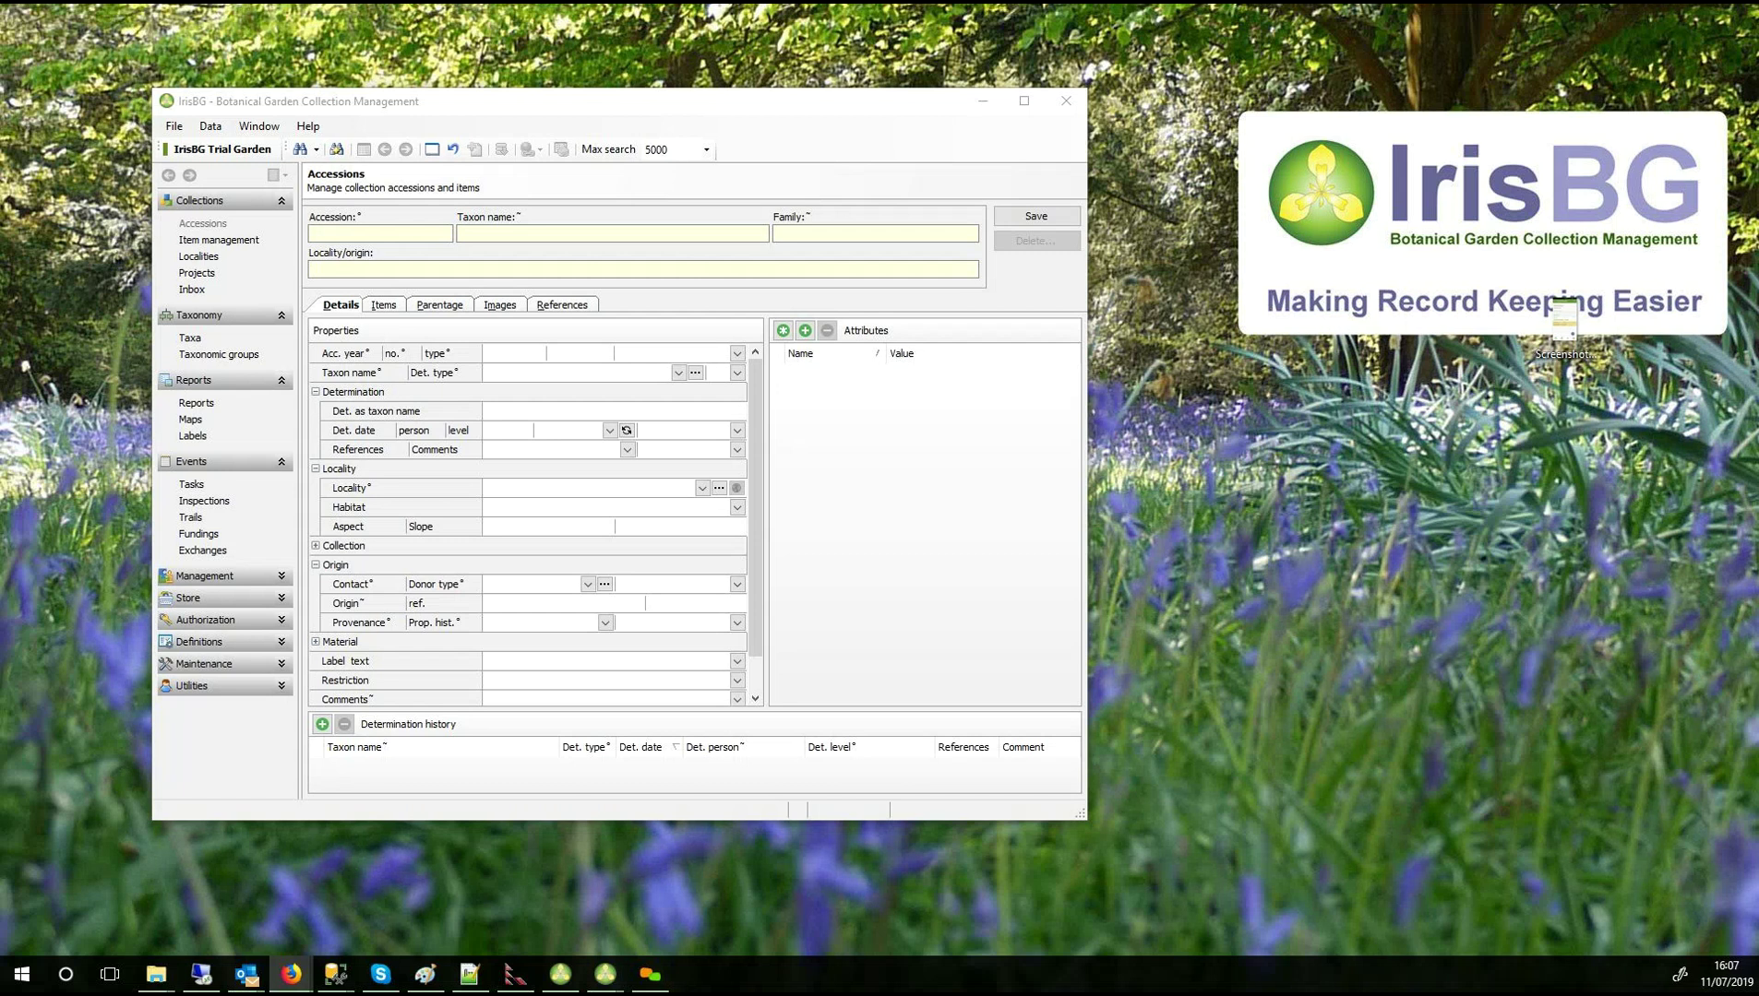
Open the collection locations, expand Nurseries (NUR) and view its coordinates on the map.
{"action": "left_click", "coordinate": [244, 576]}
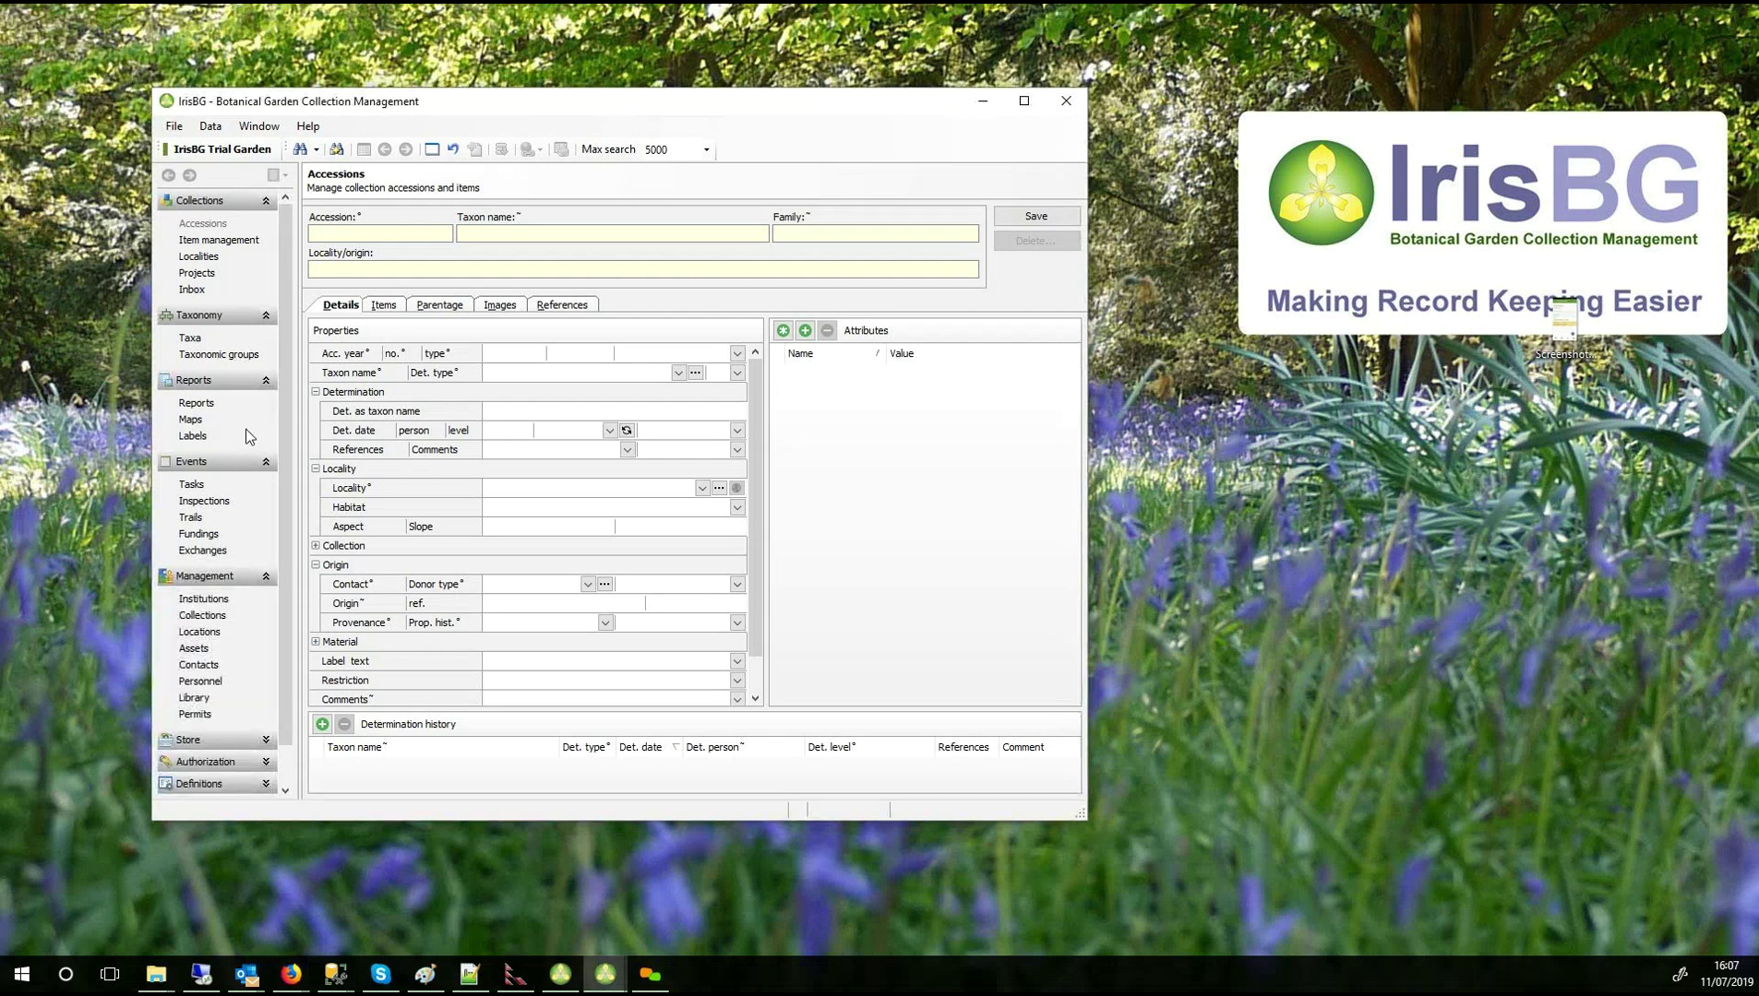
{"action": "left_click", "coordinate": [211, 632]}
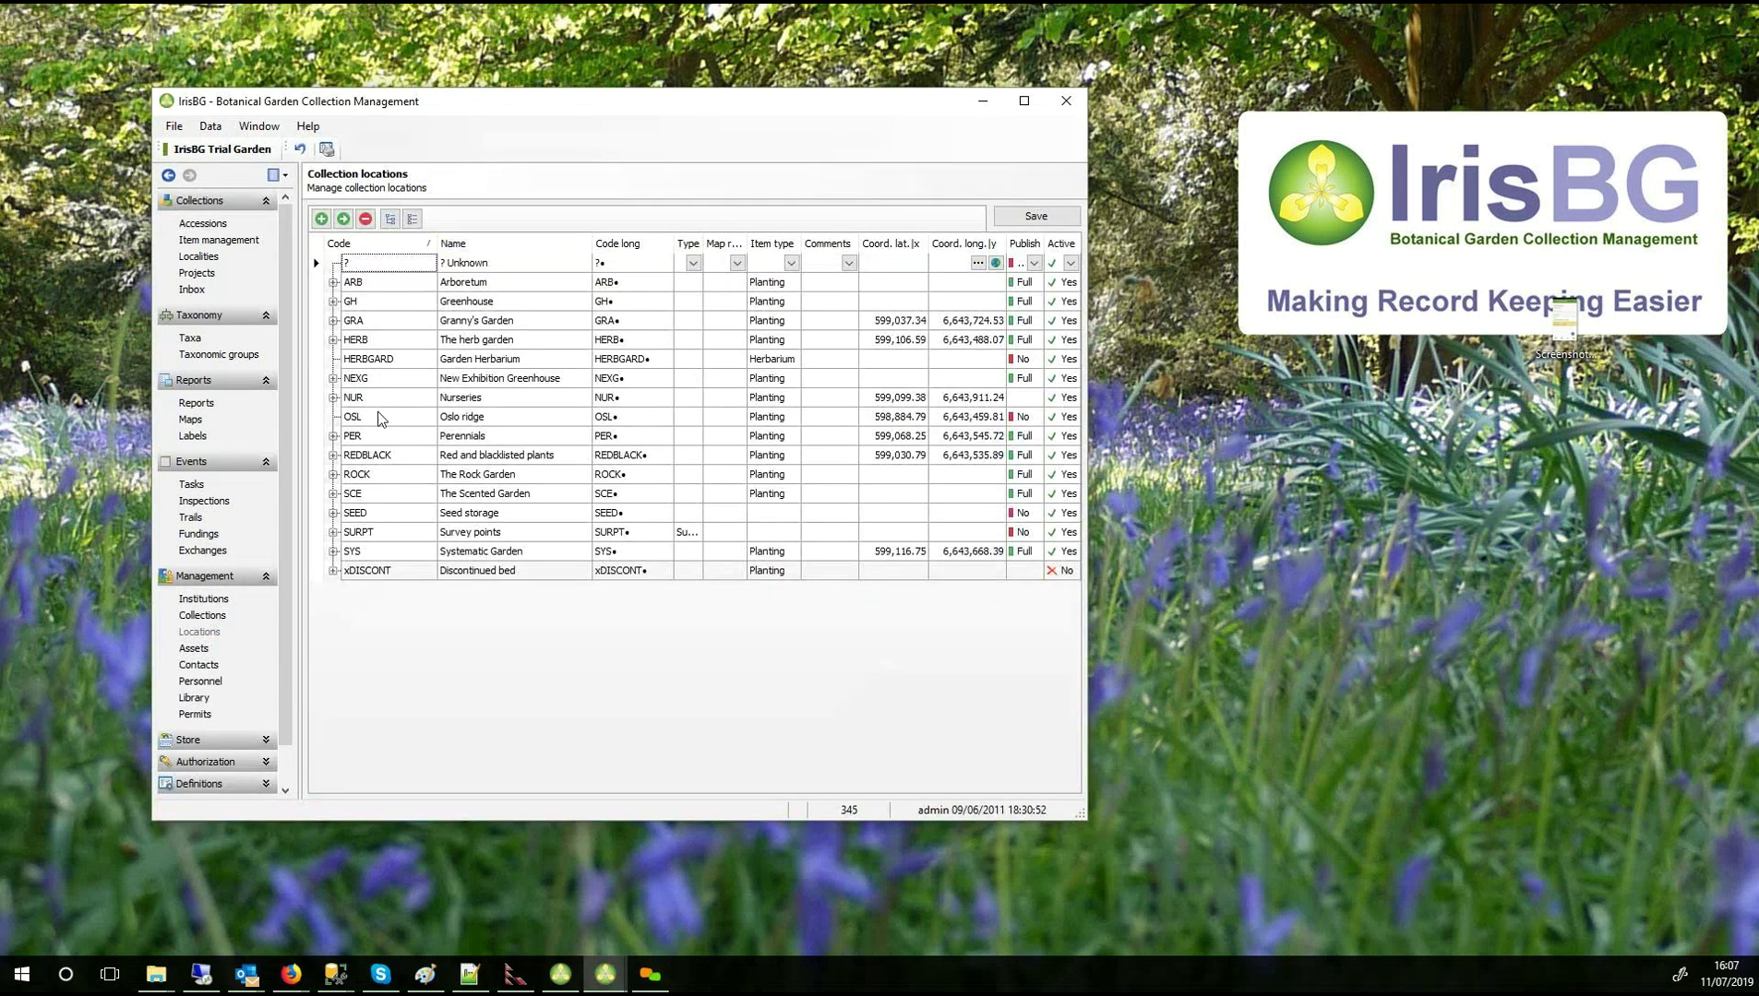
{"action": "left_click", "coordinate": [333, 397]}
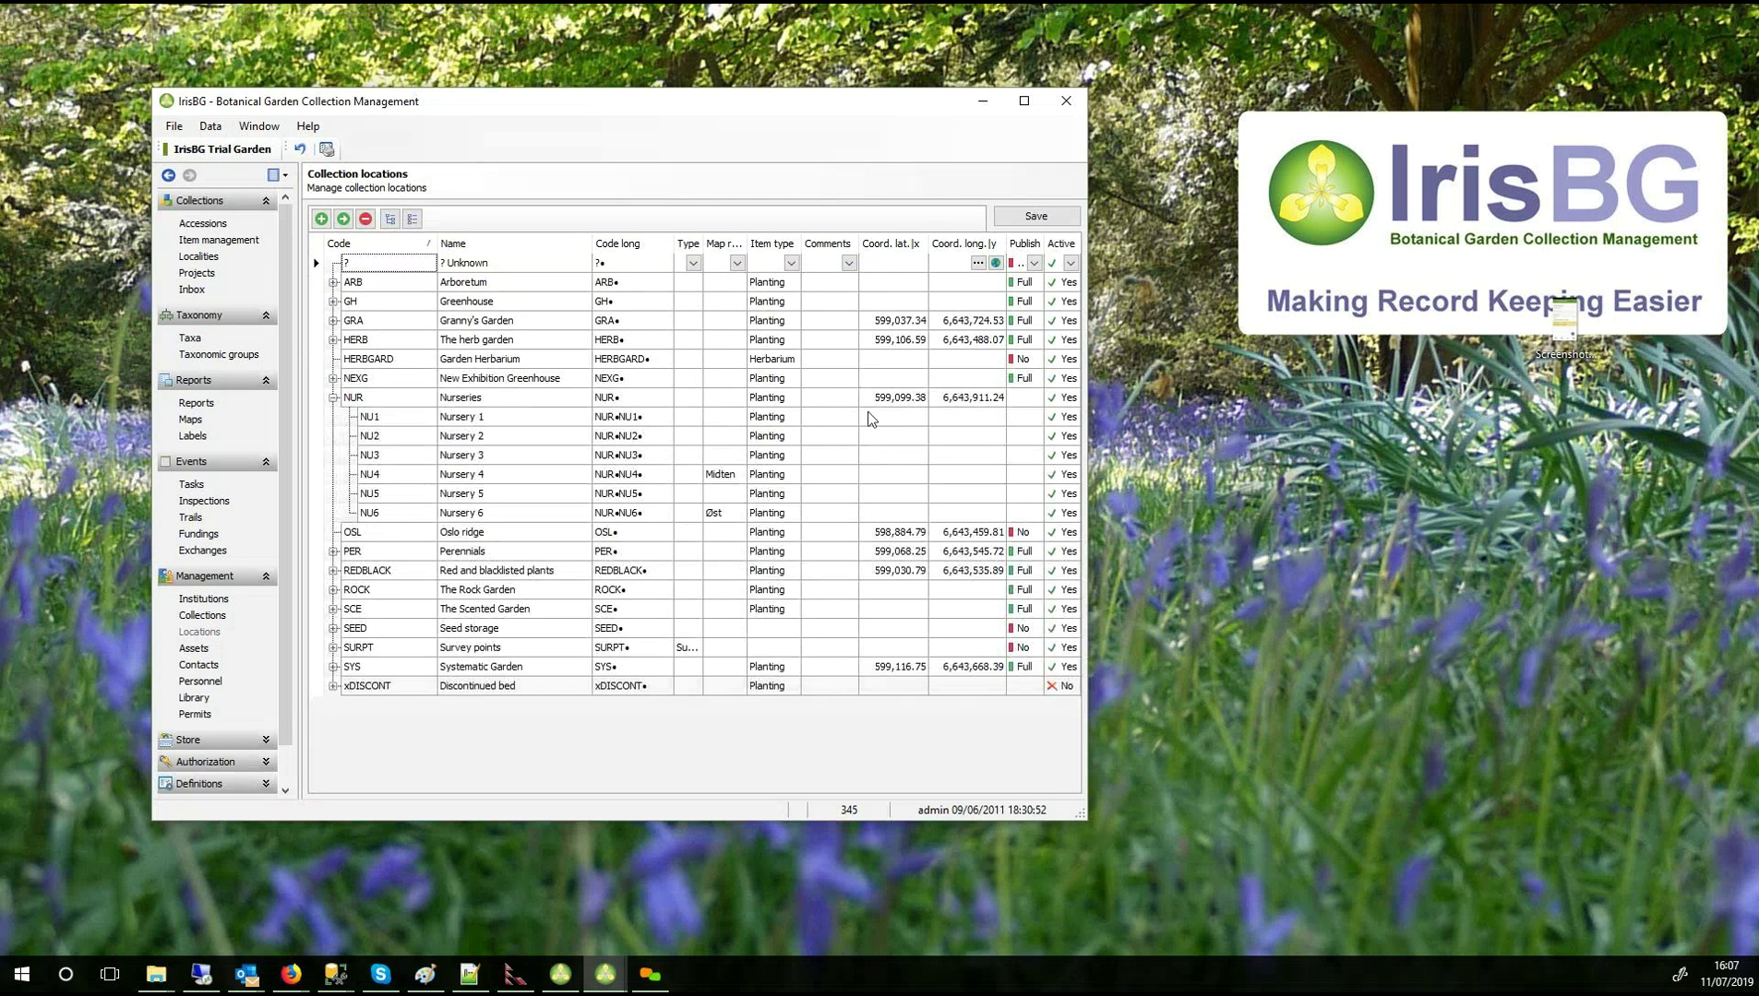
{"action": "left_click", "coordinate": [961, 397]}
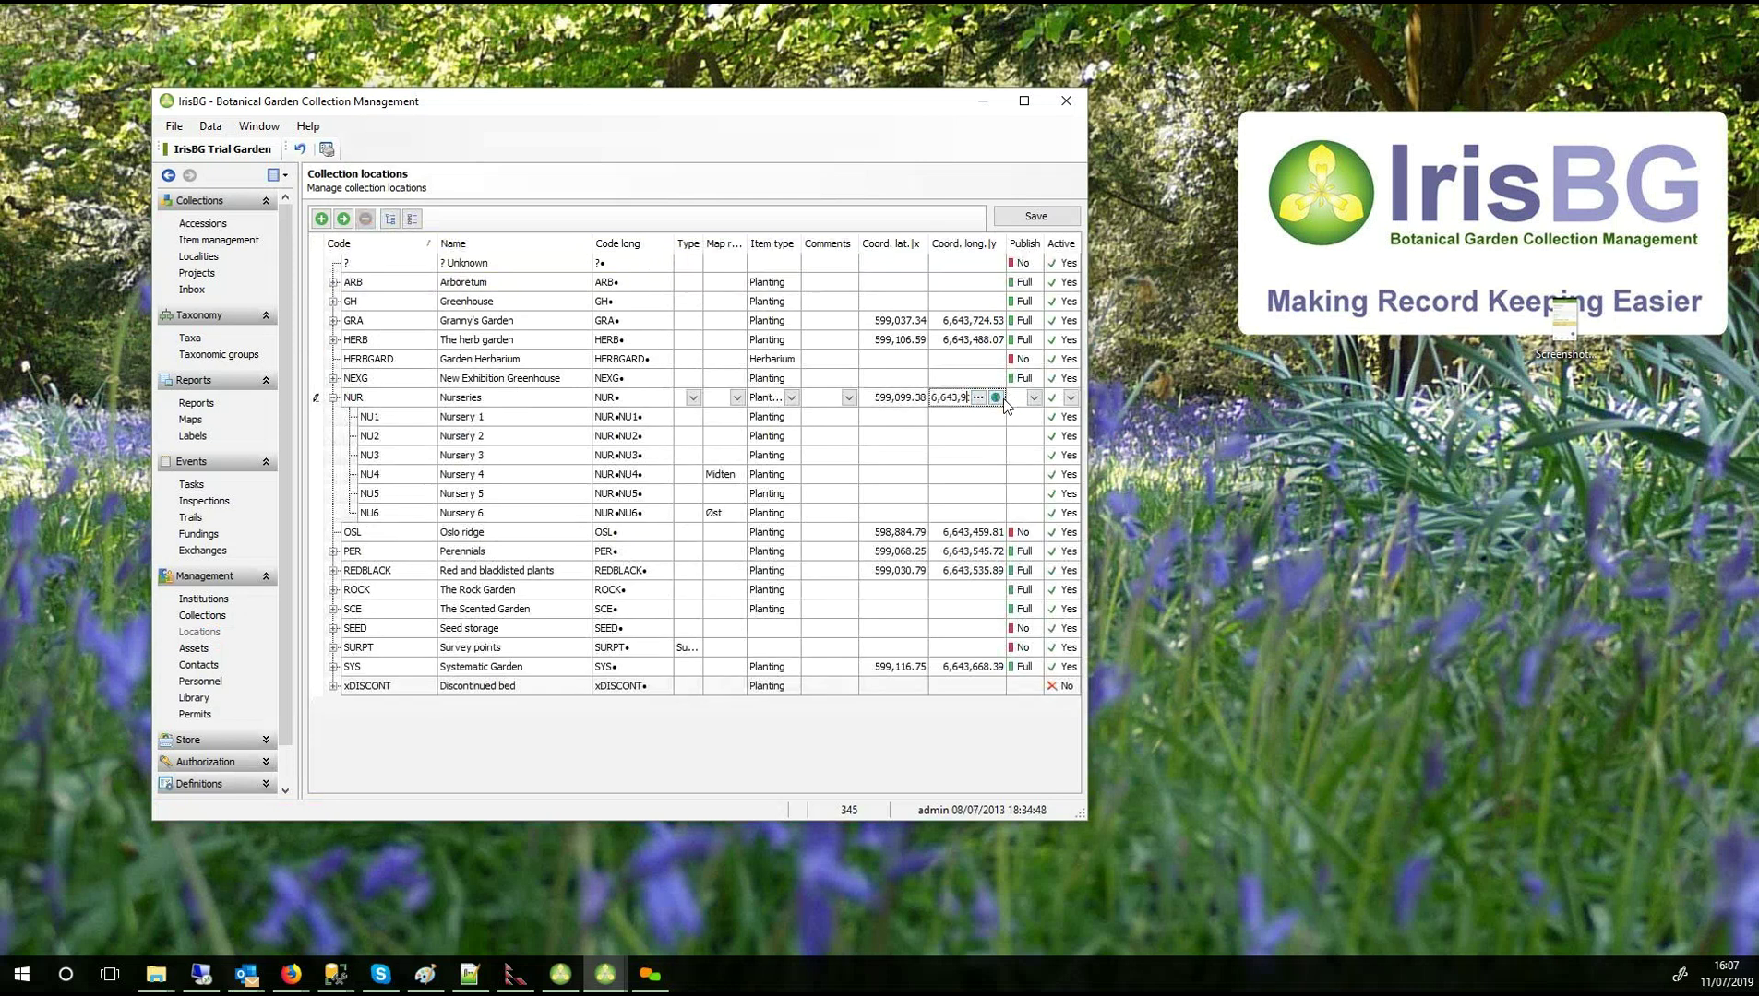
{"action": "left_click", "coordinate": [996, 400]}
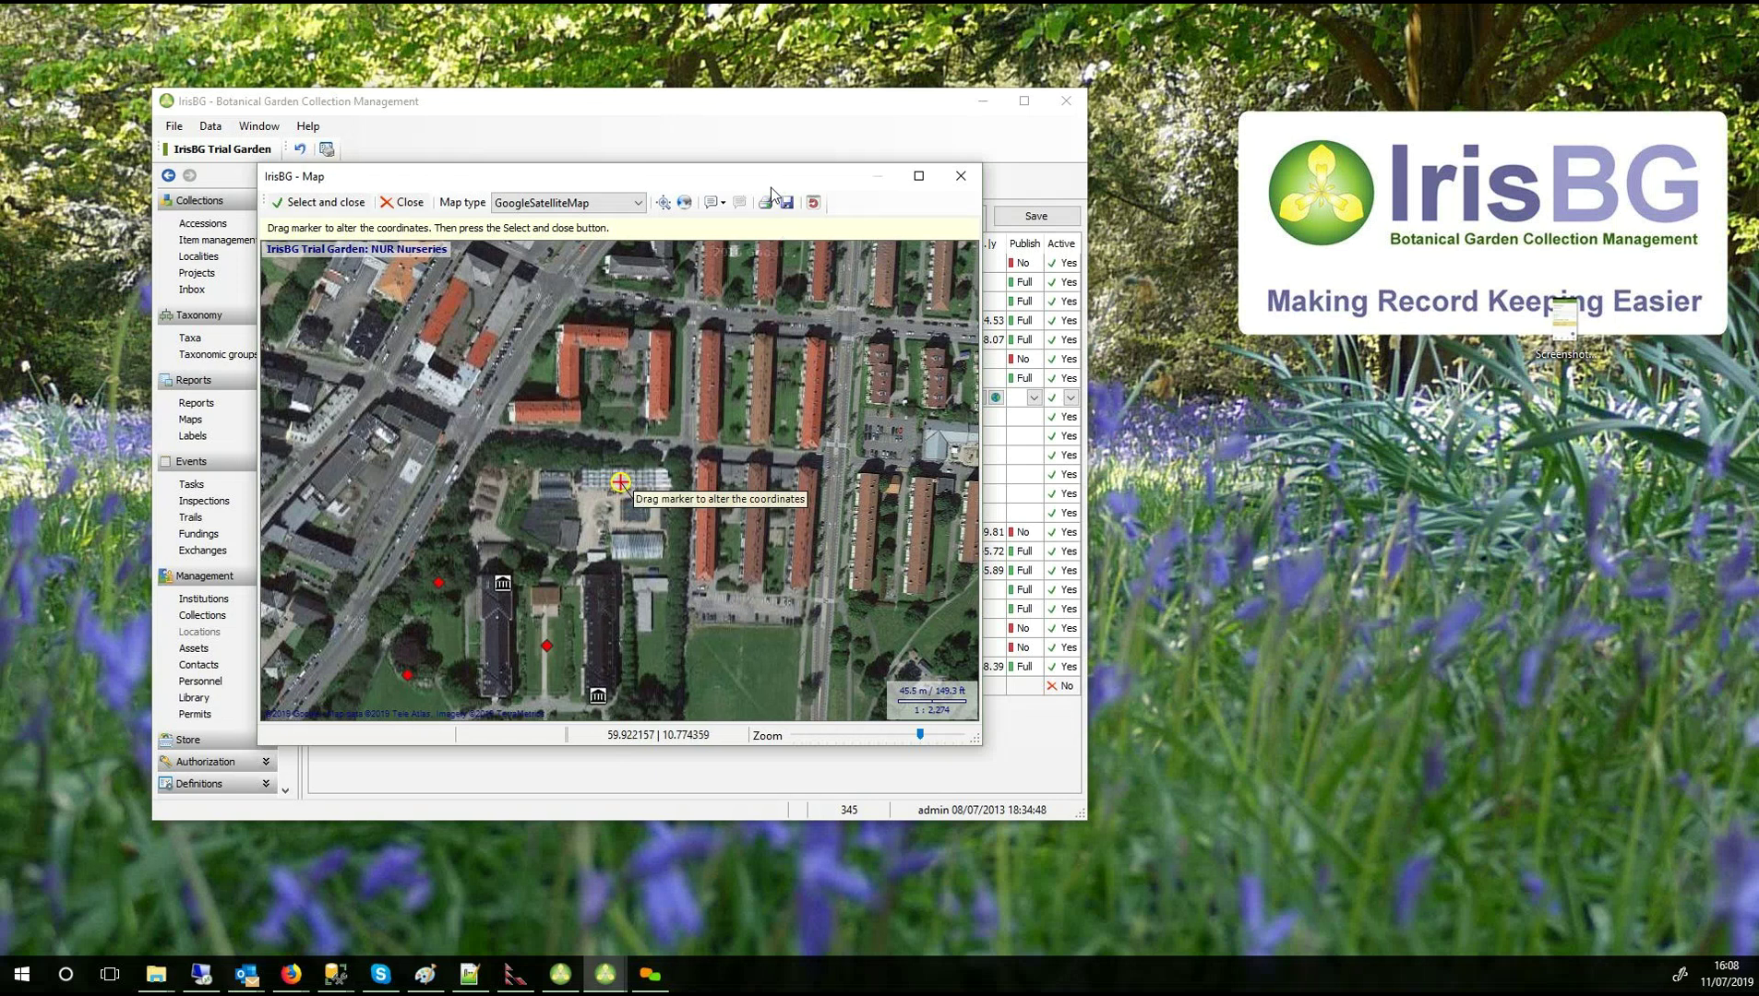
{"action": "key", "text": "Escape"}
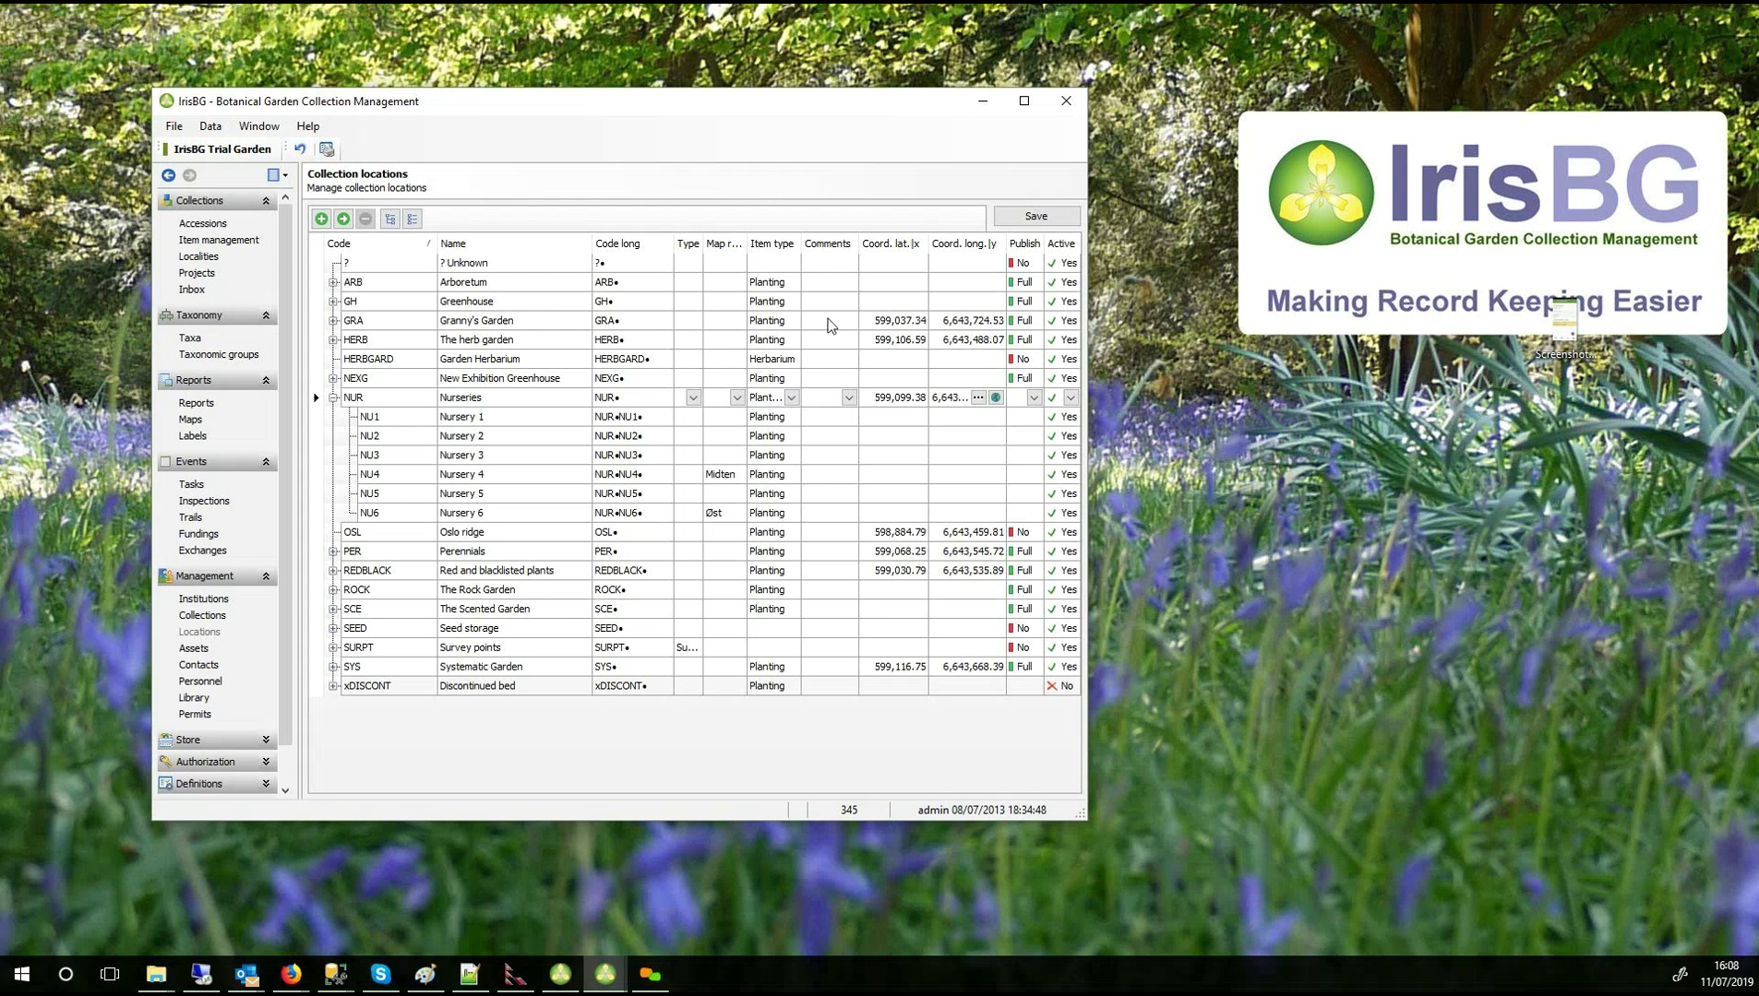
View the Nurseries location in an enlarged map window with the Oslo ArcGis map type, examining the mapped points across the garden.
{"action": "left_click", "coordinate": [994, 399]}
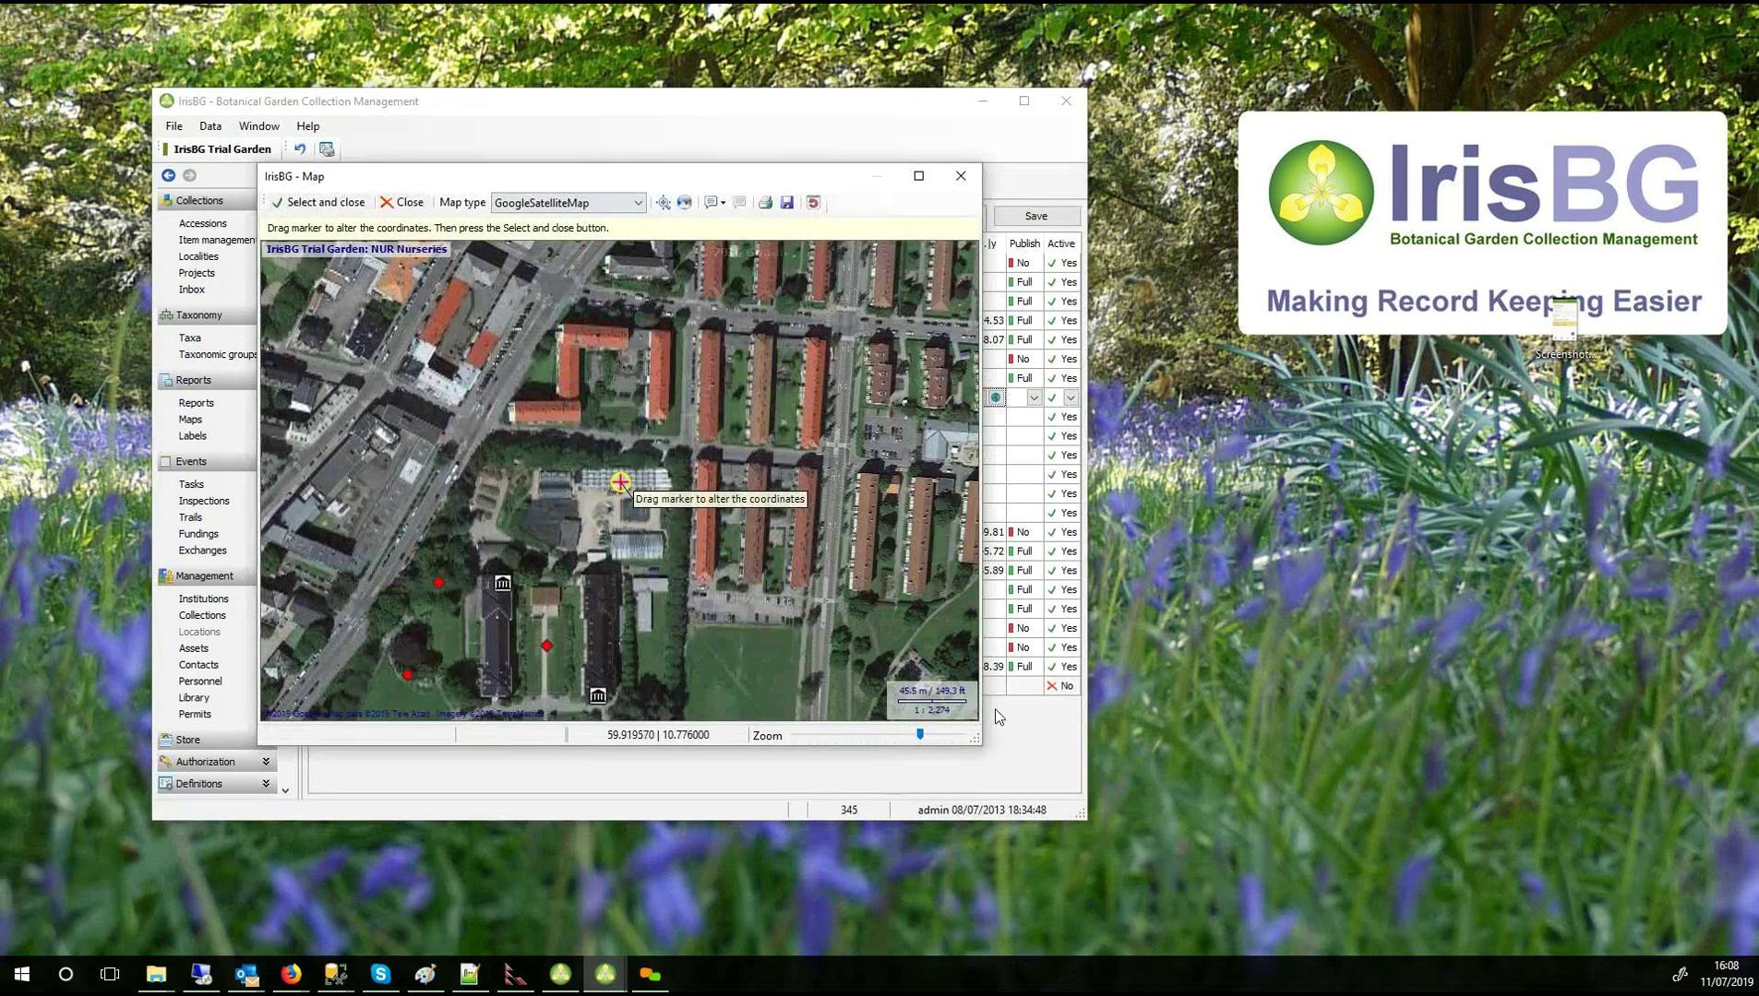
{"action": "left_click_drag", "start_coordinate": [976, 739], "coordinate": [1143, 903]}
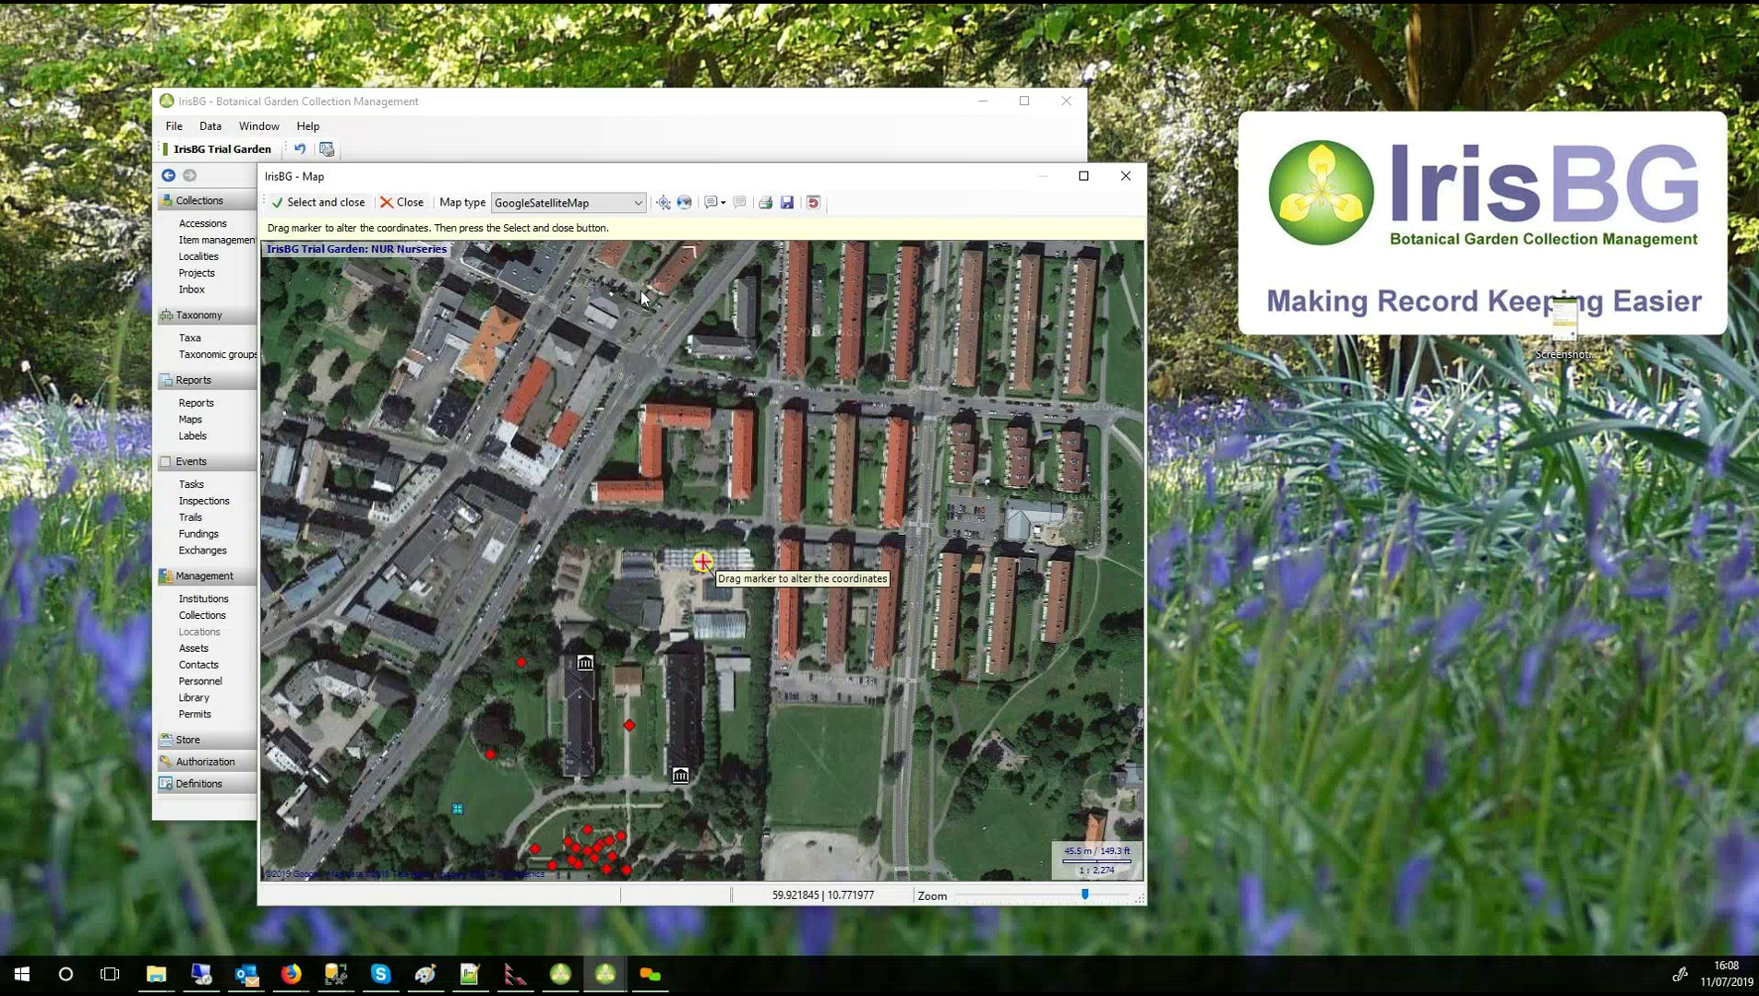
{"action": "left_click", "coordinate": [635, 205]}
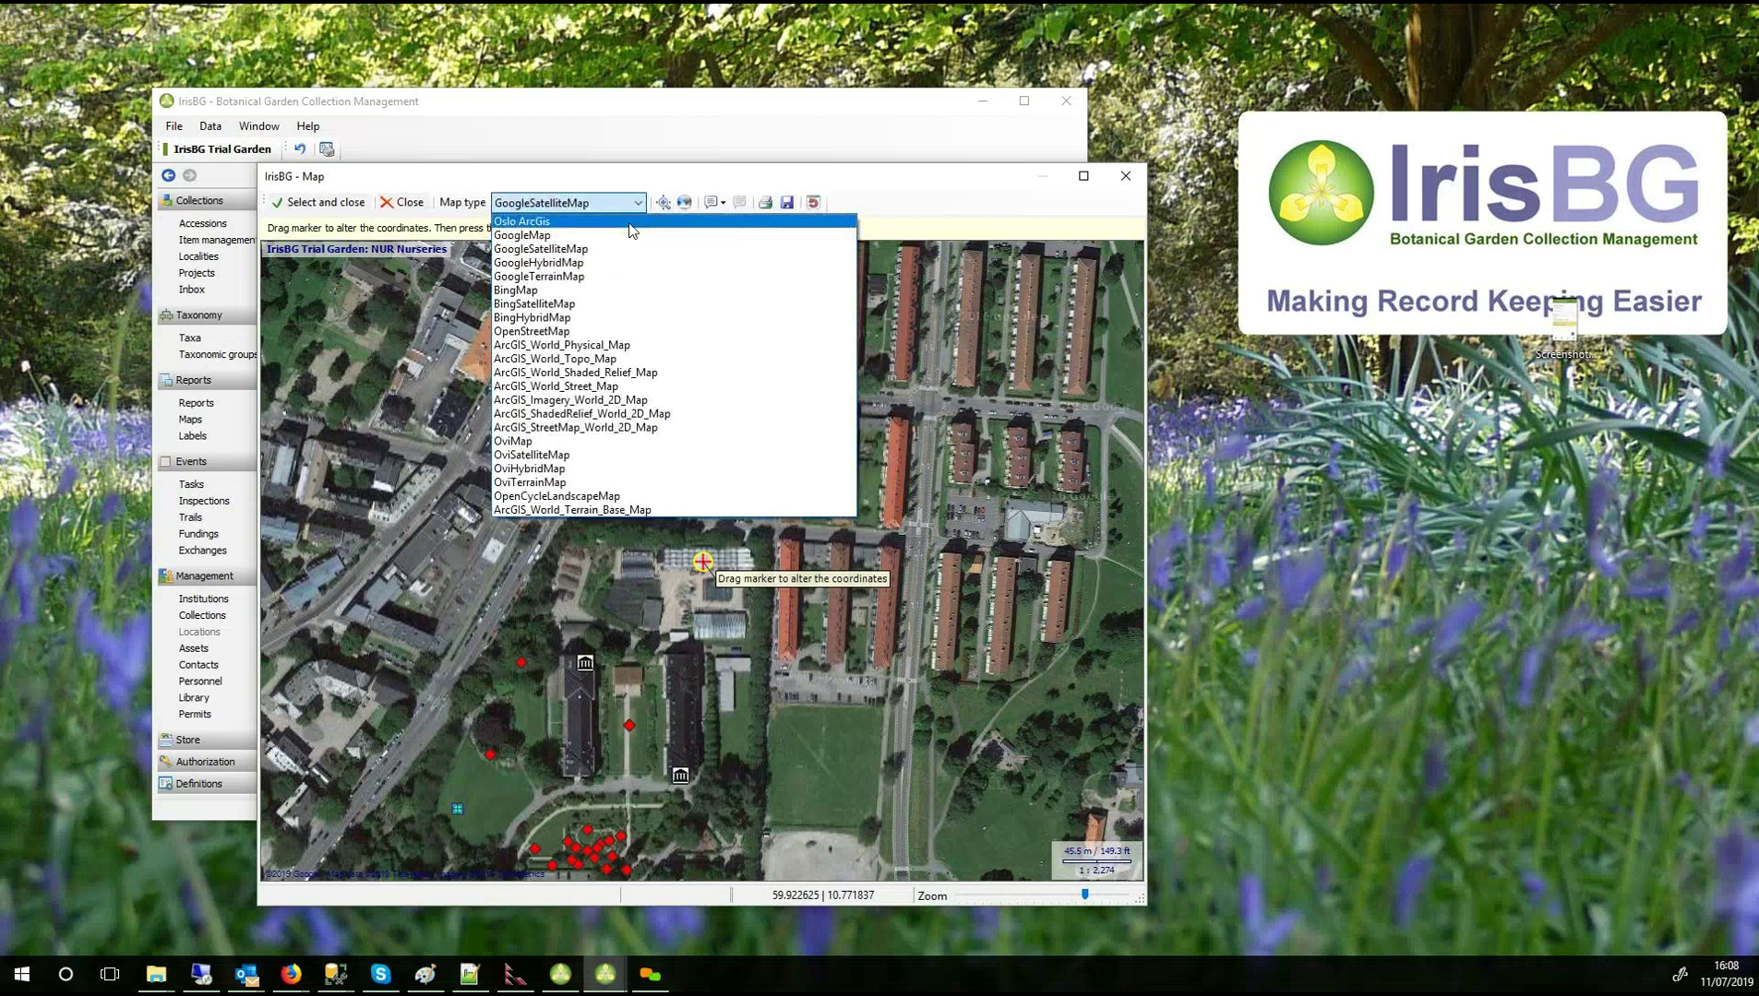
{"action": "left_click", "coordinate": [629, 222]}
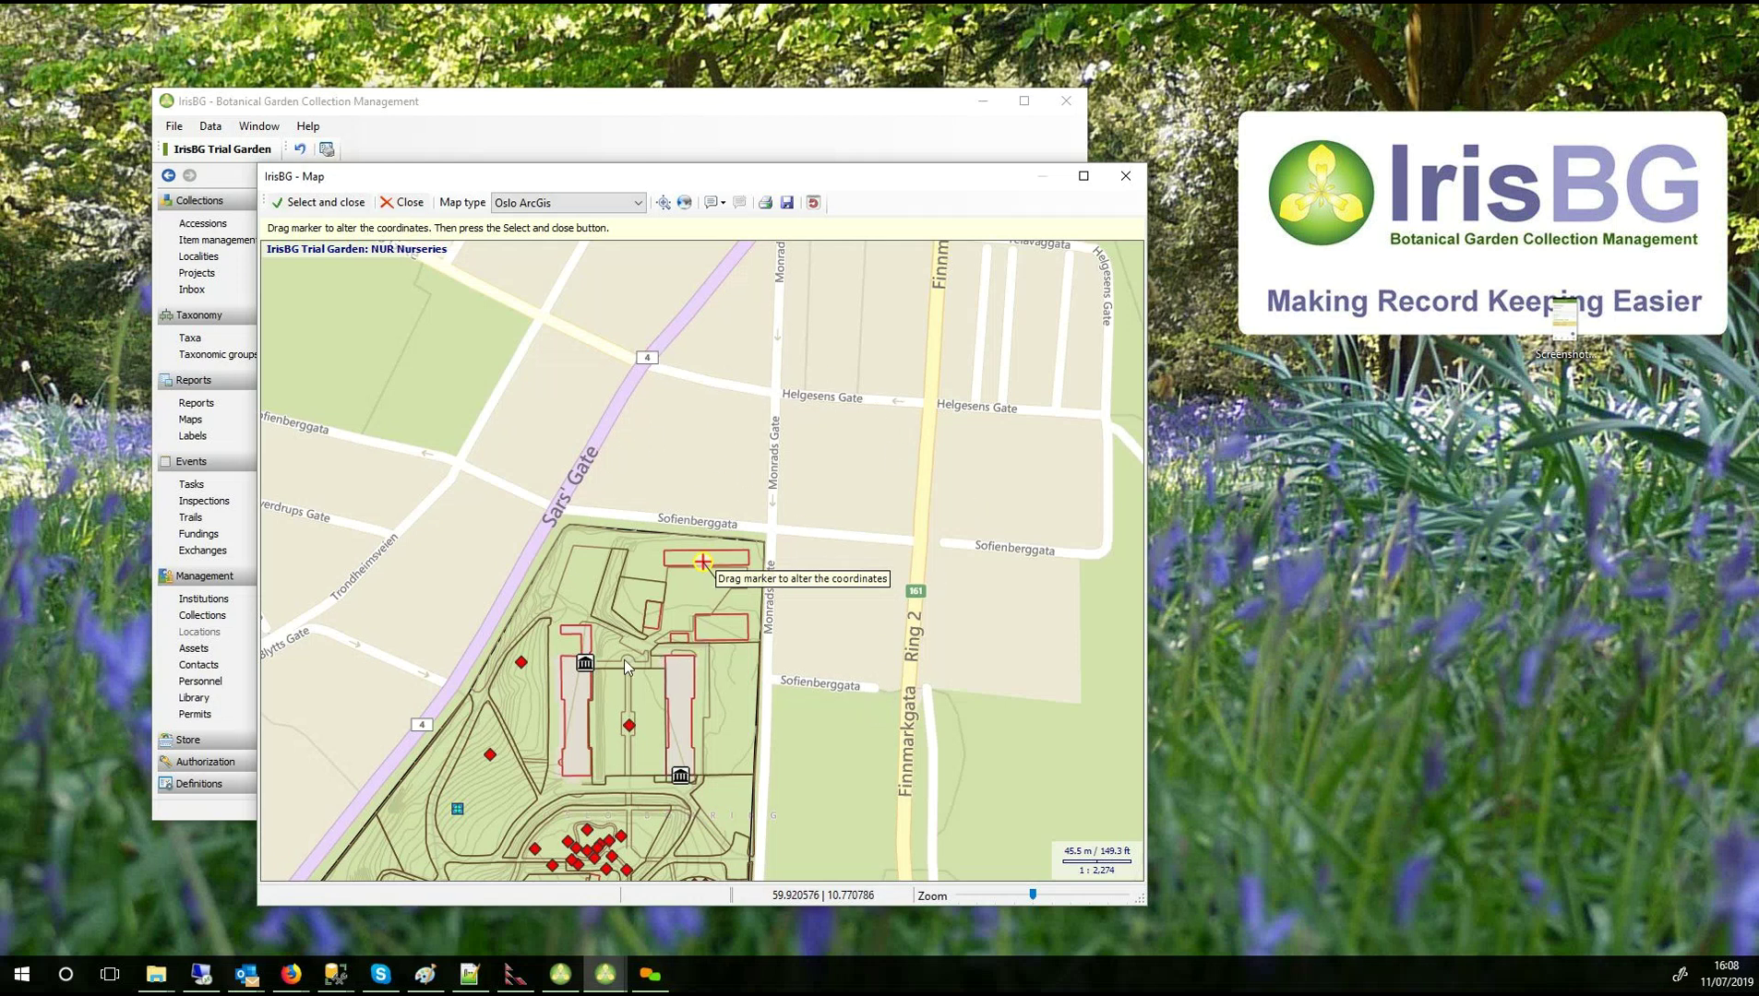
{"action": "left_click_drag", "start_coordinate": [960, 617], "coordinate": [1043, 253]}
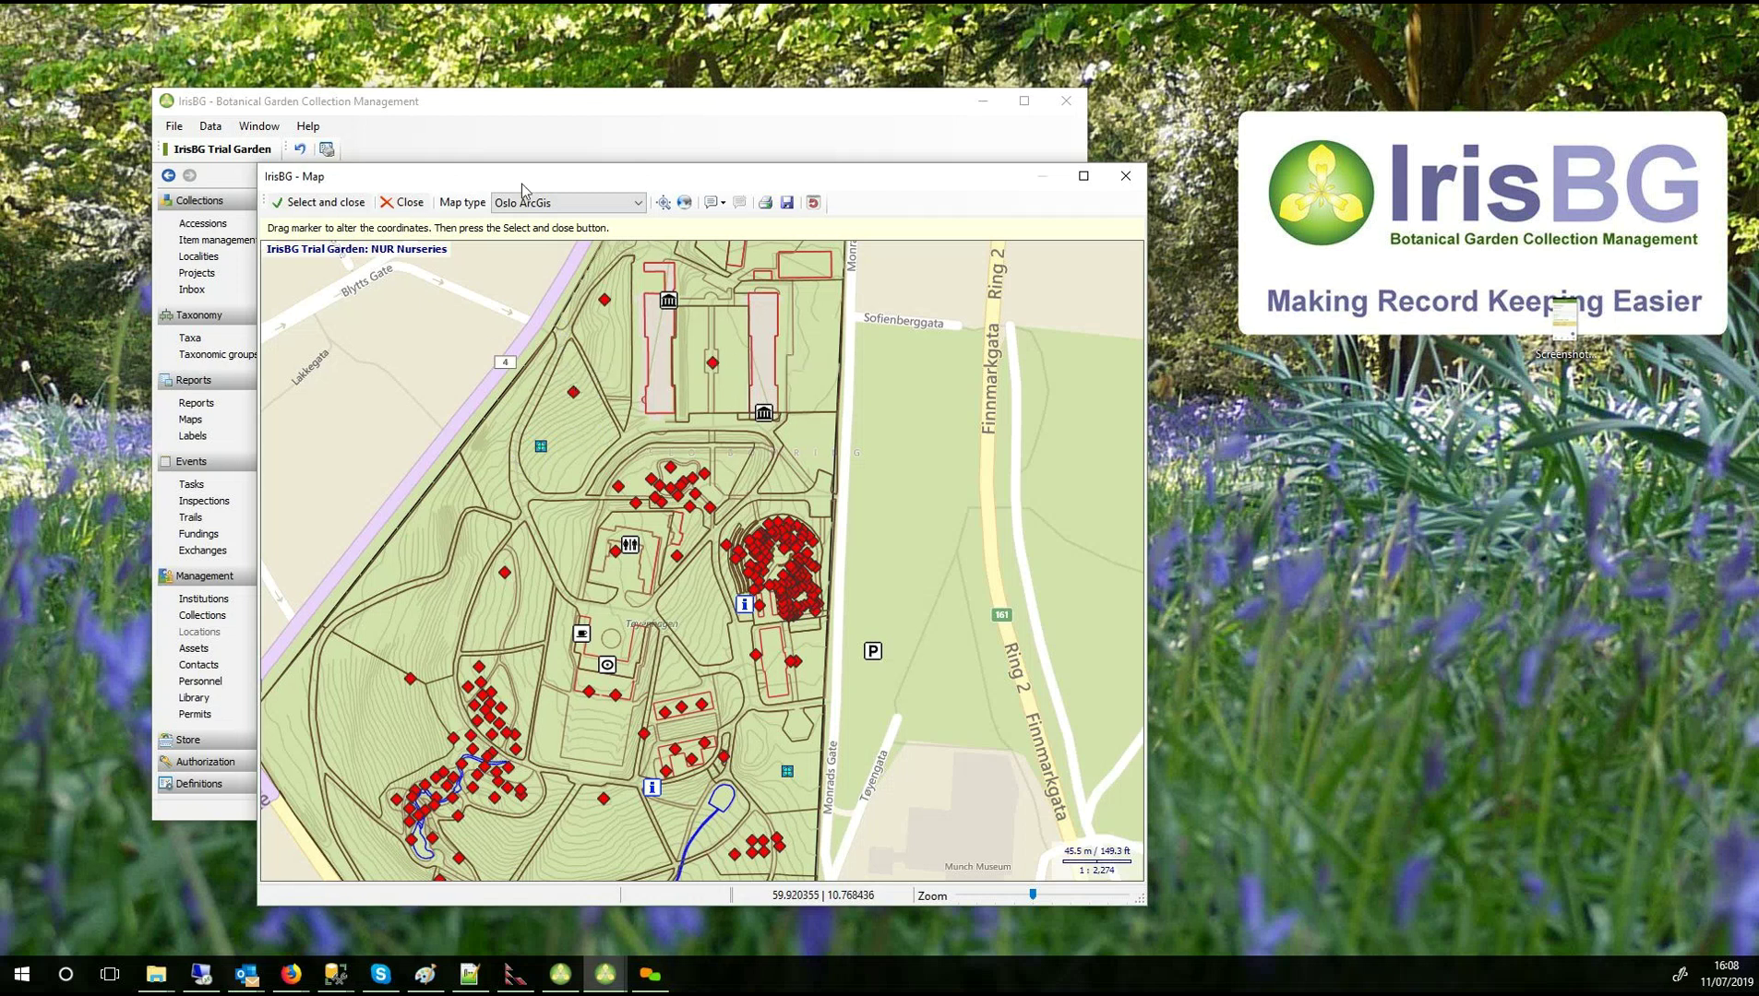
{"action": "left_click", "coordinate": [1124, 175]}
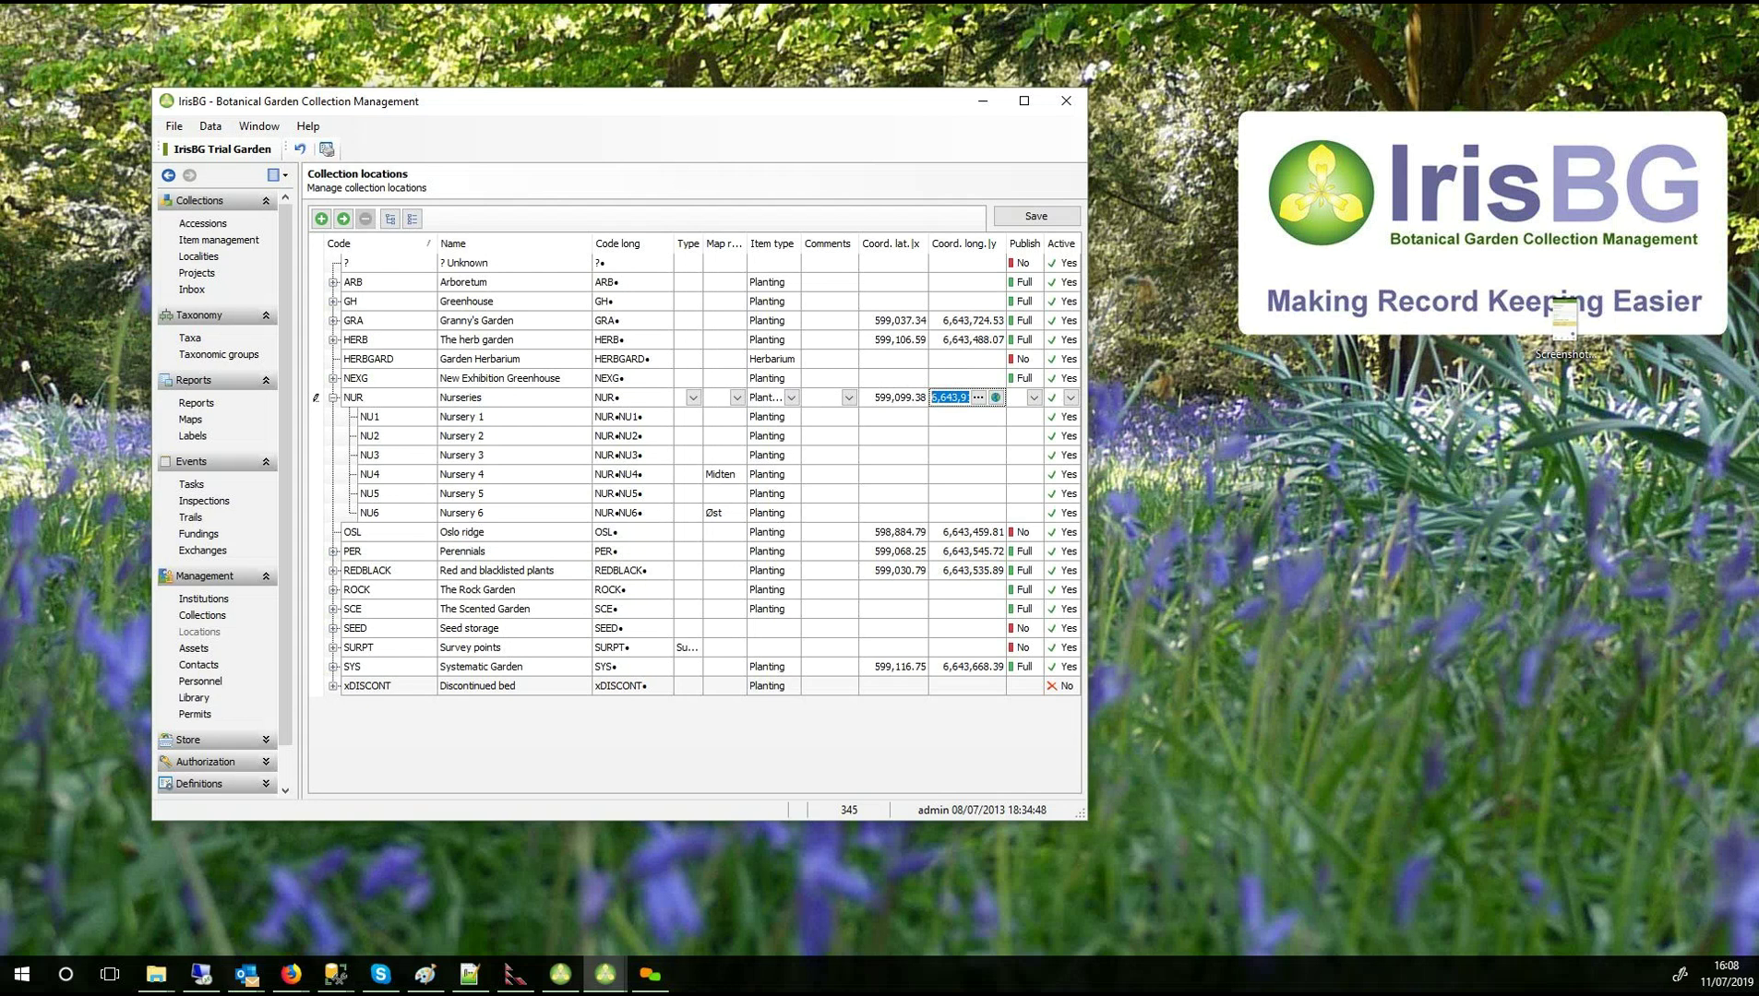
Switch to a blank Excel workbook and enter the header Action in A1 with U in A2.
{"action": "key", "text": "alt+Tab"}
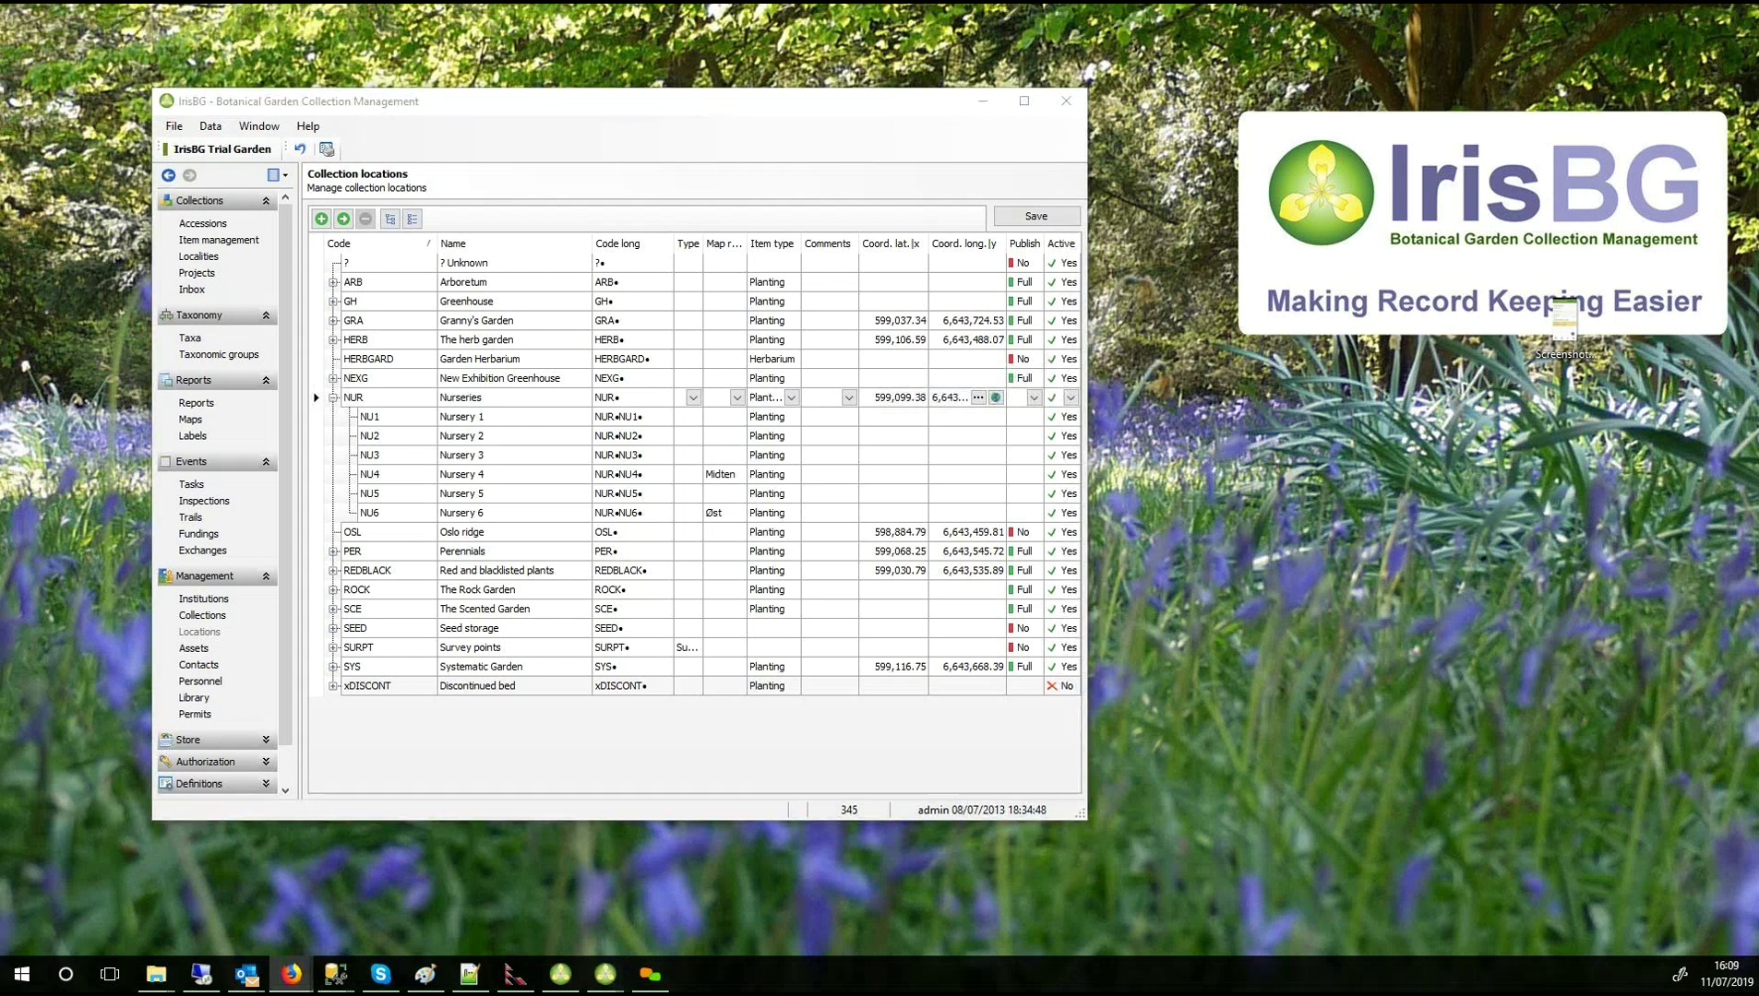
{"action": "key", "text": "alt+Tab"}
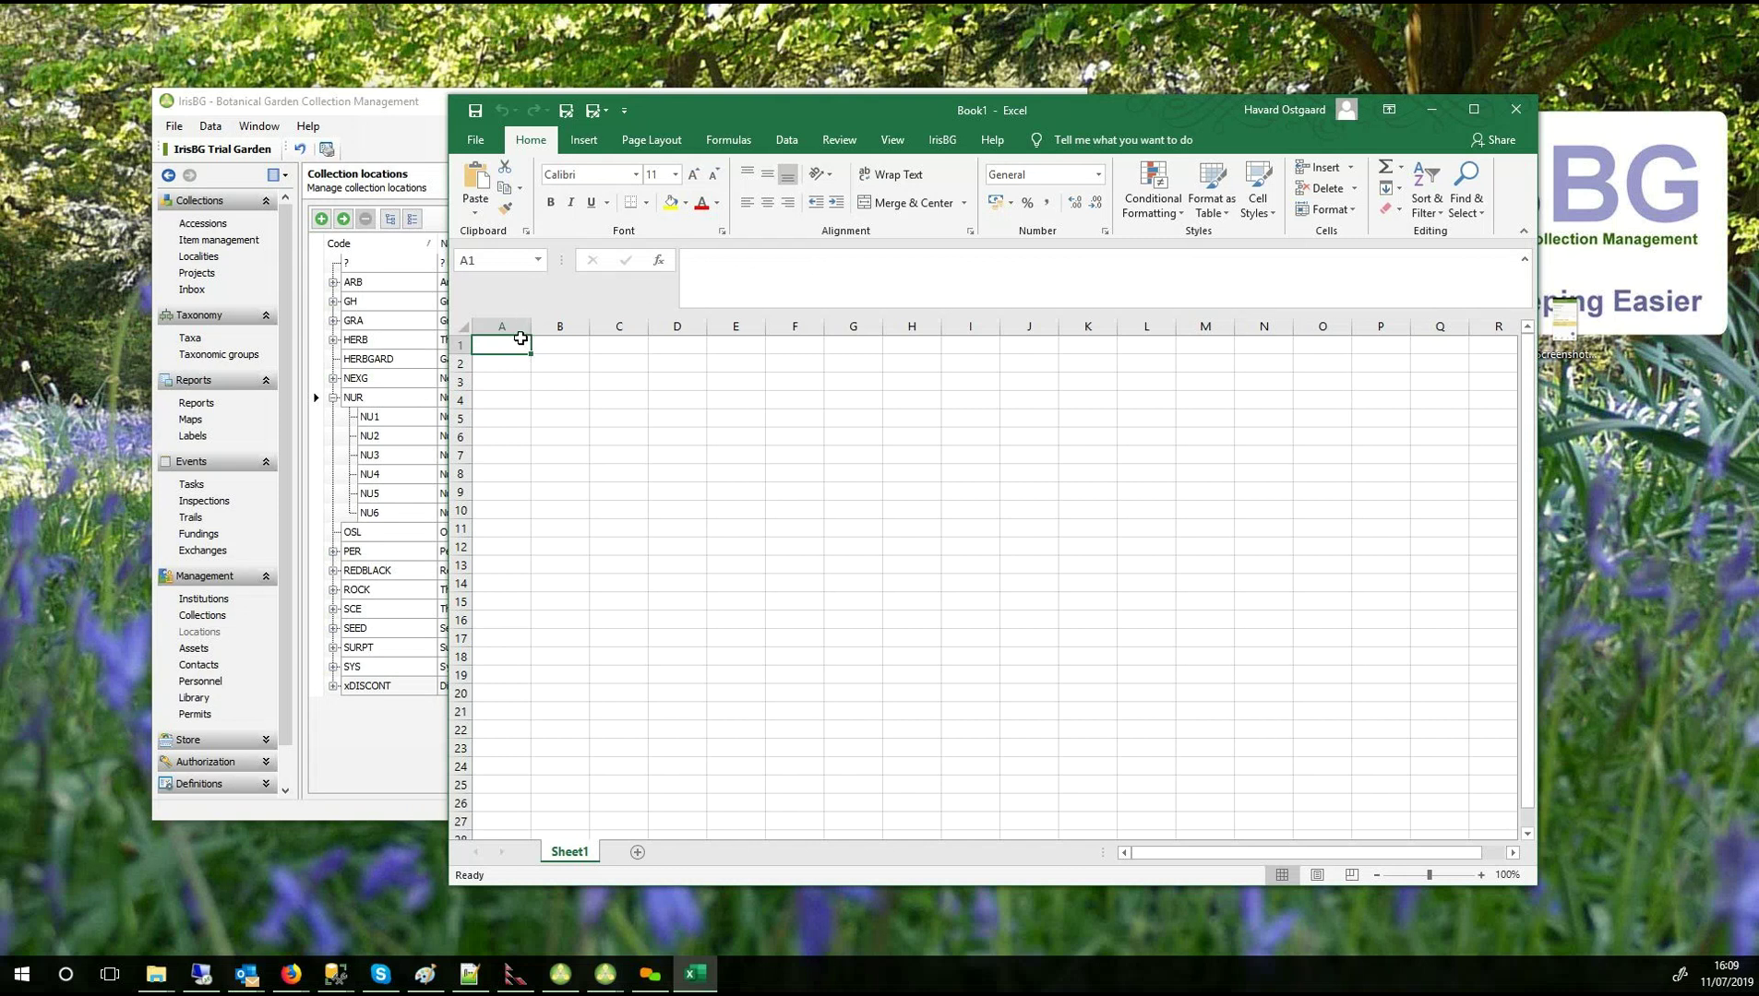
{"action": "type", "text": "Action"}
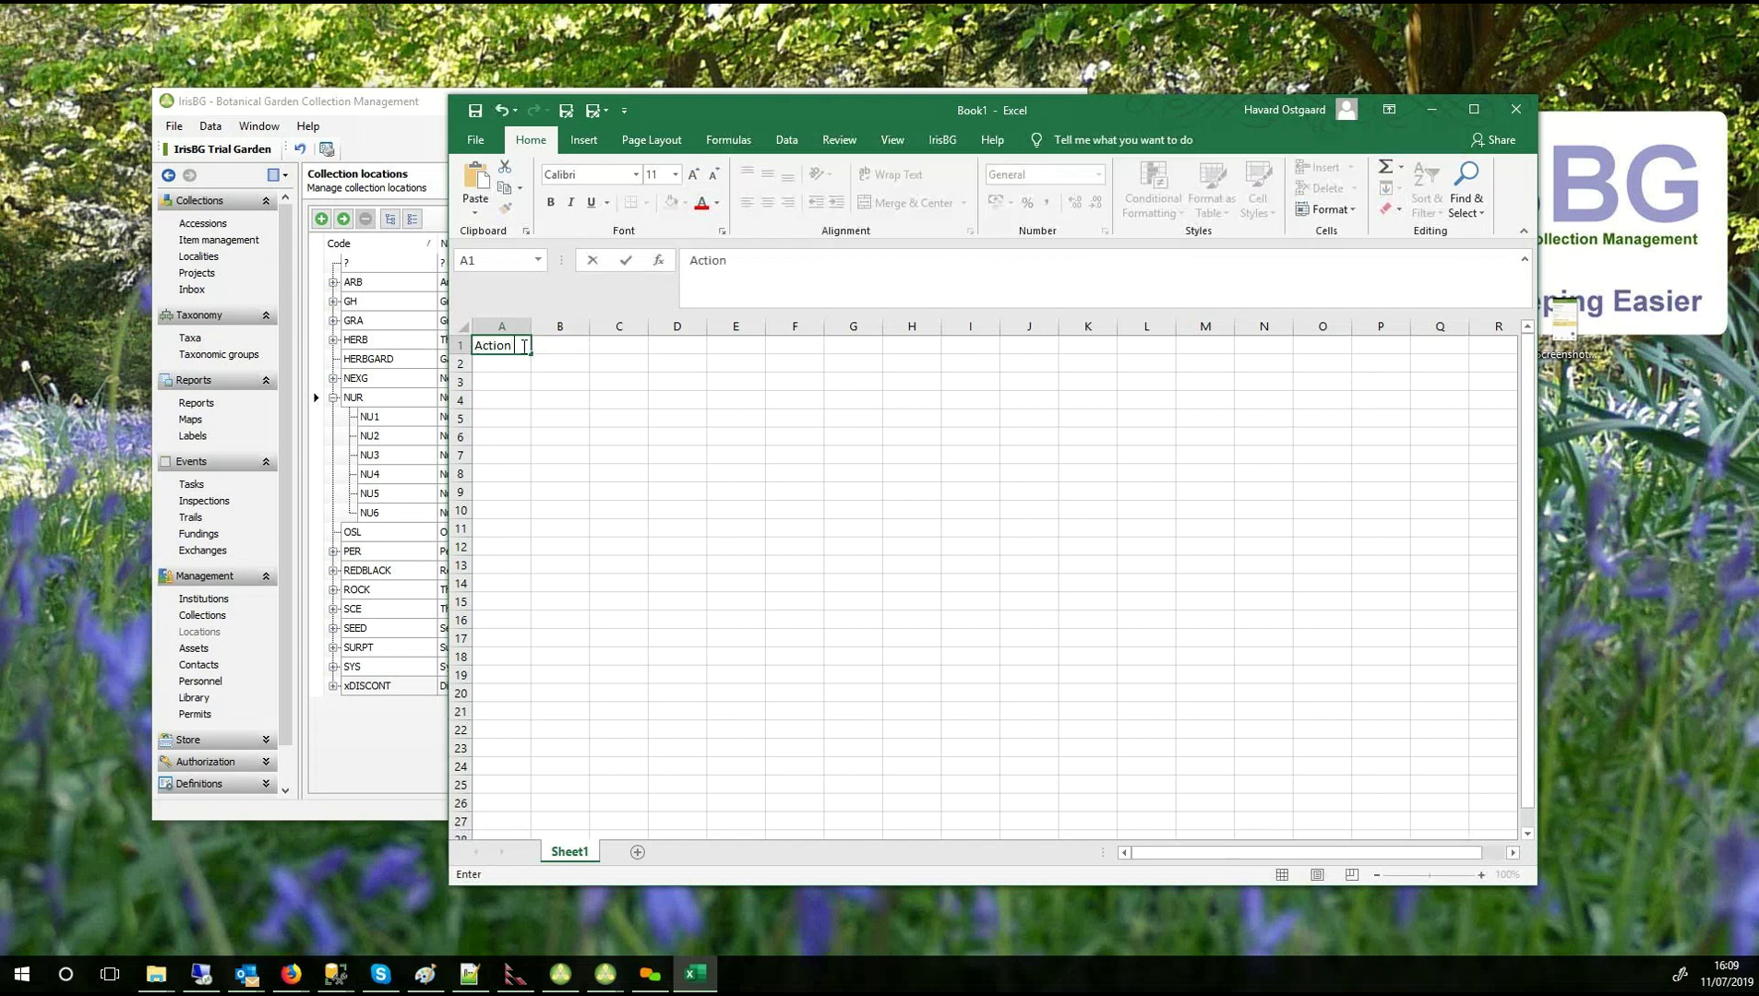
{"action": "key", "text": "Return"}
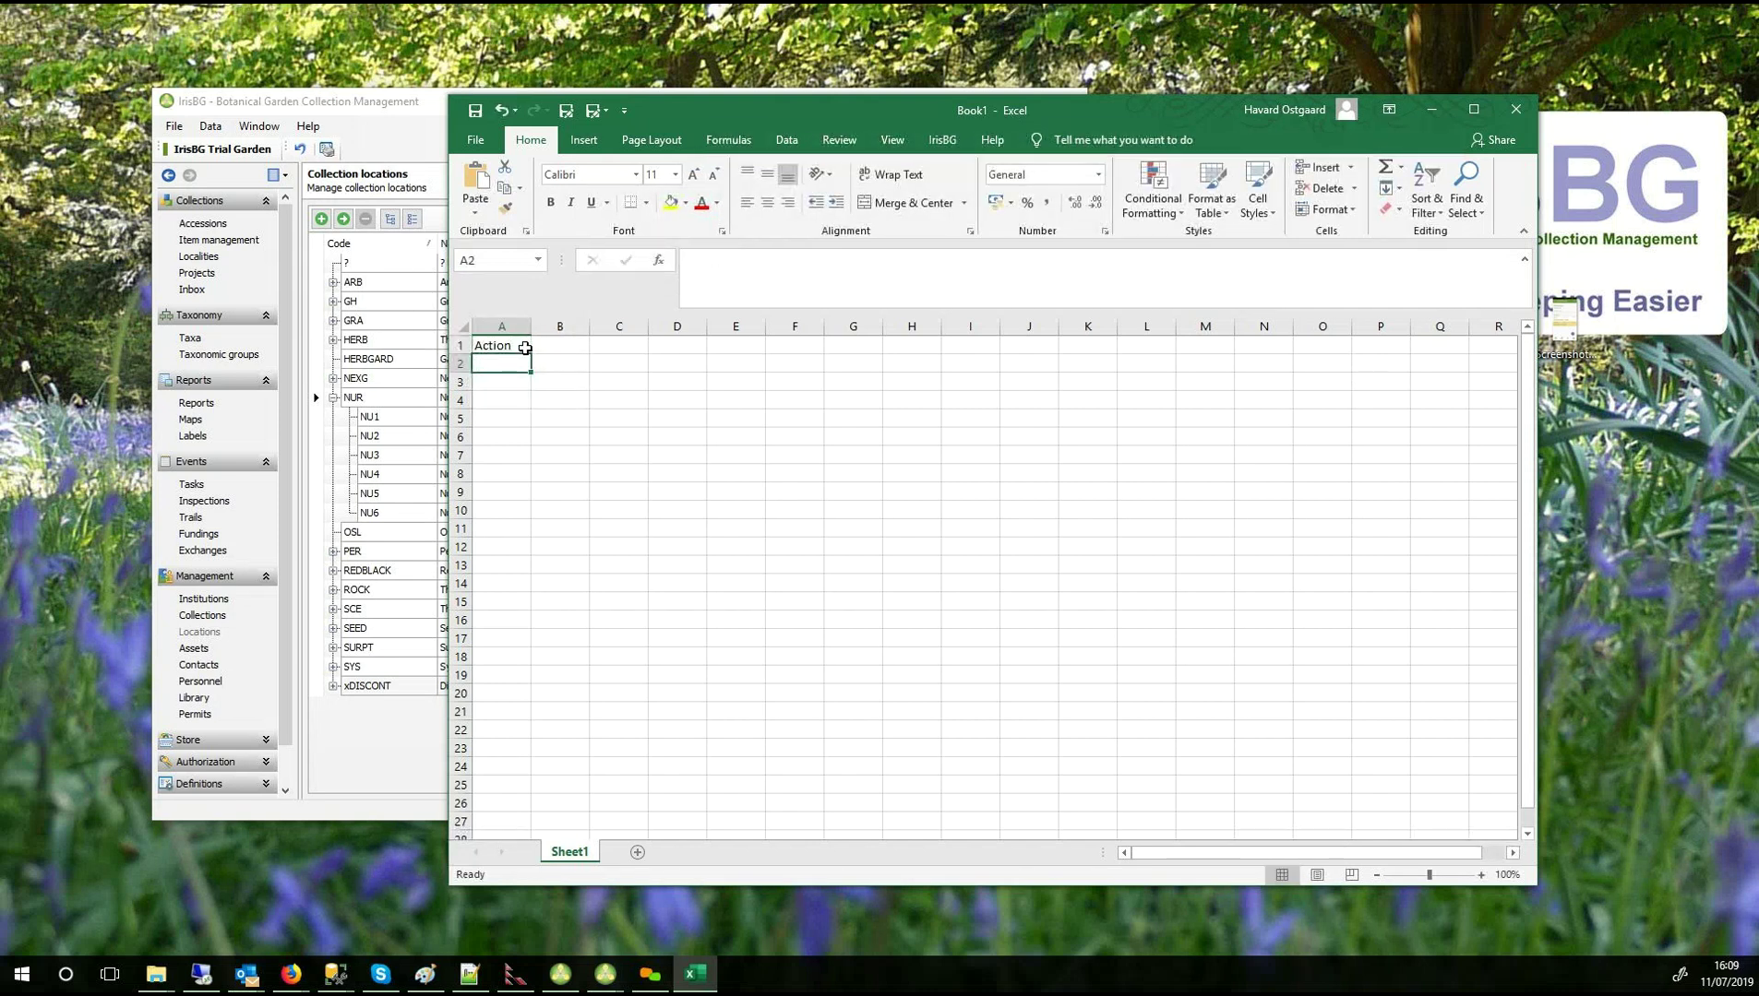
{"action": "type", "text": "U"}
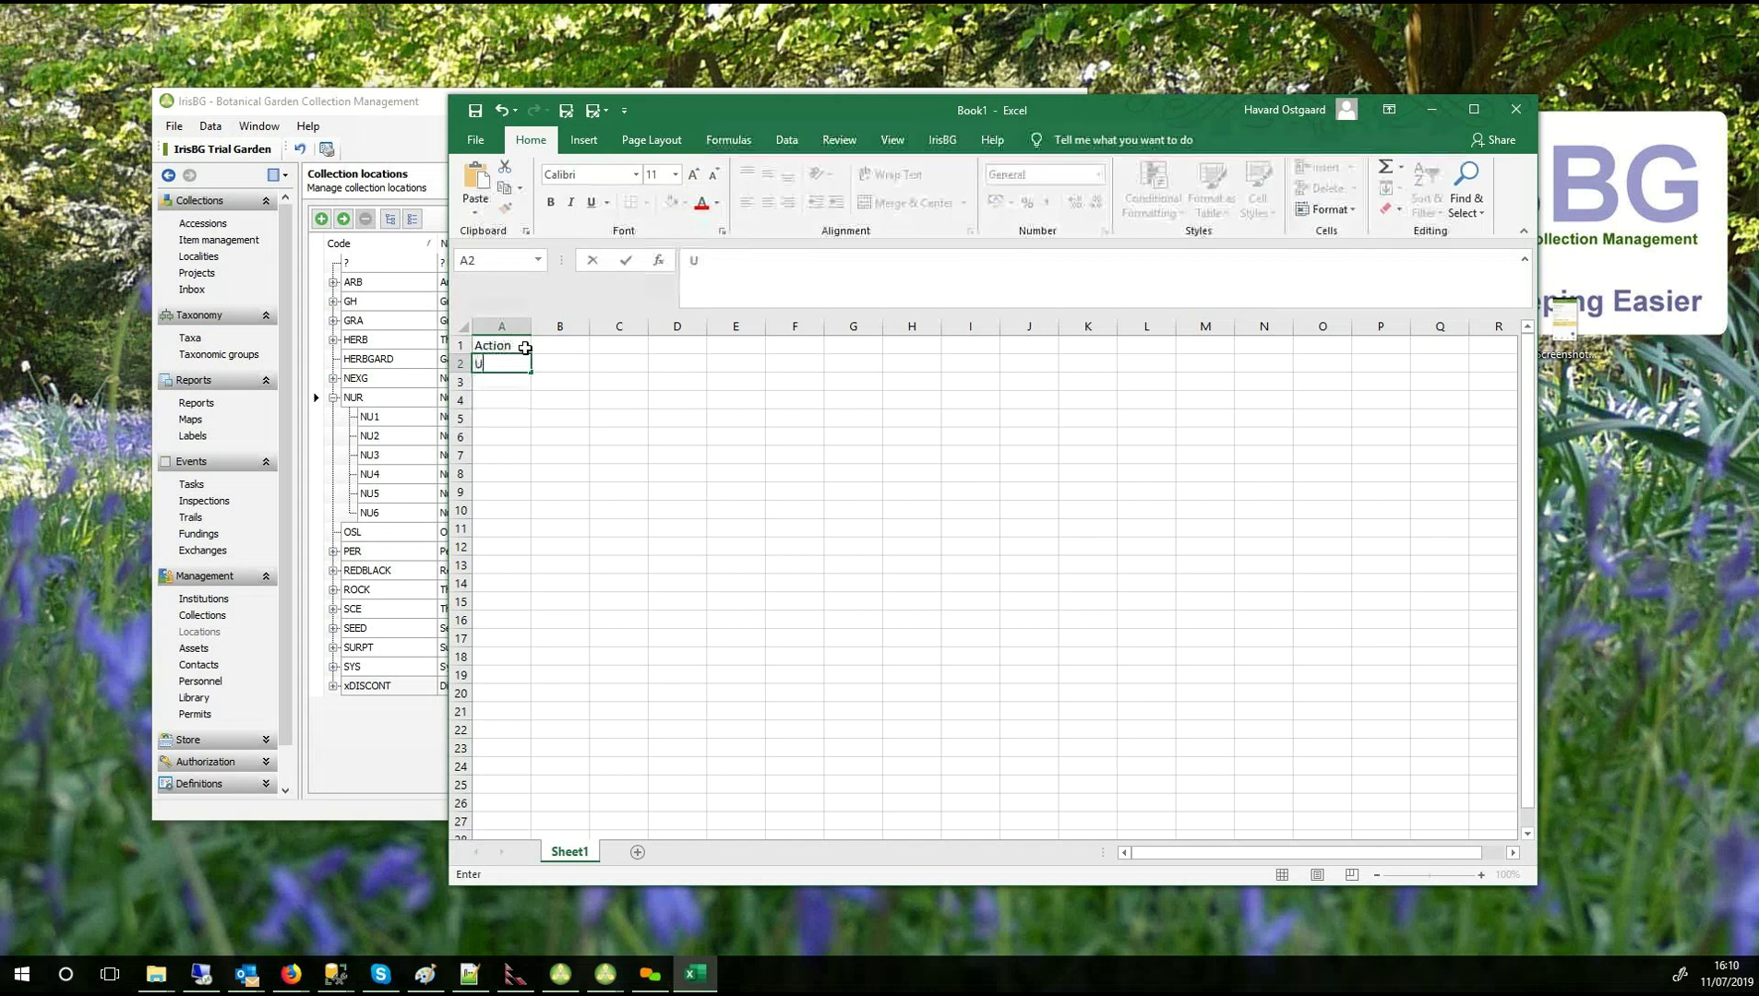
Add the header LocationCode in B1 and enter the nursery code NU1 below it, keeping the IrisBG location list in view.
{"action": "left_click", "coordinate": [524, 347]}
{"action": "key", "text": "Tab"}
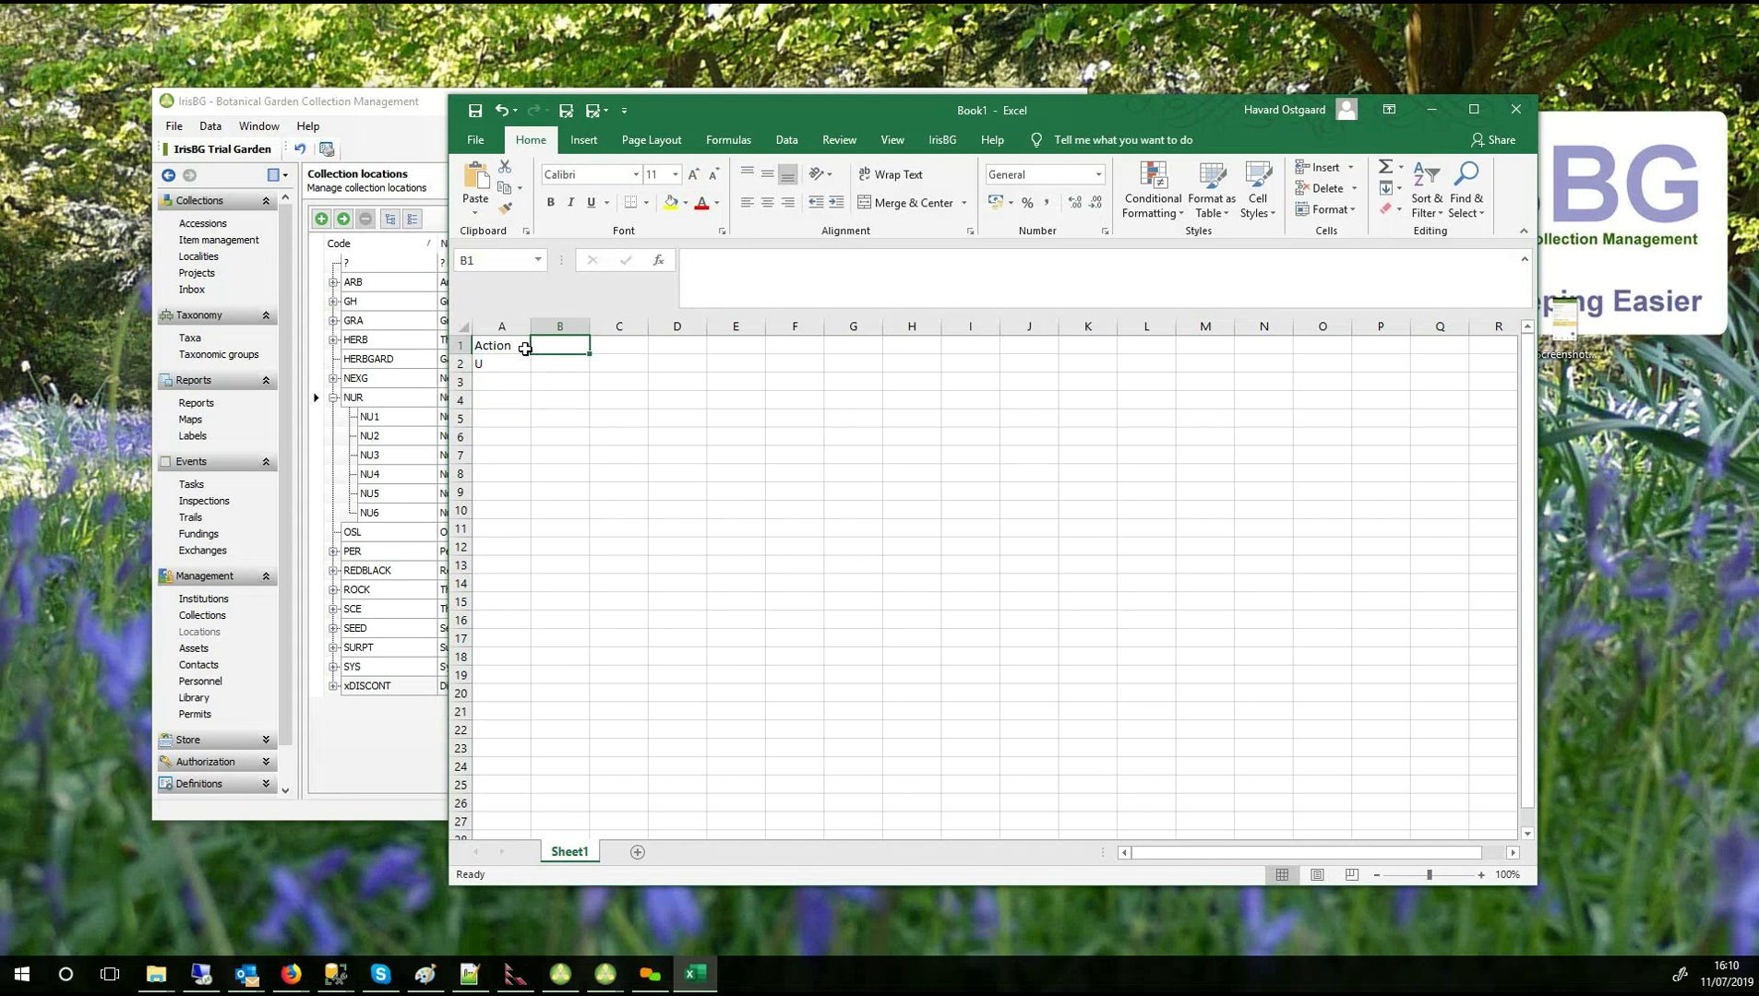
{"action": "type", "text": "Loca"}
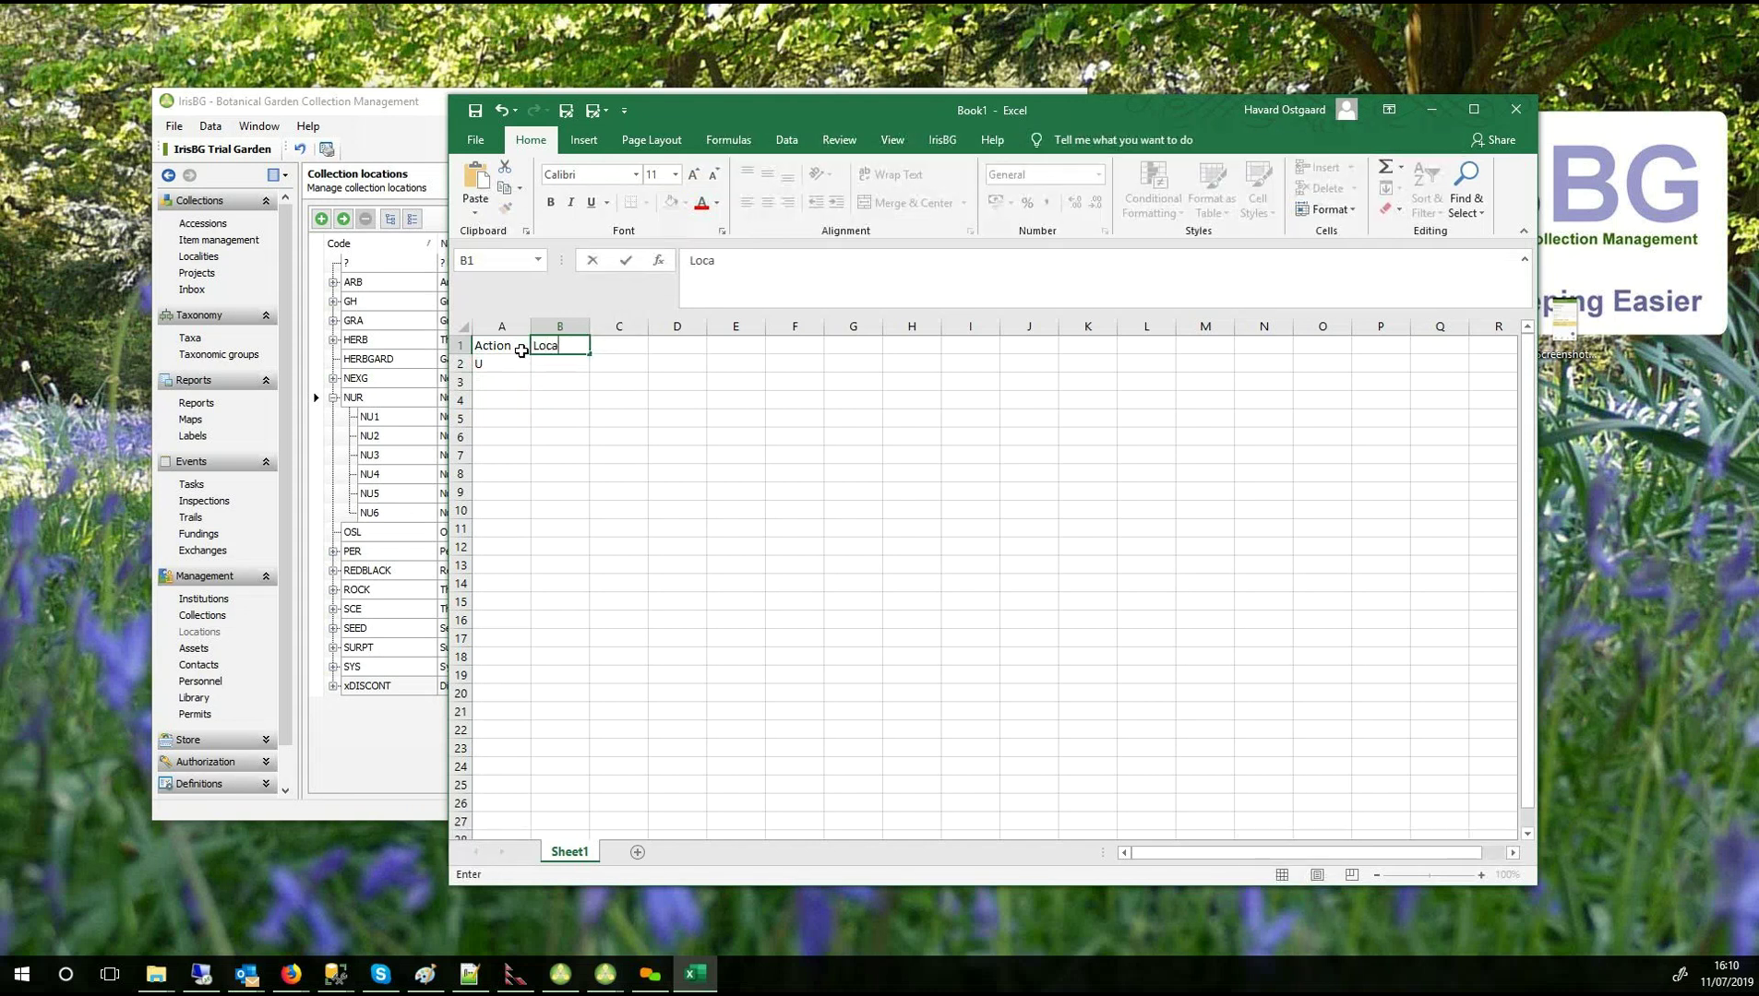
{"action": "type", "text": "tionCode"}
{"action": "key", "text": "Return"}
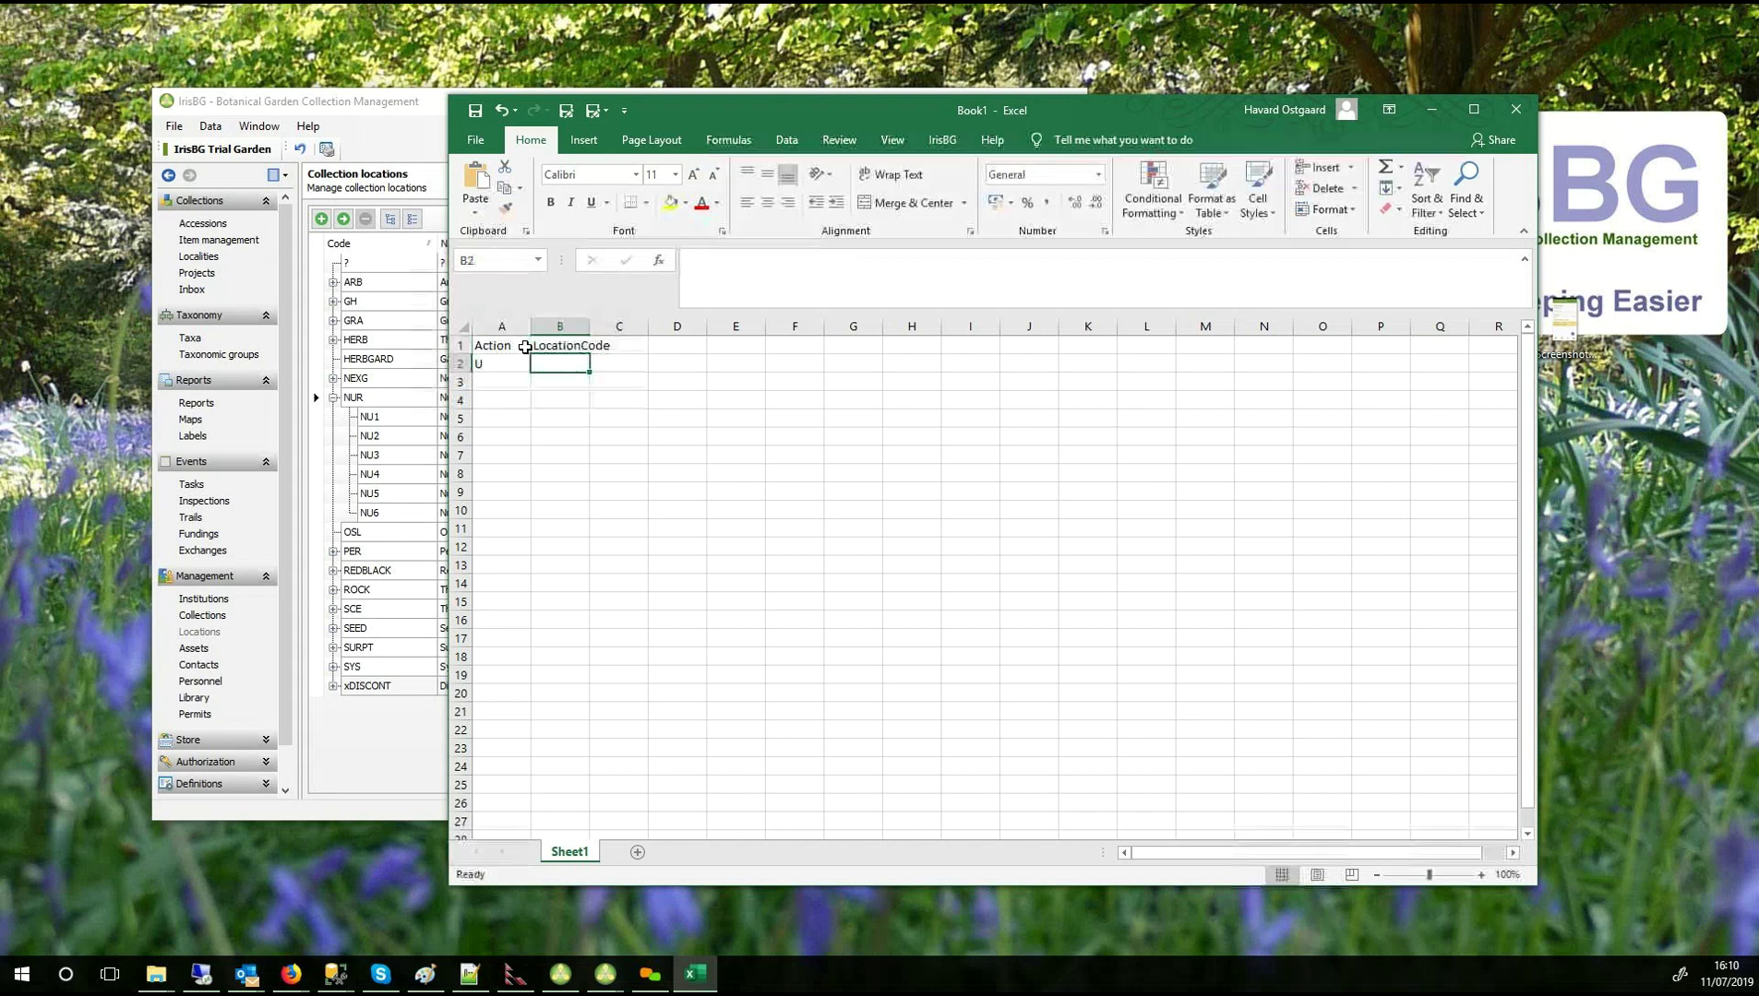
{"action": "left_click_drag", "start_coordinate": [950, 108], "coordinate": [1209, 93]}
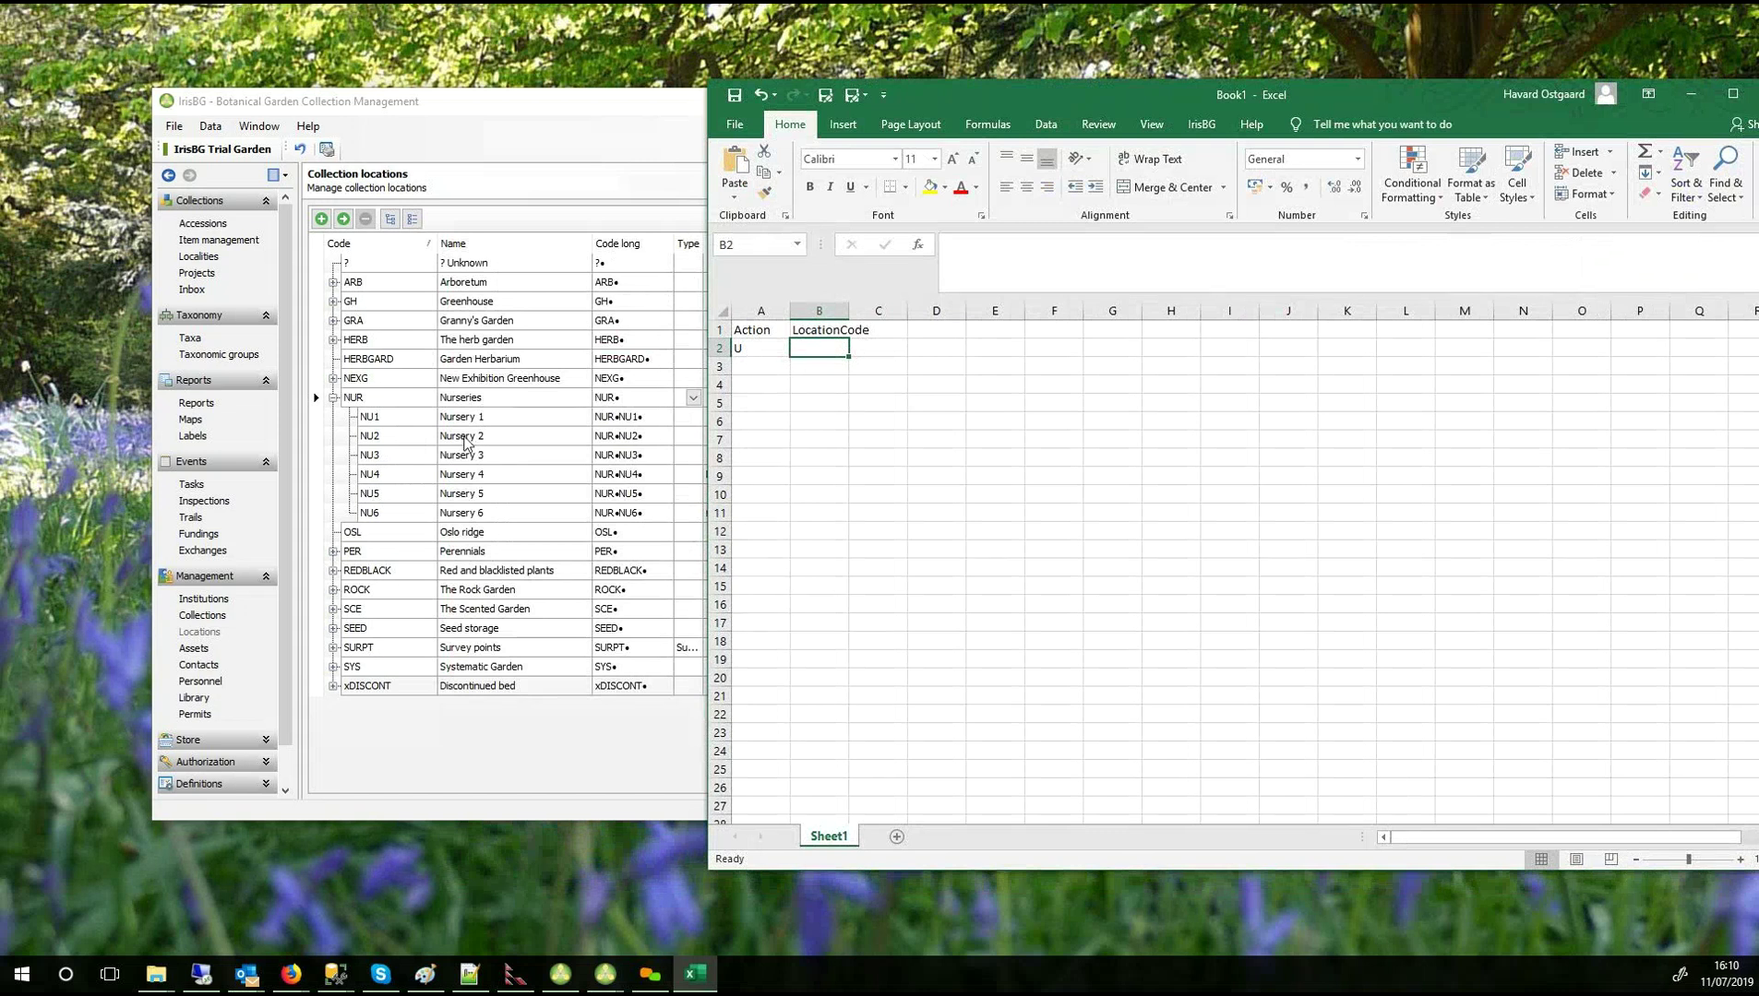
{"action": "type", "text": "NU1"}
{"action": "key", "text": "Return"}
Add the headers LocationCoordX in C1 and LocationCoordY in D1.
{"action": "left_click", "coordinate": [819, 349]}
{"action": "key", "text": "Right"}
{"action": "key", "text": "Right"}
{"action": "key", "text": "Left"}
{"action": "key", "text": "Up"}
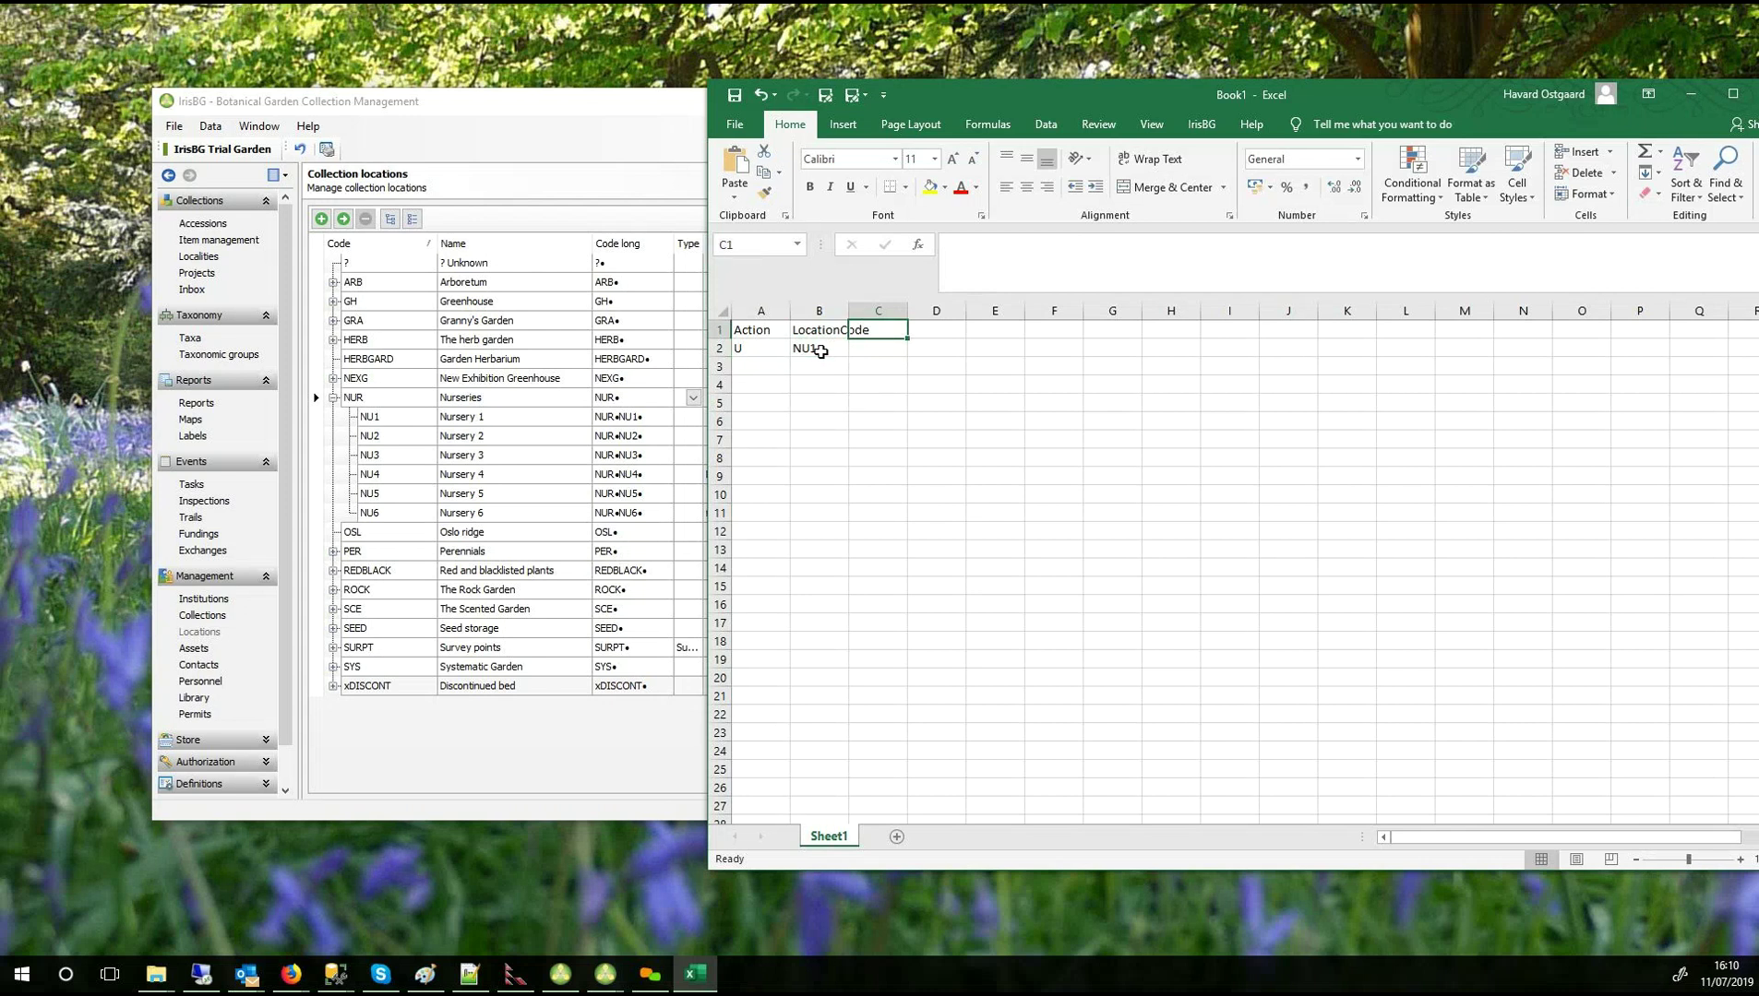
{"action": "type", "text": "LocationCoordX"}
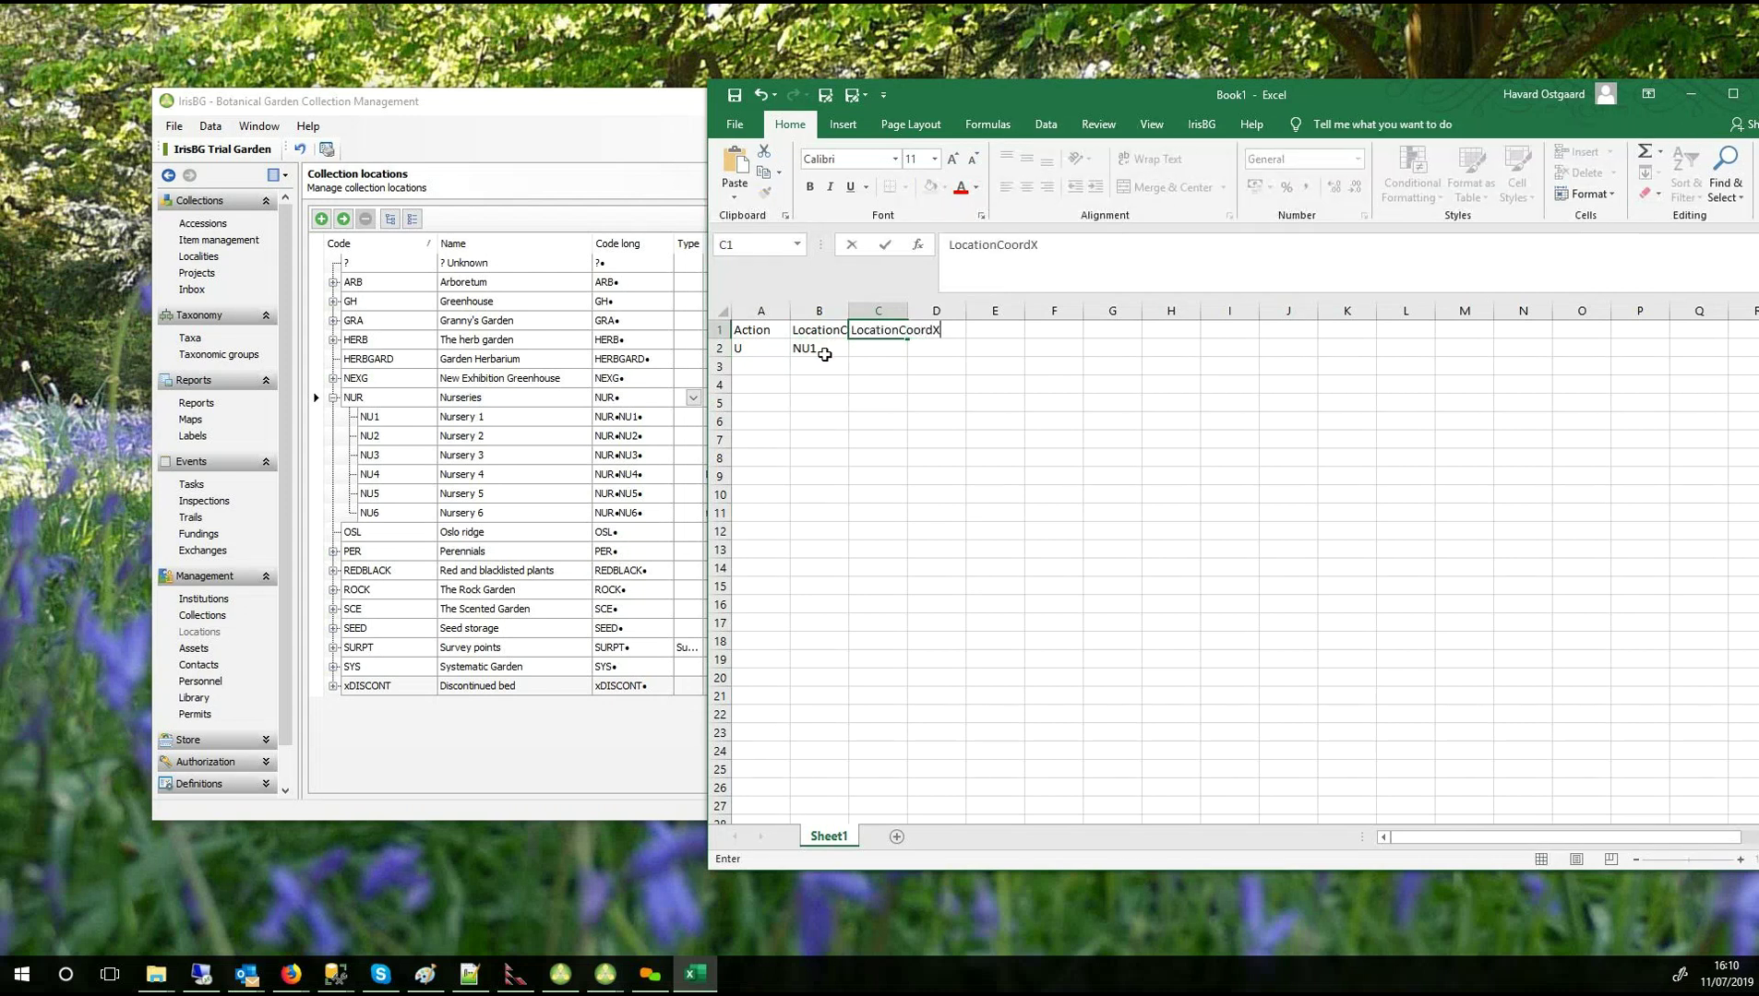
{"action": "key", "text": "Tab"}
{"action": "type", "text": "LocationCoordY"}
{"action": "key", "text": "Return"}
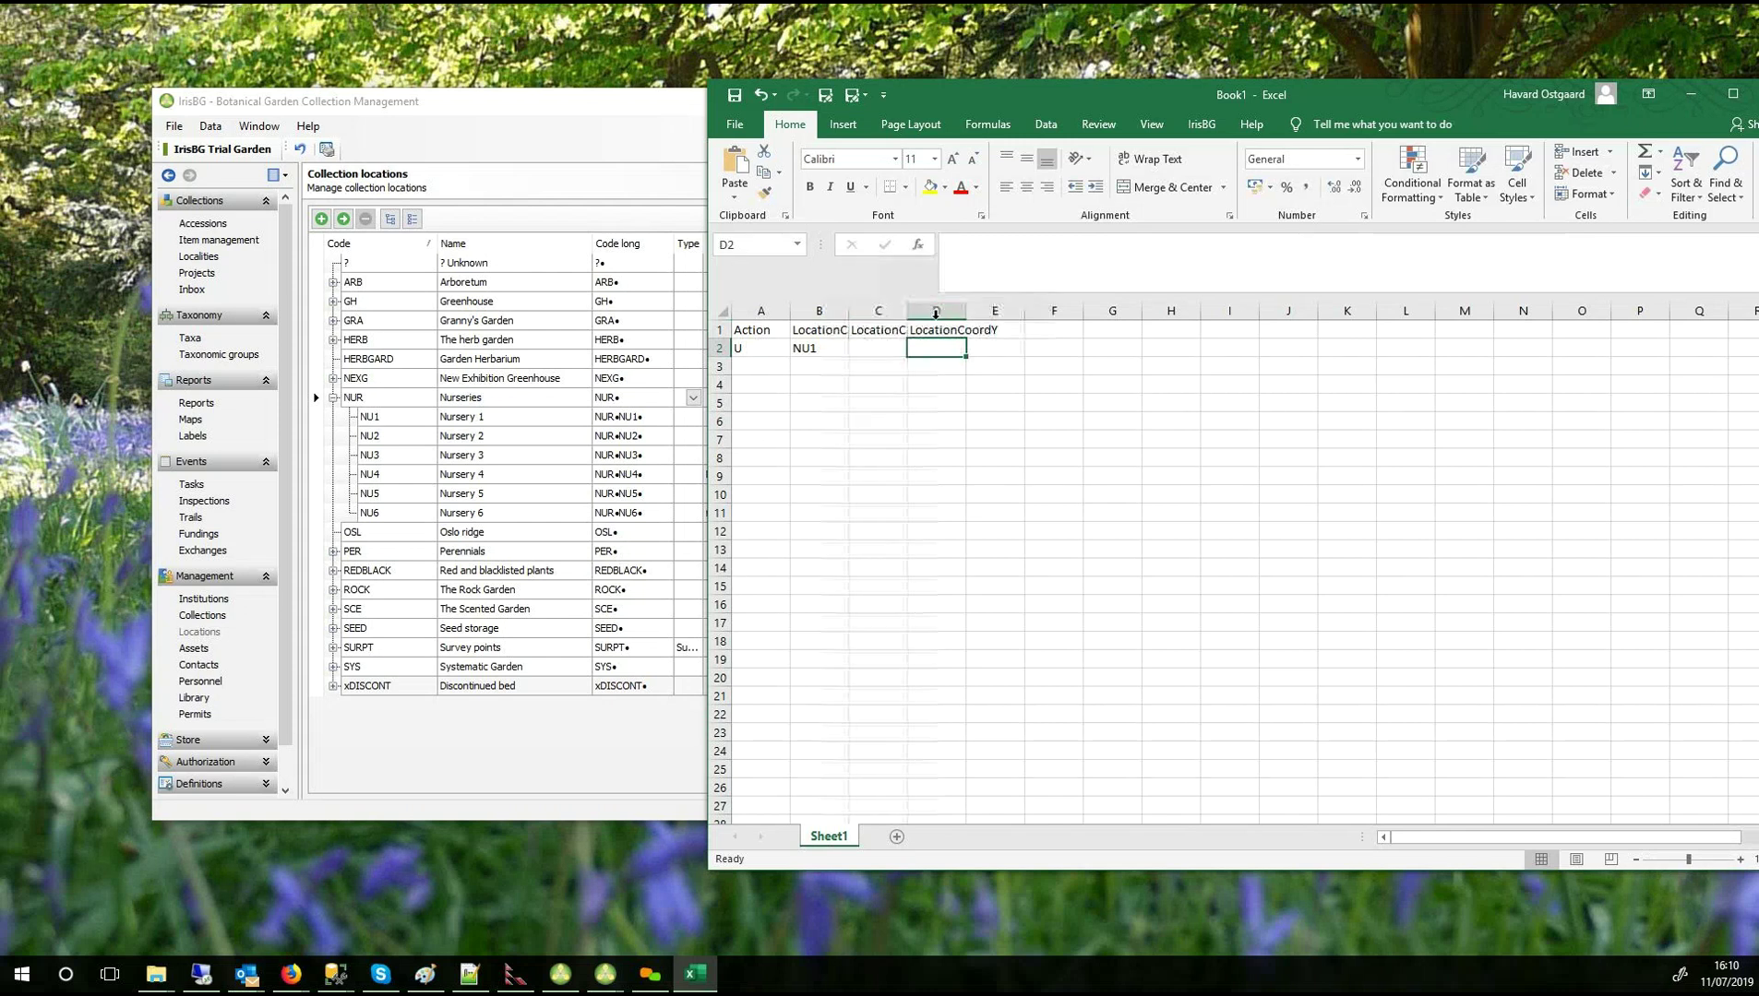
Widen columns C and D to fit their coordinate headers.
{"action": "double_click", "coordinate": [966, 311]}
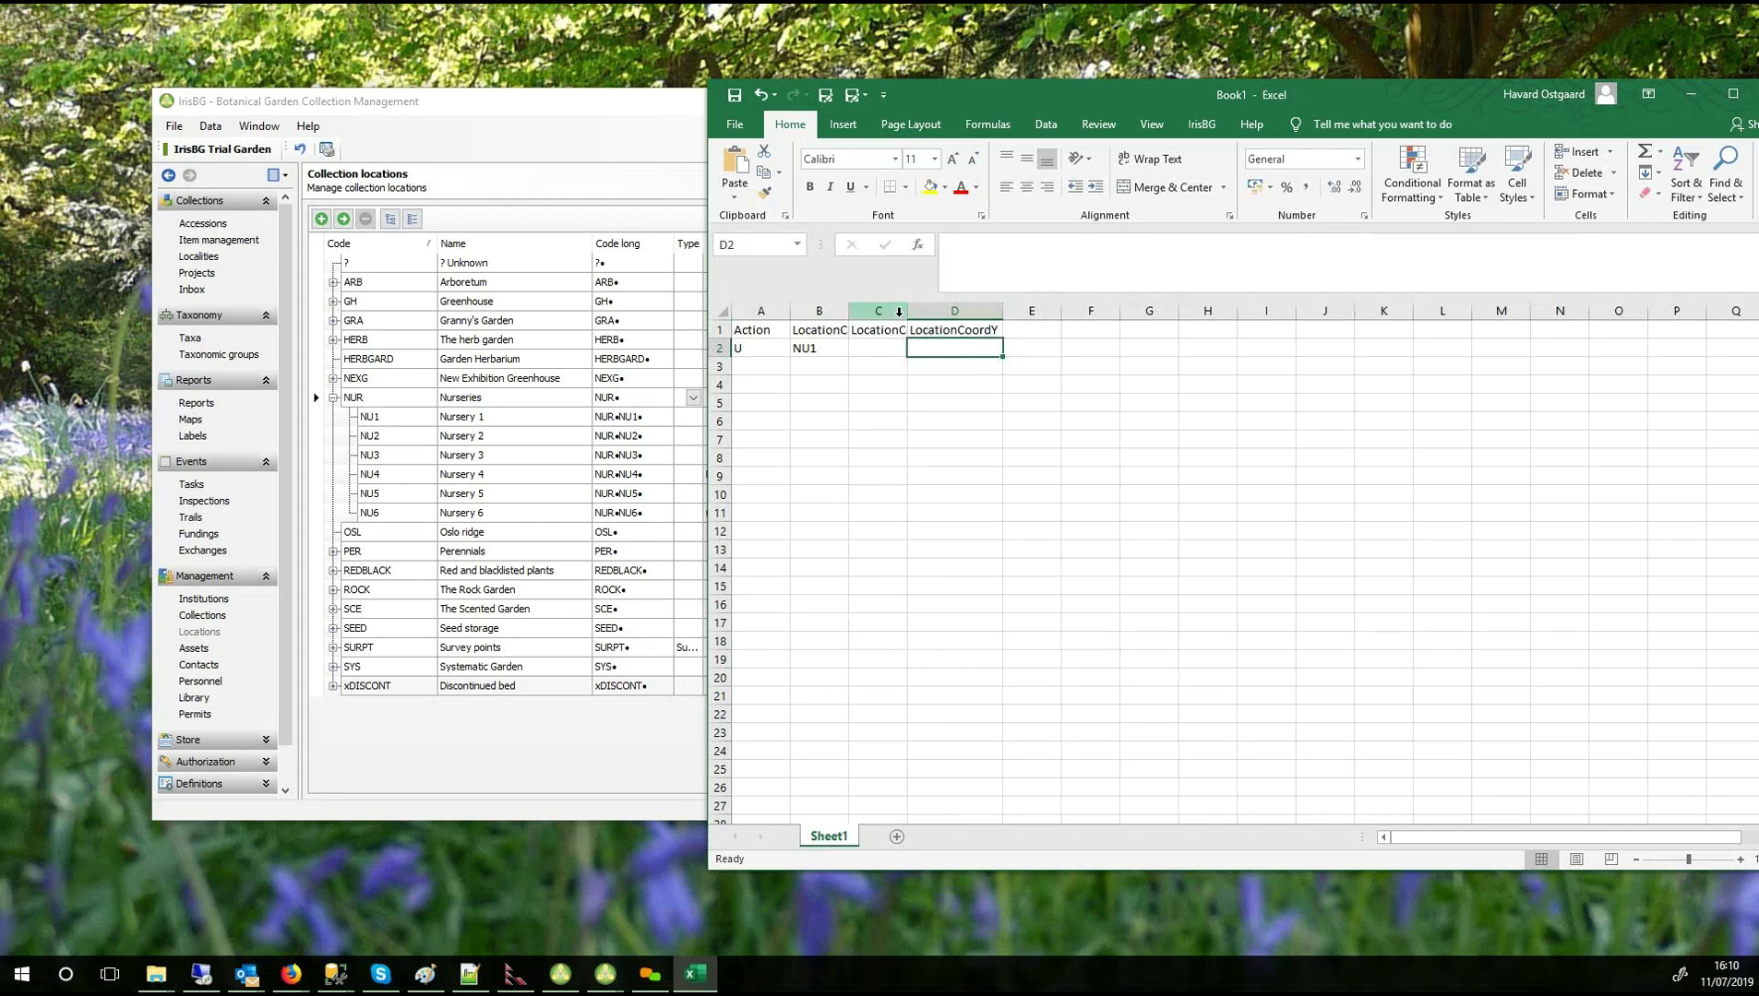
{"action": "left_click_drag", "start_coordinate": [899, 312], "coordinate": [1008, 311]}
{"action": "left_click", "coordinate": [913, 332]}
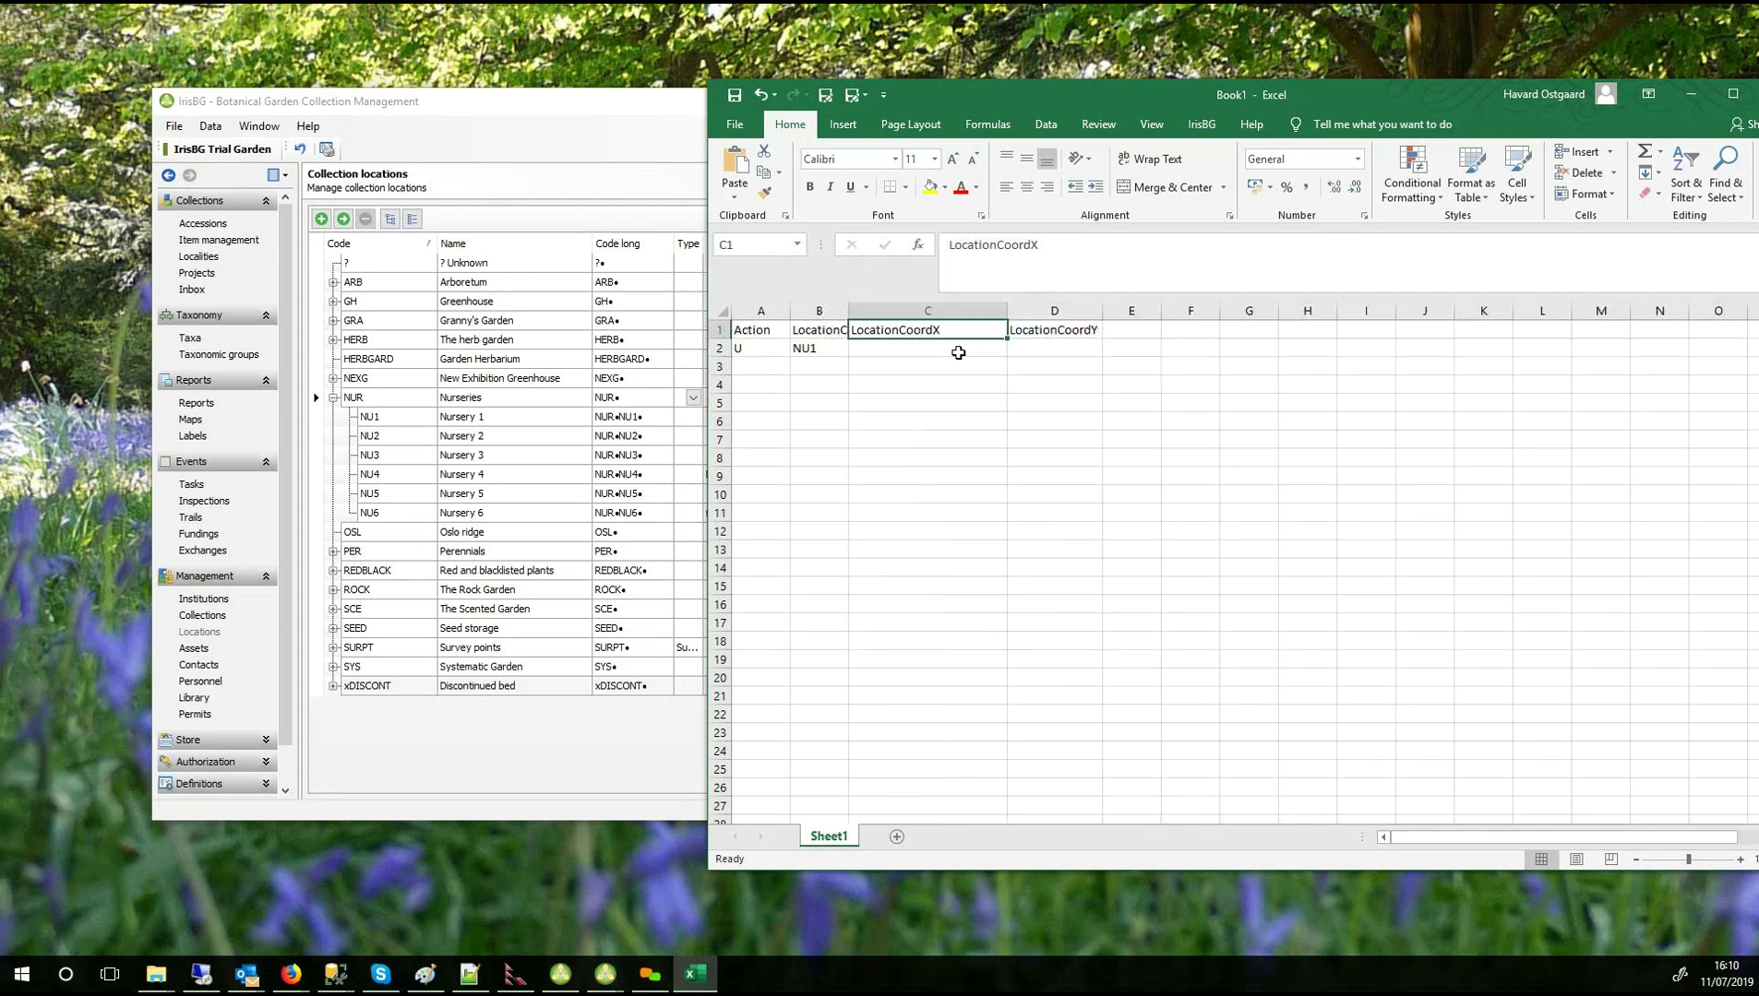
Enter 1651651 as the first coordinate for NU1 in C2.
{"action": "left_click", "coordinate": [959, 353]}
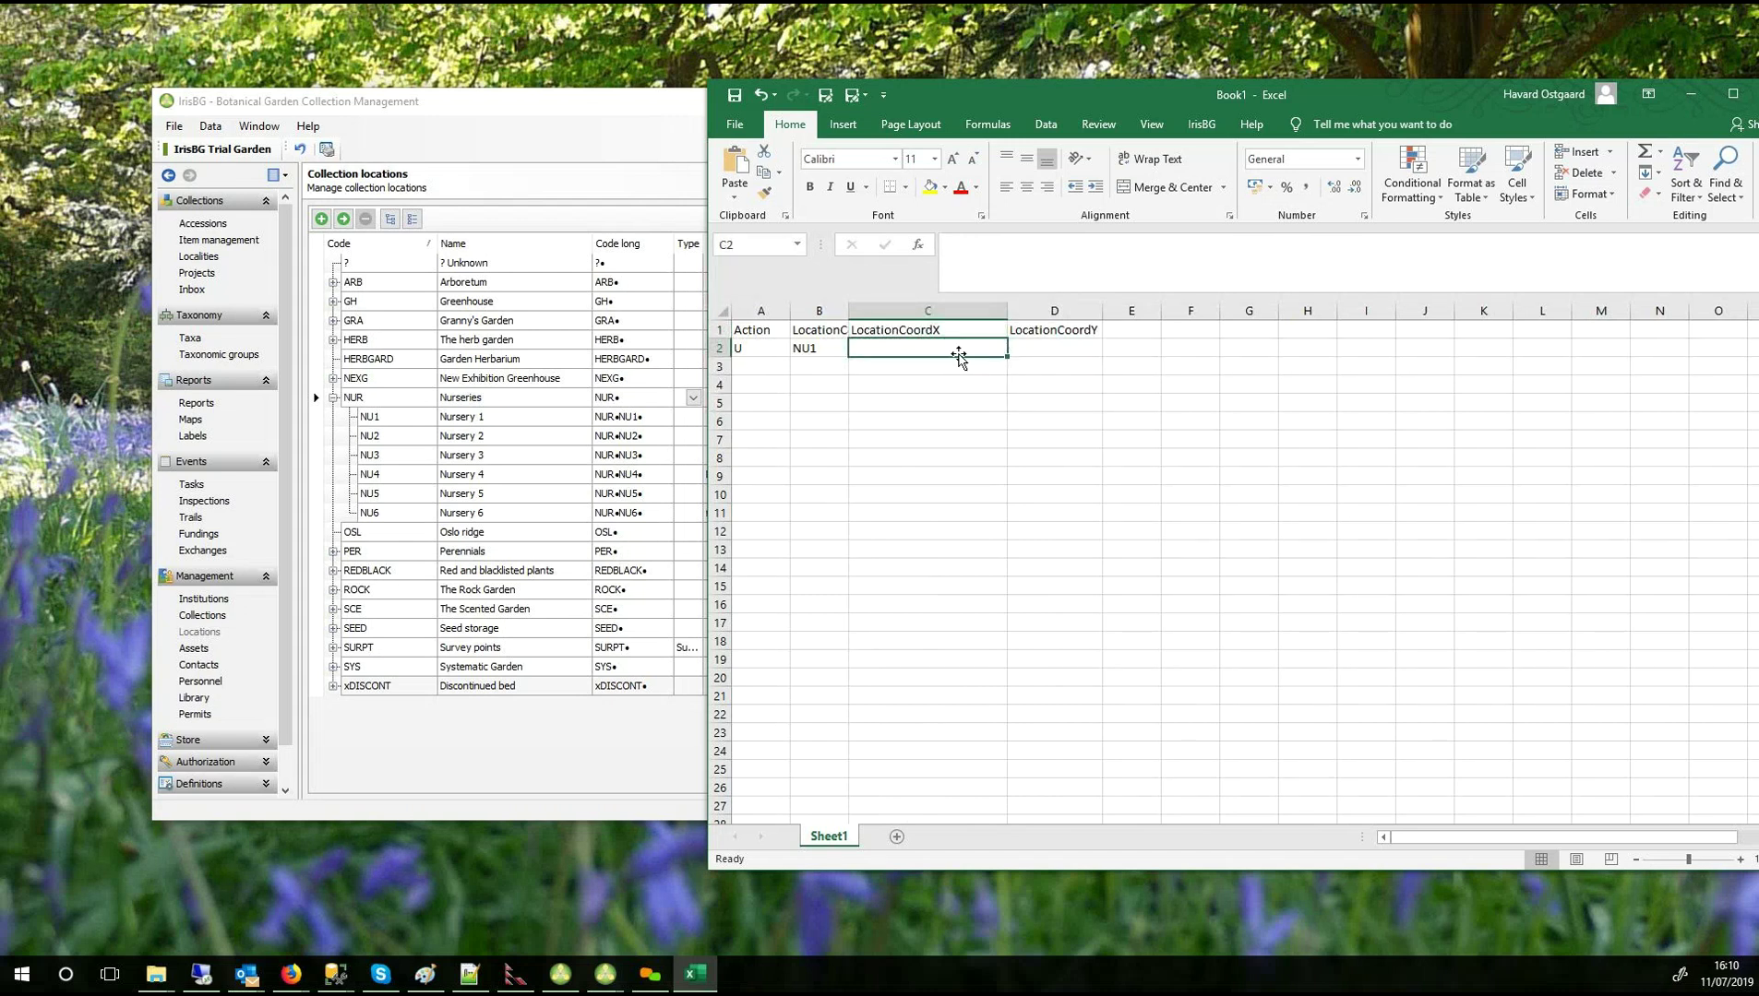
{"action": "left_click_drag", "start_coordinate": [821, 355], "coordinate": [765, 329]}
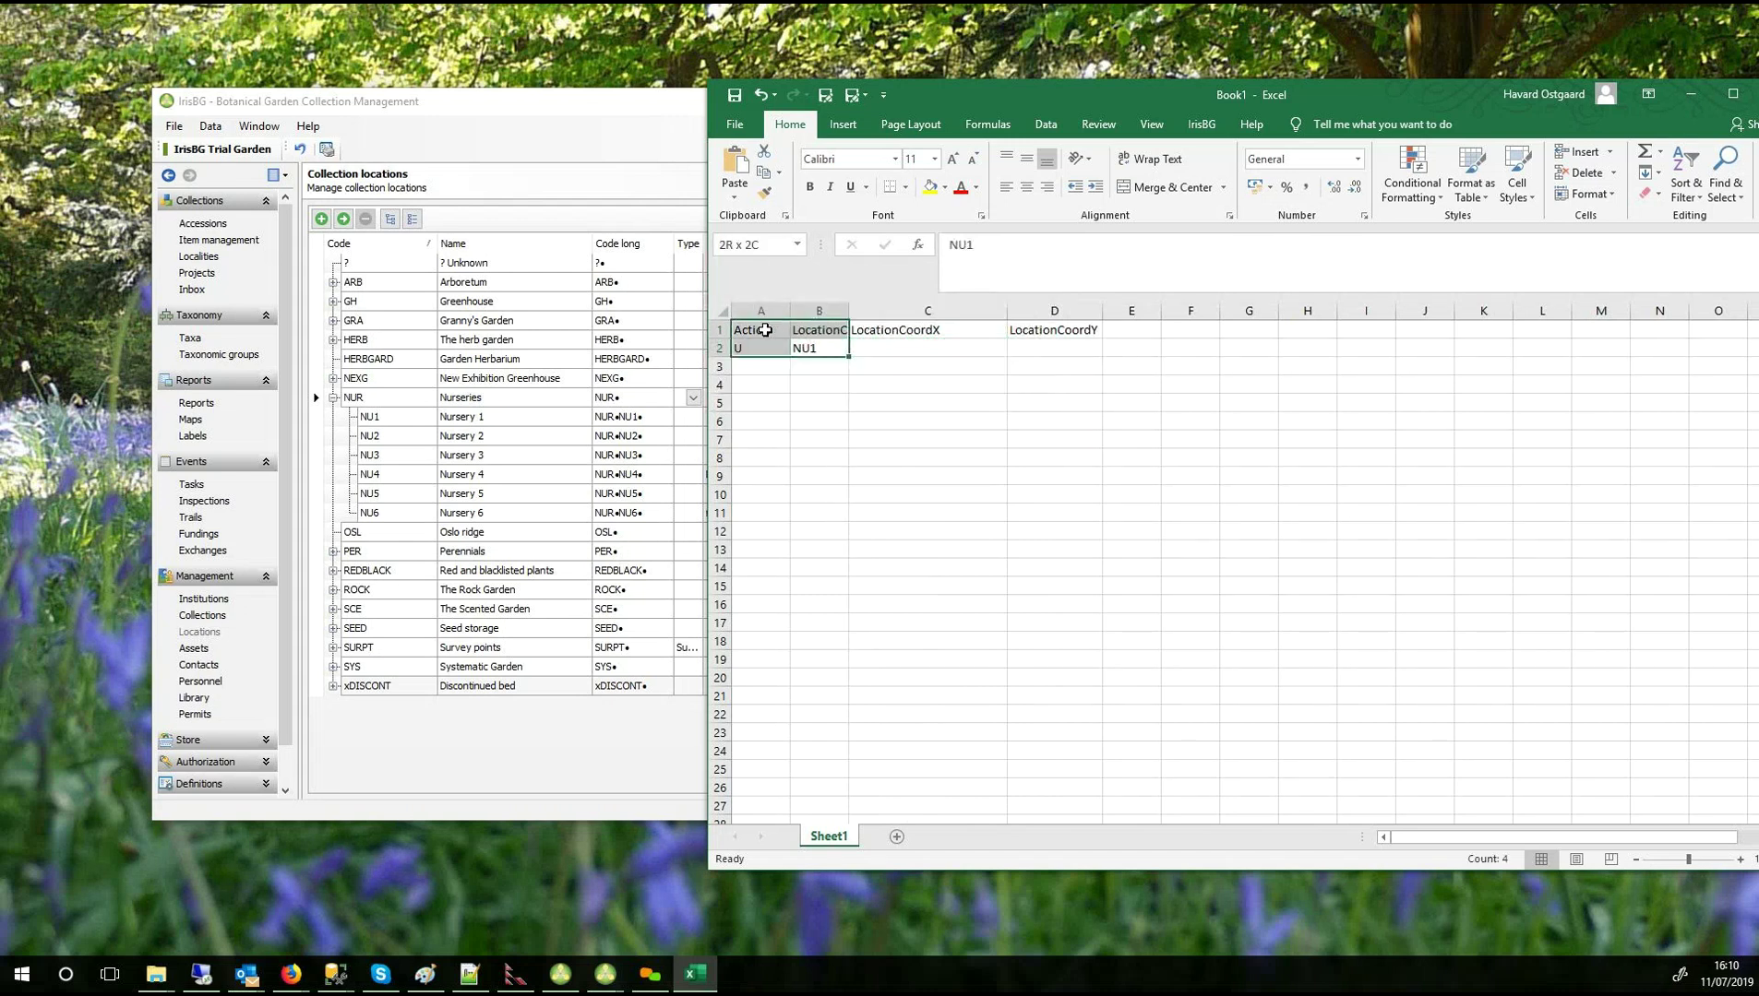
{"action": "left_click", "coordinate": [834, 347]}
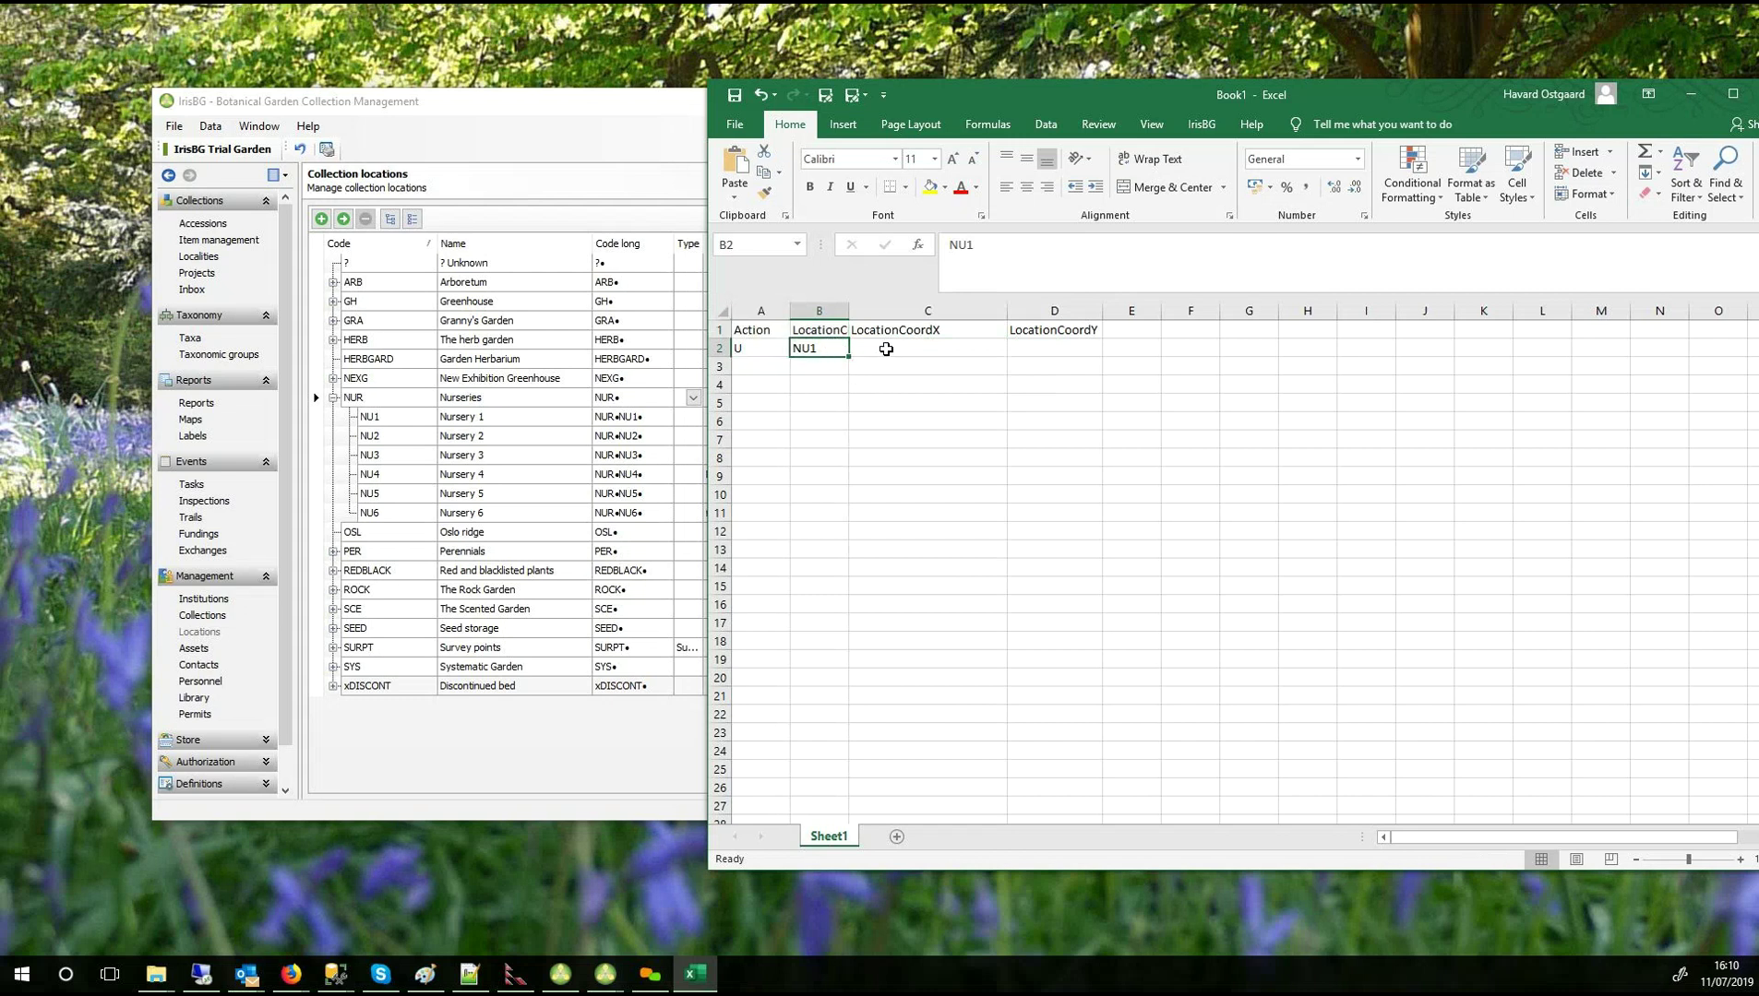
{"action": "left_click", "coordinate": [886, 349]}
{"action": "type", "text": "1651651"}
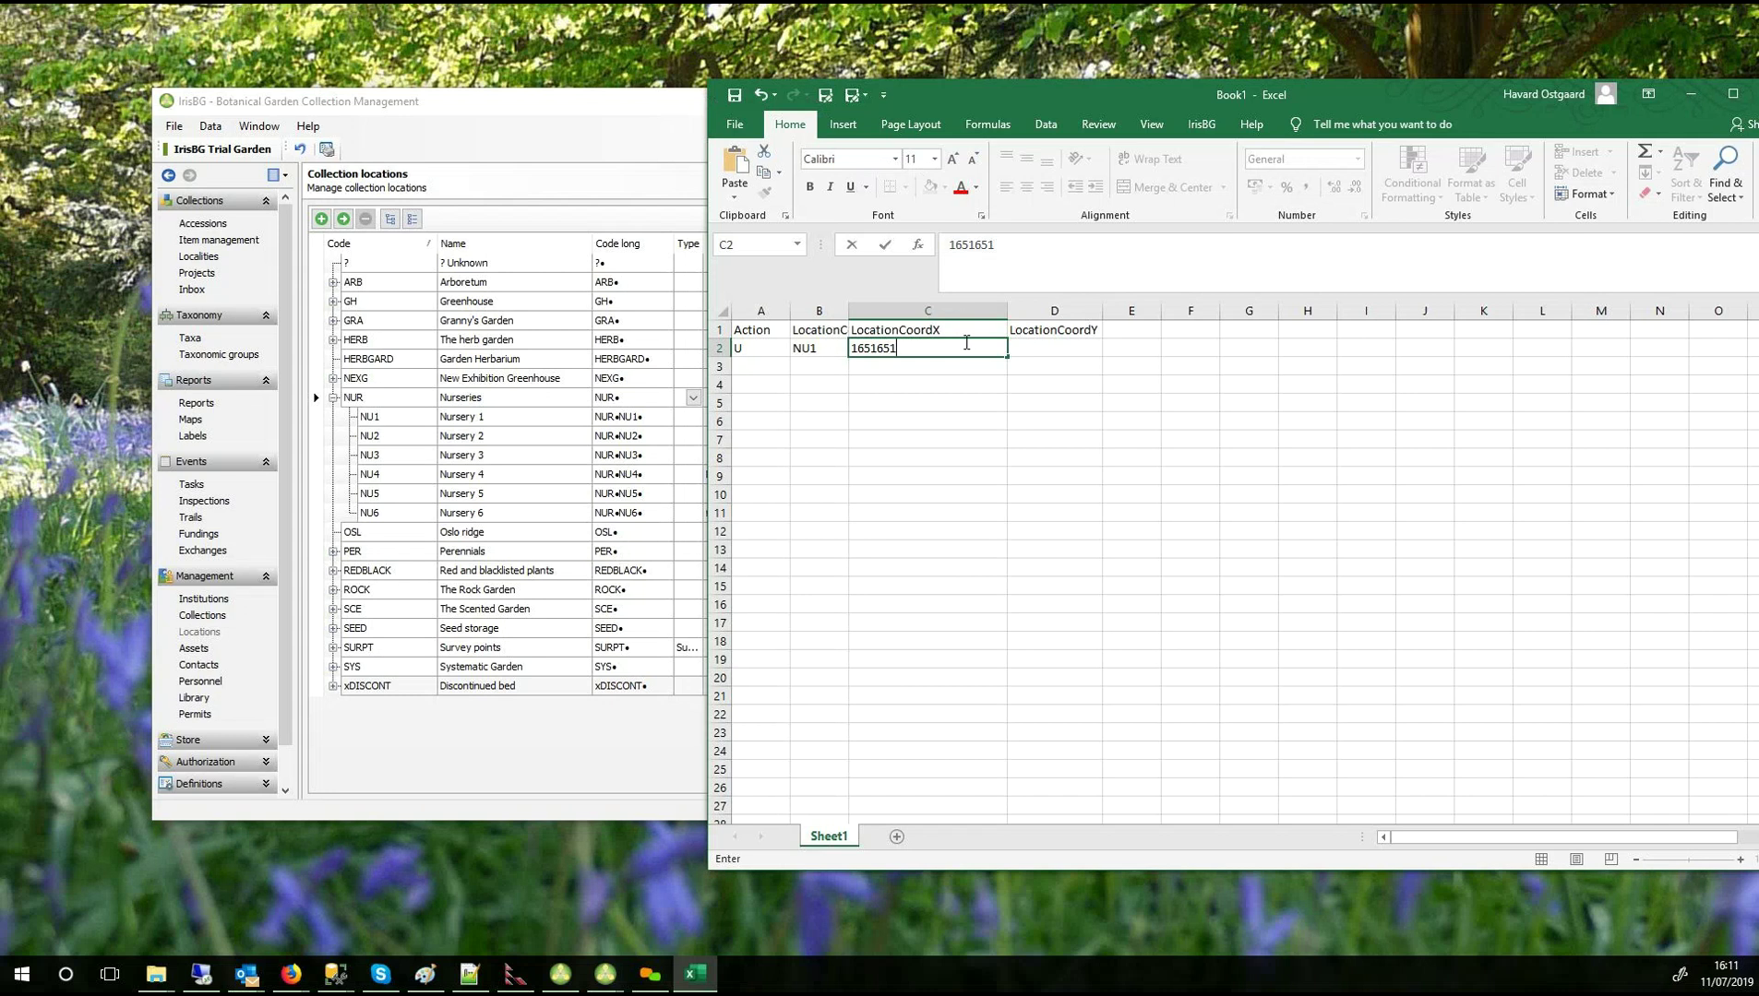
{"action": "left_click_drag", "start_coordinate": [1169, 104], "coordinate": [967, 122]}
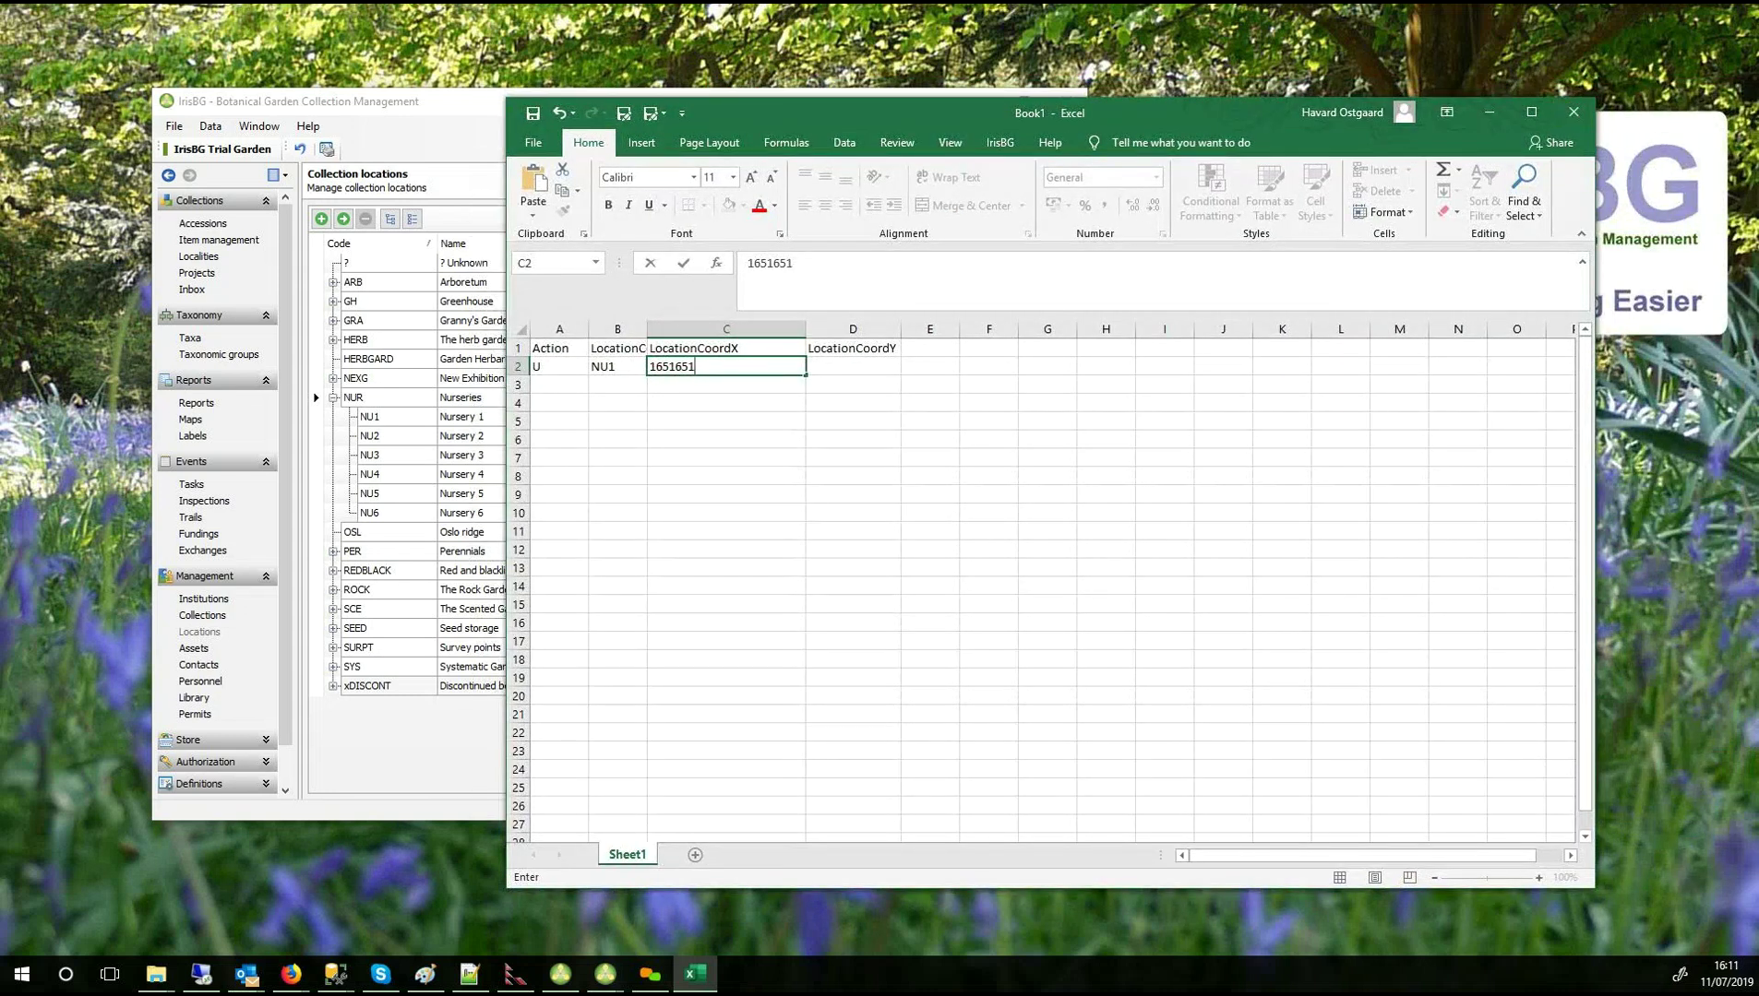
Rename the coordinate headers to LocationCoordLat in C1 and LocationCoordLong in D1, then return to IrisBG.
{"action": "key", "text": "alt+Tab"}
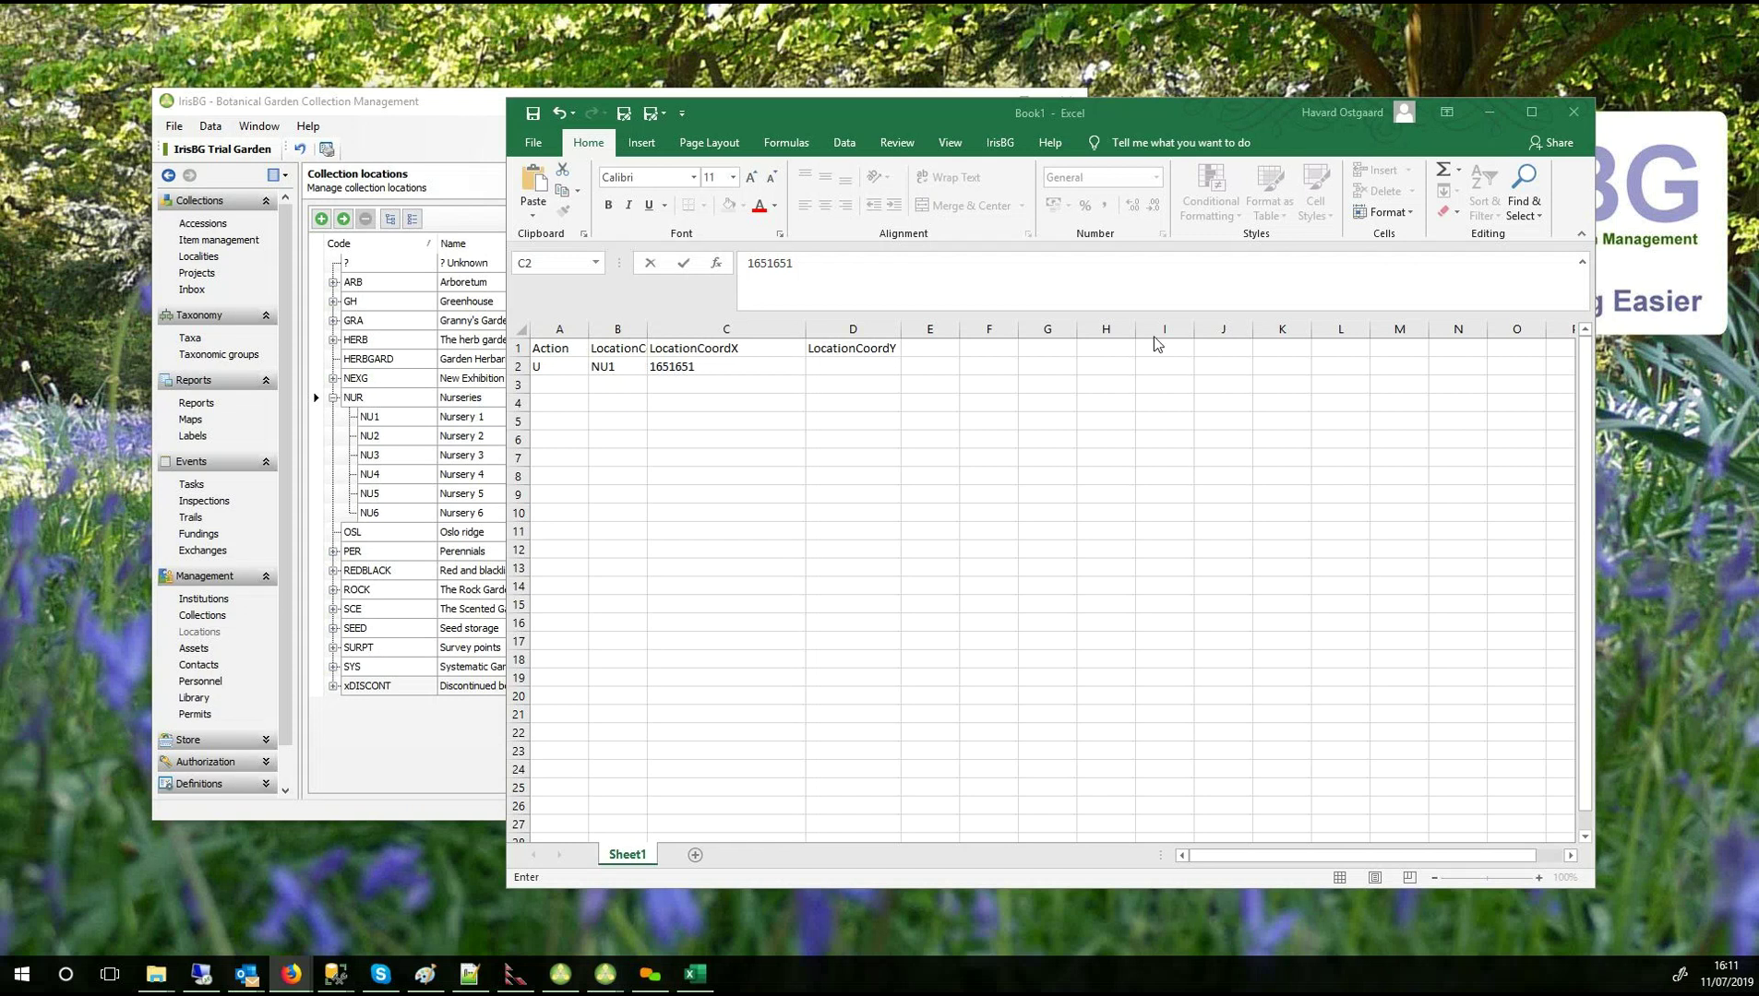
{"action": "left_click", "coordinate": [773, 348]}
{"action": "double_click", "coordinate": [772, 348]}
{"action": "key", "text": "BackSpace"}
{"action": "type", "text": "Lat"}
{"action": "key", "text": "Tab"}
{"action": "key", "text": "F2"}
{"action": "key", "text": "BackSpace"}
{"action": "type", "text": "Long"}
{"action": "key", "text": "Return"}
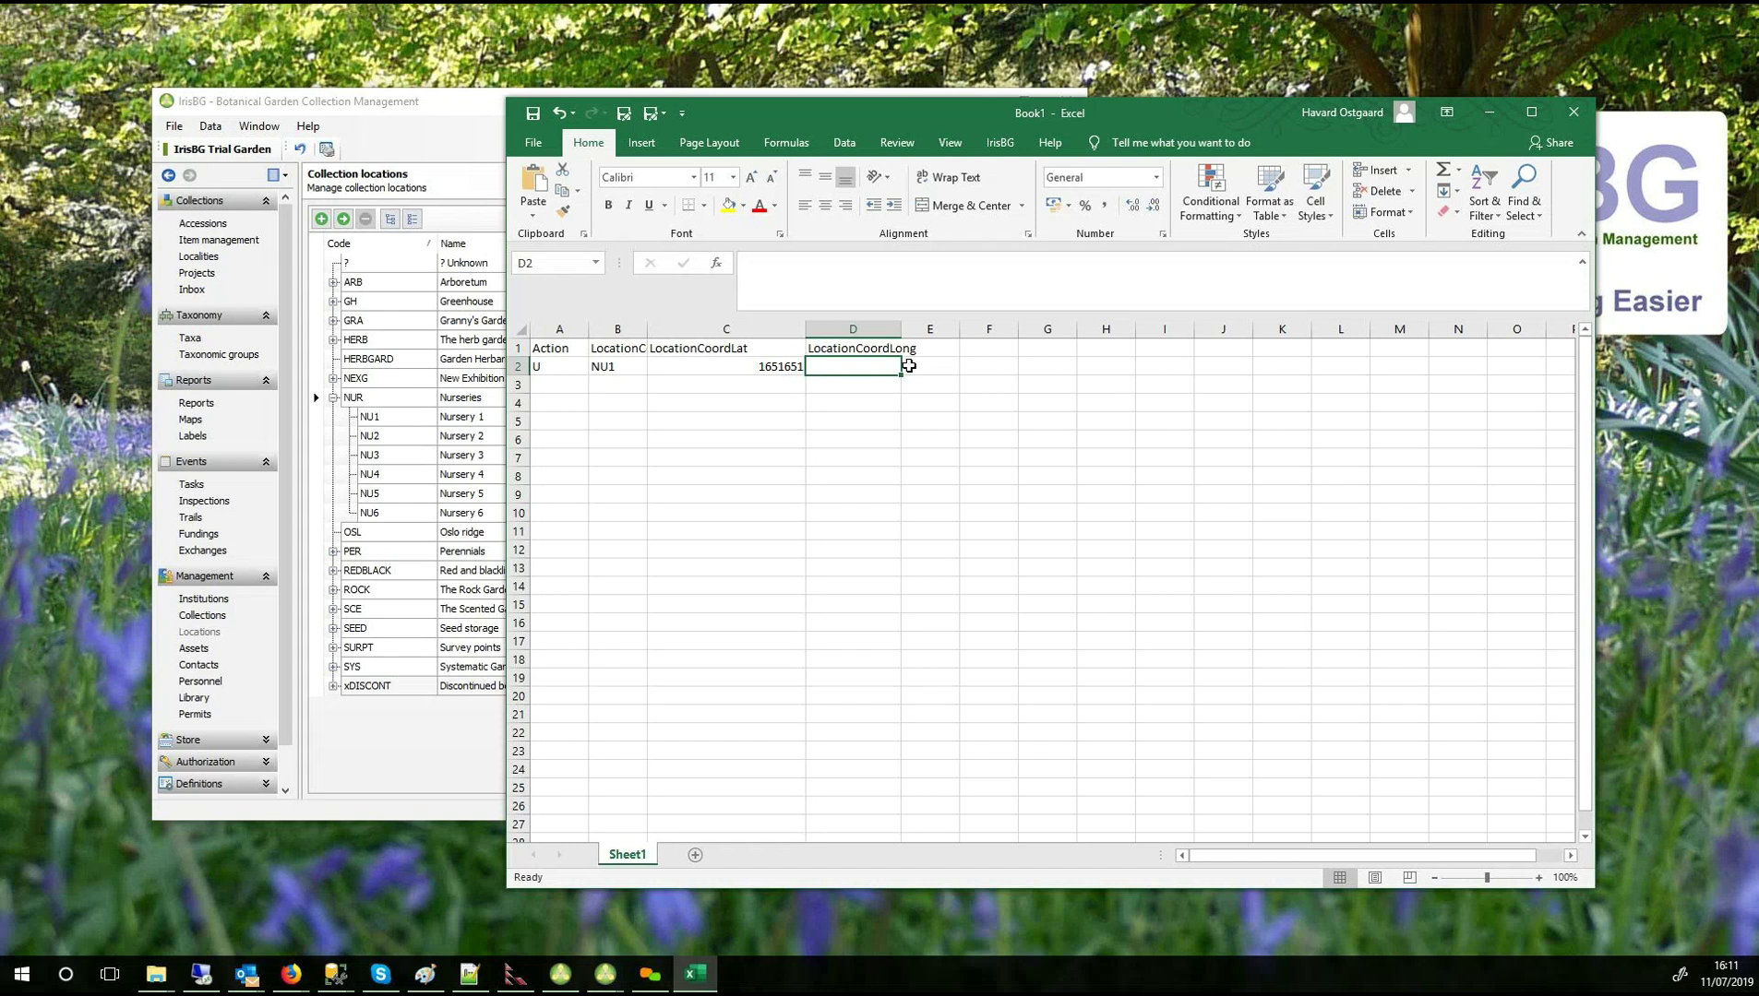
{"action": "key", "text": "Left"}
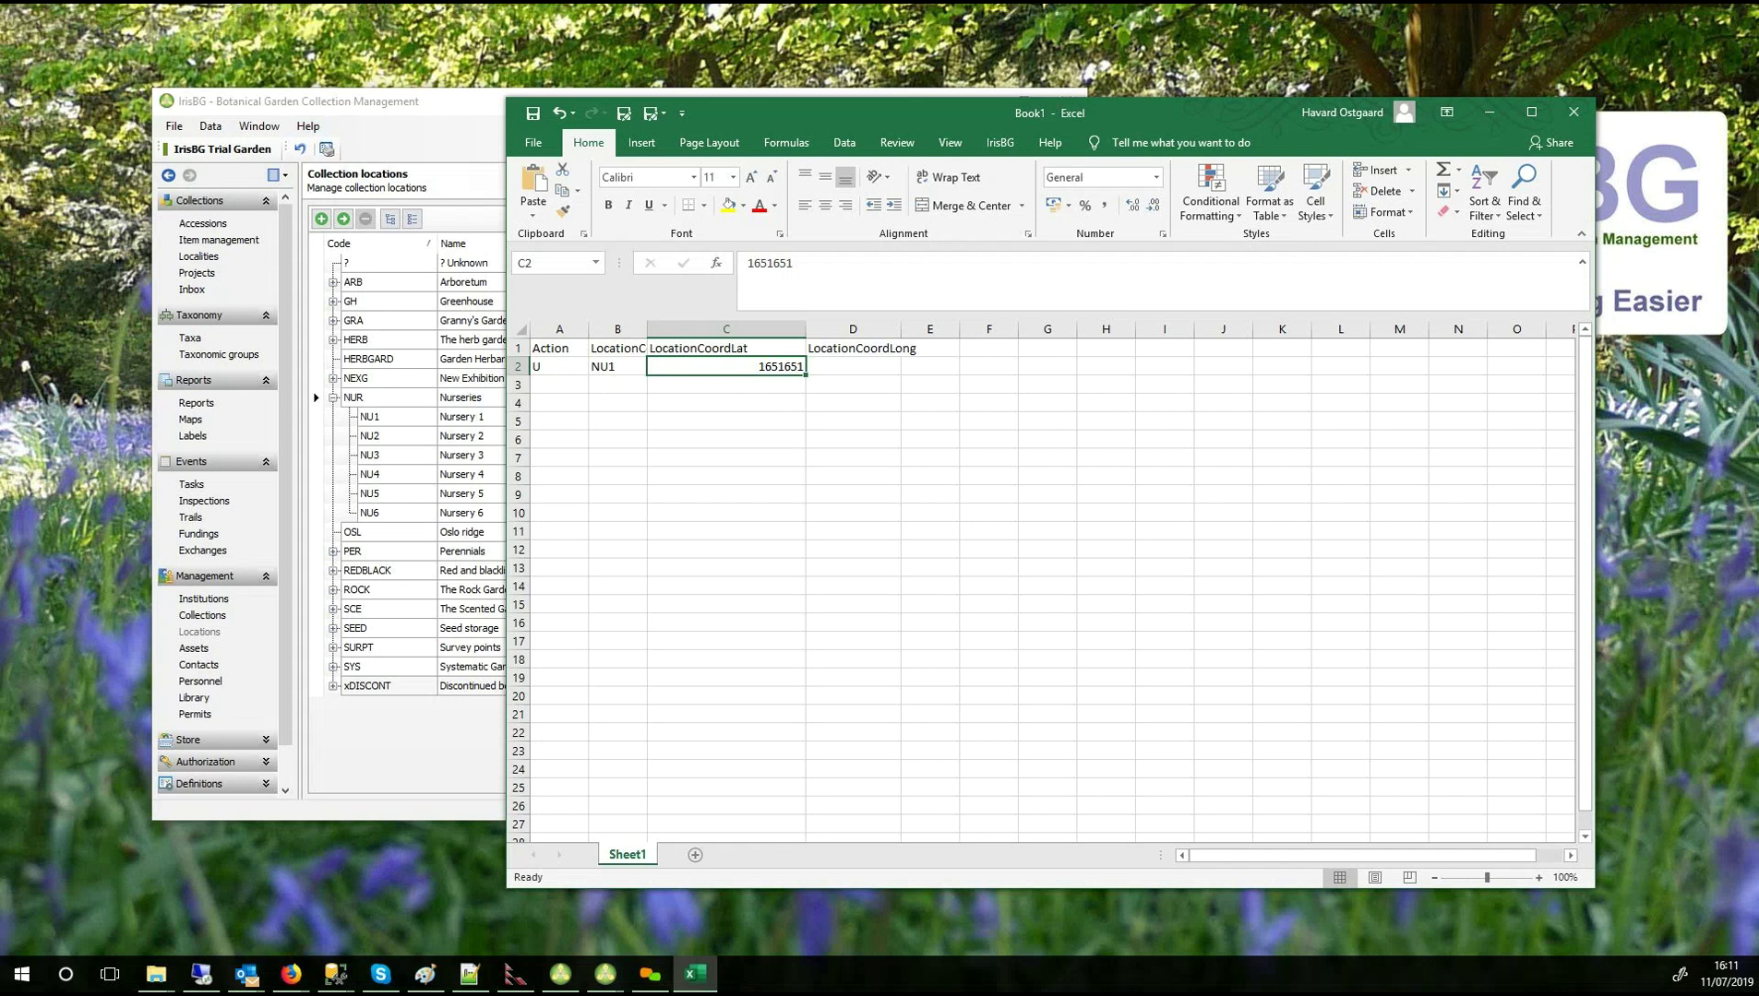
{"action": "key", "text": "alt+Tab"}
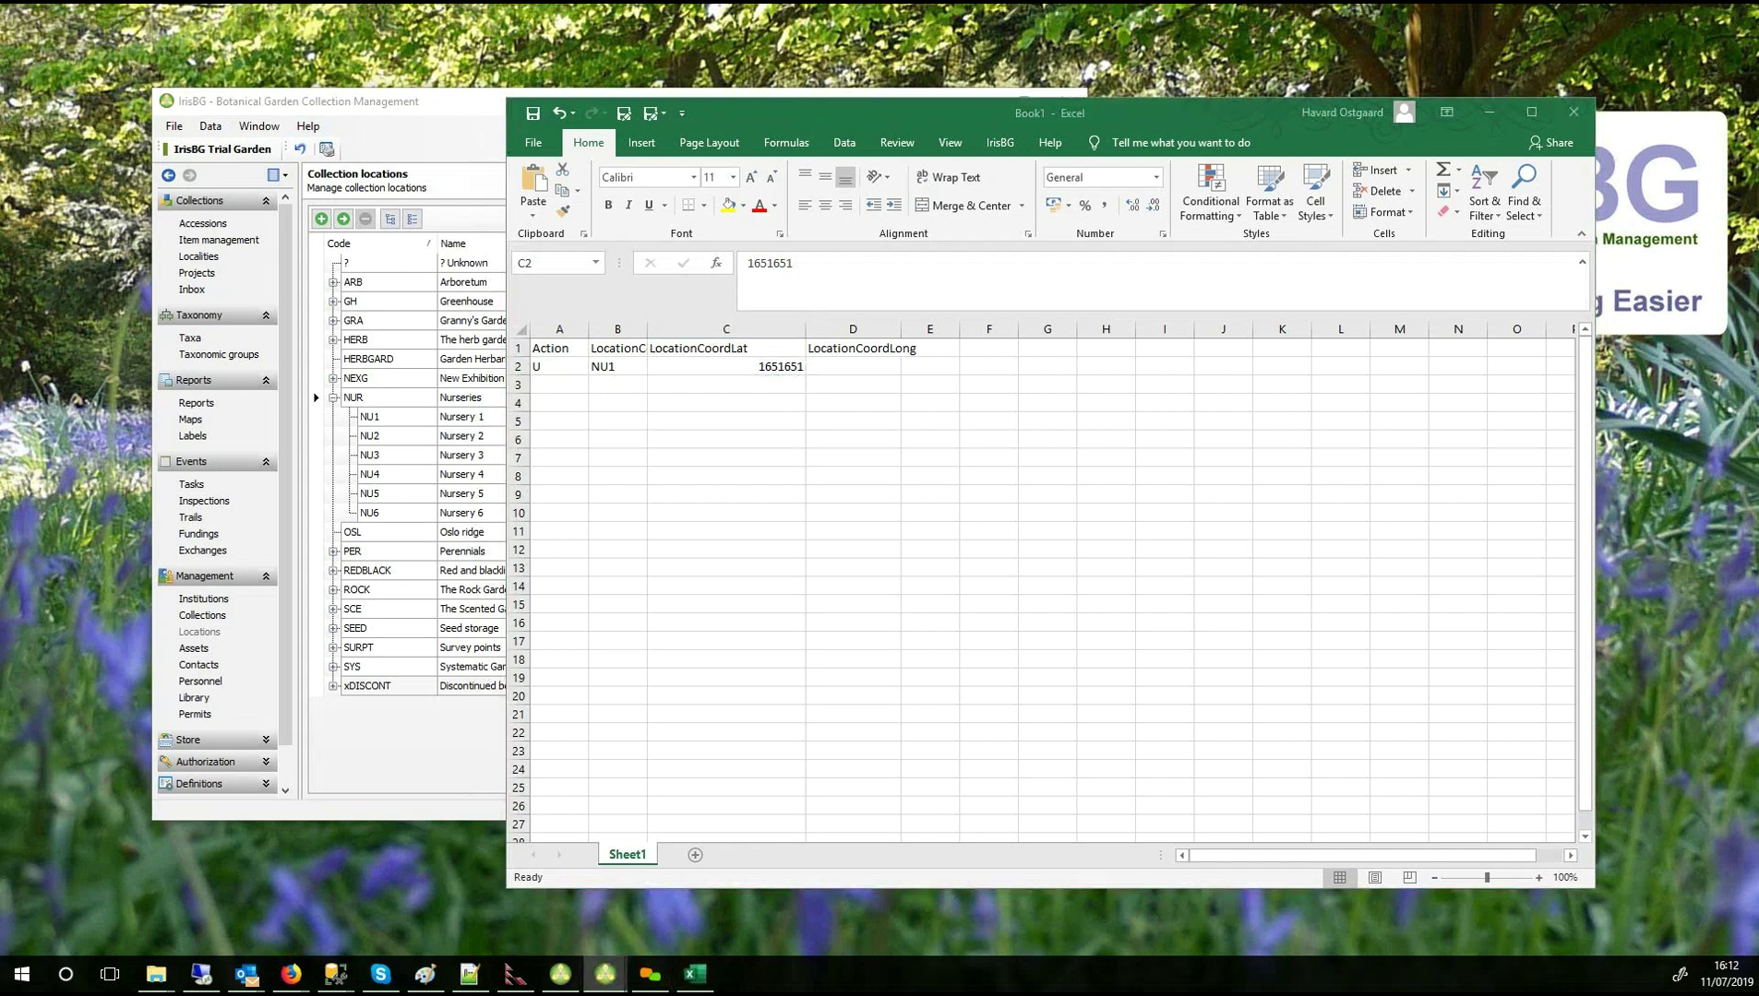
Close the Excel workbook Book1 without saving its changes and return to IrisBG.
{"action": "key", "text": "alt+Tab"}
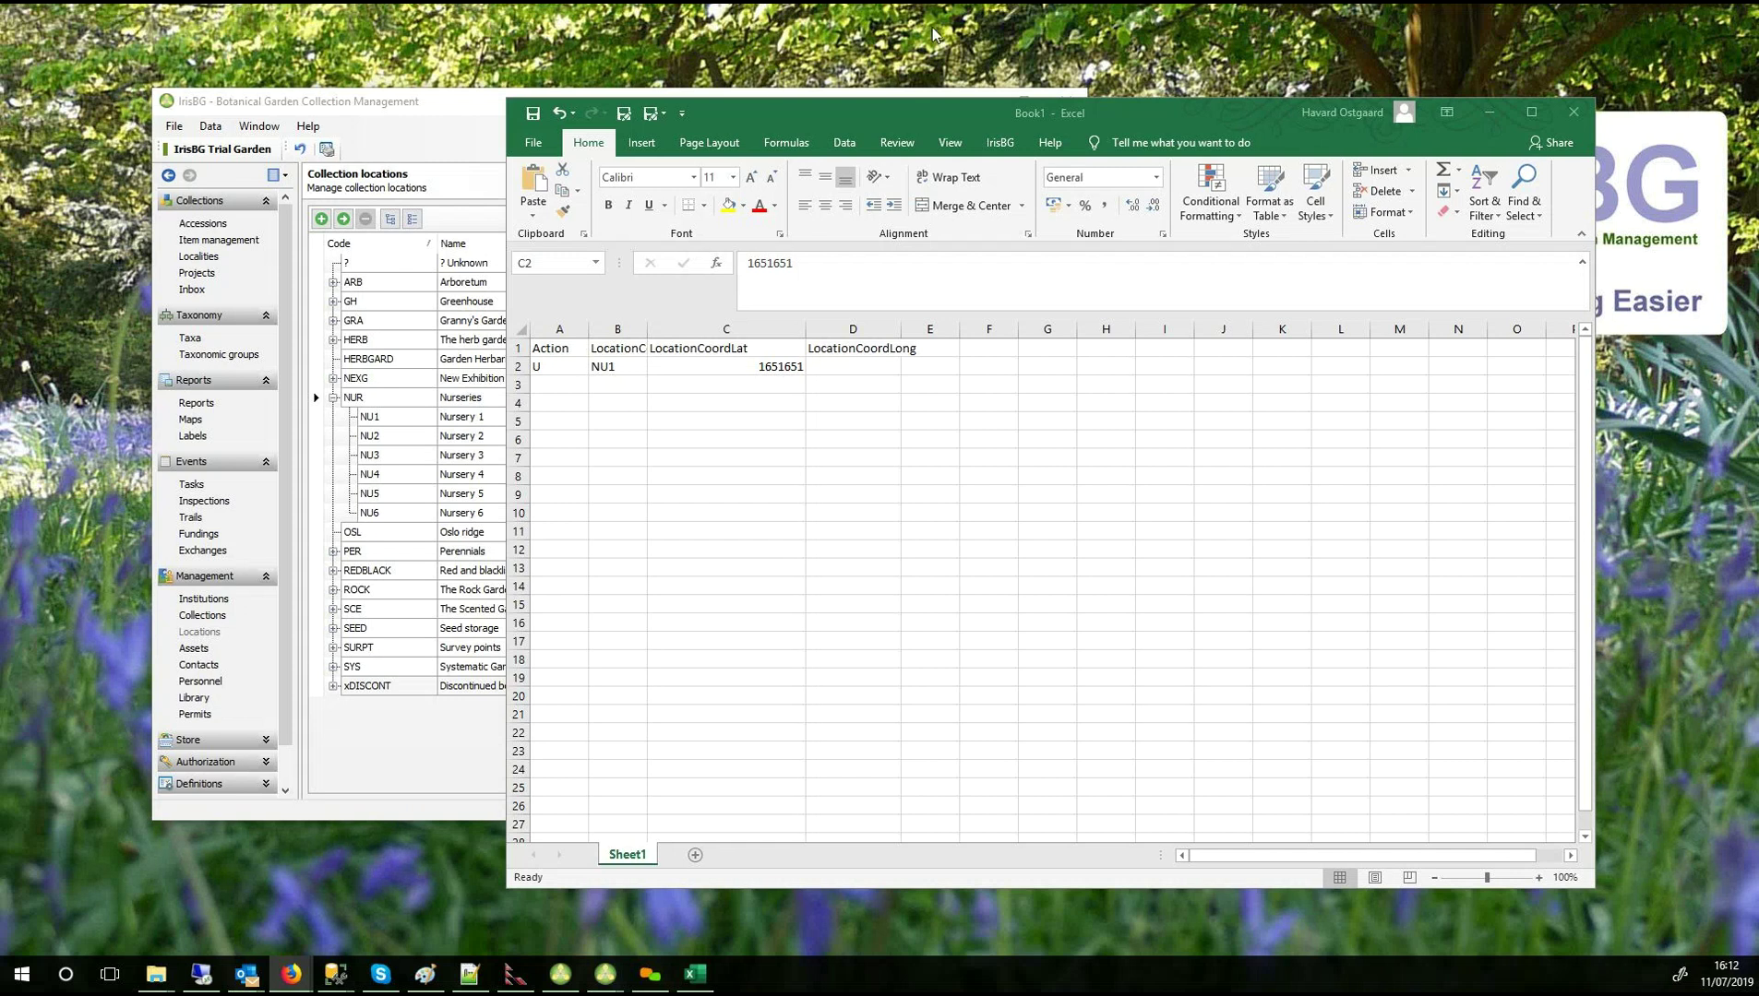
{"action": "left_click", "coordinate": [1580, 119]}
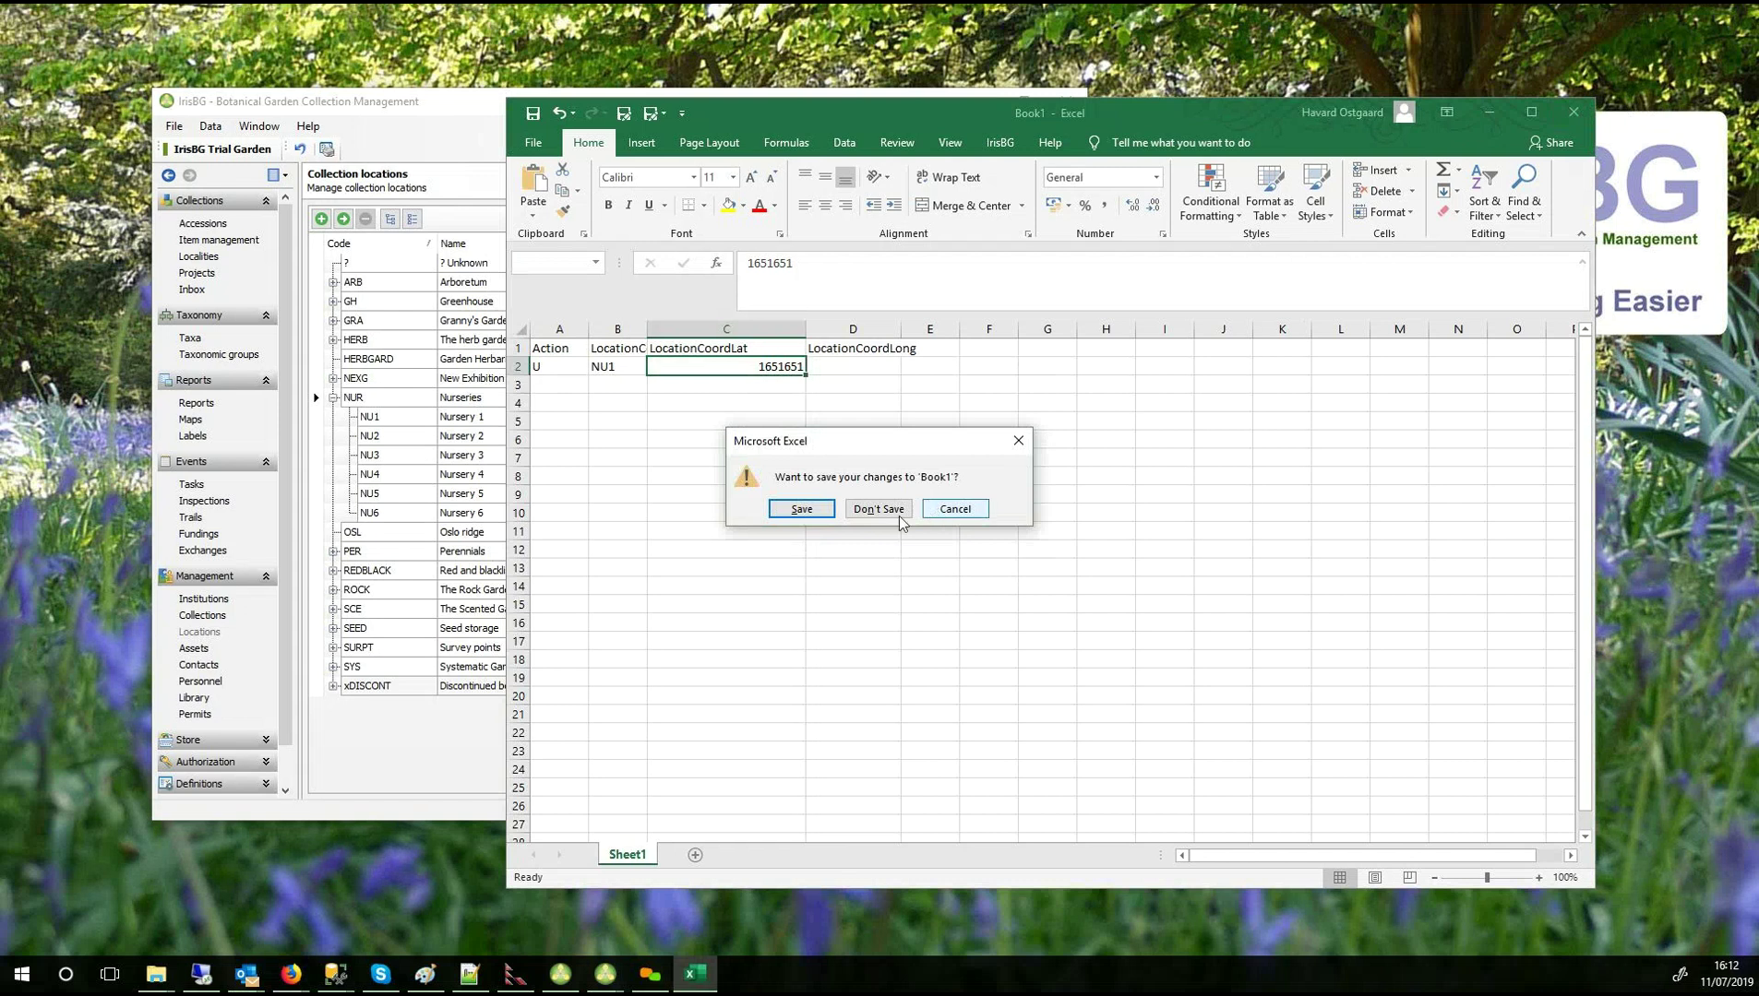
{"action": "left_click", "coordinate": [873, 513]}
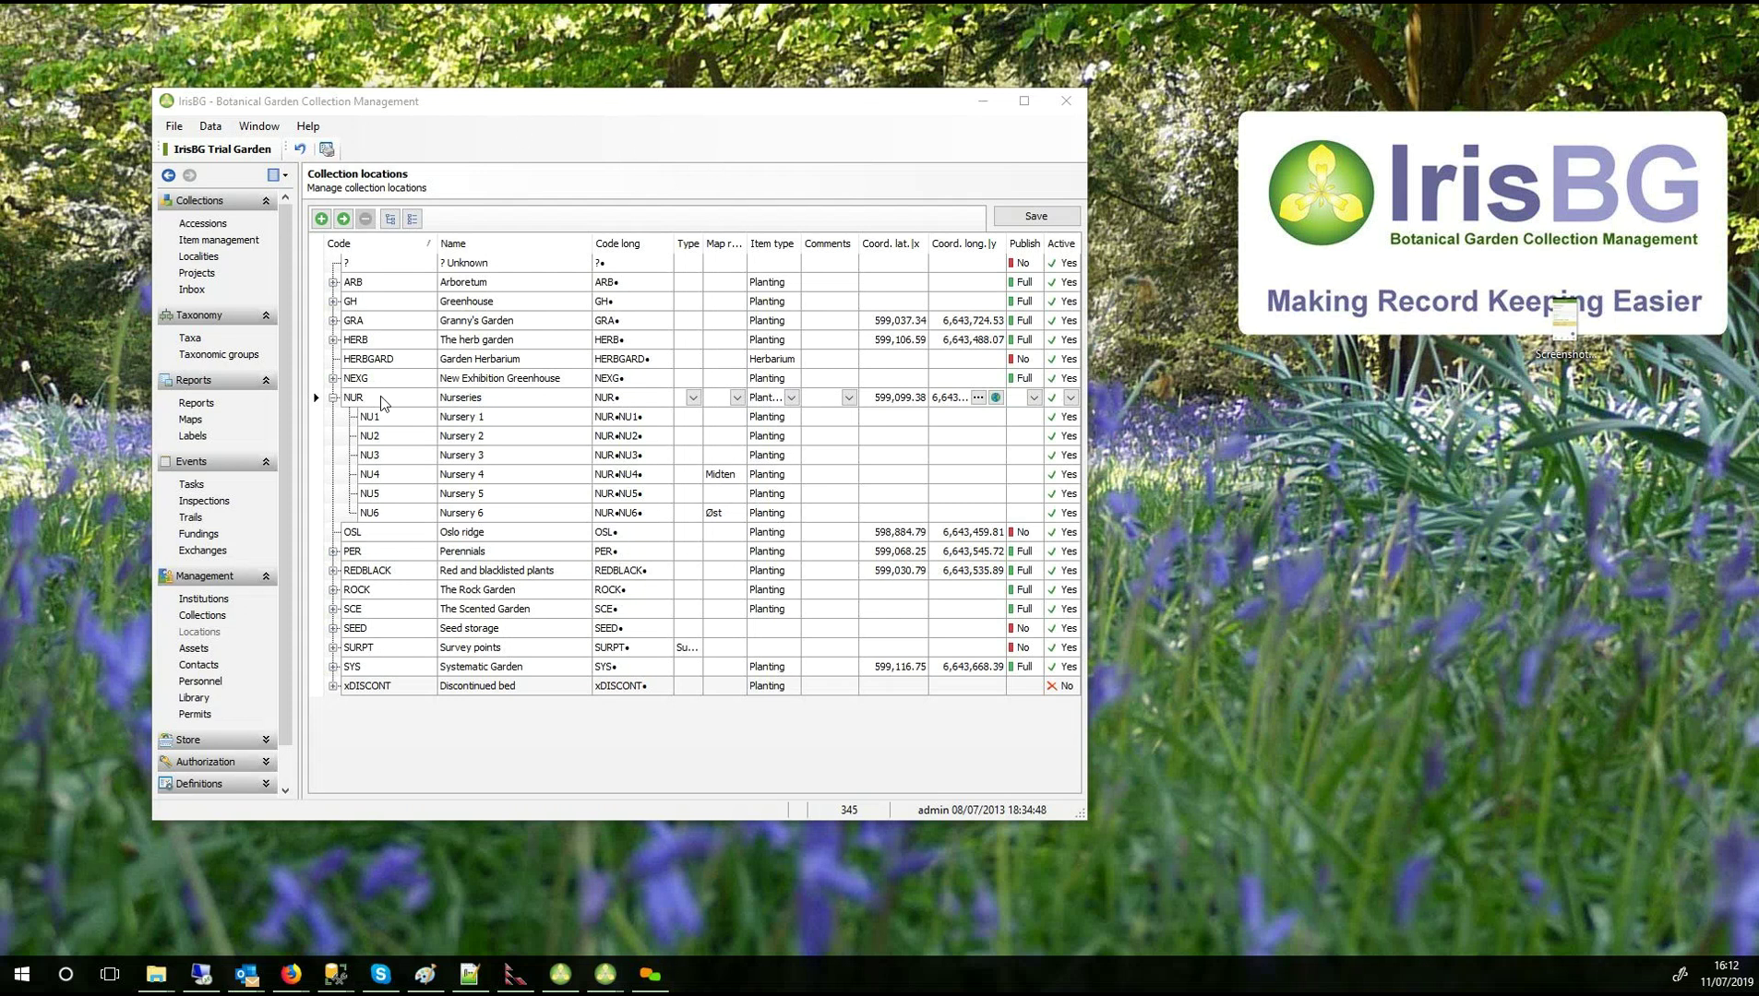
Open the custom attributes definitions and select the Poisonous attribute under Taxon.
{"action": "left_click", "coordinate": [264, 582]}
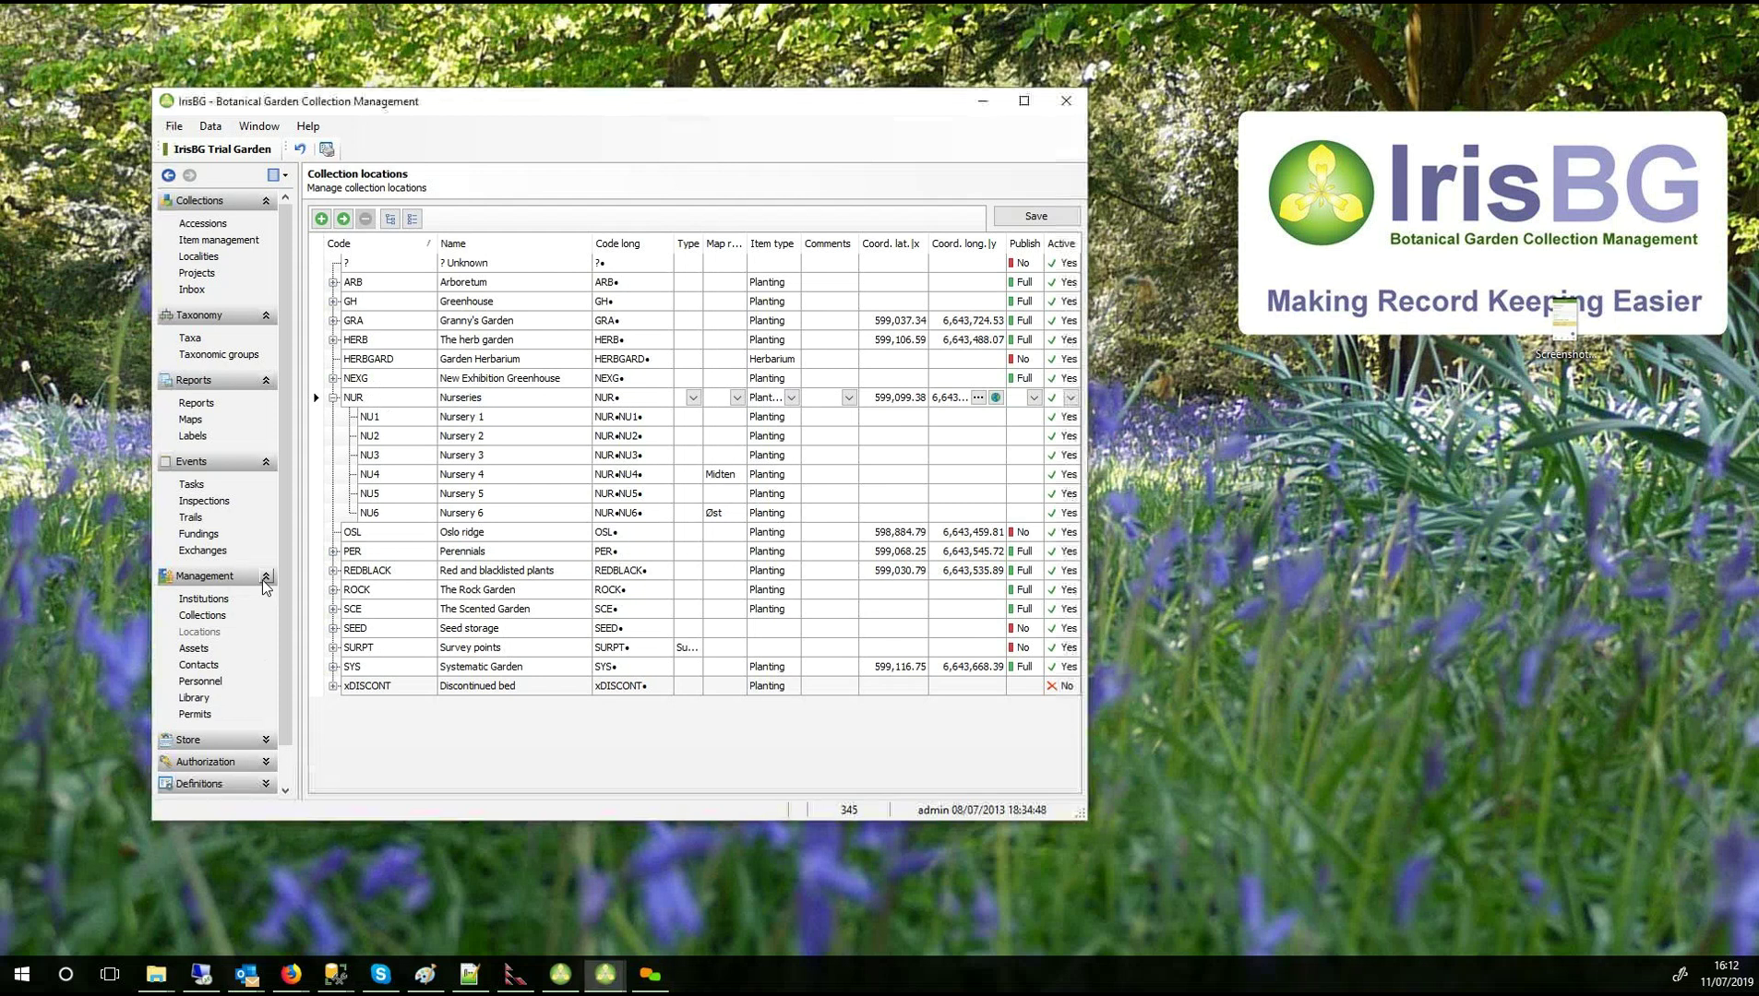
{"action": "left_click", "coordinate": [265, 578]}
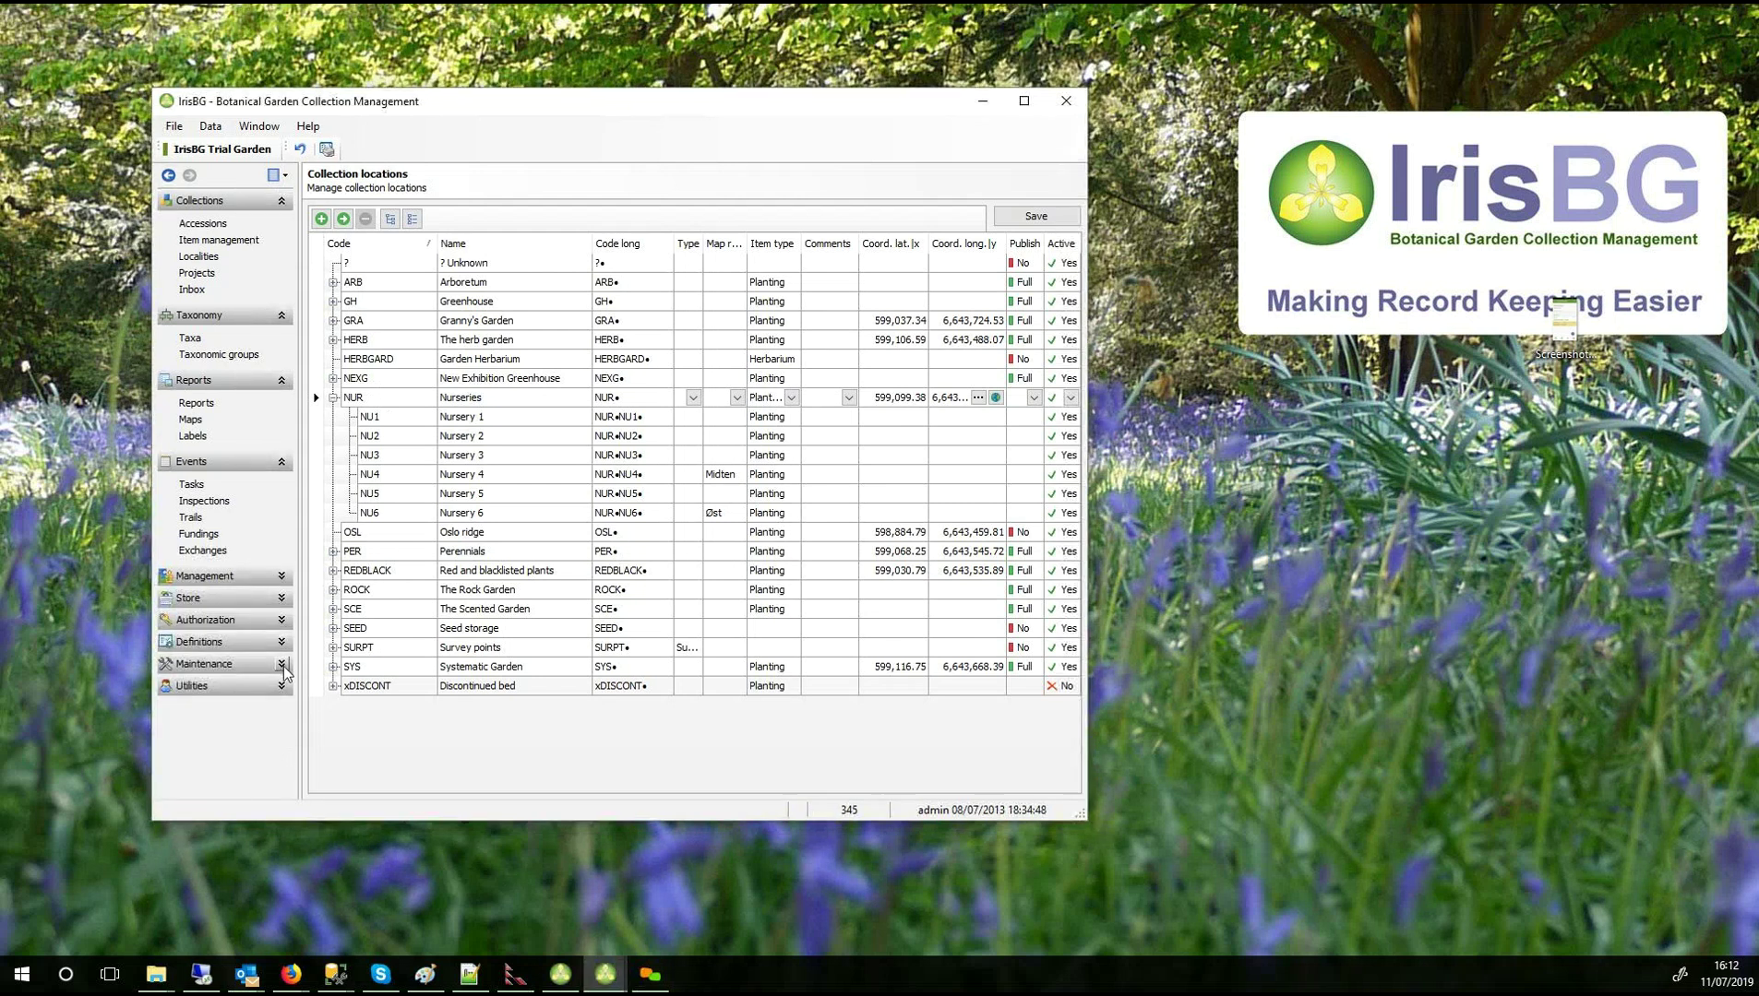
{"action": "left_click", "coordinate": [282, 642]}
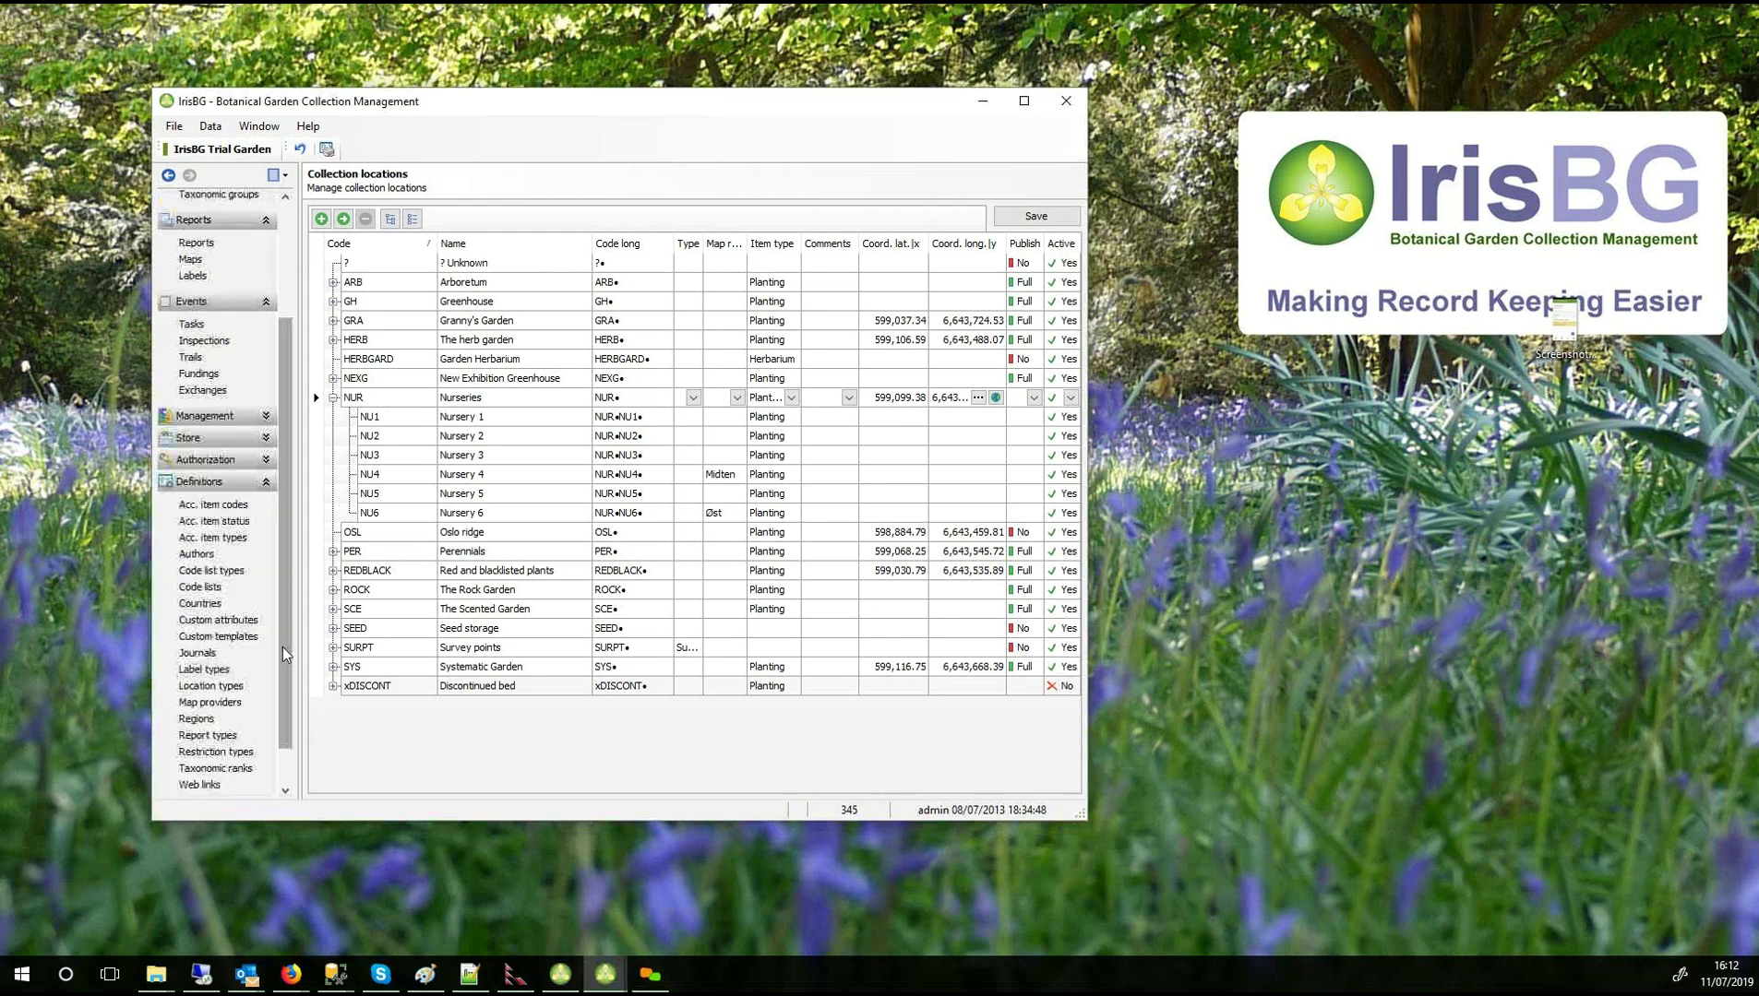
{"action": "left_click", "coordinate": [218, 622]}
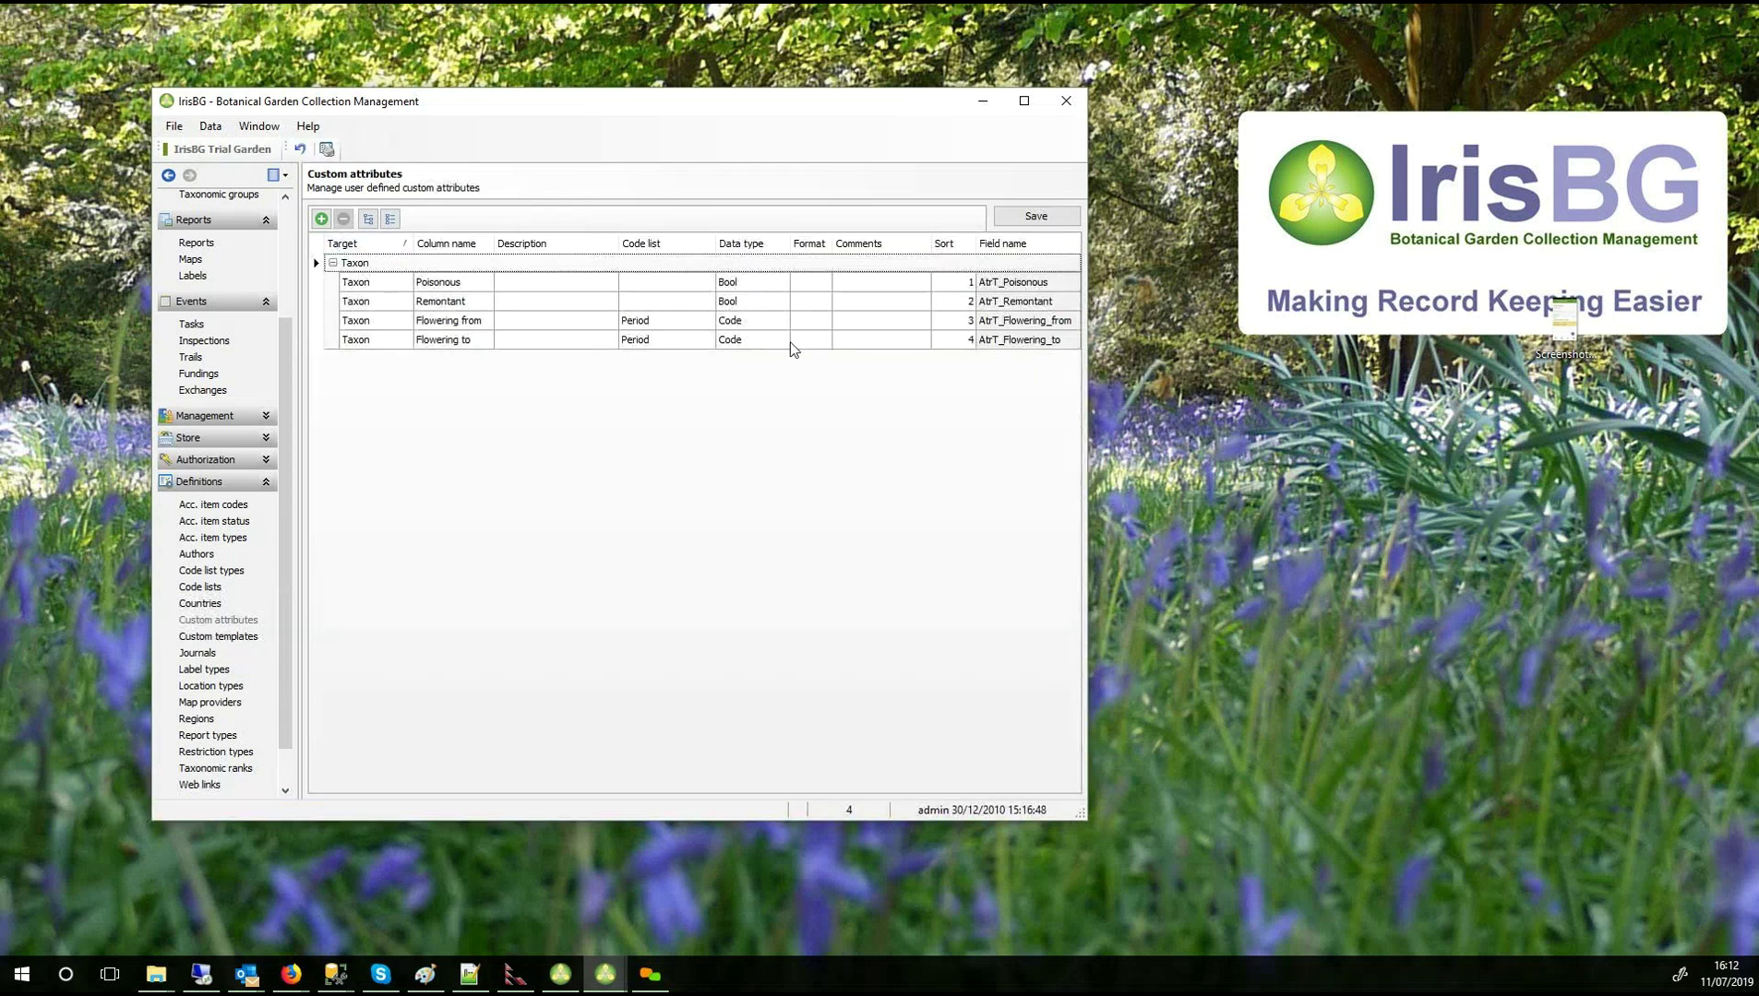
{"action": "left_click", "coordinate": [391, 286]}
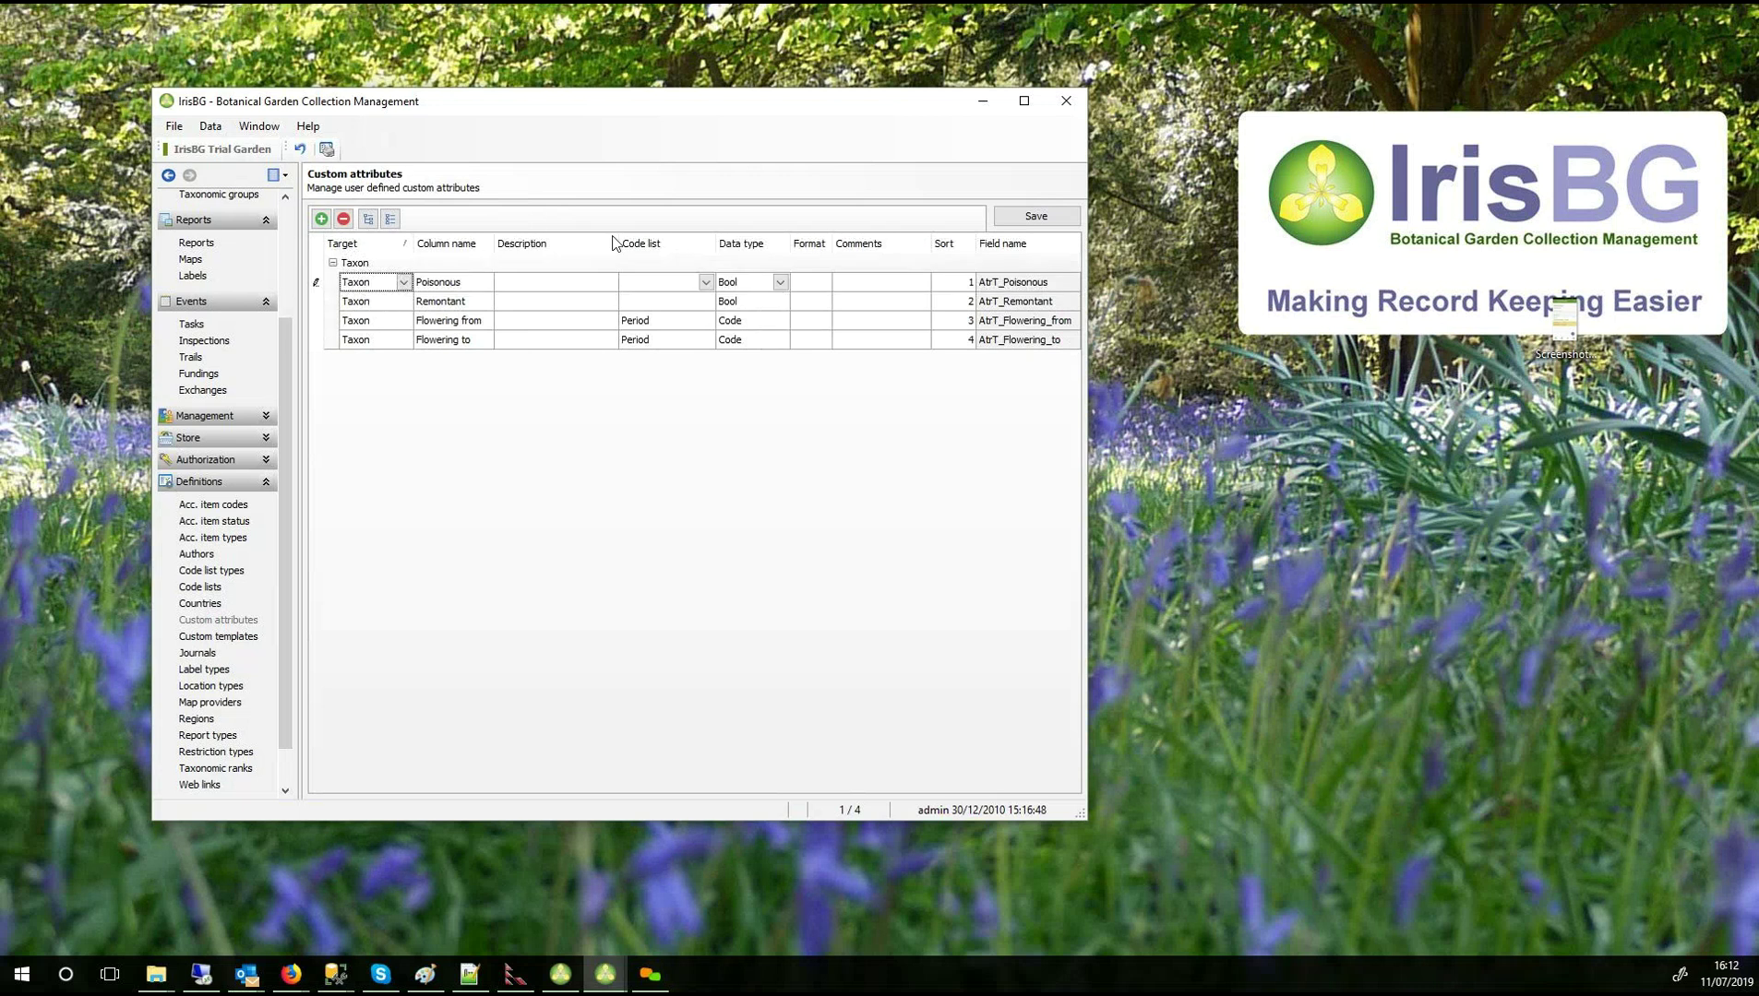
Add a custom attribute named Price with Accession as target and Decimal as data type, and save it.
{"action": "left_click", "coordinate": [322, 219]}
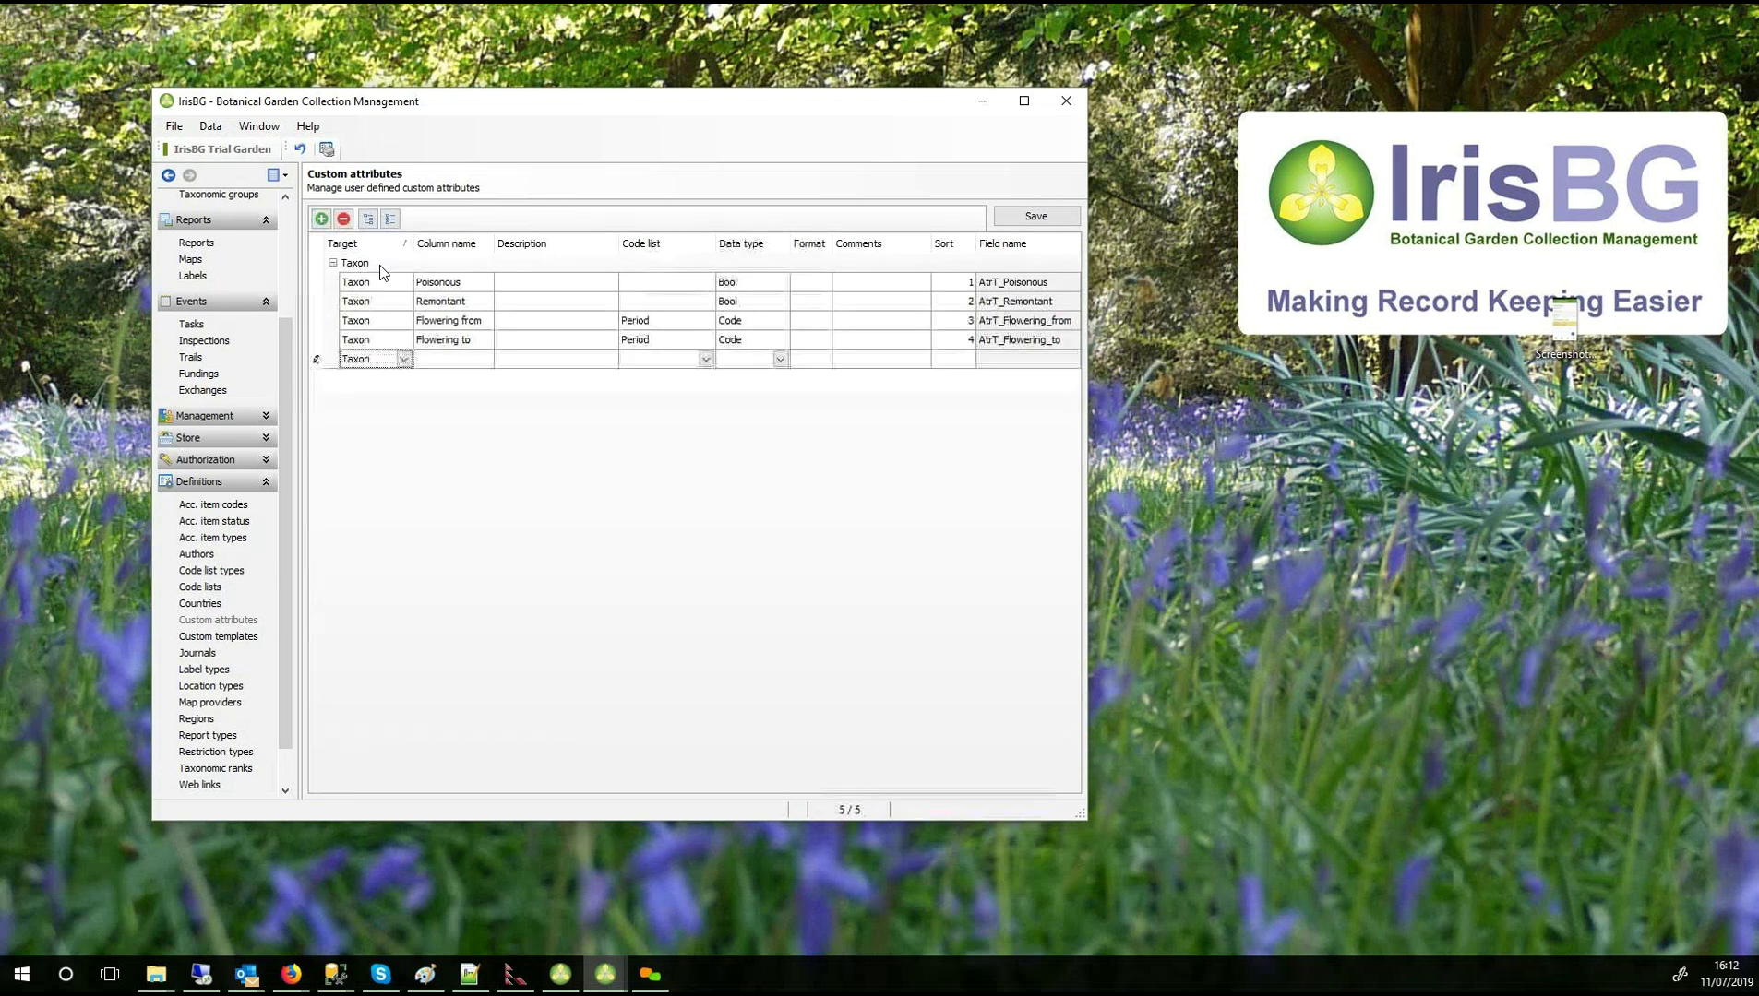
{"action": "left_click", "coordinate": [403, 359]}
{"action": "left_click", "coordinate": [384, 391]}
{"action": "left_click", "coordinate": [435, 361]}
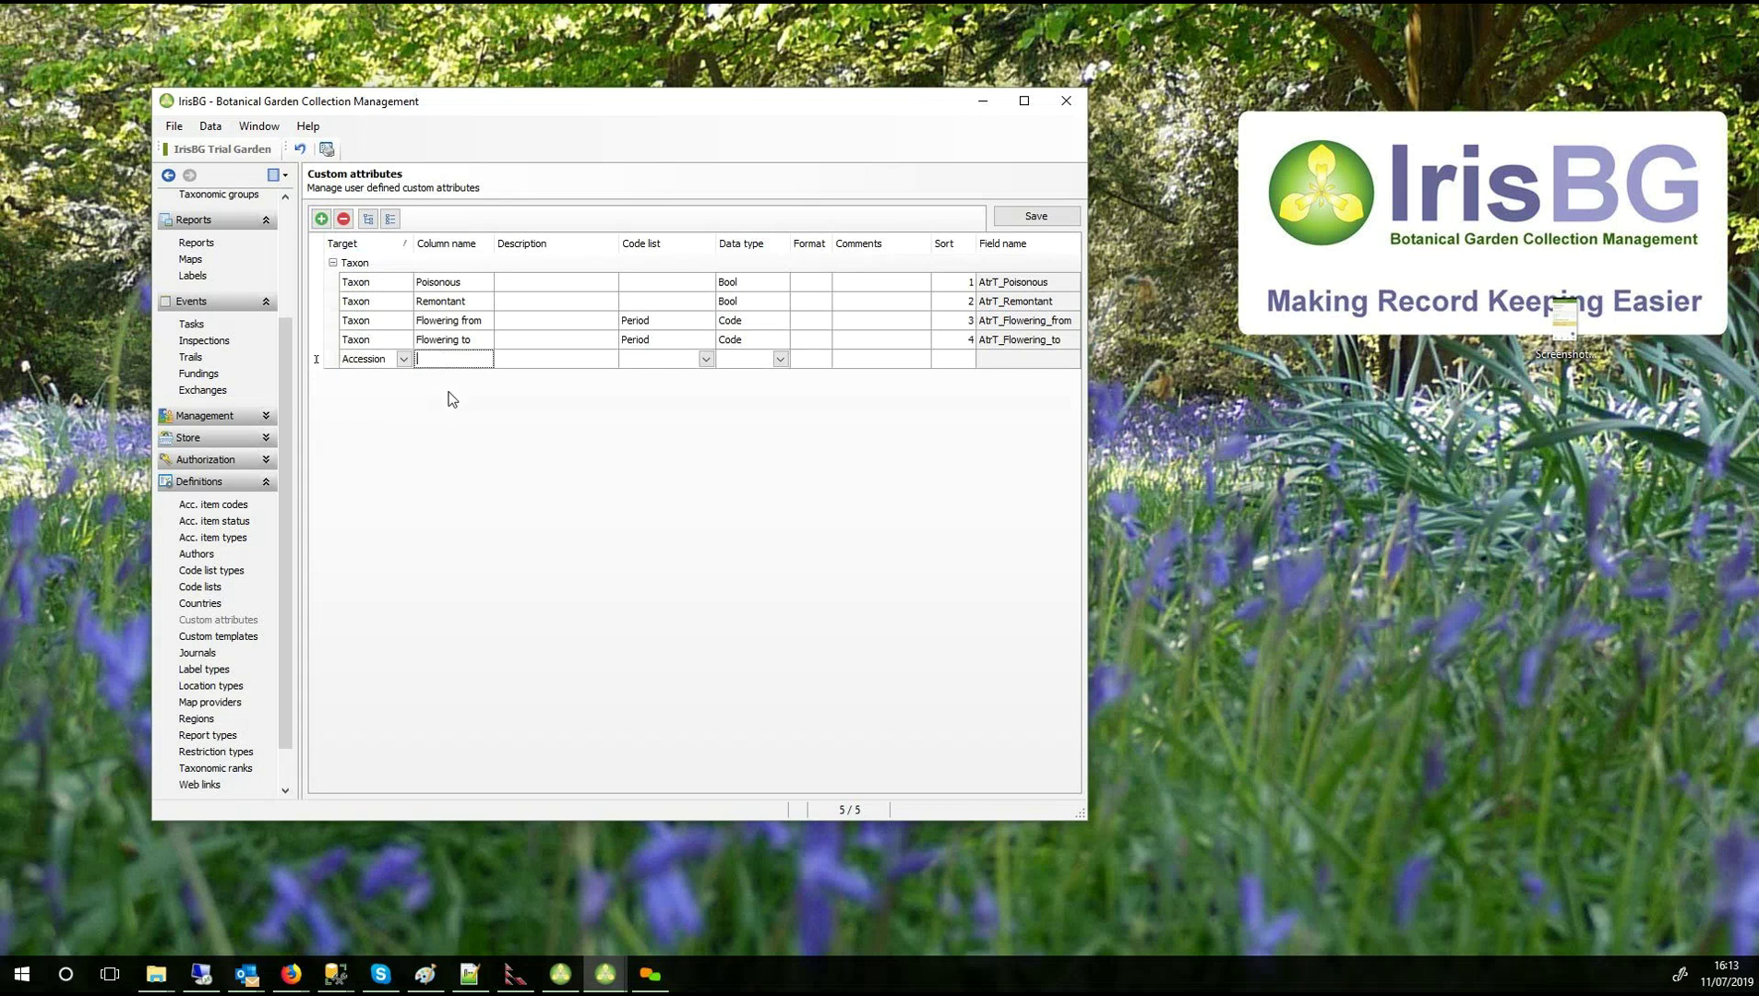
{"action": "type", "text": "Price"}
{"action": "key", "text": "Tab"}
{"action": "key", "text": "Tab"}
{"action": "key", "text": "Tab"}
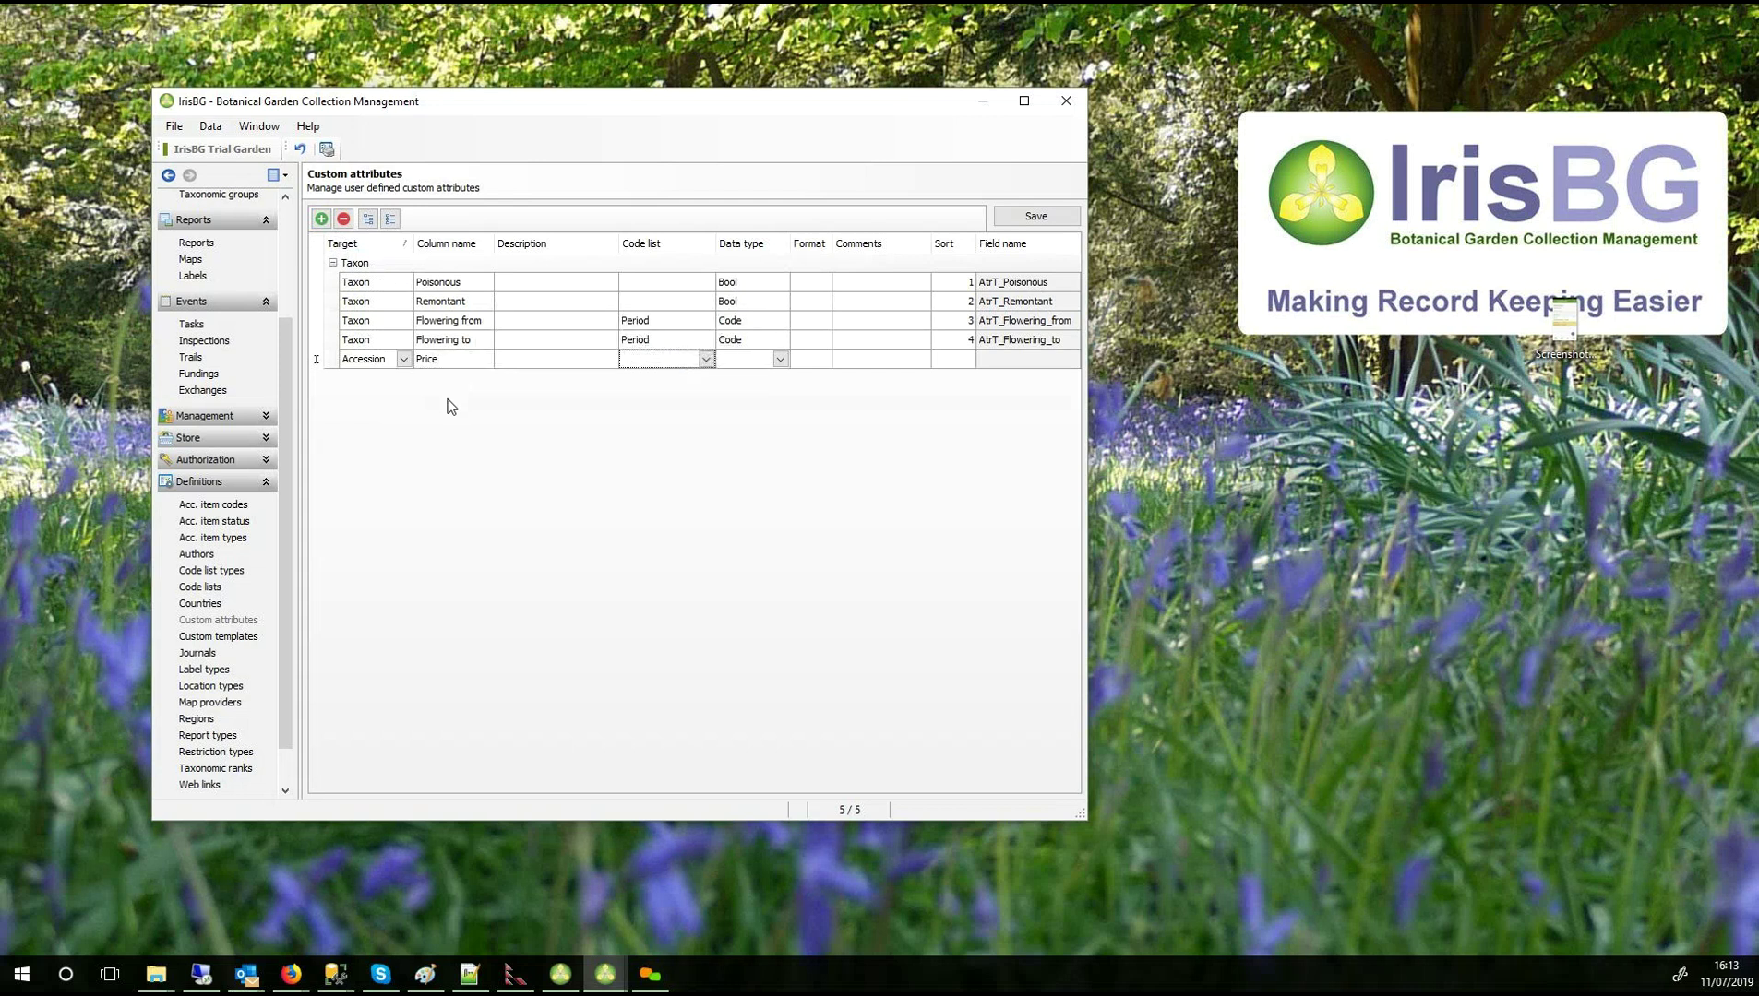
{"action": "left_click", "coordinate": [780, 361]}
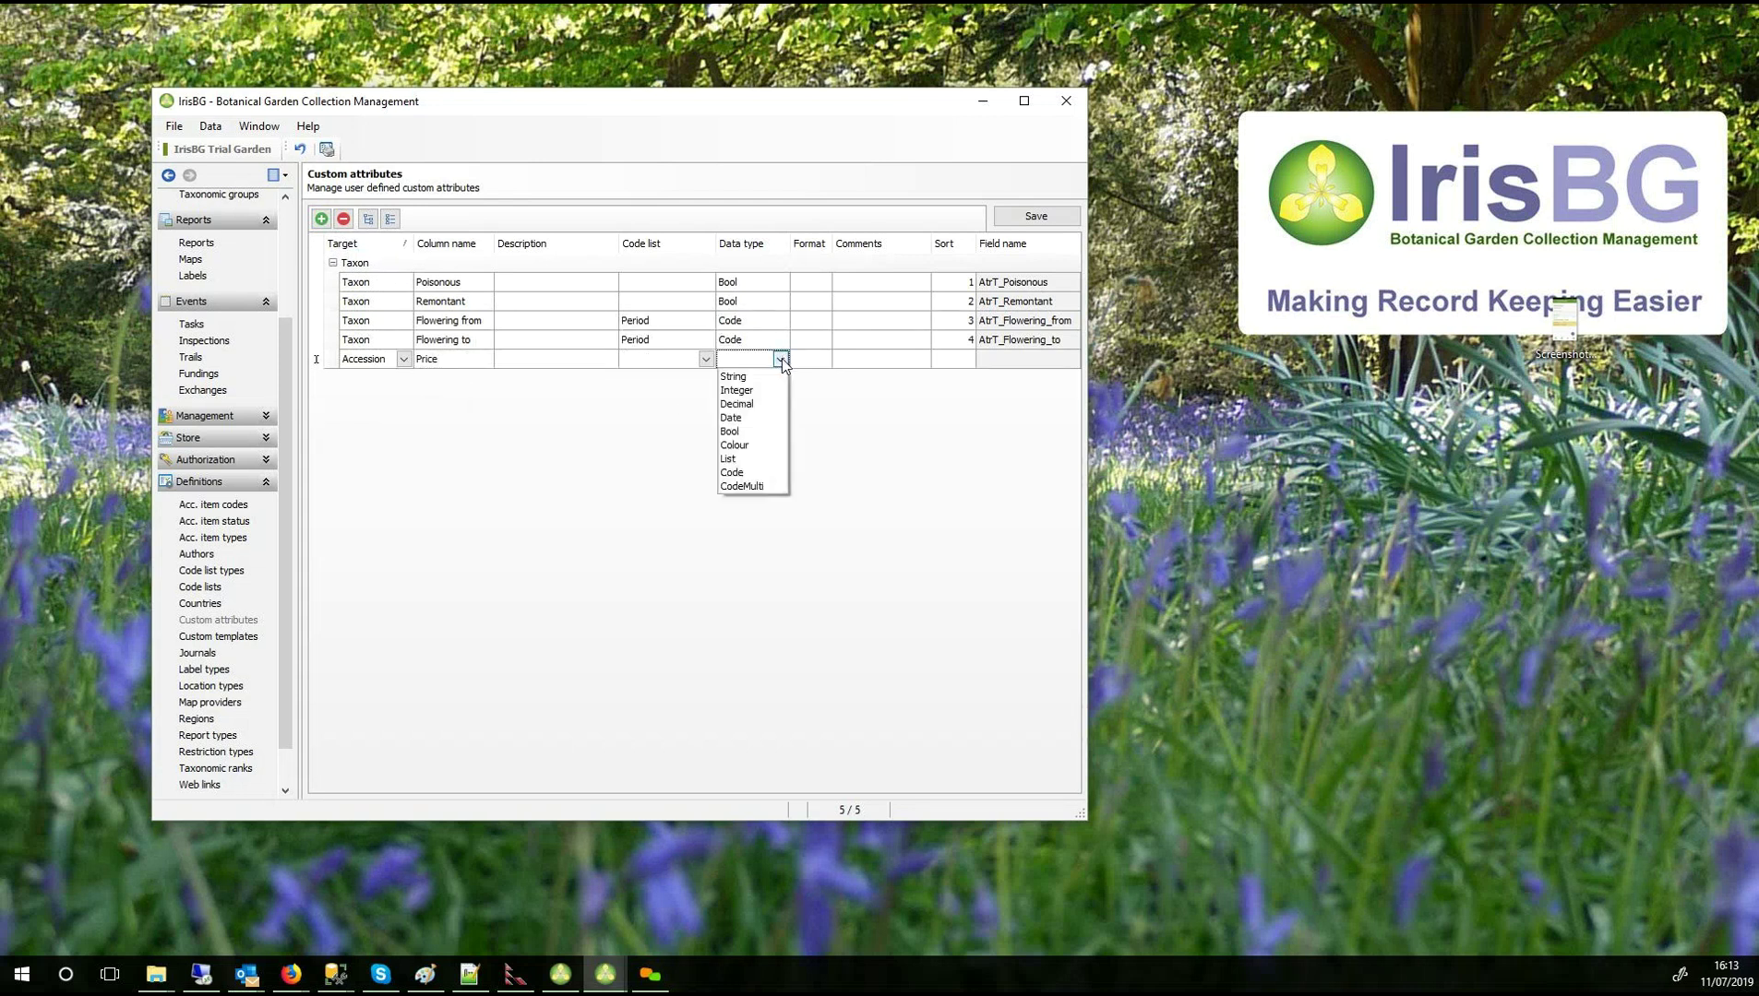
{"action": "left_click", "coordinate": [765, 406]}
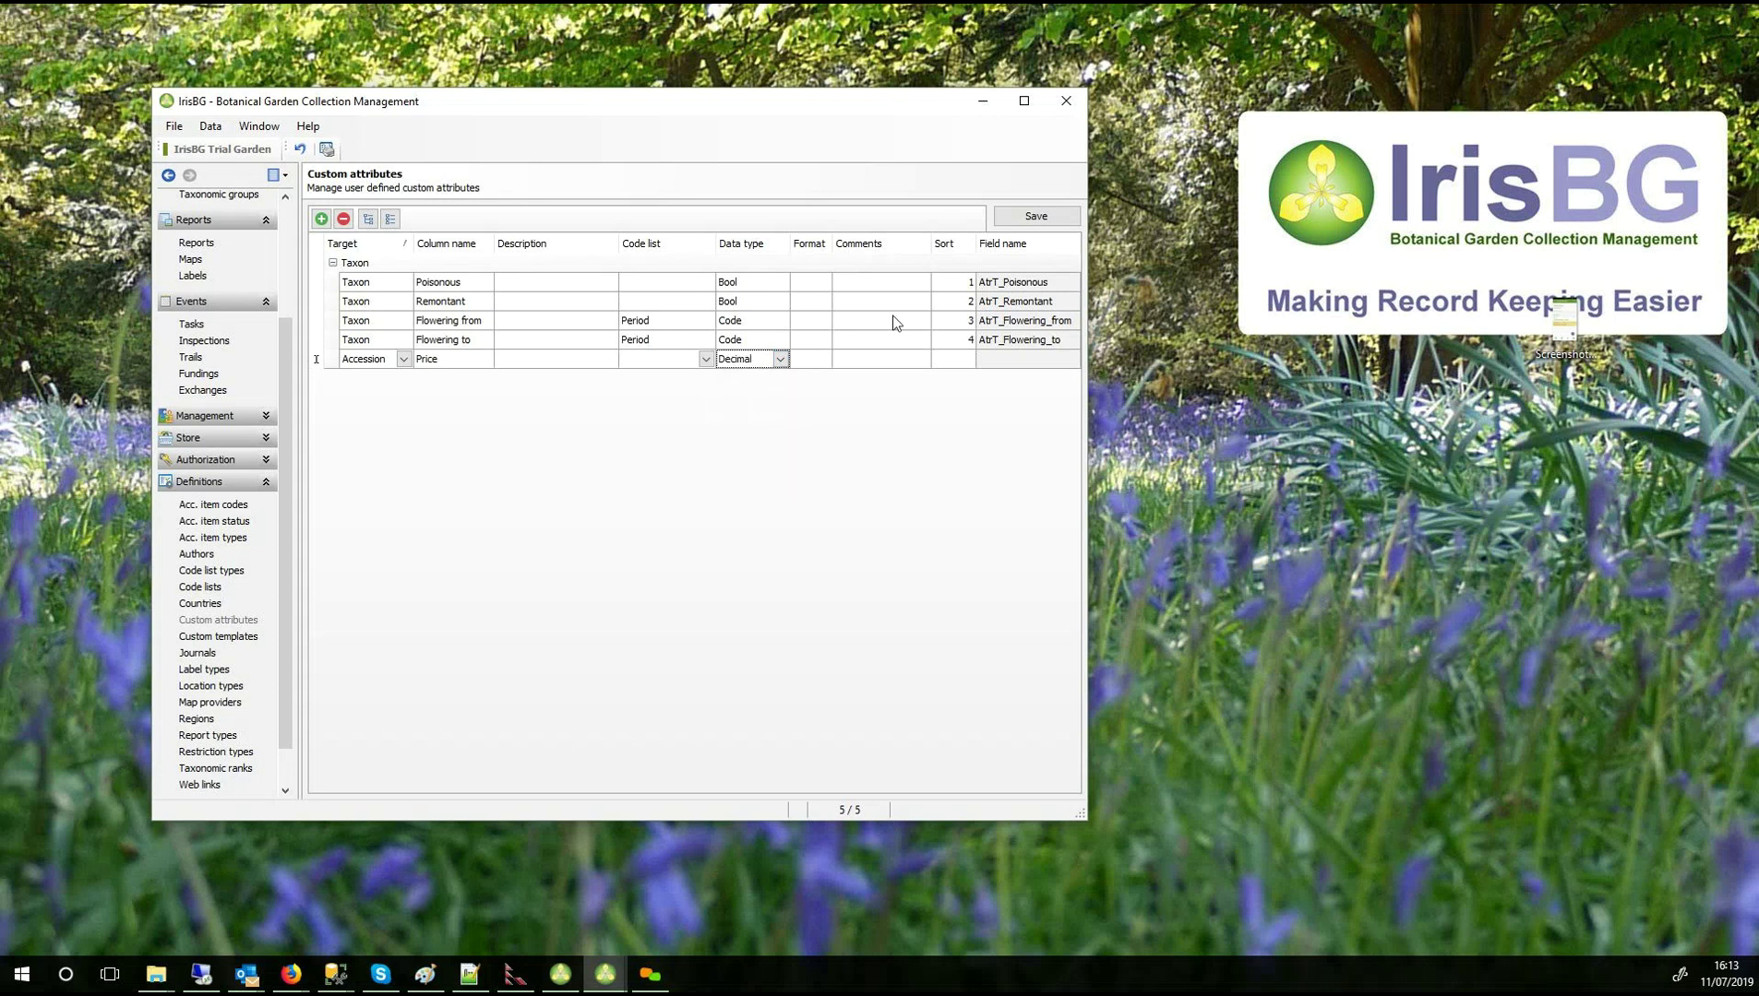
{"action": "left_click", "coordinate": [1038, 215]}
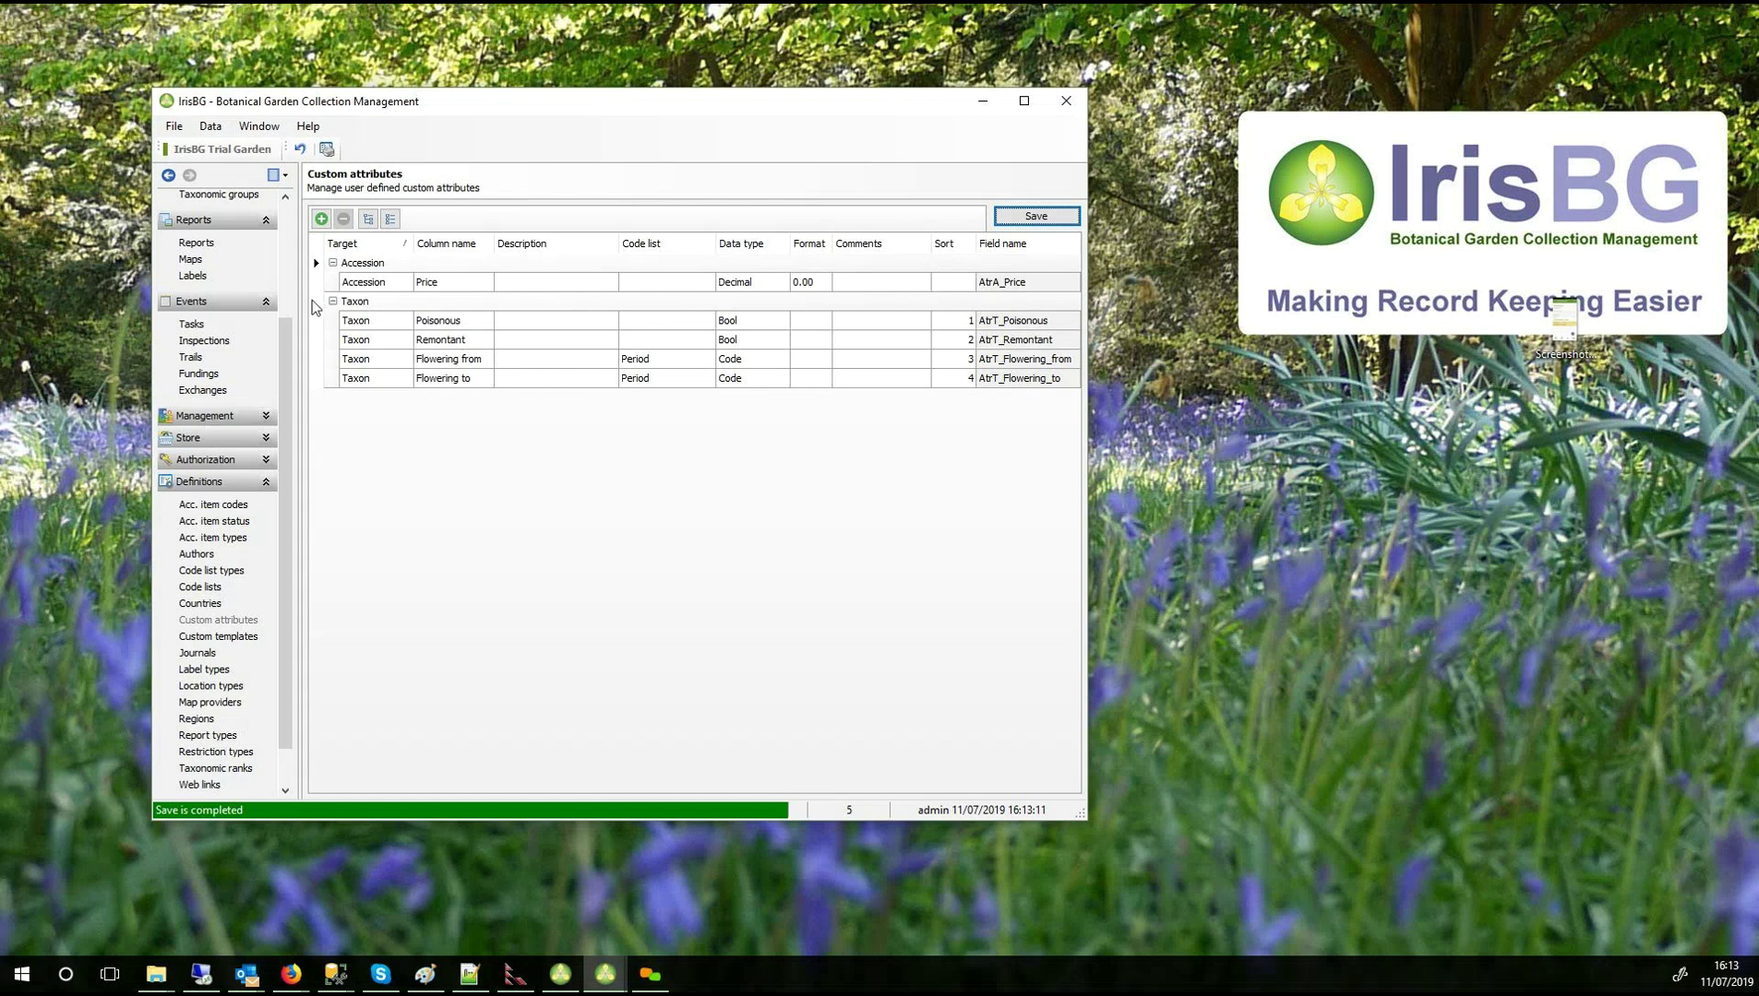
Open the items of a blank accession record and set the item type to Planting.
{"action": "left_click_drag", "start_coordinate": [287, 315], "coordinate": [295, 196]}
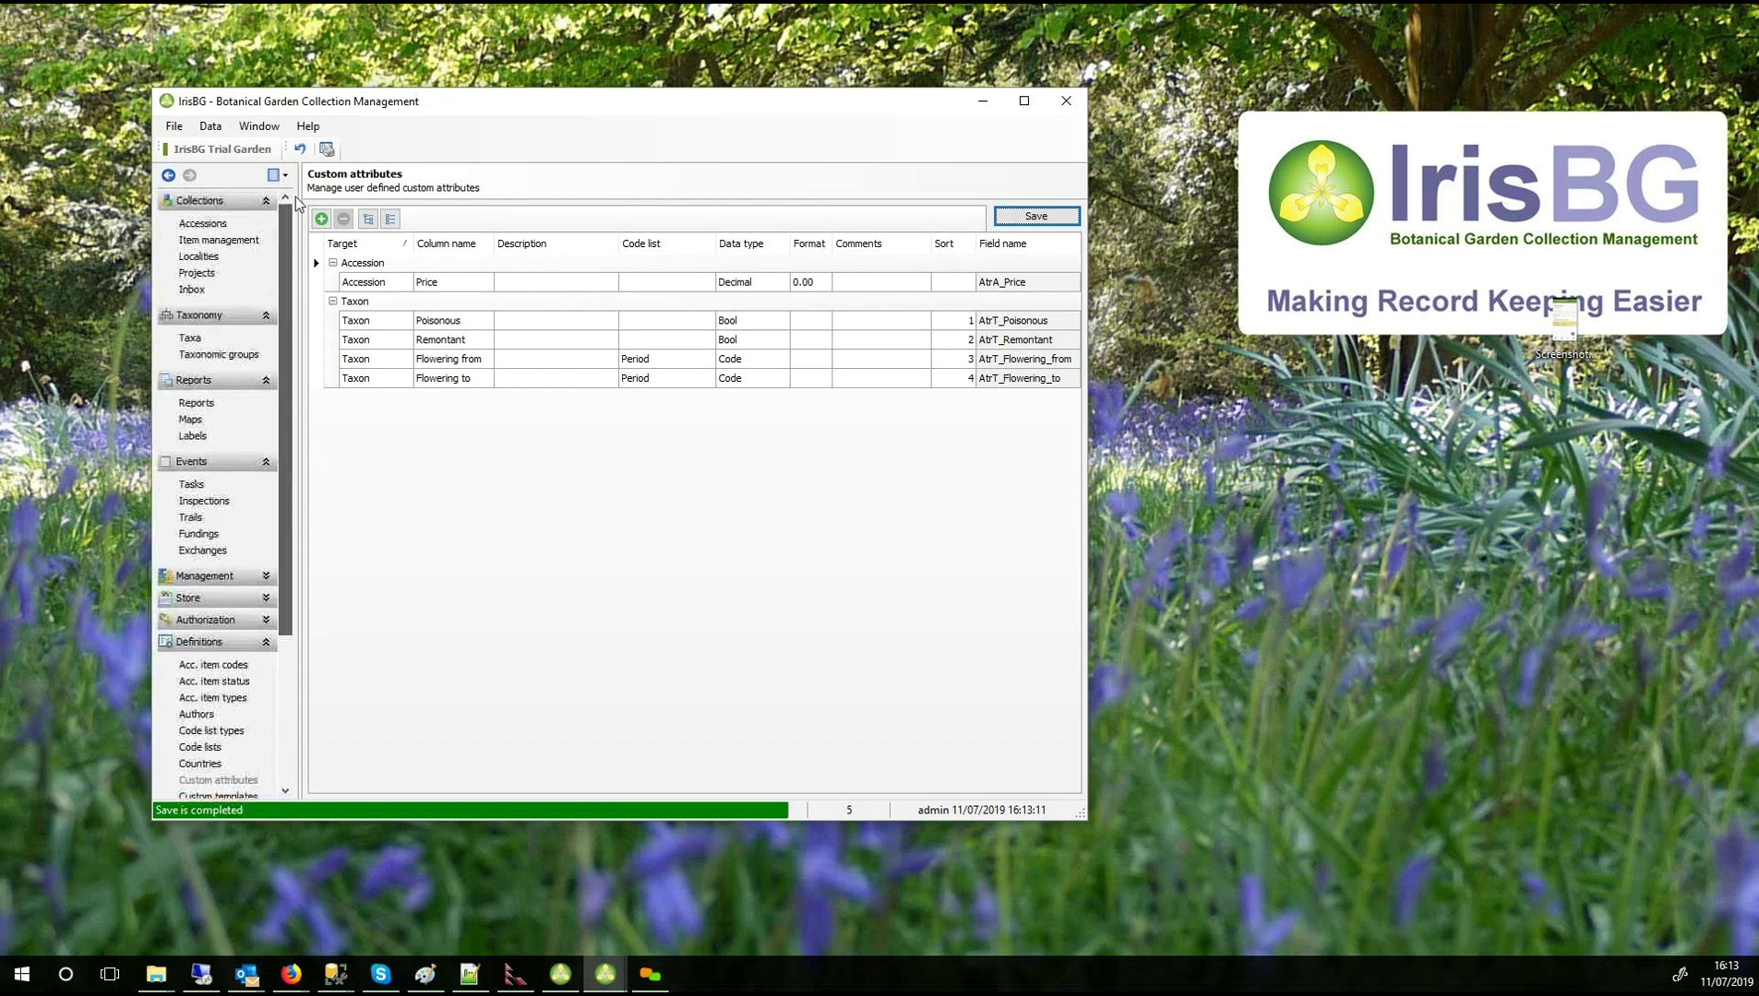
{"action": "left_click", "coordinate": [220, 229]}
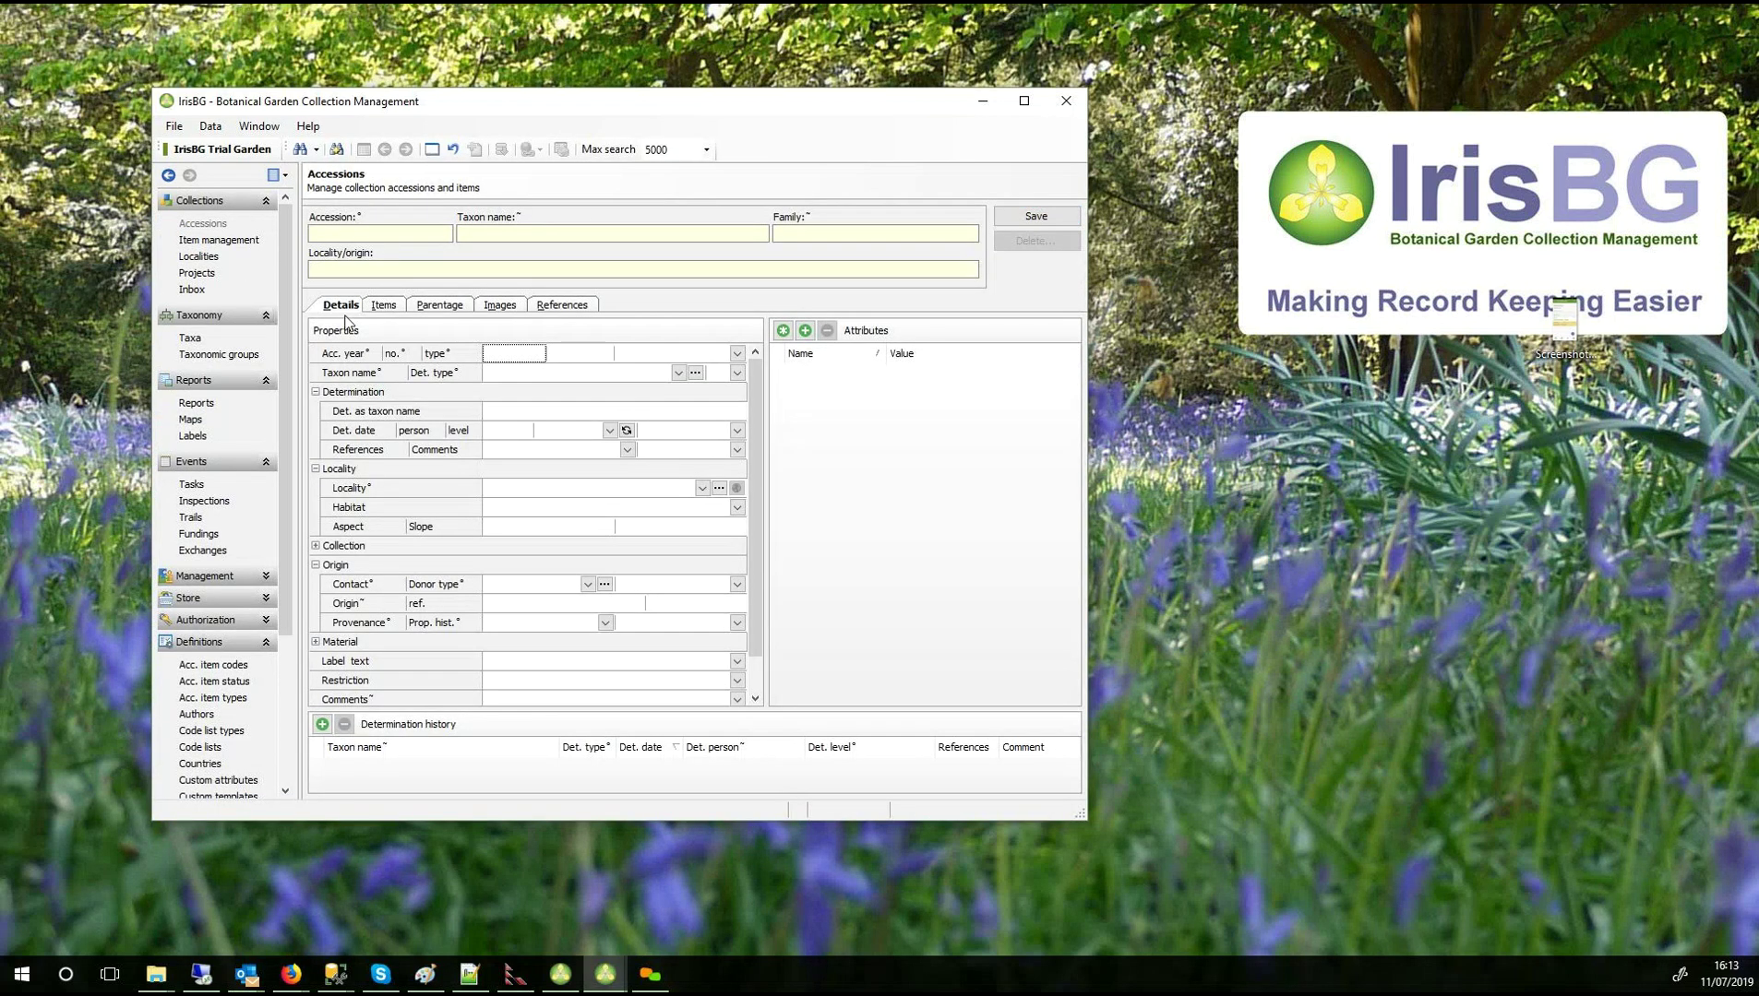
{"action": "left_click", "coordinate": [380, 308]}
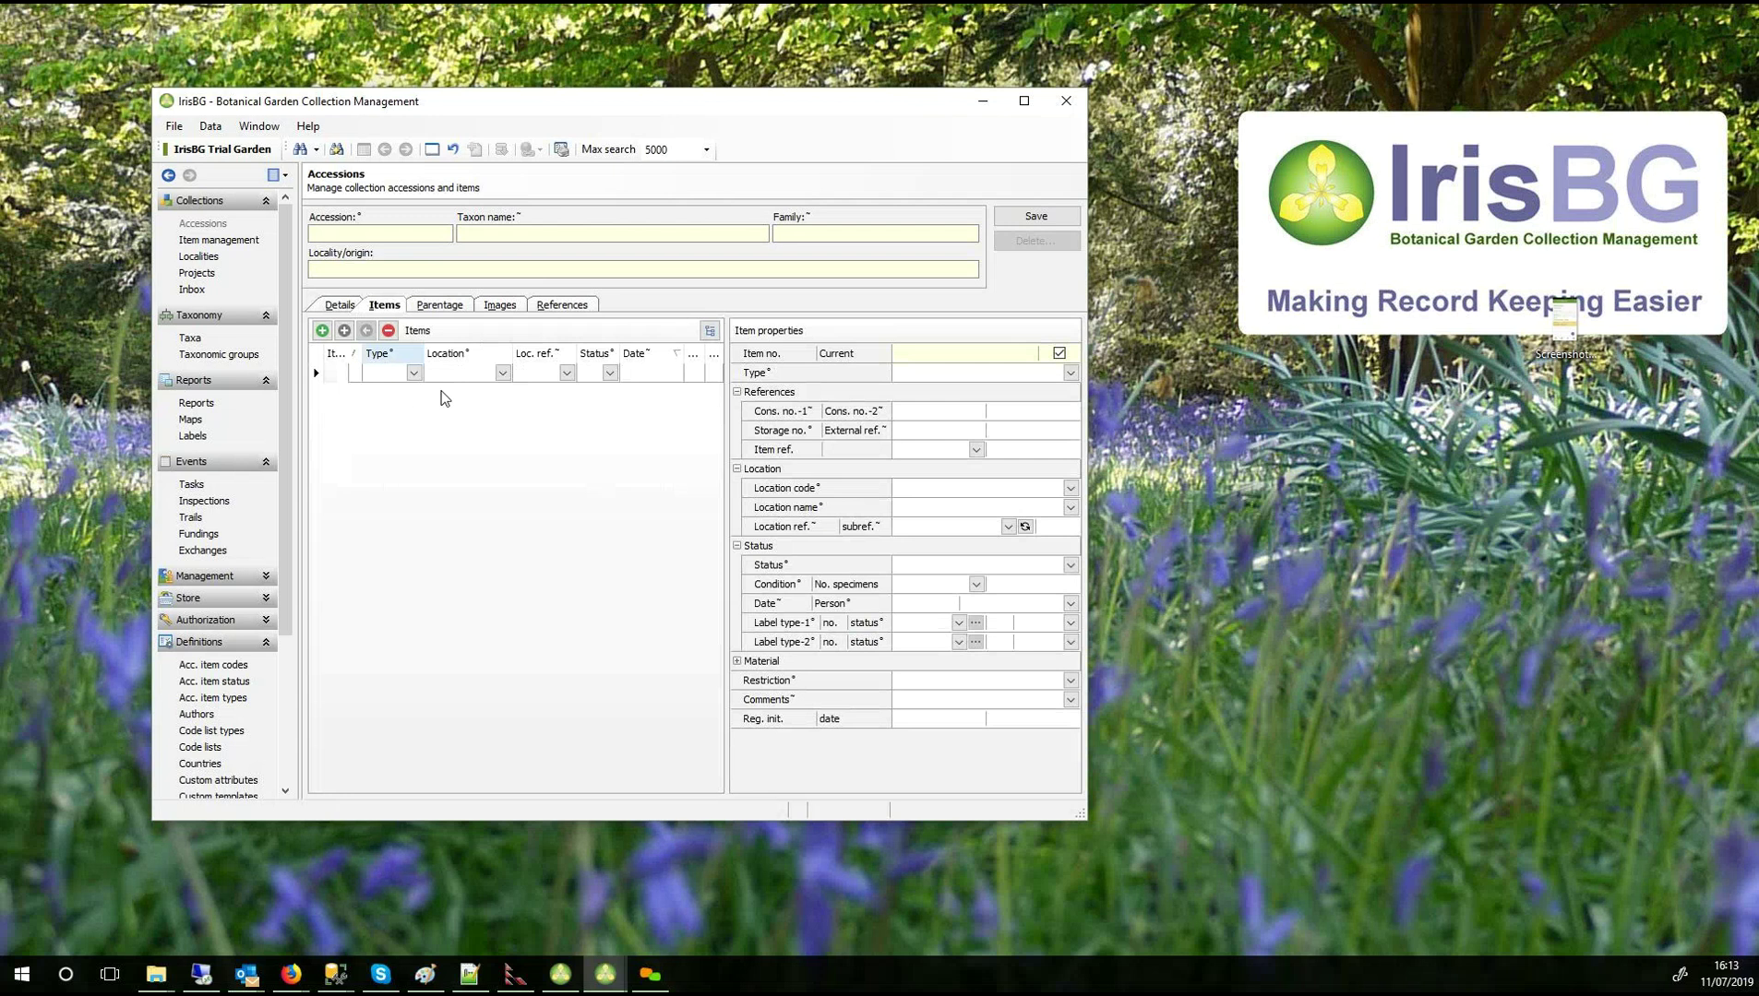
{"action": "left_click", "coordinate": [414, 372]}
{"action": "left_click", "coordinate": [392, 388]}
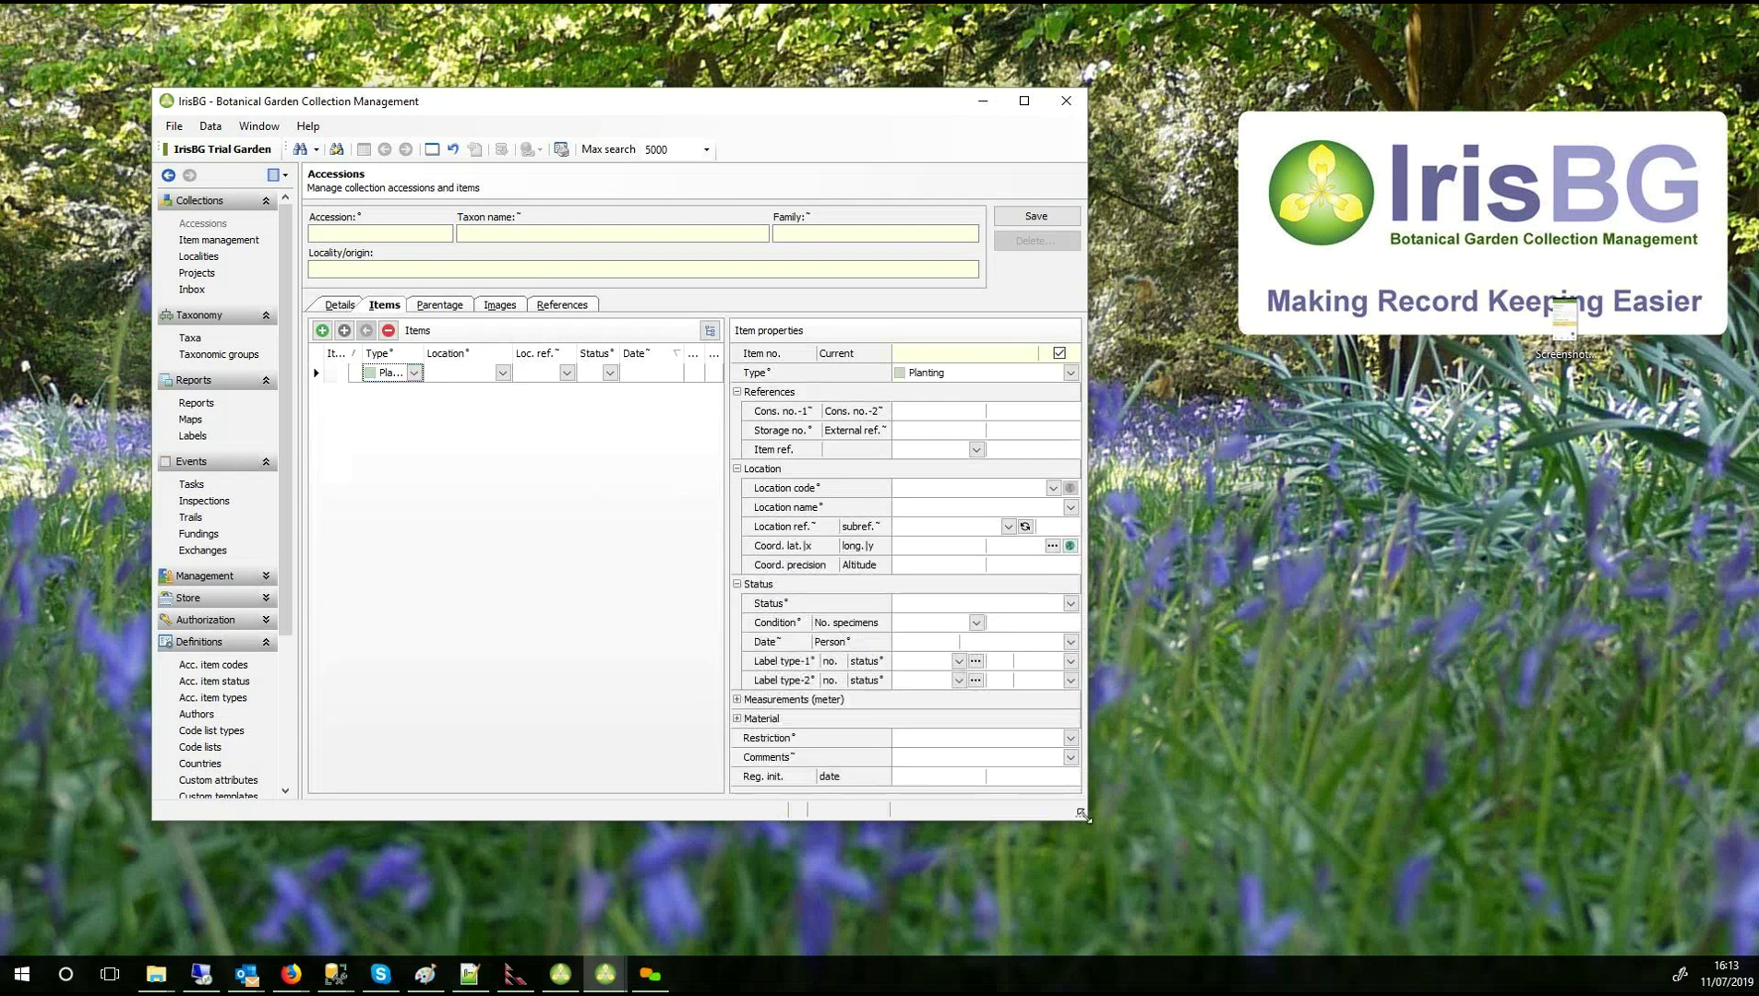
Enlarge the window and expand the Material and Measurements groups to examine the item's location reference, measurement and material fields.
{"action": "left_click_drag", "start_coordinate": [1085, 818], "coordinate": [1239, 927]}
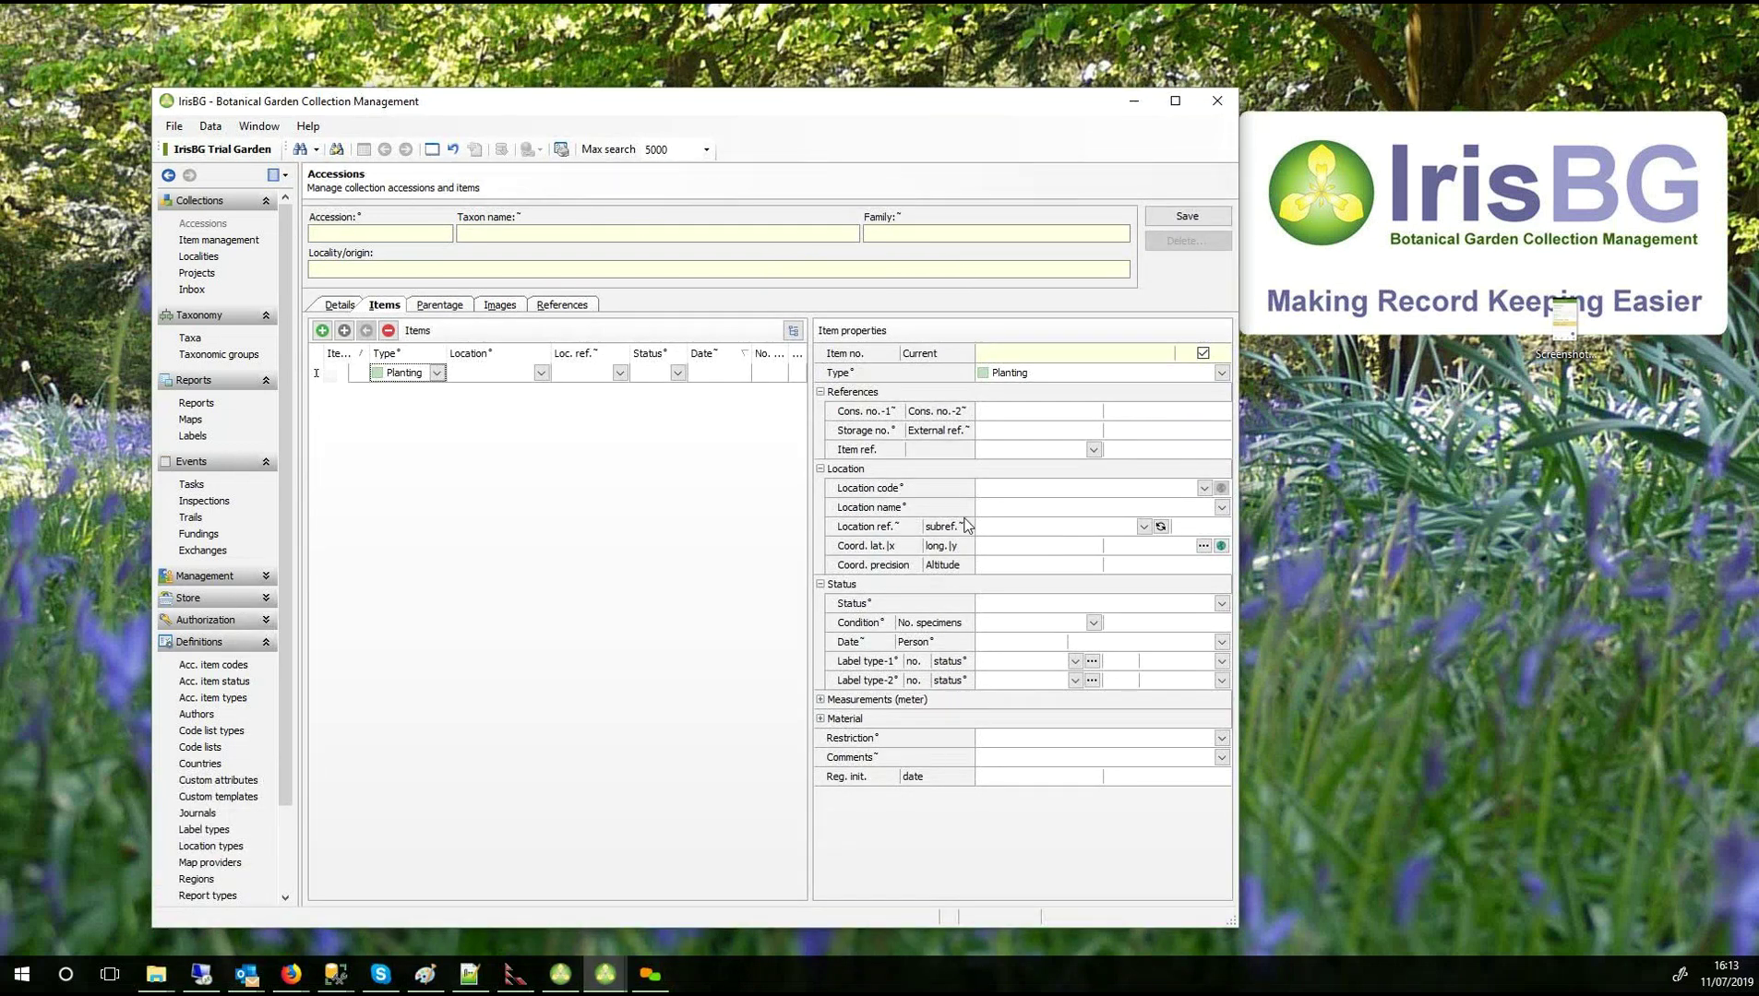
{"action": "left_click", "coordinate": [1009, 529]}
{"action": "left_click", "coordinate": [1196, 527]}
{"action": "left_click", "coordinate": [820, 718]}
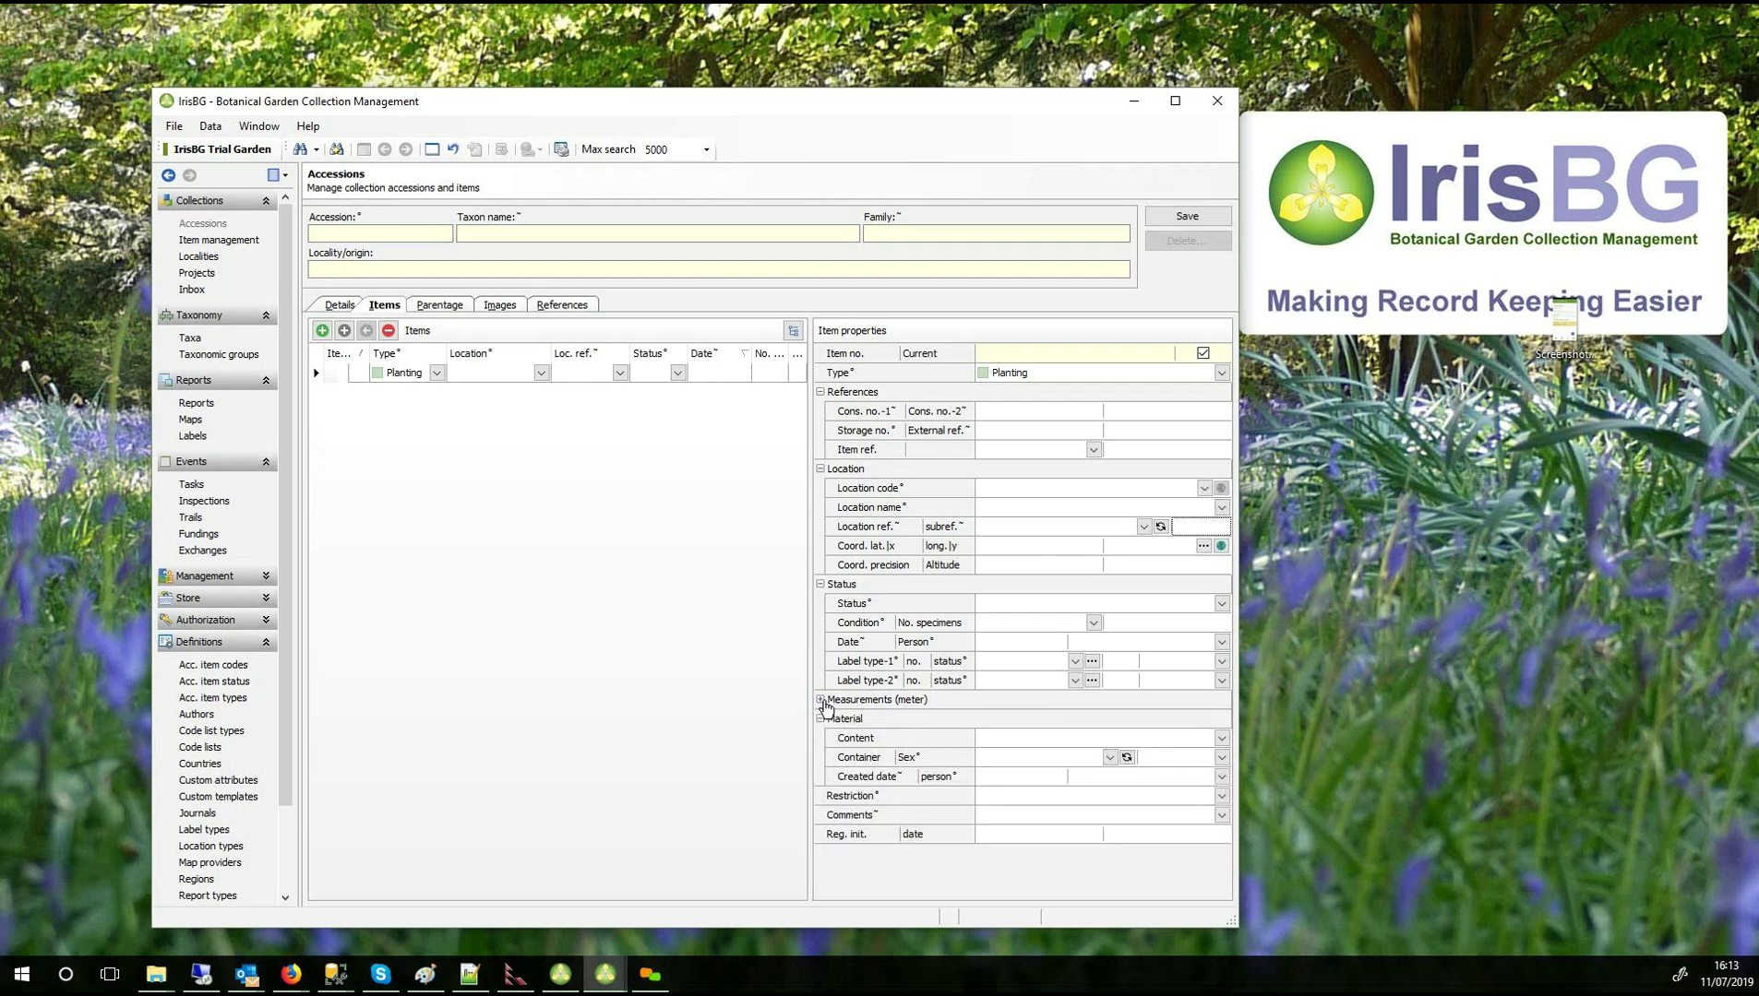
{"action": "left_click", "coordinate": [821, 700]}
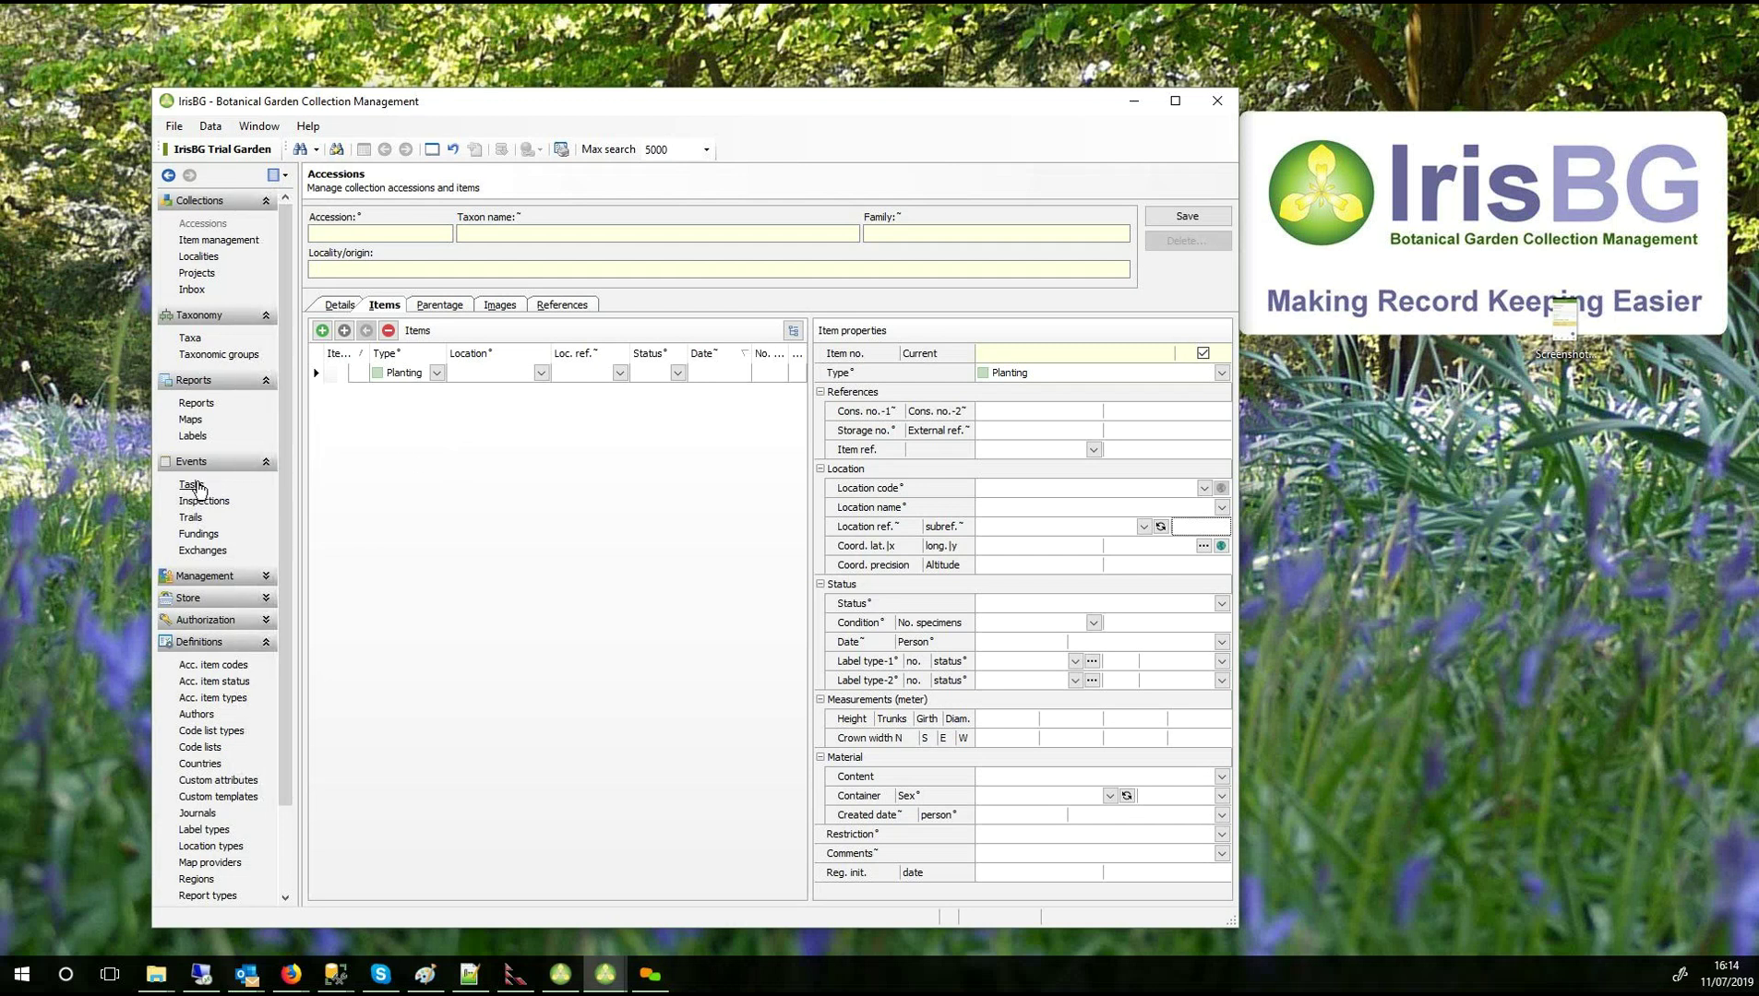
Start a task named Education collection and set its entry kind to Item.
{"action": "left_click_drag", "start_coordinate": [497, 103], "coordinate": [499, 36]}
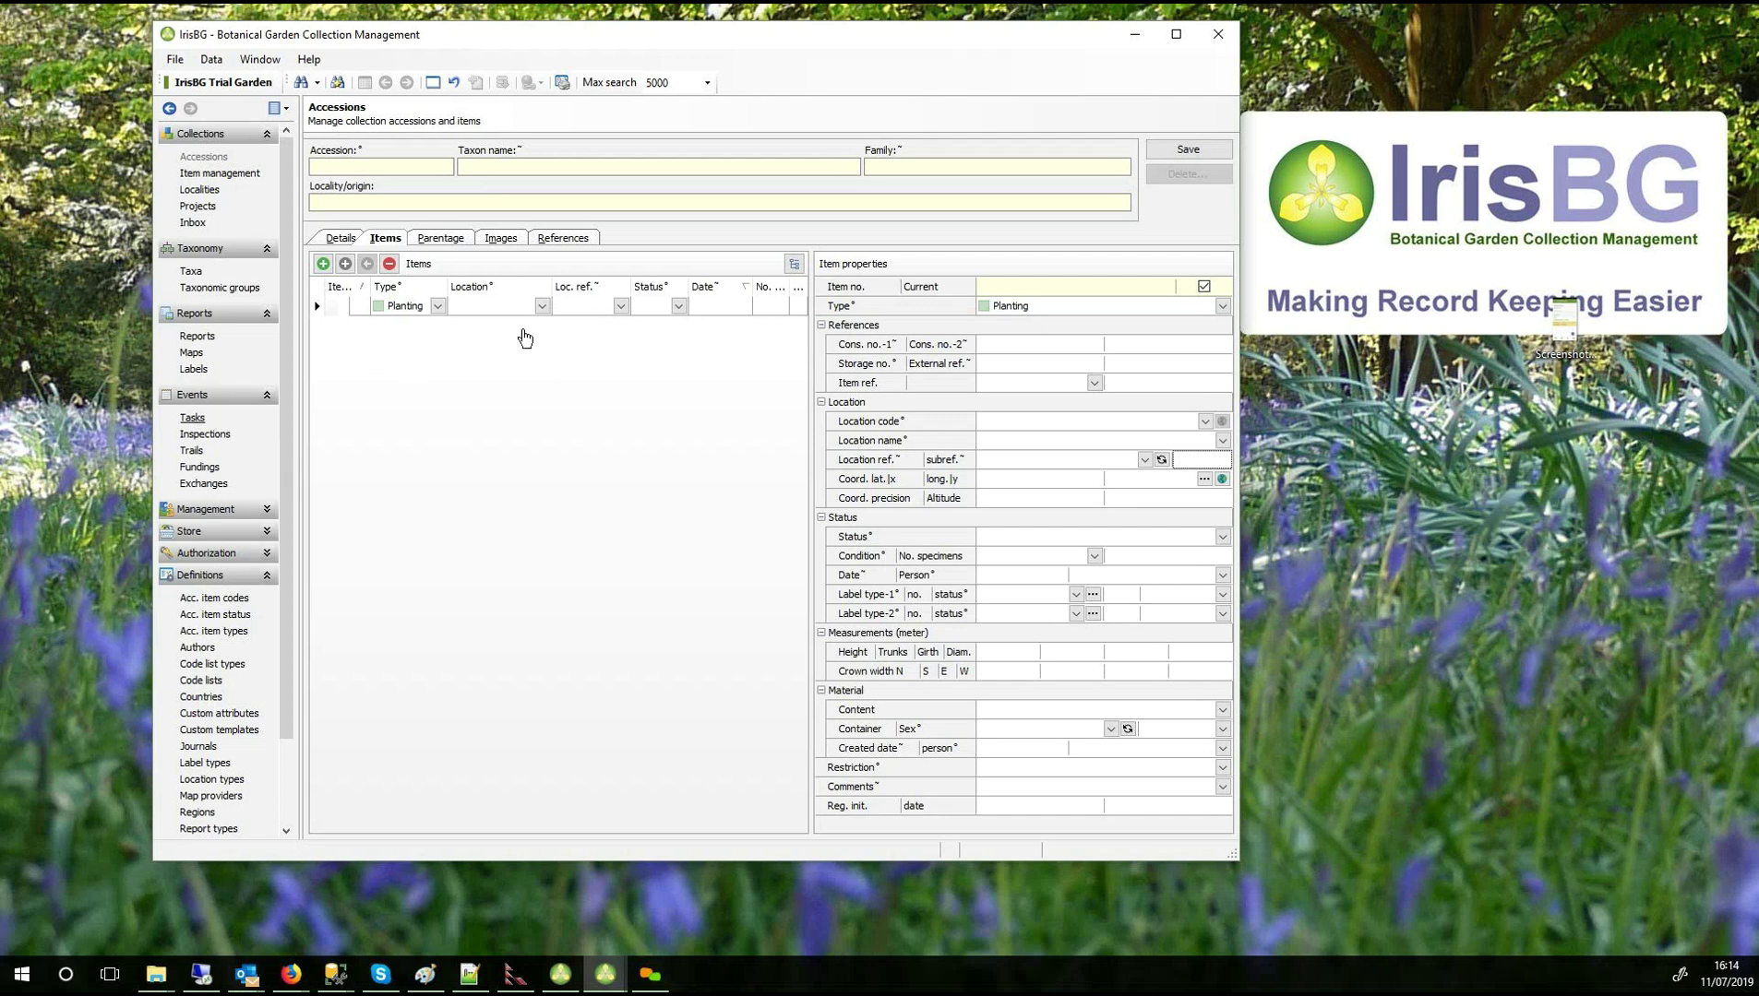
{"action": "left_click", "coordinate": [195, 419]}
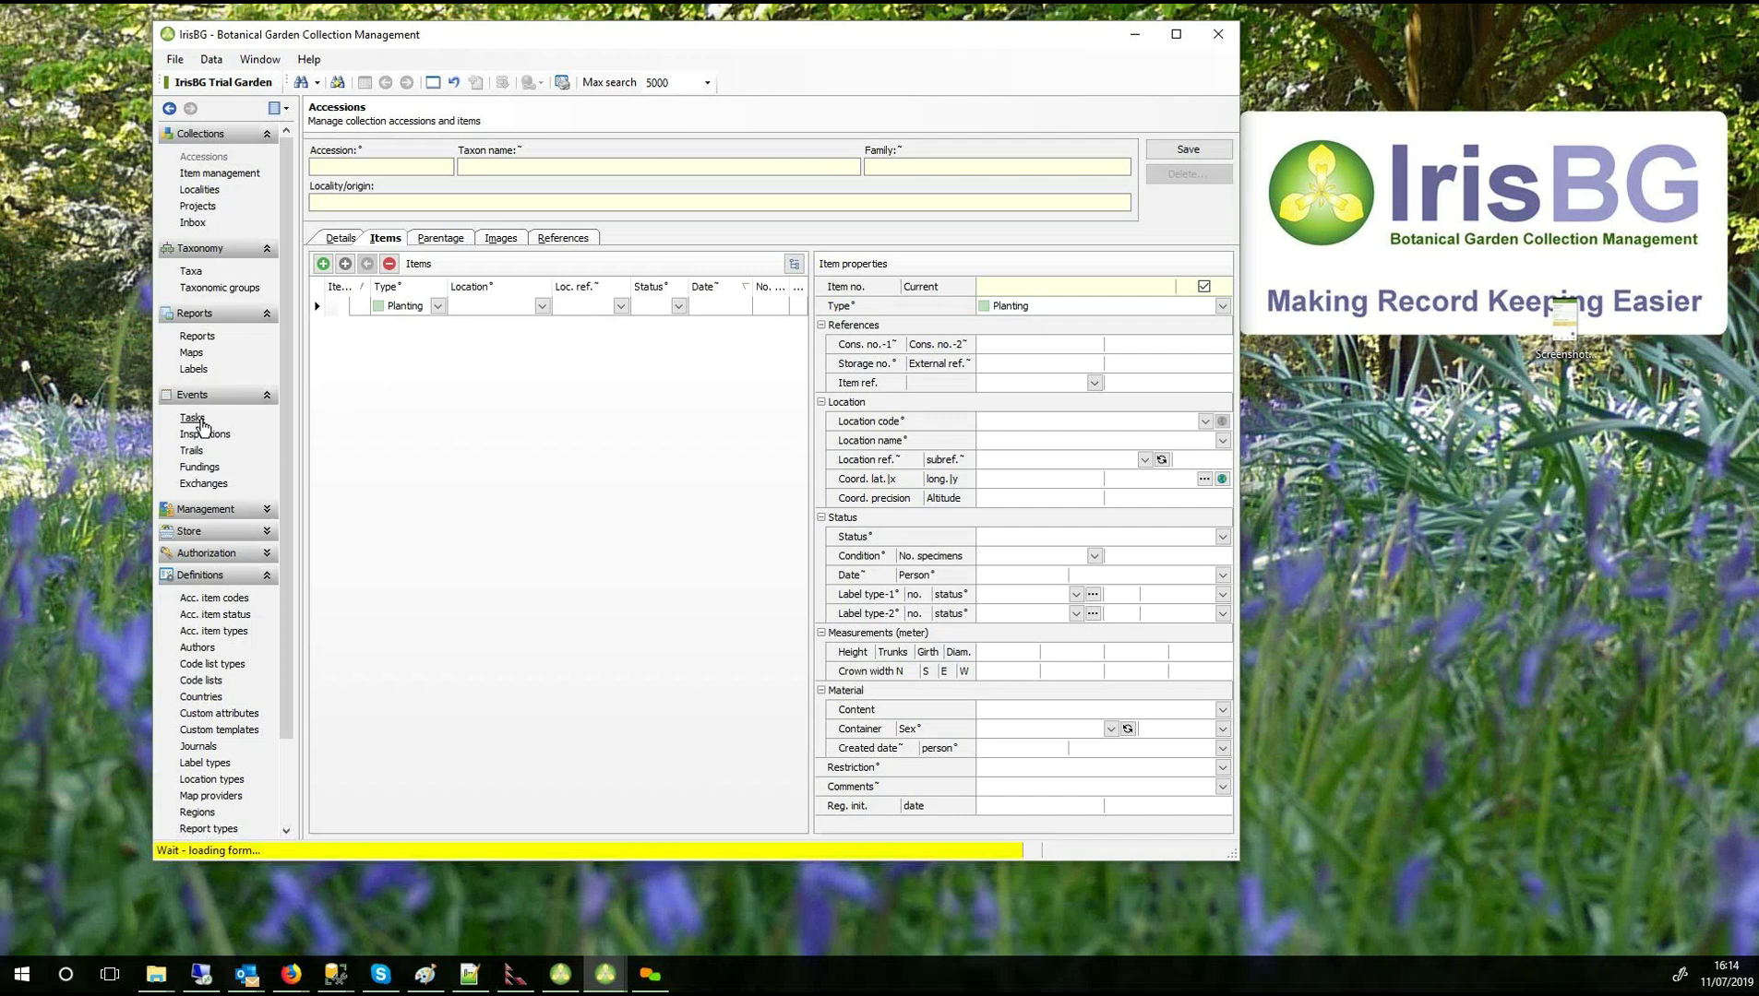
{"action": "left_click", "coordinate": [561, 193]}
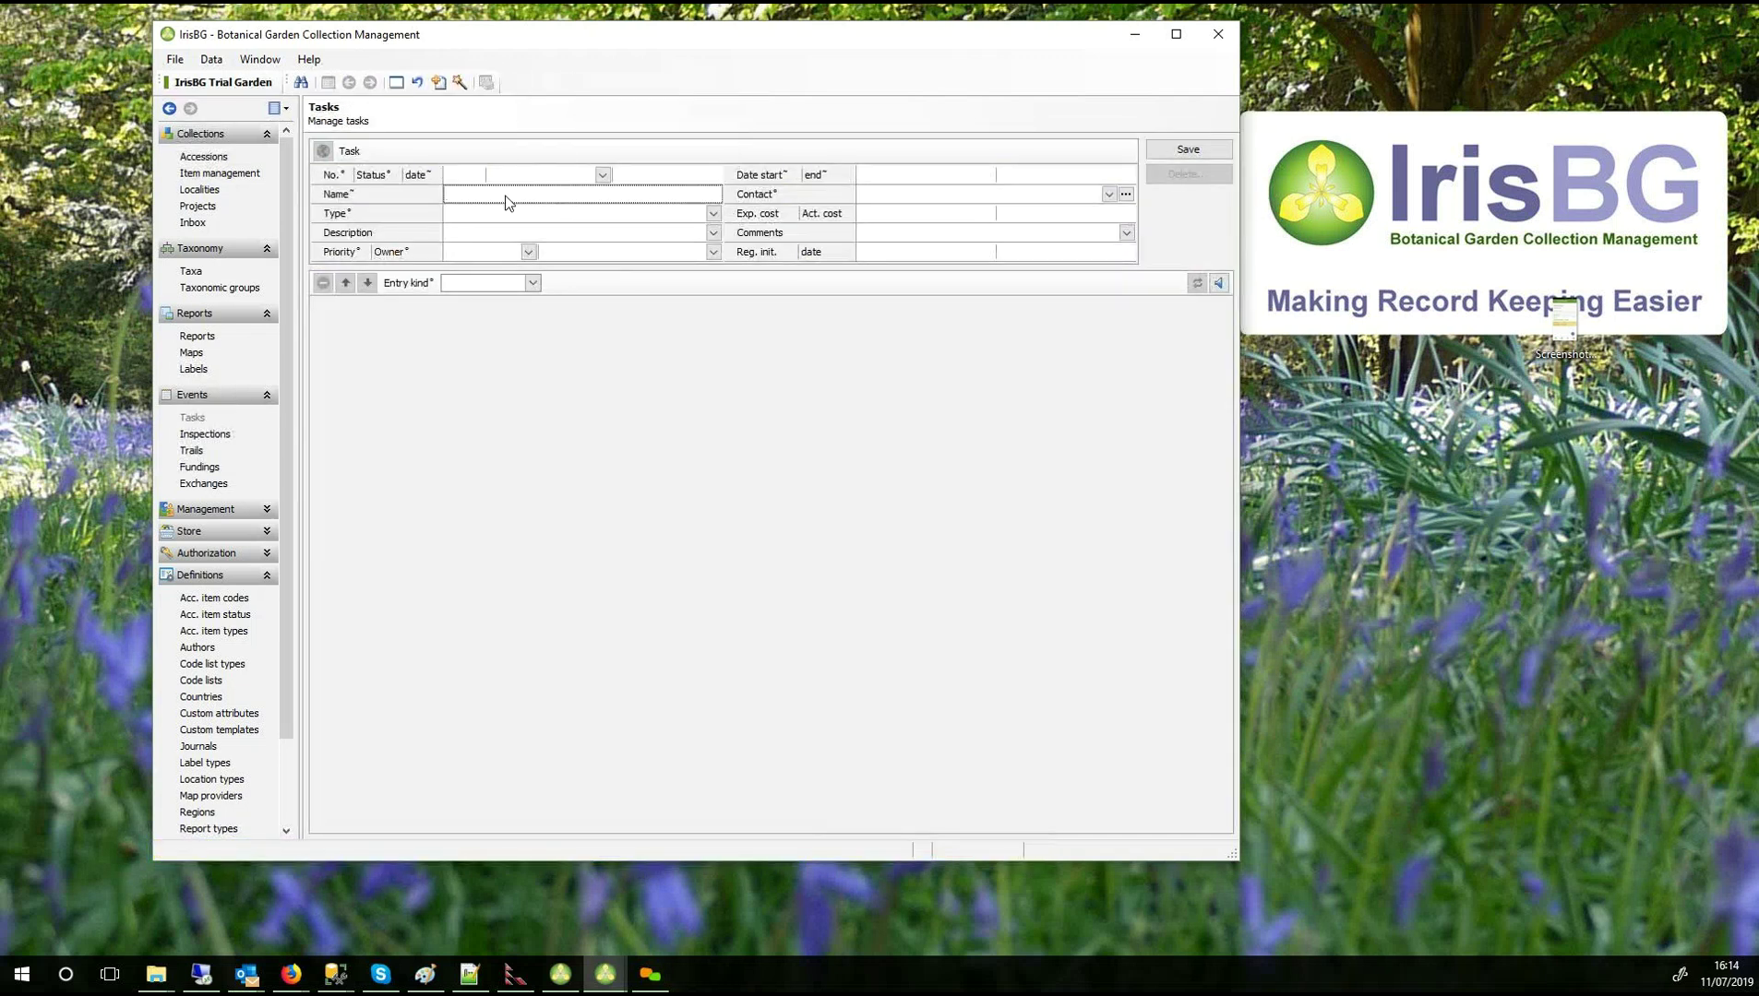
{"action": "type", "text": "Education collectoi"}
{"action": "left_click", "coordinate": [533, 282]}
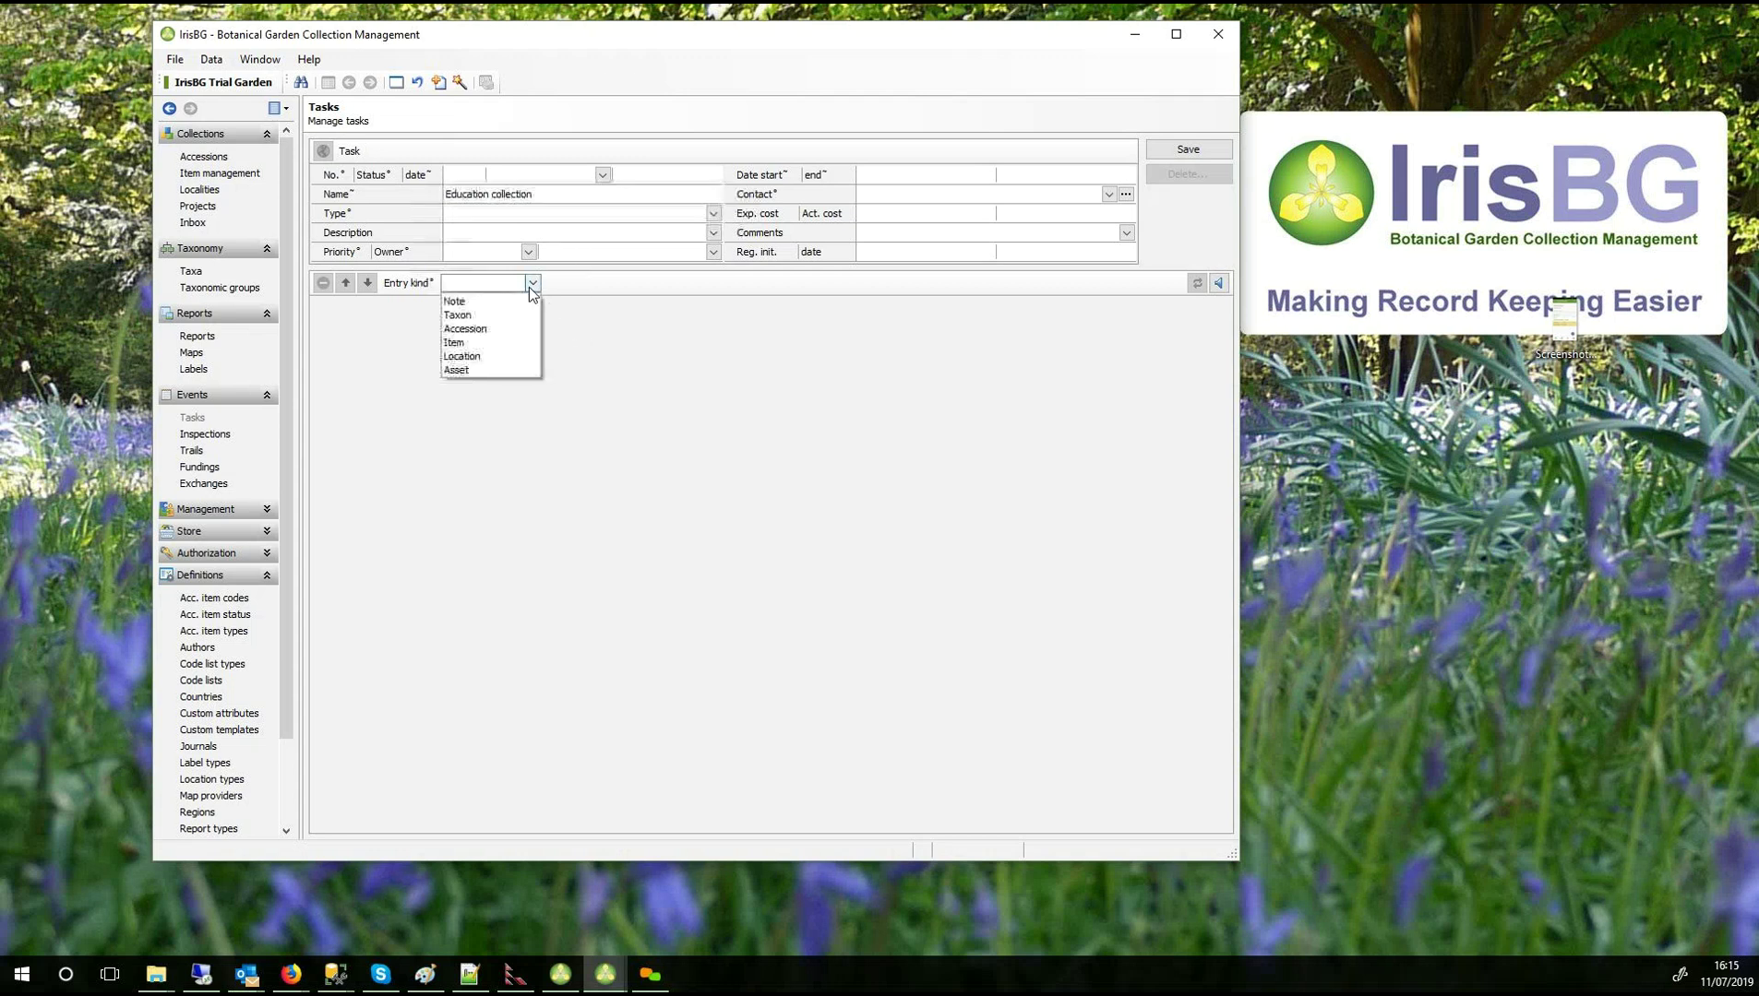
{"action": "left_click", "coordinate": [475, 336]}
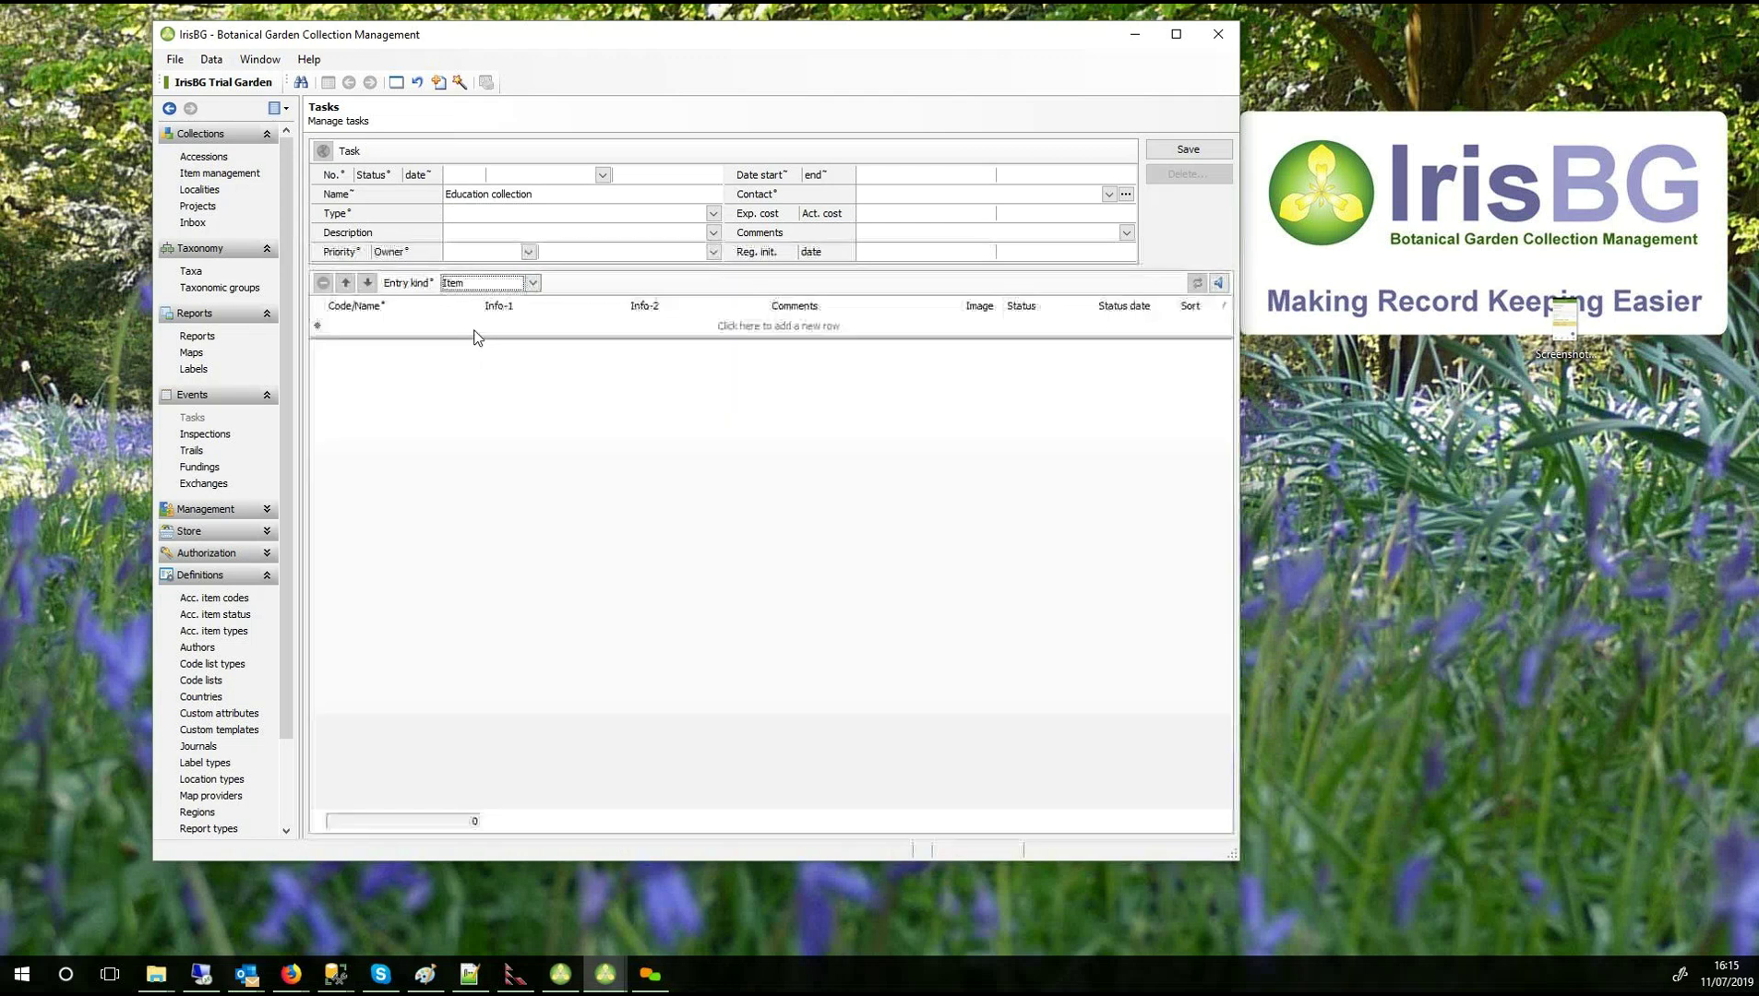
Open the accession lookup from the task's new entry row and search for taxon names matching %a.
{"action": "left_click", "coordinate": [415, 325]}
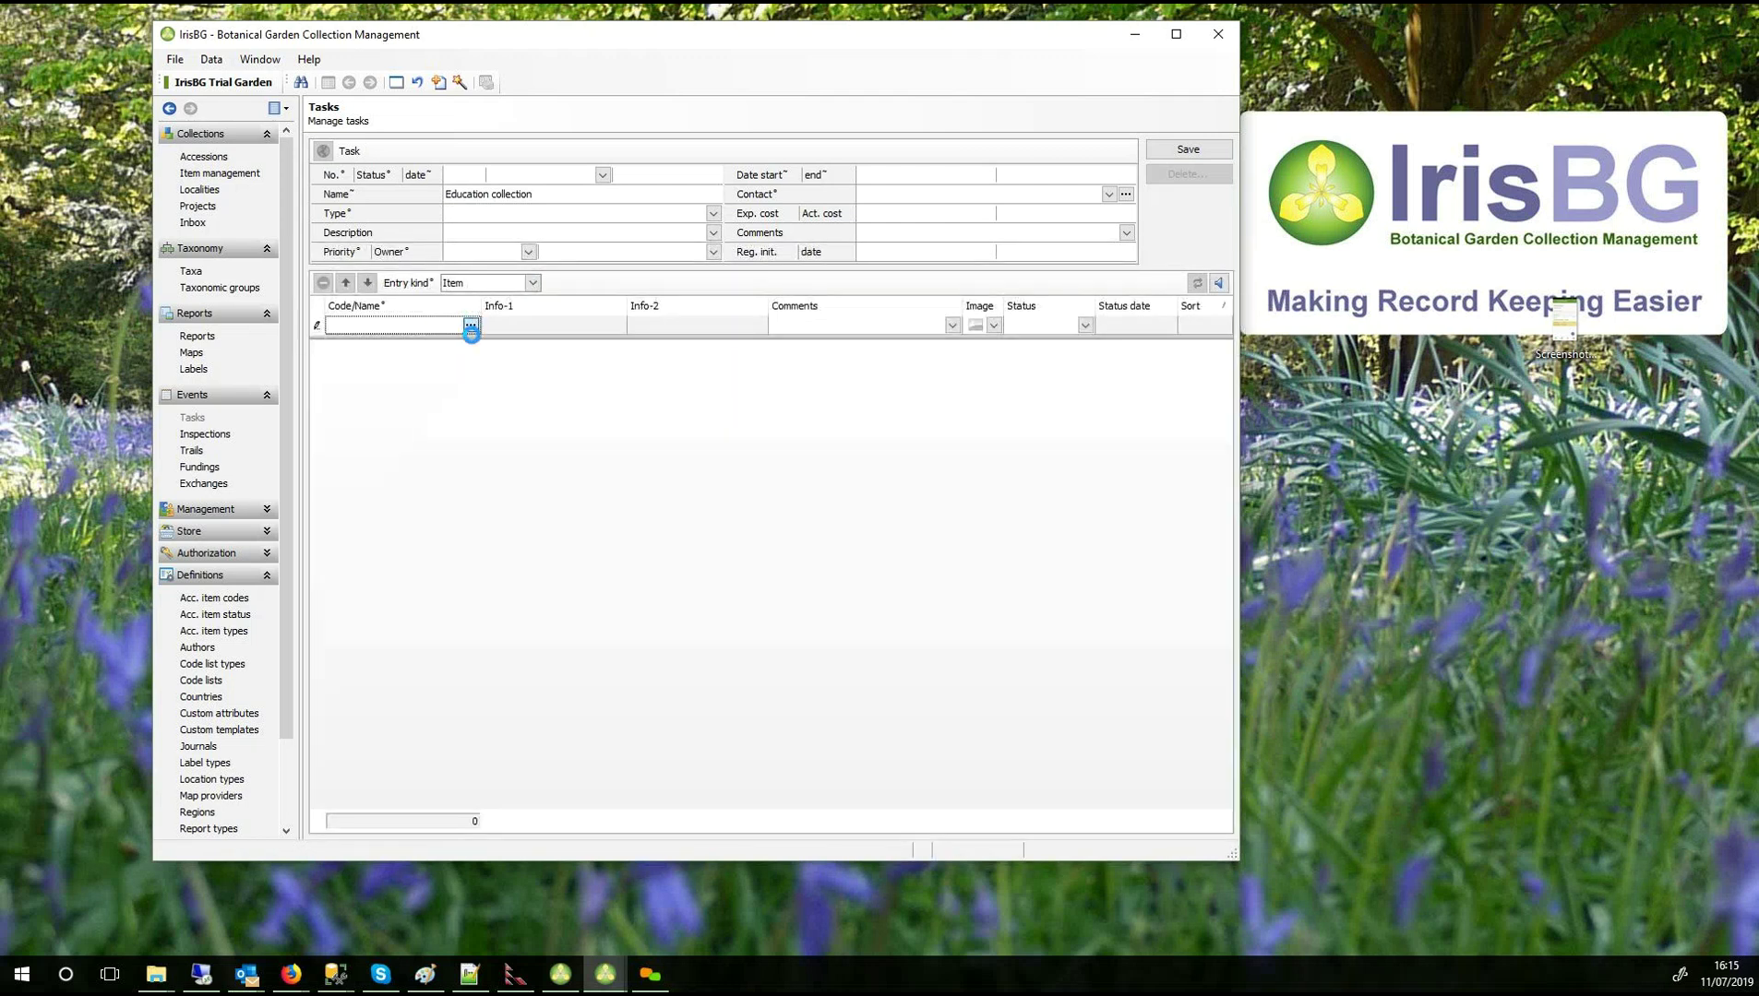
{"action": "left_click", "coordinate": [471, 325]}
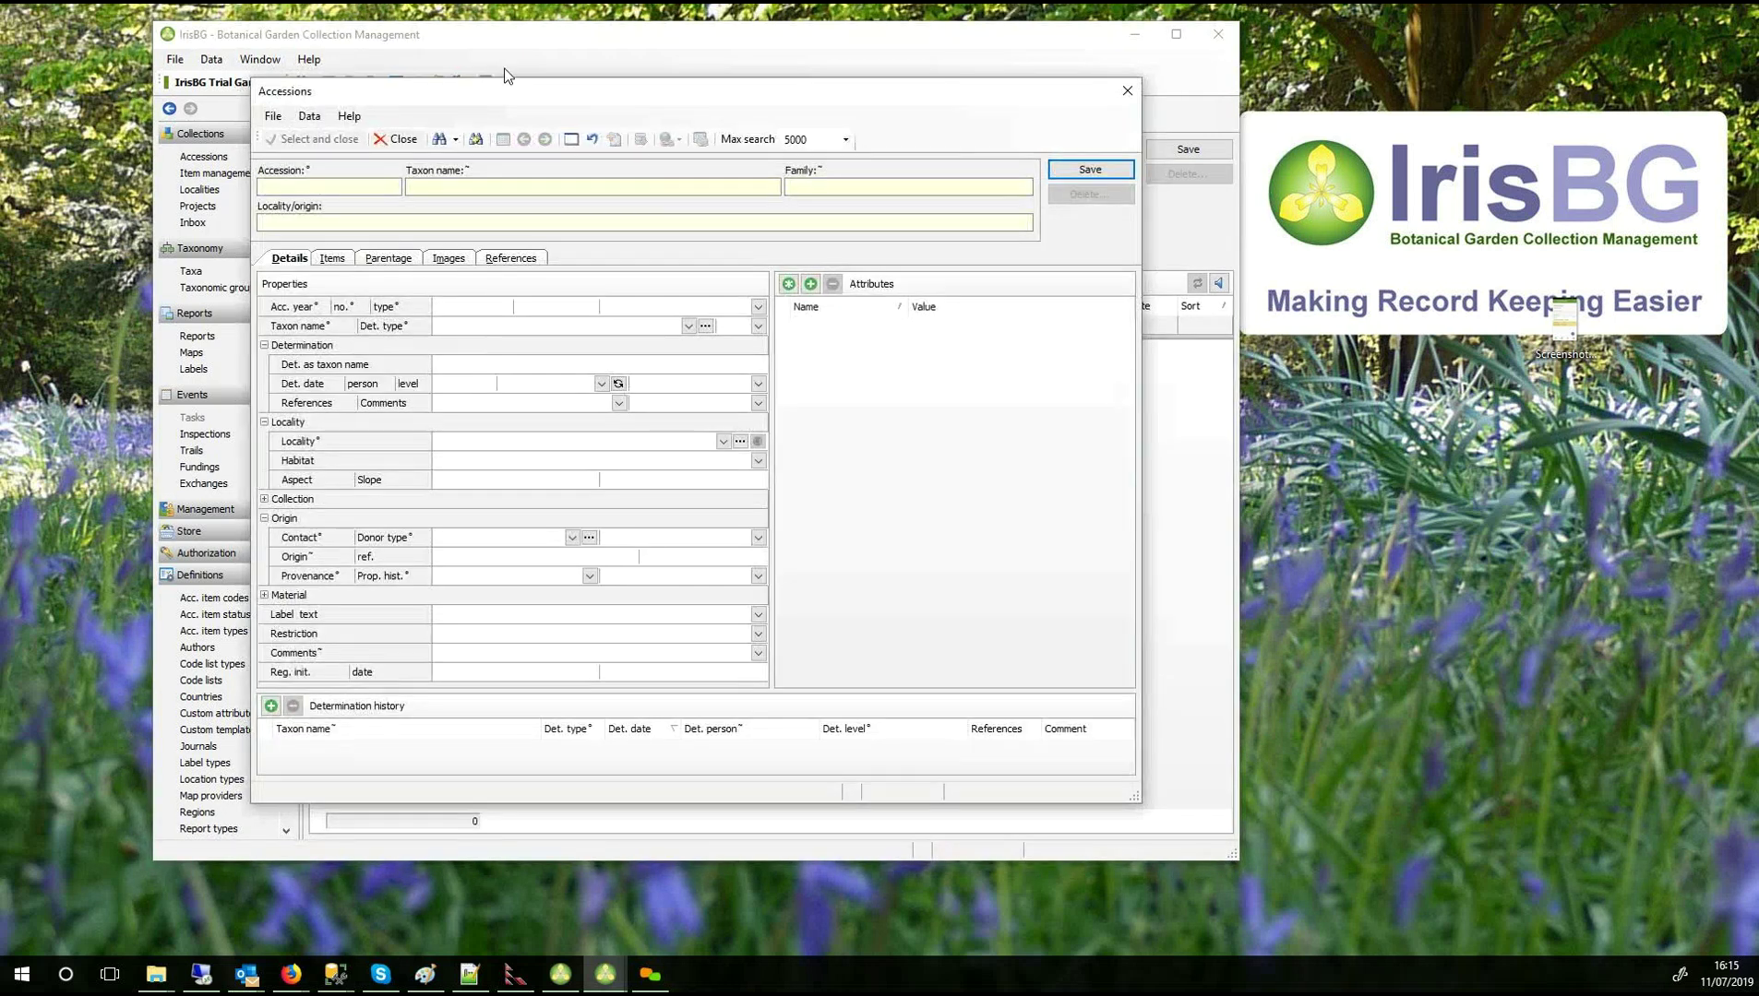
{"action": "left_click", "coordinate": [482, 183]}
{"action": "type", "text": "a"}
{"action": "left_click", "coordinate": [444, 146]}
{"action": "left_click", "coordinate": [441, 141]}
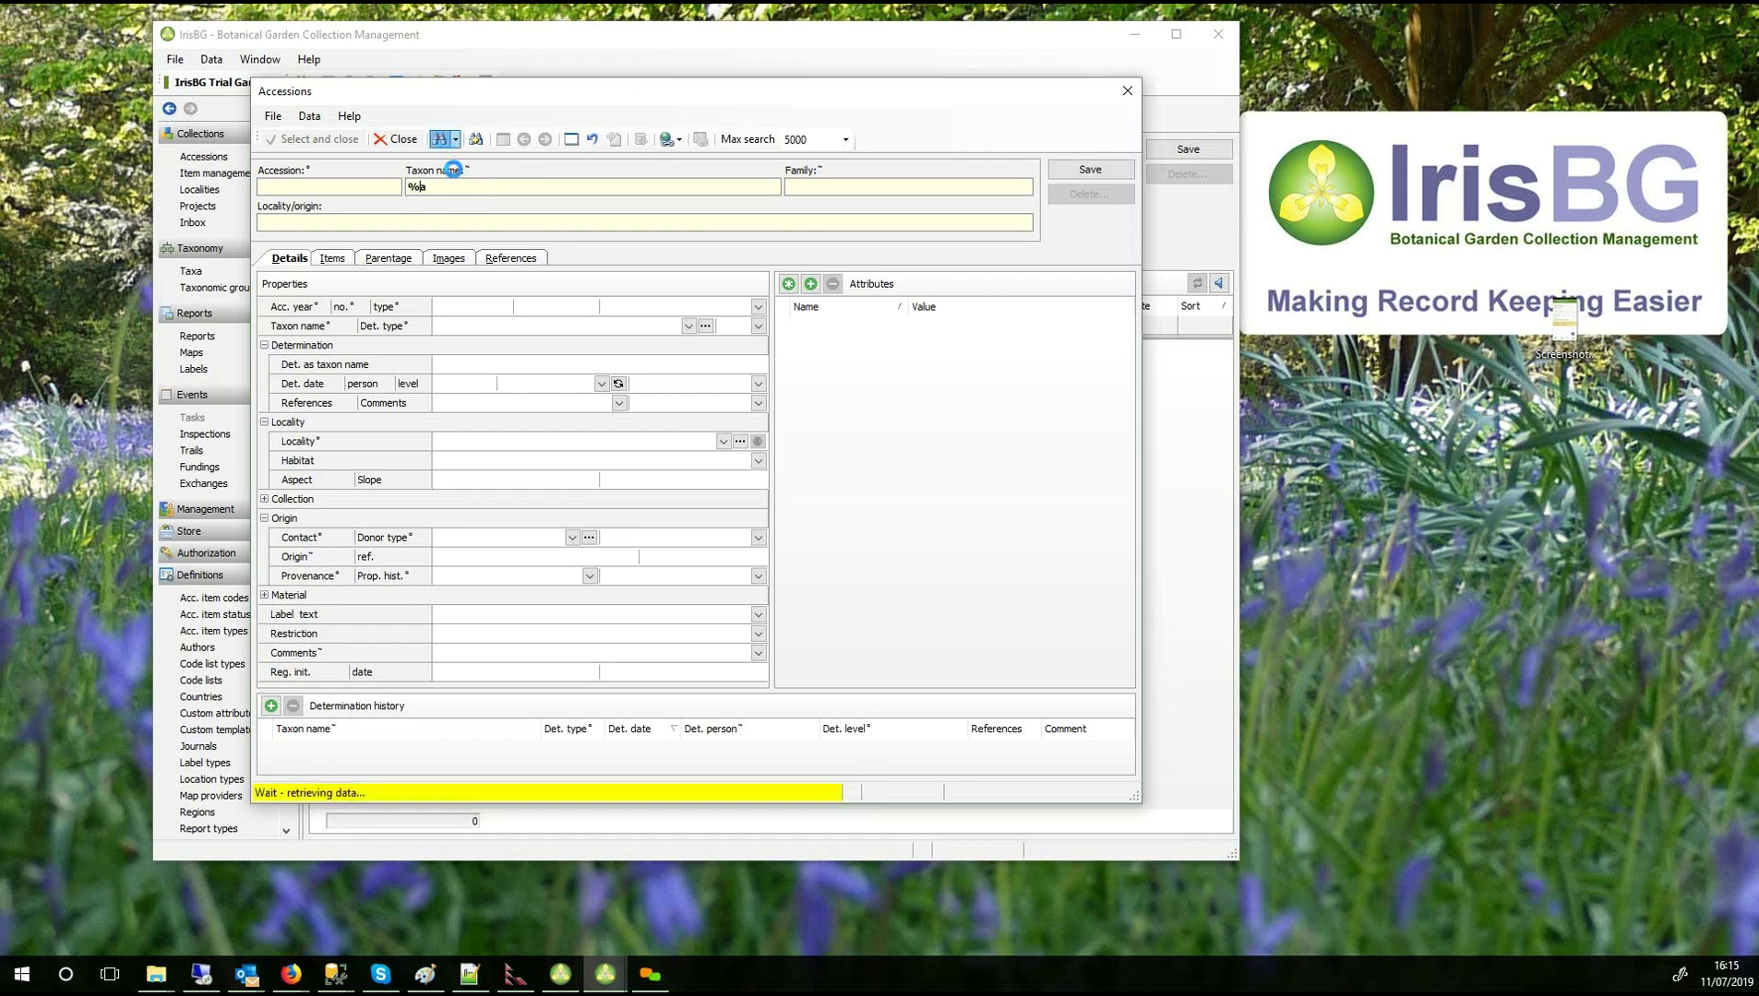
Select the results 1966-0068, 1966-0141 item 2, 1966-0954, 1966-1226 and 1966-1265 together.
{"action": "left_click", "coordinate": [559, 333]}
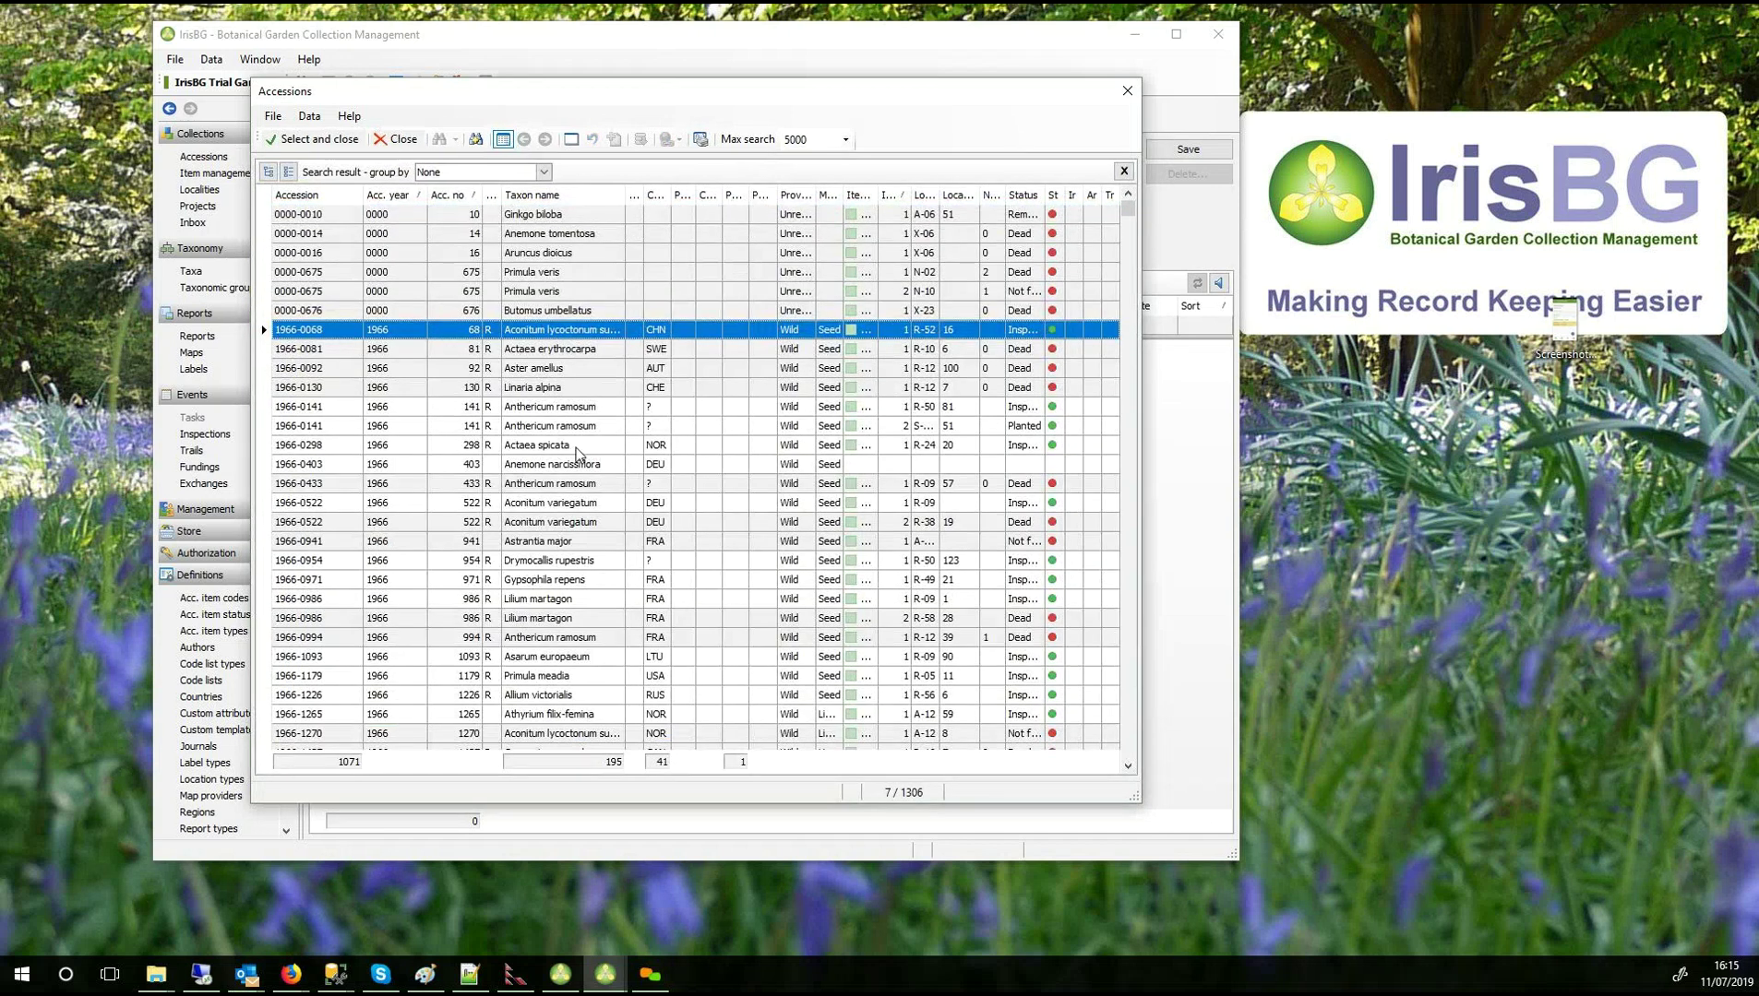
{"action": "left_click", "coordinate": [578, 427], "text": "ctrl"}
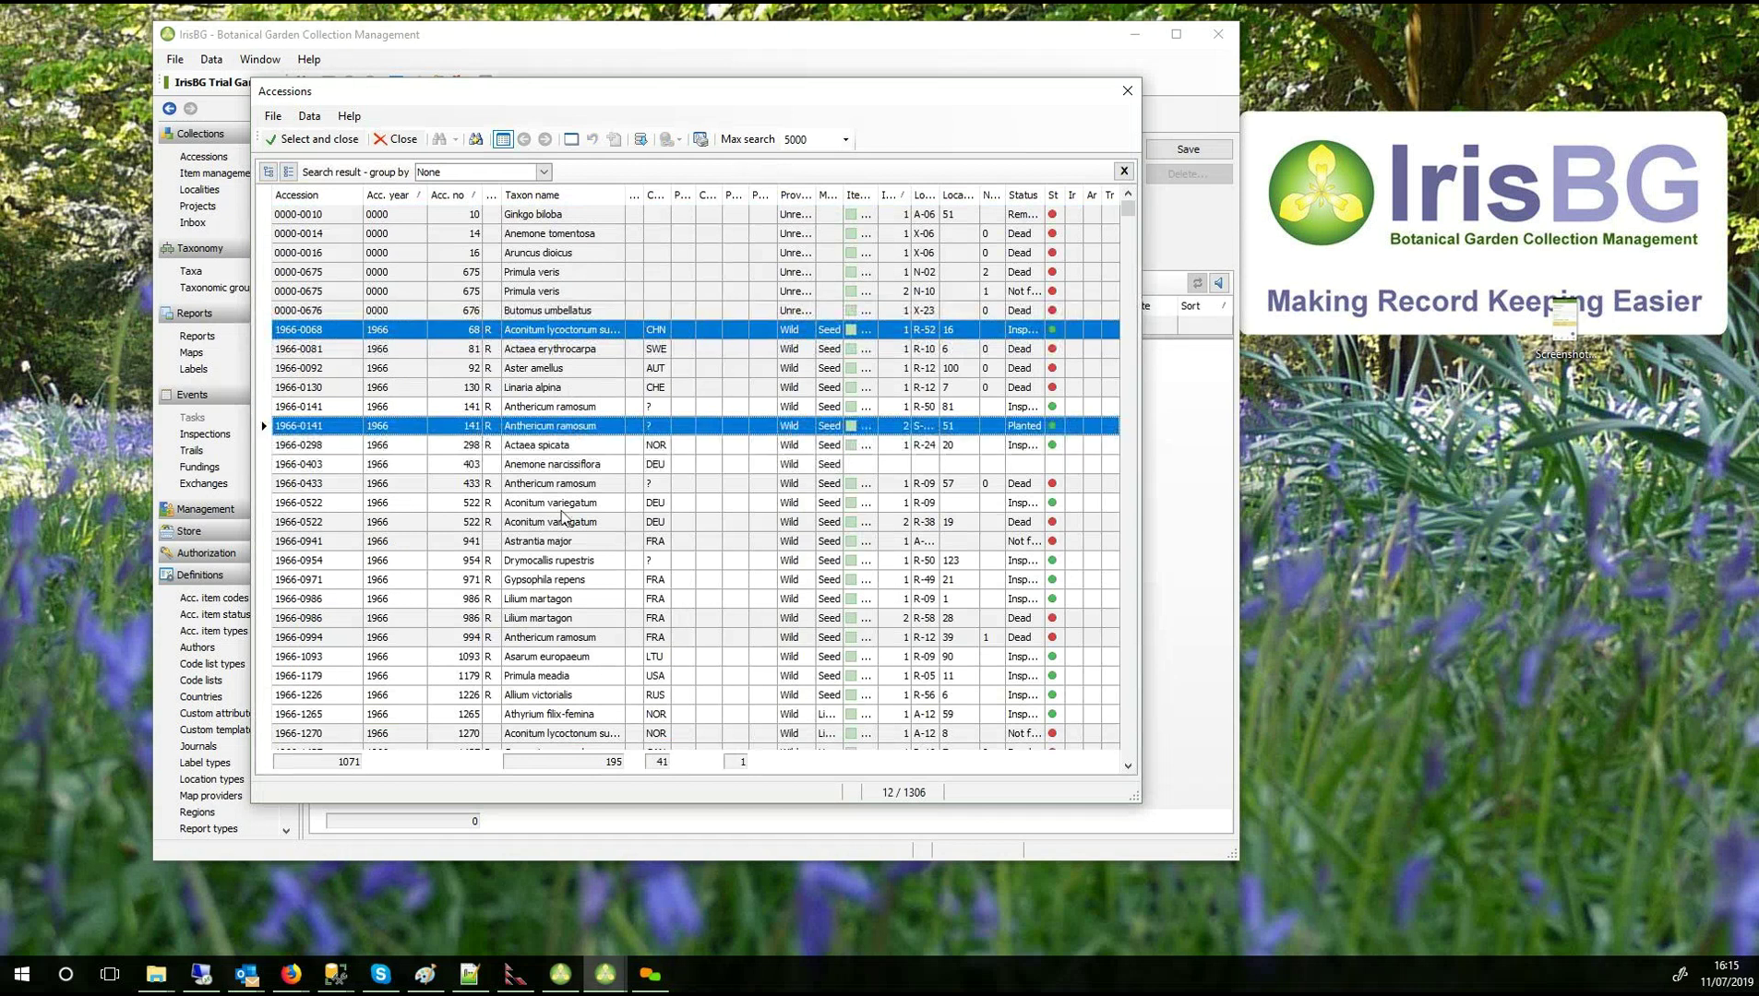
{"action": "left_click", "coordinate": [562, 560], "text": "ctrl"}
{"action": "left_click", "coordinate": [556, 696], "text": "ctrl"}
{"action": "left_click", "coordinate": [560, 715], "text": "ctrl"}
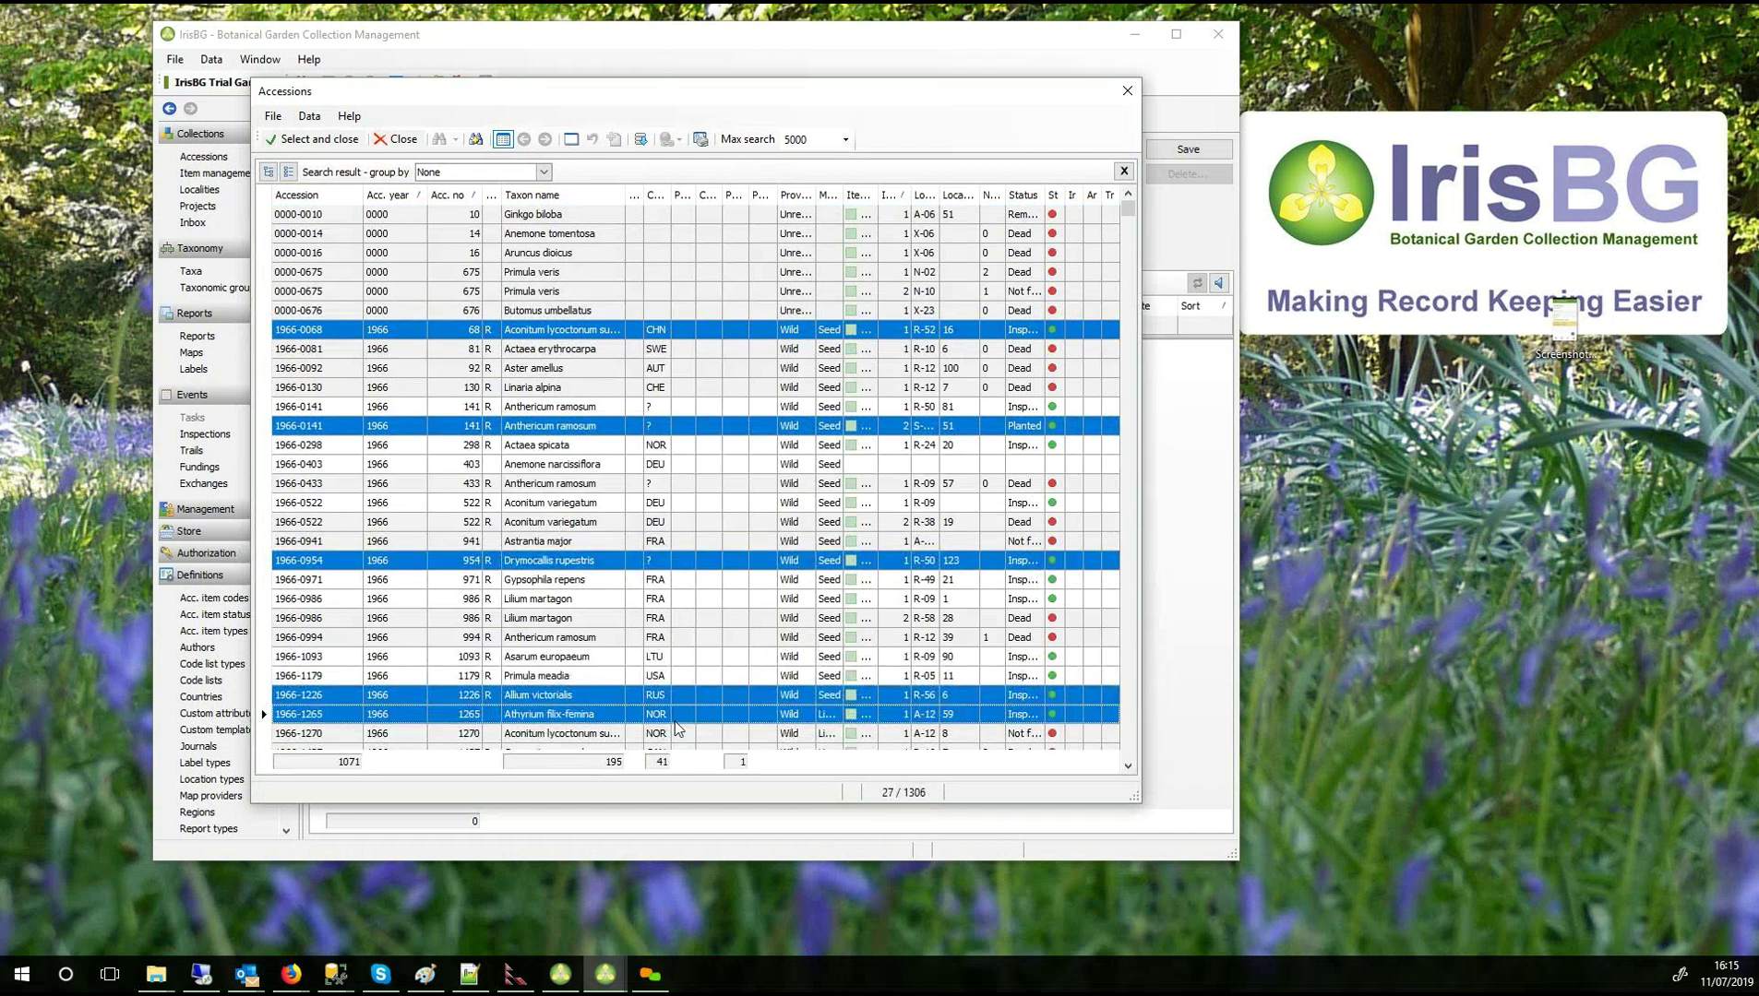
Add 1967-0387 item 1, 1967-0834, 1968-0234 and 1968-0711 to the selection, and bring all selected items into the task.
{"action": "scroll", "coordinate": [671, 715], "scroll_direction": "down", "scroll_amount": 5}
{"action": "left_click", "coordinate": [664, 642]}
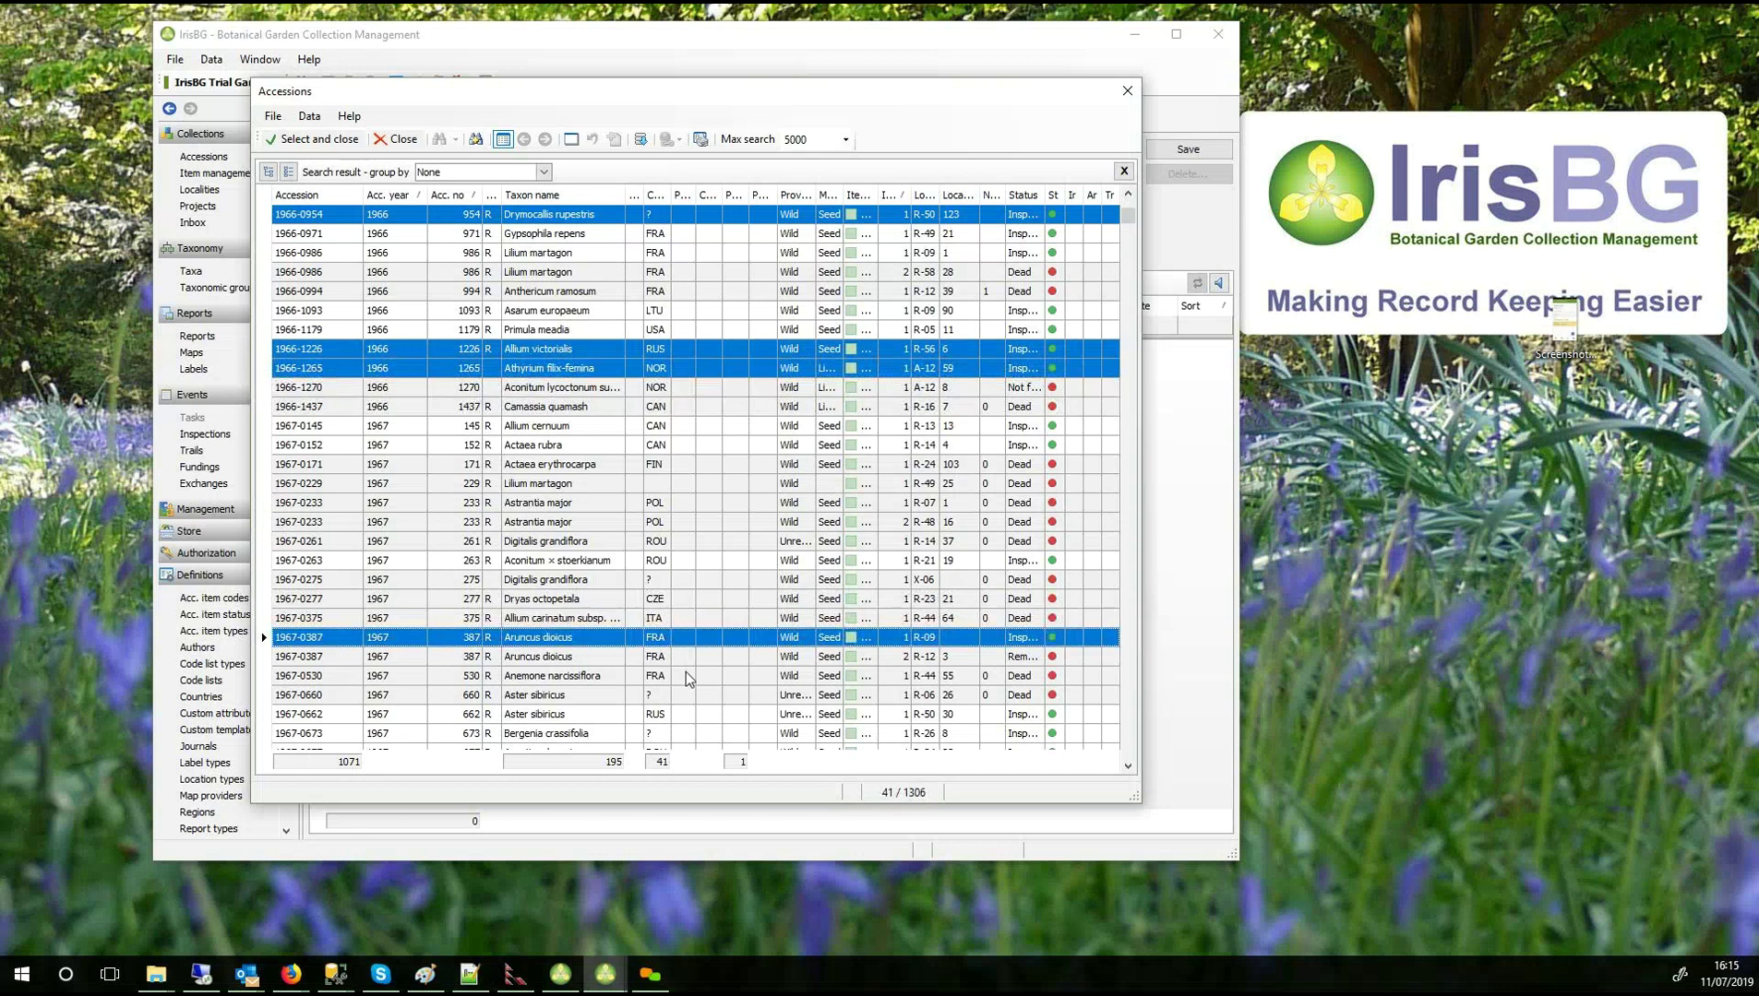
{"action": "scroll", "coordinate": [665, 644], "scroll_direction": "down", "scroll_amount": 6}
{"action": "left_click", "coordinate": [658, 504], "text": "ctrl"}
{"action": "left_click", "coordinate": [645, 698], "text": "ctrl"}
{"action": "scroll", "coordinate": [645, 711], "scroll_direction": "down", "scroll_amount": 4}
{"action": "left_click", "coordinate": [648, 618], "text": "ctrl"}
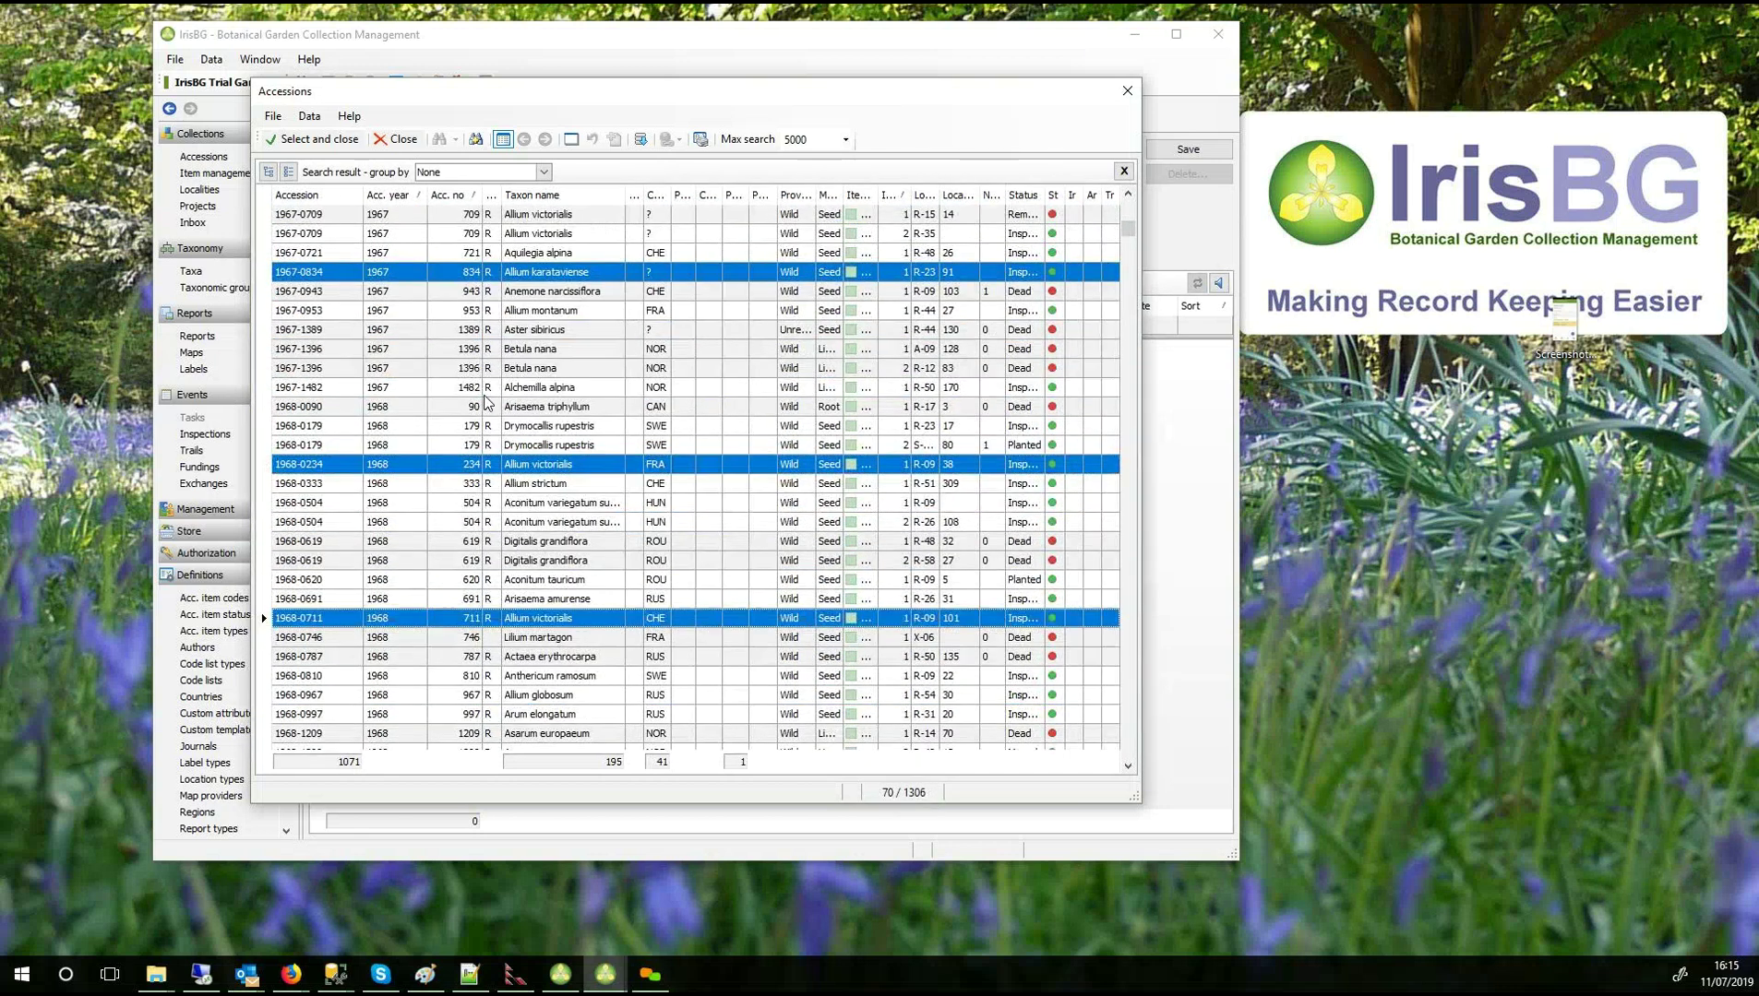
{"action": "left_click", "coordinate": [343, 139]}
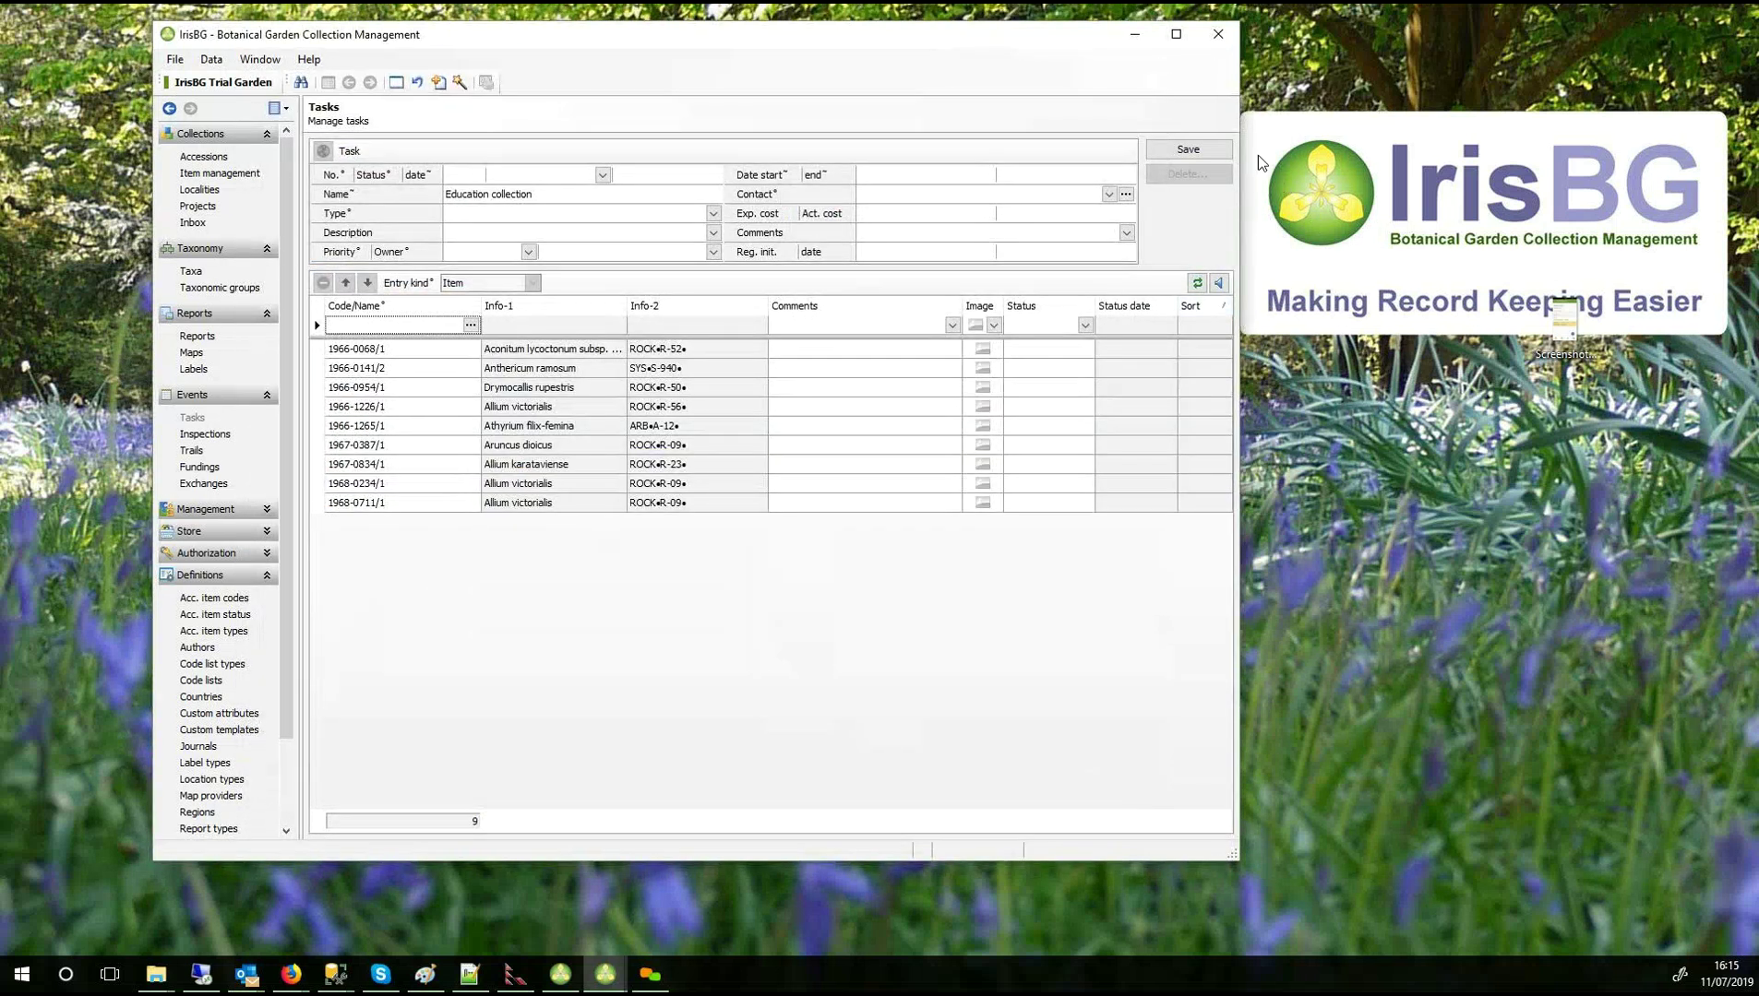
Save the Education collection task and open the advanced search for accessions.
{"action": "left_click", "coordinate": [1219, 159]}
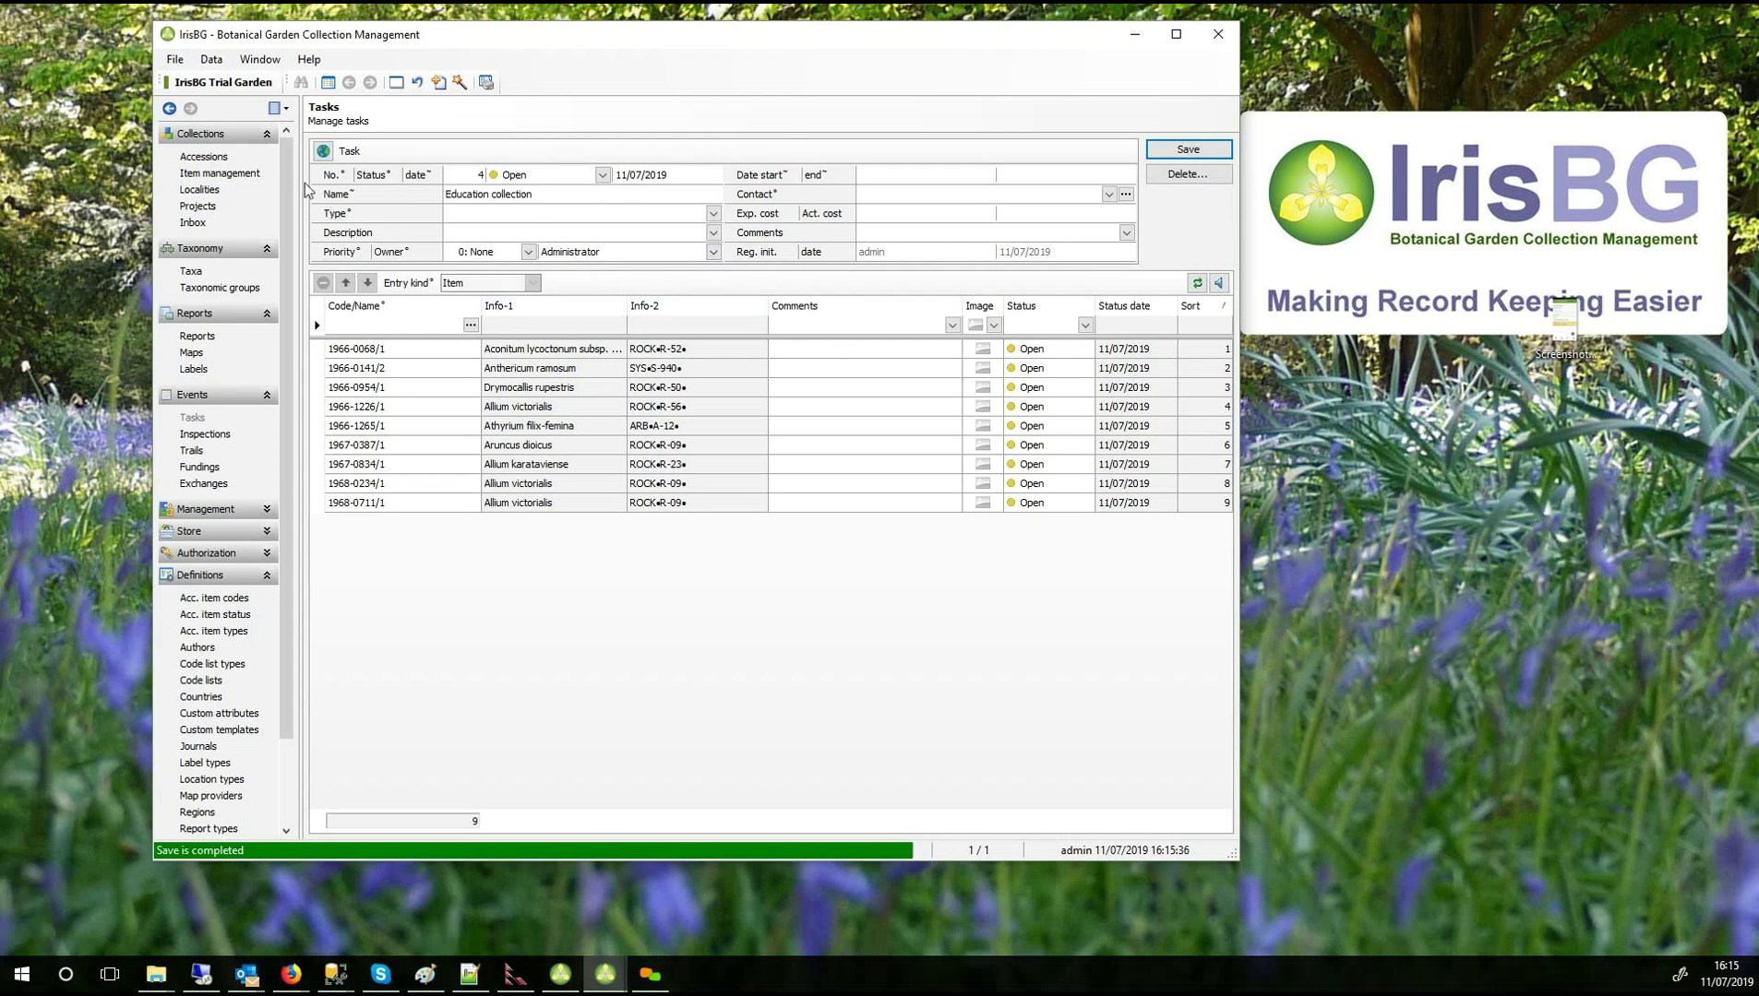
{"action": "left_click", "coordinate": [204, 157]}
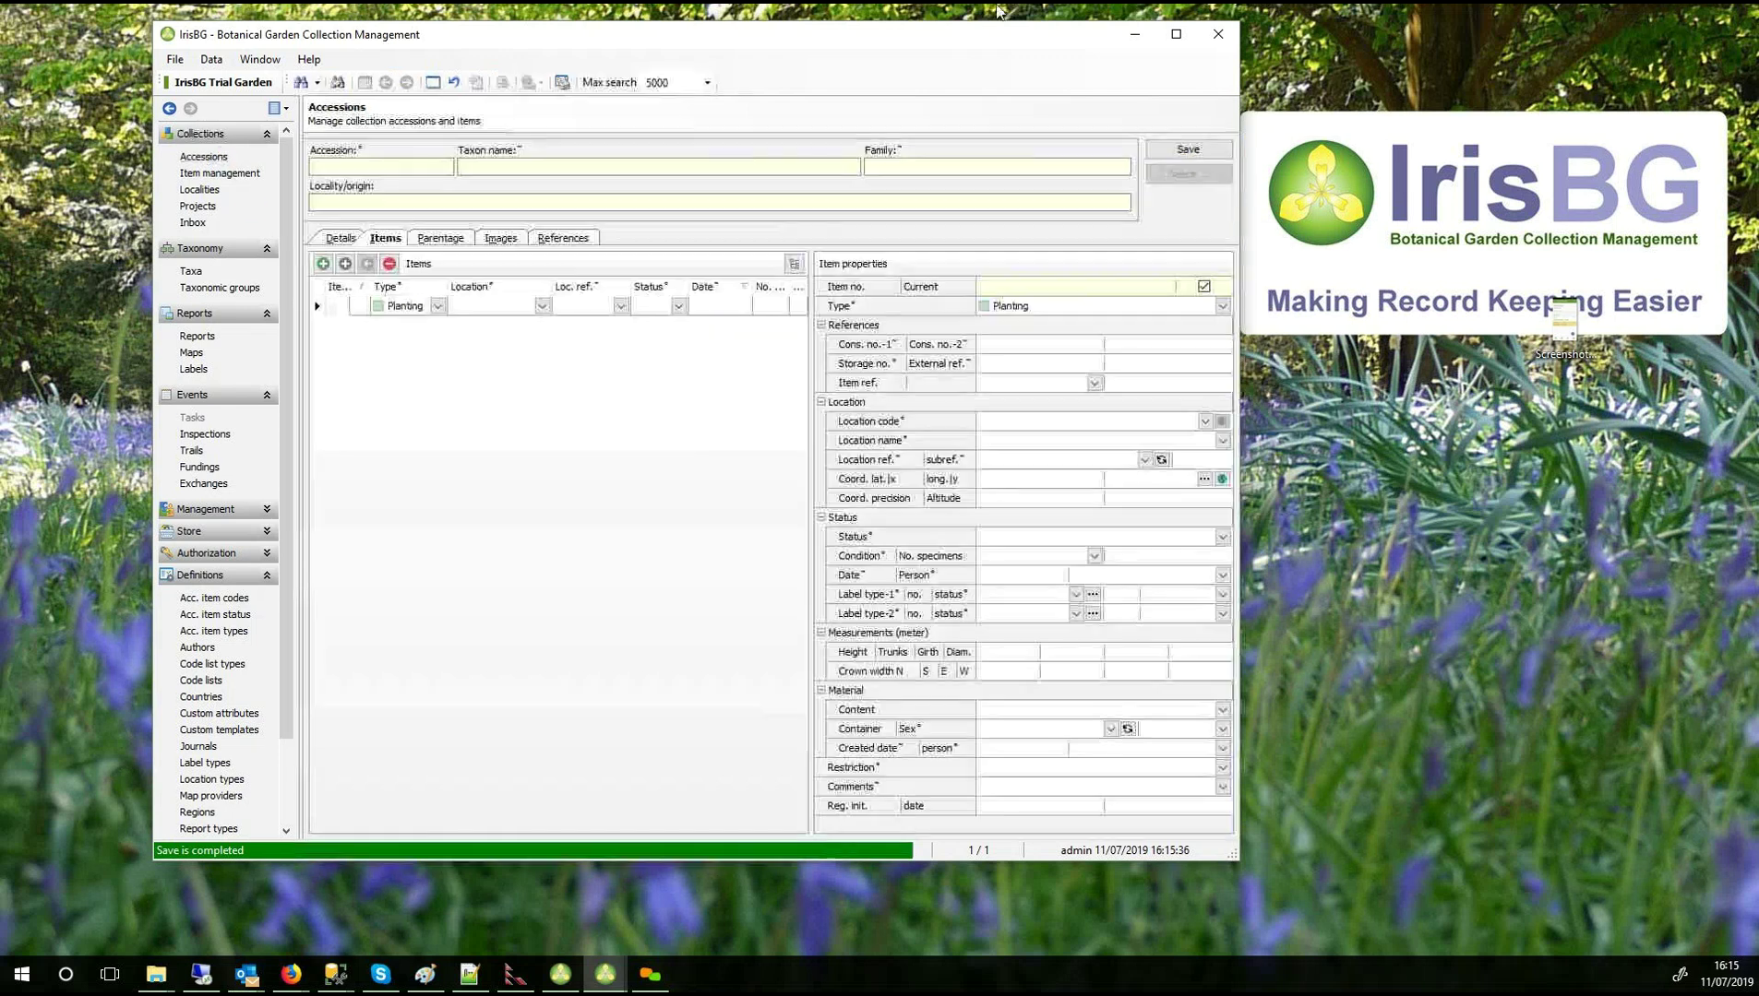
{"action": "left_click", "coordinate": [432, 85]}
{"action": "left_click", "coordinate": [338, 83]}
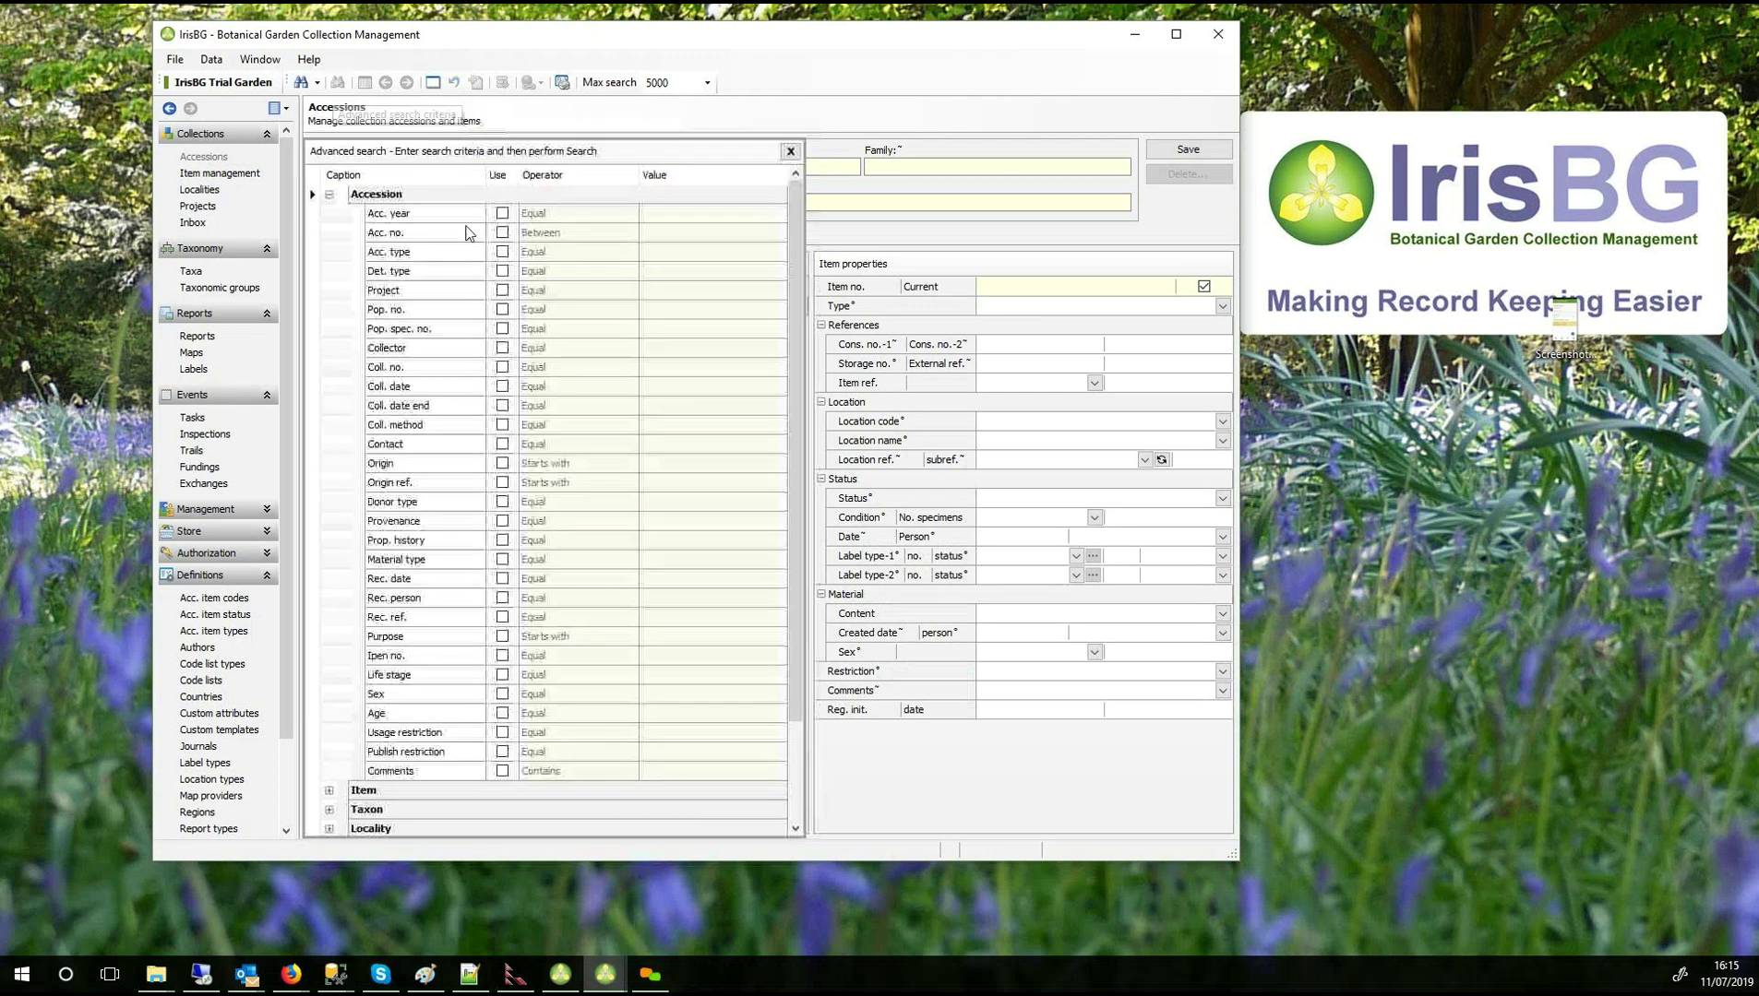
Search for accessions whose event name equals Task 4: Education collection.
{"action": "left_click", "coordinate": [330, 195]}
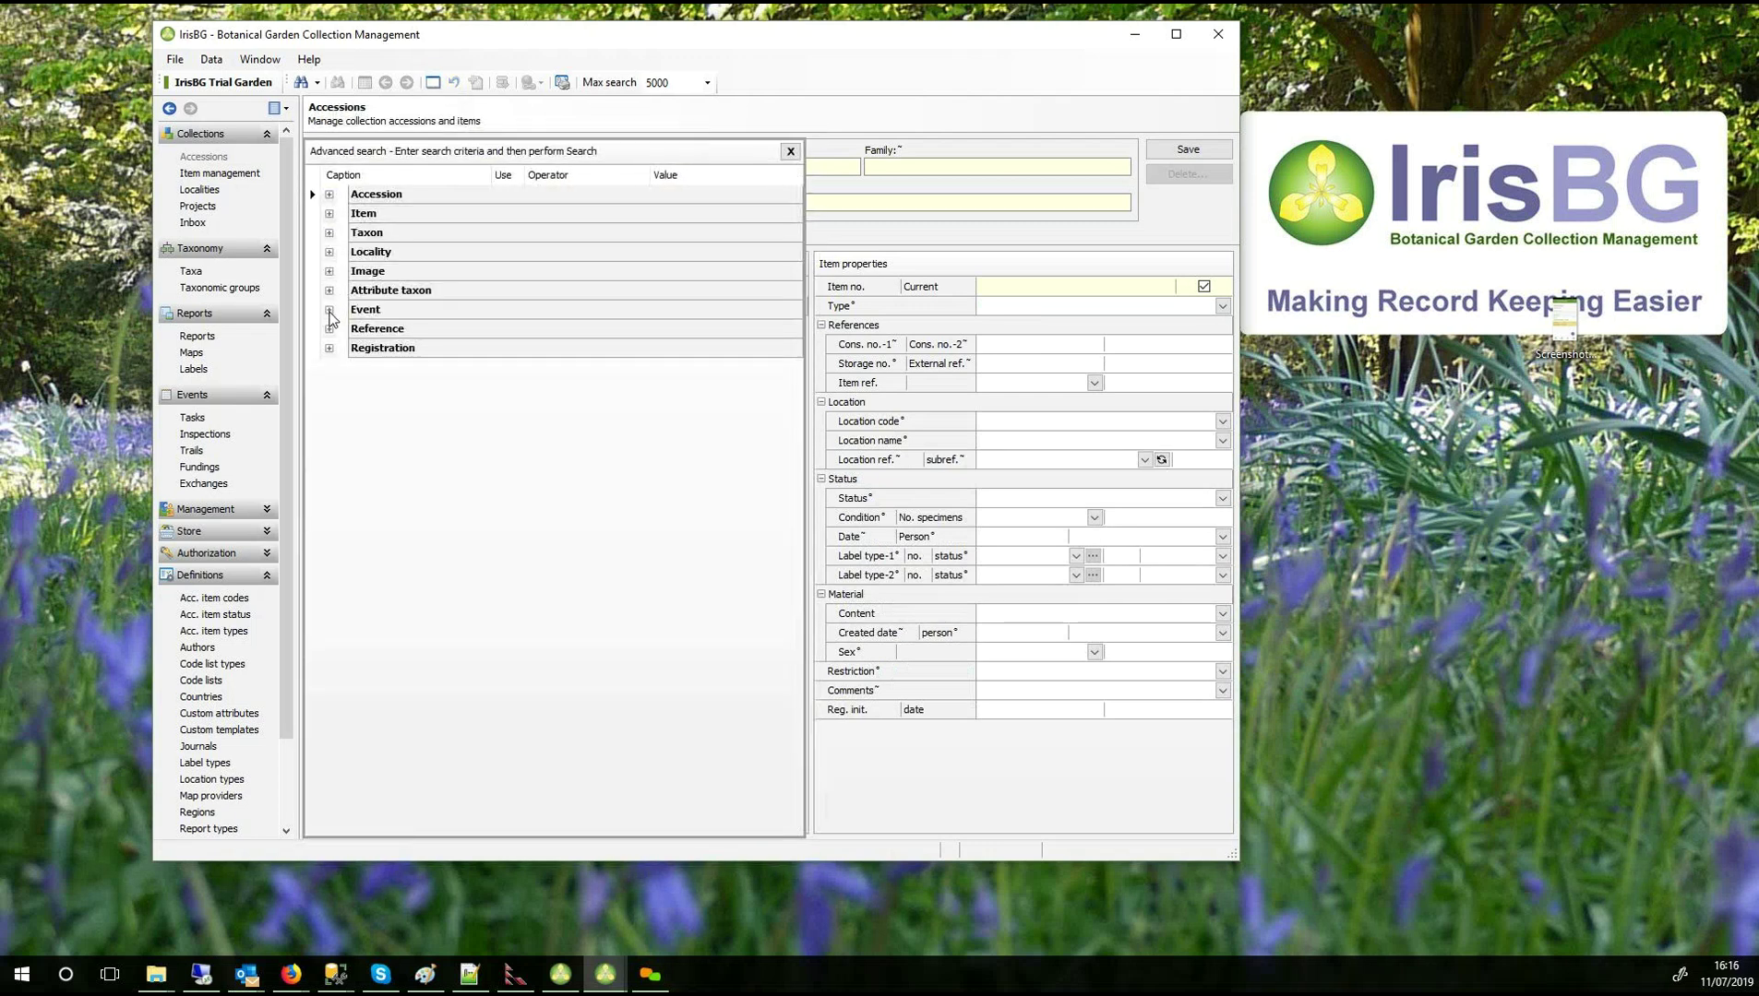
{"action": "left_click", "coordinate": [330, 310]}
{"action": "left_click", "coordinate": [509, 330]}
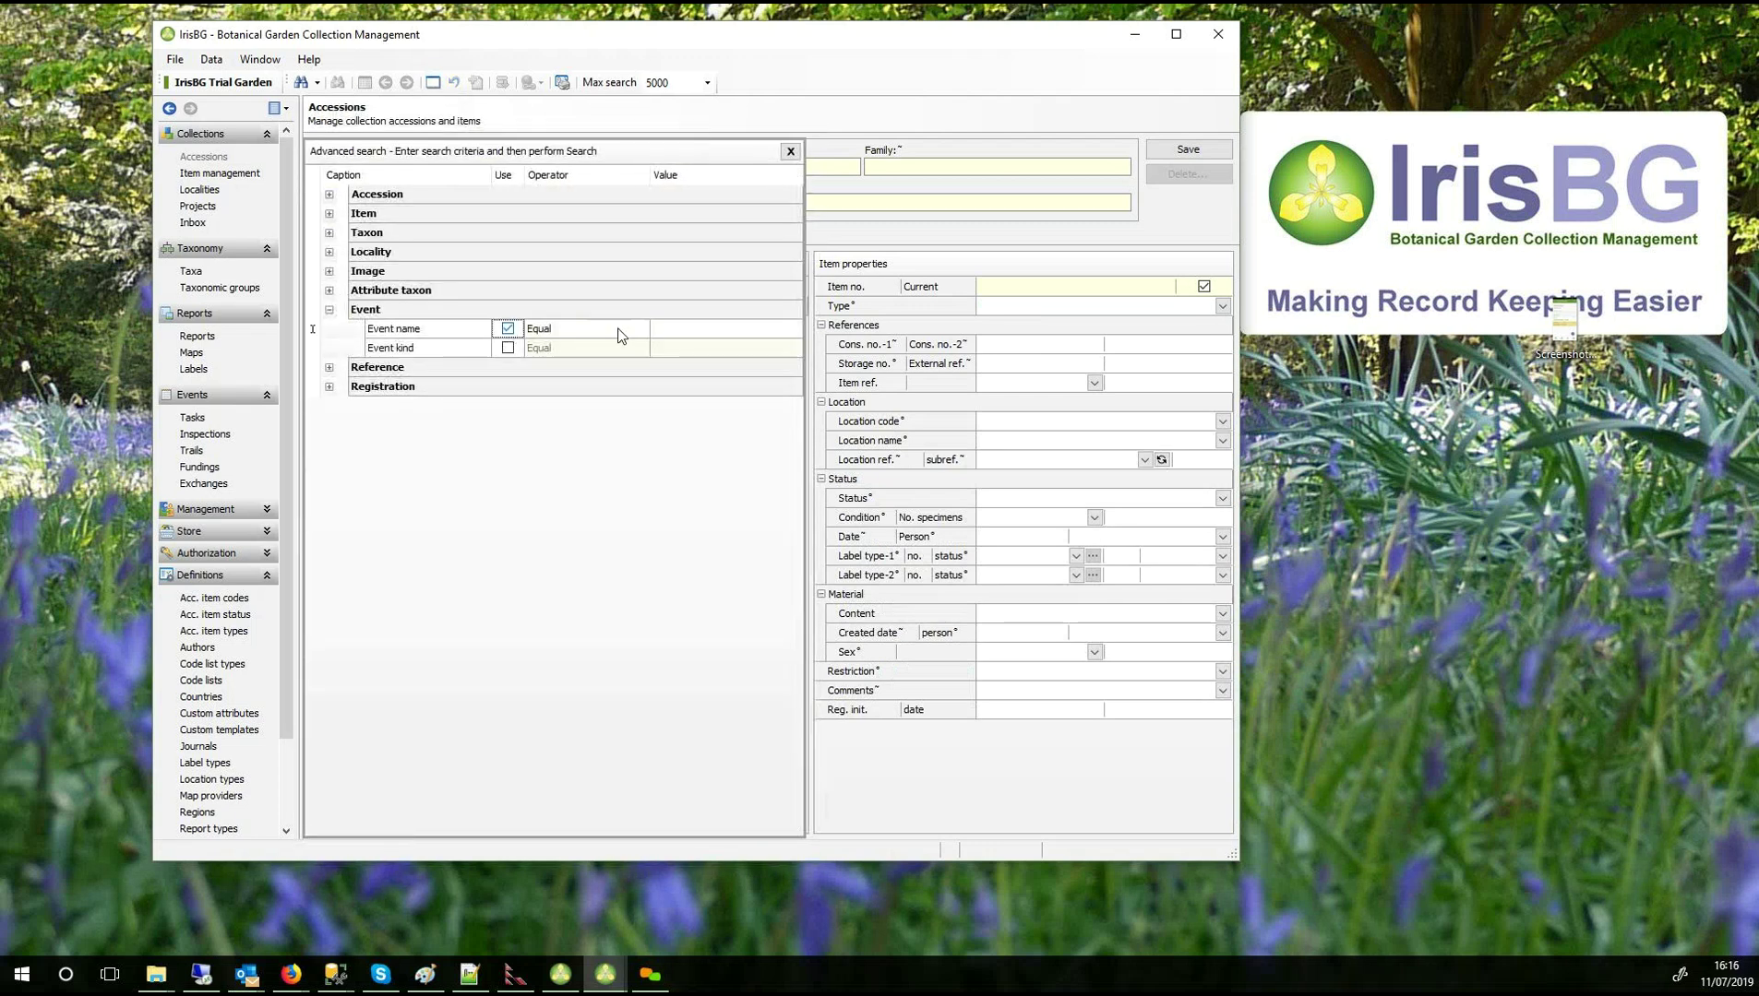
{"action": "left_click", "coordinate": [701, 334]}
{"action": "left_click", "coordinate": [715, 348]}
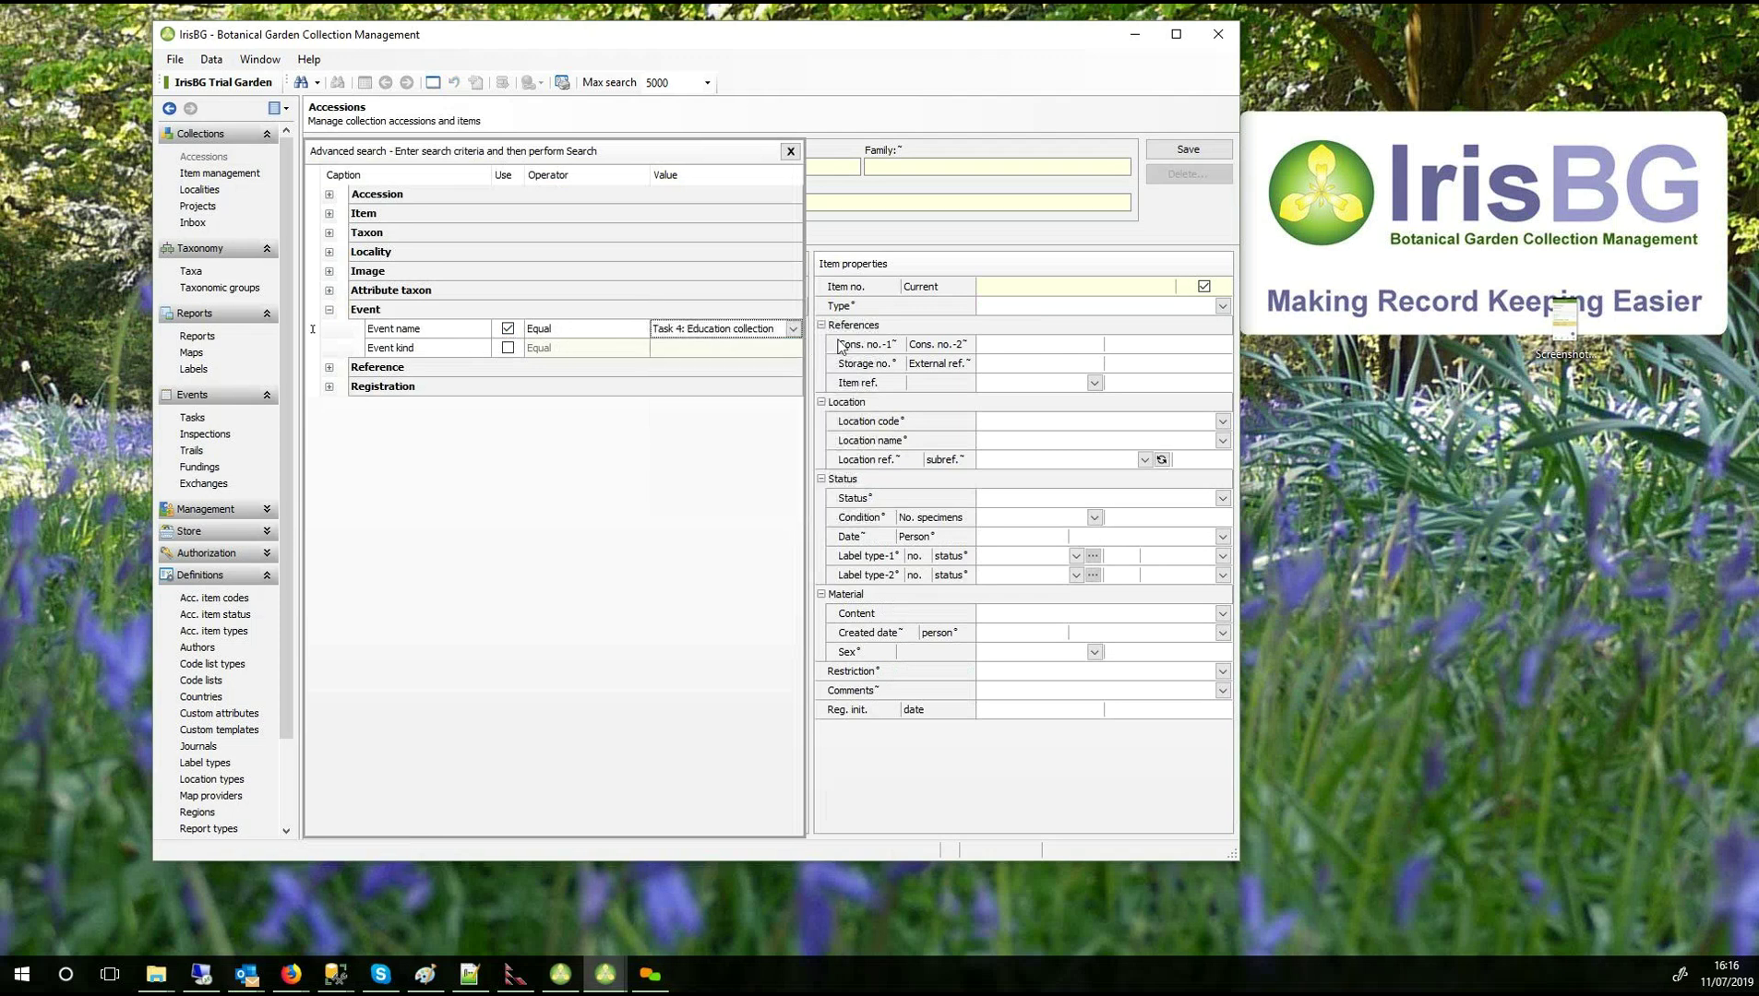
{"action": "left_click", "coordinate": [301, 83]}
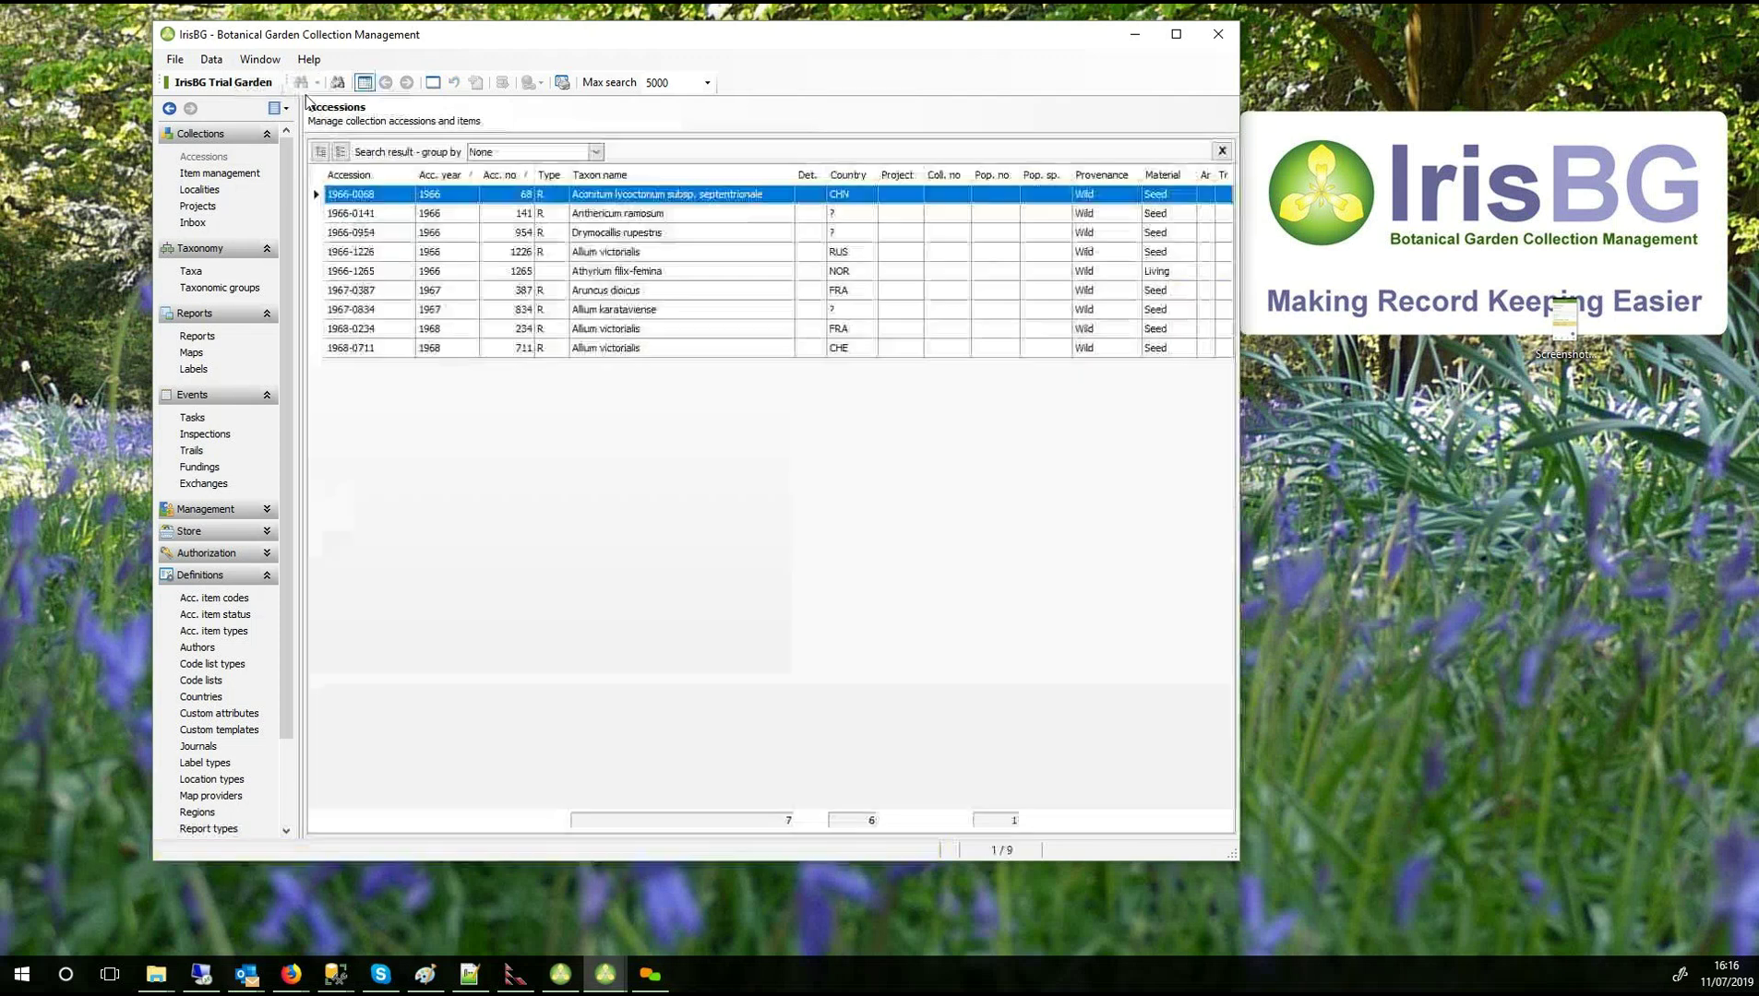
Open accession 1966-0068 from the results and review its linked events and its details.
{"action": "double_click", "coordinate": [706, 198]}
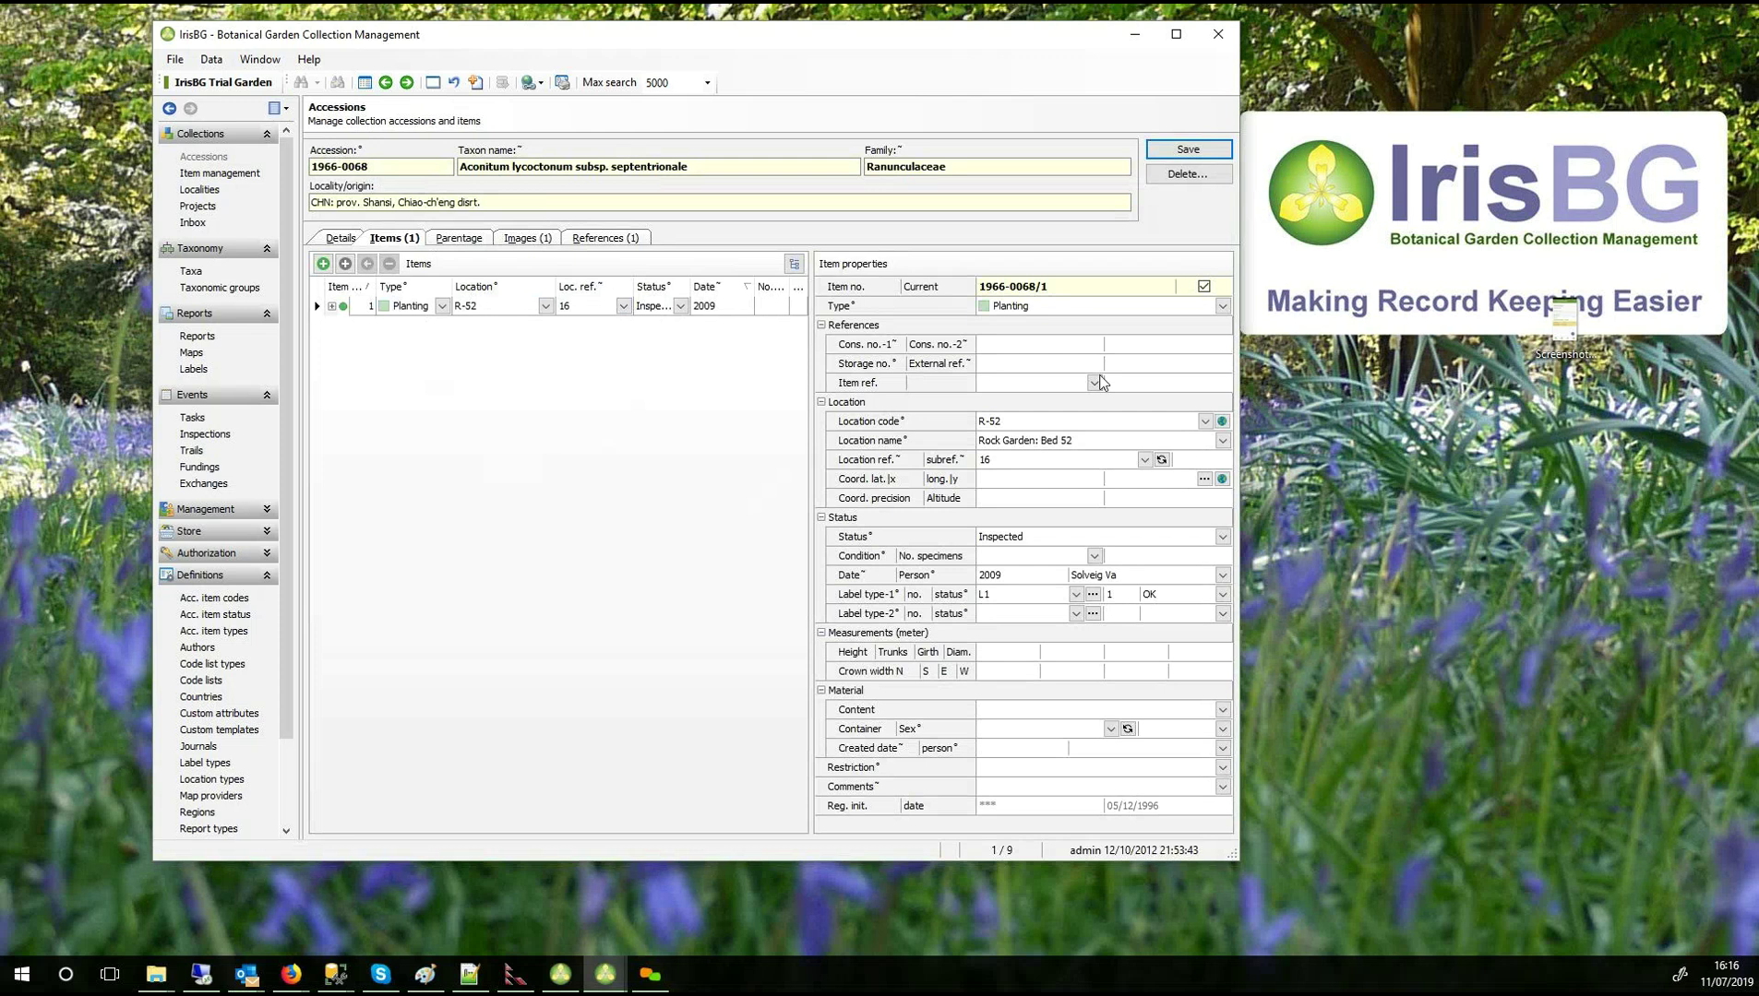
{"action": "left_click", "coordinate": [637, 242]}
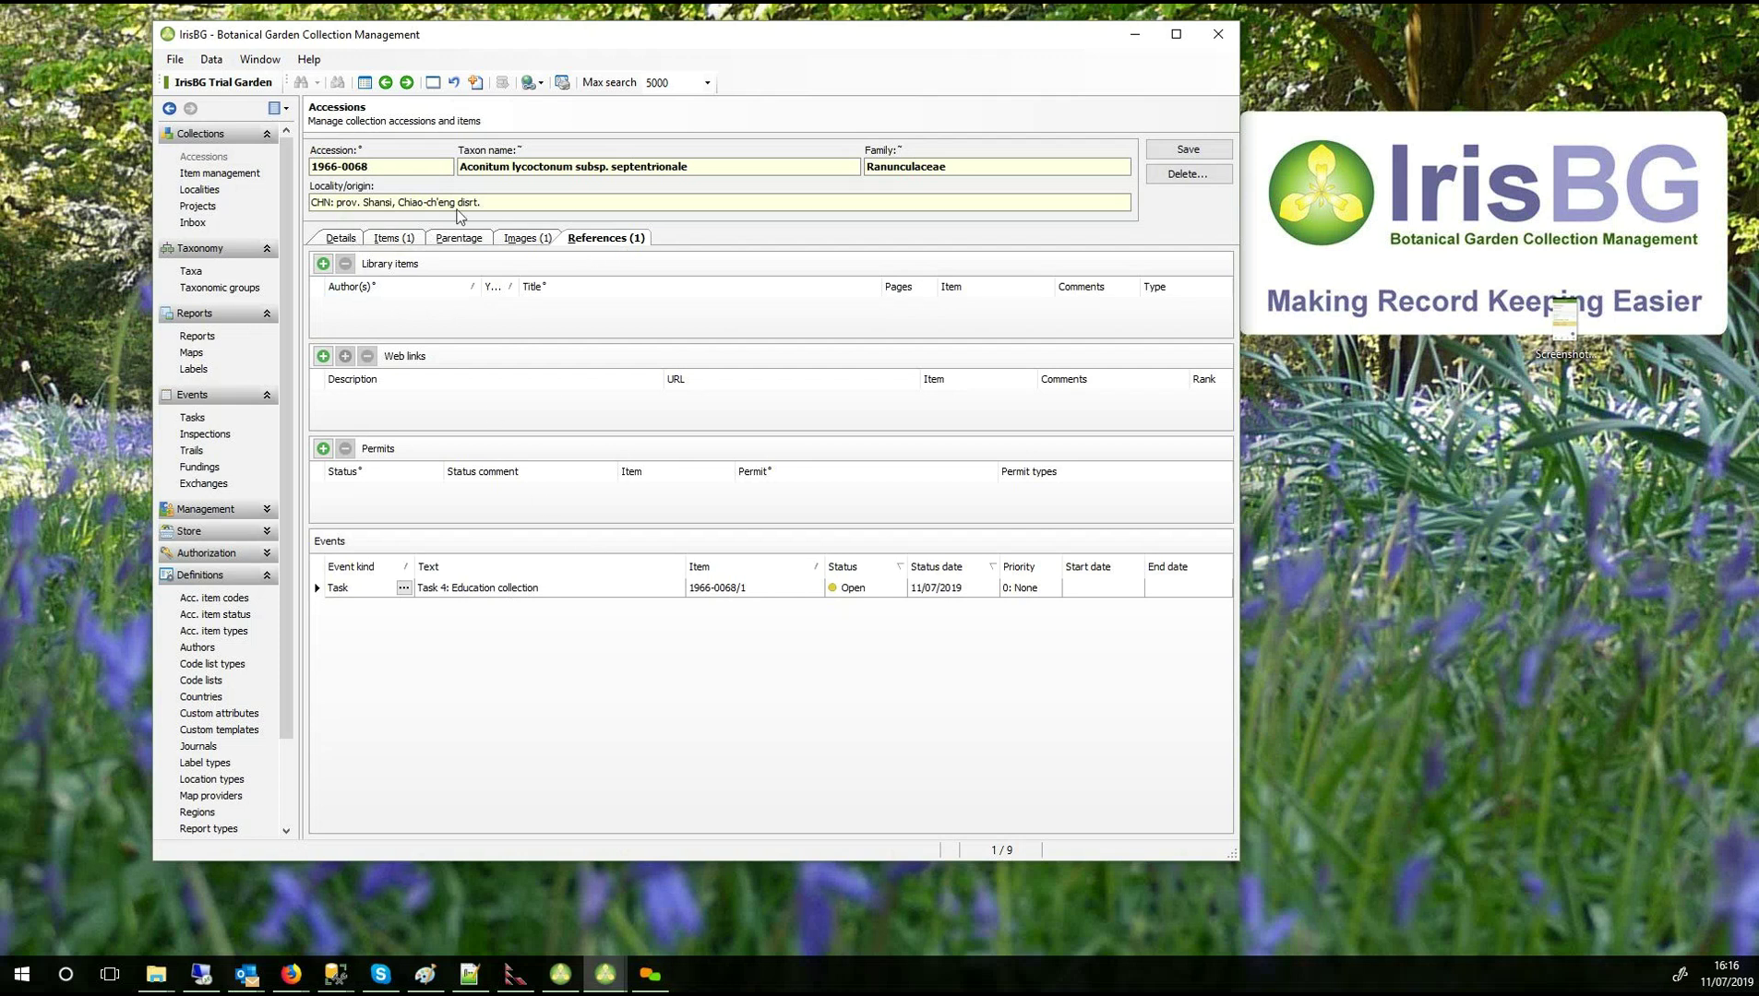
{"action": "left_click", "coordinate": [353, 238]}
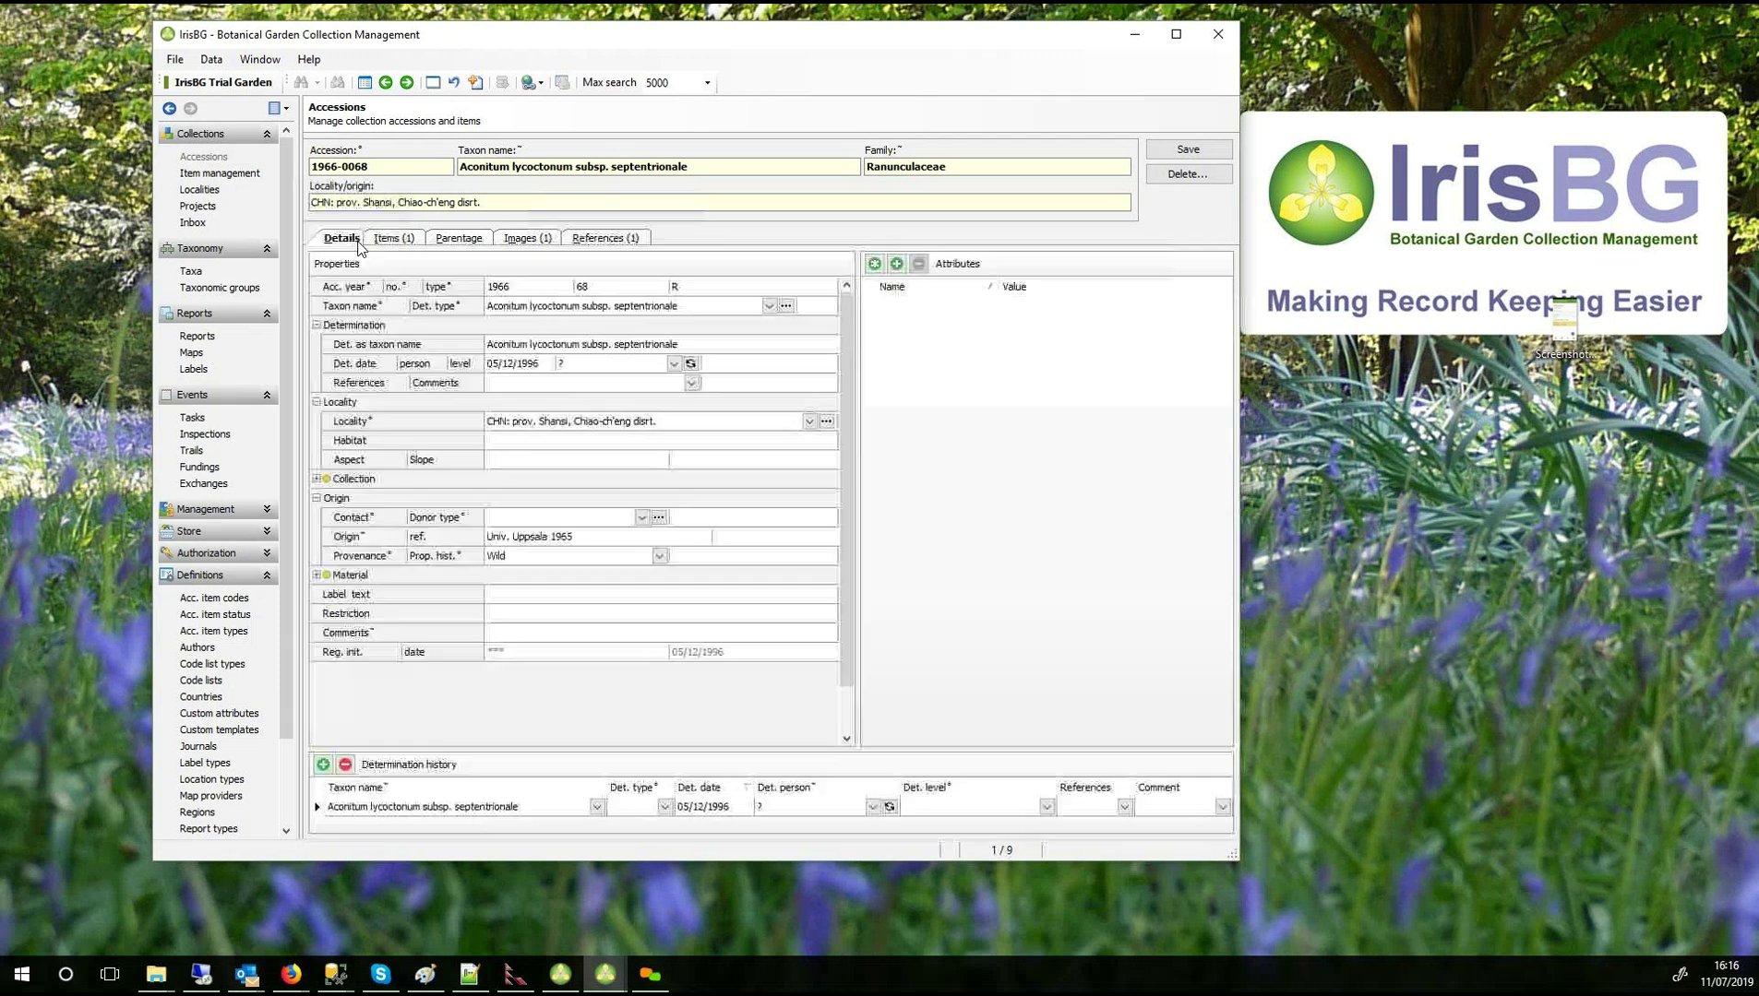
Start a blank accession and set its taxon name to Quercus coccifera.
{"action": "left_click", "coordinate": [433, 82]}
{"action": "left_click", "coordinate": [534, 307]}
{"action": "type", "text": "q"}
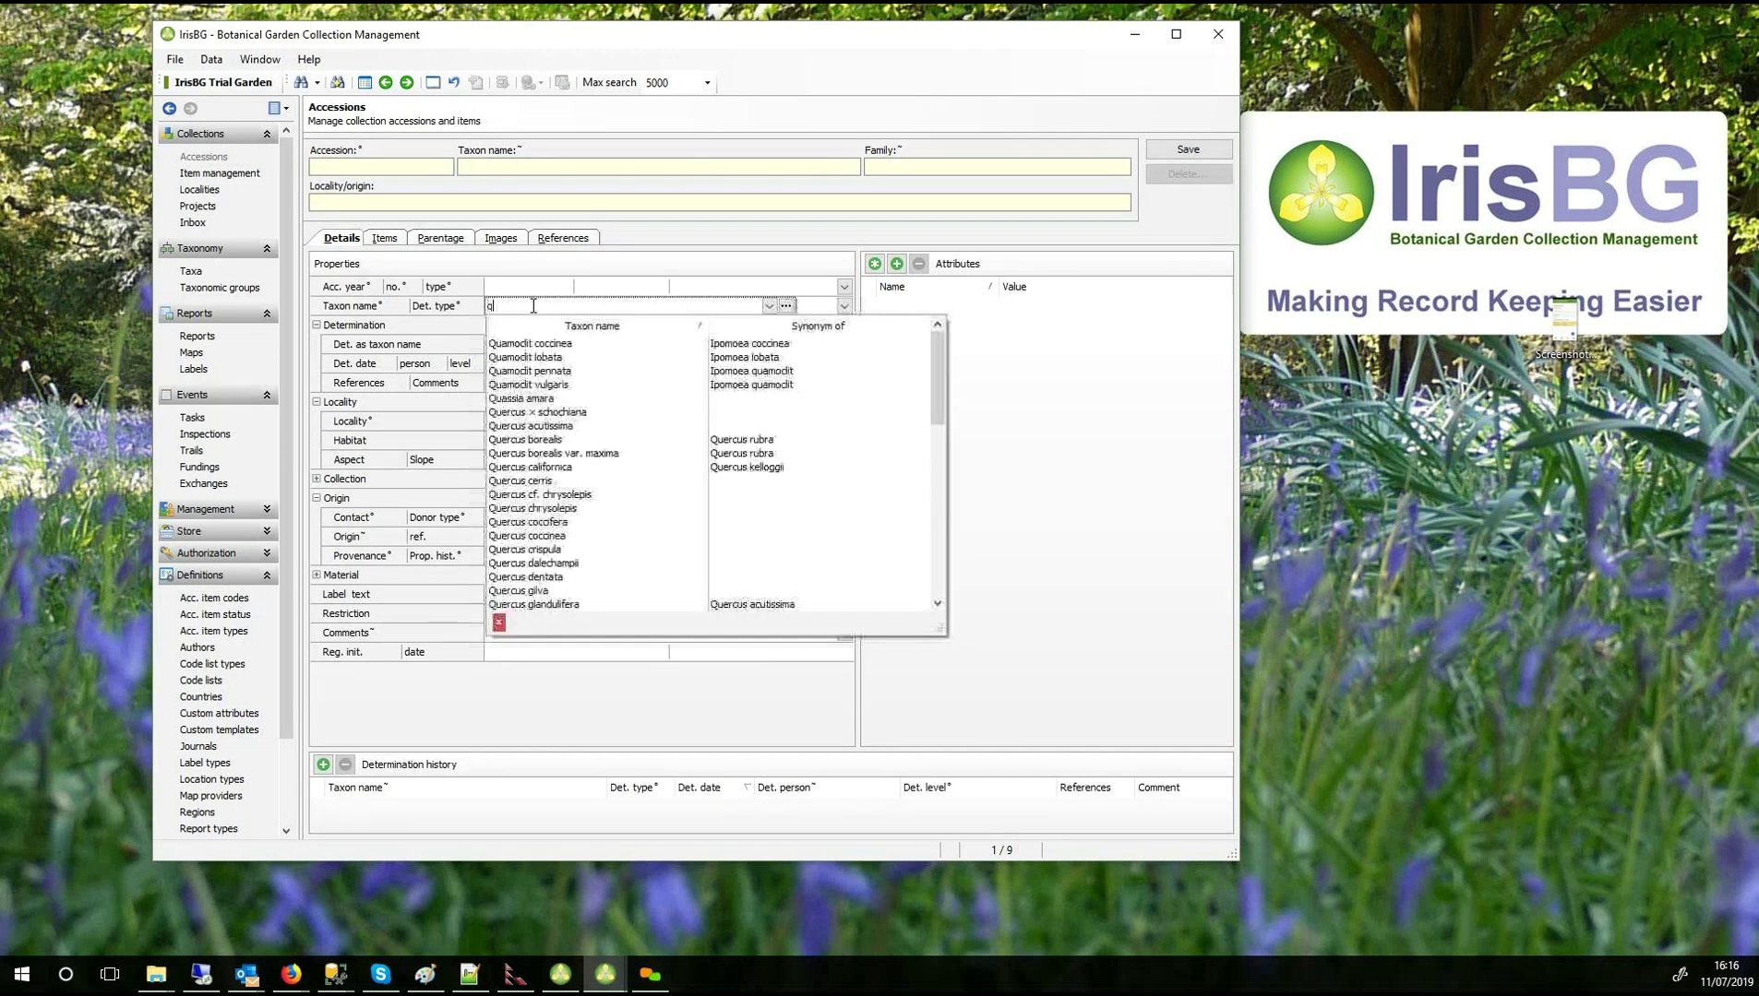
{"action": "type", "text": "uer"}
{"action": "key", "text": "BackSpace"}
{"action": "key", "text": "BackSpace"}
{"action": "key", "text": "BackSpace"}
{"action": "key", "text": "Return"}
{"action": "type", "text": "e"}
{"action": "key", "text": "BackSpace"}
{"action": "key", "text": "BackSpace"}
{"action": "type", "text": "quer"}
{"action": "key", "text": "BackSpace"}
{"action": "key", "text": "BackSpace"}
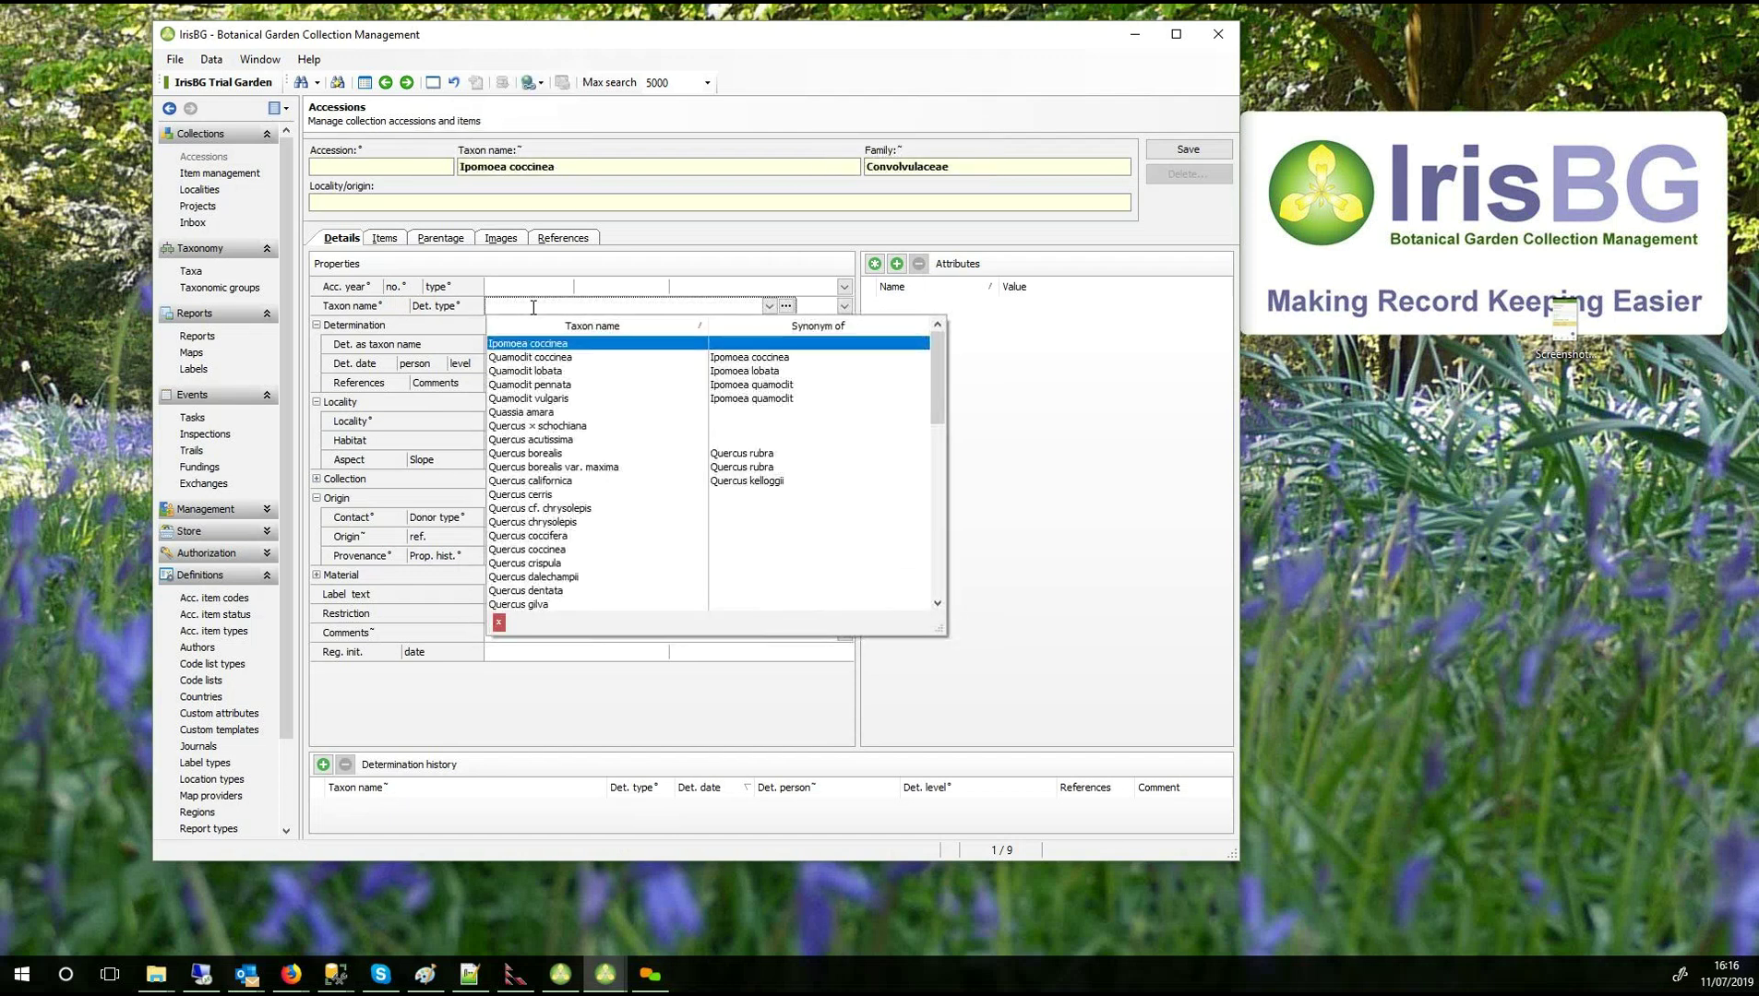
{"action": "left_click", "coordinate": [572, 536]}
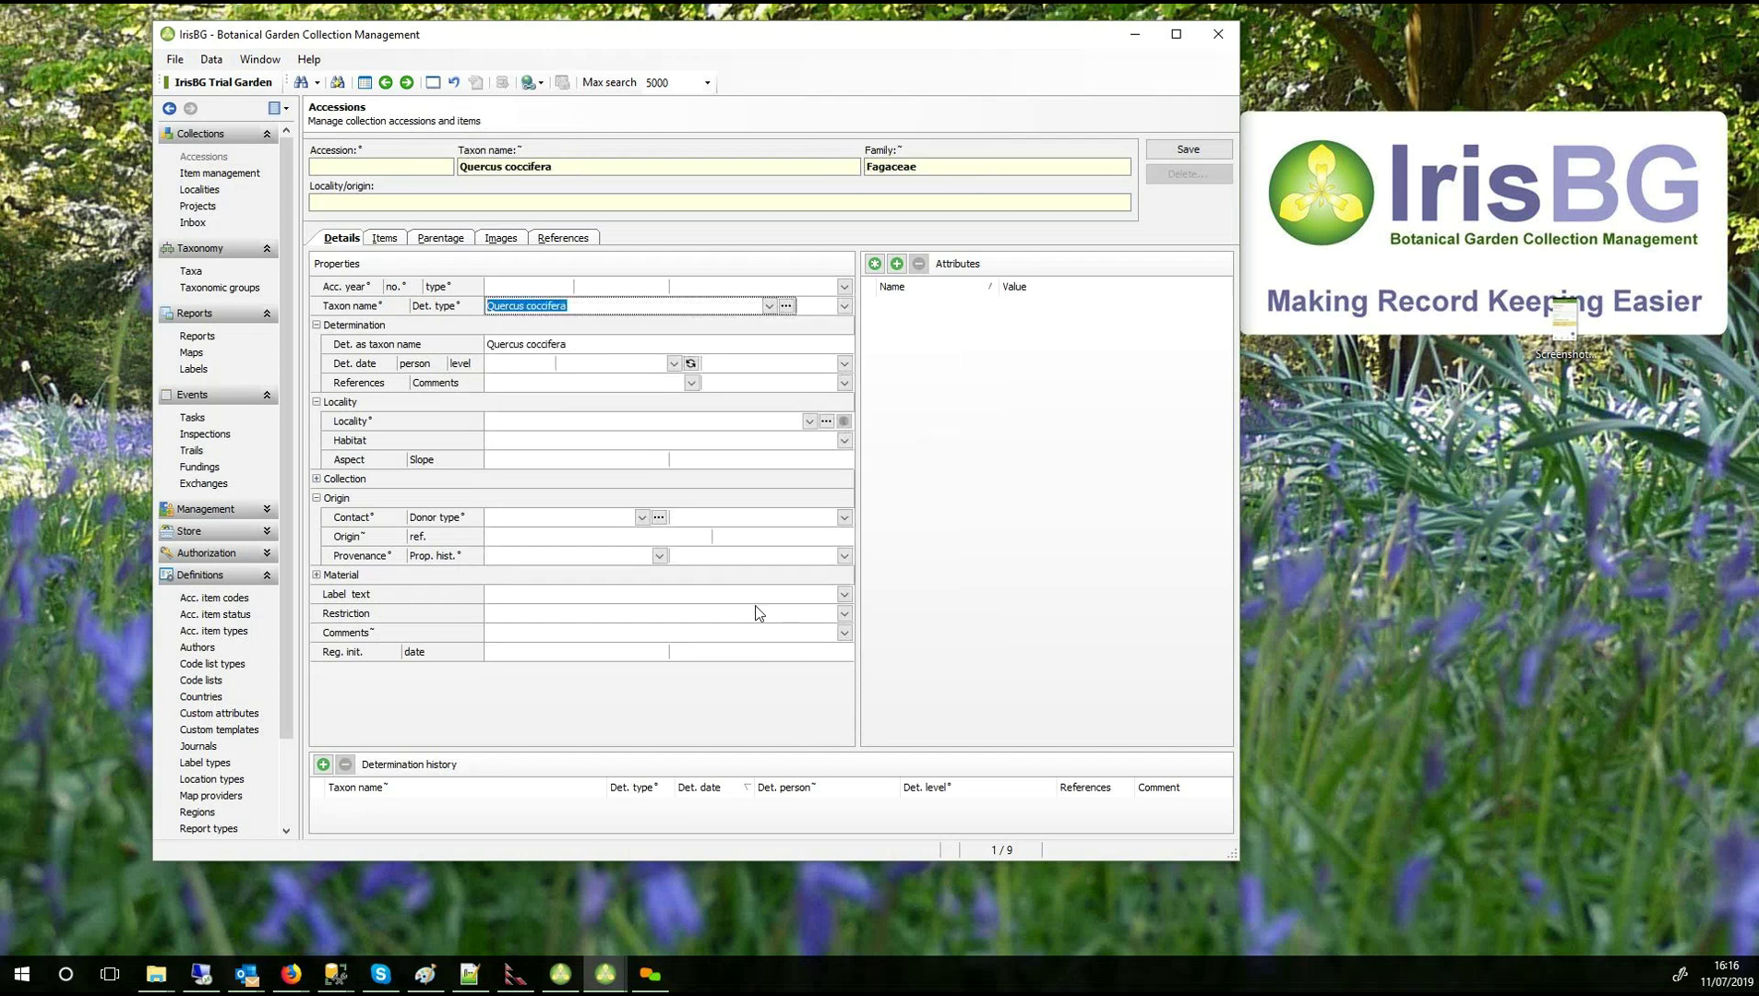
Set the accession's contact to ALBERTA - Devonian Botanic Garden and its provenance to Garden.
{"action": "left_click", "coordinate": [641, 517]}
{"action": "left_click", "coordinate": [600, 613]}
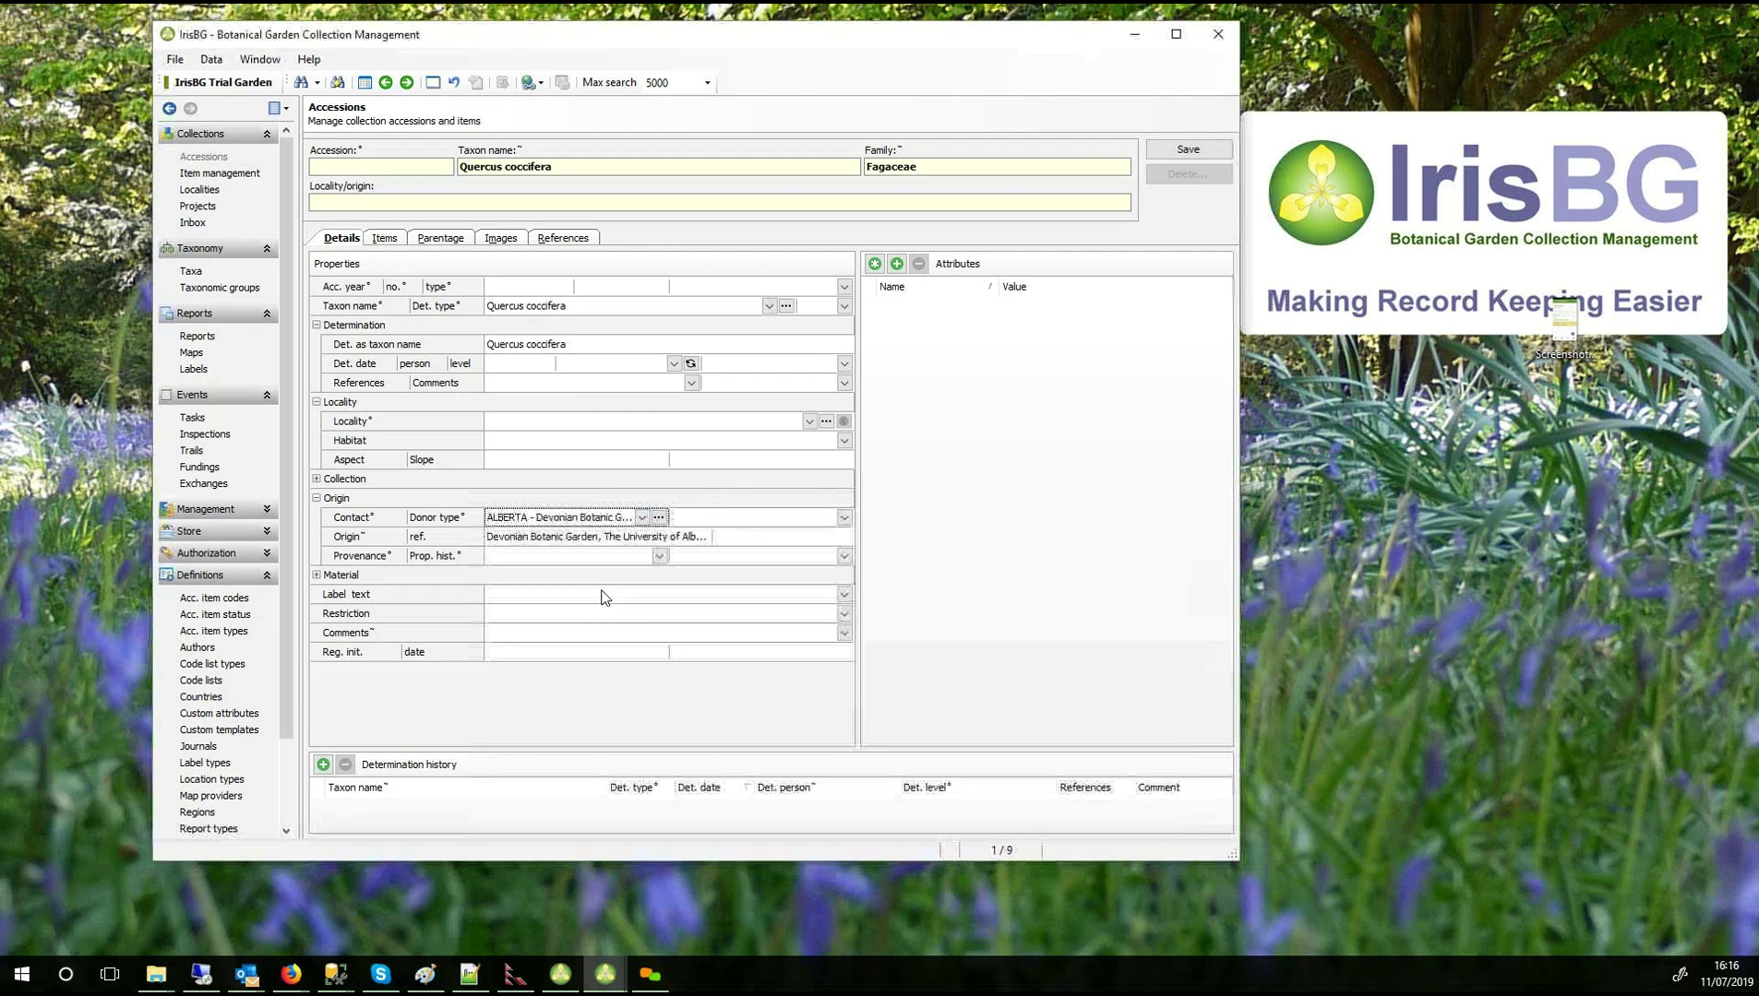
{"action": "left_click", "coordinate": [660, 556]}
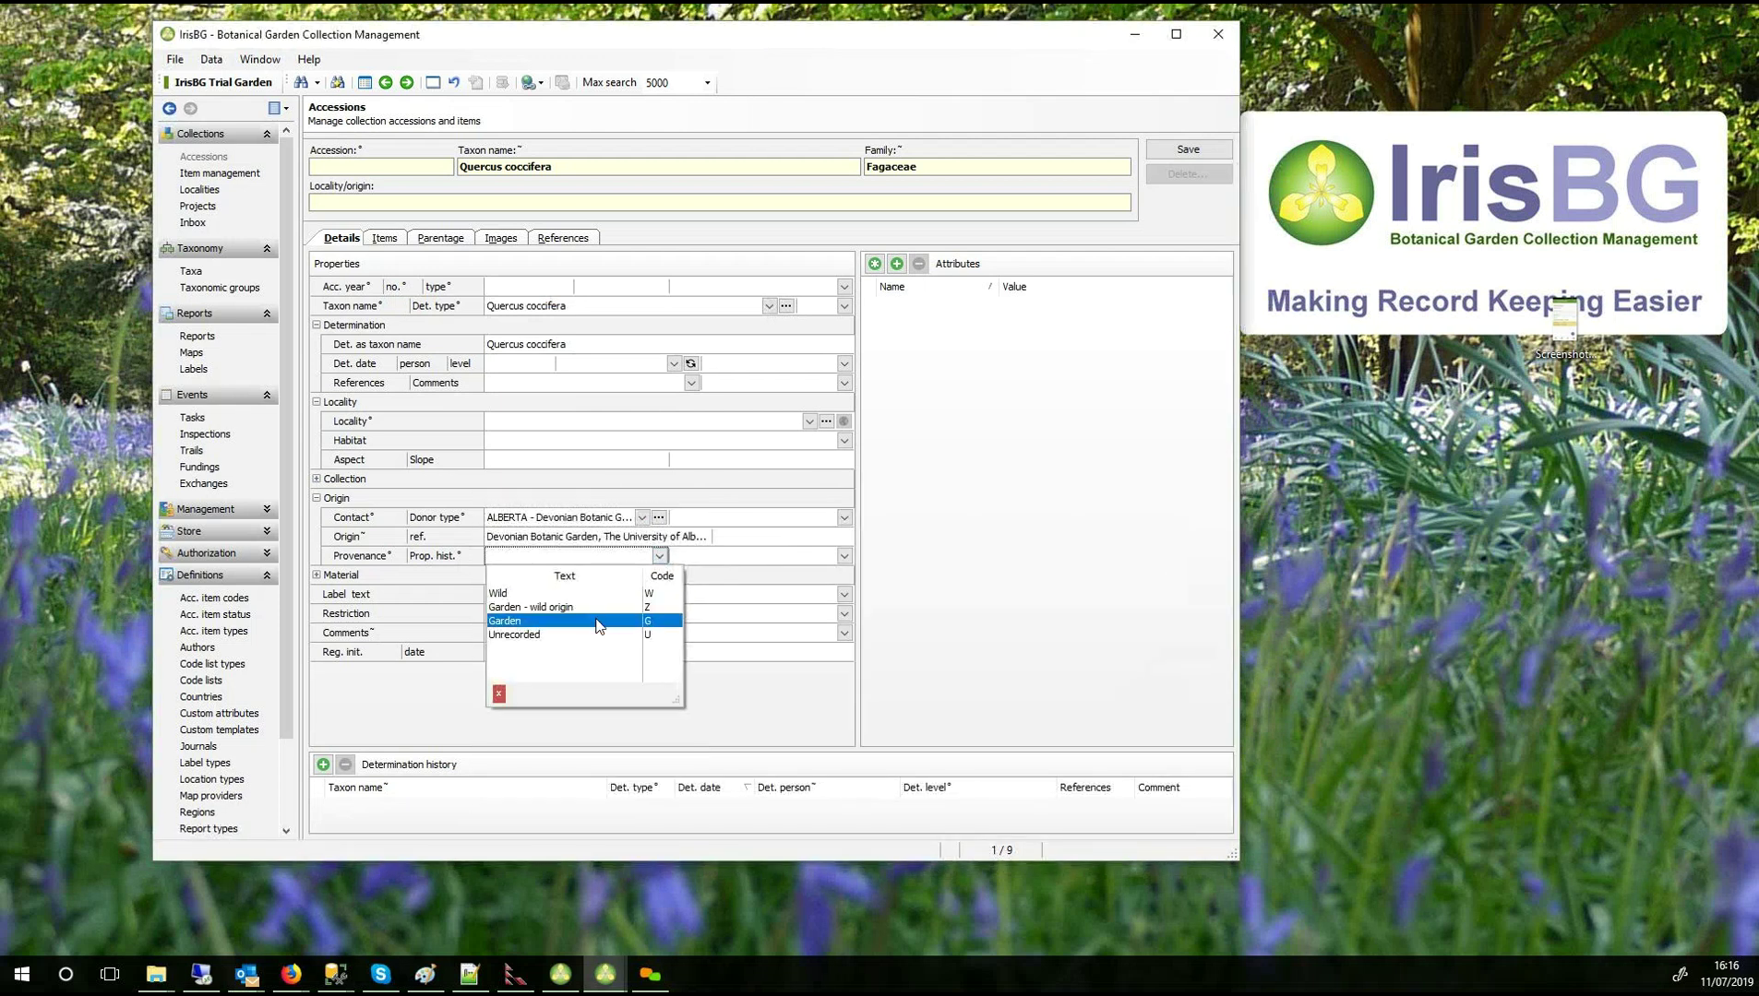
{"action": "left_click", "coordinate": [598, 621]}
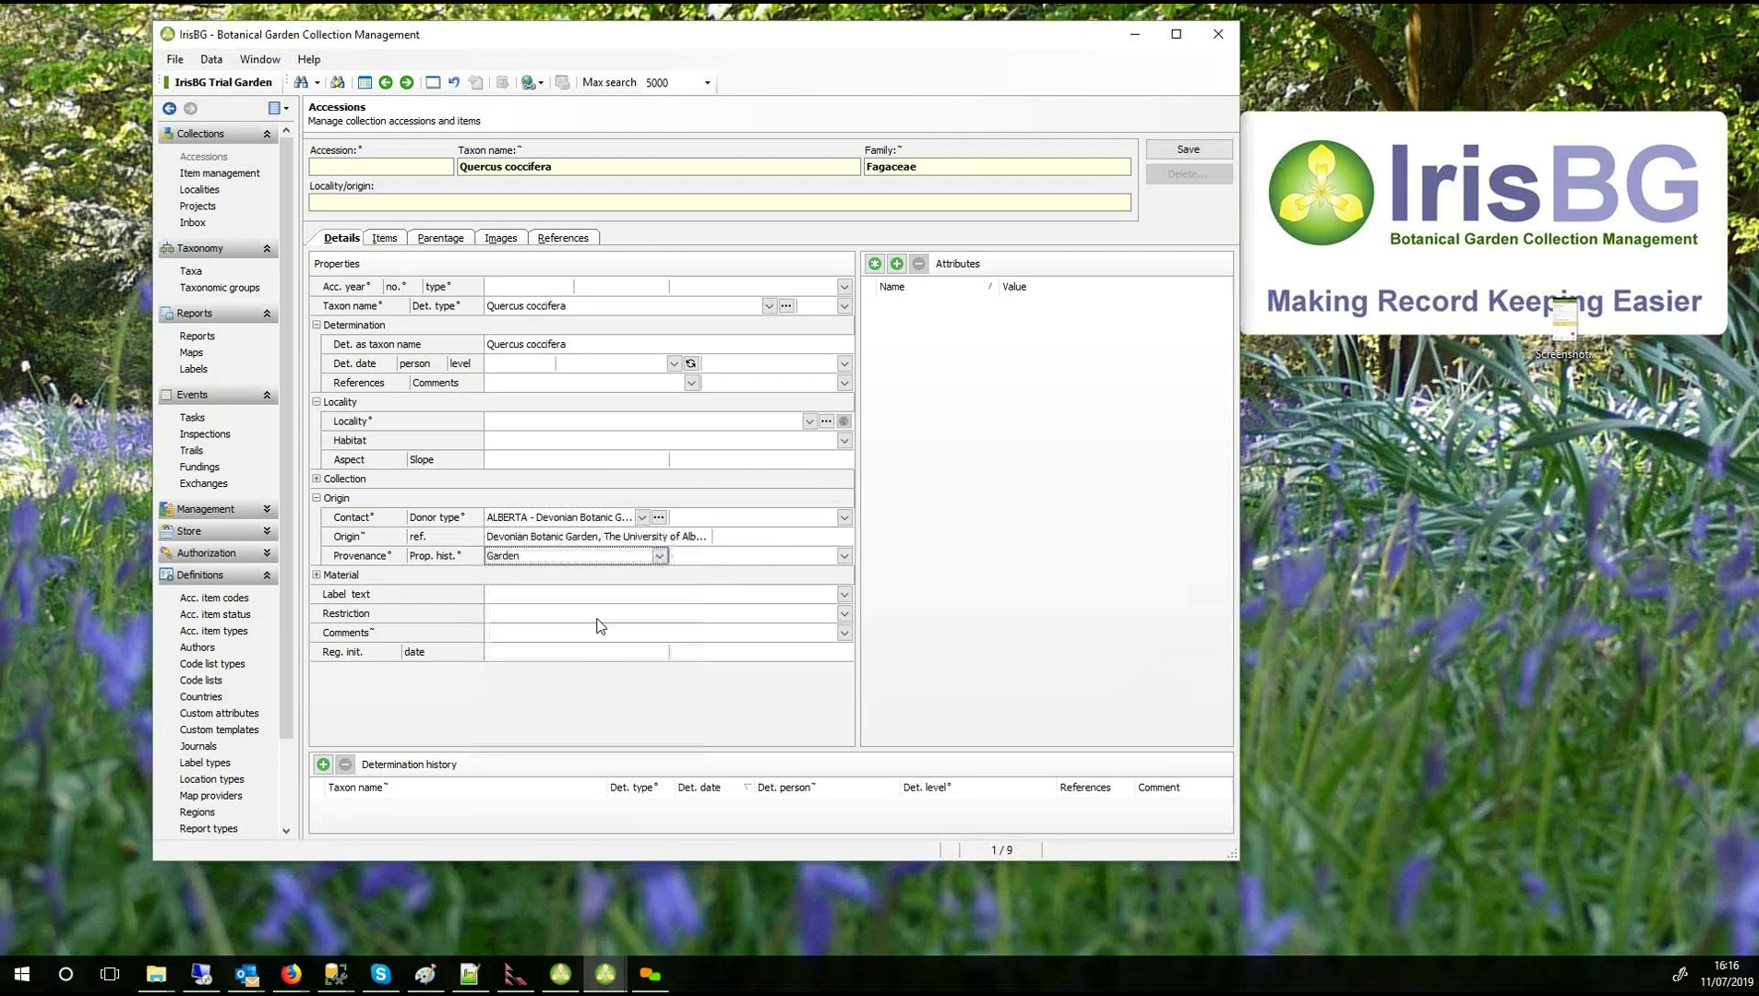
Give the accession a Planting item at location A-03 with status Planted, and save the record.
{"action": "left_click", "coordinate": [385, 240]}
{"action": "left_click", "coordinate": [438, 306]}
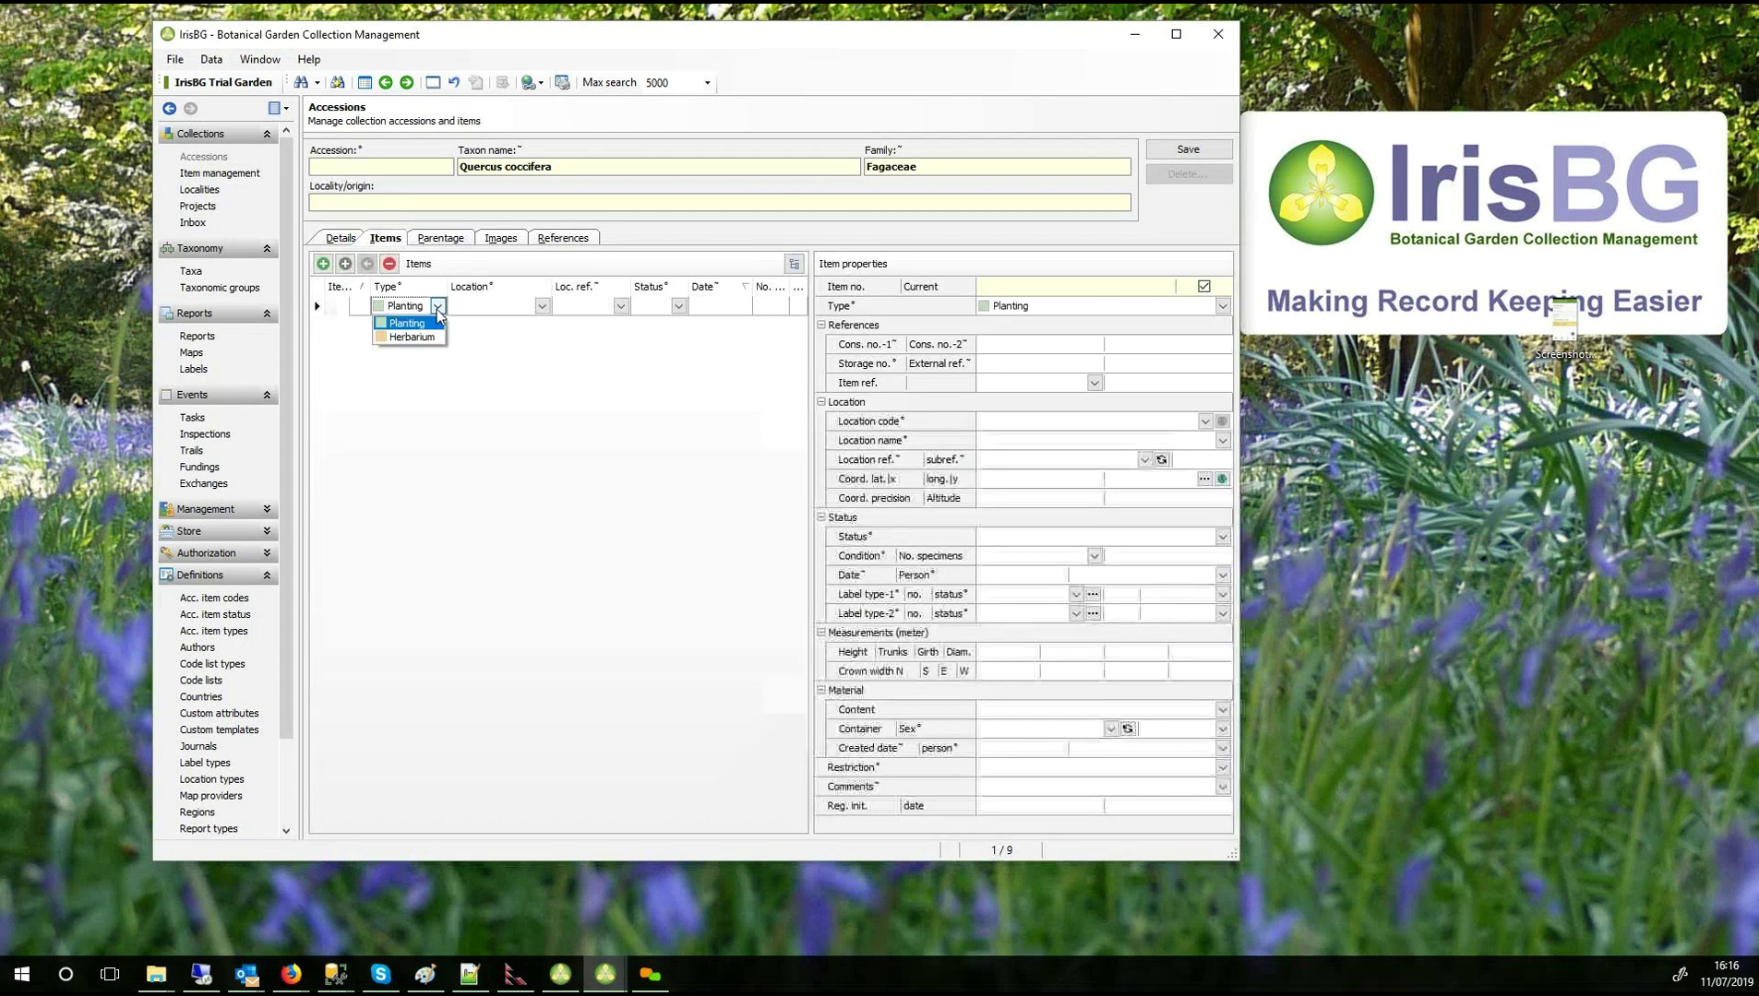
{"action": "left_click", "coordinate": [426, 323]}
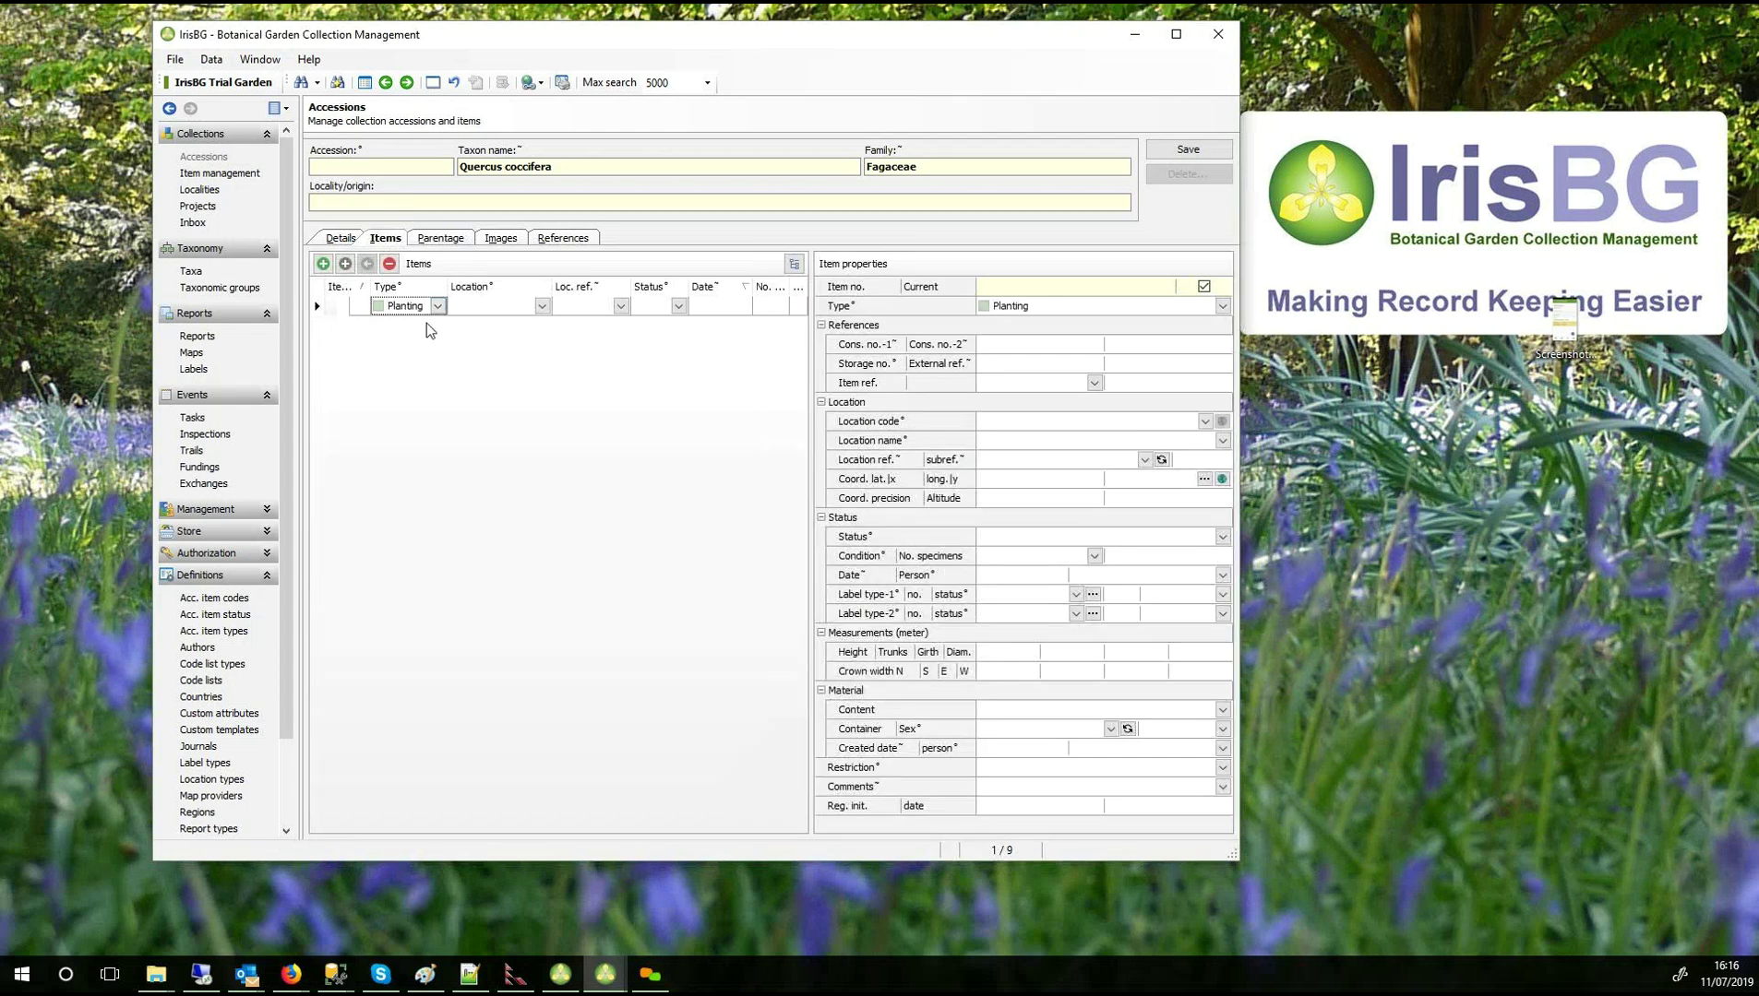
{"action": "left_click", "coordinate": [541, 306]}
{"action": "left_click", "coordinate": [817, 411]}
{"action": "left_click", "coordinate": [678, 306]}
{"action": "left_click", "coordinate": [706, 386]}
{"action": "left_click", "coordinate": [720, 306]}
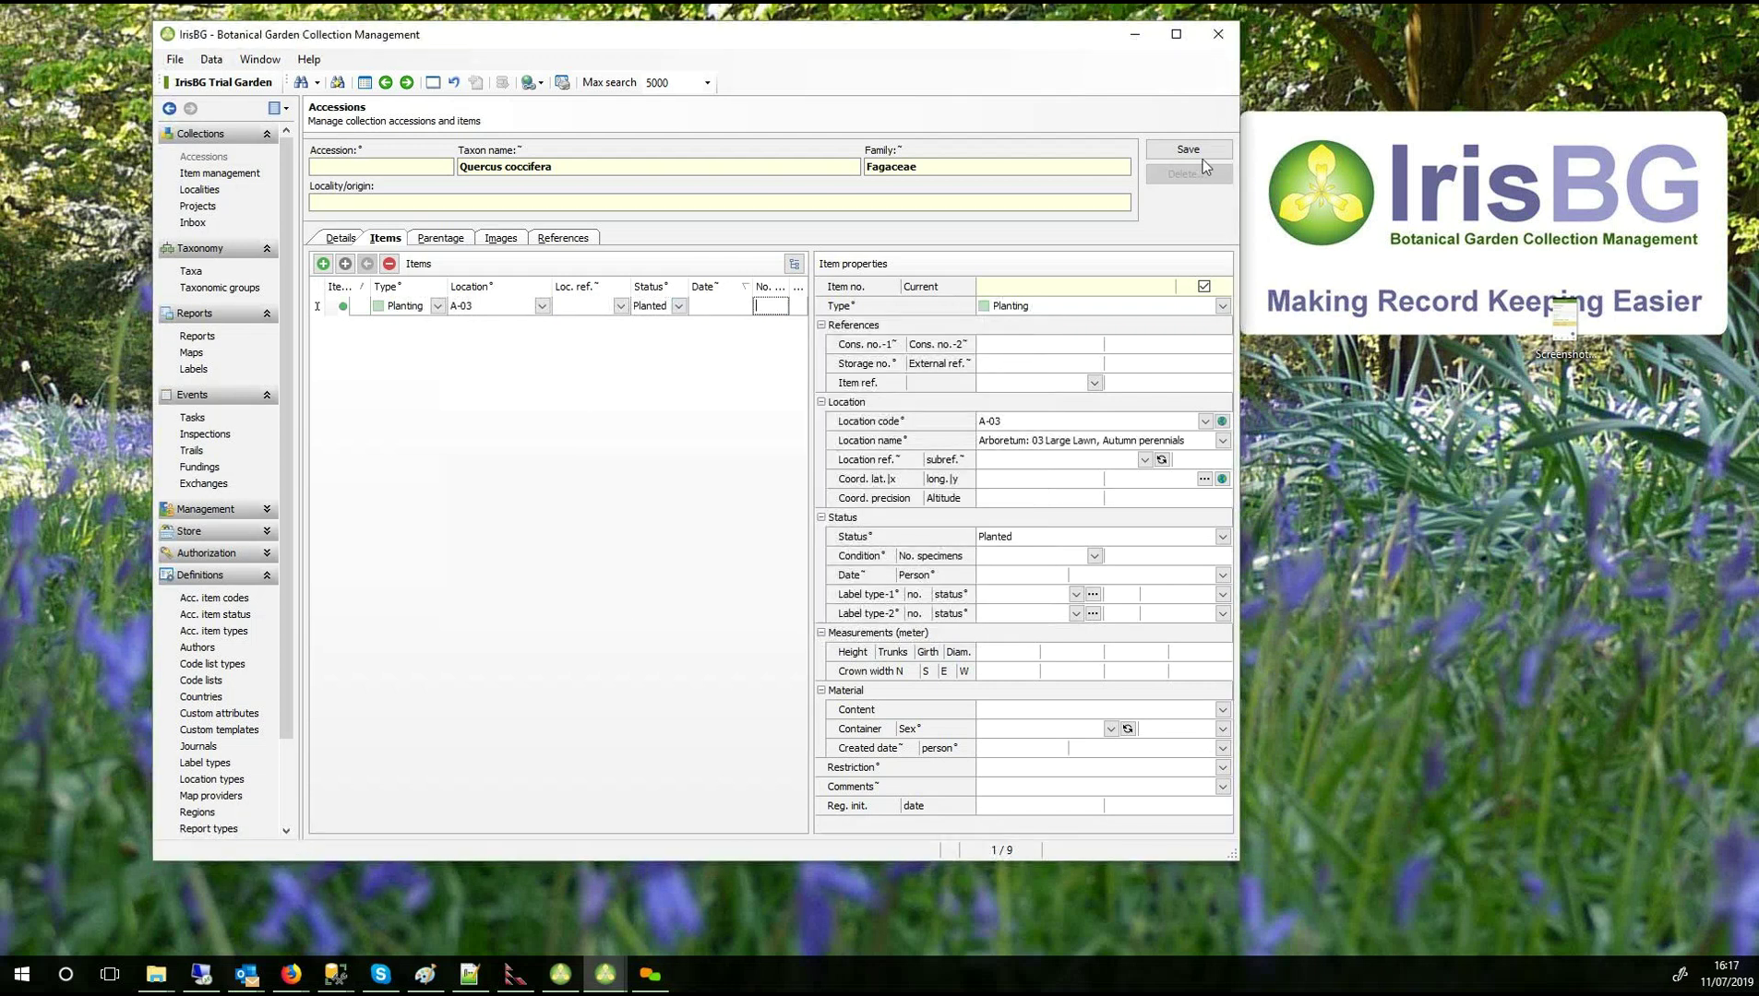
{"action": "left_click", "coordinate": [1191, 149]}
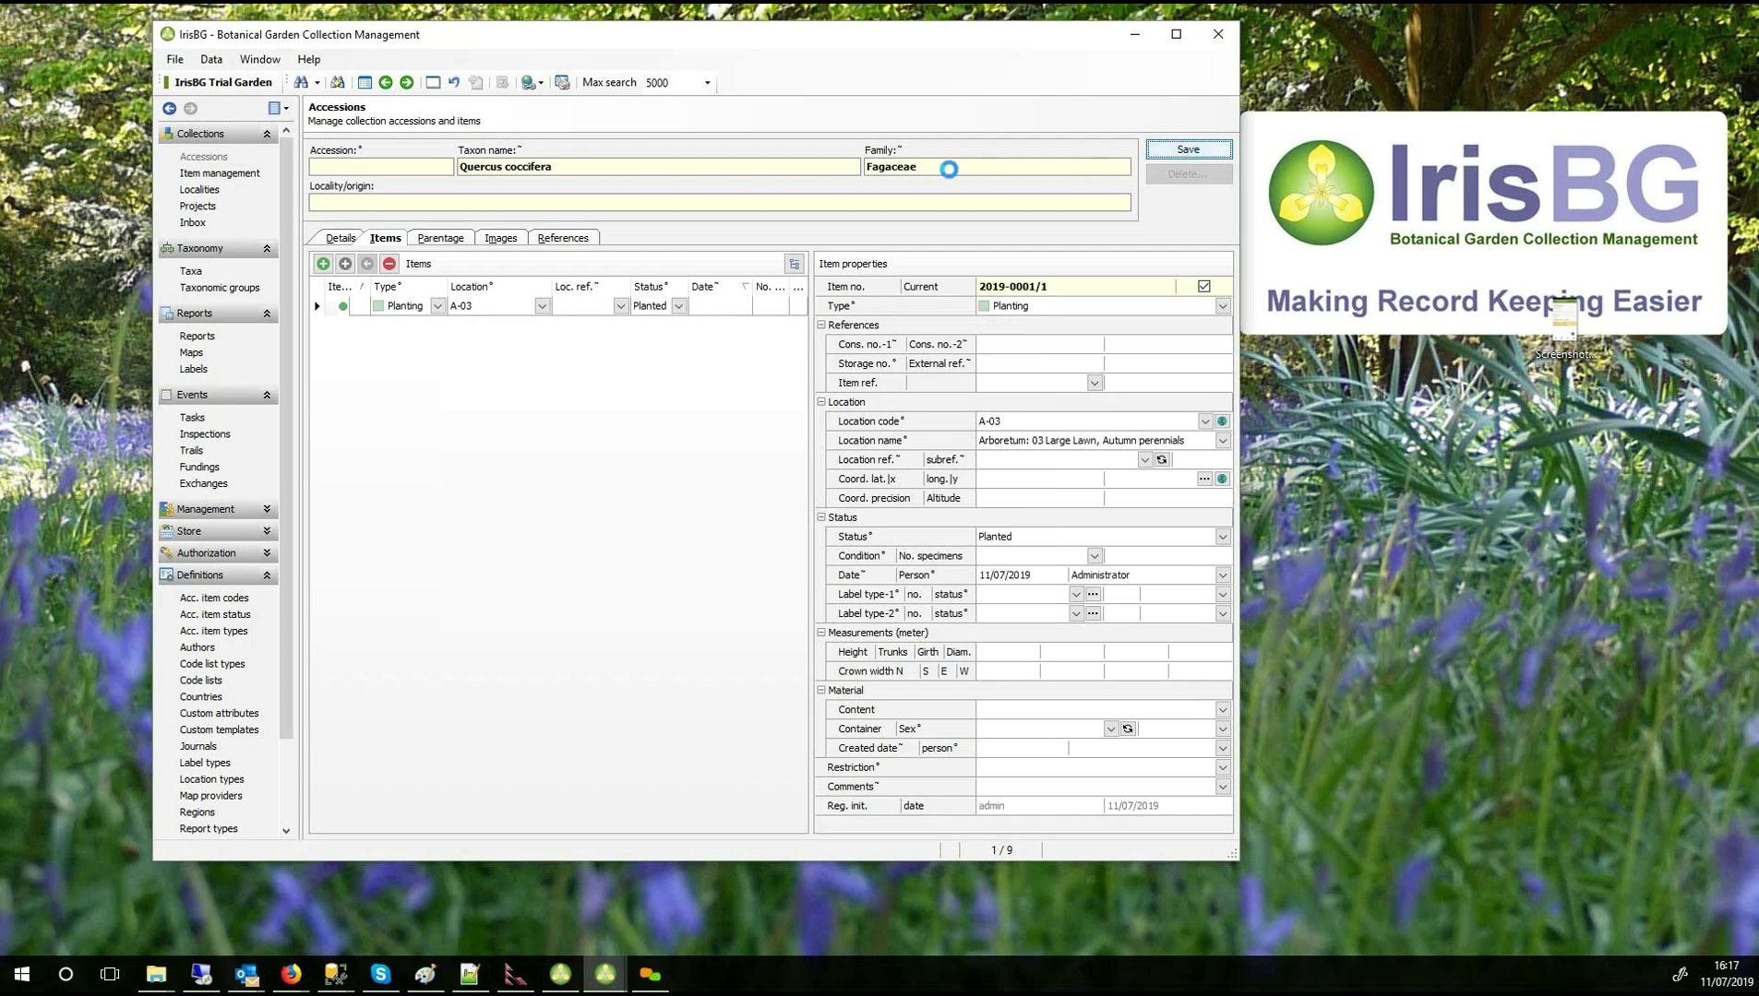
Copy the new item's number, 2019-0001/1, and add it as an entry in the Education collection task.
{"action": "left_click", "coordinate": [1061, 286]}
{"action": "right_click", "coordinate": [1029, 291]}
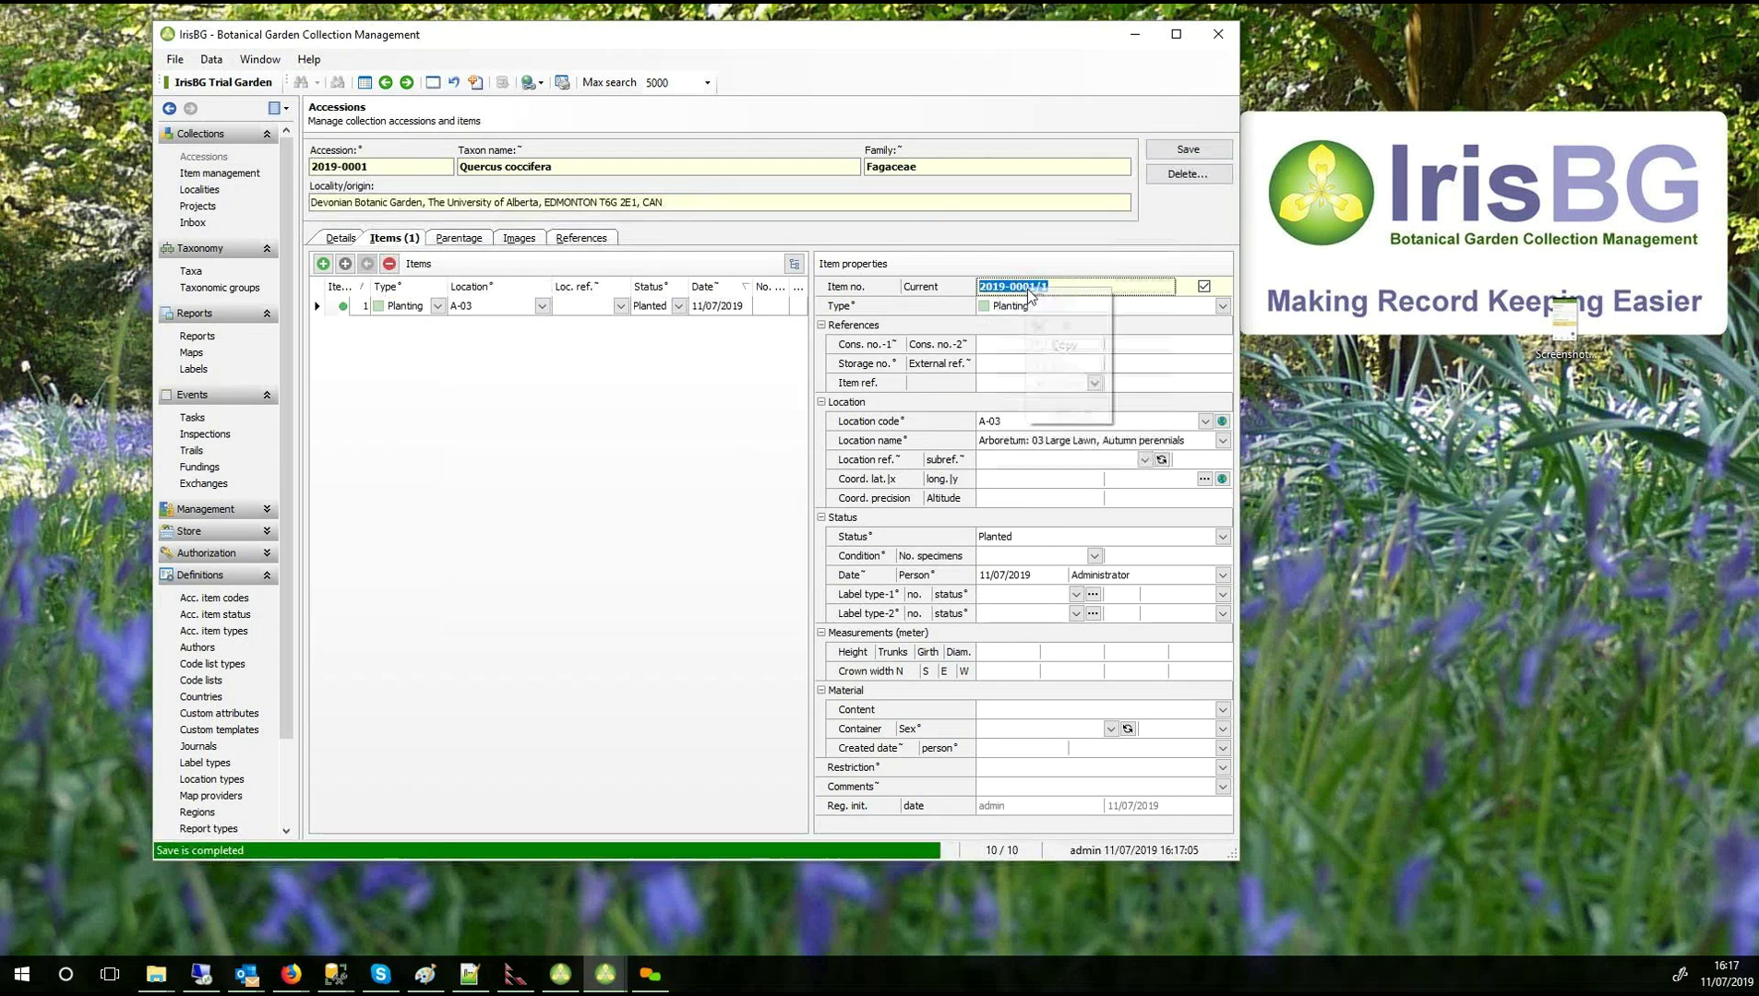
{"action": "left_click", "coordinate": [1061, 347]}
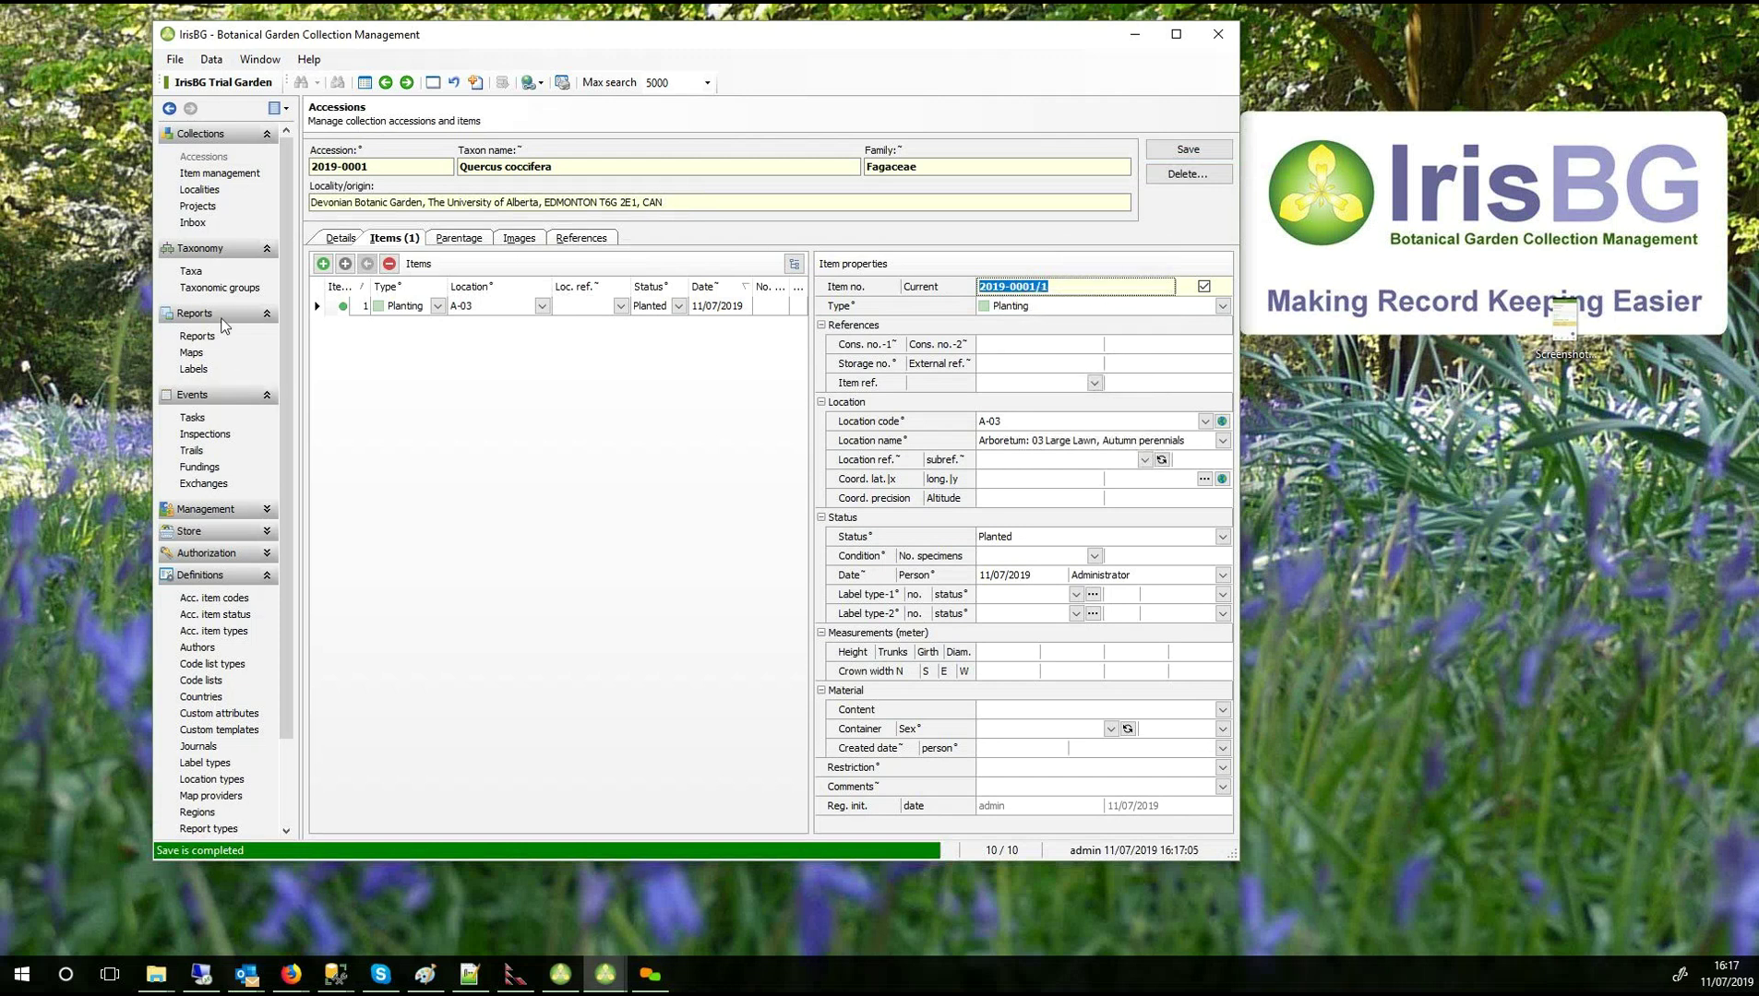
{"action": "left_click", "coordinate": [193, 418]}
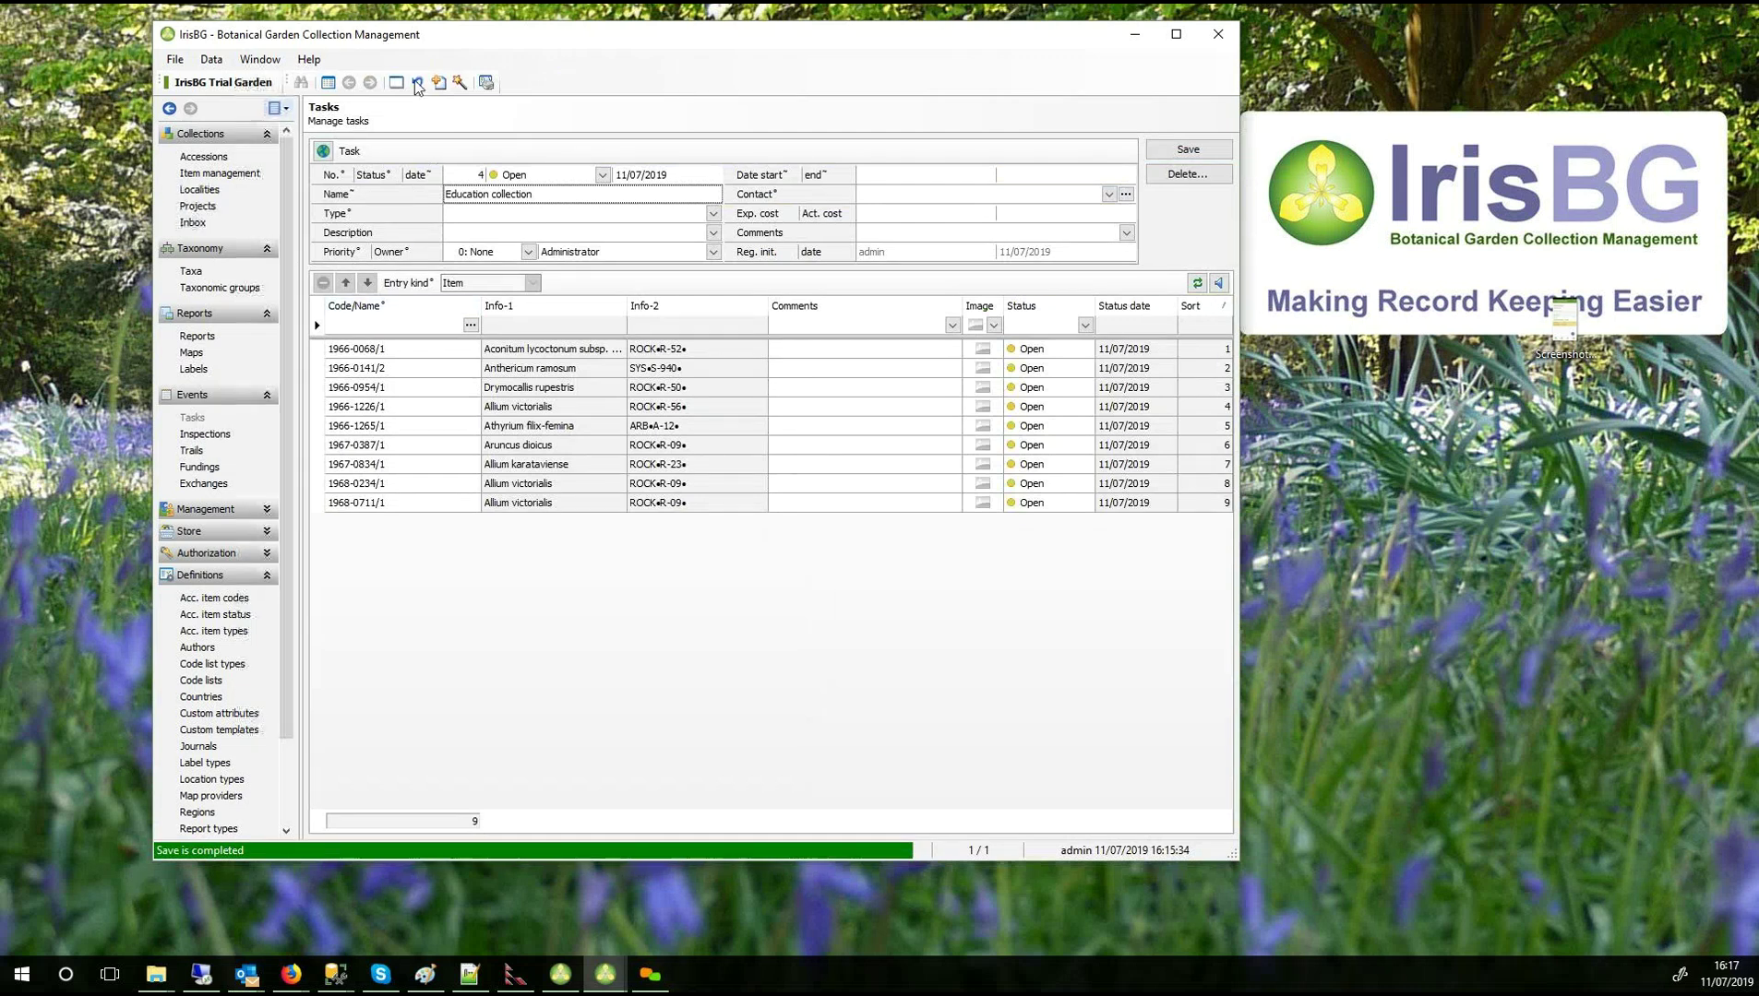
{"action": "left_click", "coordinate": [407, 323]}
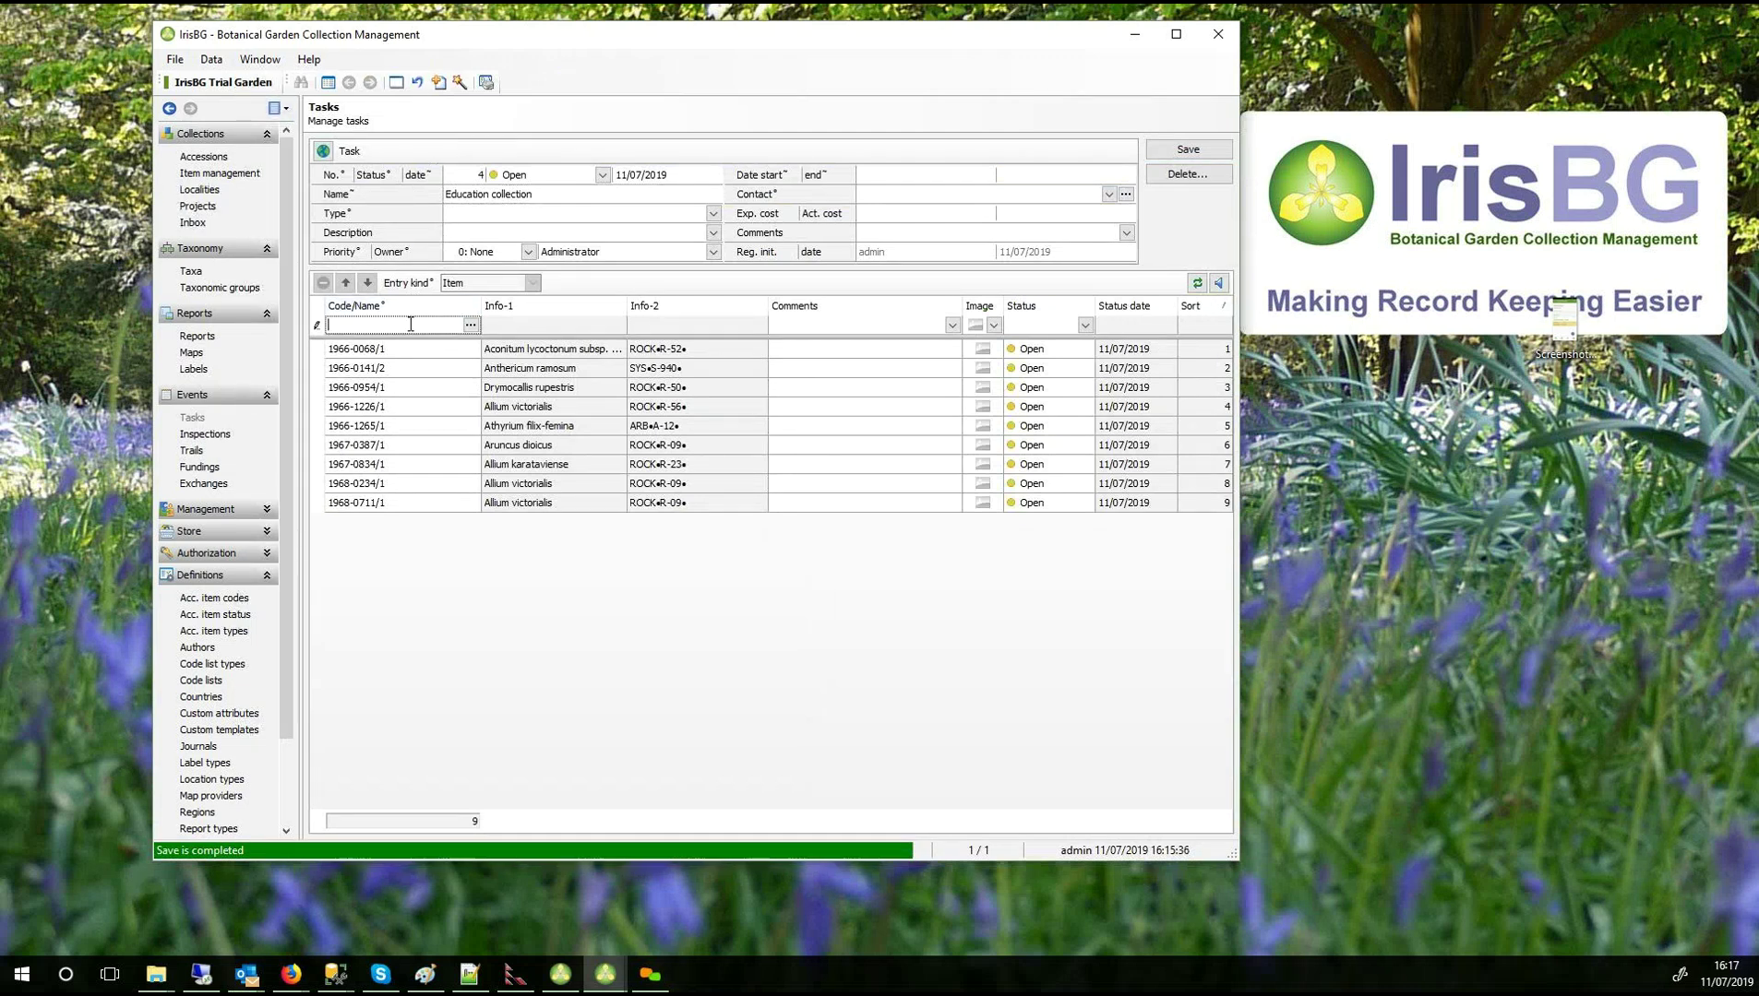
{"action": "key", "text": "ctrl+v"}
{"action": "key", "text": "Return"}
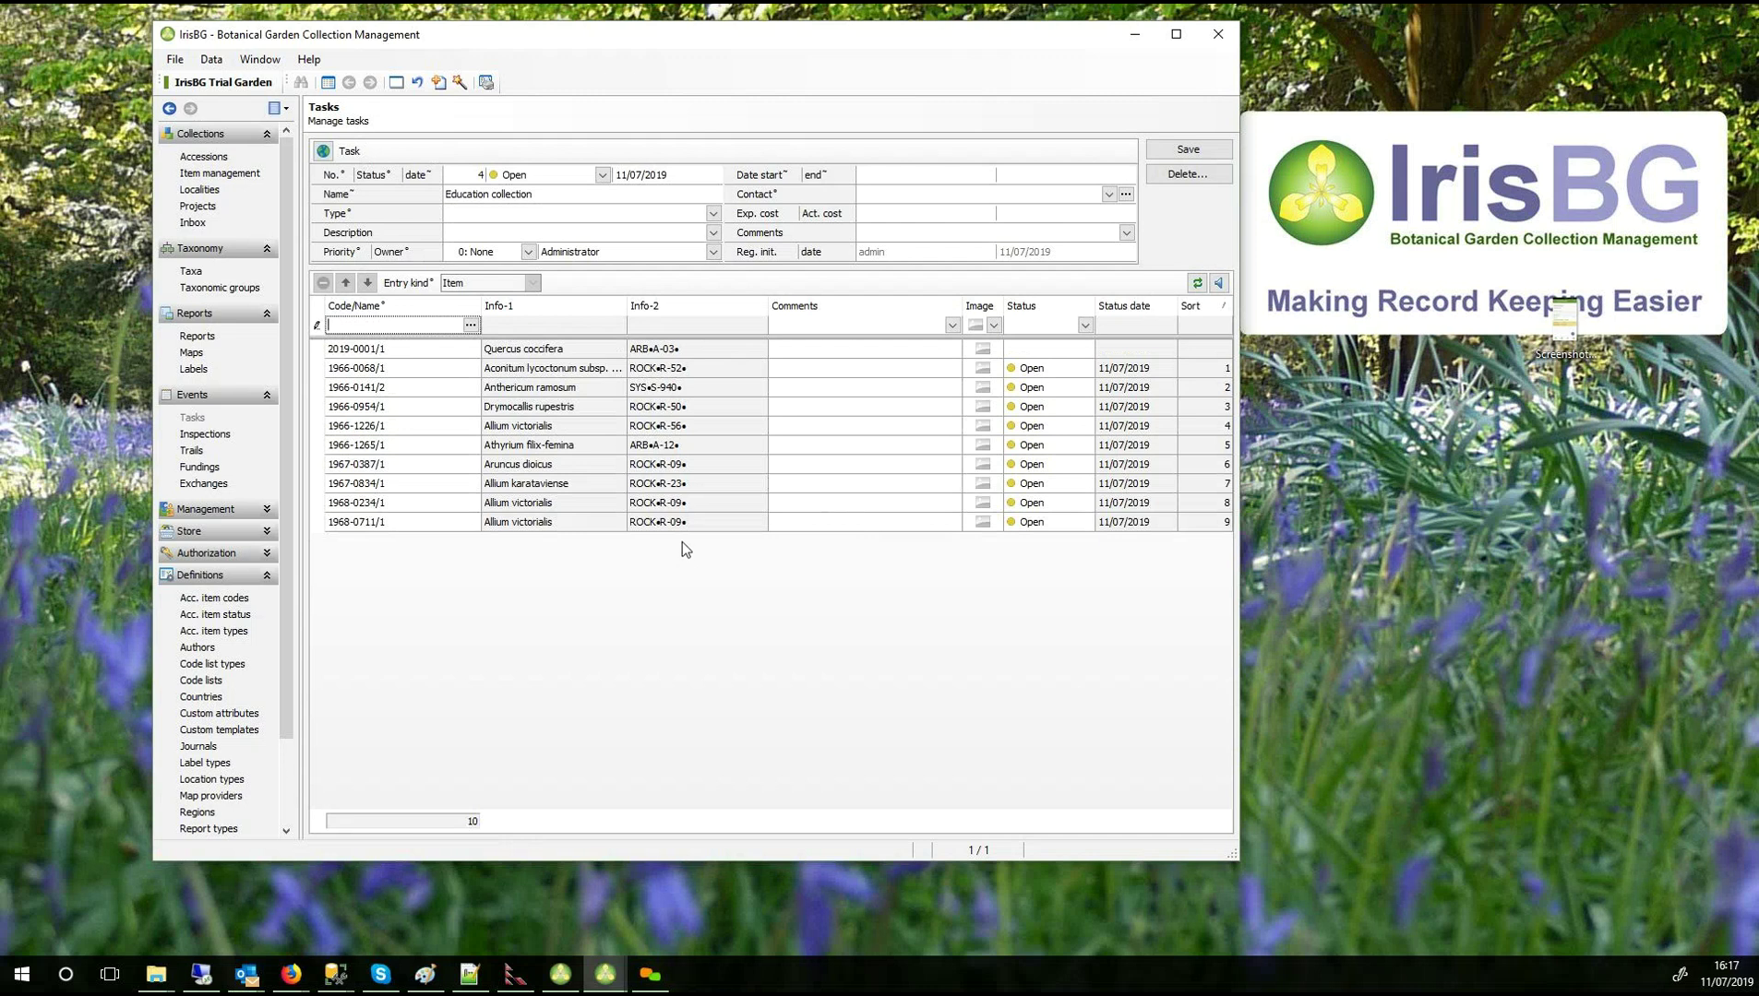
Enter the comment Tlksjdlfjsa for the Quercus coccifera entry and save the task.
{"action": "left_click", "coordinate": [892, 359]}
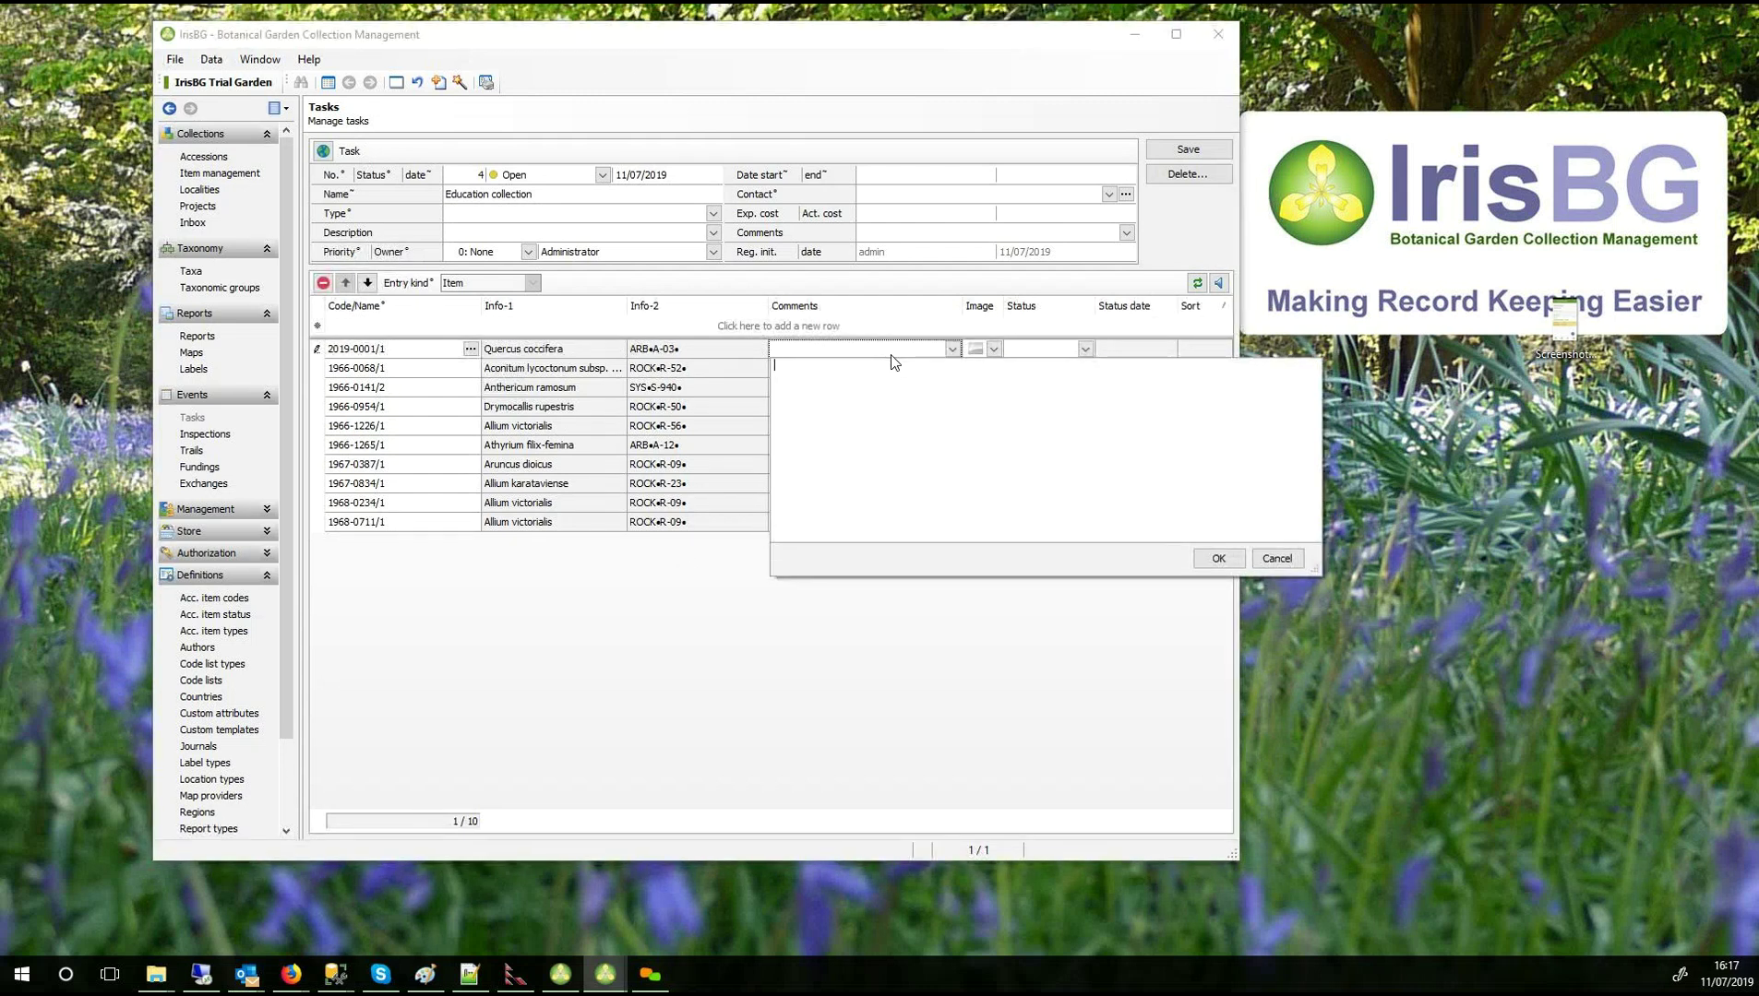
{"action": "type", "text": "Tlksjdlfjsa"}
{"action": "left_click", "coordinate": [1218, 559]}
{"action": "left_click", "coordinate": [1209, 153]}
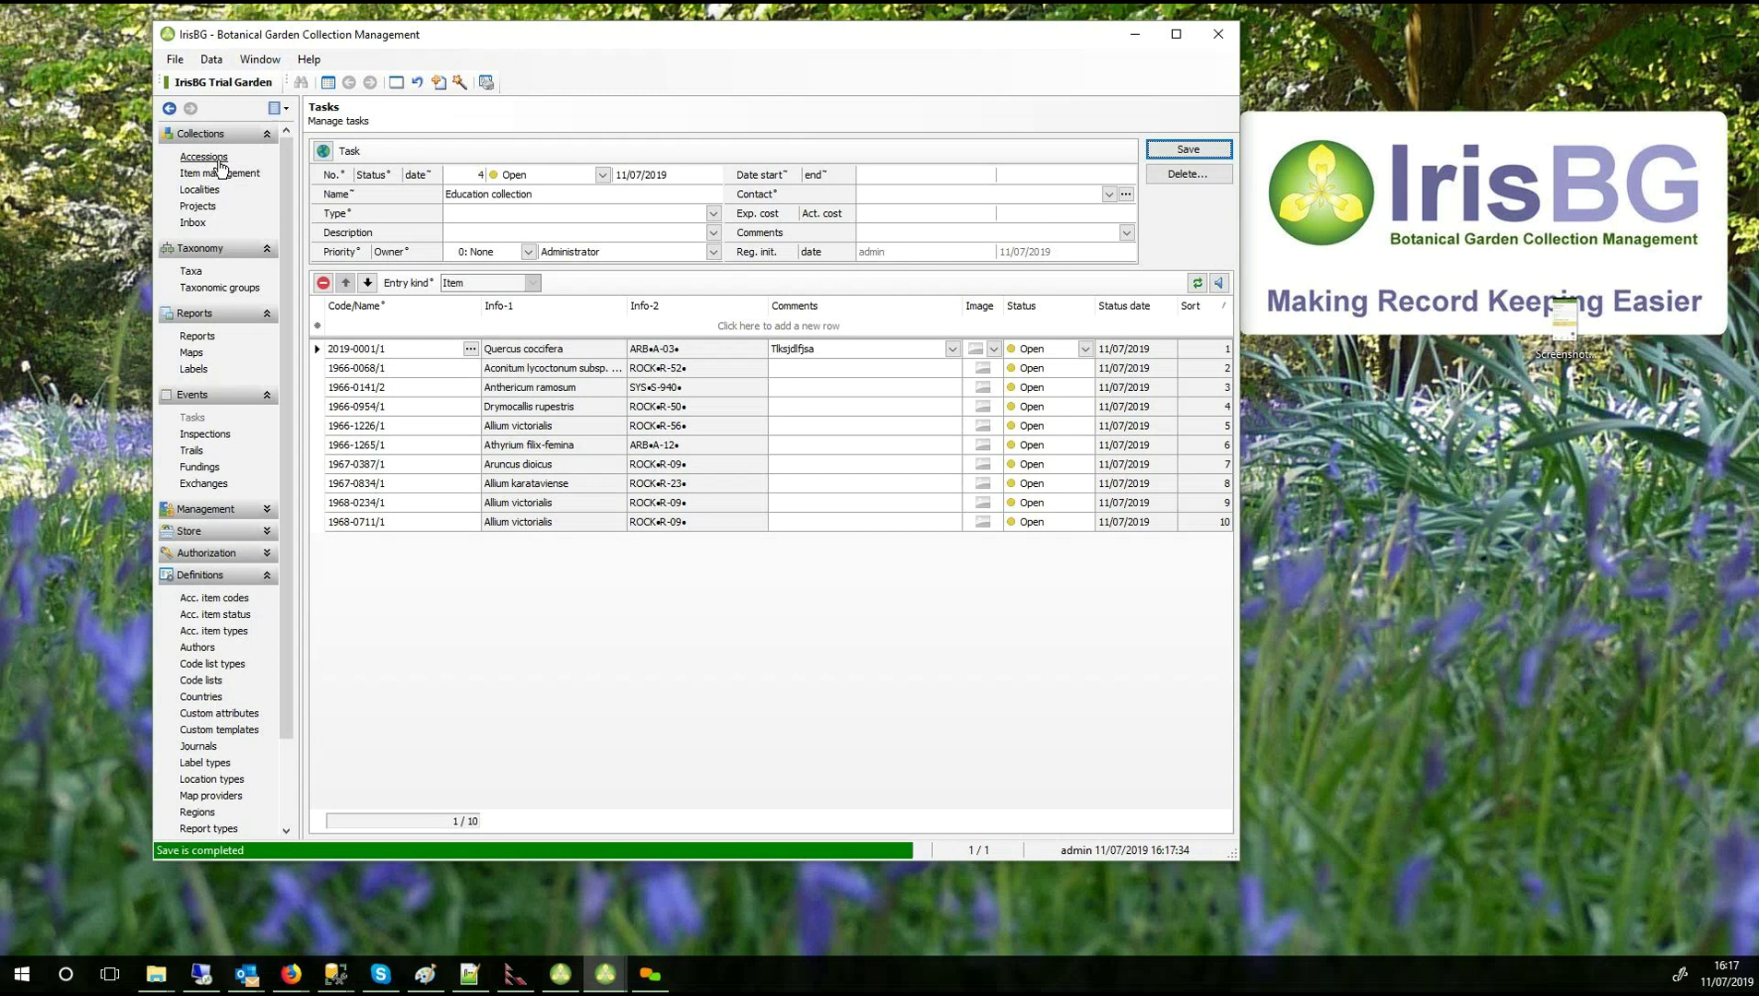
{"action": "left_click", "coordinate": [169, 110]}
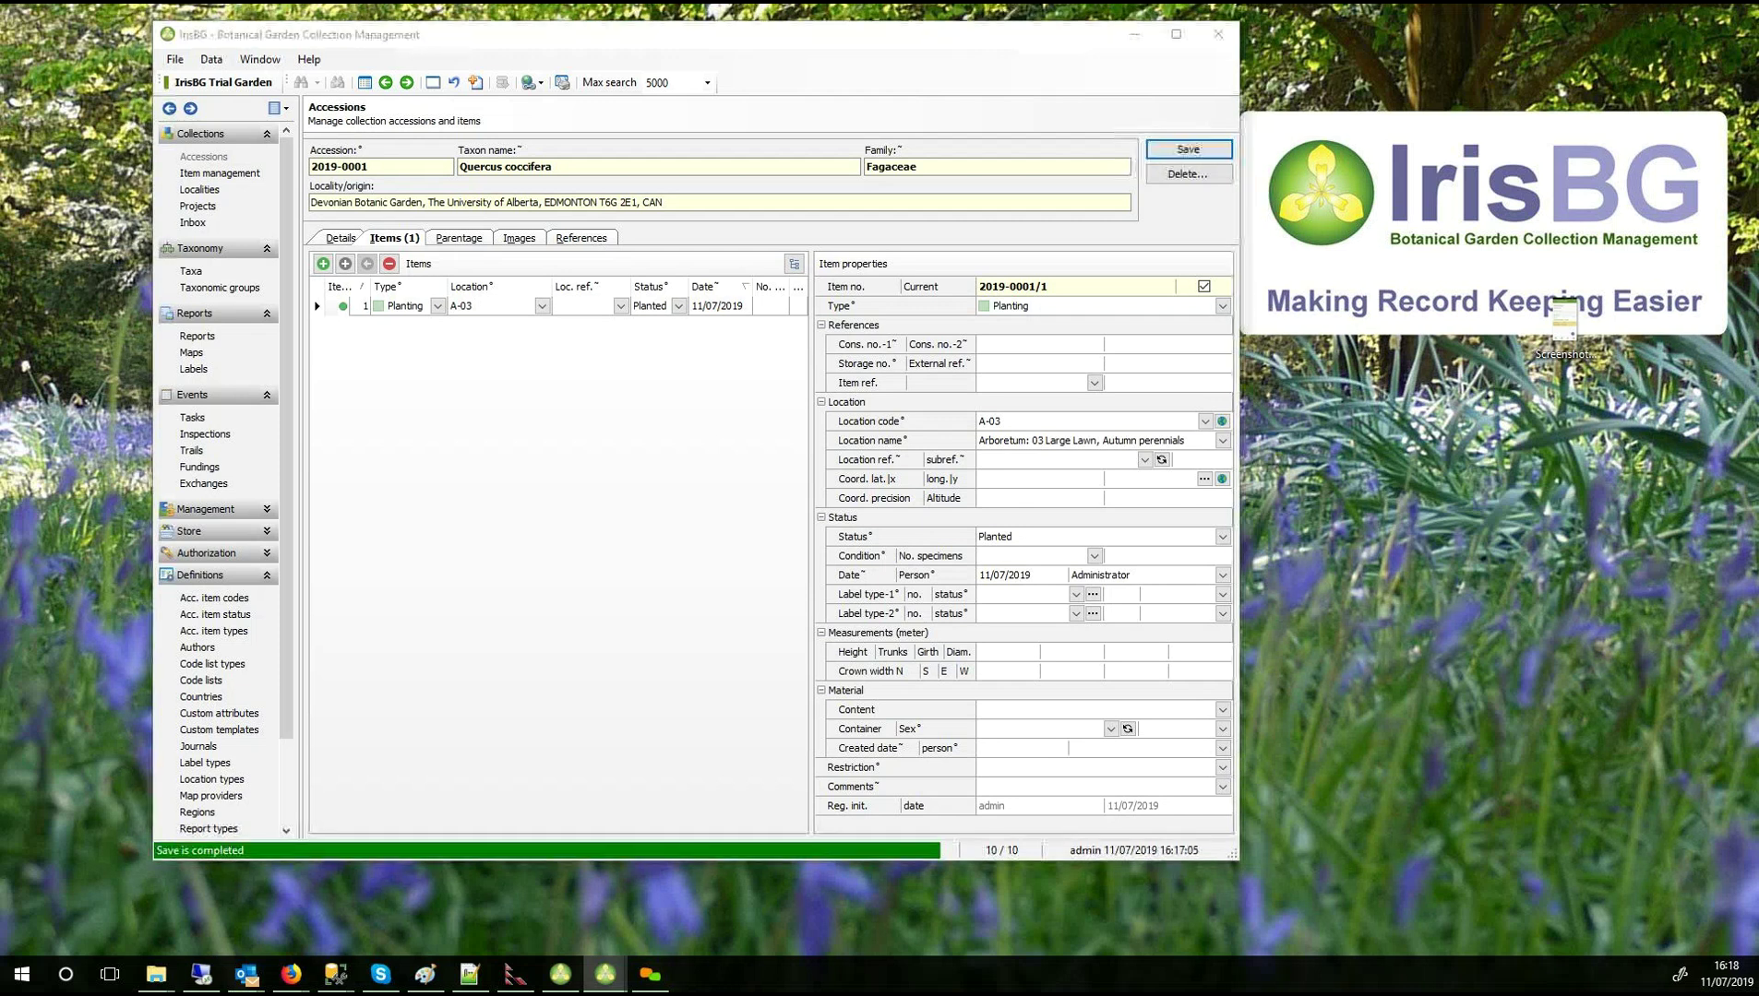
{"action": "left_click", "coordinate": [193, 420]}
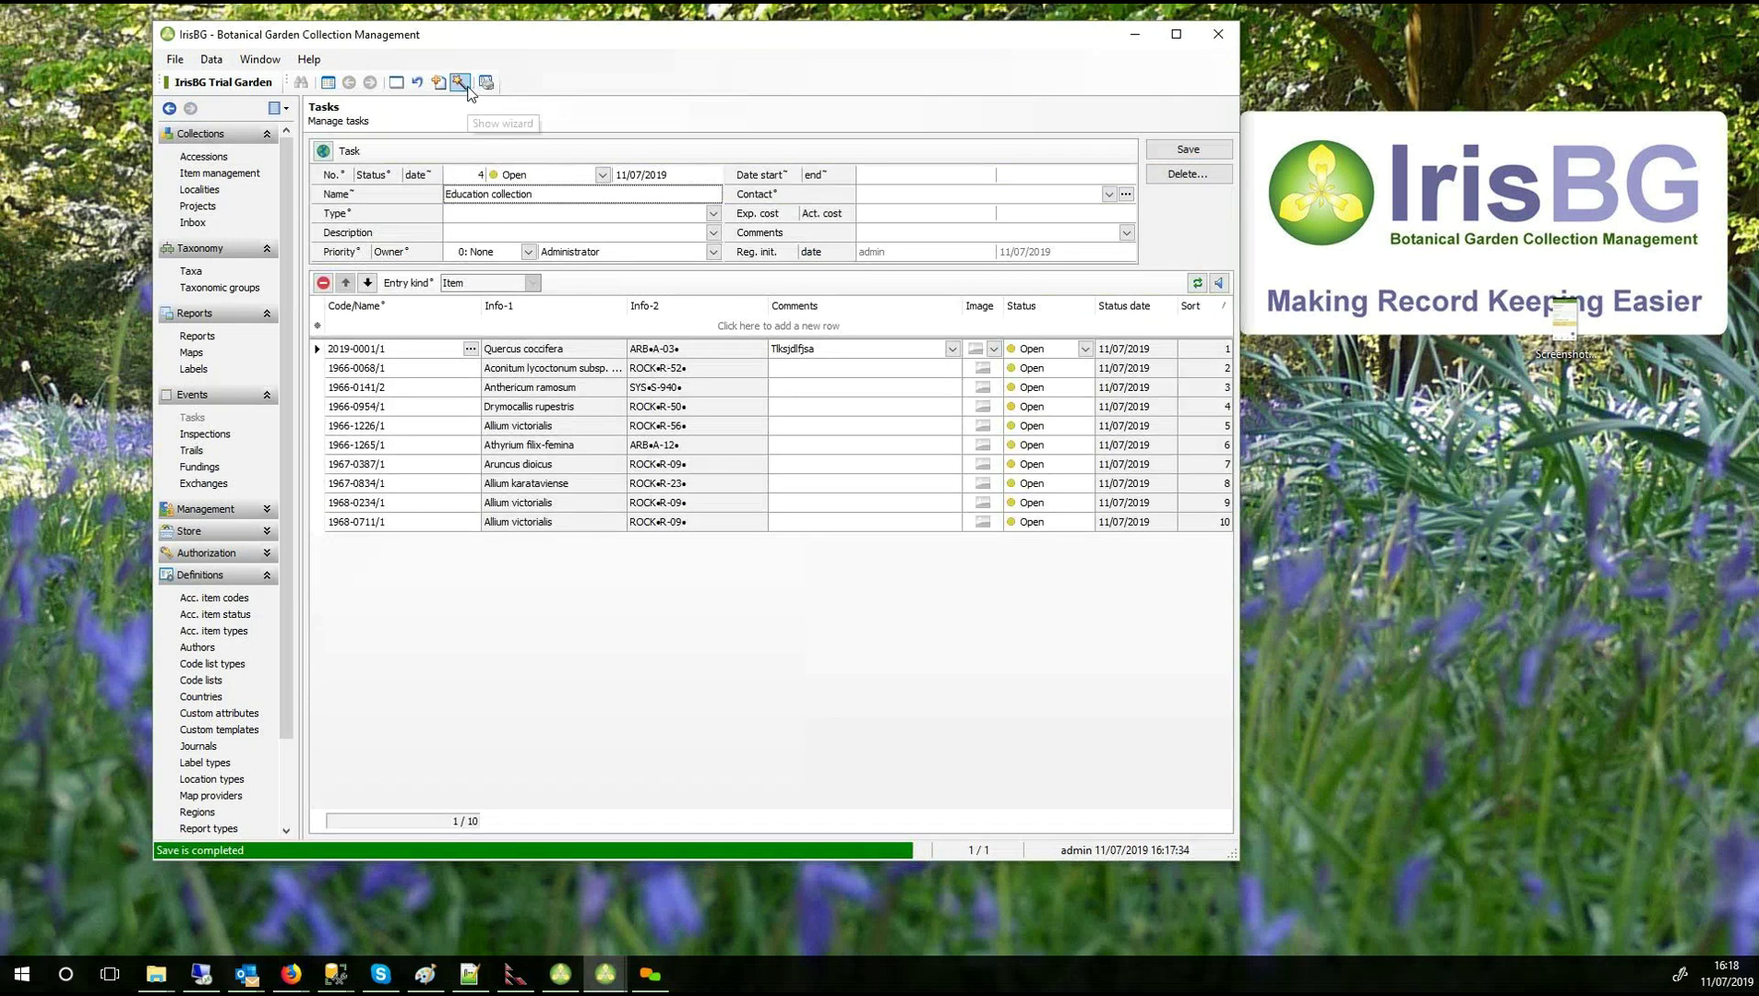
Turn on the large toolbar in the user interface options.
{"action": "left_click", "coordinate": [175, 59]}
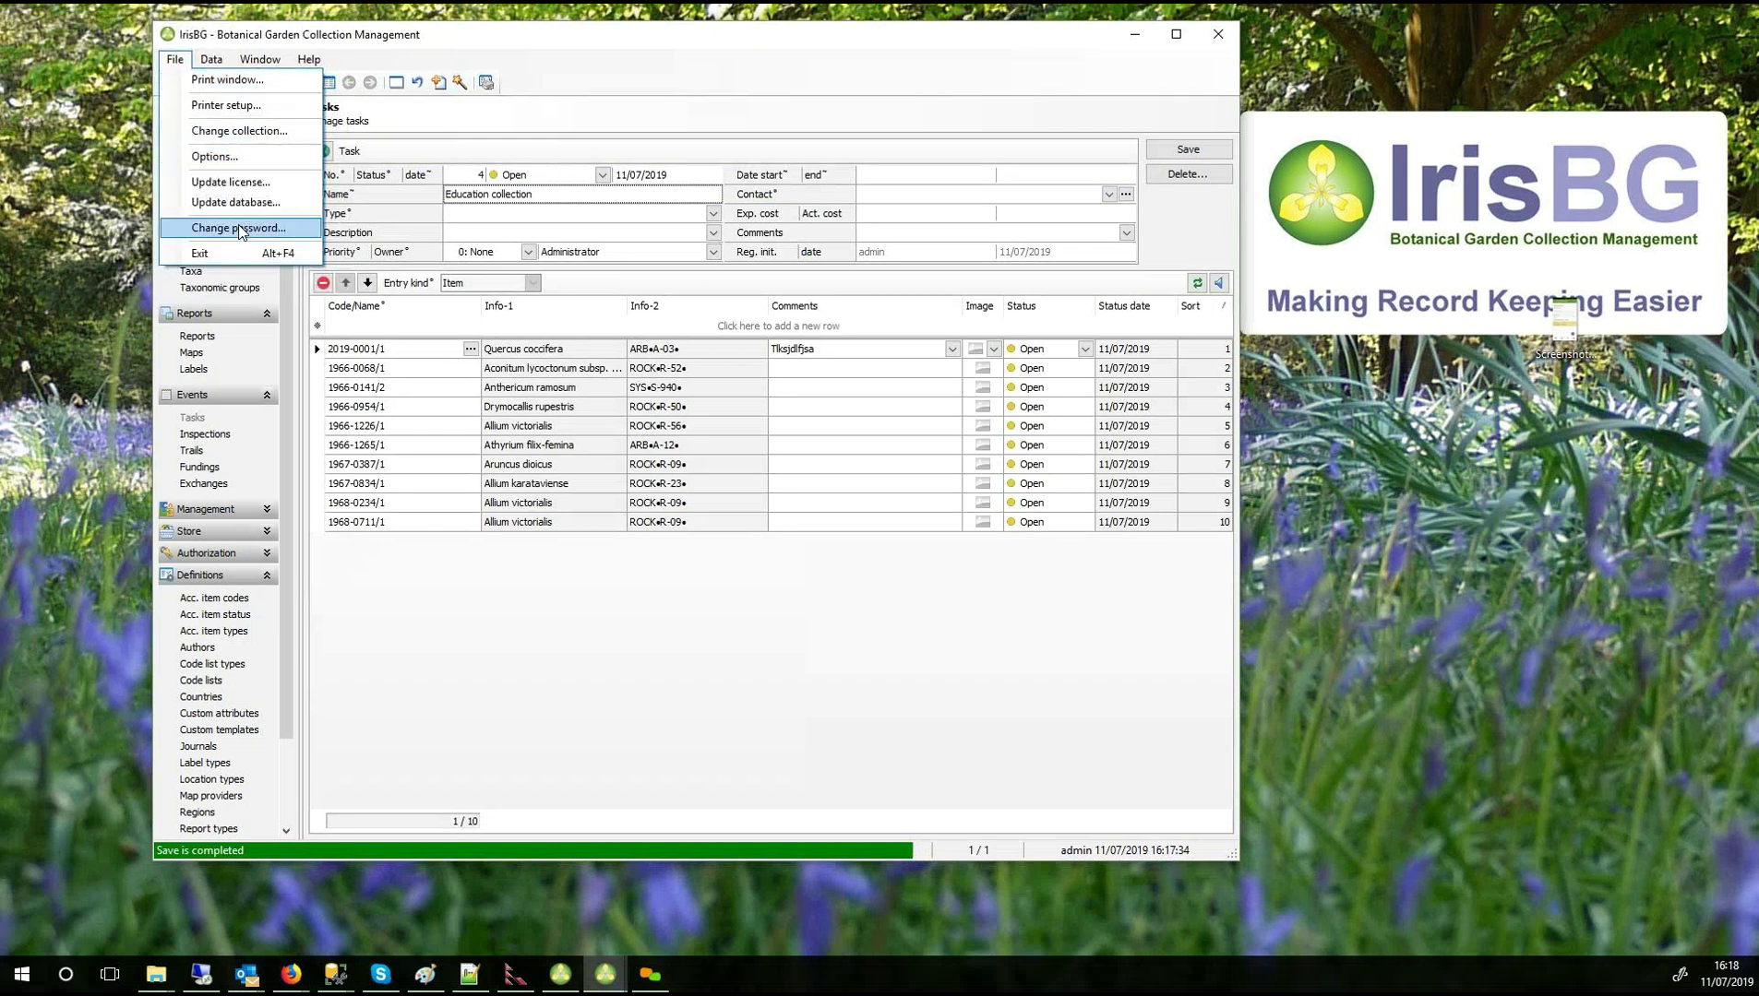
{"action": "left_click", "coordinate": [244, 156]}
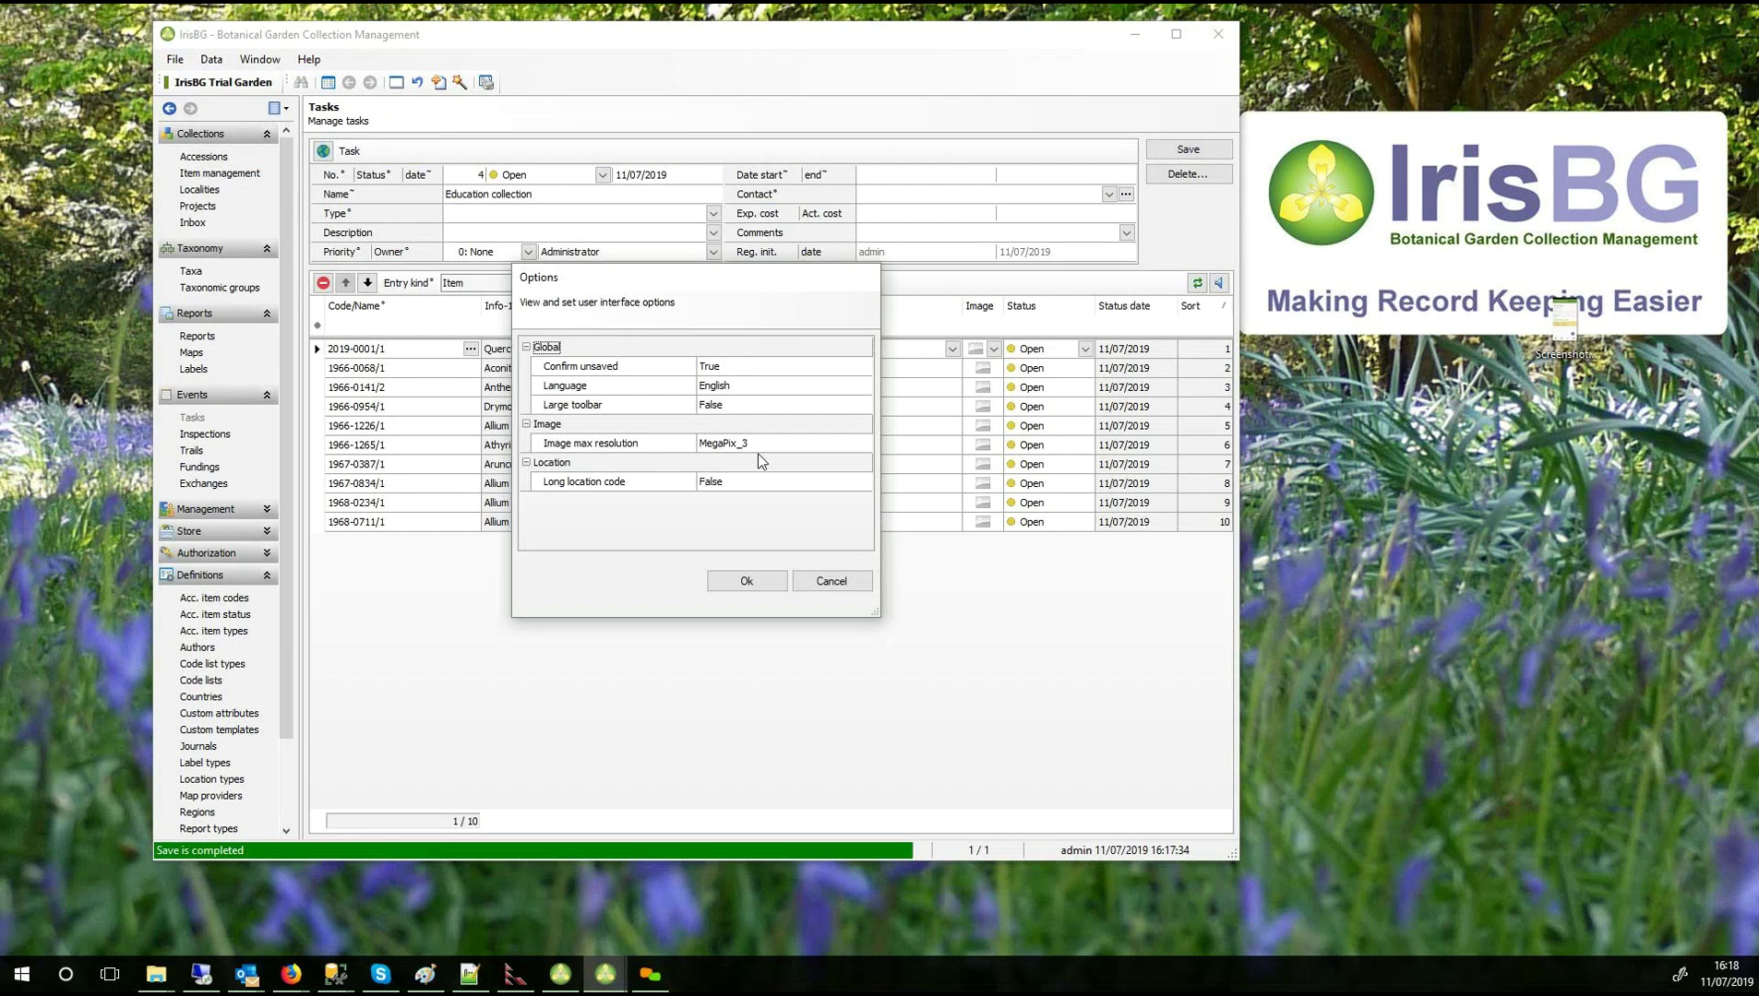
{"action": "left_click", "coordinate": [752, 408]}
{"action": "left_click", "coordinate": [769, 585]}
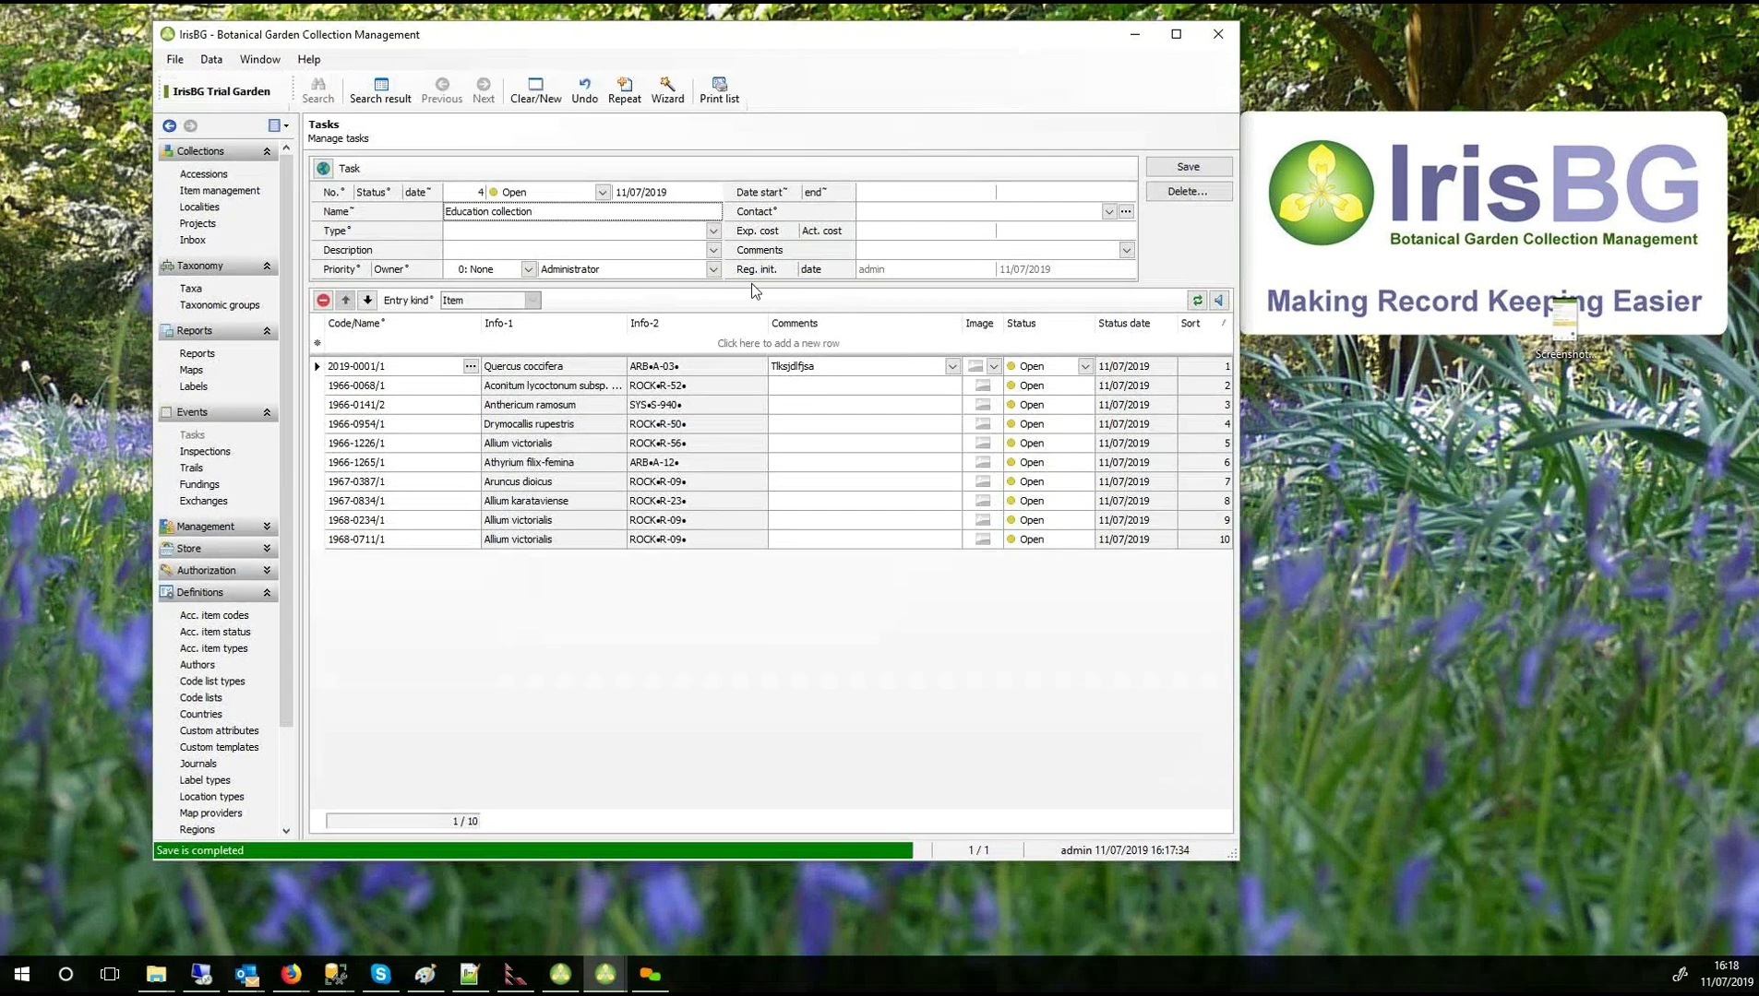
Open the task wizard to view its methods for combining two base tasks, and close it without creating a task.
{"action": "left_click", "coordinate": [710, 86]}
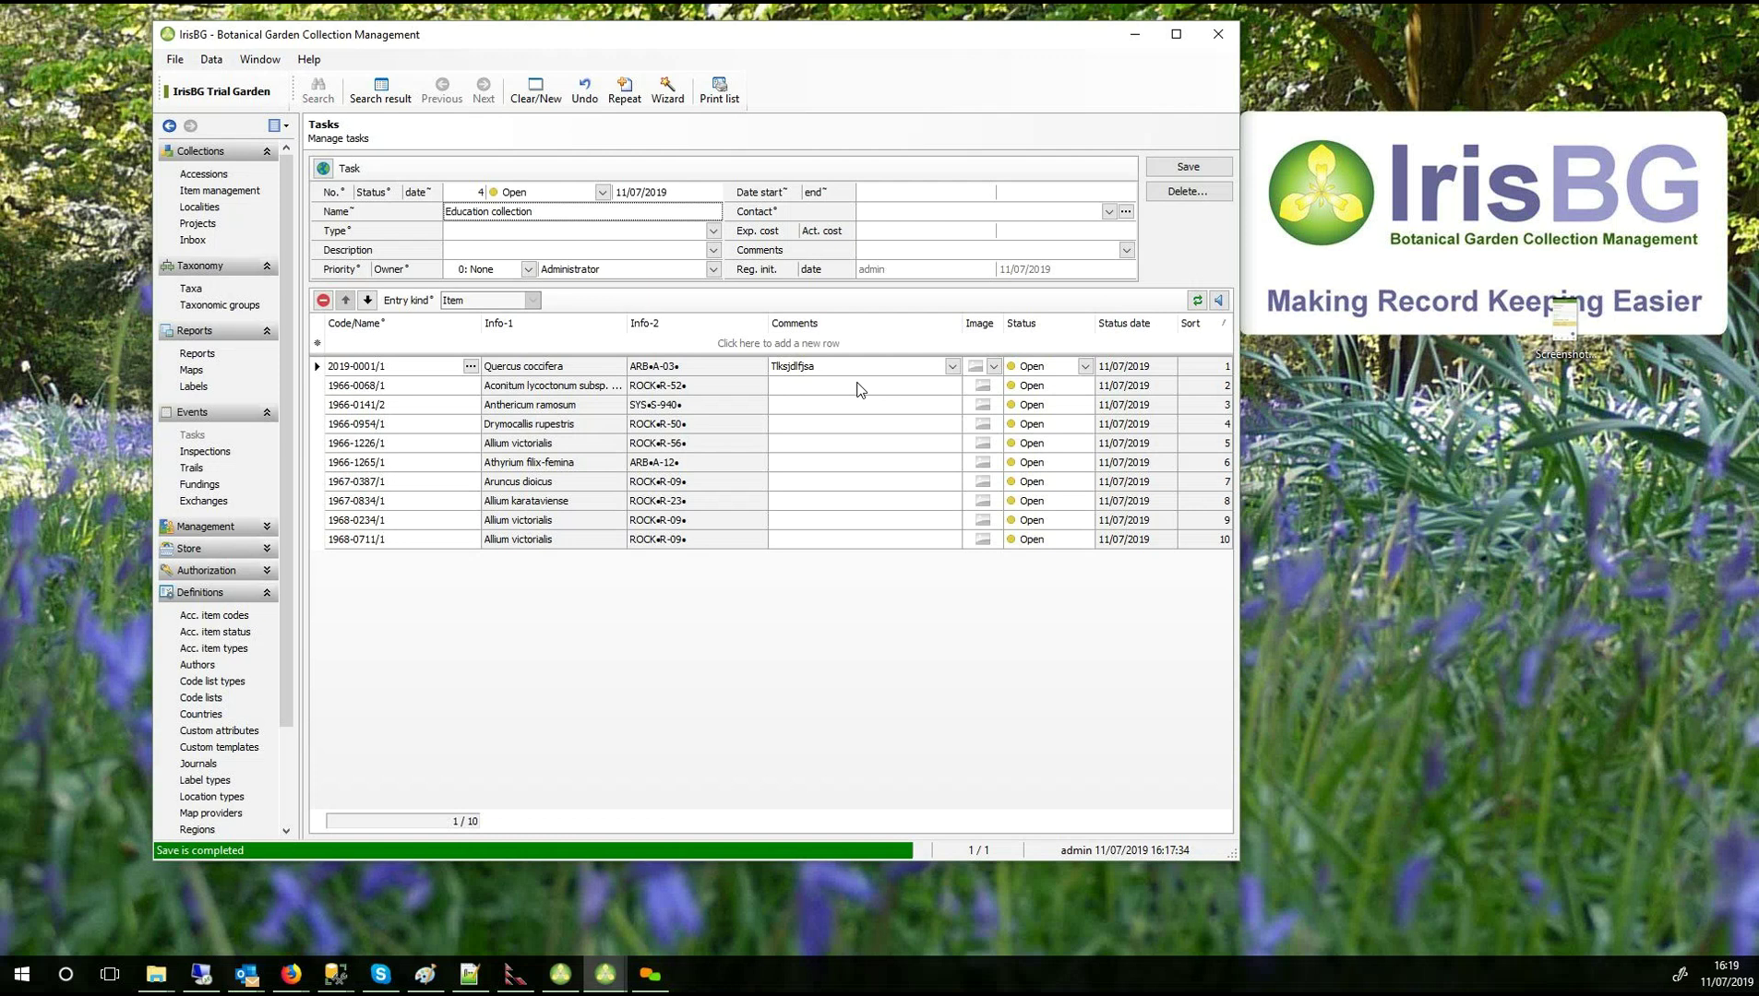
{"action": "left_click", "coordinate": [680, 96]}
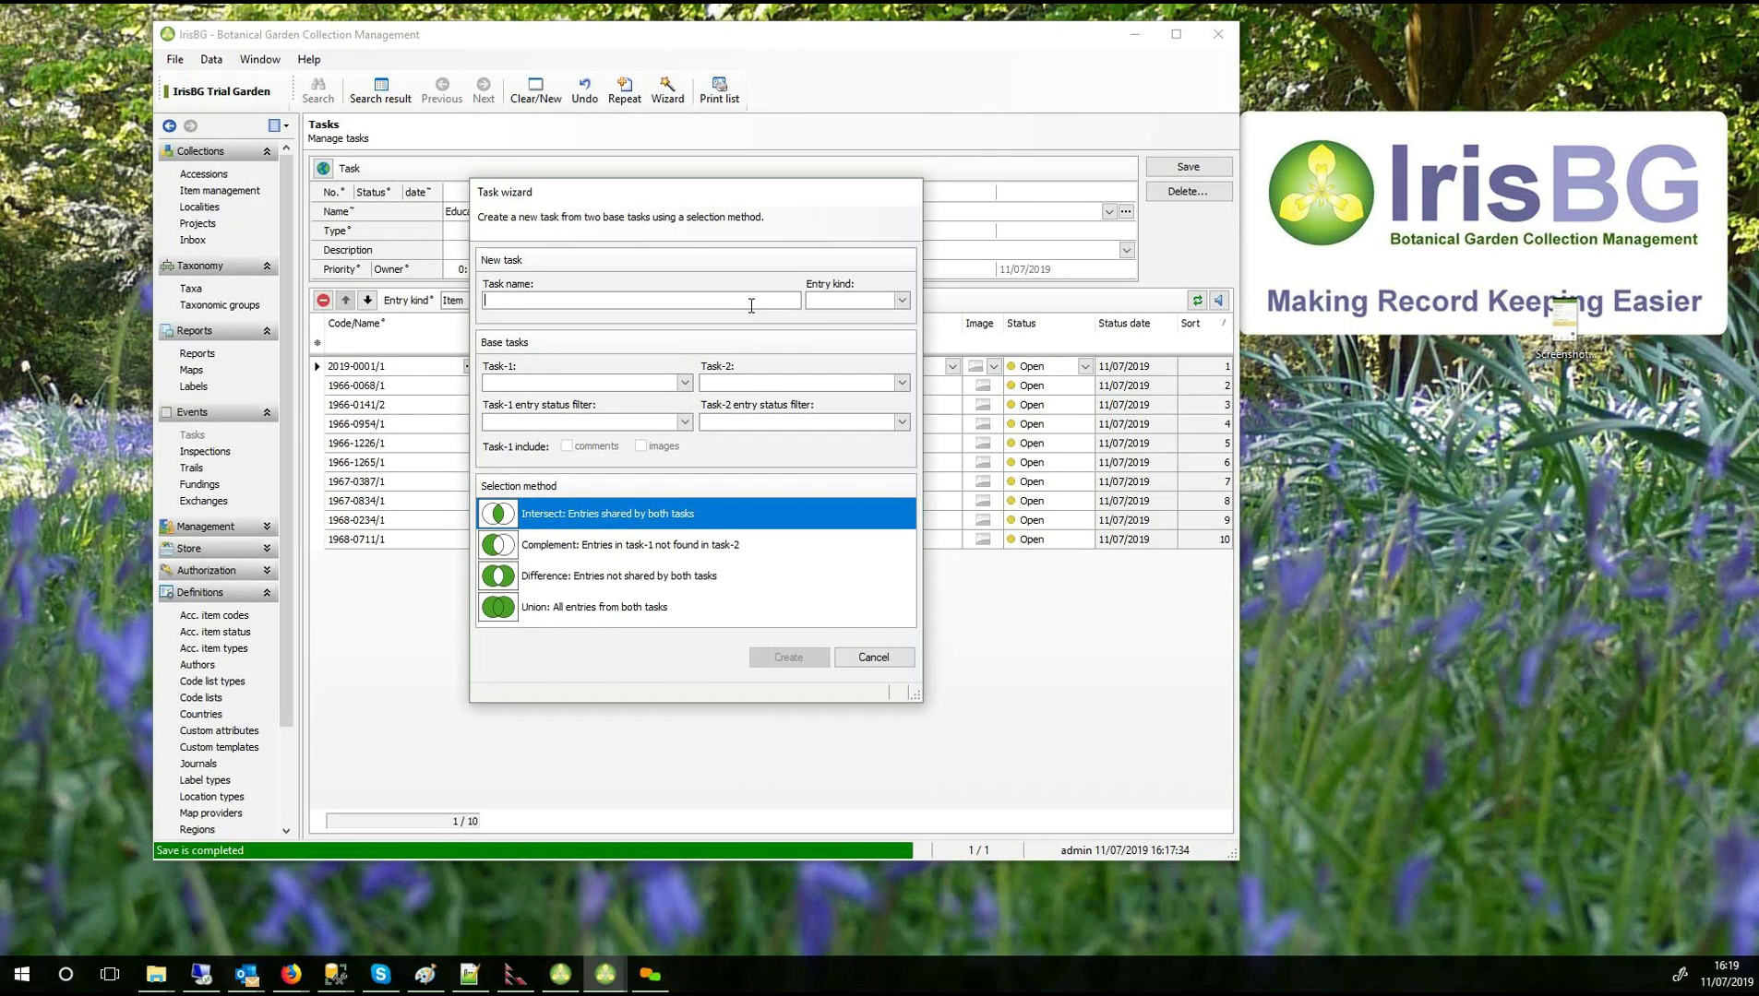
{"action": "key", "text": "Escape"}
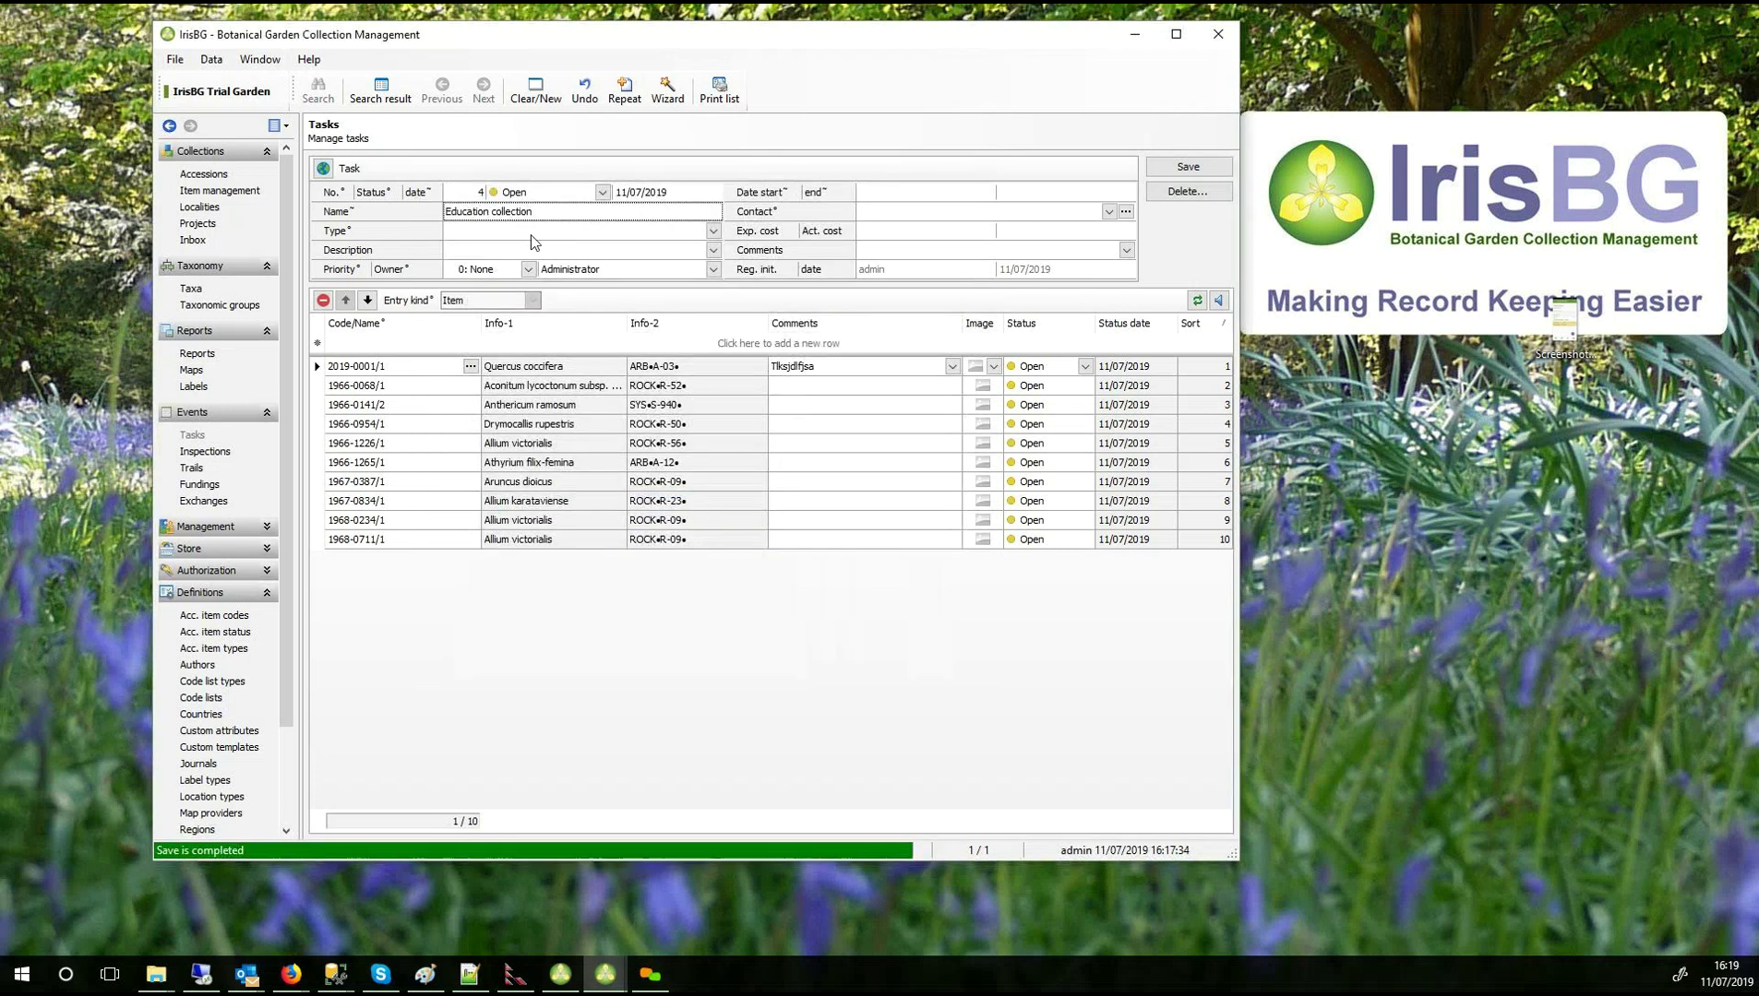
Start a new task named Observation collection and set its entry kind to Item.
{"action": "left_click", "coordinate": [555, 100]}
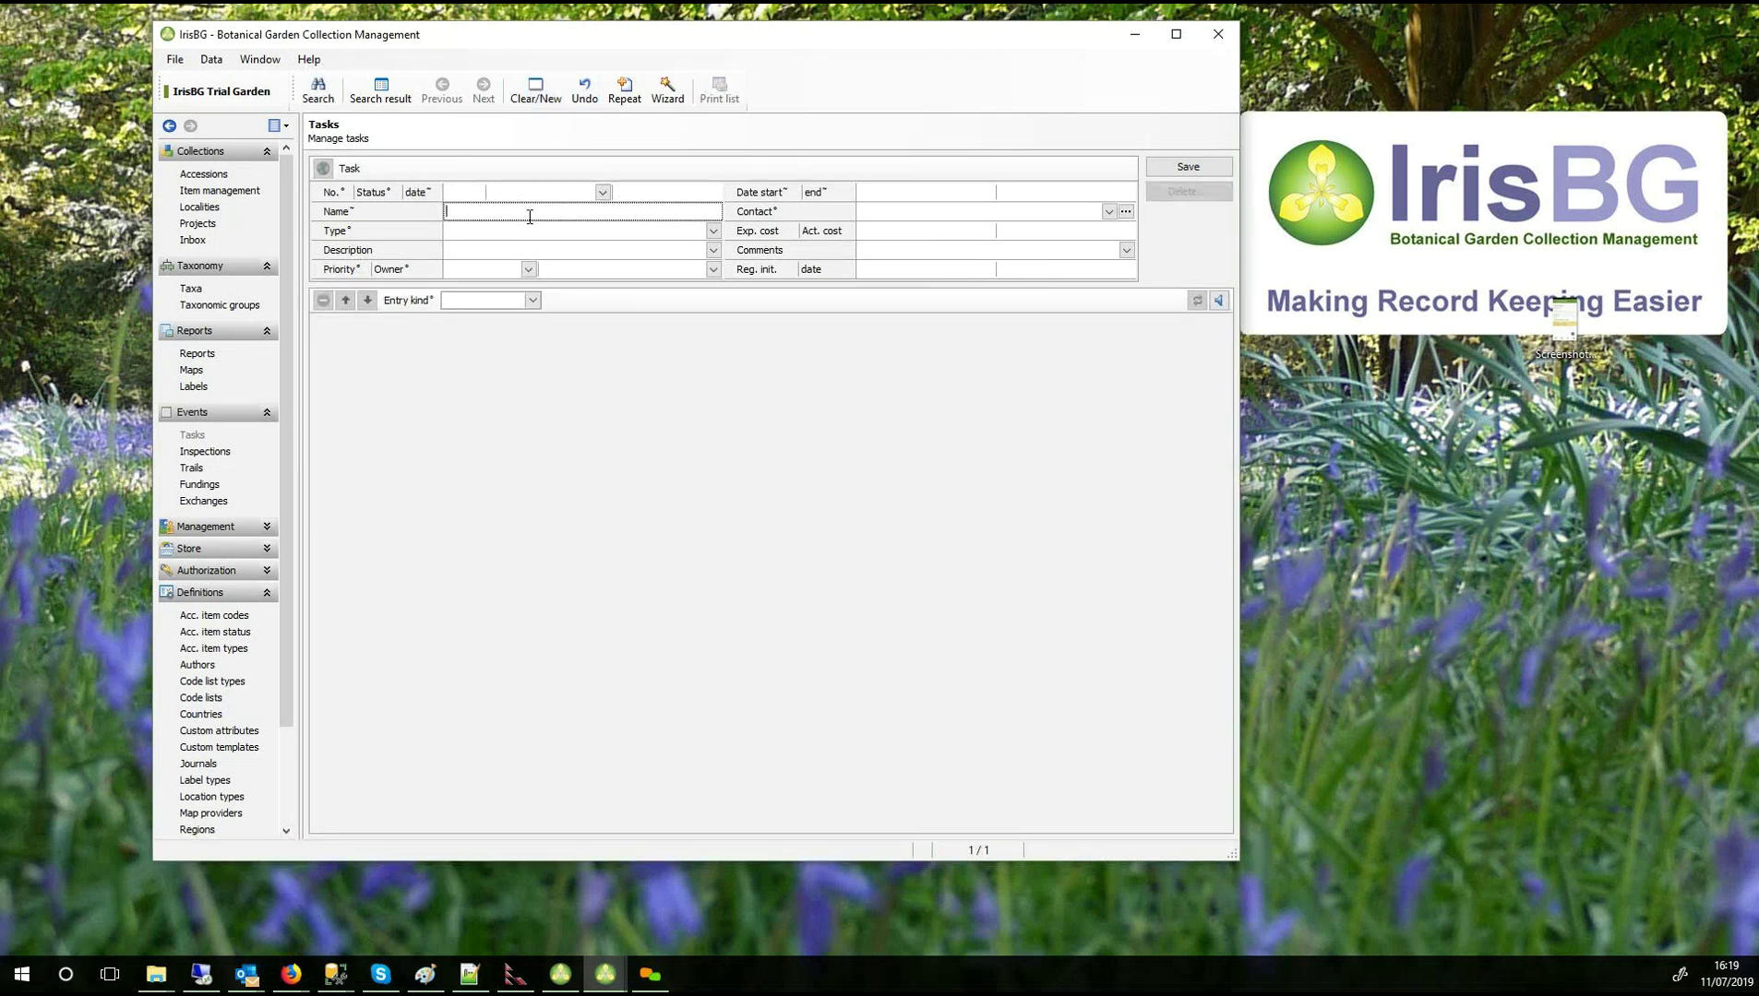
{"action": "type", "text": "Observation collection"}
{"action": "left_click", "coordinate": [531, 302]}
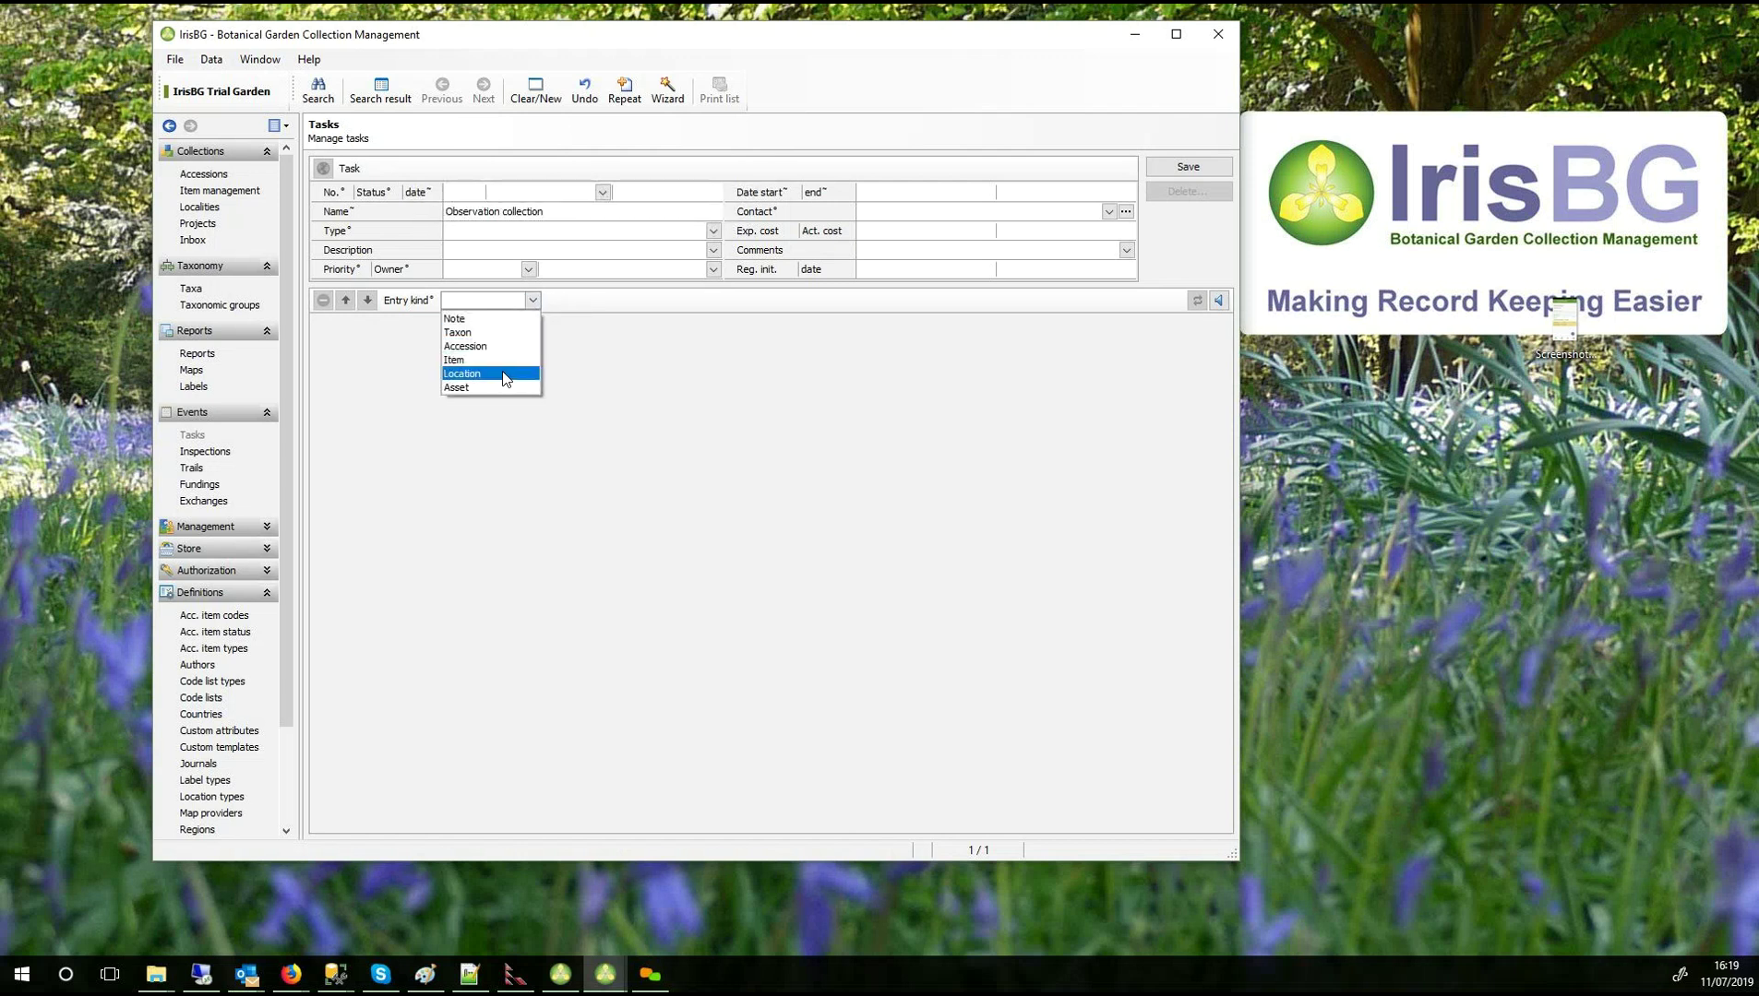
{"action": "left_click", "coordinate": [479, 360]}
Look up accession items for a new task entry by searching for taxon names matching %b.
{"action": "left_click", "coordinate": [467, 344]}
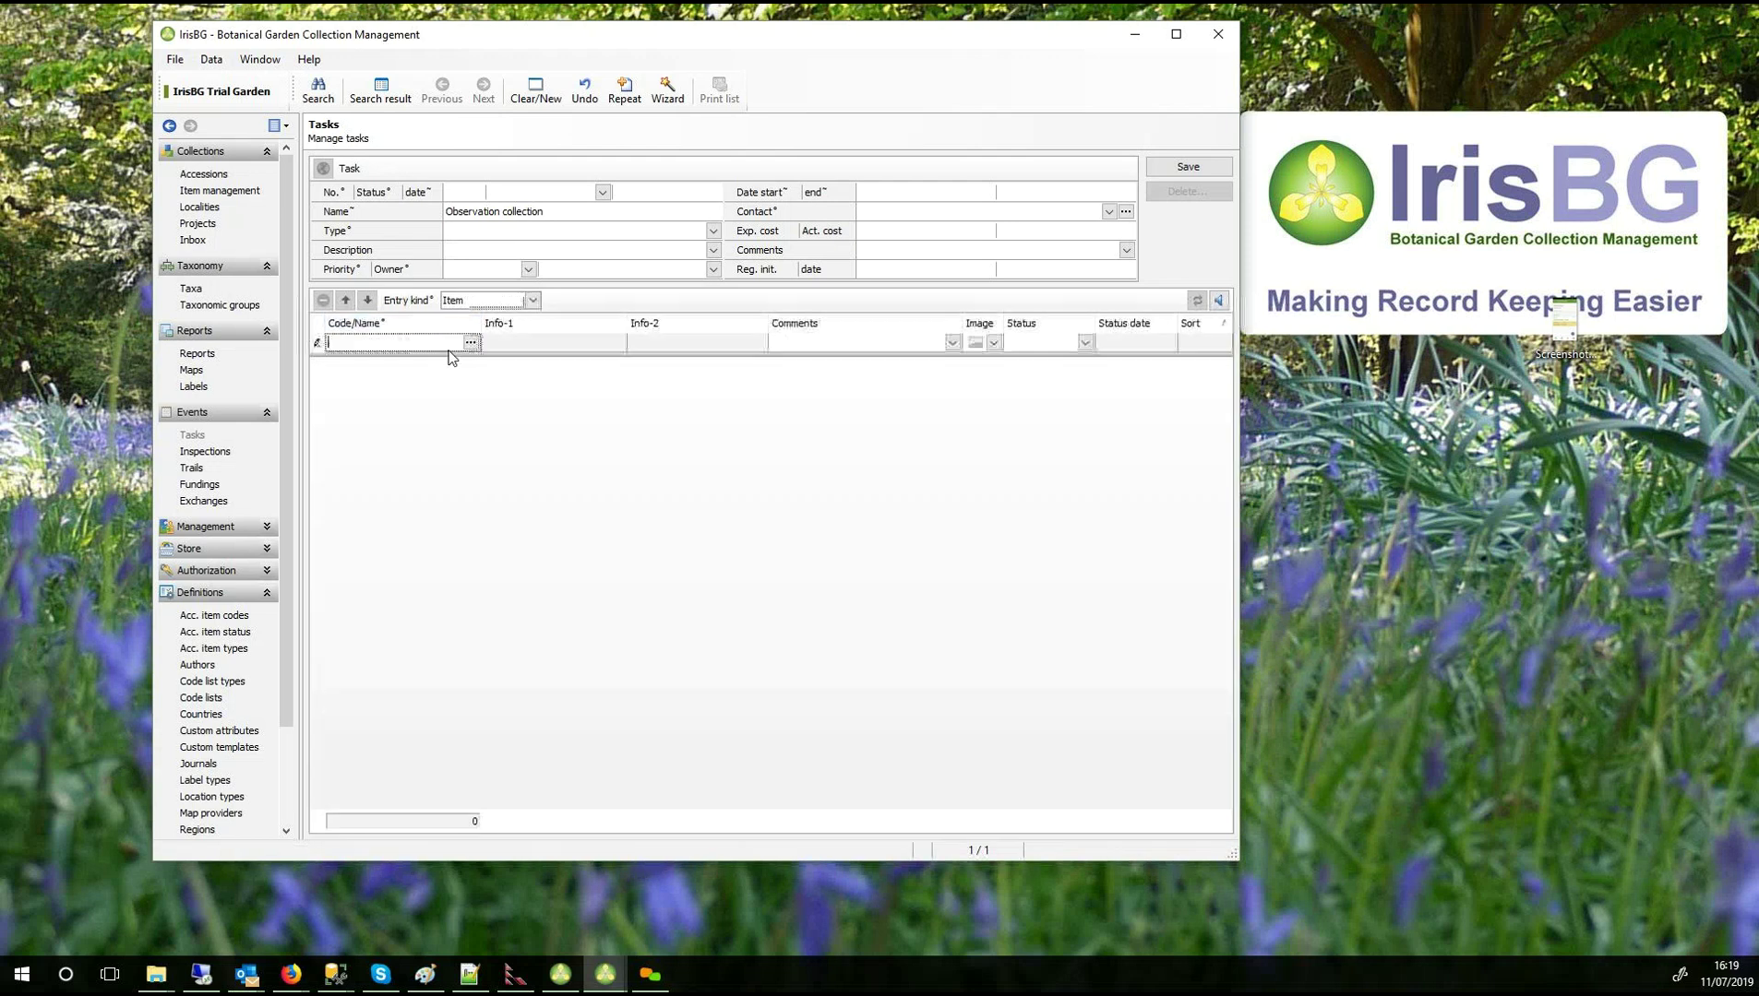
{"action": "left_click", "coordinate": [474, 345]}
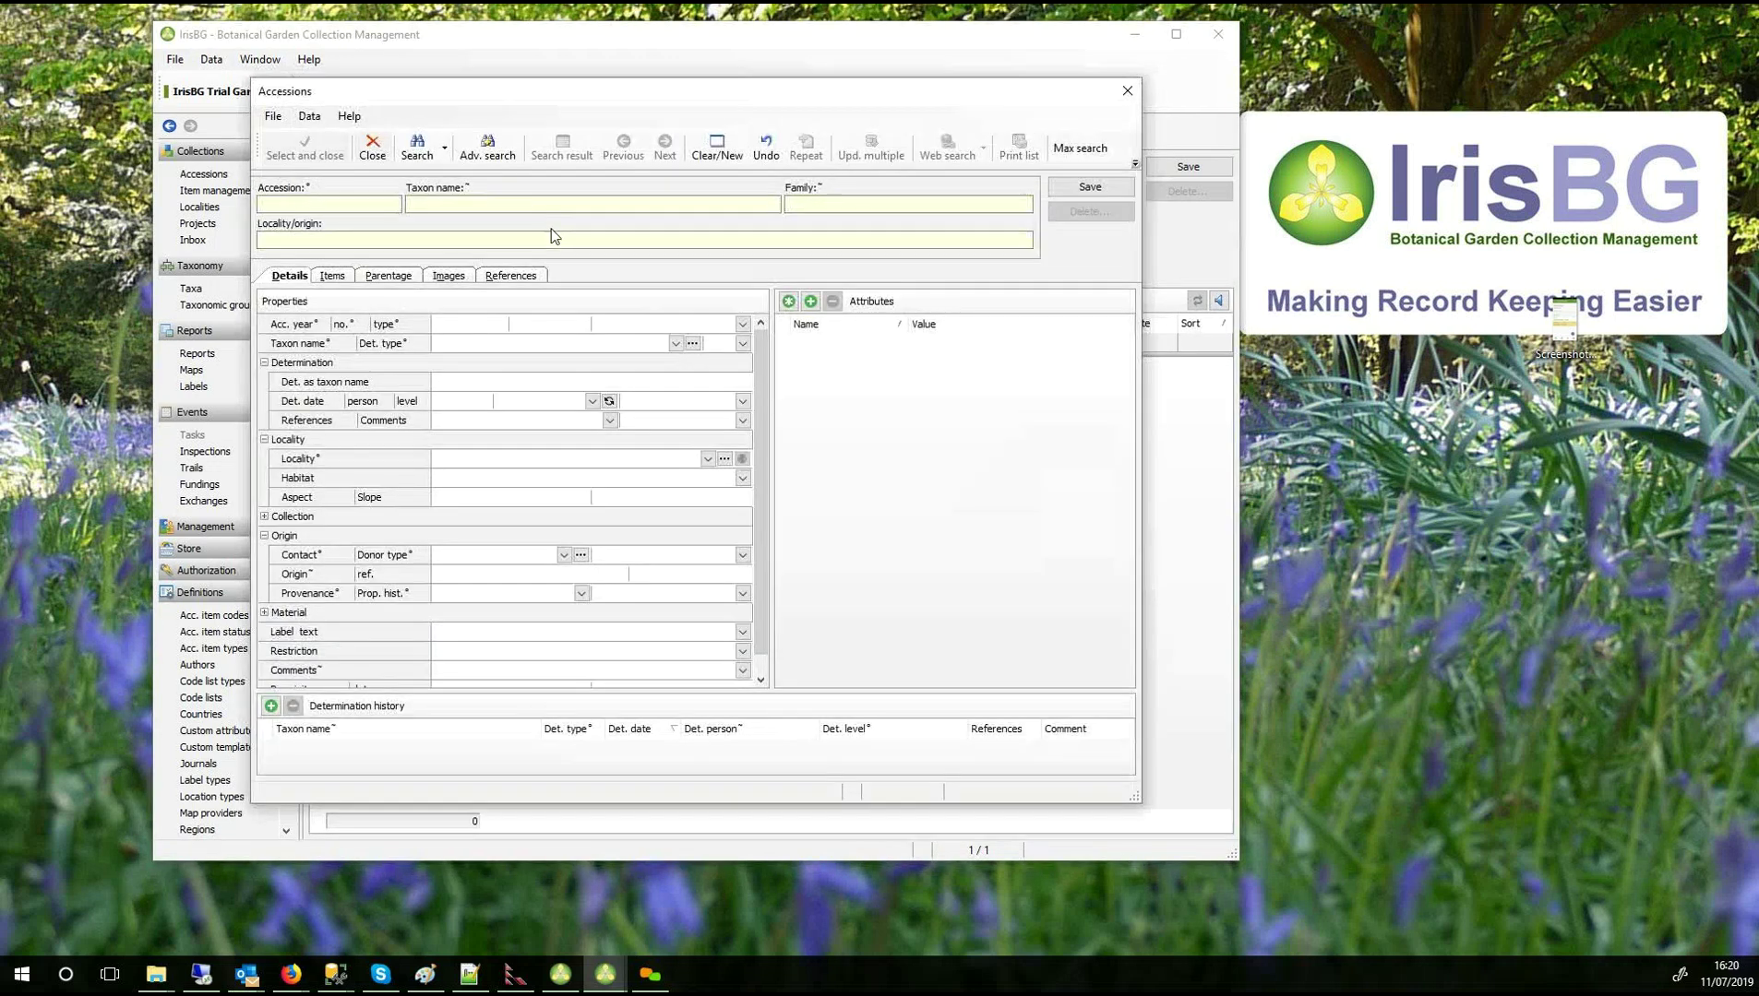
{"action": "left_click", "coordinate": [553, 203]}
{"action": "type", "text": "%b"}
{"action": "left_click", "coordinate": [443, 148]}
{"action": "left_click", "coordinate": [466, 195]}
Select the items of accessions 1966-0068, 1967-0673, the first 1968-0504, 1968-0620 and 1968-0967 together in the results.
{"action": "left_click", "coordinate": [556, 288]}
{"action": "left_click", "coordinate": [556, 462], "text": "ctrl"}
{"action": "left_click", "coordinate": [555, 598], "text": "ctrl"}
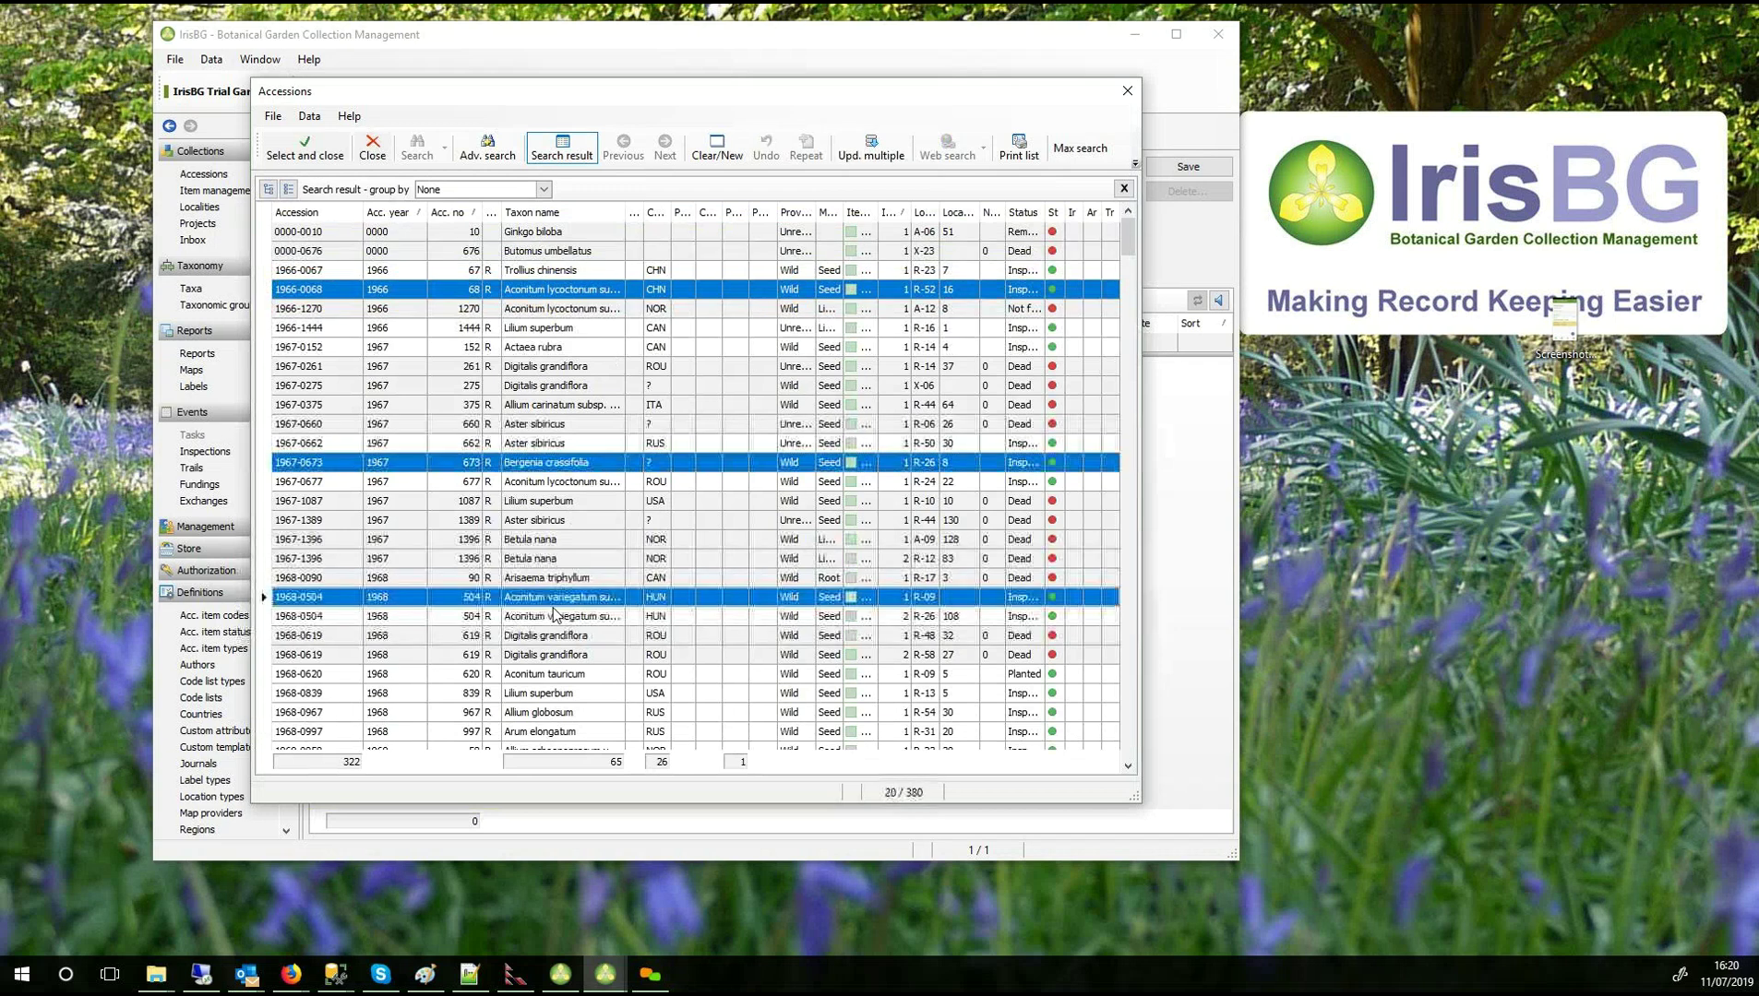
{"action": "scroll", "coordinate": [558, 628], "scroll_direction": "down", "scroll_amount": 3}
{"action": "left_click", "coordinate": [574, 502], "text": "ctrl"}
{"action": "left_click", "coordinate": [580, 539], "text": "ctrl"}
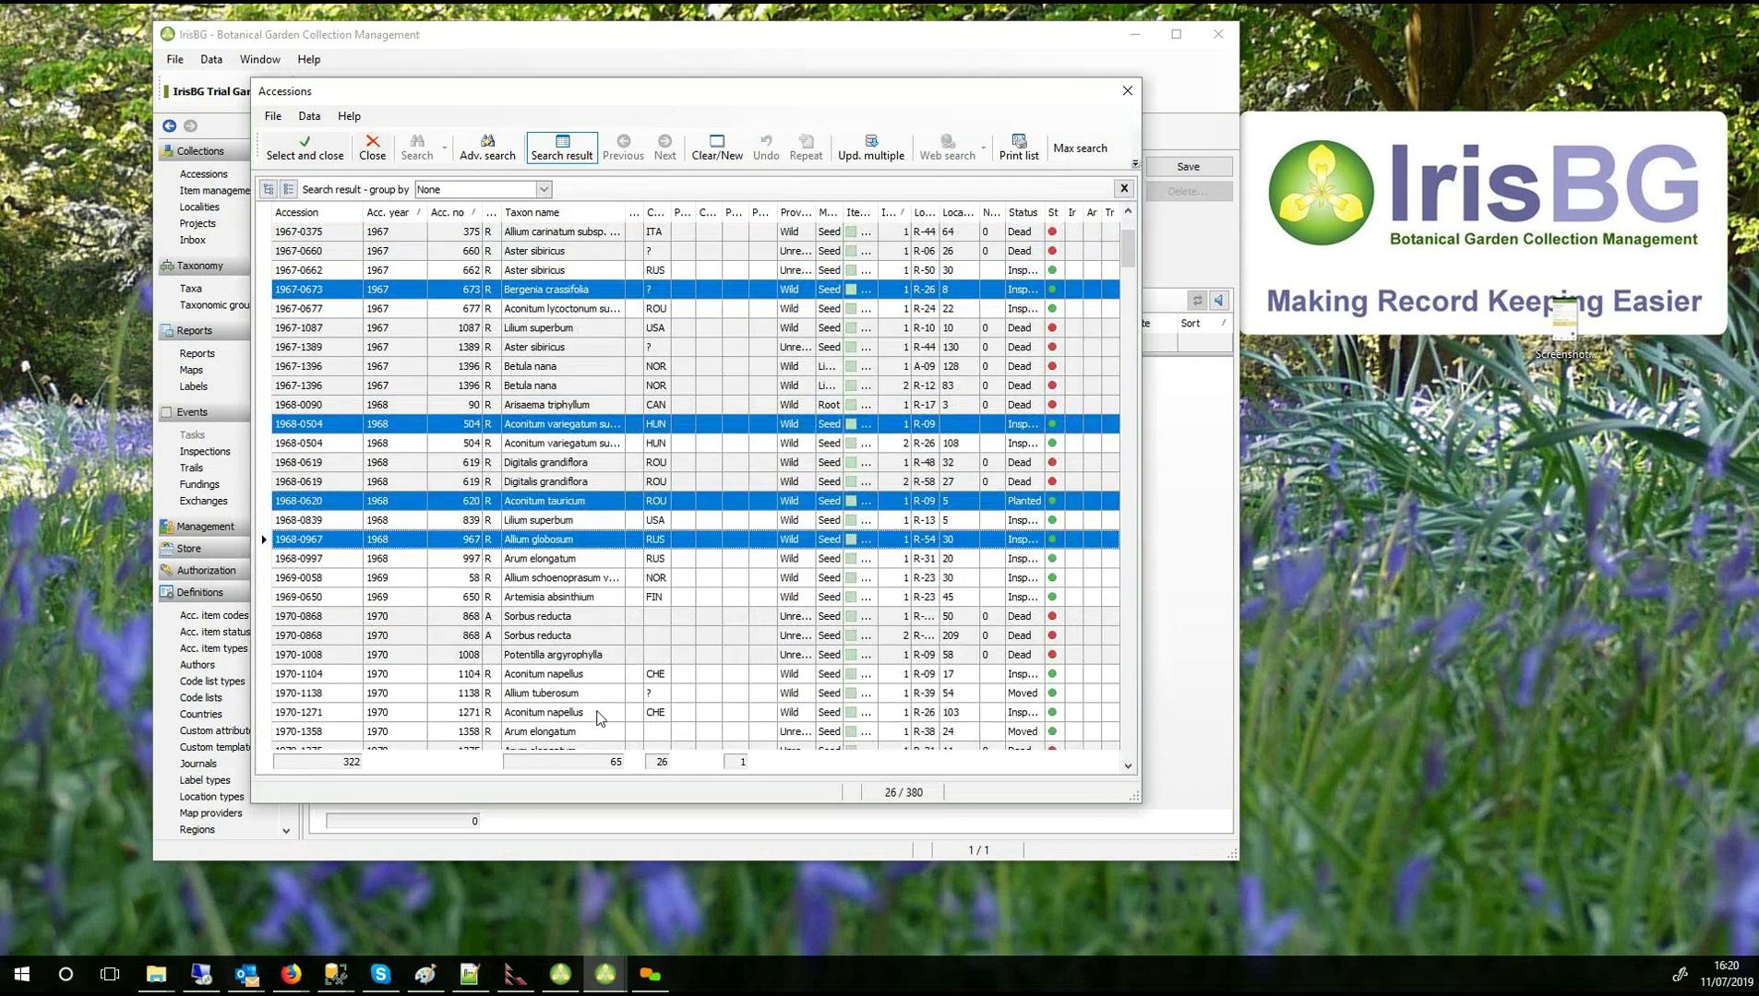
Extend the selection with 1970-1138, 1973-0866, 1973-0872 and 1976-0913, add all selected items to the task and save it.
{"action": "scroll", "coordinate": [604, 738], "scroll_direction": "down", "scroll_amount": 3}
{"action": "left_click", "coordinate": [598, 523], "text": "ctrl"}
{"action": "scroll", "coordinate": [595, 657], "scroll_direction": "down", "scroll_amount": 4}
{"action": "left_click", "coordinate": [600, 579], "text": "ctrl"}
{"action": "left_click", "coordinate": [576, 620], "text": "ctrl"}
{"action": "left_click", "coordinate": [601, 716], "text": "ctrl"}
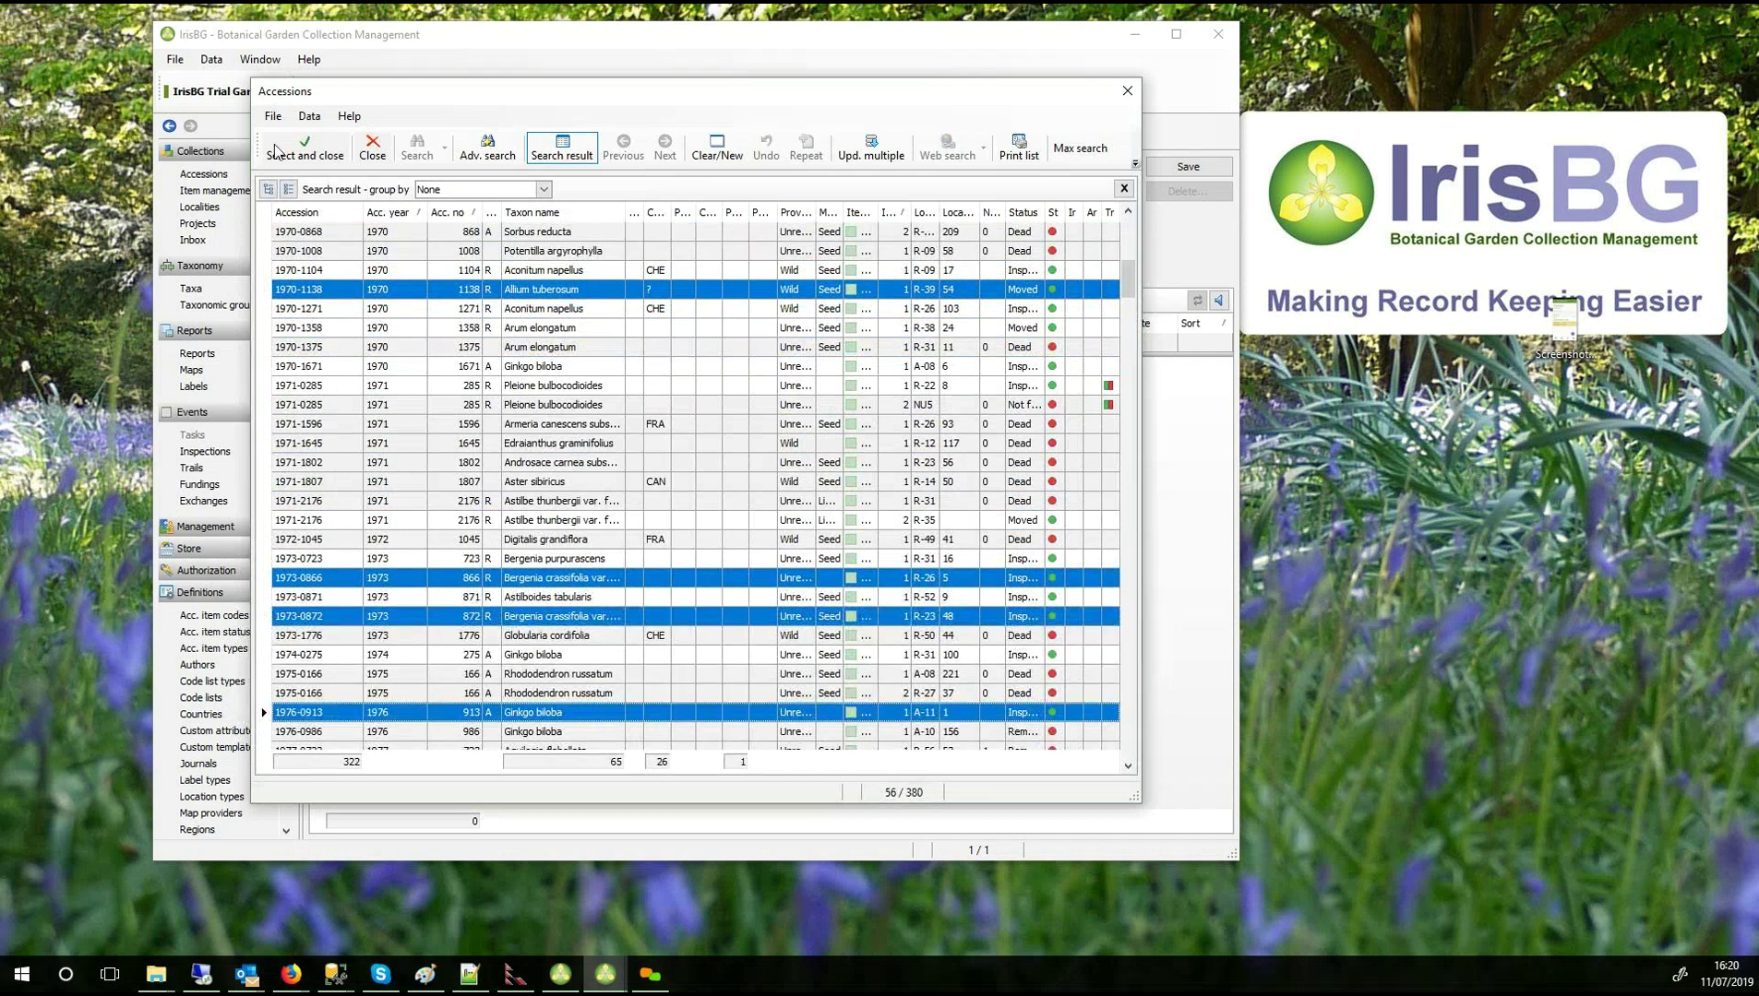
{"action": "left_click", "coordinate": [305, 148]}
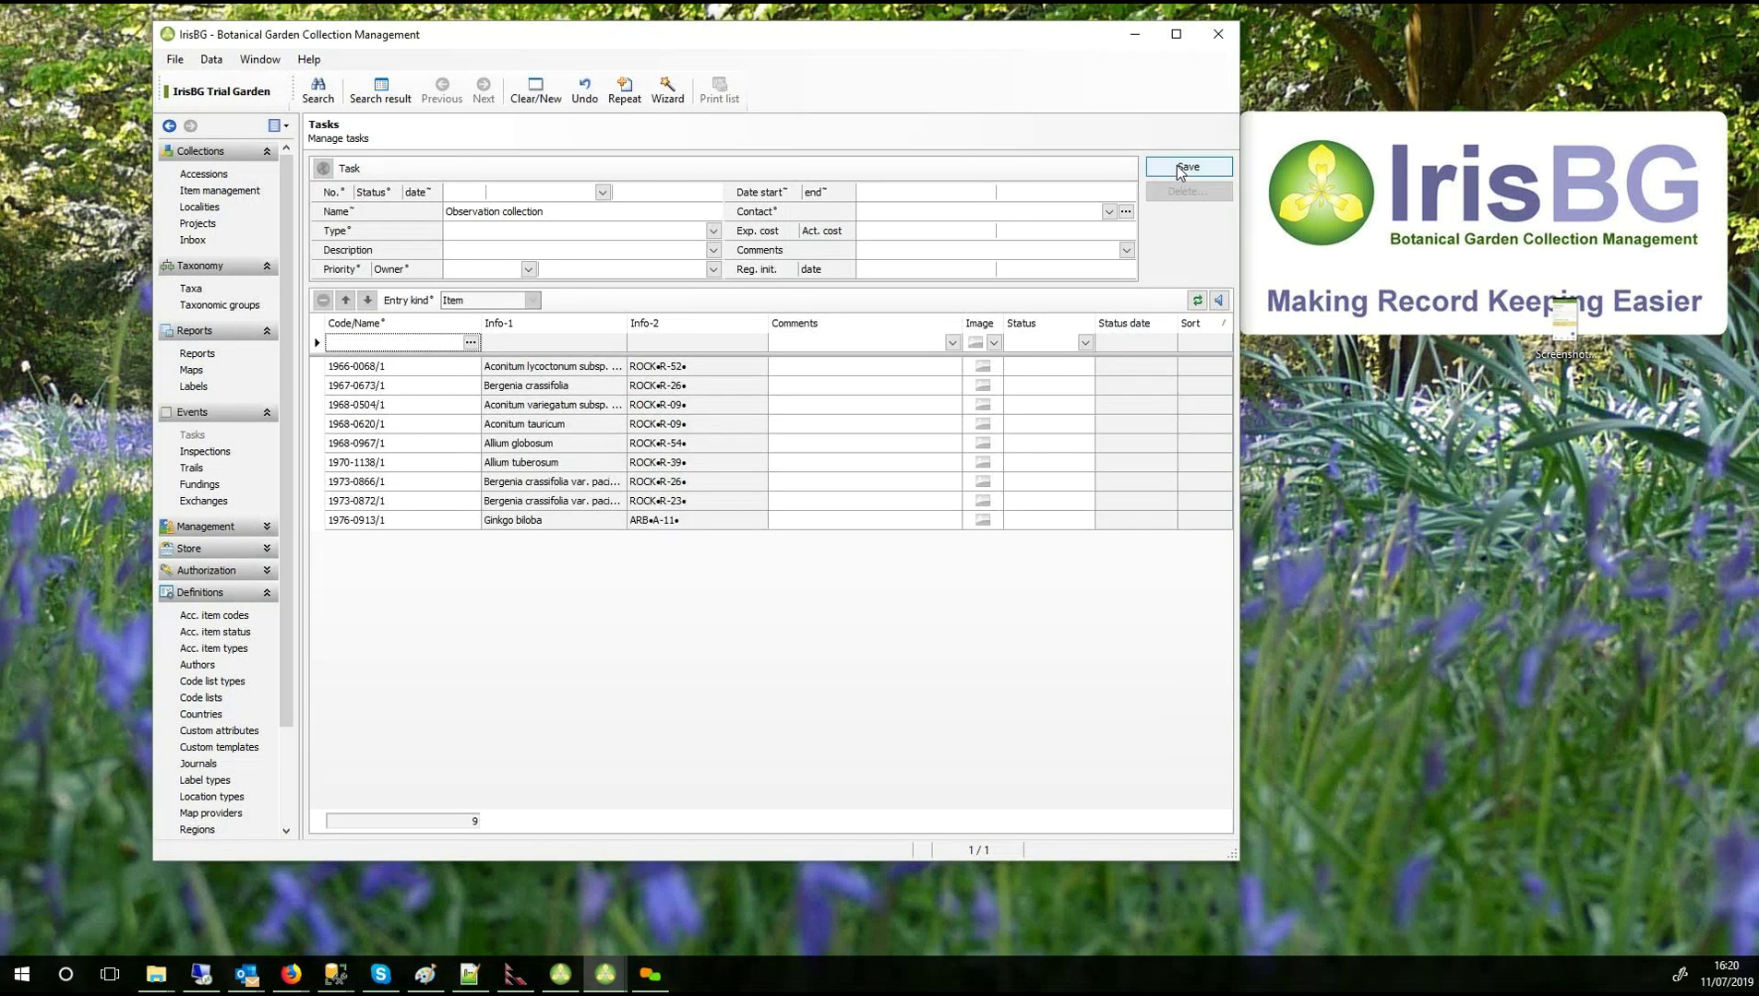
{"action": "left_click", "coordinate": [1183, 170]}
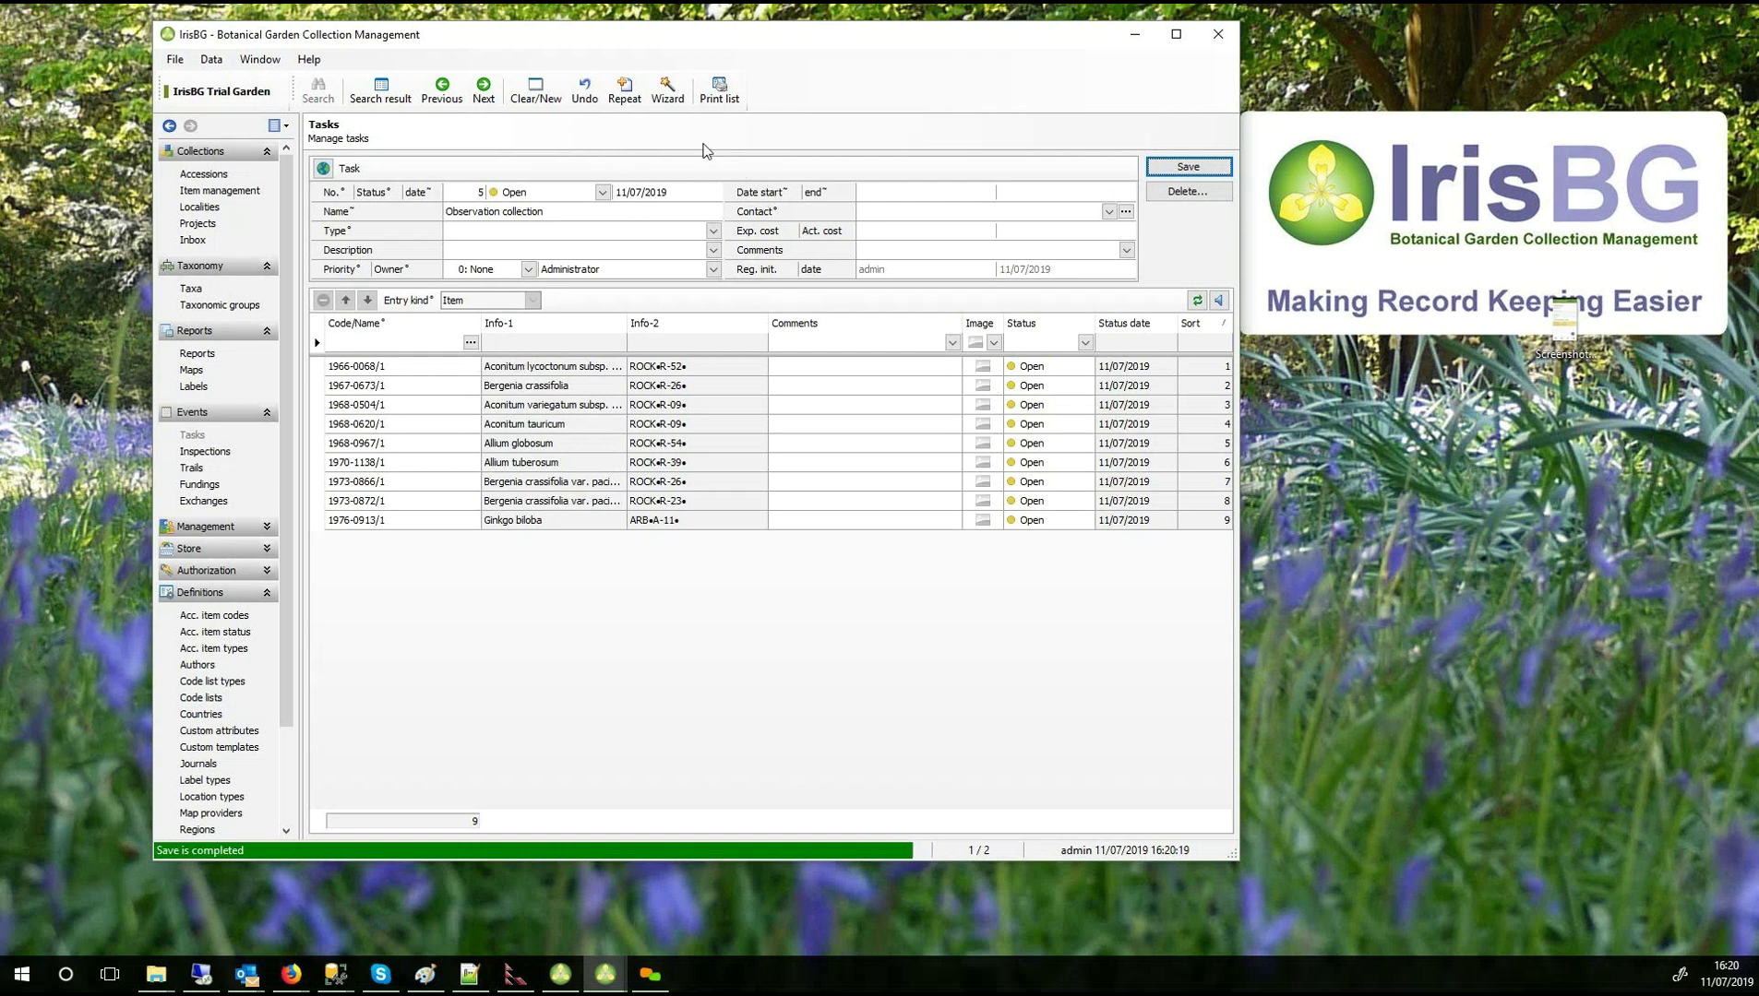
Start the task wizard, naming the new task Observation and Education with entry kind Taxon.
{"action": "left_click", "coordinate": [667, 92]}
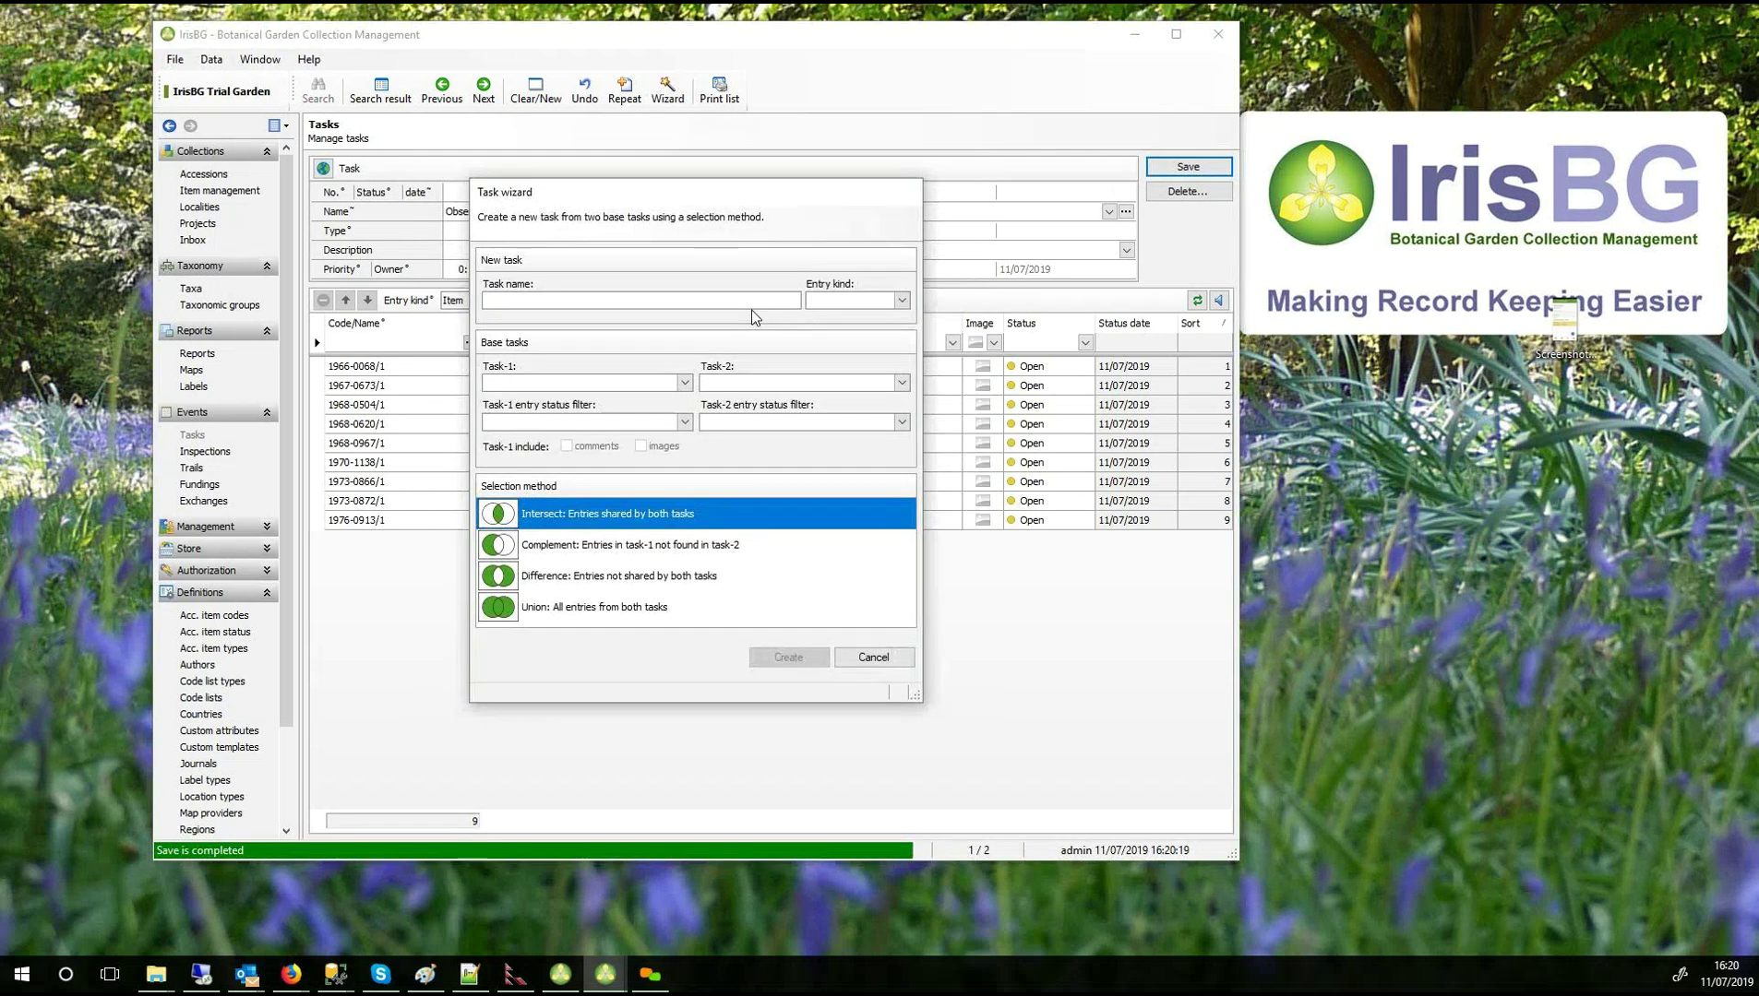
{"action": "type", "text": "Observation and Educatino"}
{"action": "key", "text": "BackSpace"}
{"action": "key", "text": "BackSpace"}
{"action": "type", "text": "on"}
{"action": "left_click", "coordinate": [901, 300]}
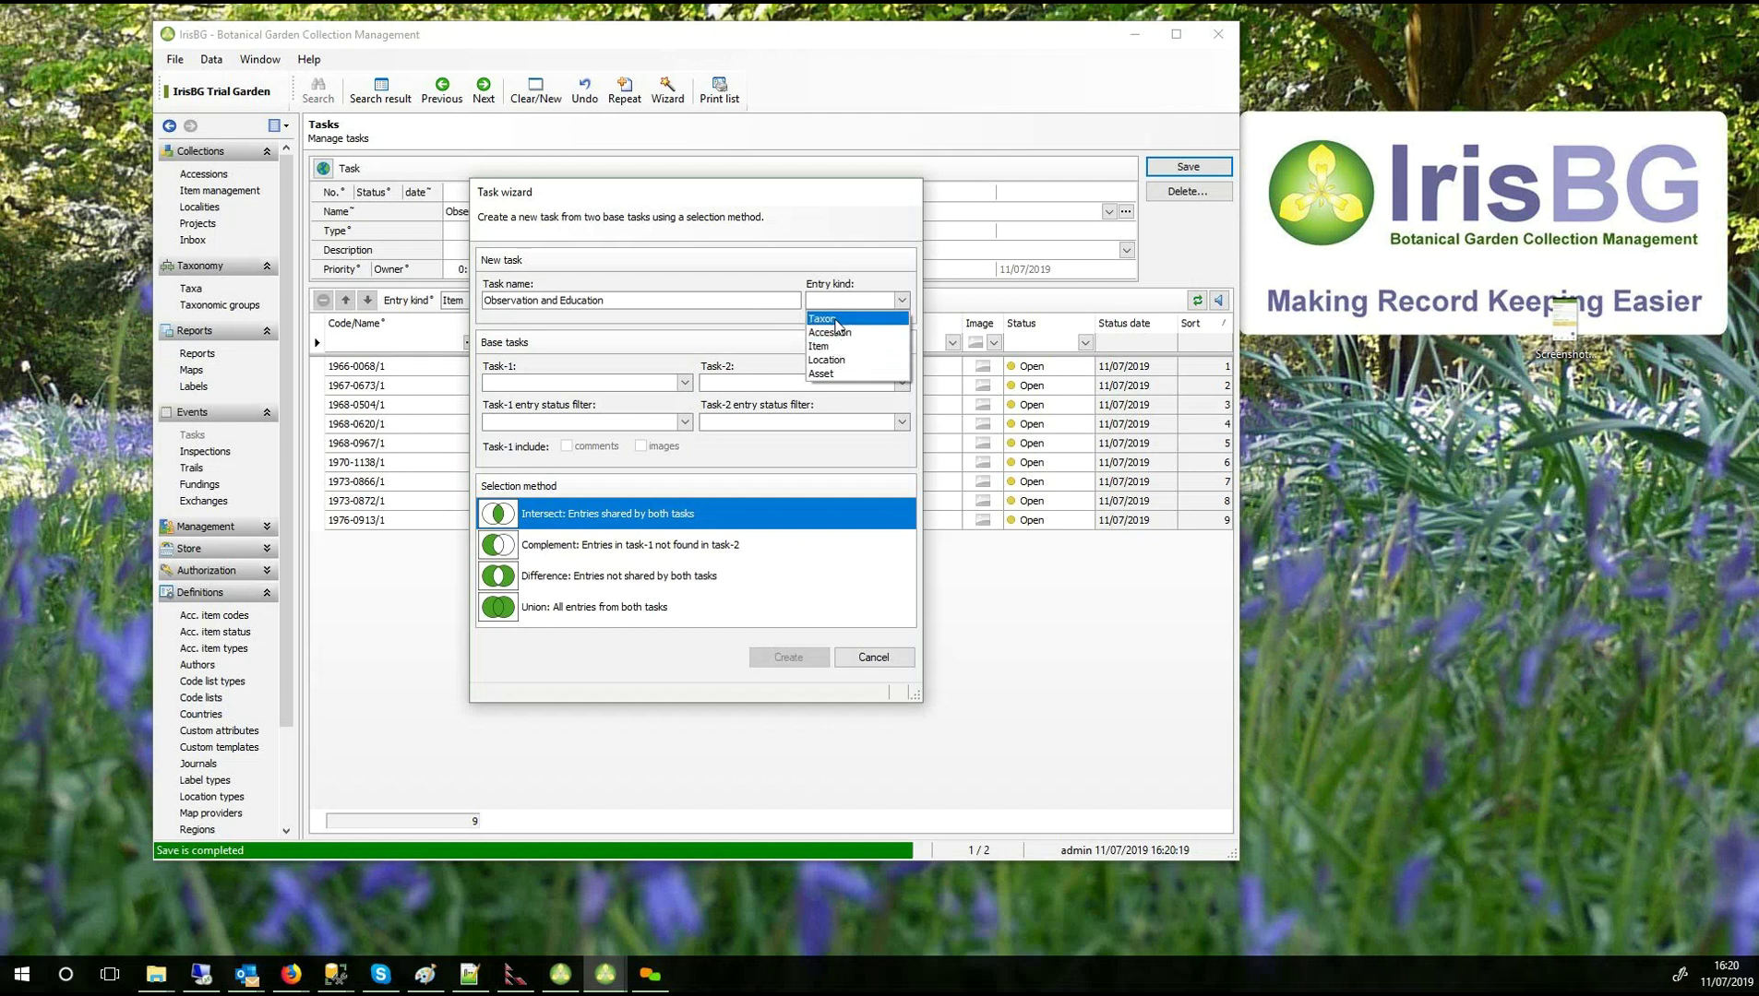
{"action": "left_click", "coordinate": [838, 318]}
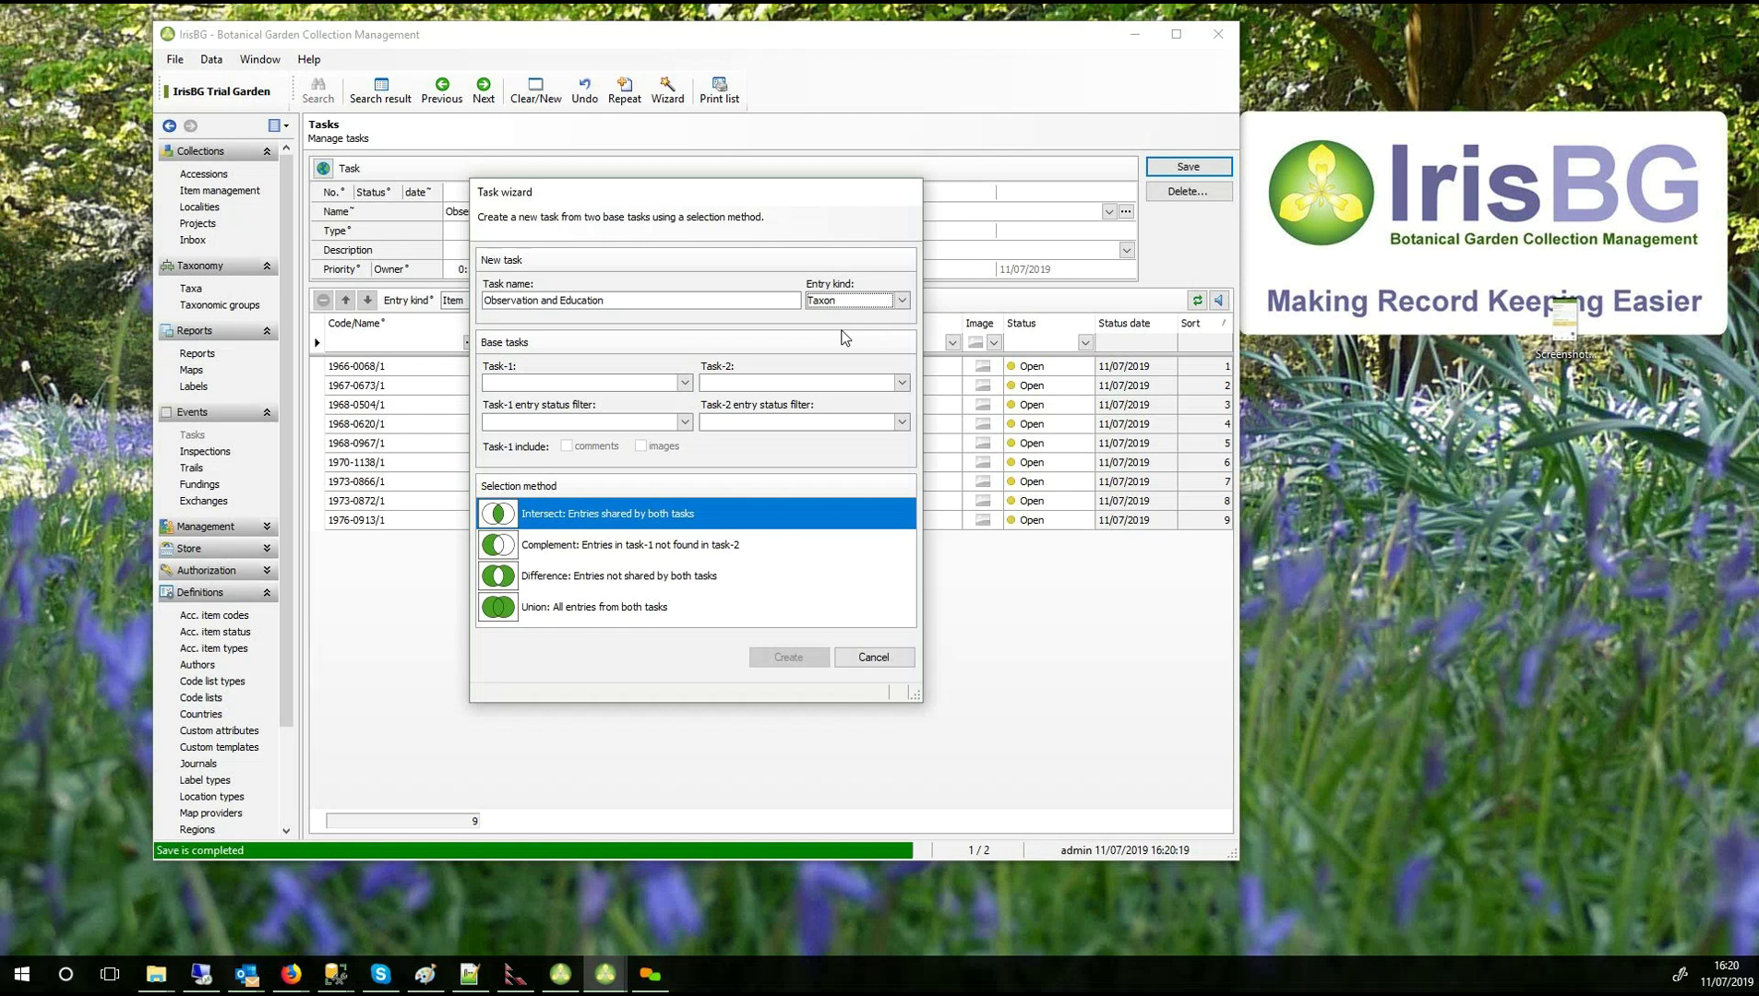
Create the task as a Union of Education collection as Task-1 and Observation collection as Task-2.
{"action": "left_click", "coordinate": [685, 383]}
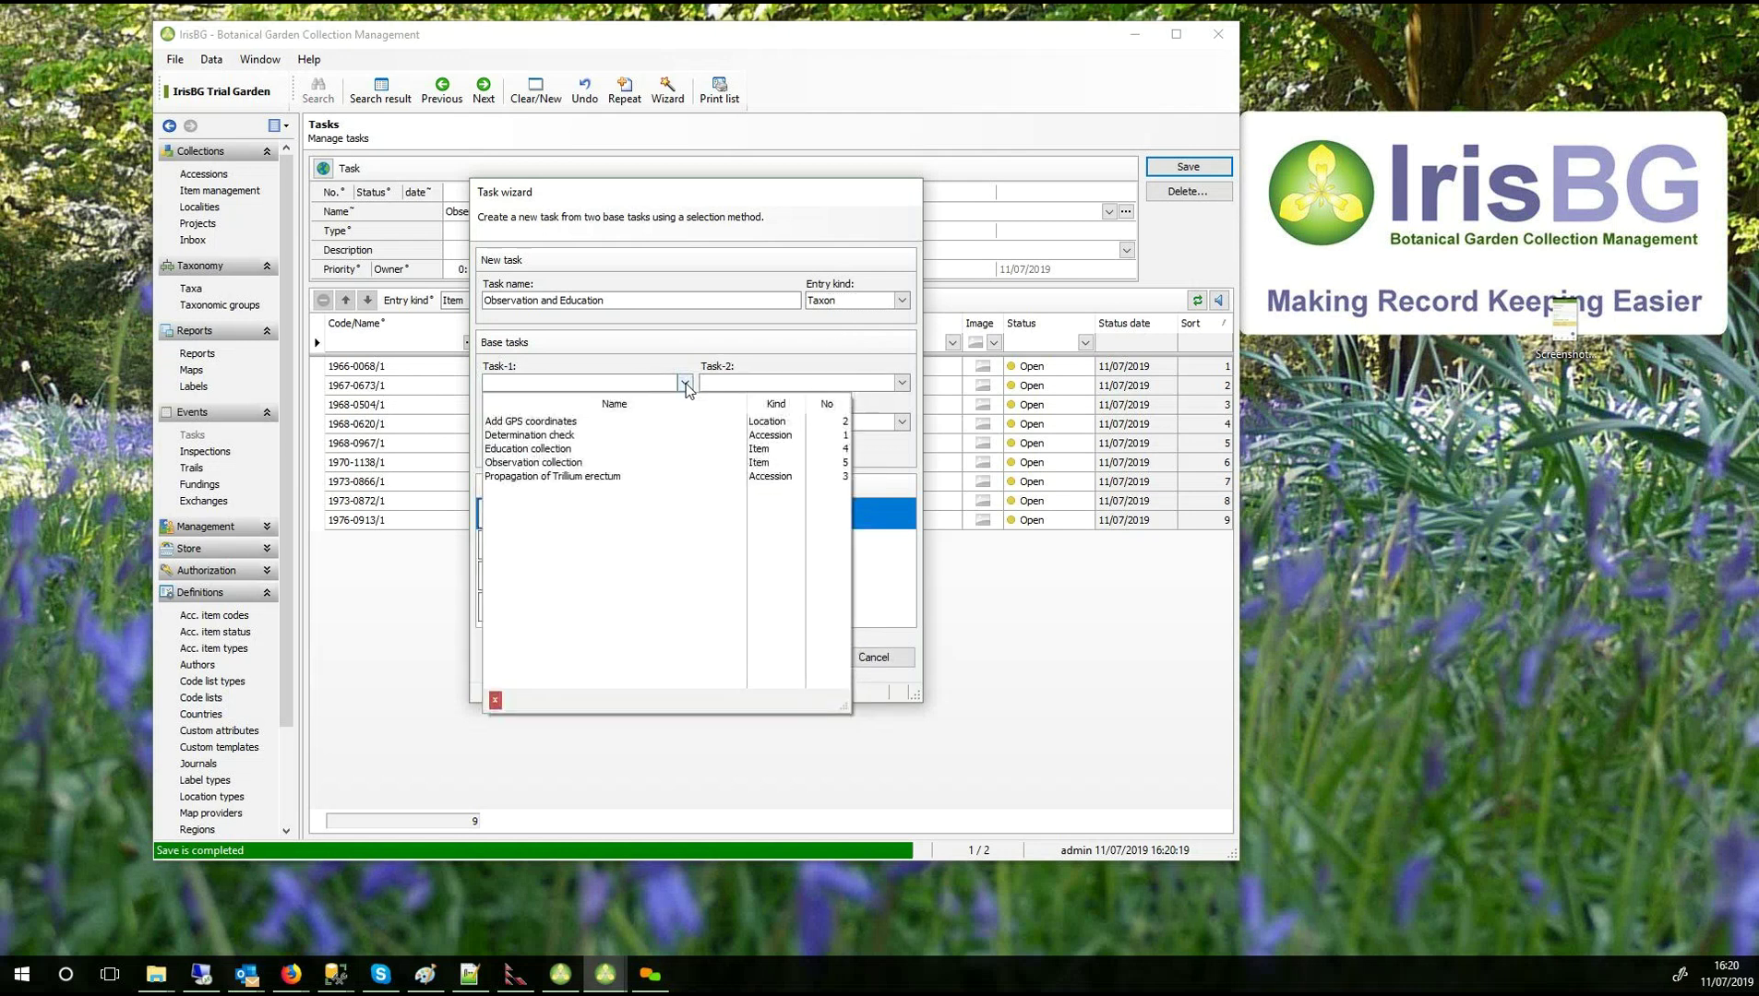
{"action": "left_click", "coordinate": [648, 450]}
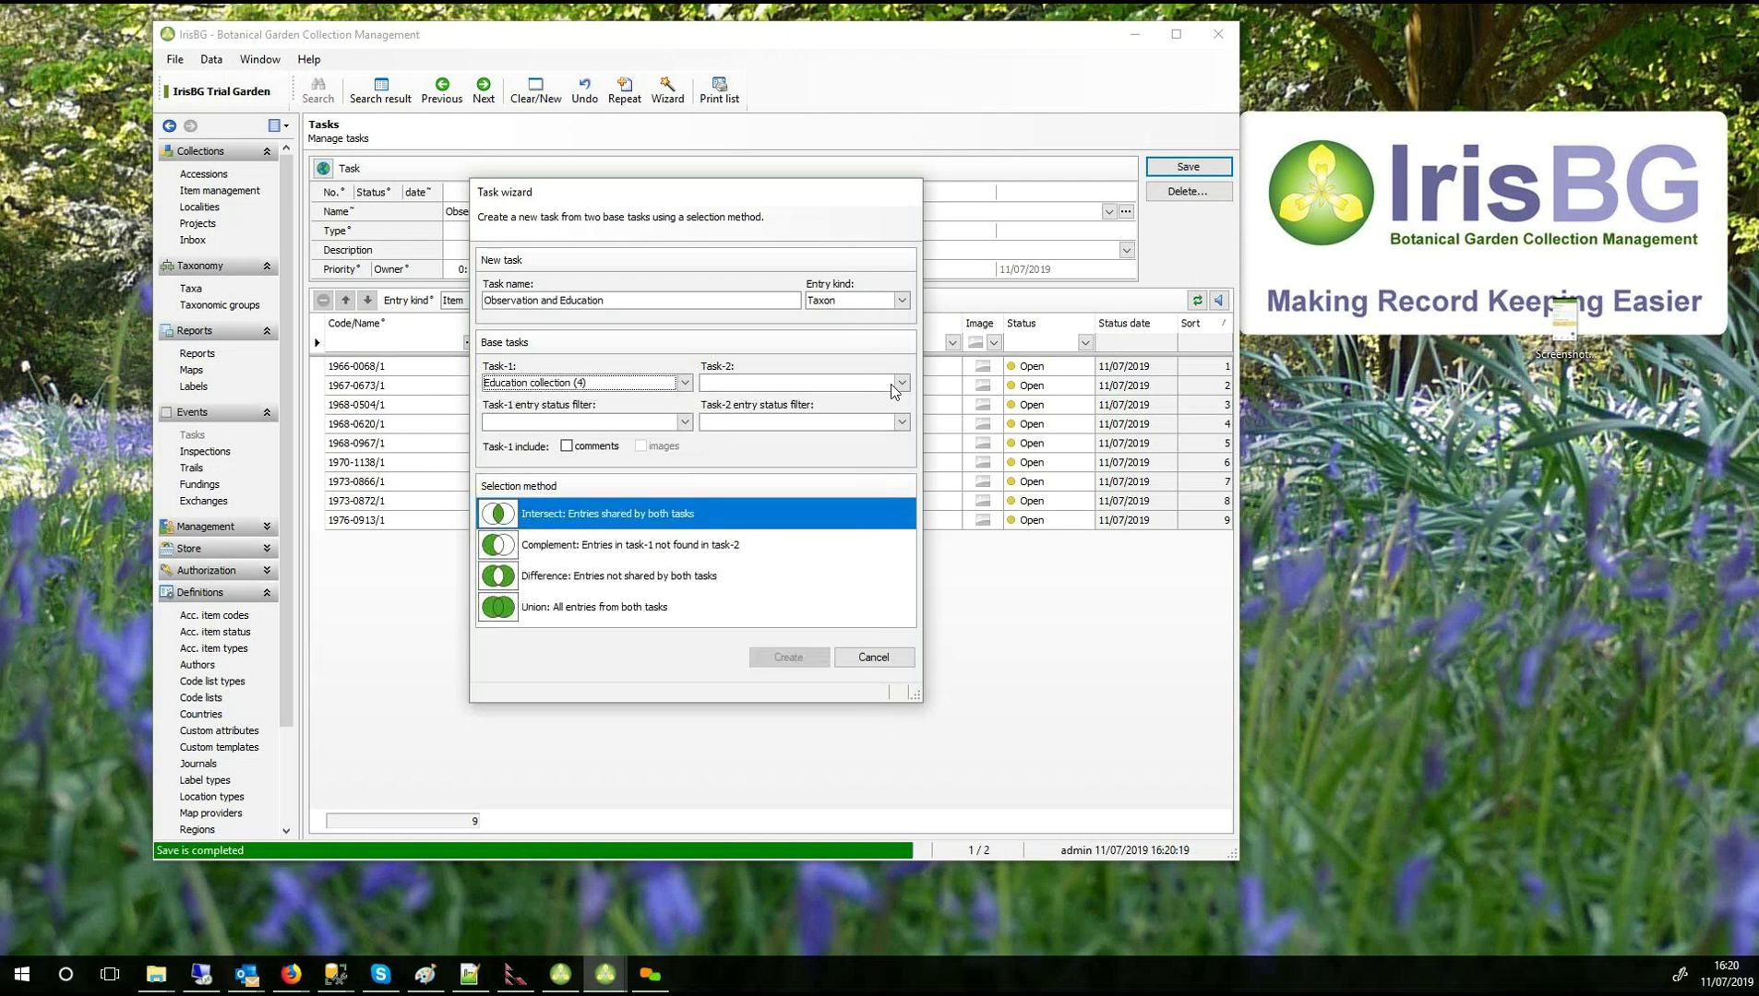
{"action": "left_click", "coordinate": [899, 383]}
{"action": "left_click", "coordinate": [844, 455]}
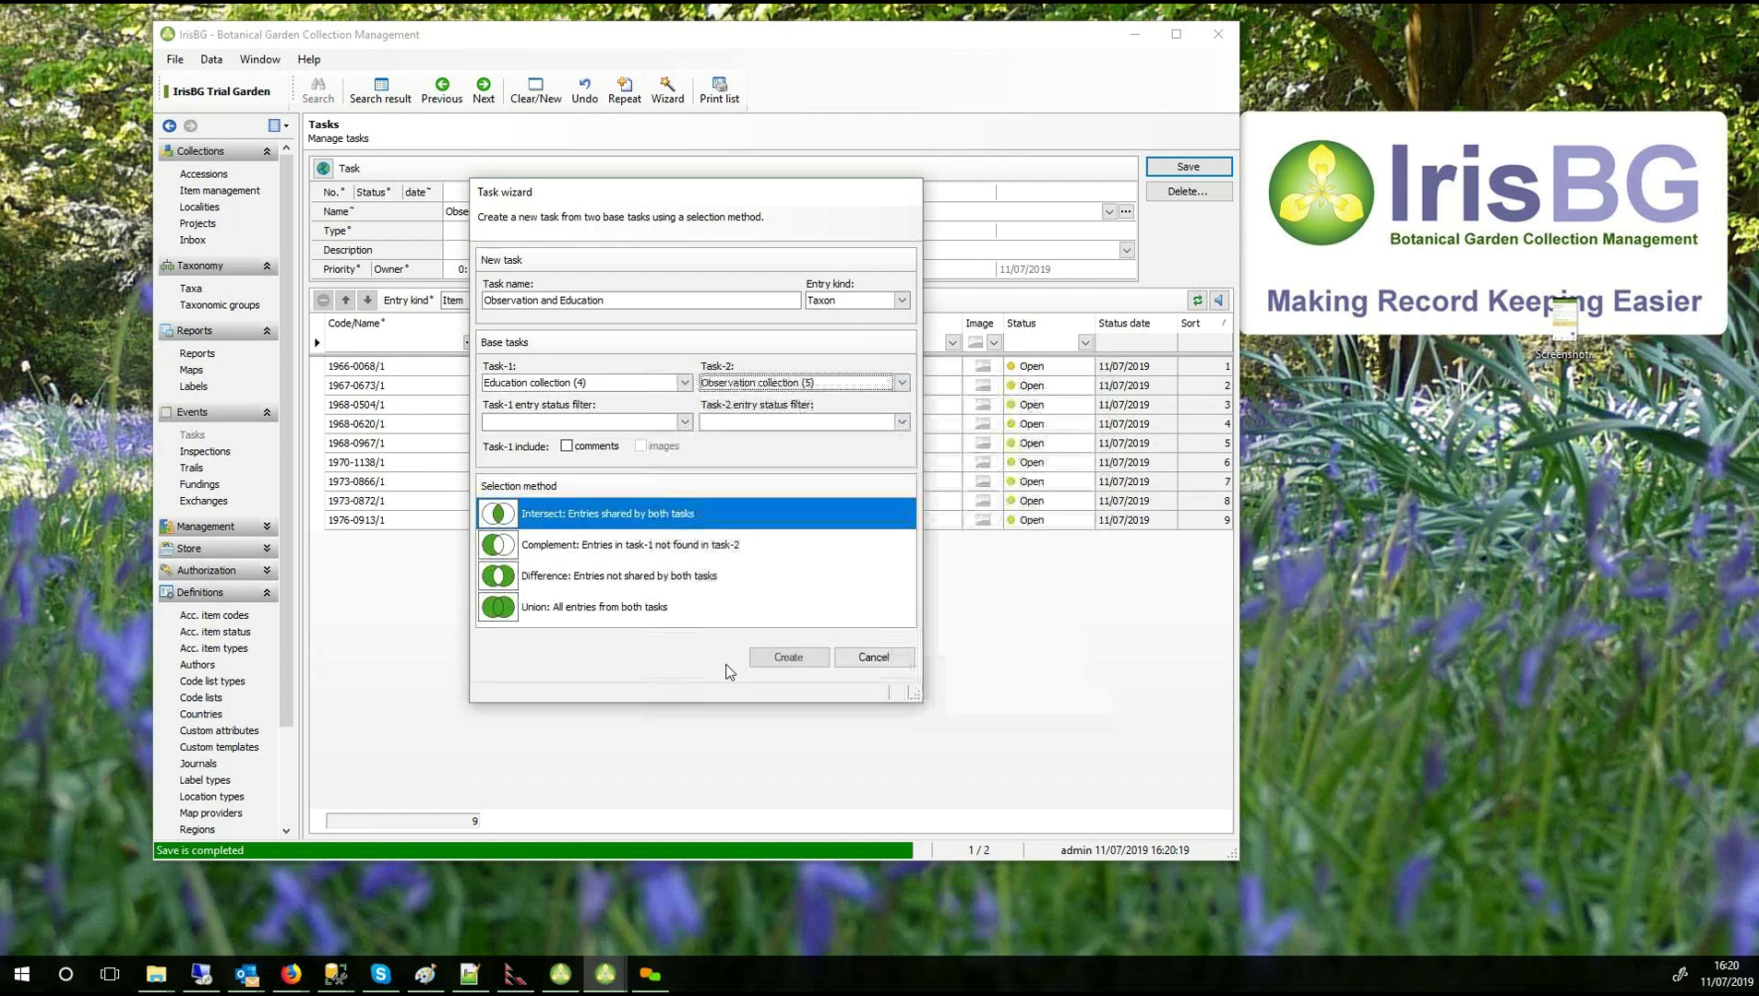
{"action": "left_click", "coordinate": [555, 610]}
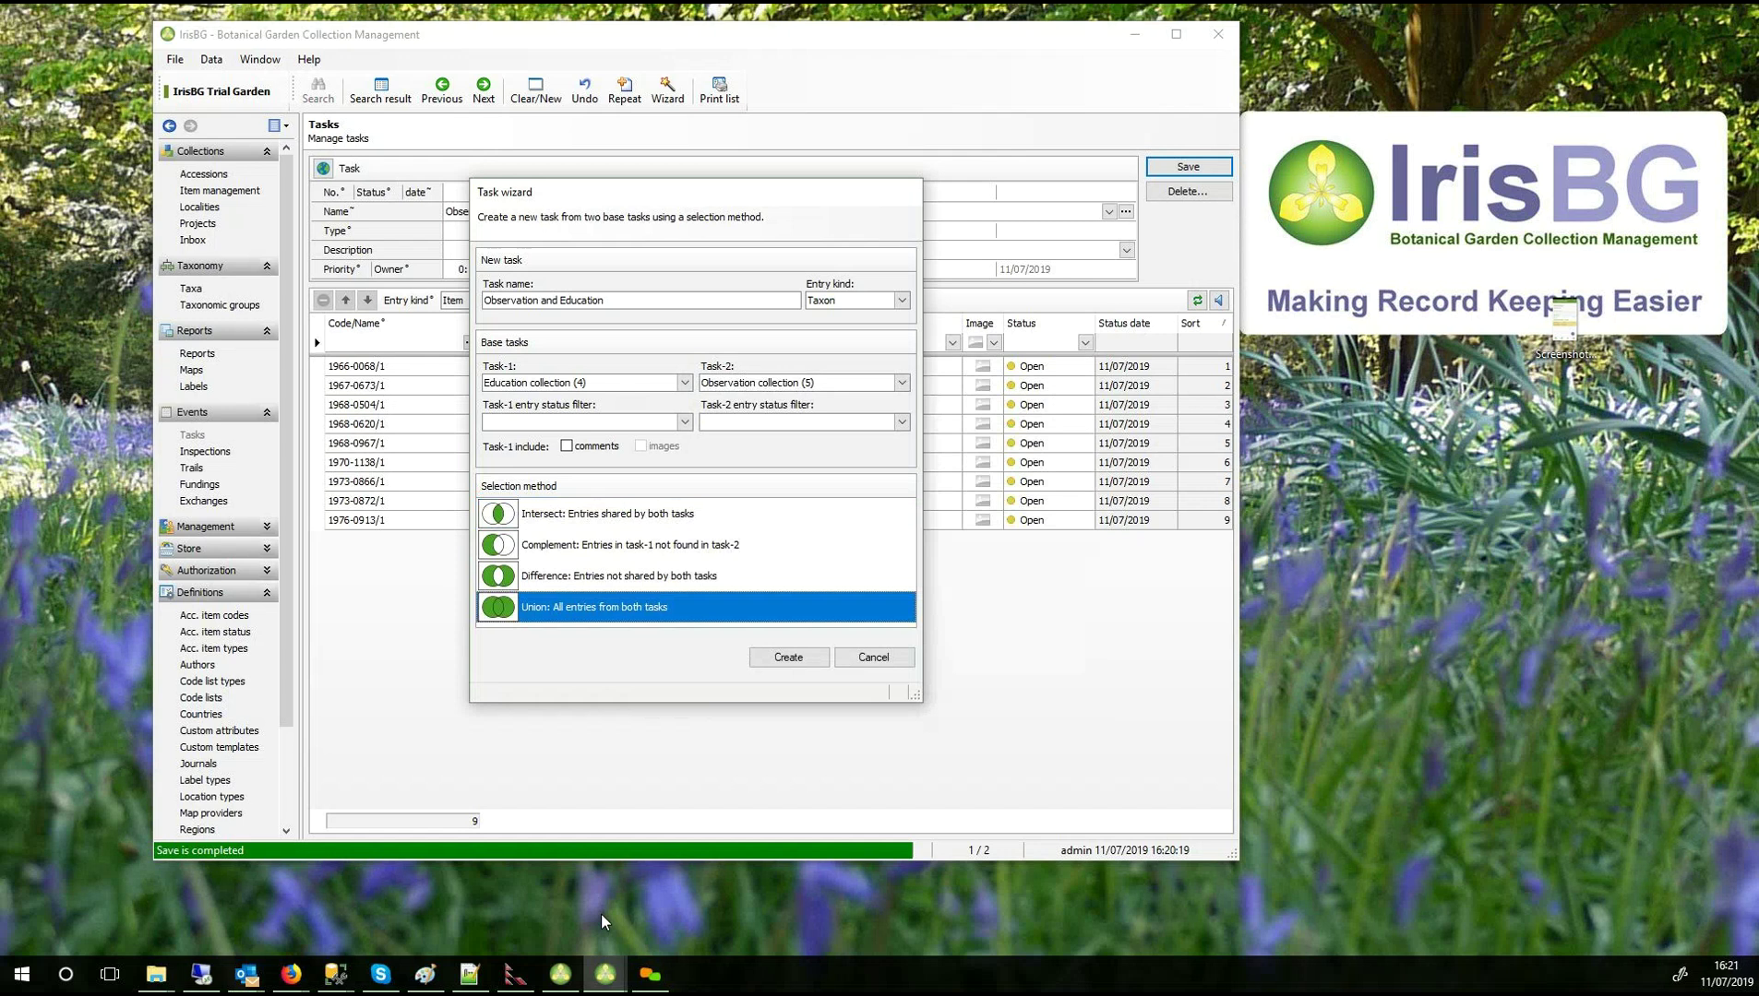
{"action": "left_click", "coordinate": [778, 658]}
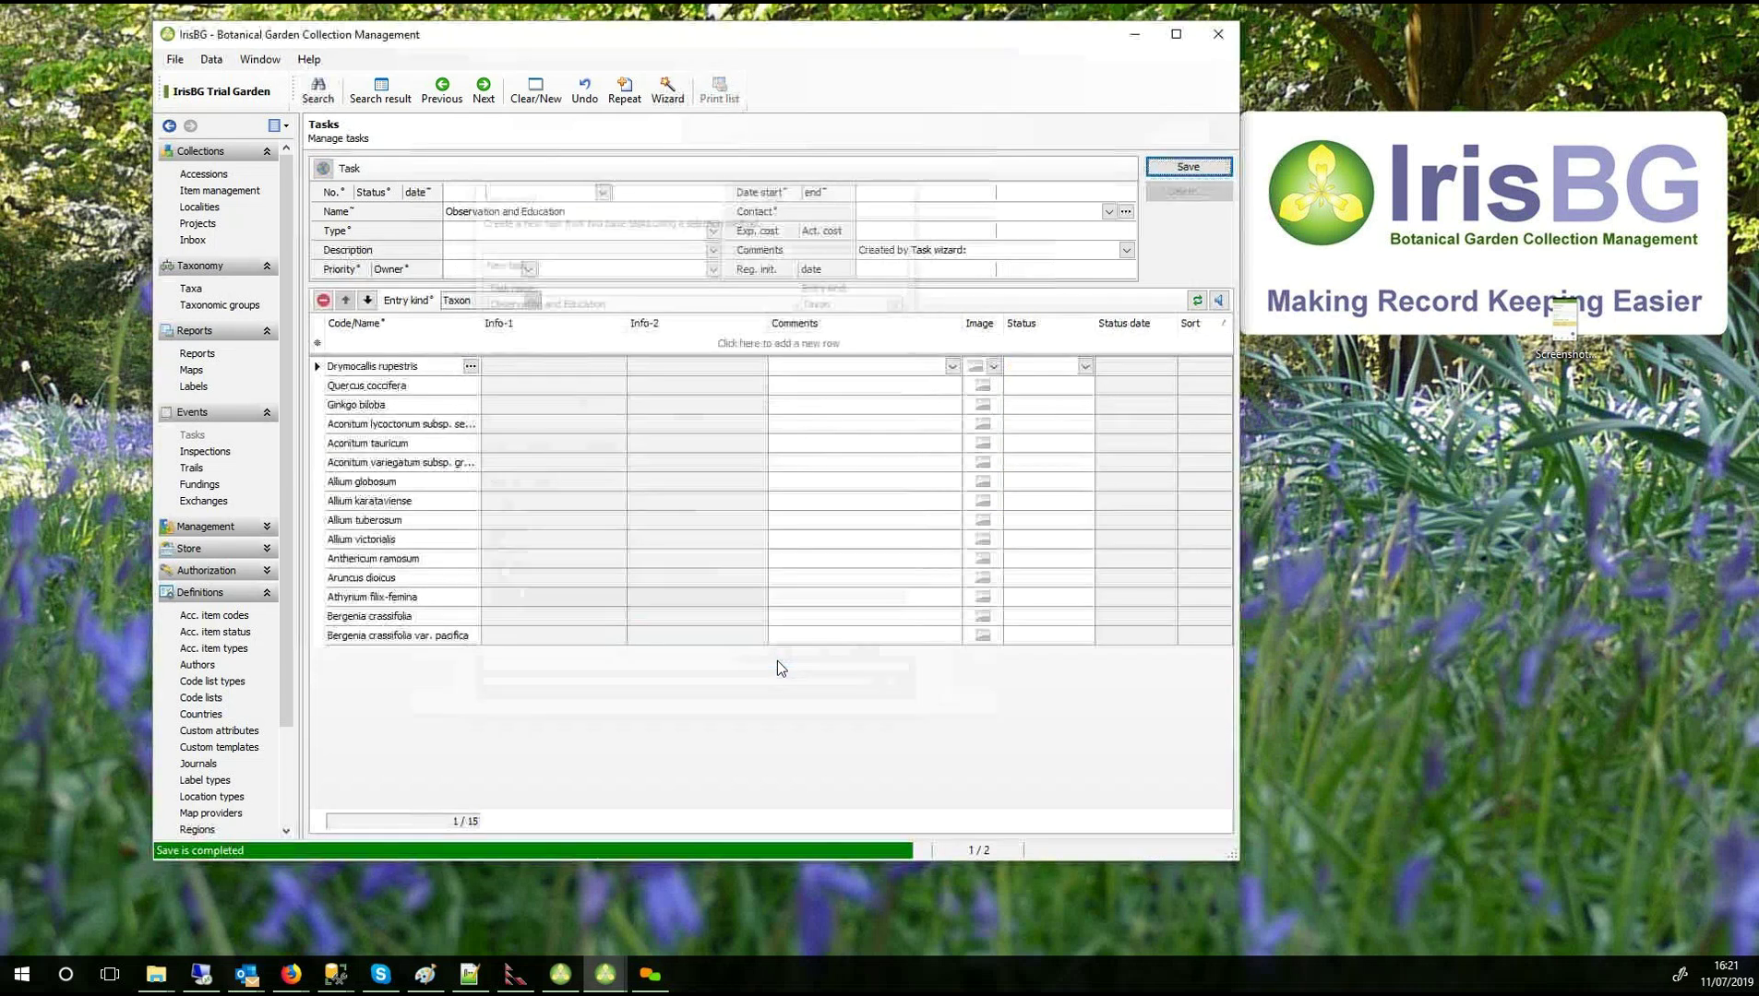
Try to save the combined task, and briefly open the taxon lookup for the Drymocallis rupestris entry.
{"action": "left_click", "coordinate": [1205, 169]}
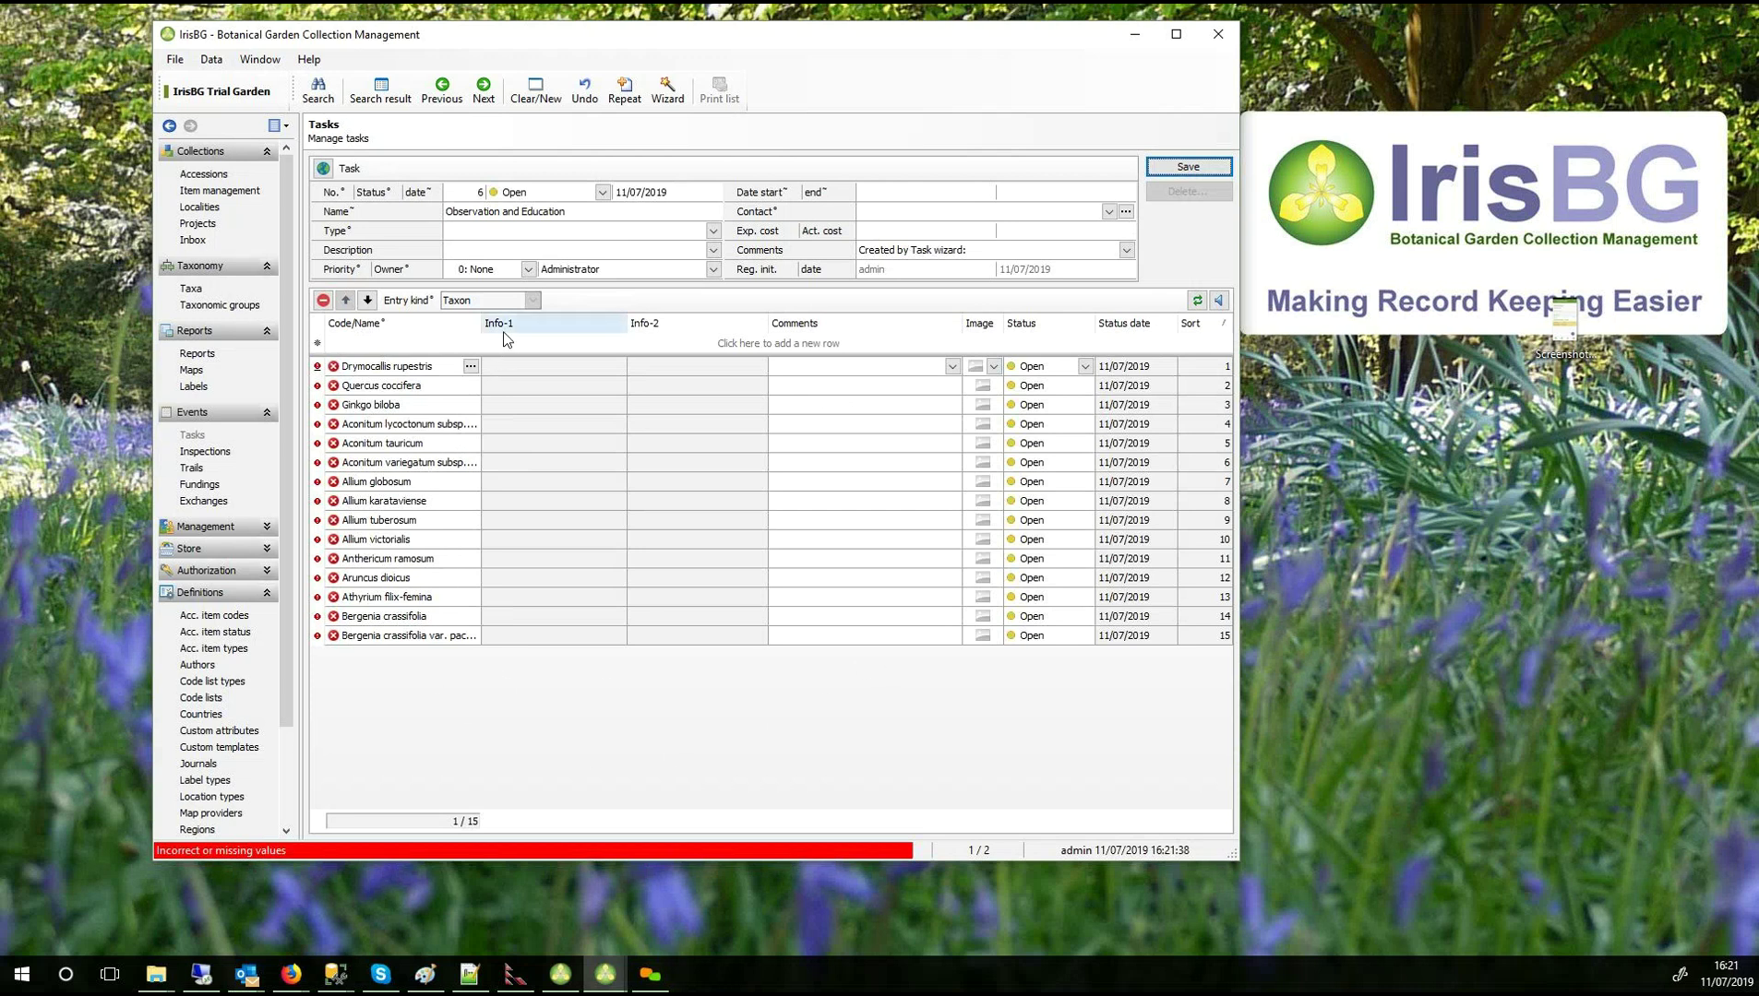
{"action": "left_click", "coordinate": [472, 366]}
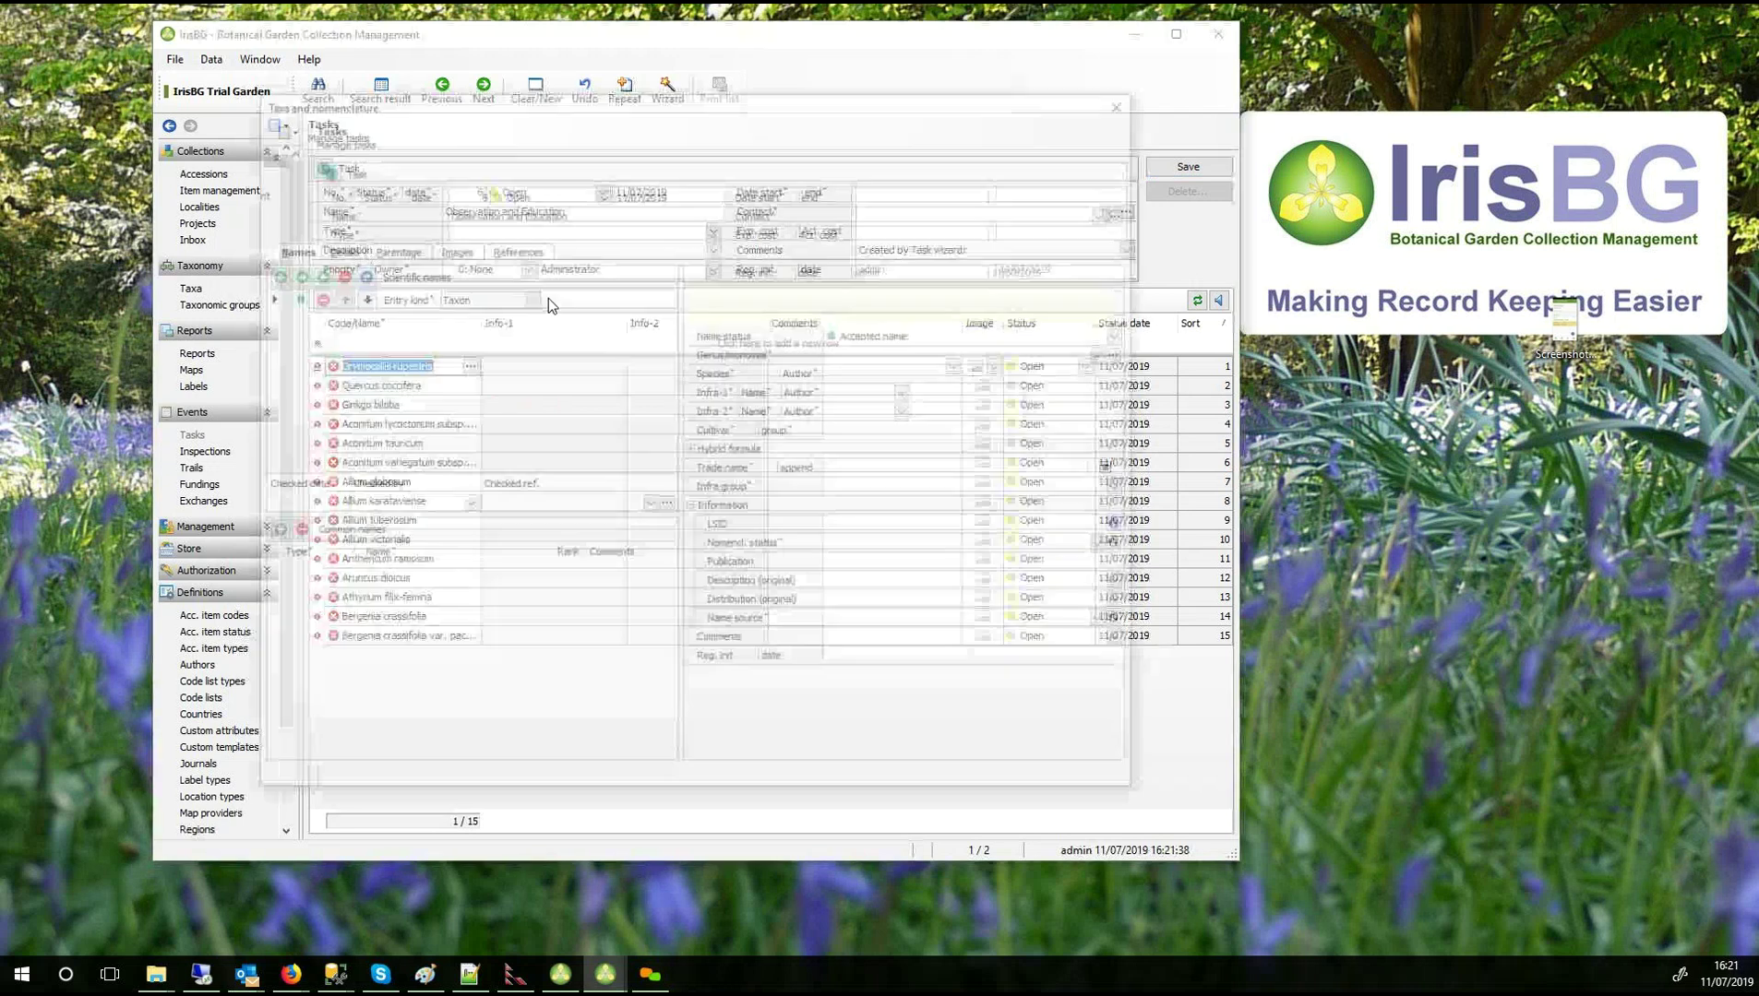
{"action": "left_click", "coordinate": [1127, 99]}
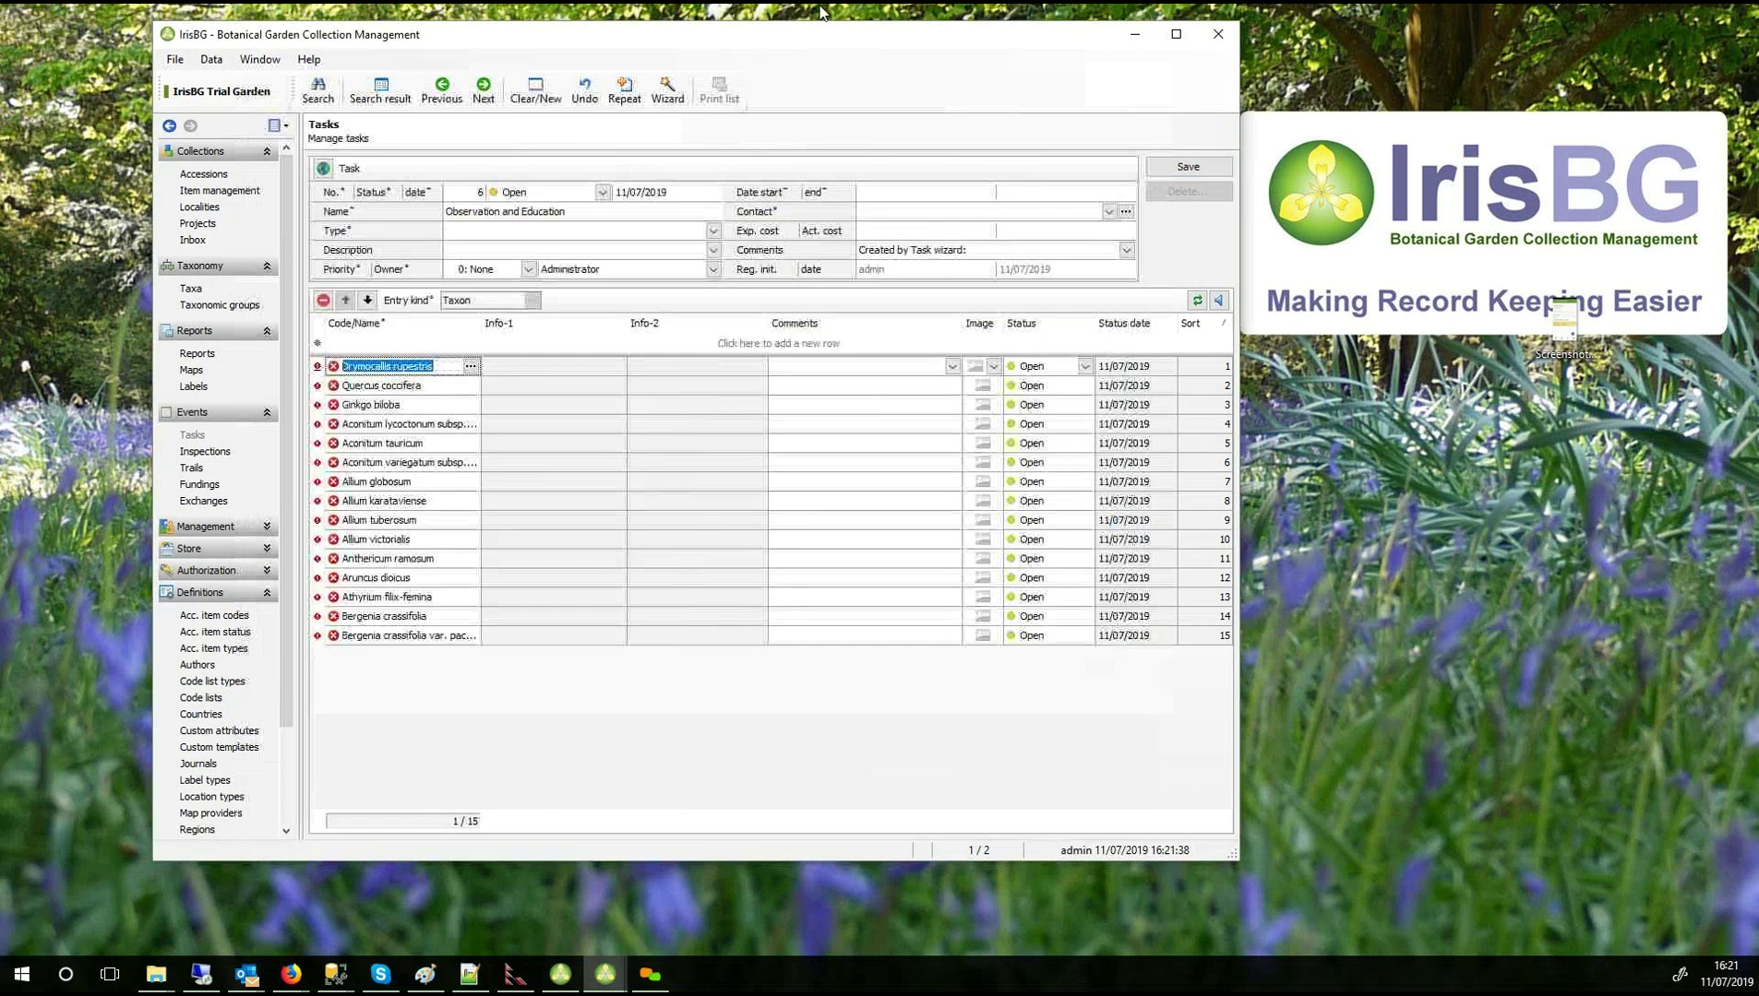
Clear the task form, discarding the unsaved Observation and Education task.
{"action": "left_click", "coordinate": [532, 94]}
{"action": "left_click", "coordinate": [734, 547]}
{"action": "left_click", "coordinate": [535, 90]}
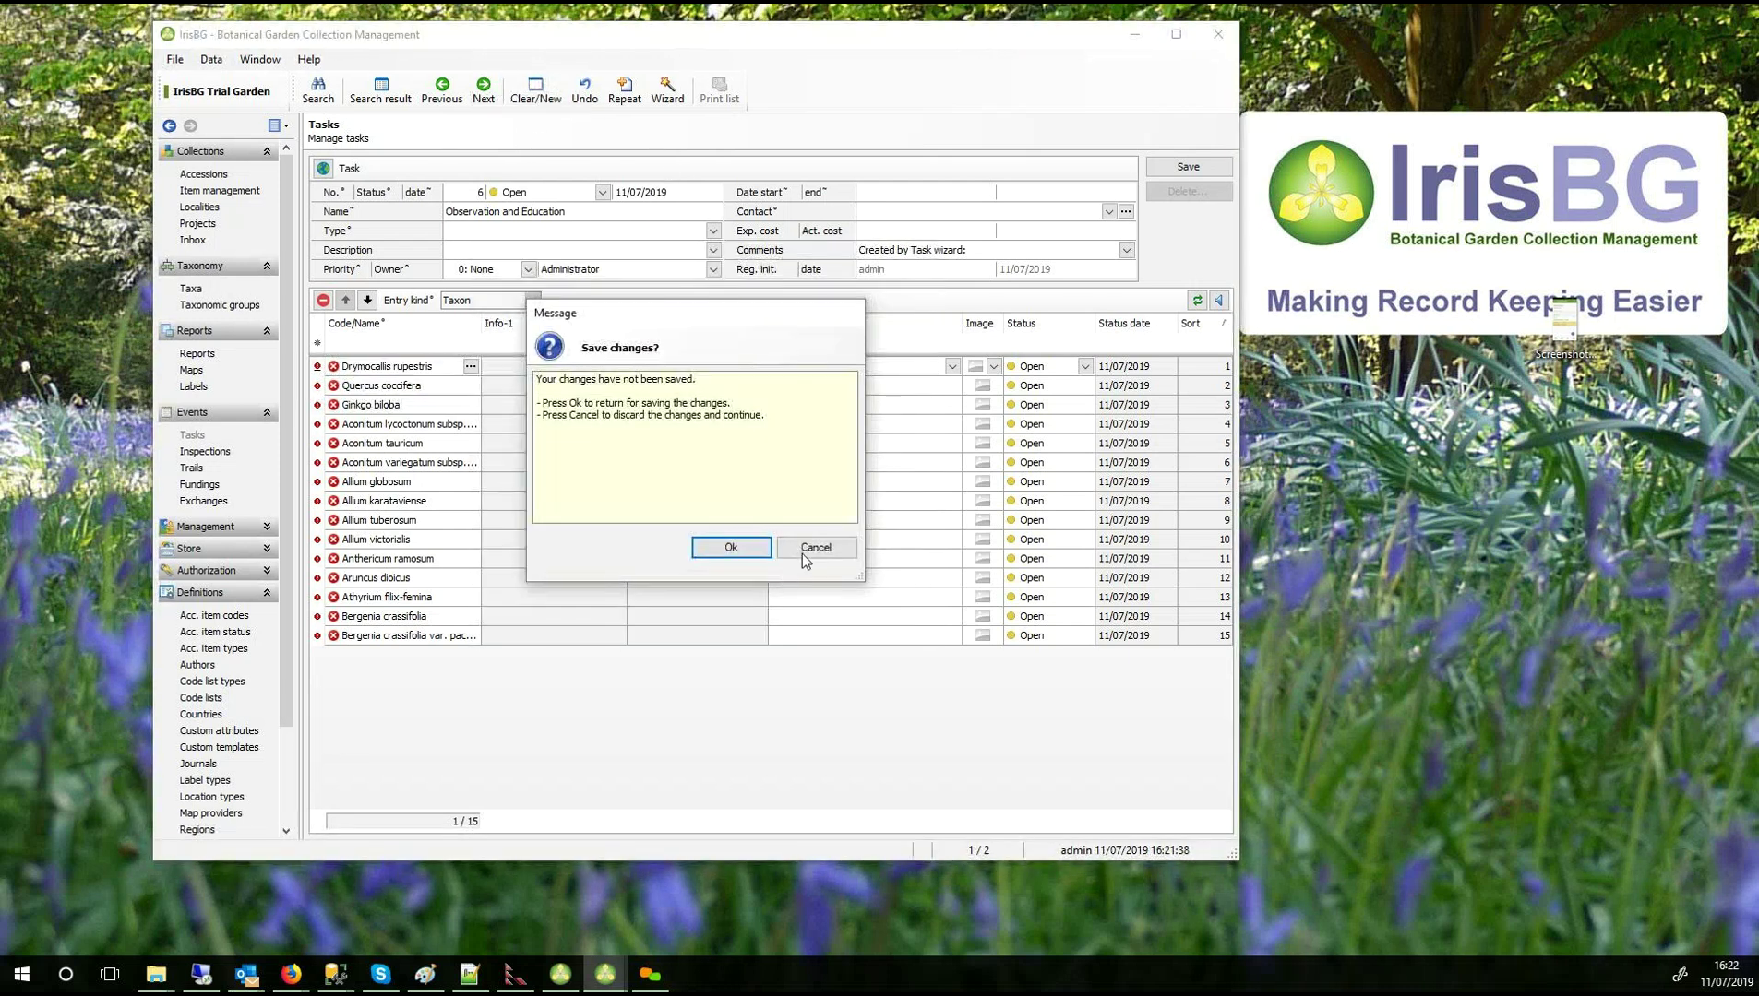
{"action": "left_click", "coordinate": [803, 551]}
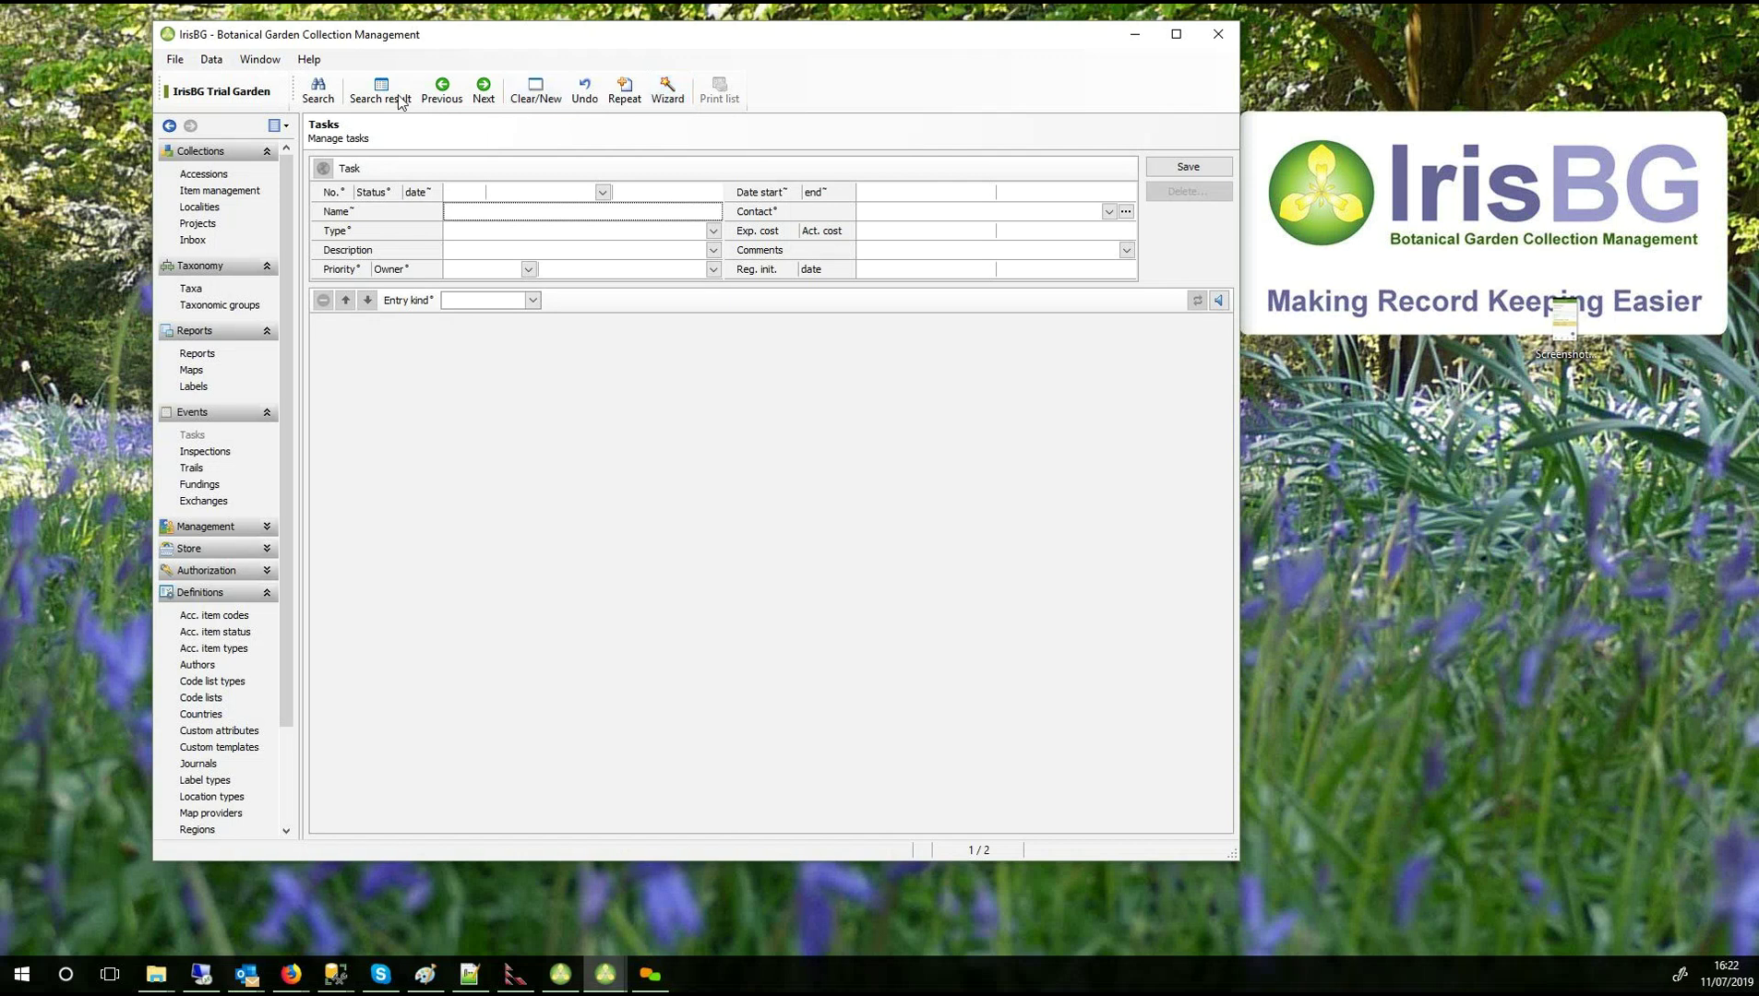
List all tasks and preview the list for printing to view its export file formats, leaving without exporting.
{"action": "left_click", "coordinate": [318, 90]}
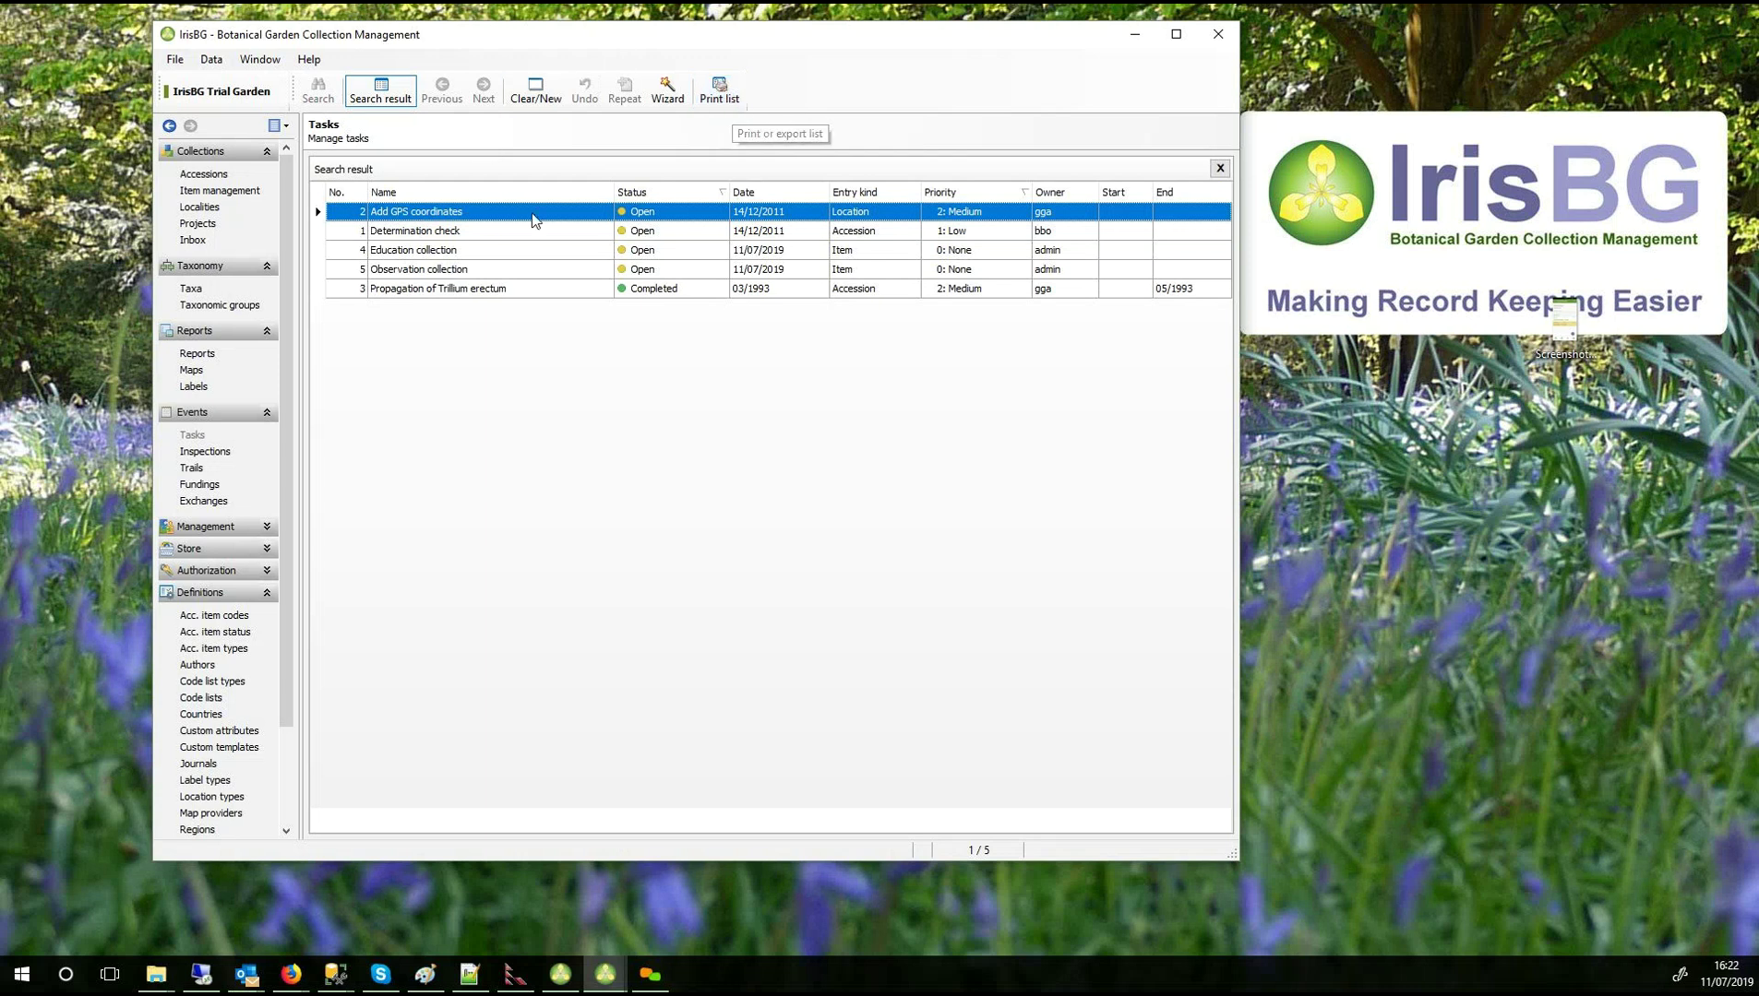
{"action": "left_click", "coordinate": [383, 103]}
{"action": "left_click", "coordinate": [384, 102]}
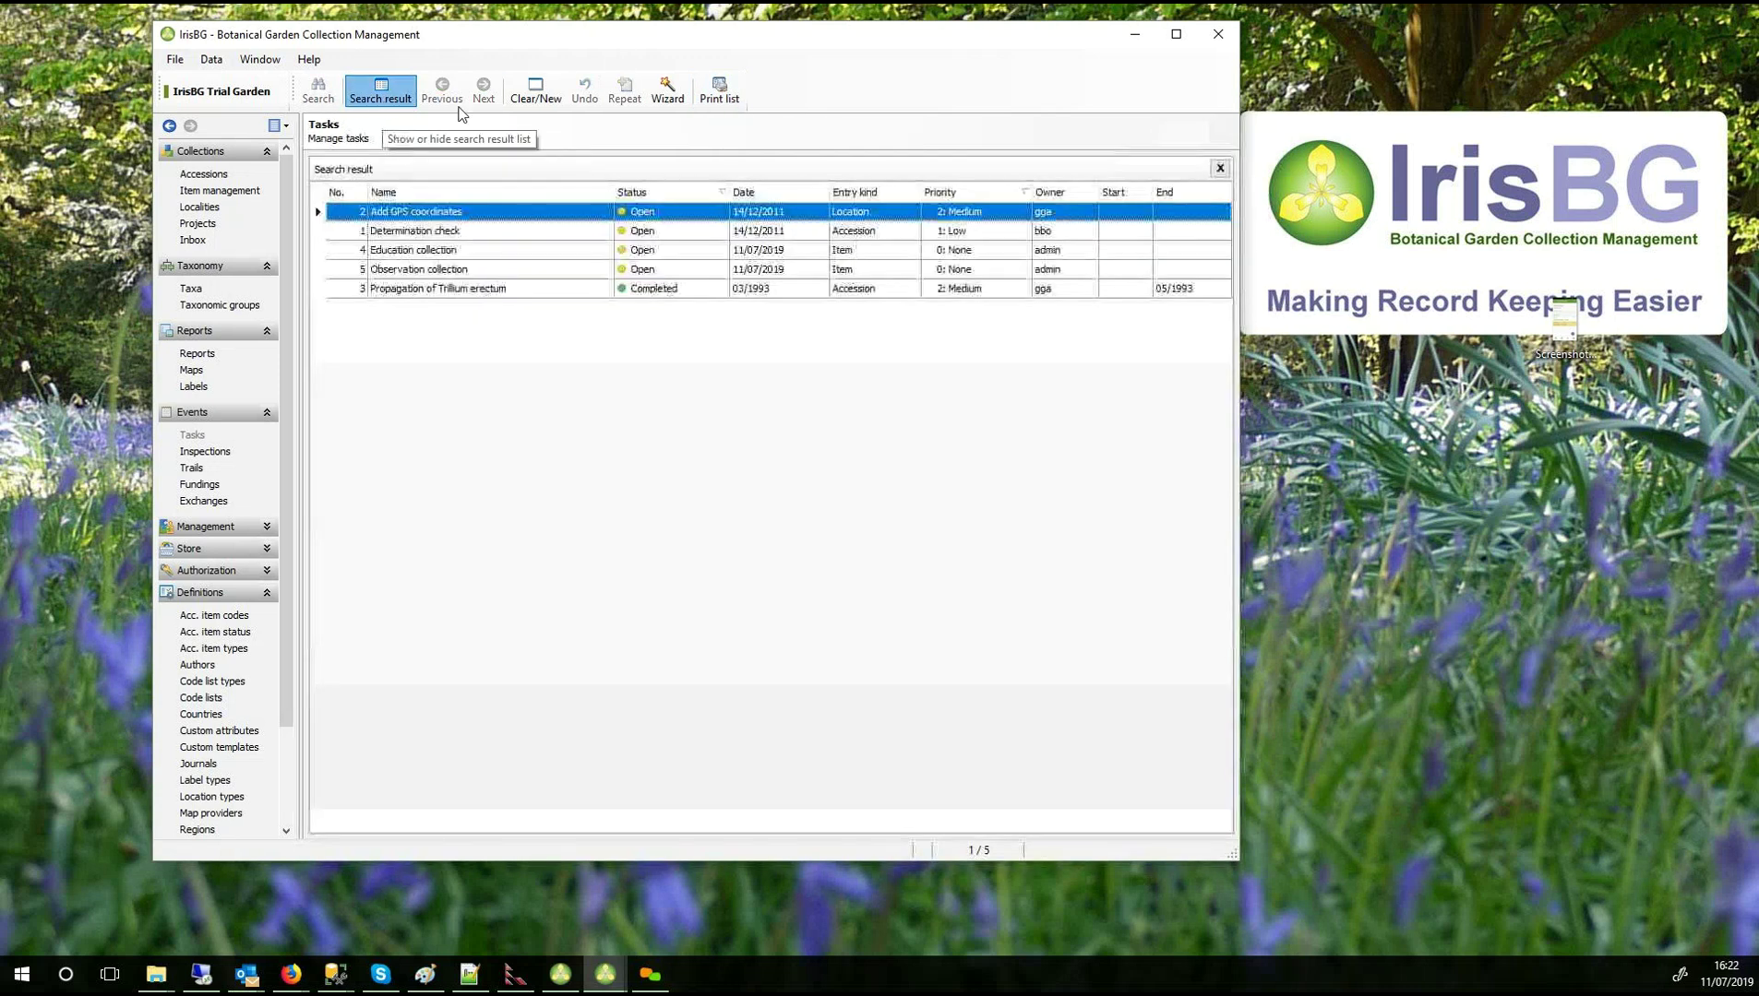
{"action": "left_click", "coordinate": [715, 99]}
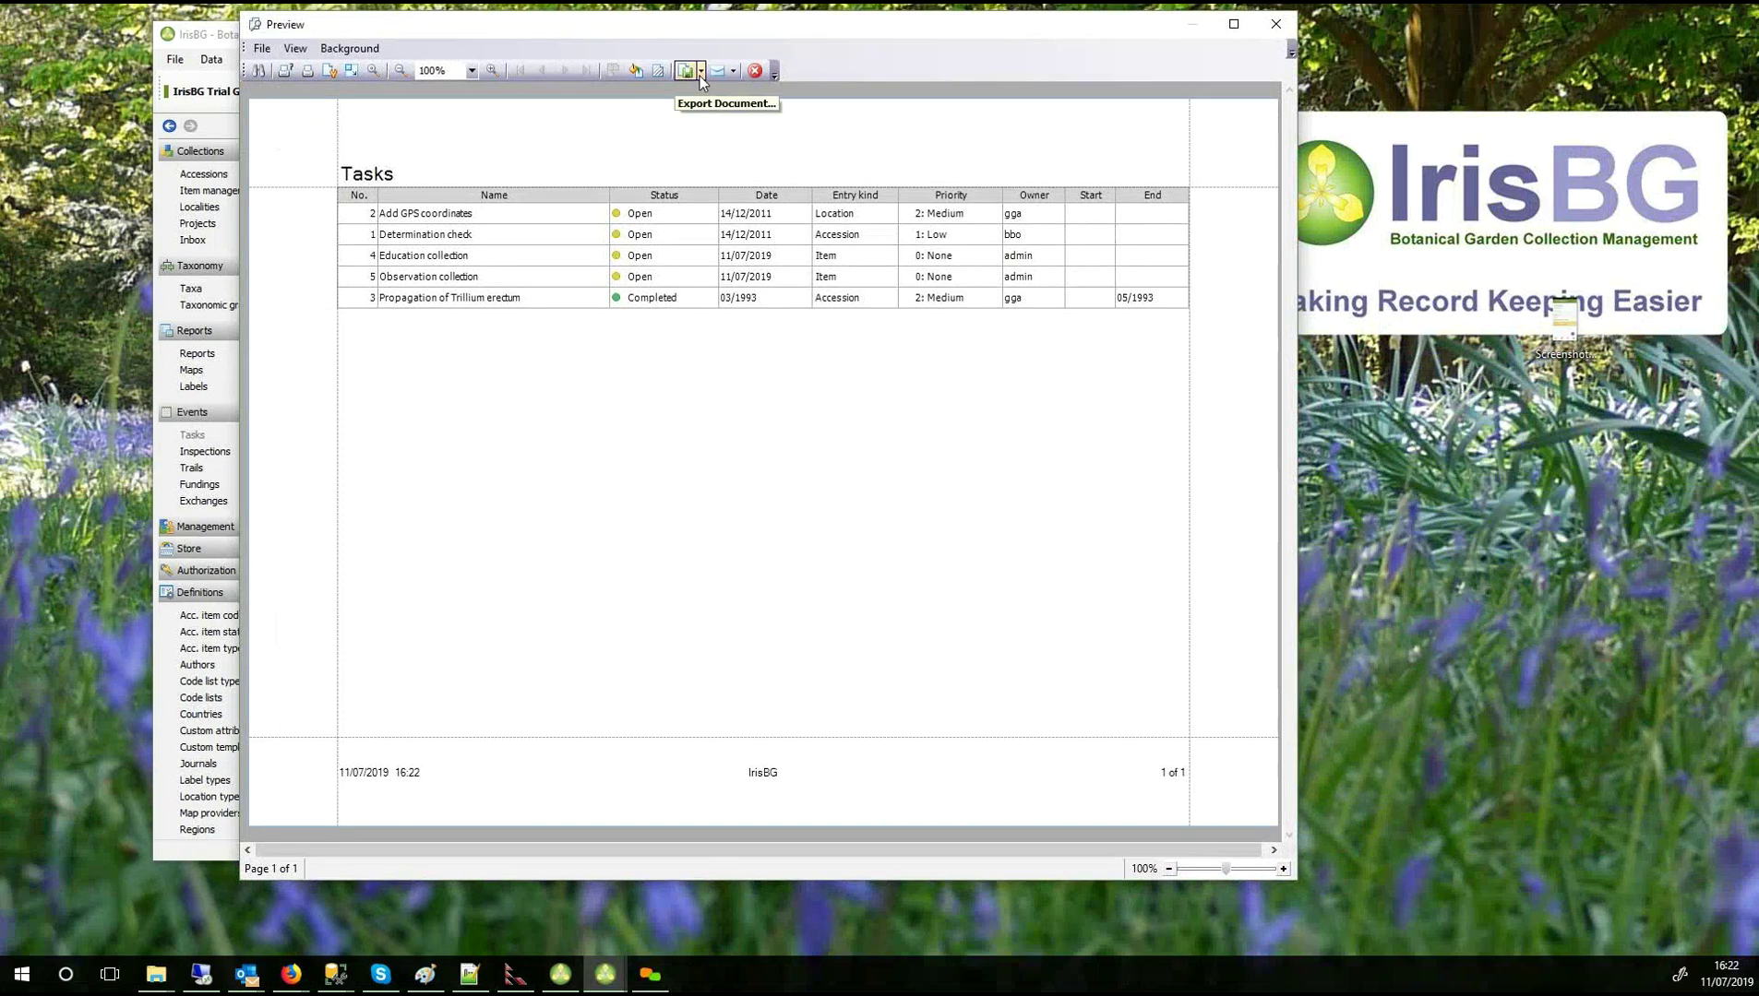
{"action": "left_click_drag", "start_coordinate": [694, 35], "coordinate": [1027, 77]}
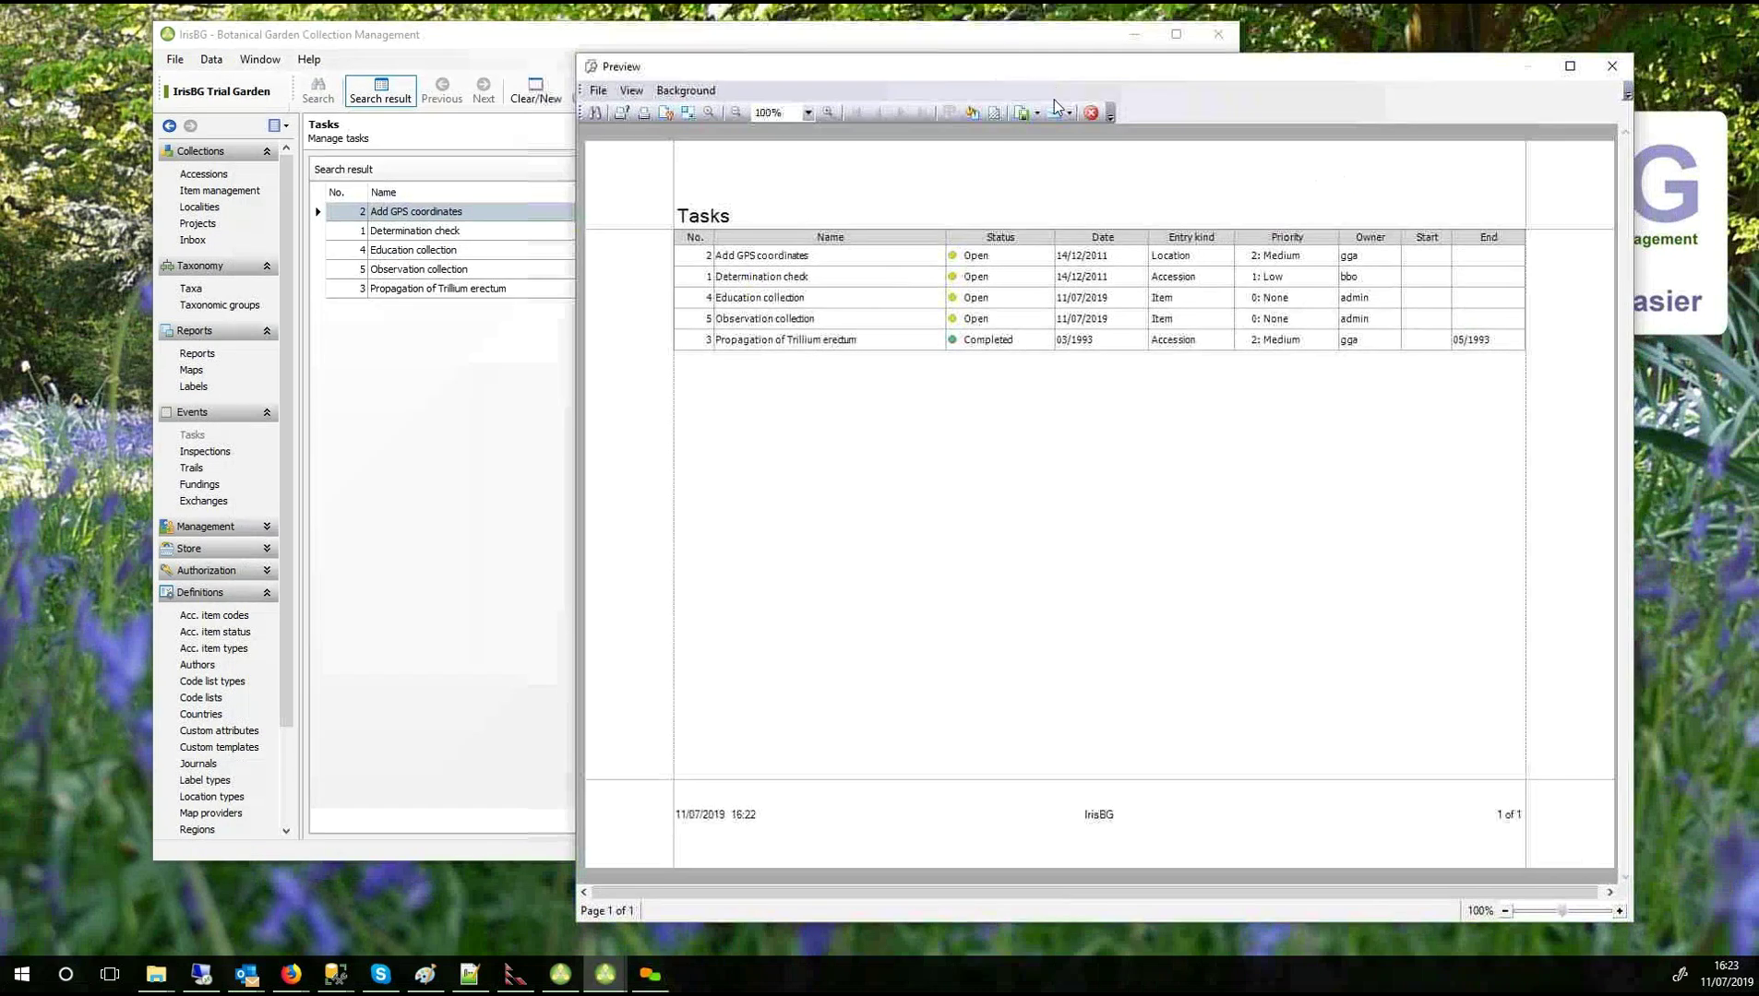
{"action": "left_click", "coordinate": [1037, 116]}
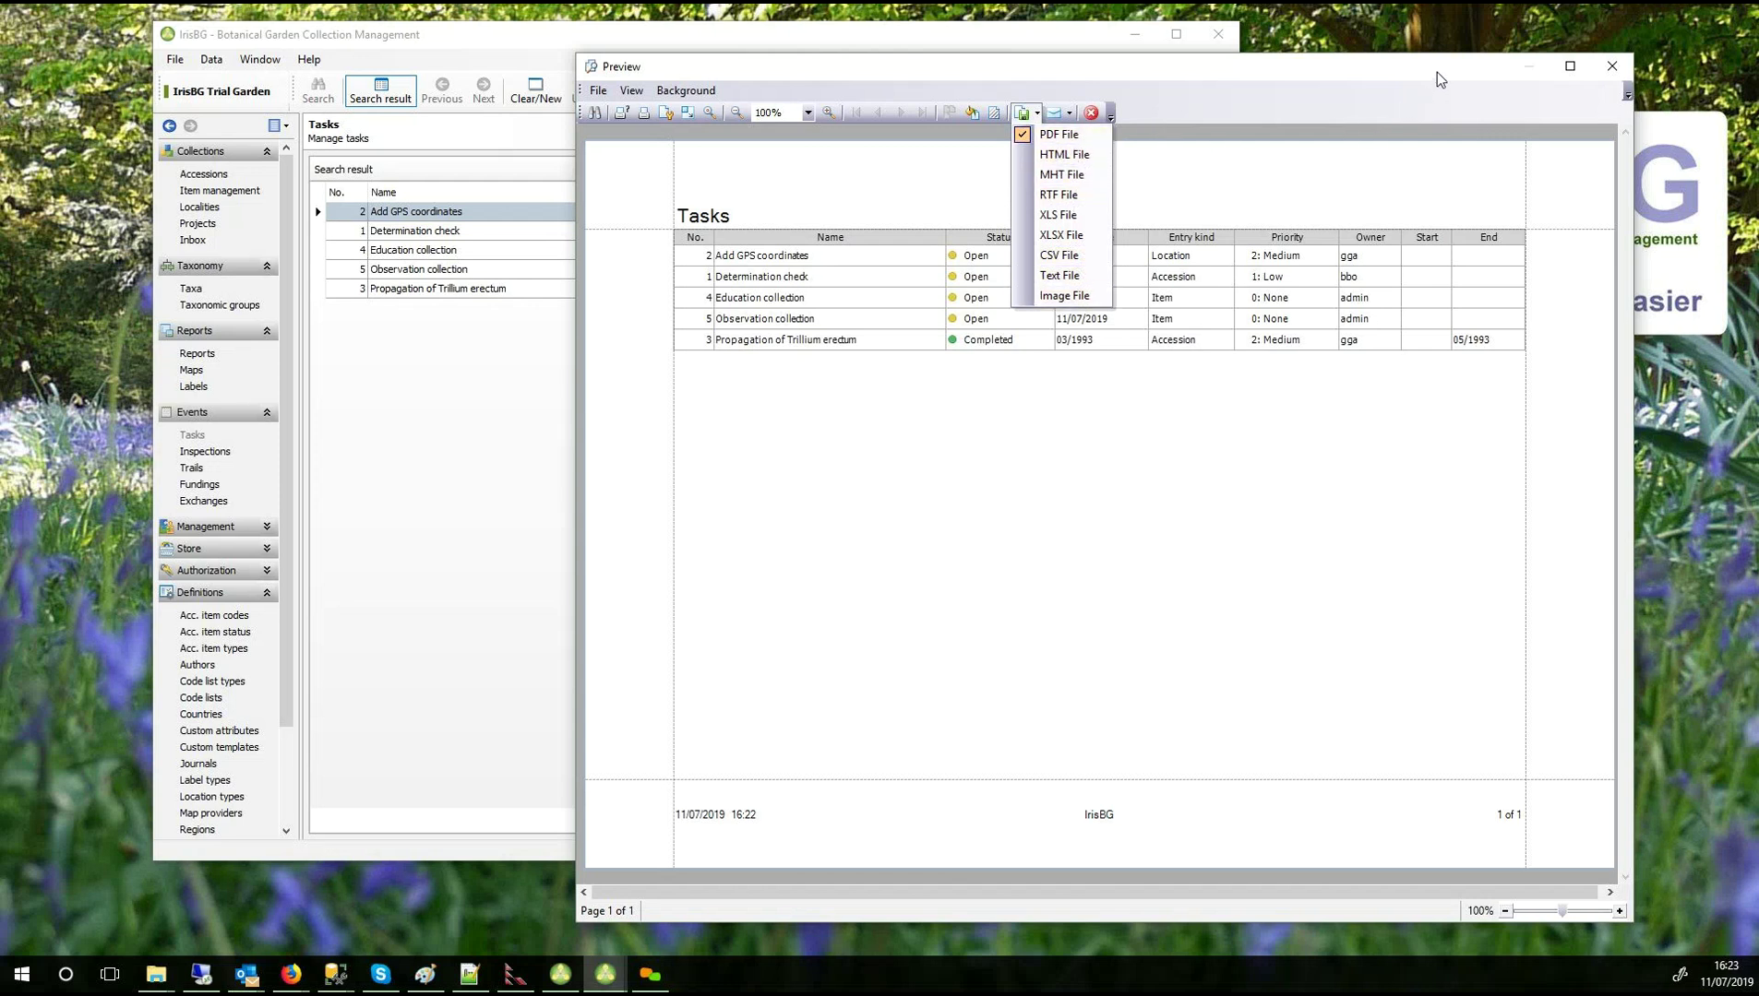
{"action": "left_click", "coordinate": [1600, 74]}
{"action": "left_click", "coordinate": [1600, 74]}
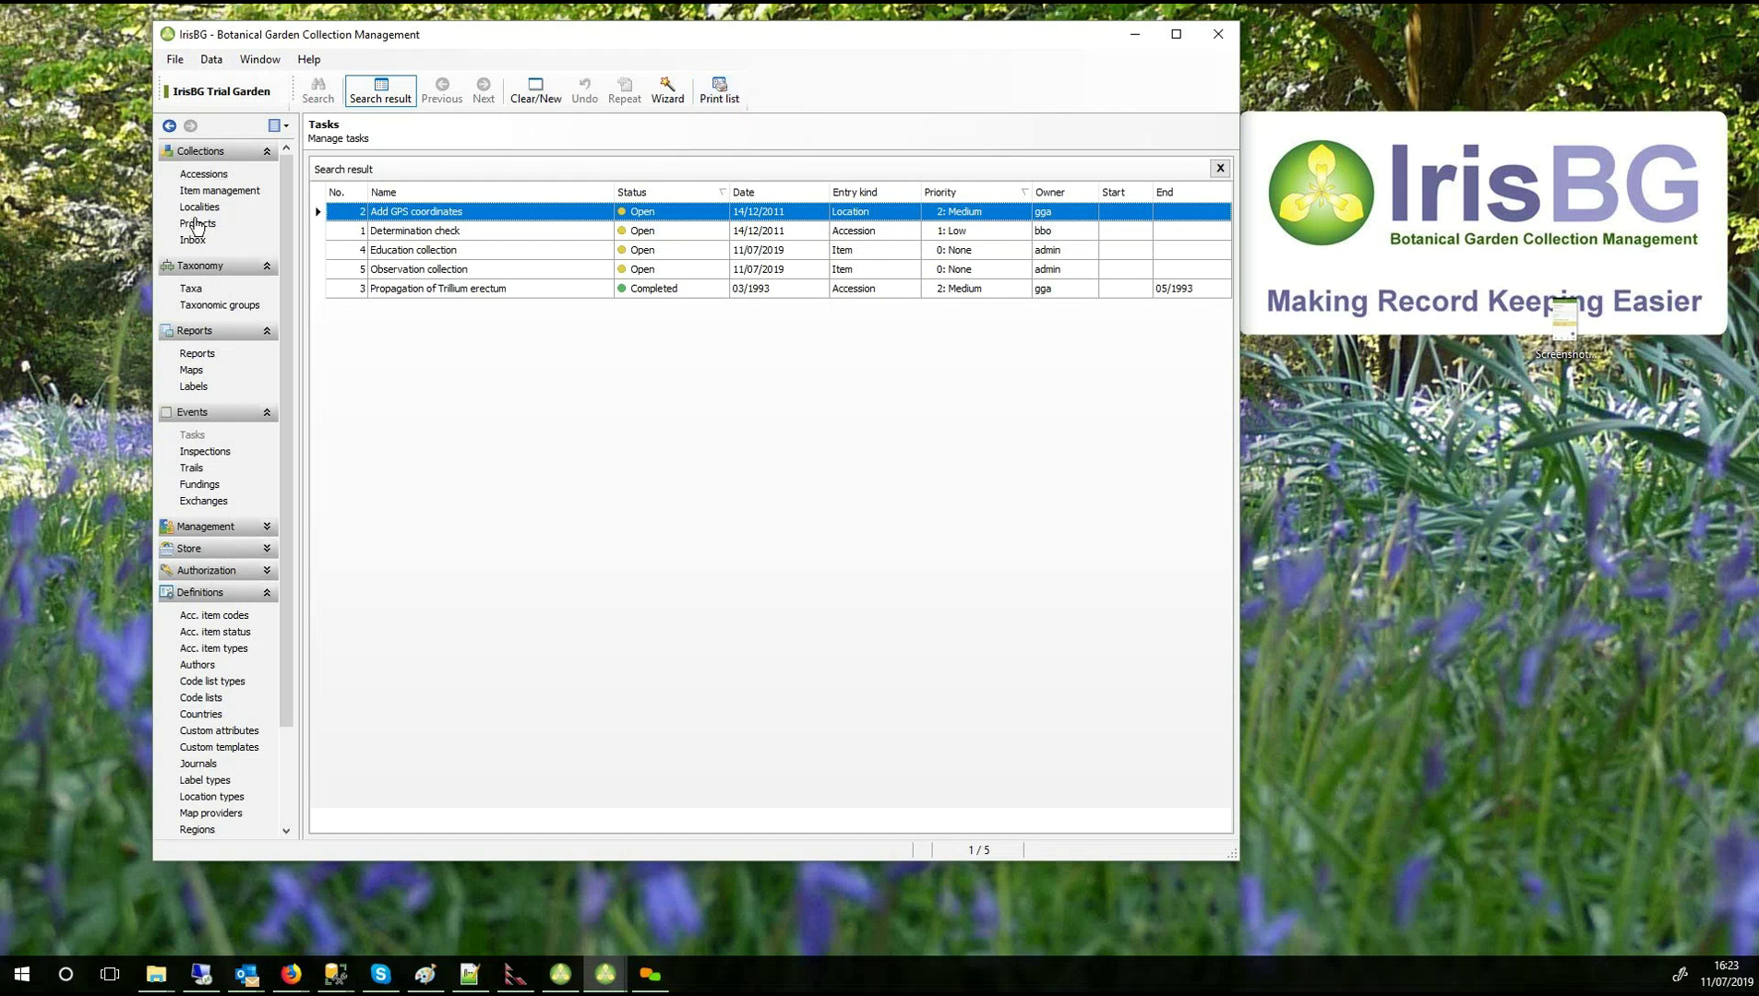
Preview the accessions search result list for printing, view its e-mail and export file formats, and close the preview.
{"action": "left_click", "coordinate": [204, 175]}
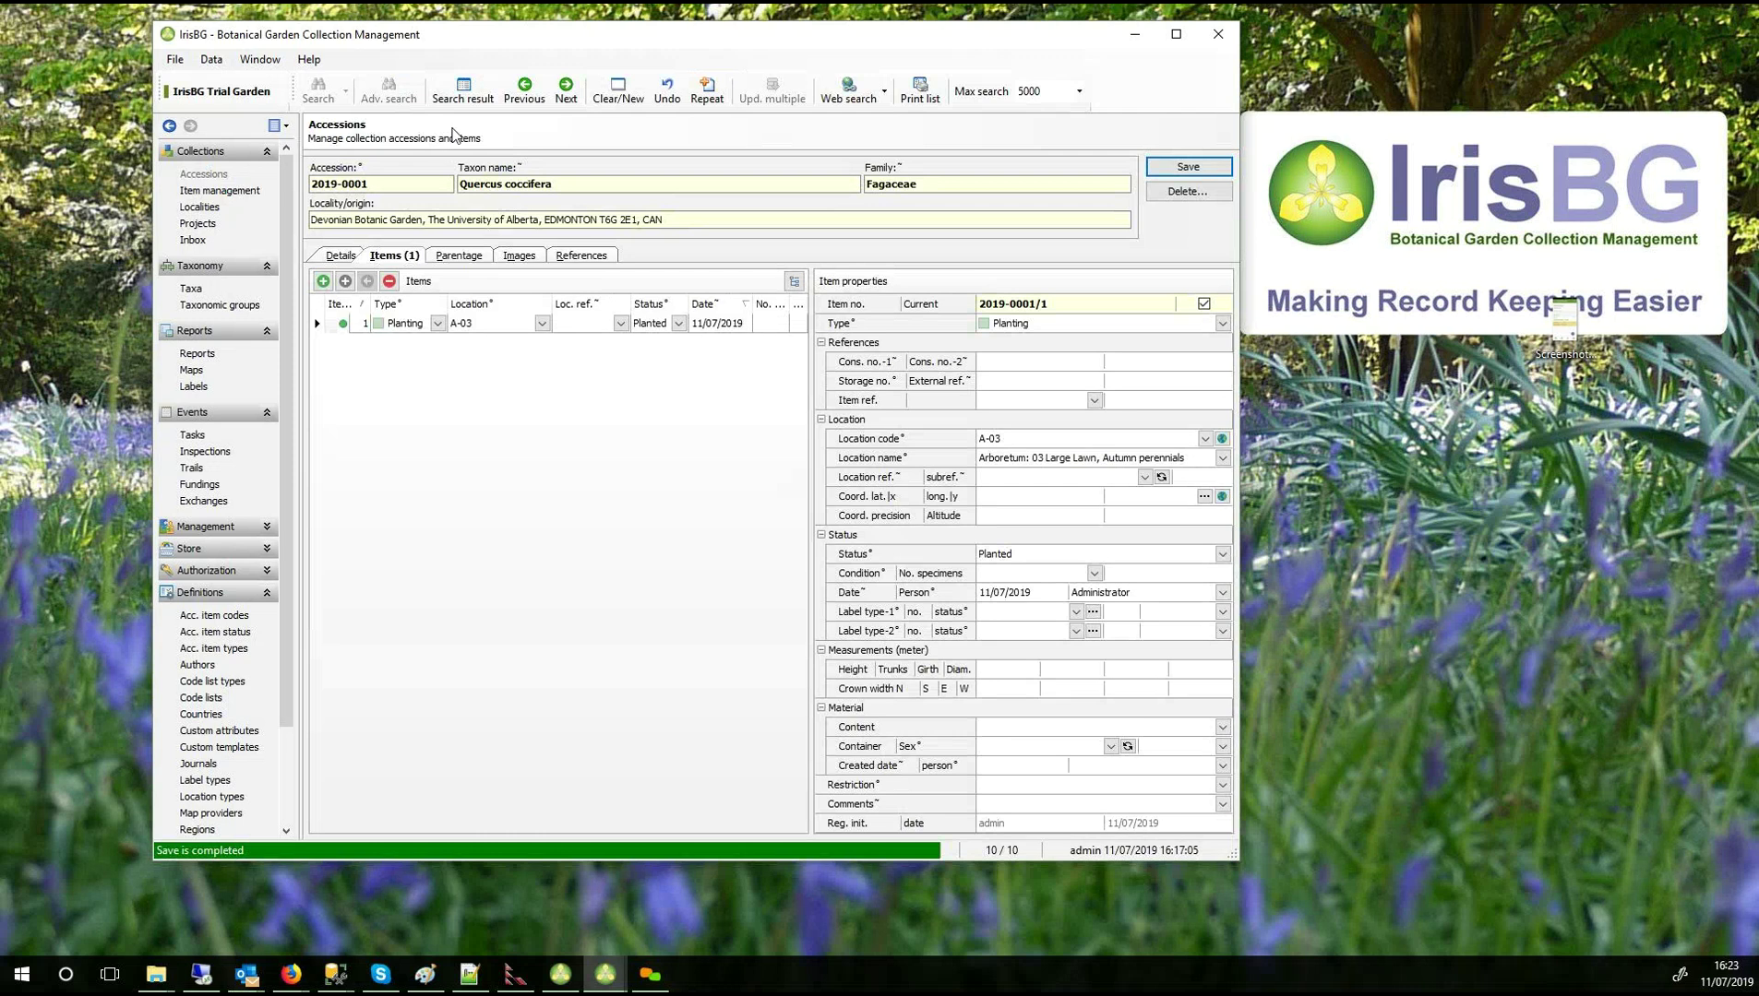
{"action": "left_click", "coordinate": [462, 104]}
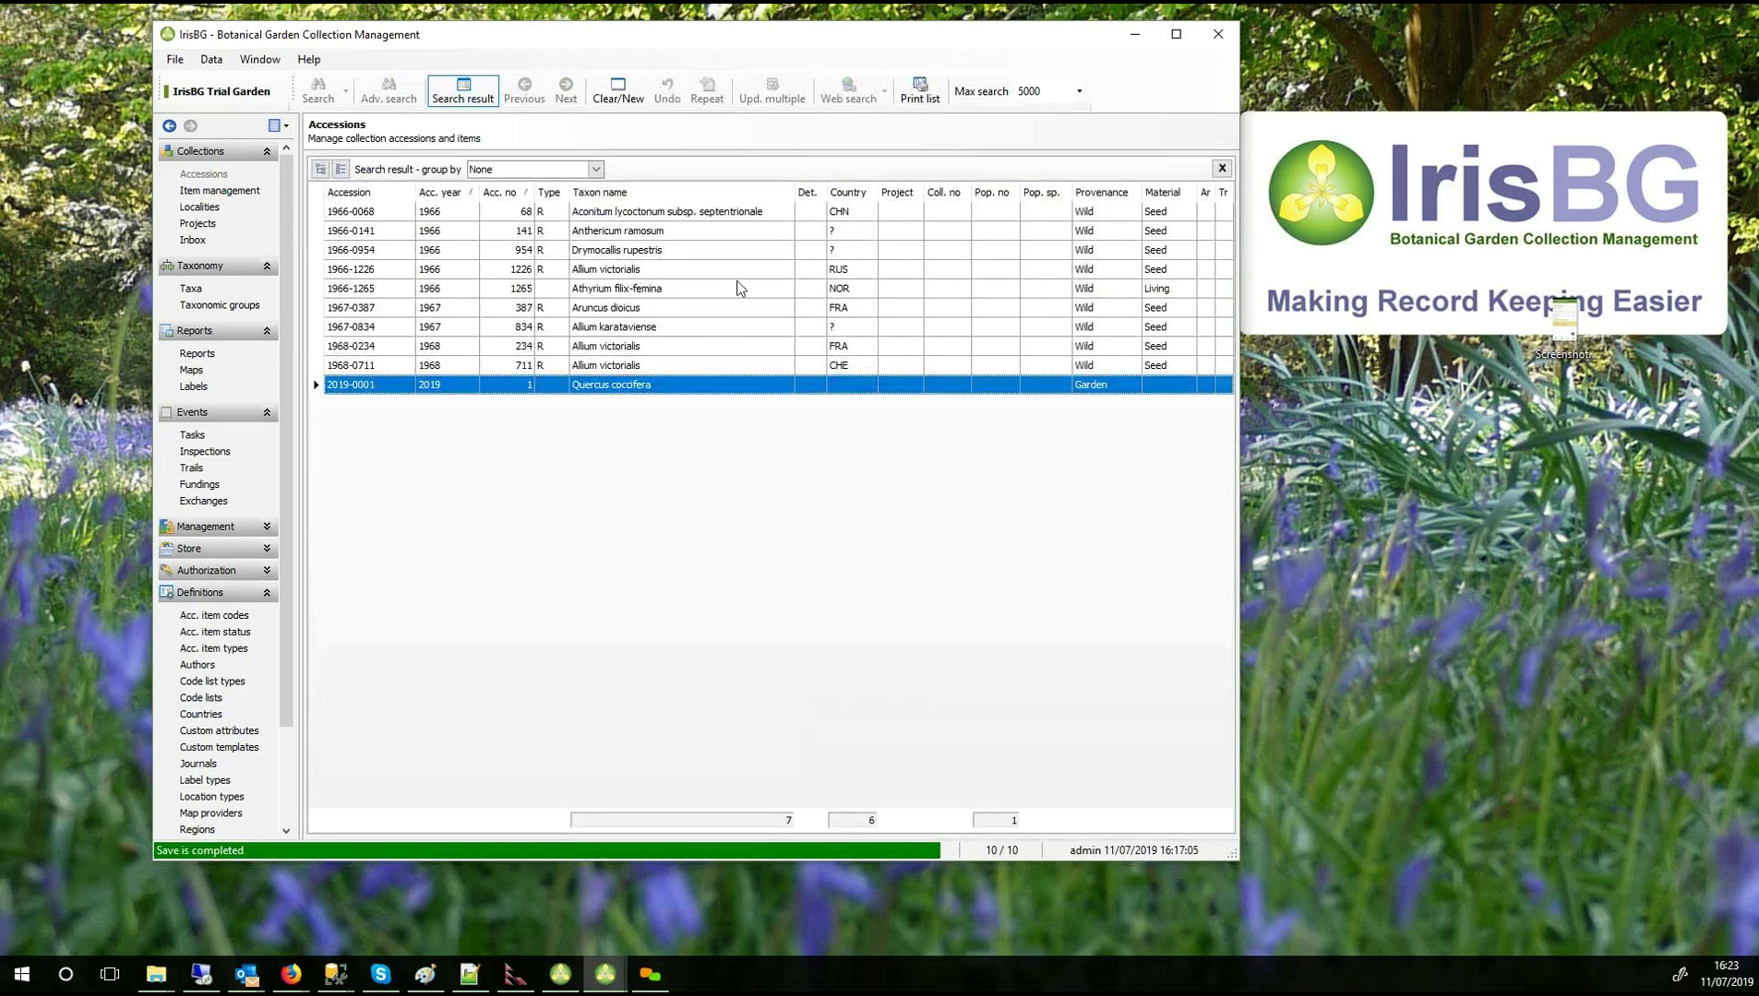
{"action": "left_click", "coordinate": [910, 101]}
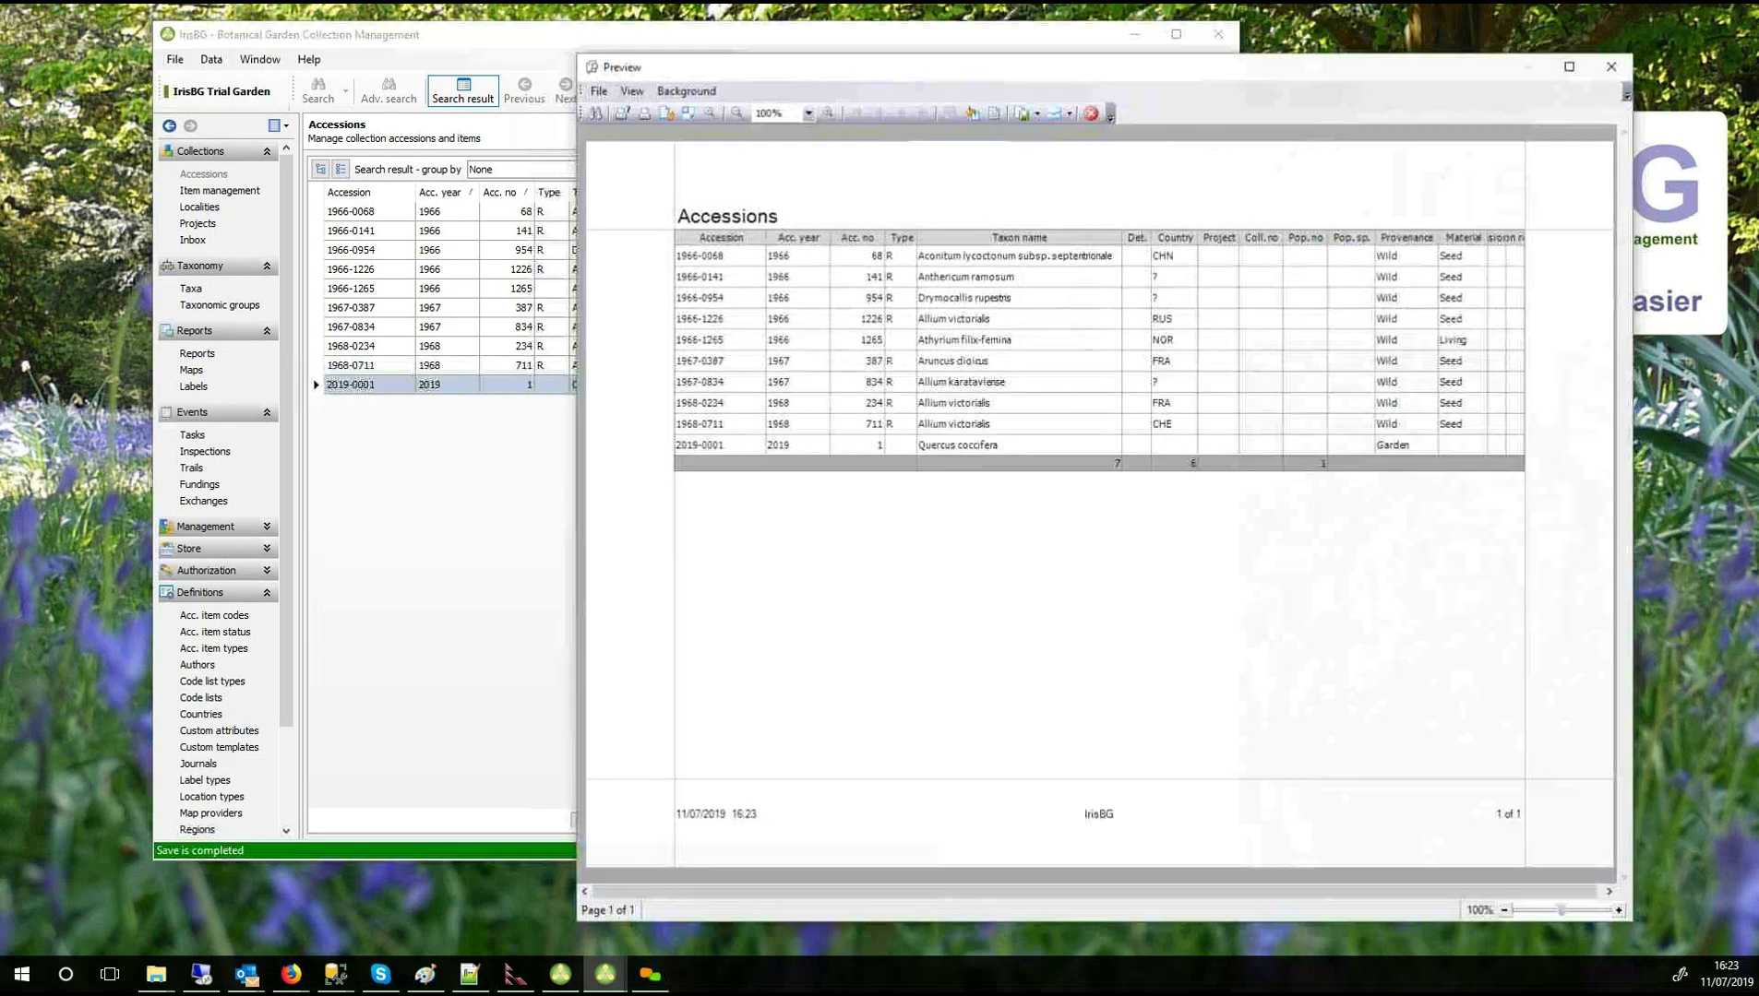
{"action": "left_click", "coordinate": [1068, 116]}
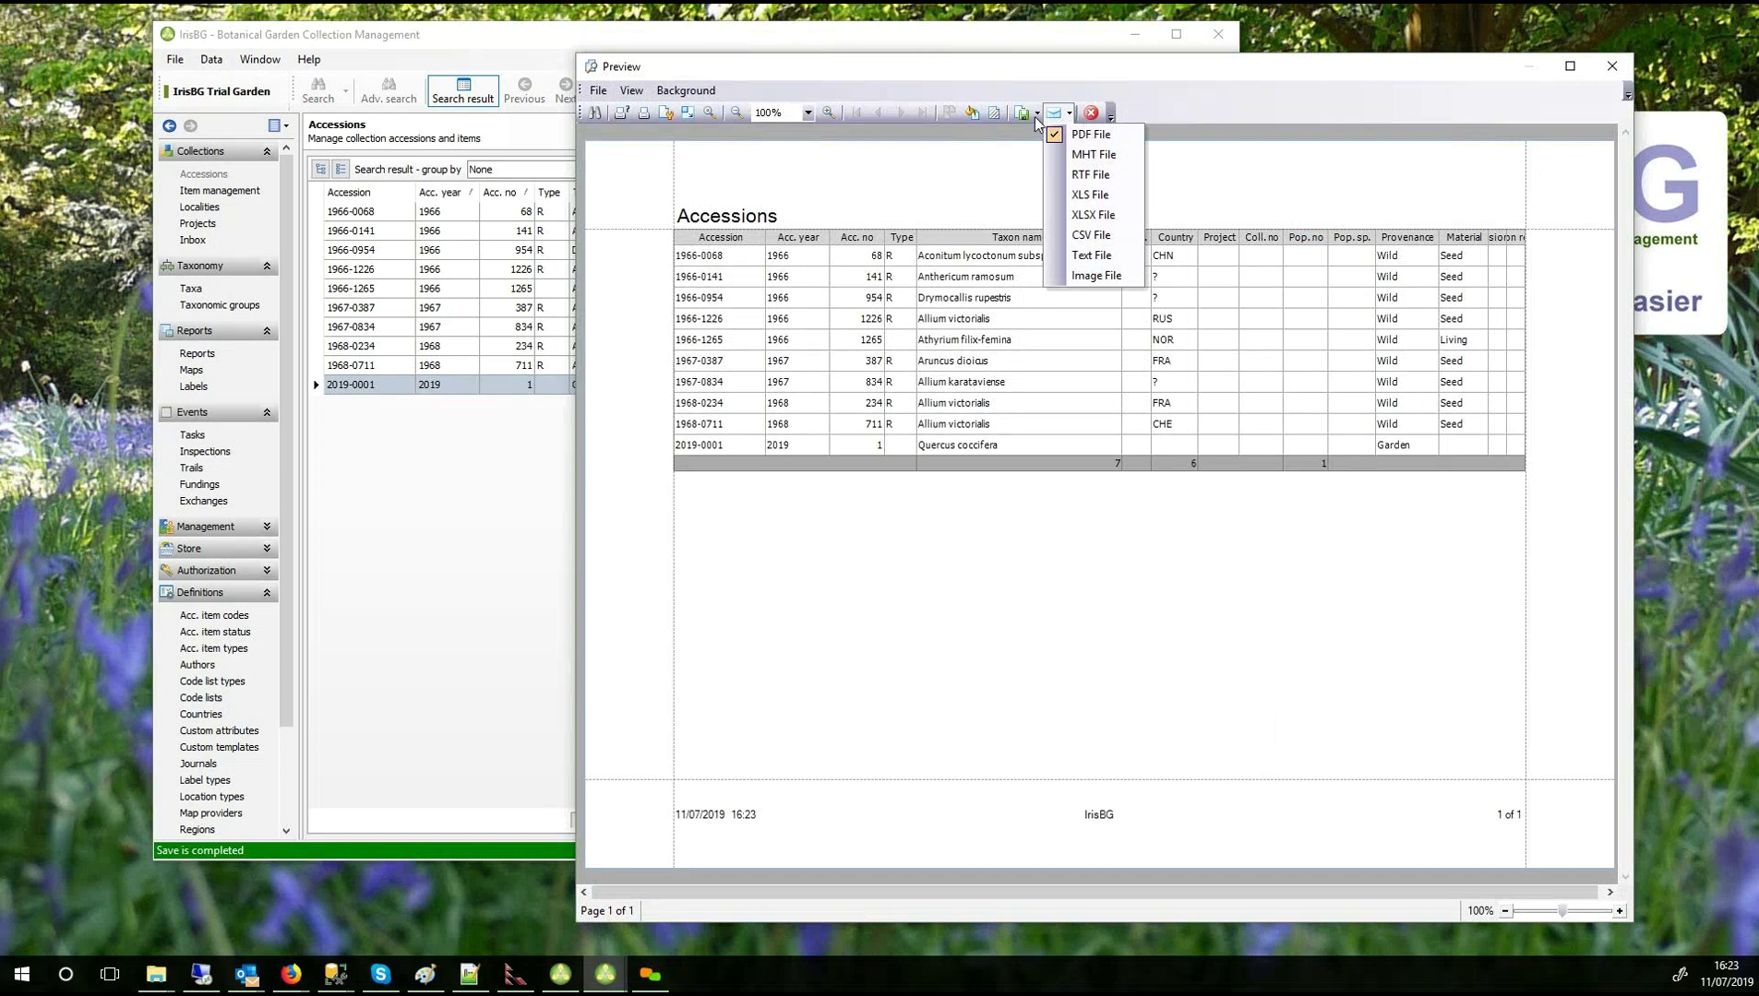
{"action": "left_click", "coordinate": [1037, 114]}
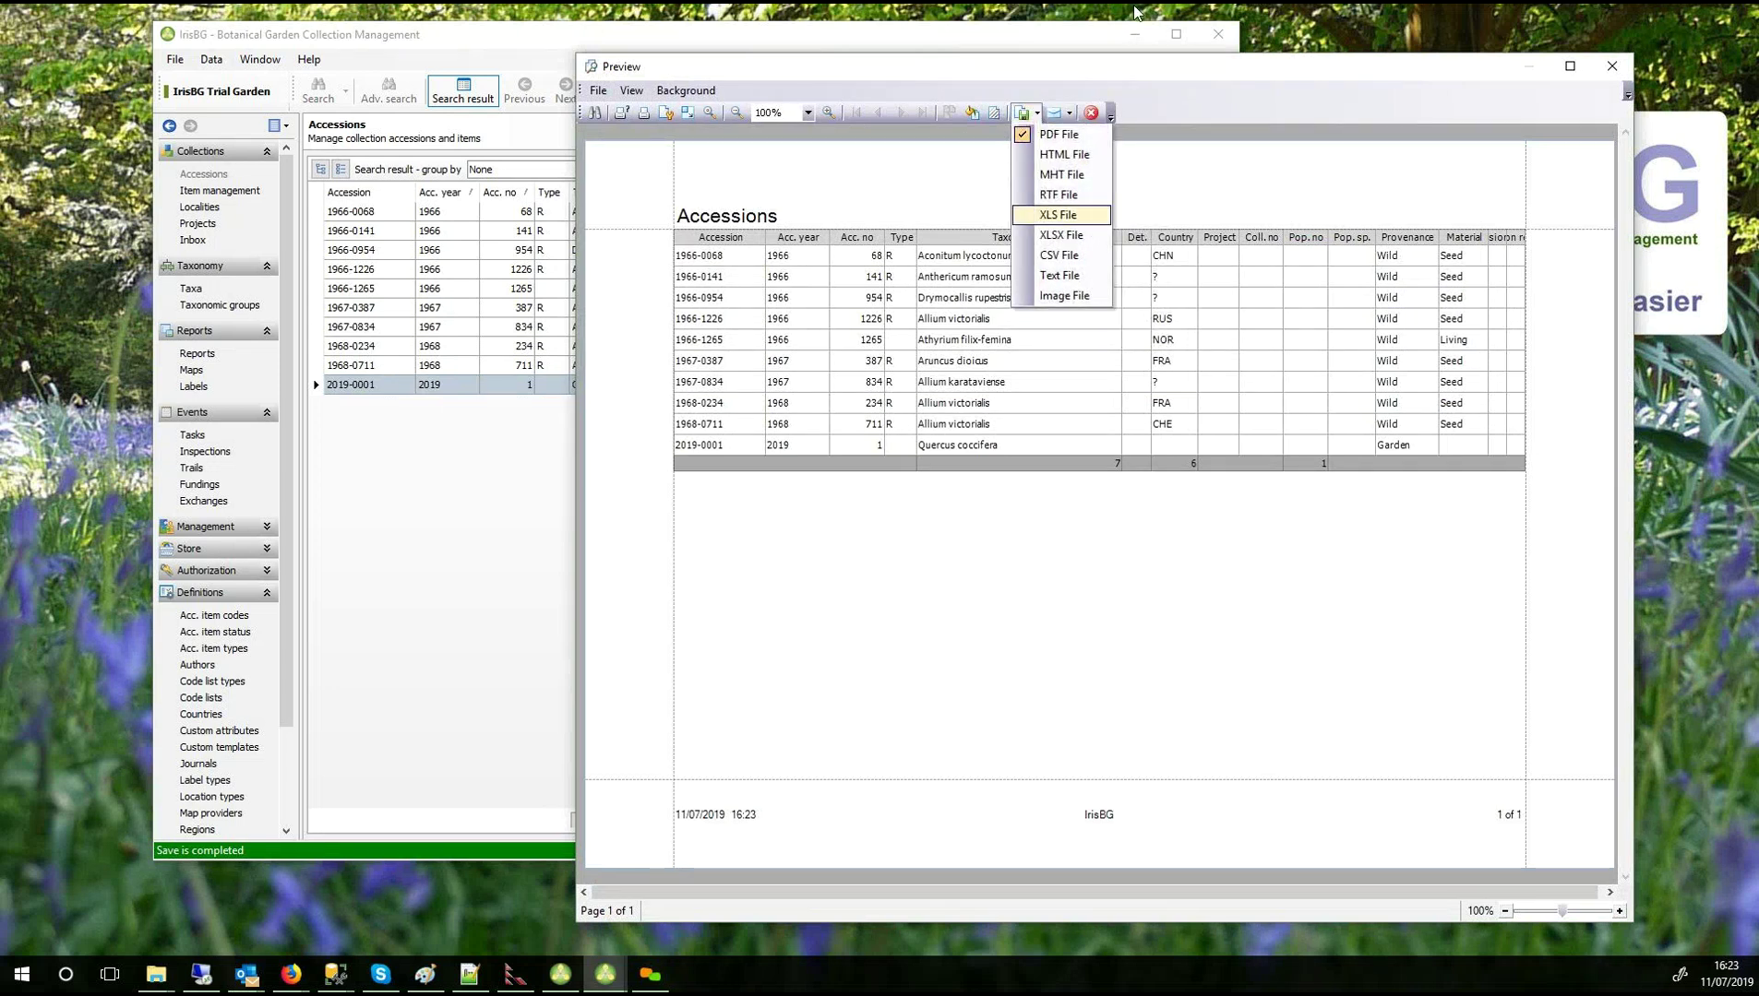
{"action": "left_click", "coordinate": [1397, 70]}
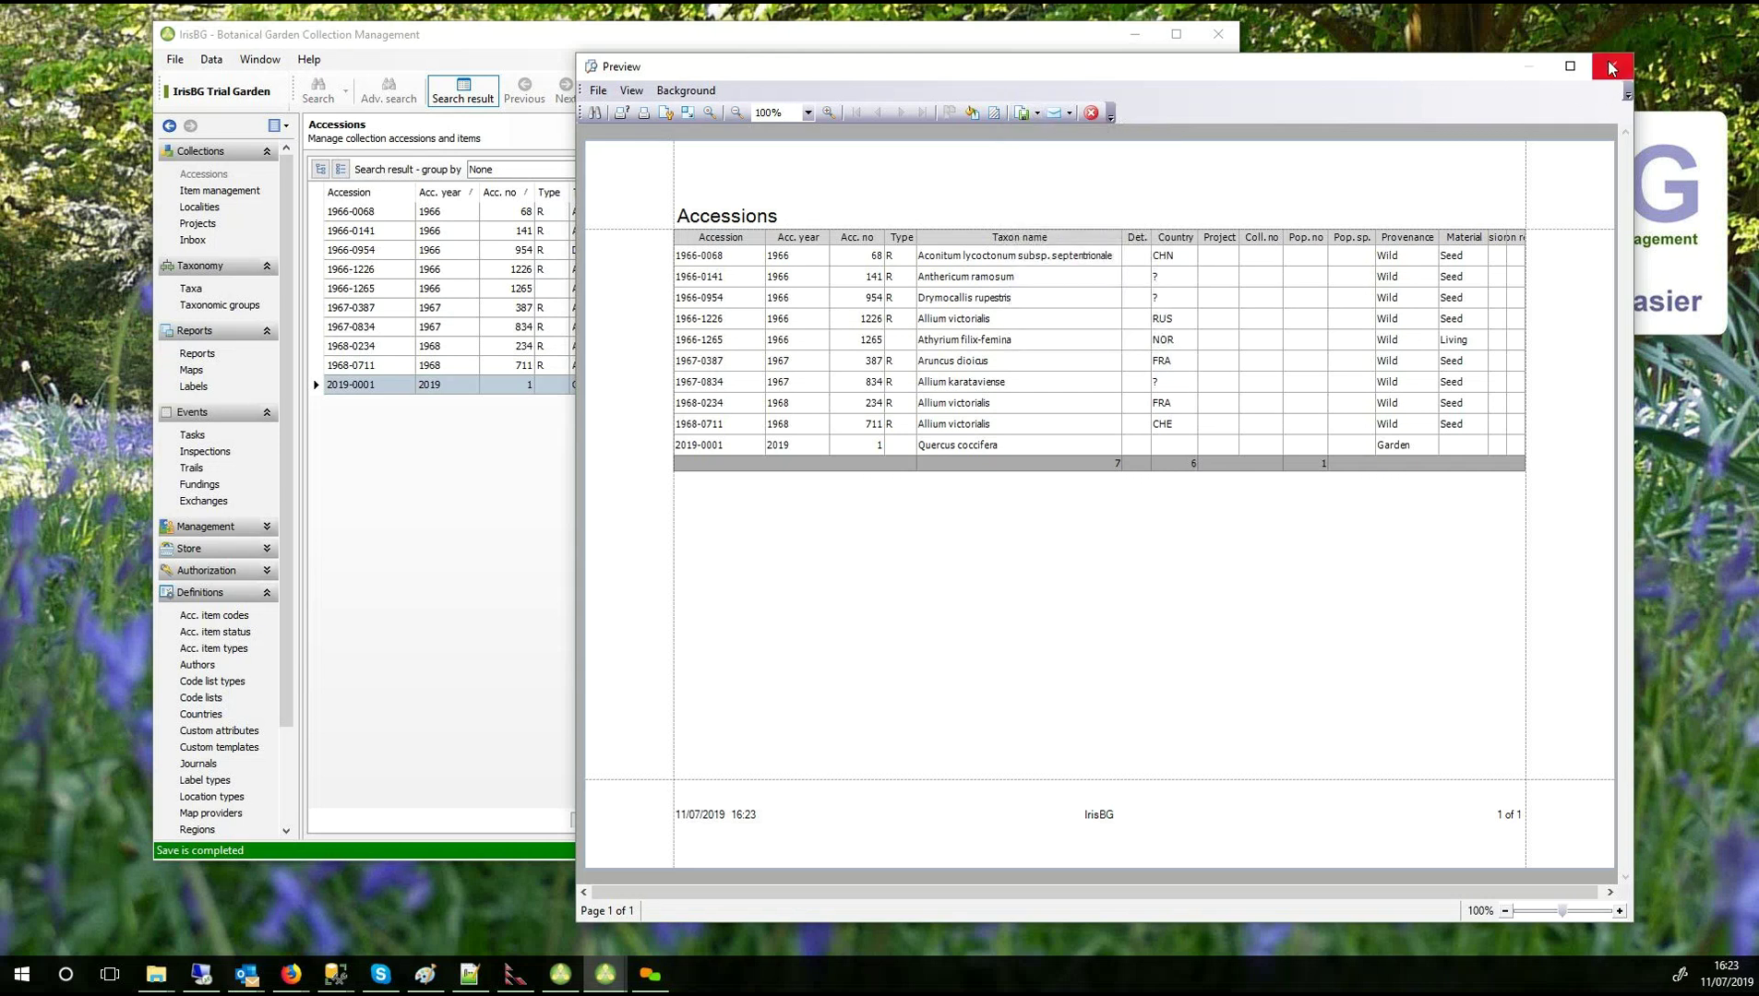
{"action": "left_click", "coordinate": [1611, 67]}
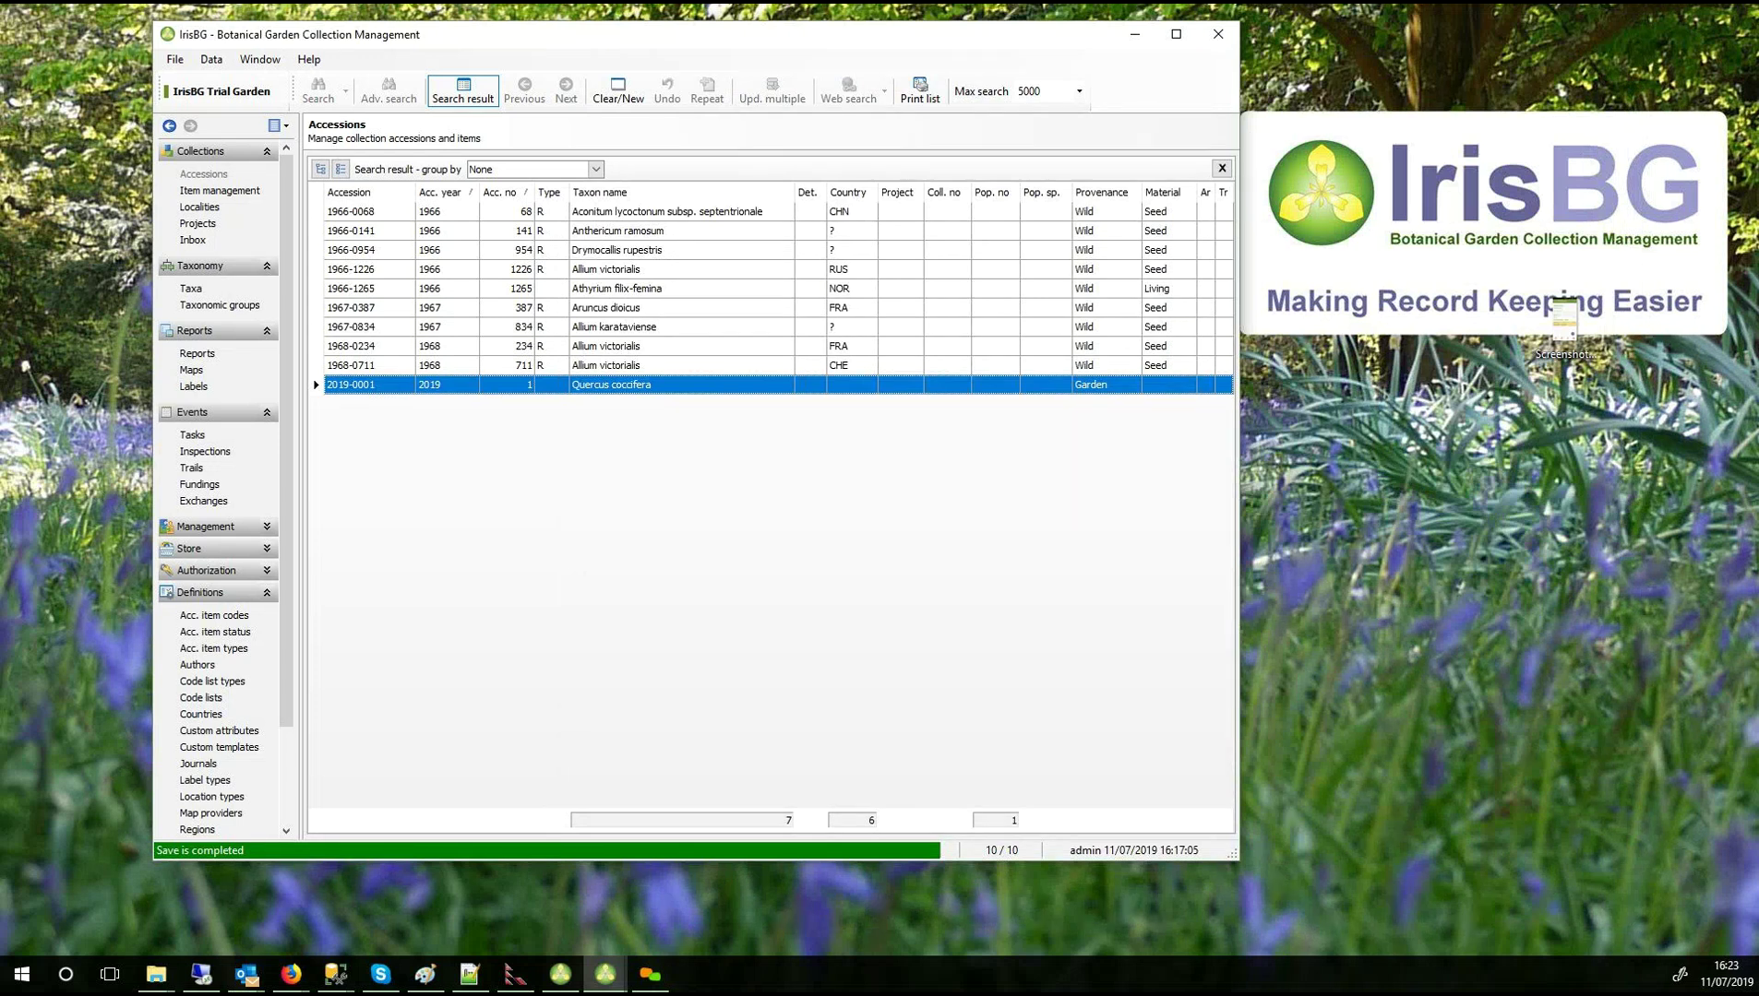
Open the Assets list and expand the Information points and Public services groups to show their individual assets.
{"action": "key", "text": "alt+Tab"}
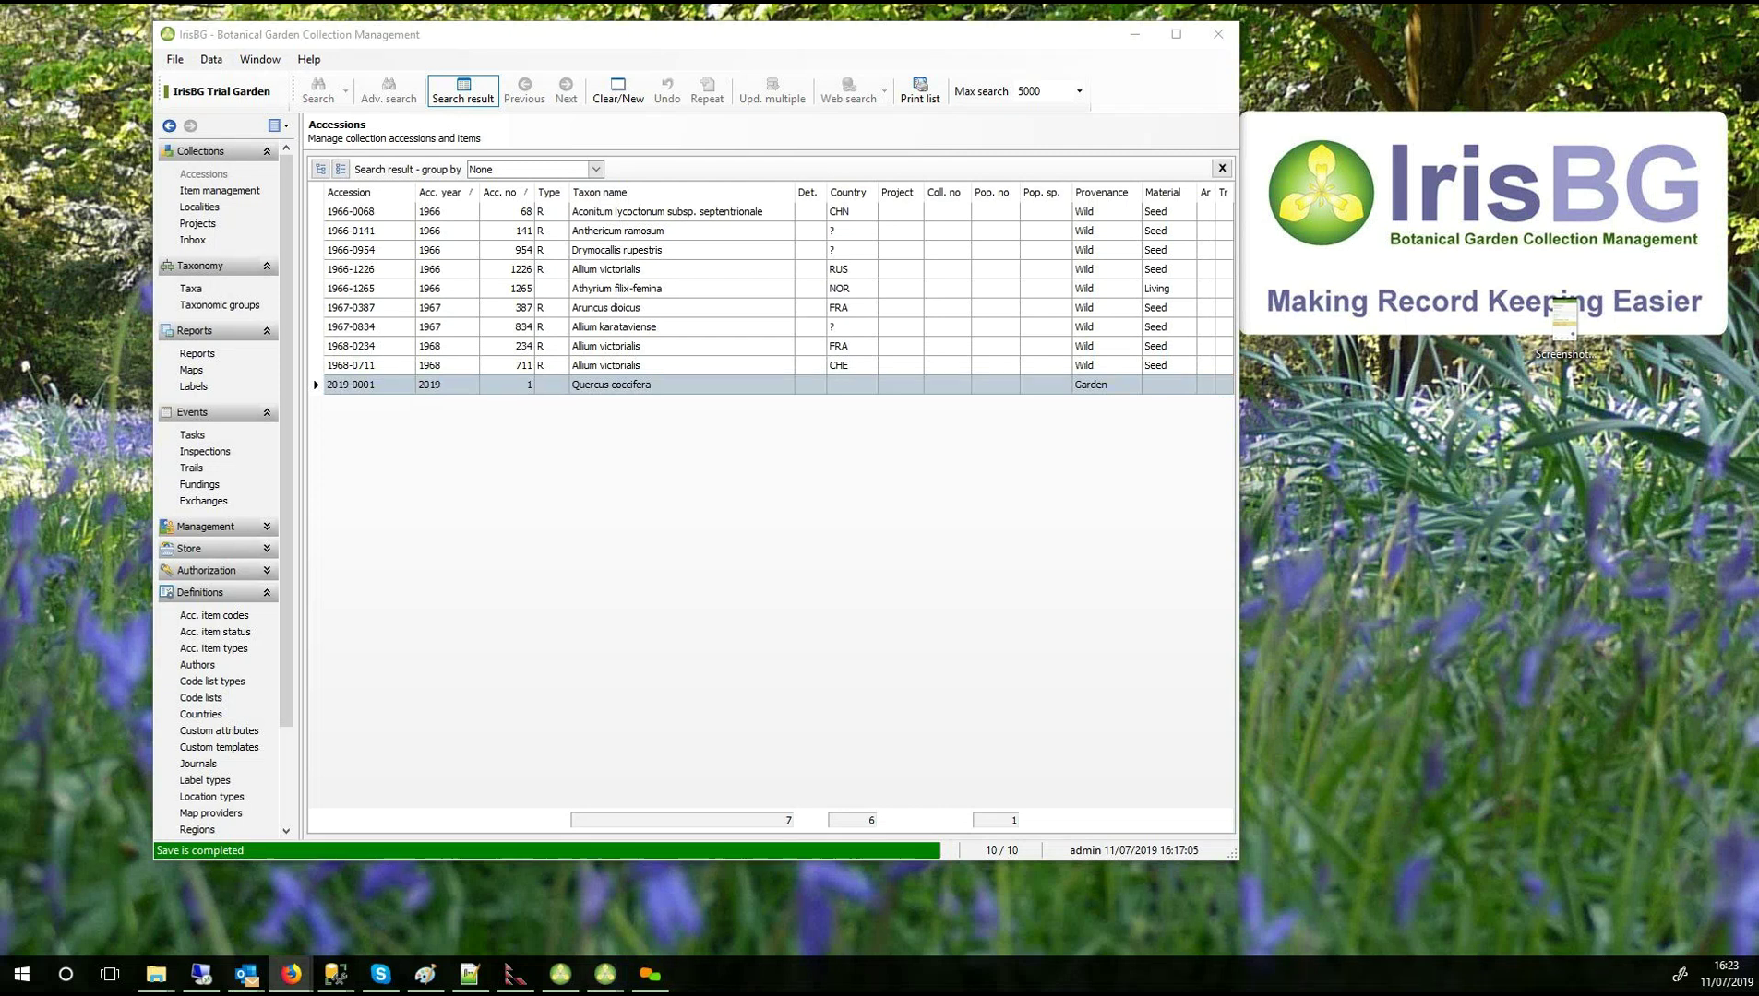
{"action": "left_click", "coordinate": [269, 596]}
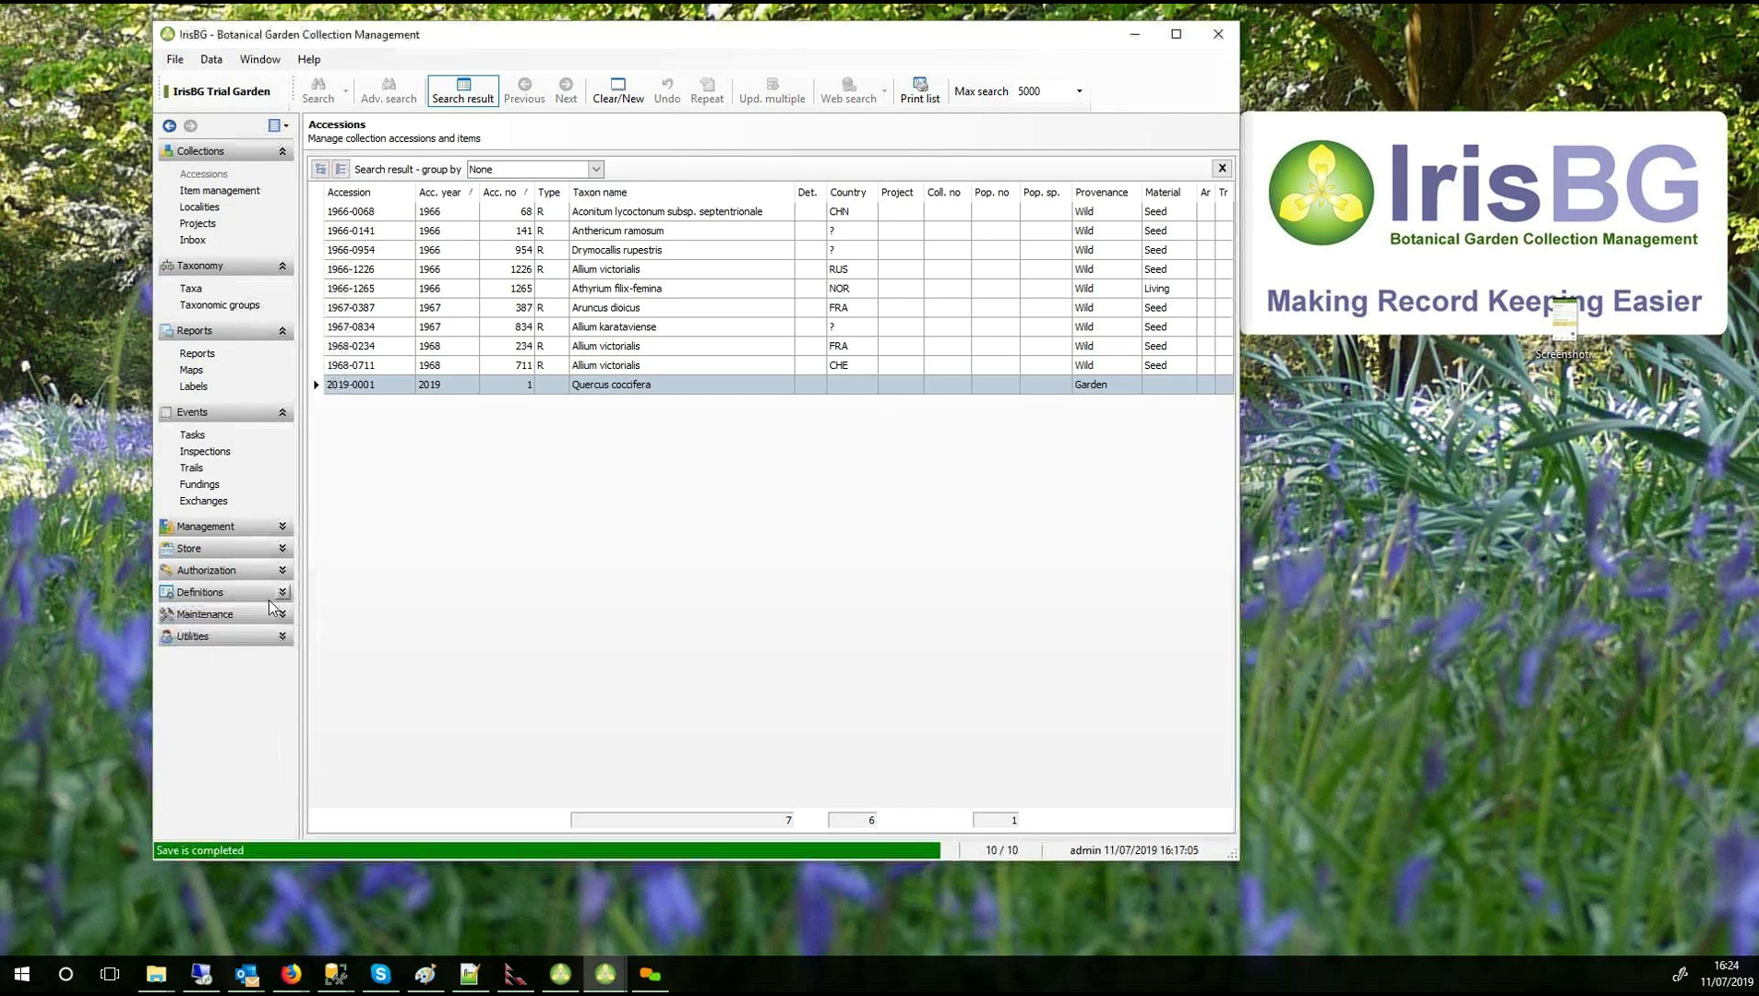
{"action": "left_click", "coordinate": [216, 532]}
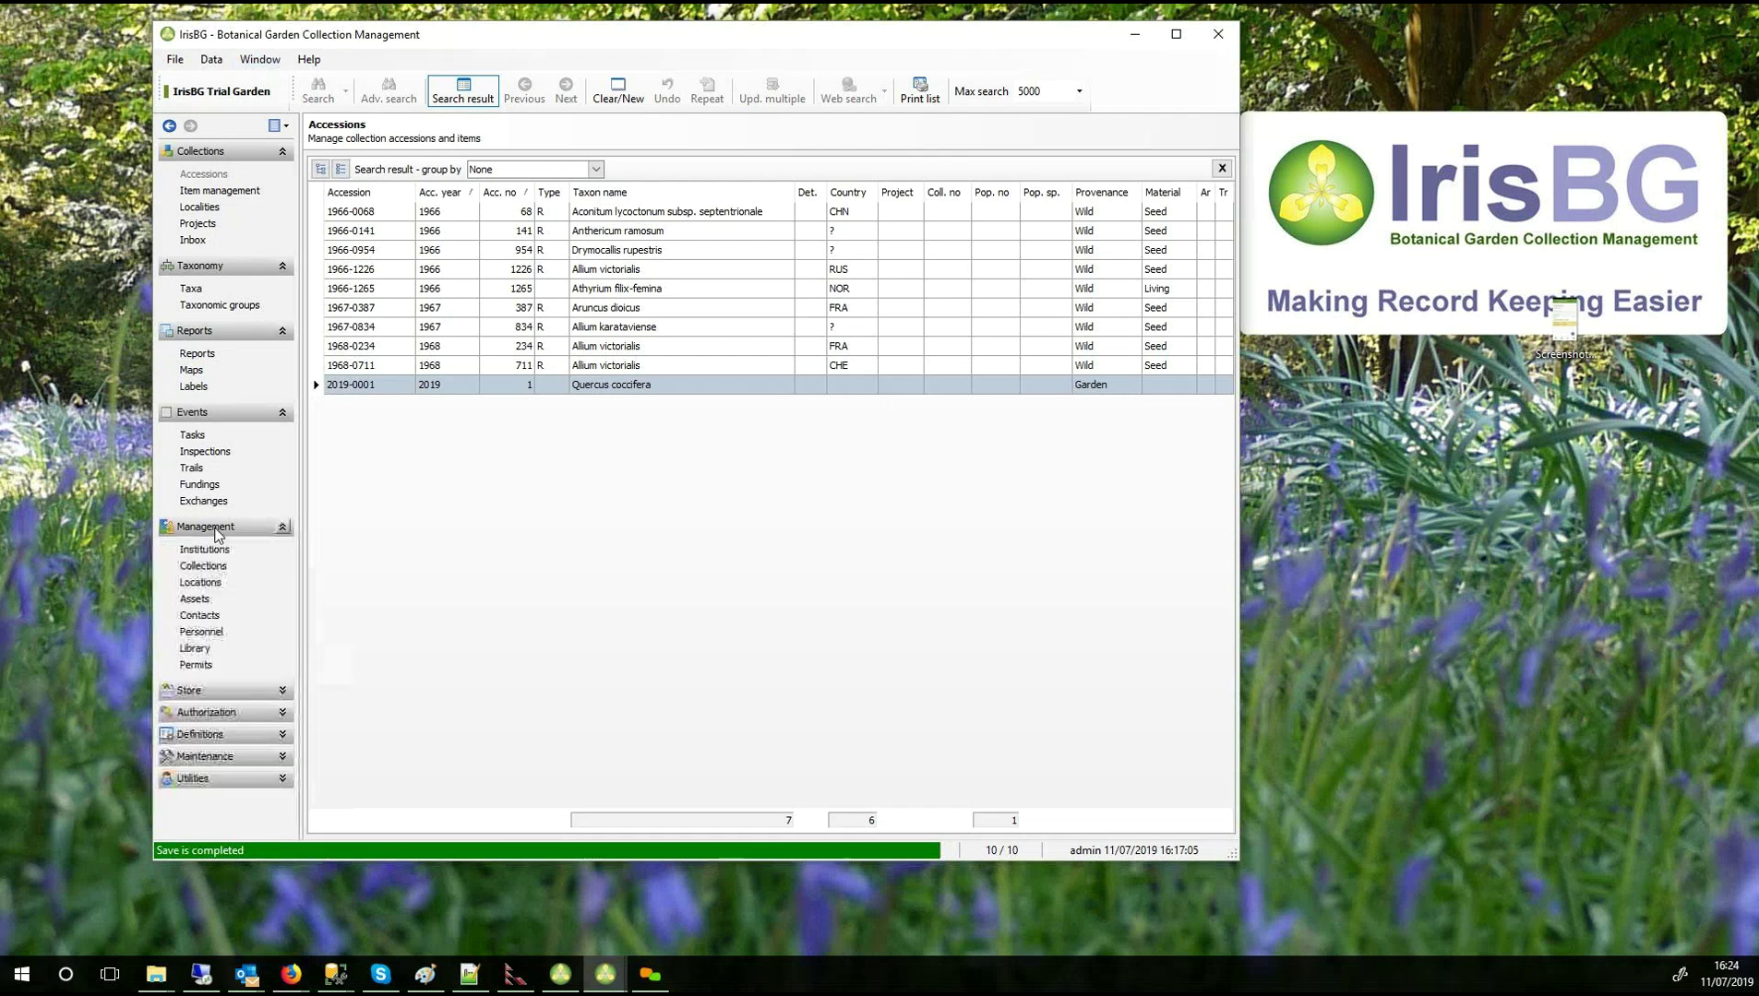
{"action": "left_click", "coordinate": [195, 599]}
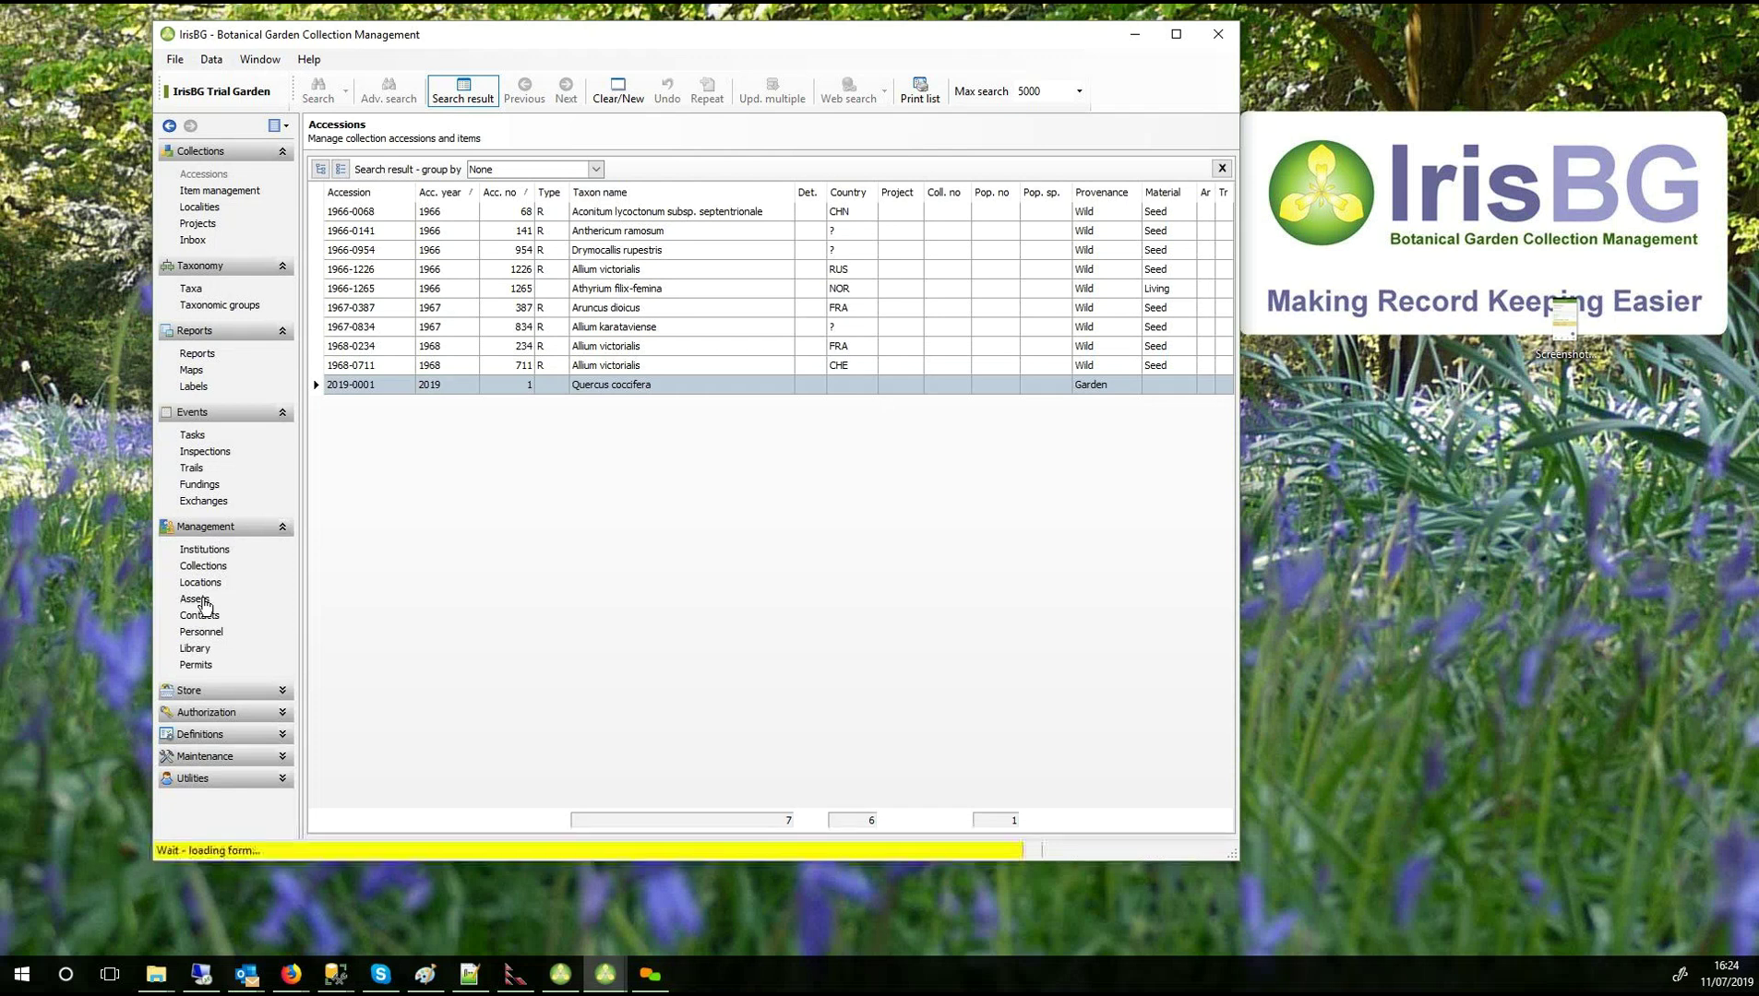
{"action": "left_click", "coordinate": [334, 213]}
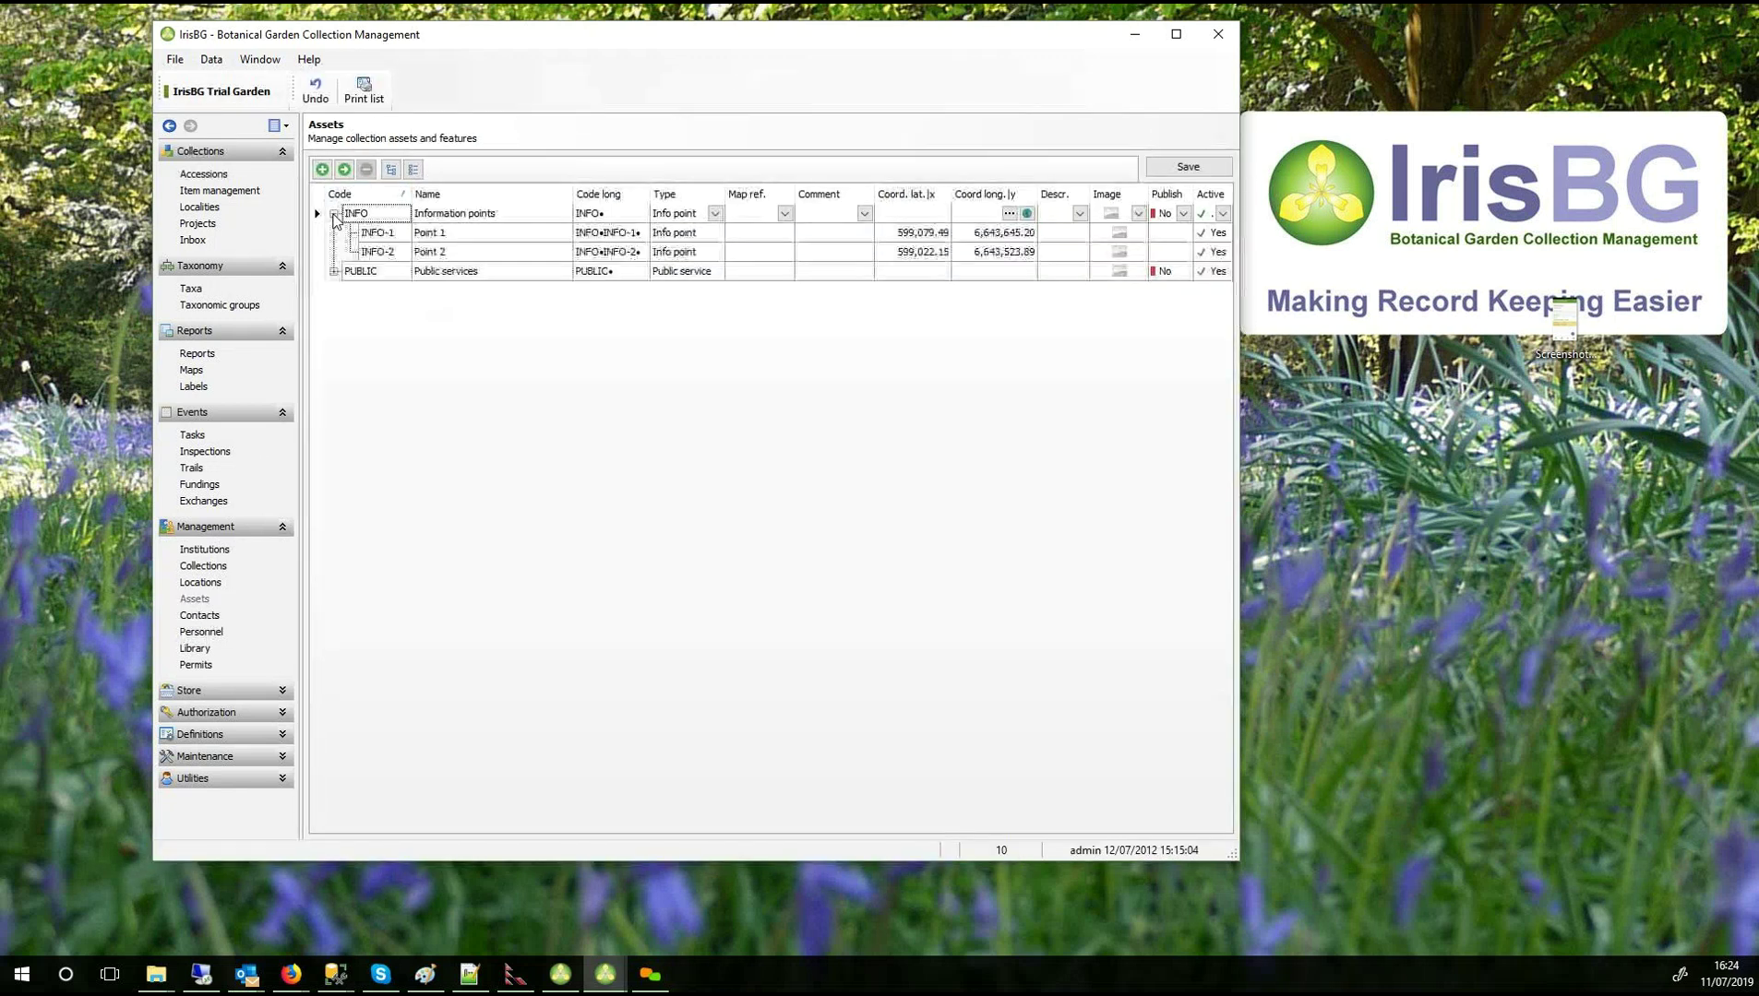
{"action": "left_click", "coordinate": [334, 271]}
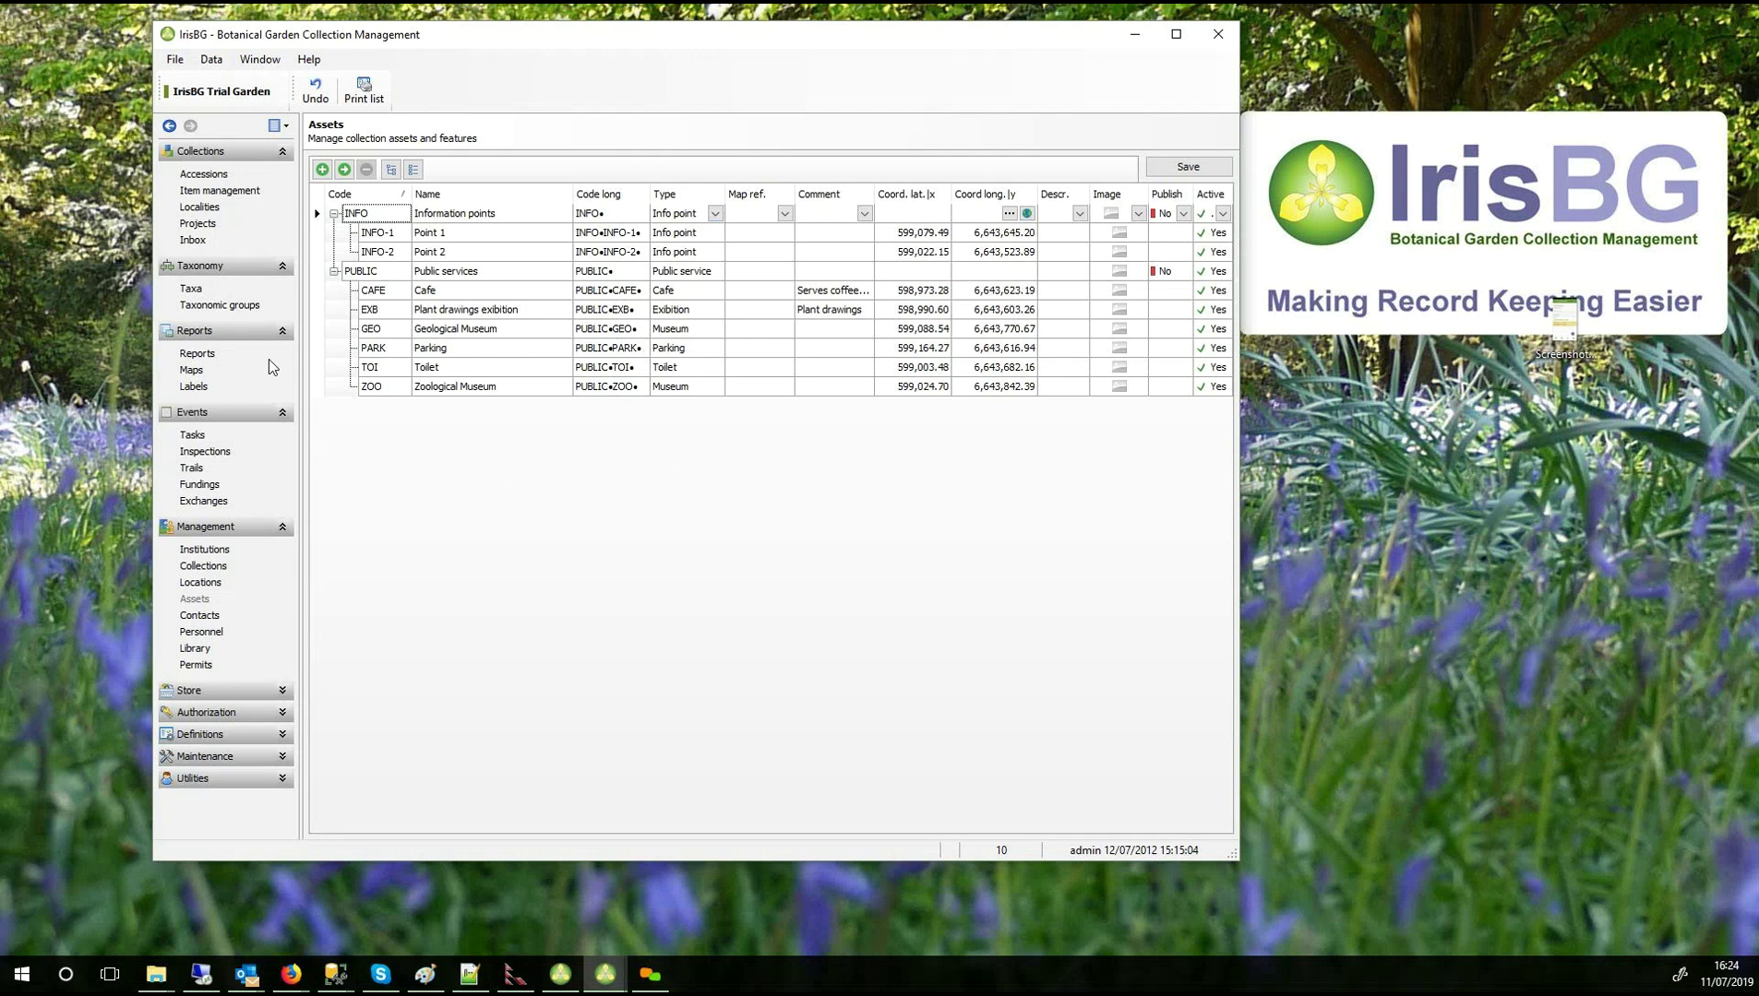
Look up the Garden tour trail, view its entries and route on the satellite map, and close the map.
{"action": "left_click", "coordinate": [192, 469]}
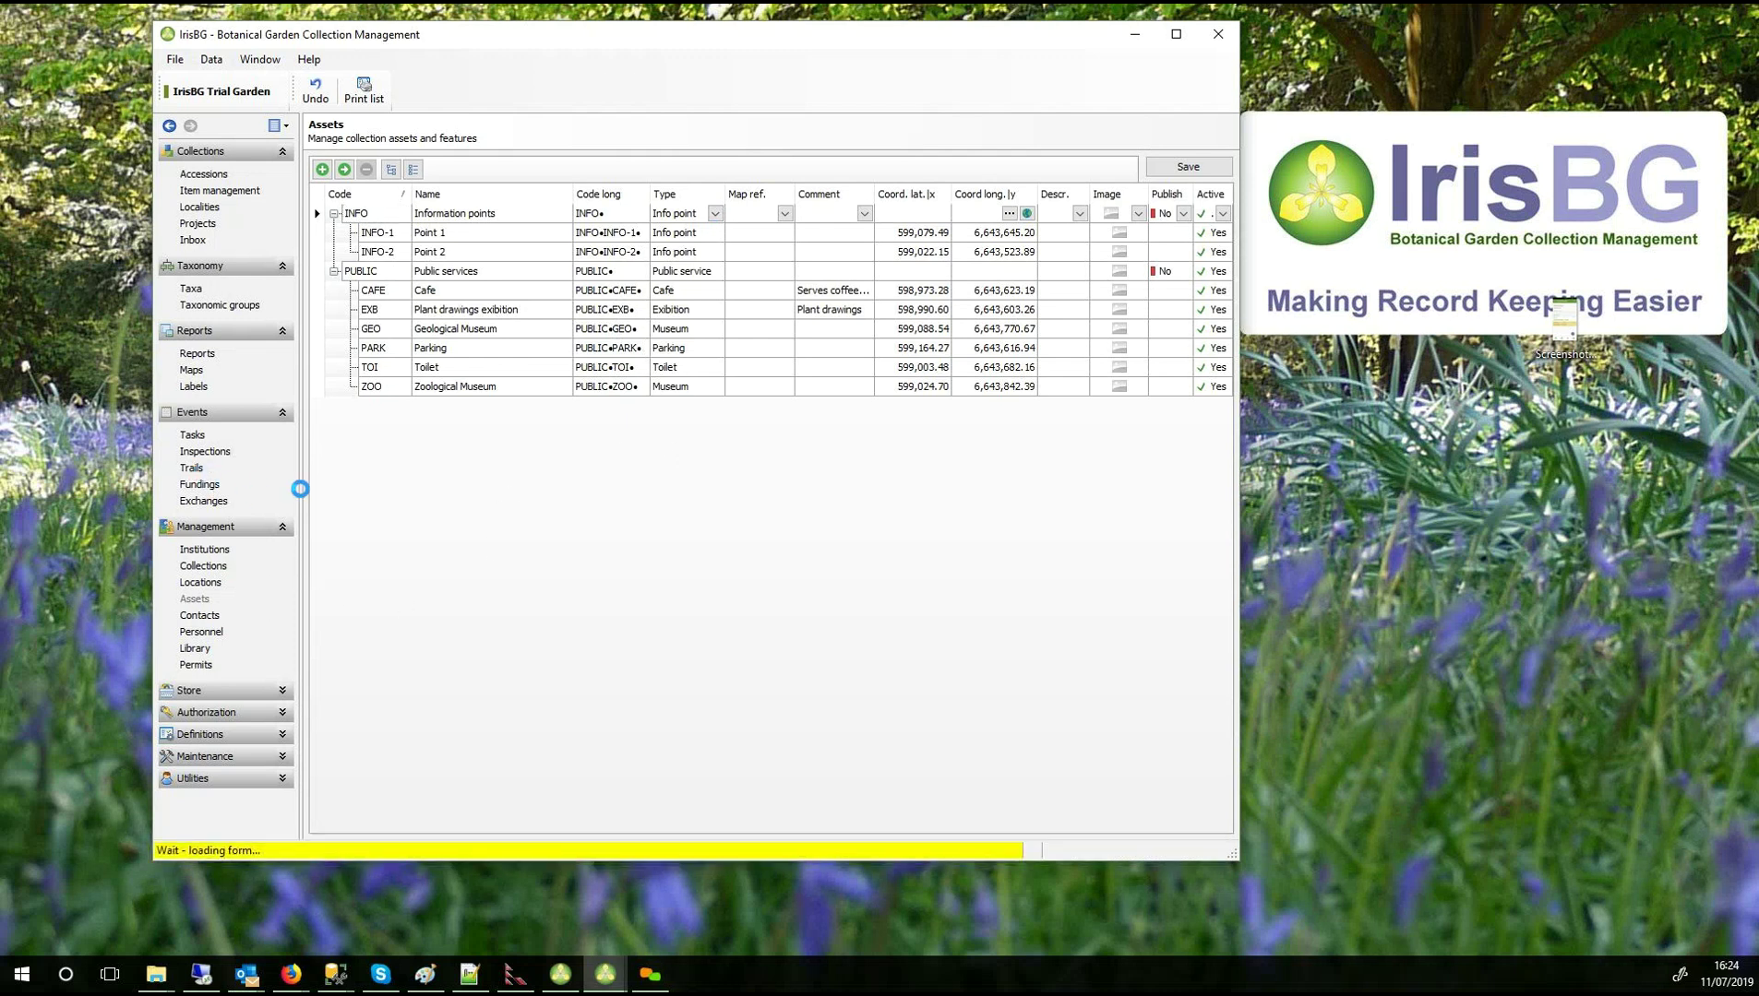
{"action": "left_click", "coordinate": [318, 90]}
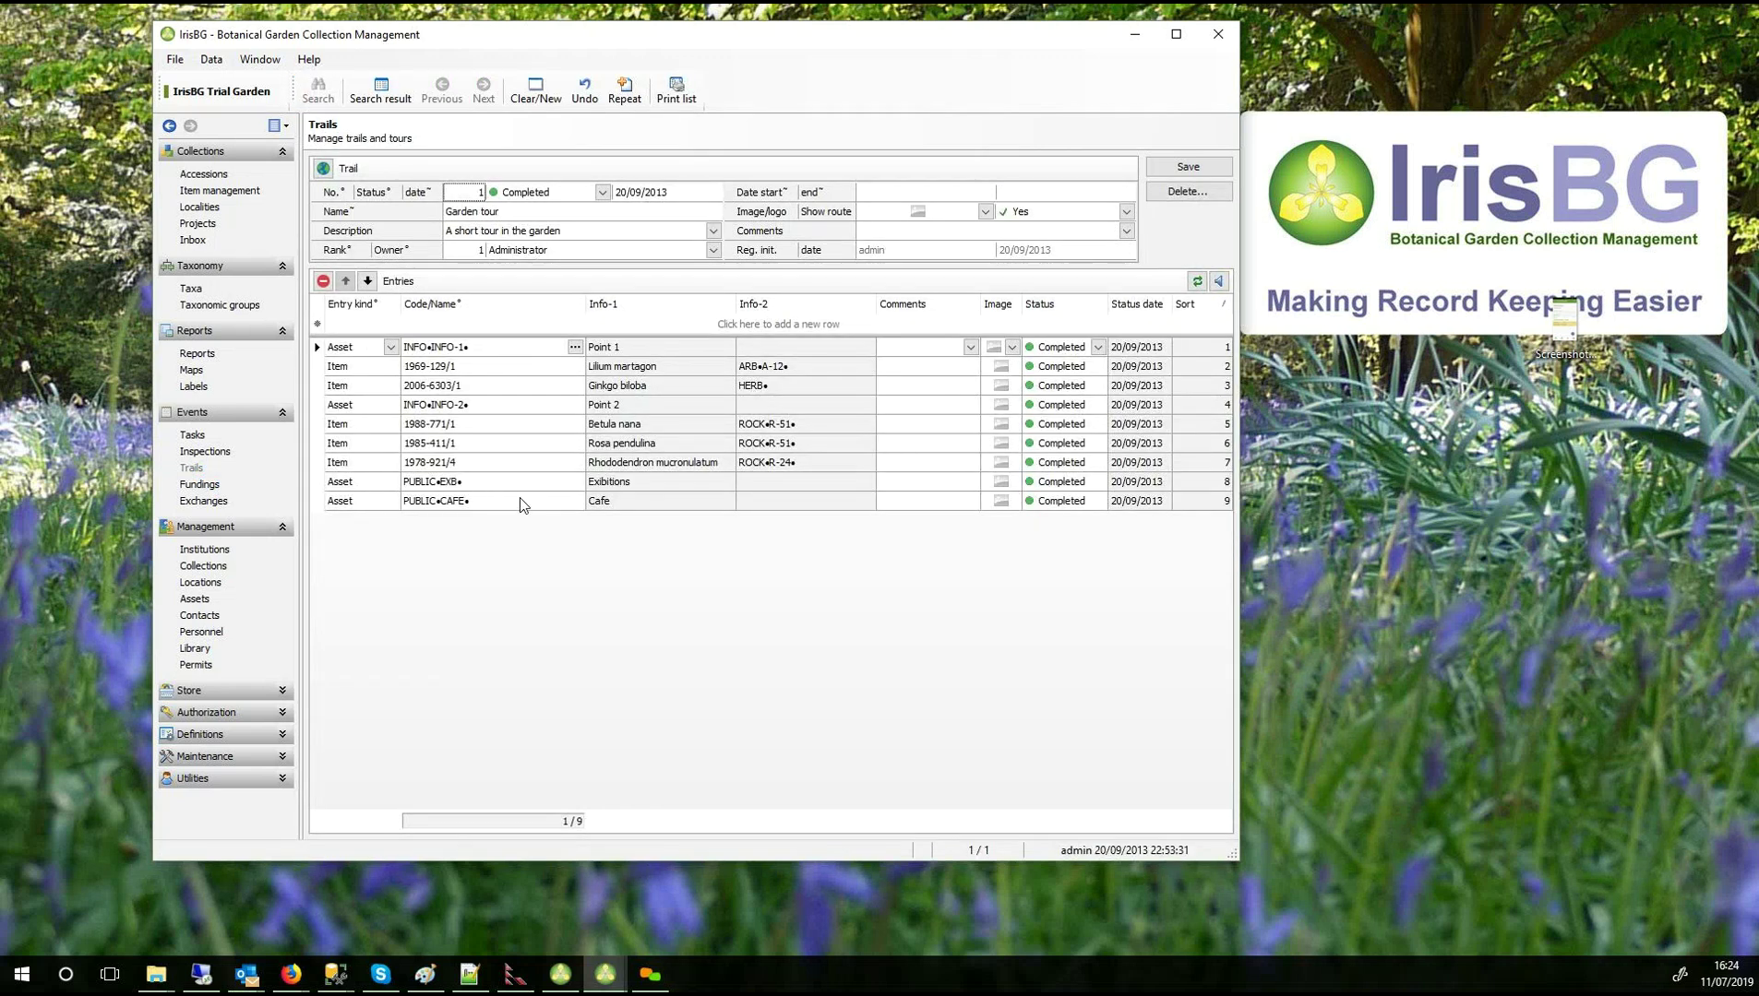
{"action": "left_click", "coordinate": [557, 506]}
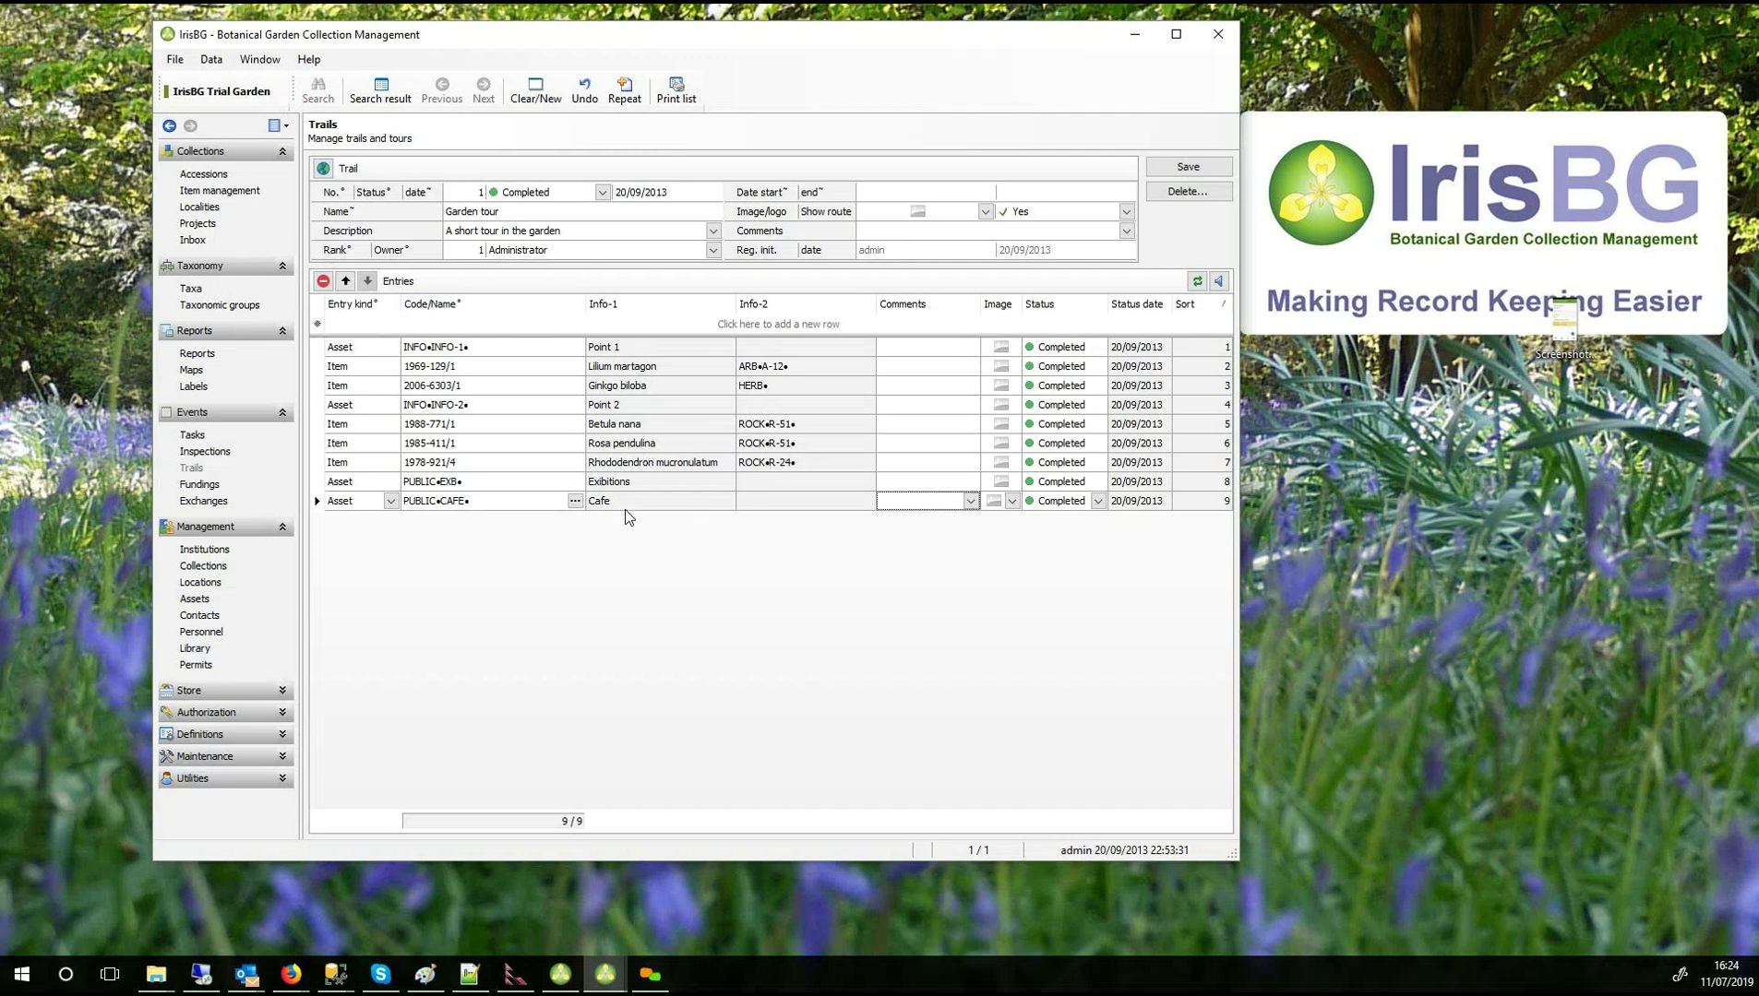
{"action": "left_click", "coordinate": [323, 169]}
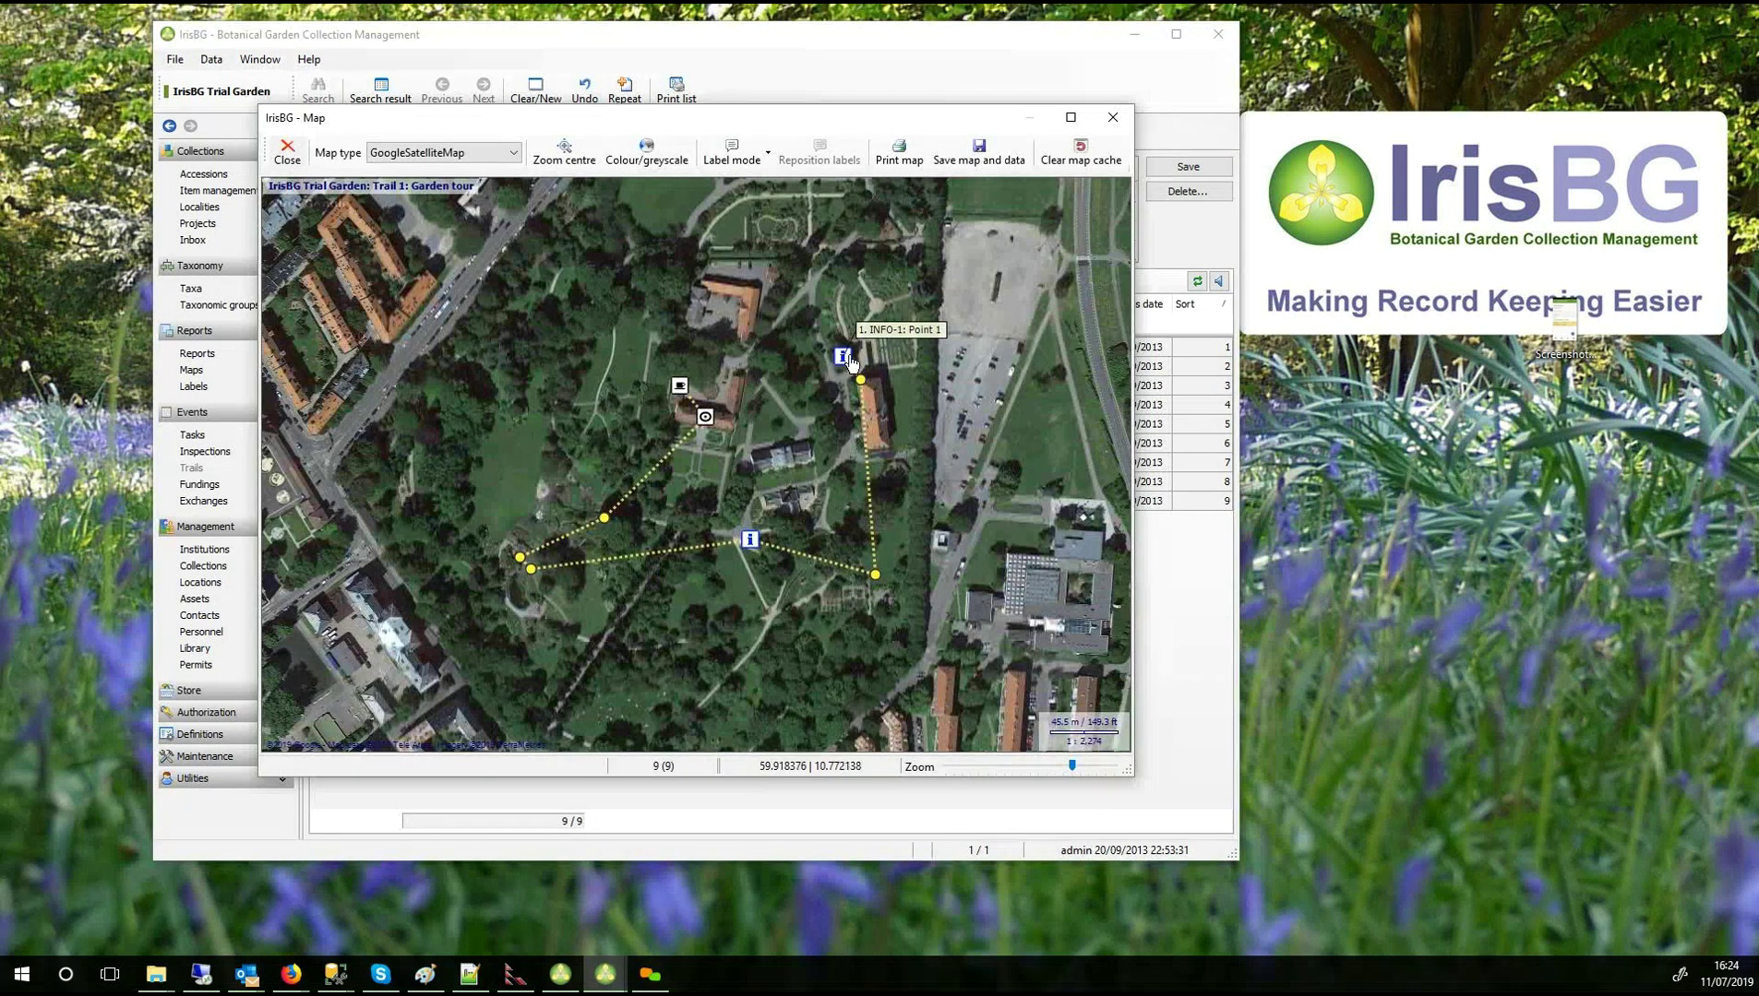
{"action": "mouse_move", "coordinate": [522, 565]}
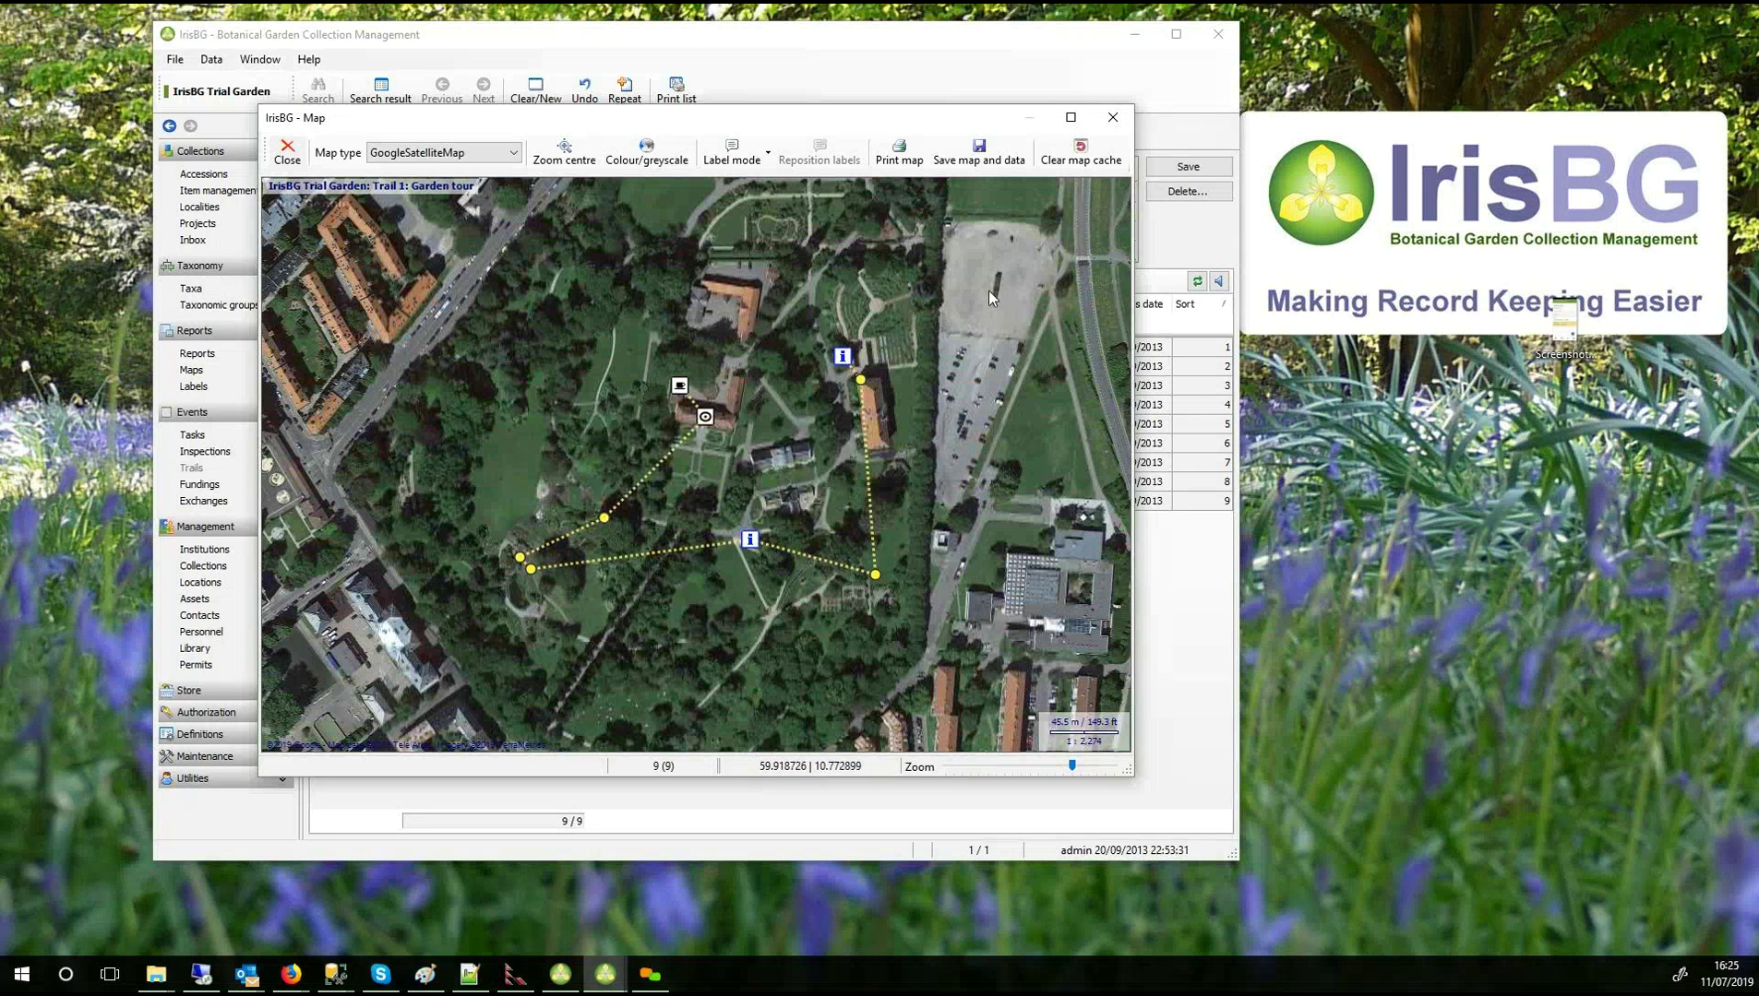
{"action": "left_click", "coordinate": [1113, 118]}
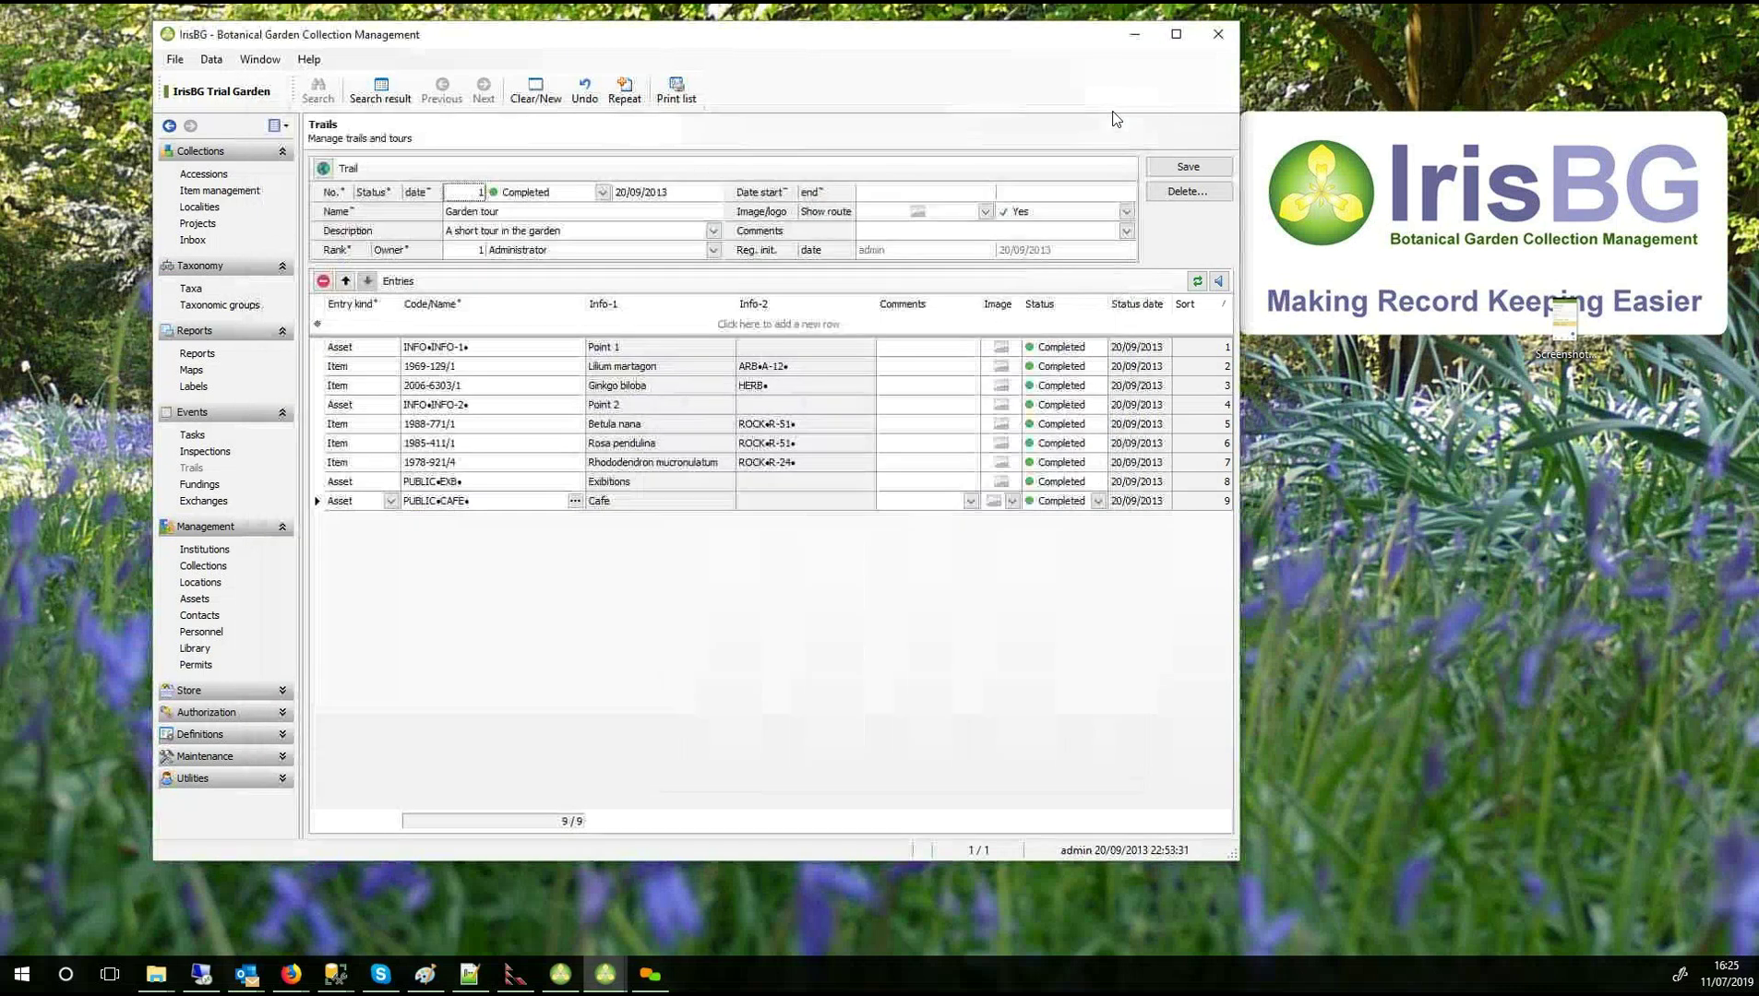
Return to the Assets list and view the type options for the Geological Museum without choosing another type.
{"action": "left_click", "coordinate": [169, 127]}
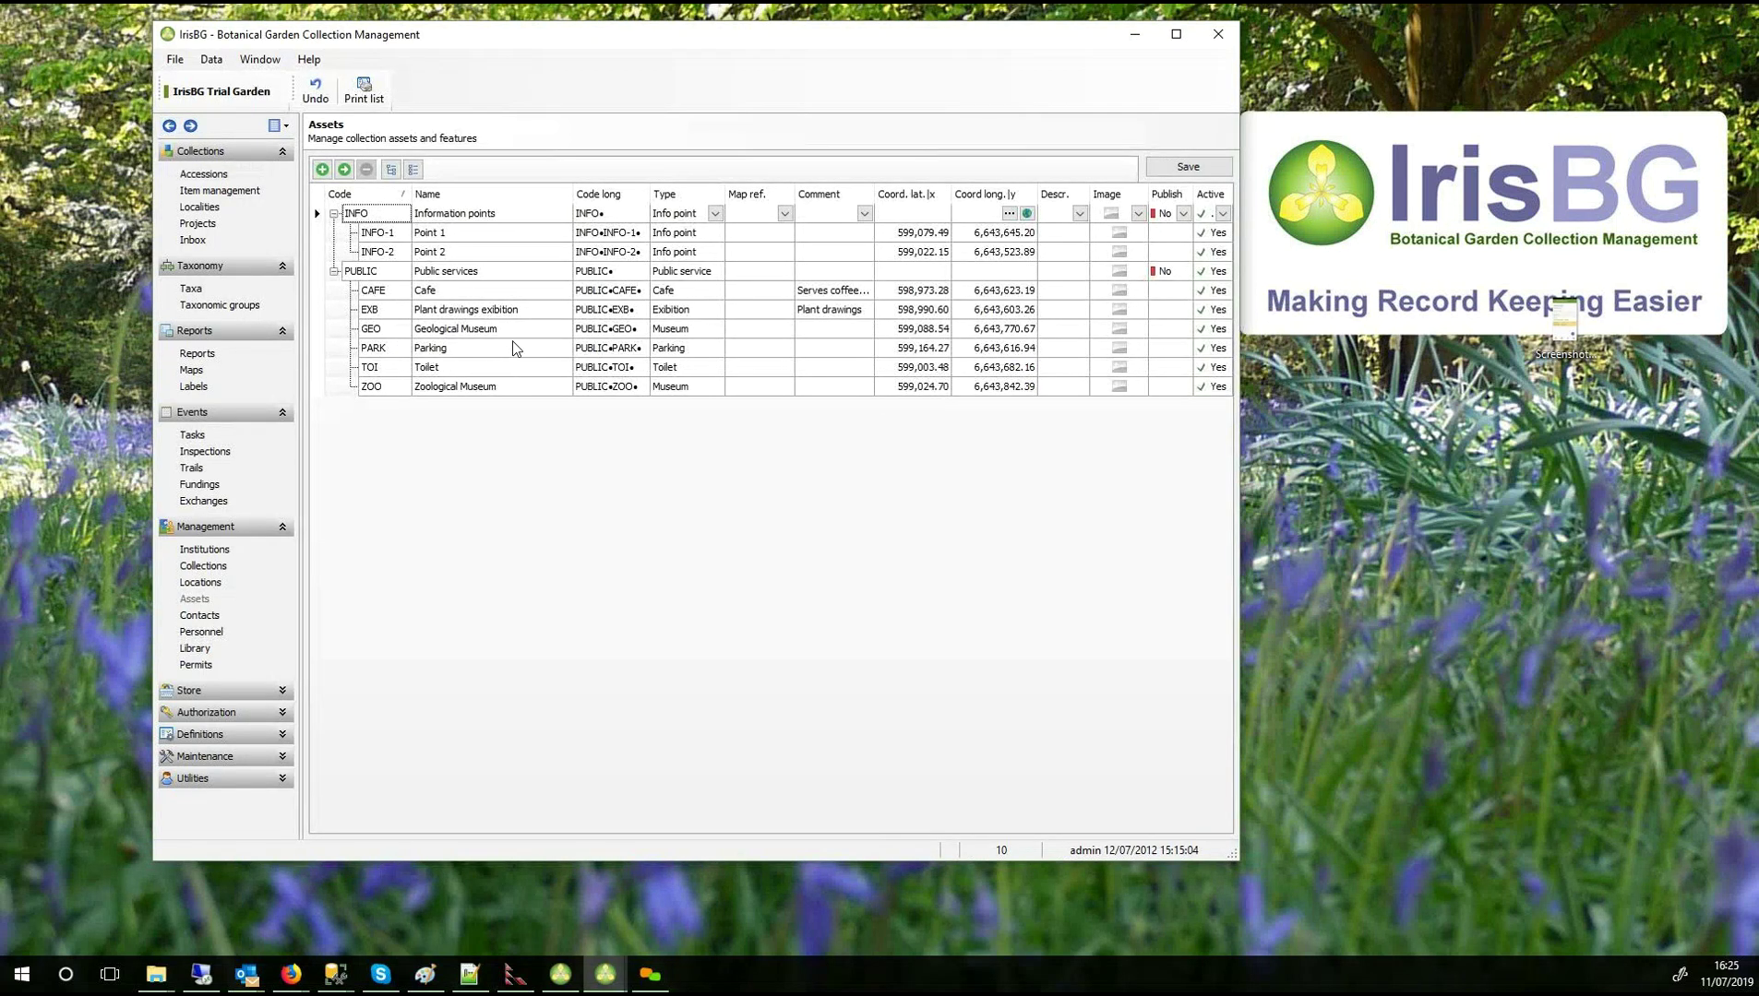
{"action": "left_click", "coordinate": [510, 333]}
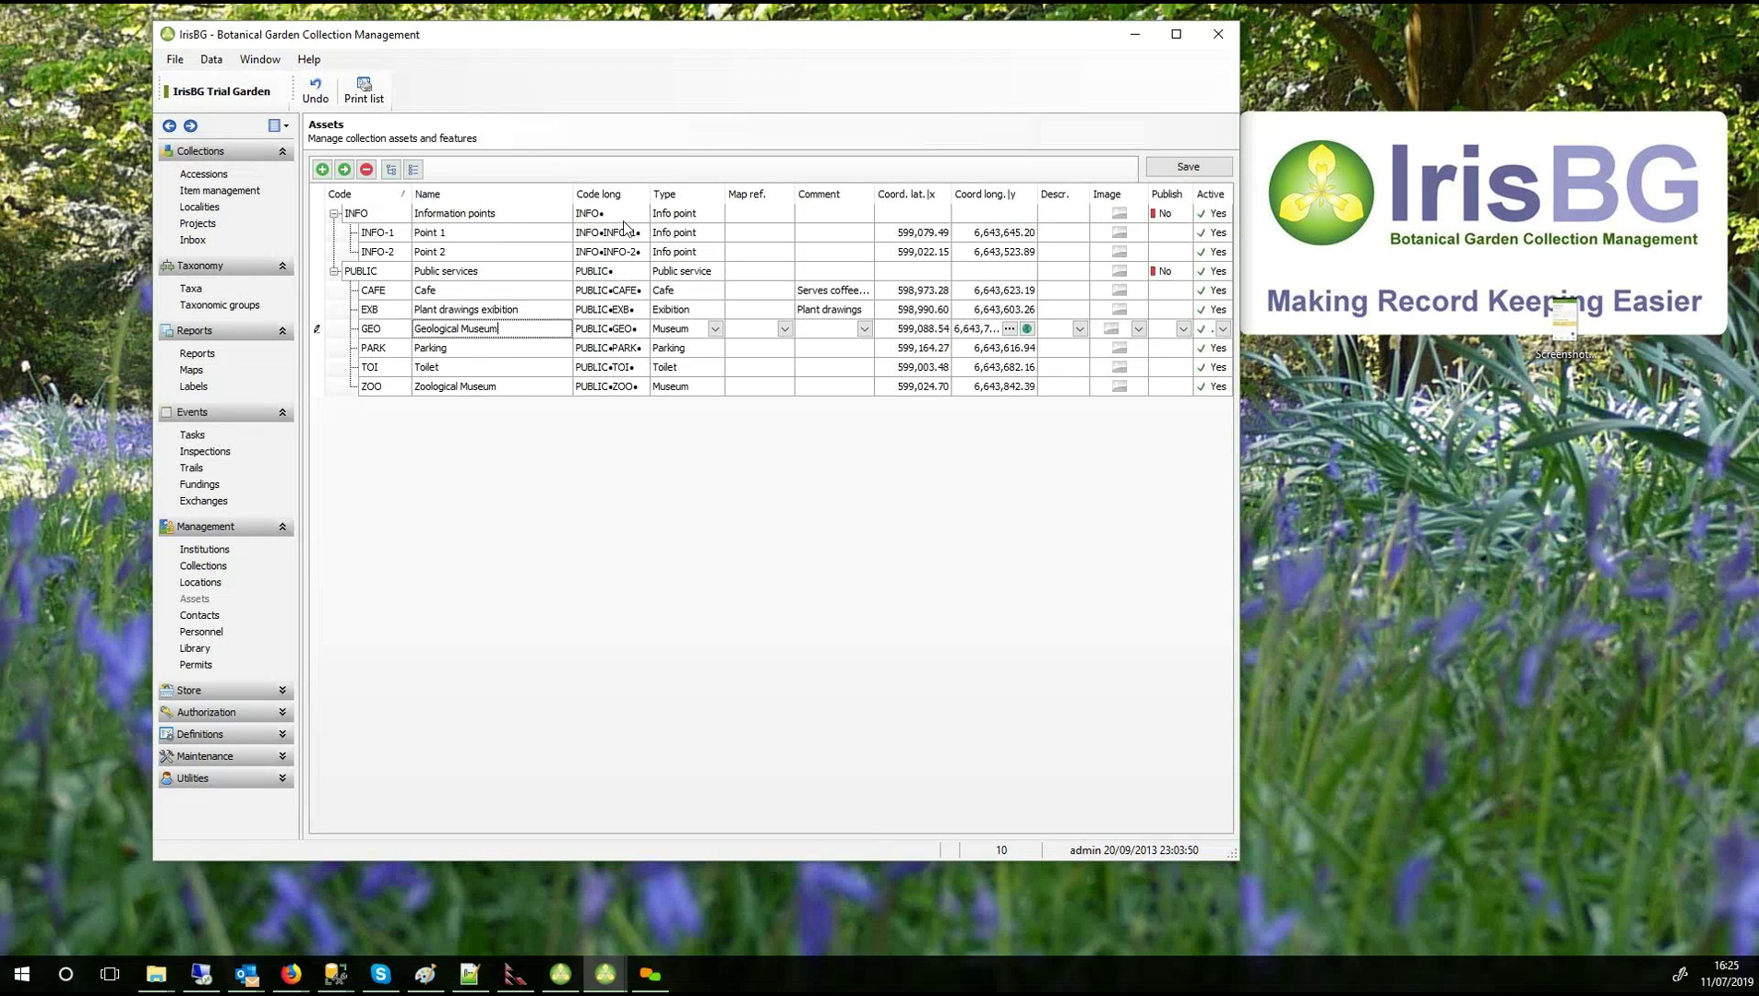
{"action": "left_click", "coordinate": [715, 329]}
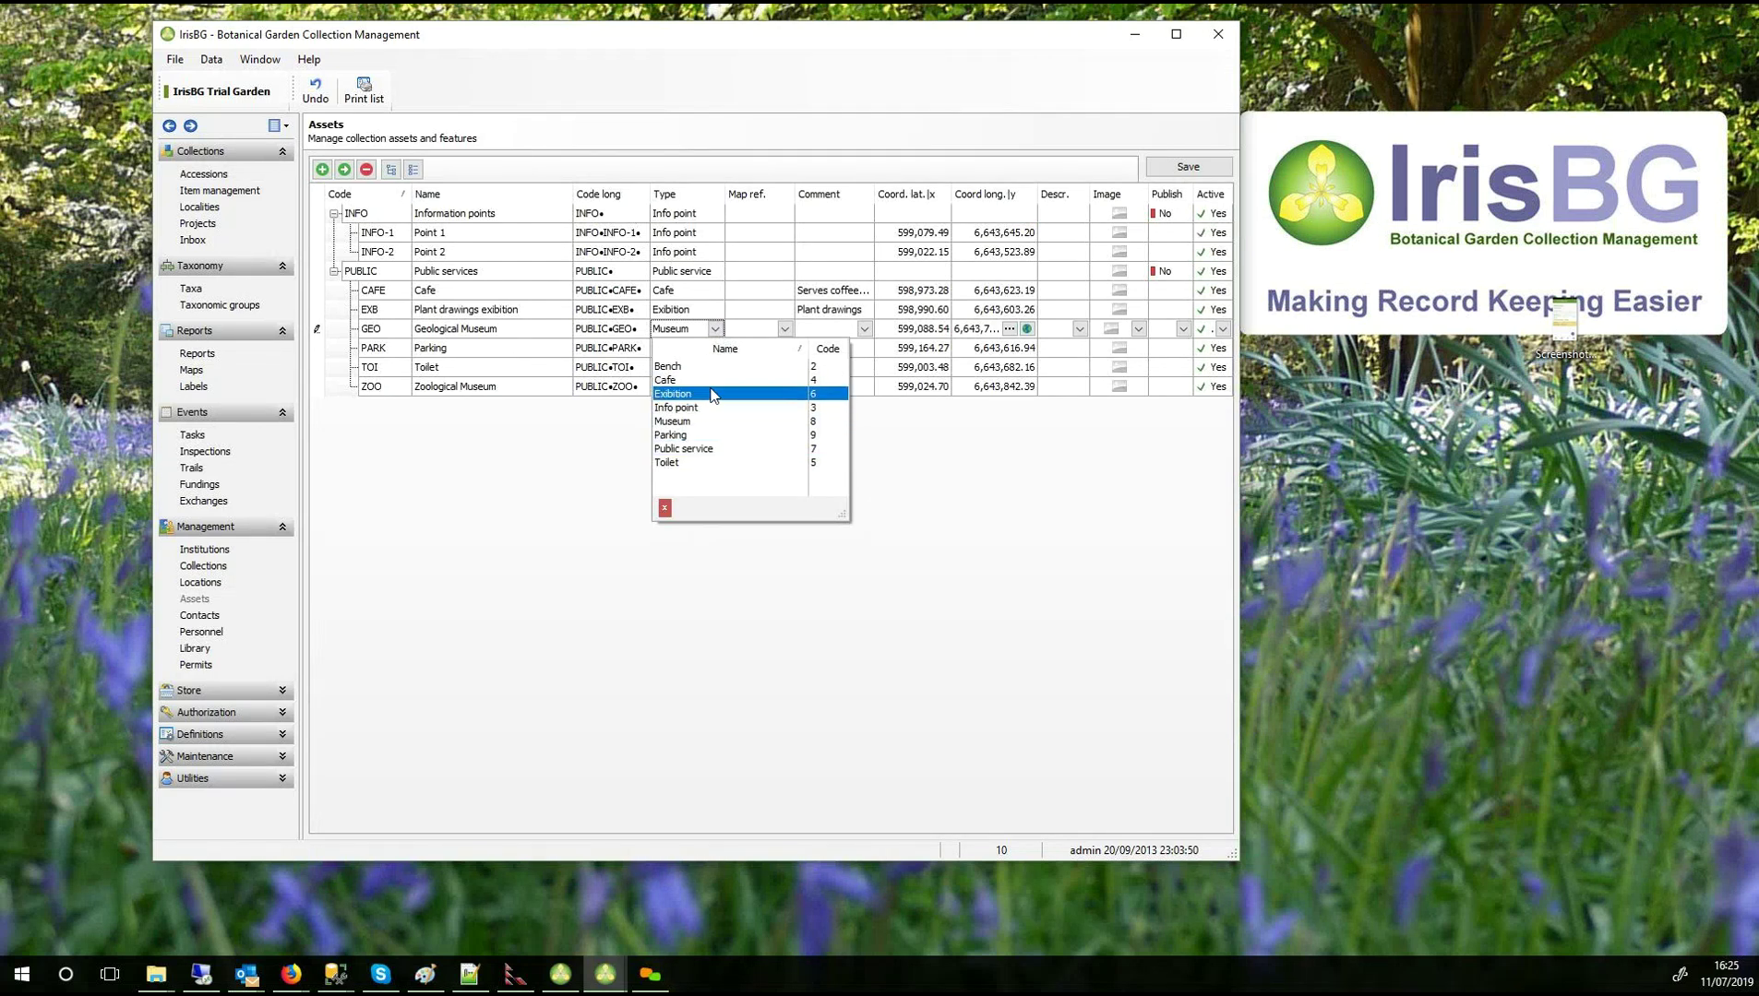
{"action": "left_click", "coordinate": [583, 483]}
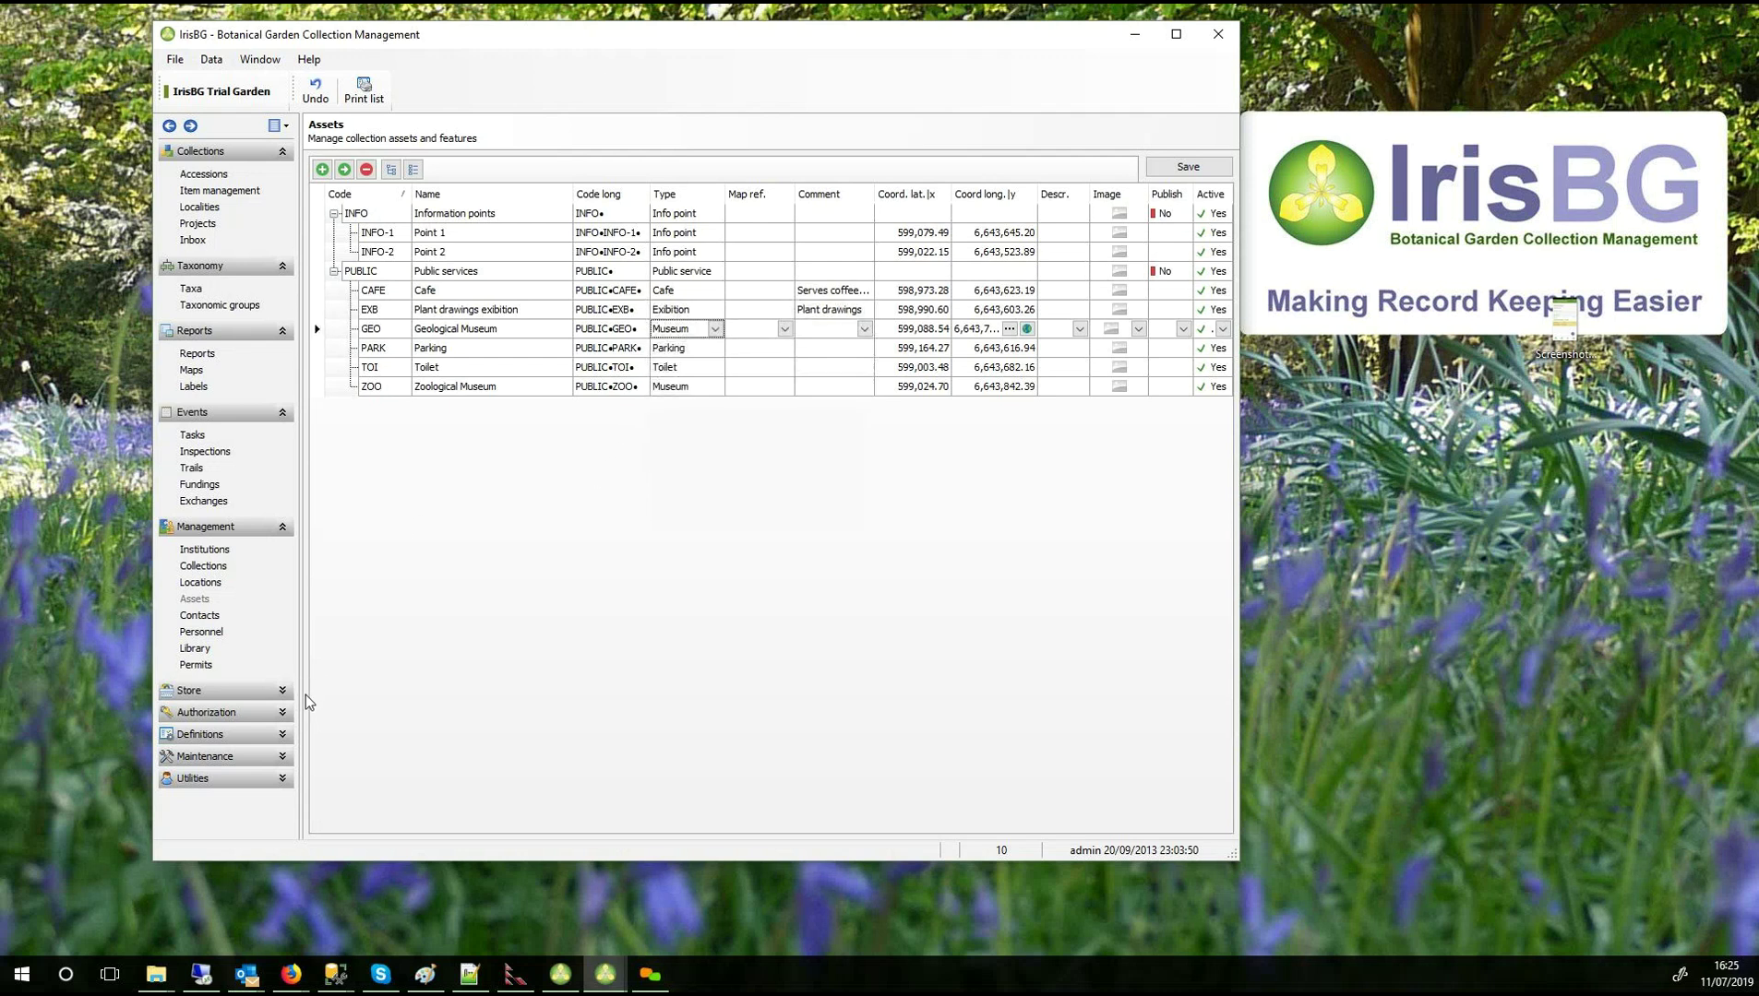
Open the Location types definitions and view the kind options for the Survey point type without changing it.
{"action": "left_click", "coordinate": [284, 737]}
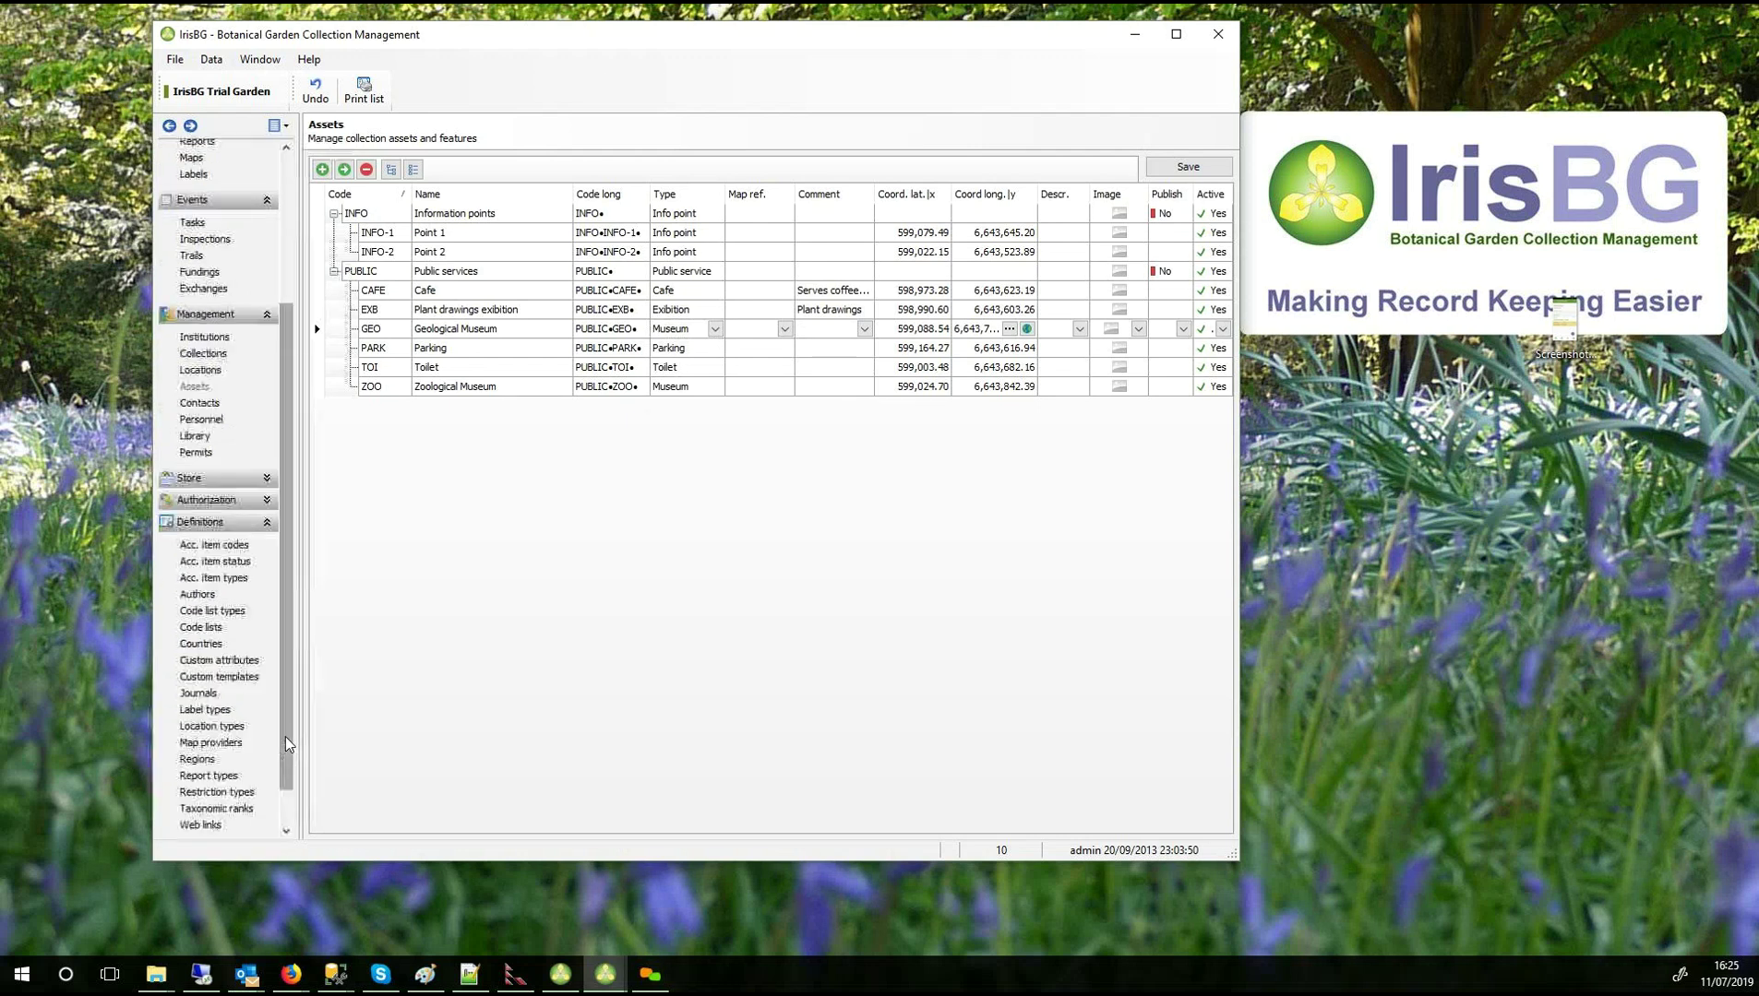
{"action": "left_click", "coordinate": [235, 729]}
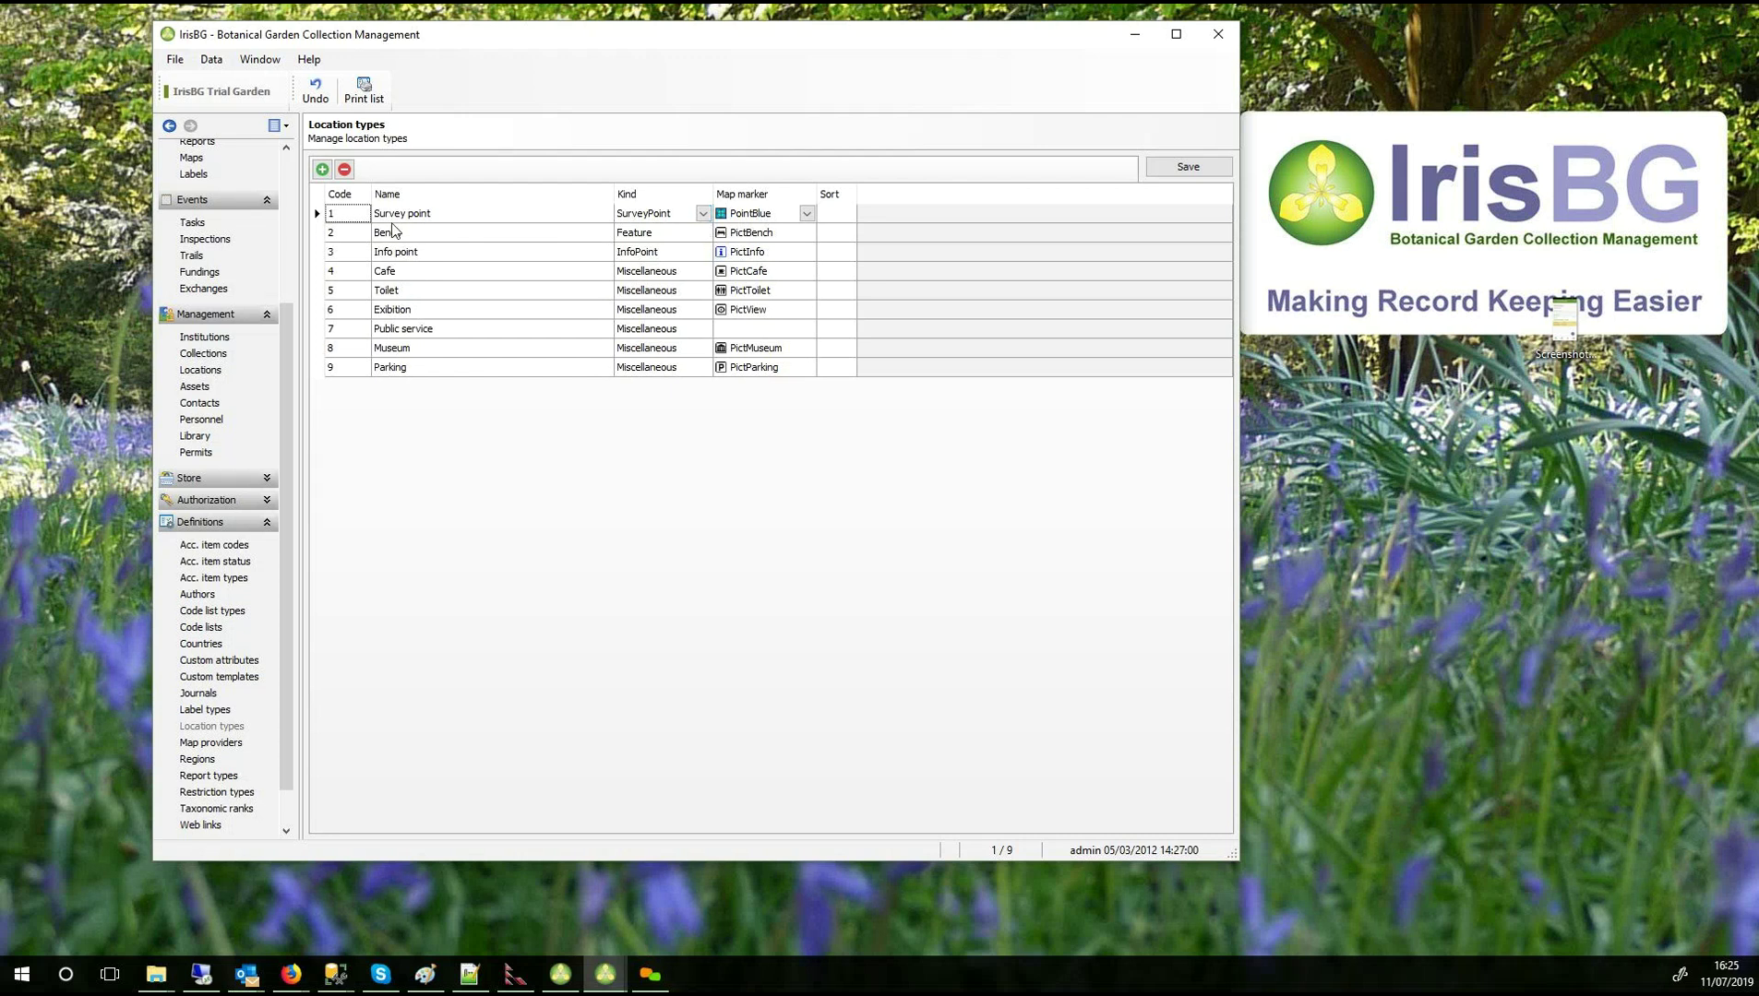
{"action": "left_click", "coordinate": [701, 216]}
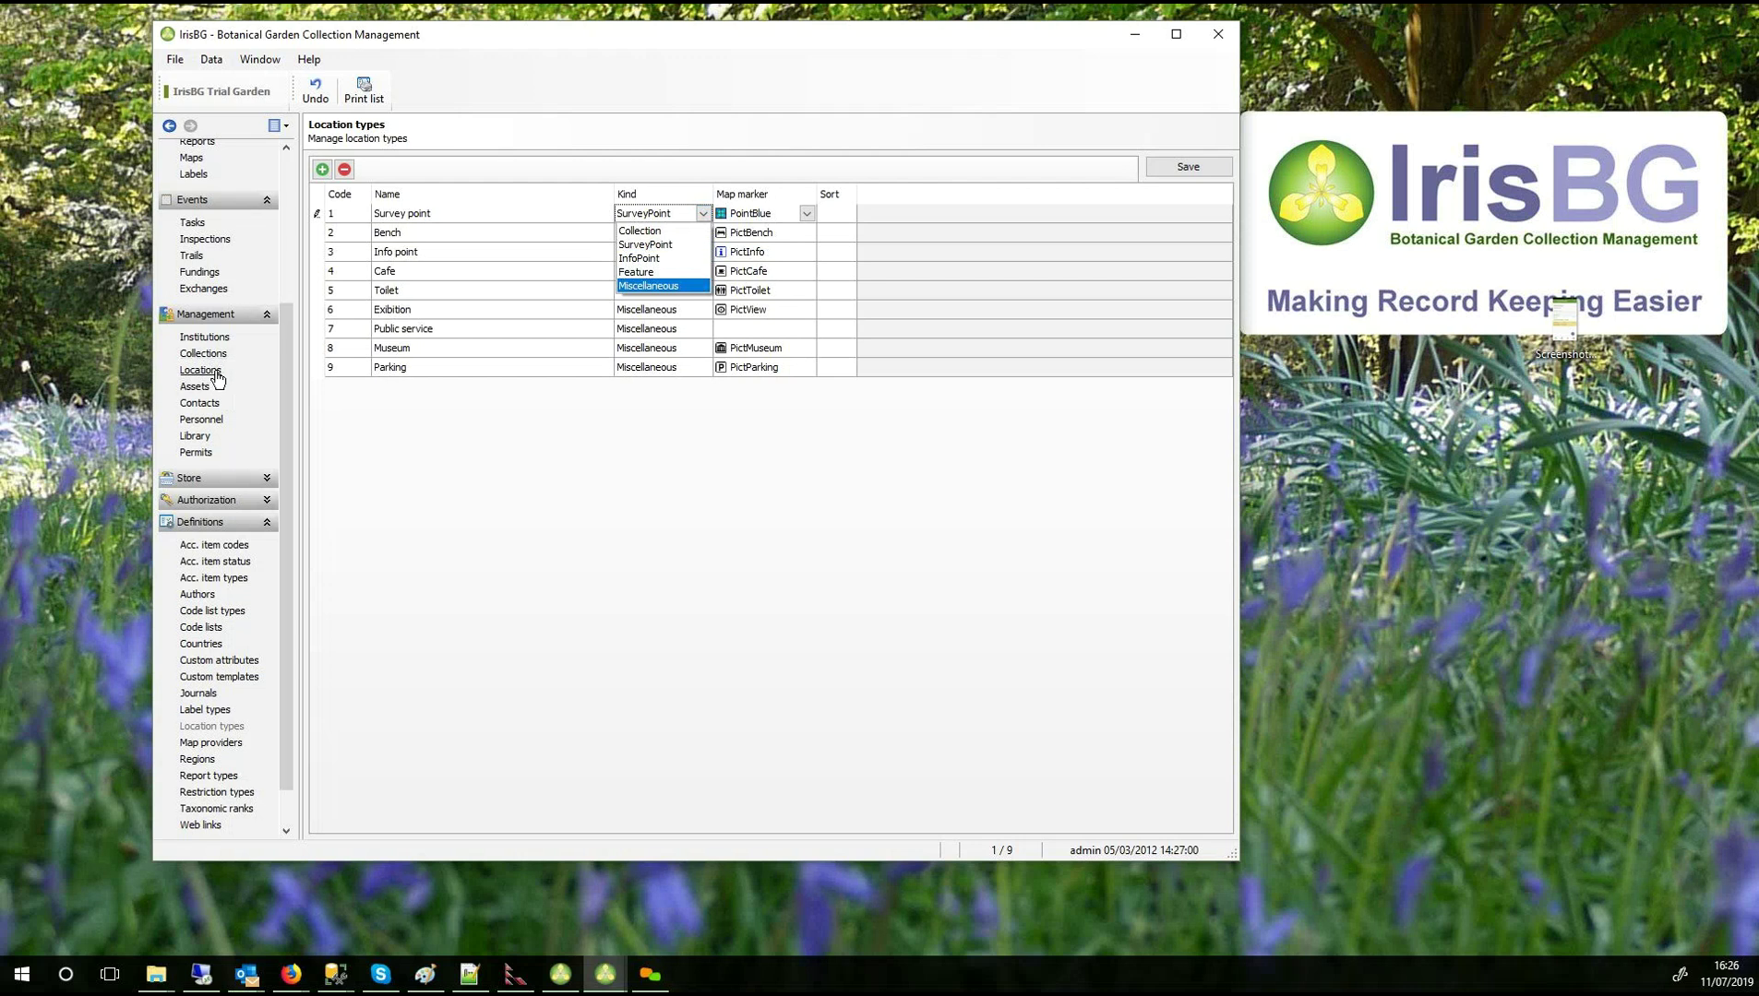
{"action": "left_click", "coordinate": [532, 422]}
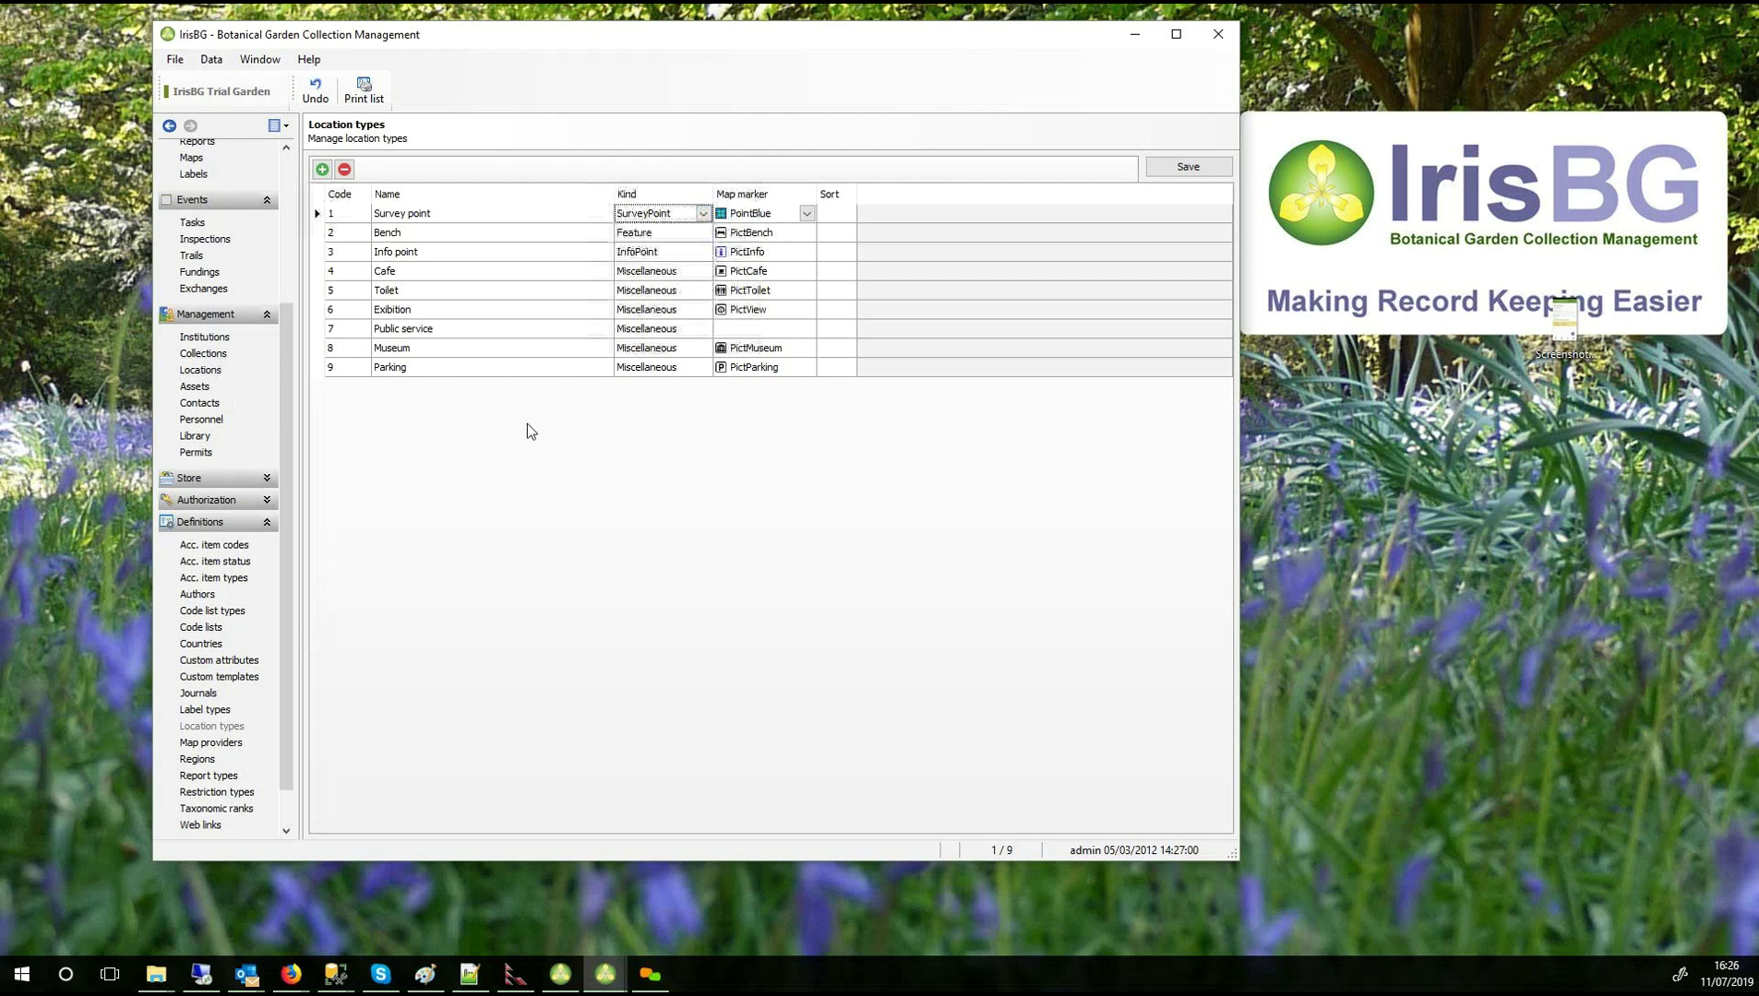
Open the collection locations and check which types can be assigned to the Unknown location, leaving the type empty.
{"action": "left_click", "coordinate": [220, 374]}
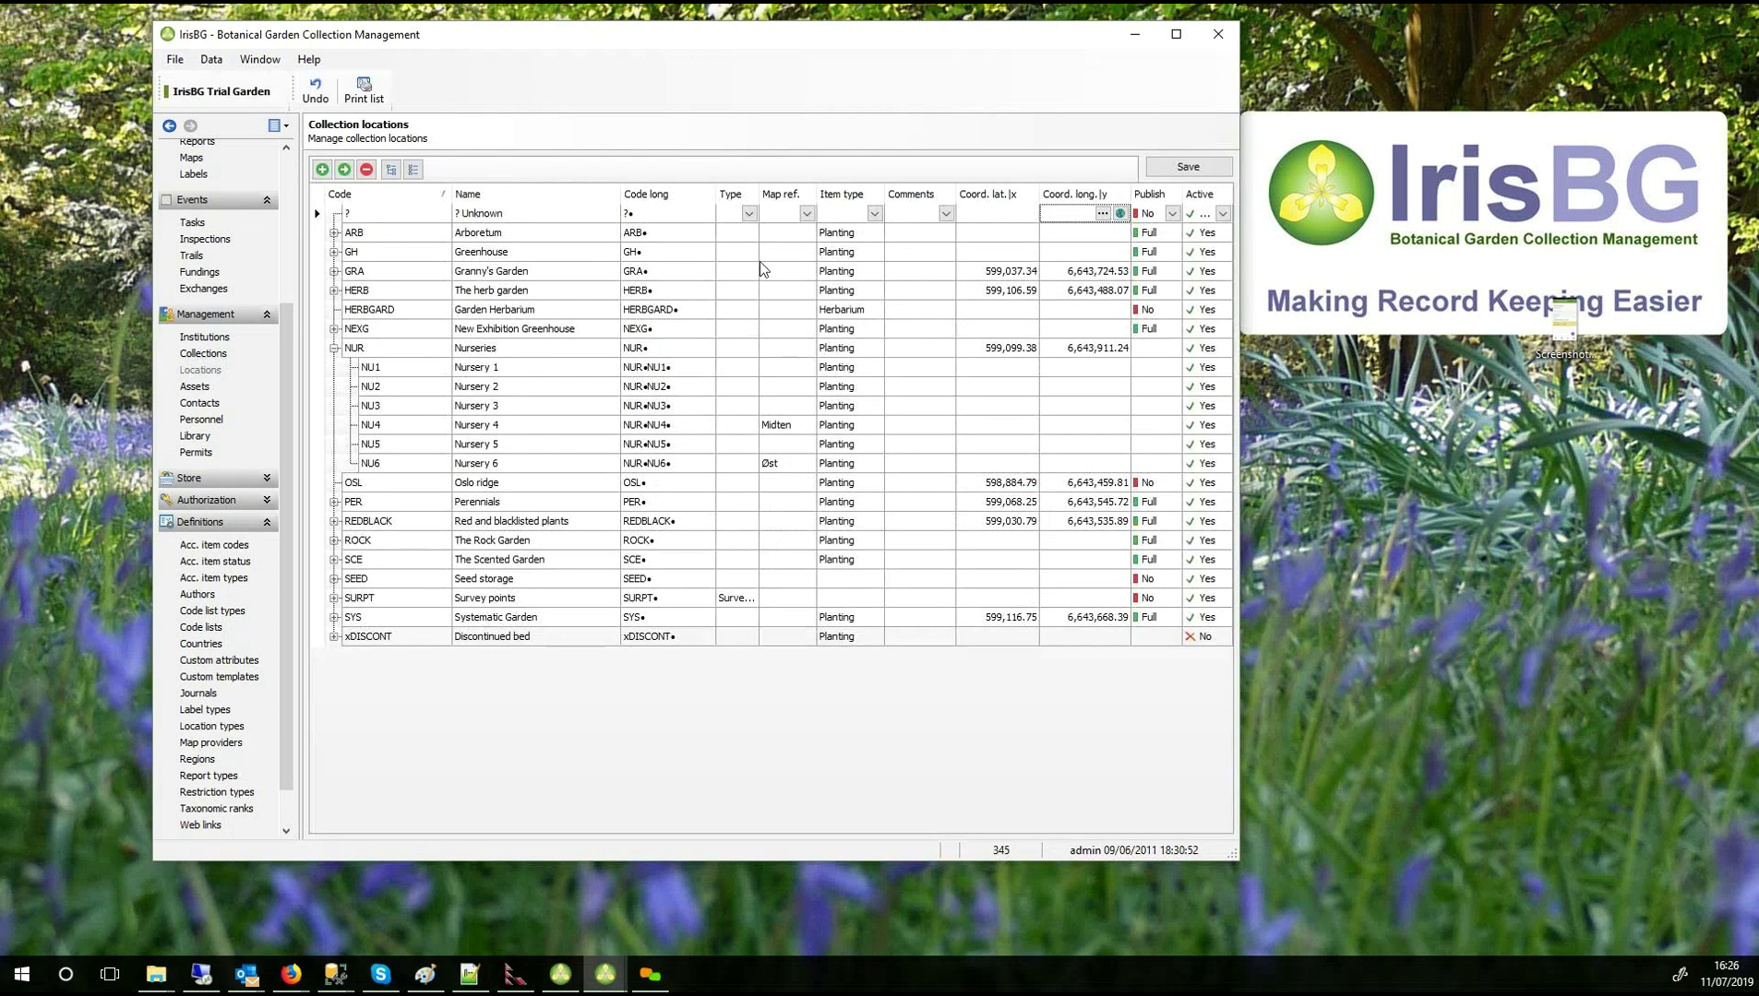
{"action": "left_click", "coordinate": [748, 214]}
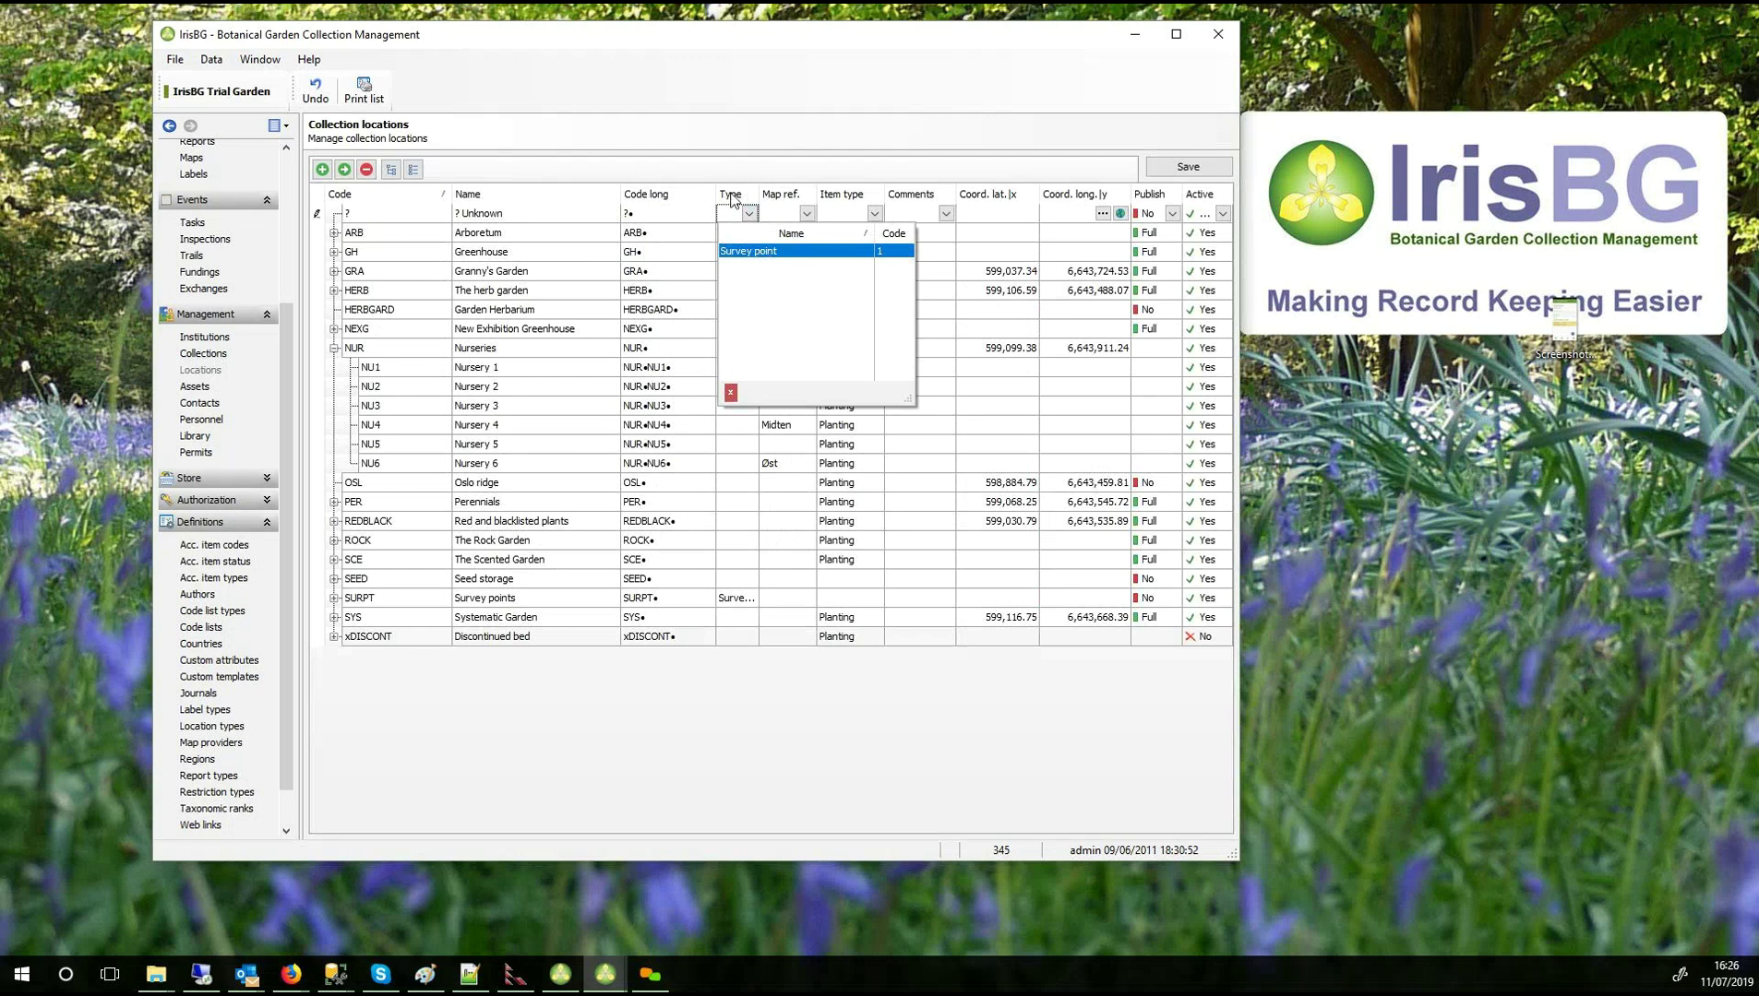
{"action": "left_click", "coordinate": [748, 211]}
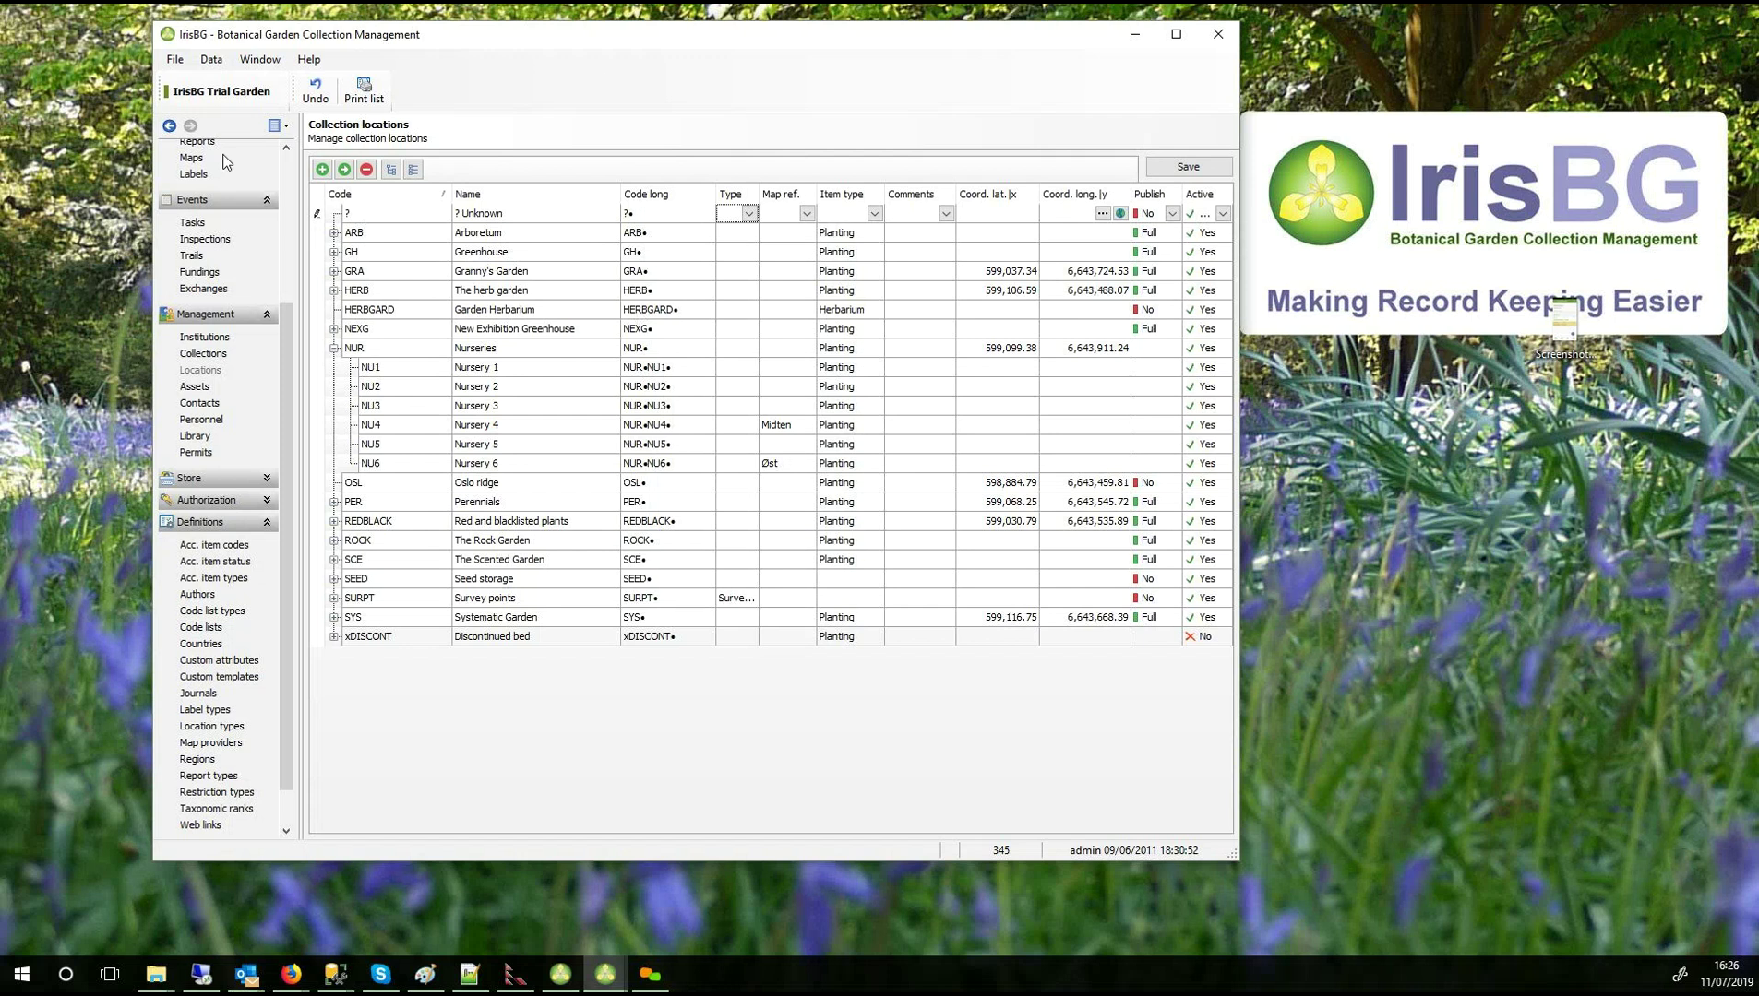
Return to the Location types definitions, review the kind options for Survey point again, and select the Parking type's kind.
{"action": "left_click", "coordinate": [169, 126]}
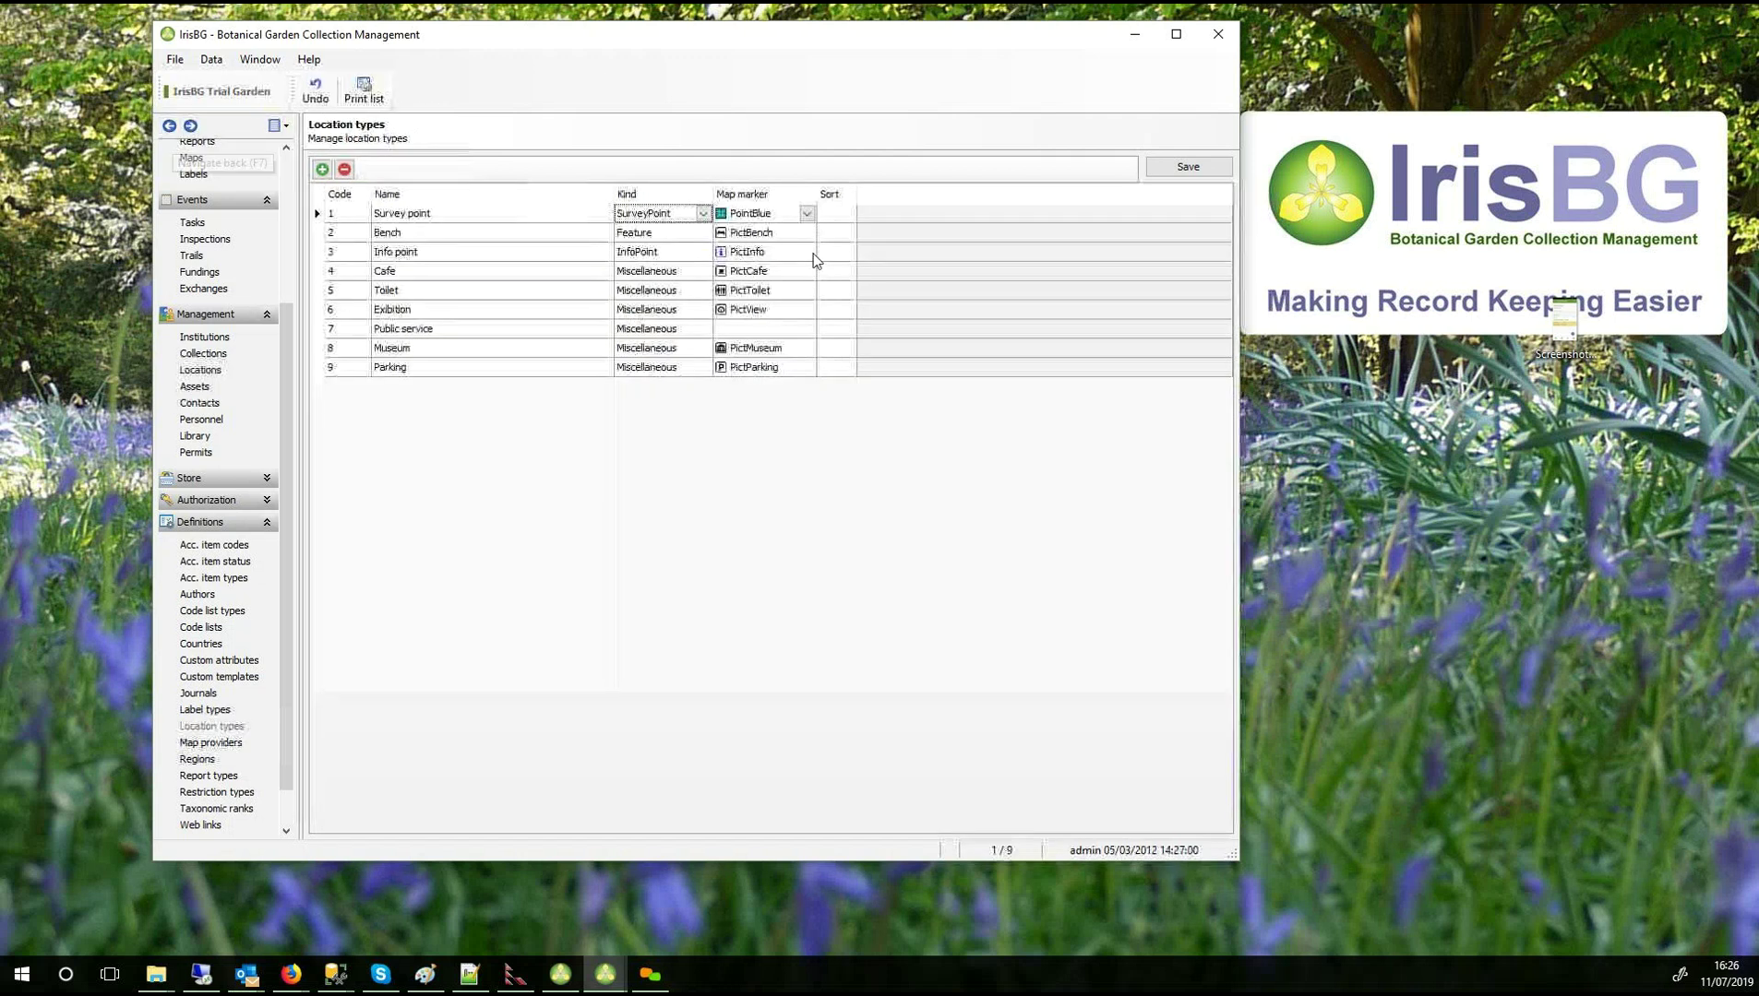
{"action": "left_click", "coordinate": [702, 214]}
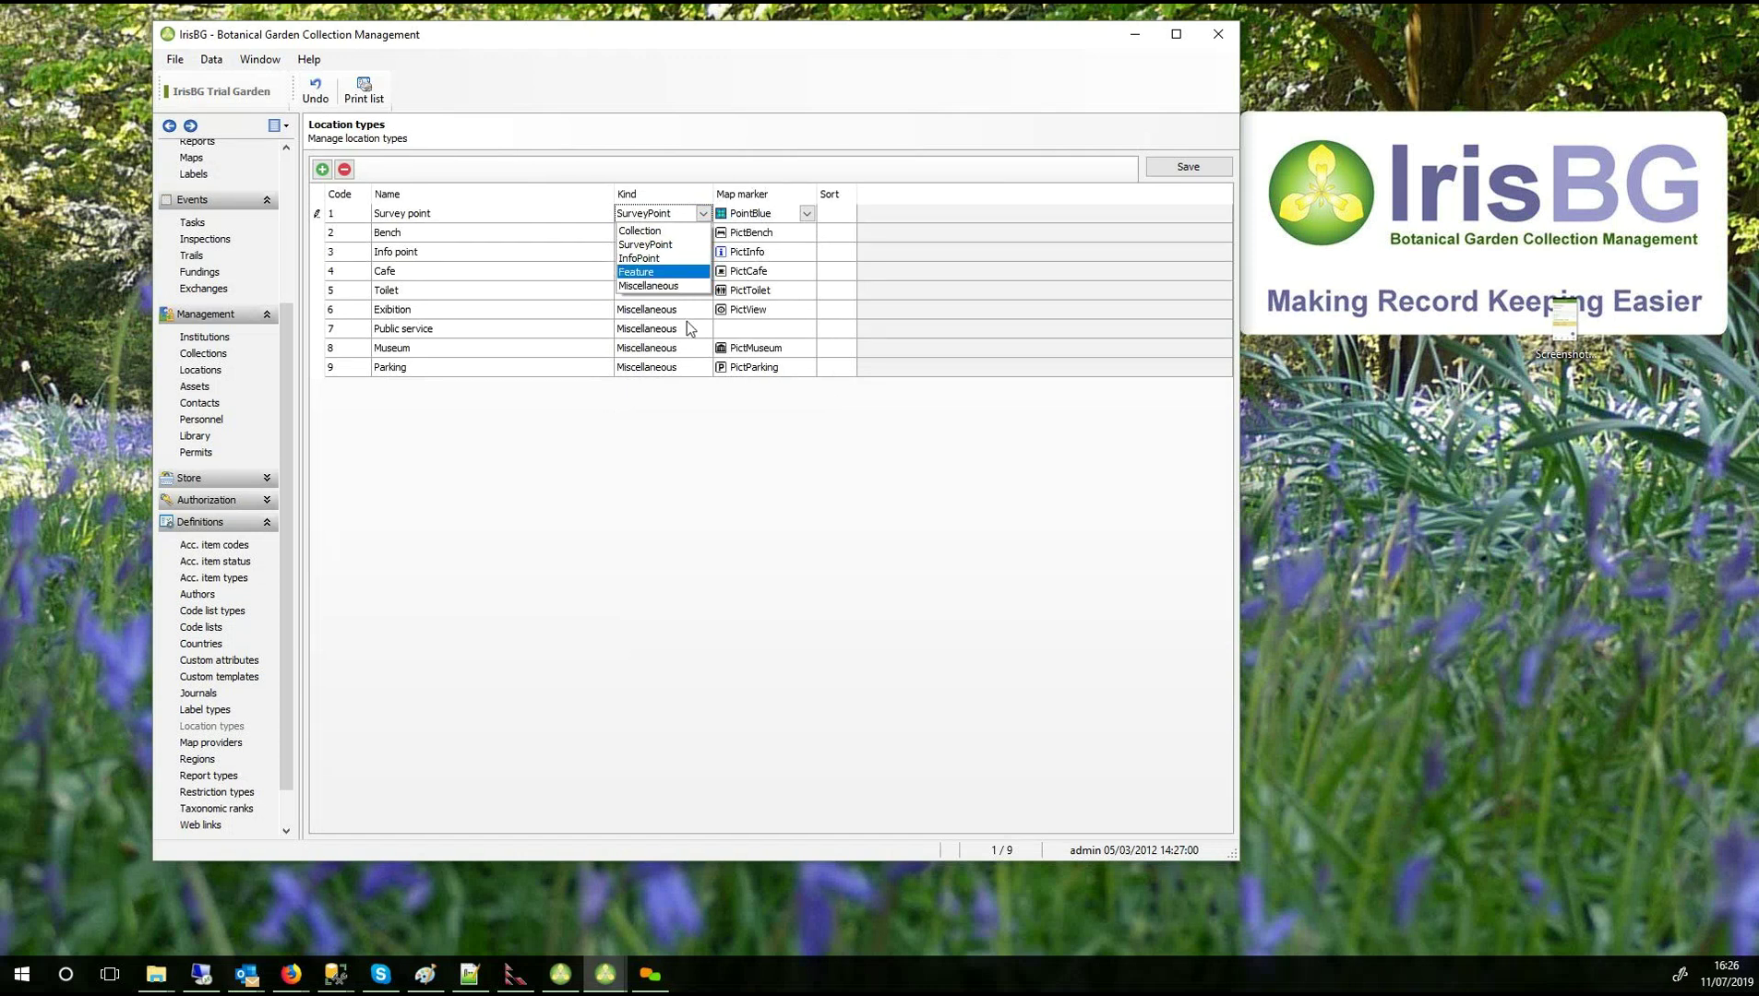
{"action": "left_click", "coordinate": [685, 411]}
{"action": "left_click", "coordinate": [692, 369]}
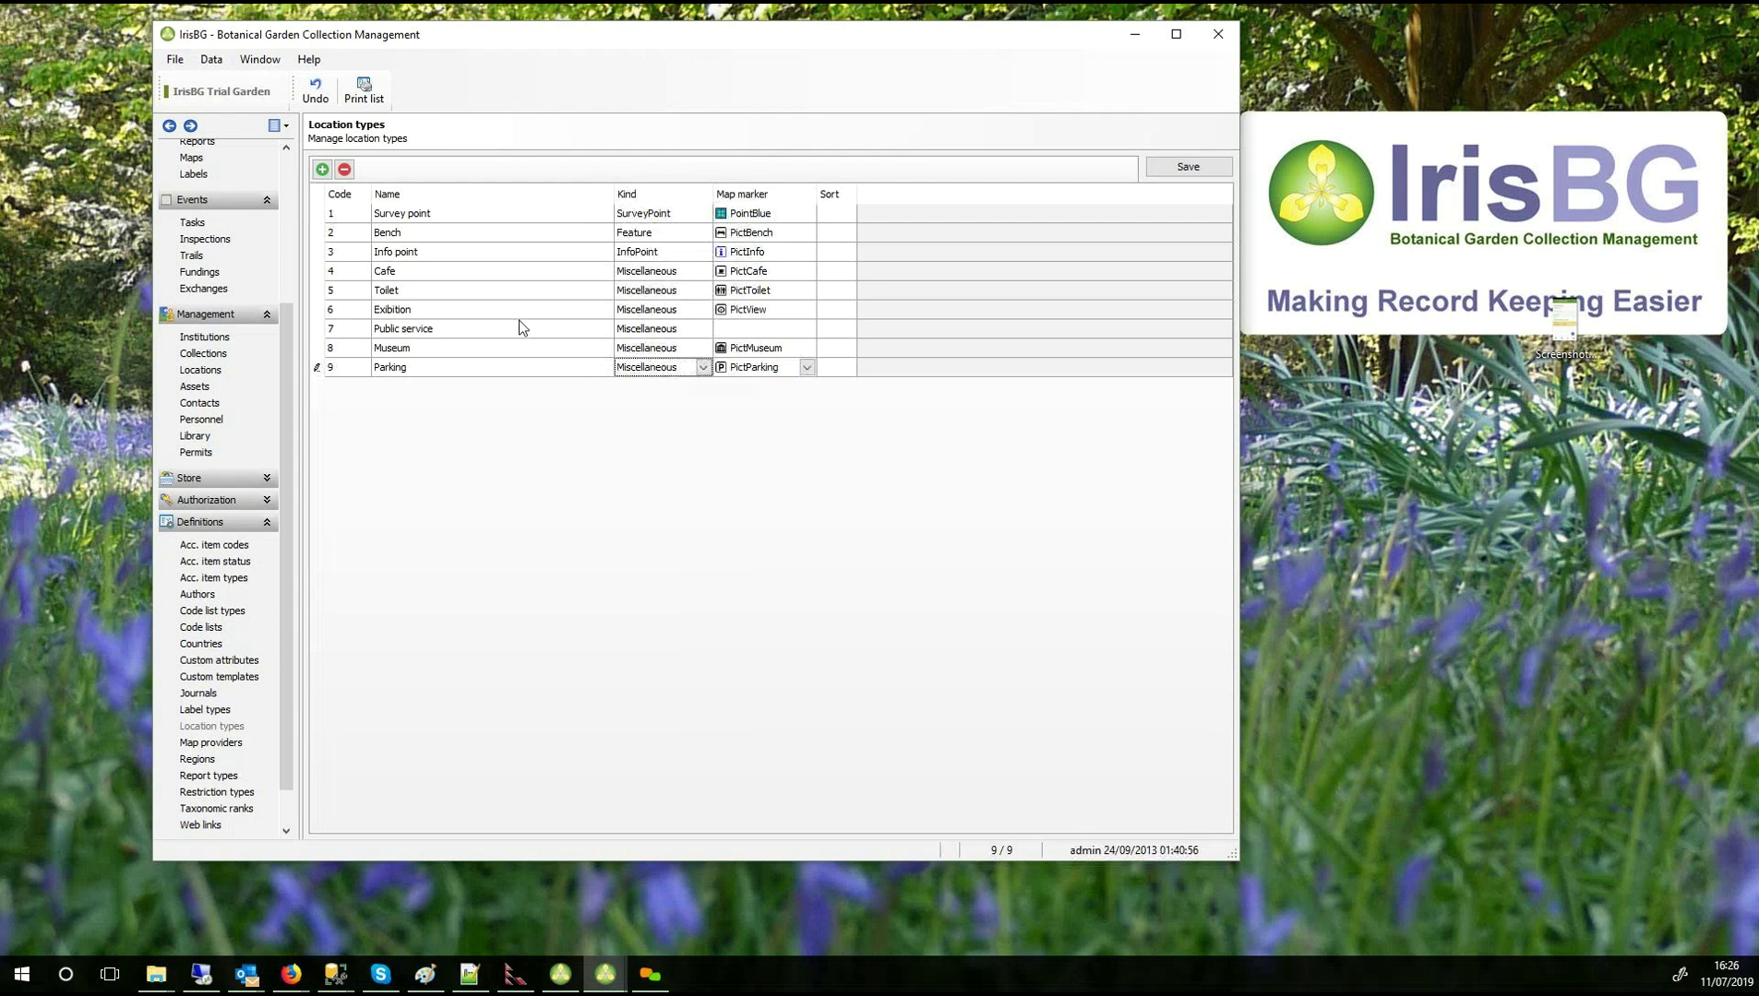
Browse the available map marker pictograms for the Bench location type and close the choices without picking one.
{"action": "left_click", "coordinate": [404, 232]}
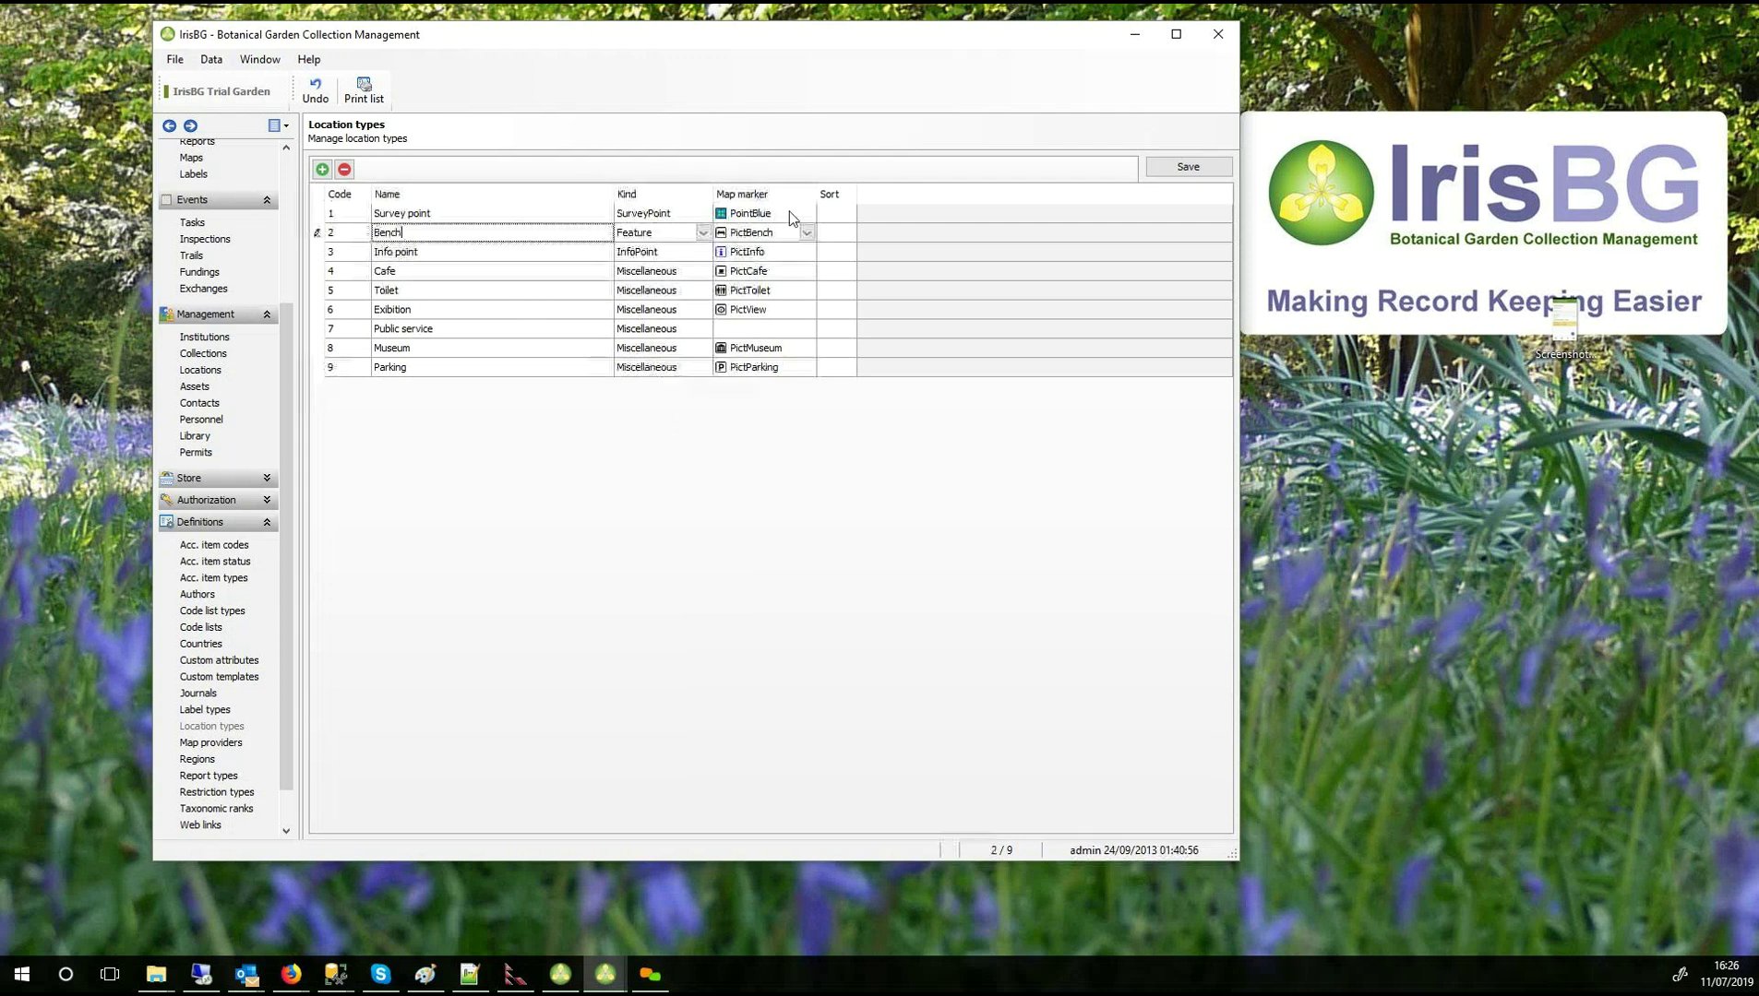
{"action": "left_click", "coordinate": [807, 234]}
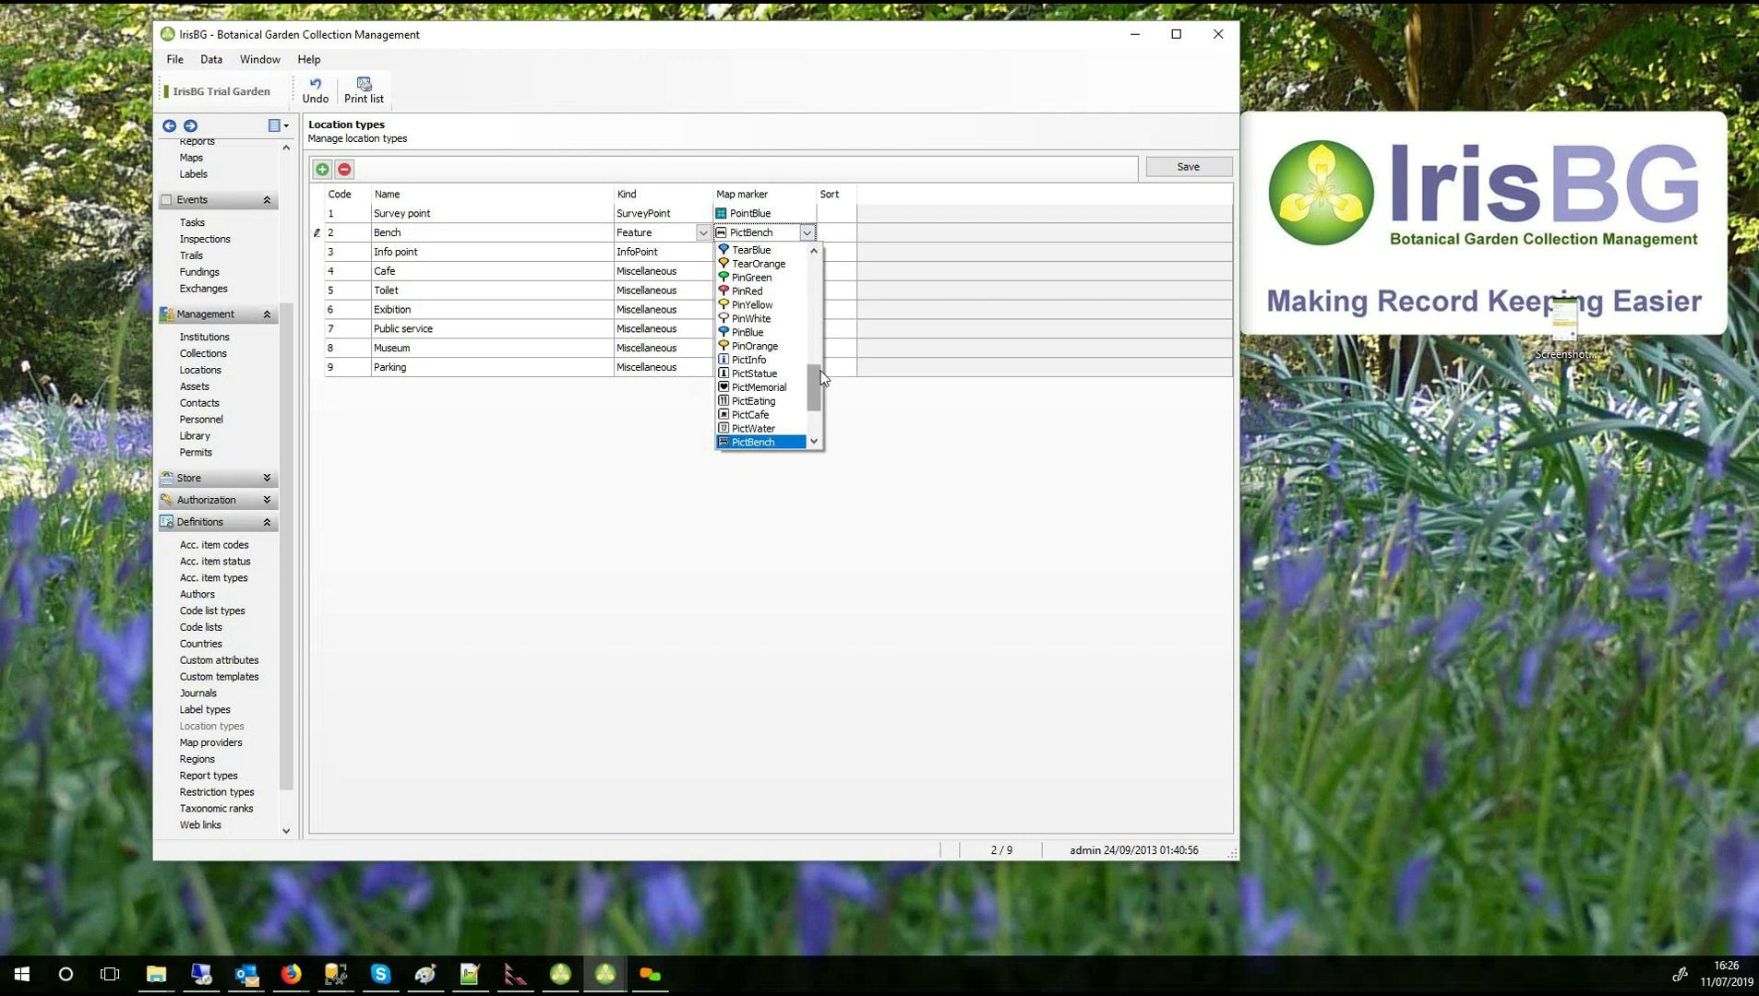
{"action": "left_click_drag", "start_coordinate": [817, 380], "coordinate": [814, 428]}
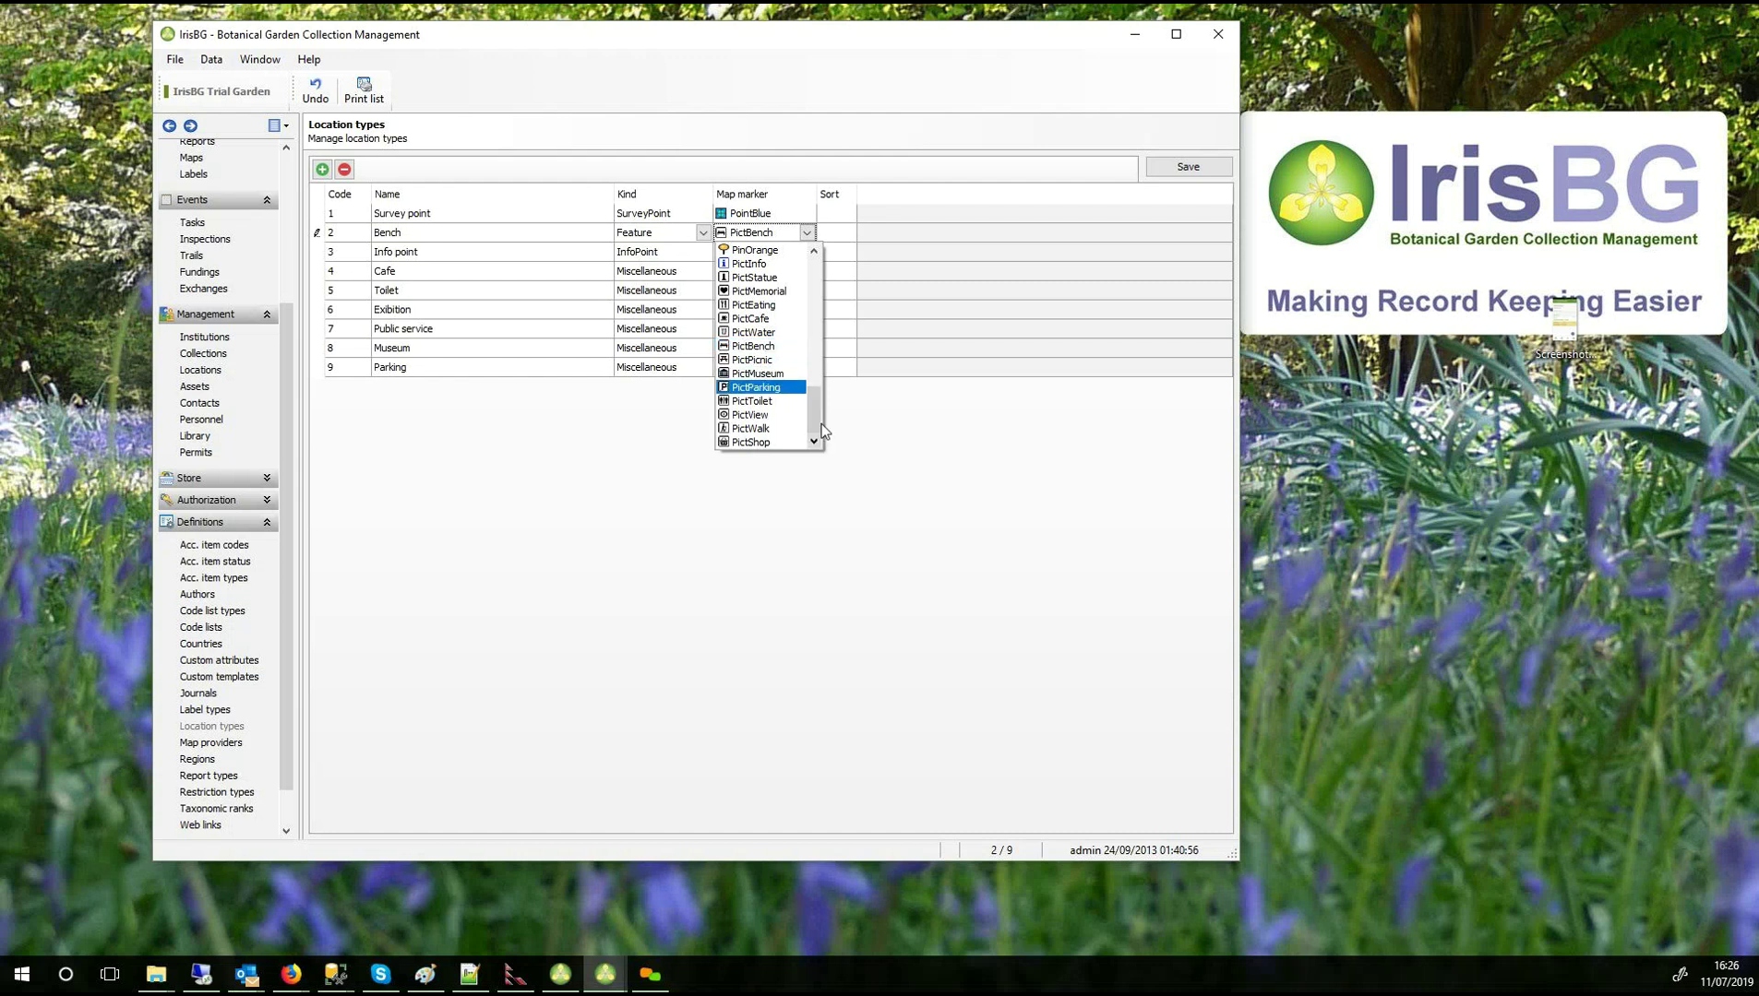
{"action": "left_click", "coordinate": [936, 452]}
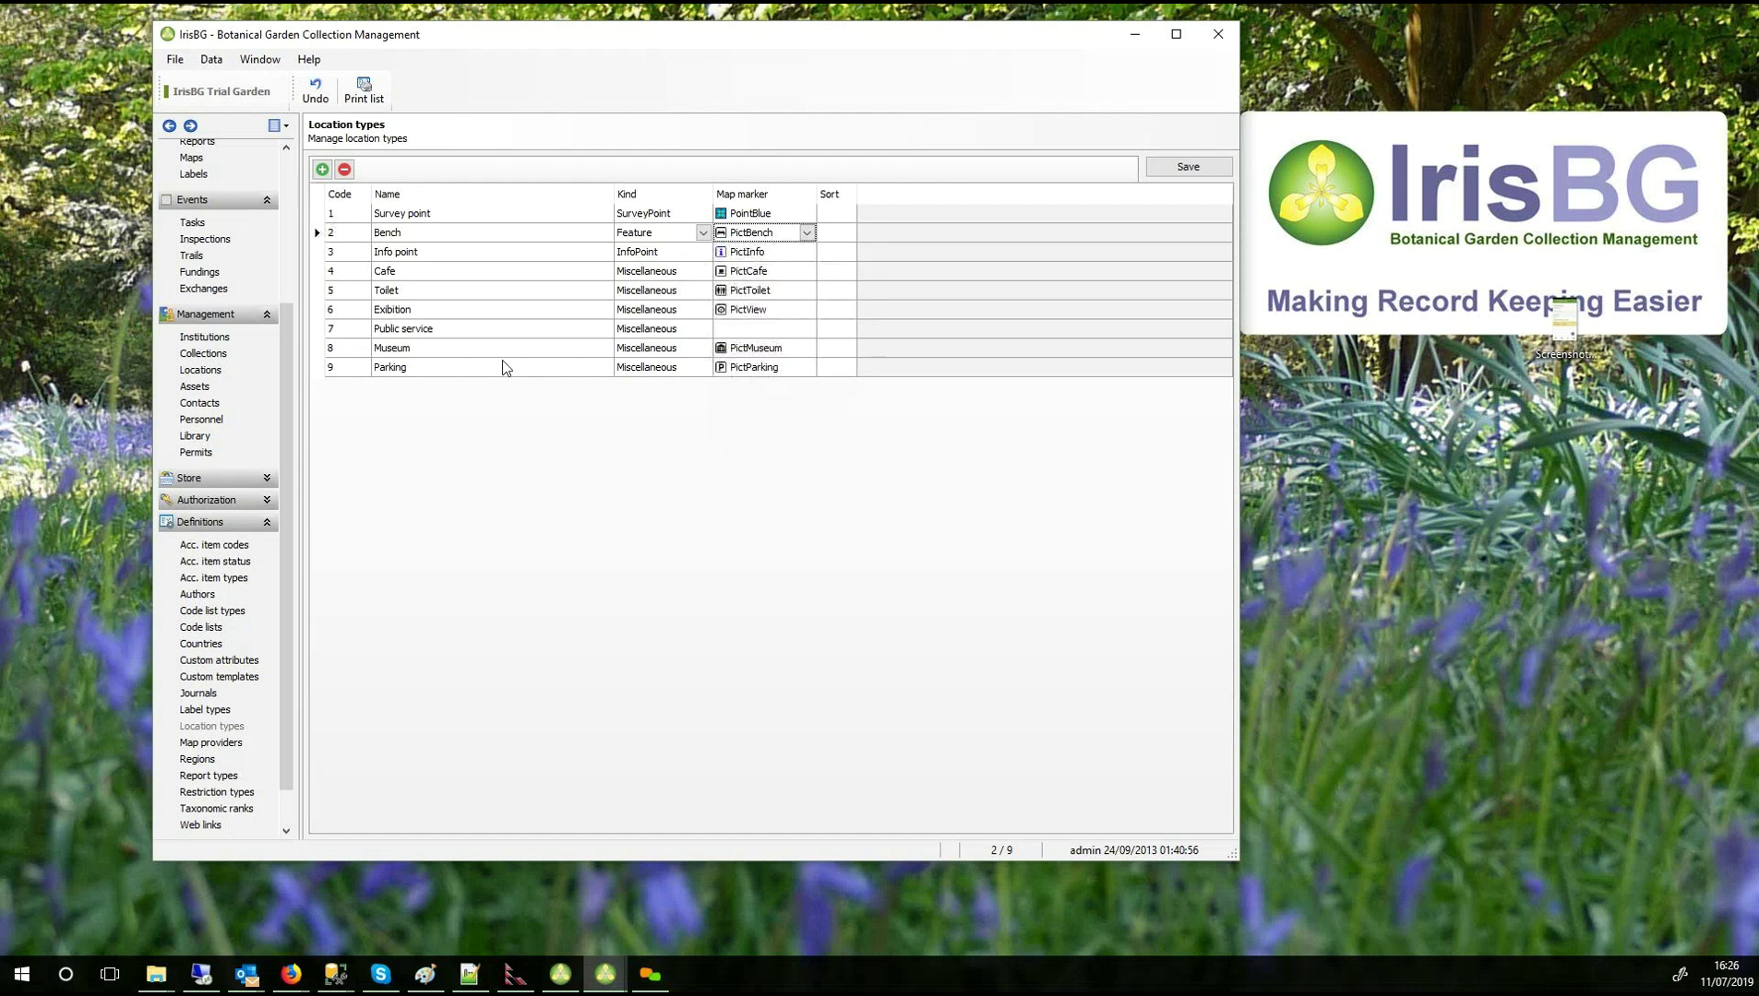
Return to the Assets list, widen the Code long column, and select the long code of the Plant drawings exhibition.
{"action": "left_click", "coordinate": [170, 127]}
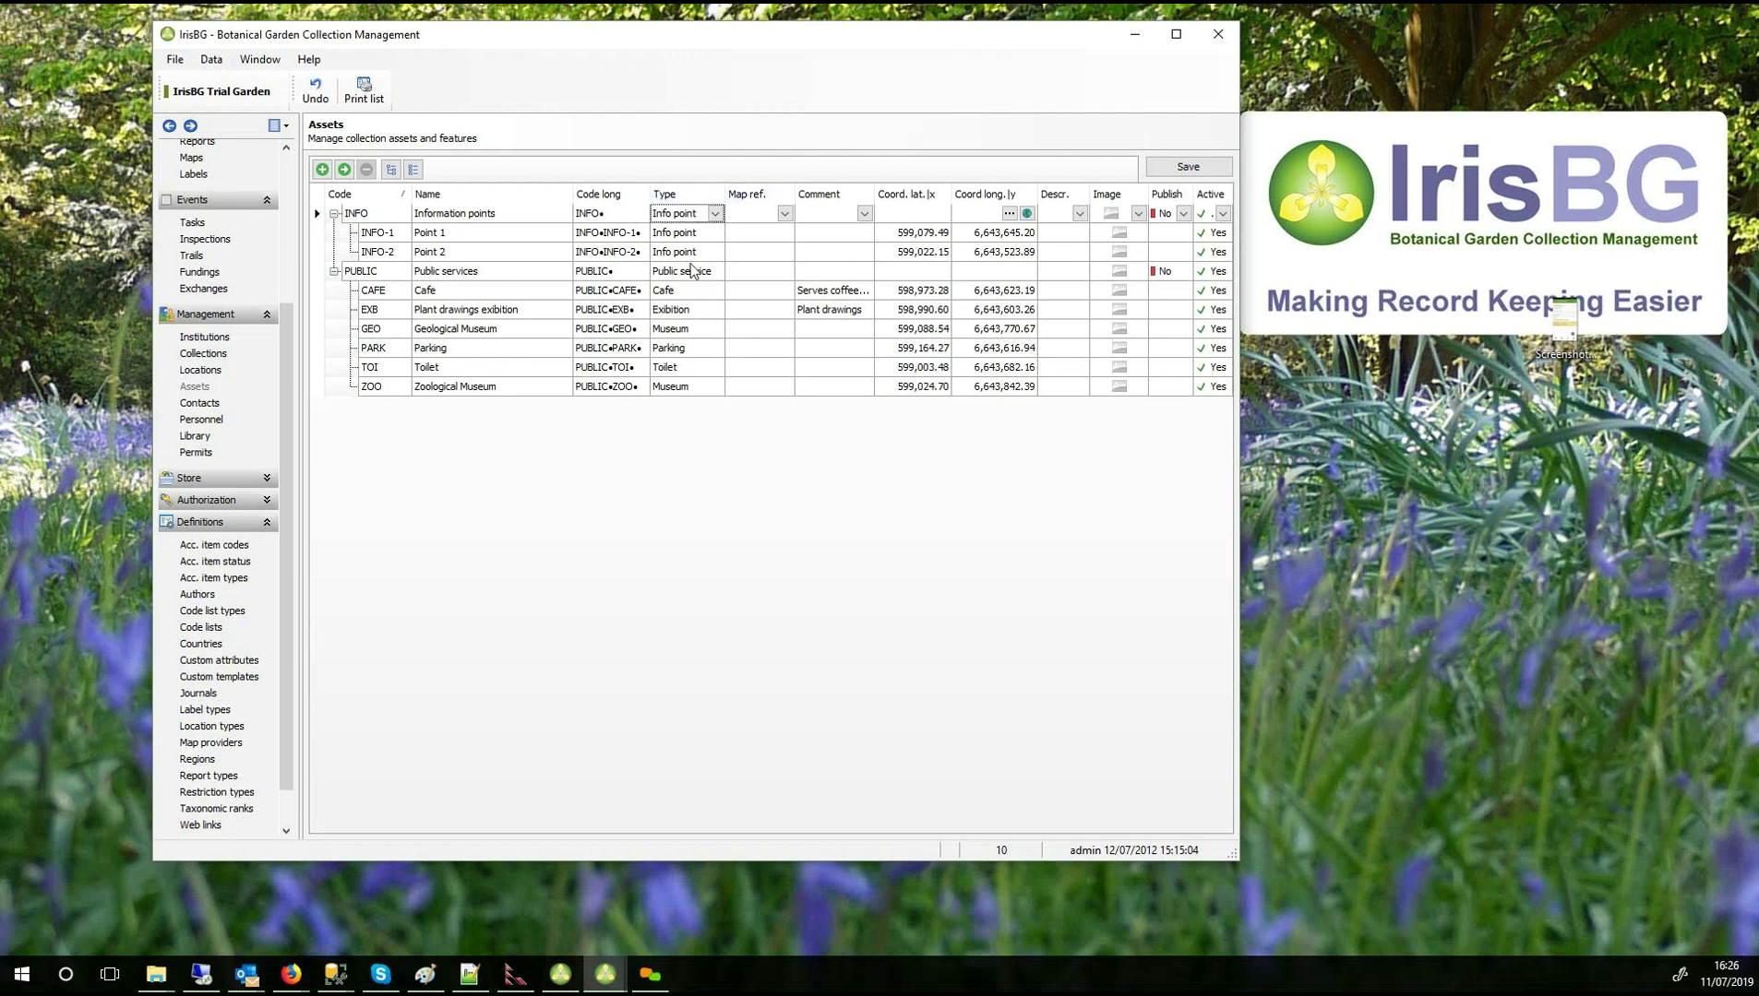
{"action": "left_click_drag", "start_coordinate": [650, 192], "coordinate": [702, 196]}
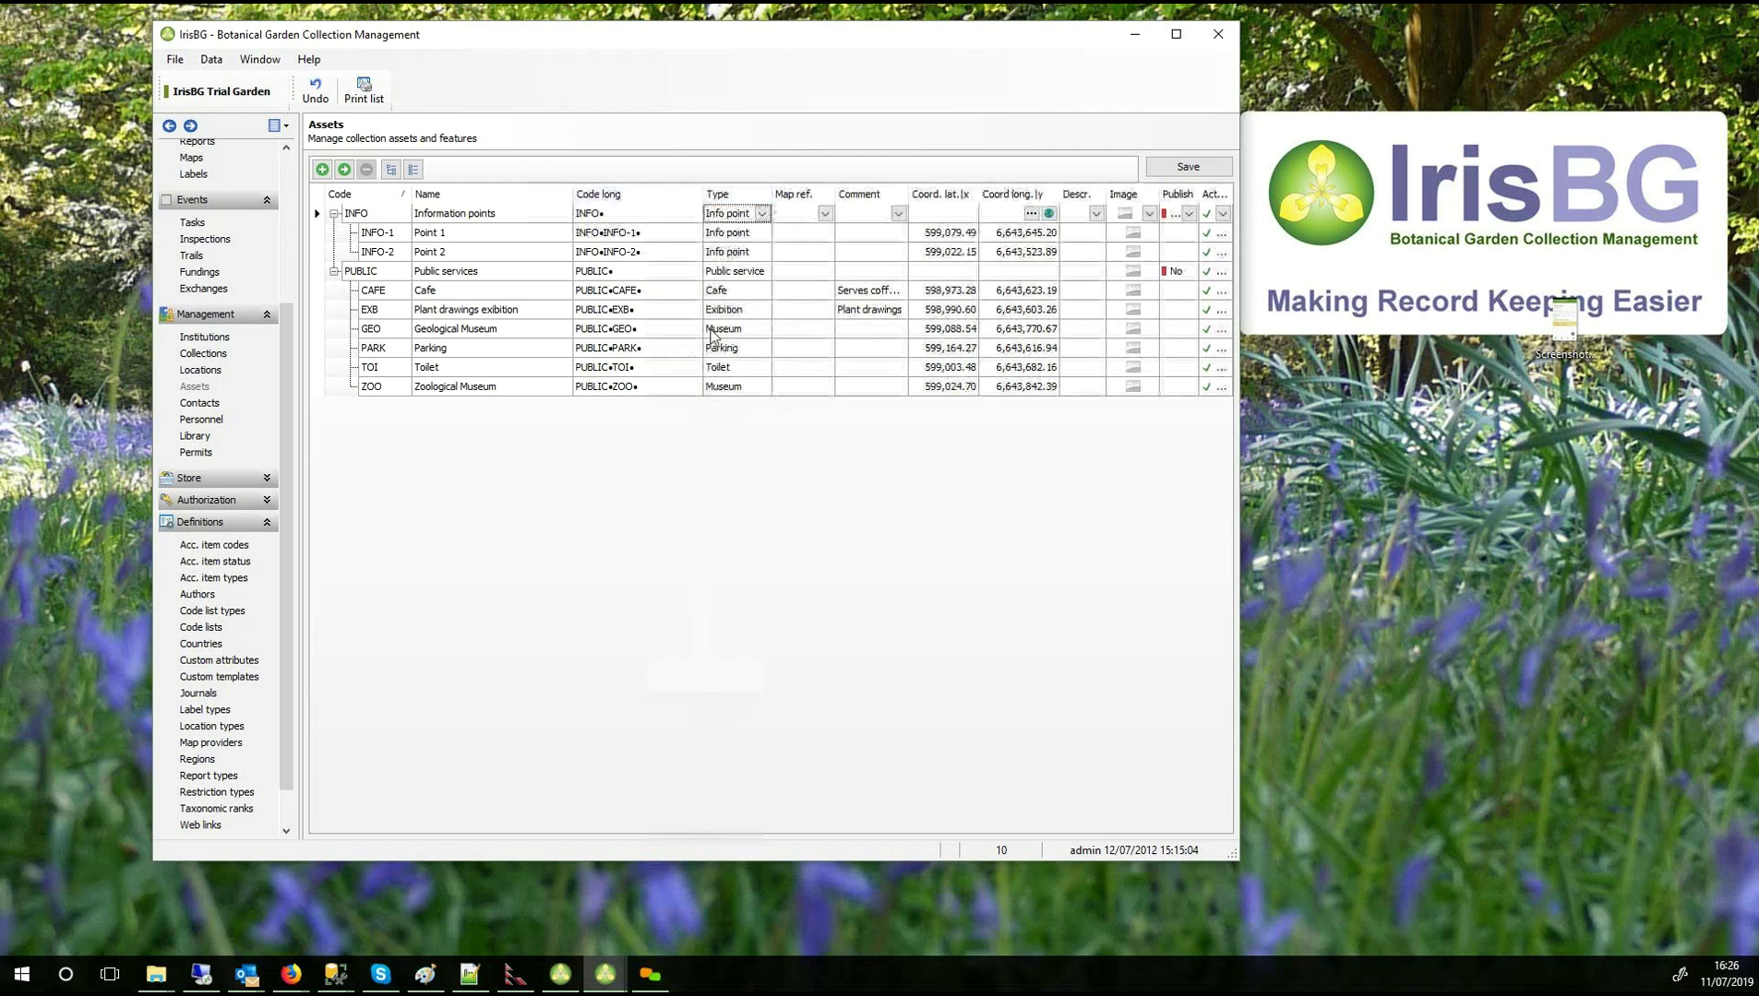
{"action": "left_click", "coordinate": [653, 311]}
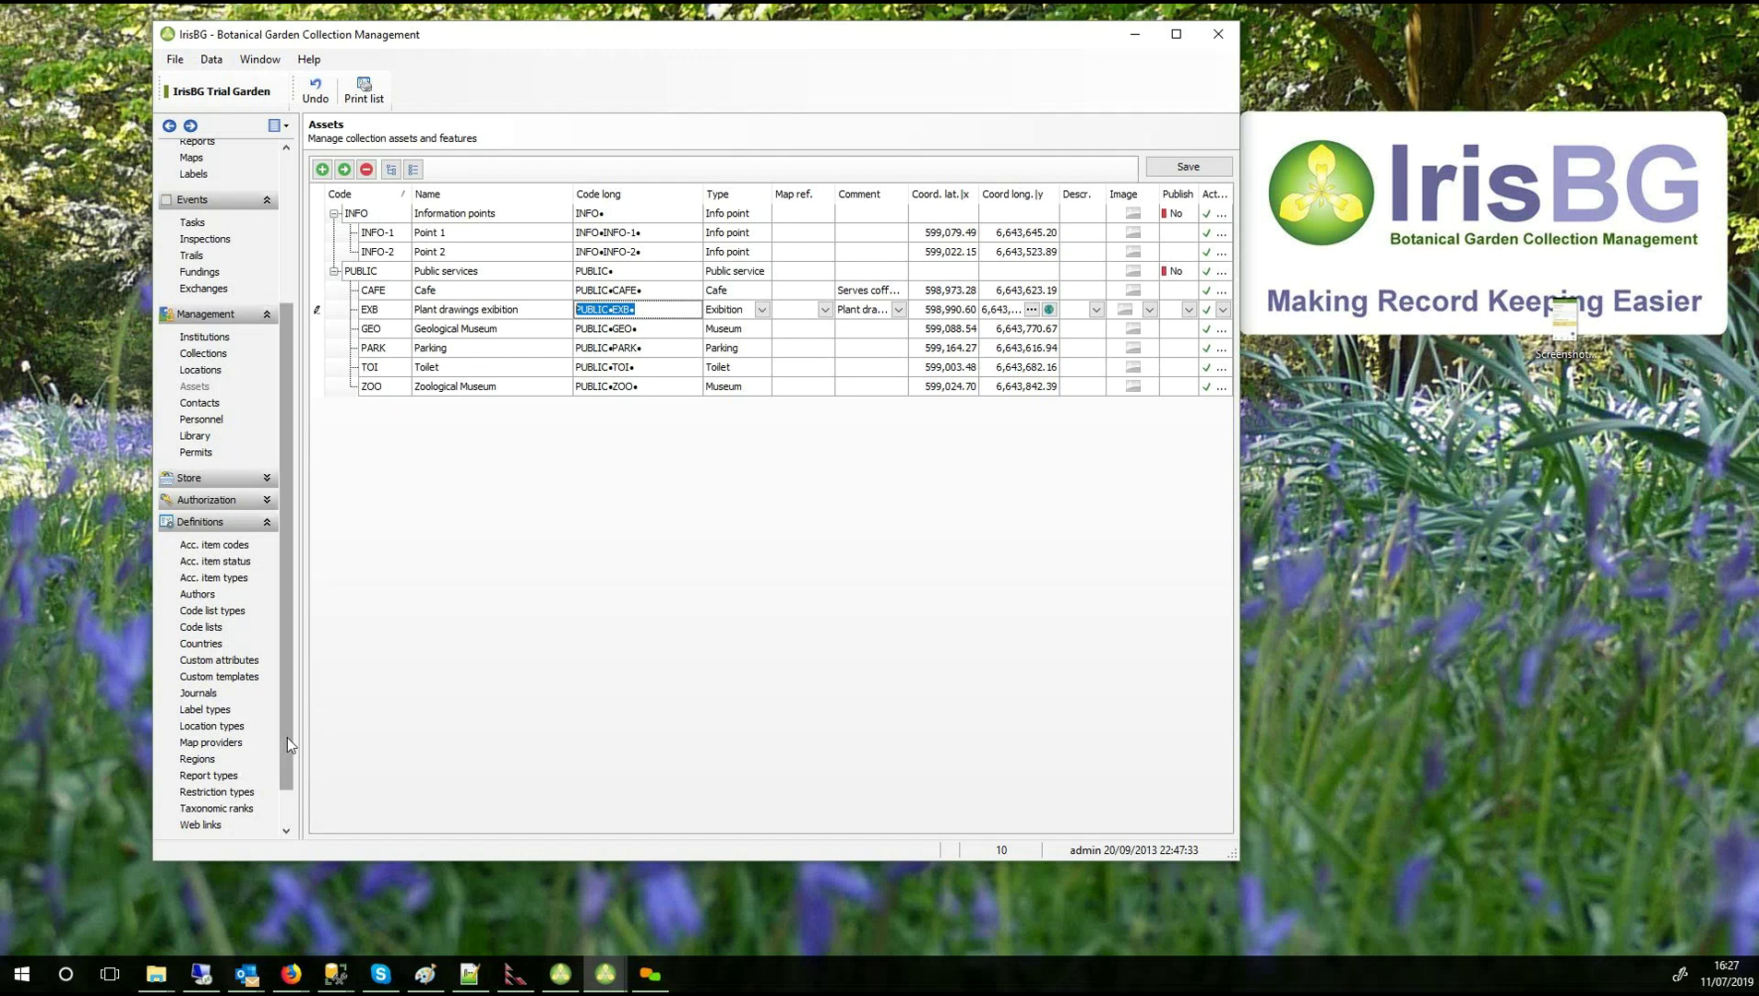
Reopen the Location types definitions from the Assets list.
{"action": "scroll", "coordinate": [281, 729], "scroll_direction": "down", "scroll_amount": 2}
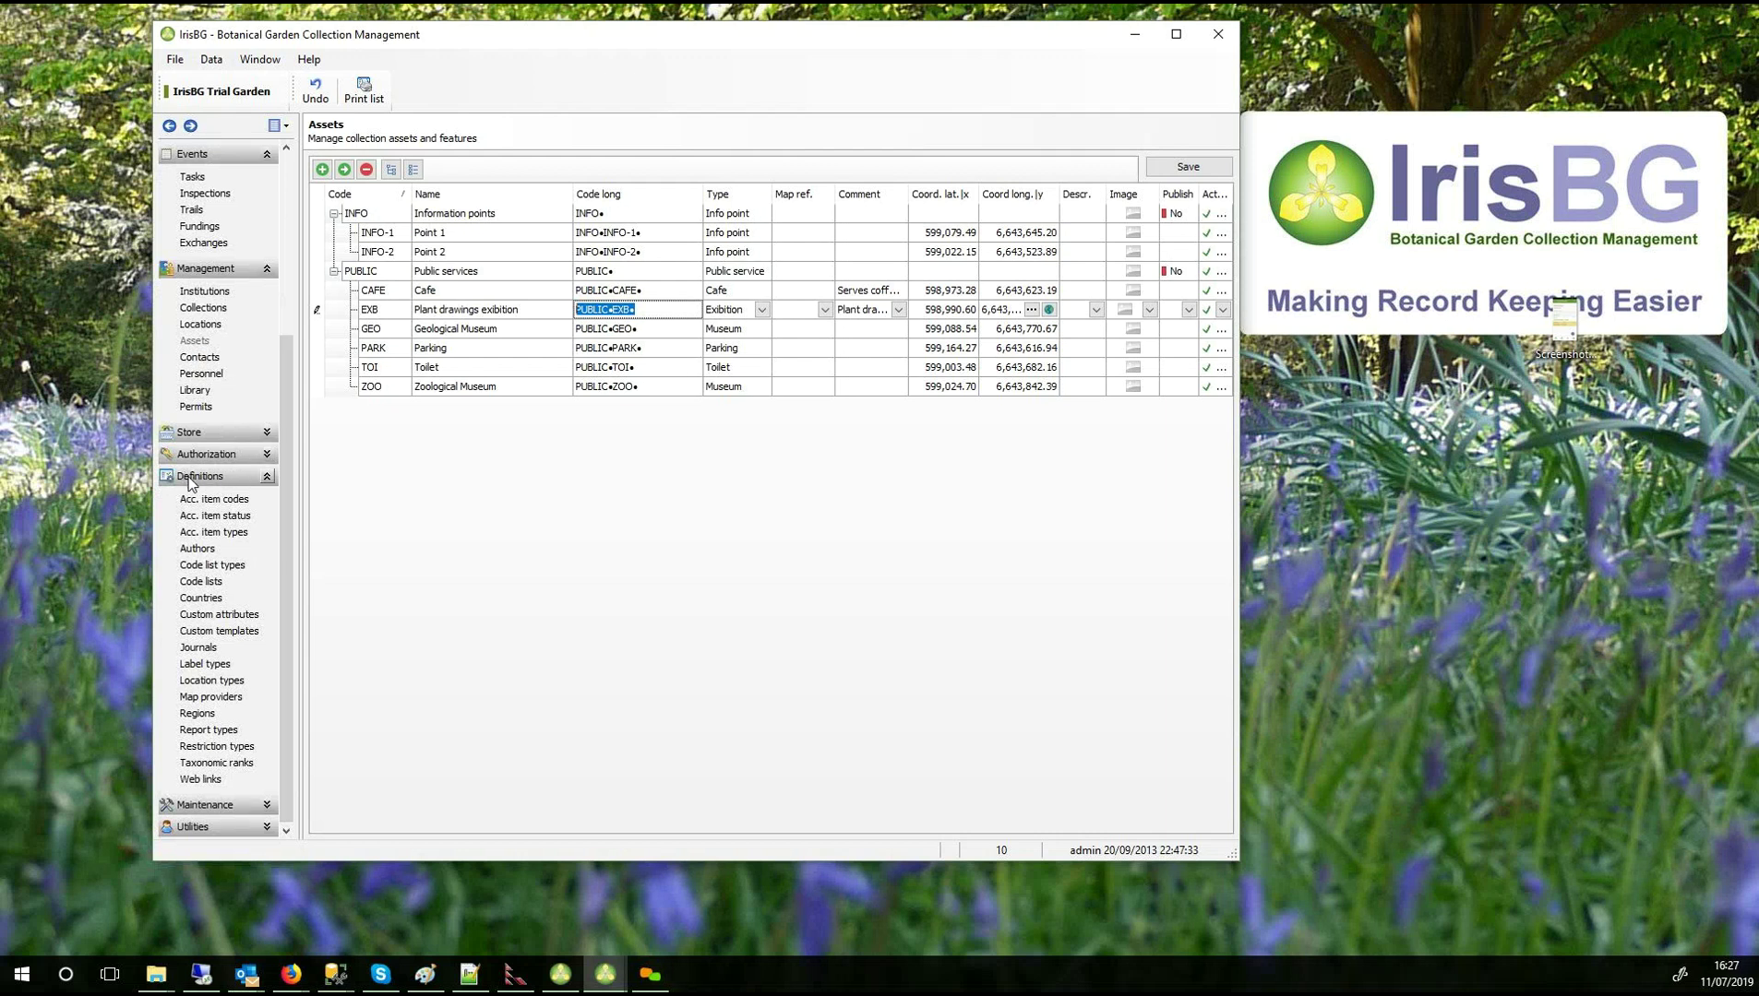
{"action": "left_click", "coordinate": [226, 683]}
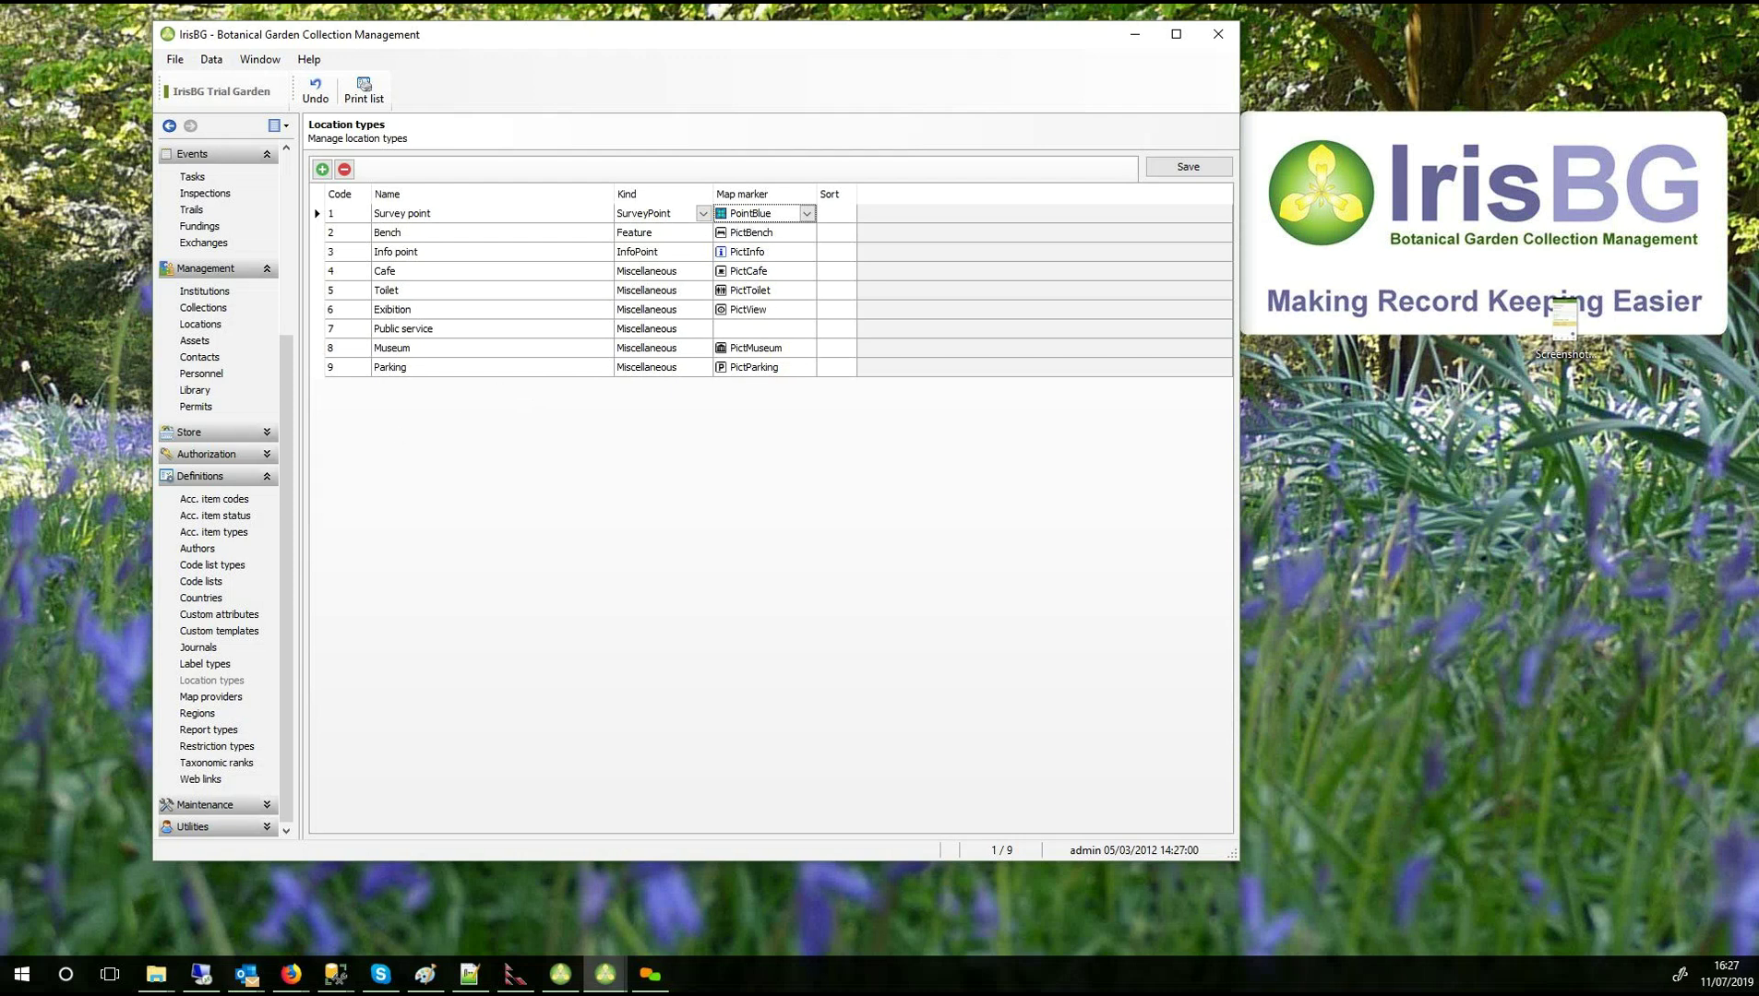
Open the Fundings records and enter the donor's title and surname as the name of a new funding.
{"action": "key", "text": "alt+Tab"}
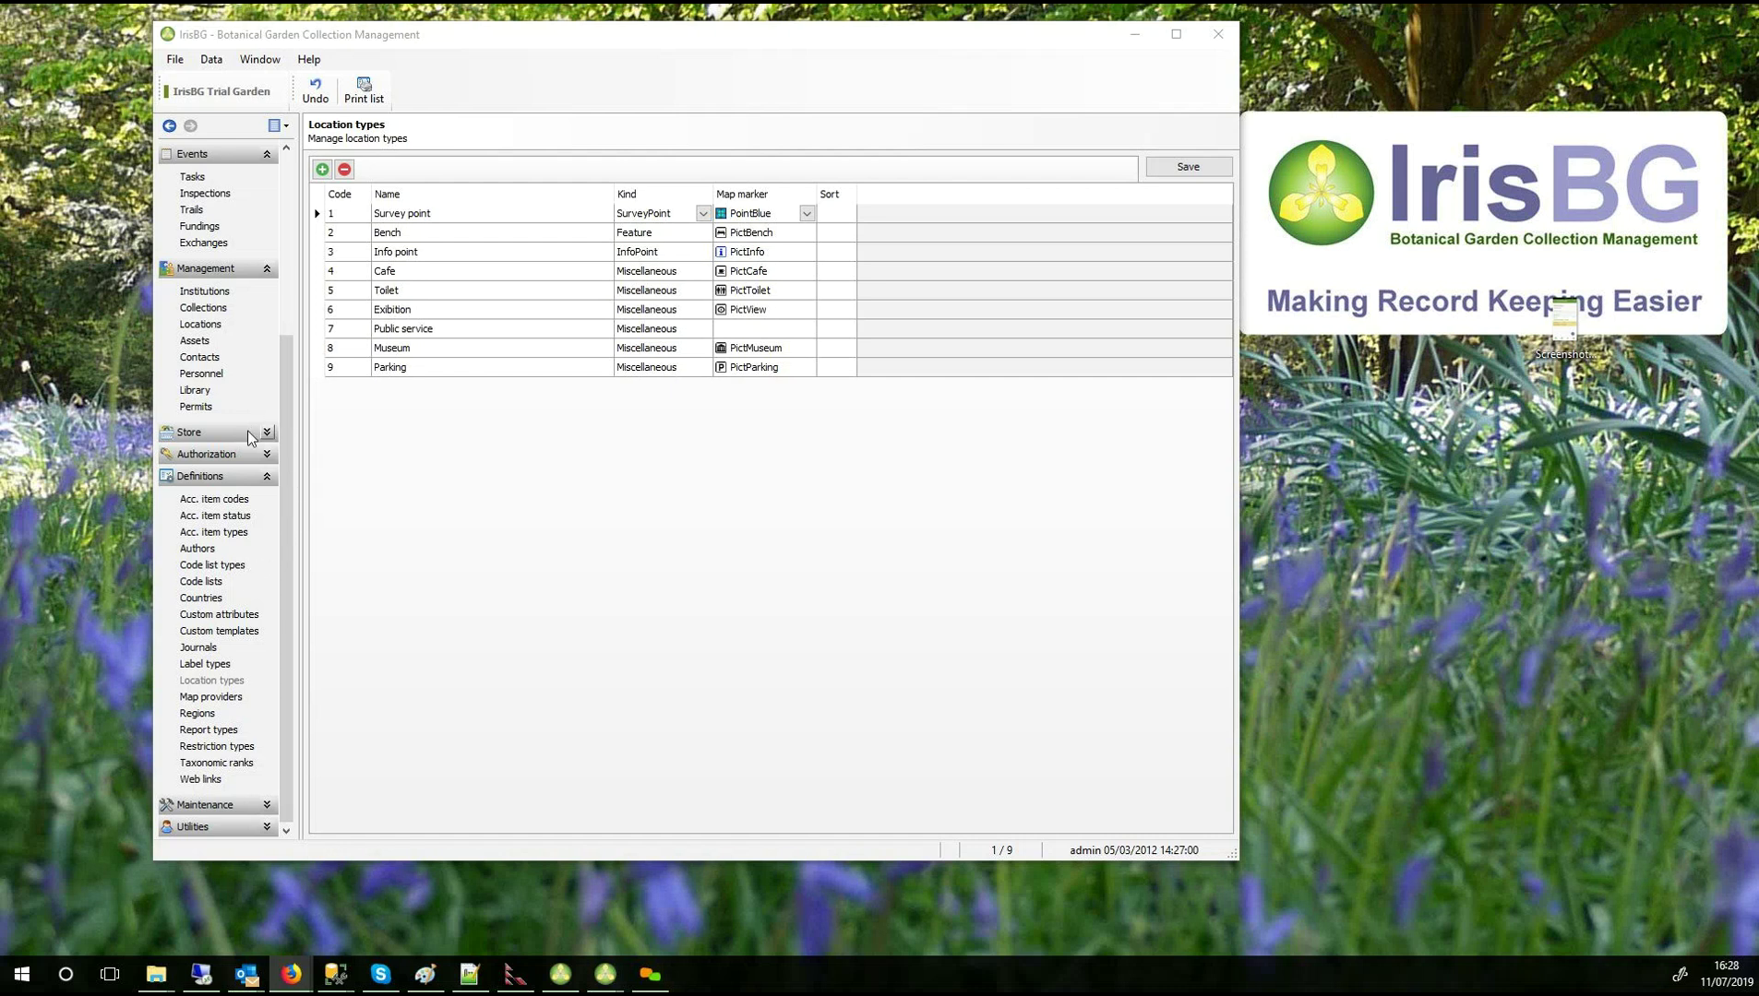
{"action": "left_click", "coordinate": [239, 477]}
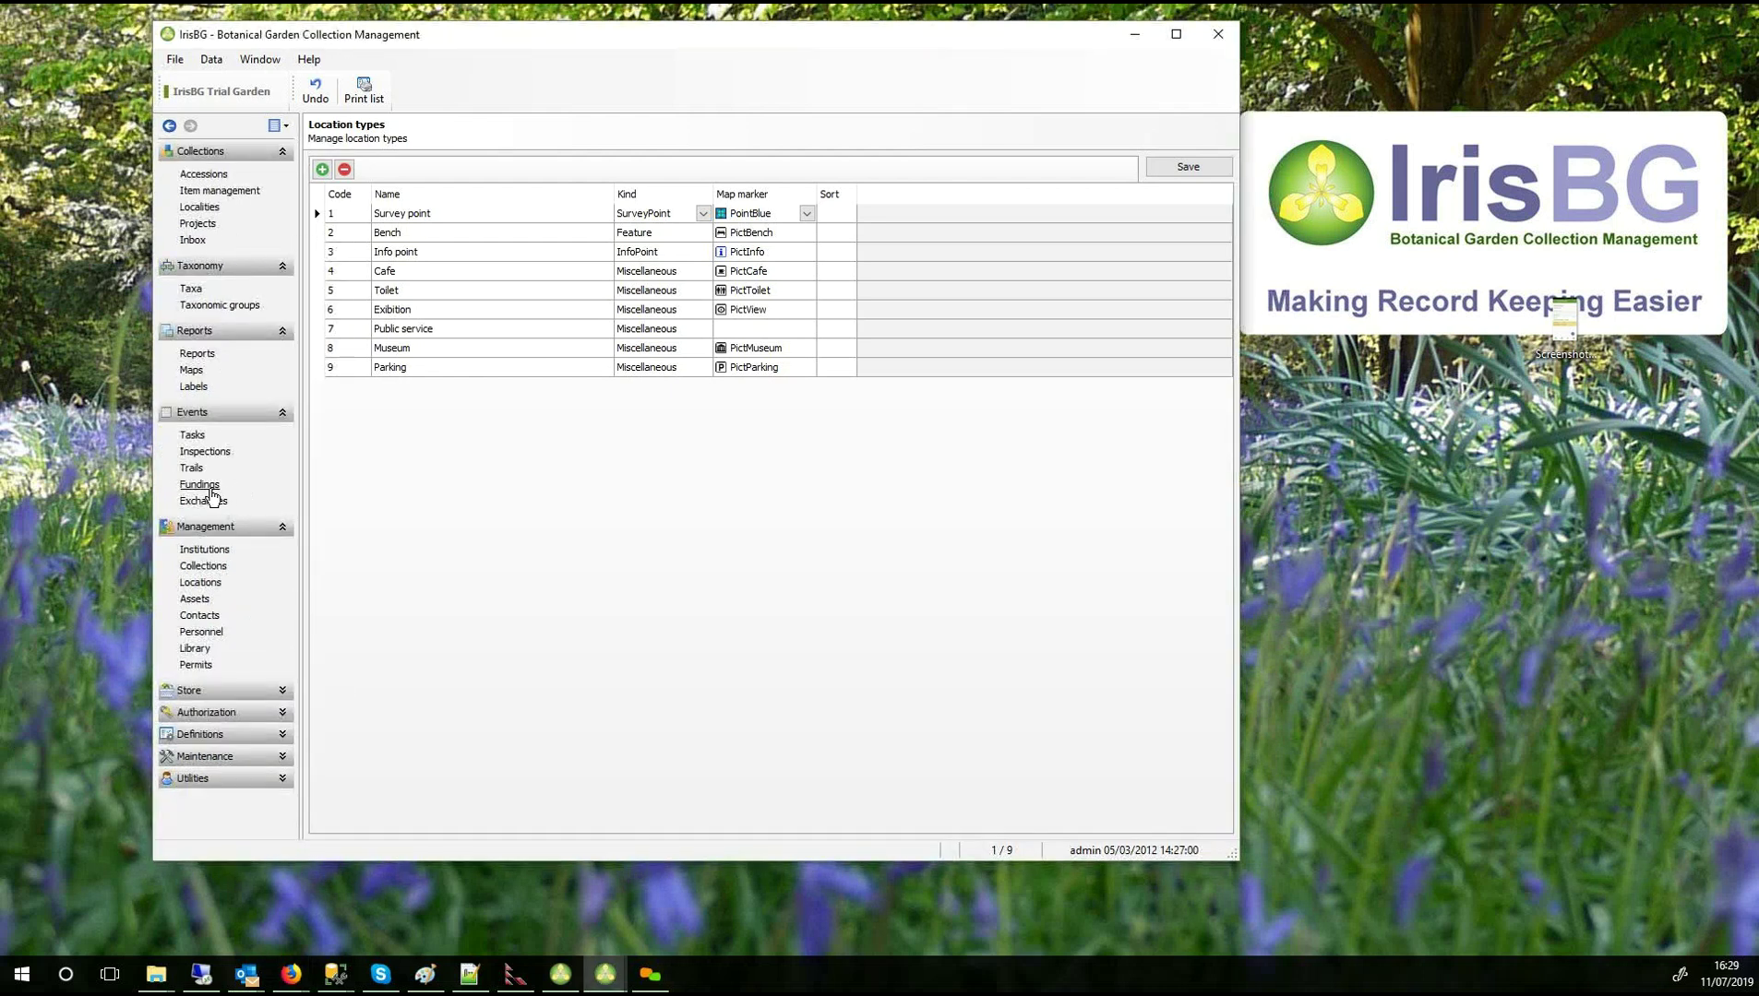
{"action": "left_click", "coordinate": [206, 485]}
{"action": "left_click", "coordinate": [560, 209]}
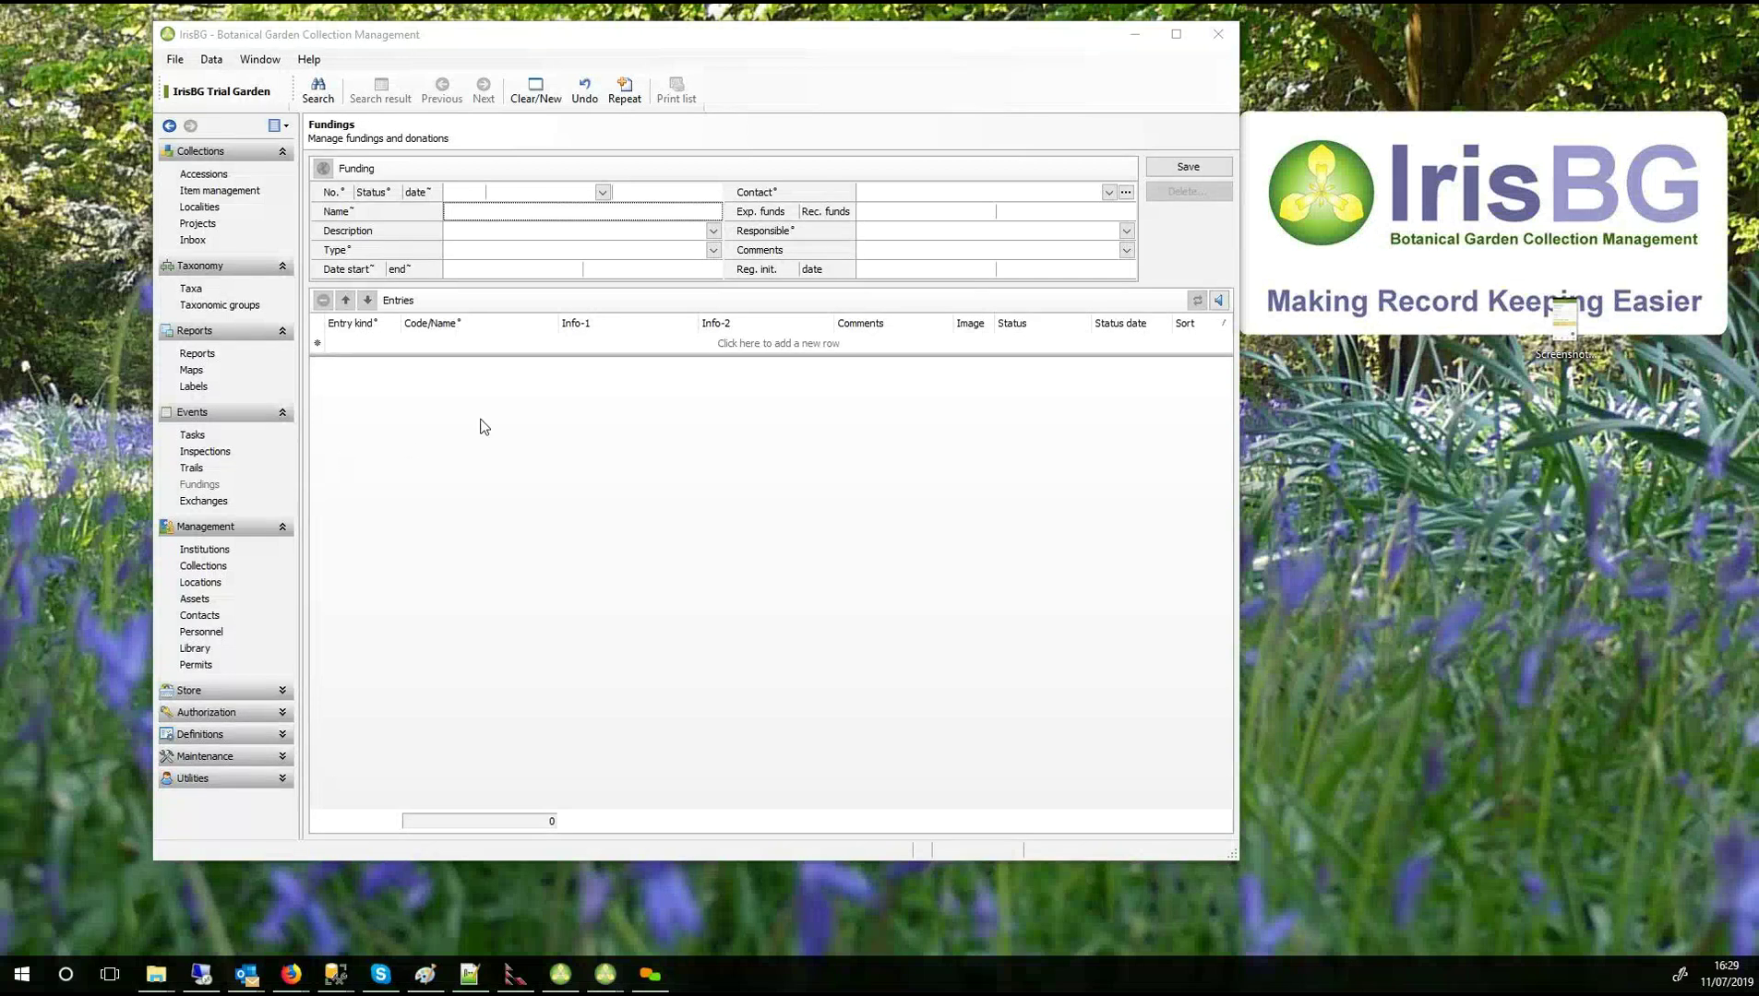
{"action": "left_click", "coordinate": [505, 212]}
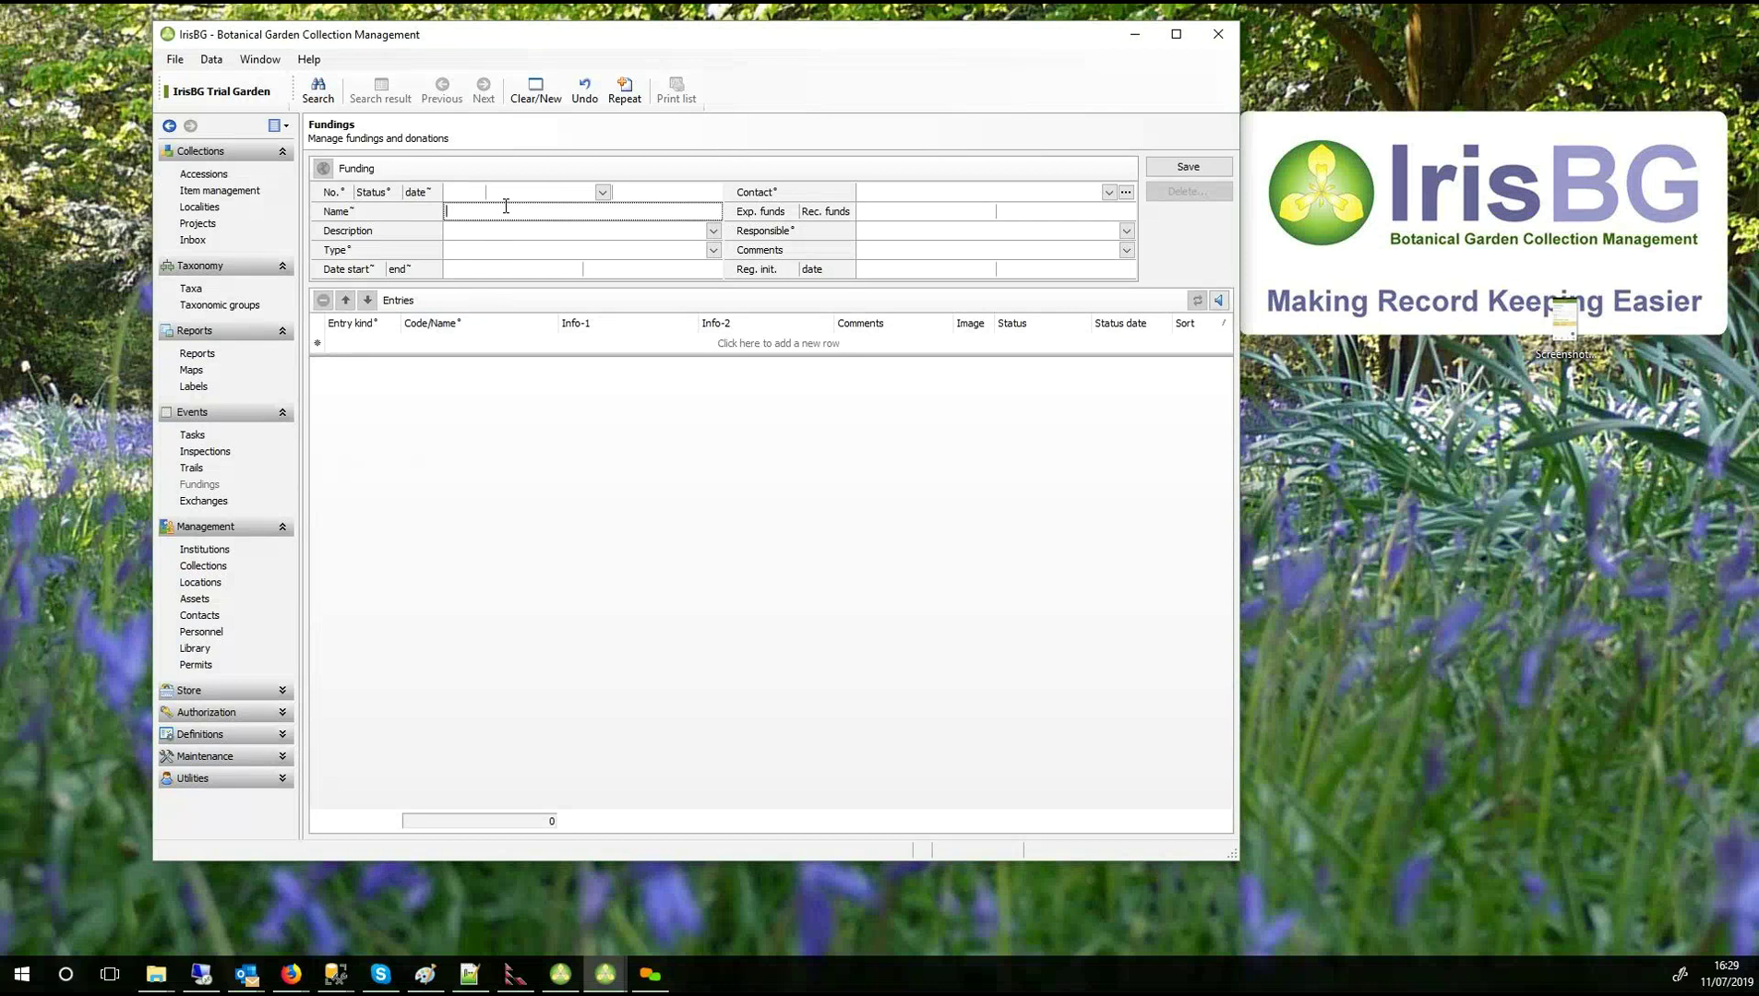
{"action": "type", "text": "Misses"}
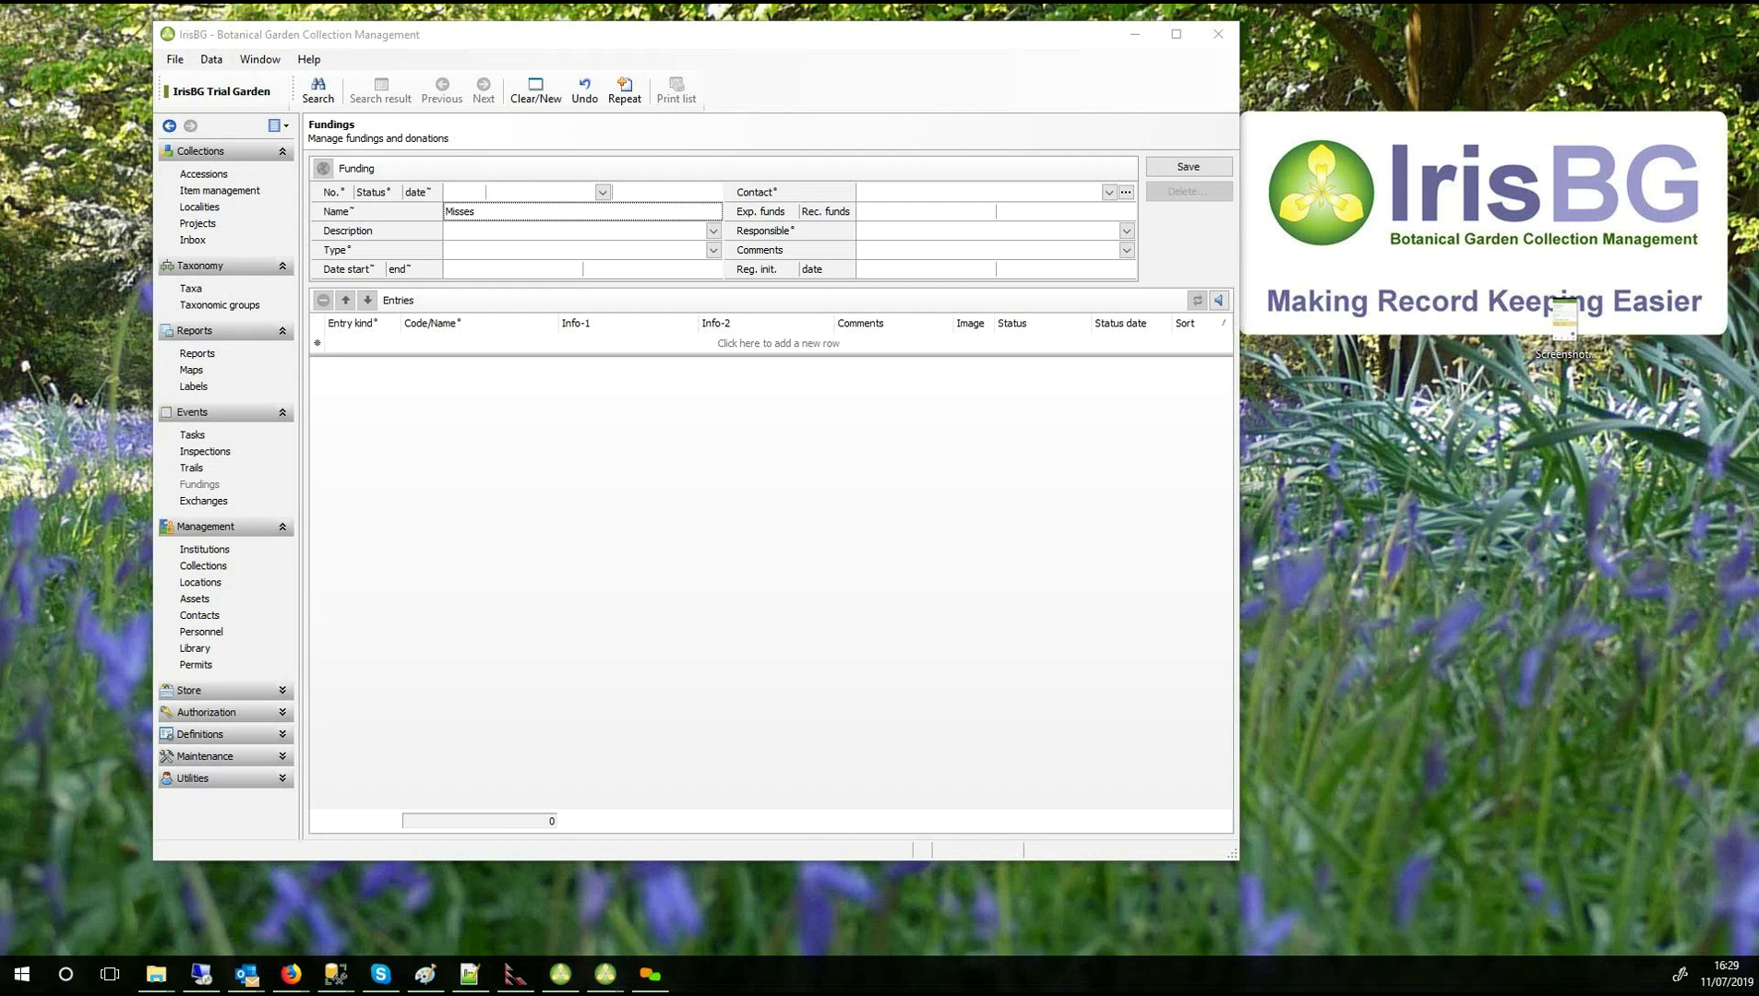
{"action": "left_click", "coordinate": [521, 211]}
{"action": "key", "text": "BackSpace"}
{"action": "key", "text": "BackSpace"}
{"action": "key", "text": "BackSpace"}
{"action": "key", "text": "BackSpace"}
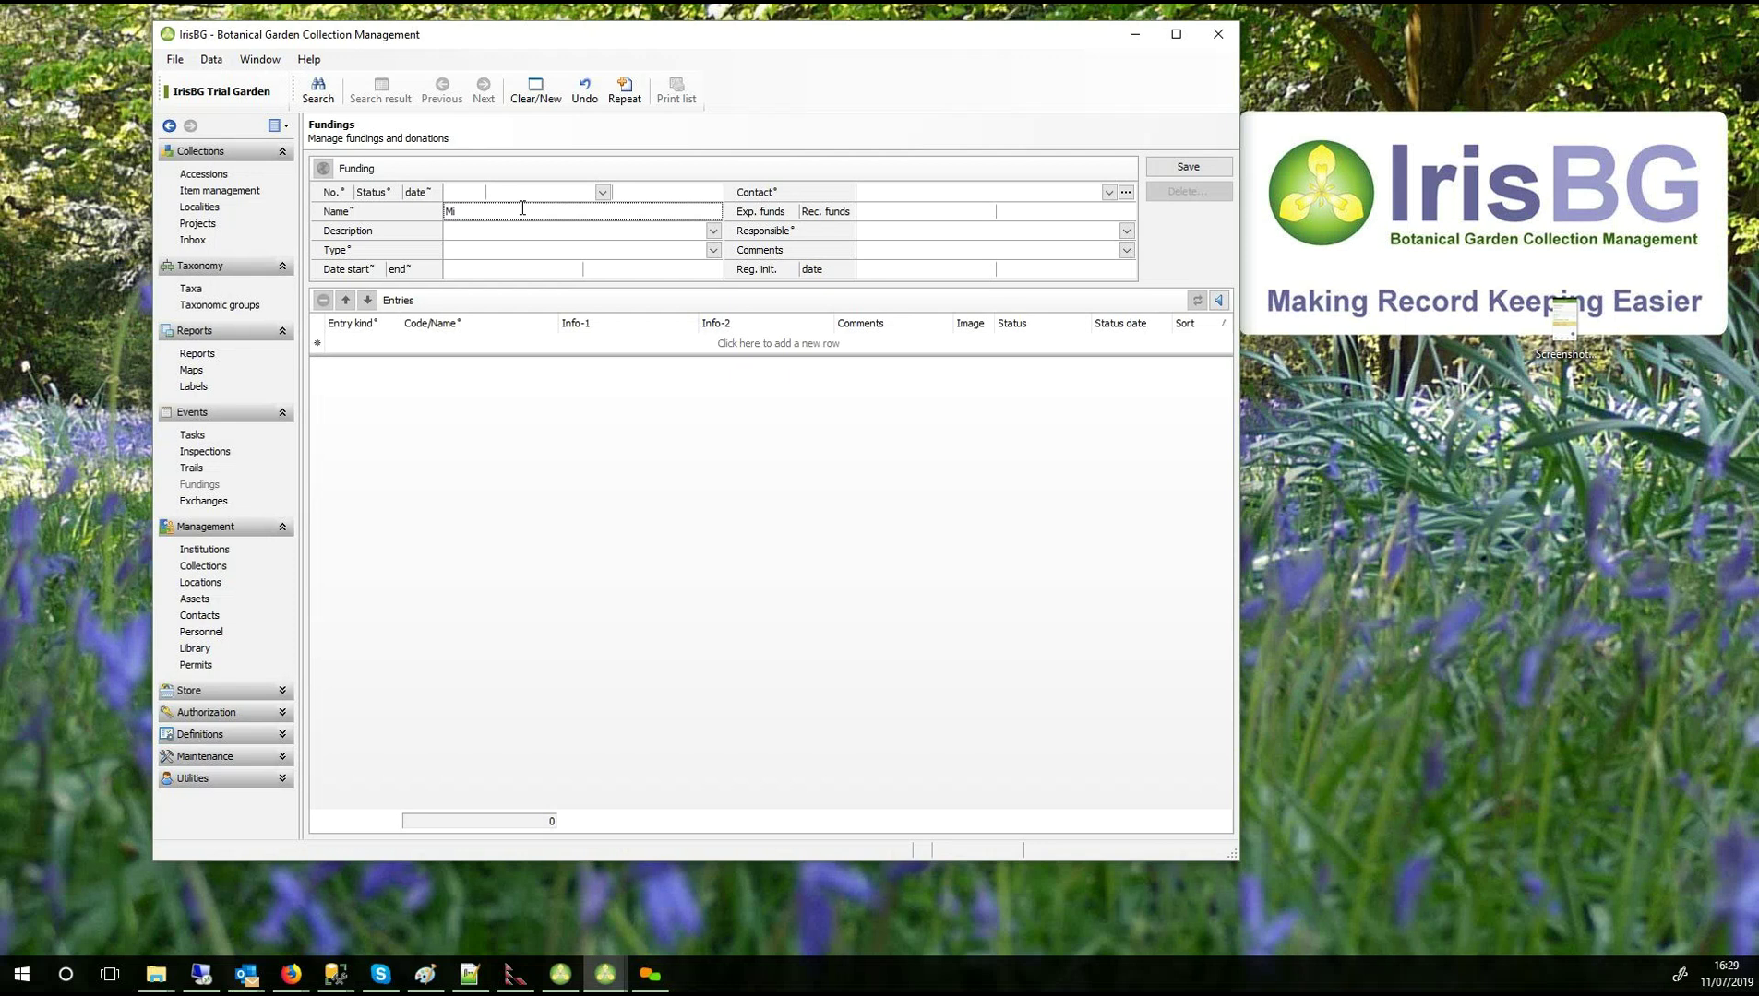
{"action": "type", "text": "rs Smith"}
Add an Item entry for Quercus coccifera 2019-0001, found by searching accessions for taxon name "querc", and save the funding.
{"action": "left_click", "coordinate": [386, 345]}
{"action": "left_click", "coordinate": [390, 347]}
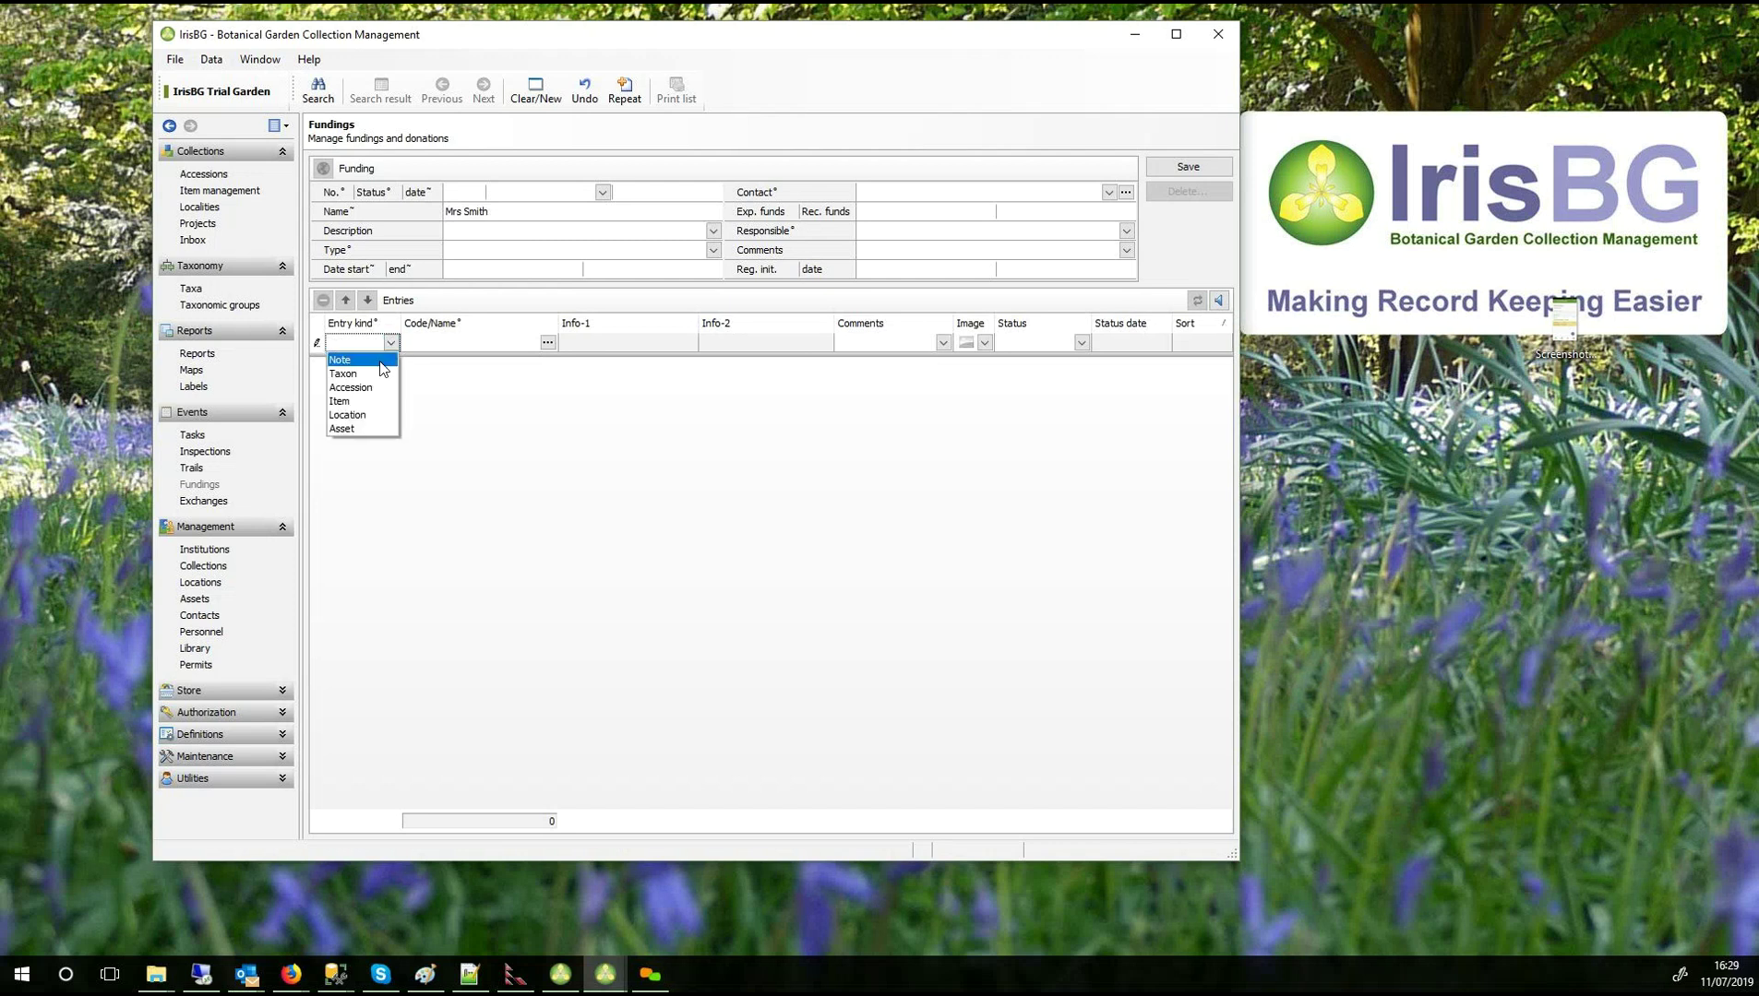
{"action": "left_click", "coordinate": [374, 407]}
{"action": "left_click", "coordinate": [548, 344]}
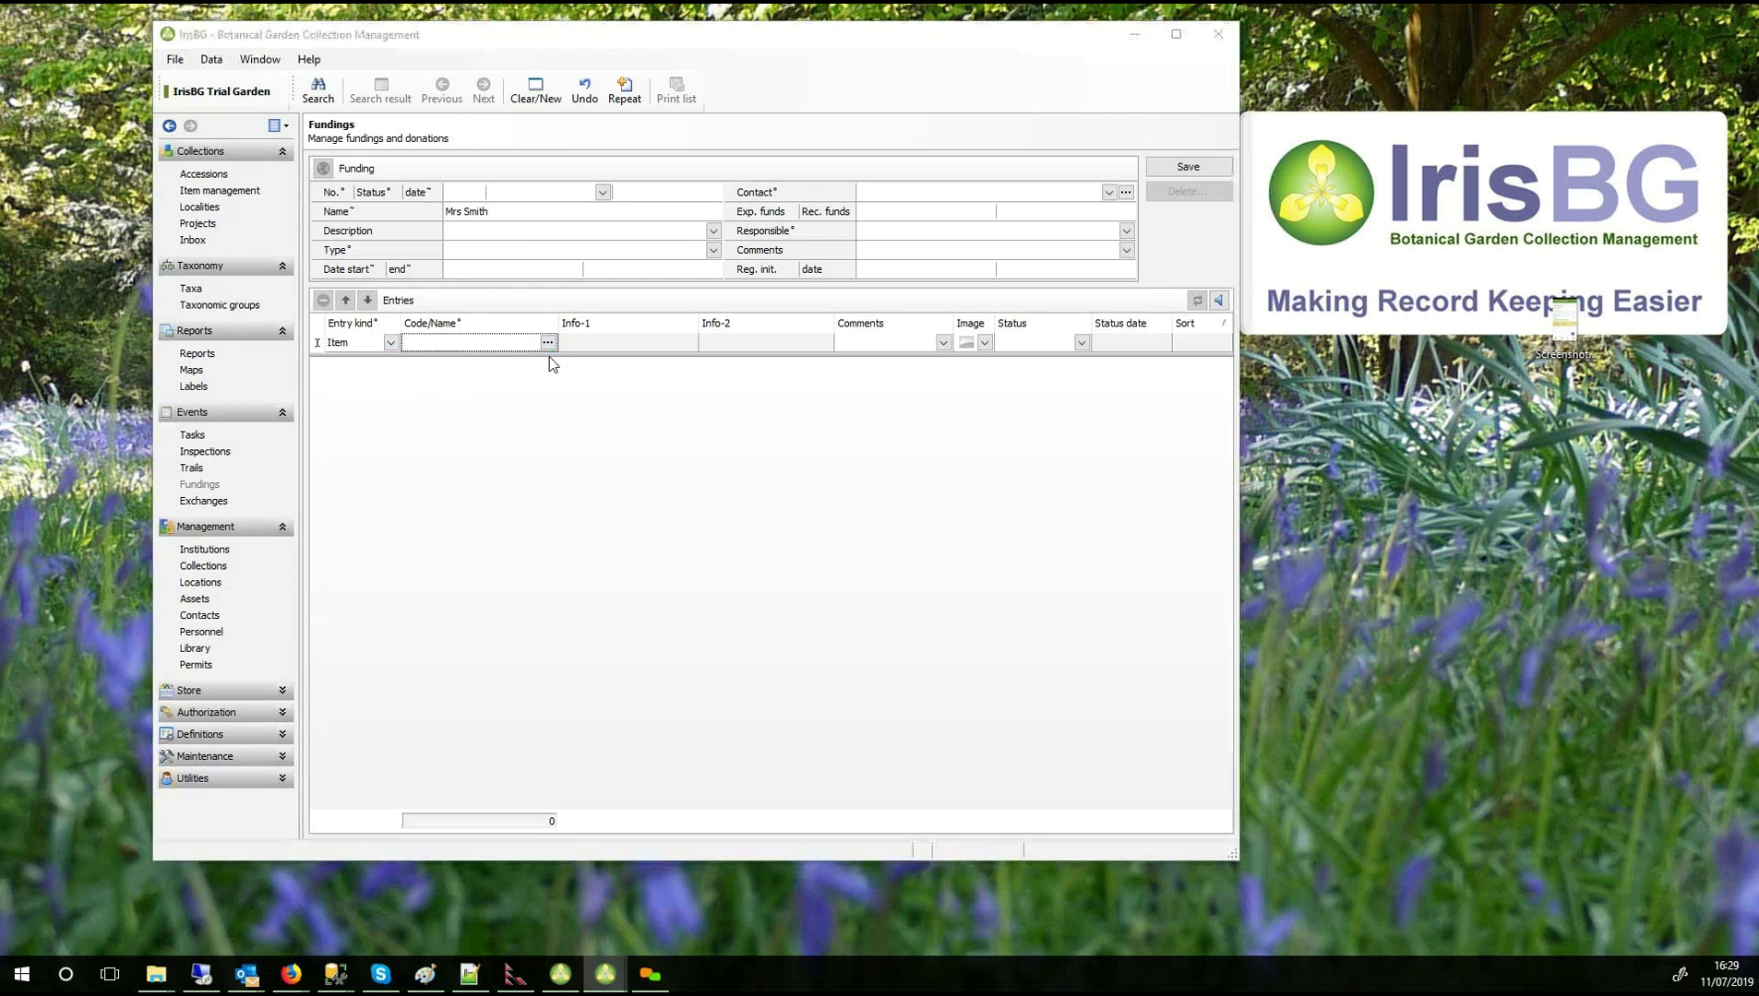
{"action": "left_click", "coordinate": [468, 215]}
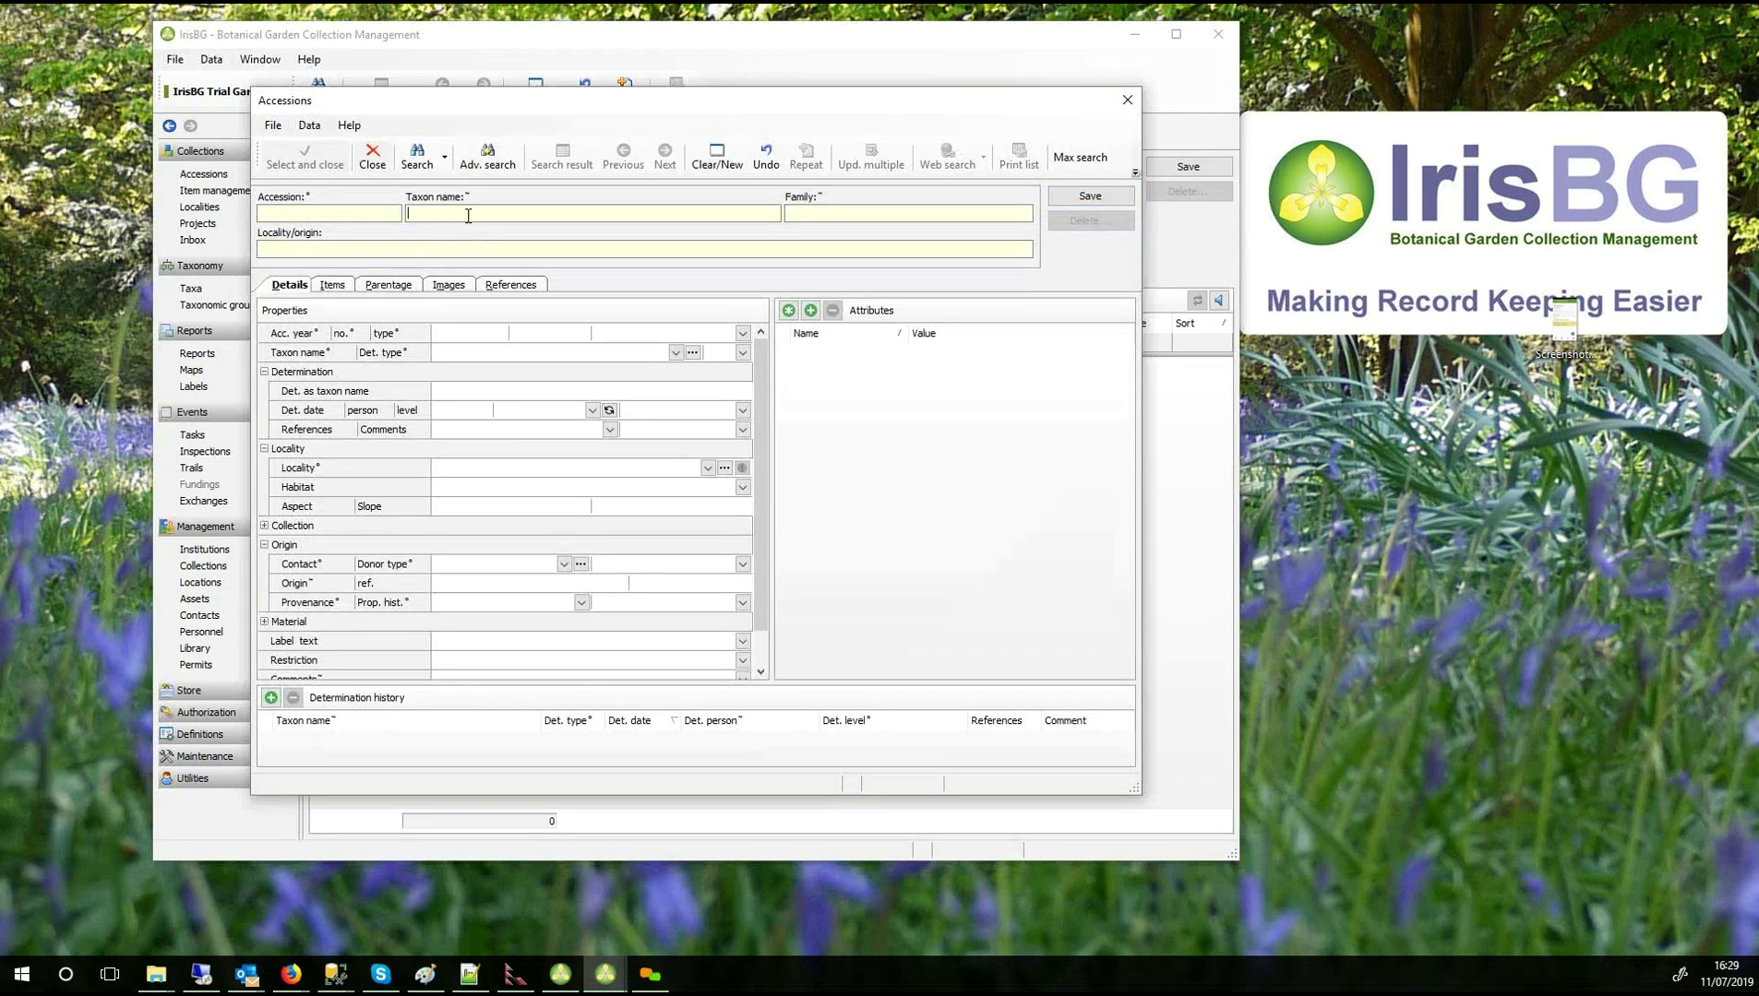
{"action": "type", "text": "querc"}
{"action": "left_click", "coordinate": [417, 159]}
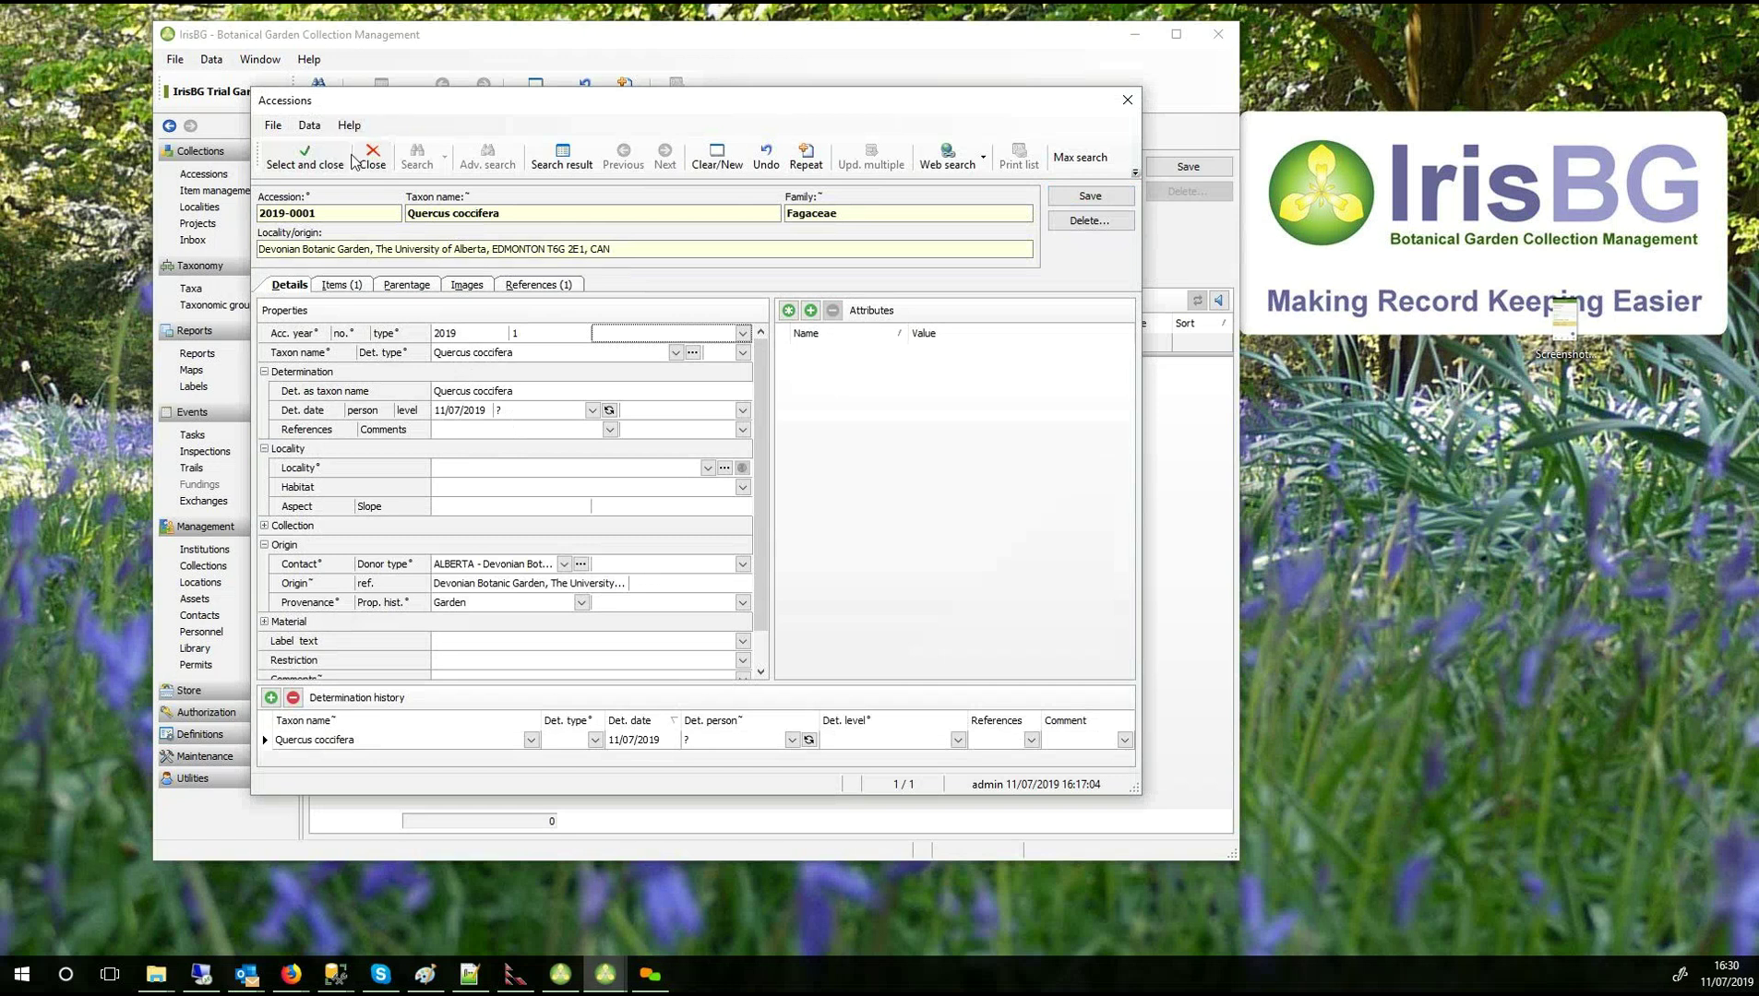
{"action": "left_click", "coordinate": [314, 163]}
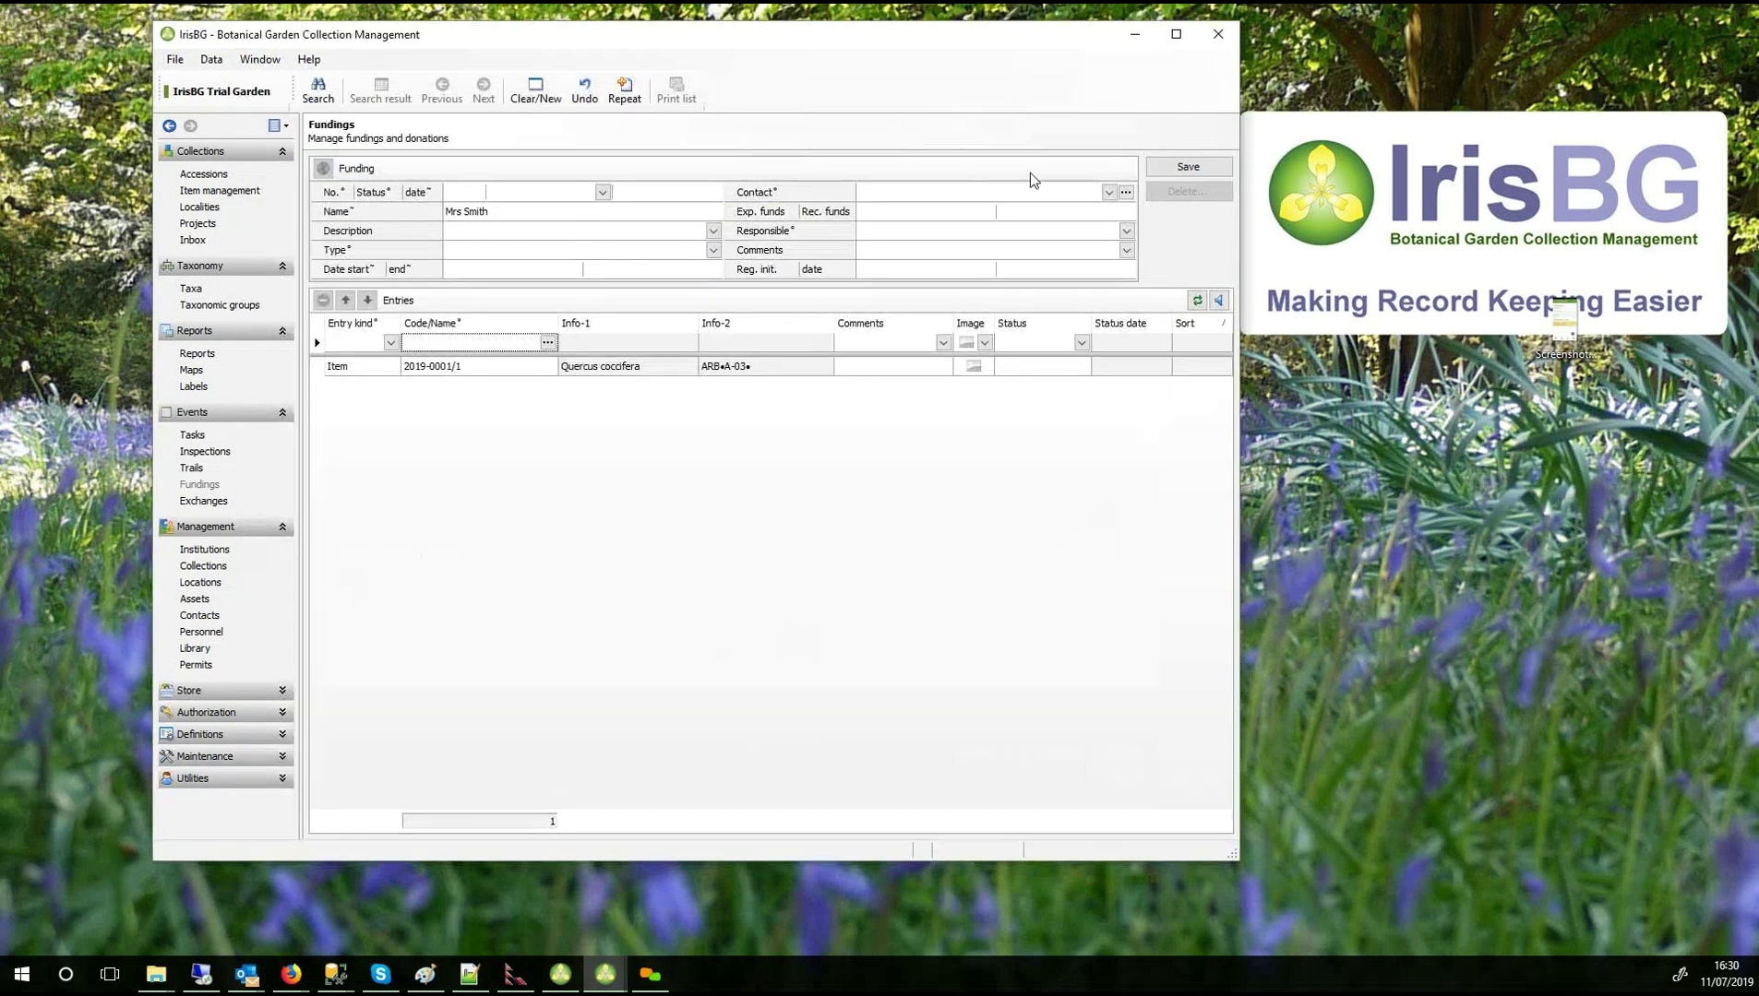
{"action": "left_click", "coordinate": [1172, 170]}
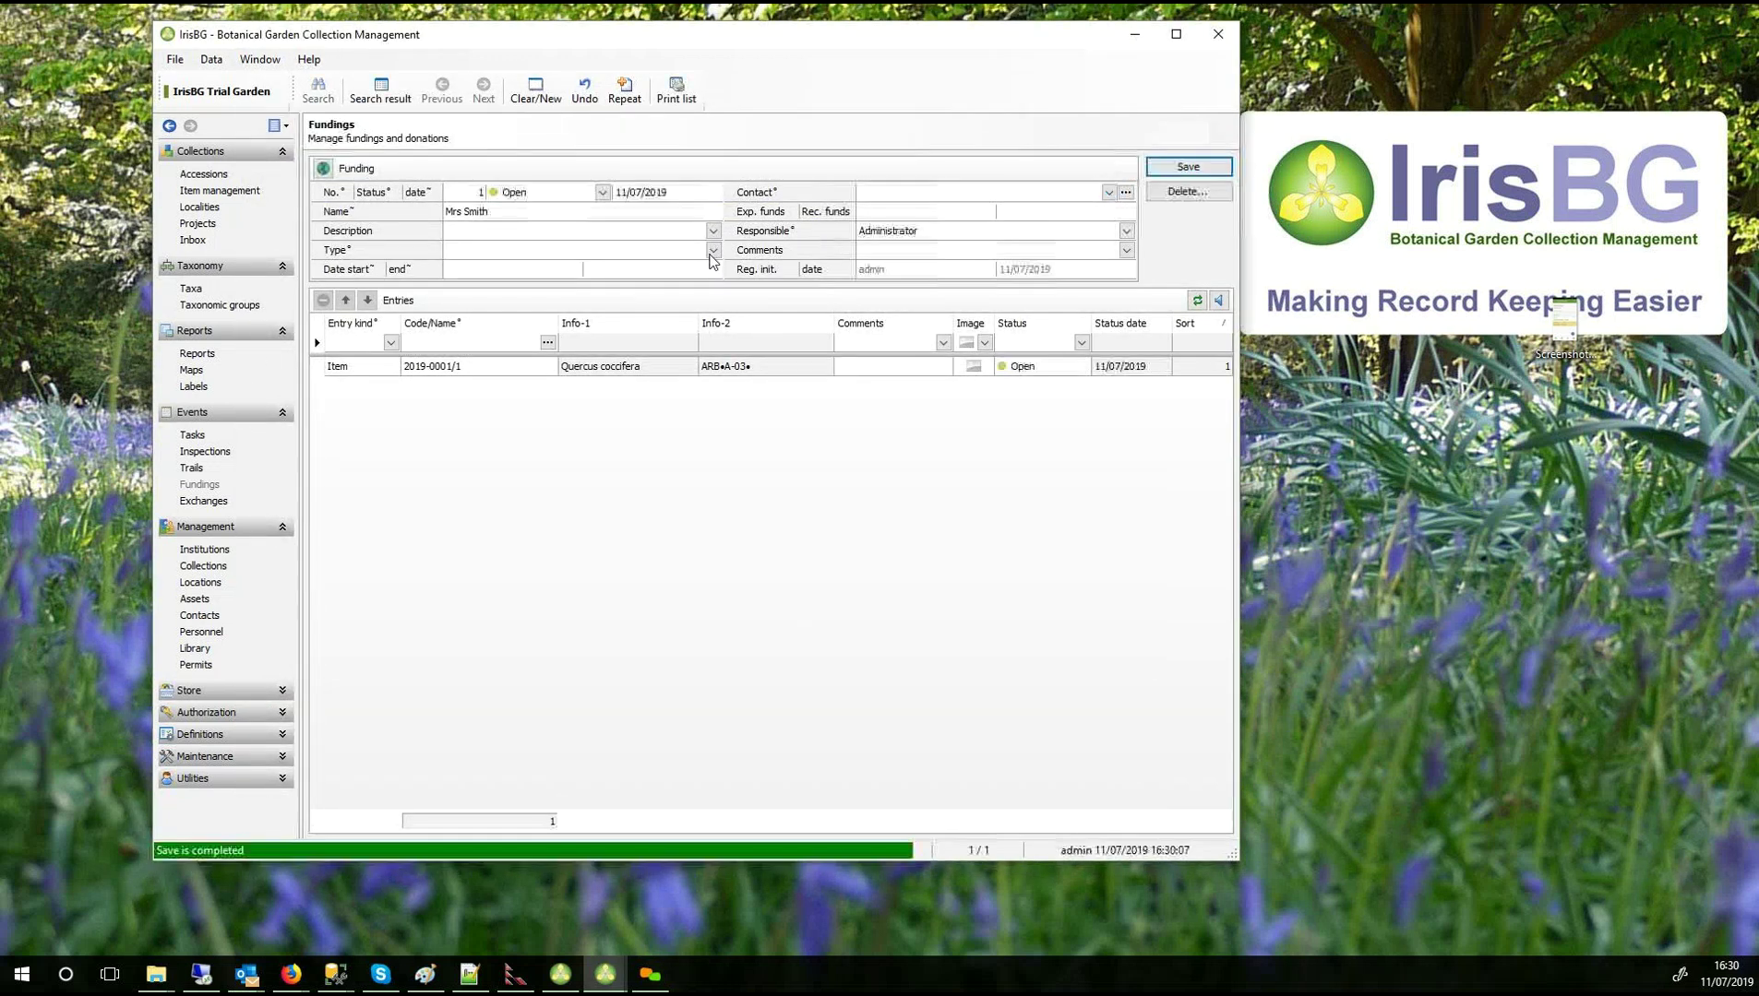
Set the Quercus coccifera entry's status to Completed and save the funding.
{"action": "left_click", "coordinate": [1053, 370]}
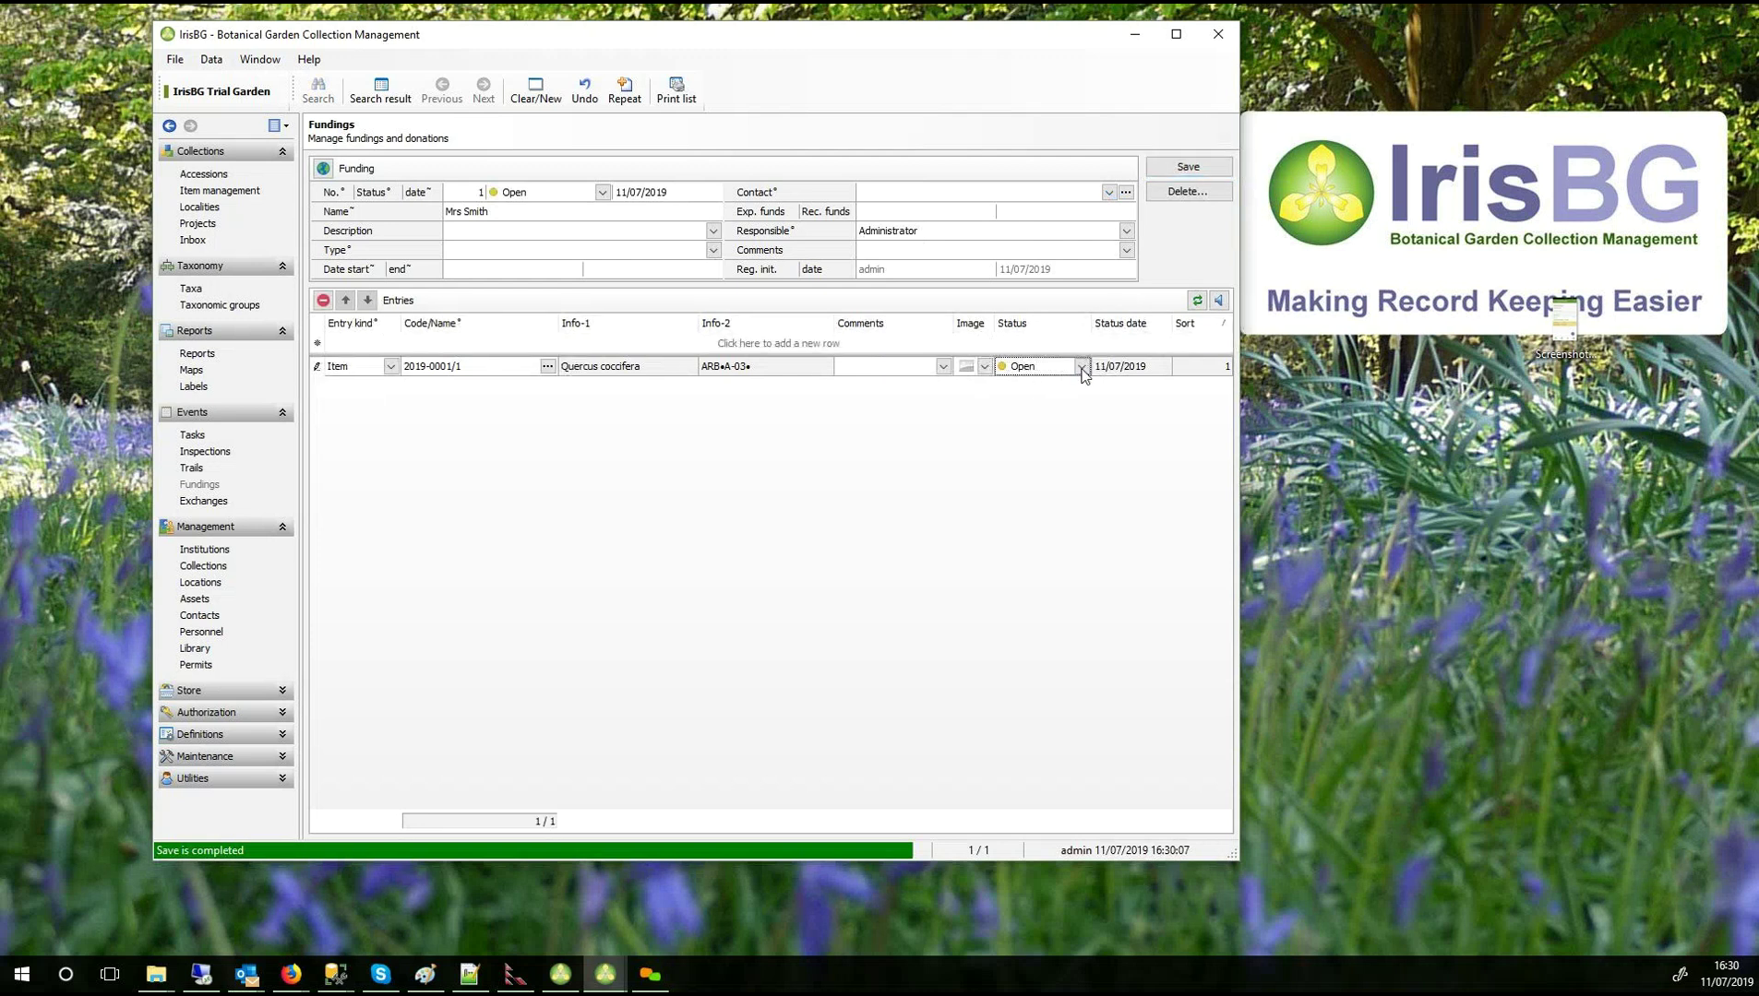
{"action": "left_click", "coordinate": [1082, 368]}
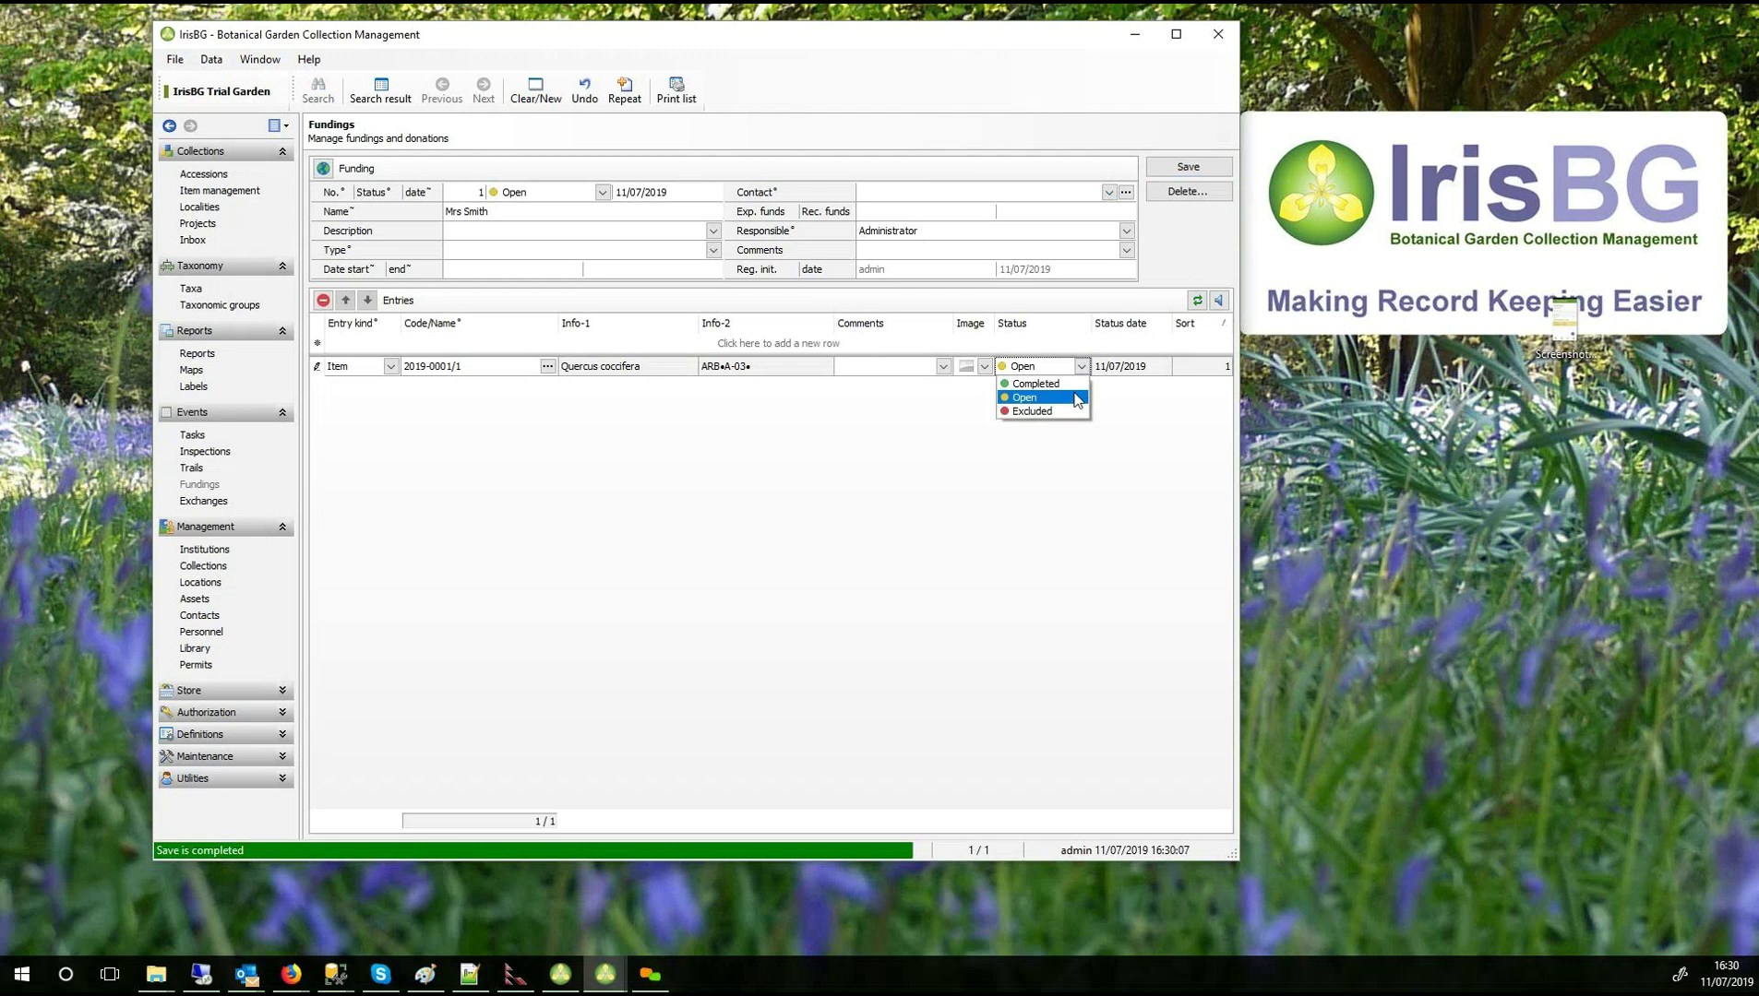
{"action": "left_click", "coordinate": [1070, 384]}
{"action": "left_click", "coordinate": [1185, 168]}
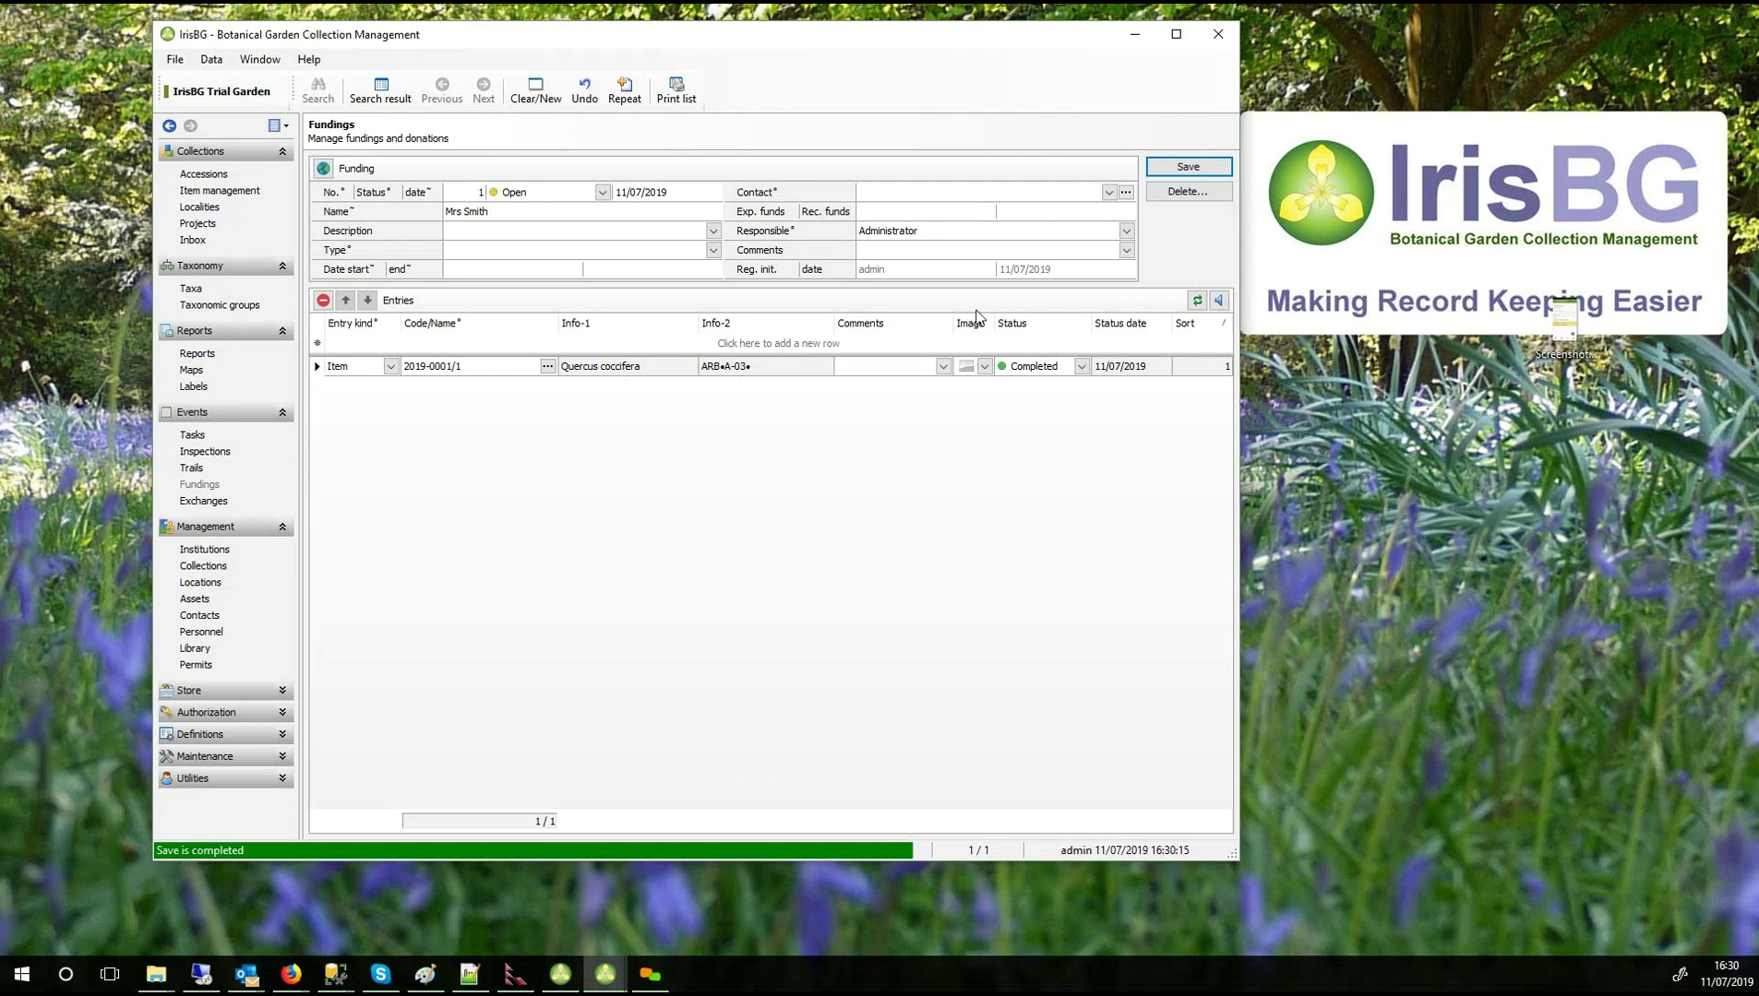
Set the Quercus coccifera entry's status to Excluded and add Acer platanoides item 2008-9017/2, found by searching accessions for taxon name "ac".
{"action": "left_click", "coordinate": [1081, 366]}
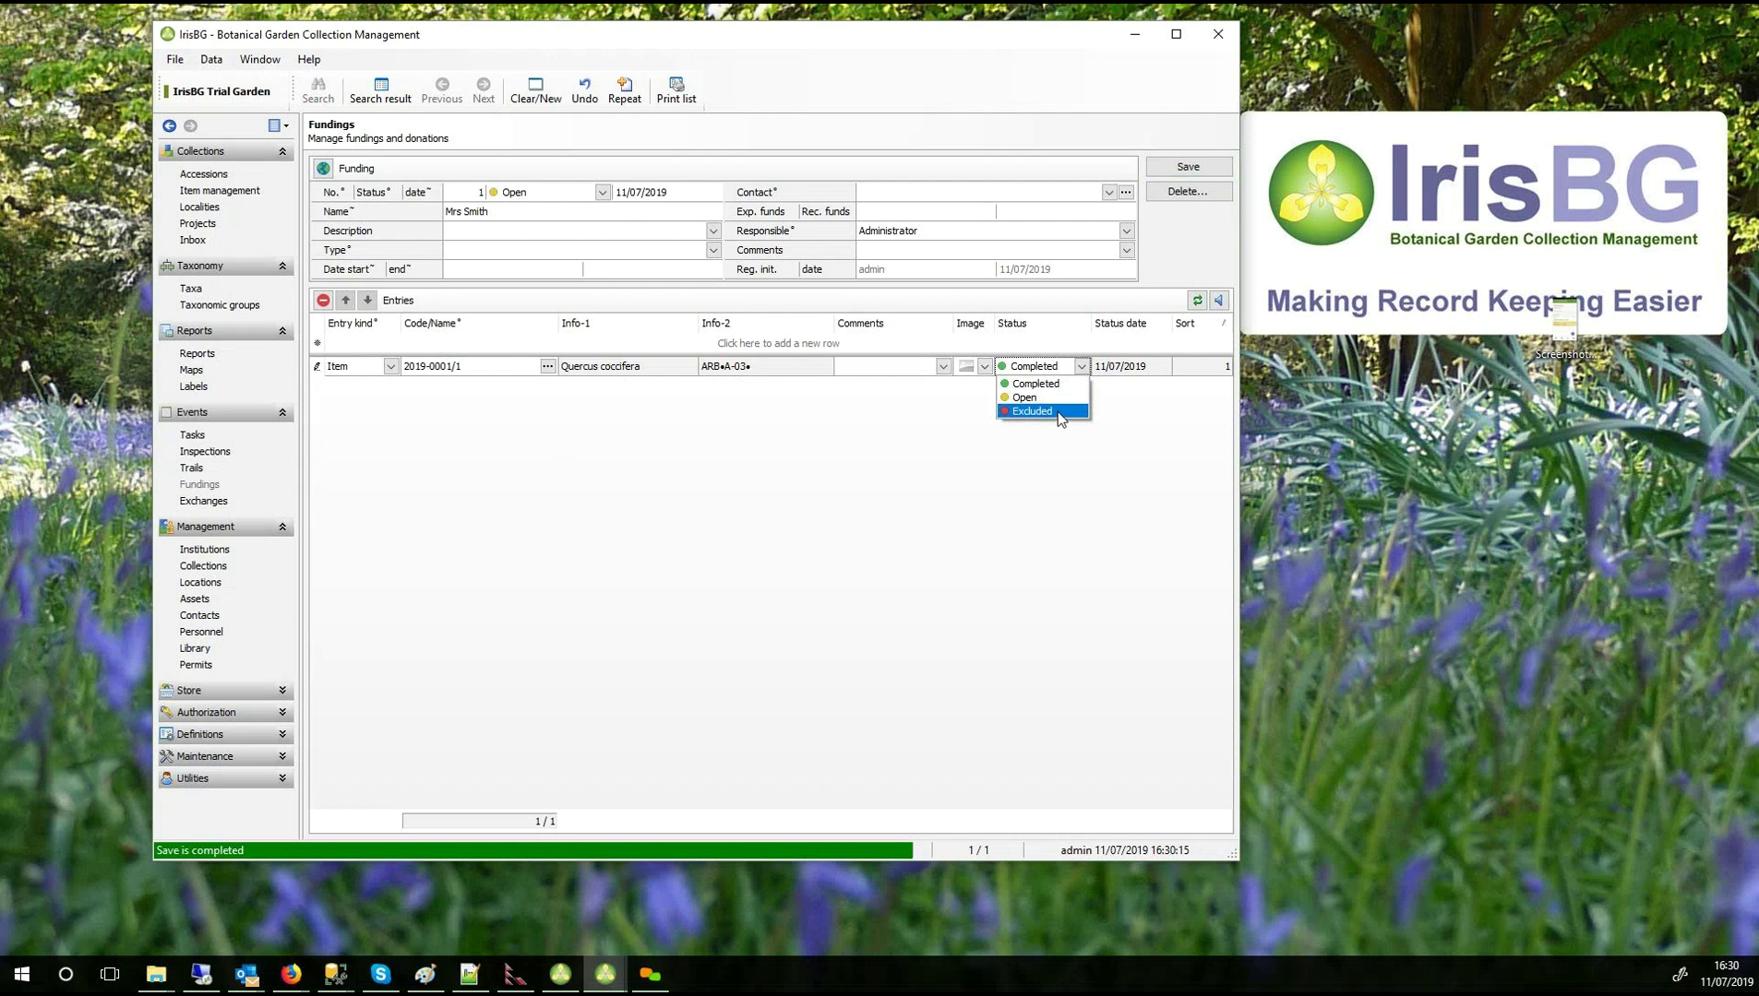
{"action": "left_click", "coordinate": [1058, 412]}
{"action": "left_click", "coordinate": [373, 342]}
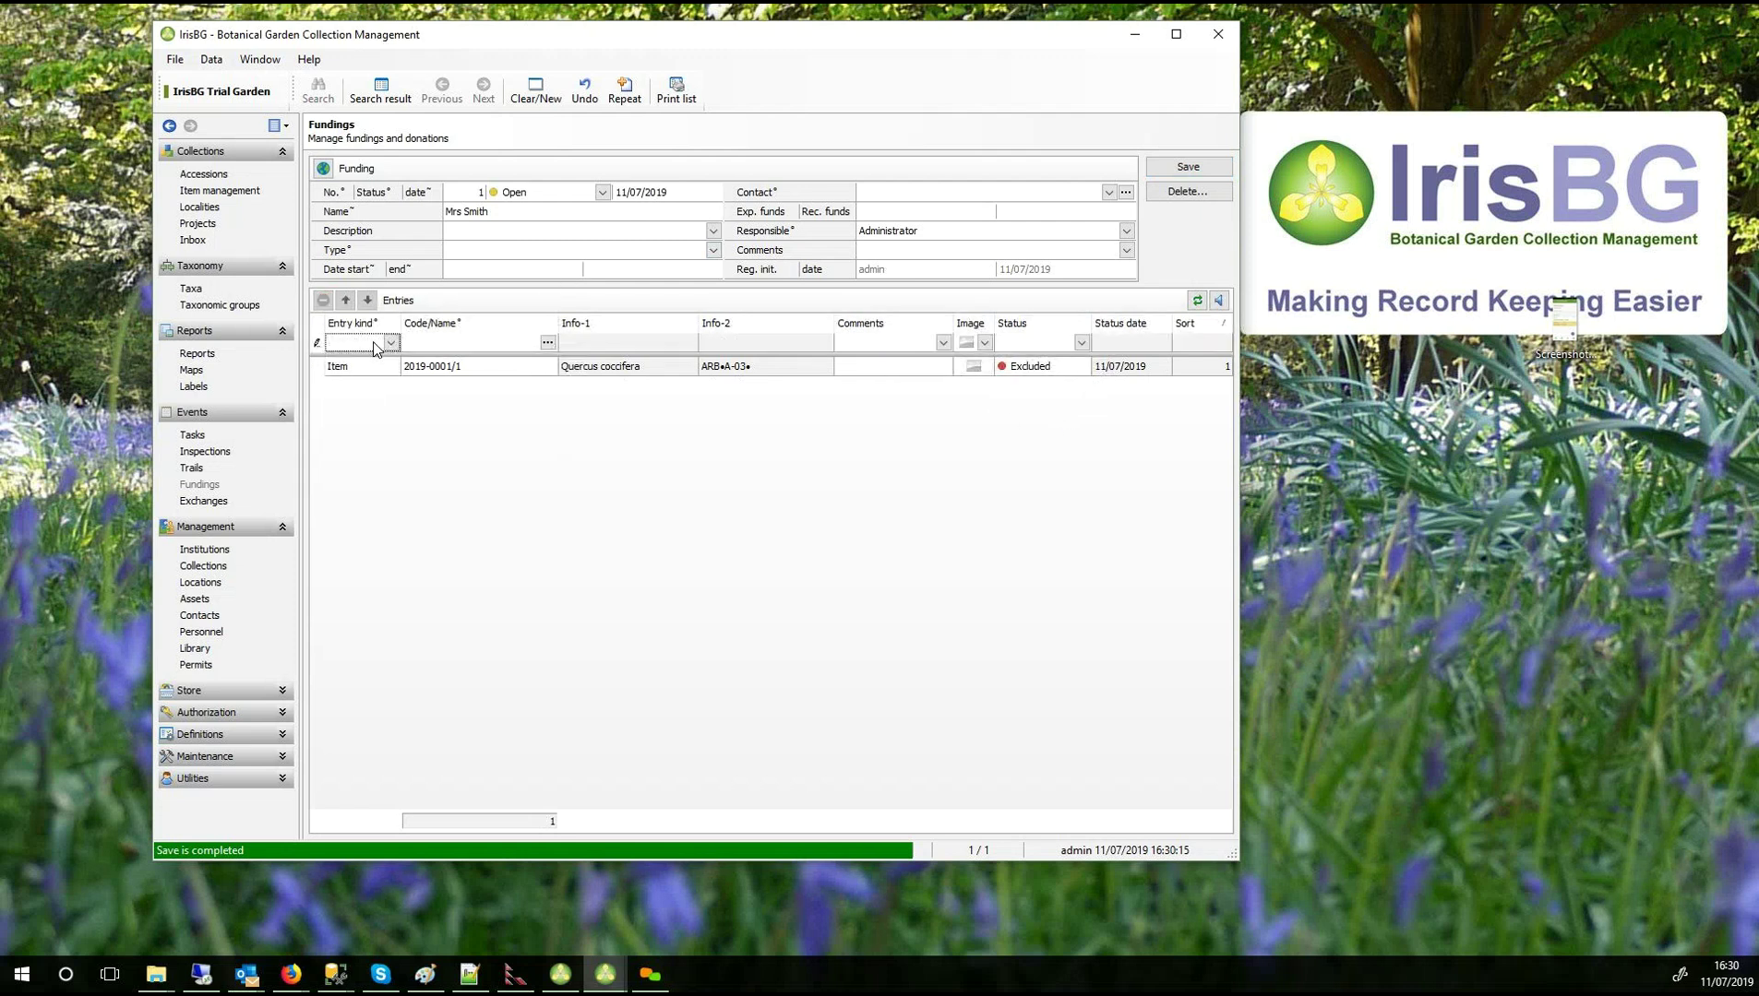
{"action": "key", "text": "Tab"}
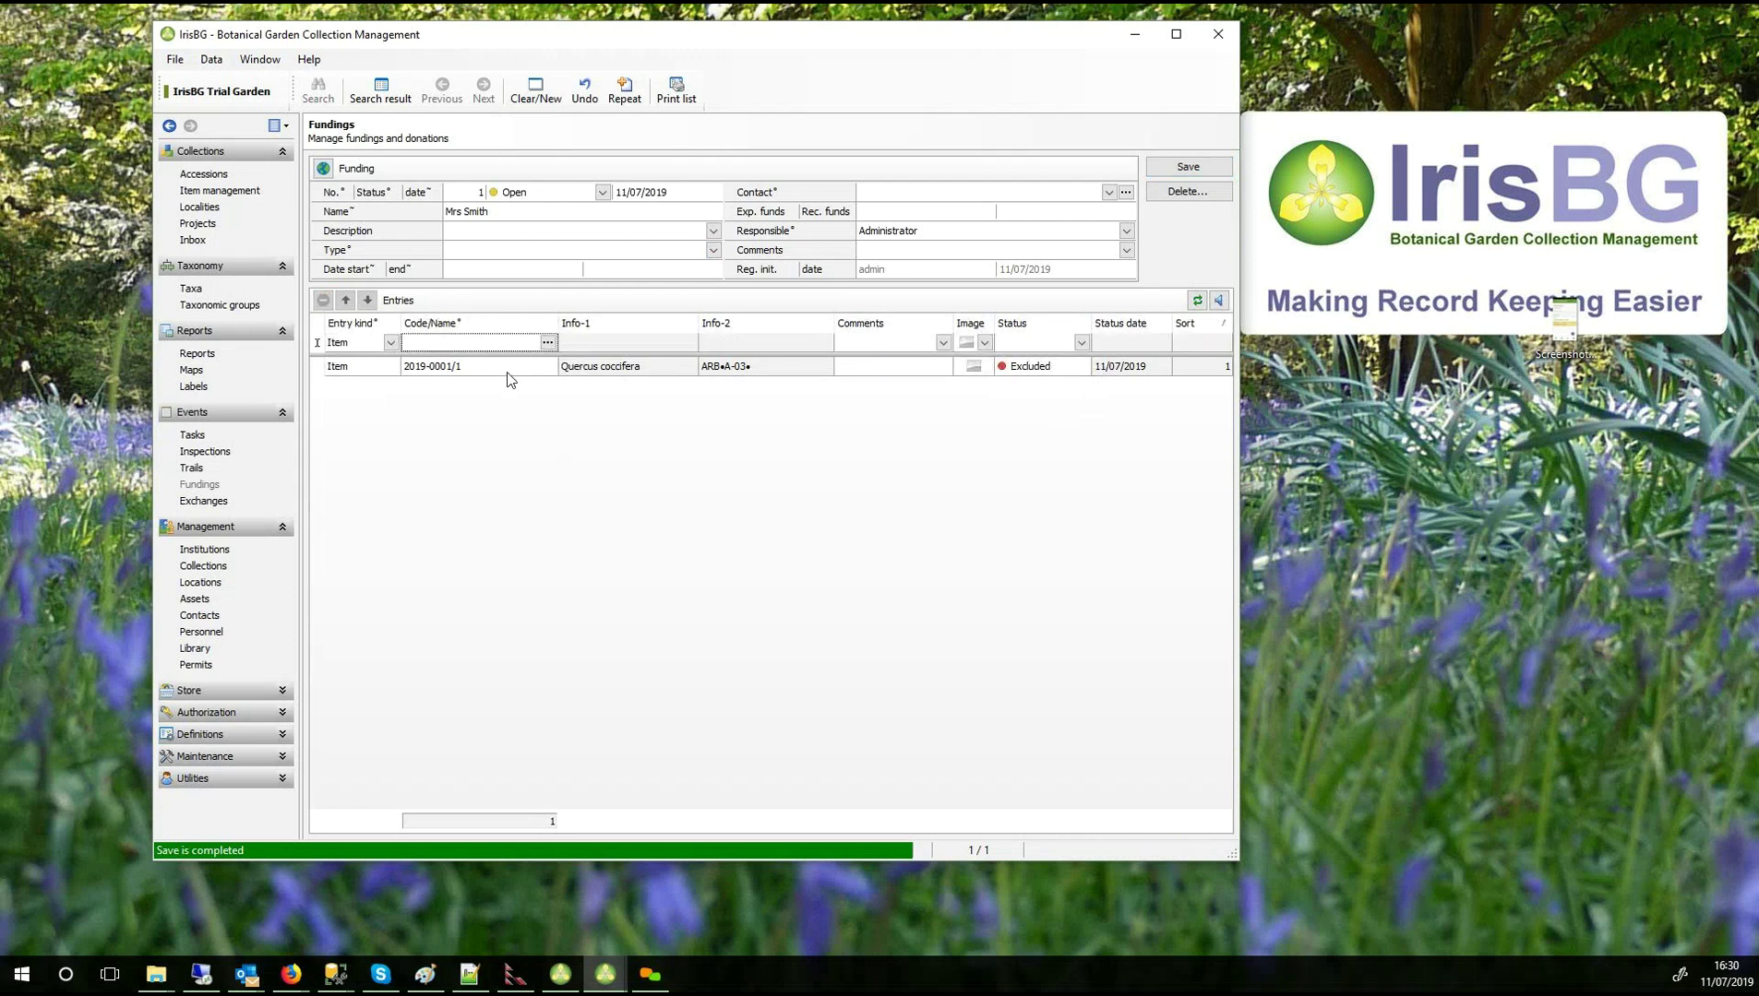
{"action": "left_click", "coordinate": [548, 343]}
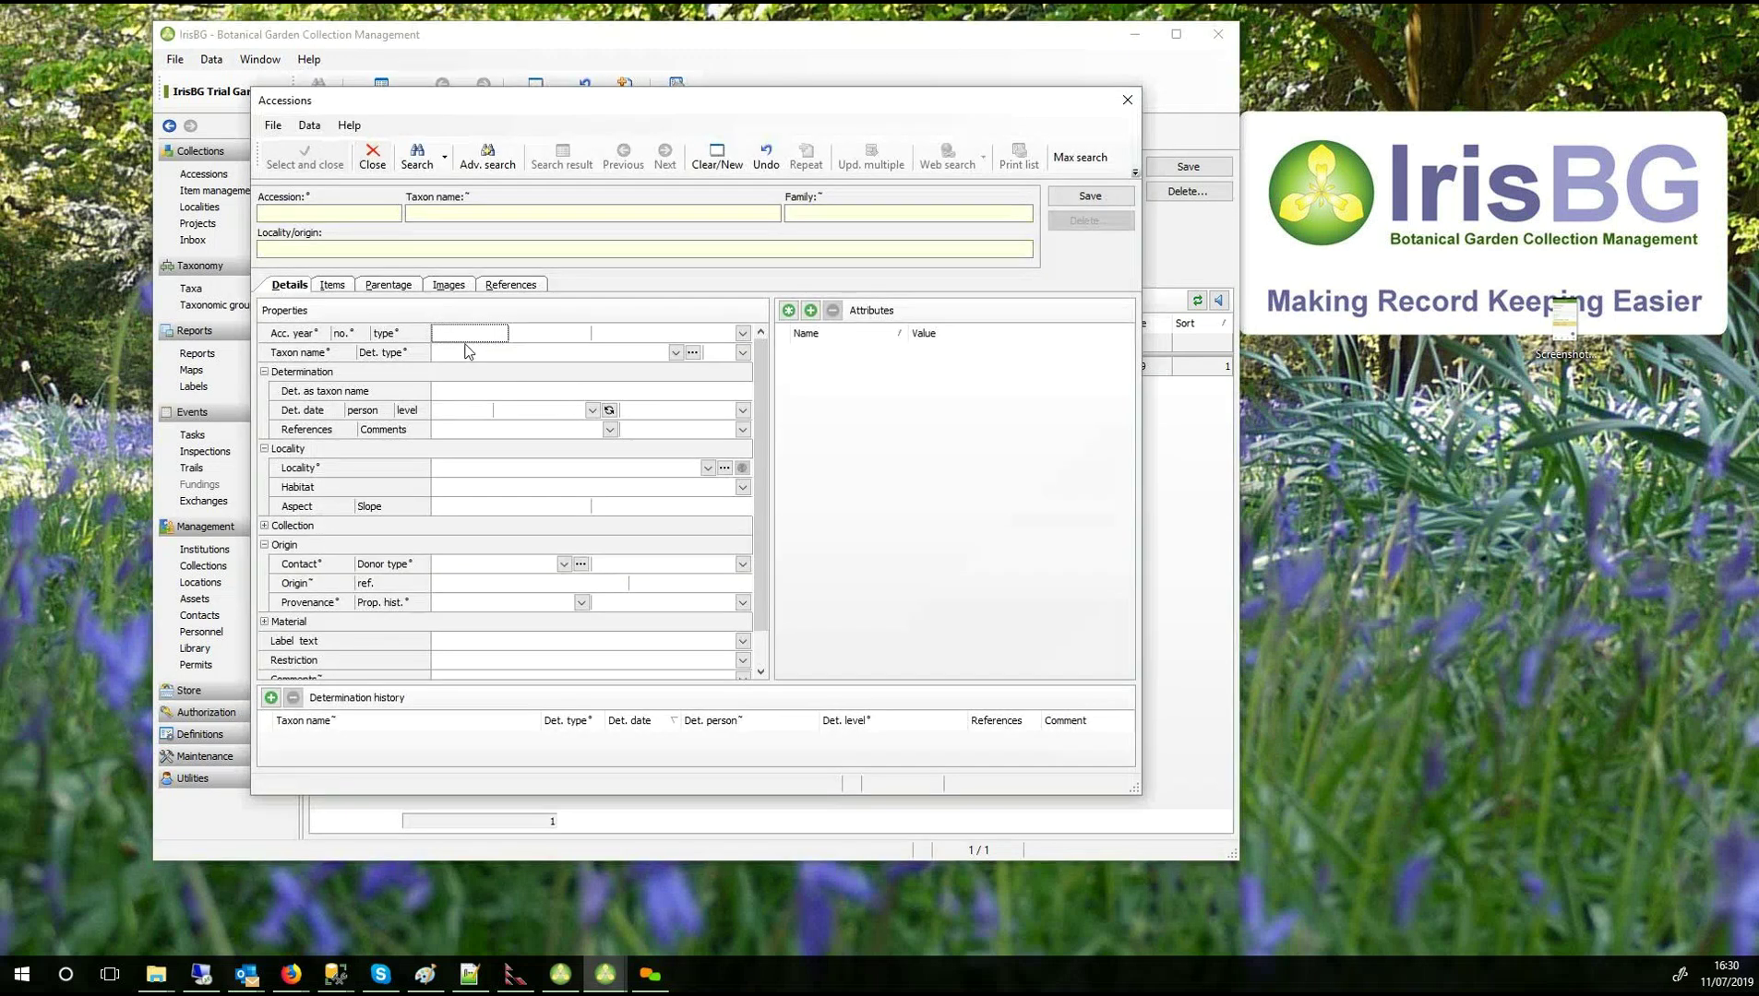
{"action": "left_click", "coordinate": [417, 157]}
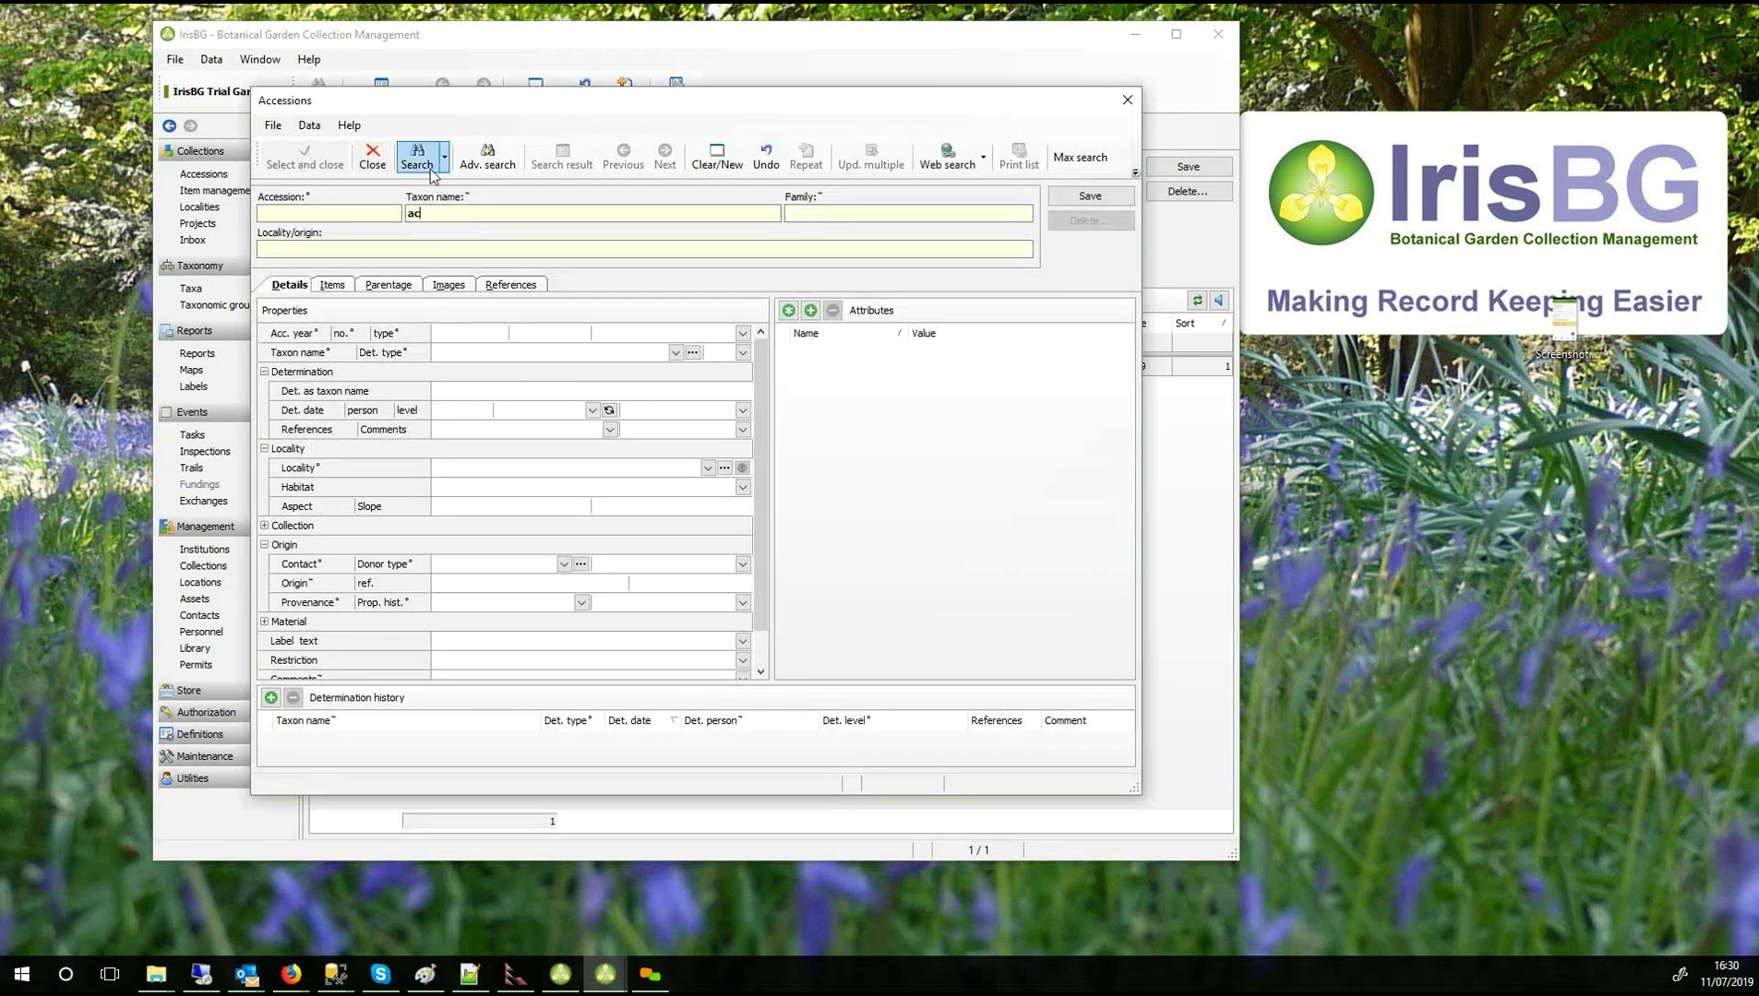
{"action": "scroll", "coordinate": [565, 552], "scroll_direction": "down", "scroll_amount": 7}
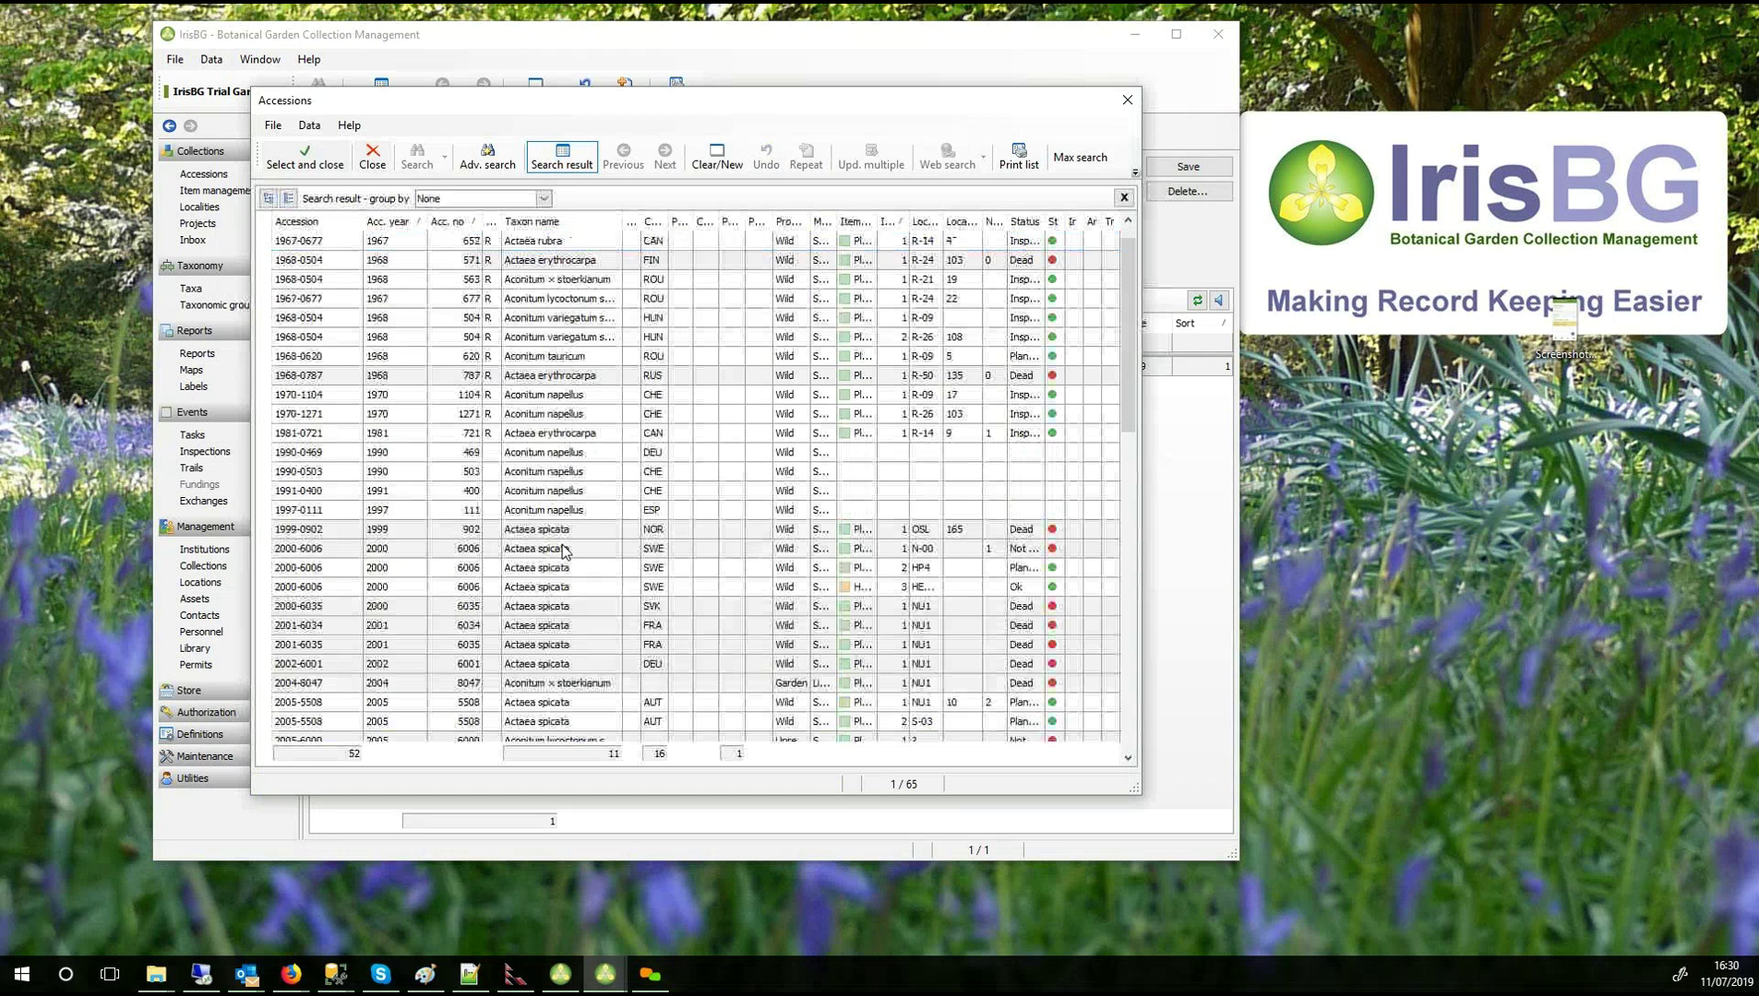
{"action": "scroll", "coordinate": [565, 552], "scroll_direction": "down", "scroll_amount": 6}
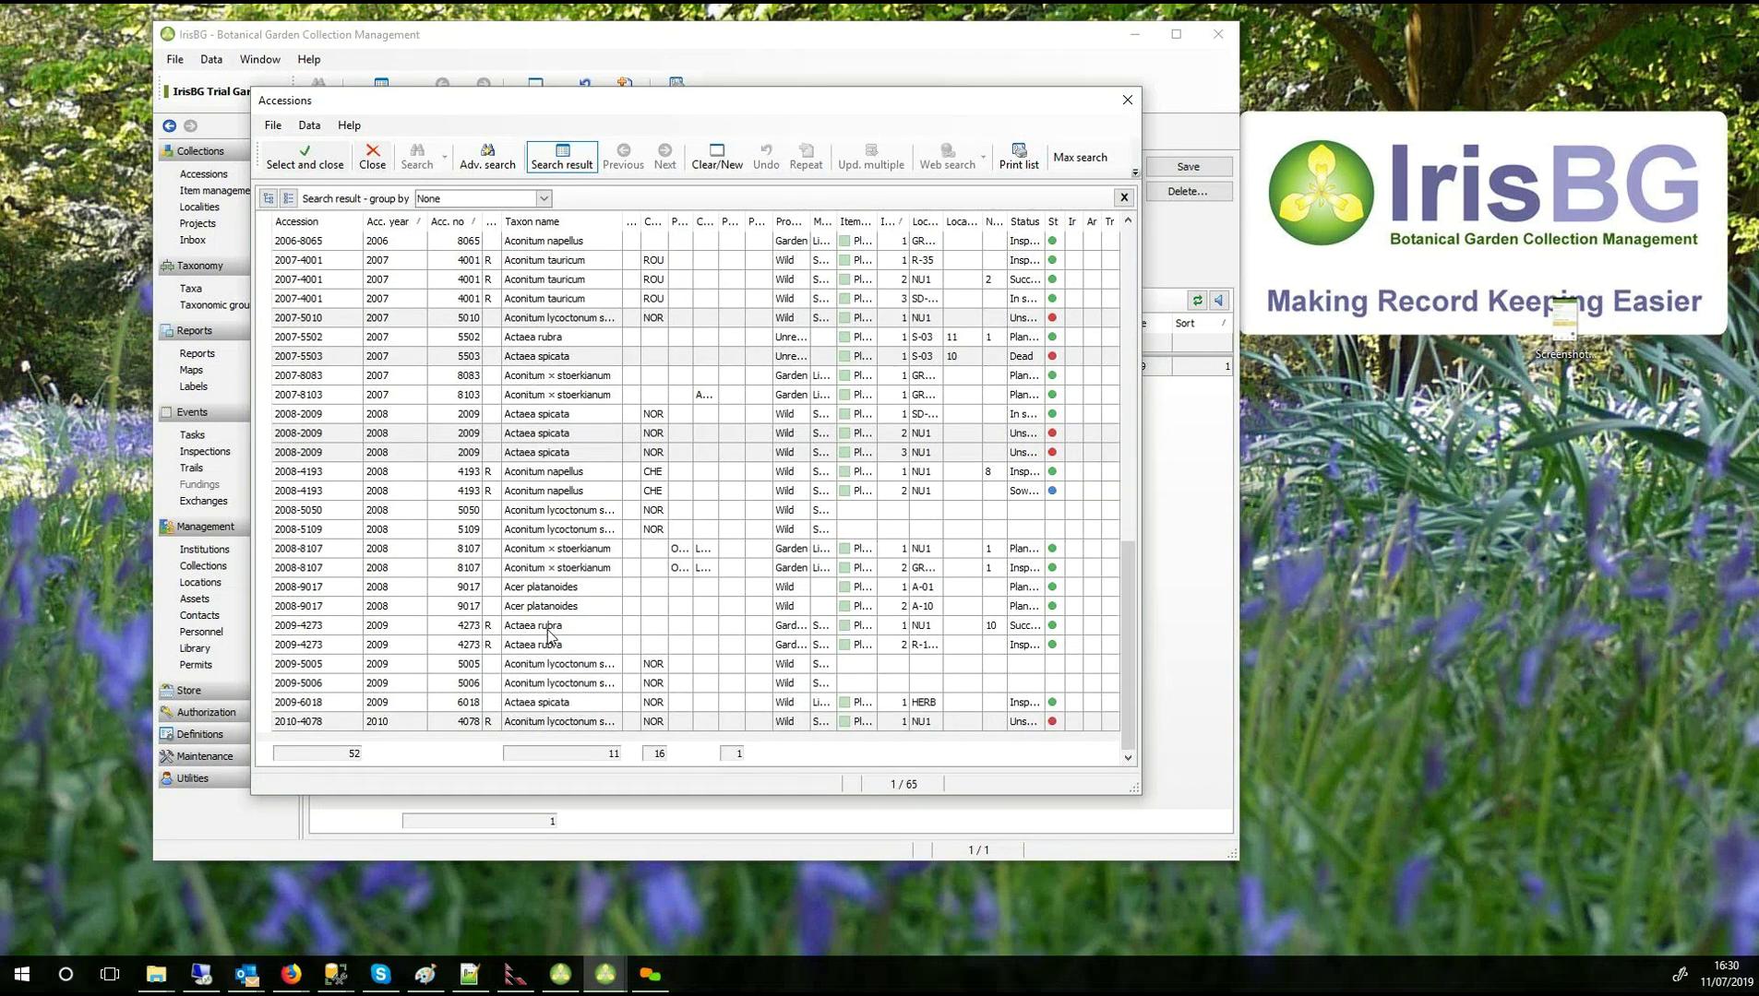
{"action": "double_click", "coordinate": [553, 608]}
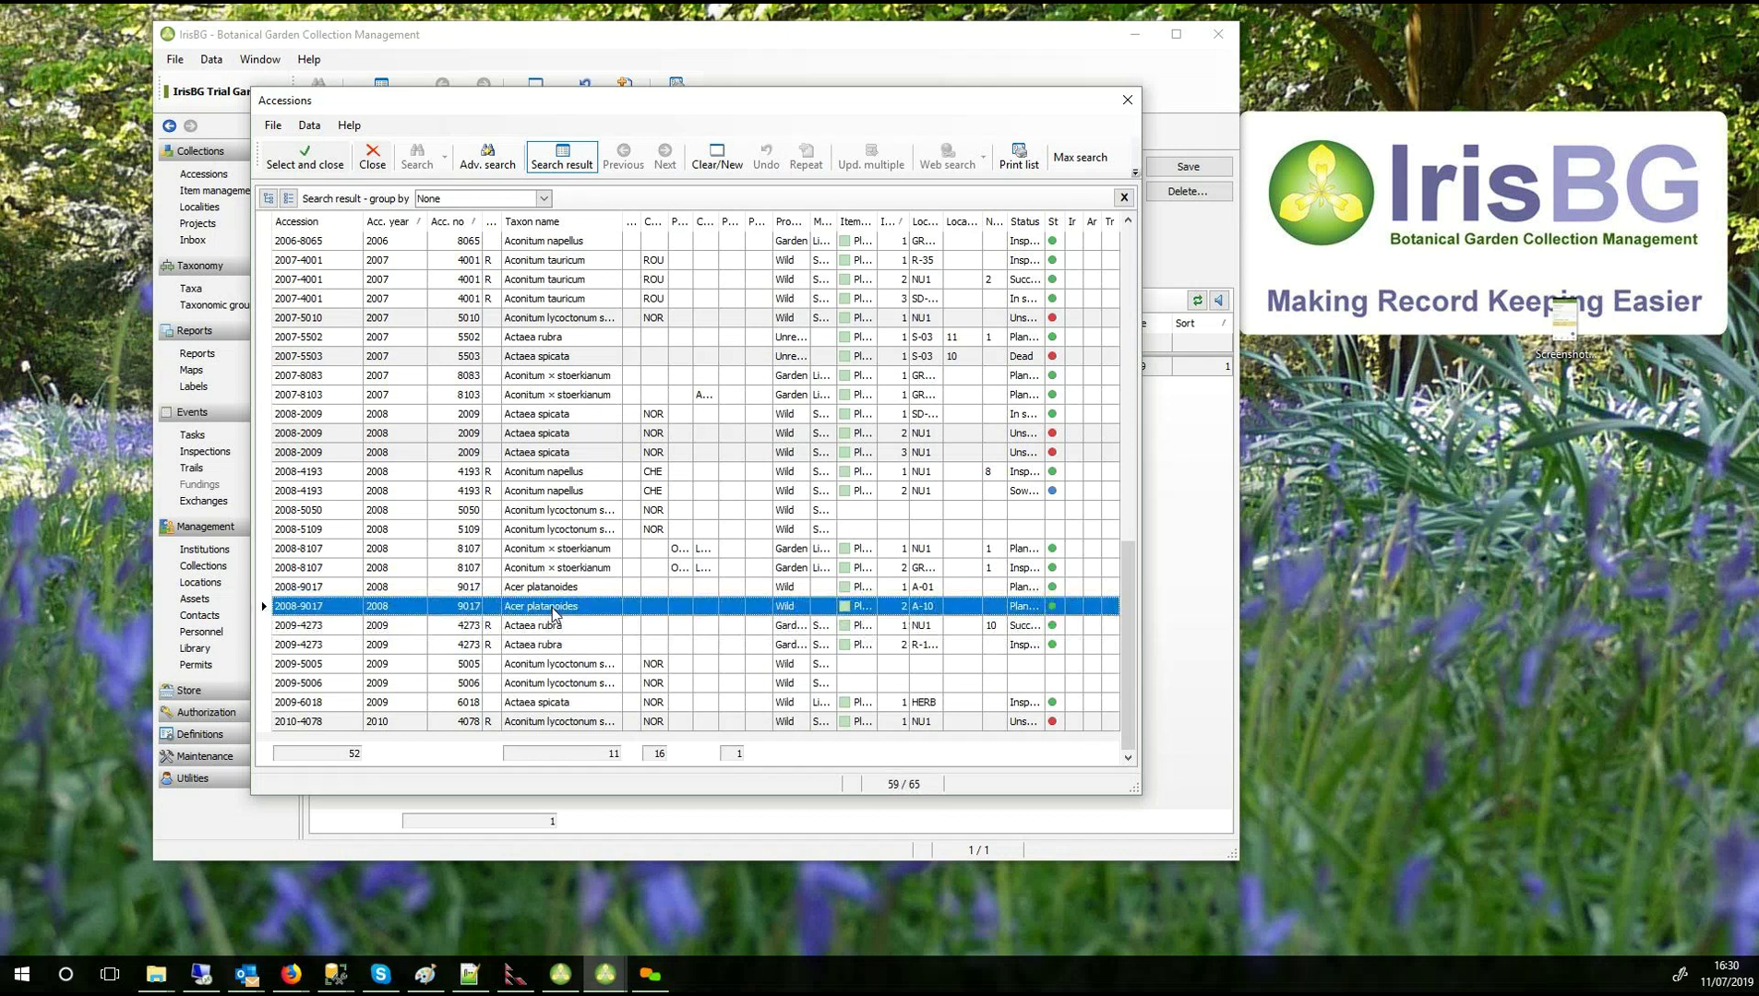
{"action": "left_click", "coordinate": [287, 169]}
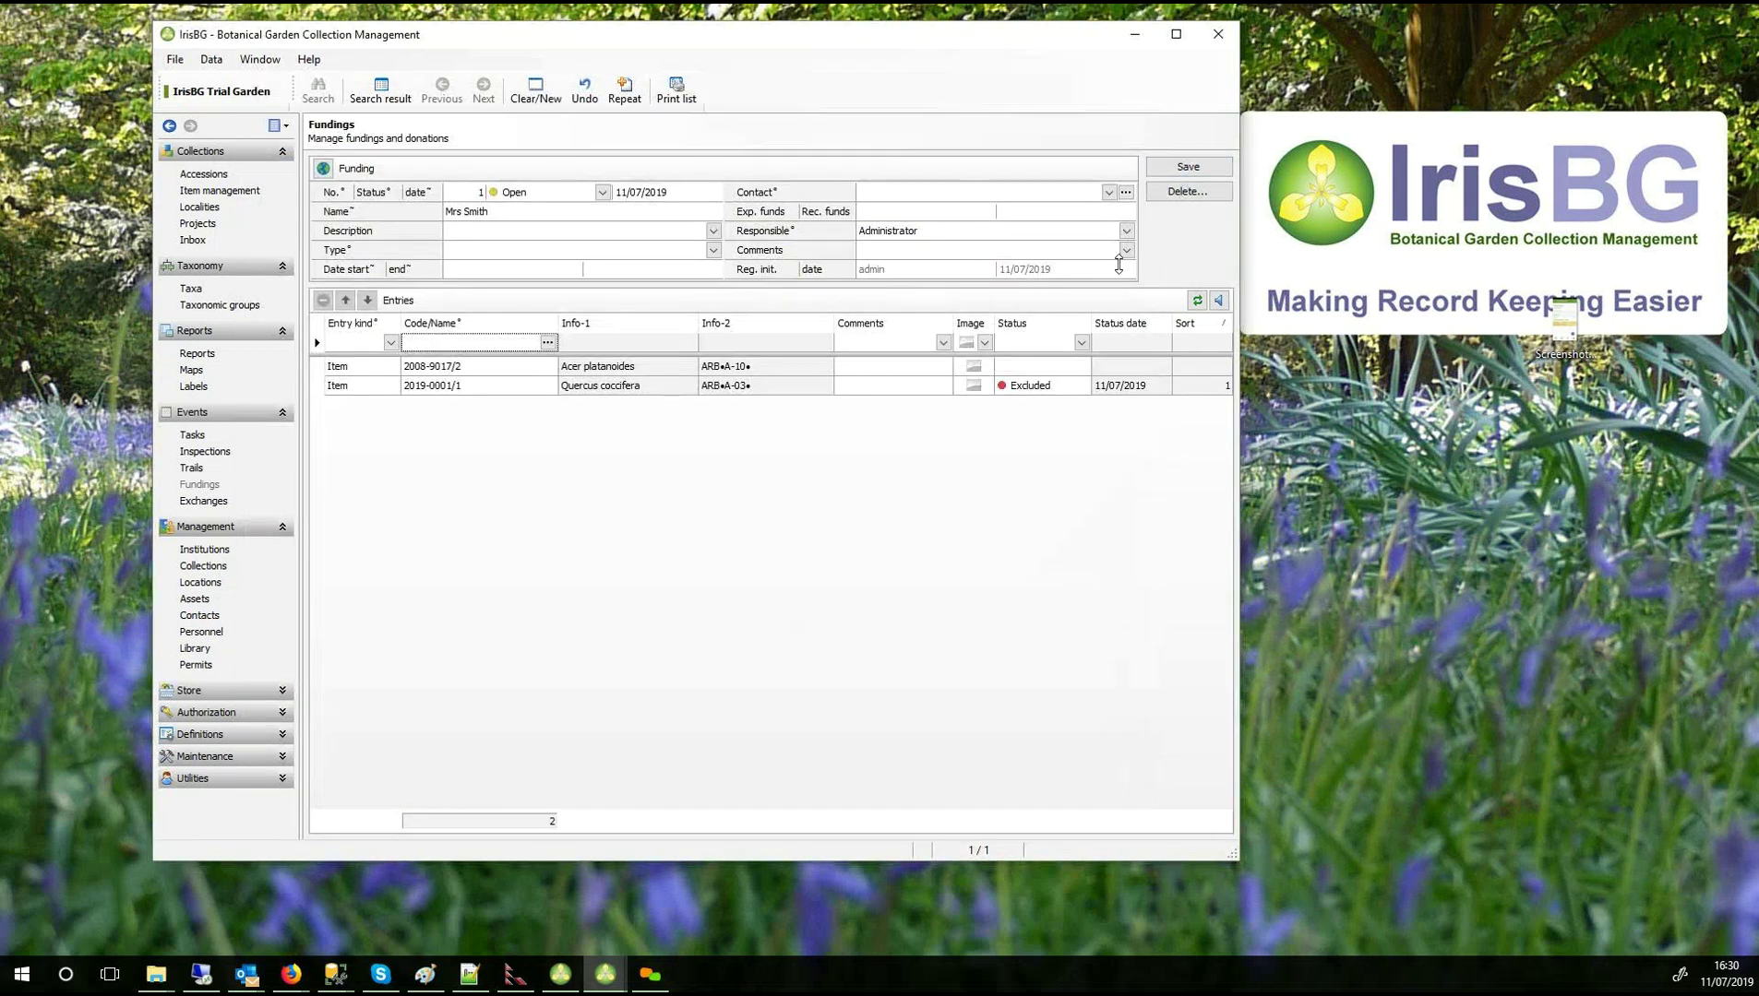
Set the Acer platanoides entry's status to Completed and save the funding.
{"action": "left_click", "coordinate": [1047, 366]}
{"action": "left_click", "coordinate": [1076, 367]}
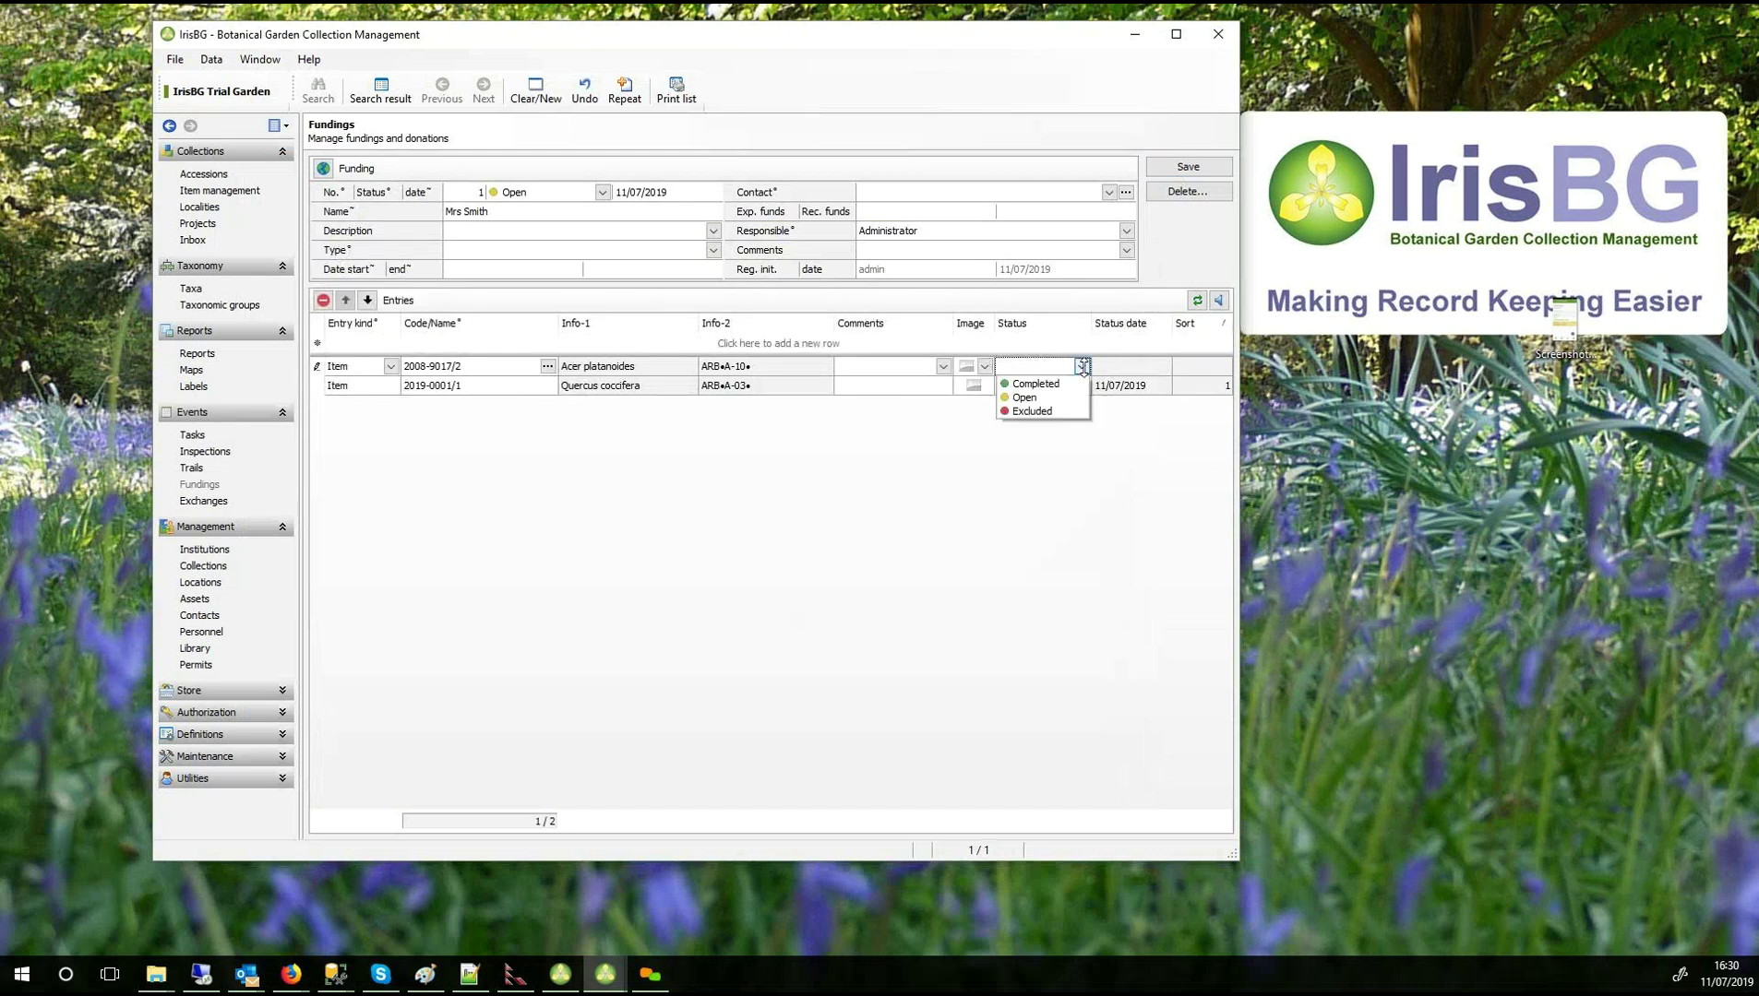
{"action": "left_click", "coordinate": [1038, 382]}
{"action": "left_click", "coordinate": [1209, 169]}
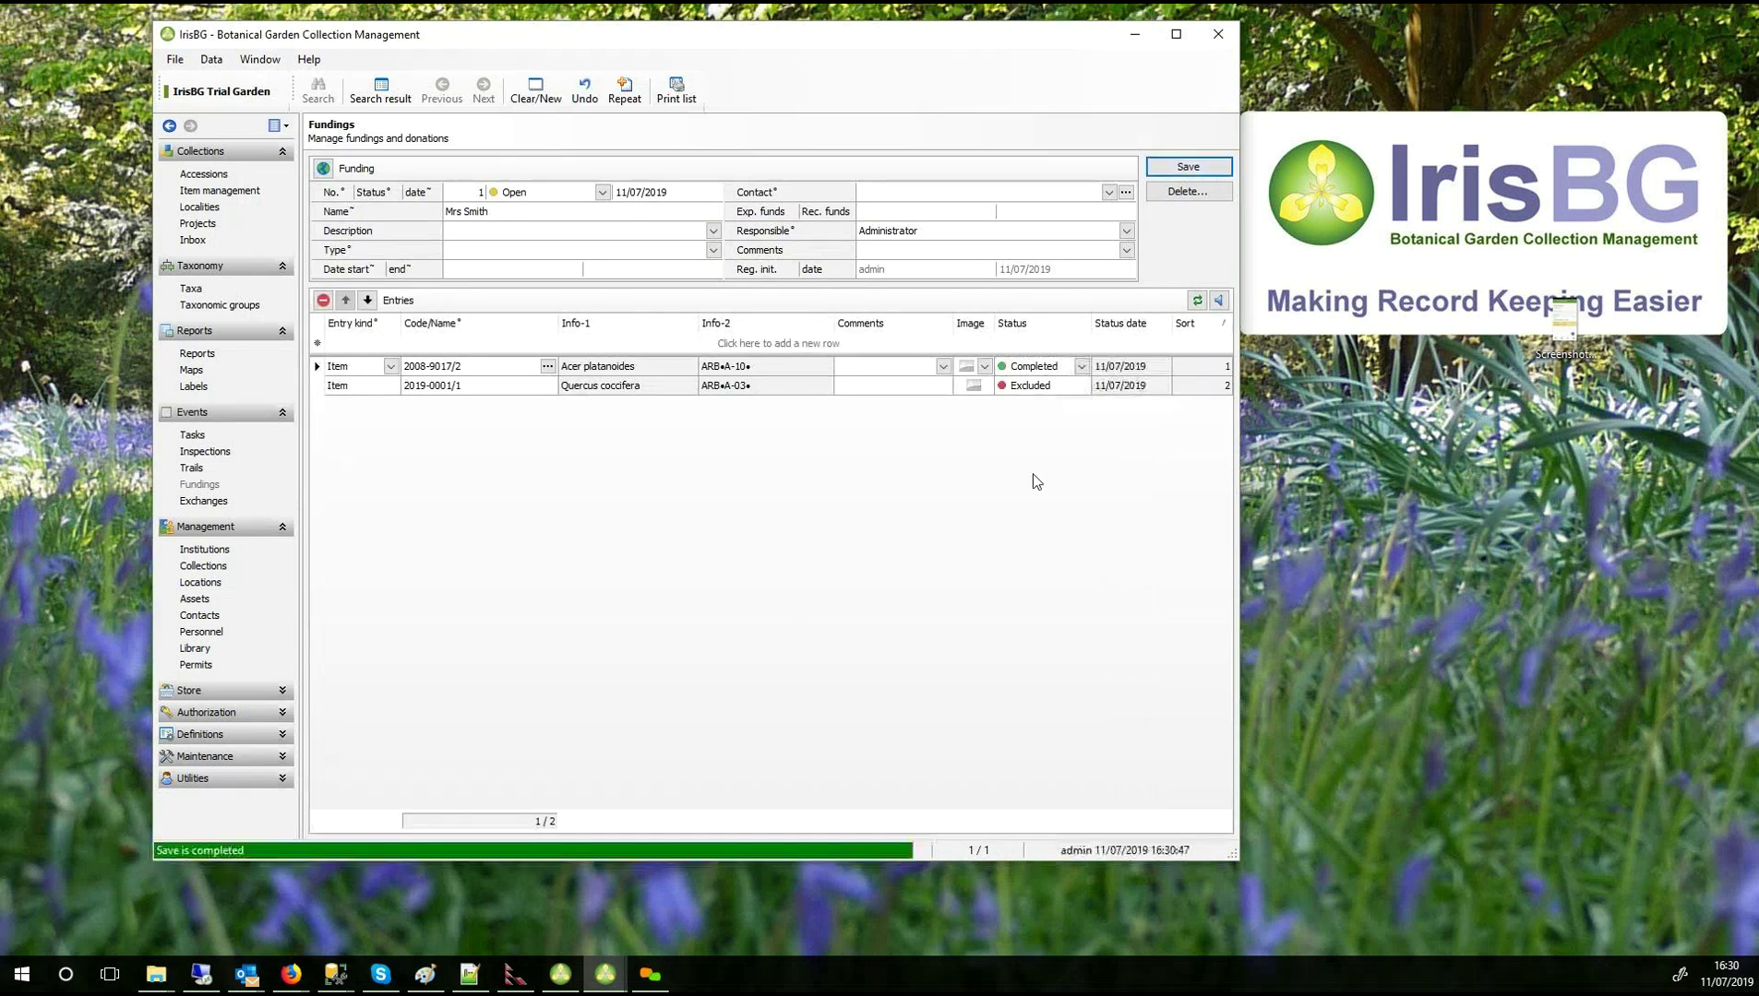
Set the funding's type to Memorial and close the description editor without entering any text.
{"action": "left_click", "coordinate": [716, 250]}
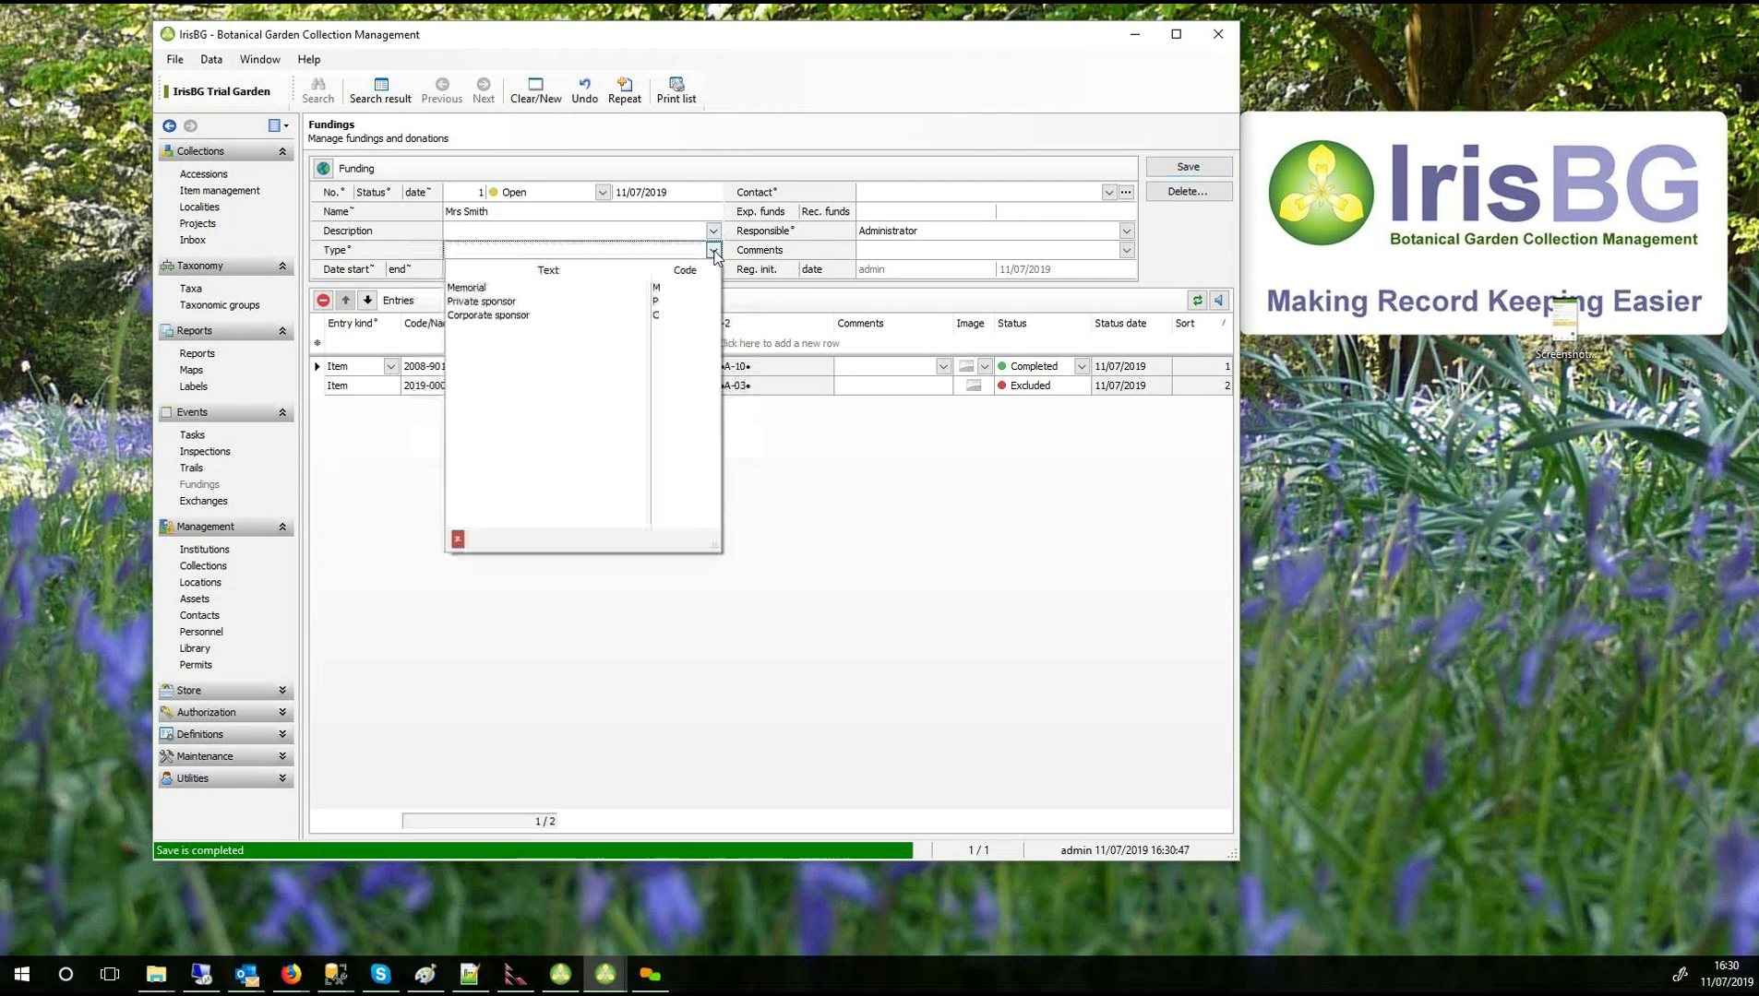
{"action": "left_click", "coordinate": [591, 298]}
{"action": "left_click", "coordinate": [562, 232]}
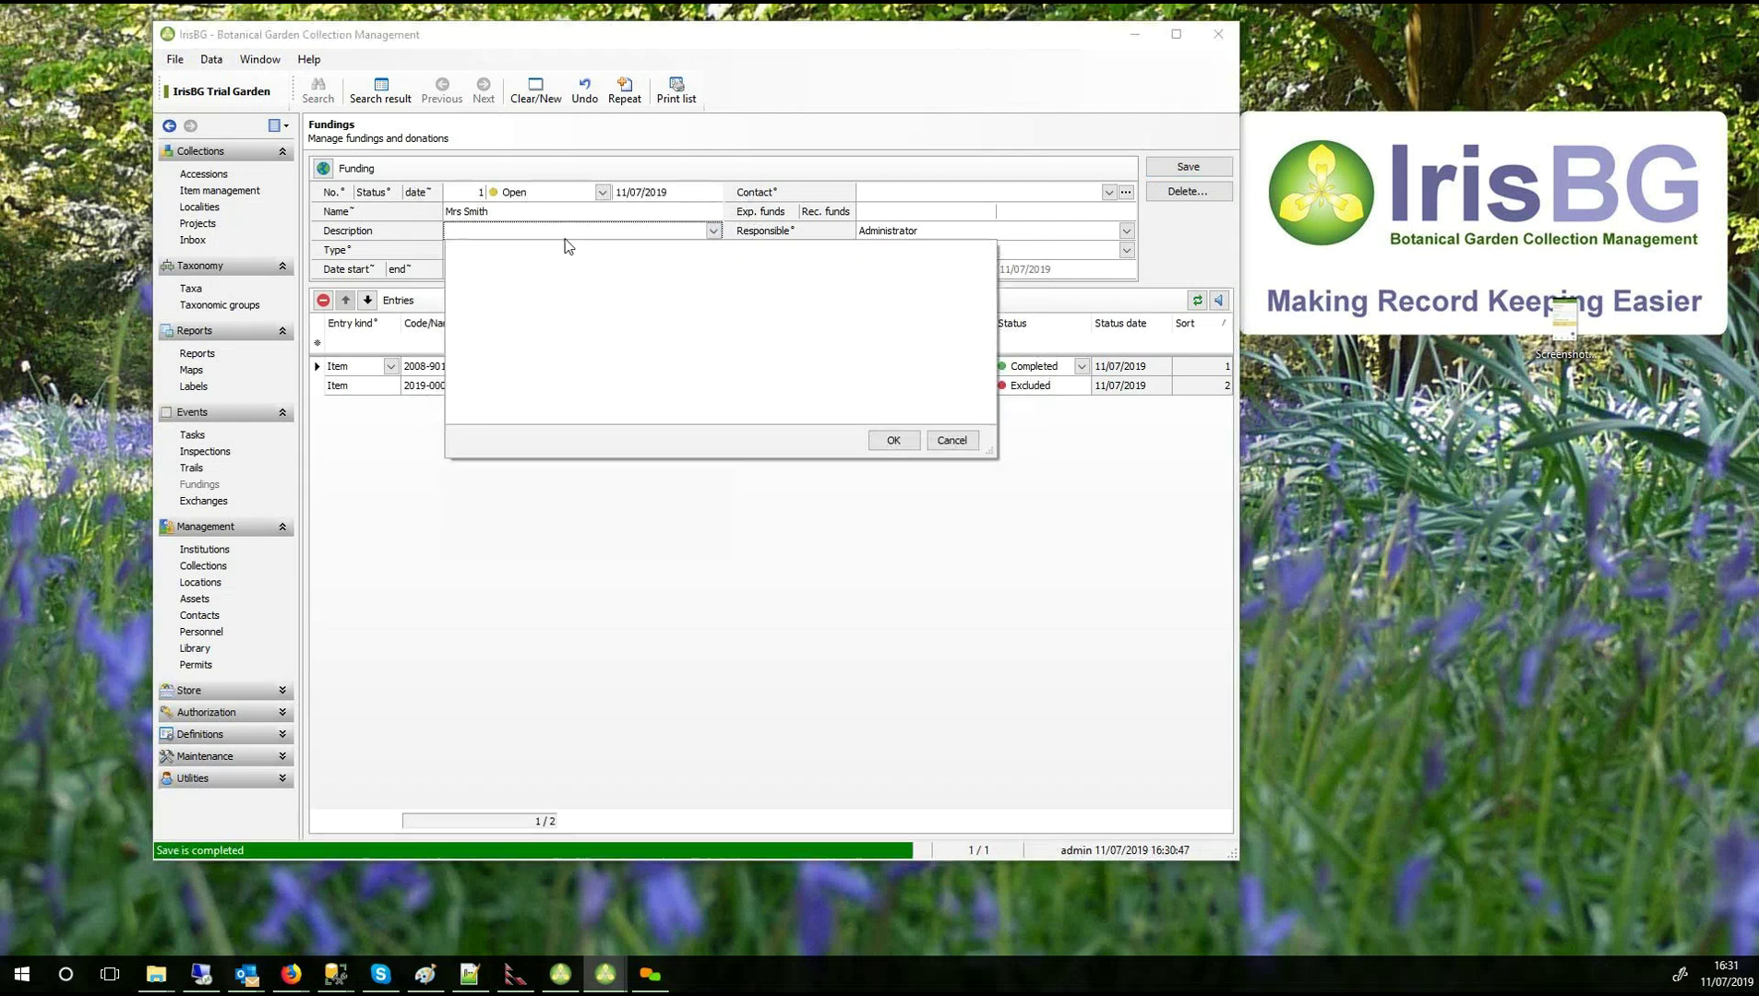
{"action": "left_click", "coordinate": [893, 440]}
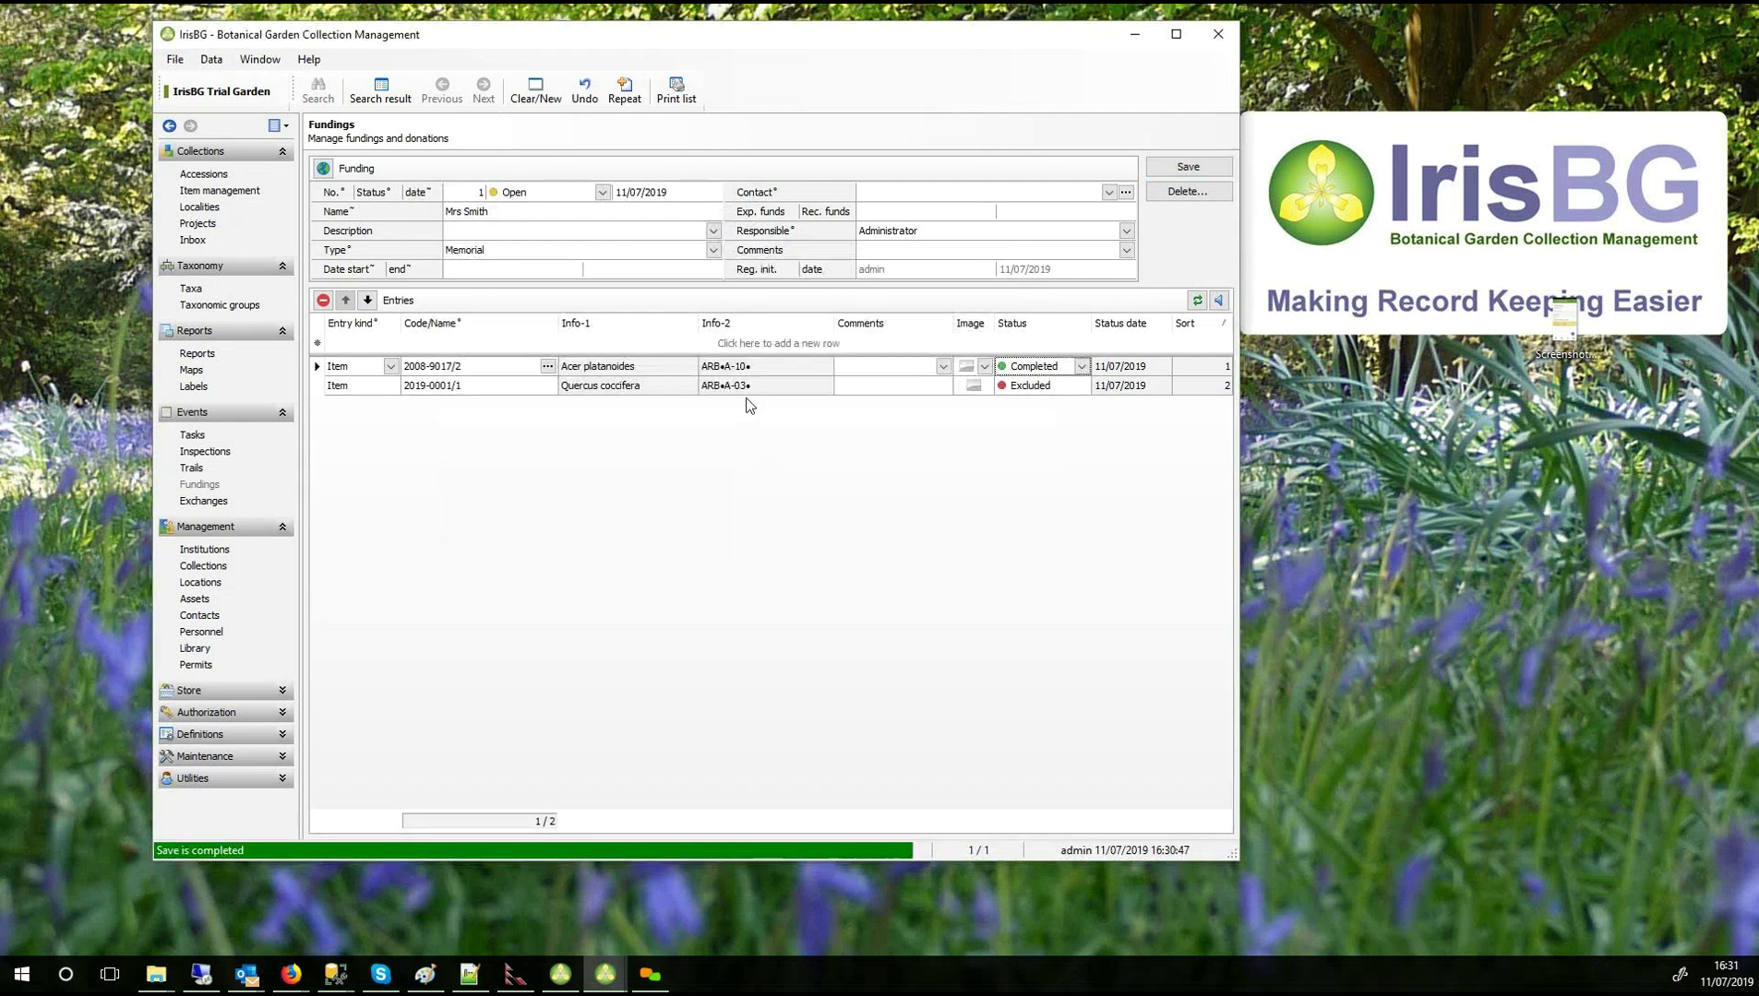
{"action": "left_click", "coordinate": [713, 250]}
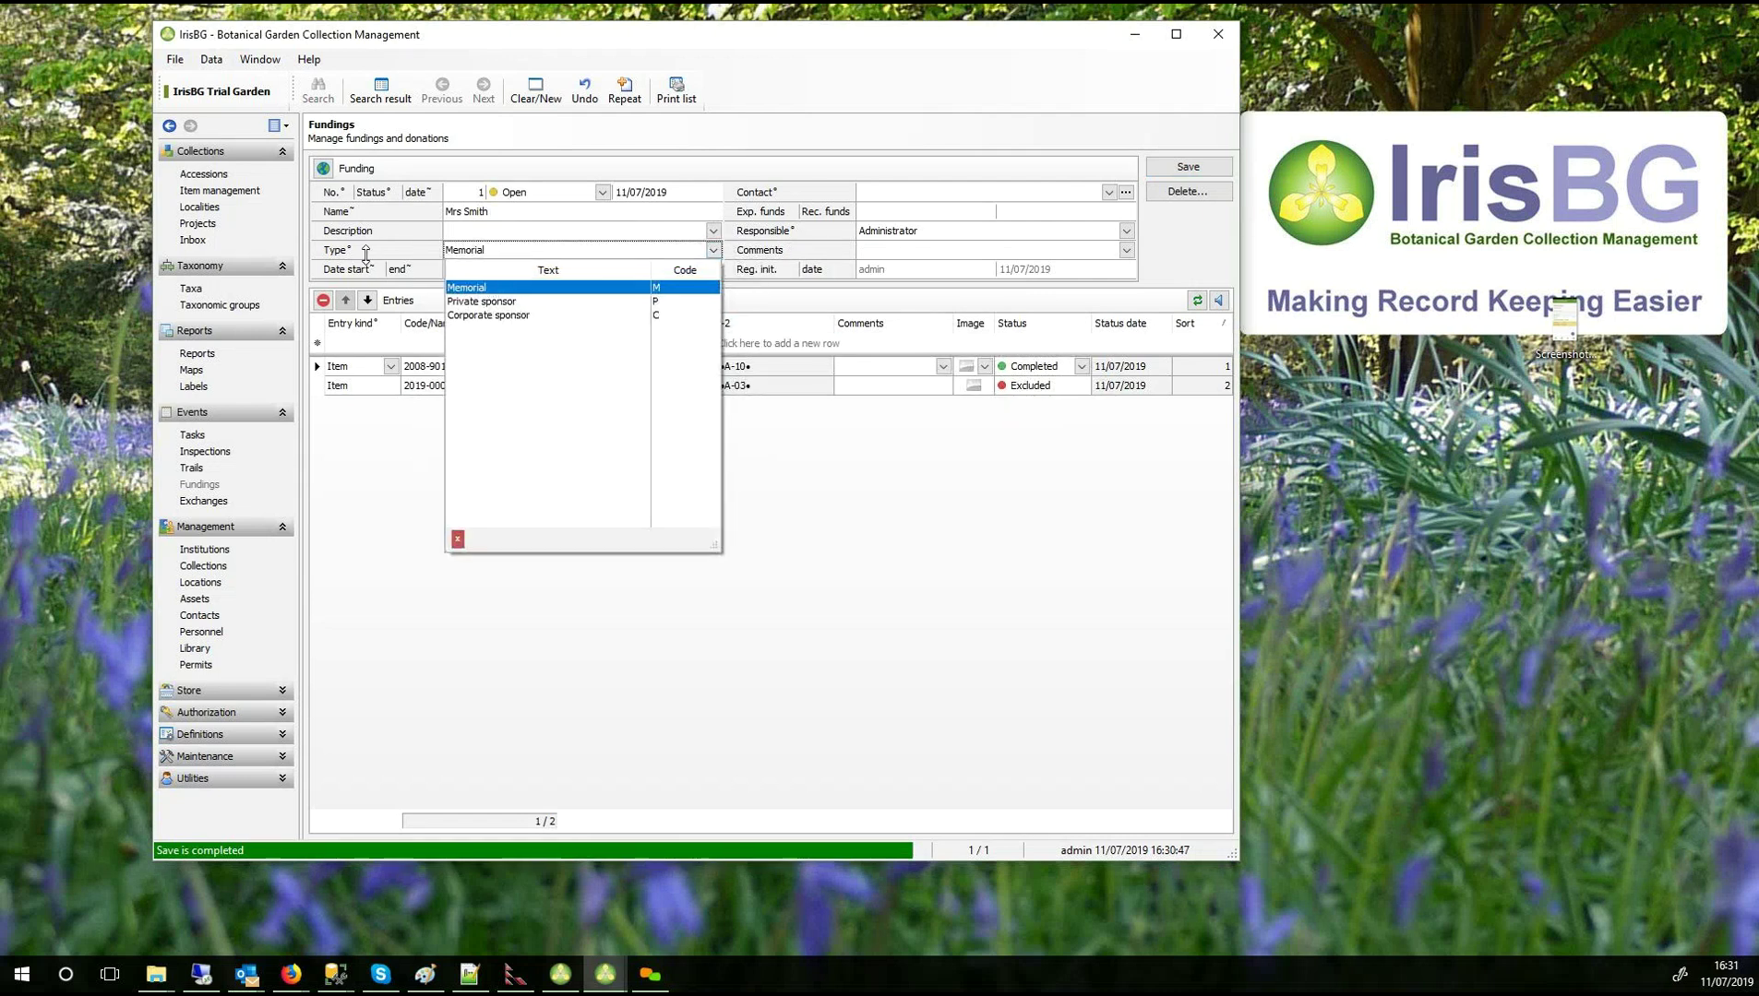
{"action": "left_click", "coordinate": [498, 290]}
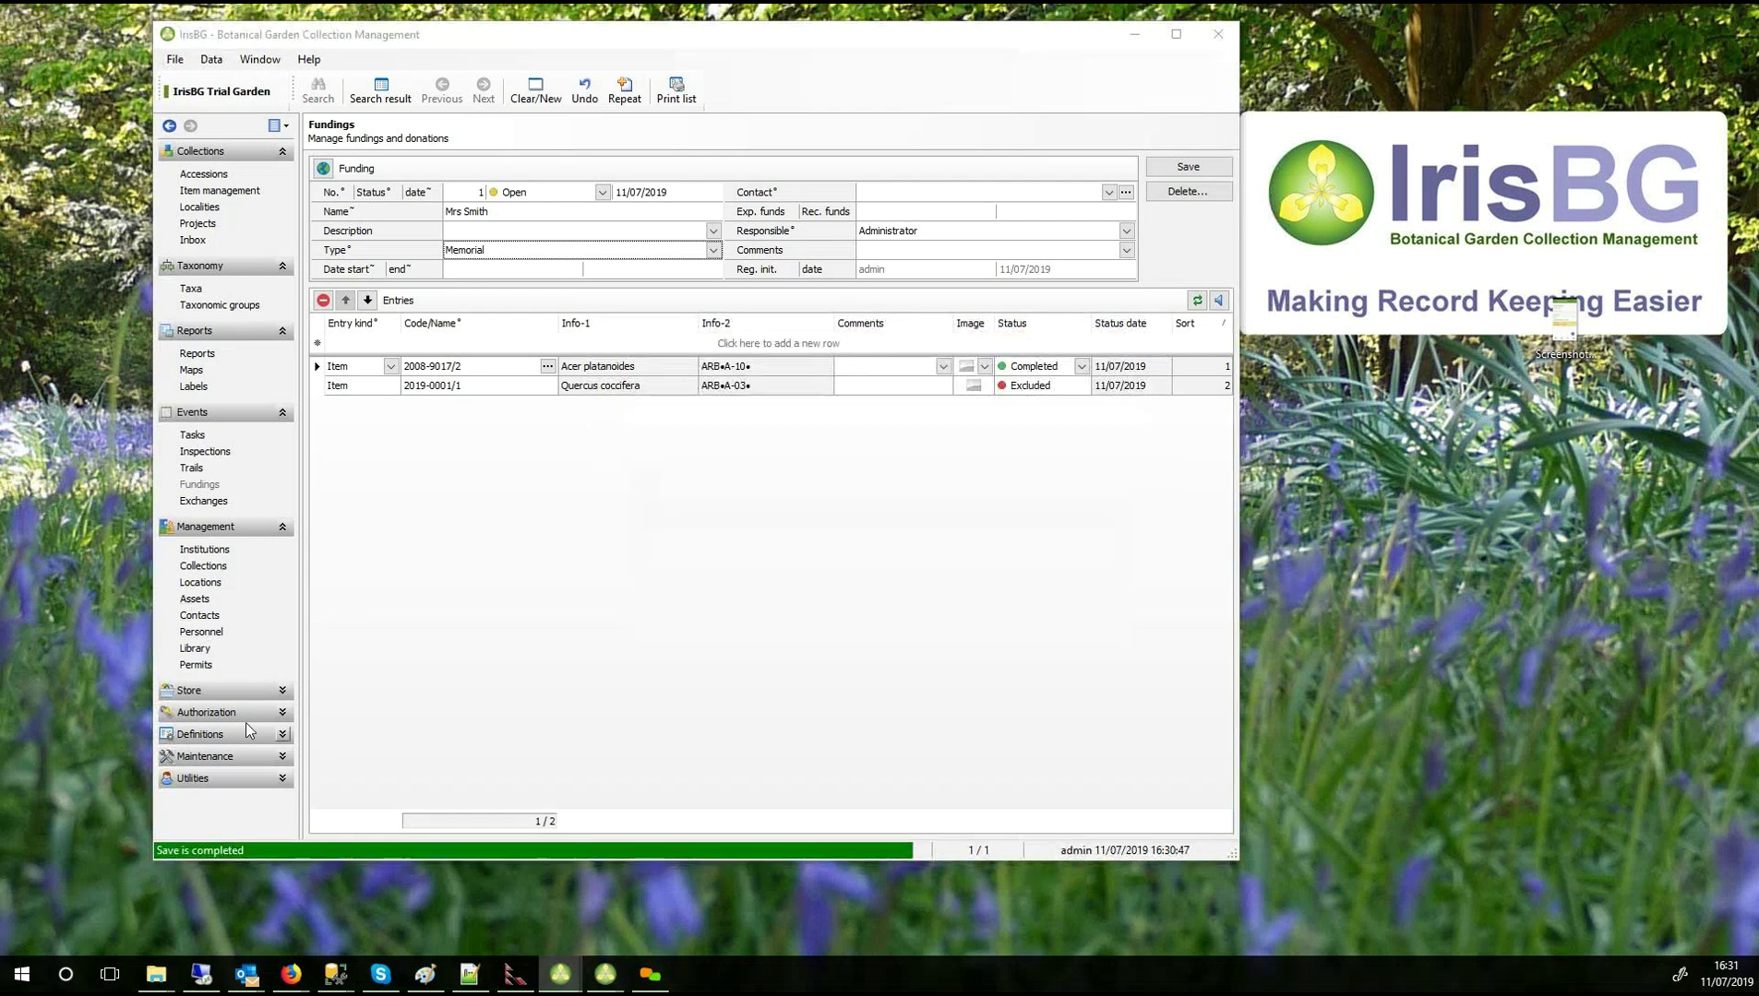
Save the funding's pending changes, then open the Code lists definitions and expand the Funding type values.
{"action": "left_click", "coordinate": [258, 758]}
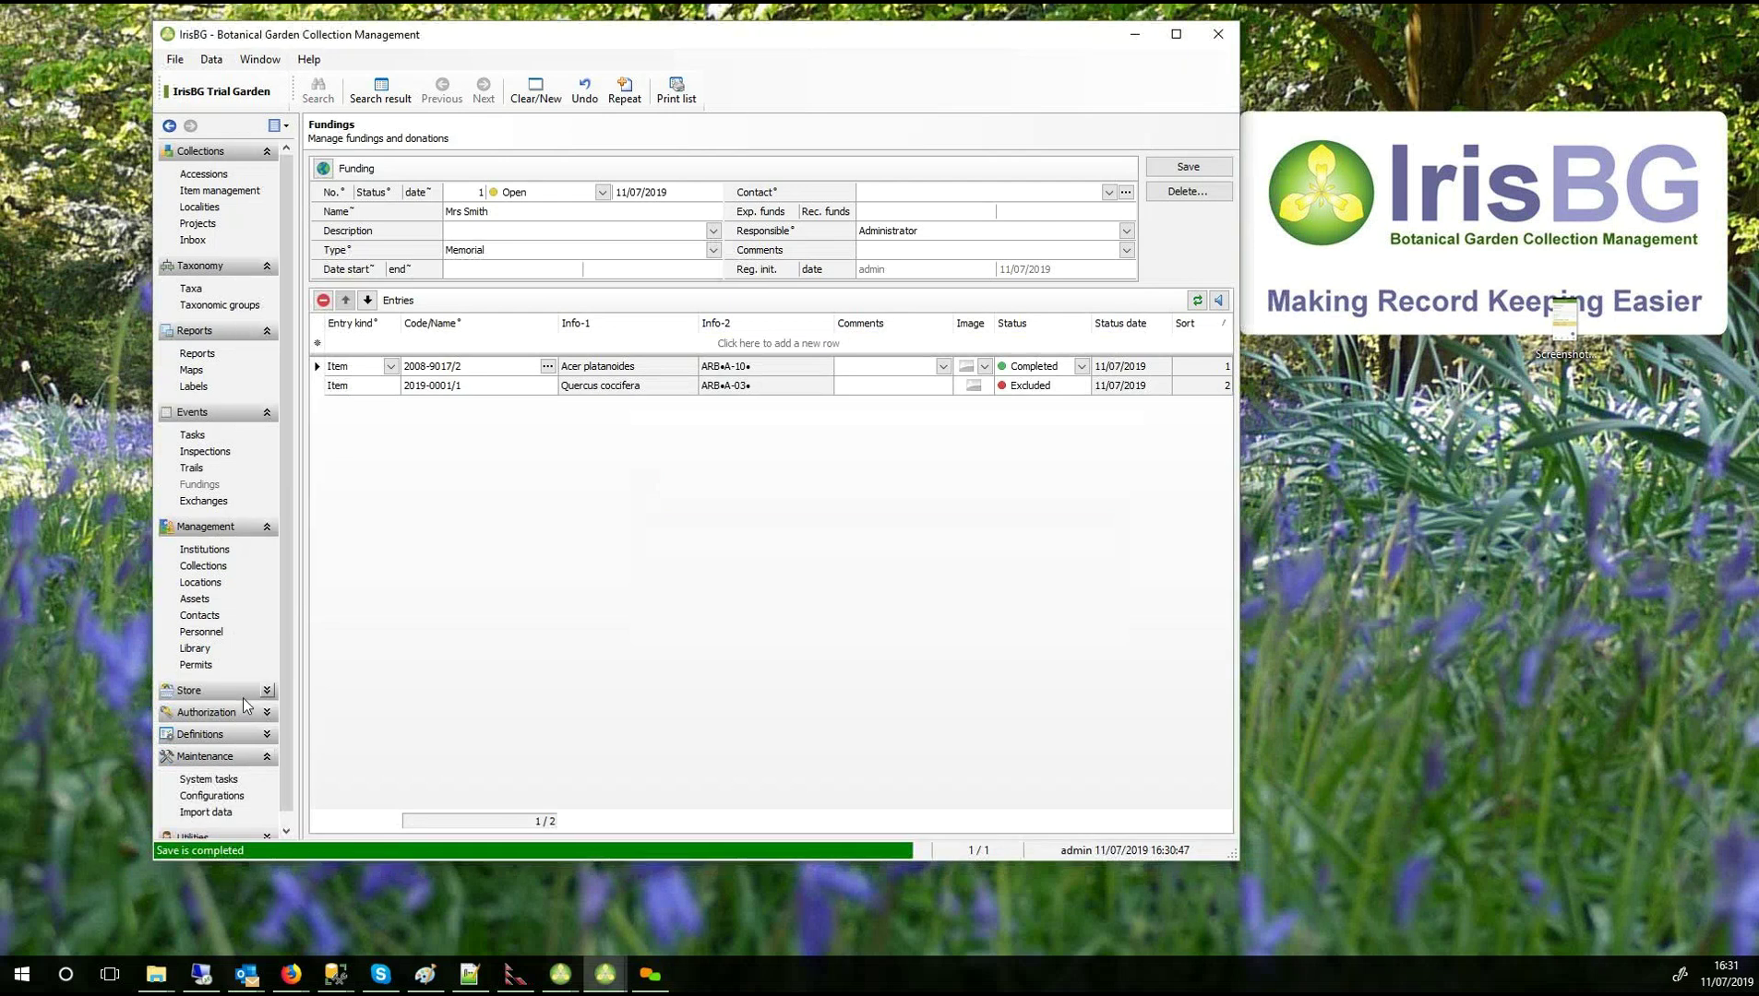
{"action": "left_click", "coordinate": [239, 735]}
{"action": "scroll", "coordinate": [218, 554], "scroll_direction": "down", "scroll_amount": 3}
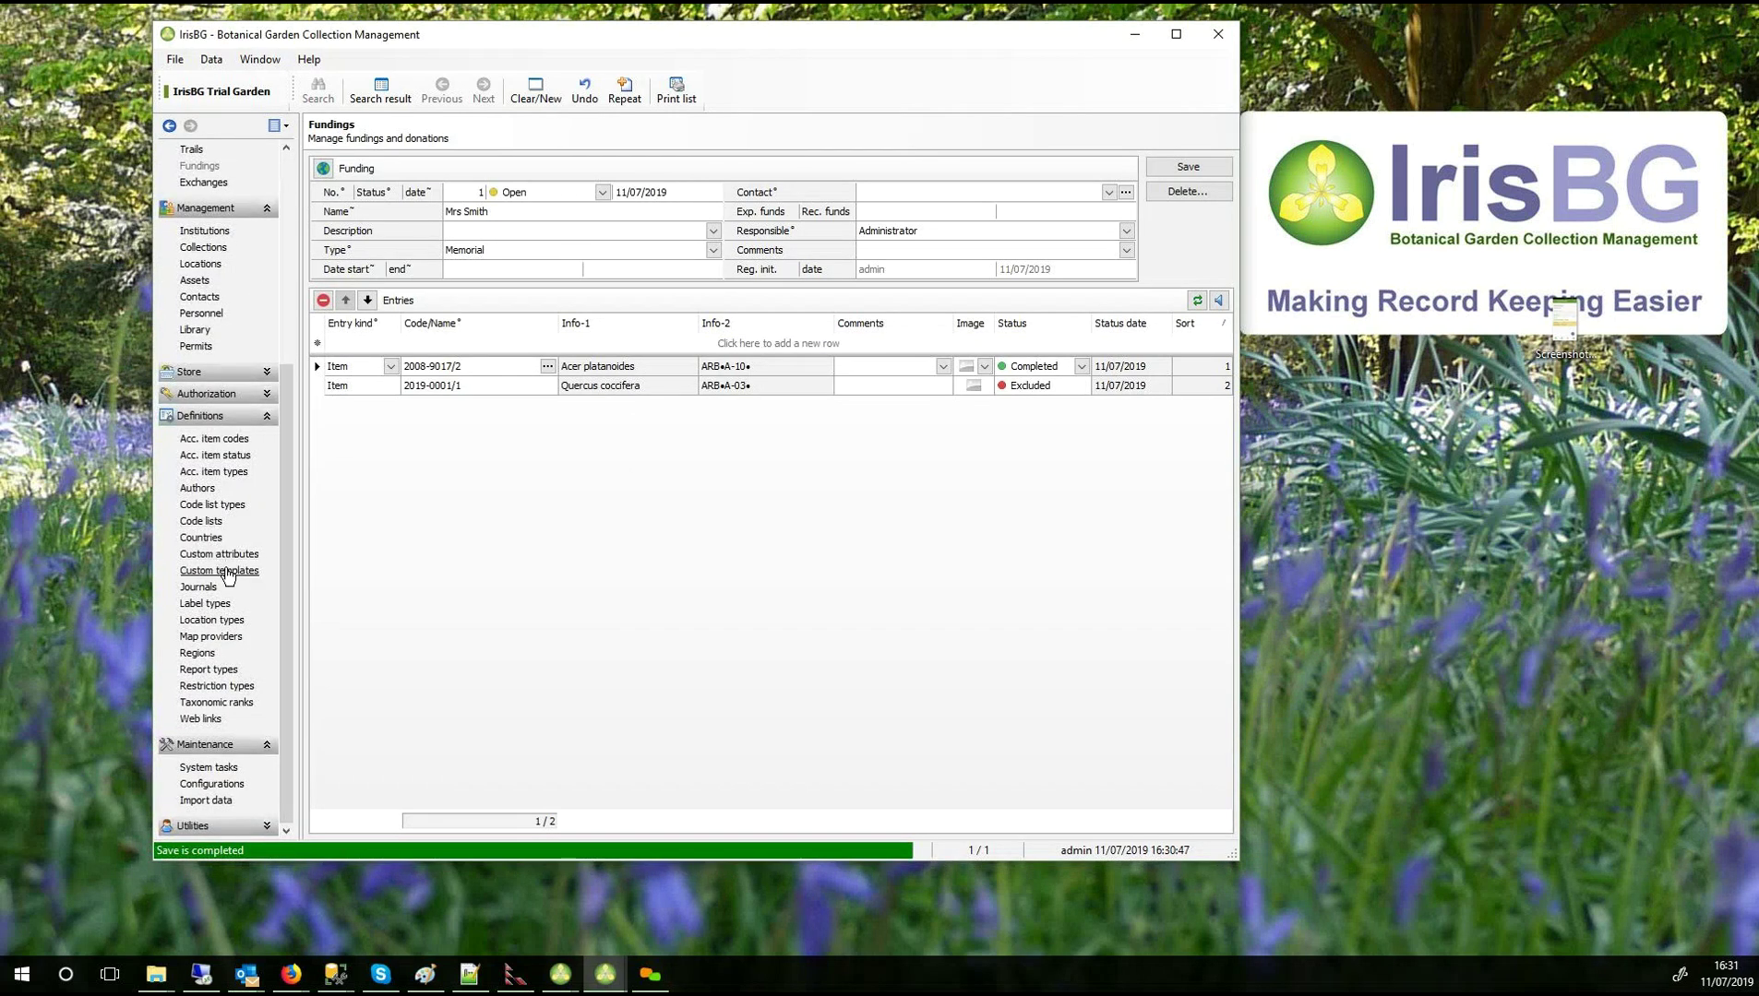
{"action": "left_click", "coordinate": [212, 522]}
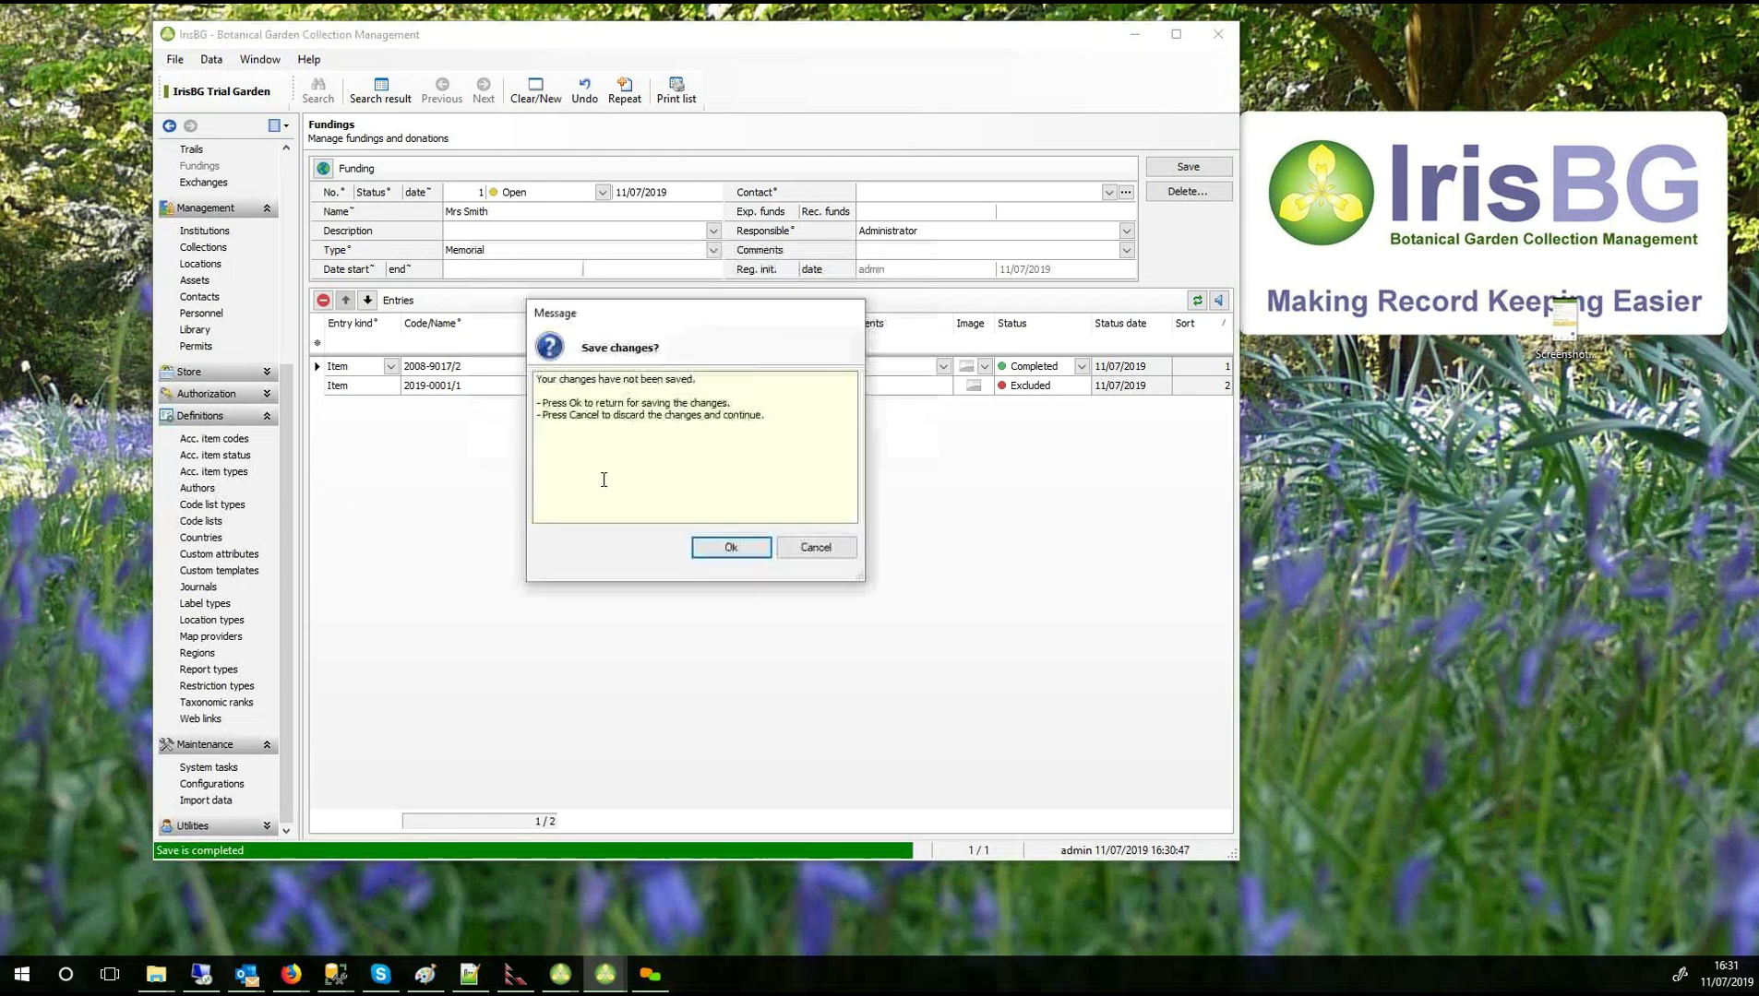
{"action": "left_click", "coordinate": [732, 546]}
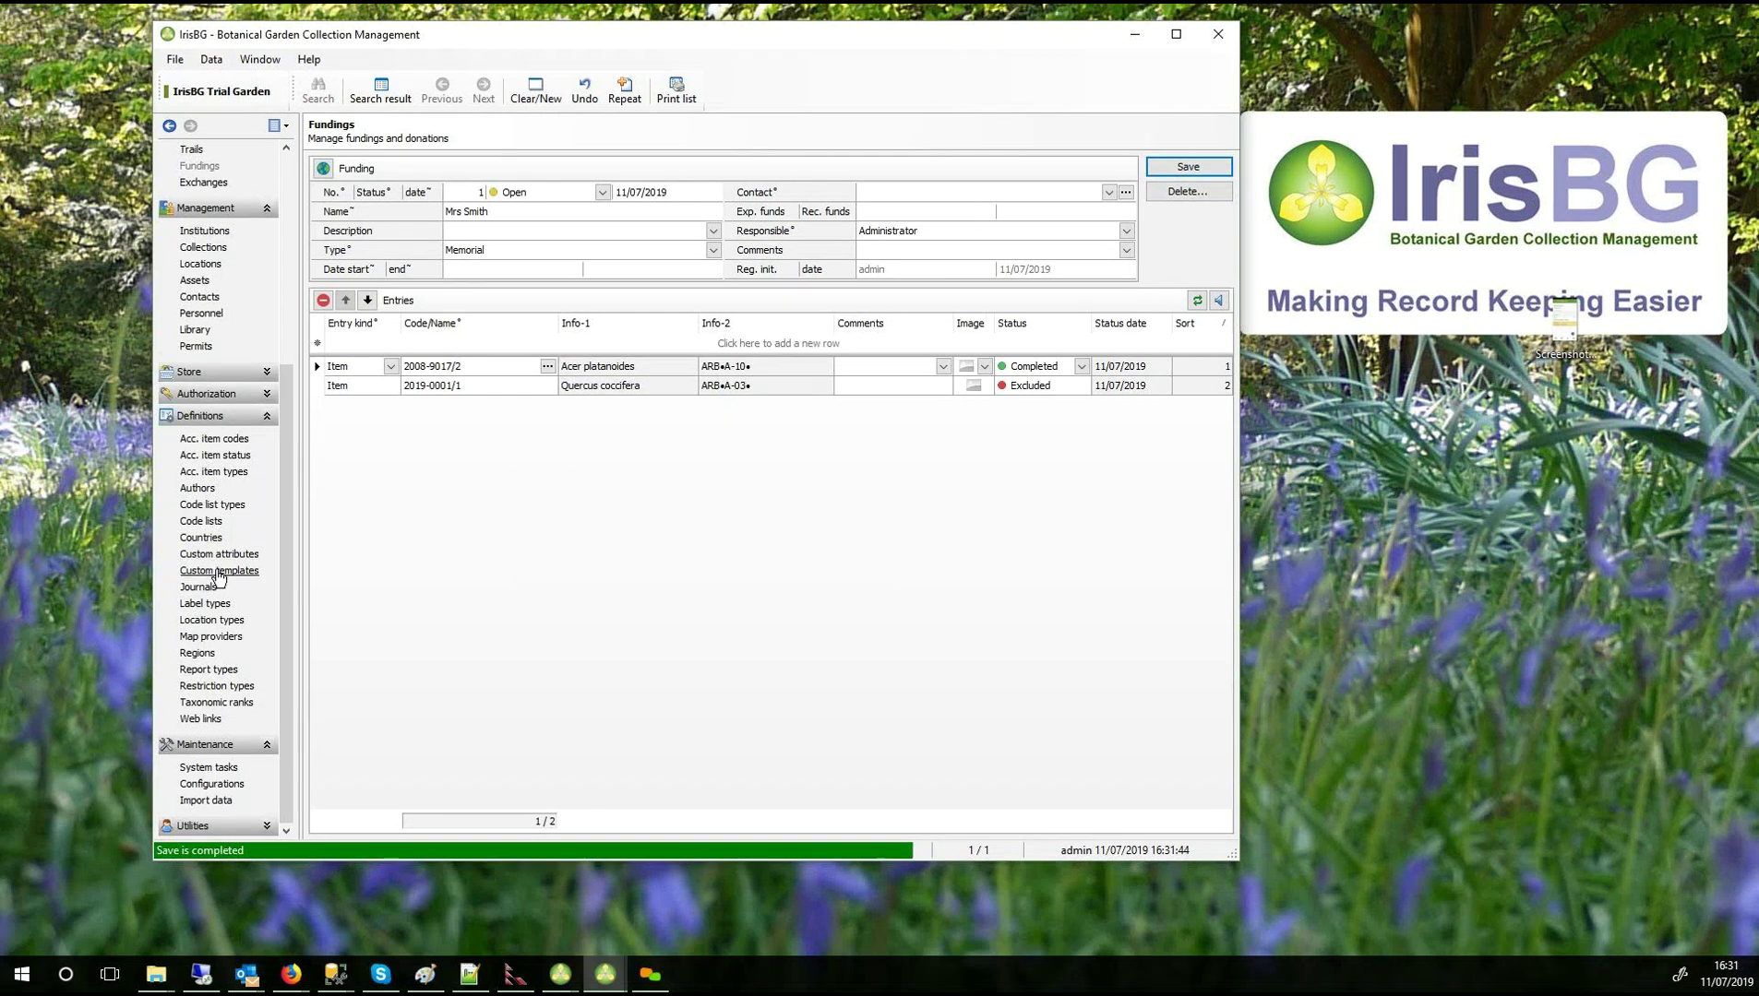
{"action": "left_click", "coordinate": [207, 522]}
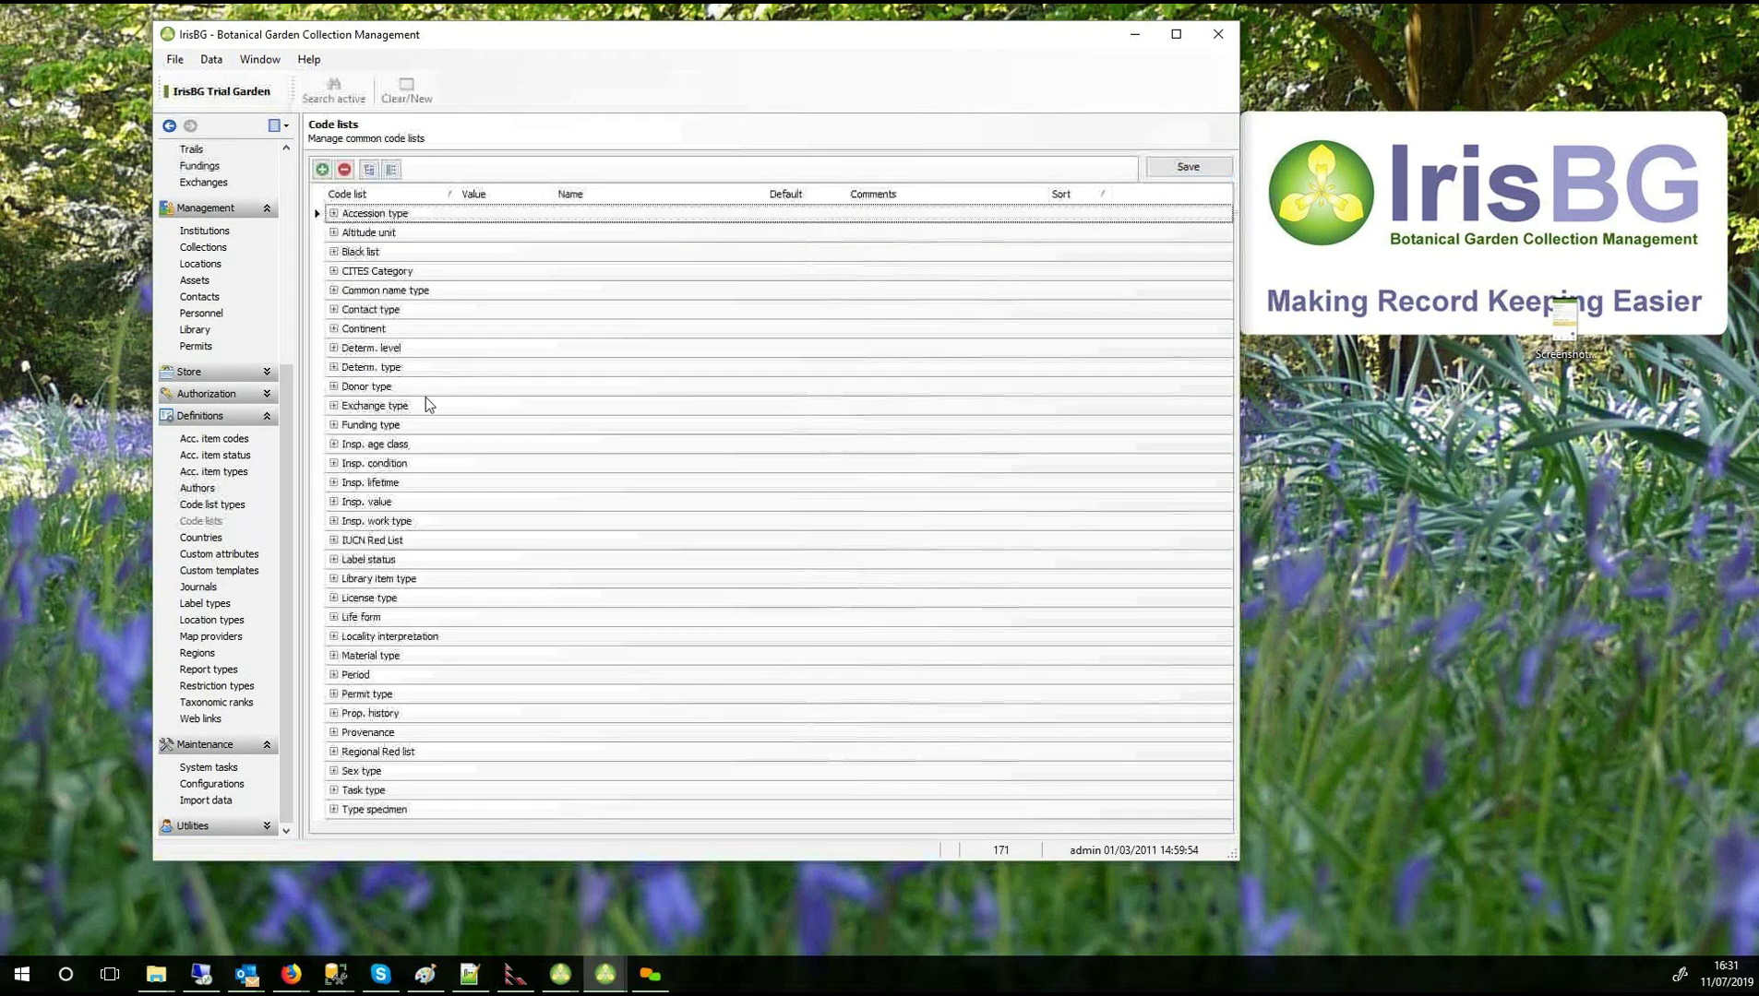
{"action": "left_click", "coordinate": [333, 425]}
{"action": "left_click", "coordinate": [653, 444]}
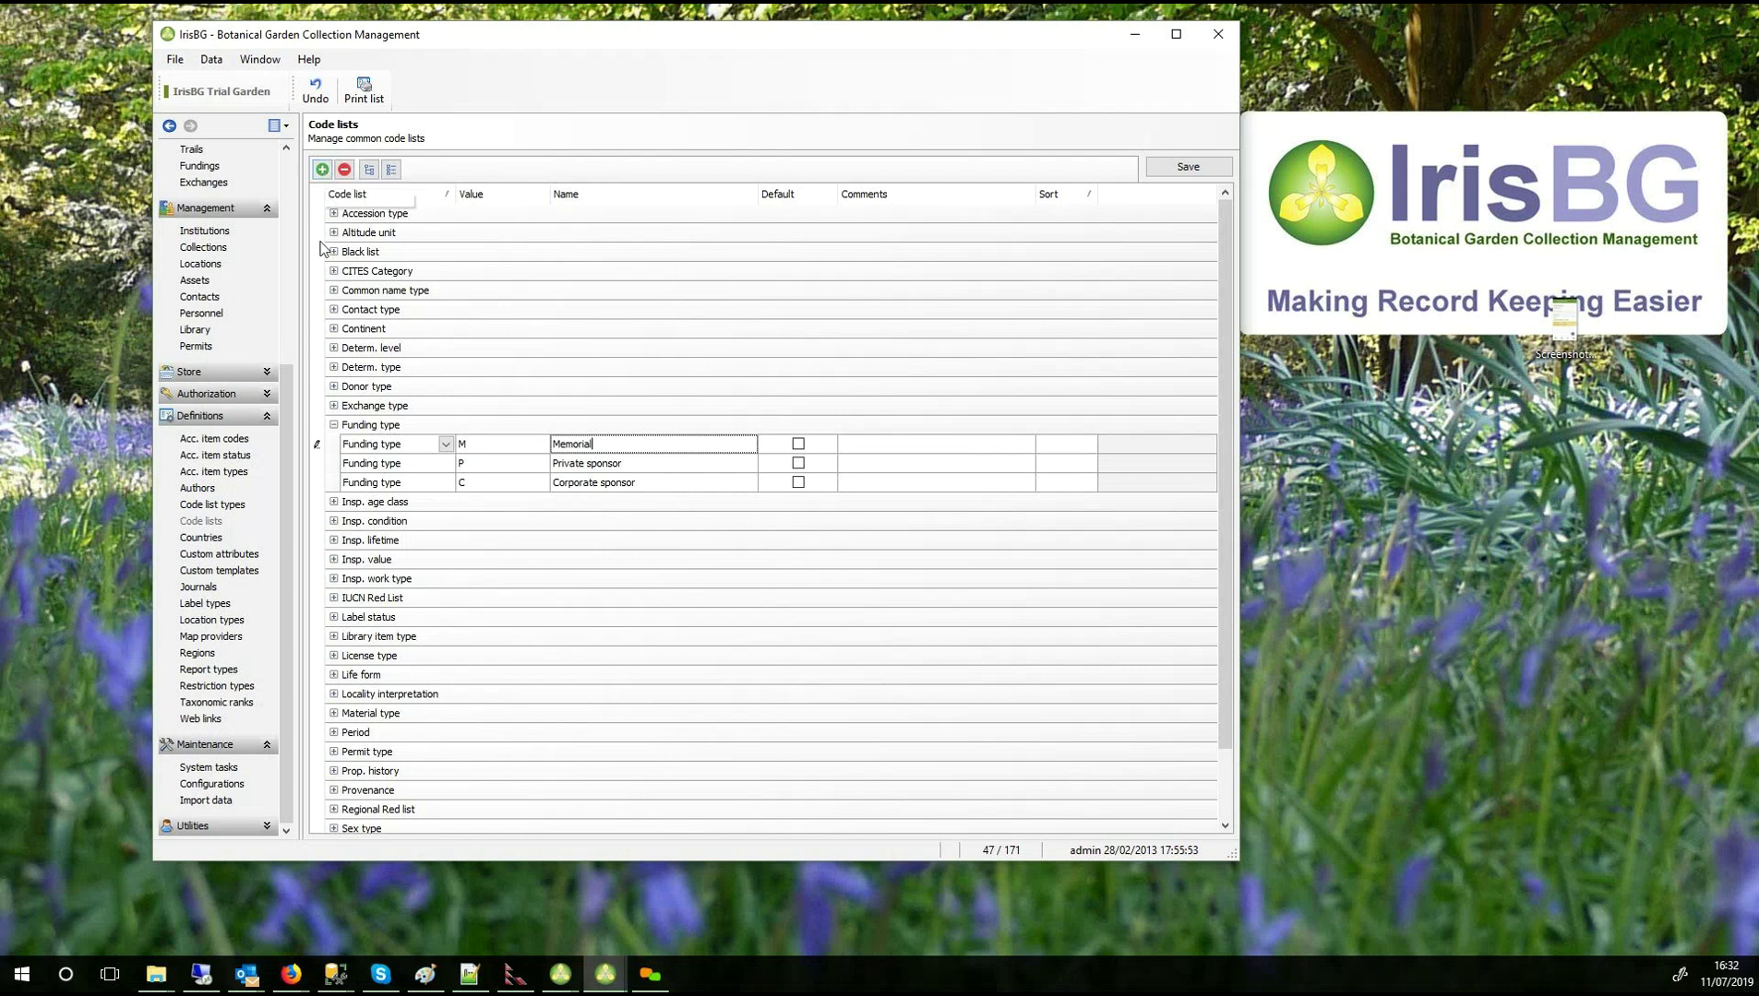
{"action": "left_click", "coordinate": [322, 170]}
{"action": "left_click", "coordinate": [322, 170]}
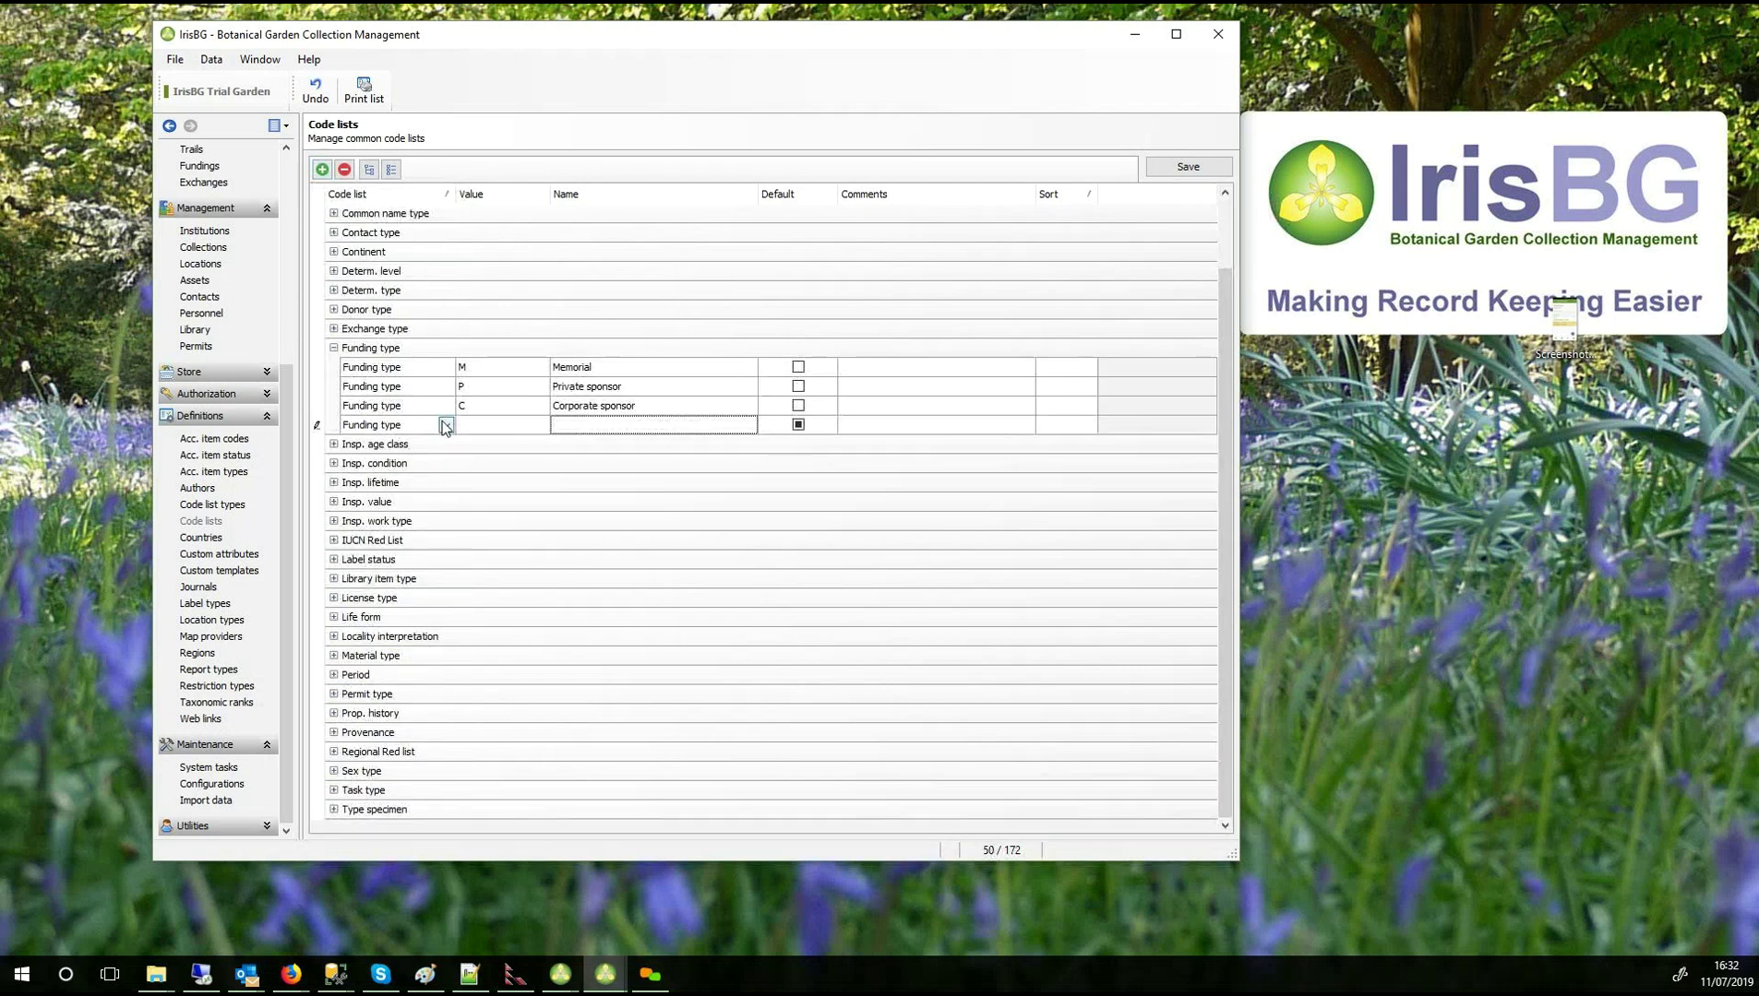
{"action": "left_click", "coordinate": [446, 425]}
{"action": "left_click_drag", "start_coordinate": [536, 548], "coordinate": [531, 464]}
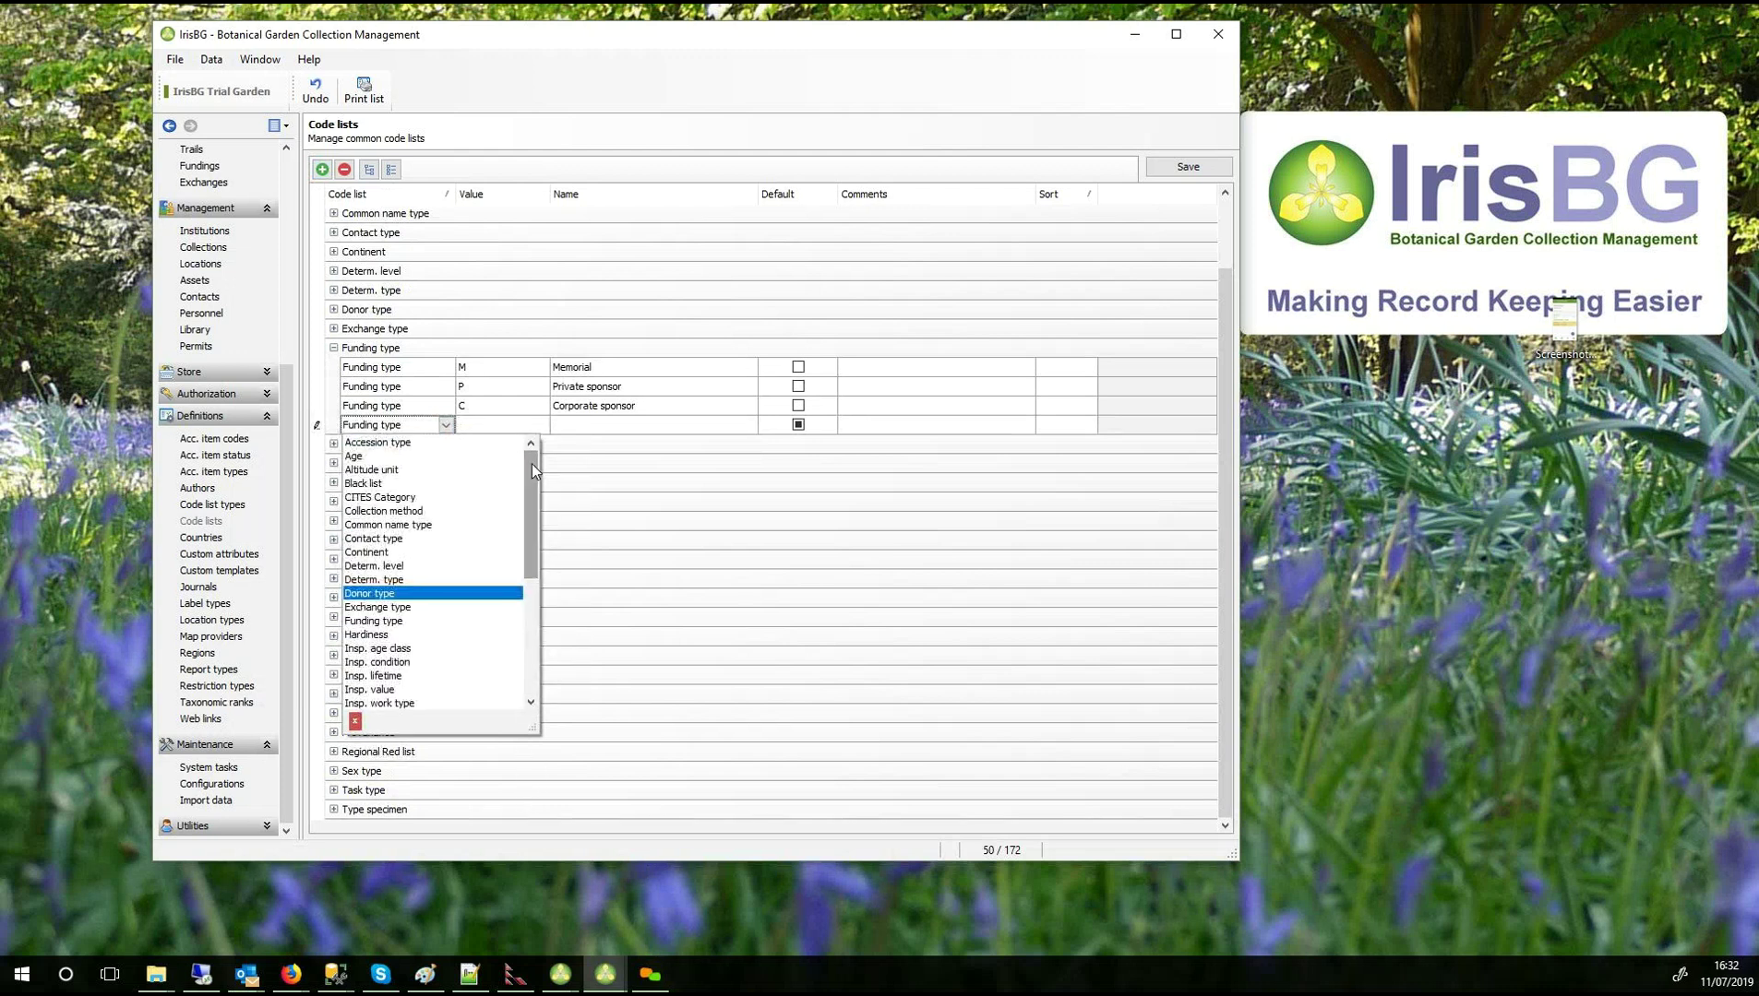
{"action": "left_click", "coordinate": [470, 429]}
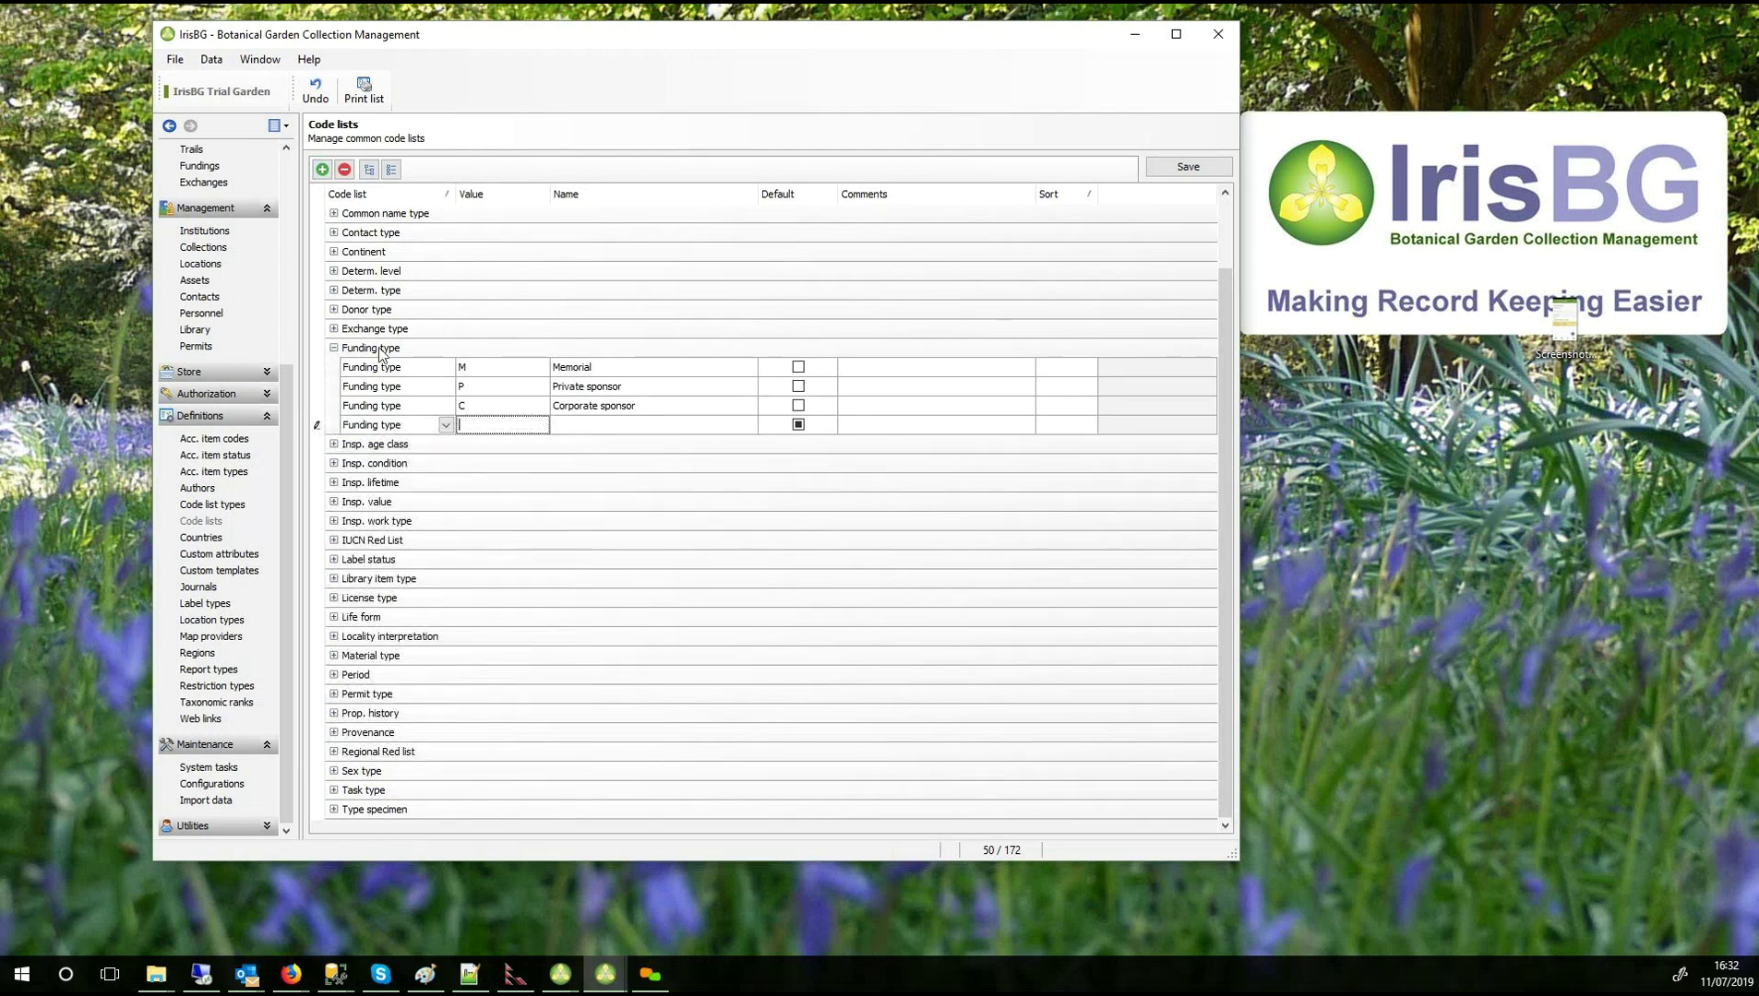
{"action": "left_click", "coordinate": [316, 96]}
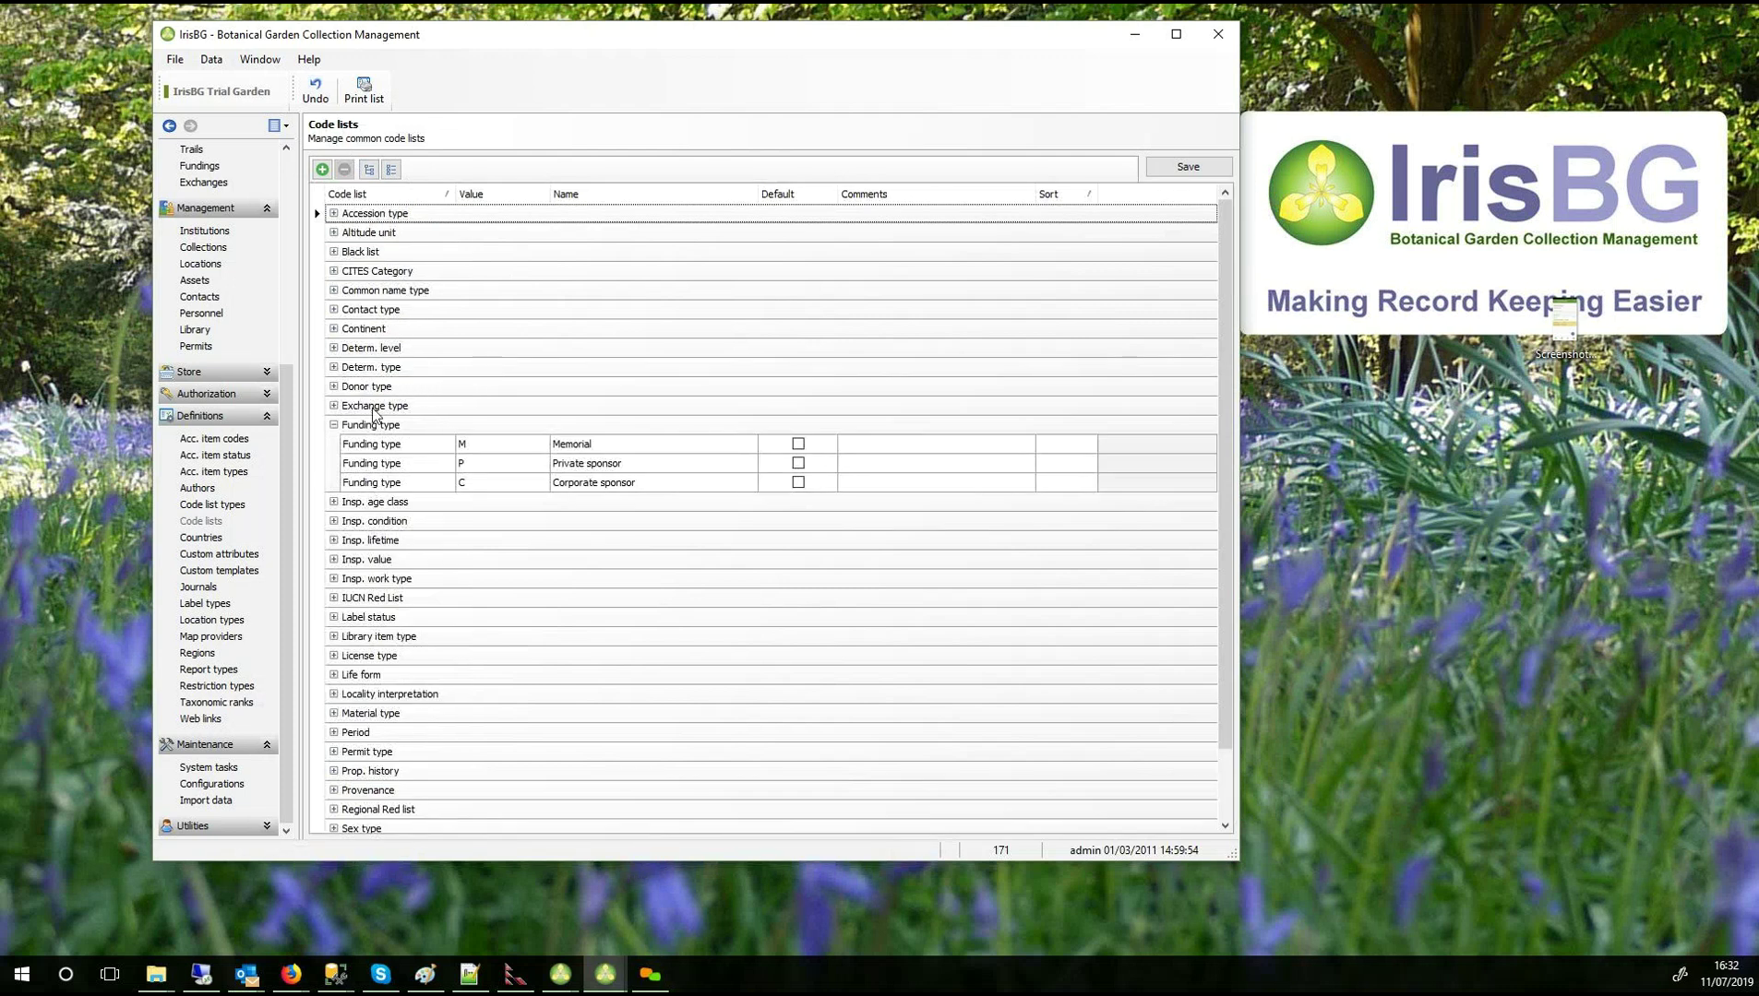
Collapse the Funding type group and add a new code list row assigned to Funding type.
{"action": "left_click", "coordinate": [334, 425]}
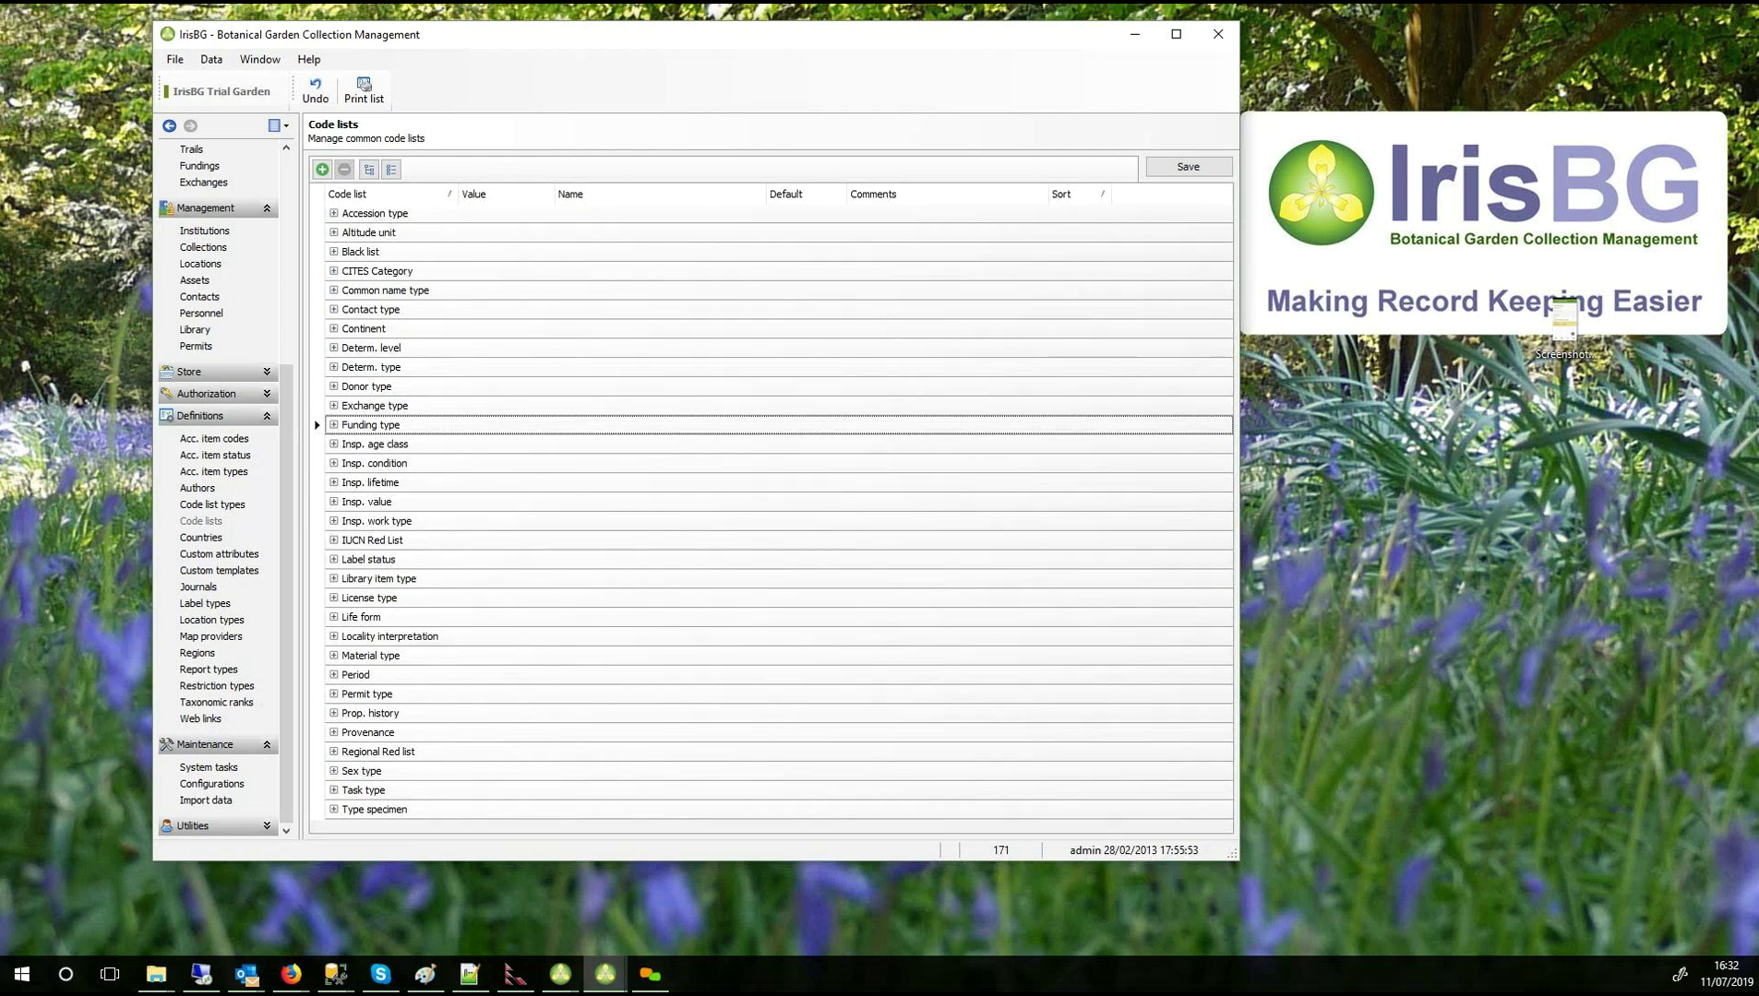
{"action": "left_click", "coordinate": [322, 169]}
{"action": "left_click", "coordinate": [446, 234]}
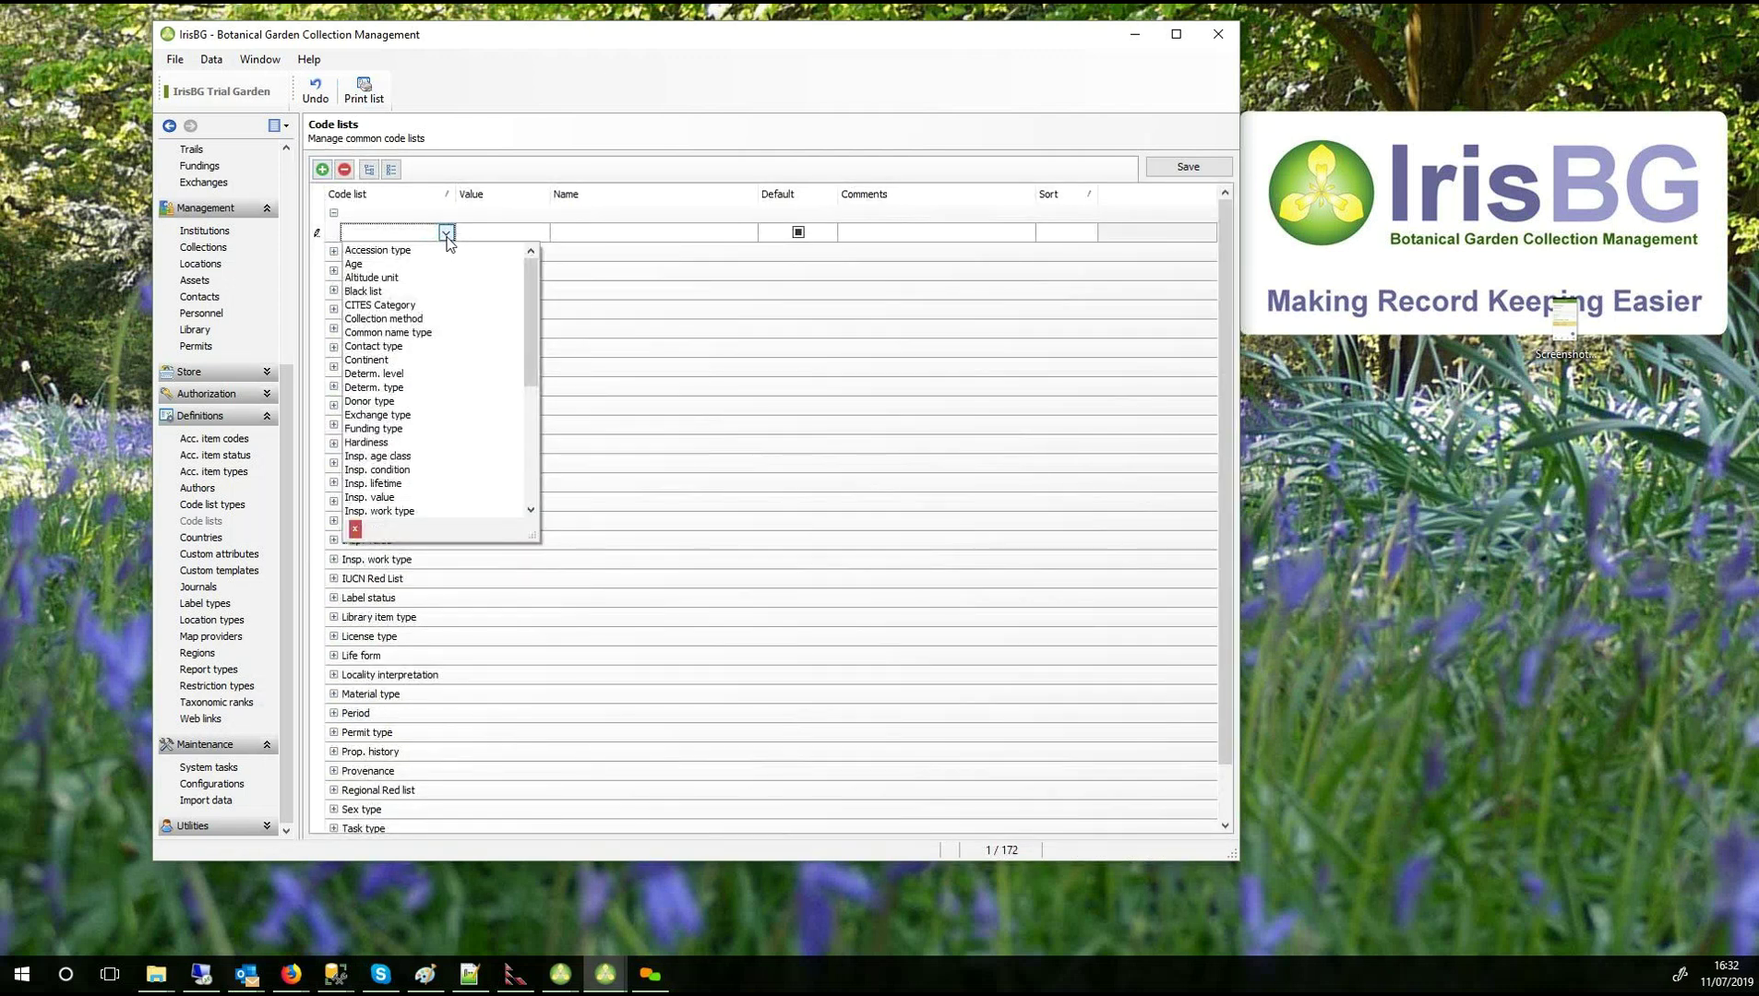
{"action": "type", "text": "Funding type"}
{"action": "key", "text": "Return"}
{"action": "key", "text": "Tab"}
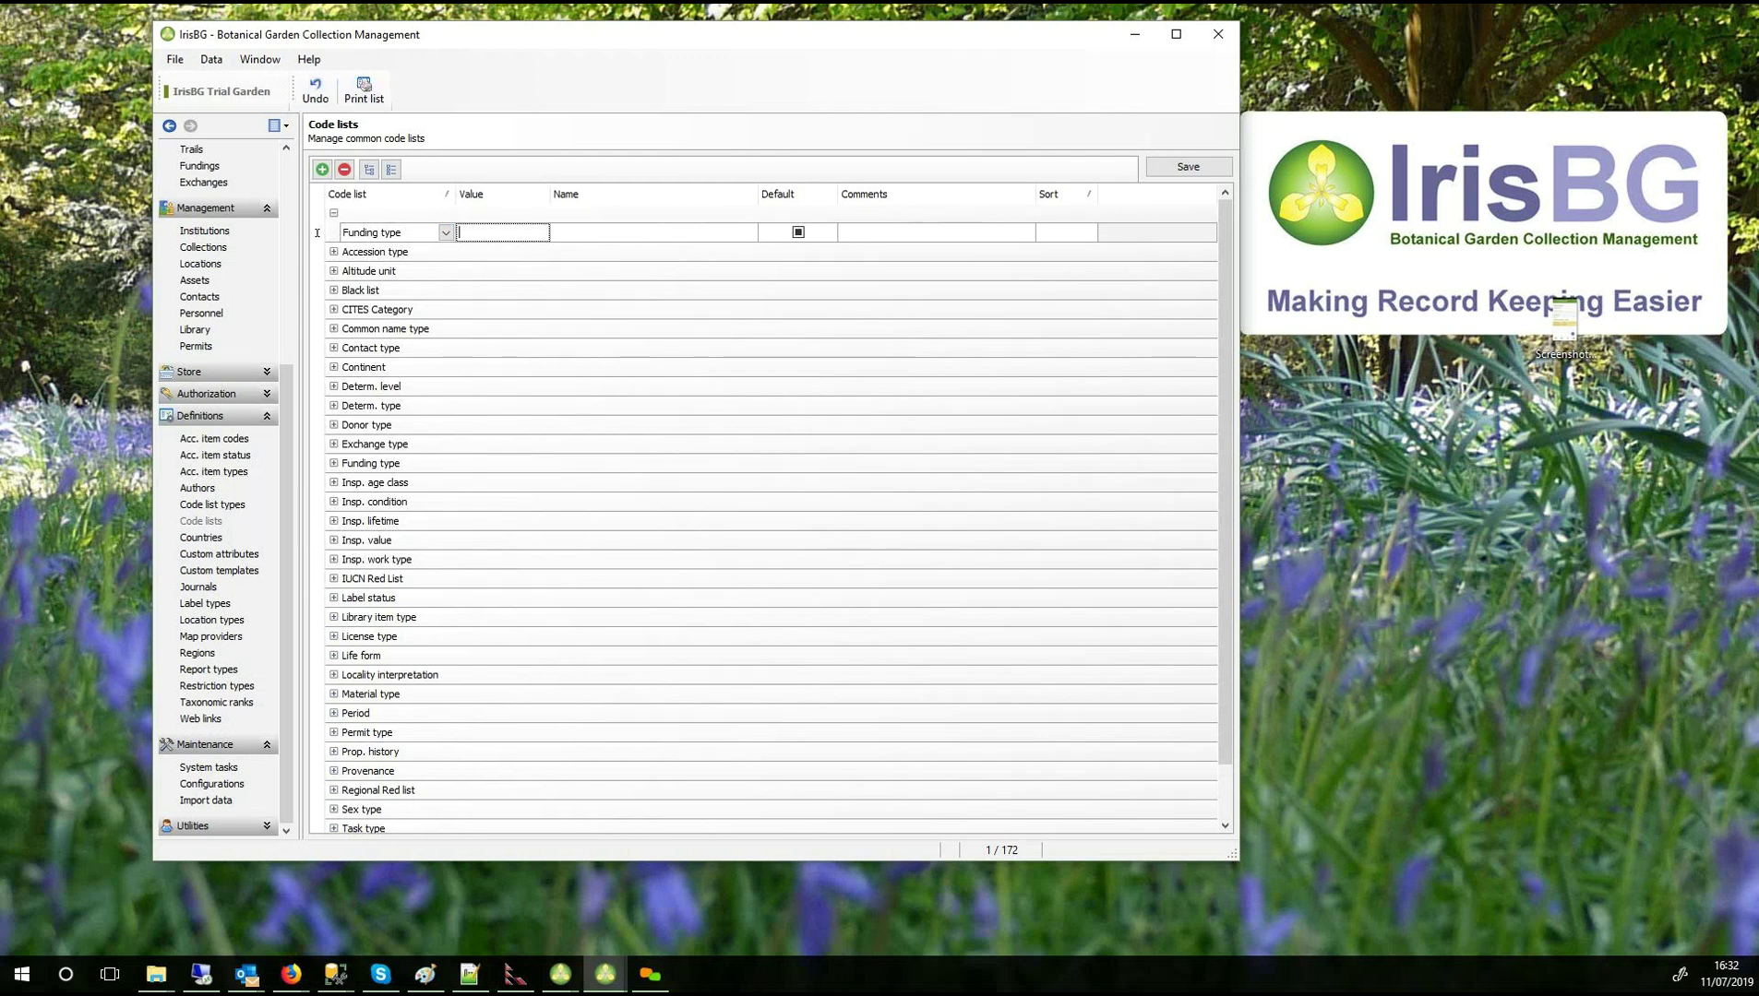
Switch to the Dawes Arboretum IrisBG window with its Fundings form.
{"action": "key", "text": "alt+Tab"}
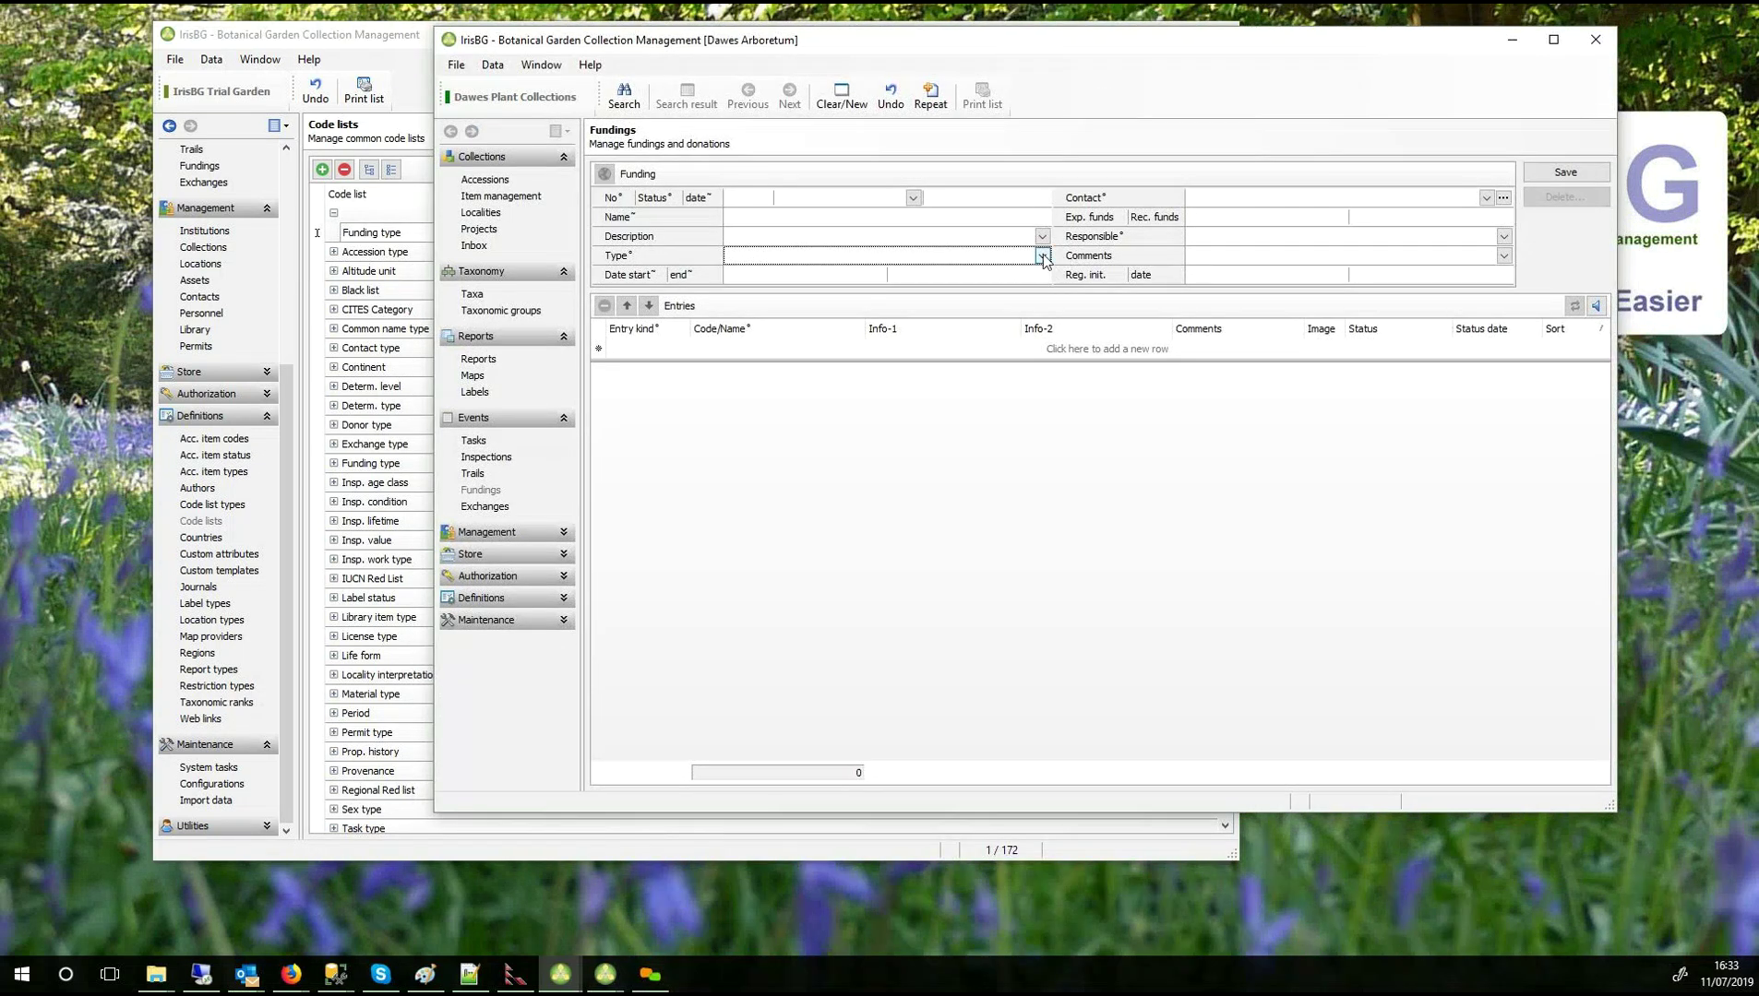
Review all the options for the funding's Type field, enlarging the list to show them.
{"action": "left_click", "coordinate": [1041, 256]}
{"action": "left_click_drag", "start_coordinate": [1073, 625], "coordinate": [1101, 636]}
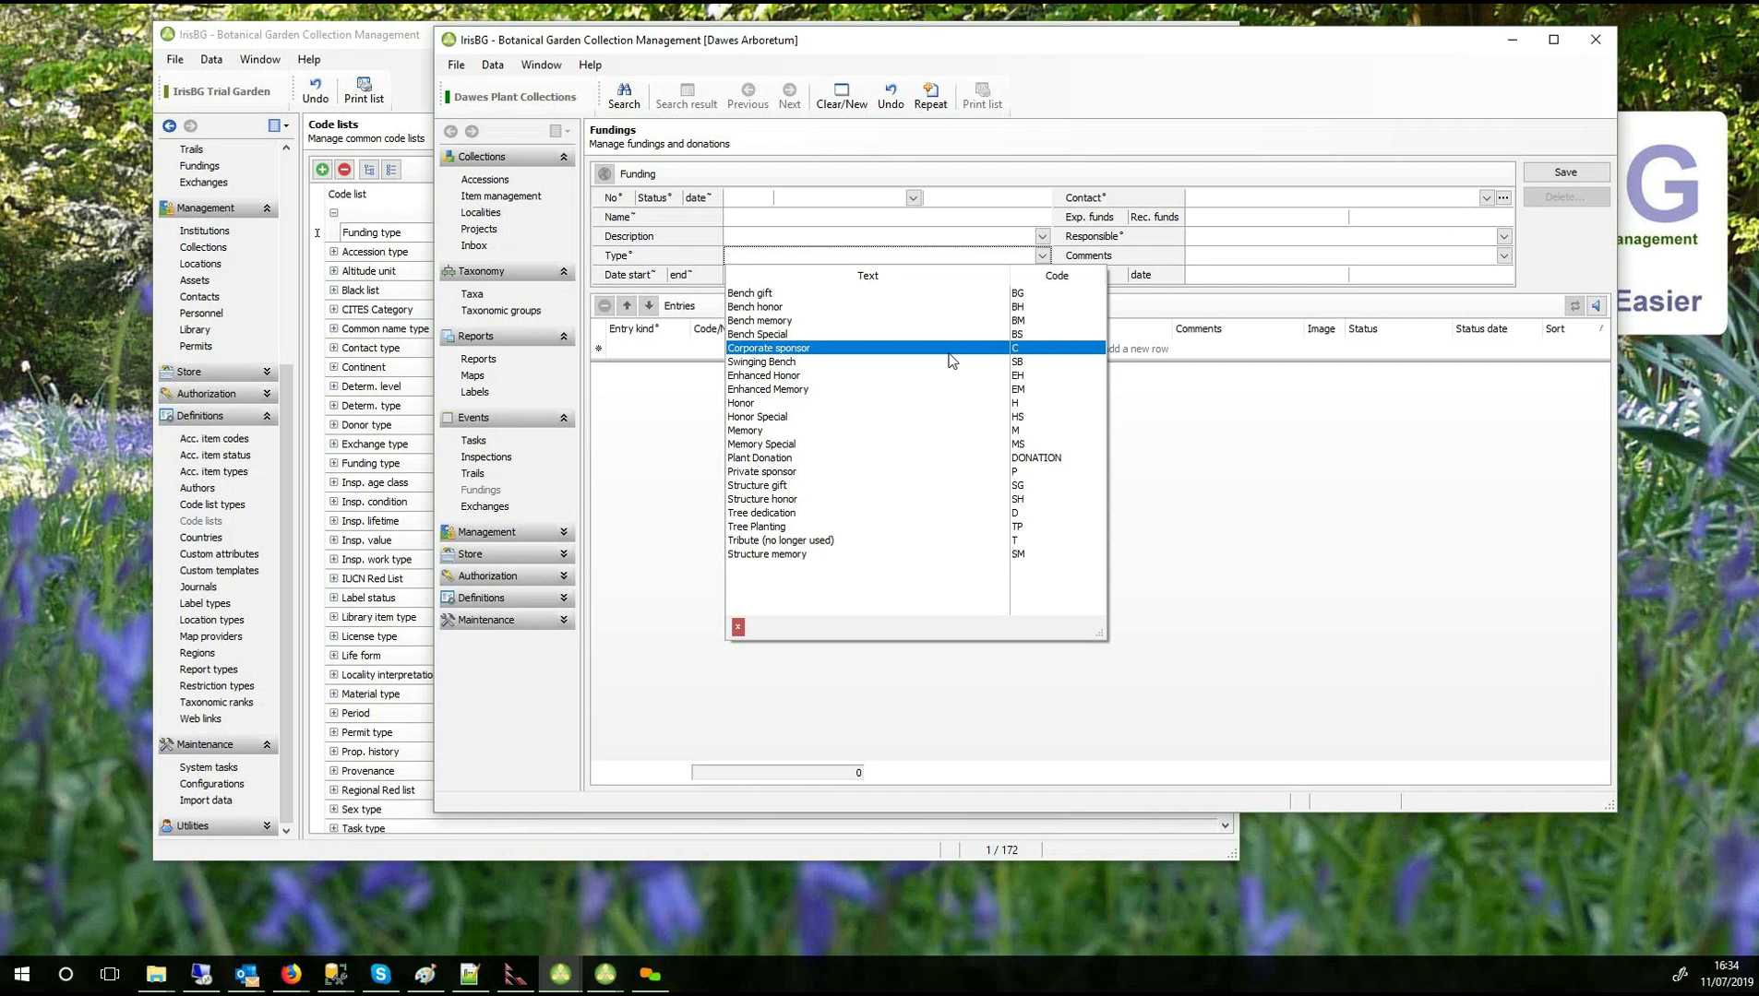
{"action": "left_click", "coordinate": [562, 598]}
Open the code lists under Definitions and expand Funding type to review all its values and sort numbers.
{"action": "left_click", "coordinate": [562, 598]}
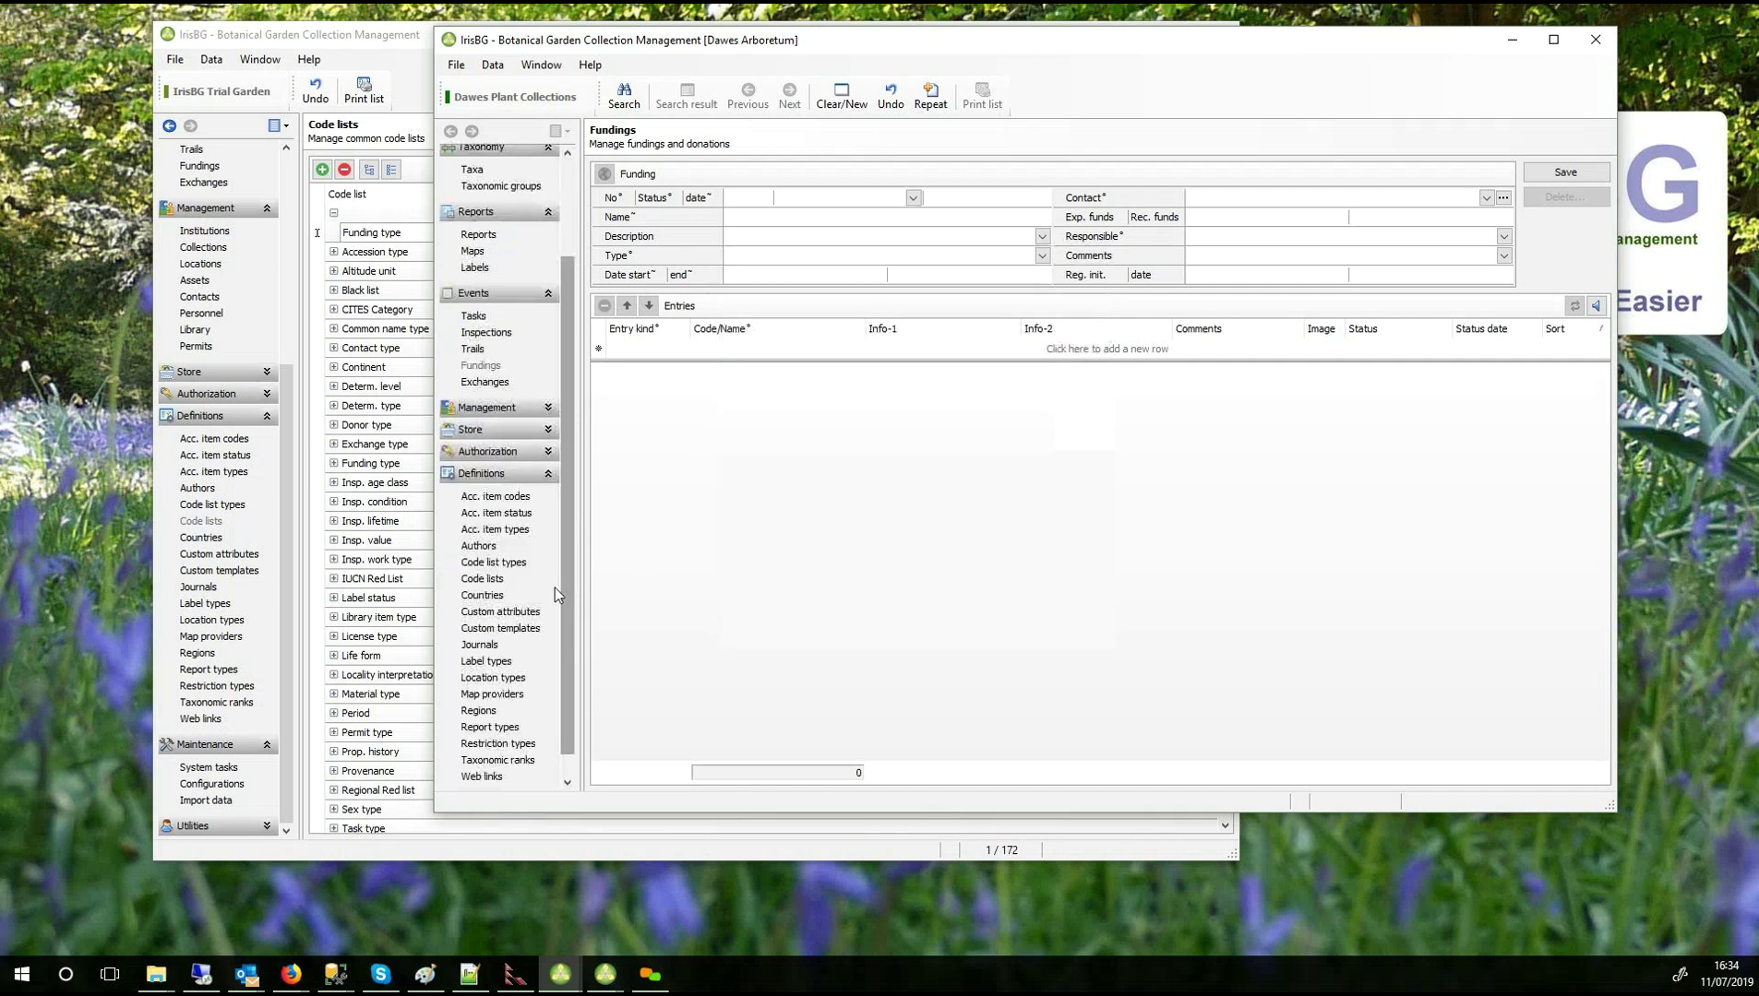
{"action": "left_click", "coordinate": [489, 580]}
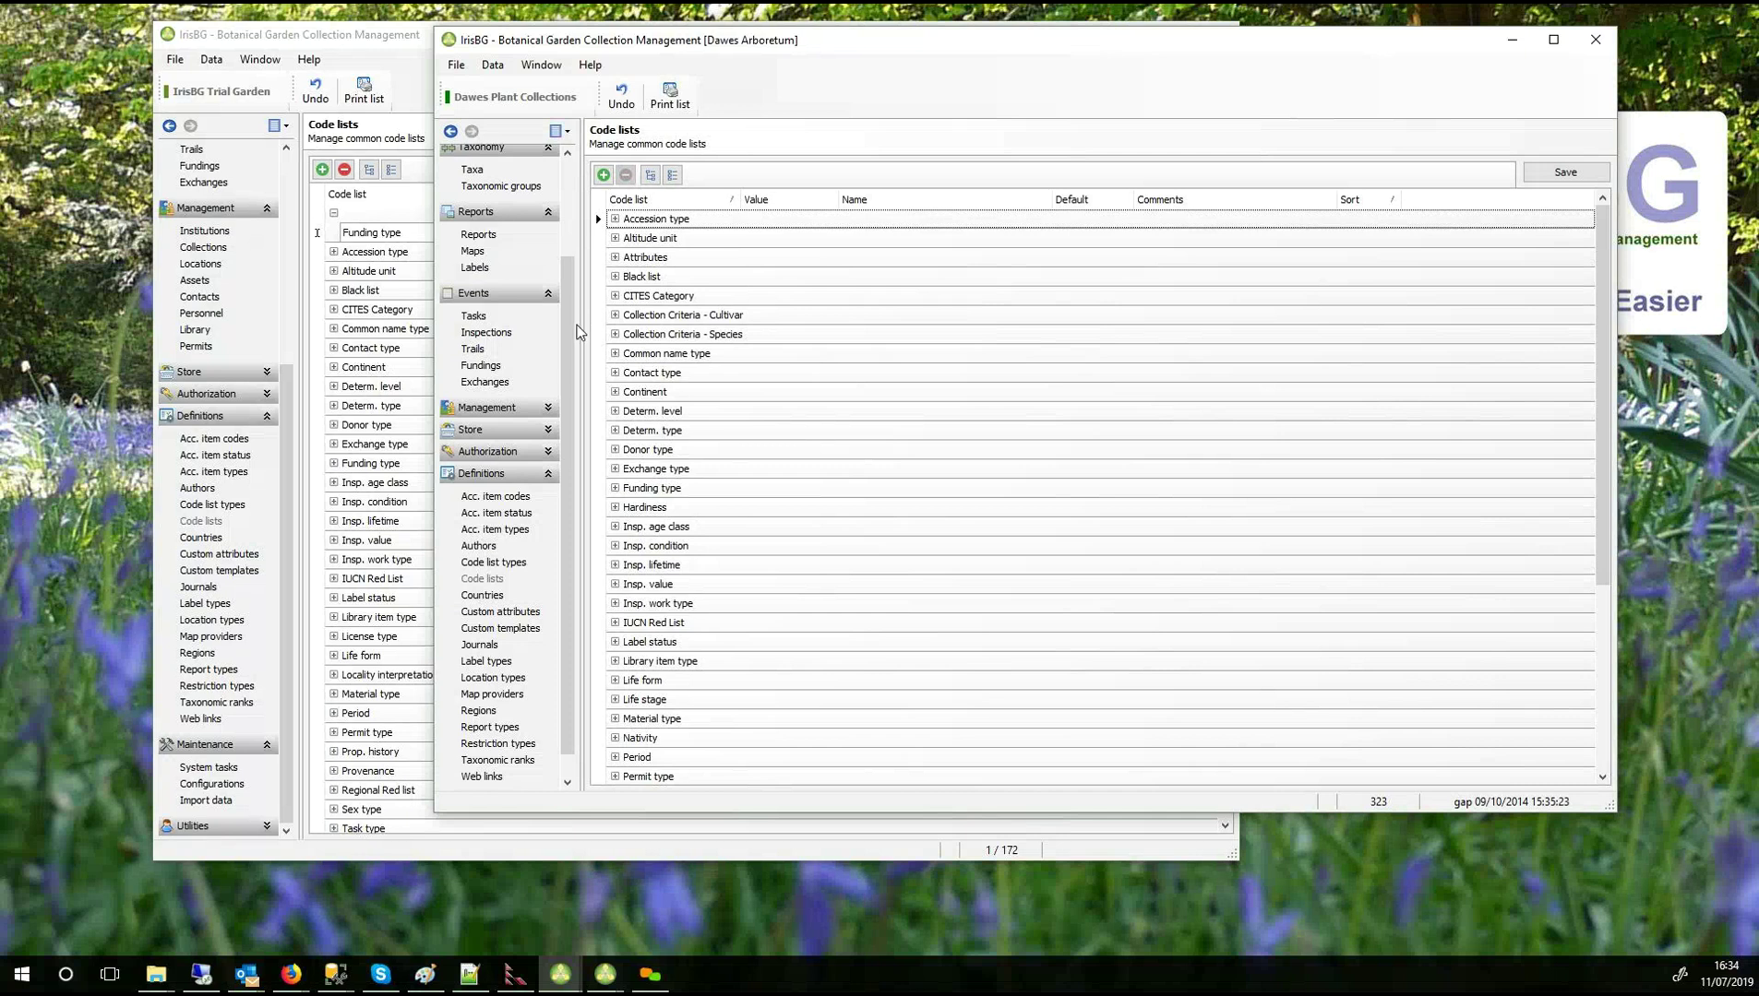
{"action": "scroll", "coordinate": [573, 328], "scroll_direction": "down", "scroll_amount": 2}
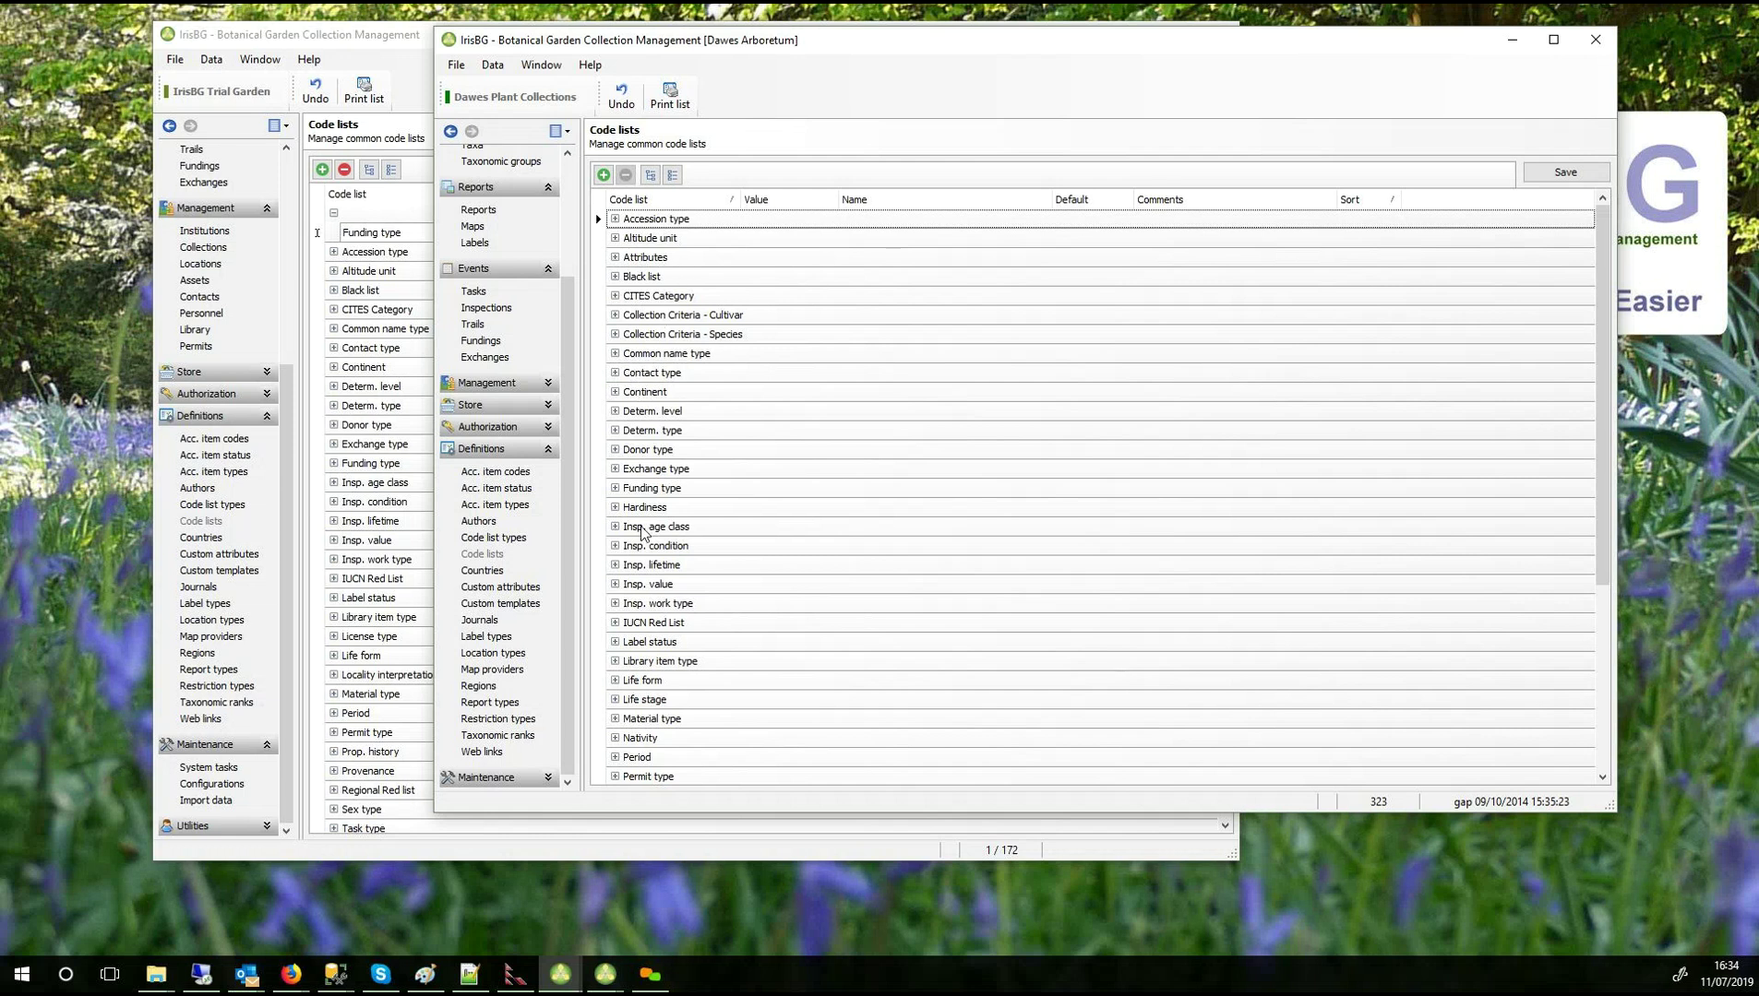
{"action": "scroll", "coordinate": [626, 625], "scroll_direction": "down", "scroll_amount": 2}
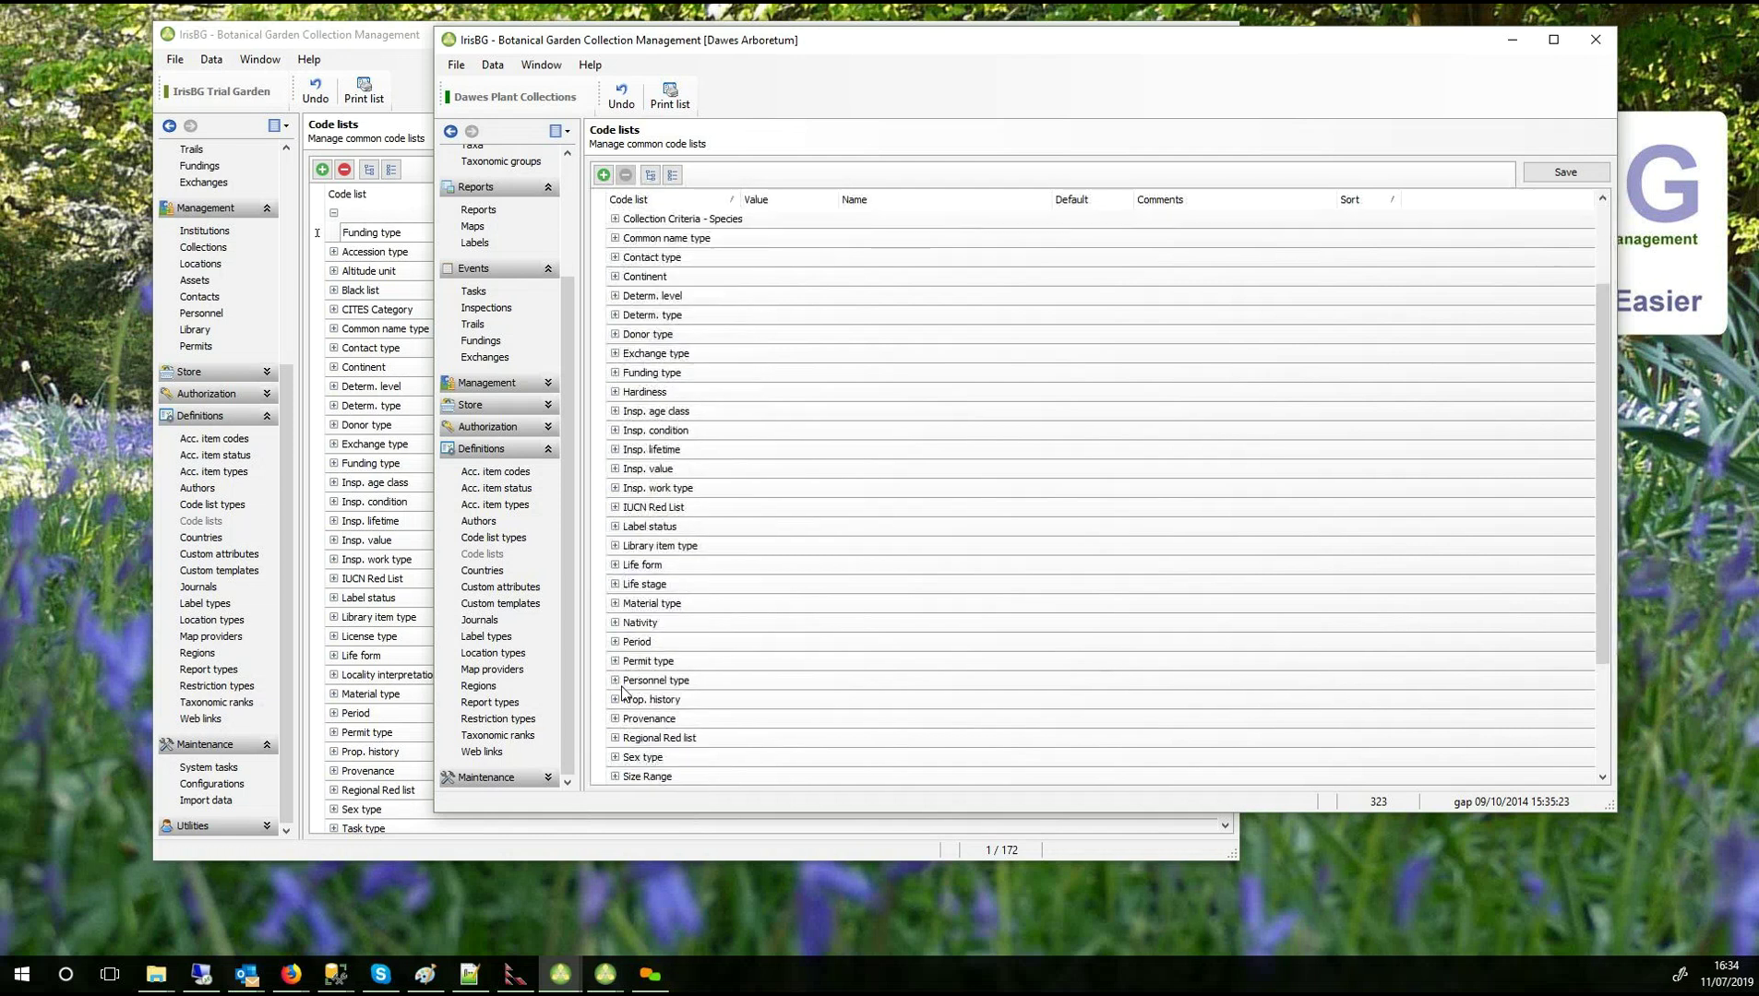
{"action": "scroll", "coordinate": [627, 473], "scroll_direction": "up", "scroll_amount": 2}
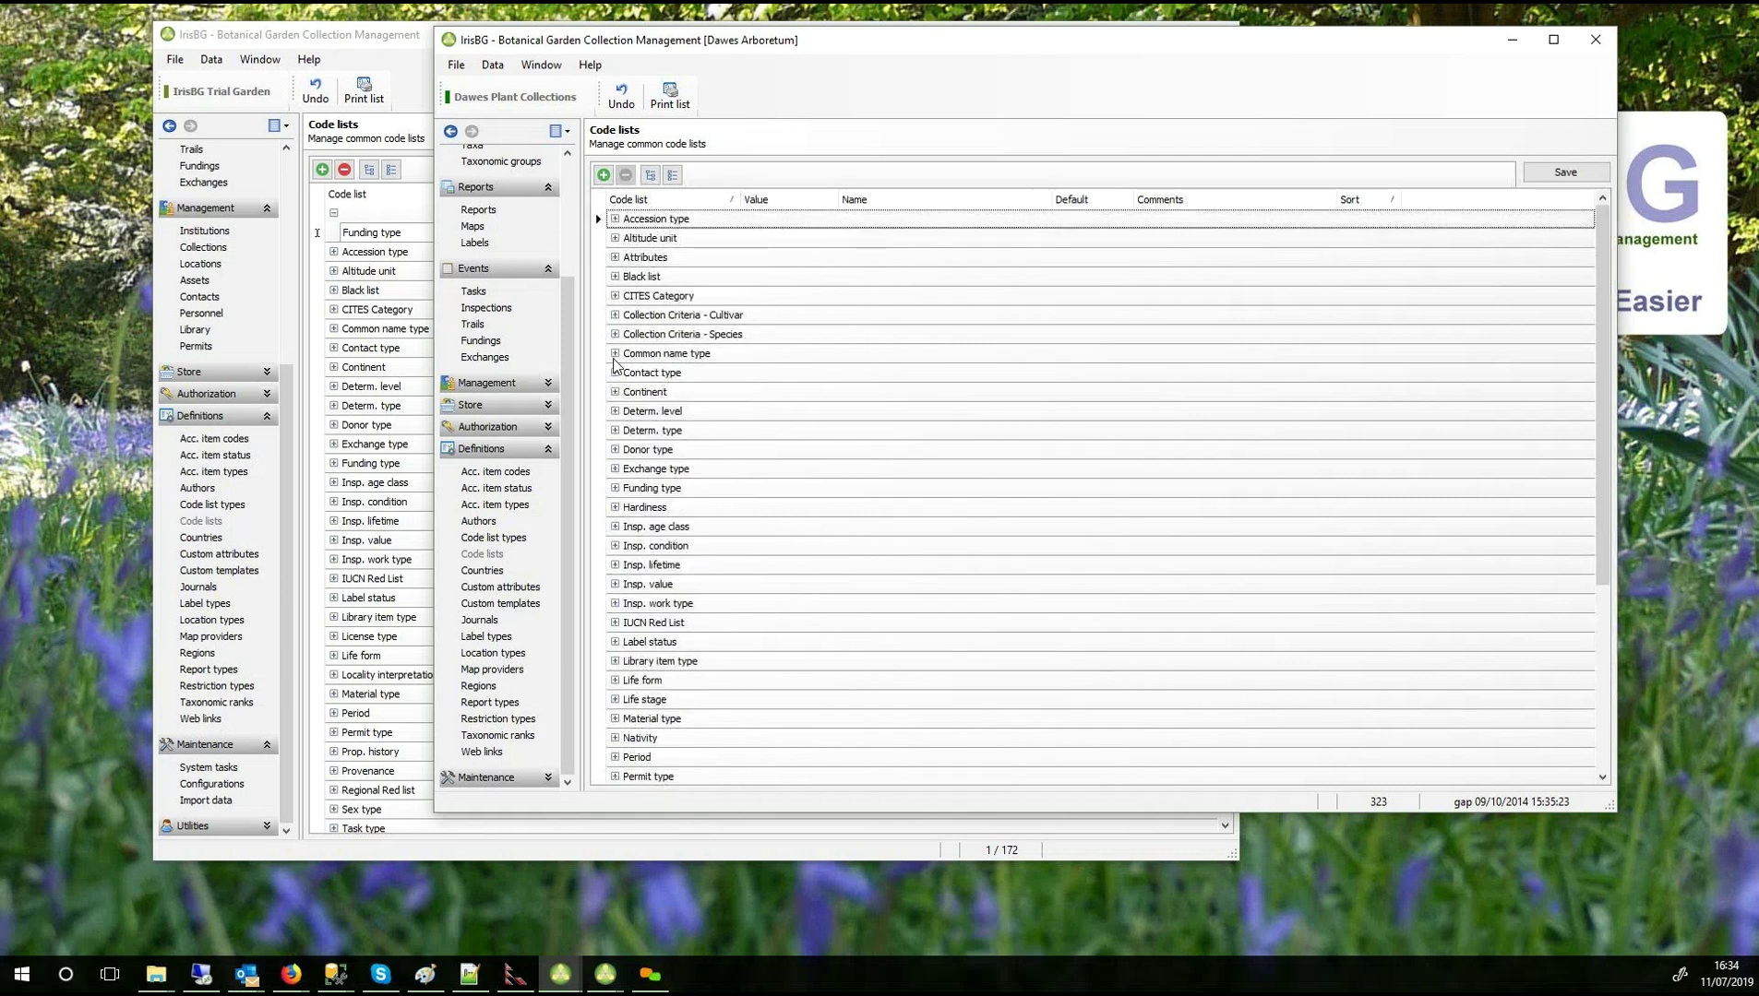
{"action": "left_click", "coordinate": [616, 488]}
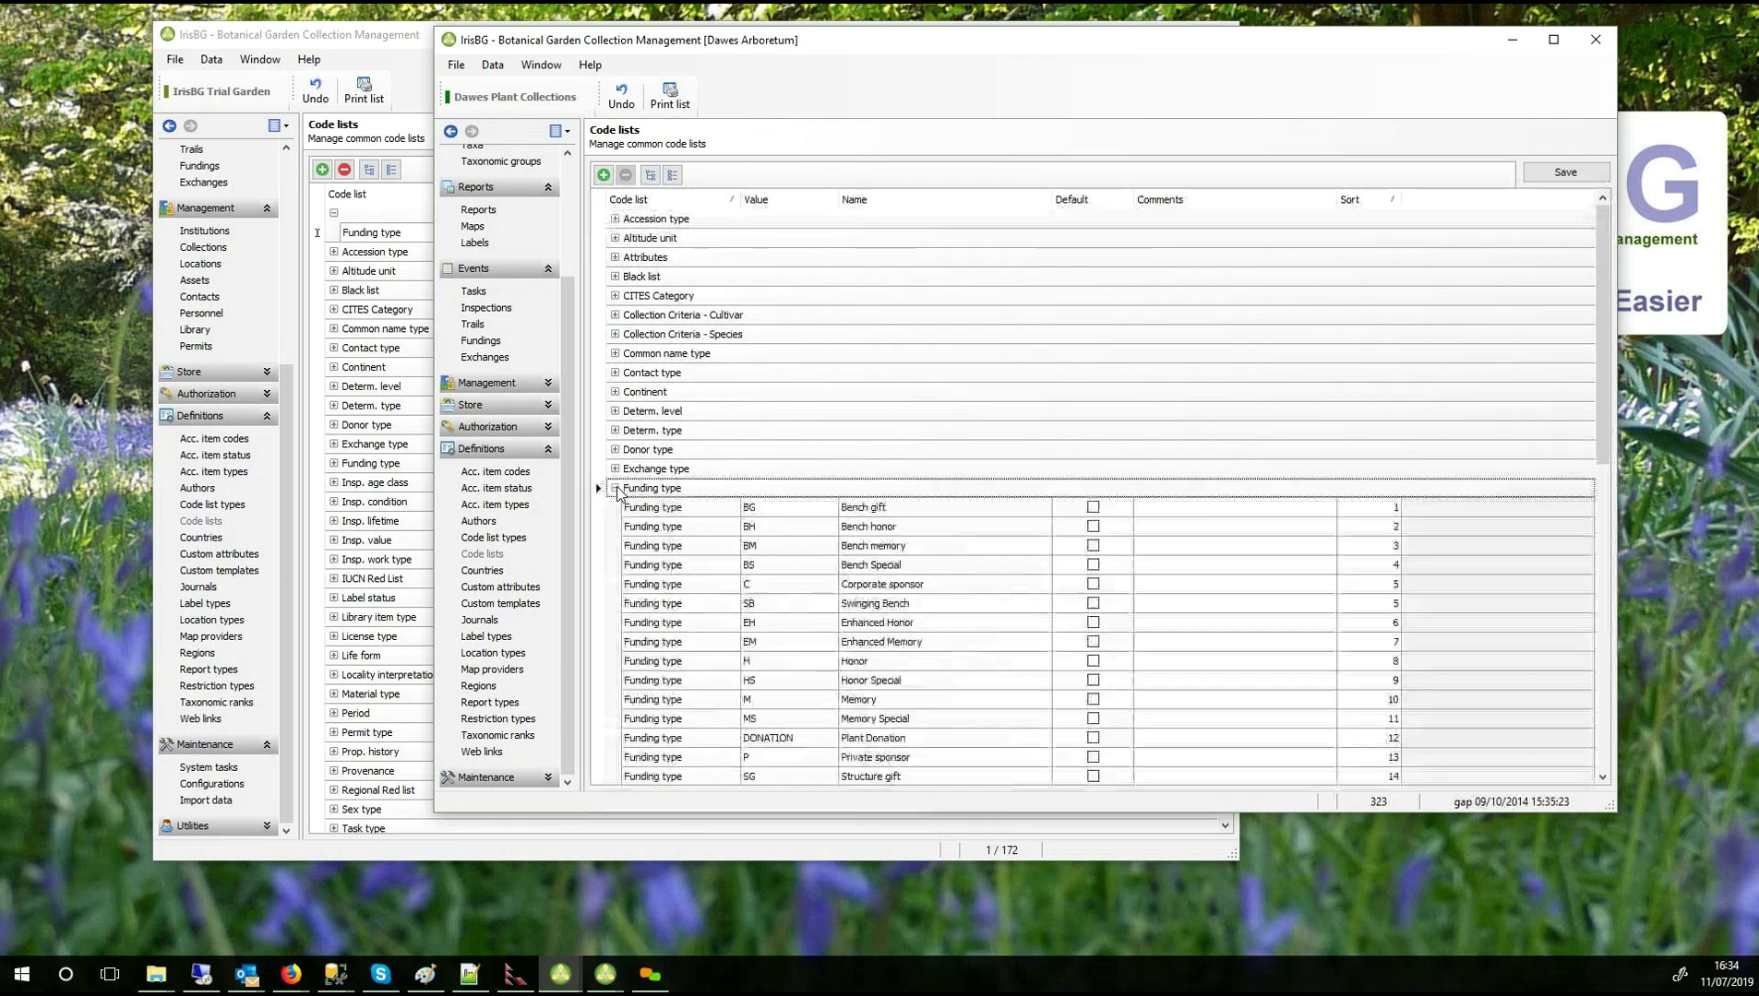
{"action": "scroll", "coordinate": [900, 665], "scroll_direction": "down", "scroll_amount": 2}
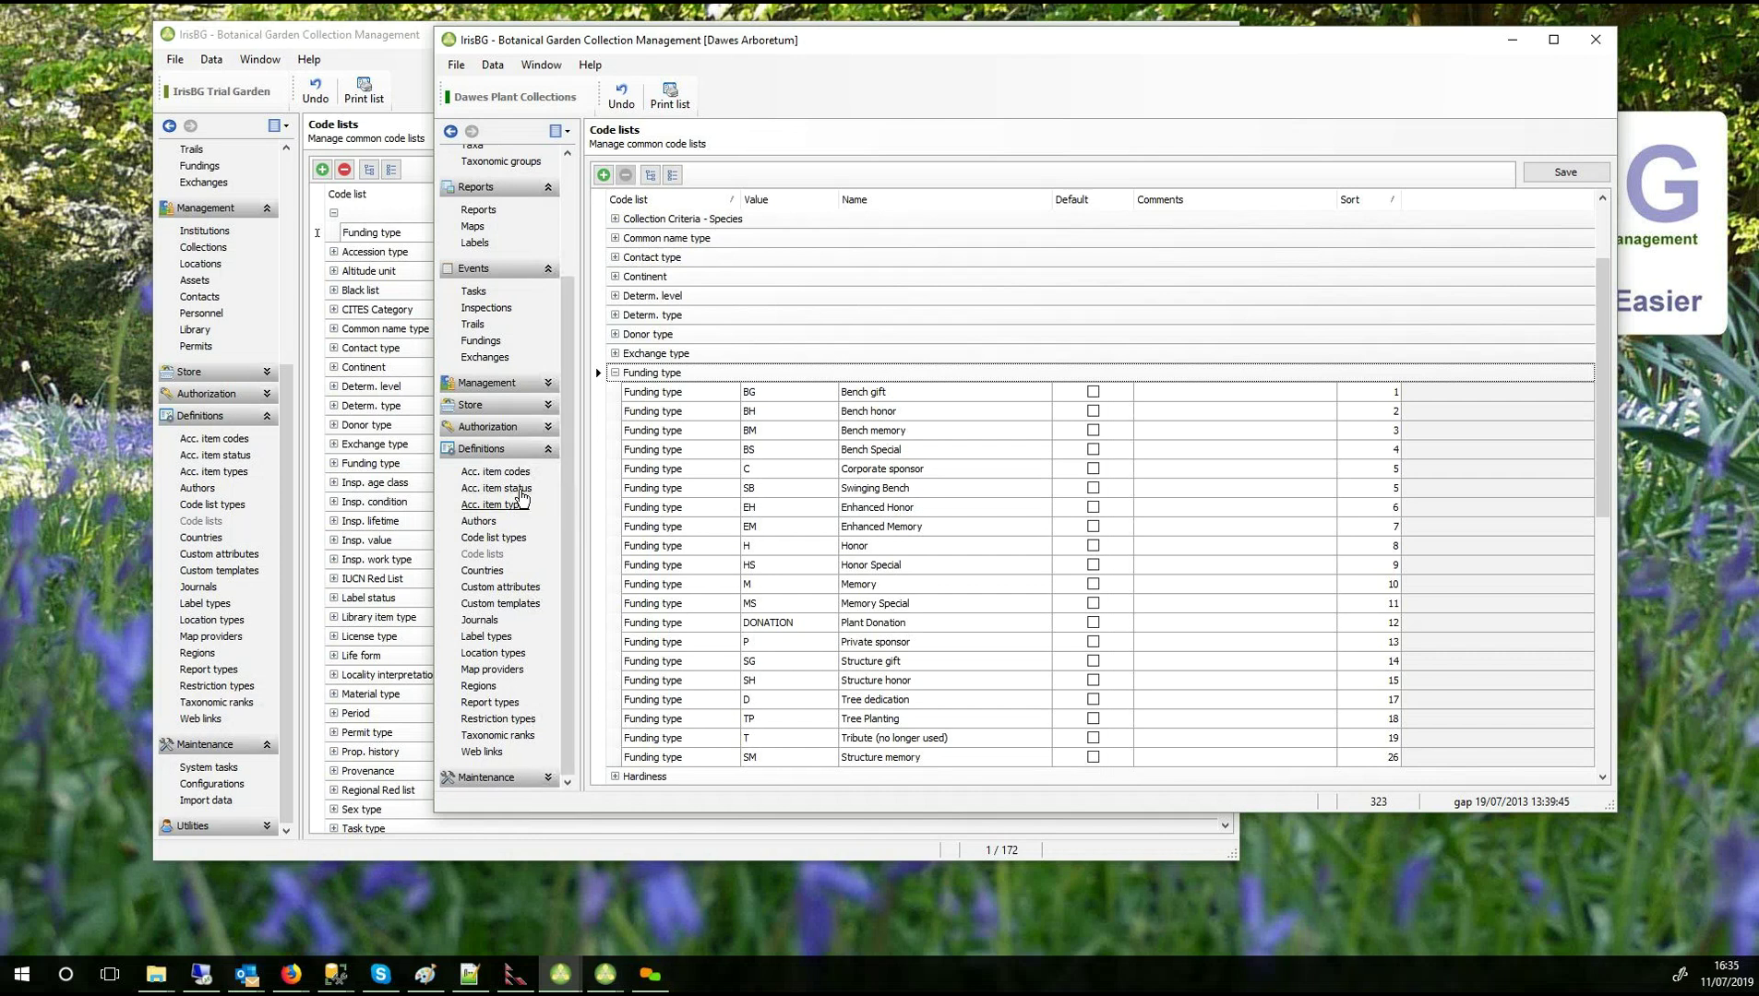
Open the accession item statuses and expand the Living item type to examine its entries, including Dead.
{"action": "left_click", "coordinate": [522, 497]}
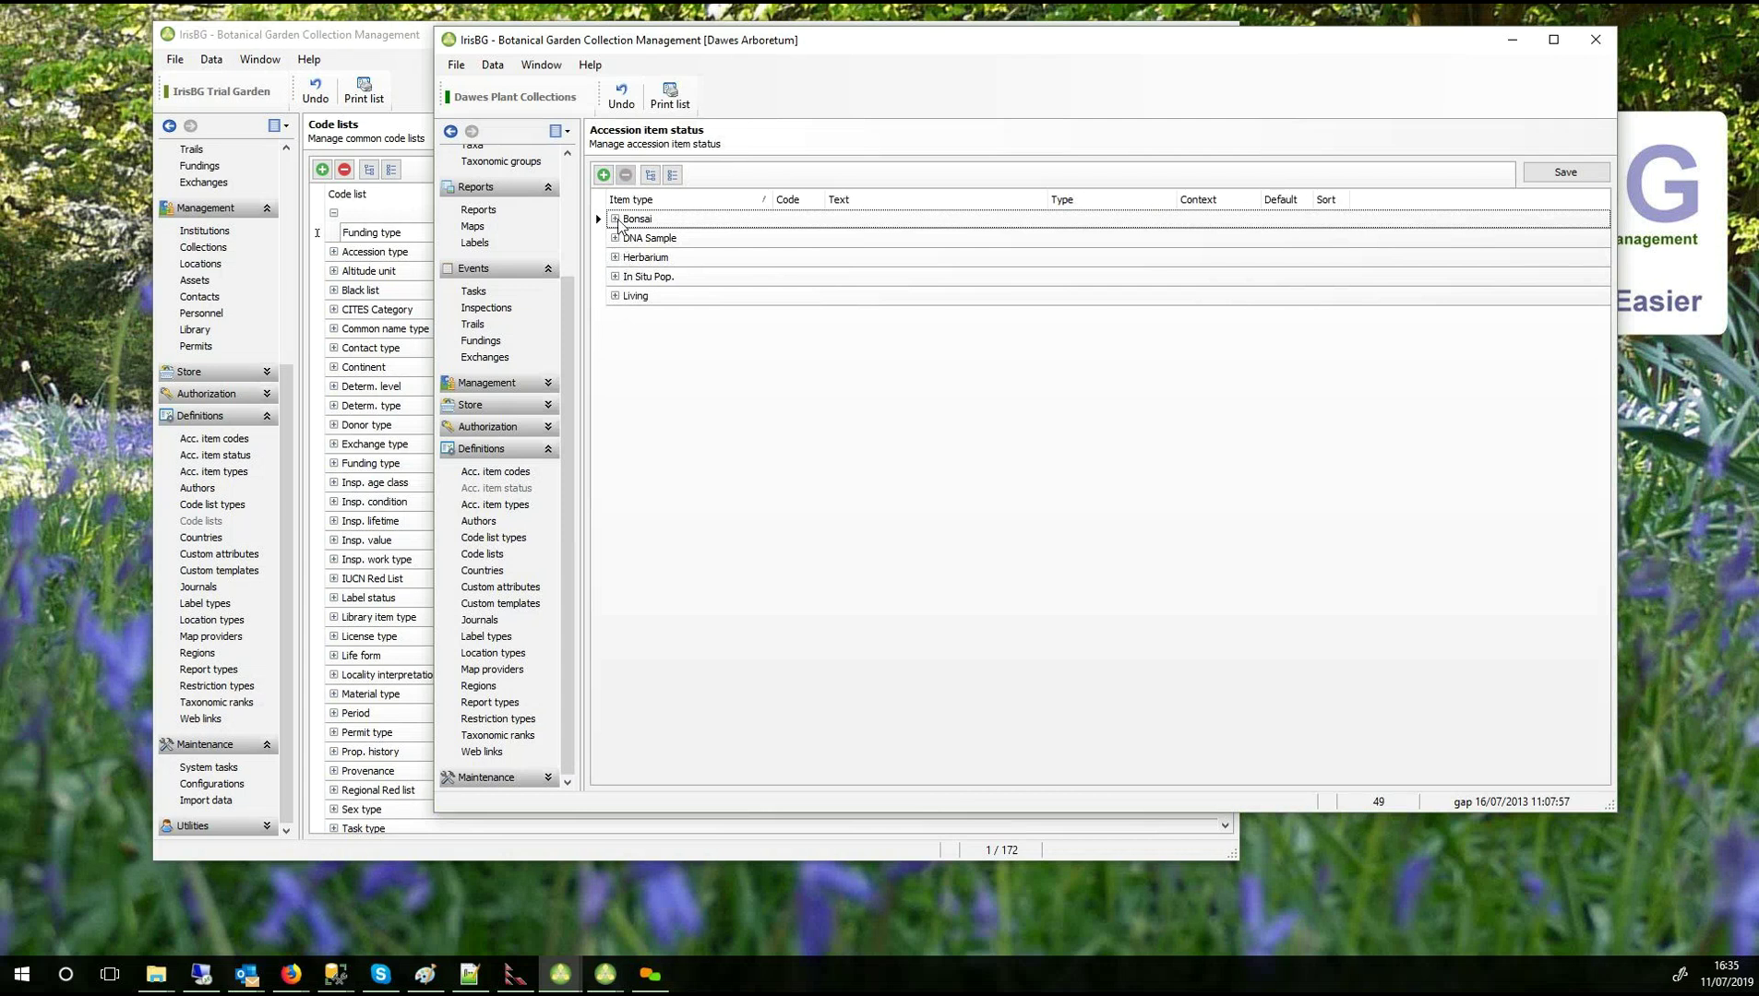
{"action": "left_click", "coordinate": [615, 295]}
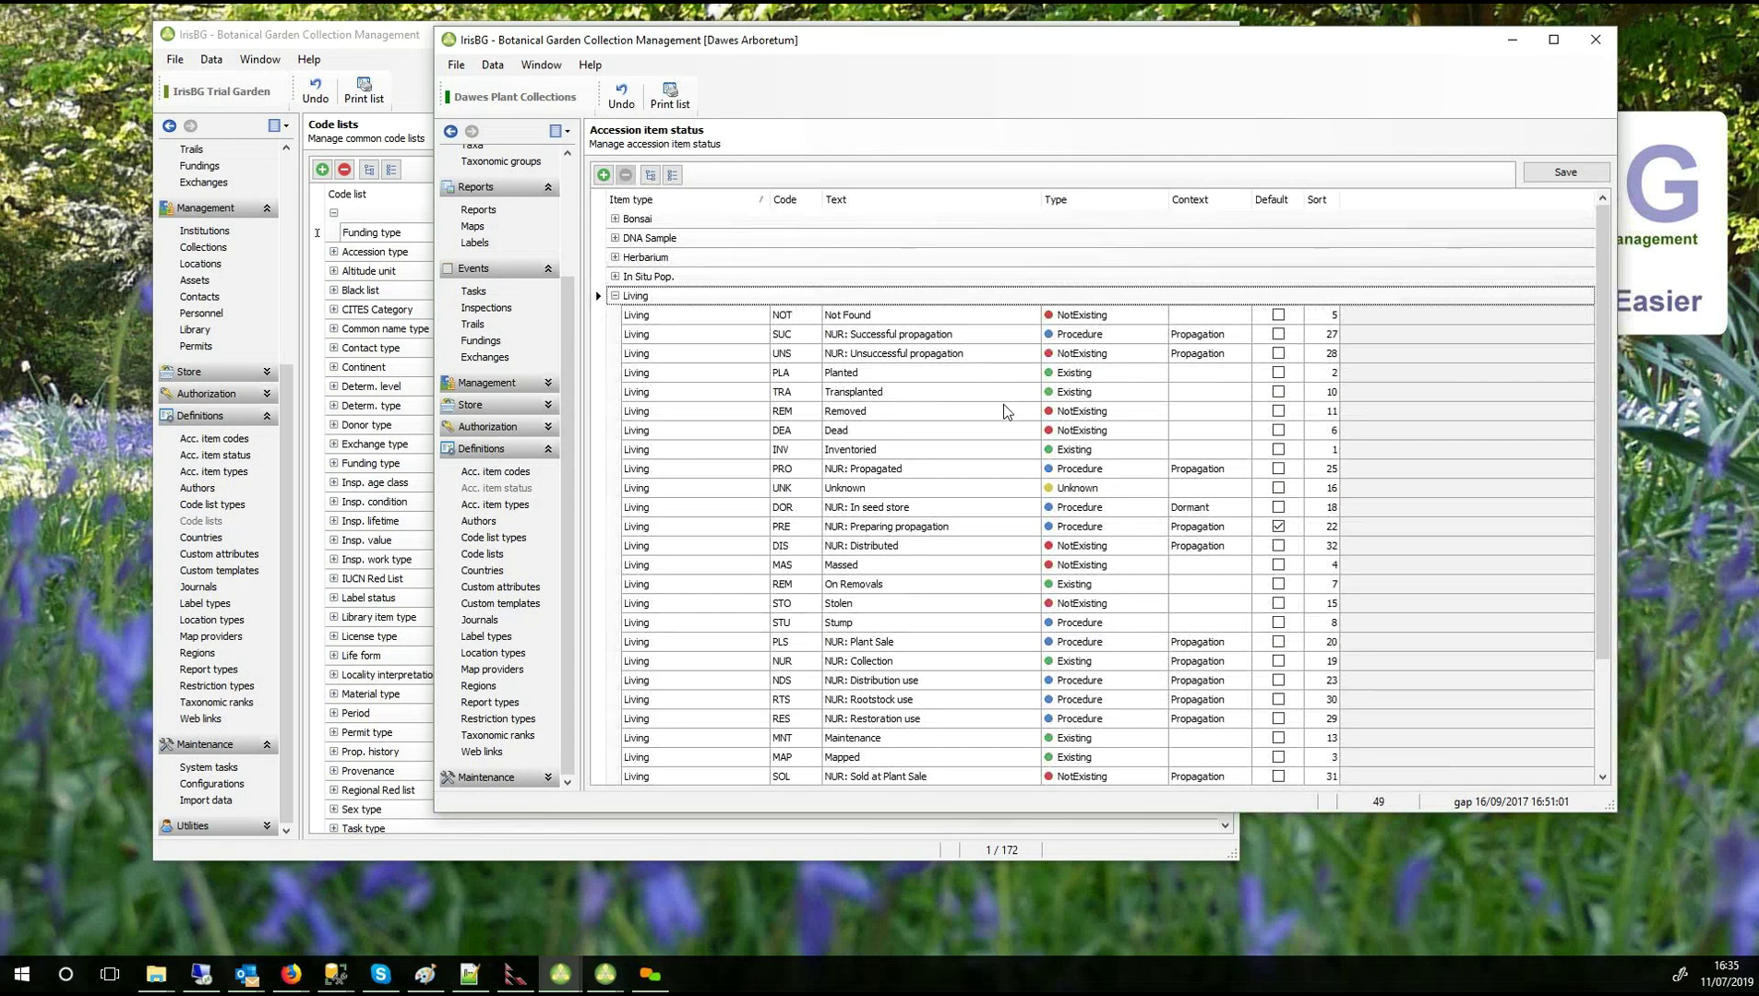
{"action": "left_click", "coordinate": [1144, 430]}
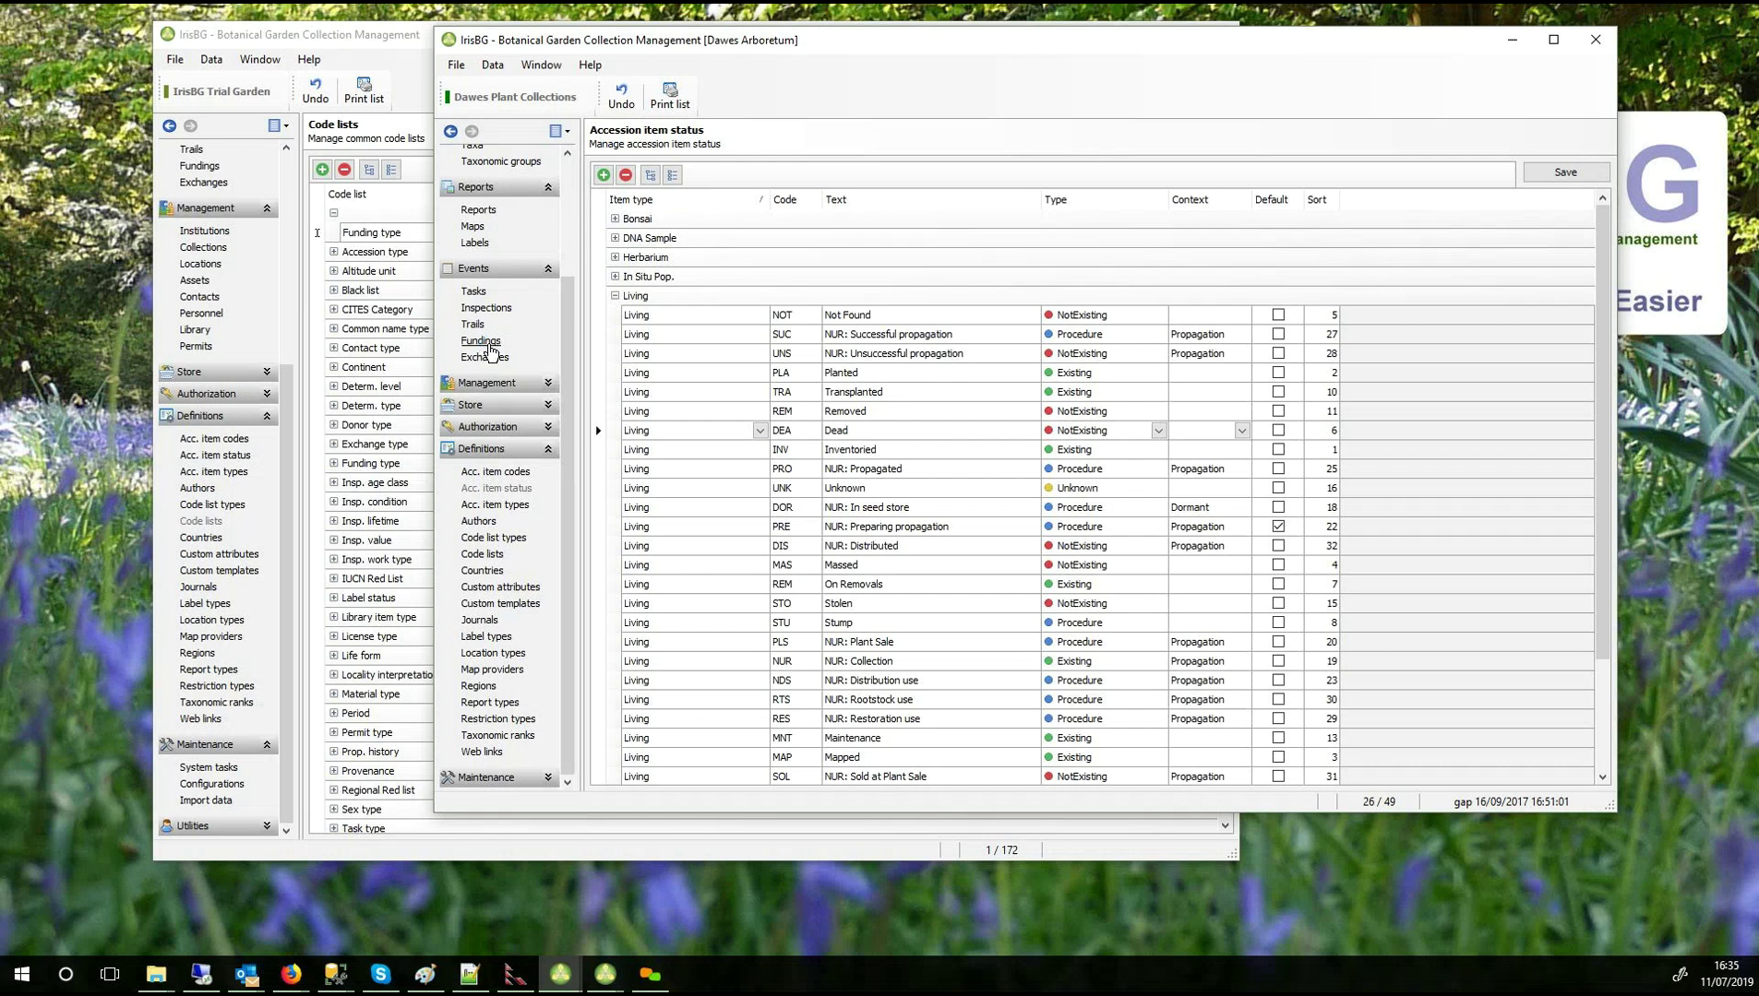
Return to Fundings and check the order of the options offered for the Type field.
{"action": "left_click", "coordinate": [487, 343]}
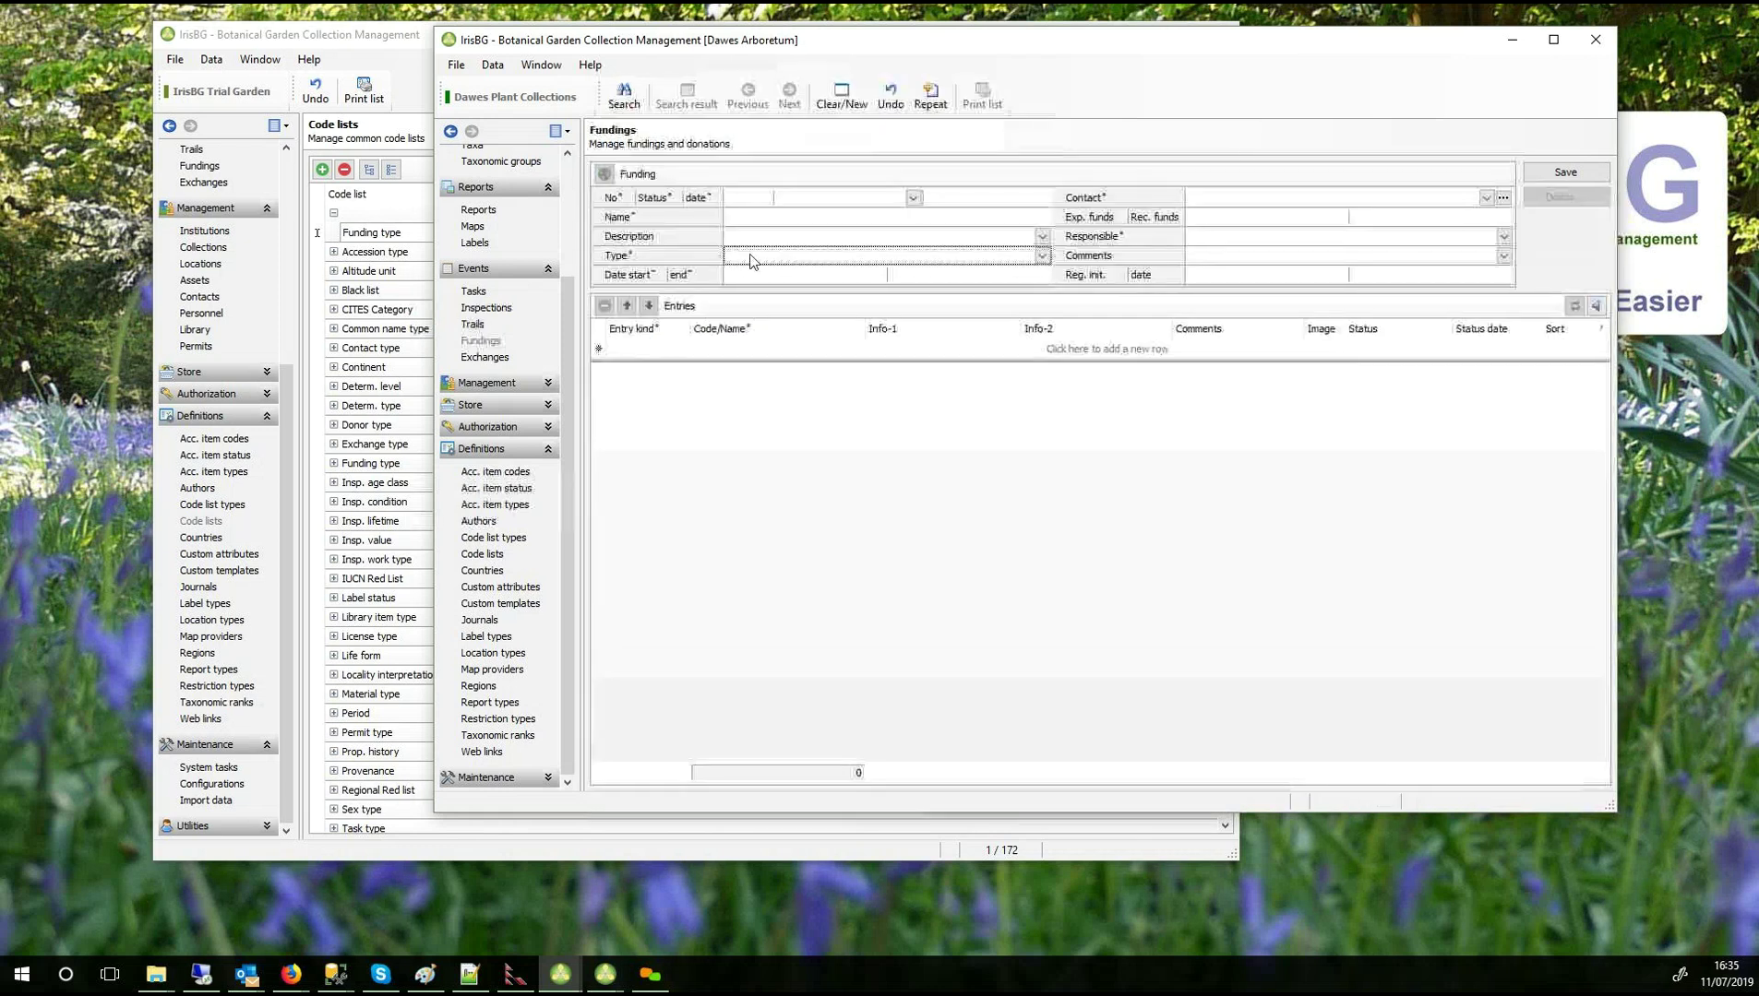
{"action": "left_click", "coordinate": [1043, 257]}
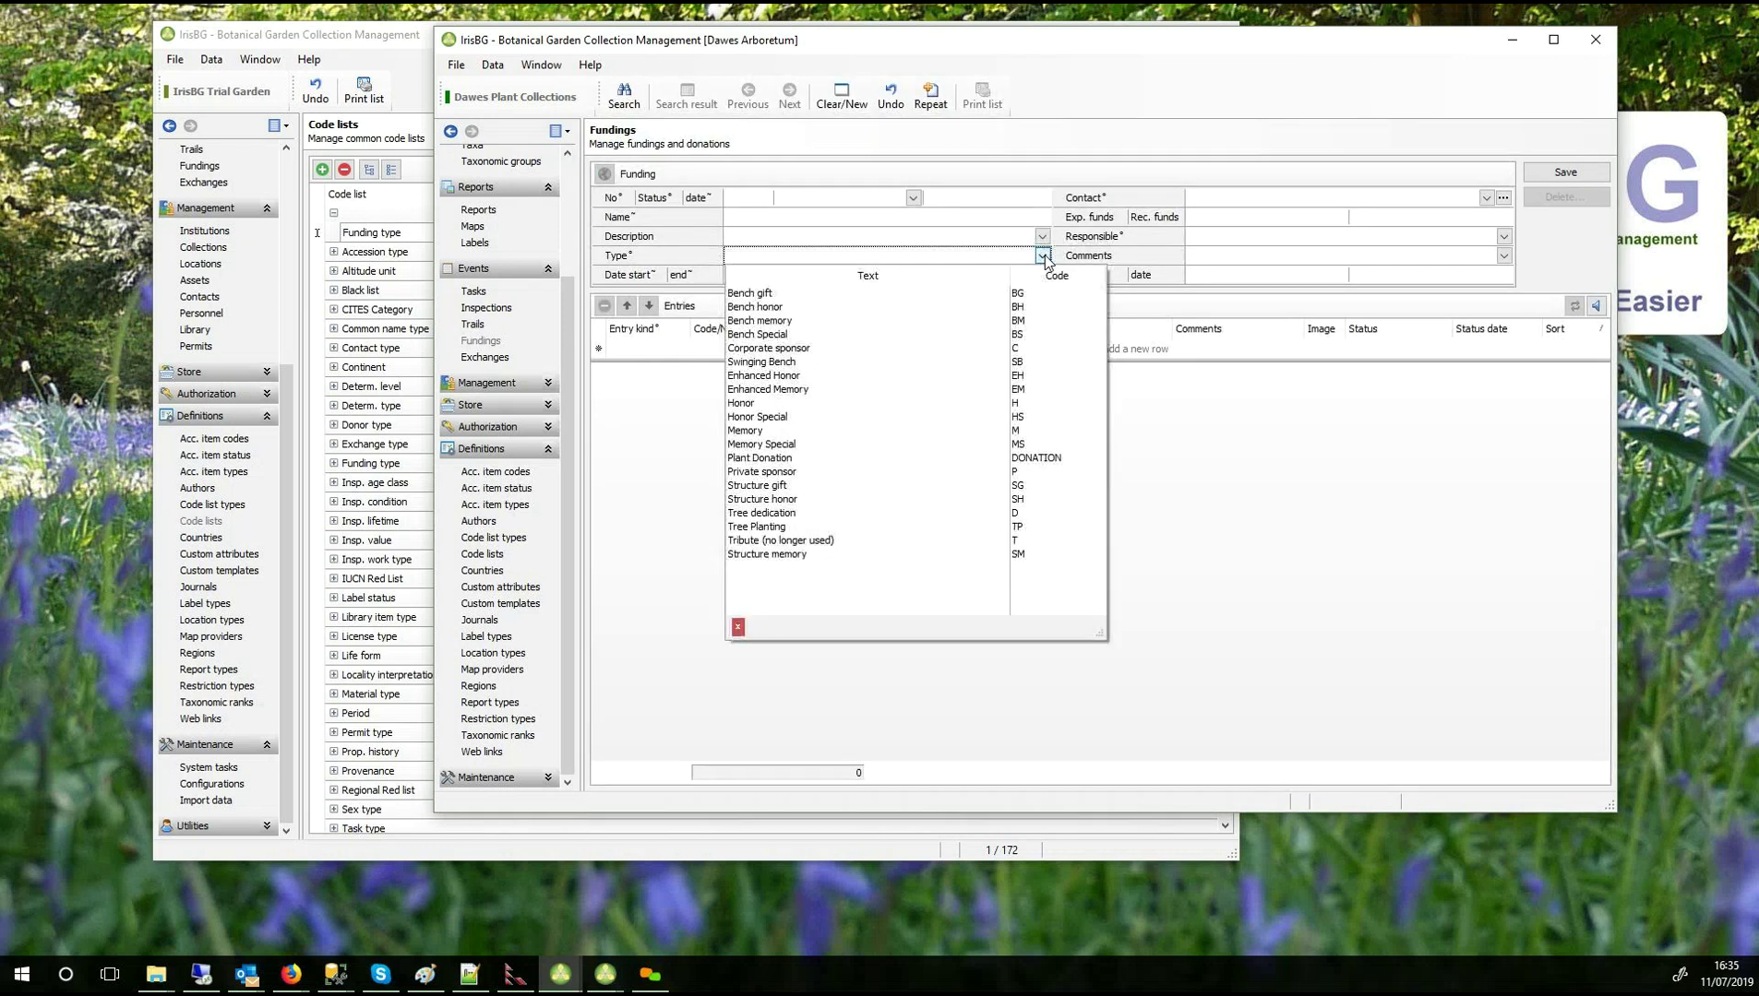
{"action": "left_click", "coordinate": [1044, 257]}
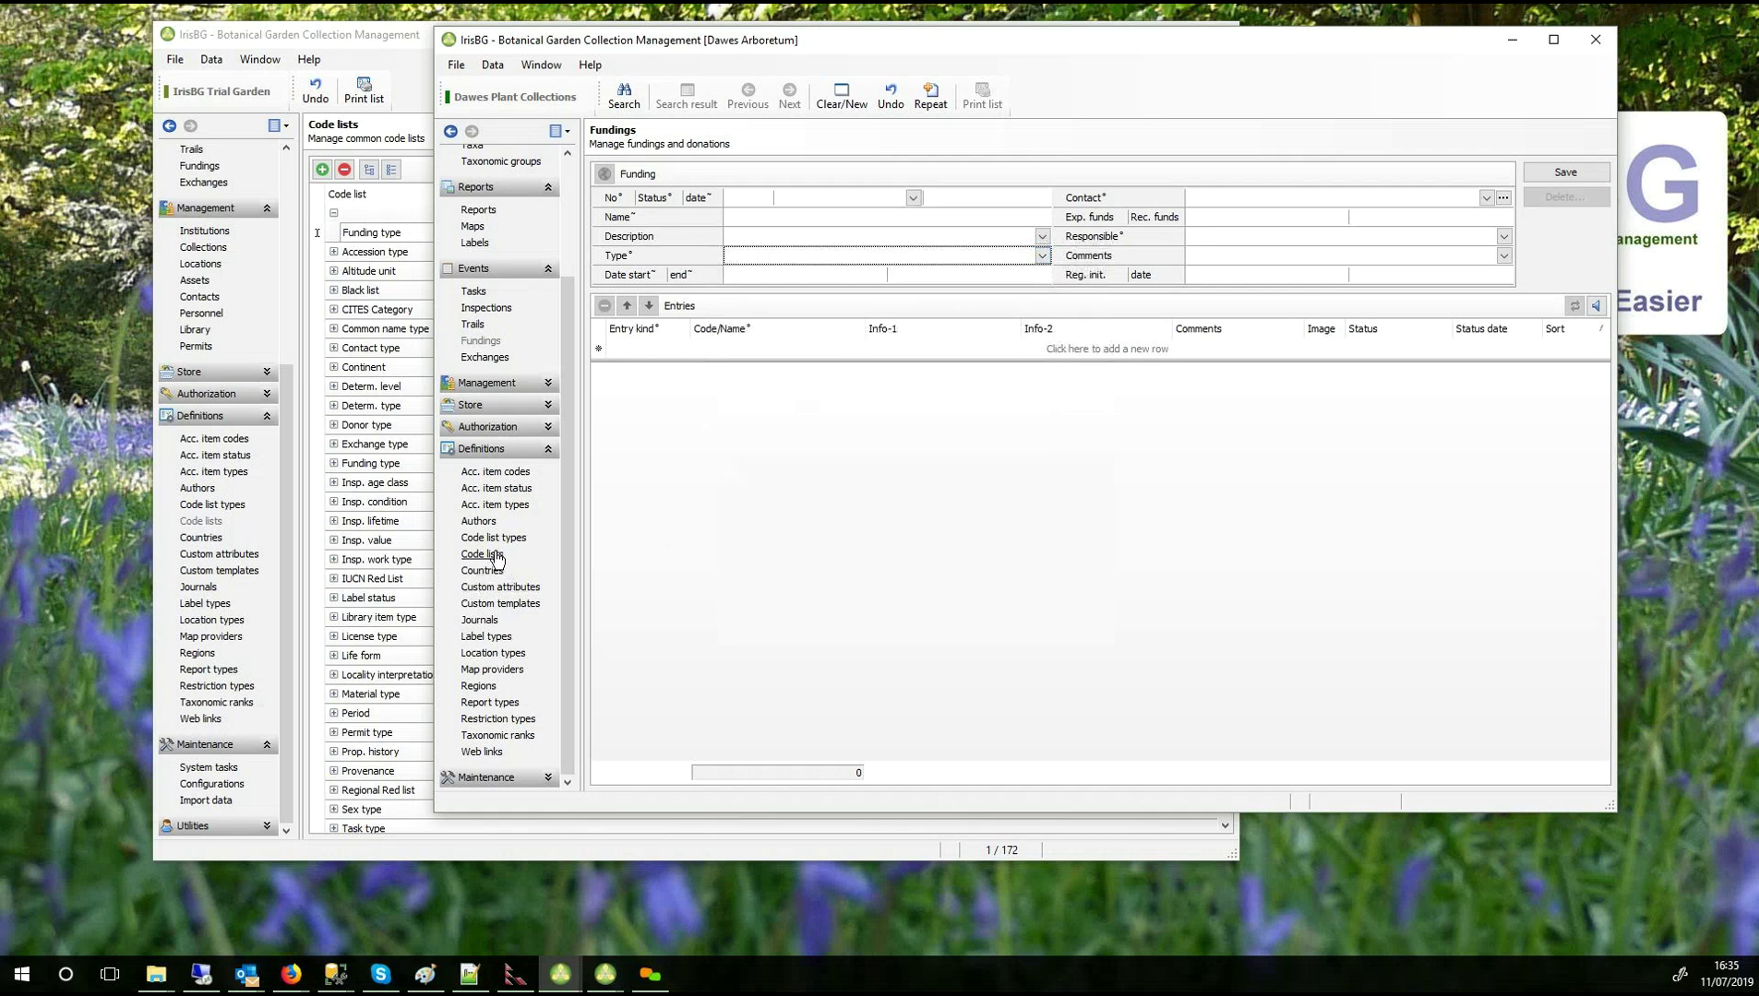
Reopen the code lists, collapse the Funding type group and look through the other available lists.
{"action": "left_click", "coordinate": [495, 559]}
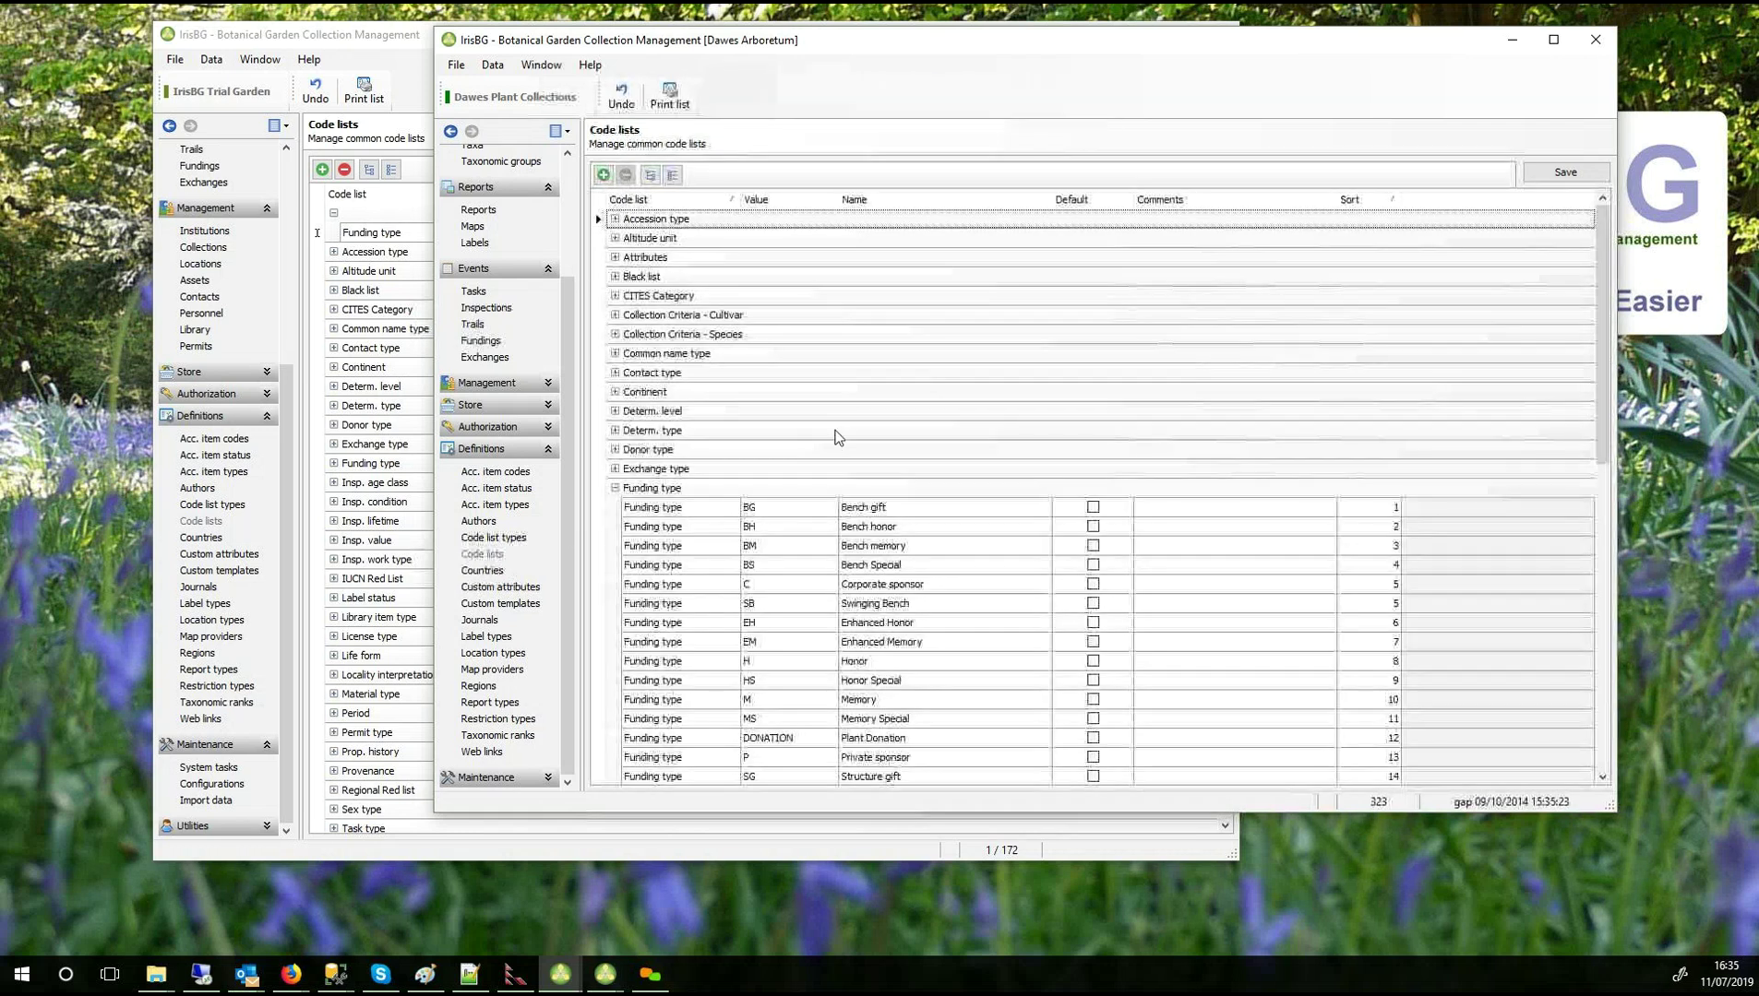
{"action": "left_click", "coordinate": [614, 489]}
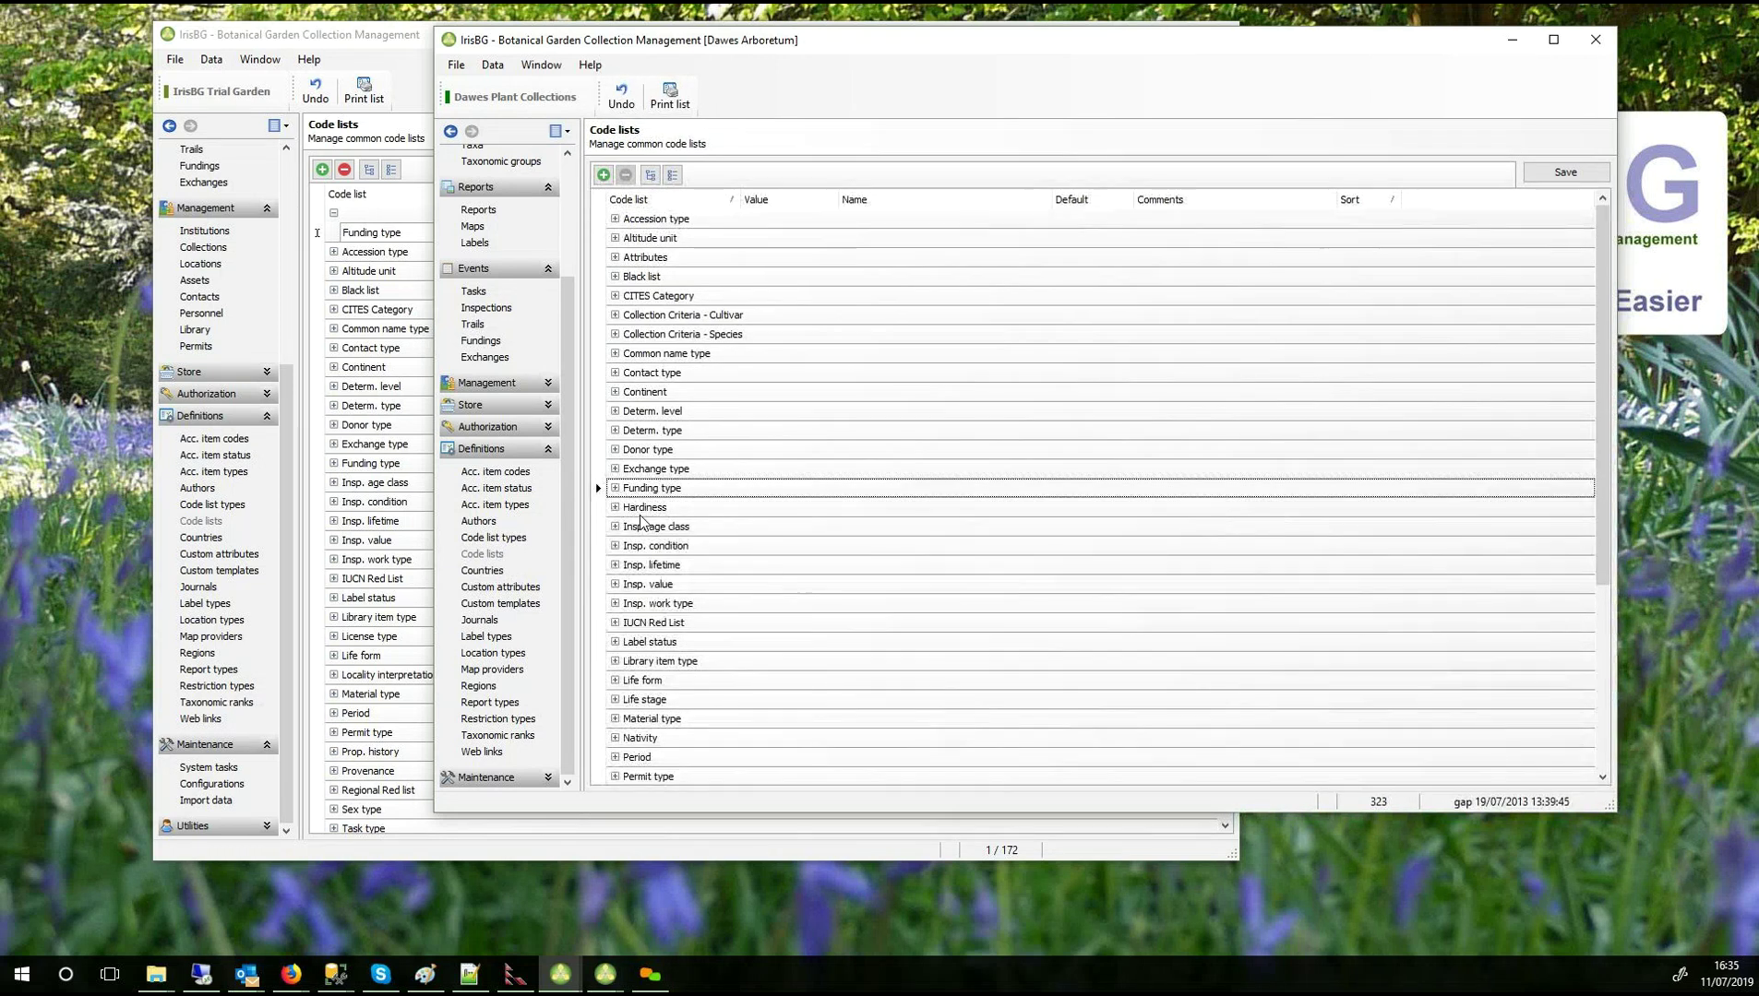
{"action": "scroll", "coordinate": [653, 542], "scroll_direction": "down", "scroll_amount": 2}
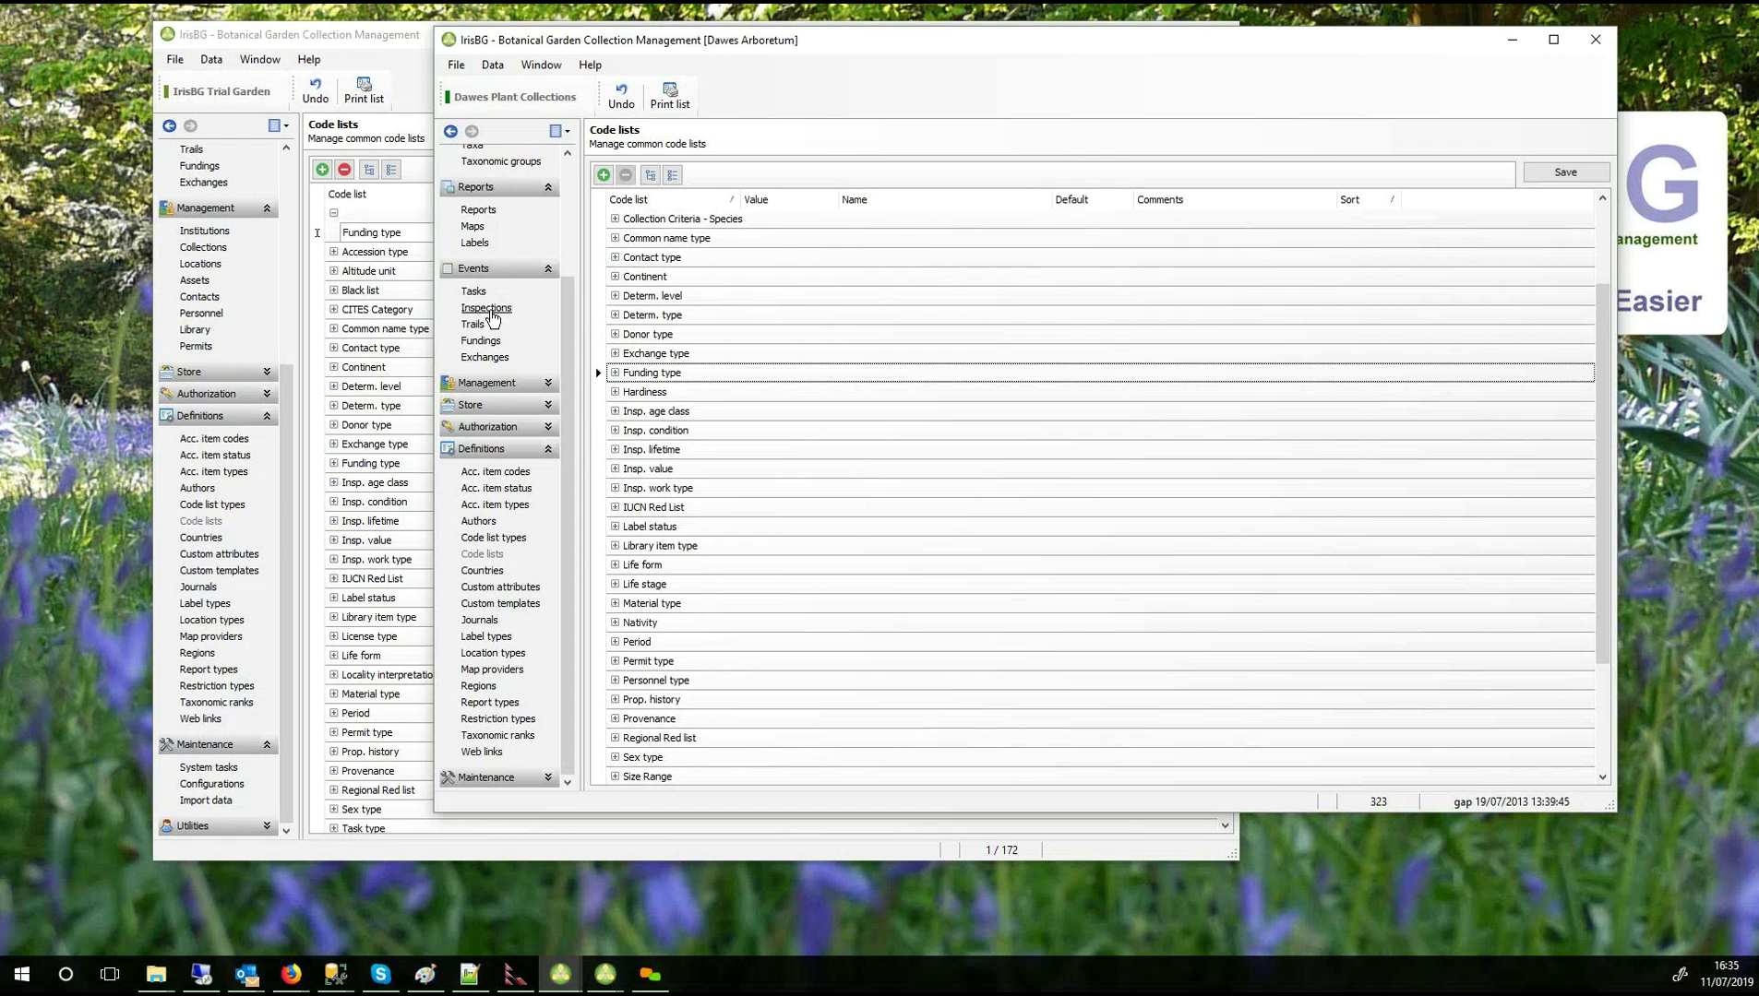
Search all inspections and open the Aesculus Trial Evaluations record.
{"action": "left_click", "coordinate": [492, 313]}
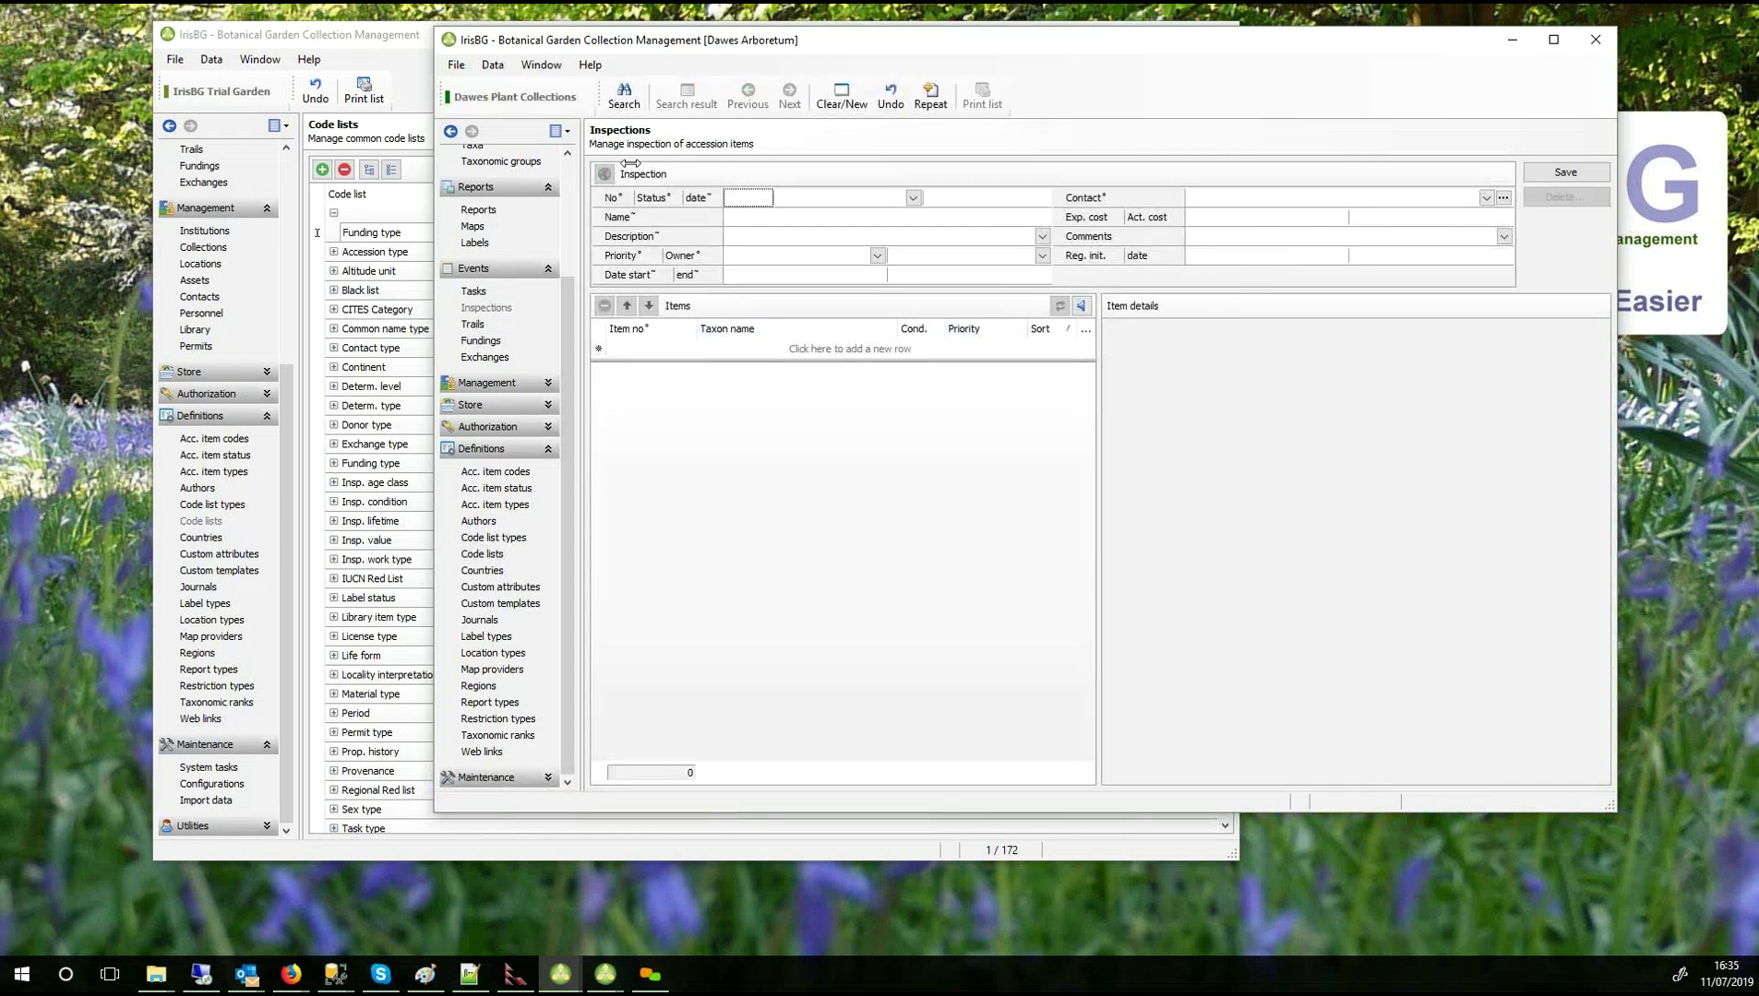
{"action": "left_click", "coordinate": [608, 110]}
{"action": "left_click", "coordinate": [704, 391]}
{"action": "double_click", "coordinate": [704, 391]}
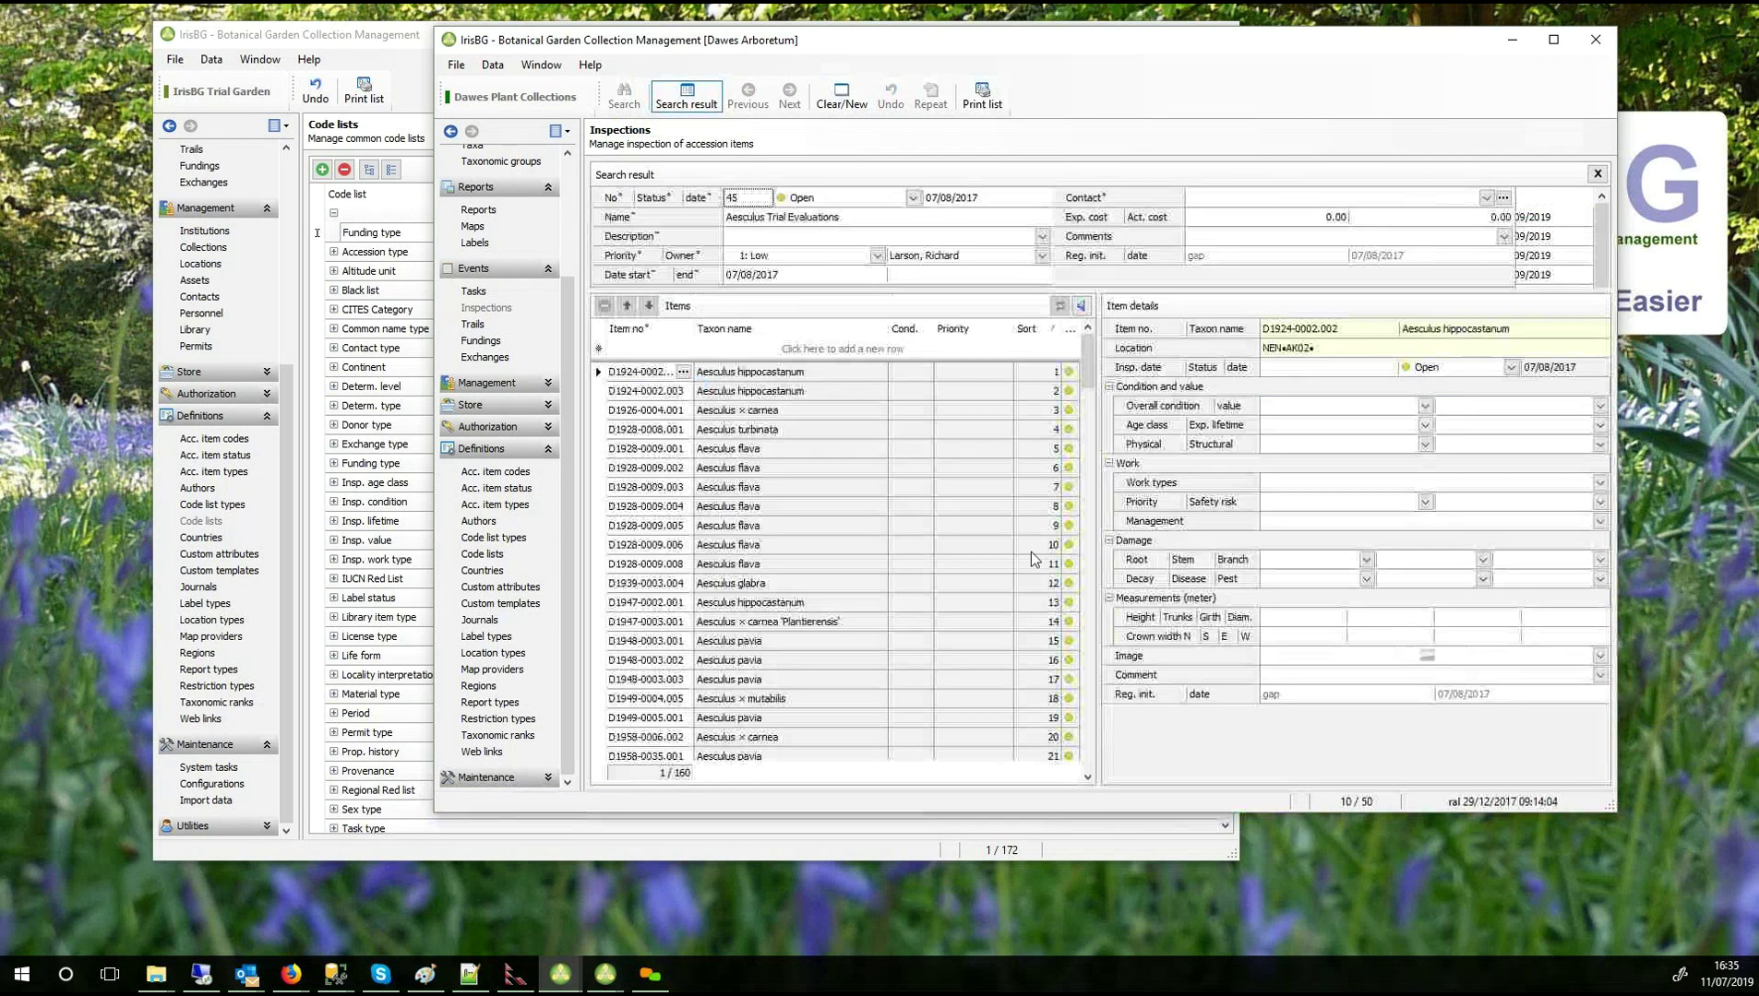
Check the Age class and Exp. lifetime options for the first inspected item, Aesculus hippocastanum.
{"action": "left_click", "coordinate": [1426, 425]}
{"action": "left_click", "coordinate": [1426, 425]}
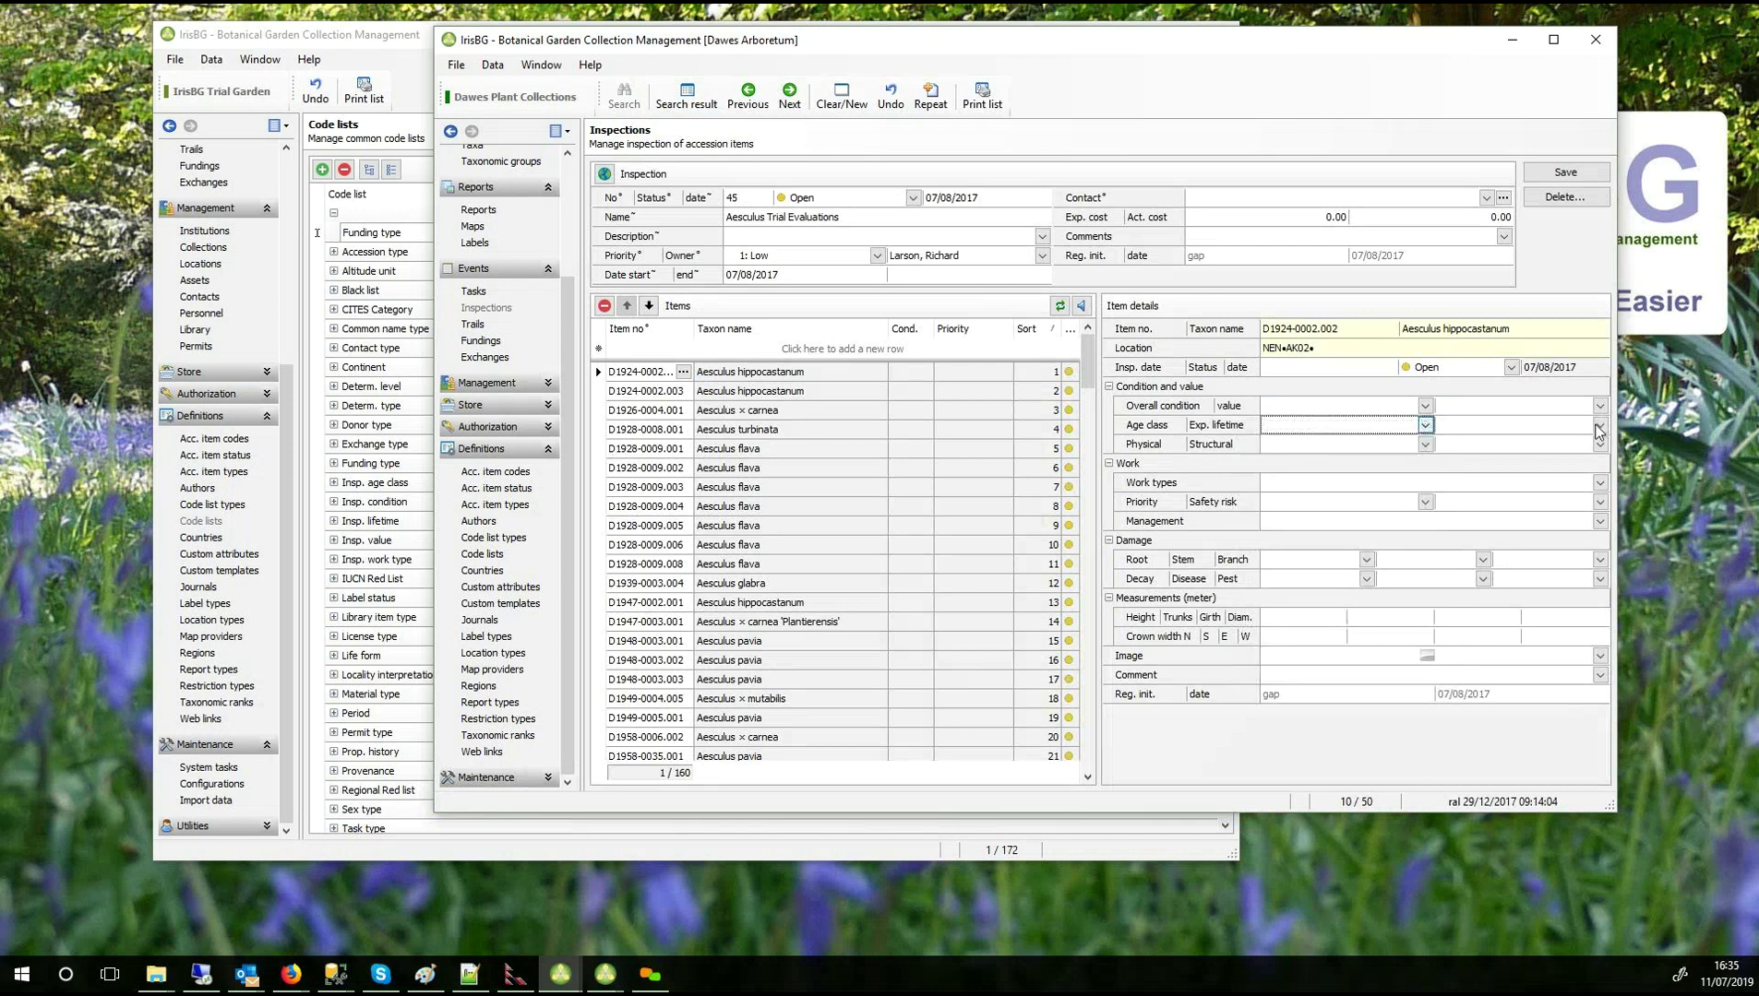
{"action": "left_click", "coordinate": [1599, 425]}
{"action": "left_click", "coordinate": [1599, 426]}
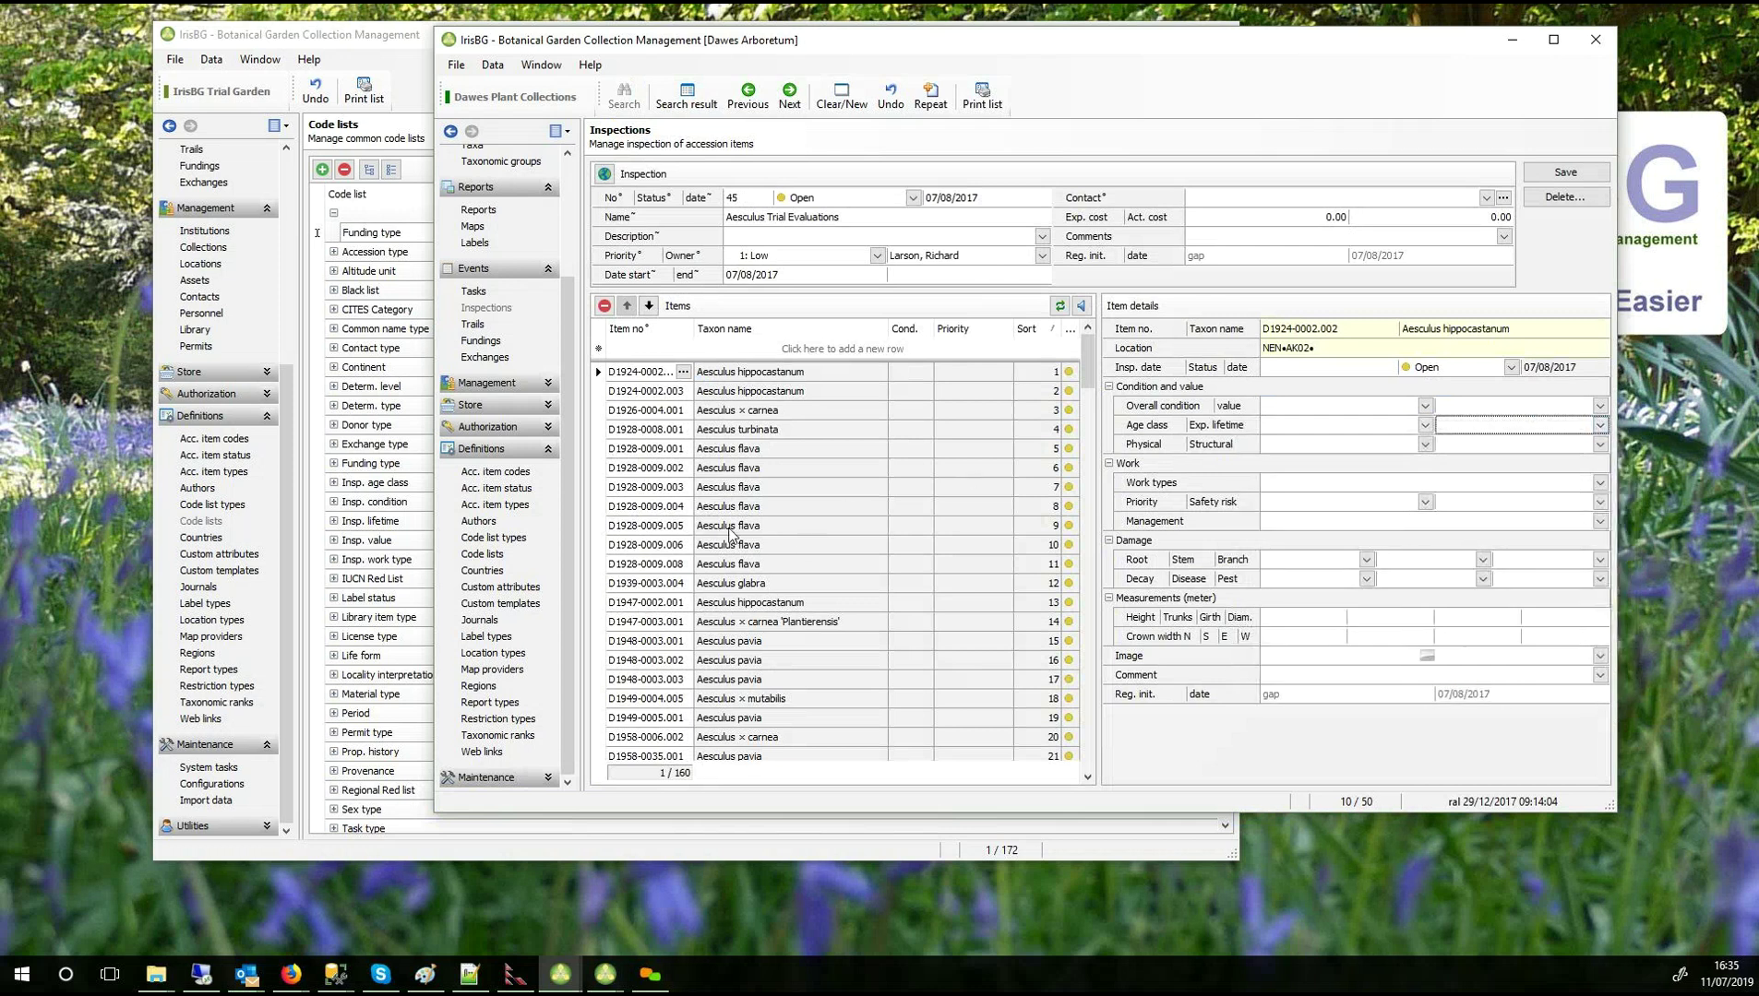
Return to the code lists, switch to the IrisBG Trial Garden window and expand Insp. age class there.
{"action": "left_click", "coordinate": [482, 555]}
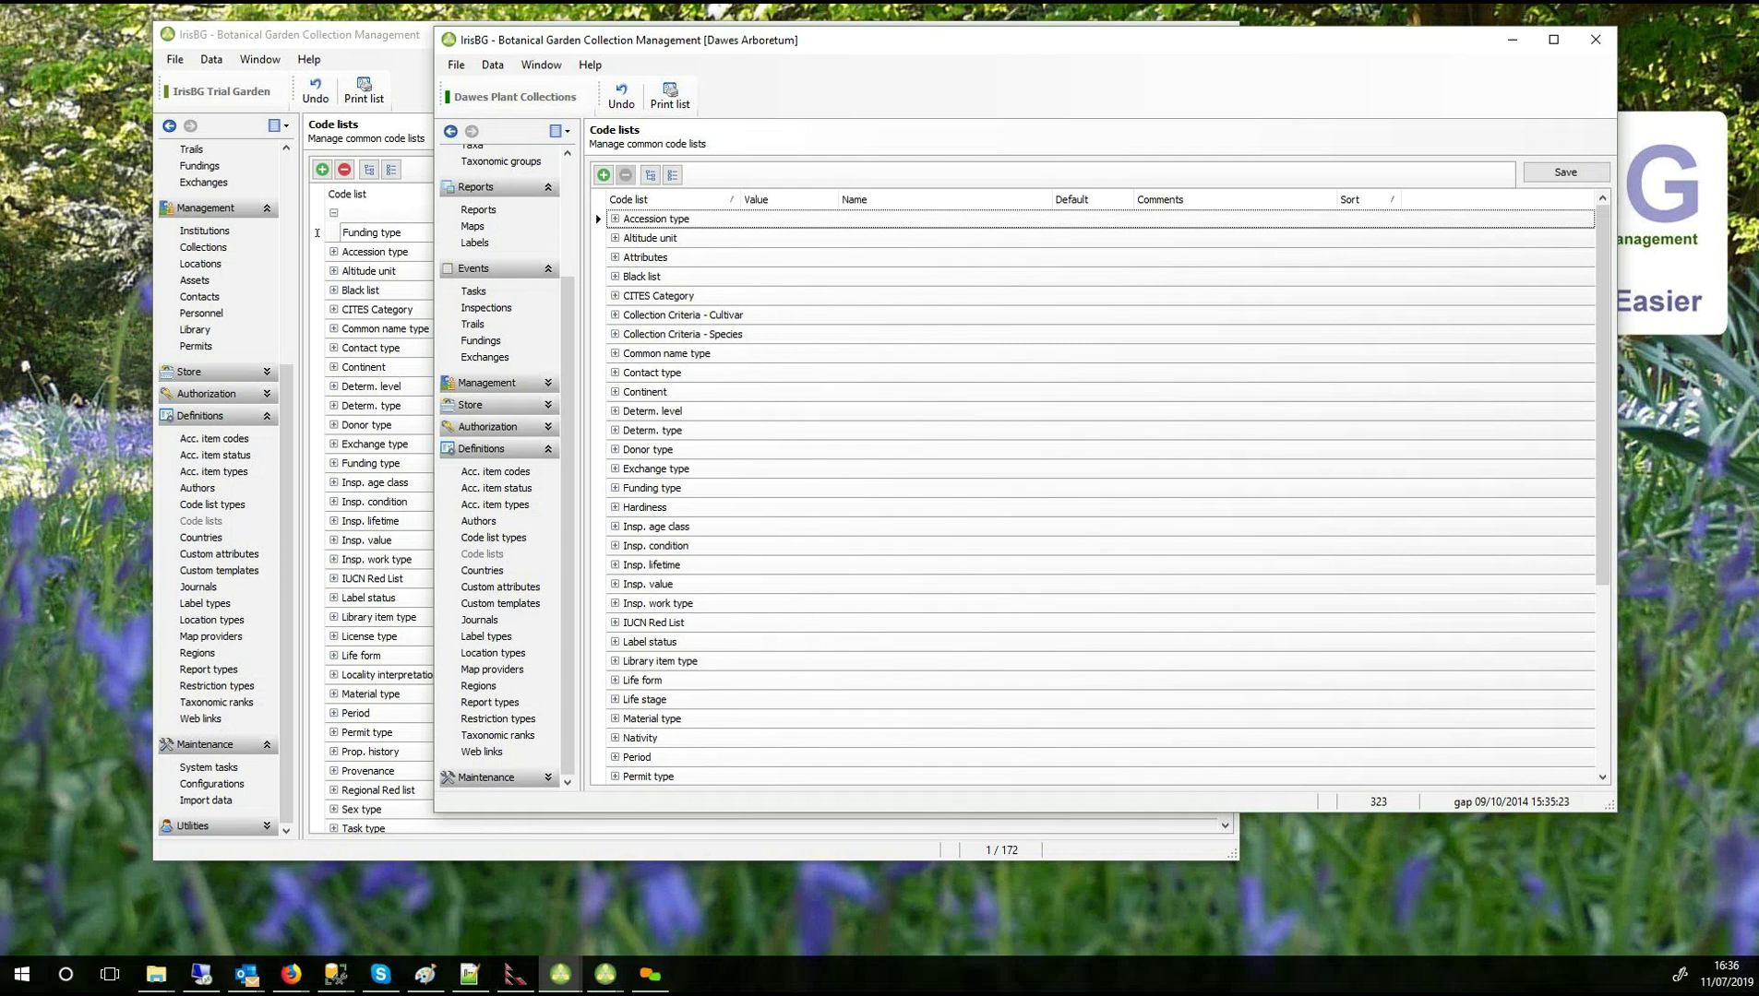
{"action": "key", "text": "alt+Tab"}
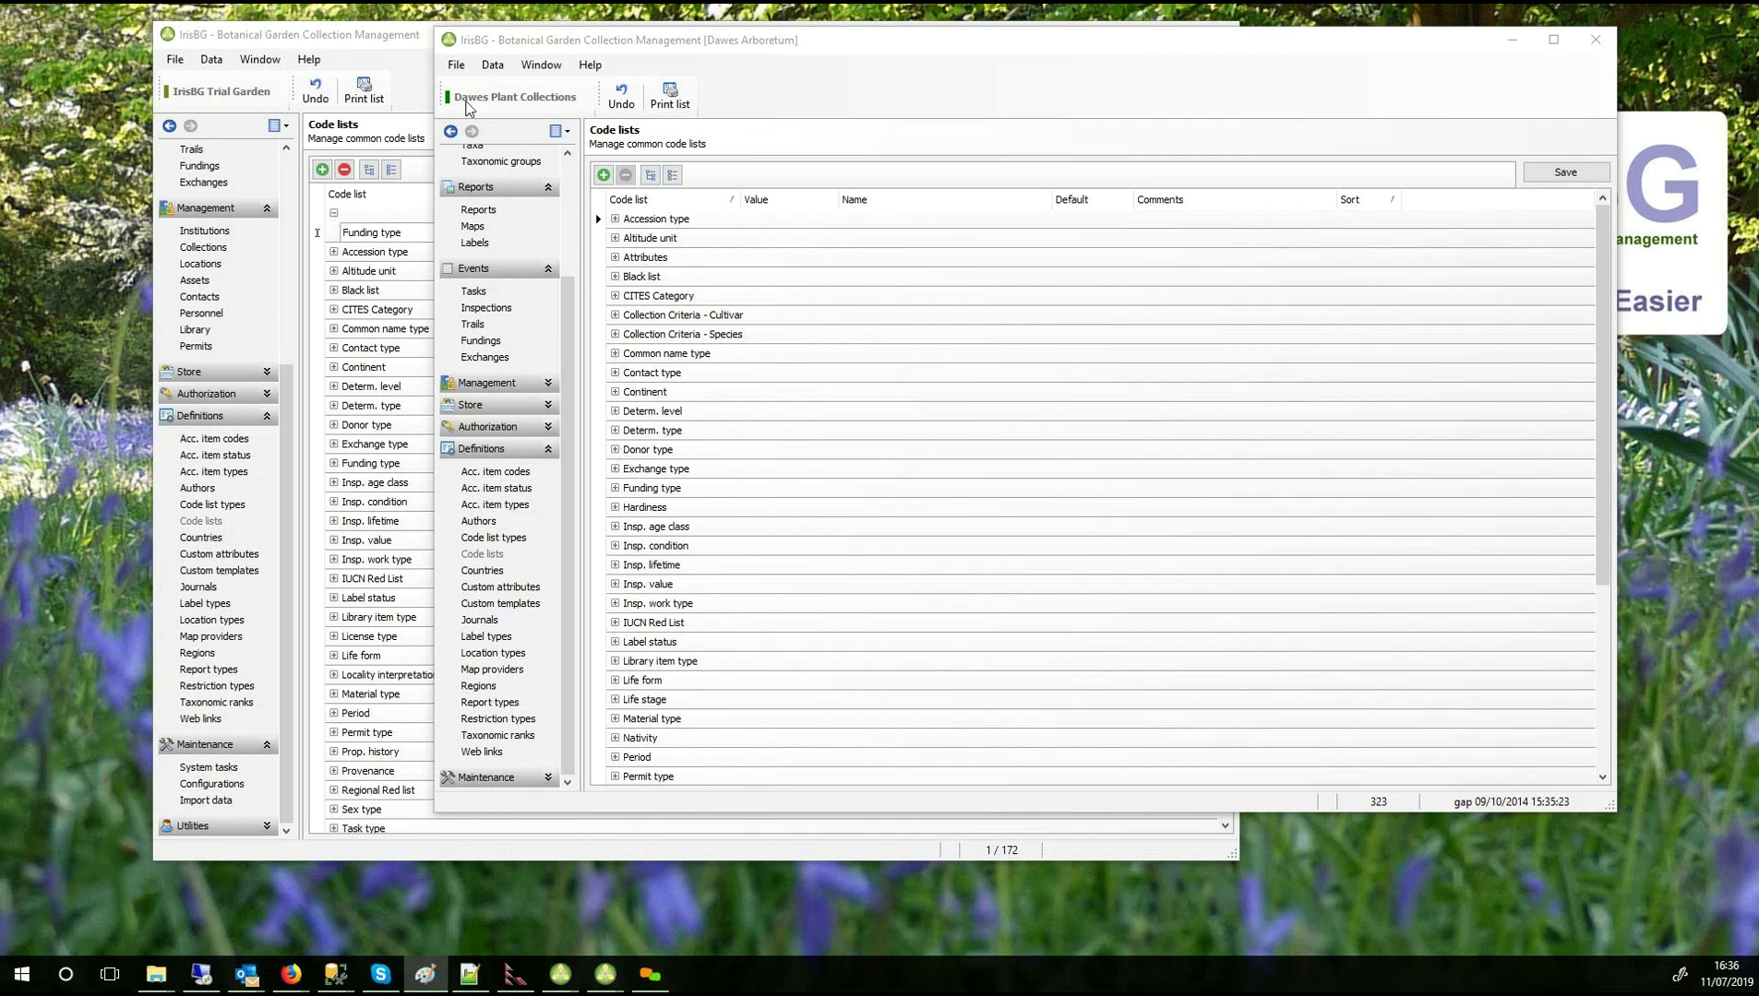
{"action": "left_click", "coordinate": [403, 42]}
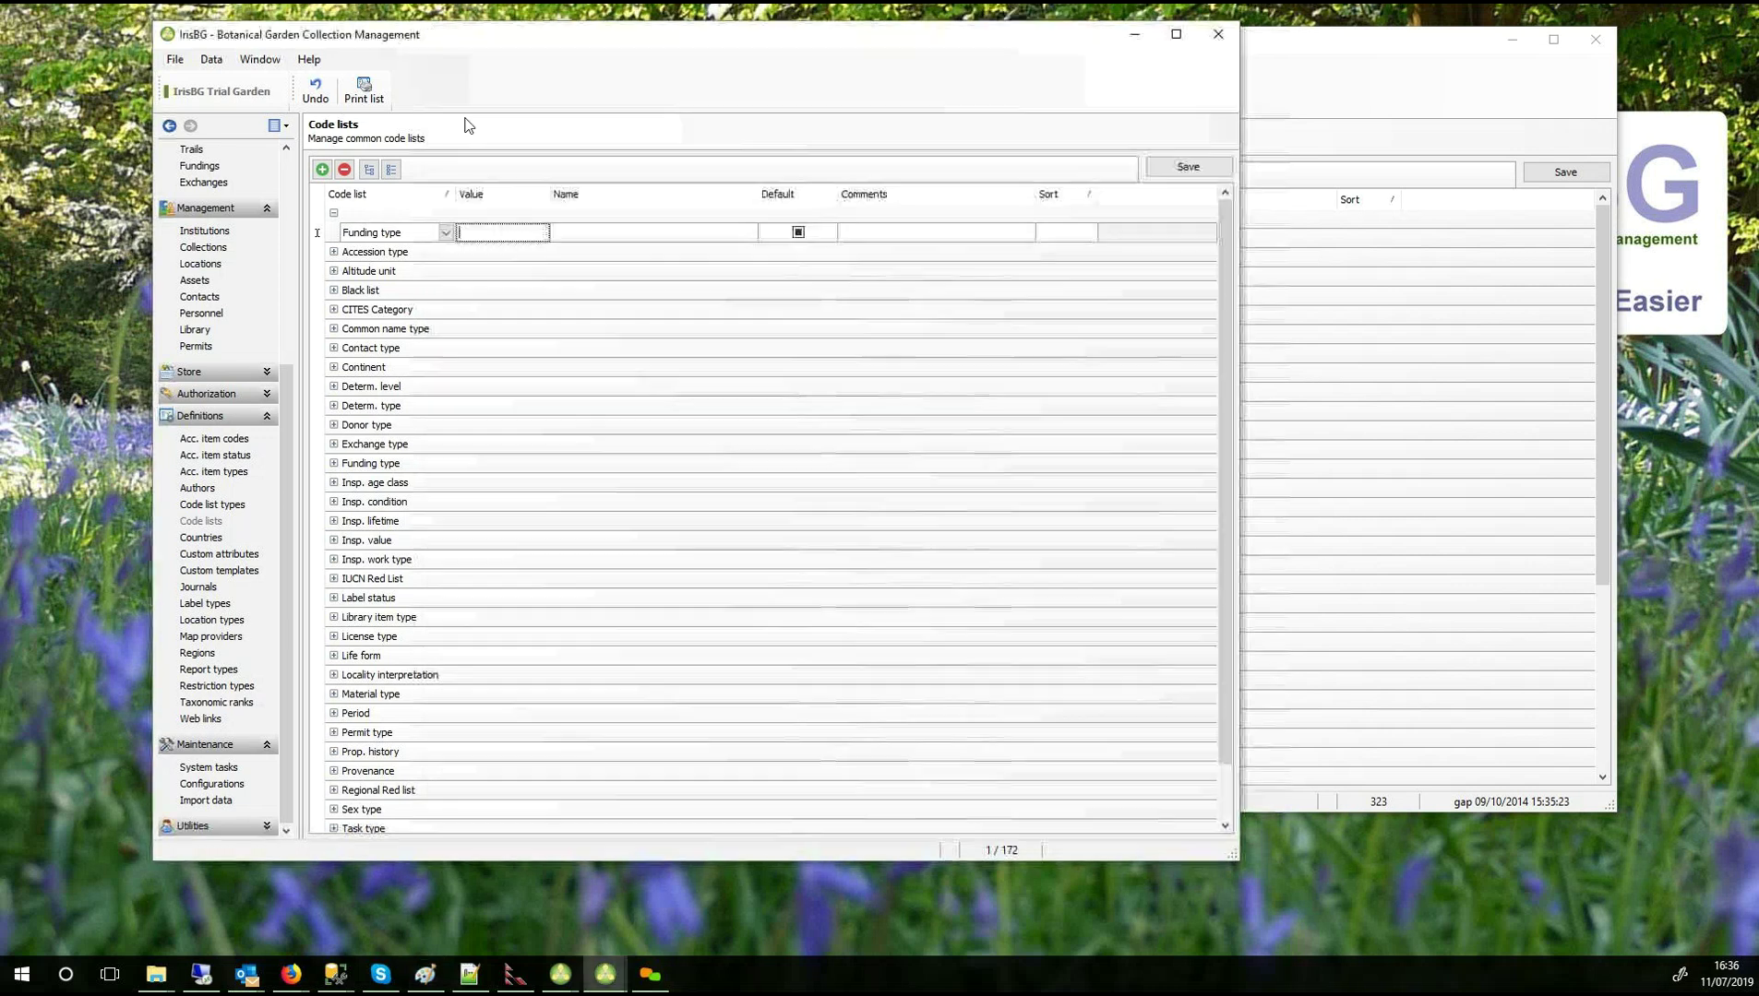
{"action": "left_click", "coordinate": [333, 483]}
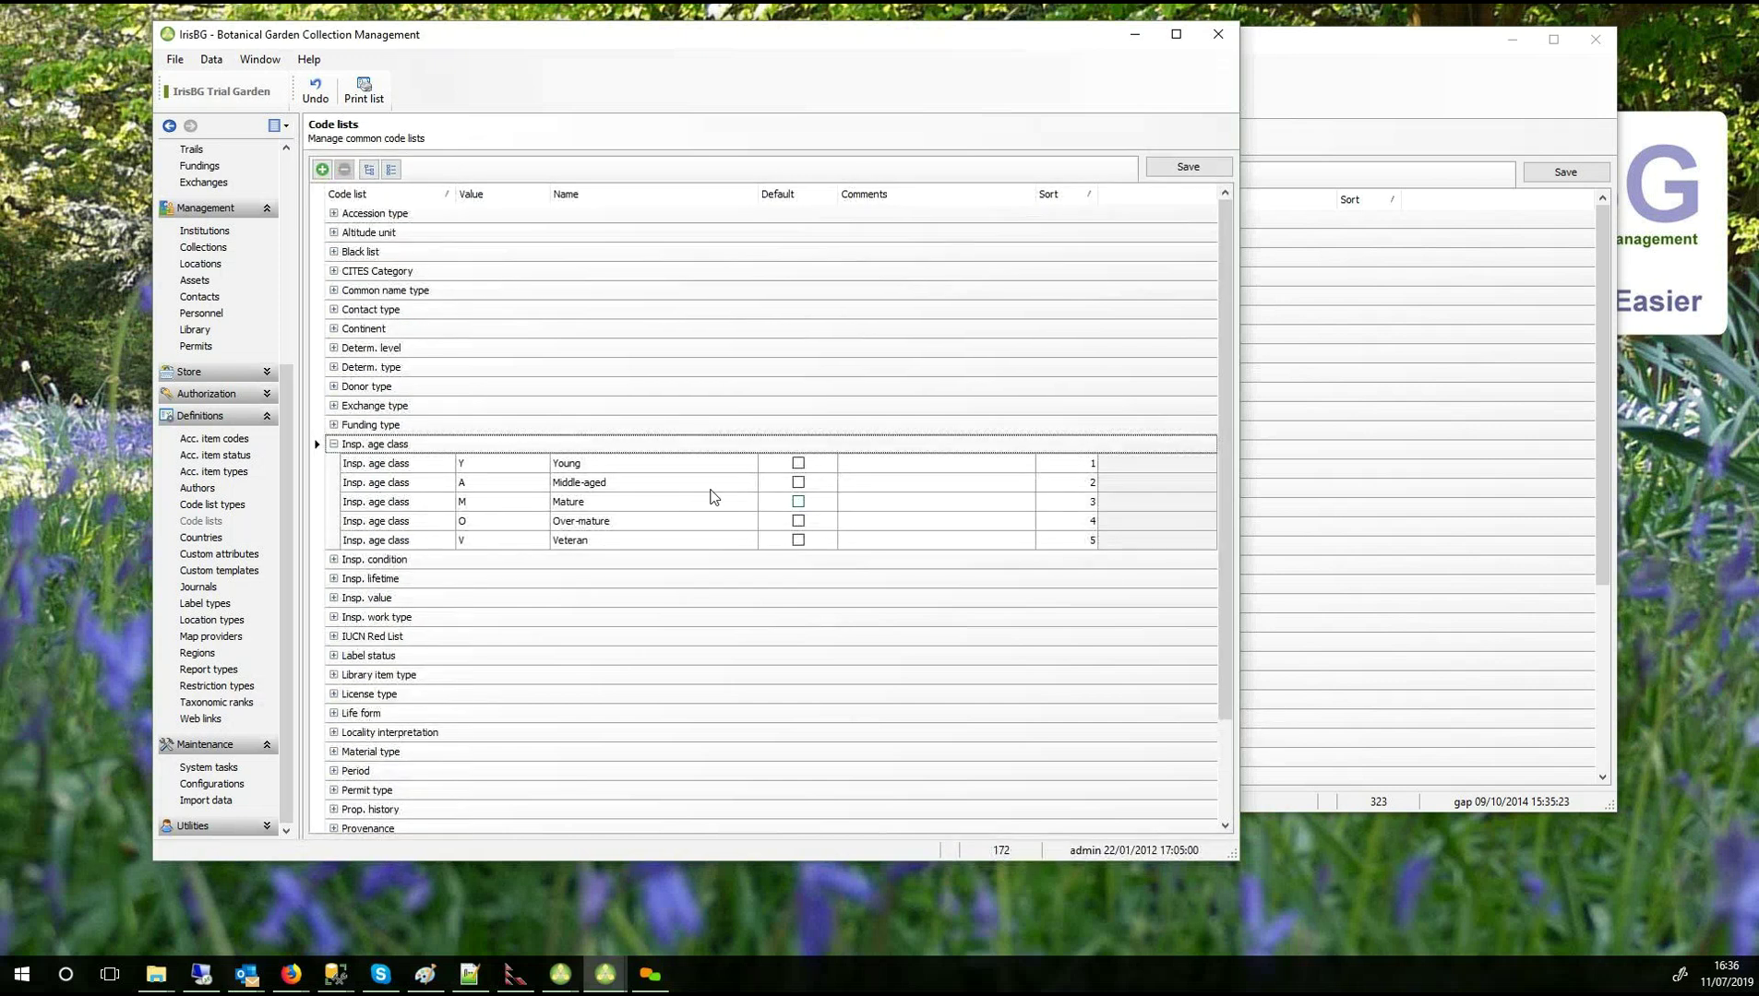
Step through the Sort values of the inspection age classes, starting from Young, without editing them.
{"action": "left_click", "coordinate": [1095, 464]}
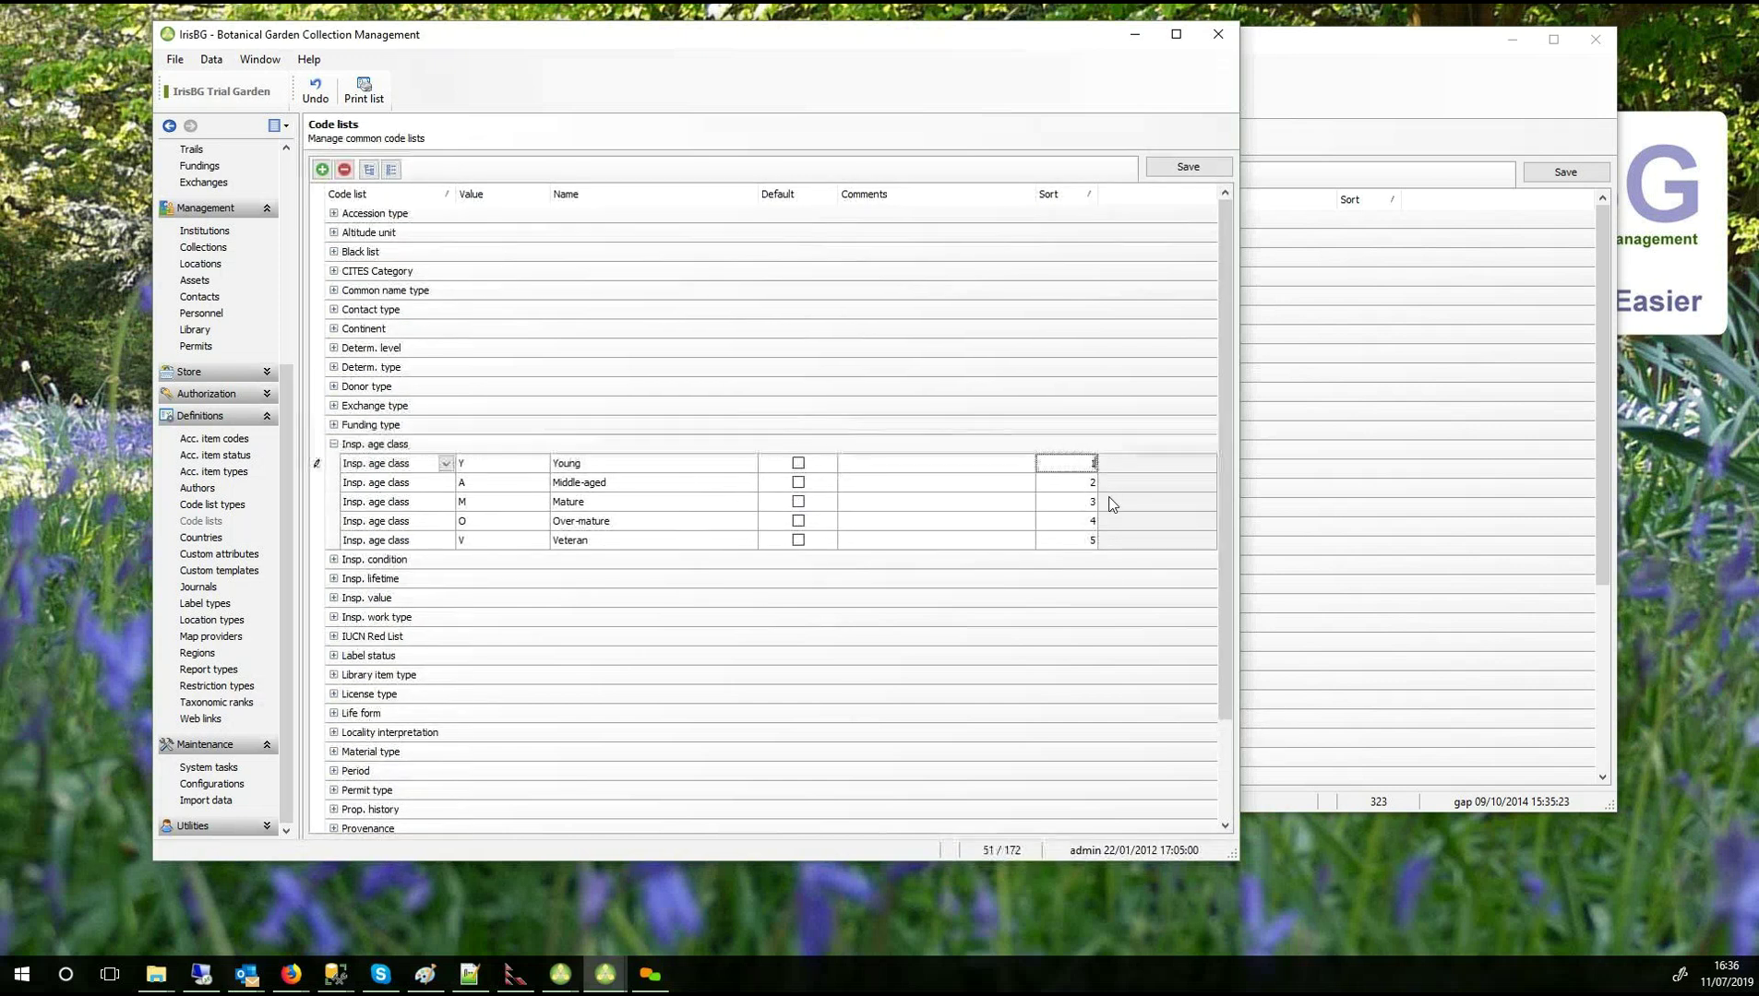
{"action": "key", "text": "Down"}
{"action": "key", "text": "Down"}
{"action": "key", "text": "Down"}
{"action": "key", "text": "Up"}
{"action": "key", "text": "Up"}
{"action": "key", "text": "Up"}
Expand the Funding type list and discard its unsaved blank entry.
{"action": "left_click", "coordinate": [333, 426]}
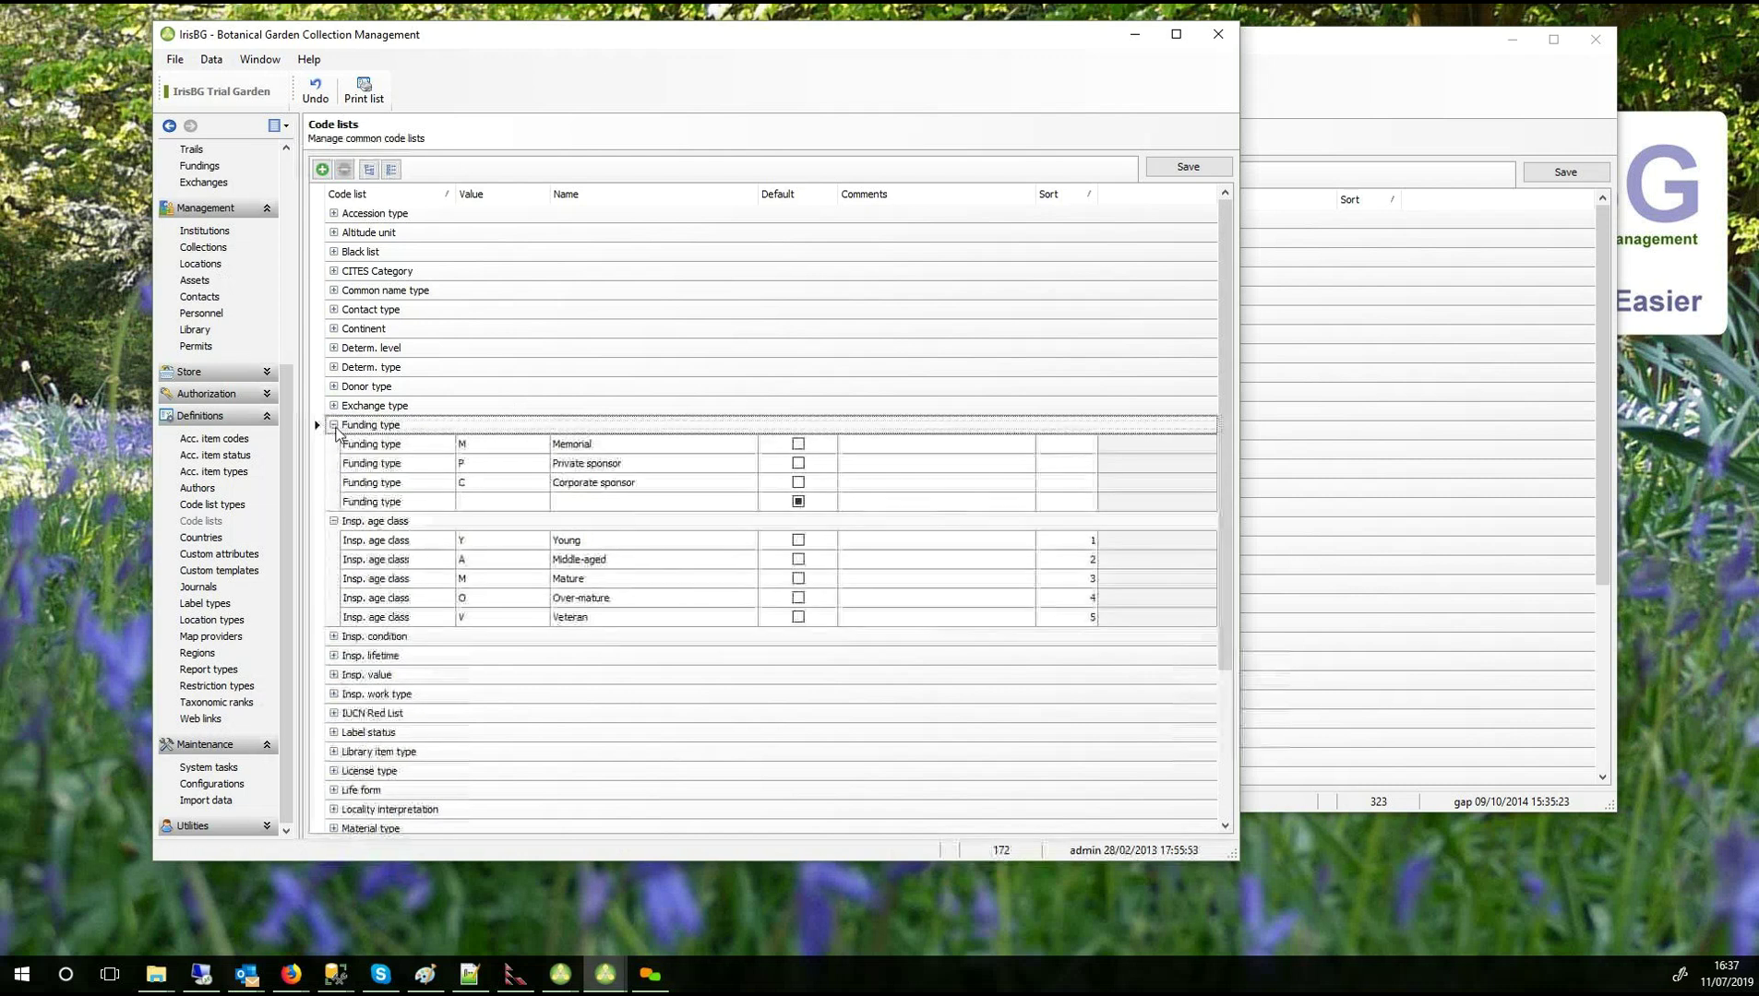
{"action": "left_click", "coordinate": [595, 506]}
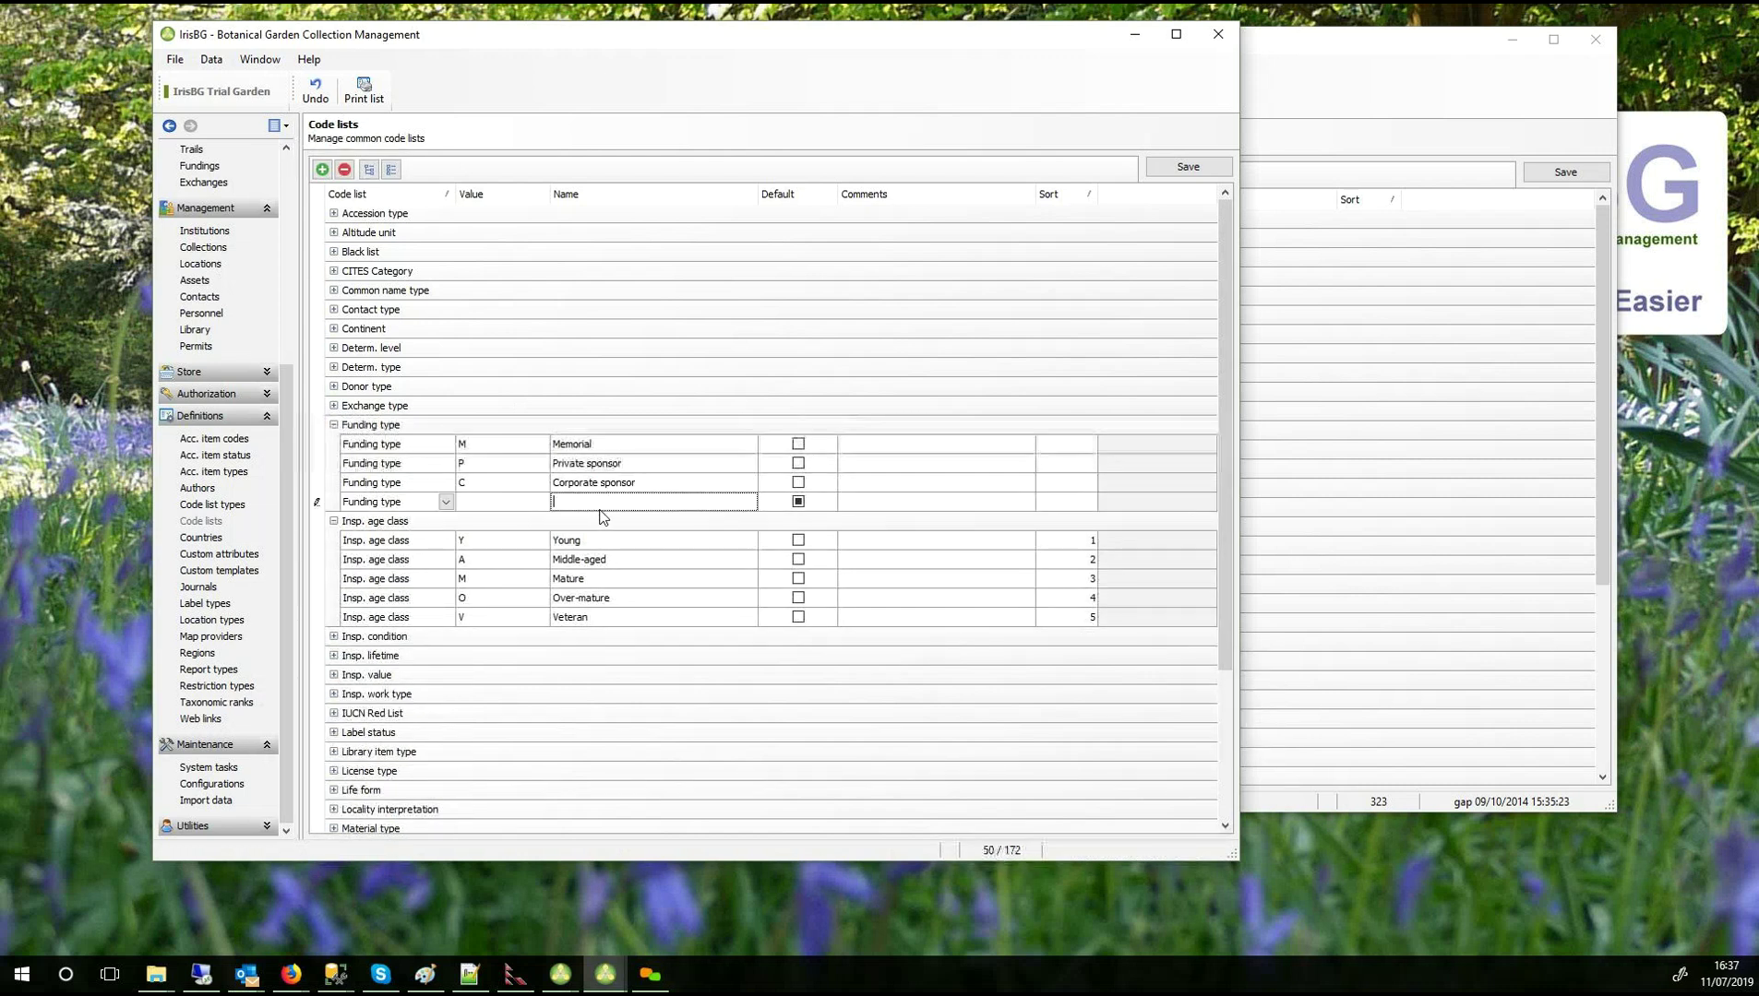
{"action": "left_click", "coordinate": [314, 94]}
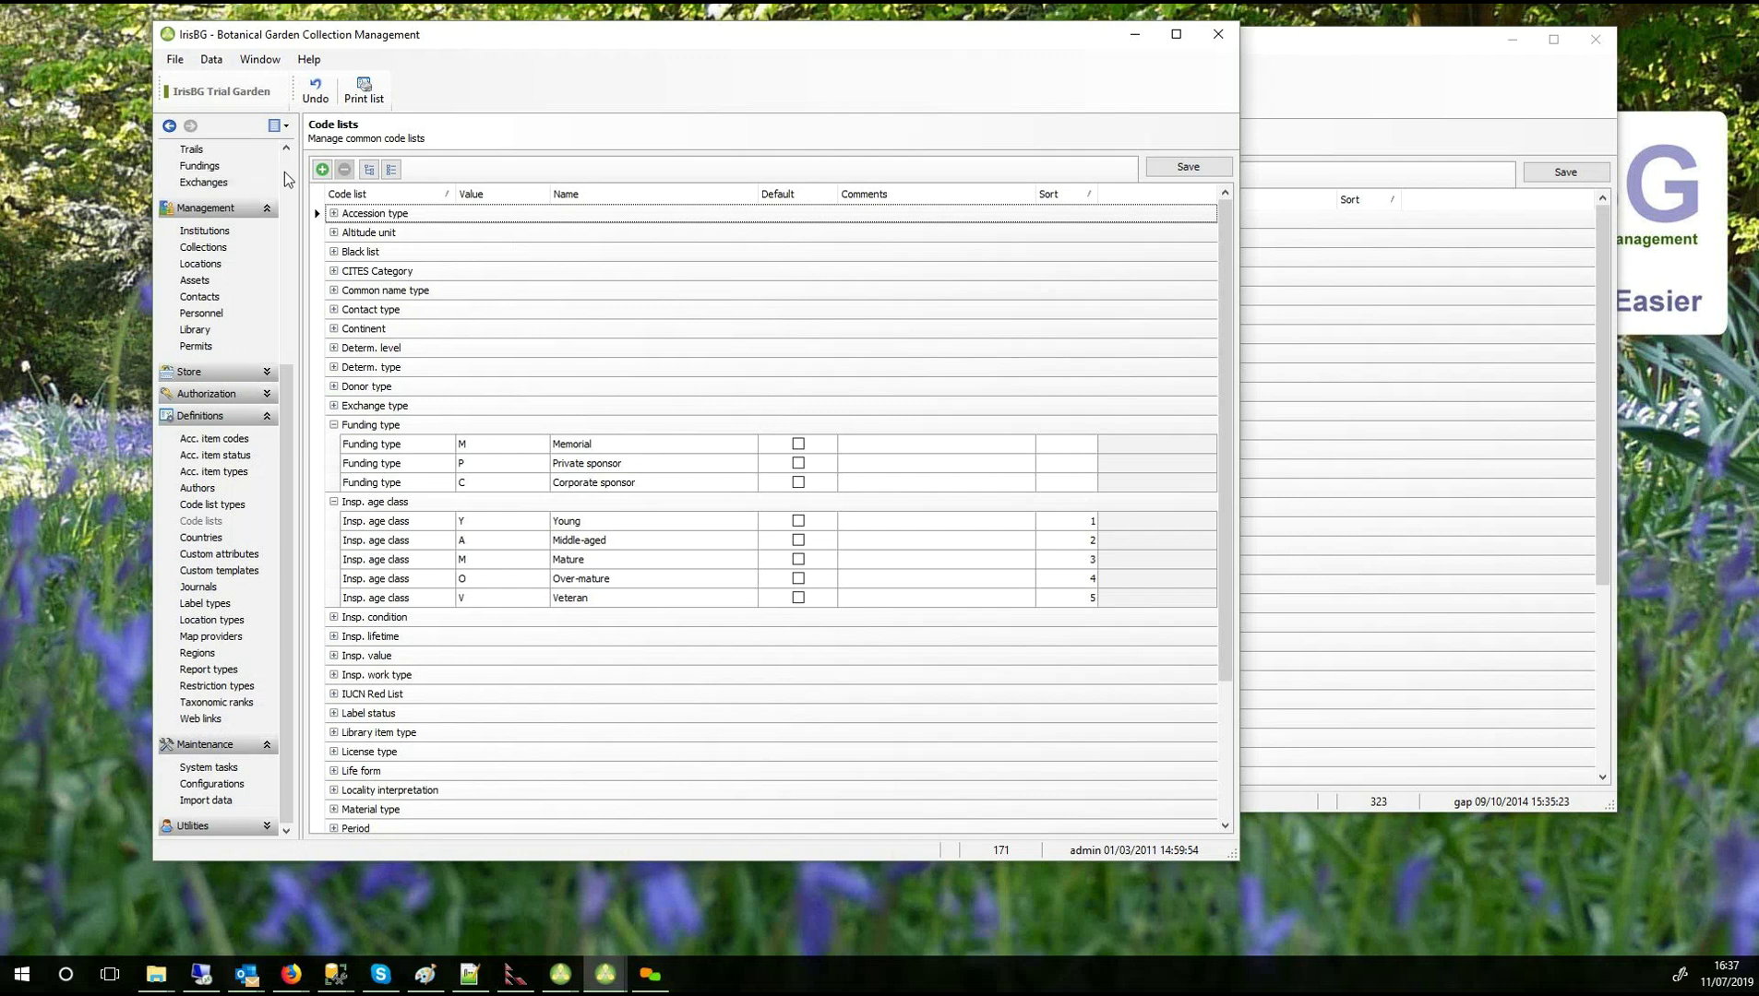
Return to the memorial funding record and start a new entry of kind Note.
{"action": "scroll", "coordinate": [280, 174], "scroll_direction": "up", "scroll_amount": 3}
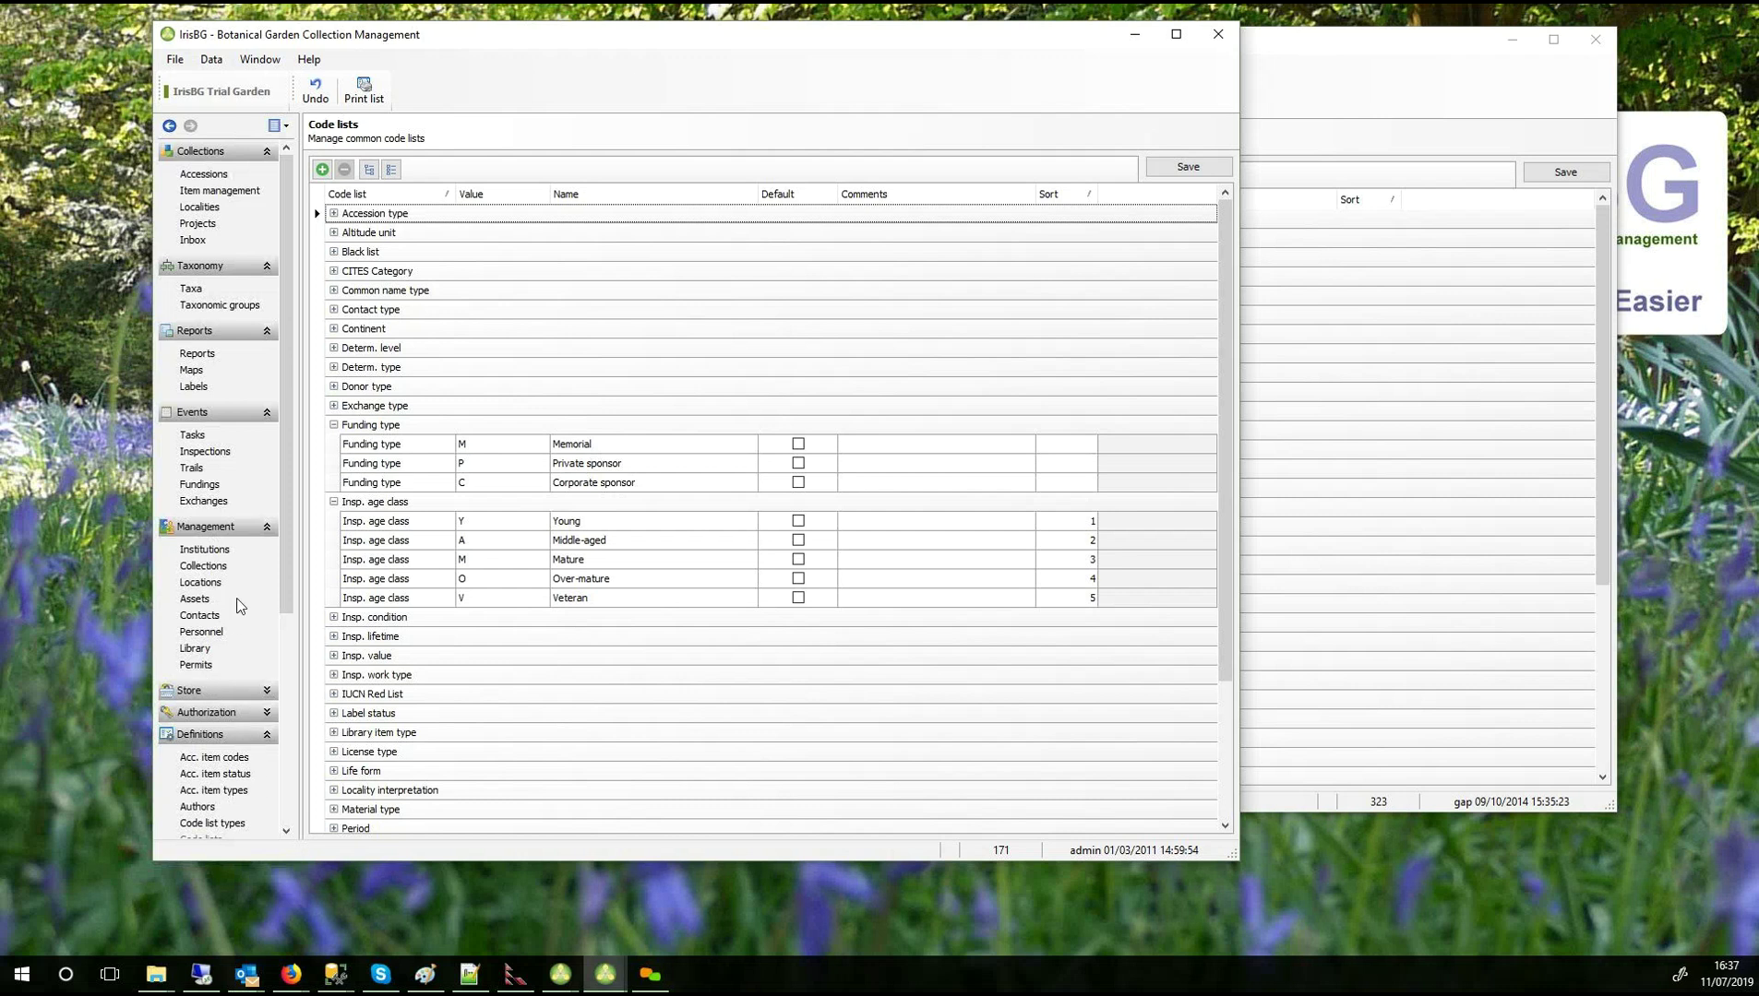
{"action": "scroll", "coordinate": [238, 609], "scroll_direction": "down", "scroll_amount": 3}
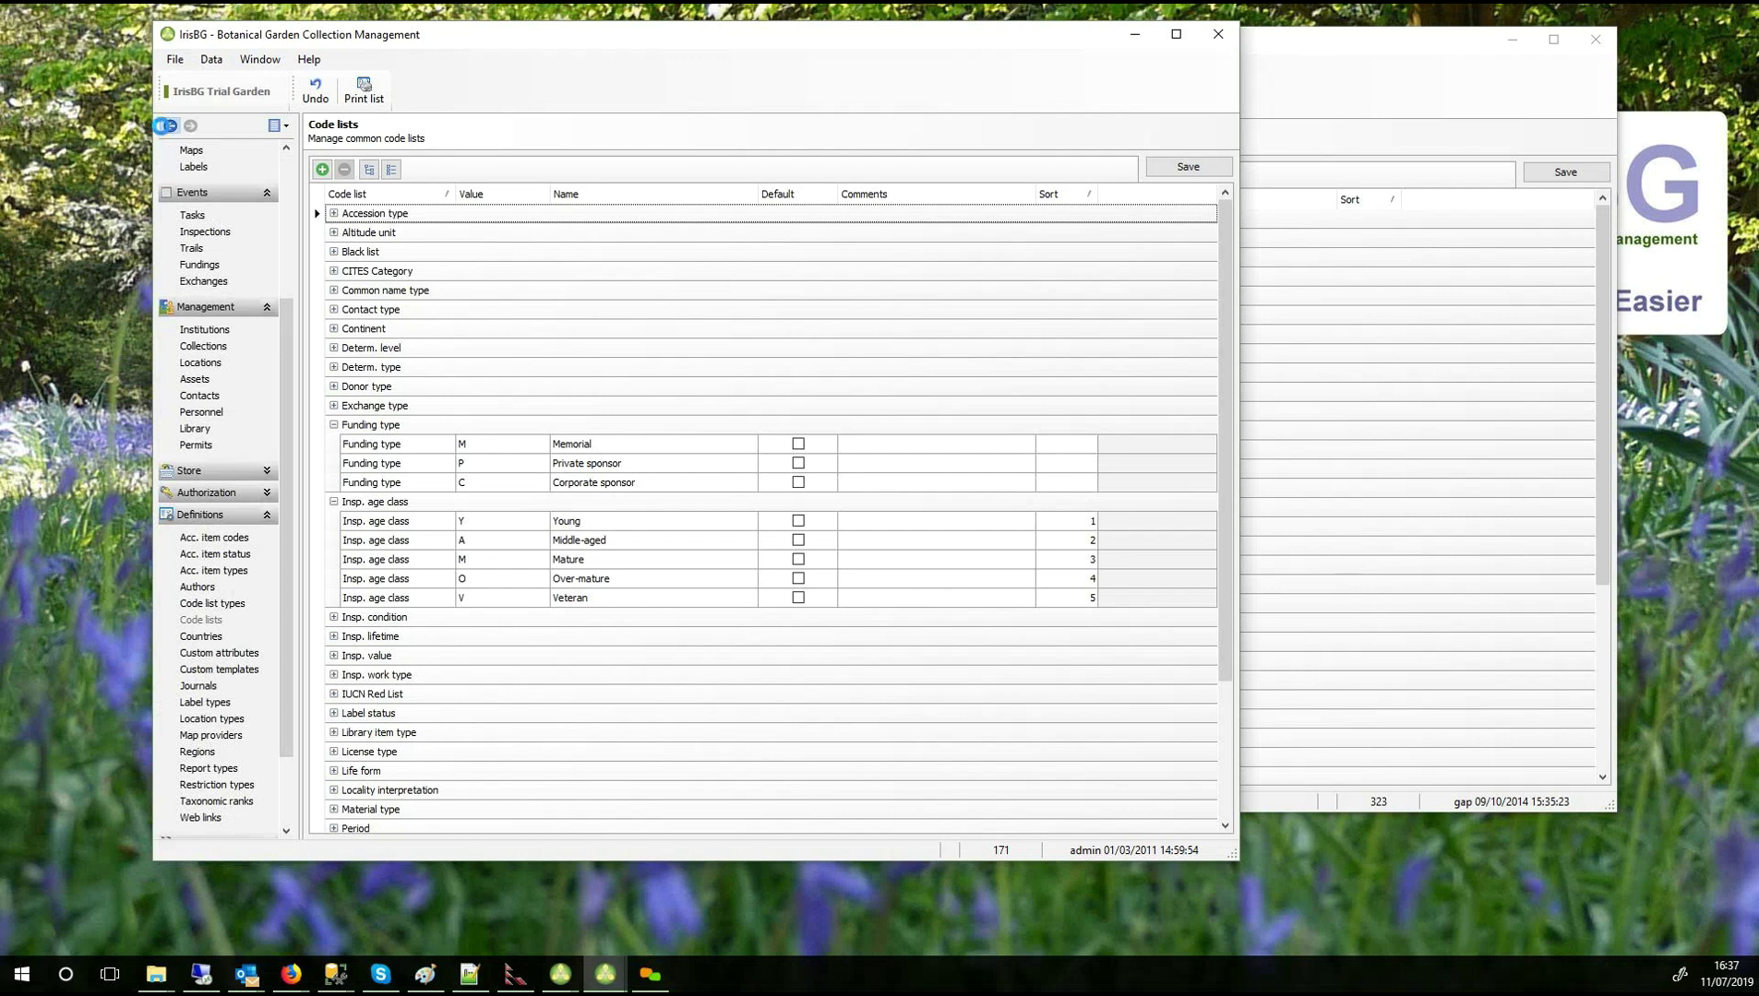
{"action": "left_click", "coordinate": [168, 126]}
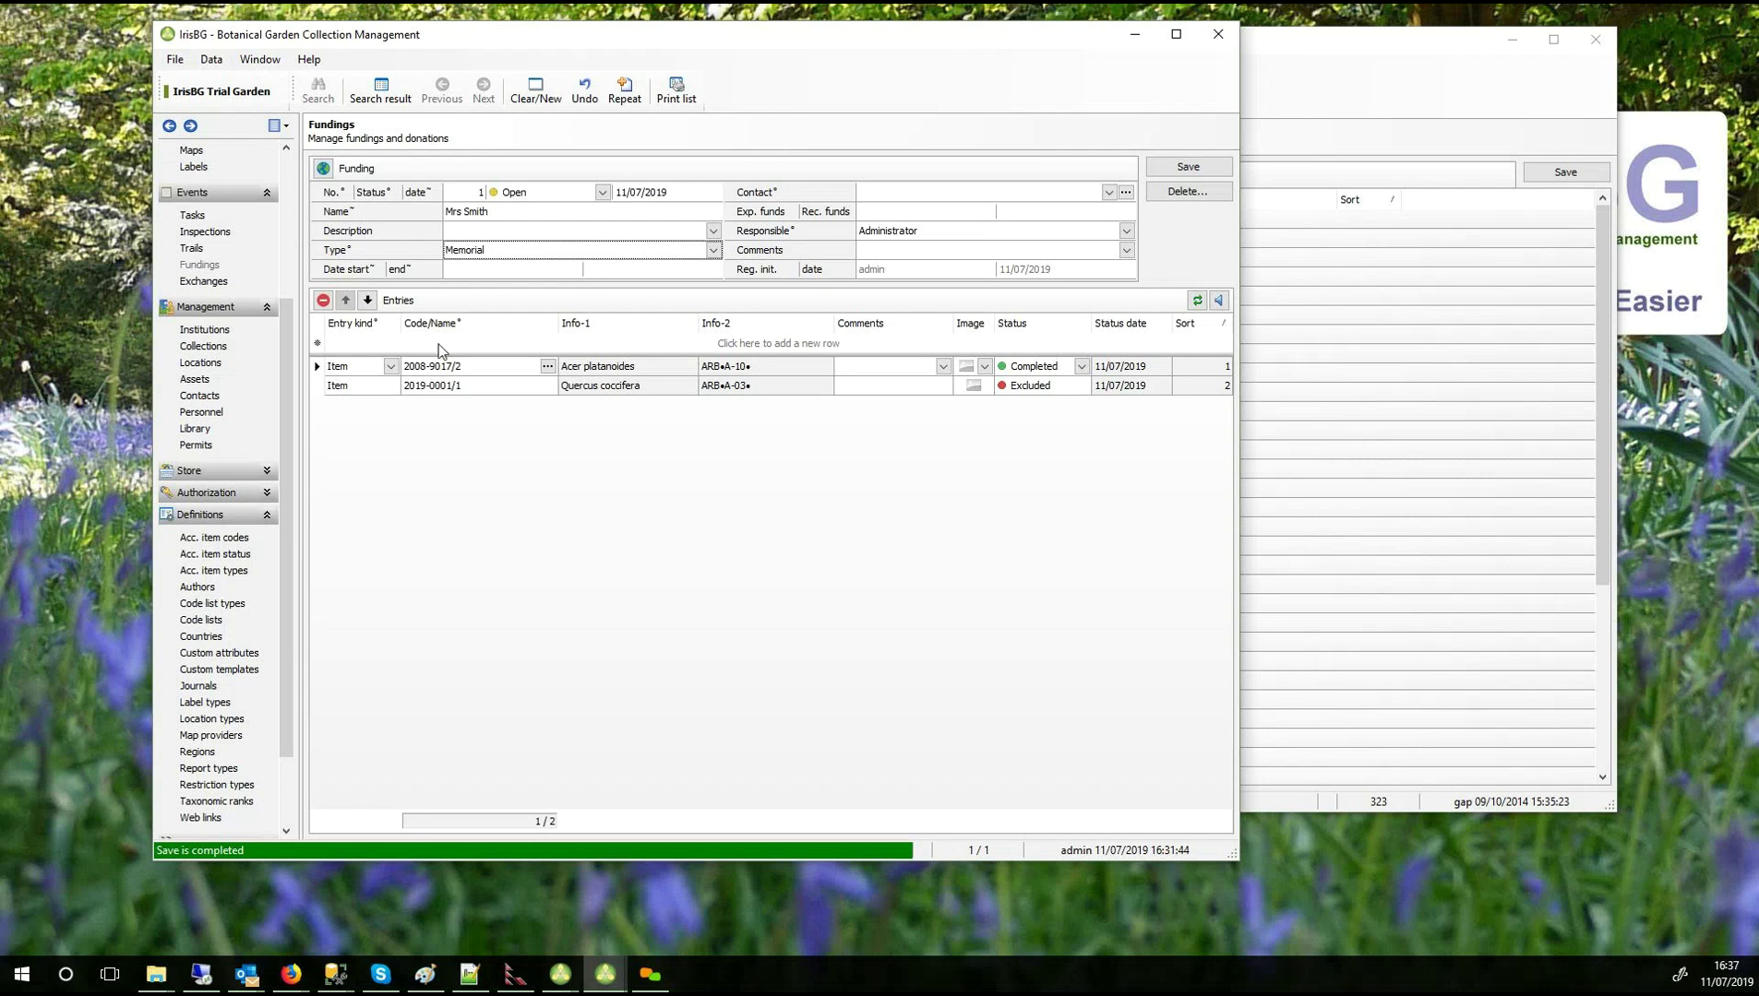
{"action": "left_click", "coordinate": [378, 343]}
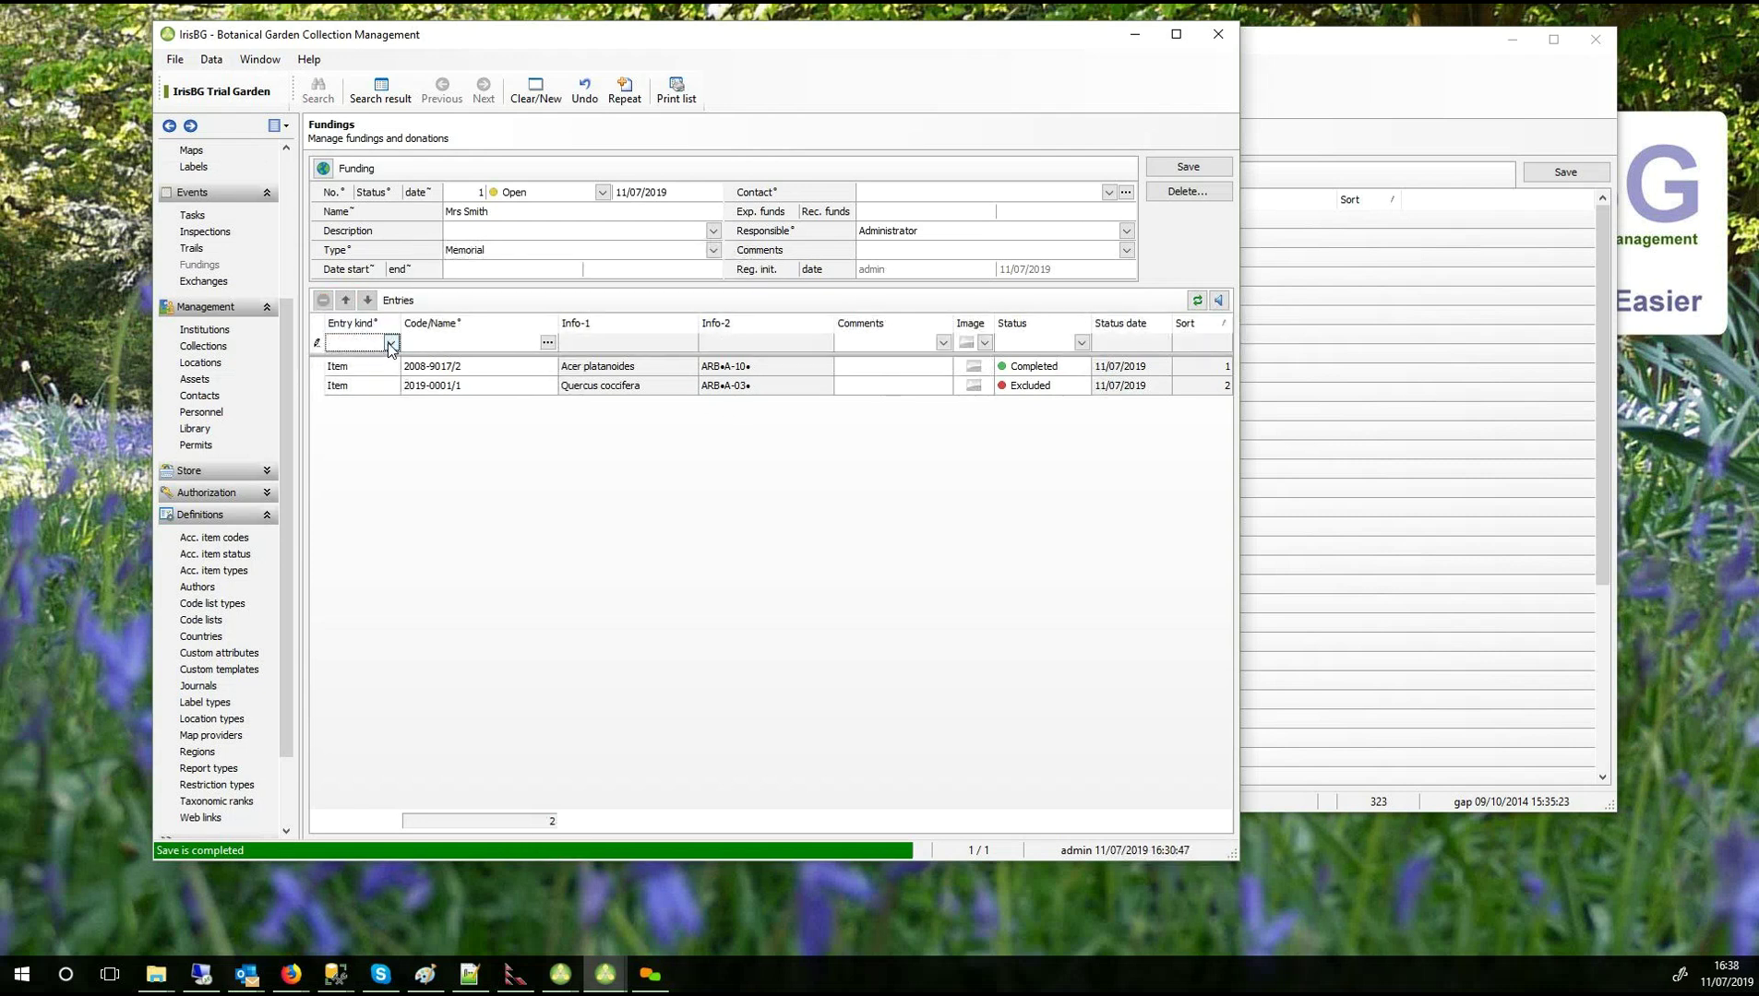
{"action": "left_click", "coordinate": [390, 343]}
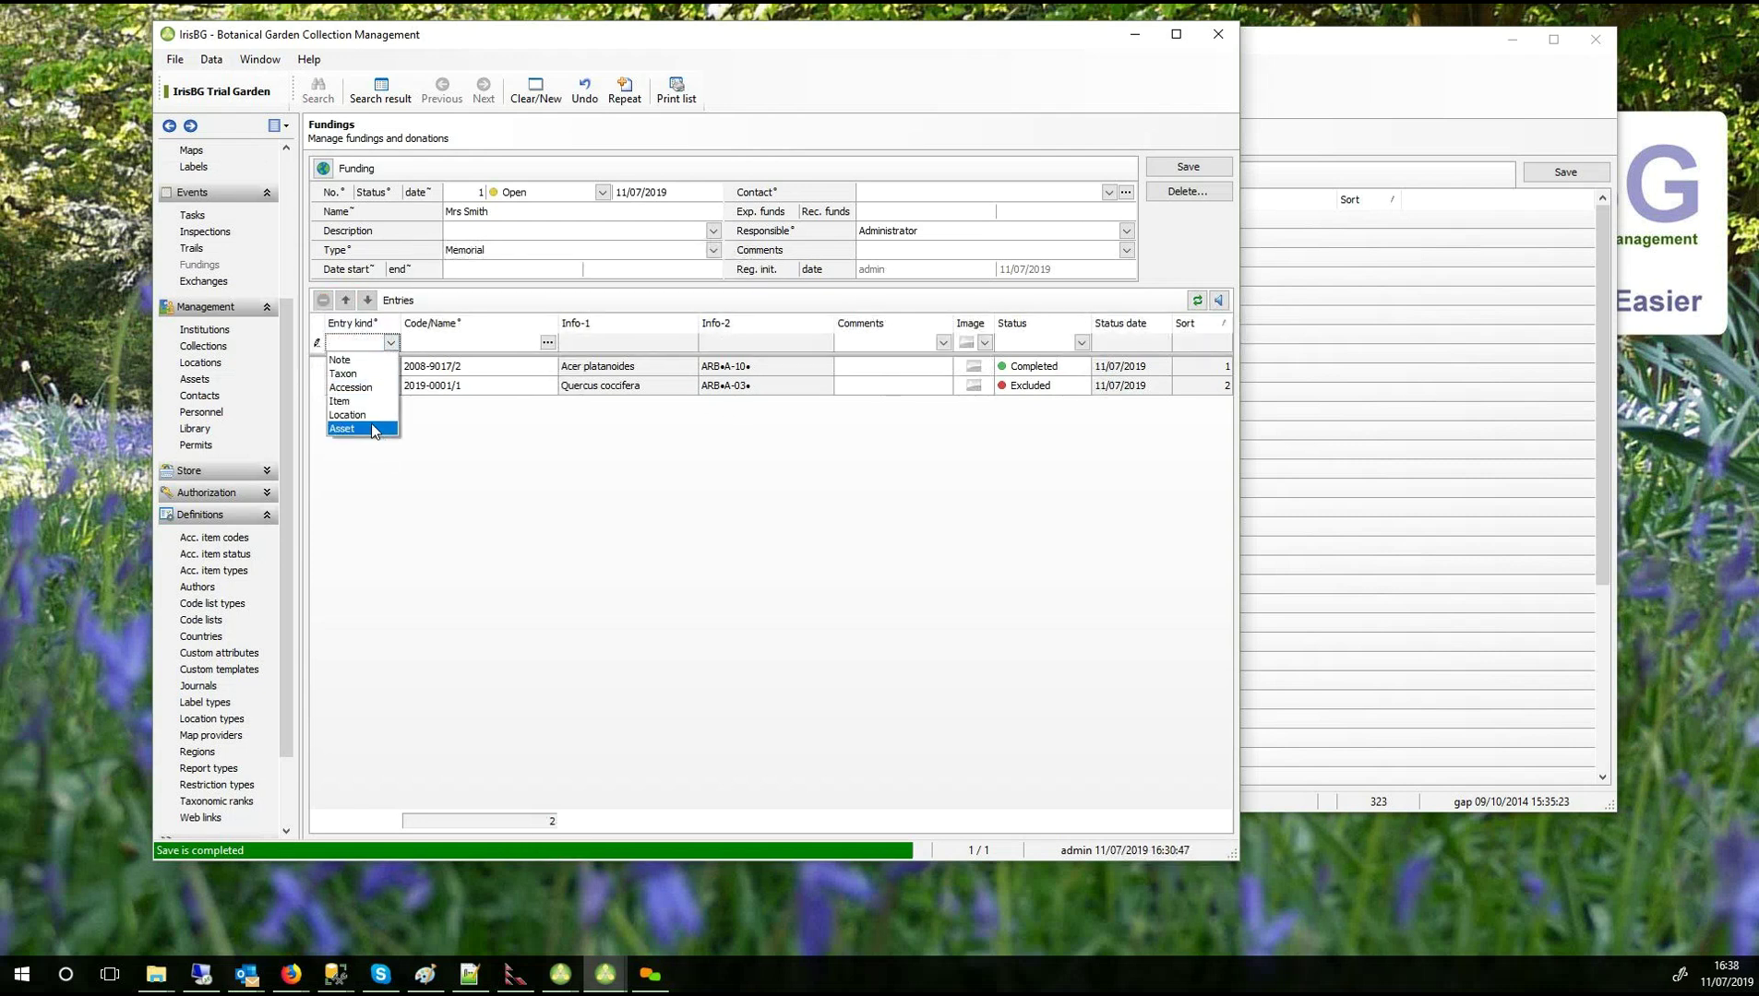
{"action": "left_click", "coordinate": [367, 360]}
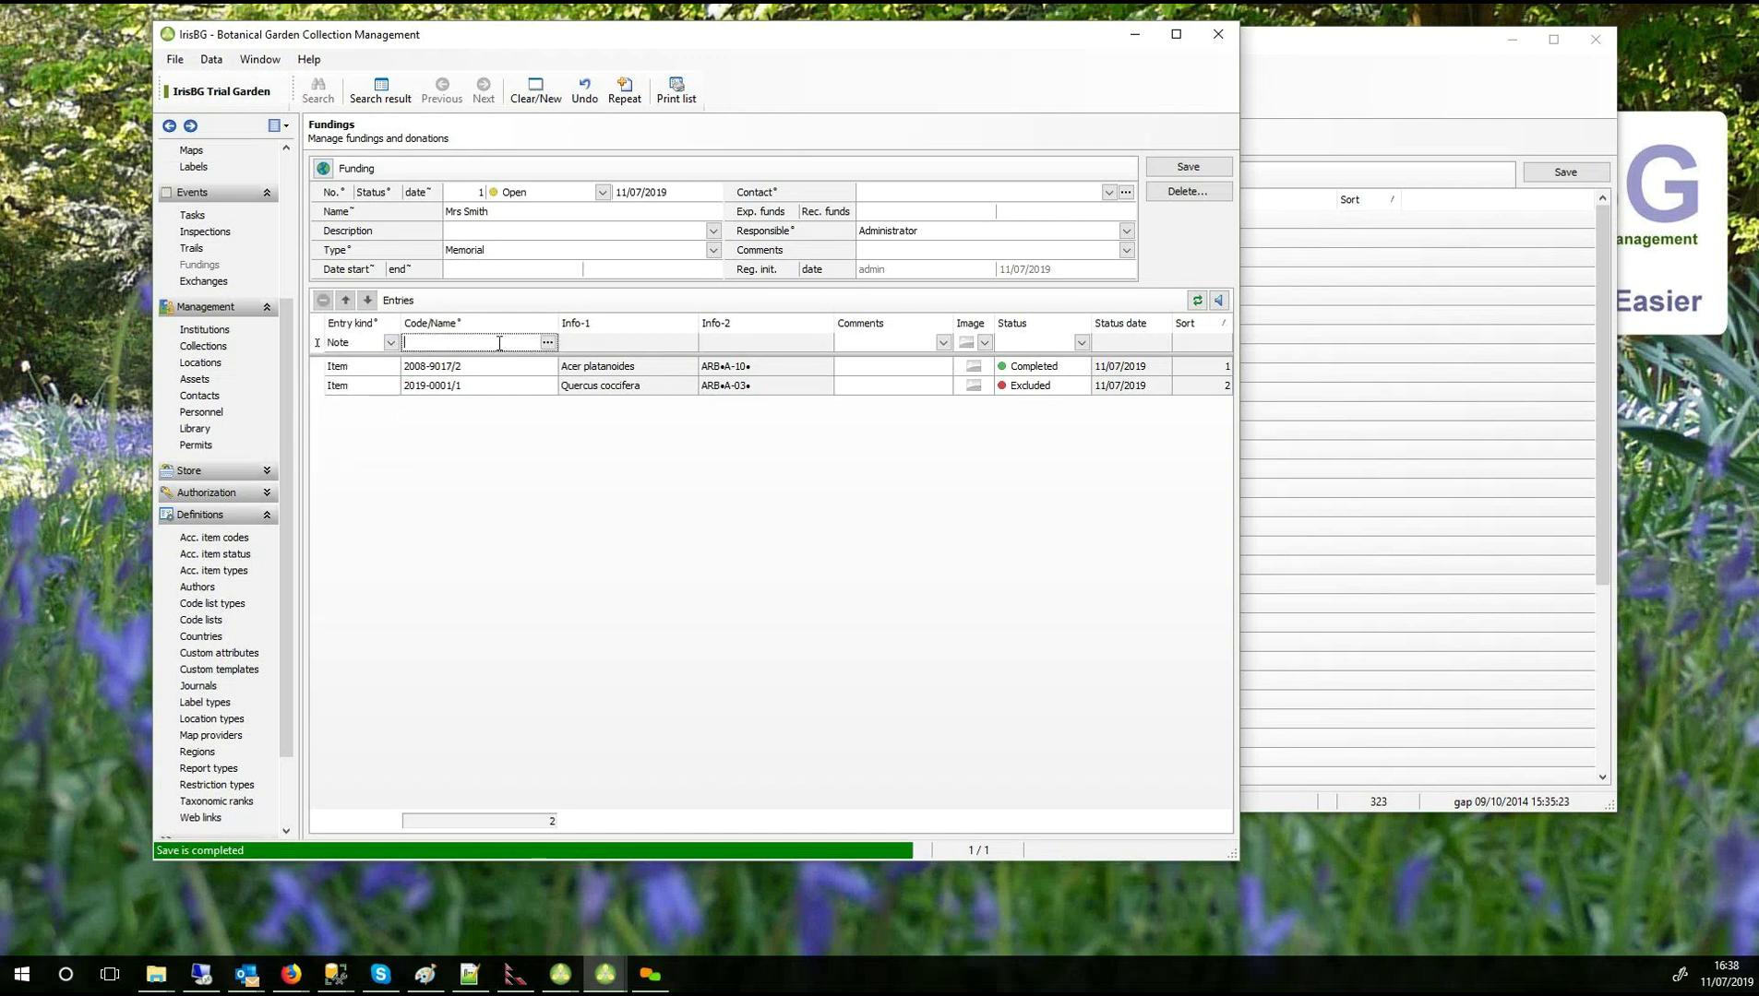
Enter "Tree fund." as the comment of the new note entry and try to save the record.
{"action": "left_click", "coordinate": [942, 342]}
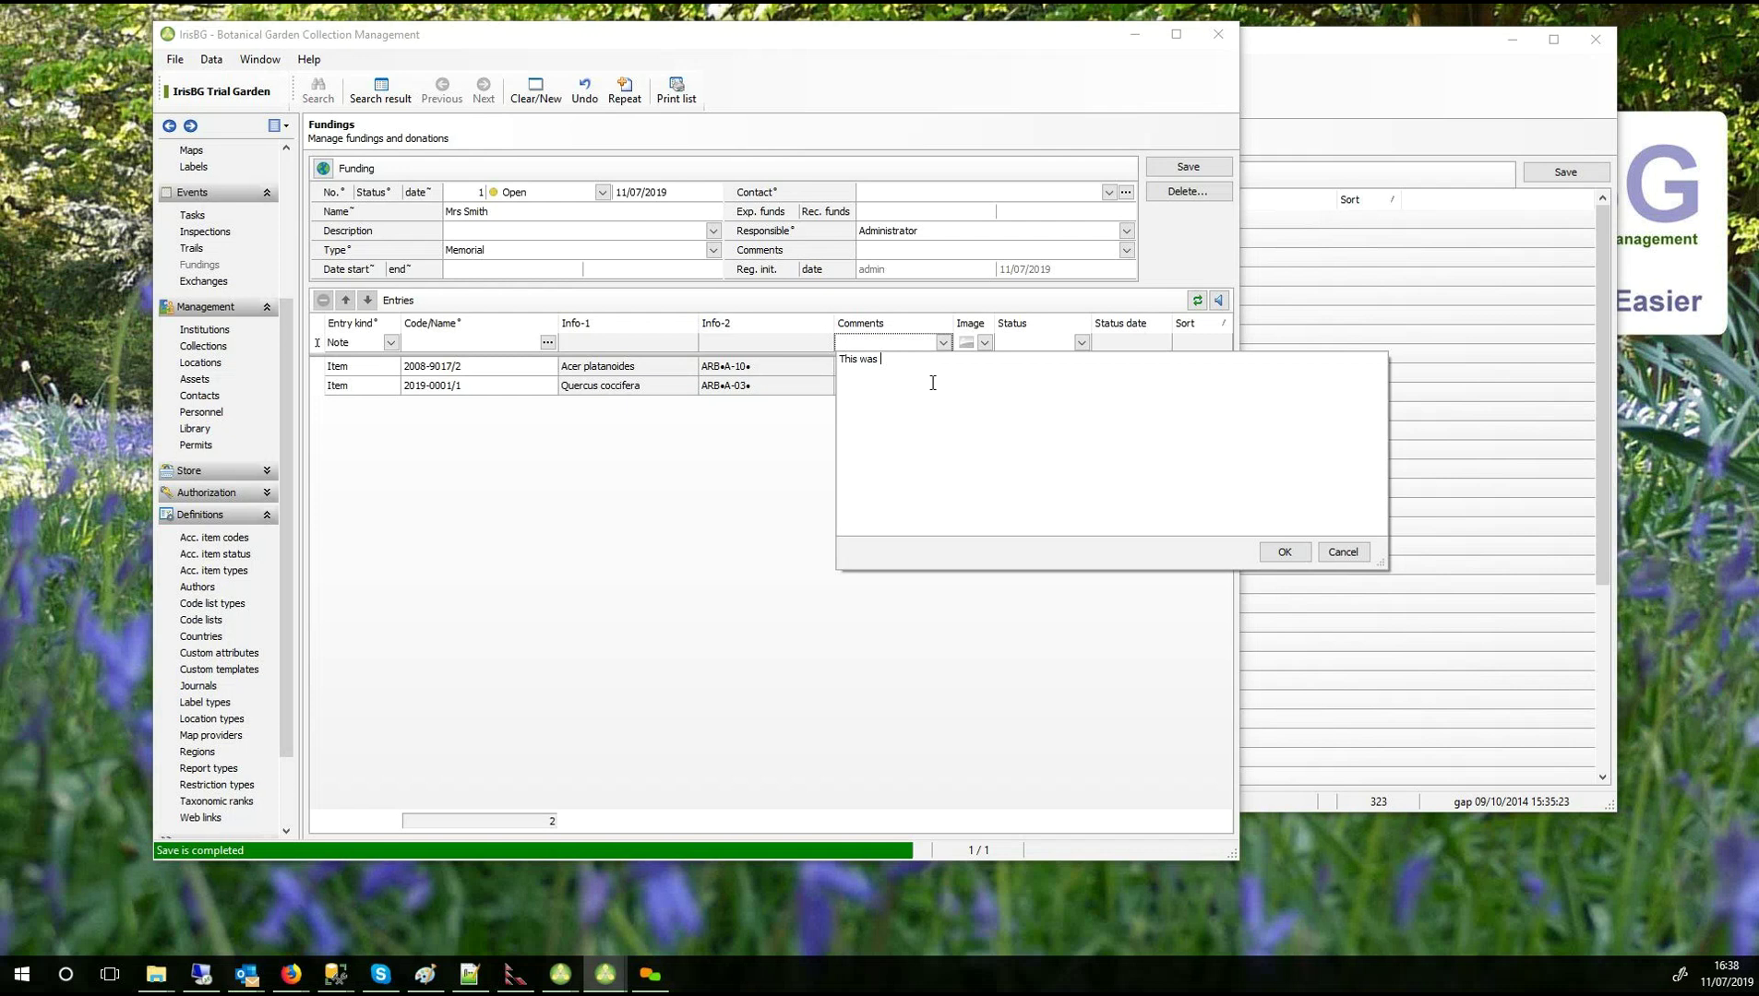
{"action": "key", "text": "ctrl+a"}
{"action": "type", "text": "Tree"}
{"action": "left_click", "coordinate": [1282, 553]}
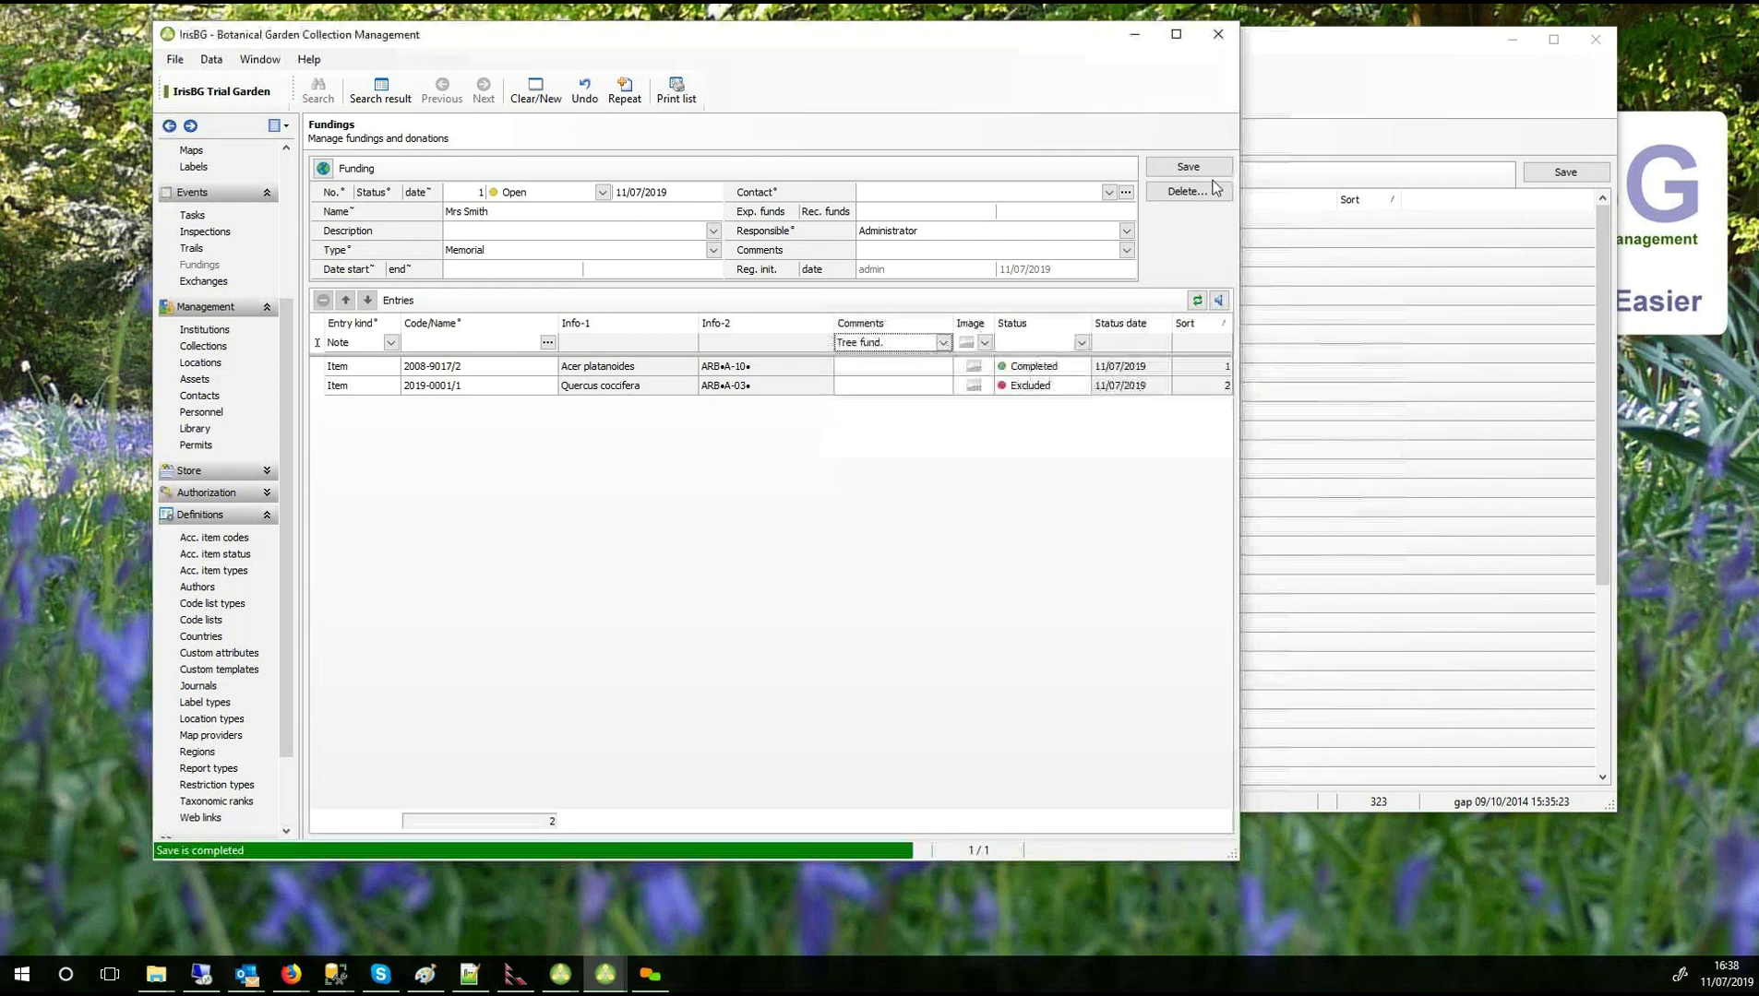
{"action": "left_click", "coordinate": [1188, 167]}
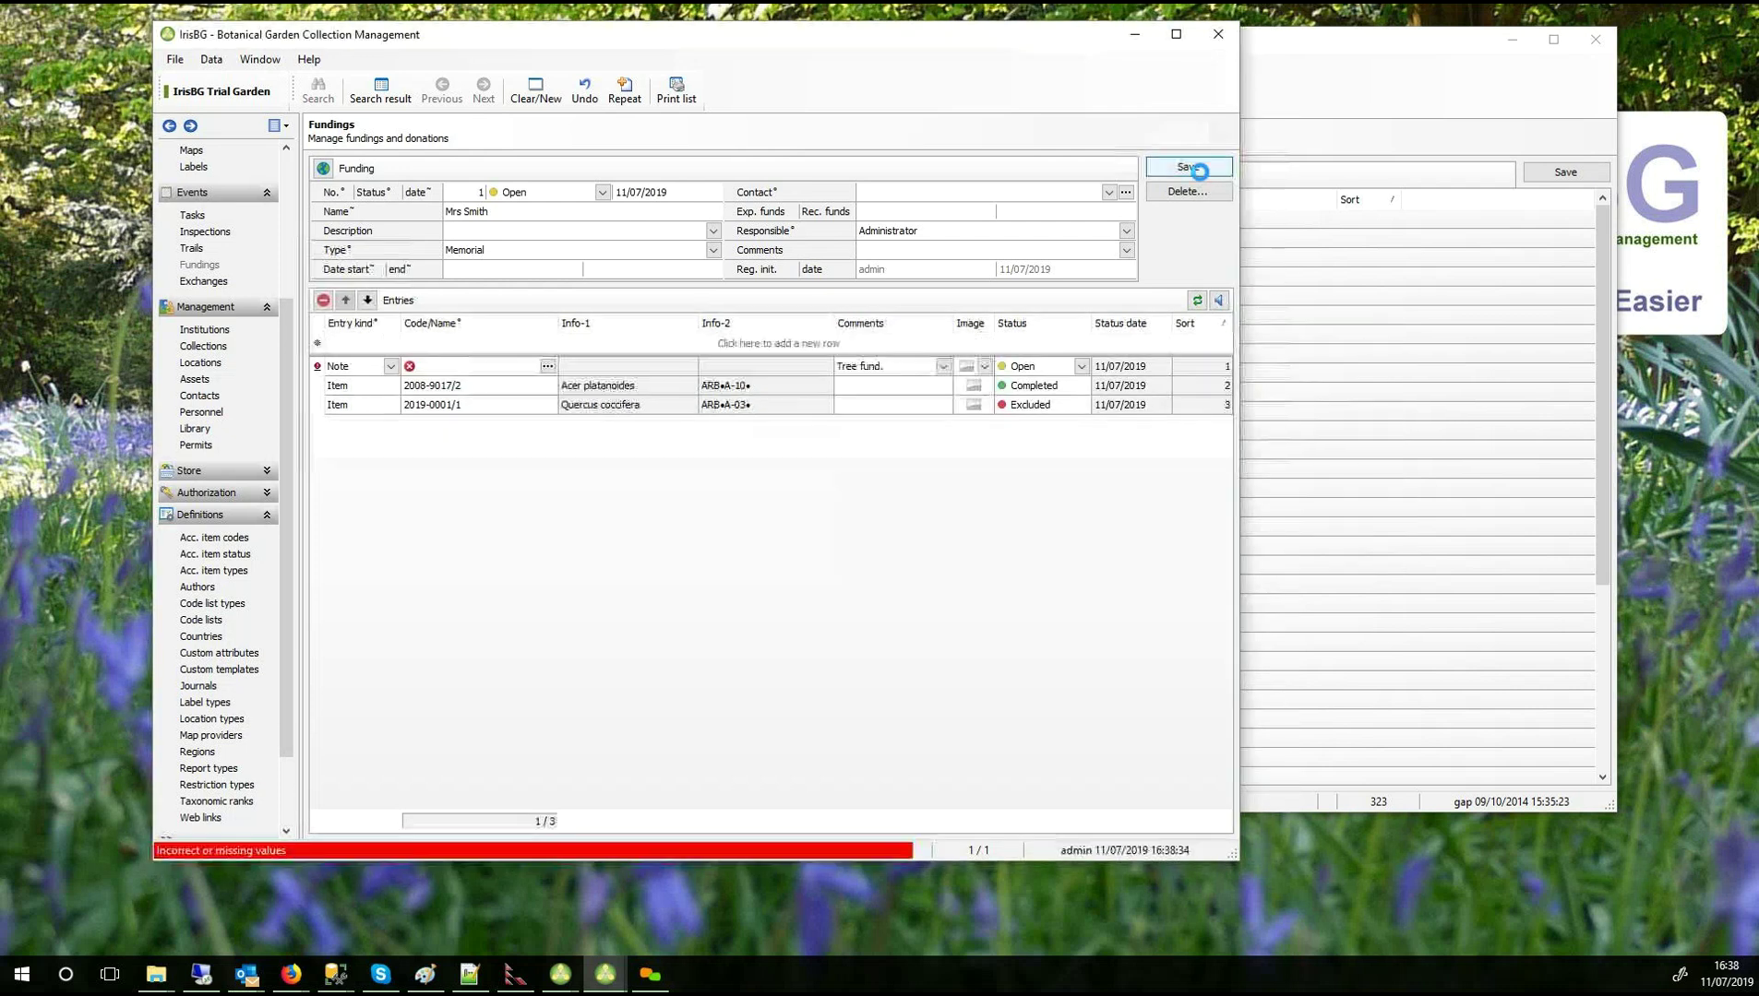
Set the note entry's Code/Name to "Tree fund", clear its comment and save the funding.
{"action": "left_click", "coordinate": [539, 367]}
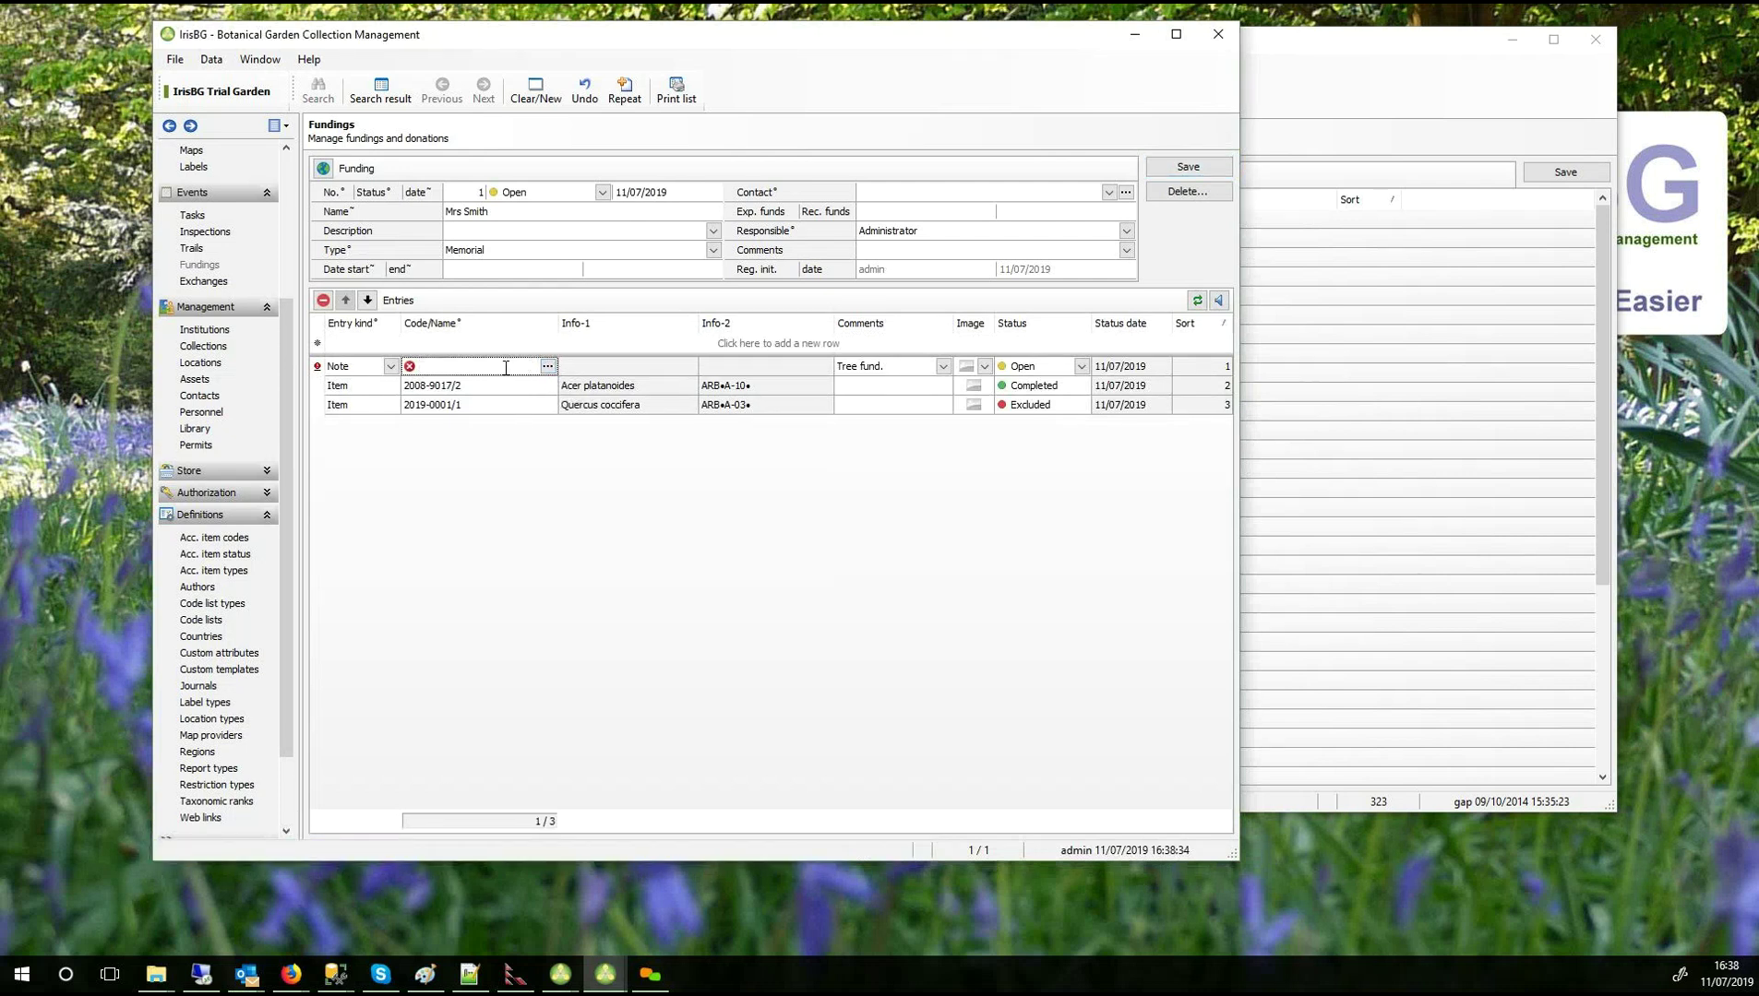
{"action": "type", "text": "Tree fund"}
{"action": "left_click", "coordinate": [1182, 169]}
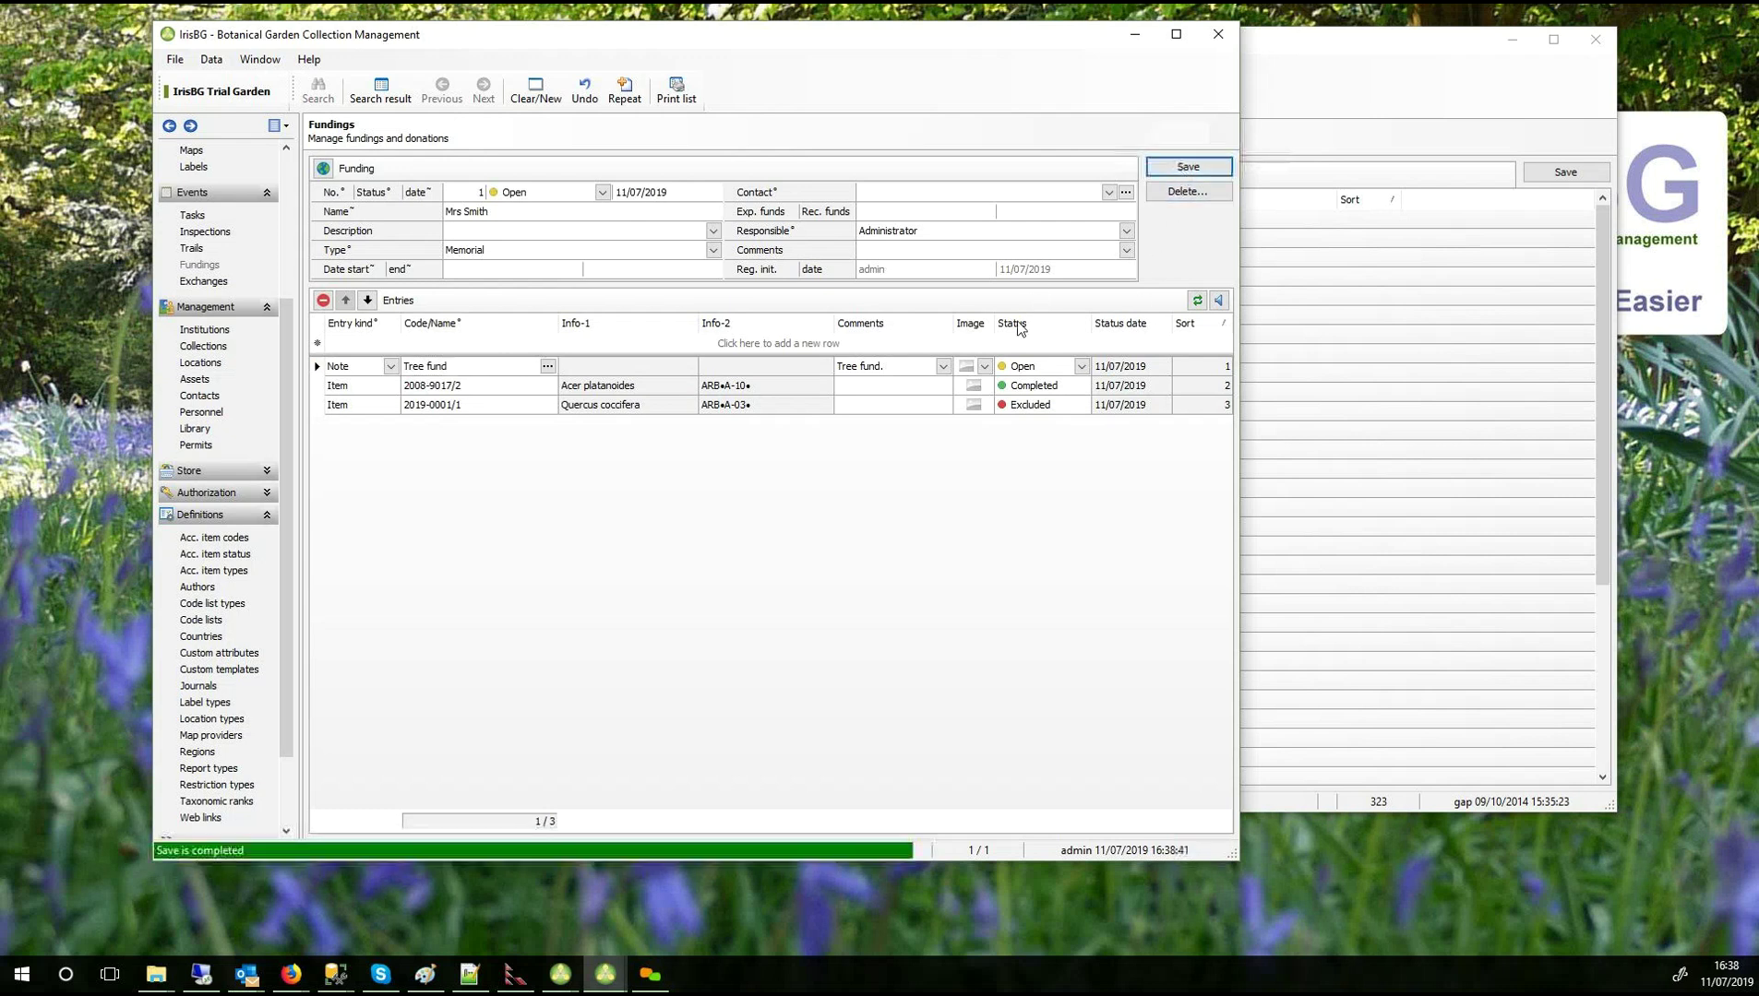
{"action": "left_click", "coordinate": [915, 368]}
{"action": "key", "text": "Delete"}
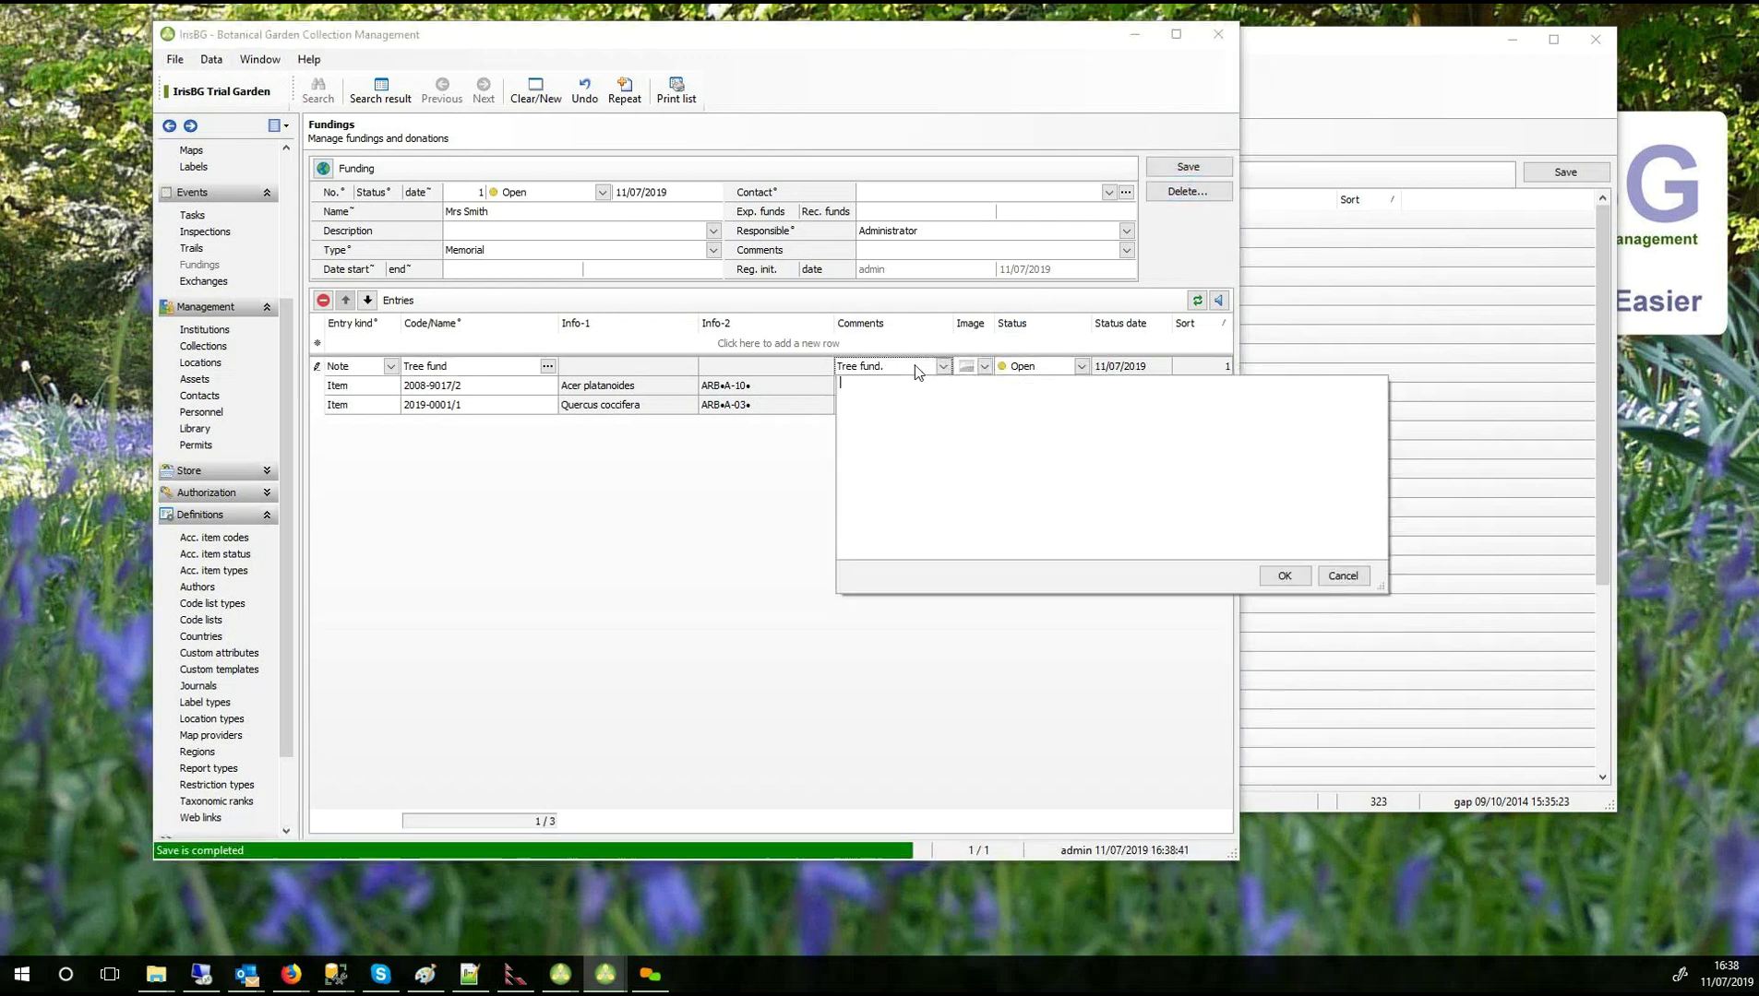
{"action": "left_click", "coordinate": [1298, 572]}
{"action": "left_click", "coordinate": [1187, 167]}
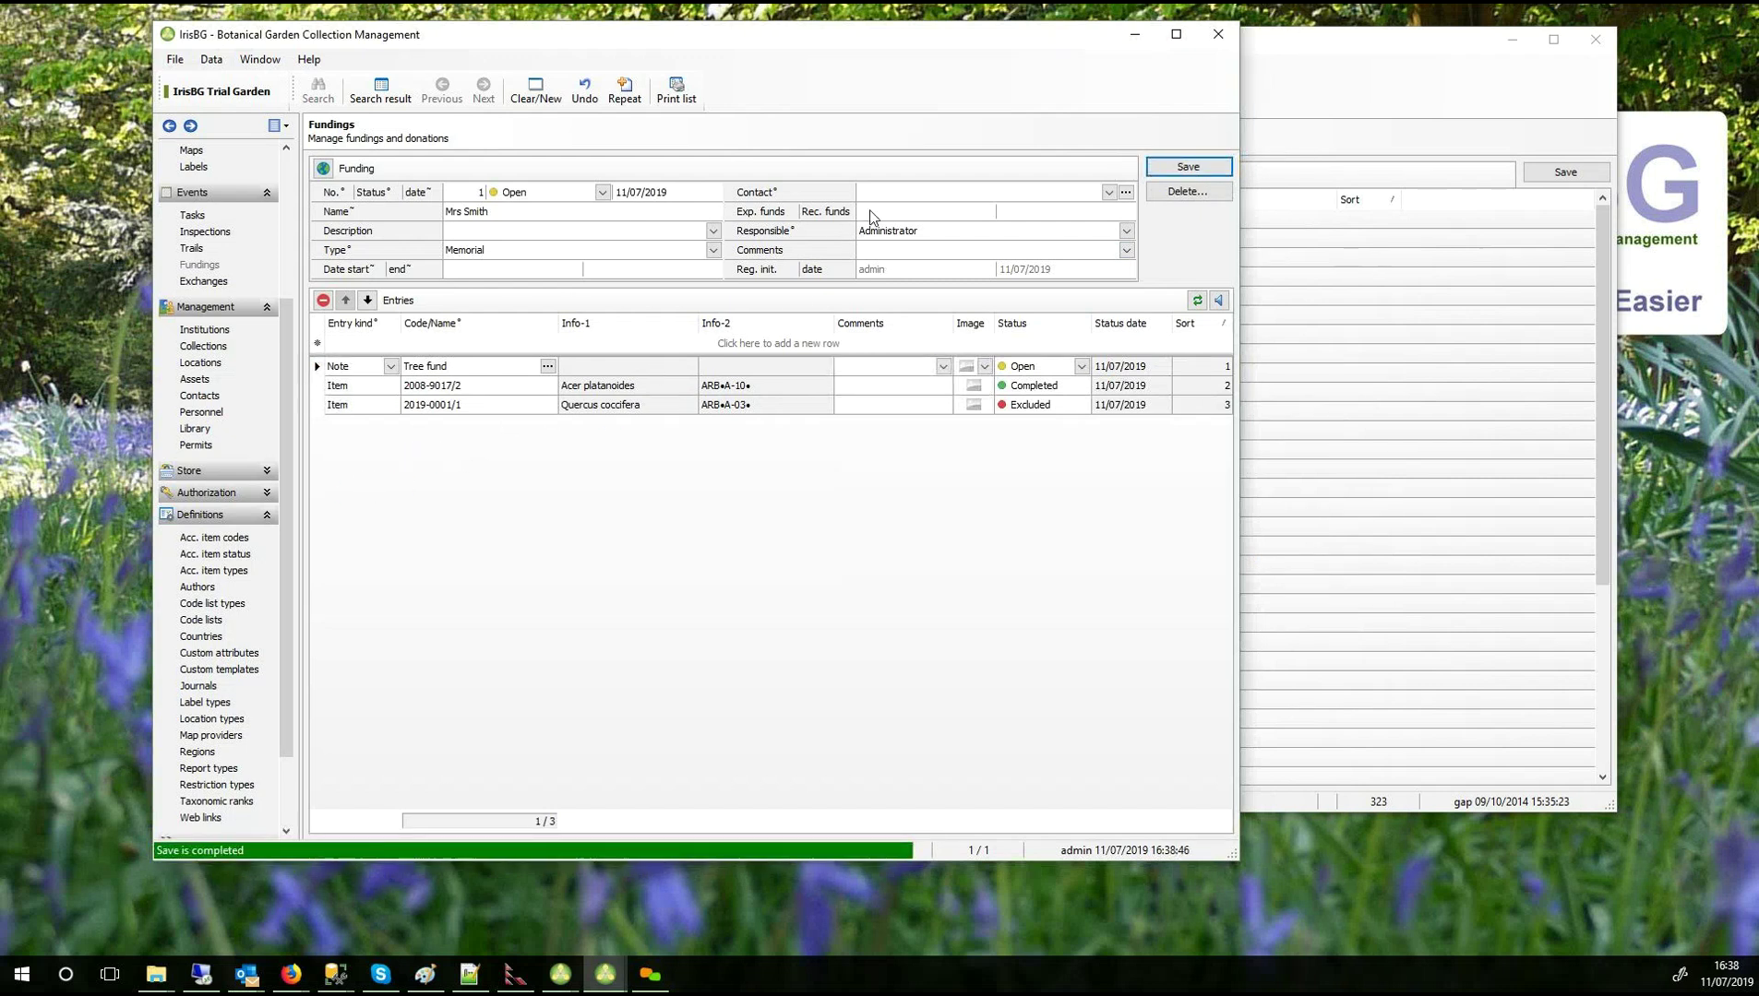
Set the funding's Exp. funds to 5,000.00, save it and move to the Acer platanoides entry.
{"action": "left_click", "coordinate": [892, 210]}
{"action": "left_click", "coordinate": [1197, 167]}
{"action": "key", "text": "Down"}
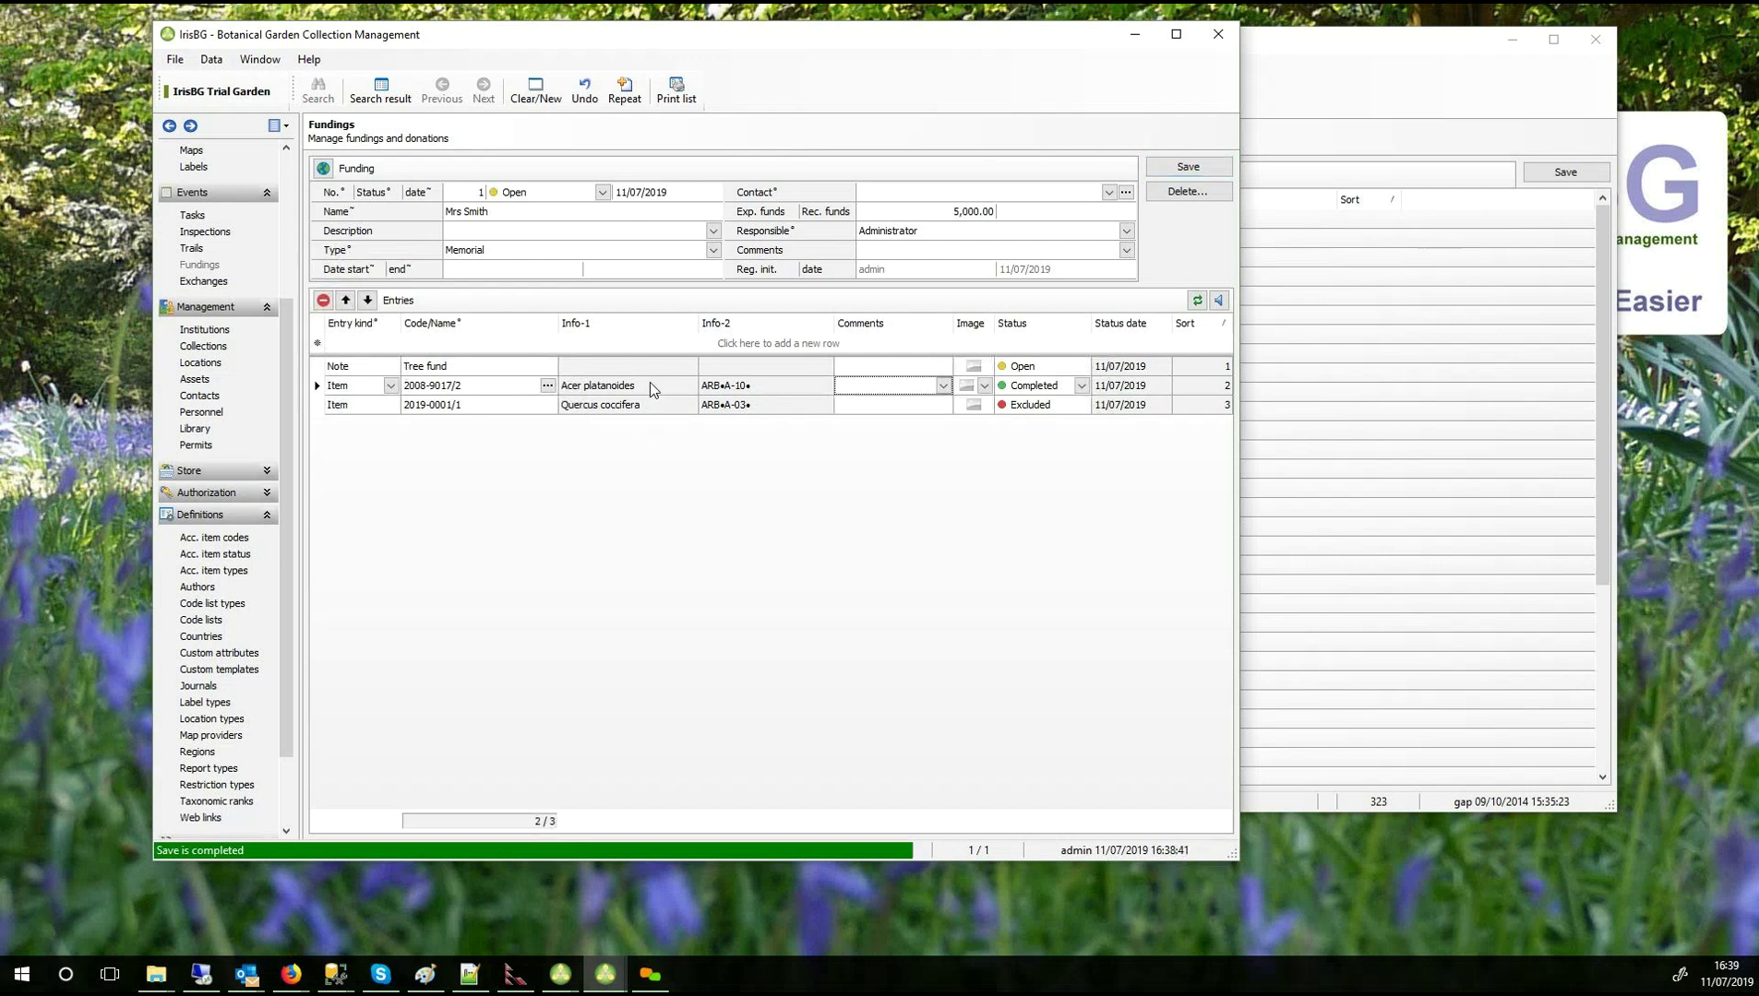
{"action": "key", "text": "Down"}
{"action": "key", "text": "Up"}
Enter the comment "1000$" for both the Acer platanoides and the Quercus coccifera entries.
{"action": "left_click", "coordinate": [886, 376]}
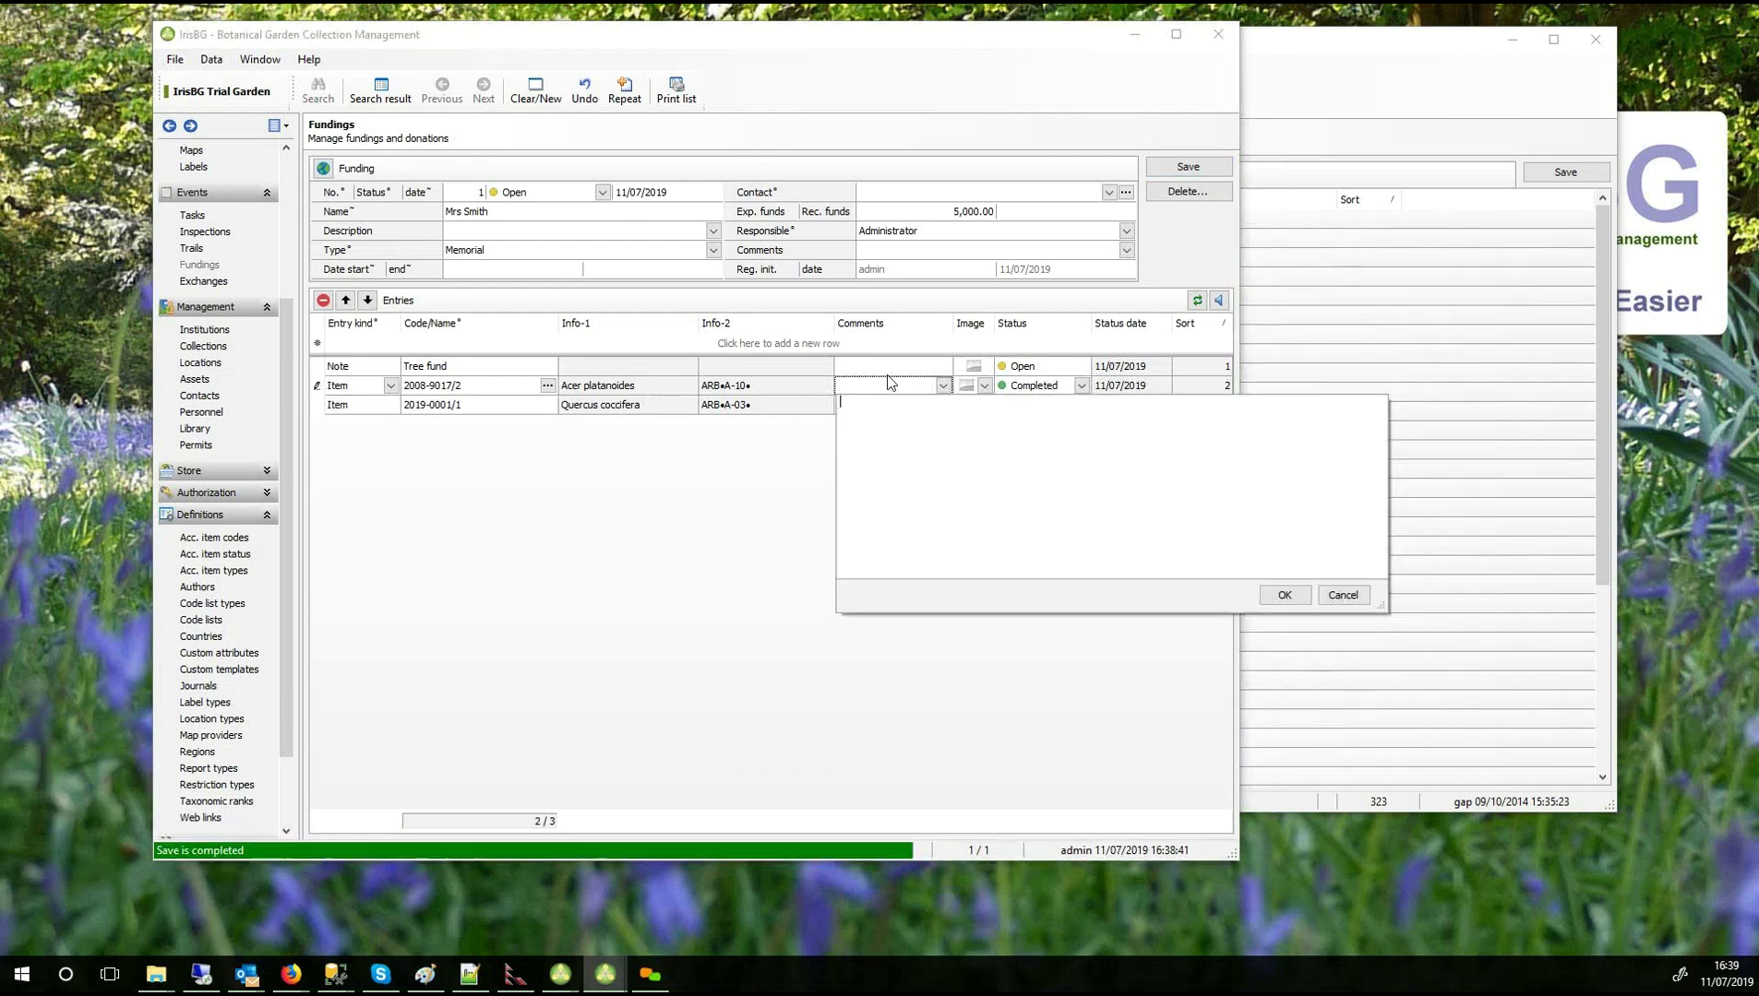
{"action": "type", "text": "1000$"}
{"action": "left_click", "coordinate": [1292, 595]}
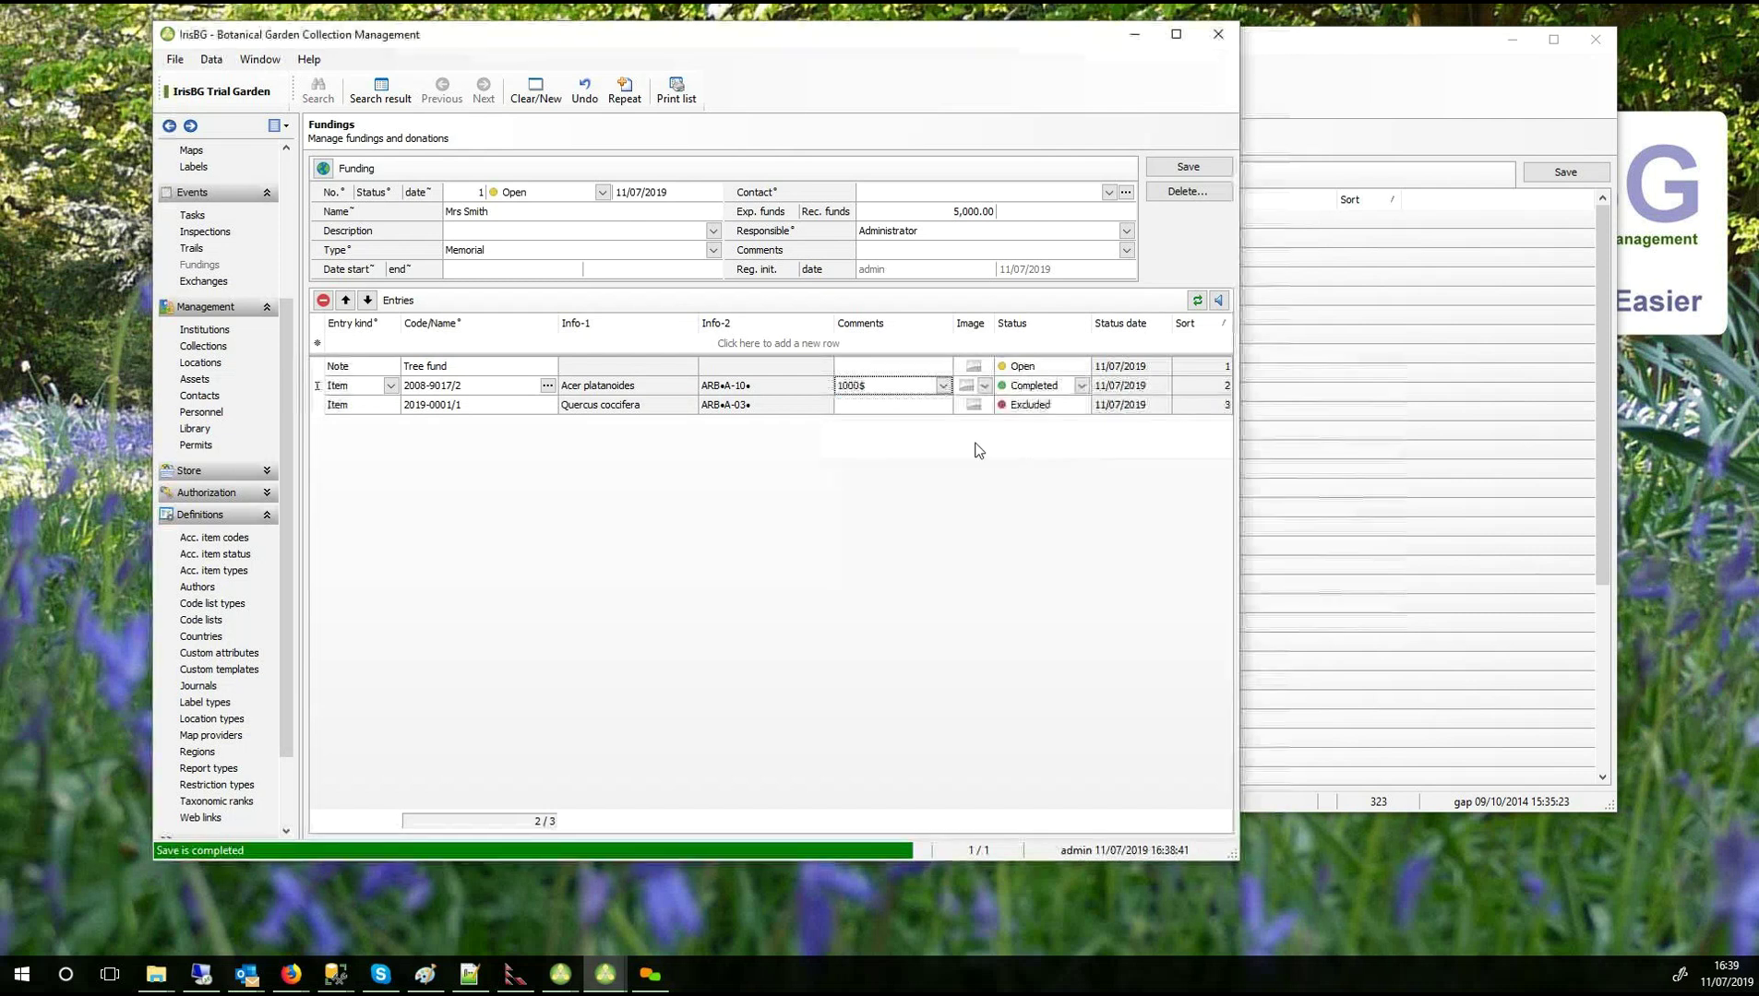
{"action": "left_click", "coordinate": [894, 406]}
{"action": "type", "text": "1000$"}
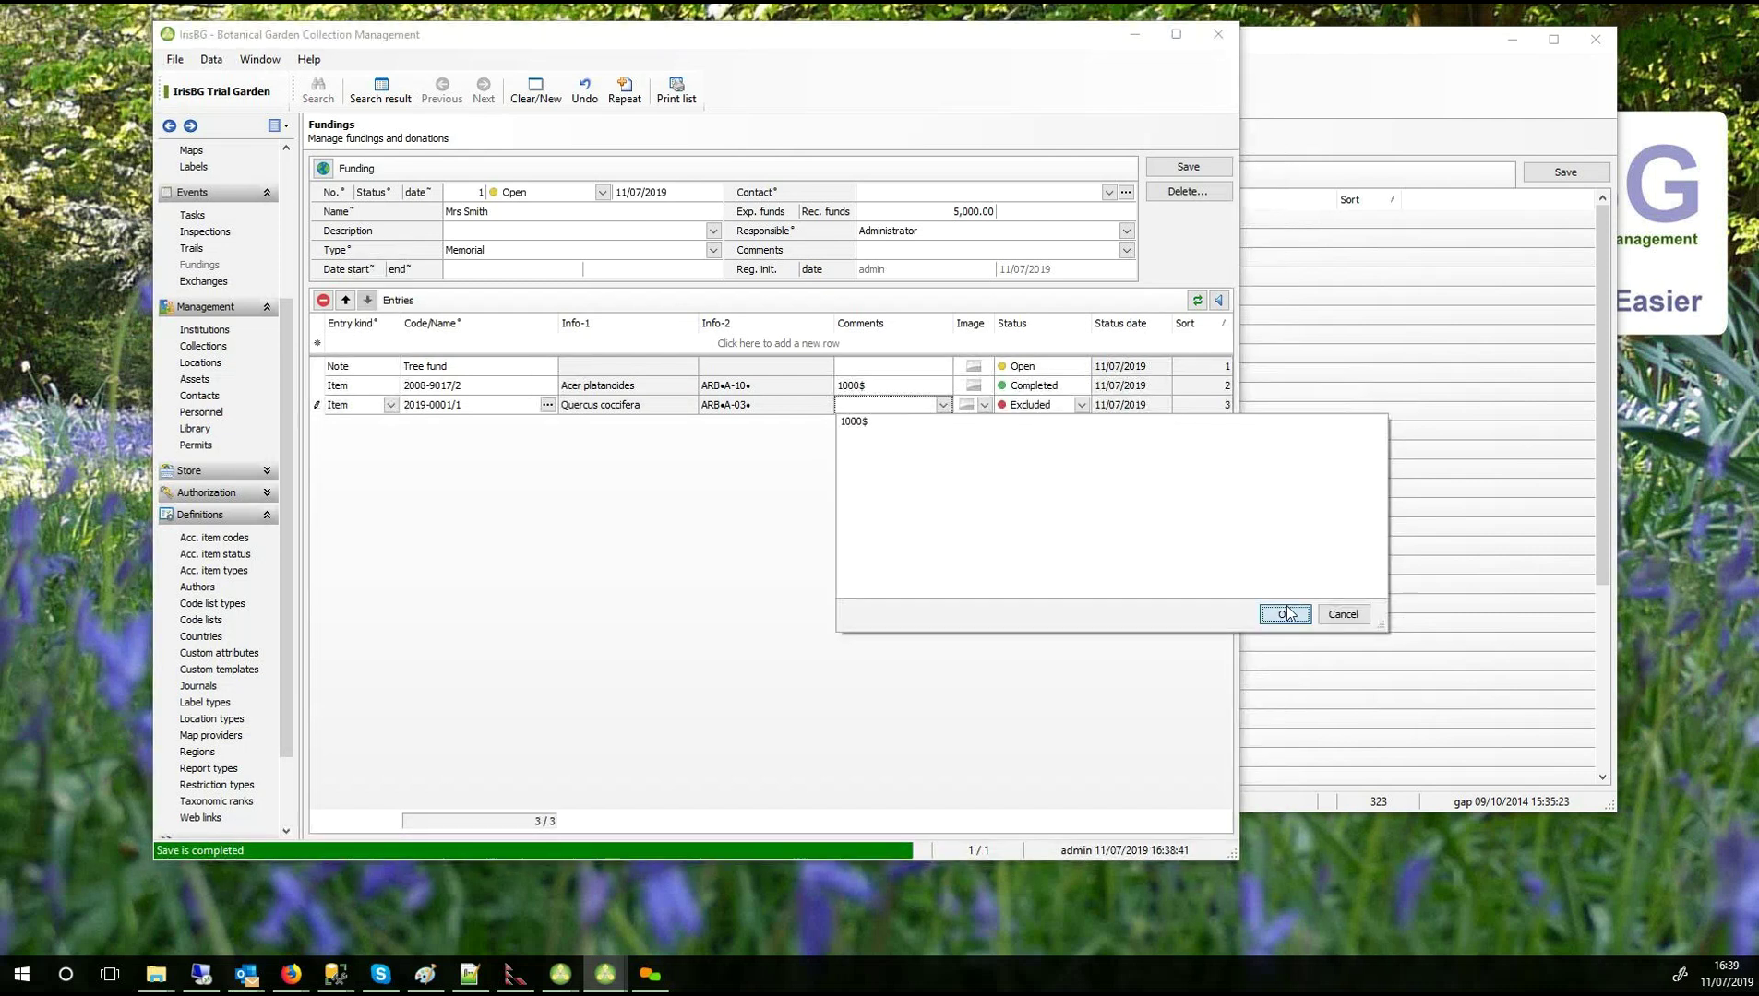
{"action": "left_click", "coordinate": [1285, 614]}
Enter the comment "3000$" for the Tree fund note entry and save the funding.
{"action": "left_click", "coordinate": [899, 367]}
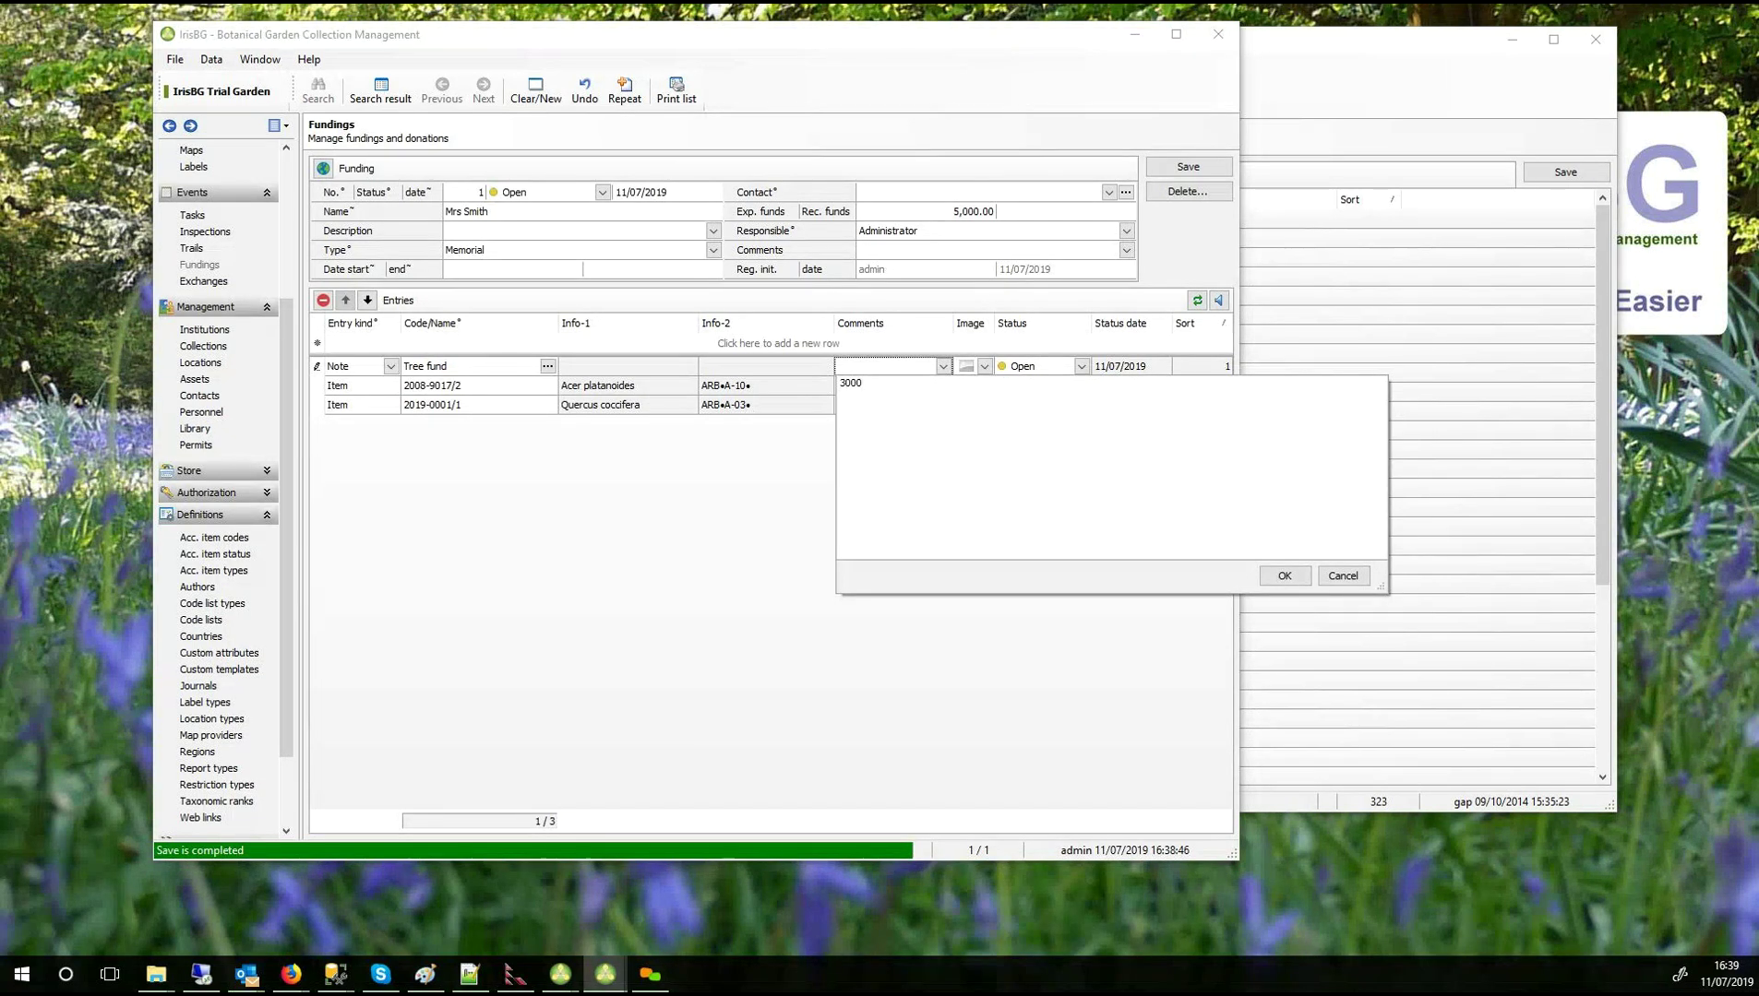
{"action": "left_click", "coordinate": [1262, 579]}
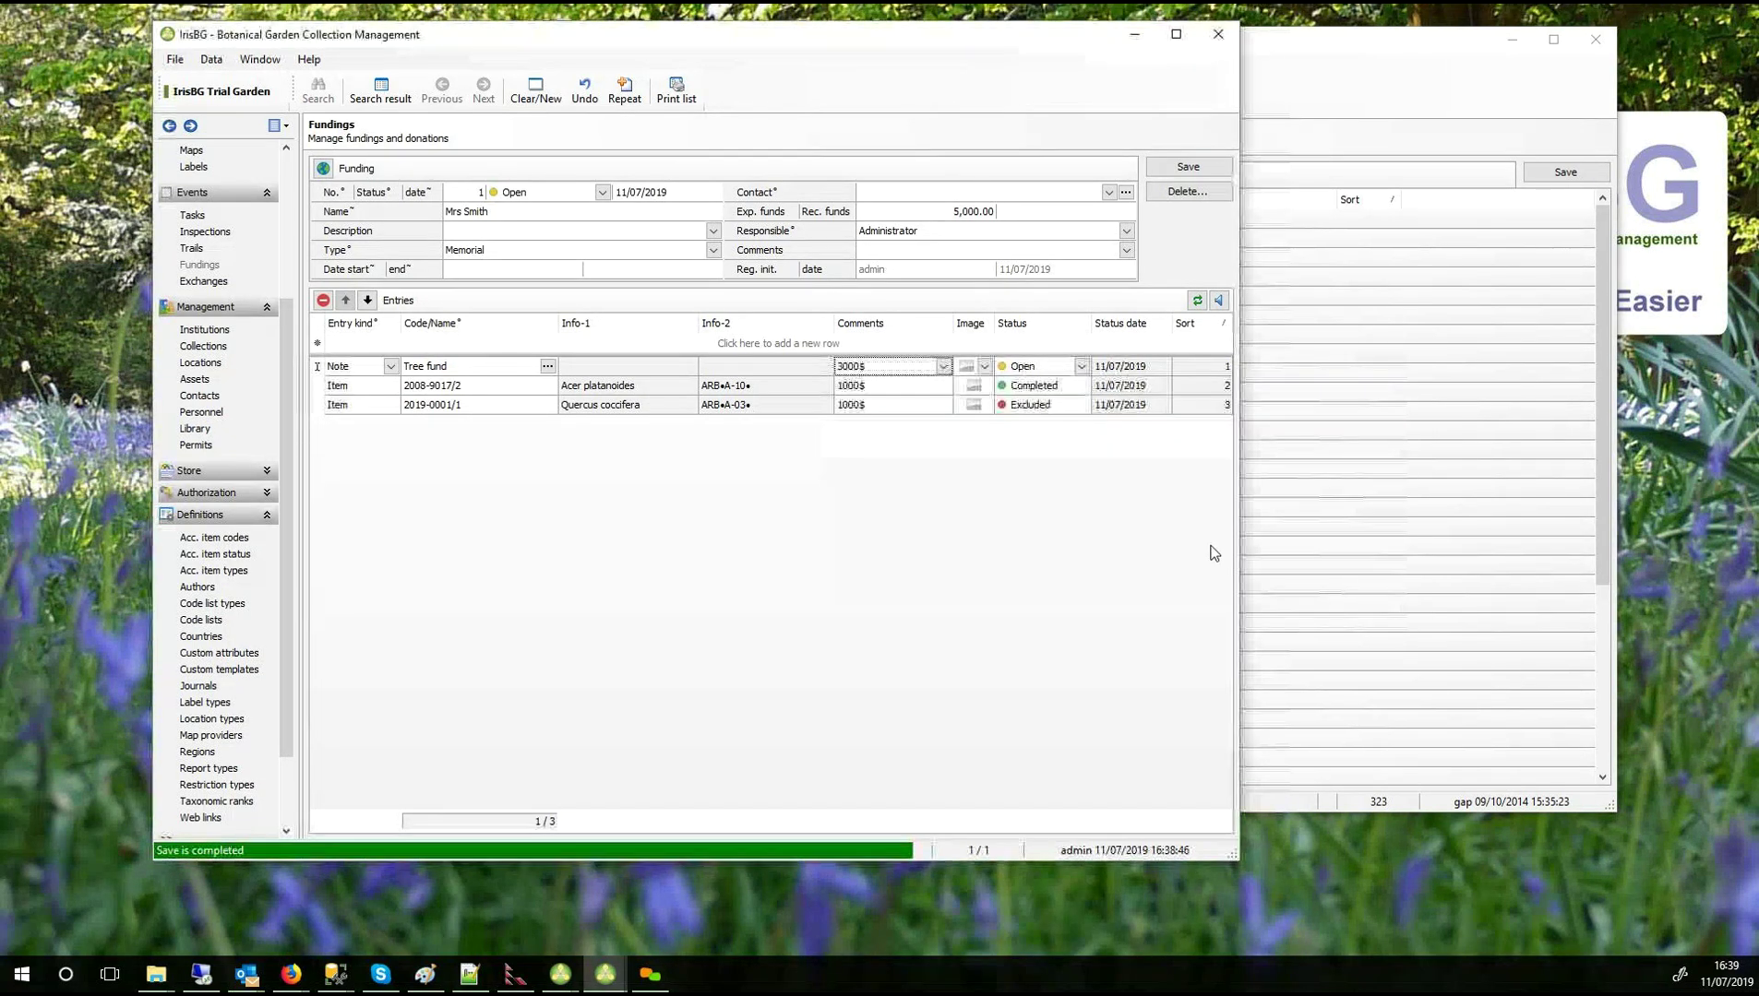
{"action": "left_click", "coordinate": [1183, 168]}
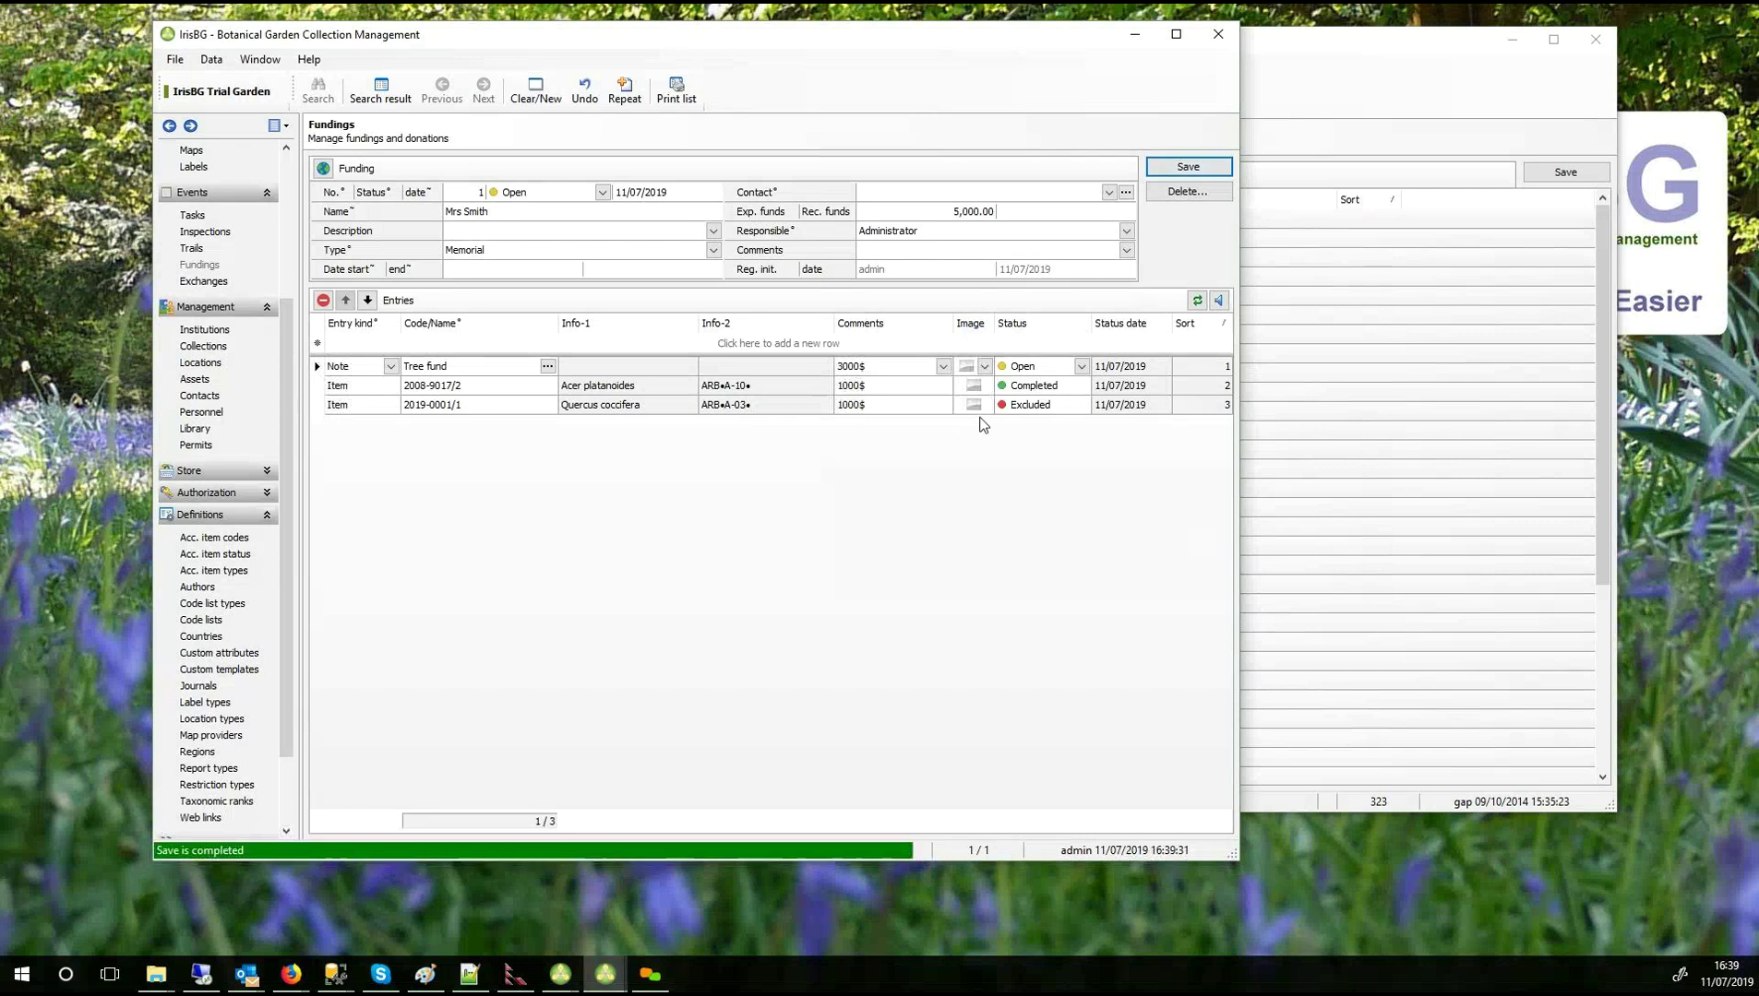
{"action": "left_click", "coordinate": [888, 386]}
{"action": "key", "text": "Escape"}
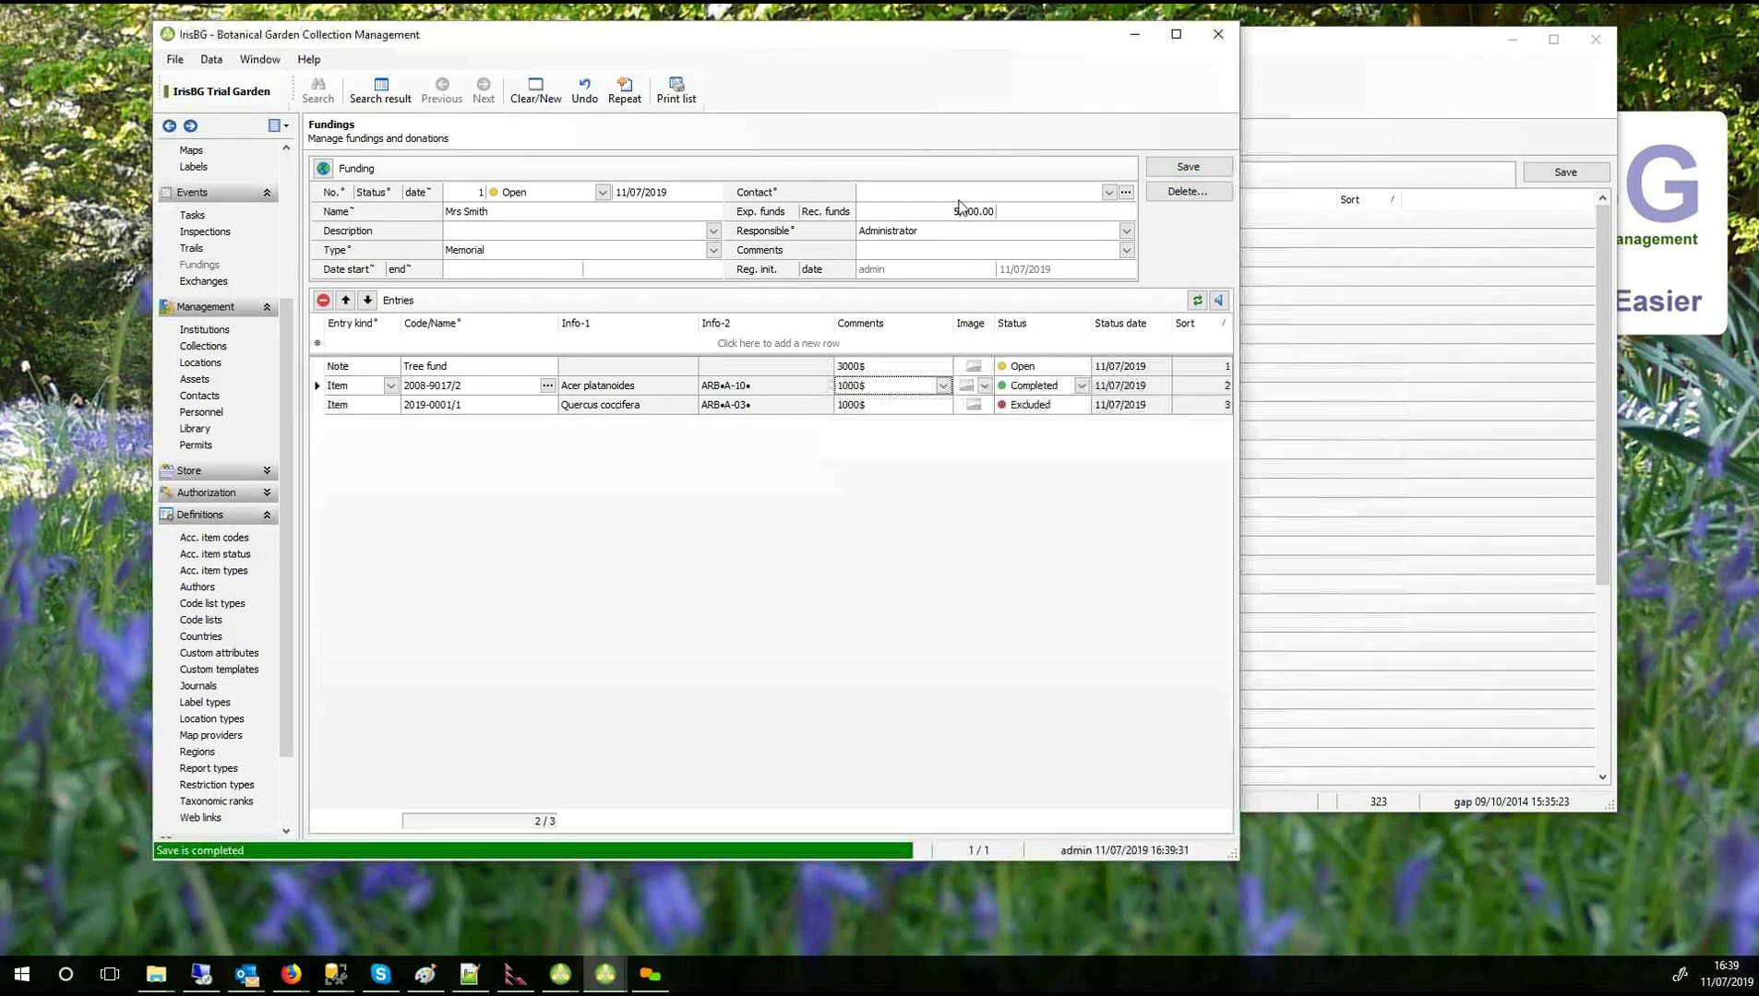
From the funding's Contact field, create and save an external contact with the funder's name and the status Protected.
{"action": "left_click", "coordinate": [1035, 192]}
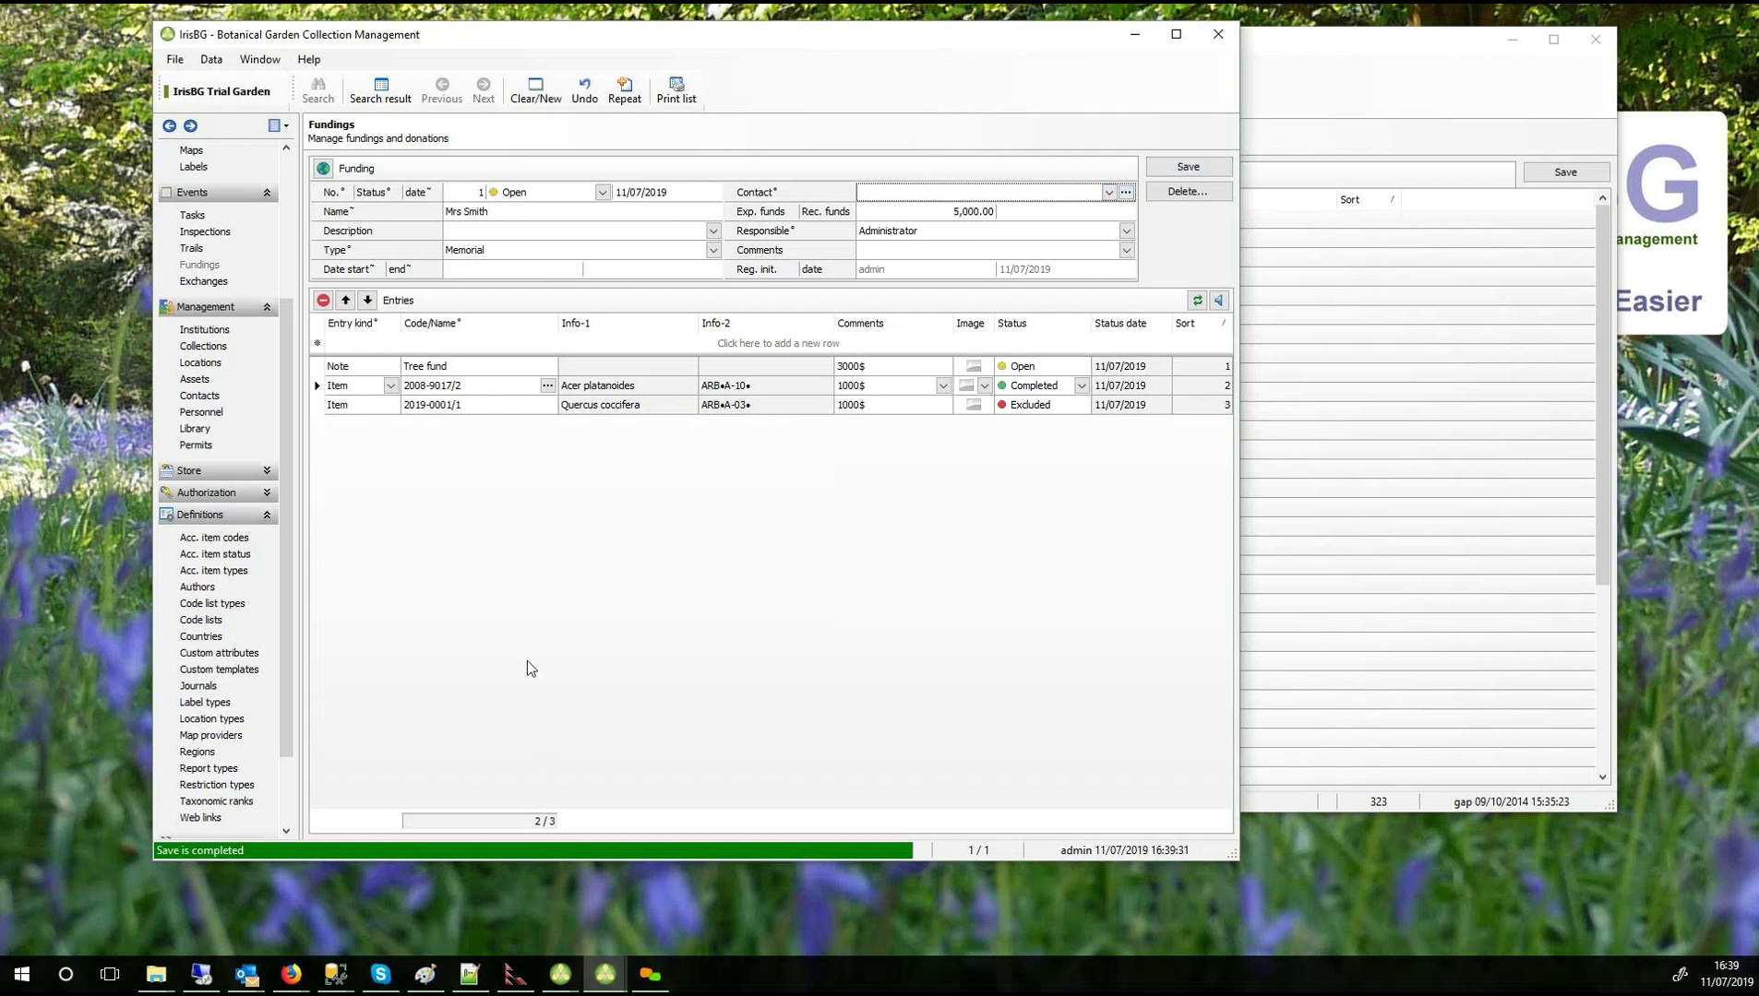
{"action": "left_click", "coordinate": [931, 312]}
{"action": "type", "text": "Mrs Smith"}
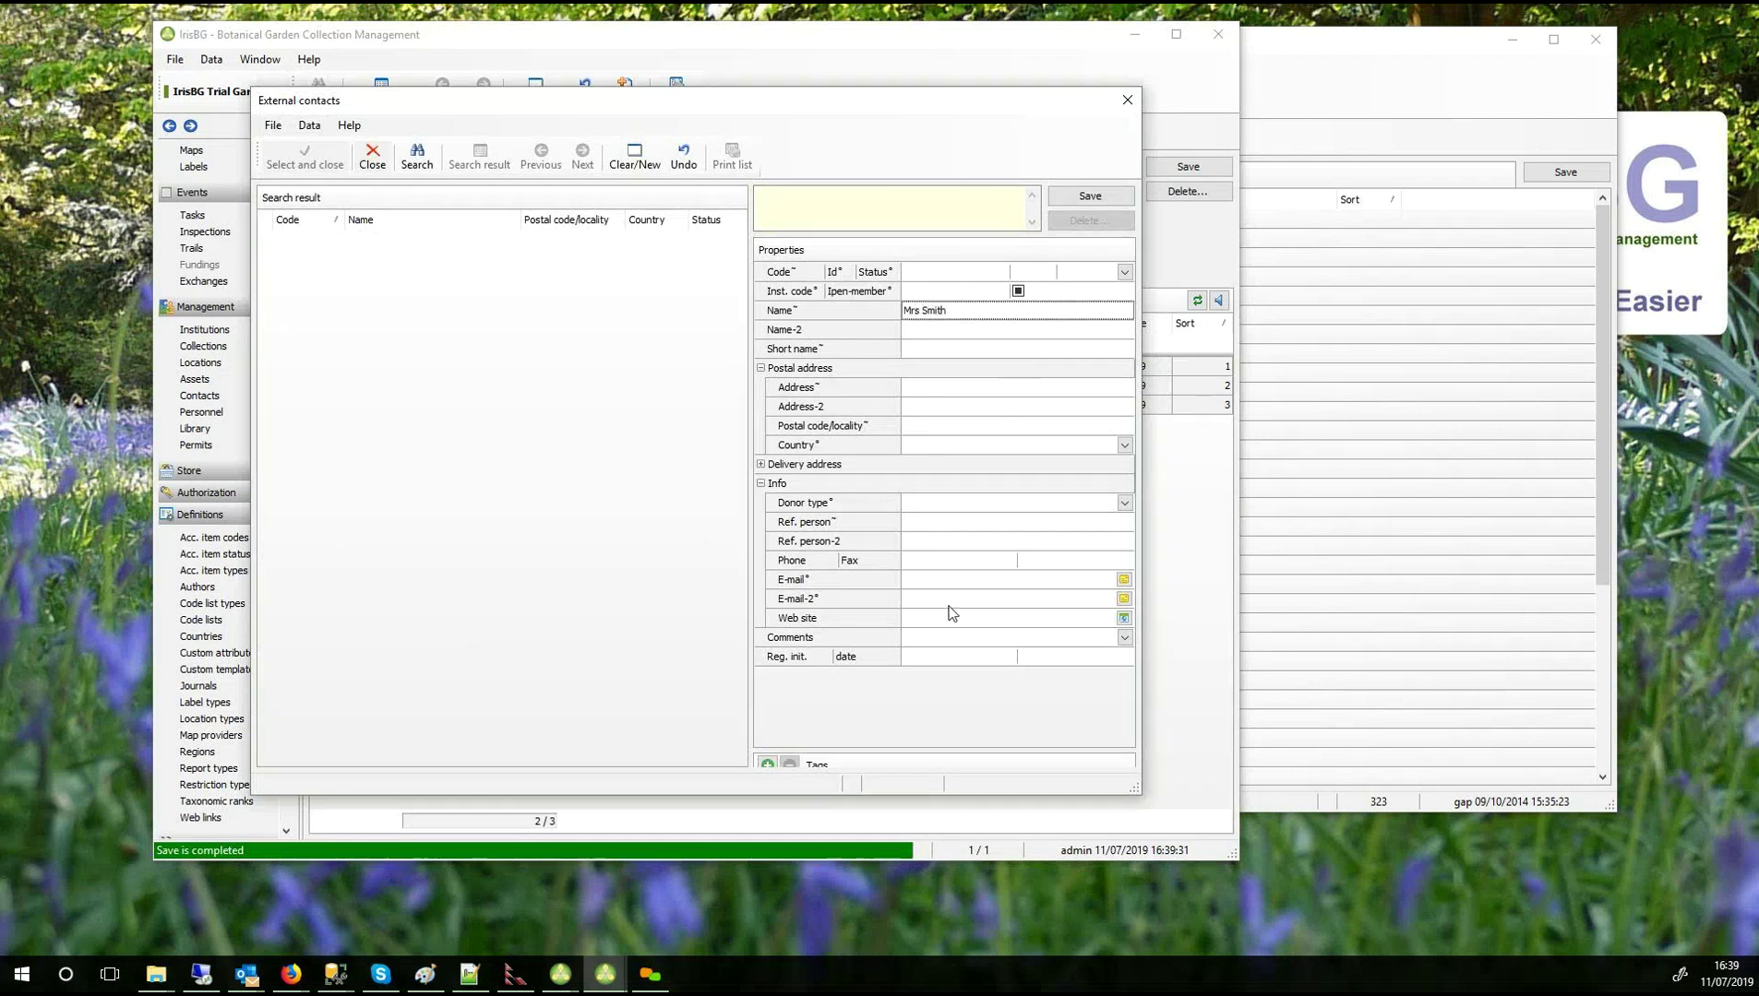
{"action": "left_click", "coordinate": [1097, 192]}
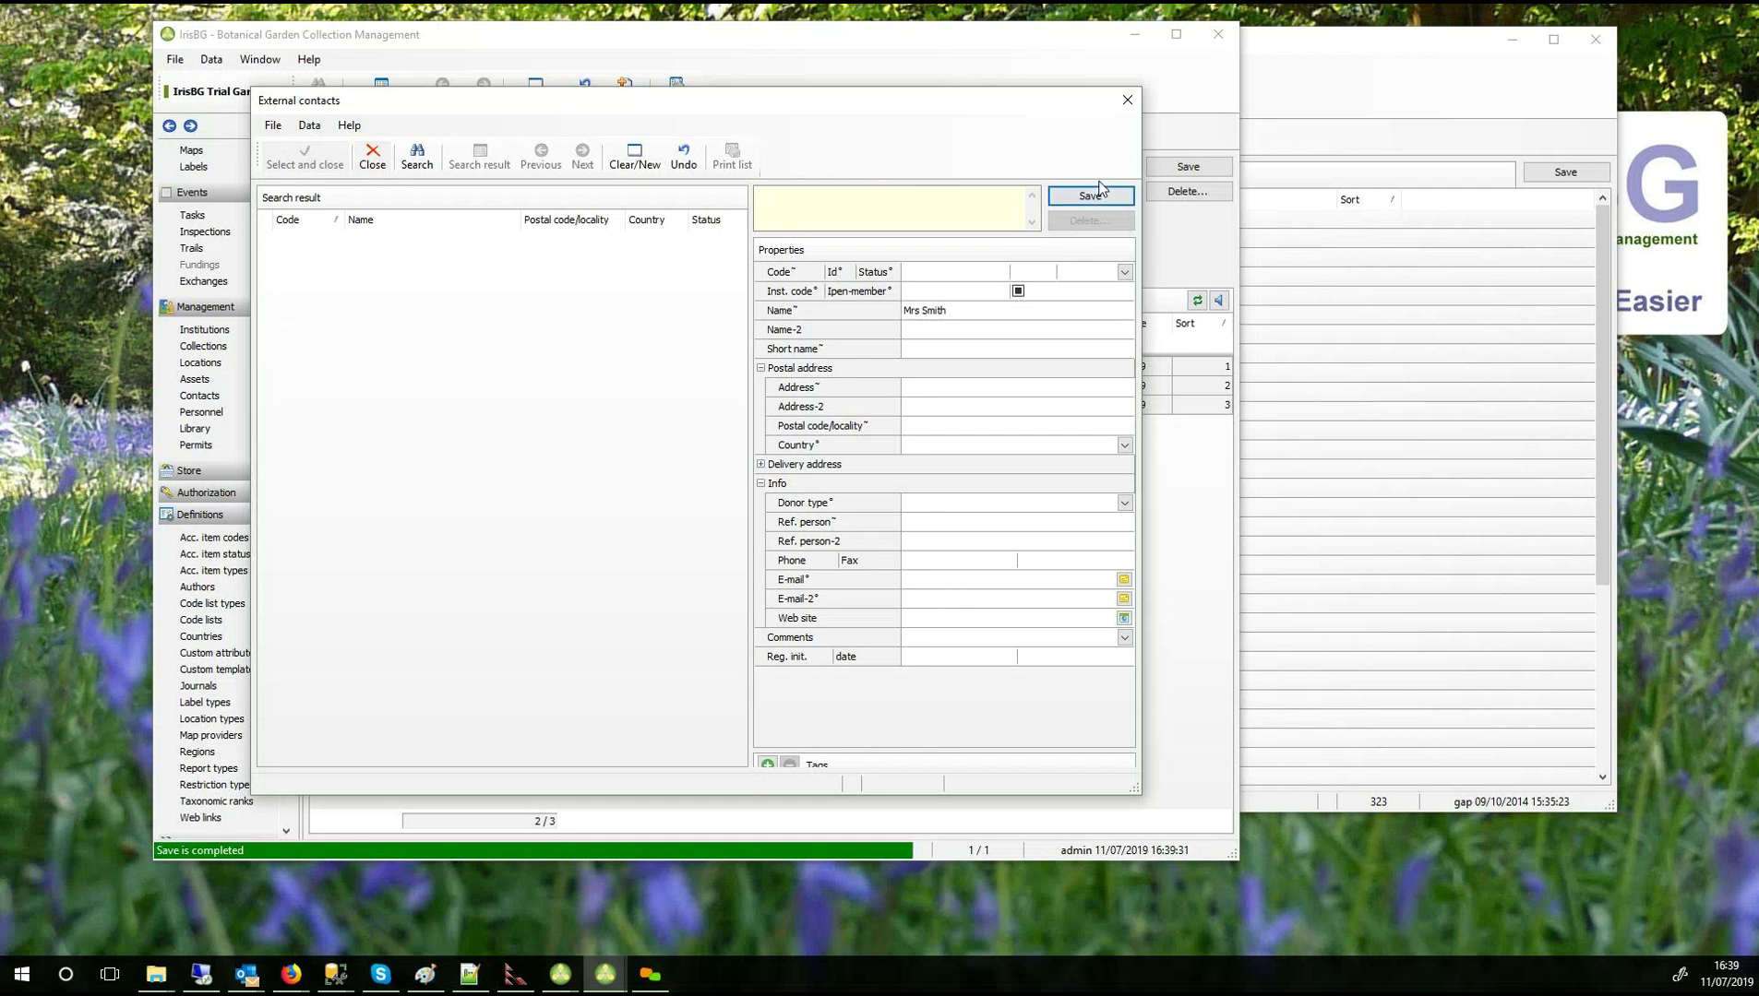
{"action": "left_click", "coordinate": [1124, 272]}
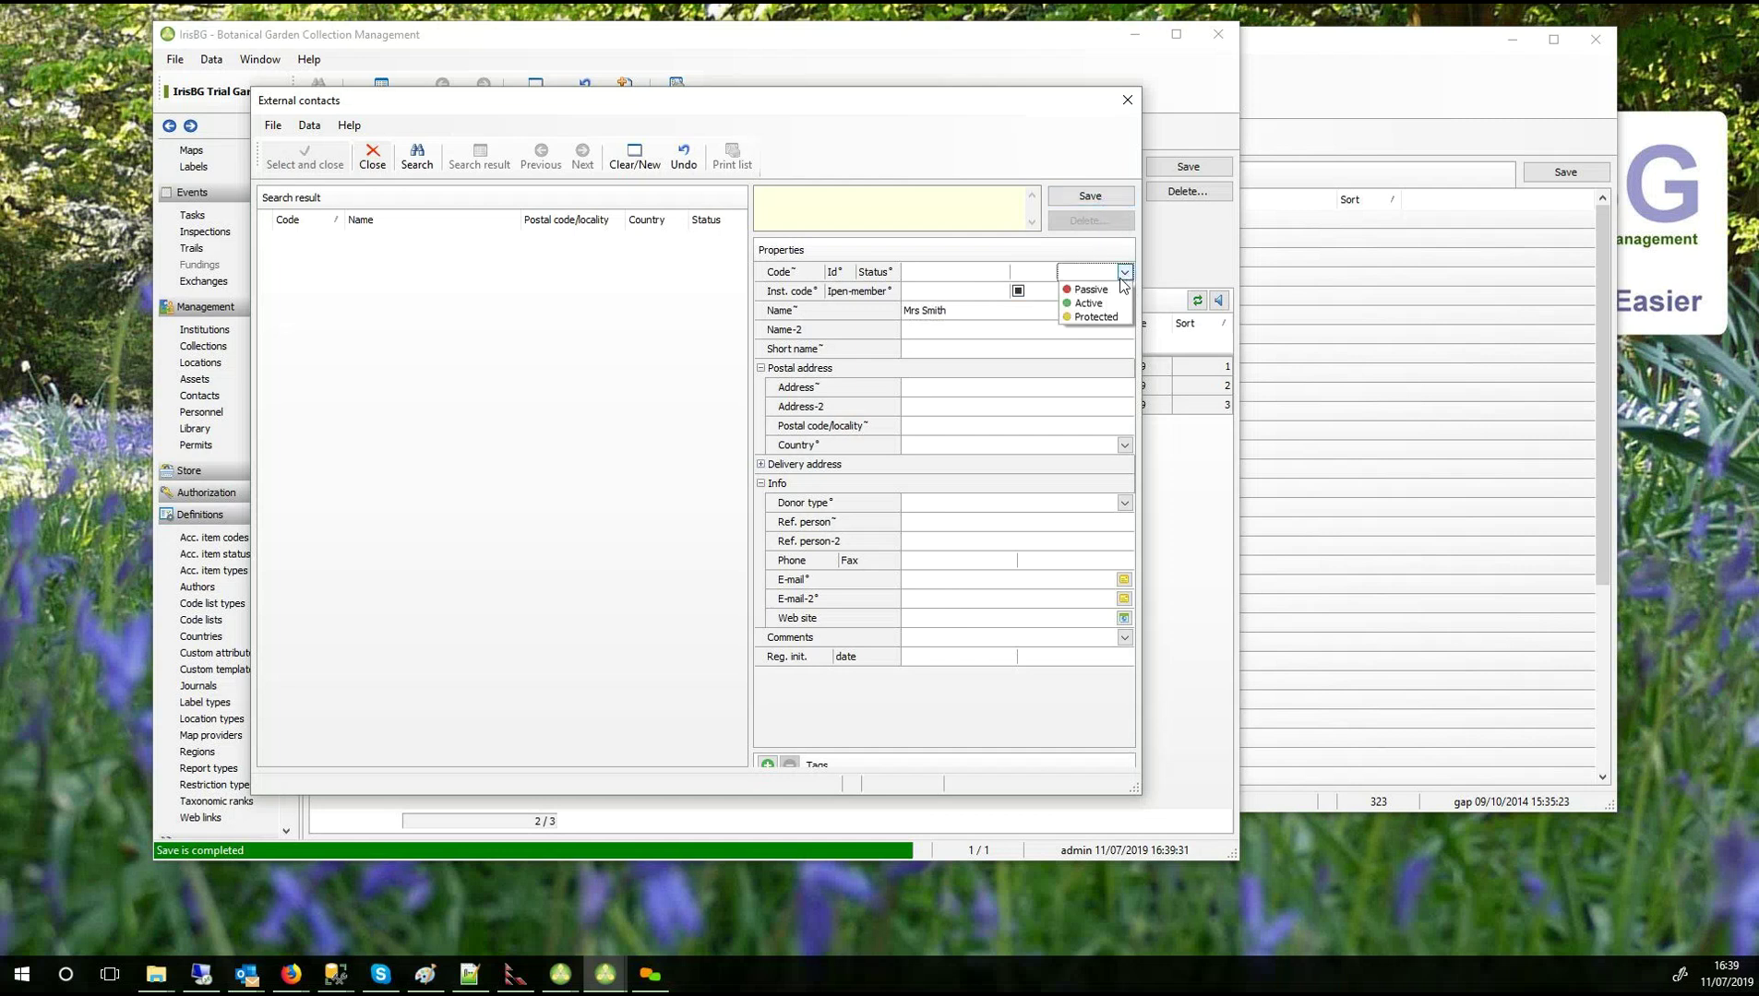
{"action": "left_click", "coordinate": [1098, 317]}
{"action": "left_click", "coordinate": [1075, 195]}
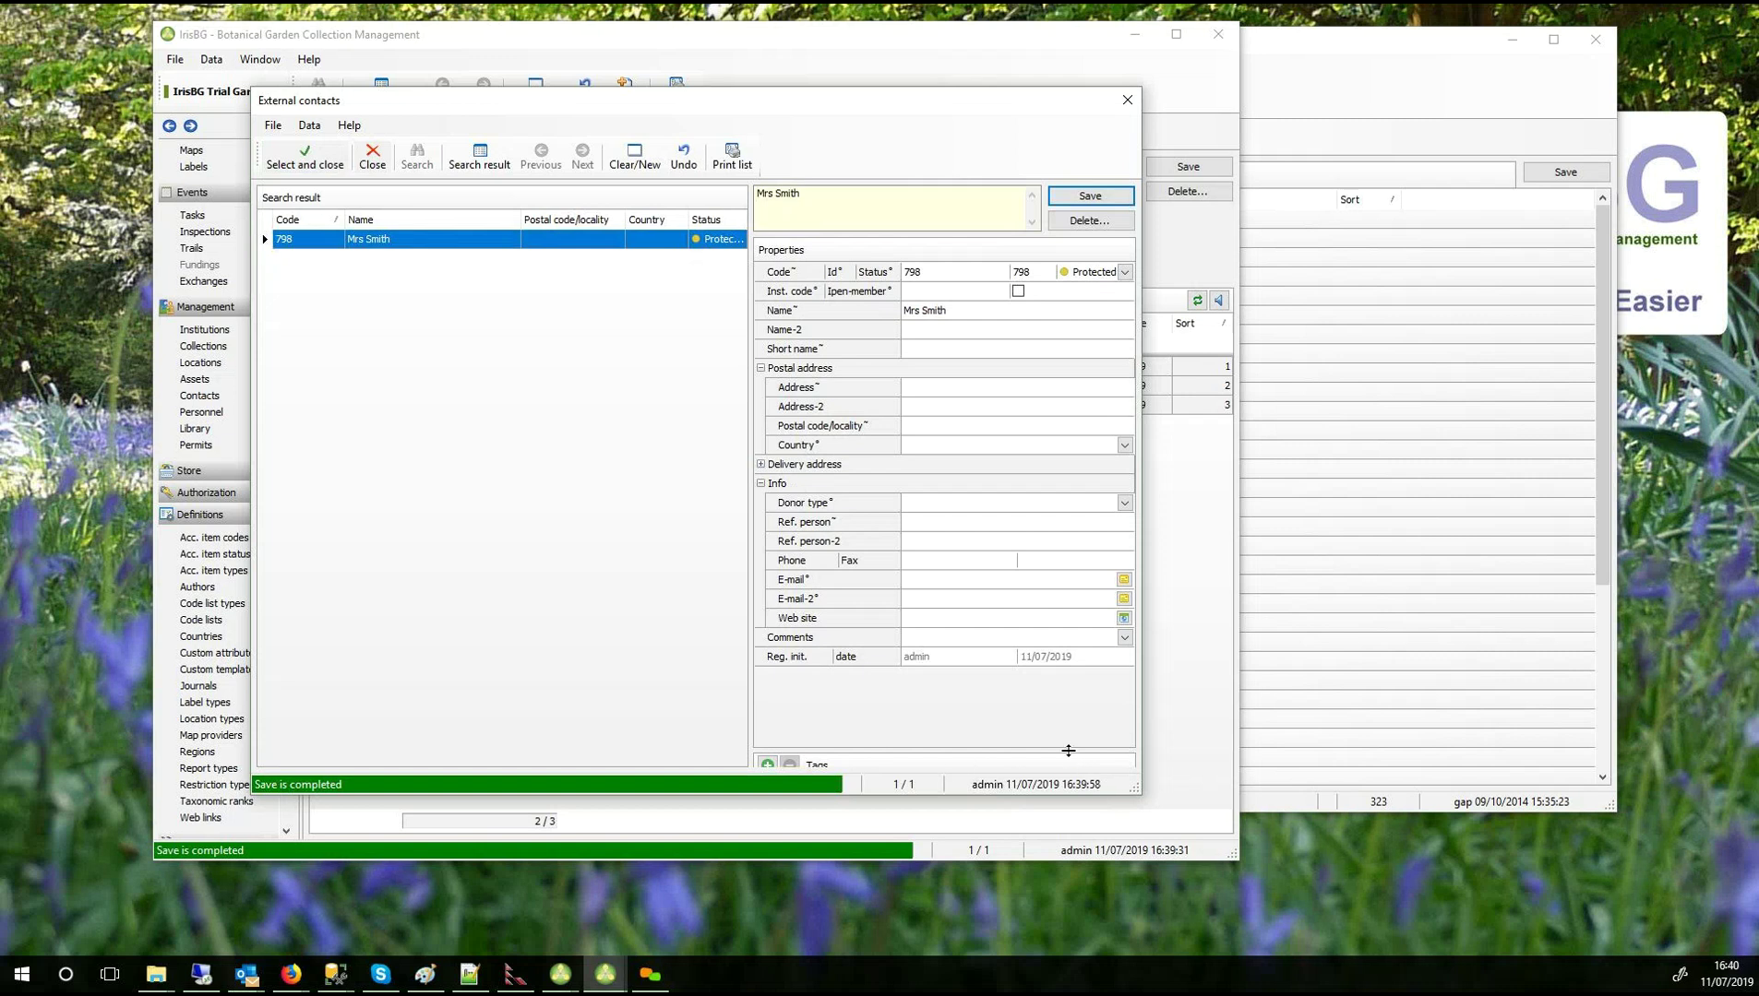
Add a tag to the new contact, check the available contact types and try to save it blank.
{"action": "left_click_drag", "start_coordinate": [1074, 751], "coordinate": [1074, 683]}
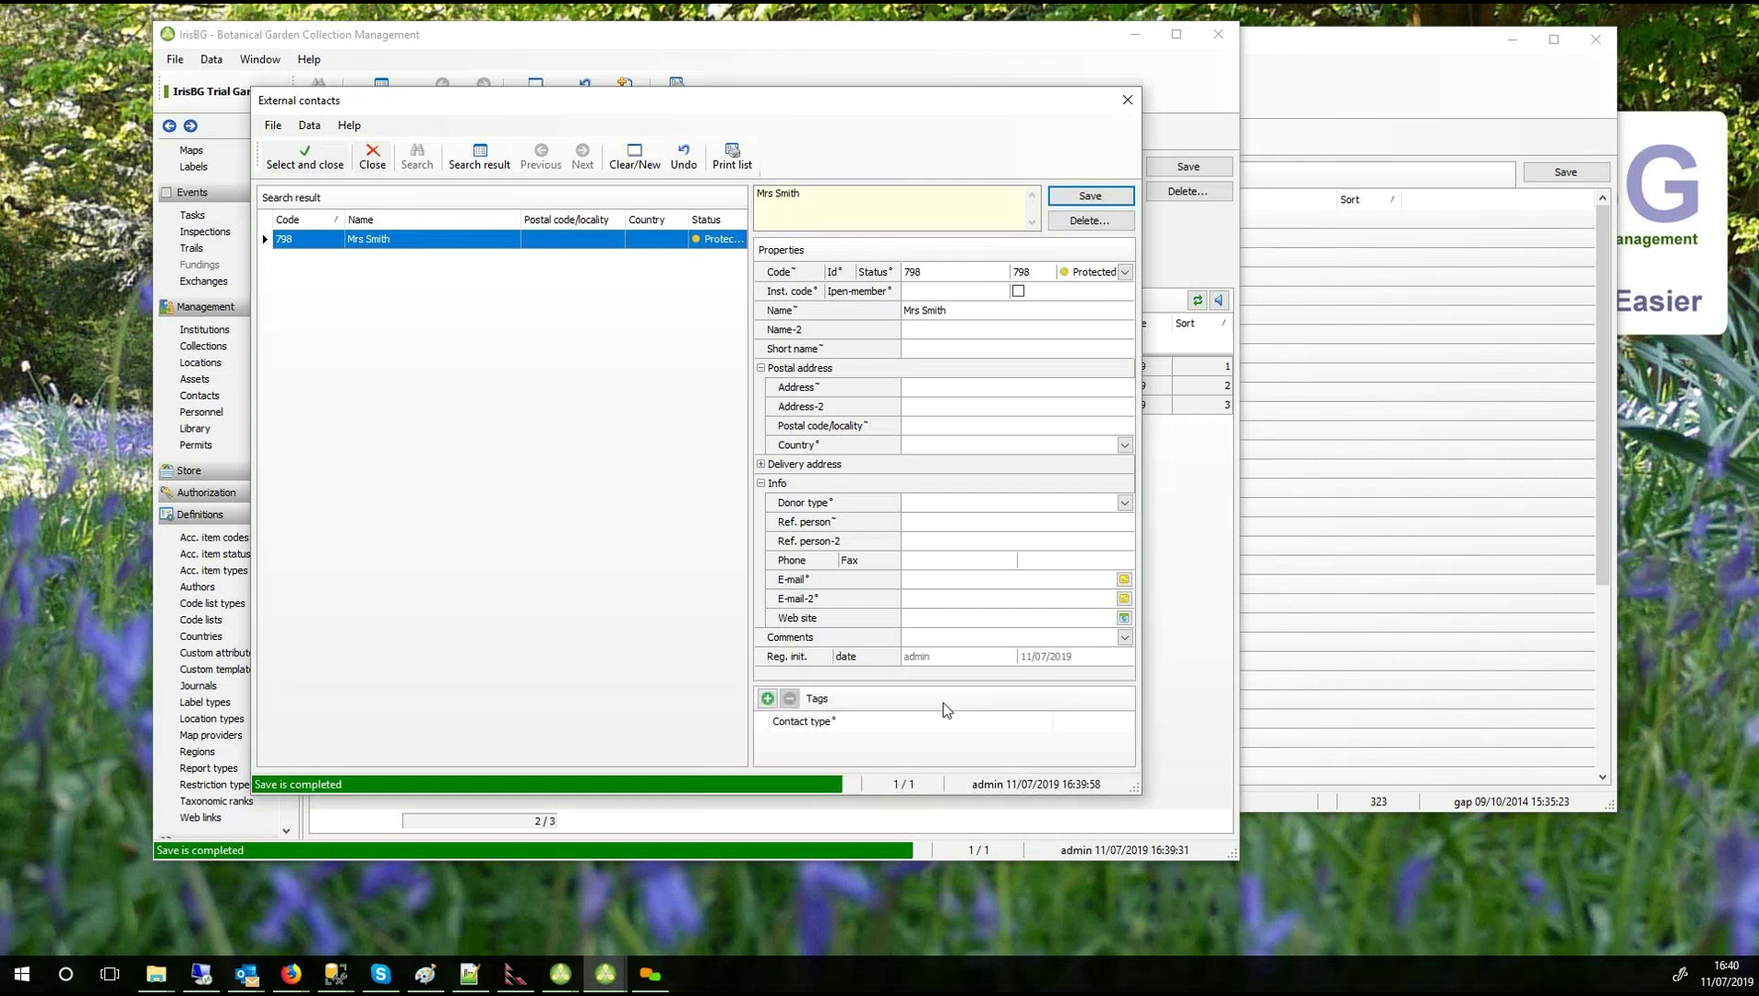
{"action": "left_click", "coordinate": [768, 699]}
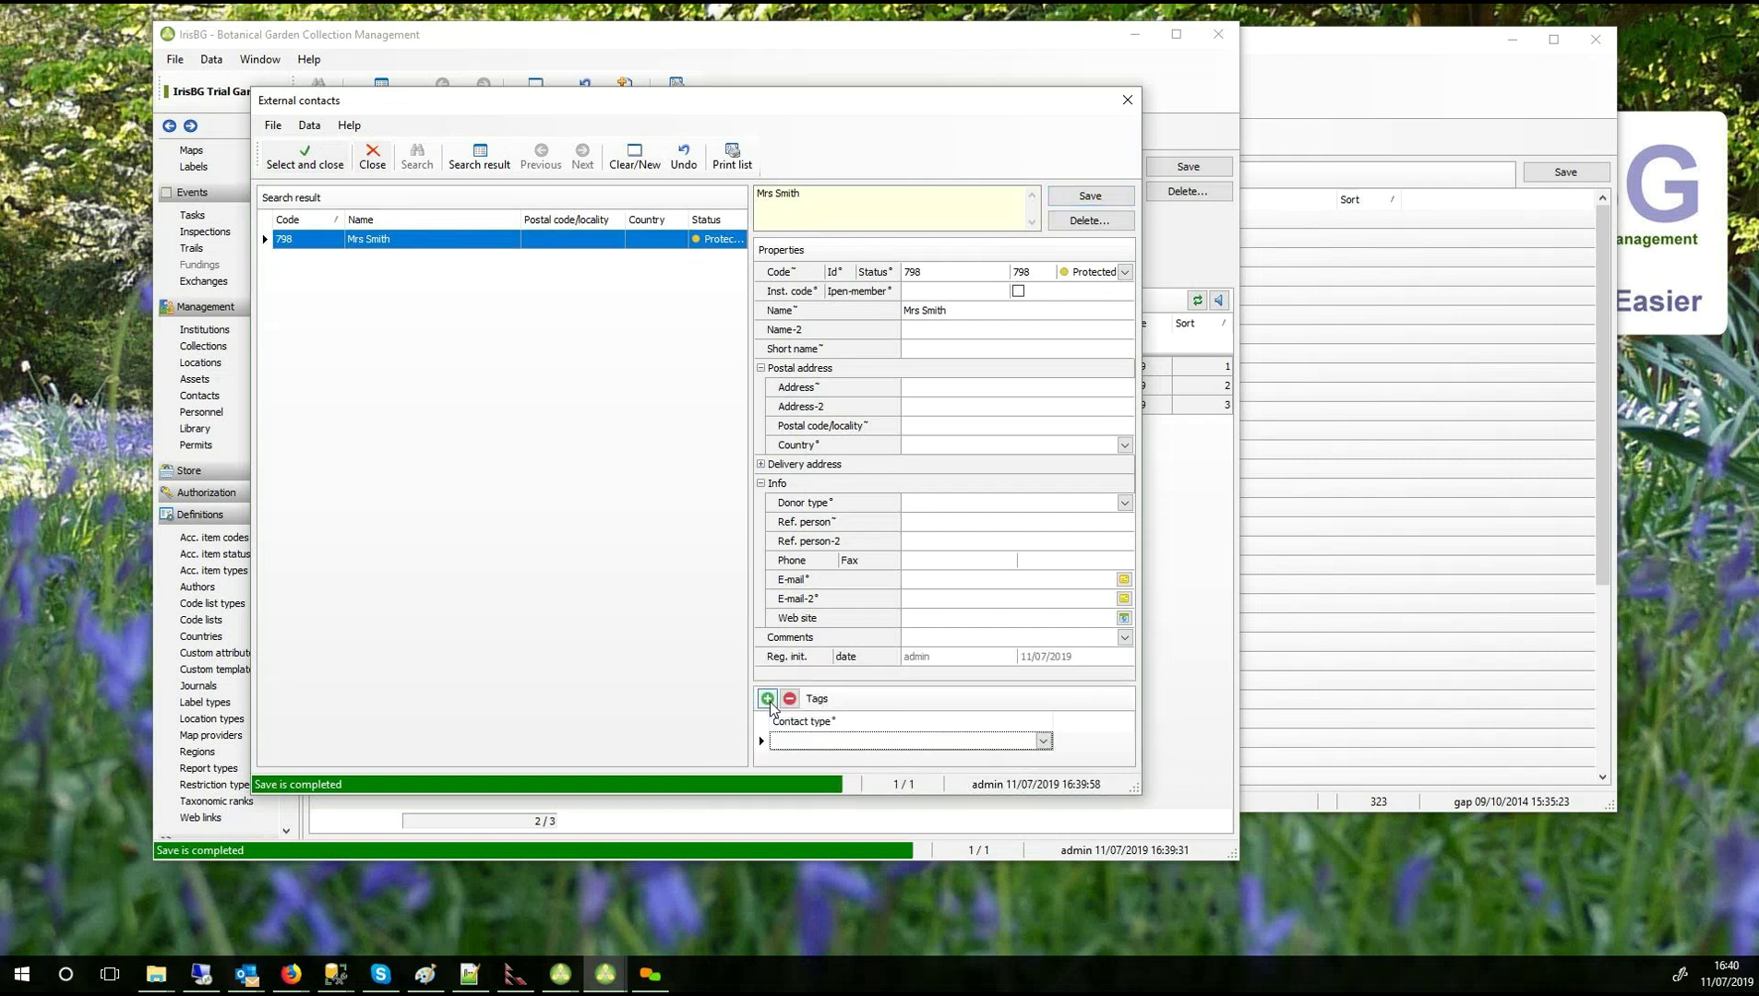
{"action": "left_click", "coordinate": [1043, 741]}
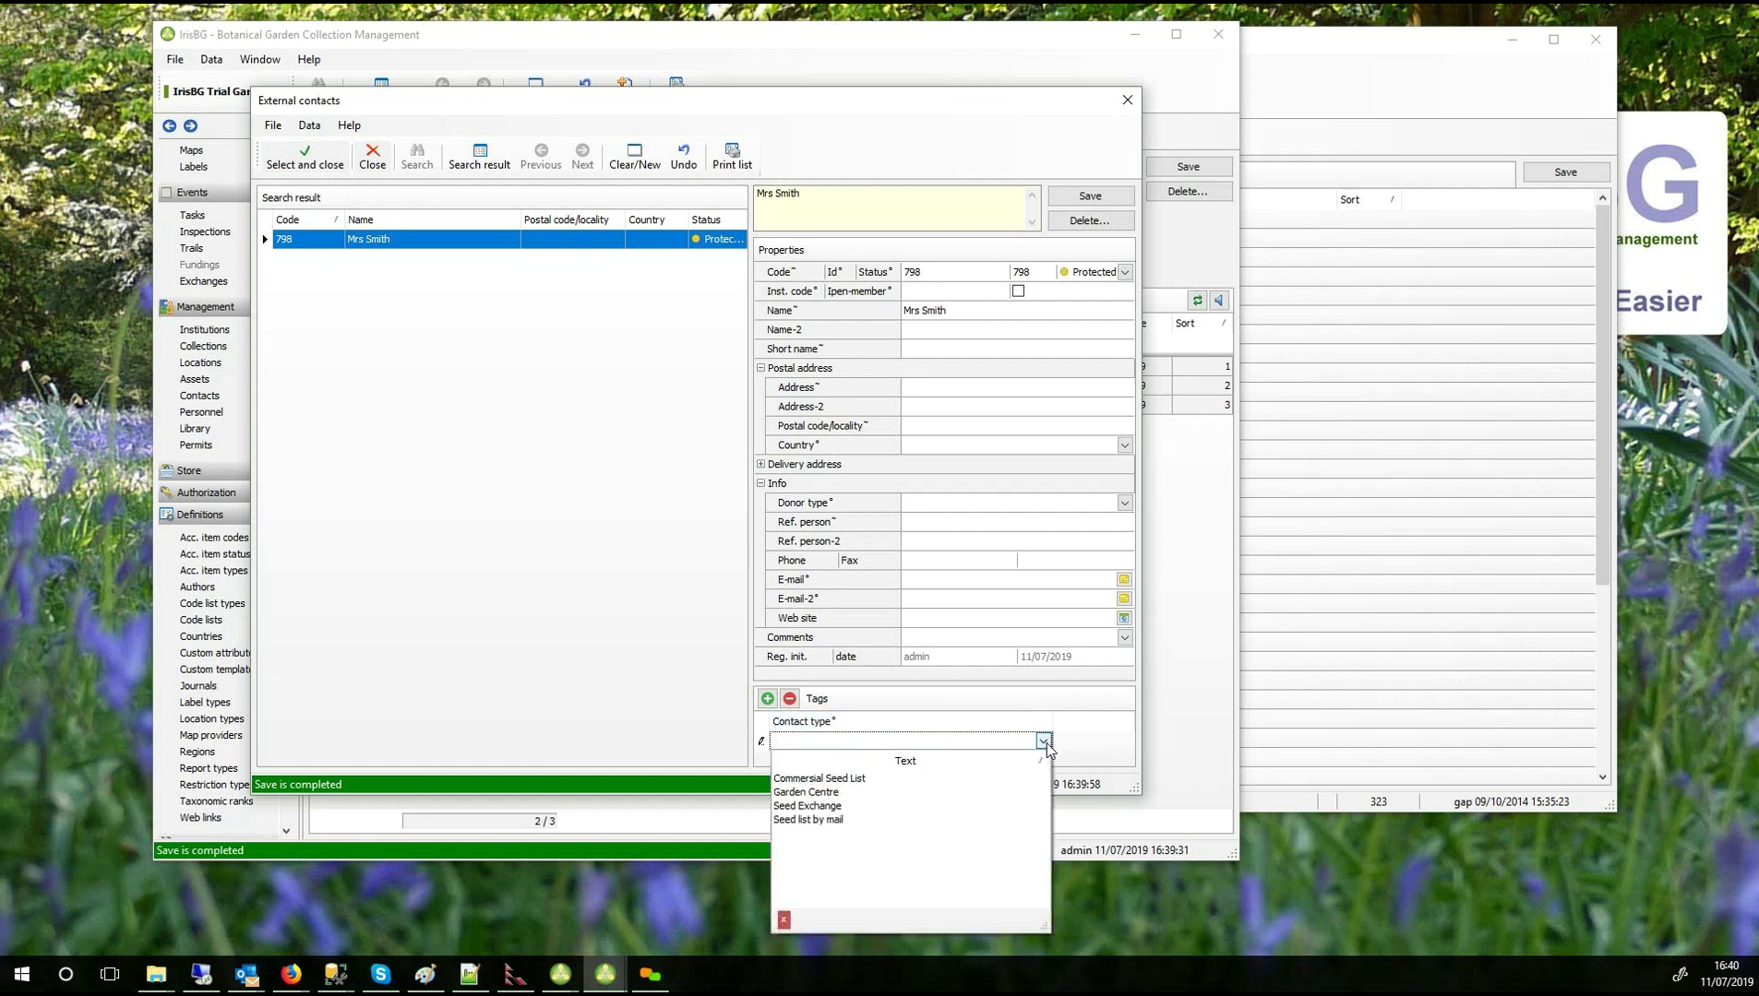
{"action": "left_click", "coordinate": [1040, 744]}
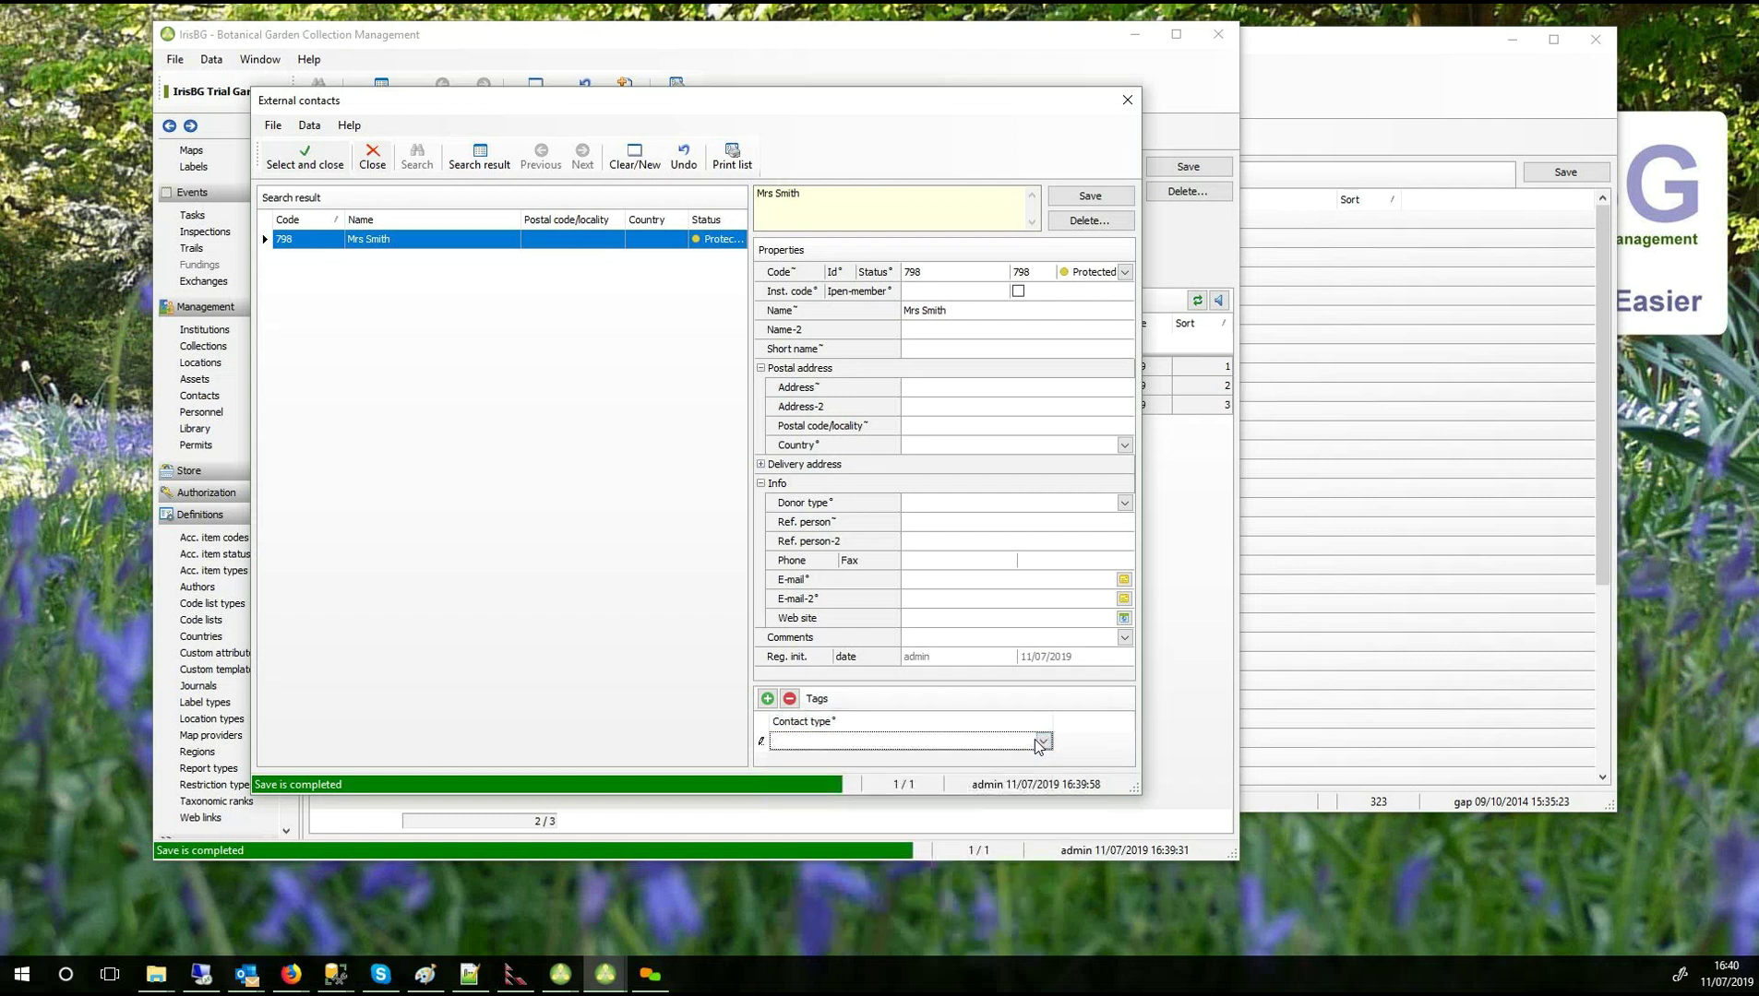
{"action": "left_click", "coordinate": [1102, 200]}
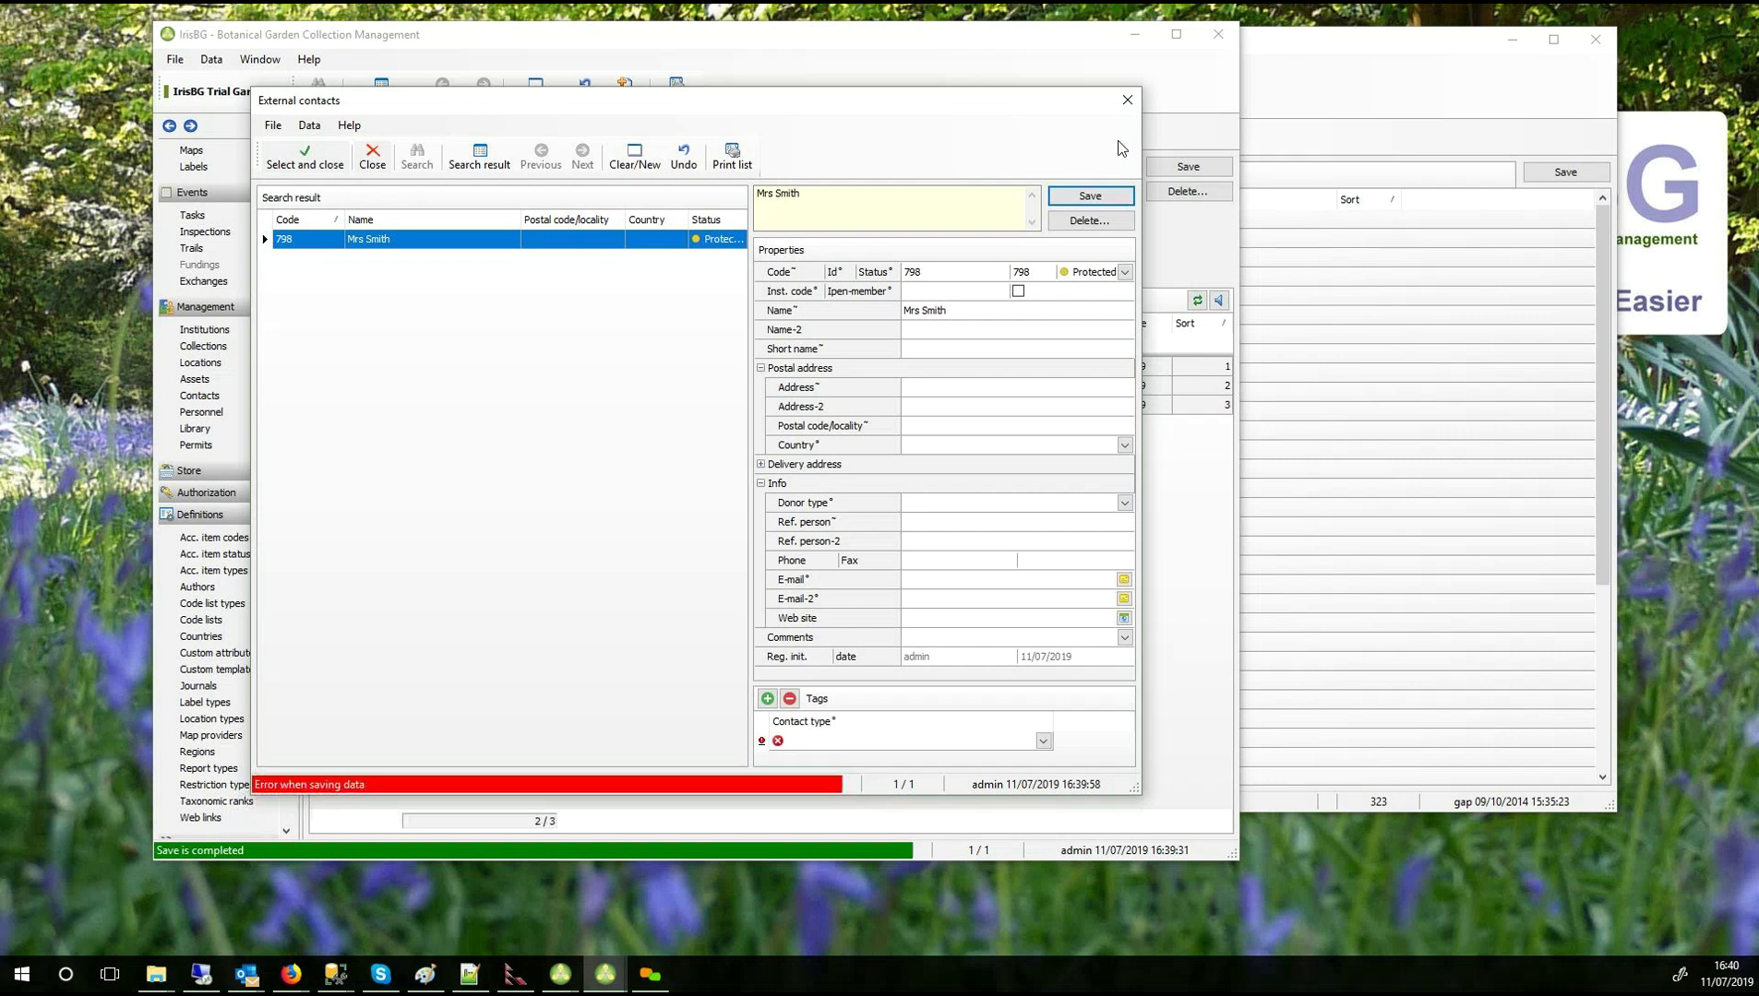
Return to the unsaved contact and remove its blank contact type tag.
{"action": "double_click", "coordinate": [562, 236]}
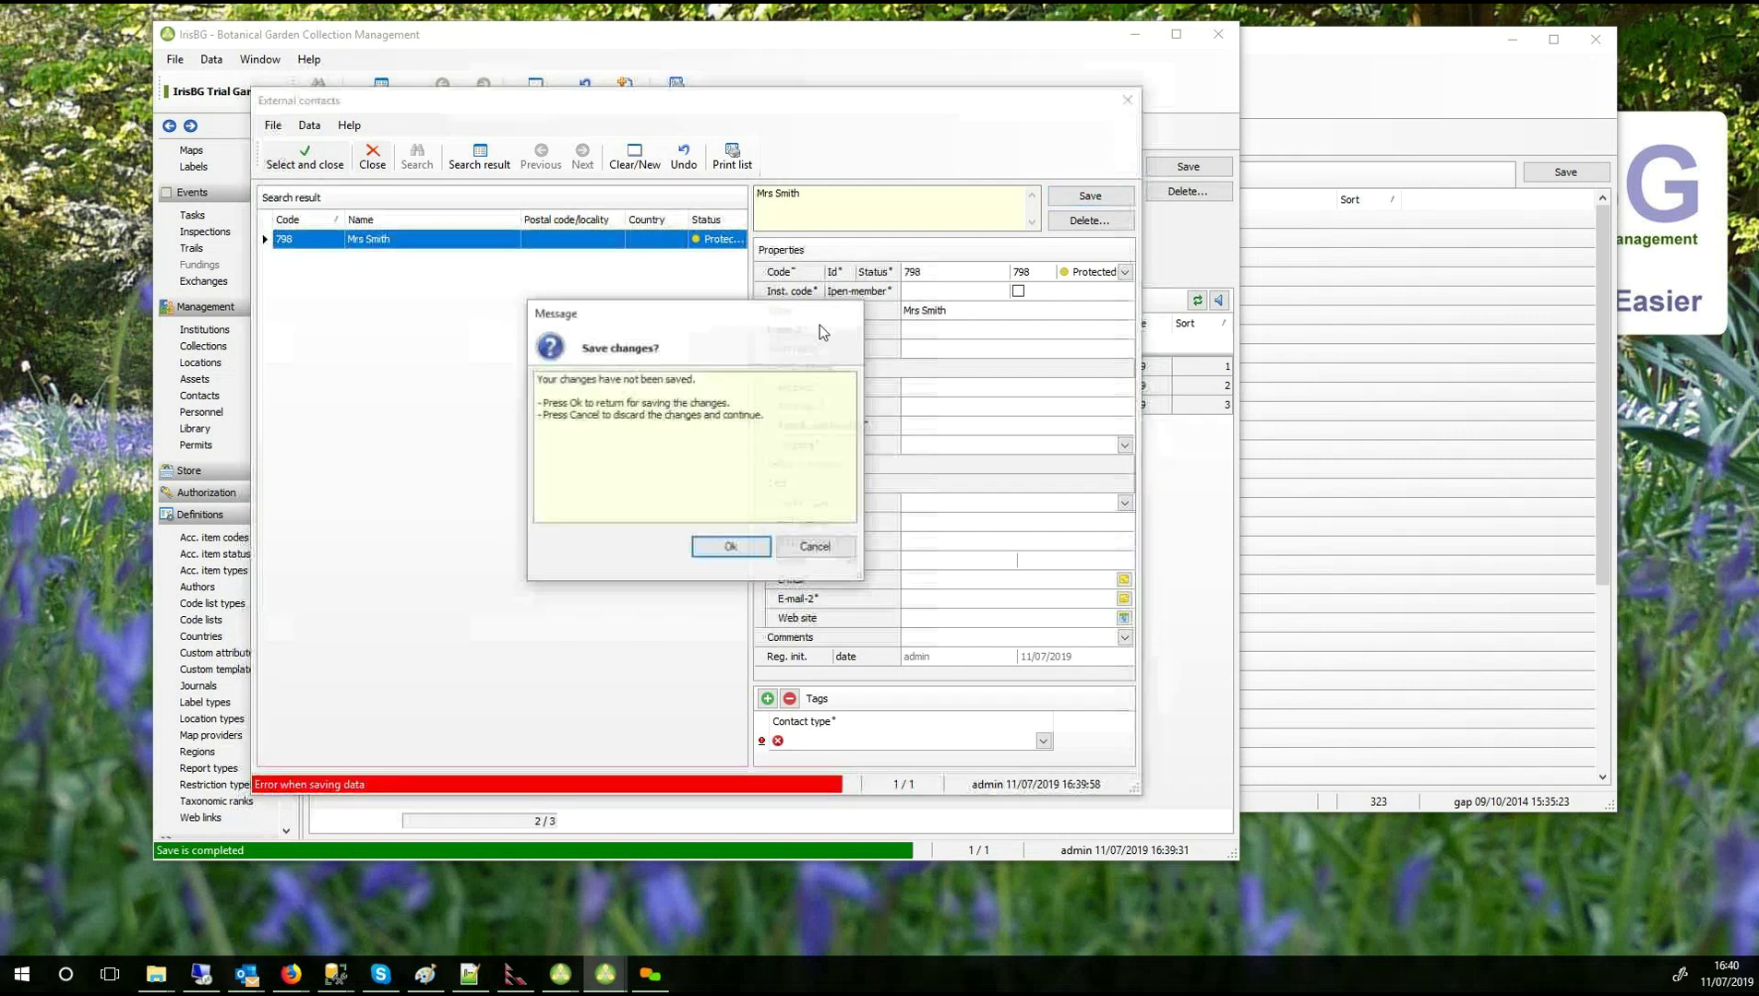
{"action": "left_click", "coordinate": [729, 547]}
{"action": "left_click", "coordinate": [868, 737]}
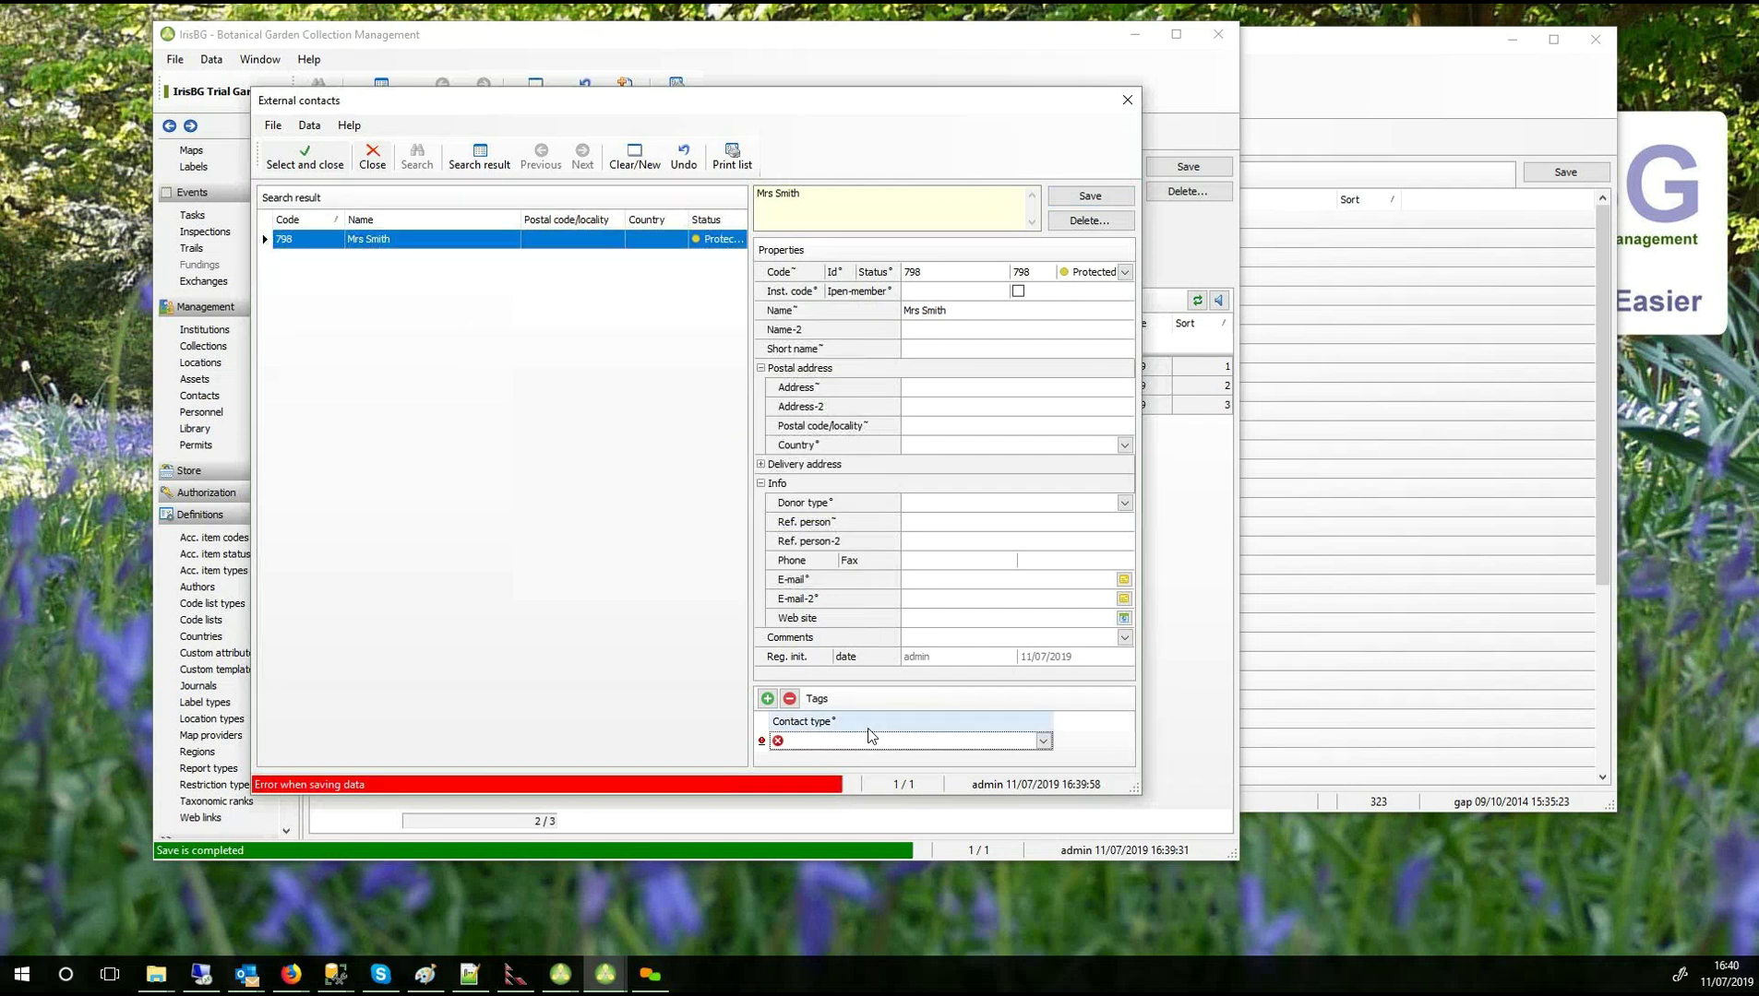
{"action": "left_click", "coordinate": [789, 698]}
Save the external contact, assign it as the funding's contact and save the funding.
{"action": "left_click", "coordinate": [1089, 196]}
{"action": "left_click", "coordinate": [305, 155]}
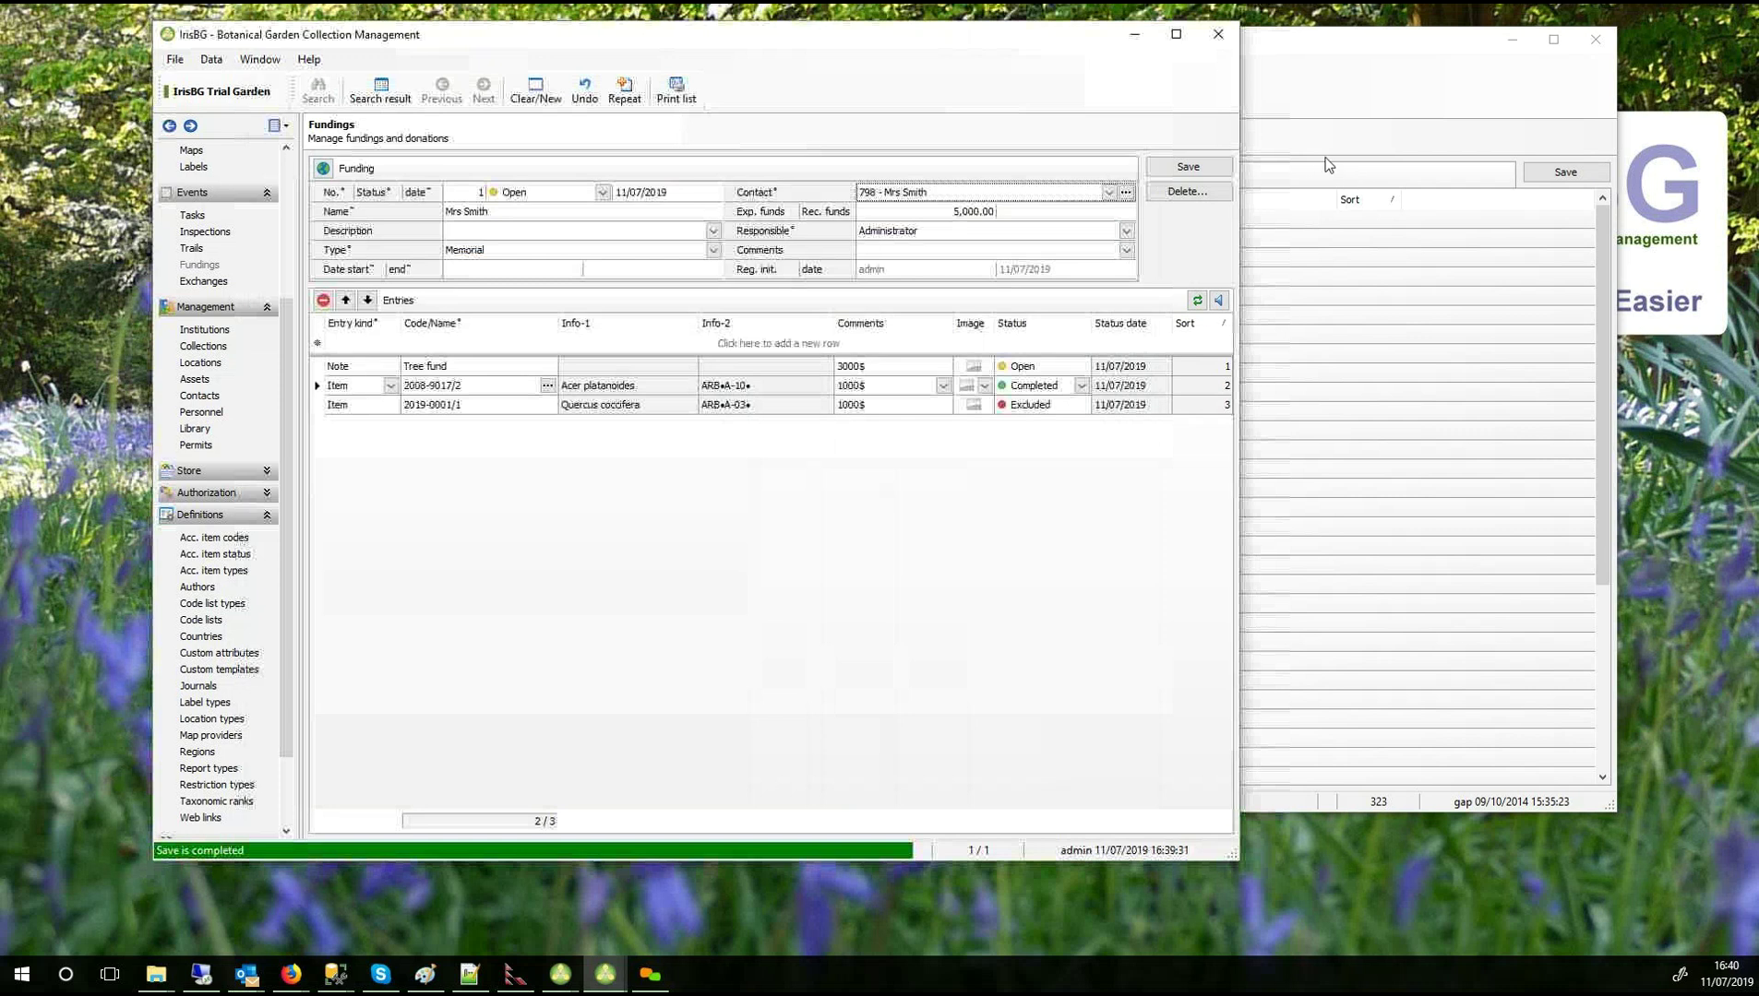
{"action": "left_click", "coordinate": [1188, 166]}
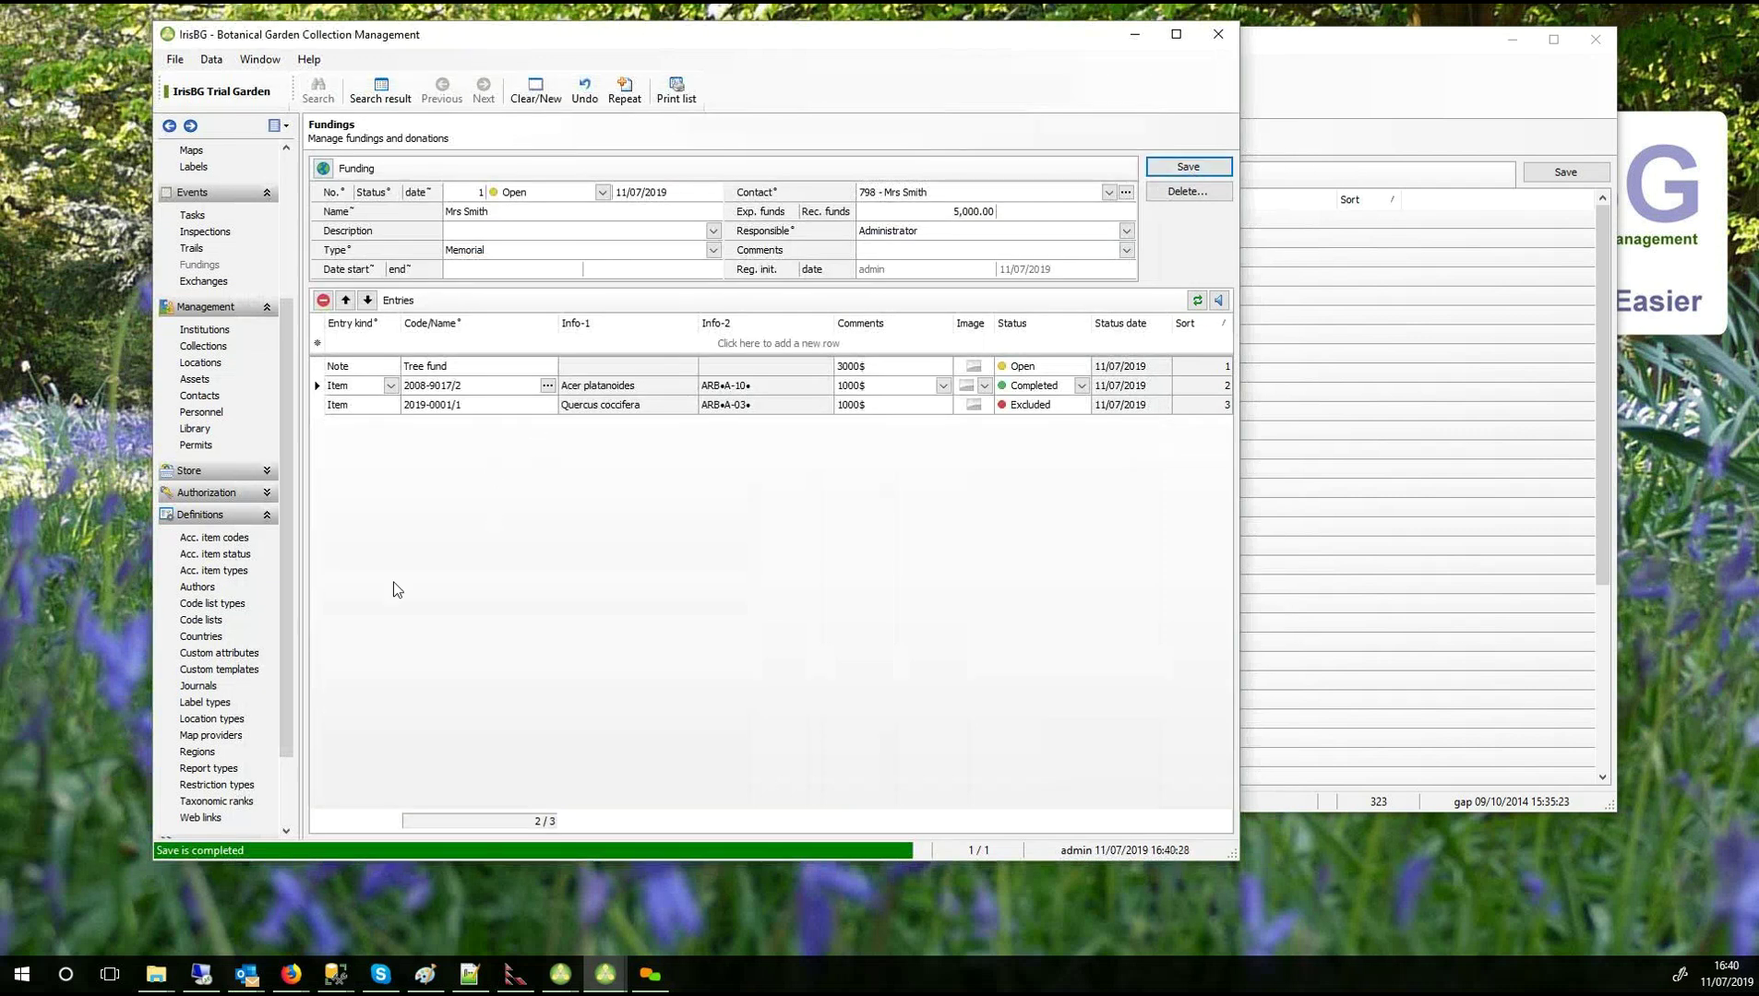
Open the code lists and expand the Contact type list to see its values.
{"action": "left_click_drag", "start_coordinate": [289, 709], "coordinate": [281, 755]}
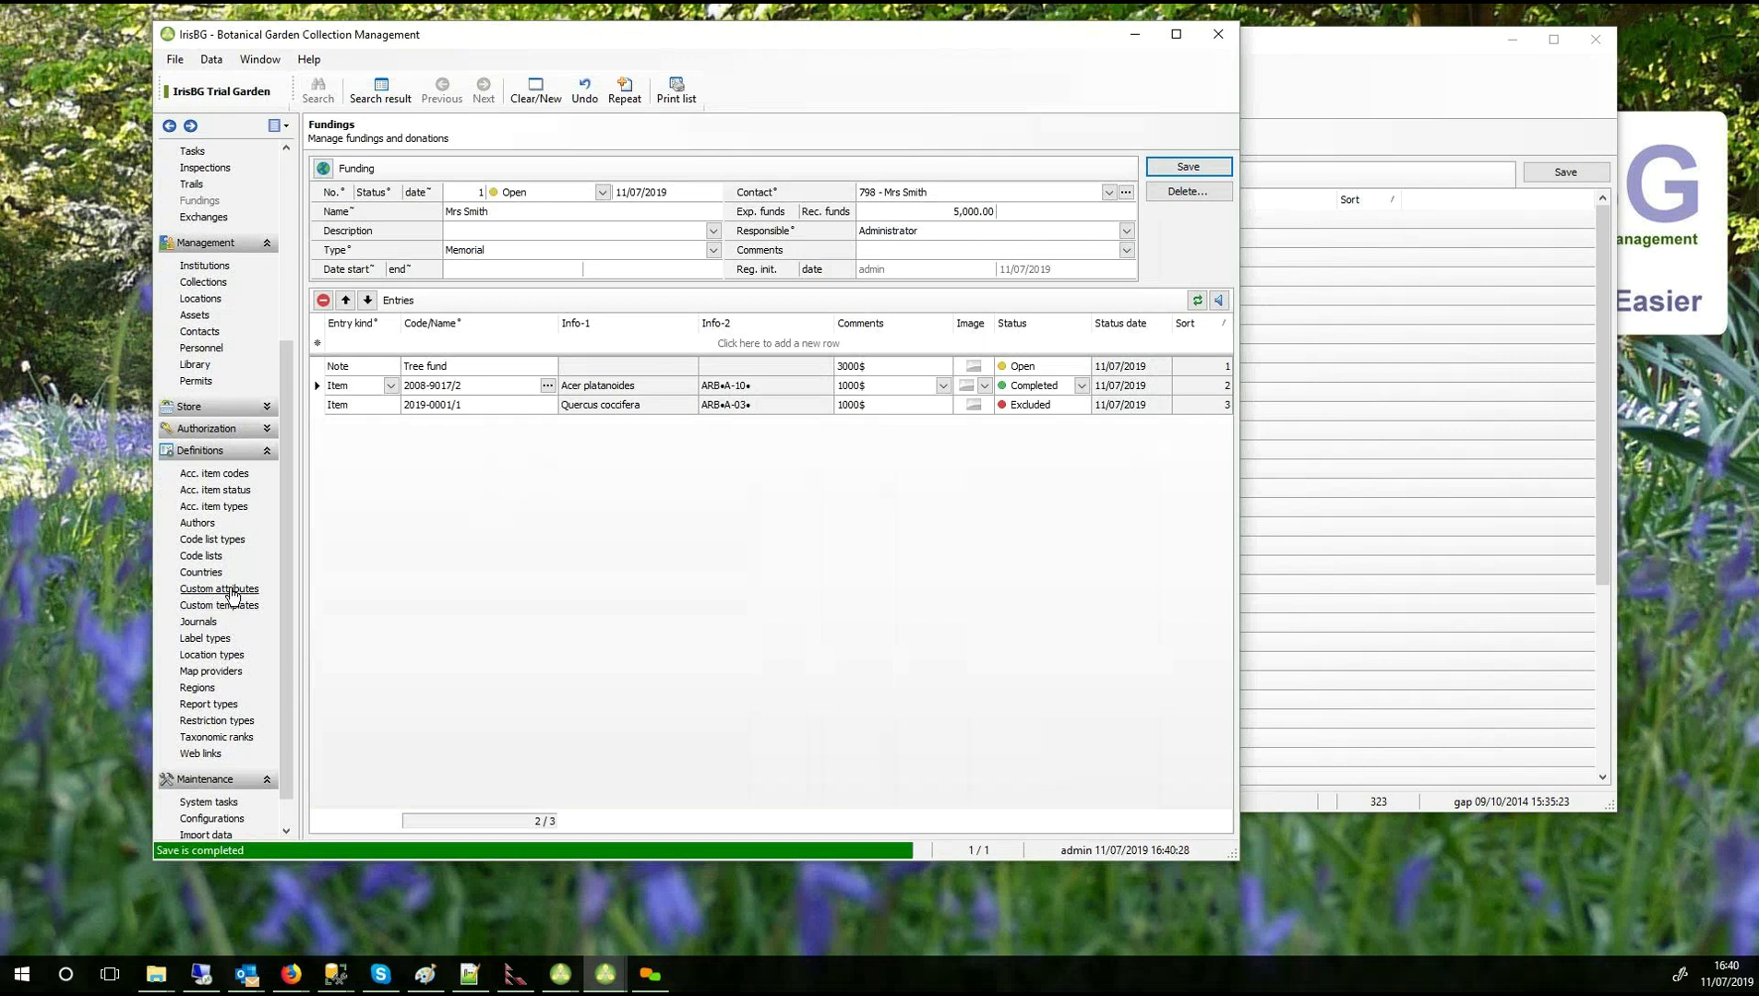
{"action": "left_click", "coordinate": [208, 557]}
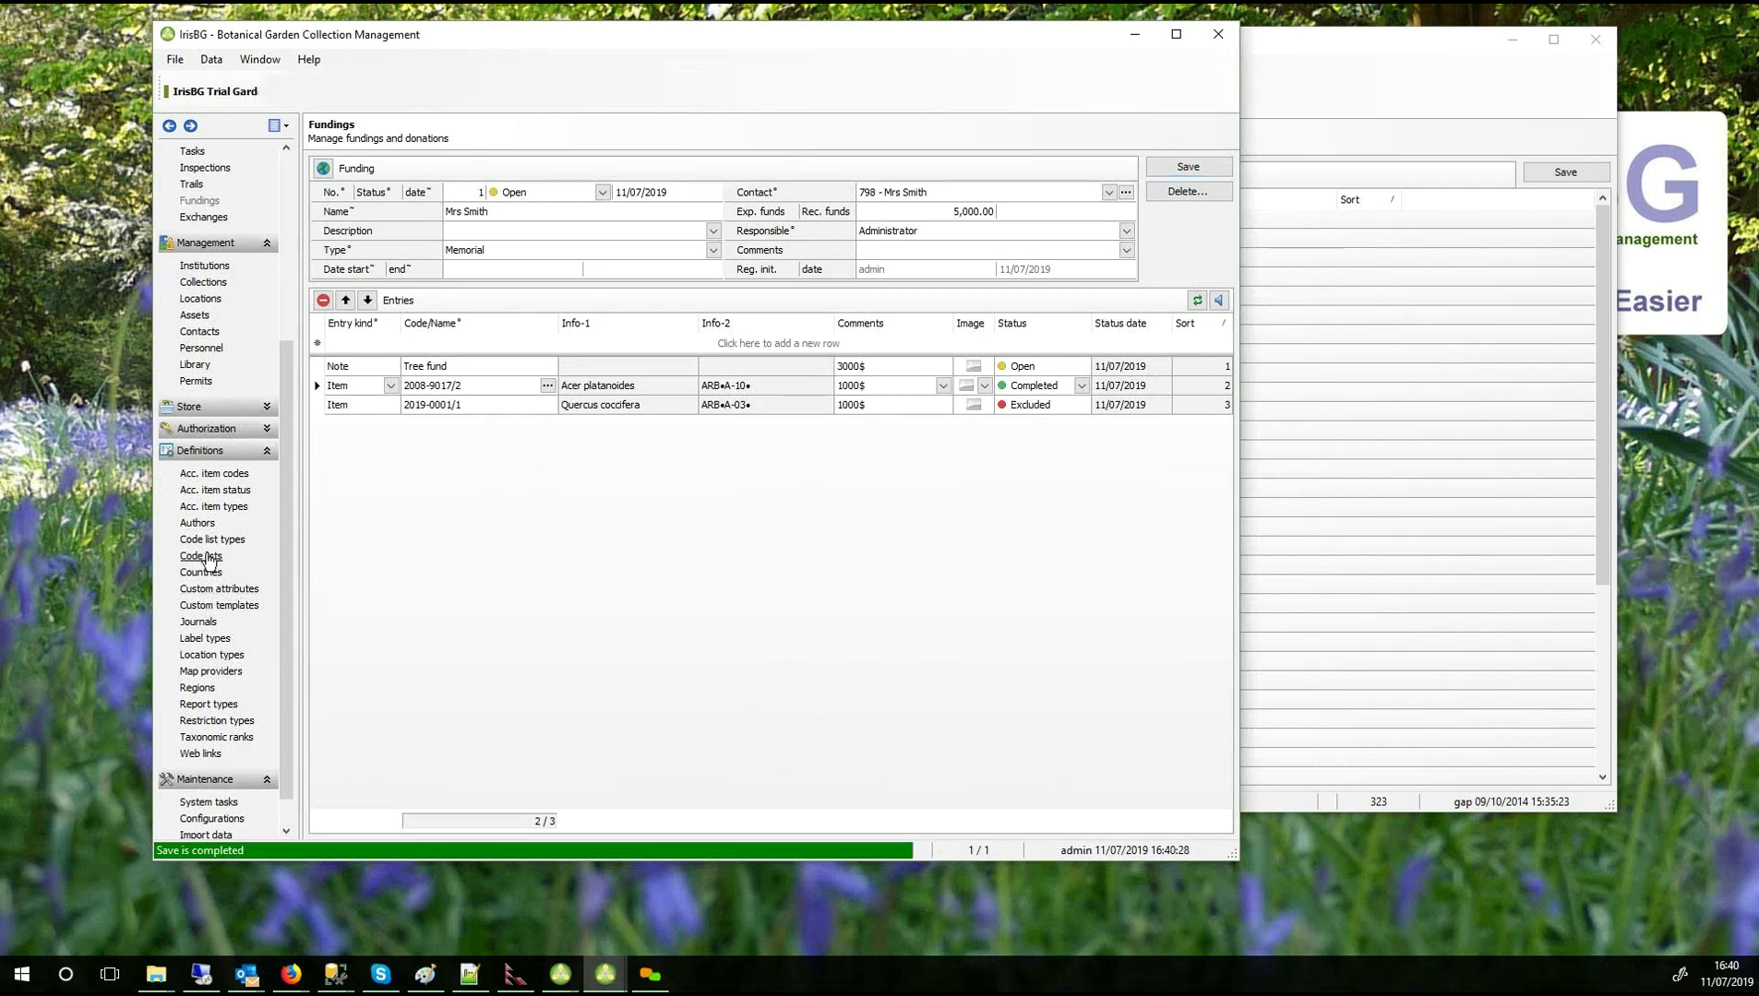
{"action": "left_click", "coordinate": [332, 429]}
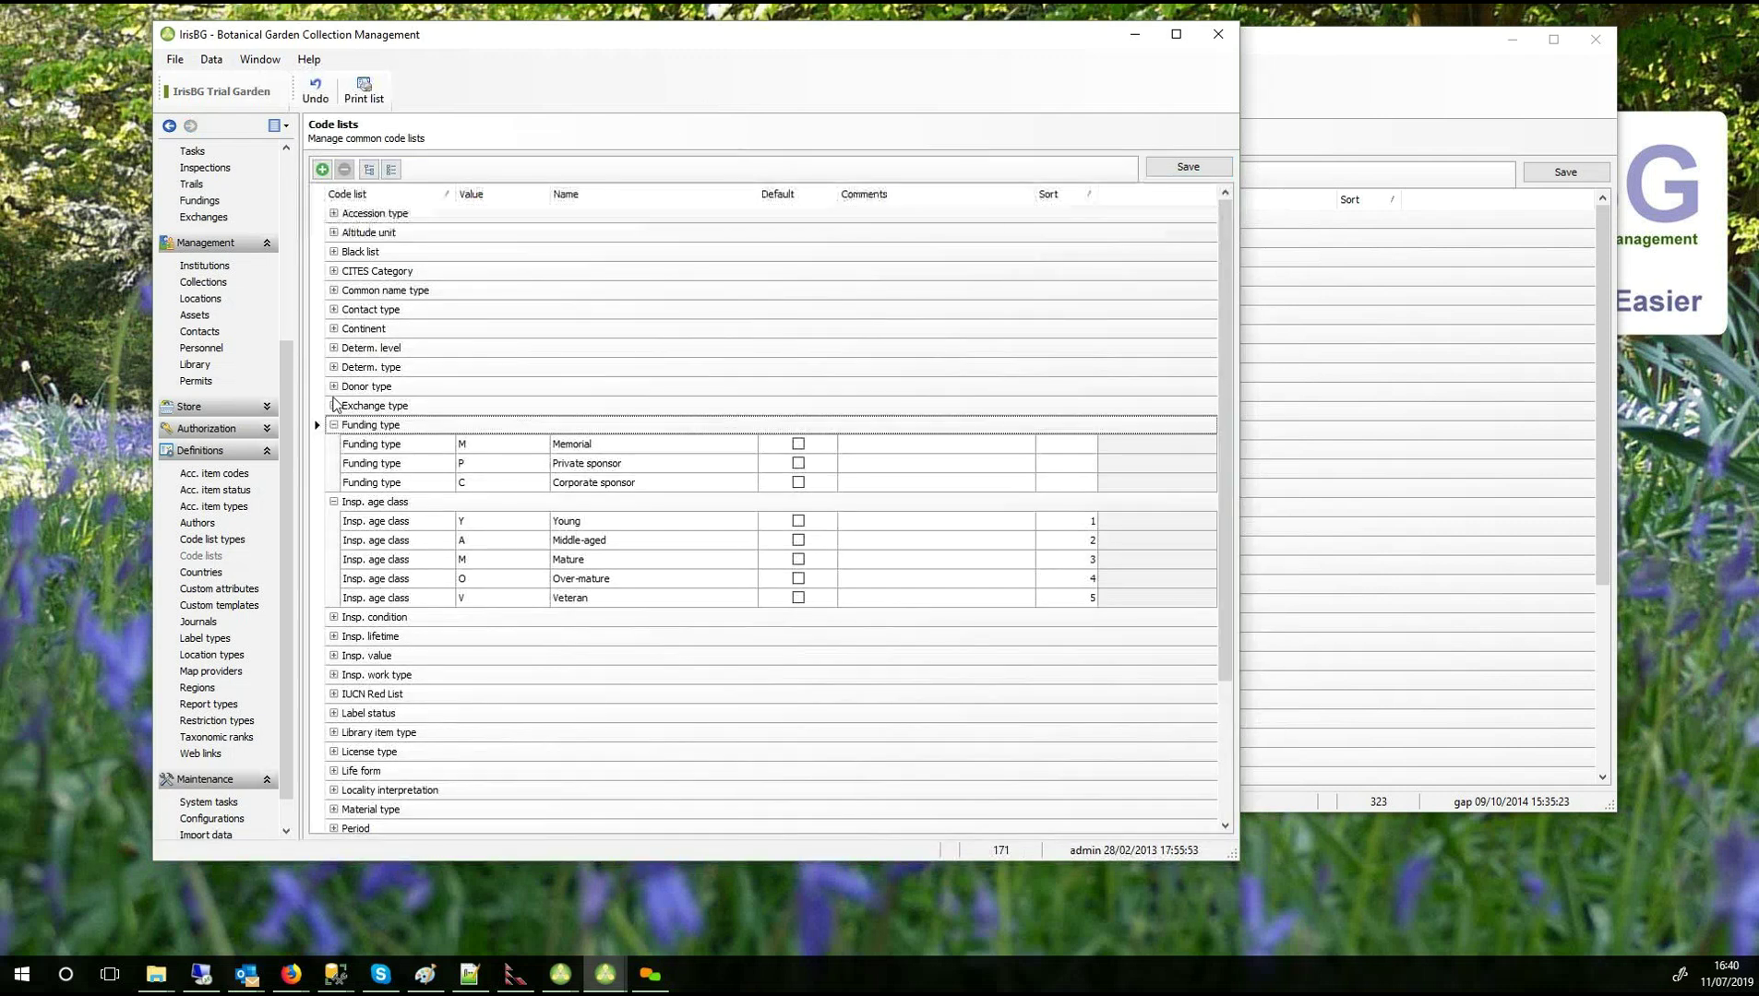
{"action": "left_click", "coordinate": [333, 386]}
{"action": "left_click", "coordinate": [333, 385]}
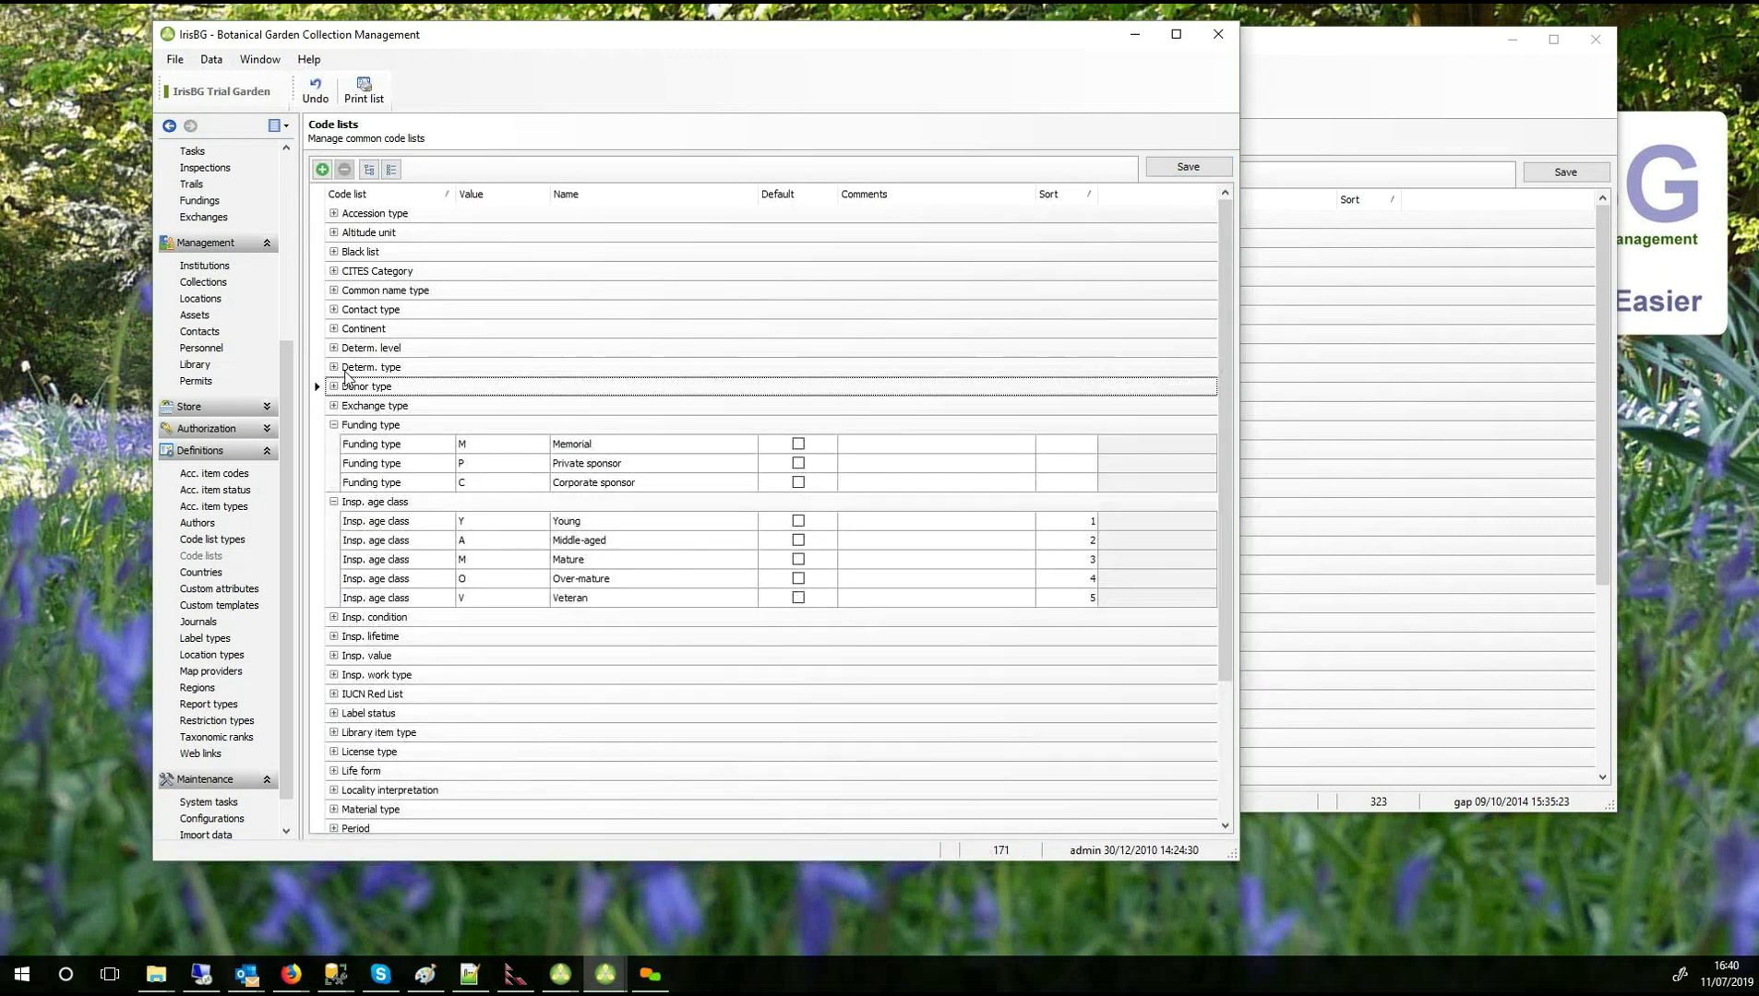
{"action": "left_click", "coordinate": [333, 309]}
{"action": "left_click", "coordinate": [494, 380]}
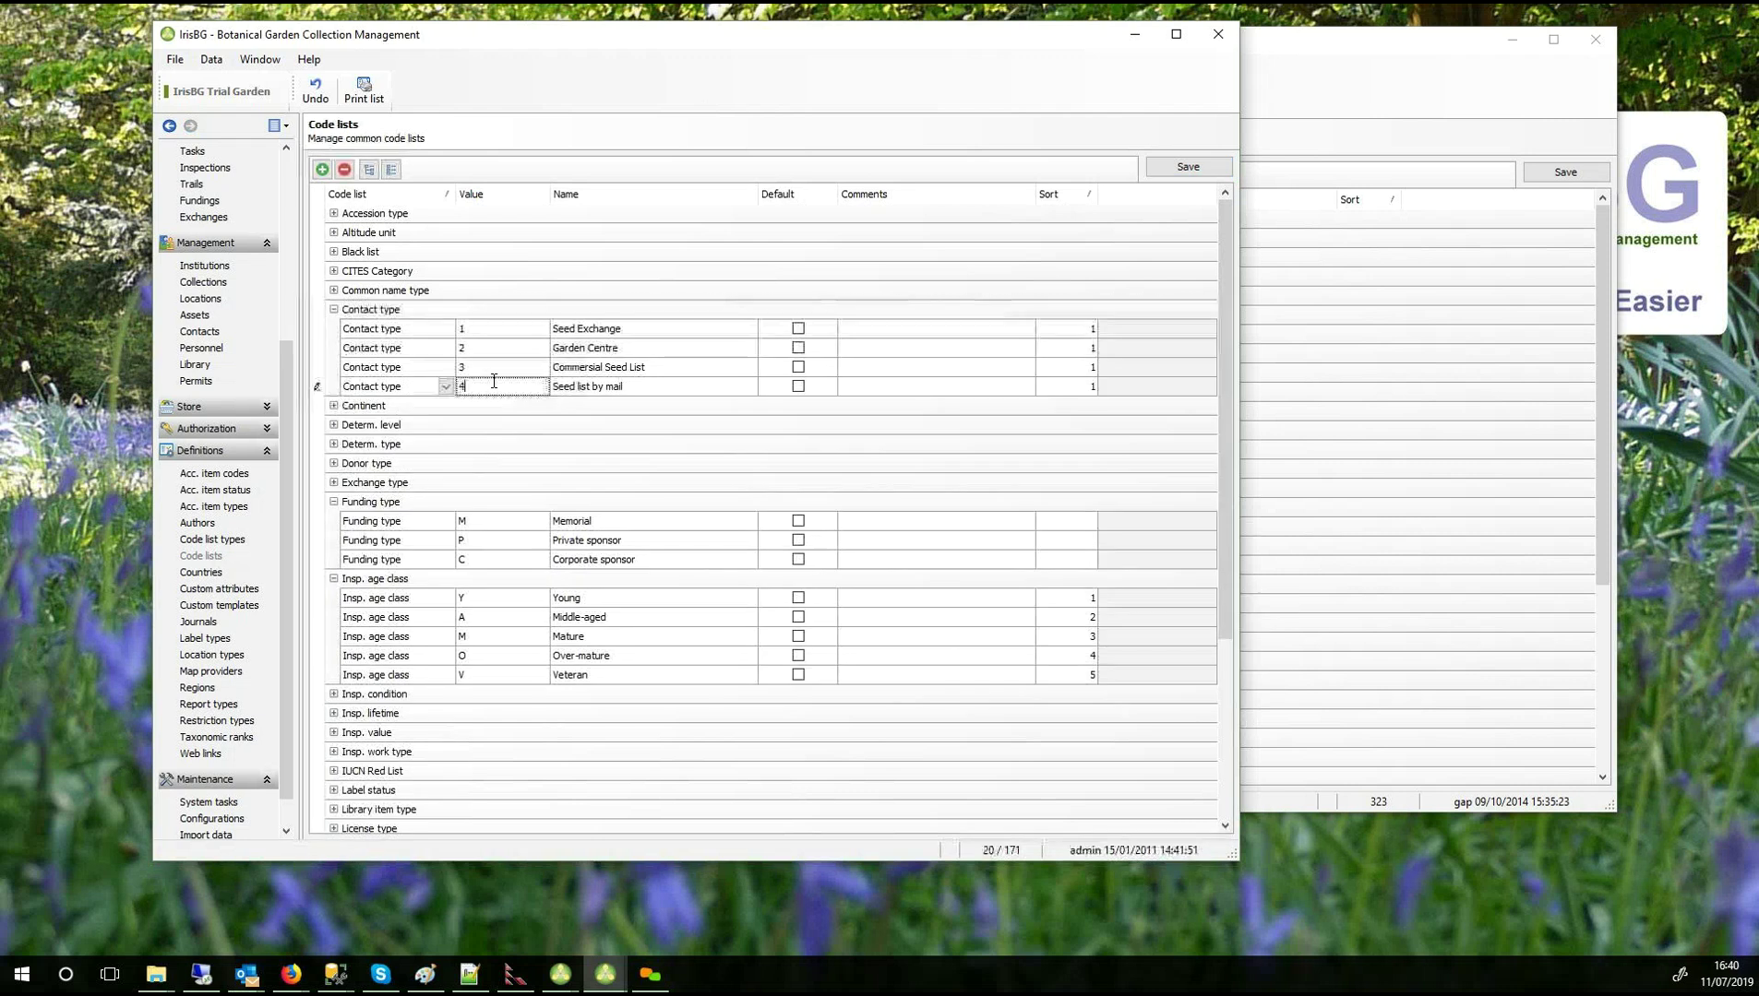
Add a contact type with value 5 and name Legacy donor, and save the code lists.
{"action": "left_click", "coordinate": [322, 170]}
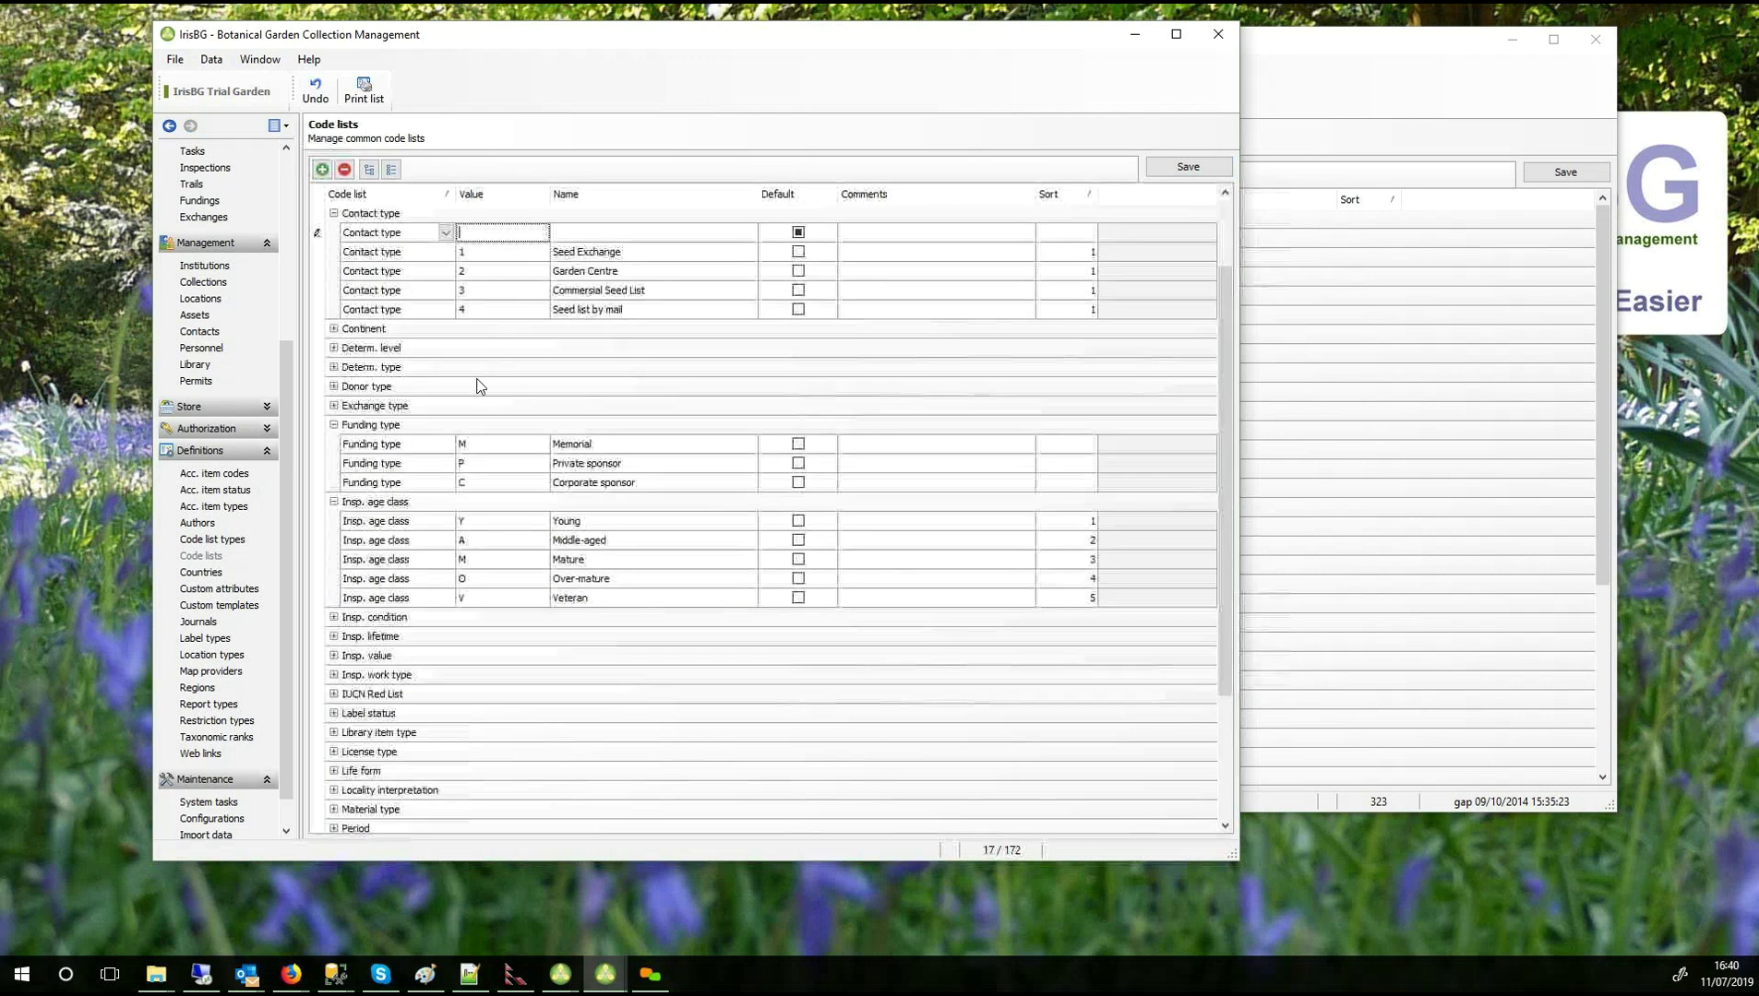
{"action": "key", "text": "Tab"}
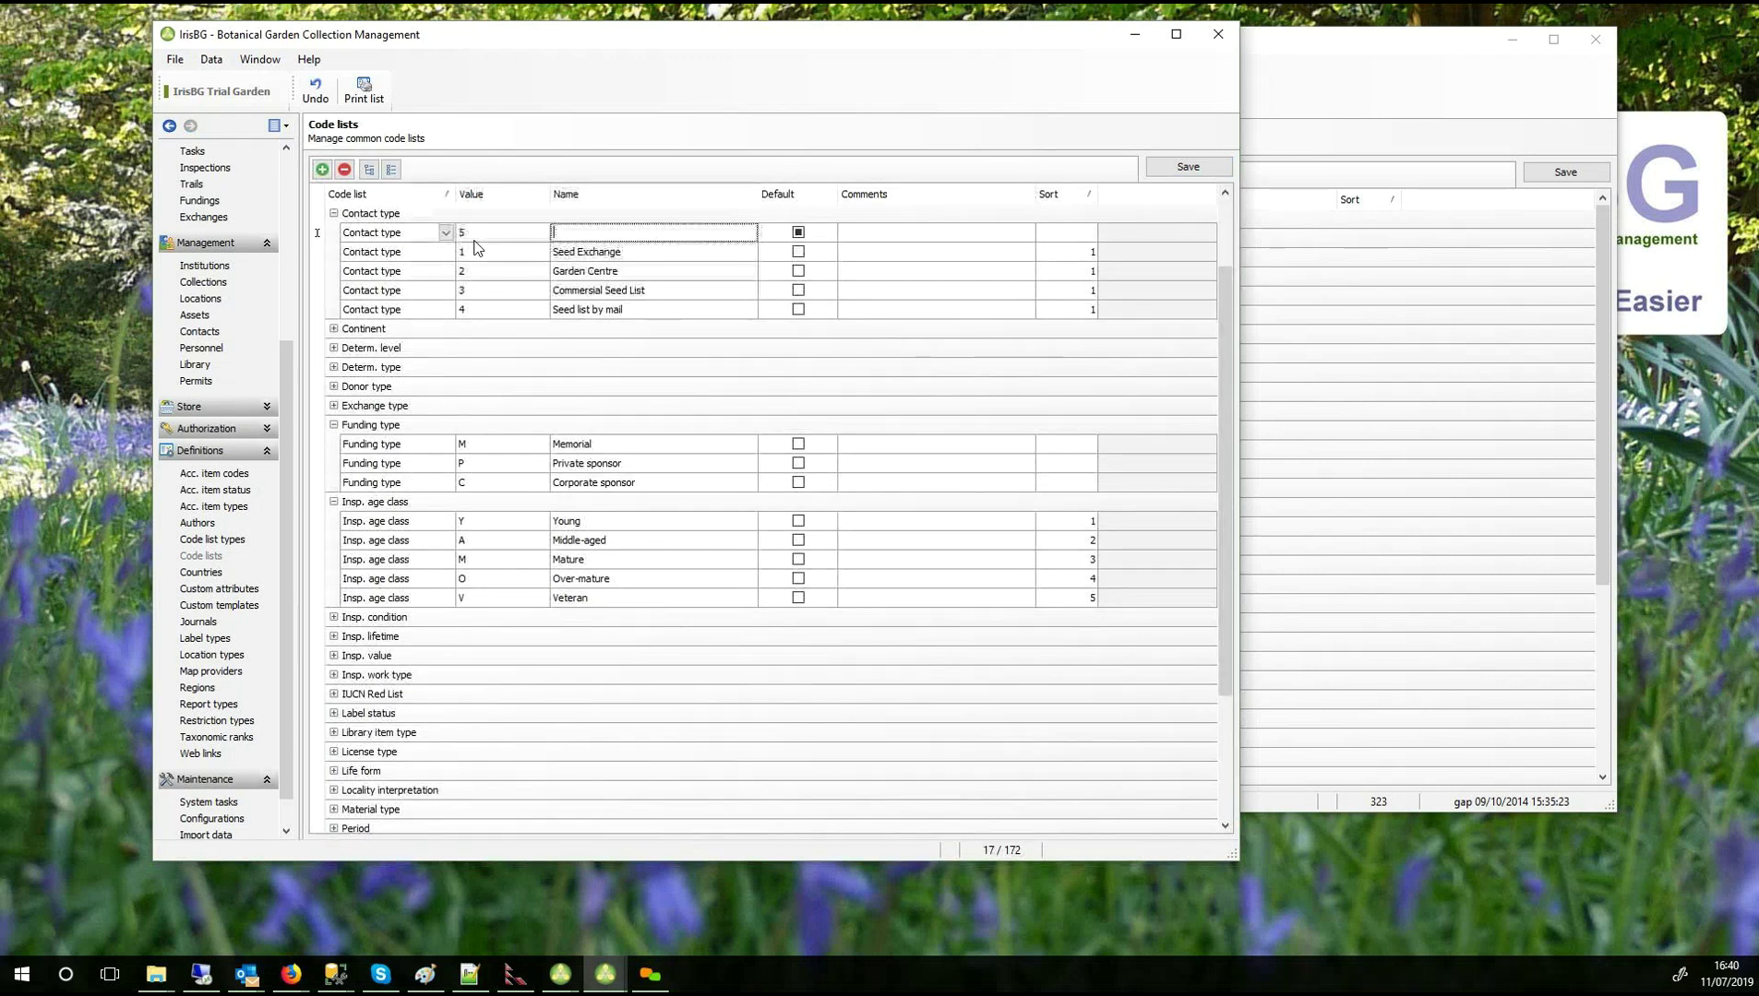
{"action": "type", "text": "Legacy donor"}
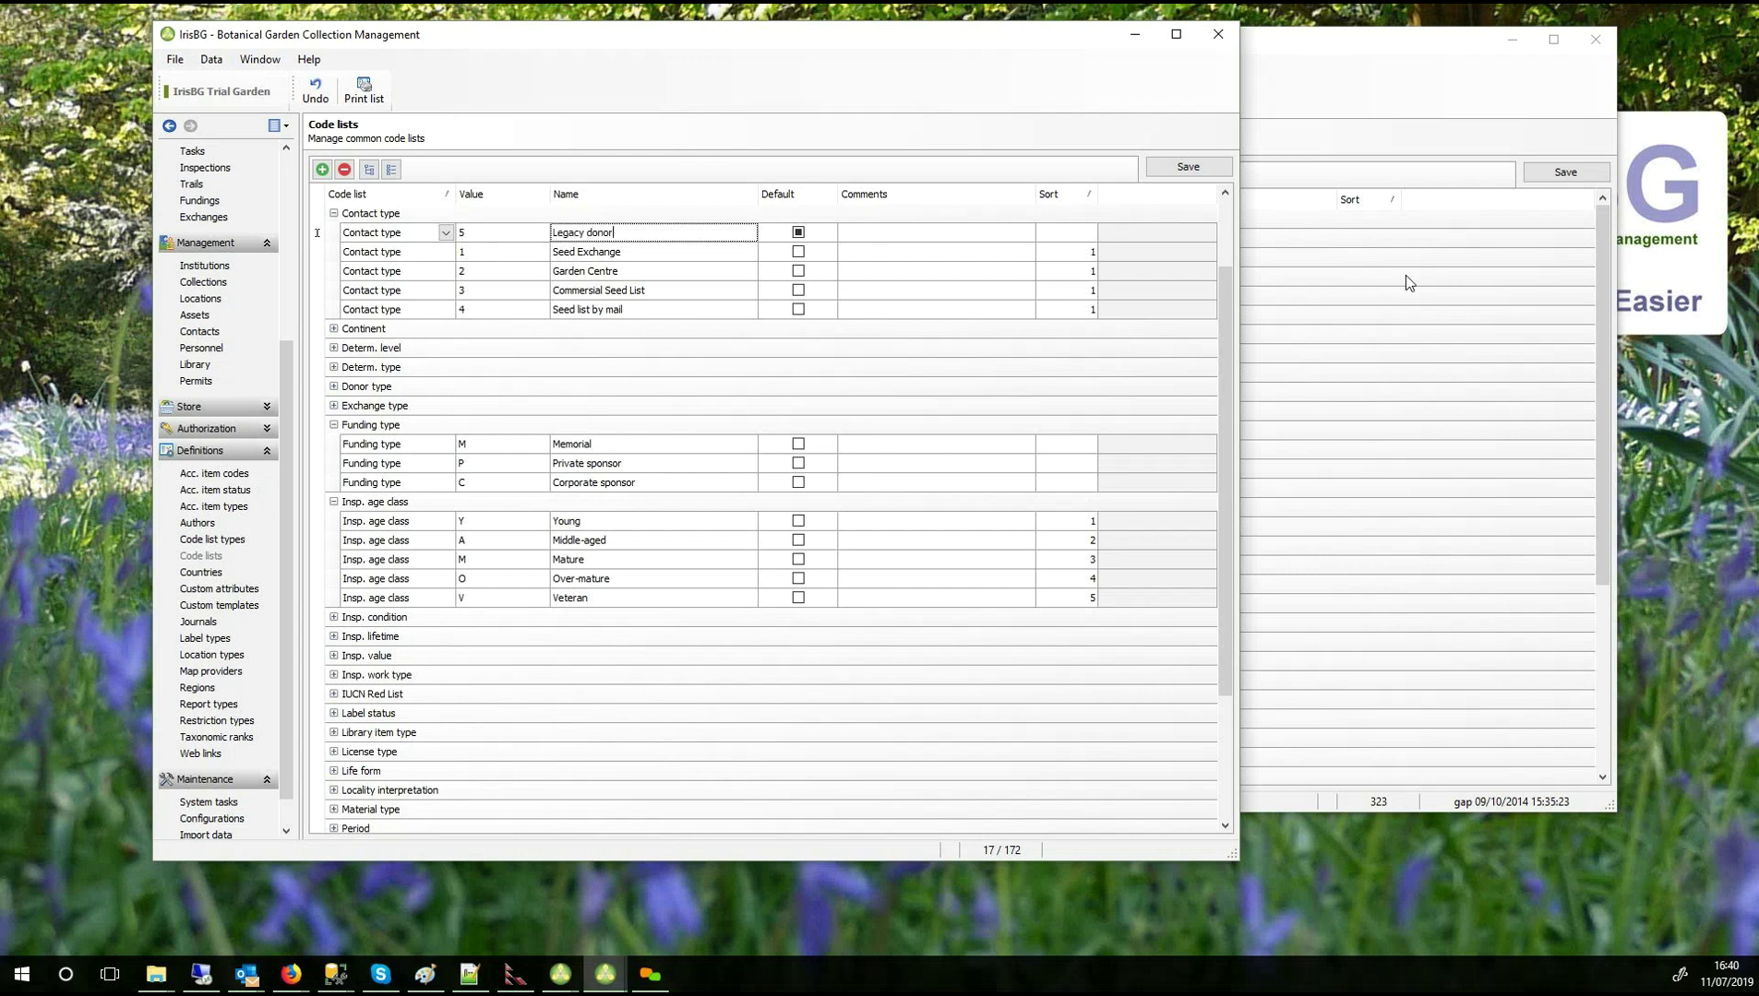
{"action": "left_click", "coordinate": [1188, 167]}
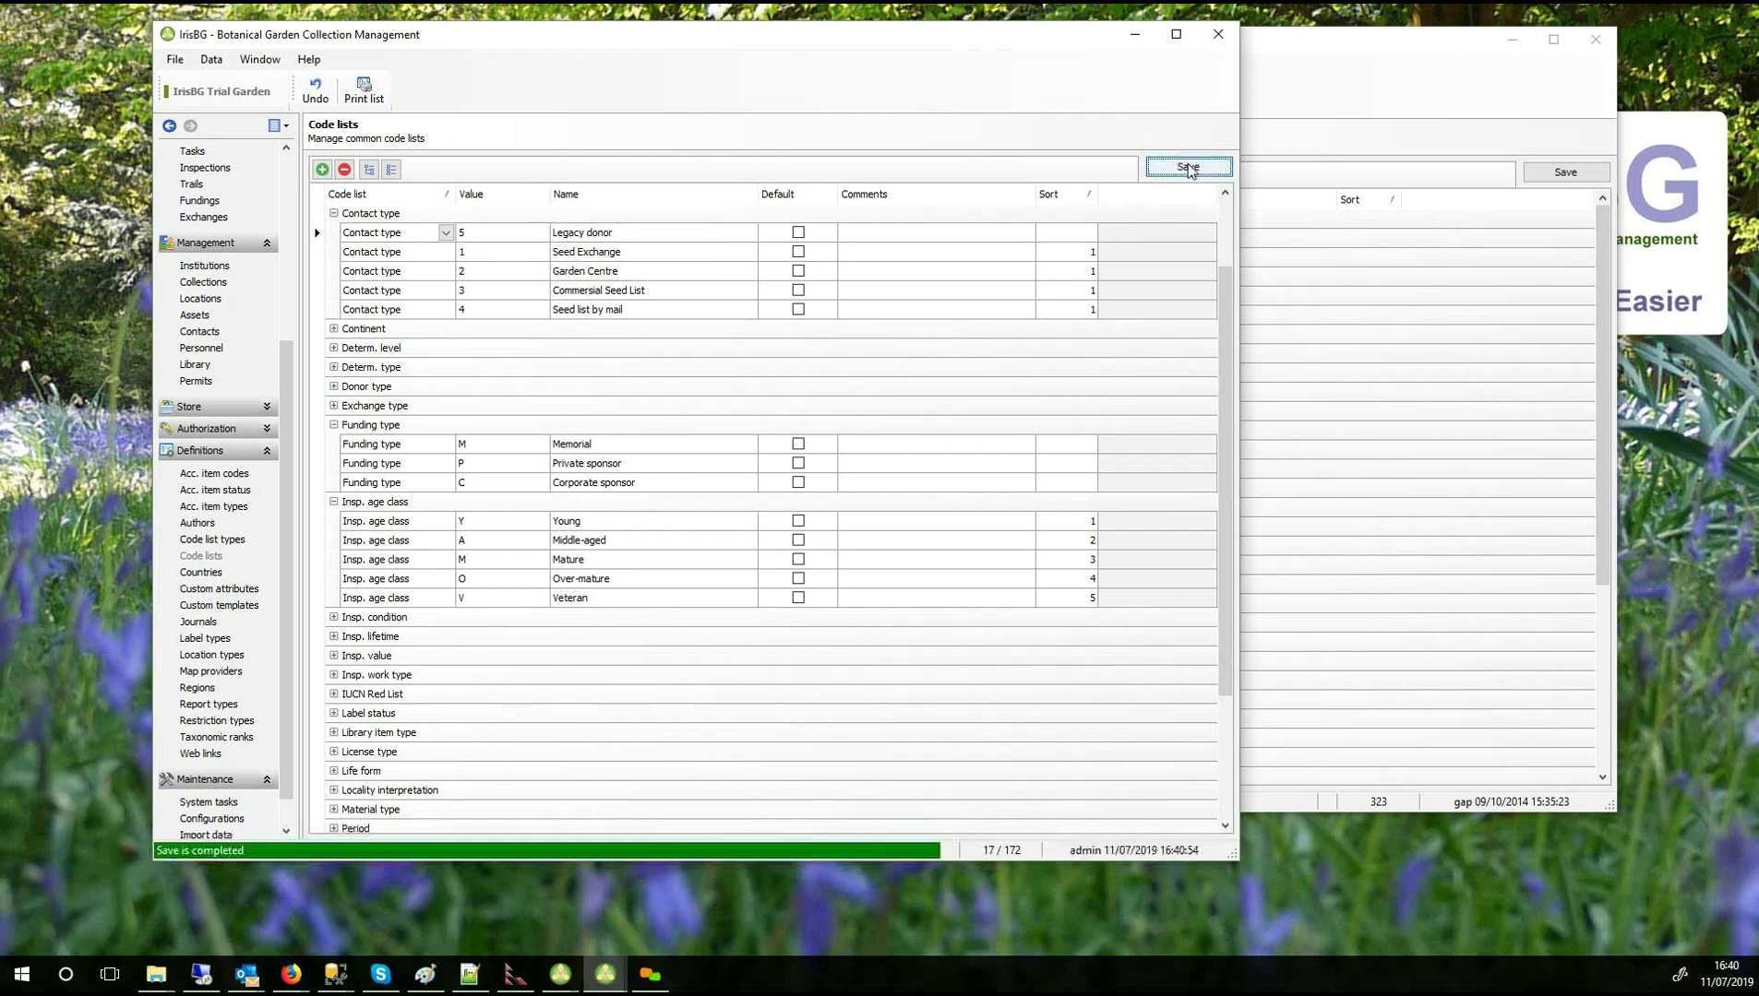
Return to the memorial funding, open its external contact and add a tag with the contact type Legacy donor.
{"action": "left_click", "coordinate": [170, 125]}
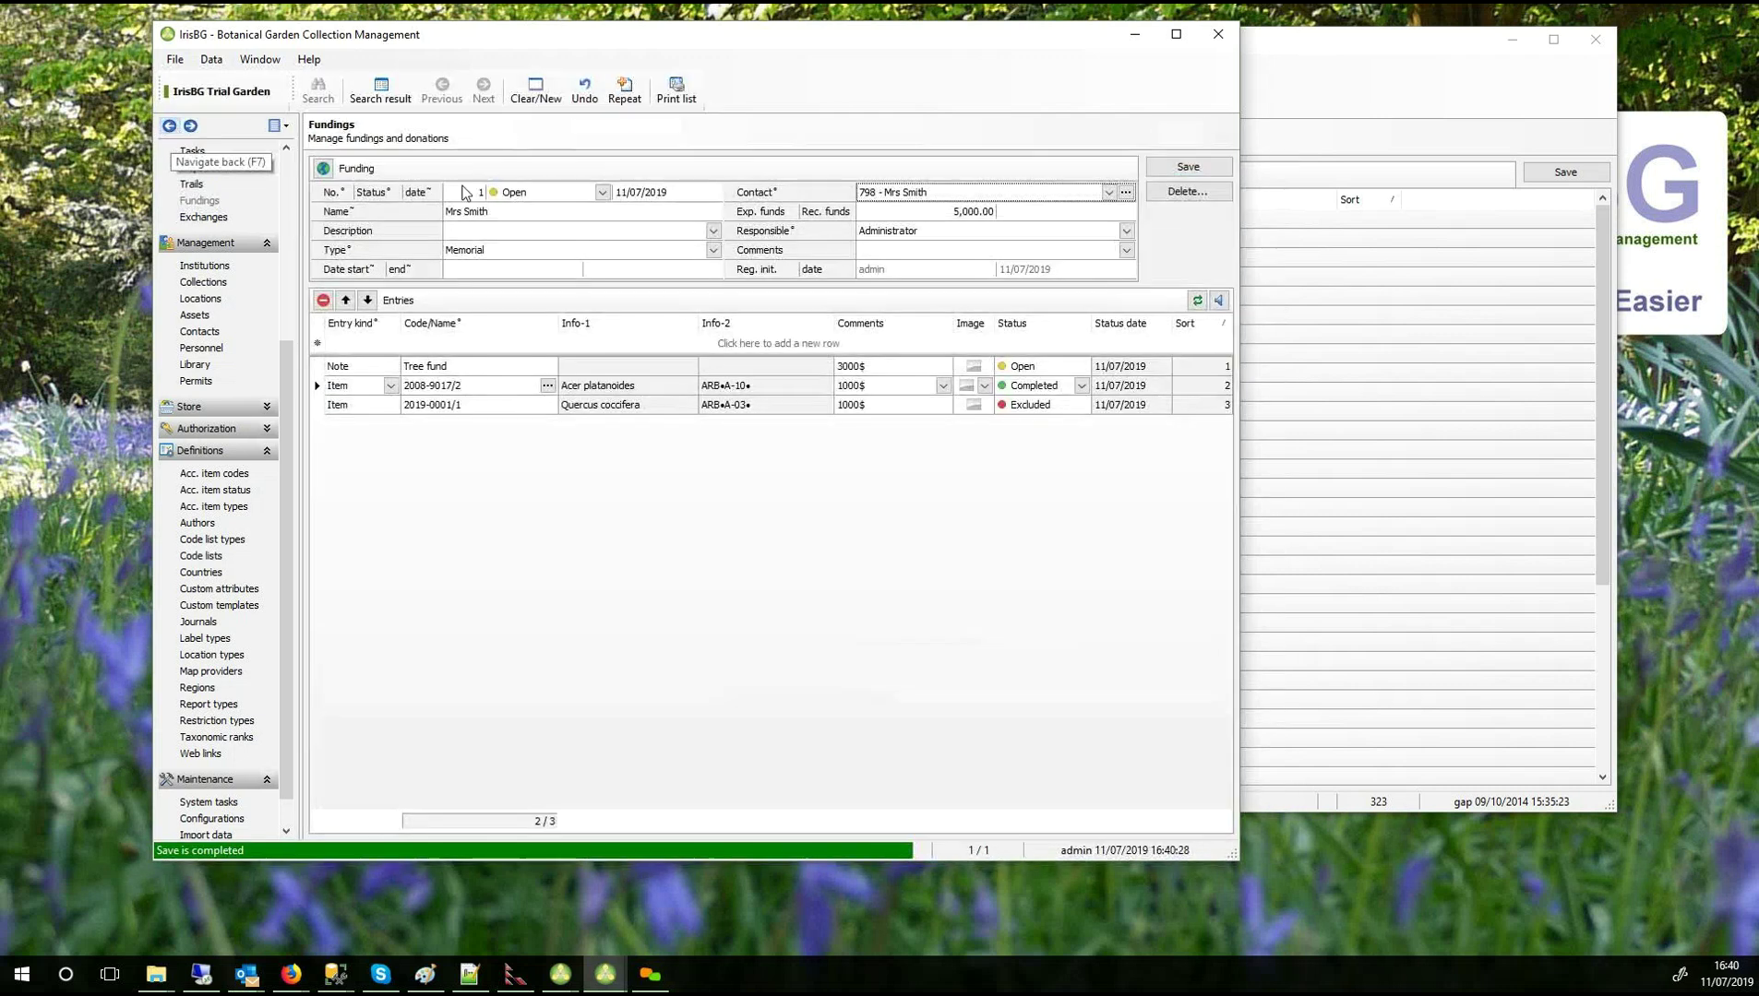
{"action": "left_click", "coordinate": [1126, 192]}
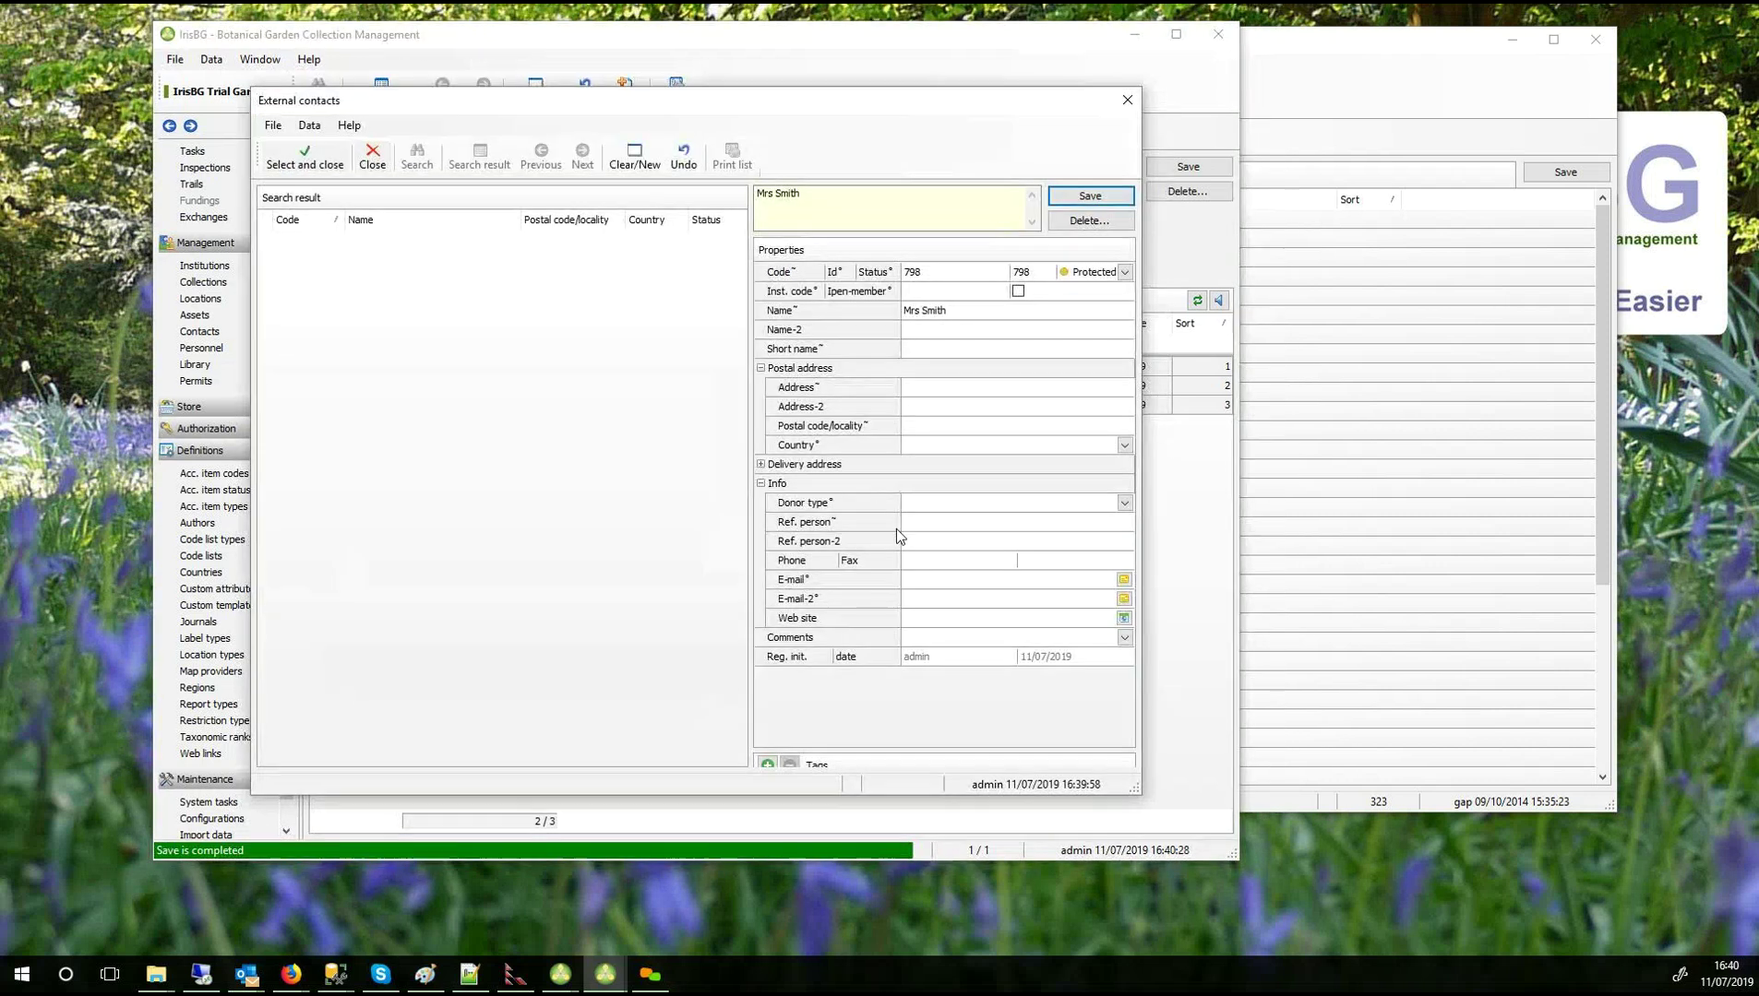
{"action": "left_click_drag", "start_coordinate": [777, 753], "coordinate": [799, 660]}
{"action": "left_click", "coordinate": [766, 672]}
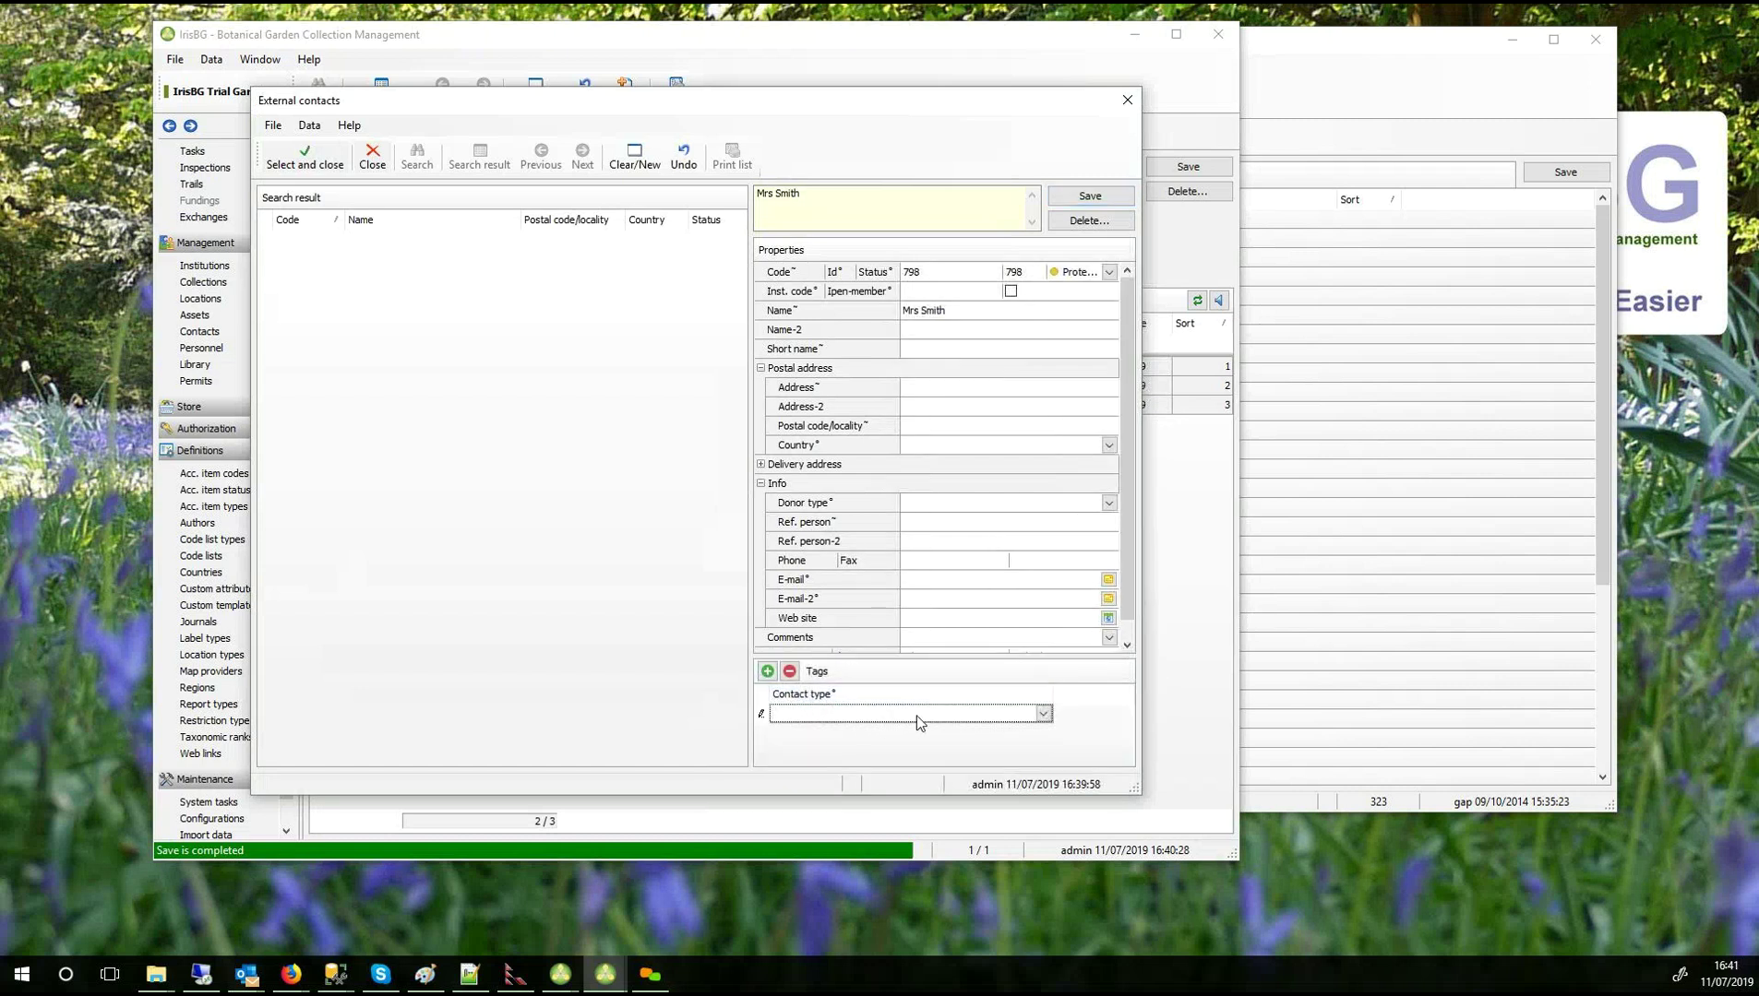
{"action": "left_click", "coordinate": [980, 721]}
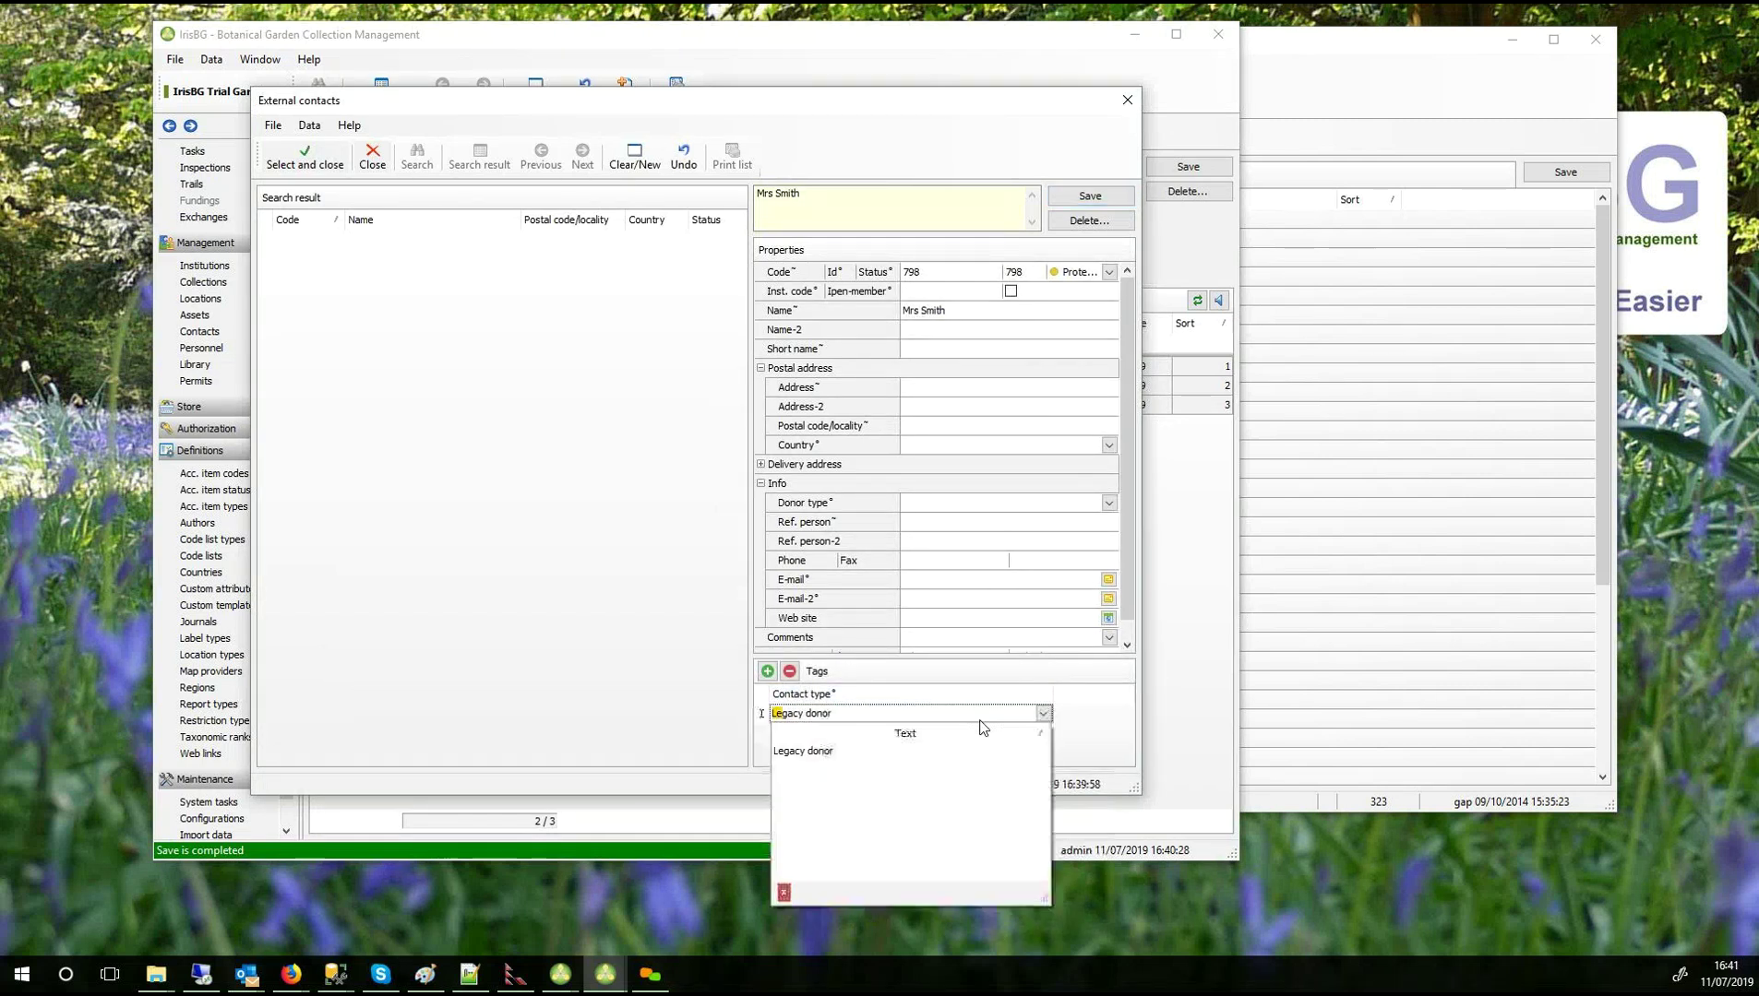
{"action": "left_click", "coordinate": [821, 756]}
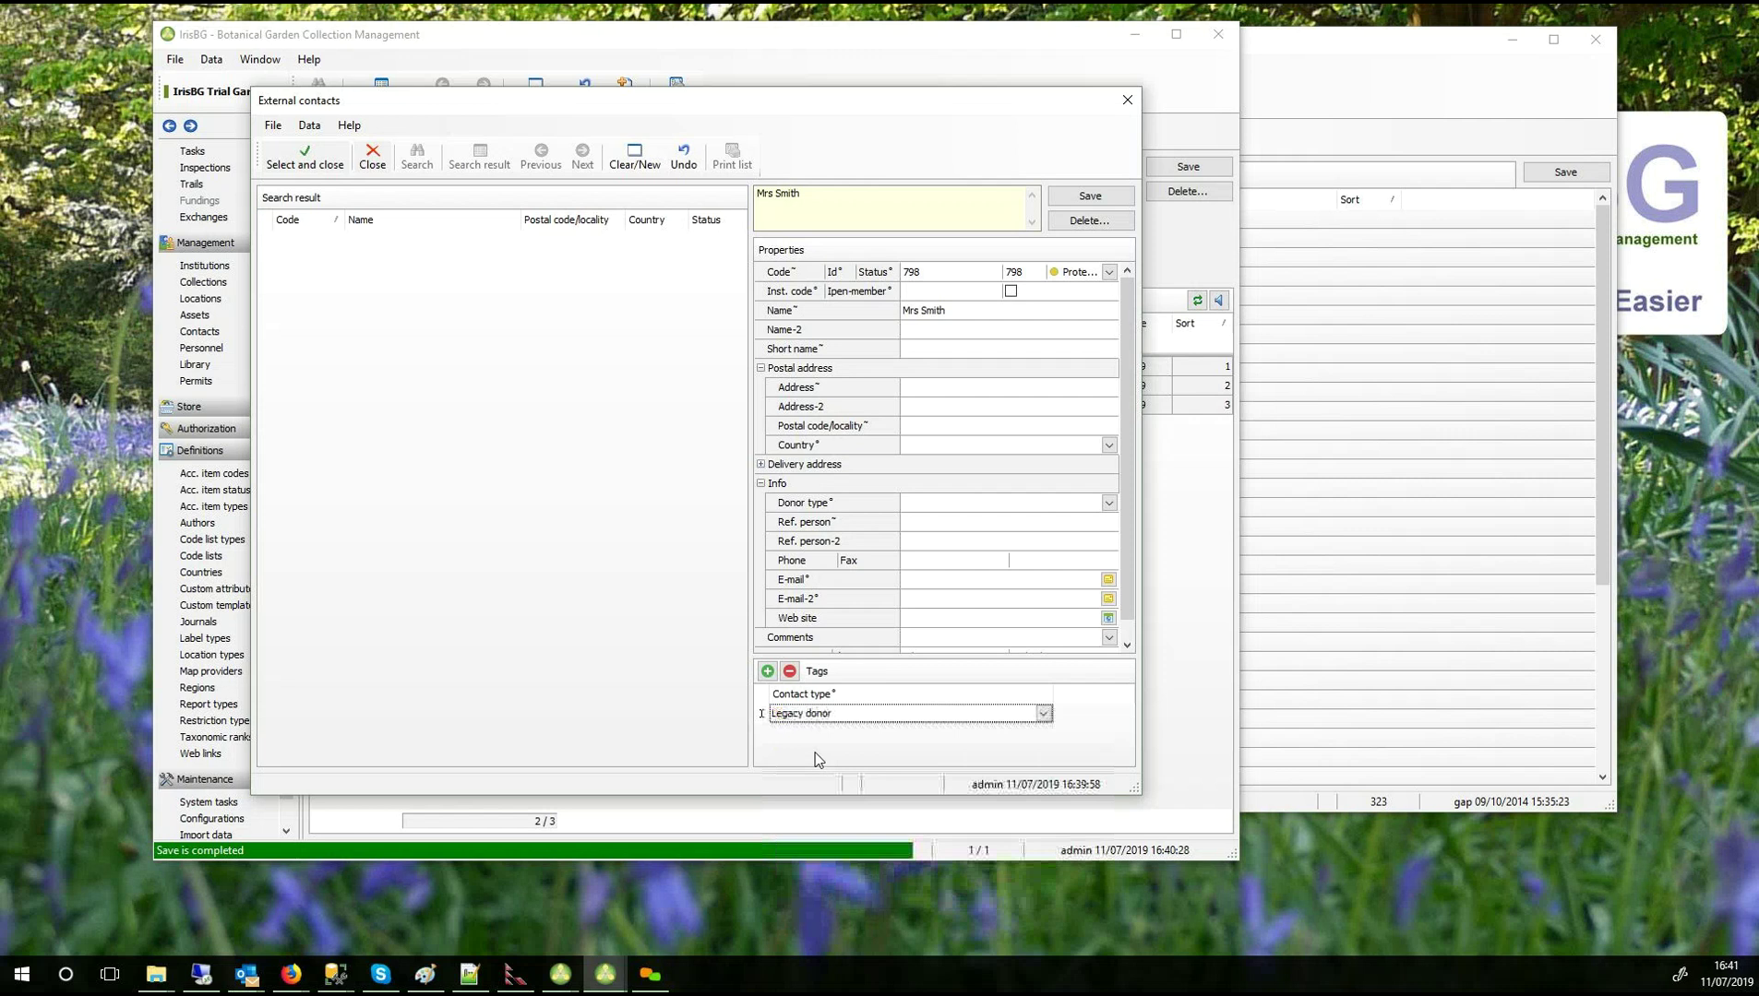
Save the tagged contact, select it for the funding and save the funding record.
{"action": "left_click", "coordinate": [1070, 195]}
{"action": "left_click", "coordinate": [275, 166]}
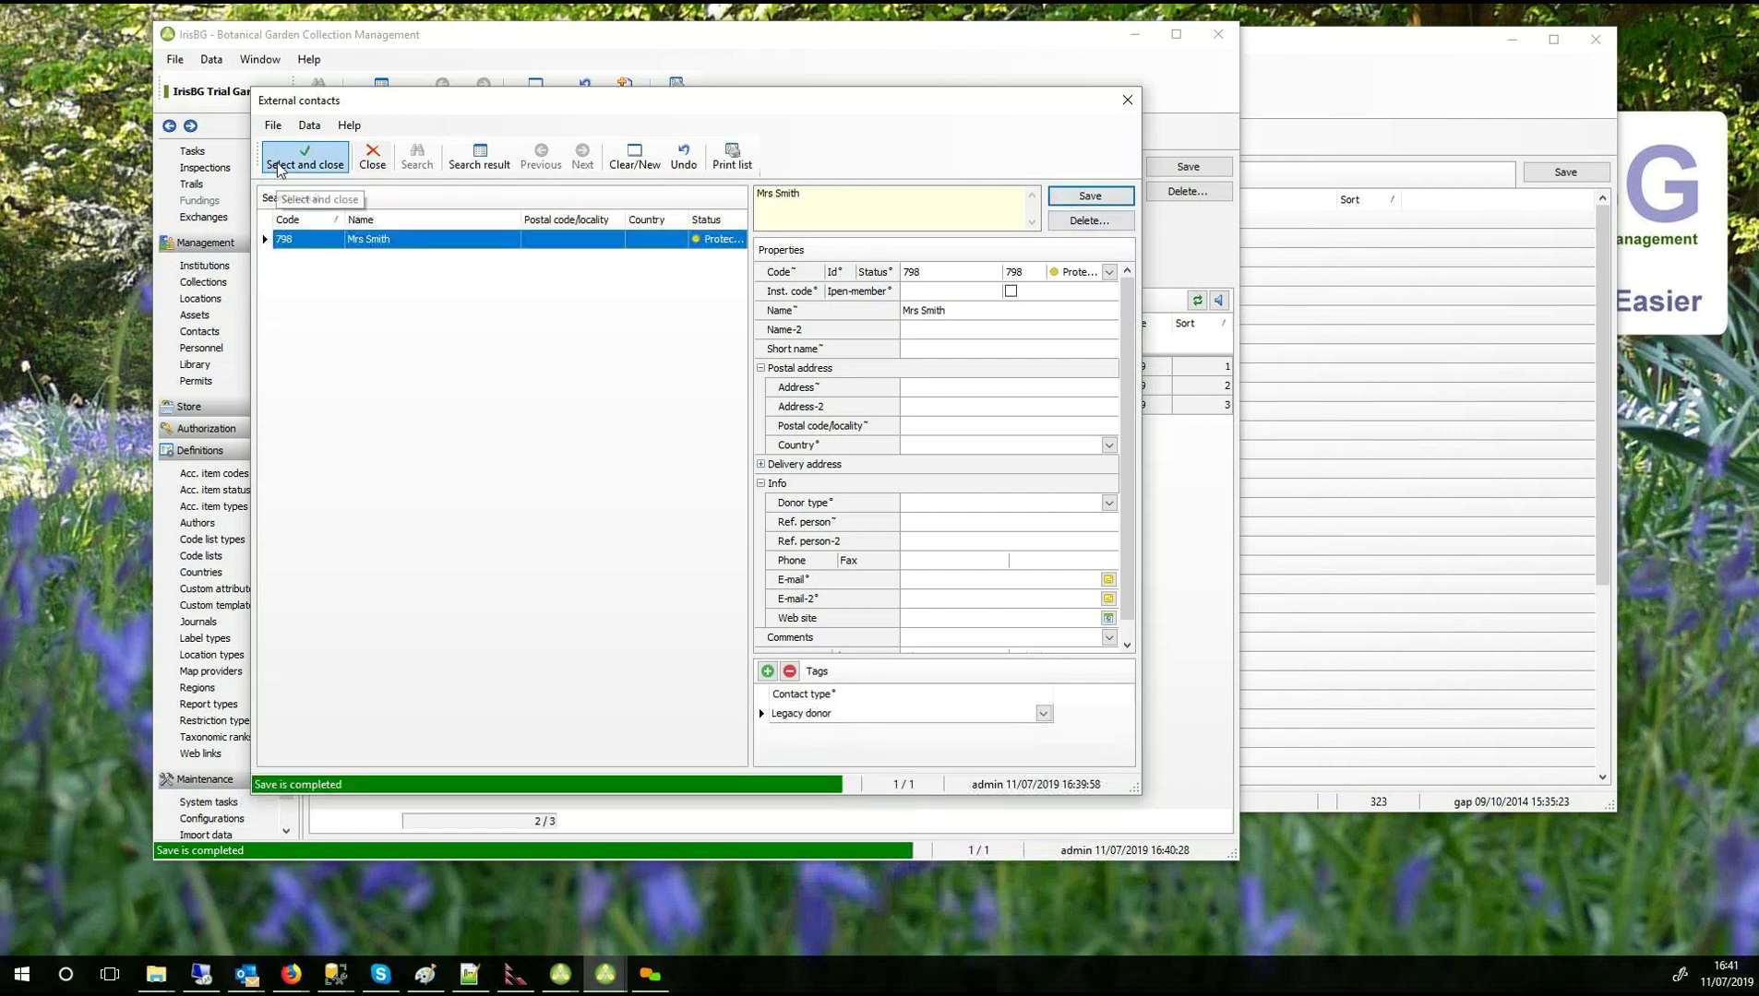
{"action": "left_click", "coordinate": [1216, 166]}
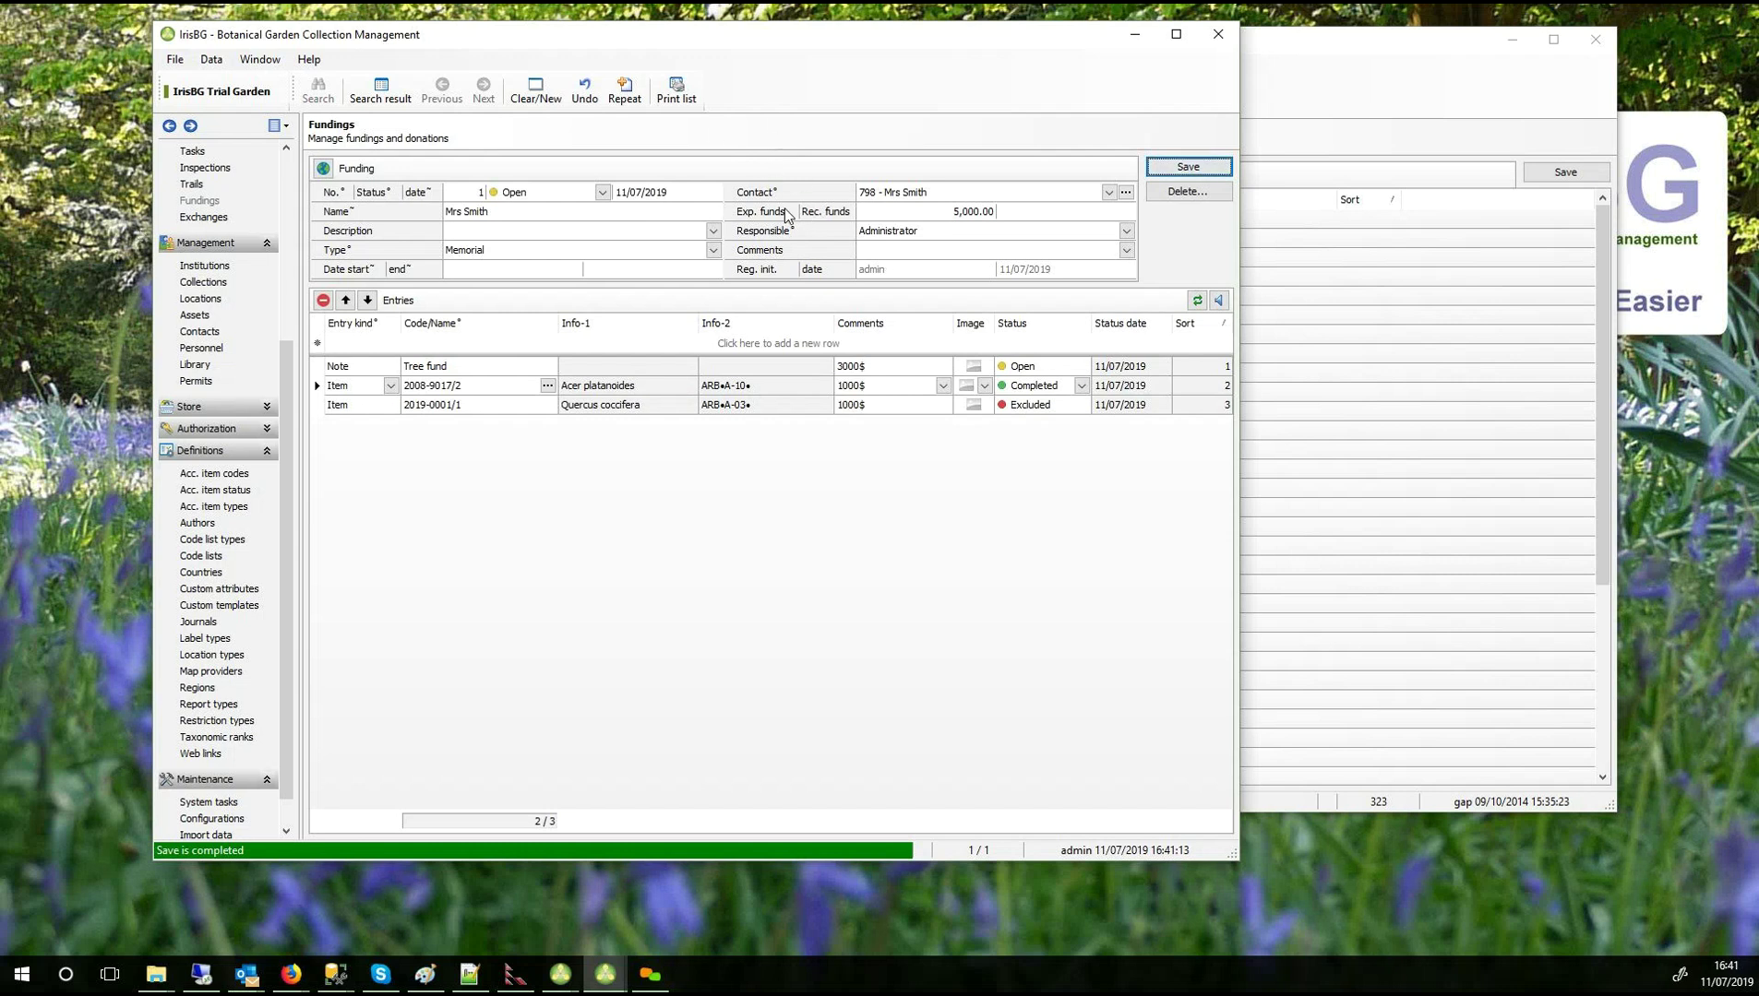
{"action": "left_click", "coordinate": [713, 233]}
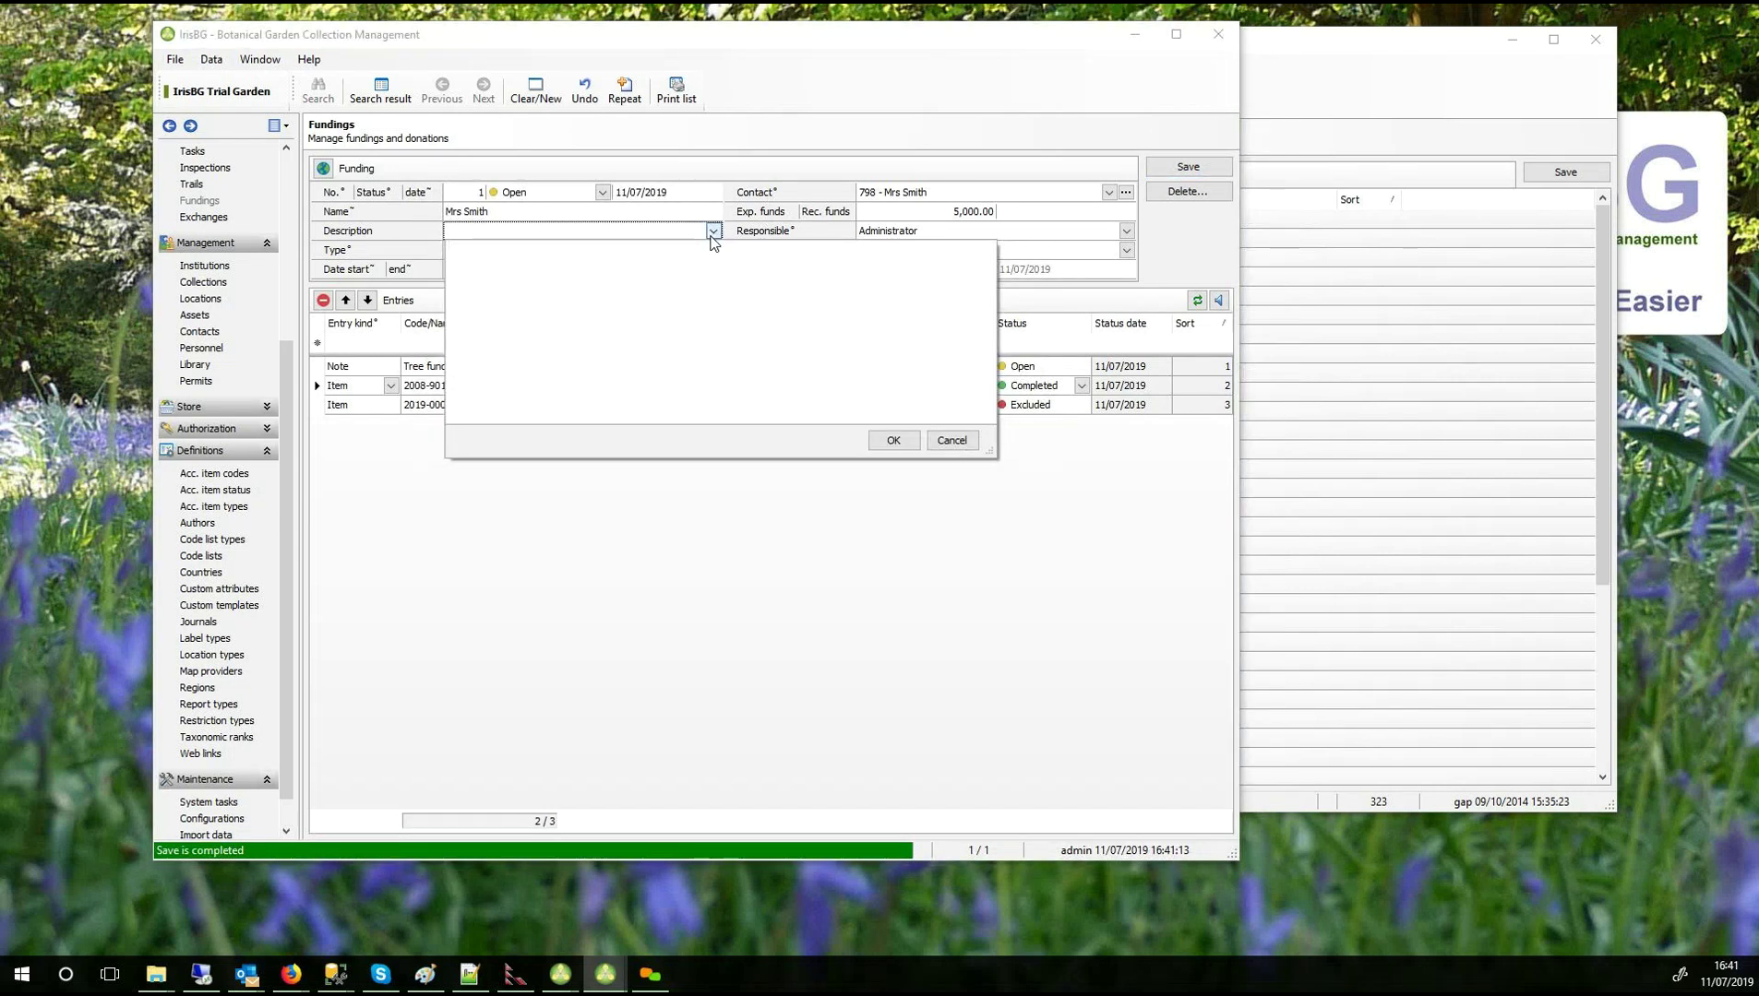
{"action": "left_click", "coordinate": [712, 232]}
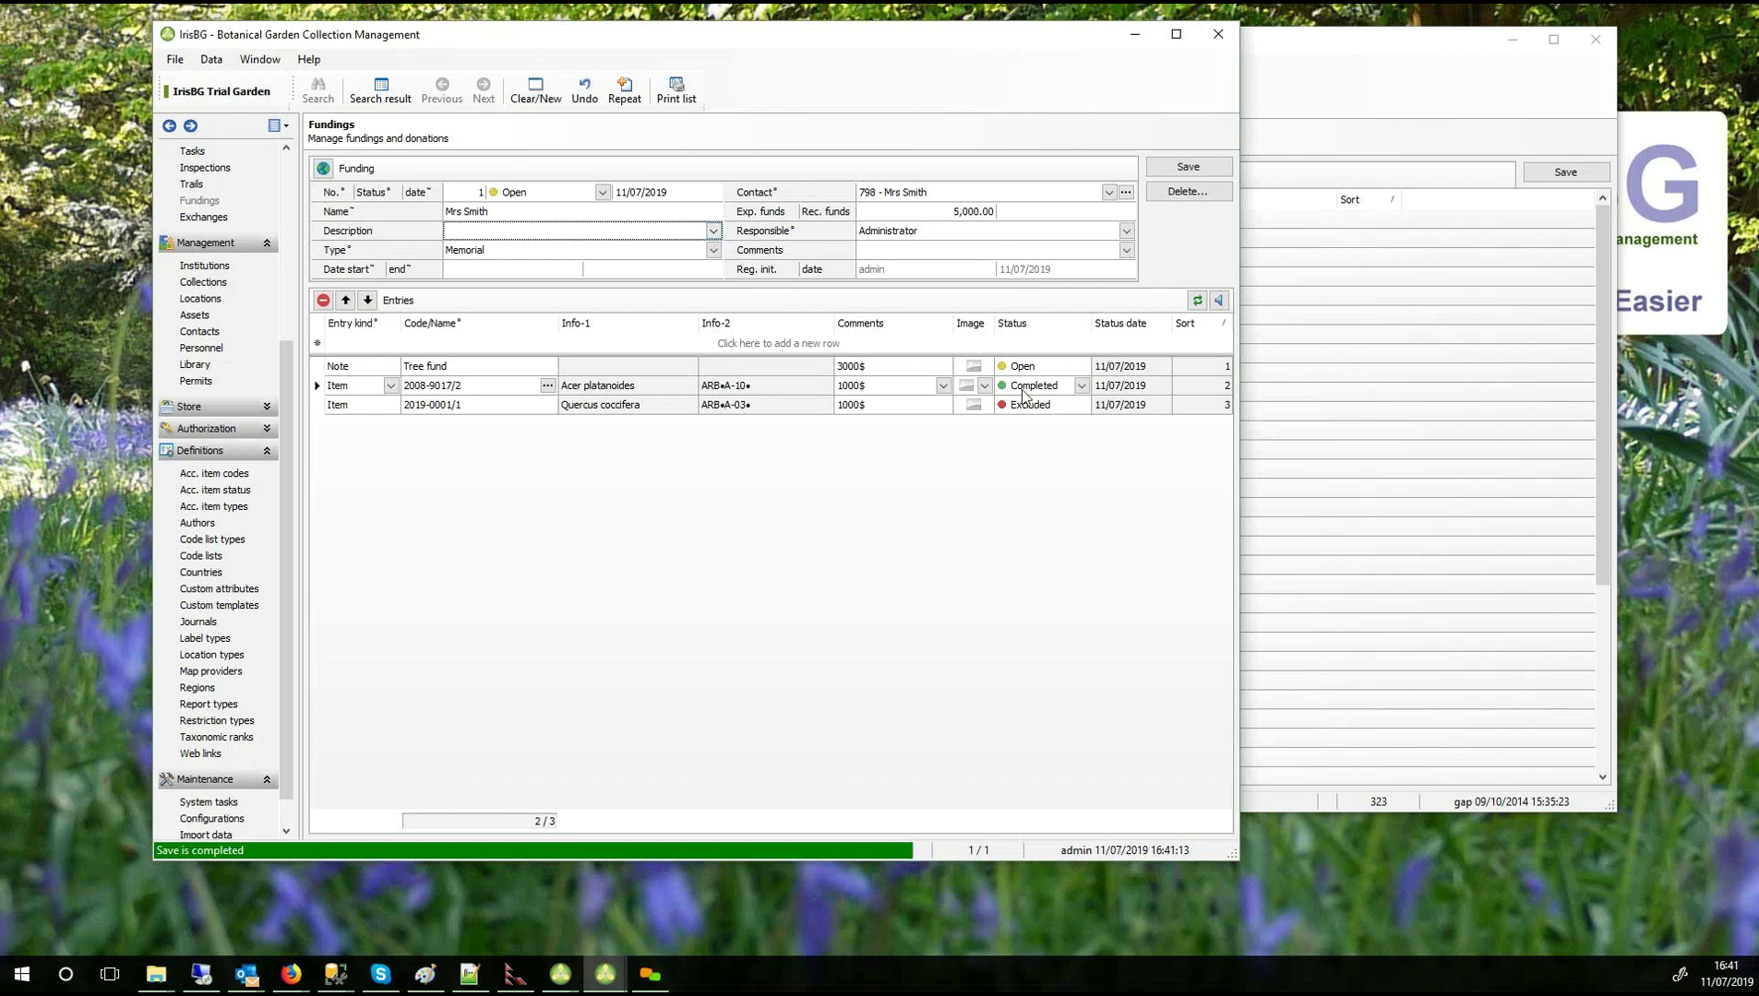
Replace the Acer platanoides entry's comment with an in-memory note naming the honoree and his contribution to horticulture, and save the funding.
{"action": "left_click", "coordinate": [942, 386]}
{"action": "key", "text": "ctrl+a"}
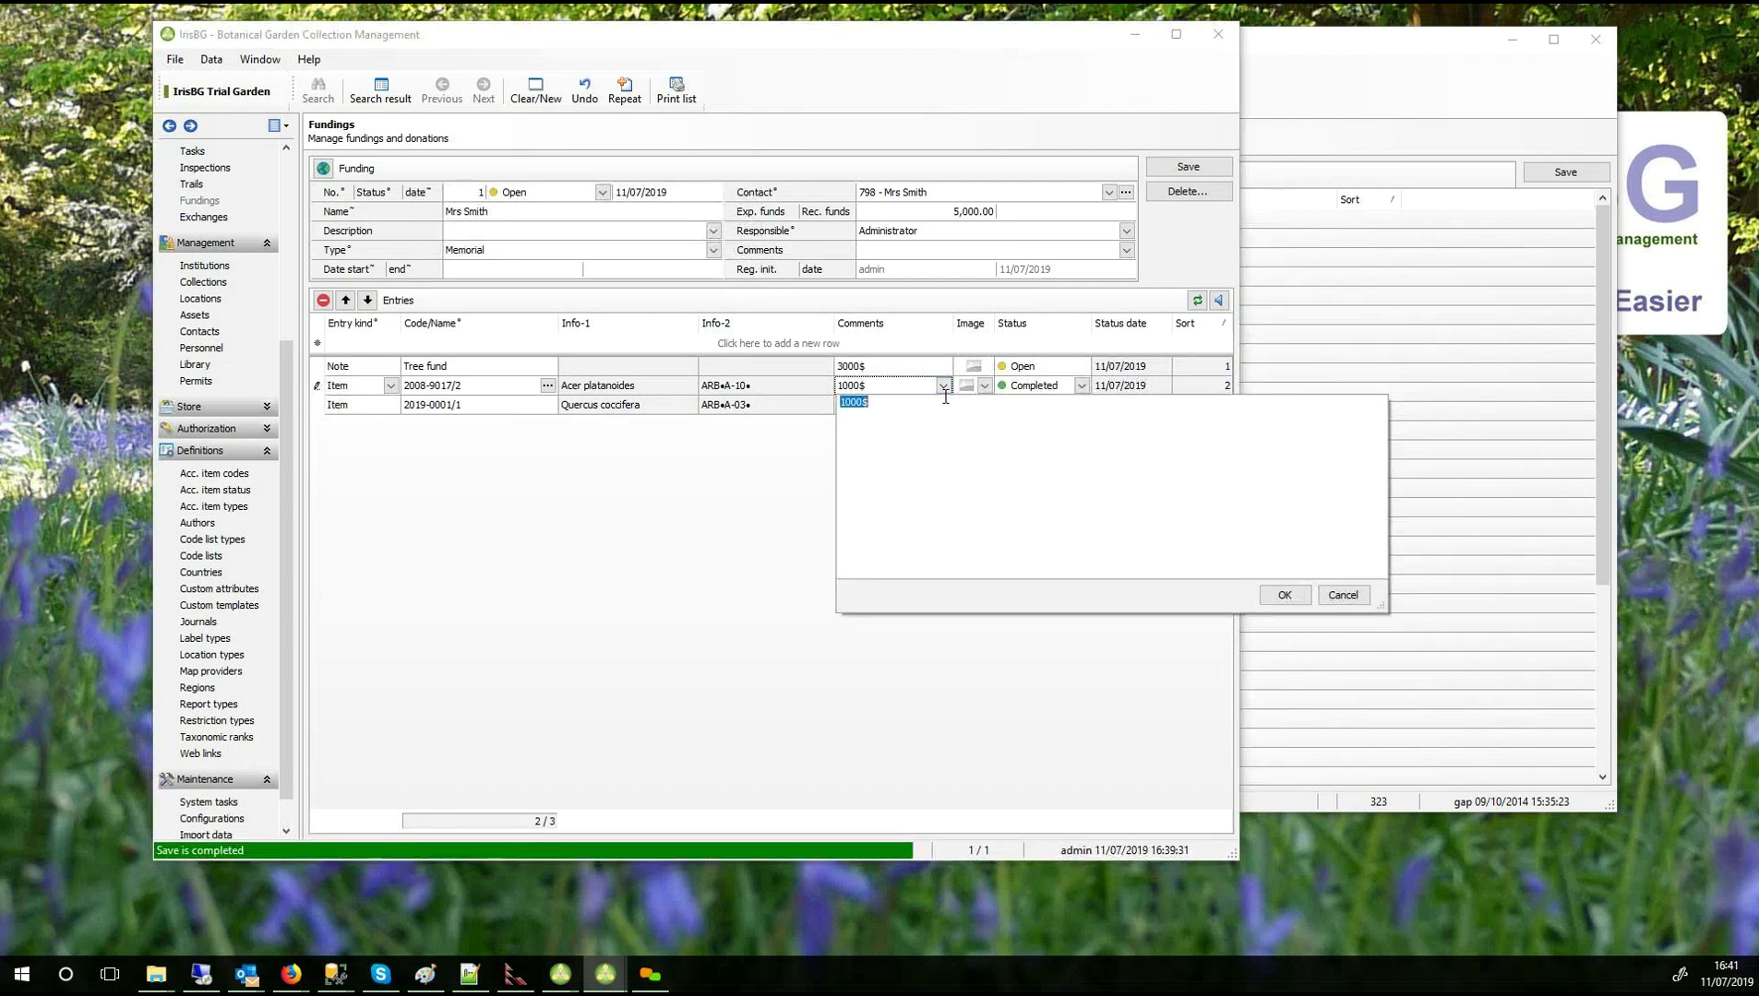
{"action": "type", "text": "1"}
{"action": "type", "text": "n memory of m"}
{"action": "key", "text": "BackSpace"}
{"action": "type", "text": "Mr Smith for his contribution to hoirticulture"}
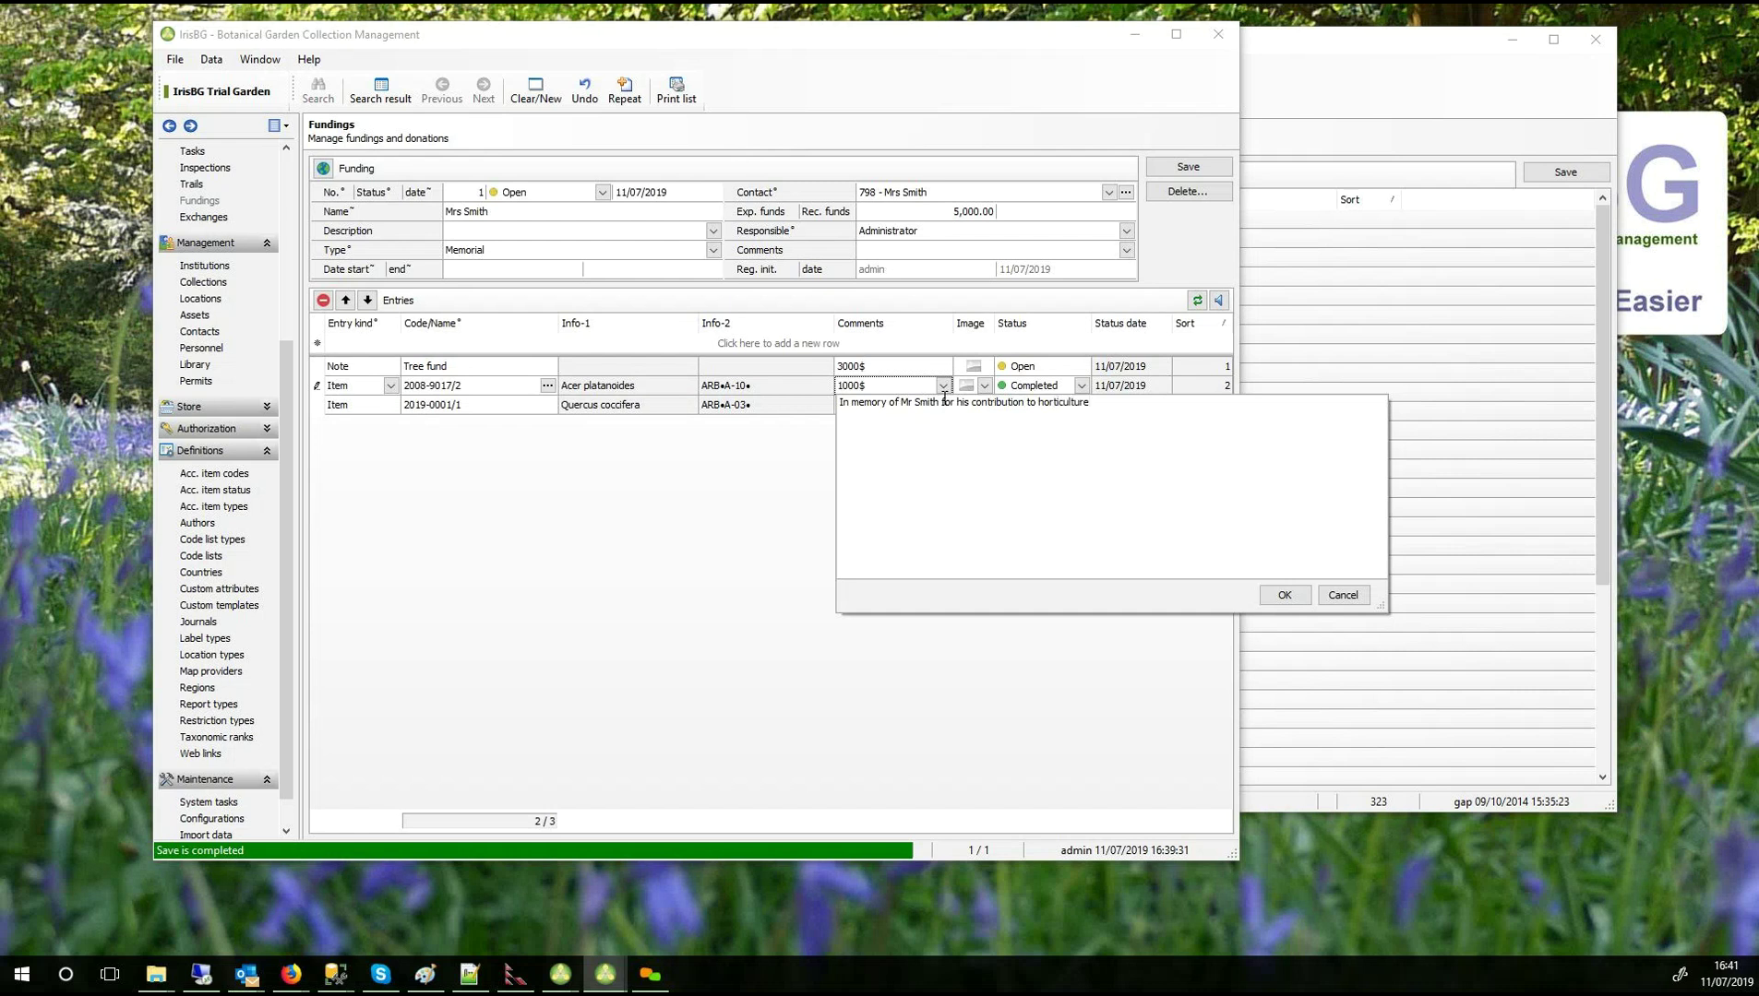
{"action": "left_click", "coordinate": [1288, 600]}
{"action": "left_click", "coordinate": [1185, 168]}
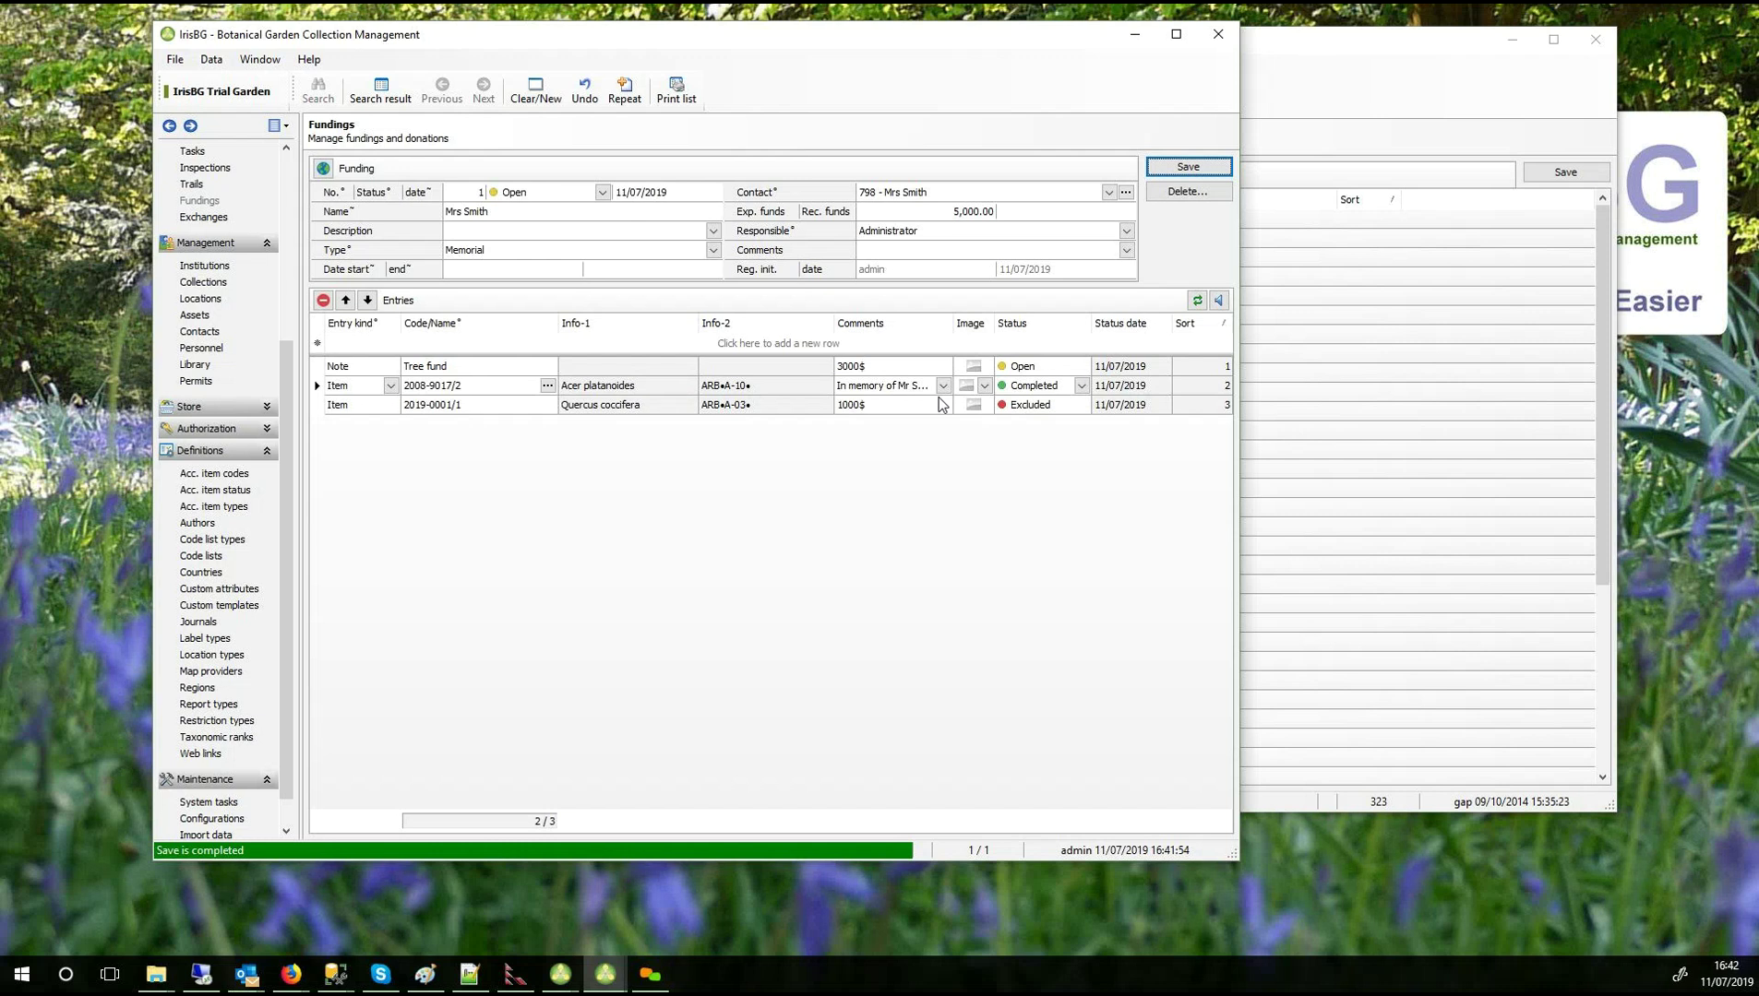
Switch to Firefox with The Dawes Arboretum's Arboretum Explorer site and show it full screen.
{"action": "left_click", "coordinate": [203, 317]}
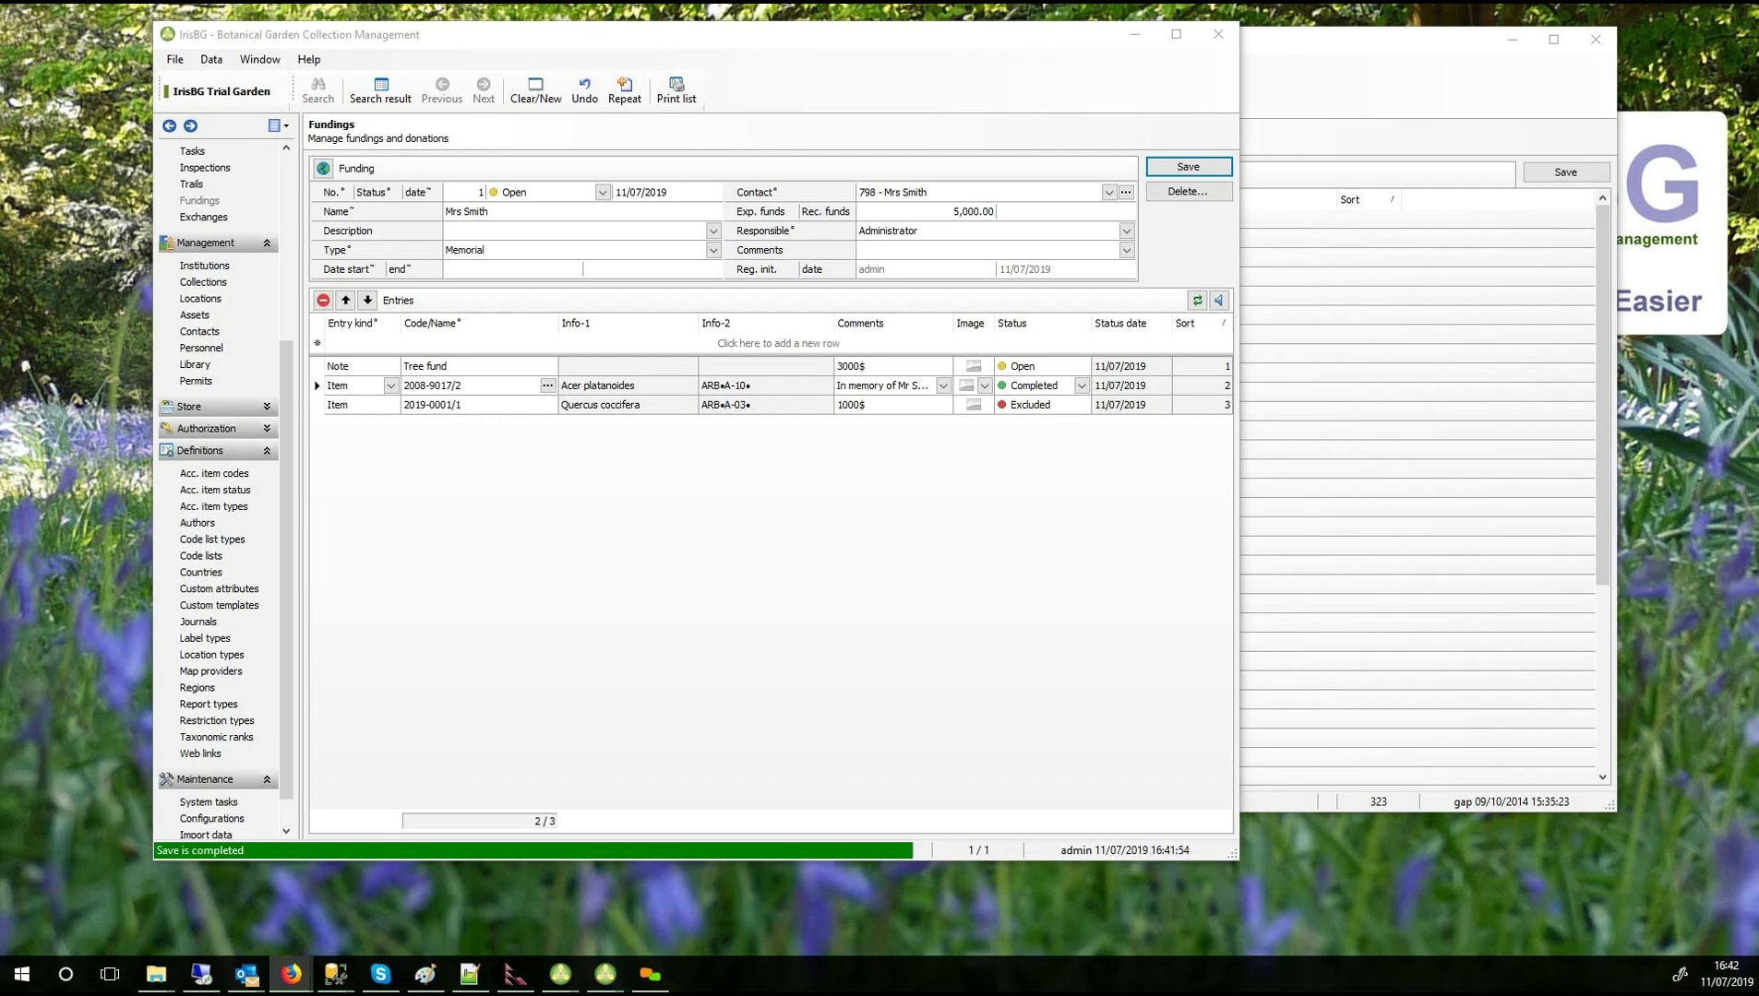
{"action": "left_click_drag", "start_coordinate": [0, 498], "coordinate": [579, 23]}
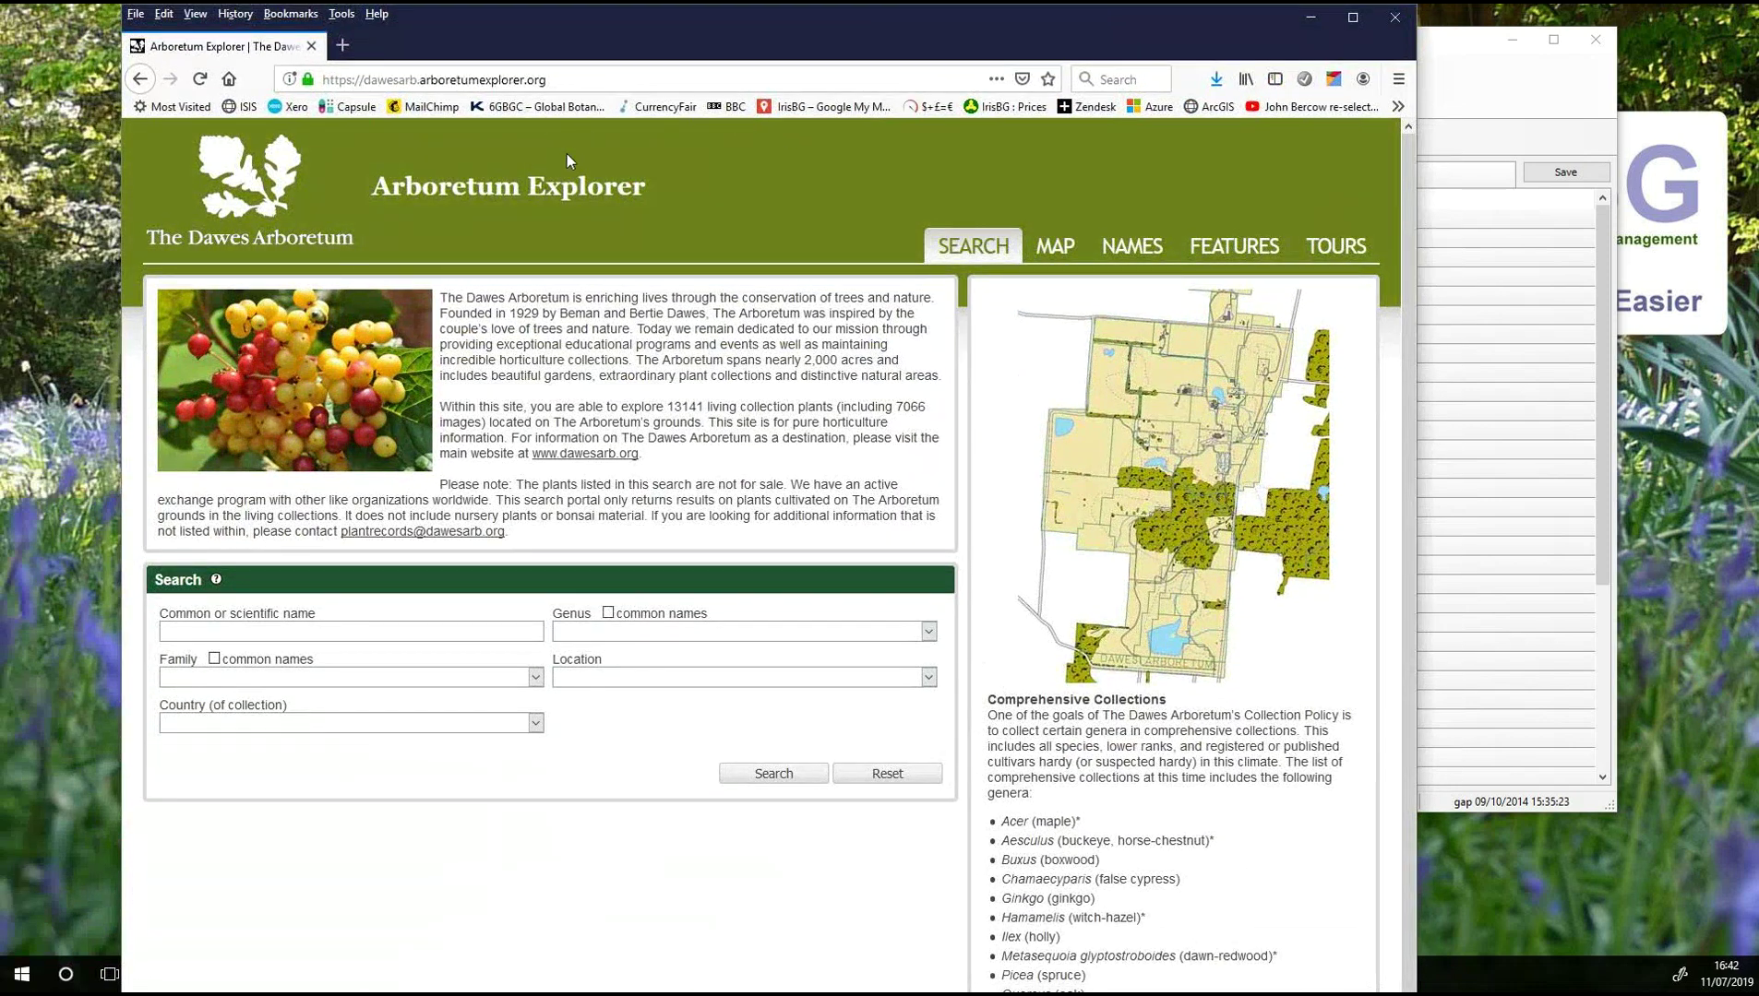
{"action": "key", "text": "F11"}
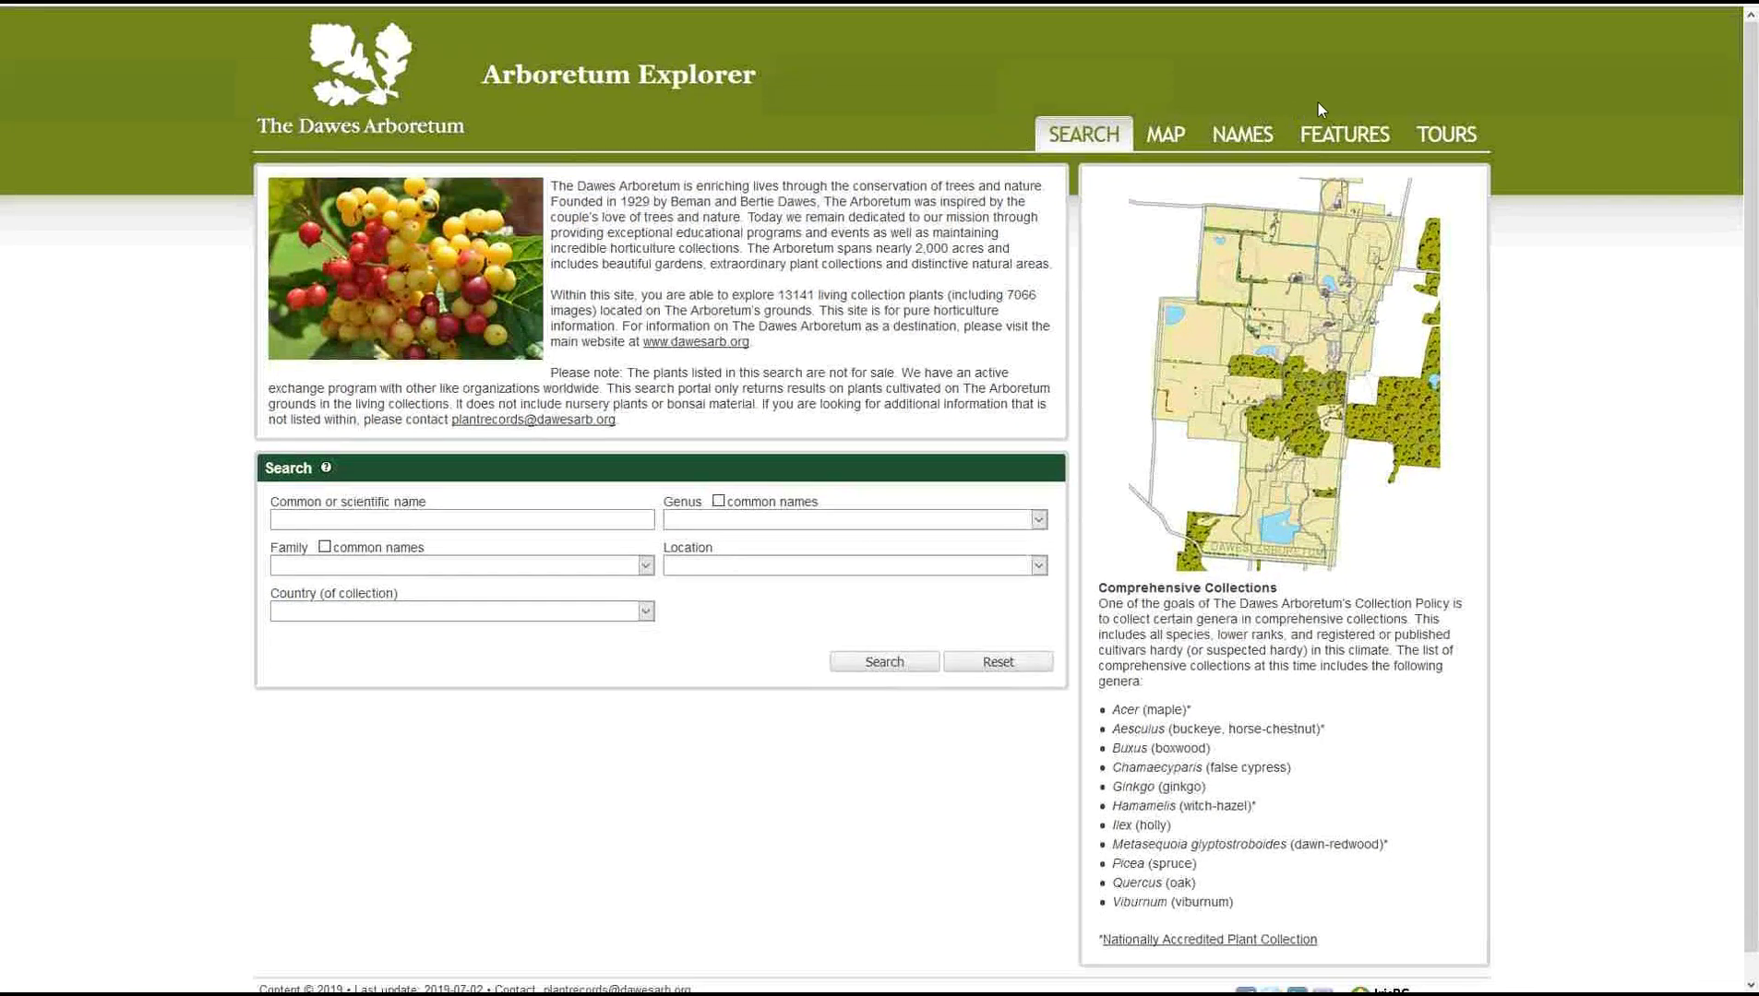
Search the arboretum's features for the type Bench.
{"action": "left_click", "coordinate": [1339, 144]}
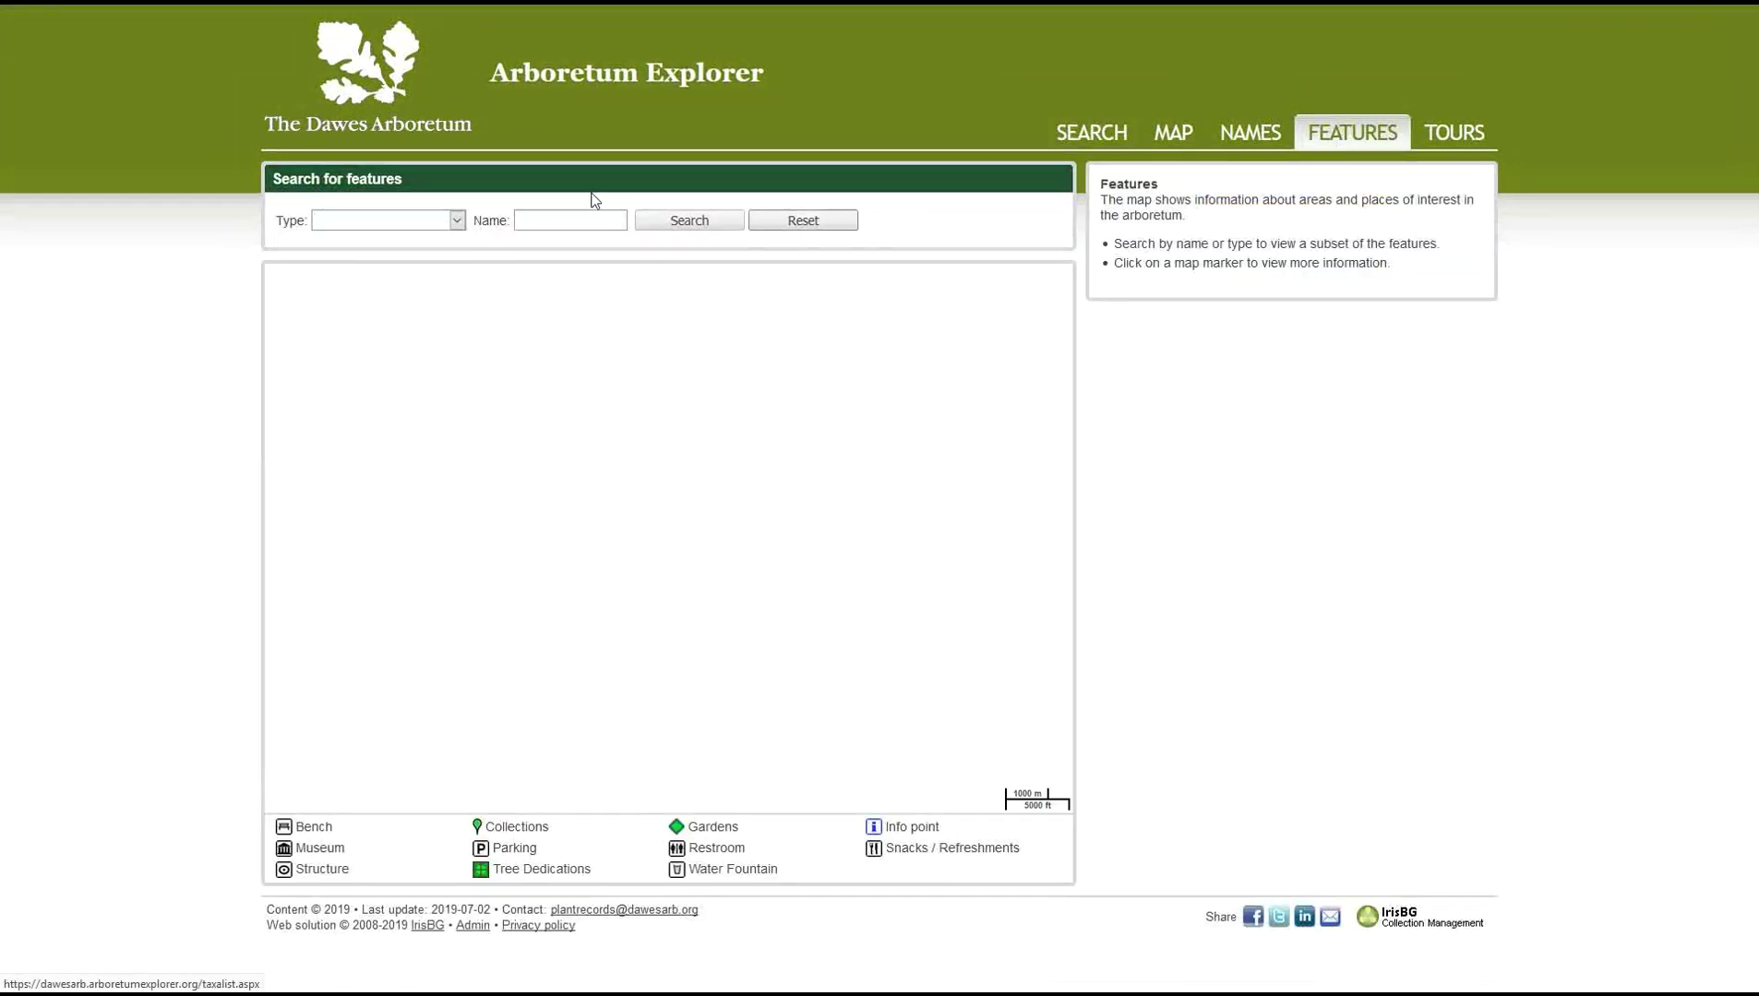
{"action": "left_click", "coordinate": [438, 228]}
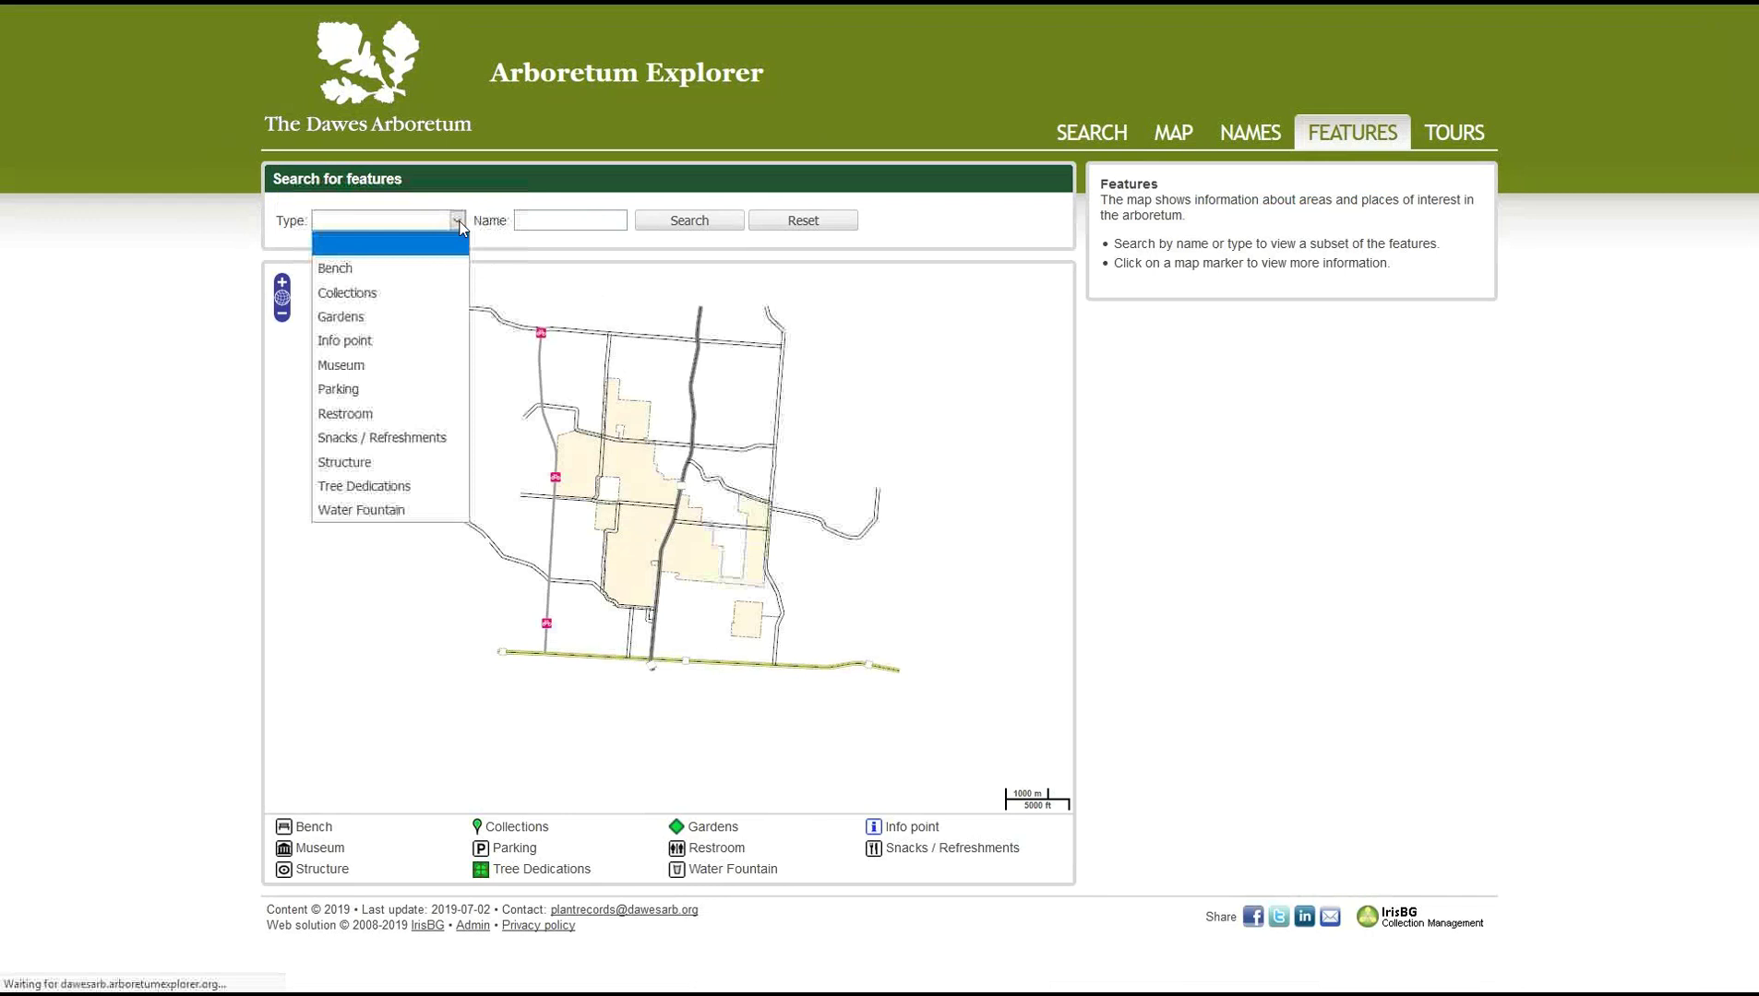
{"action": "left_click", "coordinate": [427, 267]}
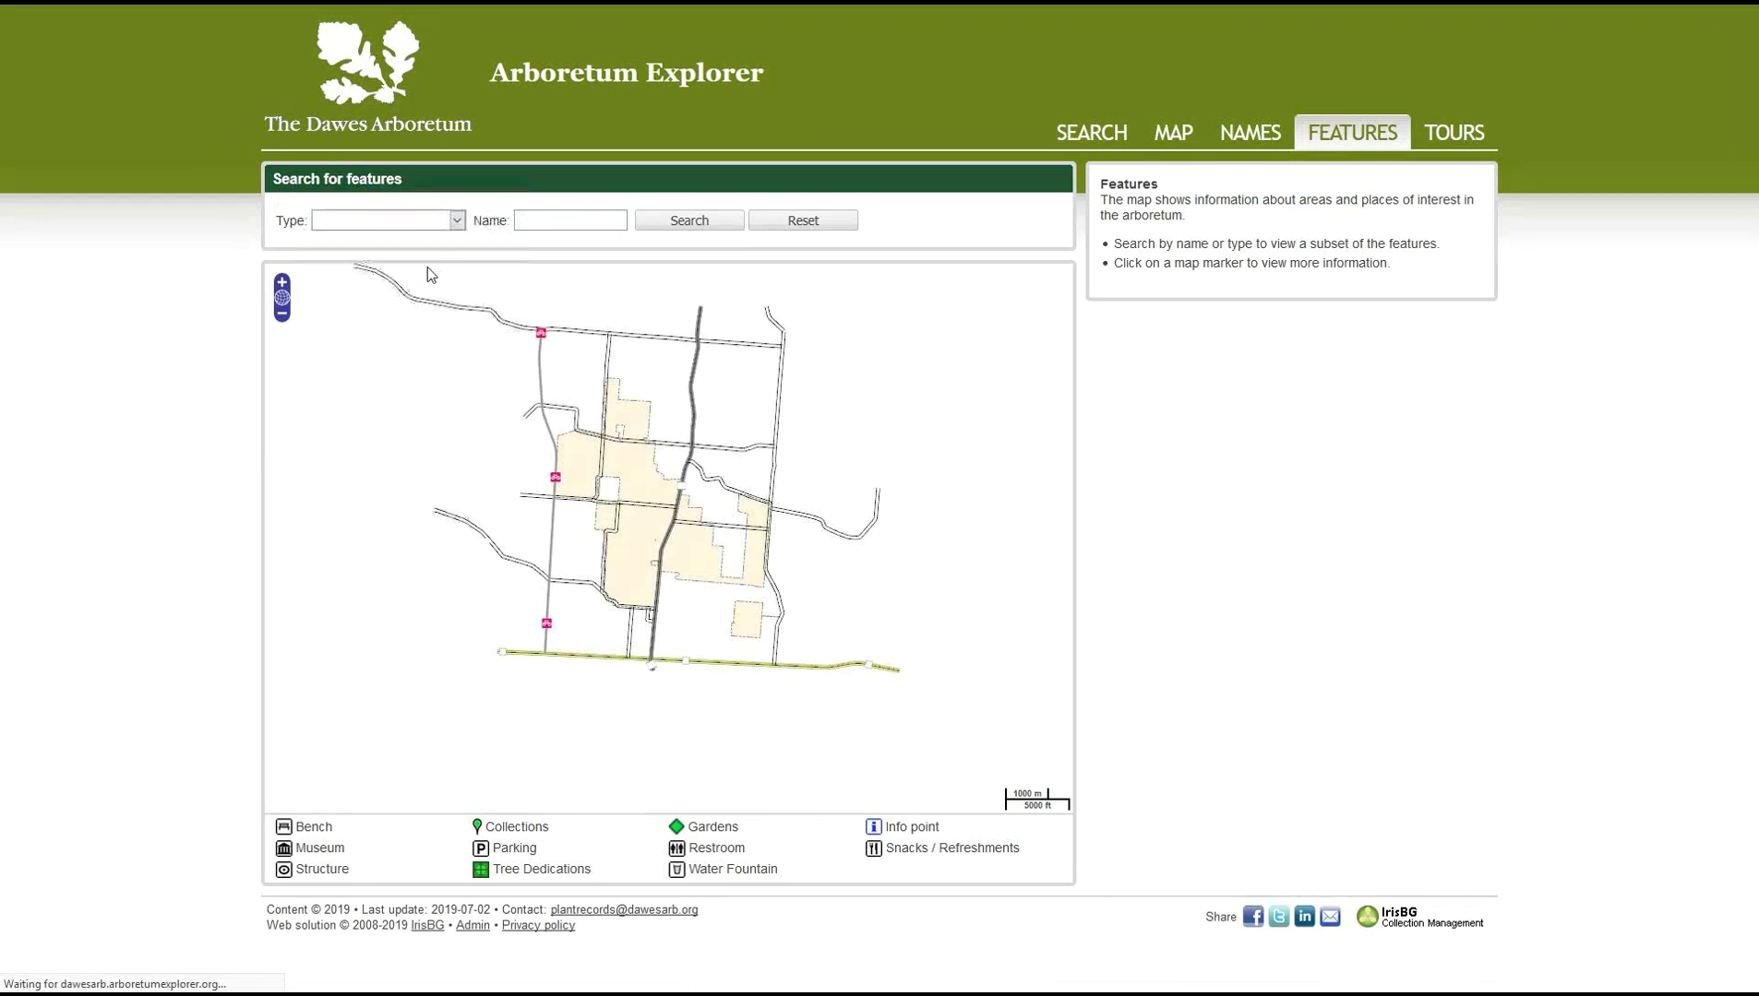
{"action": "left_click", "coordinate": [690, 221]}
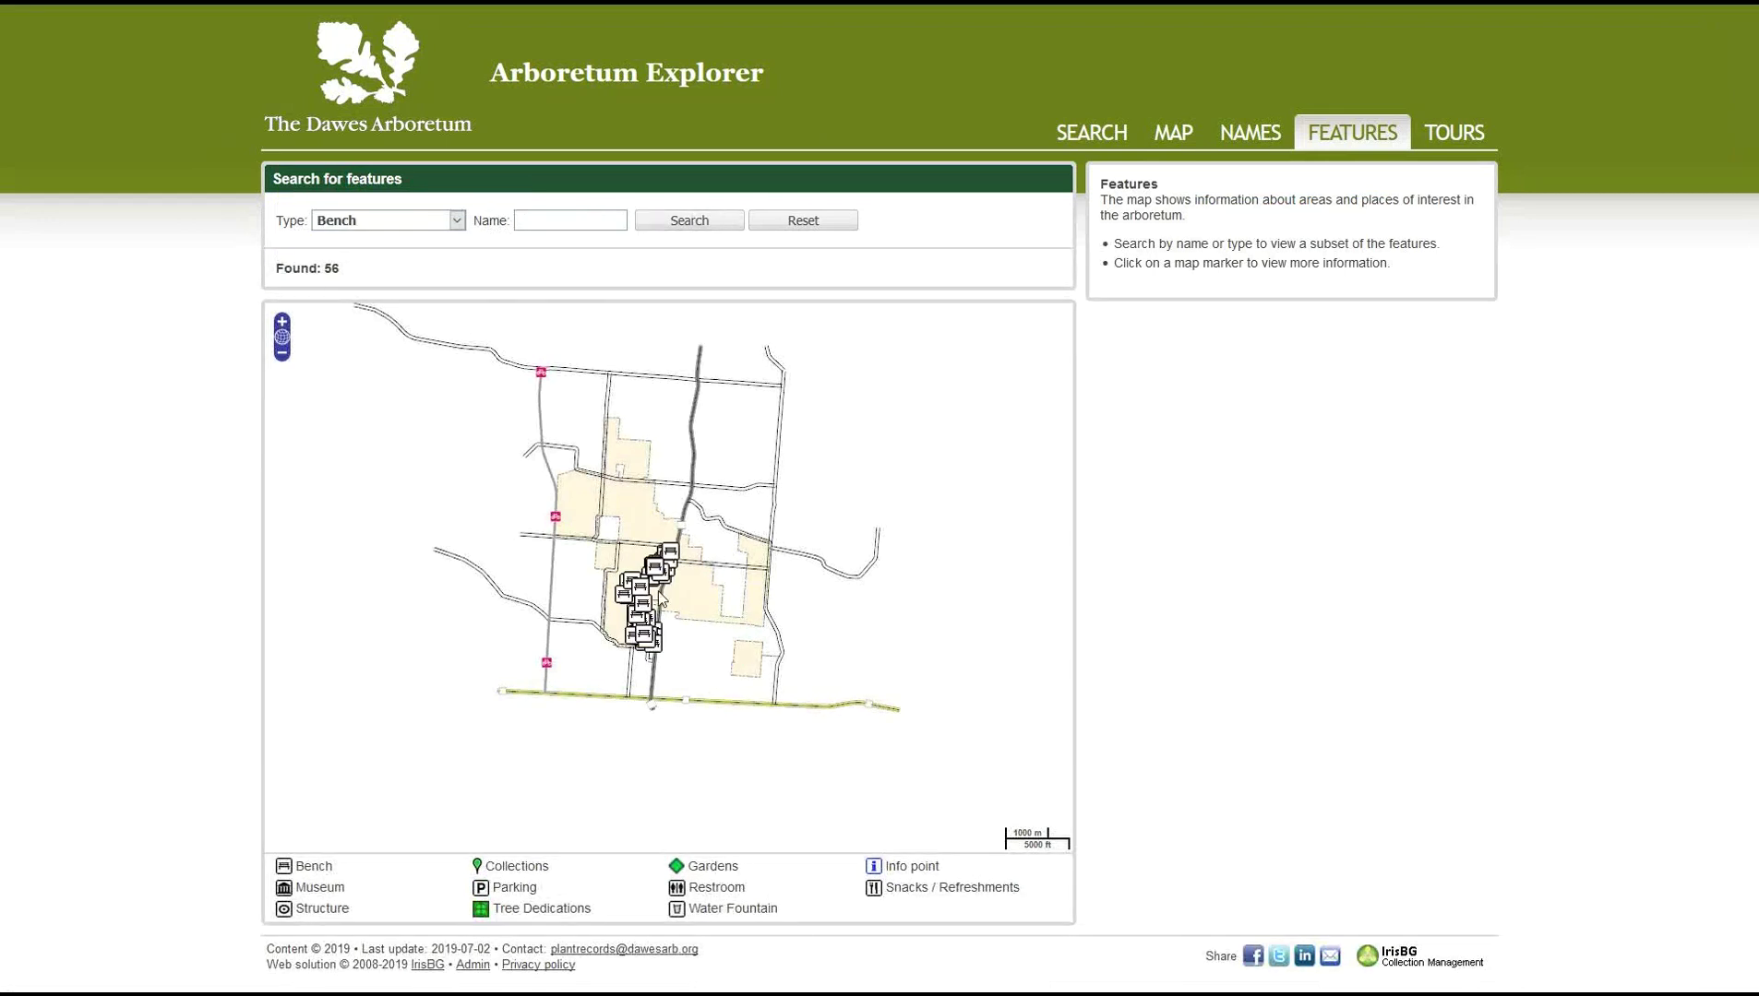
View the dedication details of four neighbouring benches around the RAR and PER areas of the map.
{"action": "scroll", "coordinate": [661, 598], "scroll_direction": "up", "scroll_amount": 3}
{"action": "left_click_drag", "start_coordinate": [549, 490], "coordinate": [725, 459]}
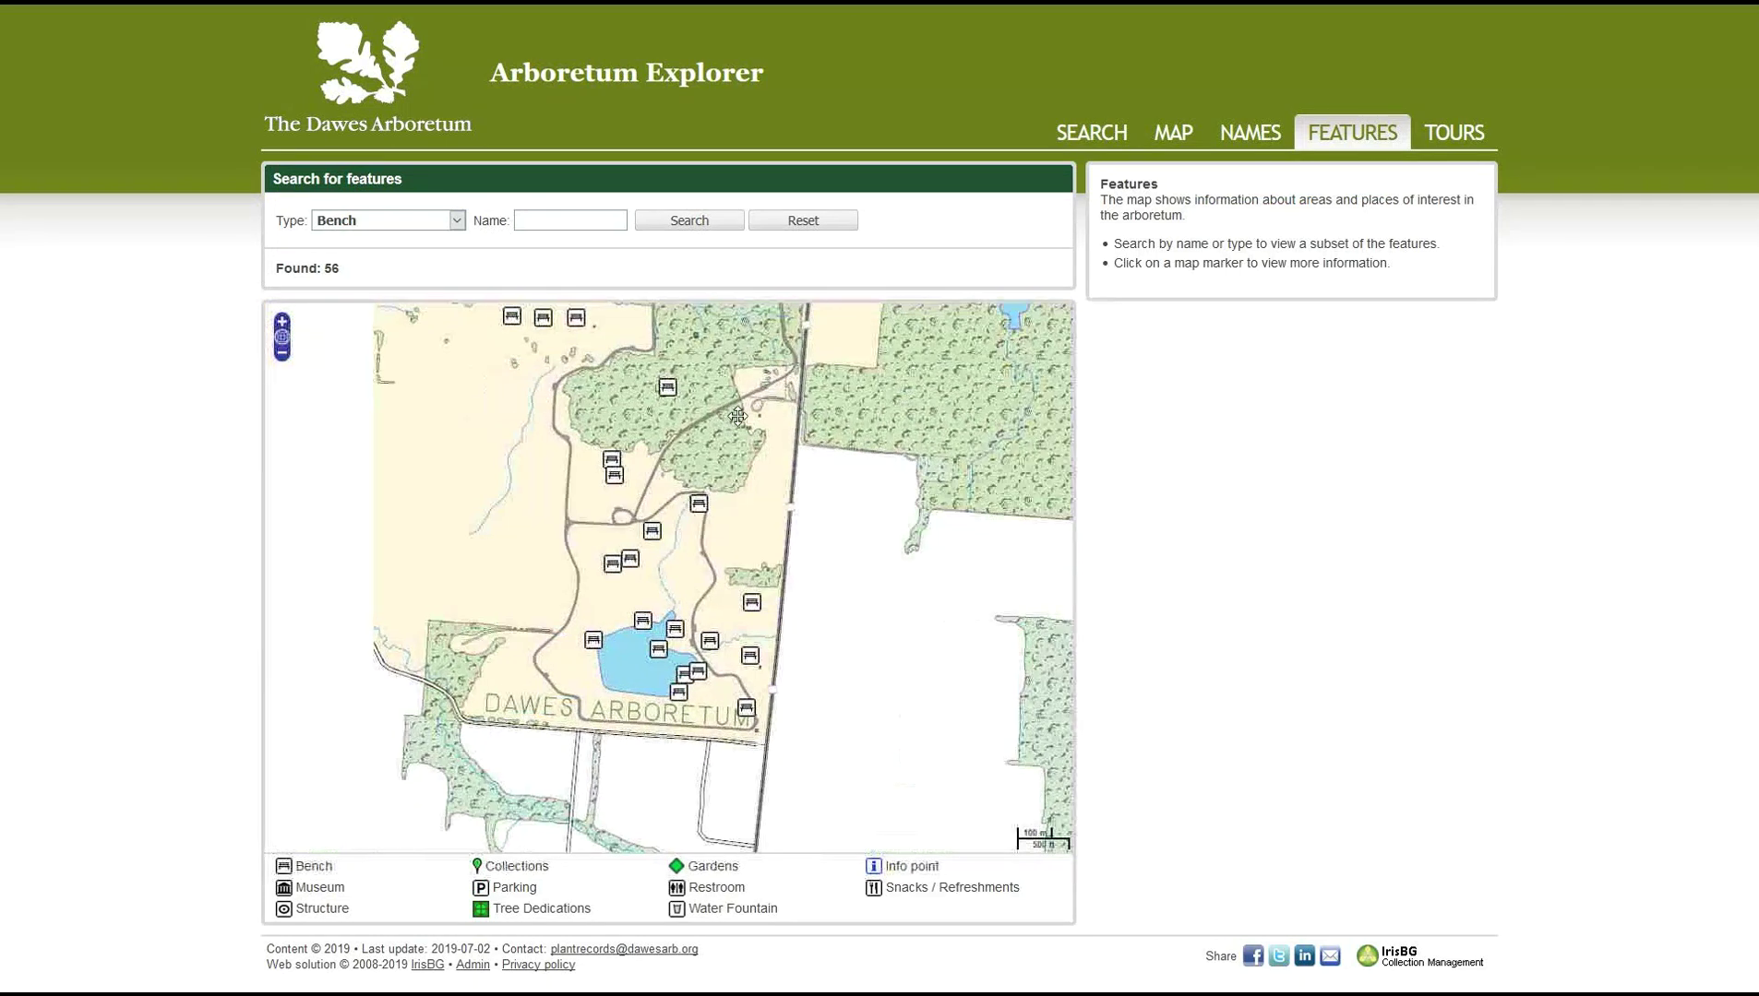
{"action": "scroll", "coordinate": [724, 485], "scroll_direction": "up", "scroll_amount": 2}
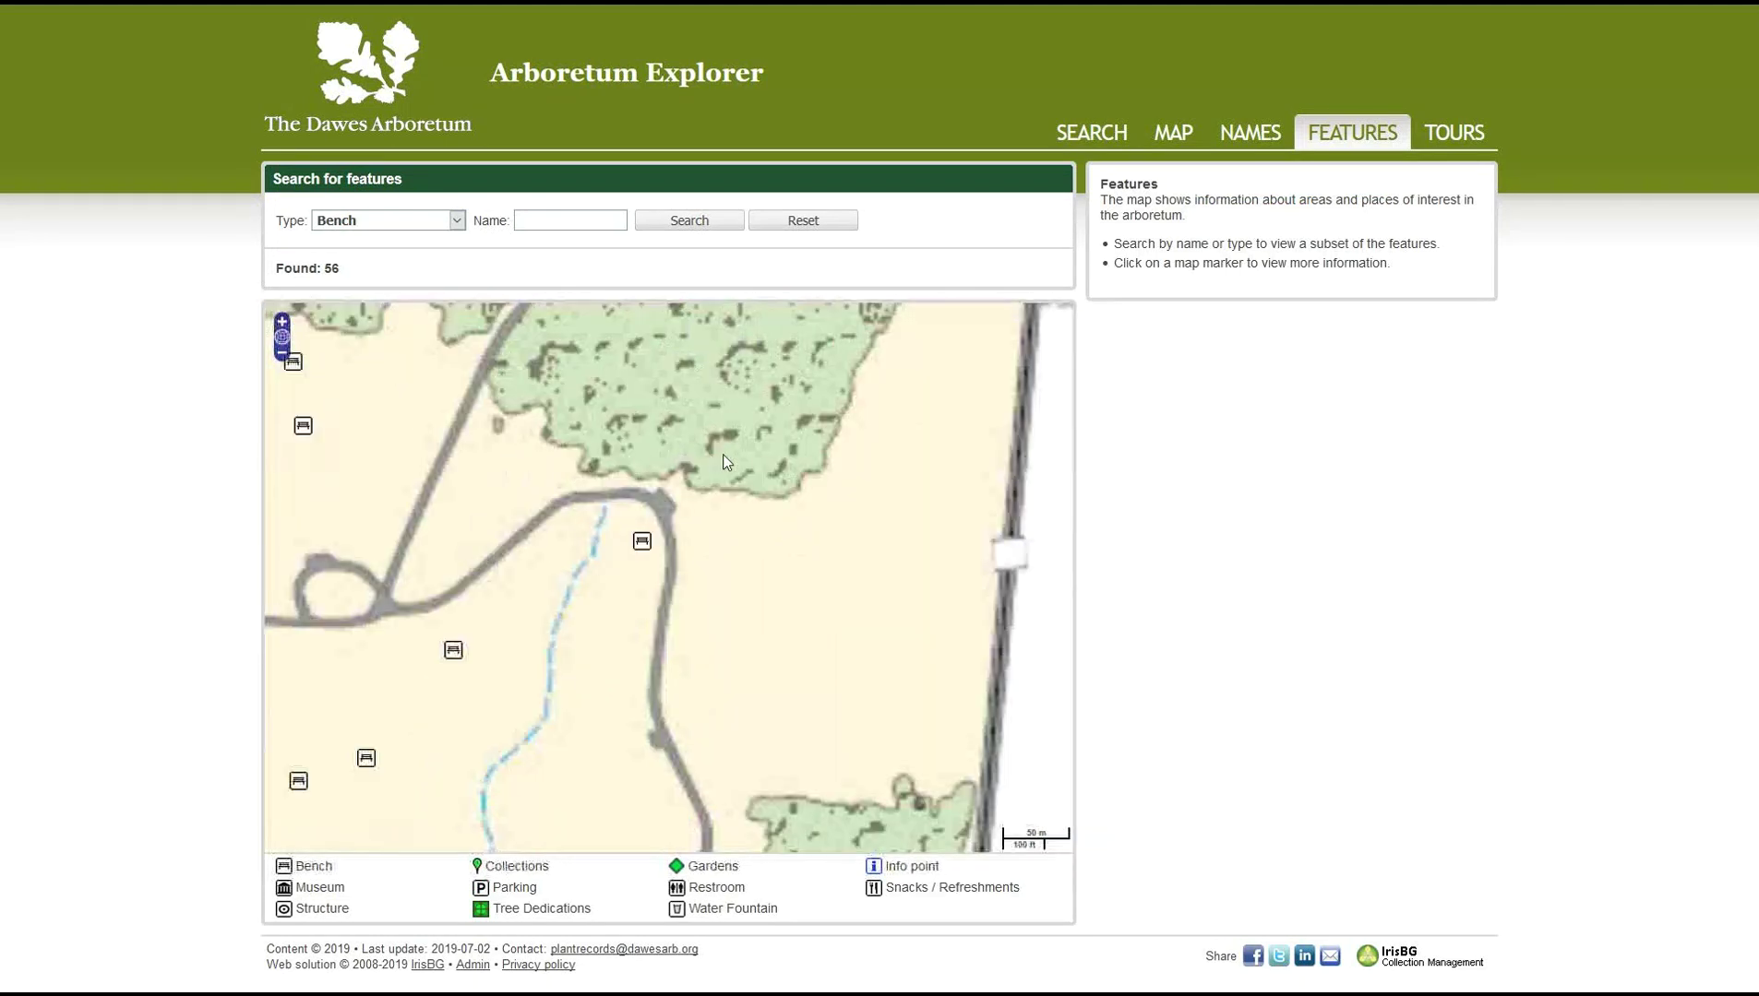
{"action": "left_click", "coordinate": [644, 543]}
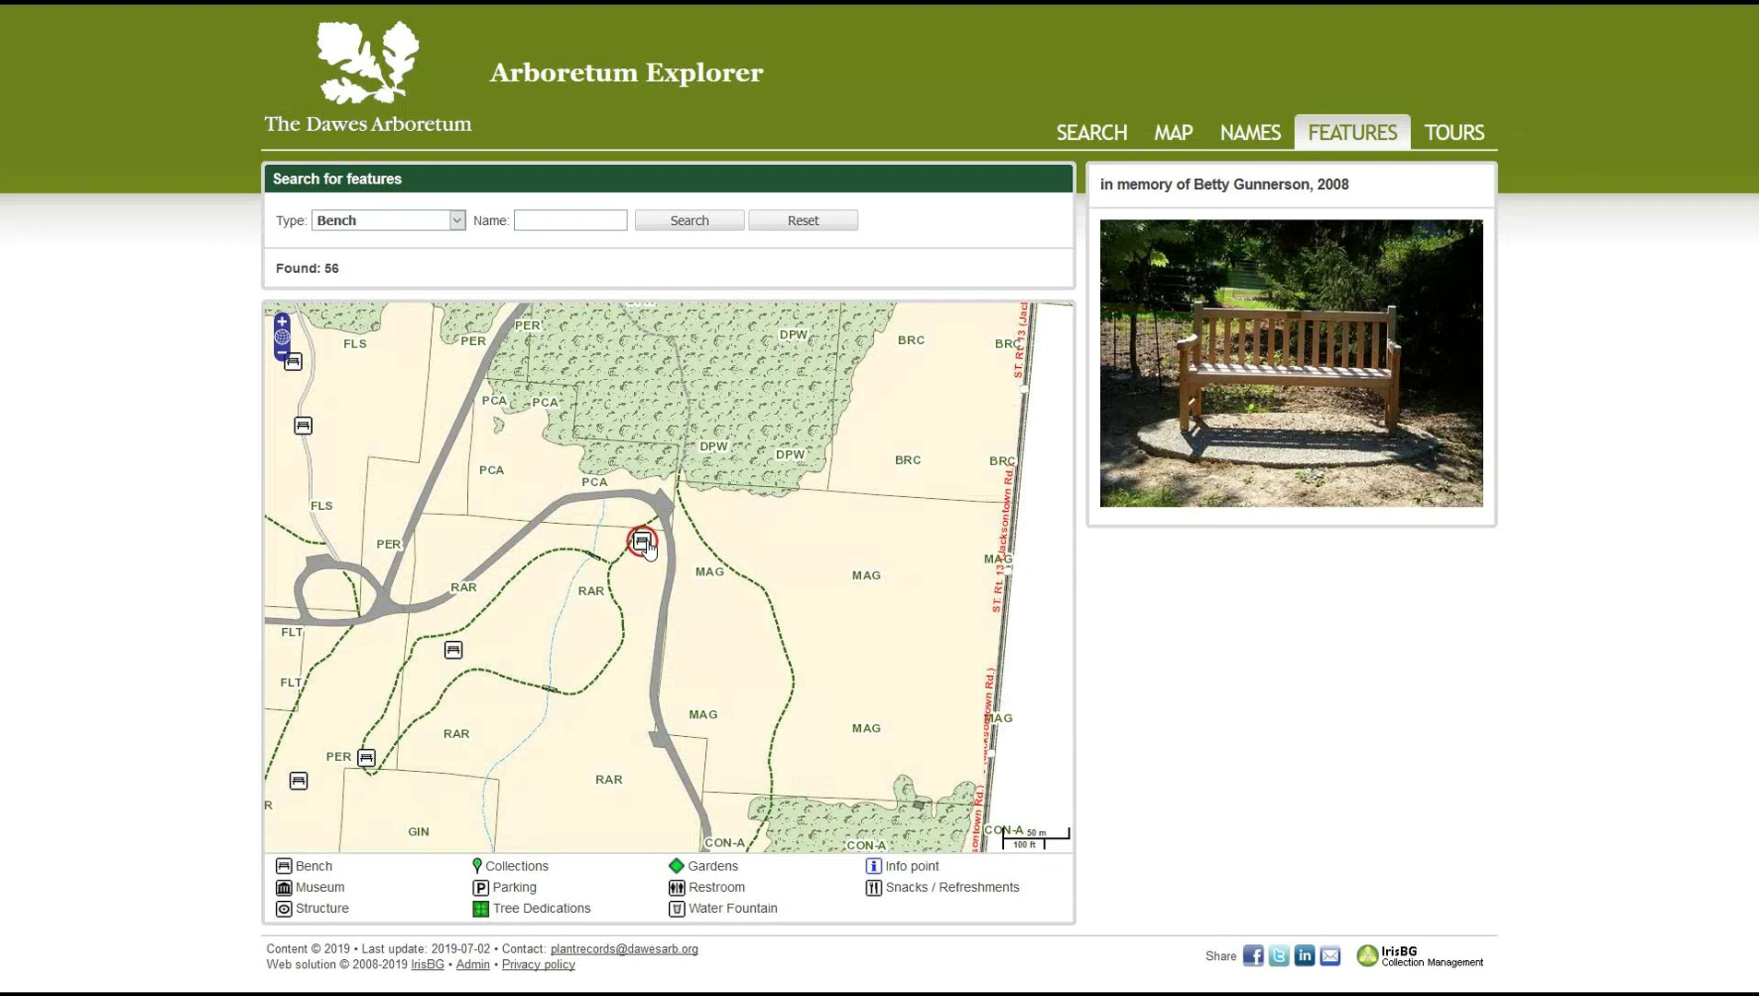
{"action": "left_click", "coordinate": [453, 651]}
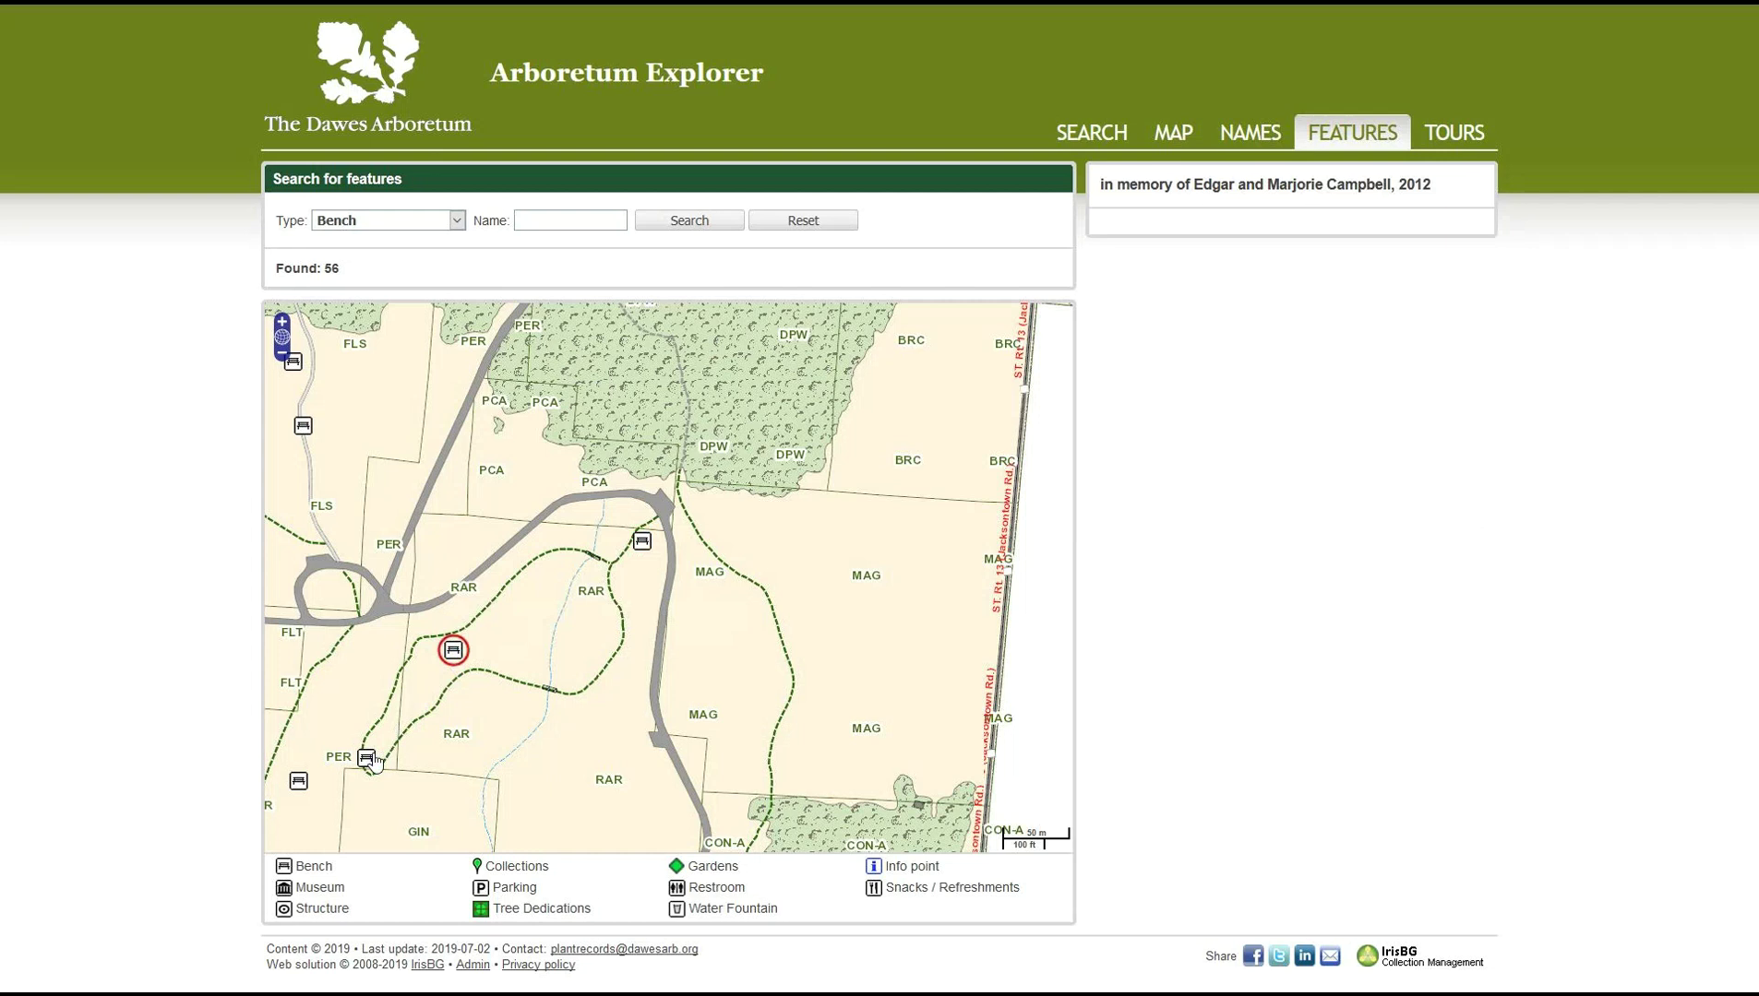
{"action": "mouse_move", "coordinate": [371, 761]}
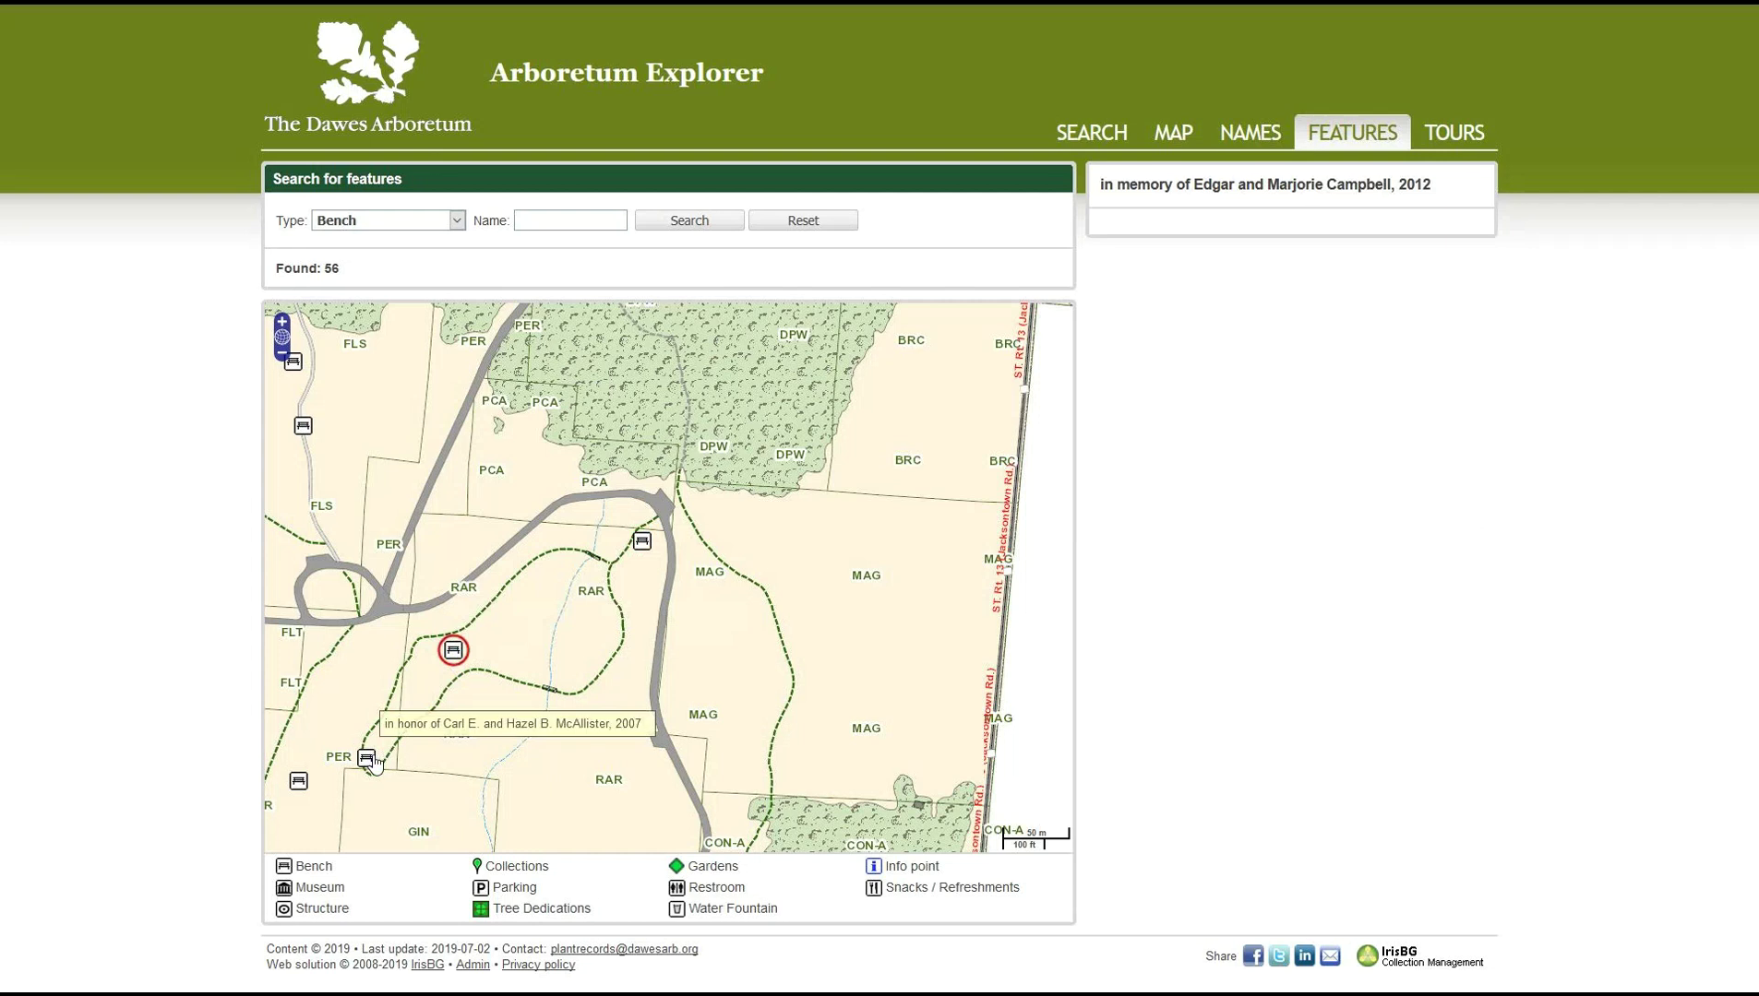
{"action": "left_click", "coordinate": [369, 760]}
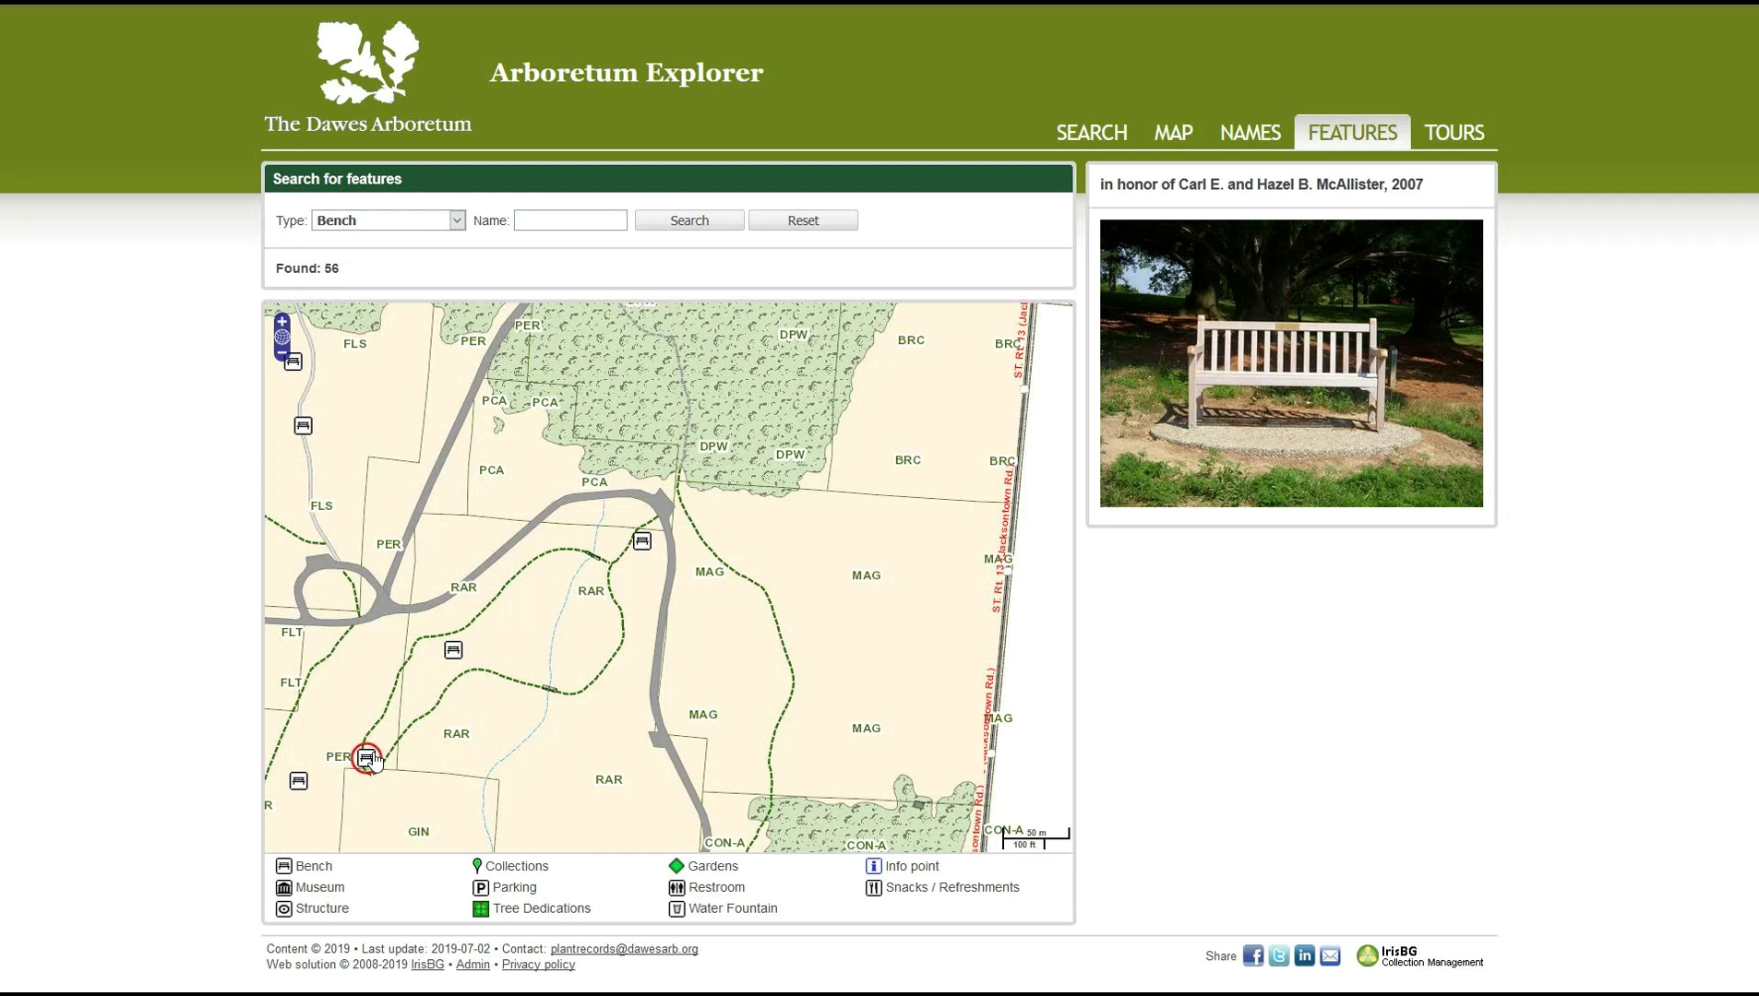
{"action": "left_click", "coordinate": [299, 784]}
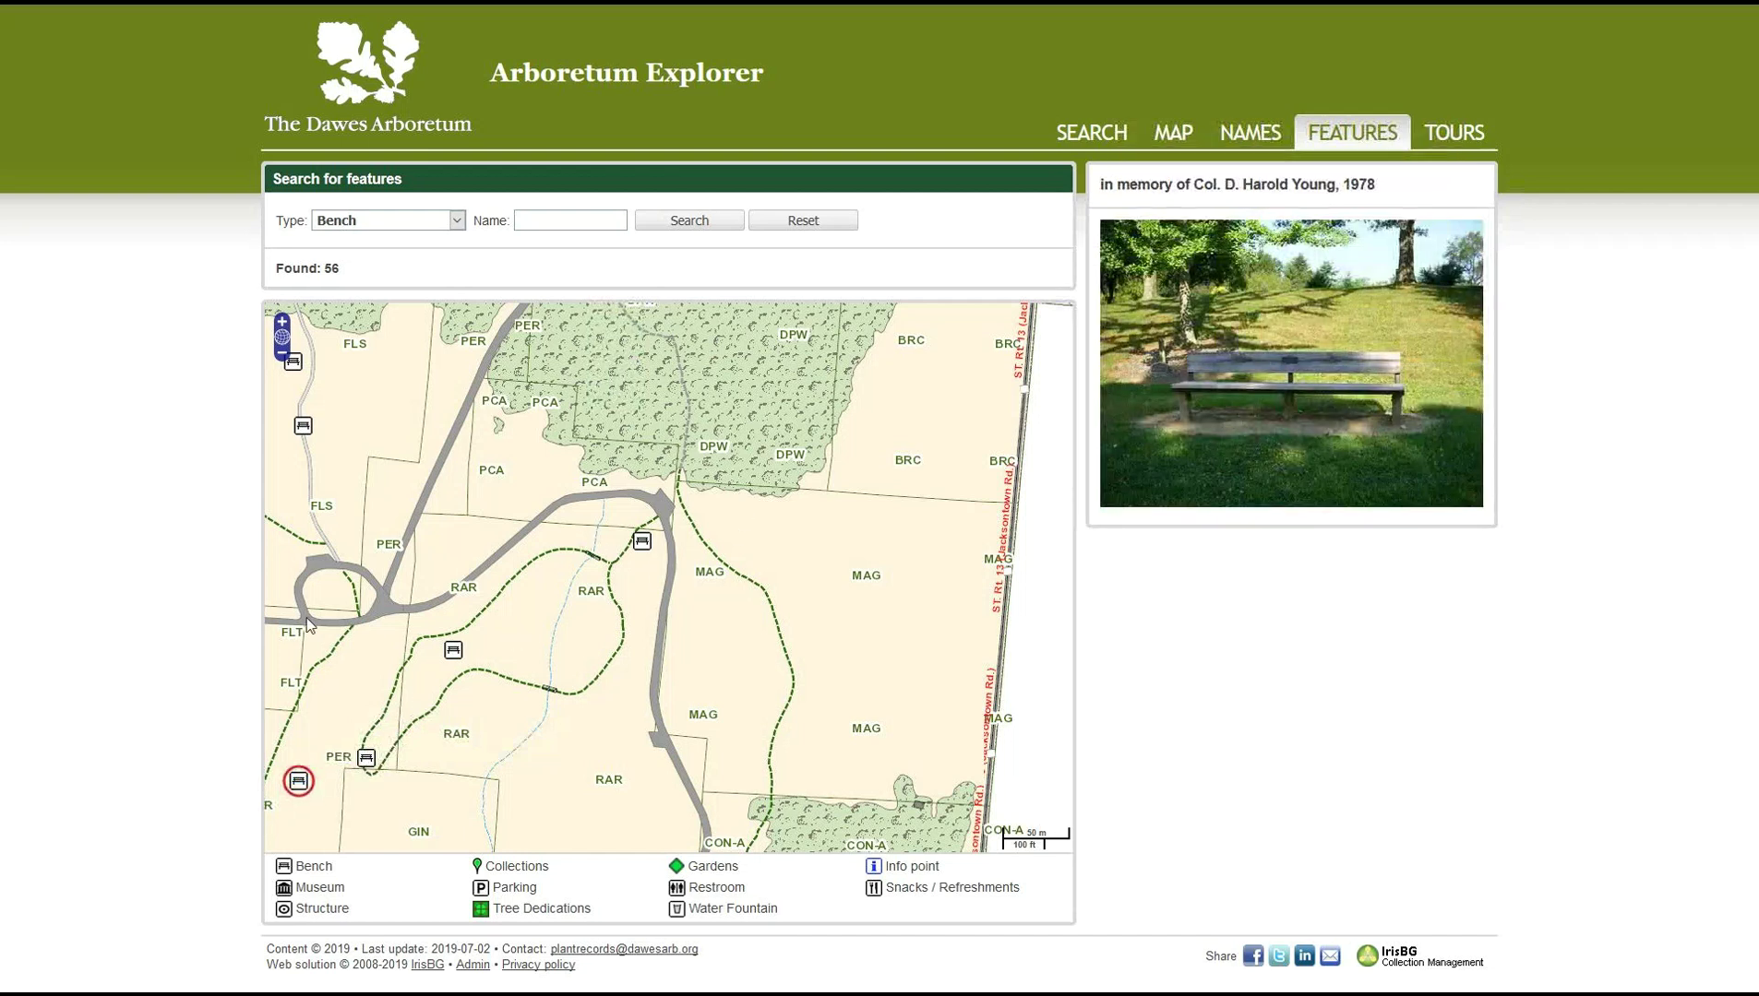
View the dedication details of the three benches along the trail through the HOL and OAK areas of the map.
{"action": "left_click_drag", "start_coordinate": [566, 539], "coordinate": [789, 495]}
{"action": "left_click_drag", "start_coordinate": [642, 606], "coordinate": [792, 744]}
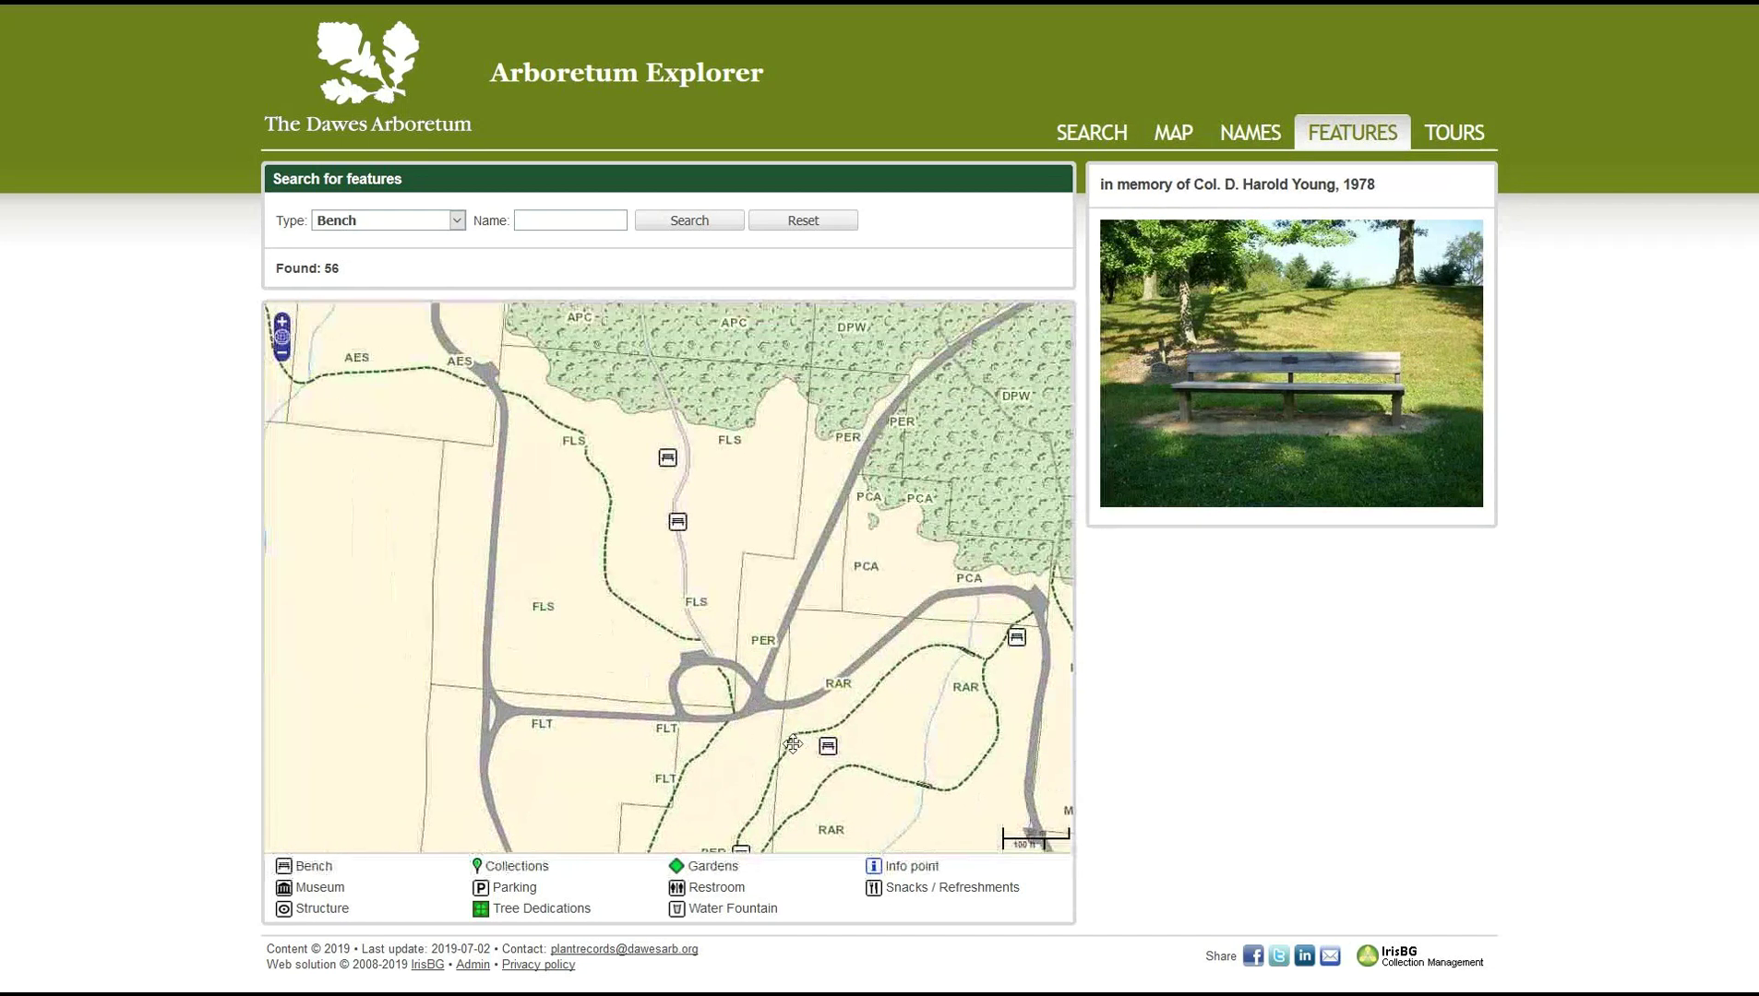
{"action": "left_click_drag", "start_coordinate": [607, 481], "coordinate": [652, 598]}
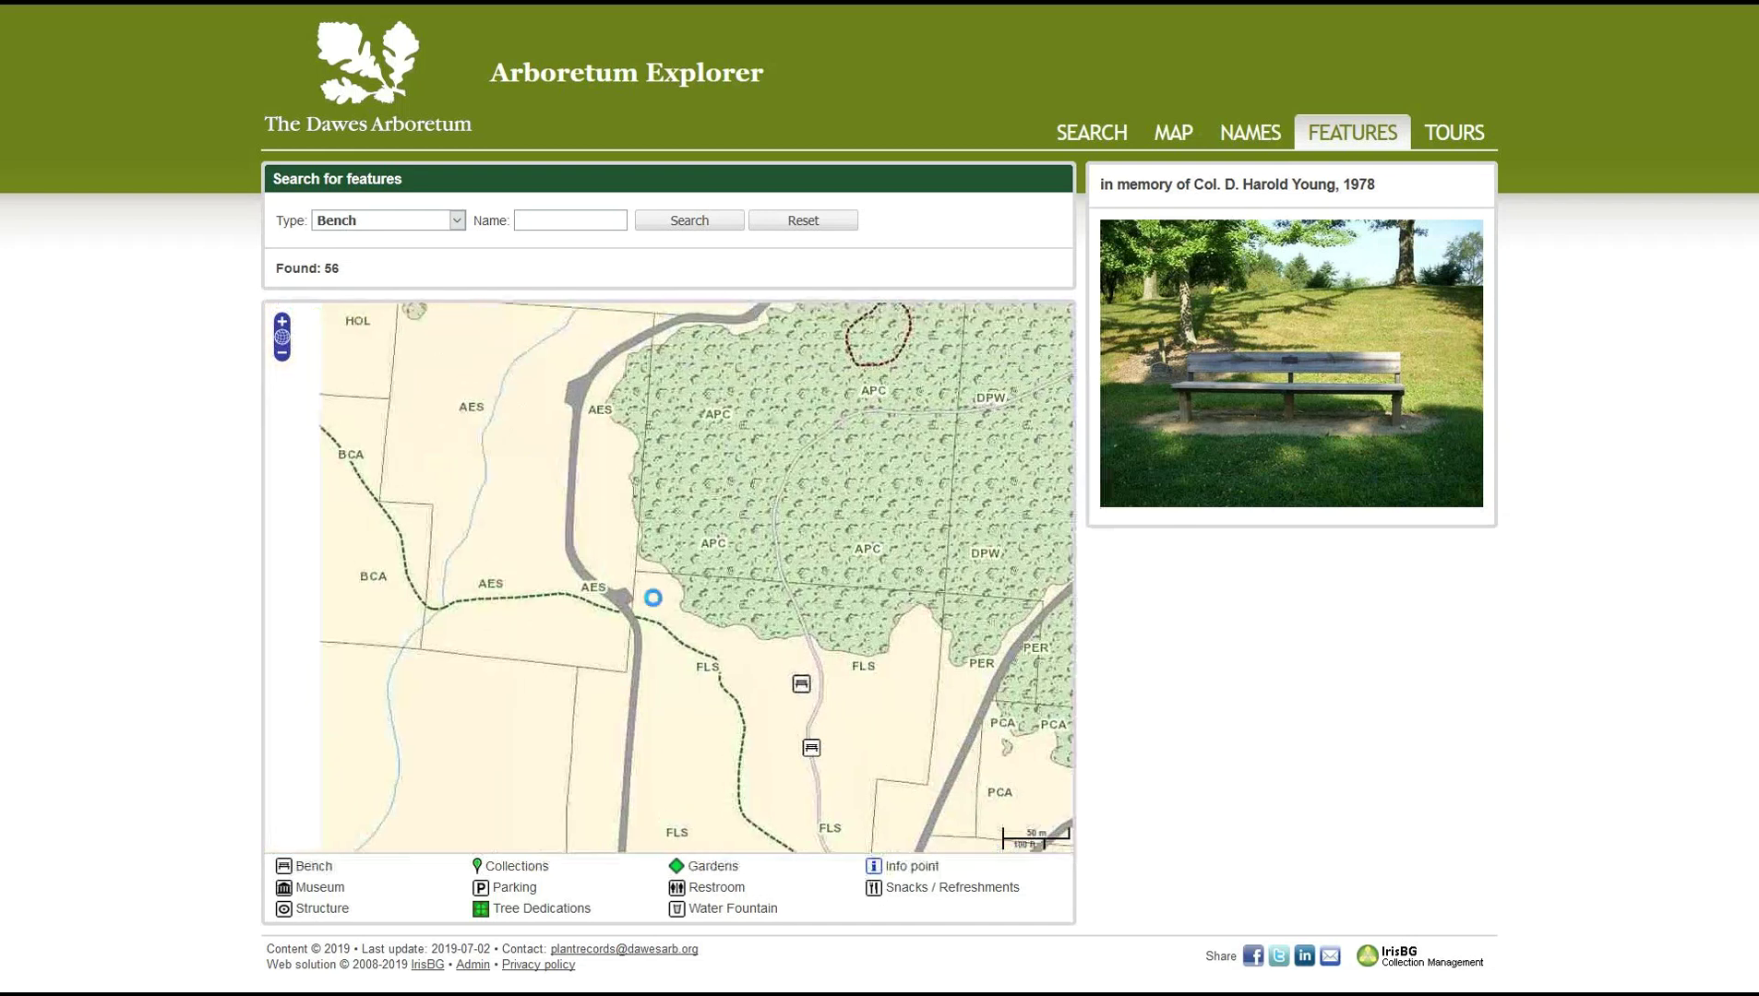
{"action": "left_click_drag", "start_coordinate": [721, 357], "coordinate": [800, 526]}
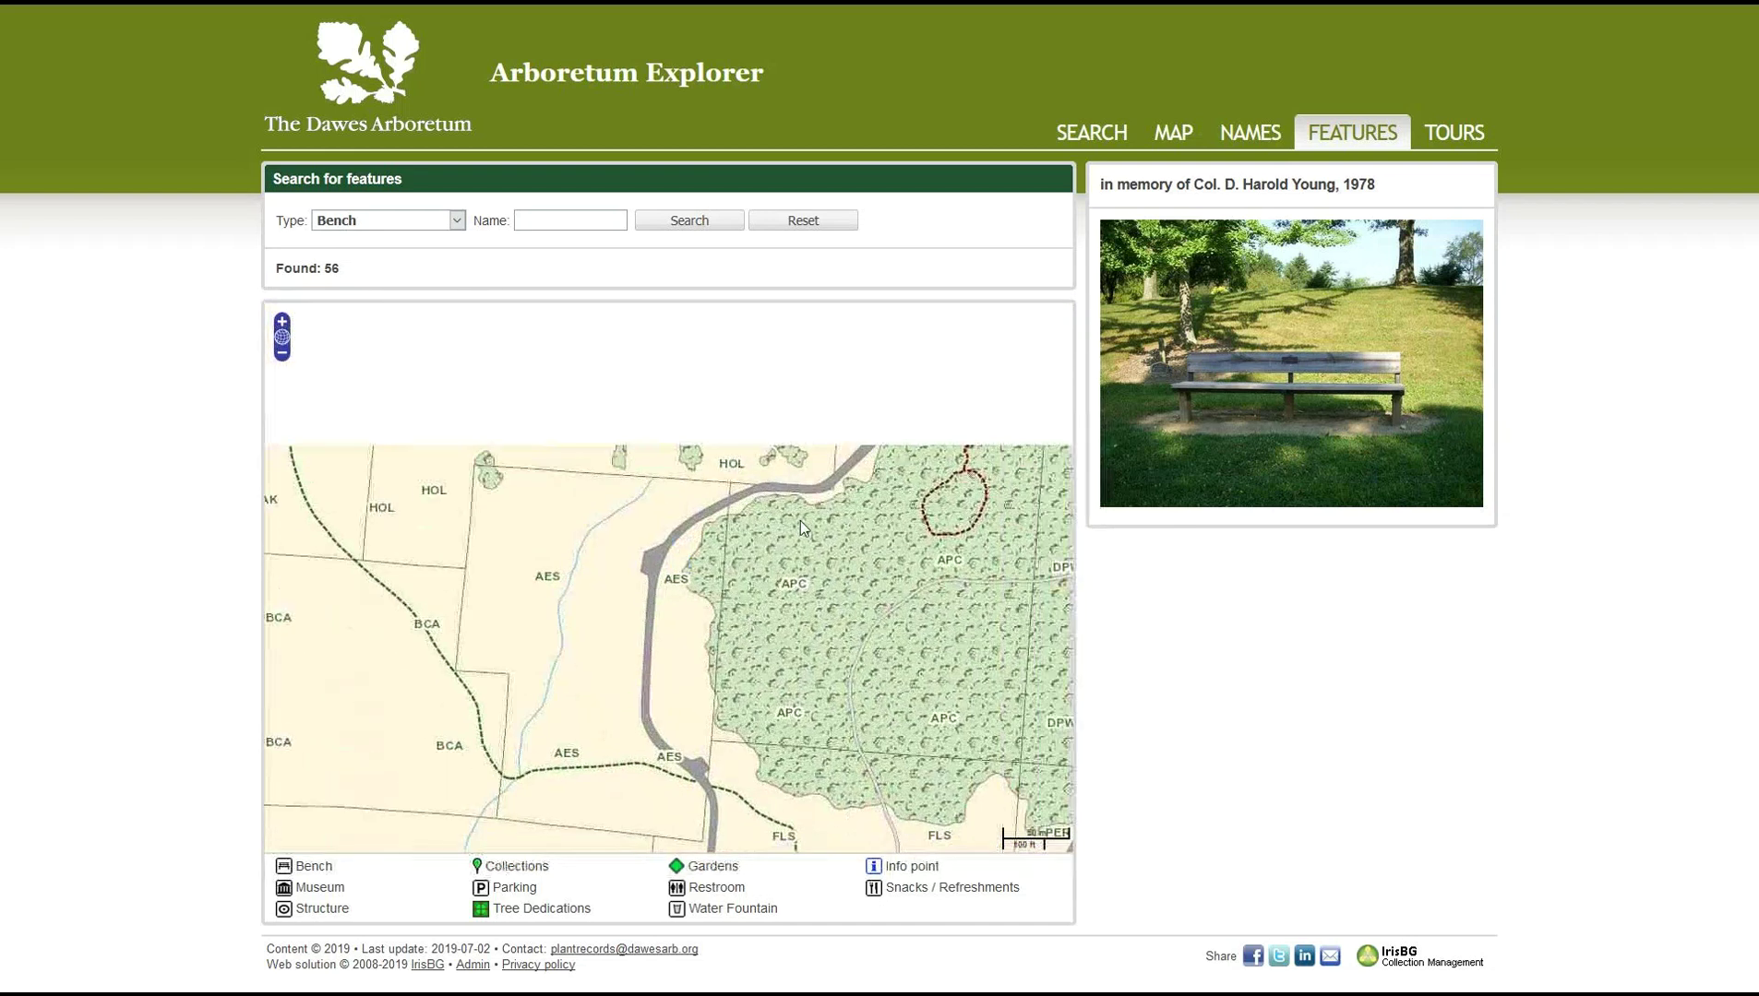
{"action": "scroll", "coordinate": [800, 521], "scroll_direction": "down", "scroll_amount": 1}
{"action": "left_click", "coordinate": [765, 424]}
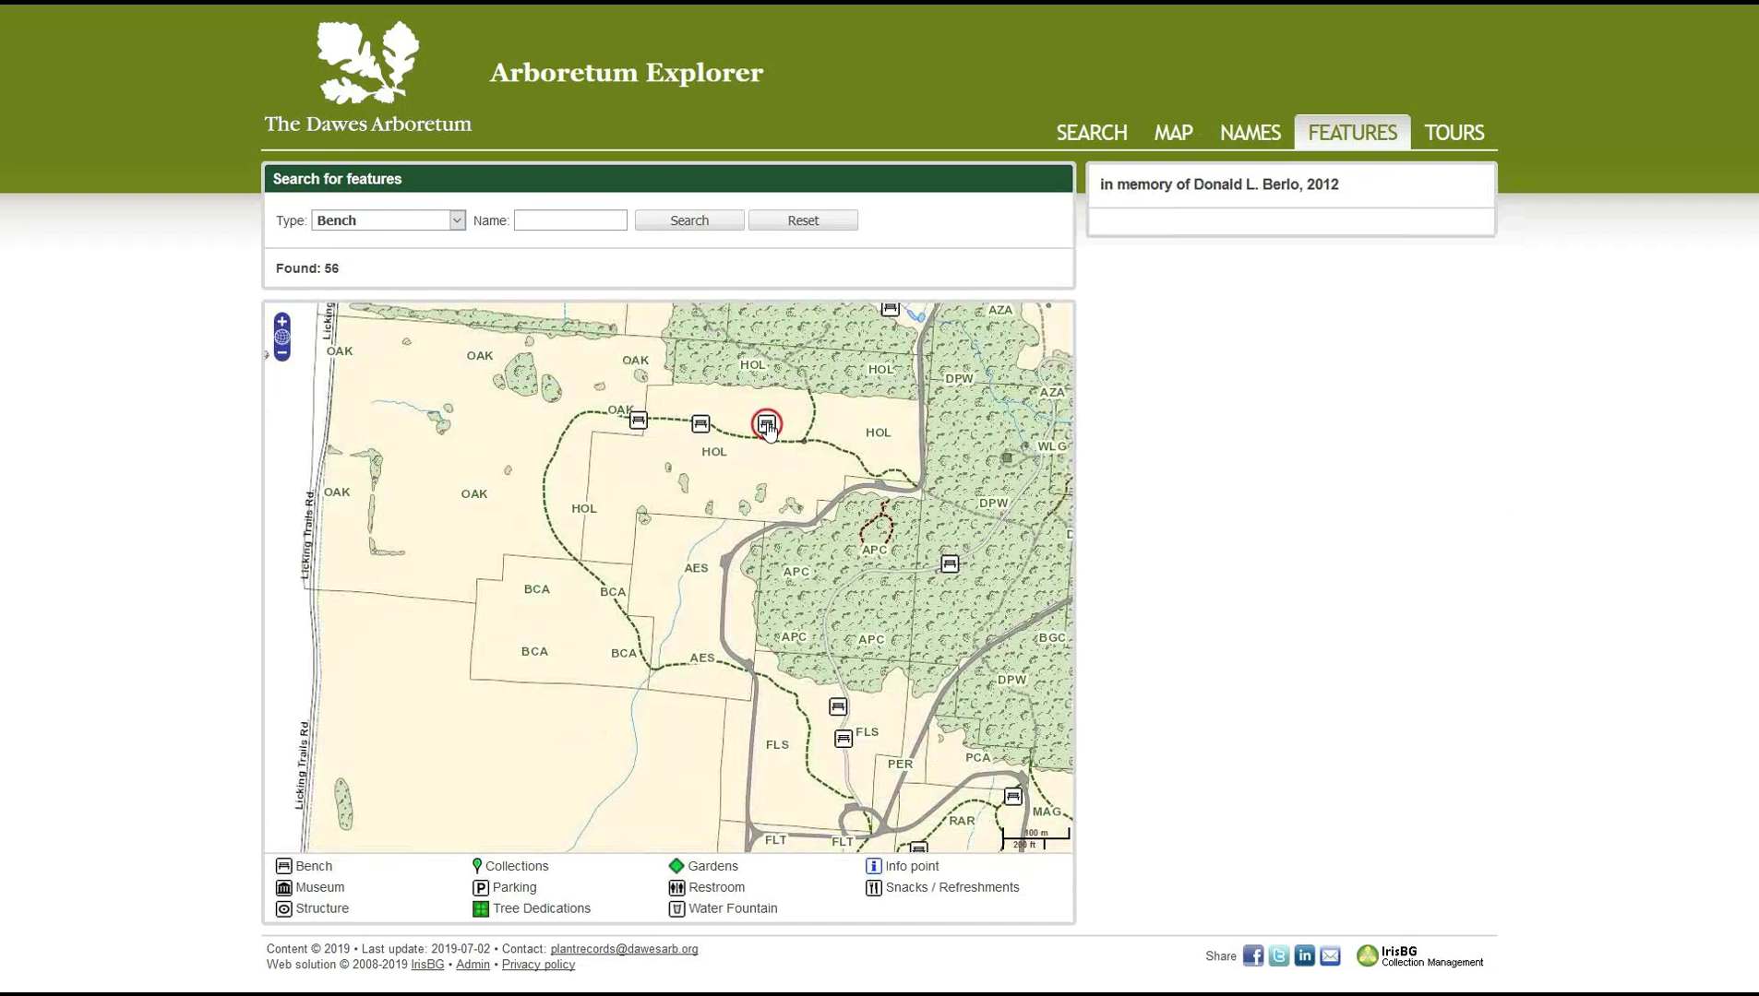
{"action": "left_click", "coordinate": [639, 420]}
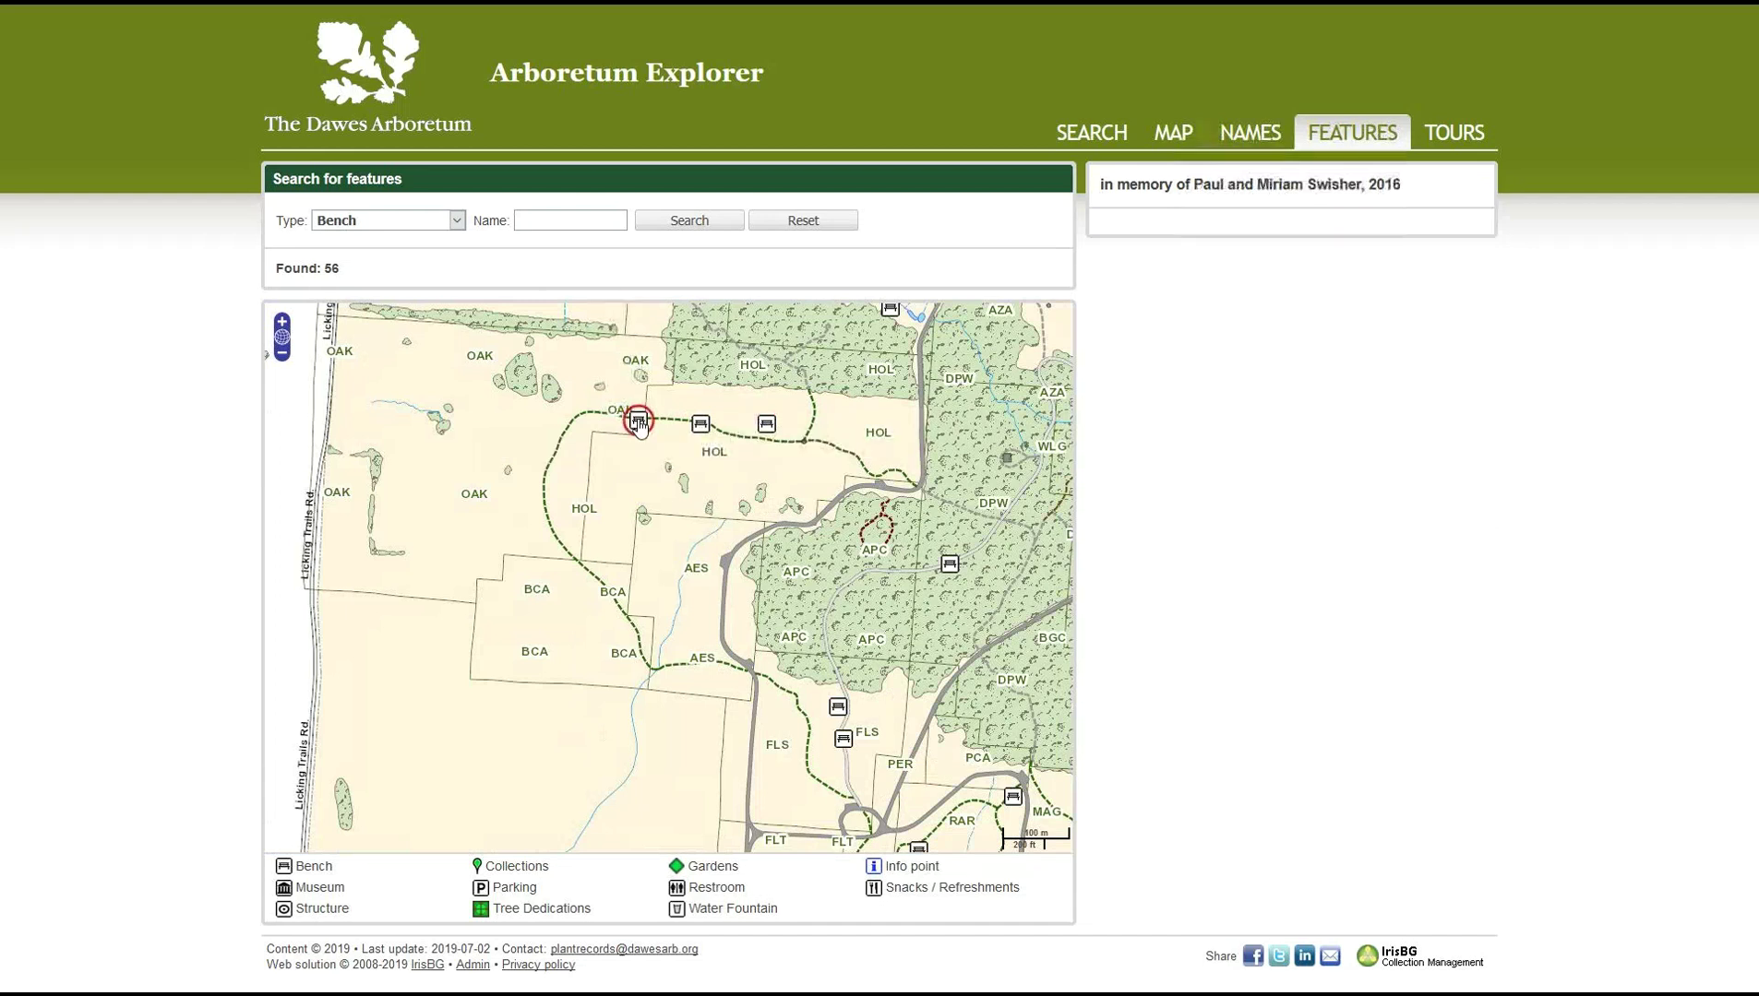
{"action": "left_click", "coordinate": [700, 425]}
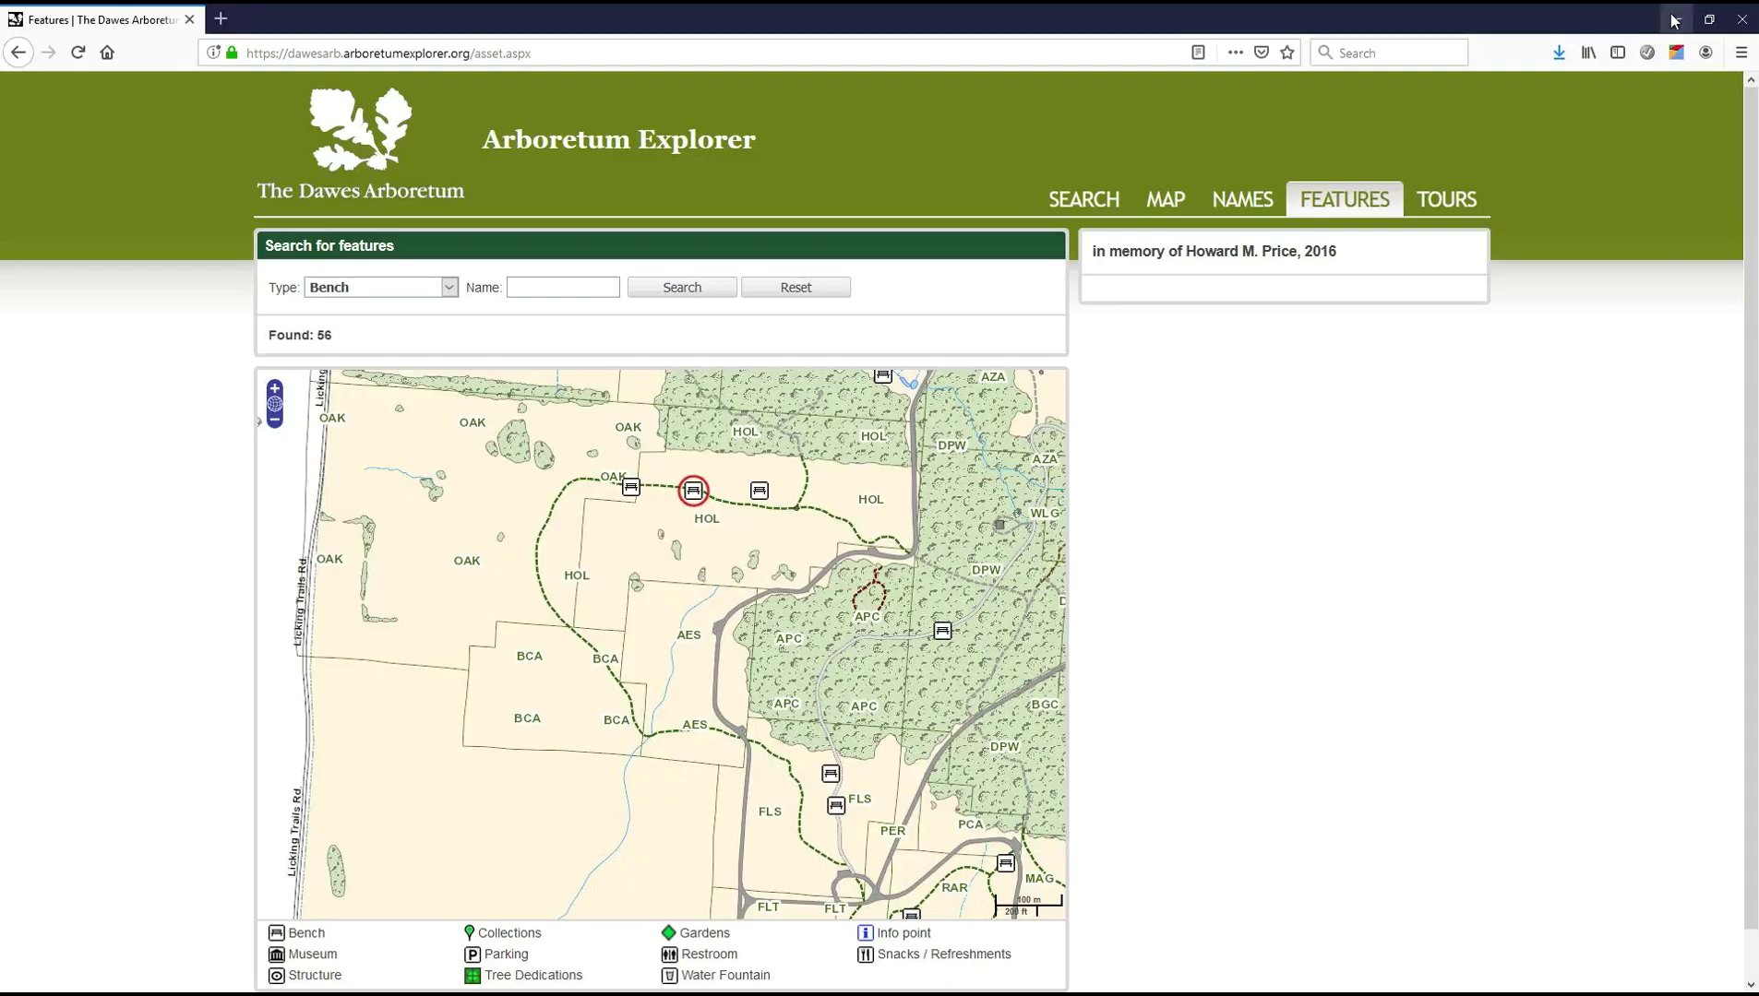
Return to IrisBG, set the funding's start date to 01/04/2016 and end date to 01/04/2026, and save the record.
{"action": "left_click", "coordinate": [1673, 20]}
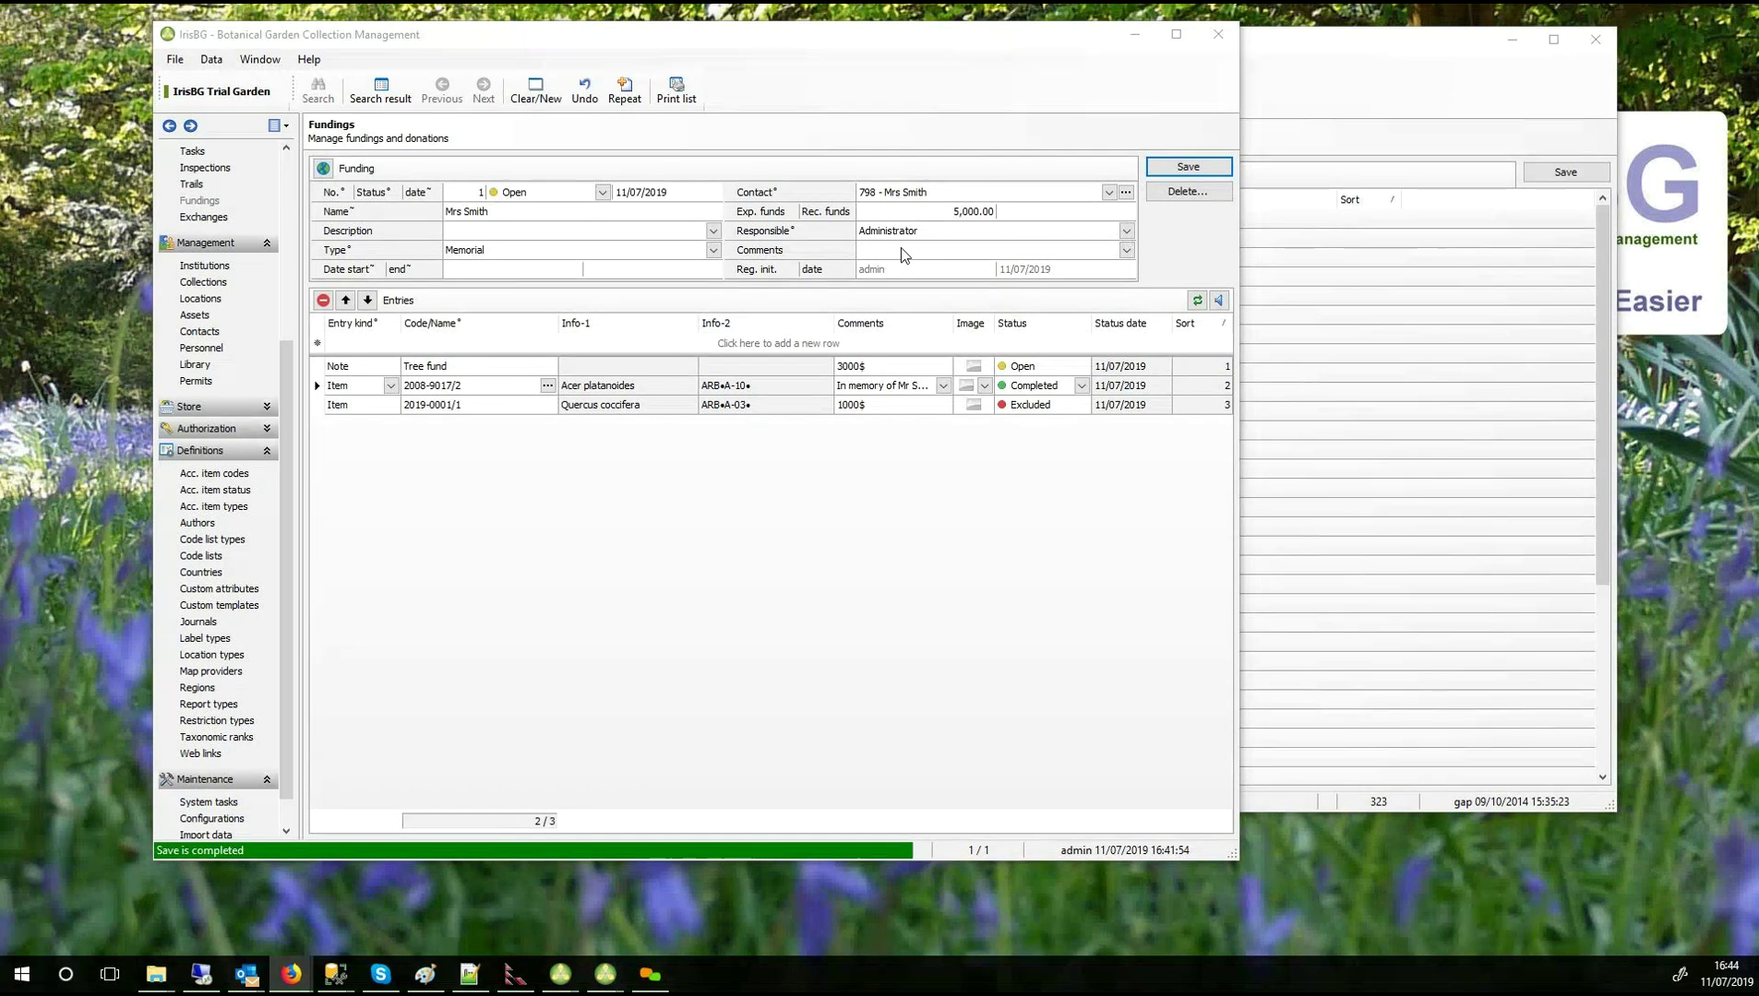
{"action": "left_click", "coordinate": [525, 269]}
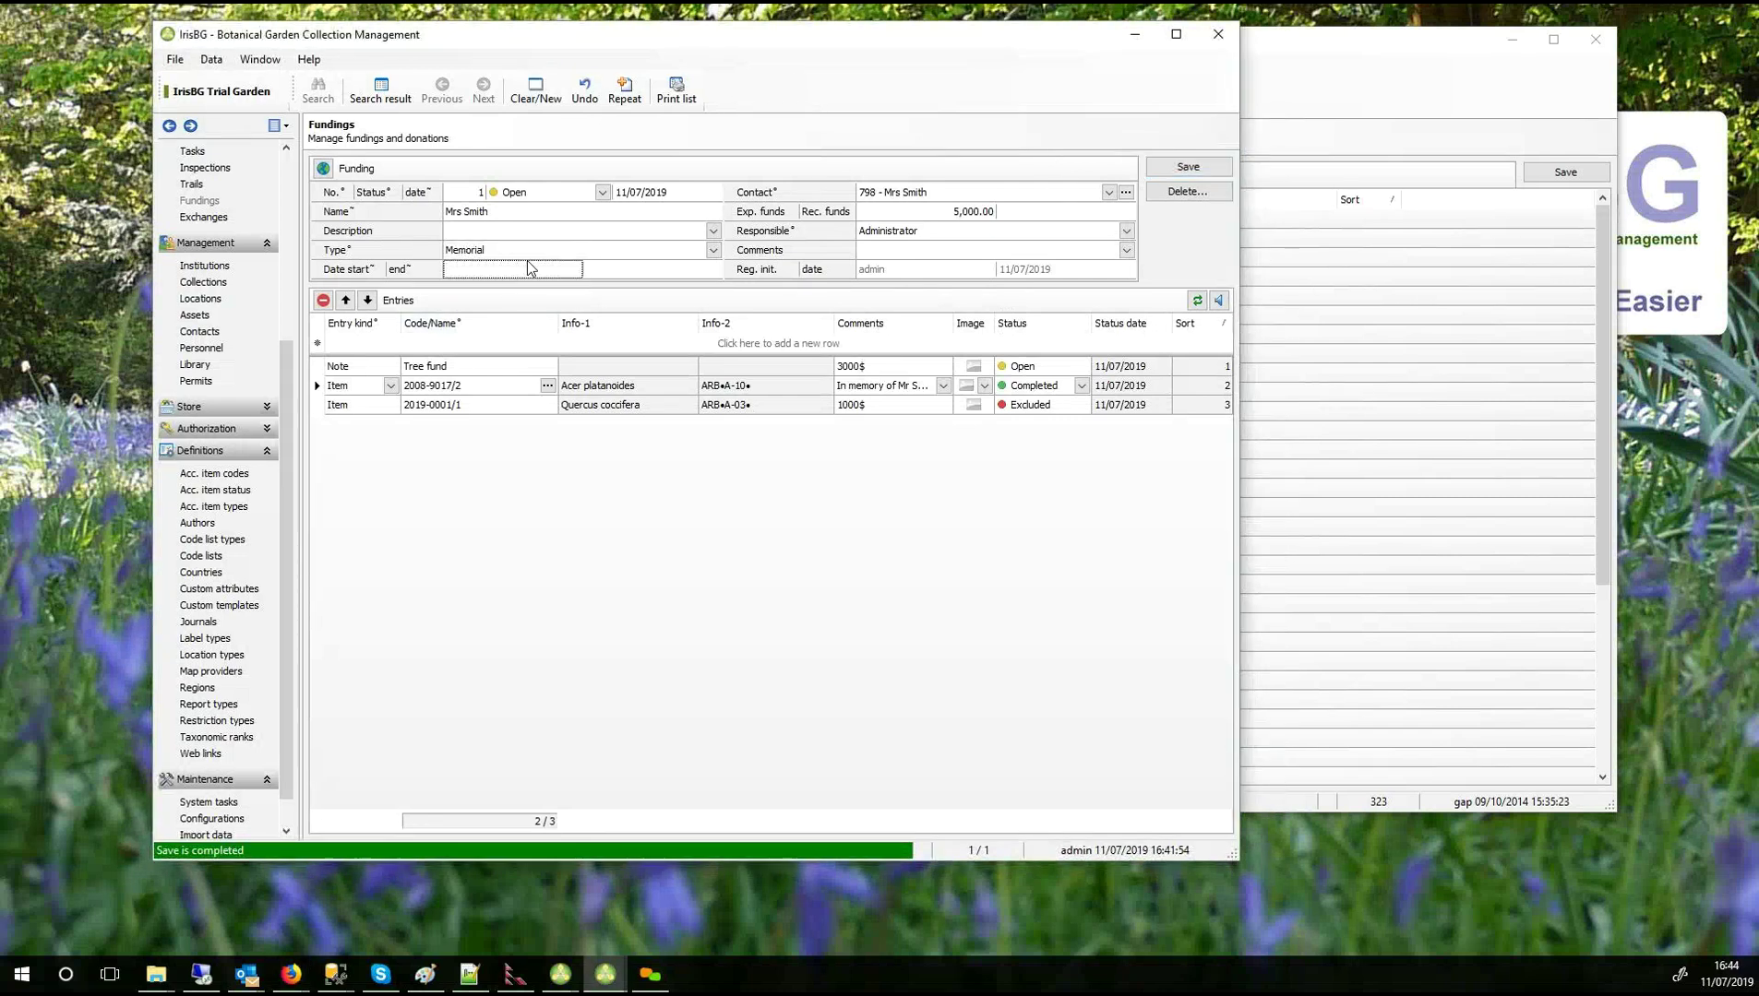
{"action": "type", "text": "1/"}
{"action": "type", "text": "4/"}
{"action": "type", "text": "16"}
{"action": "key", "text": "Tab"}
{"action": "type", "text": "1/04/20"}
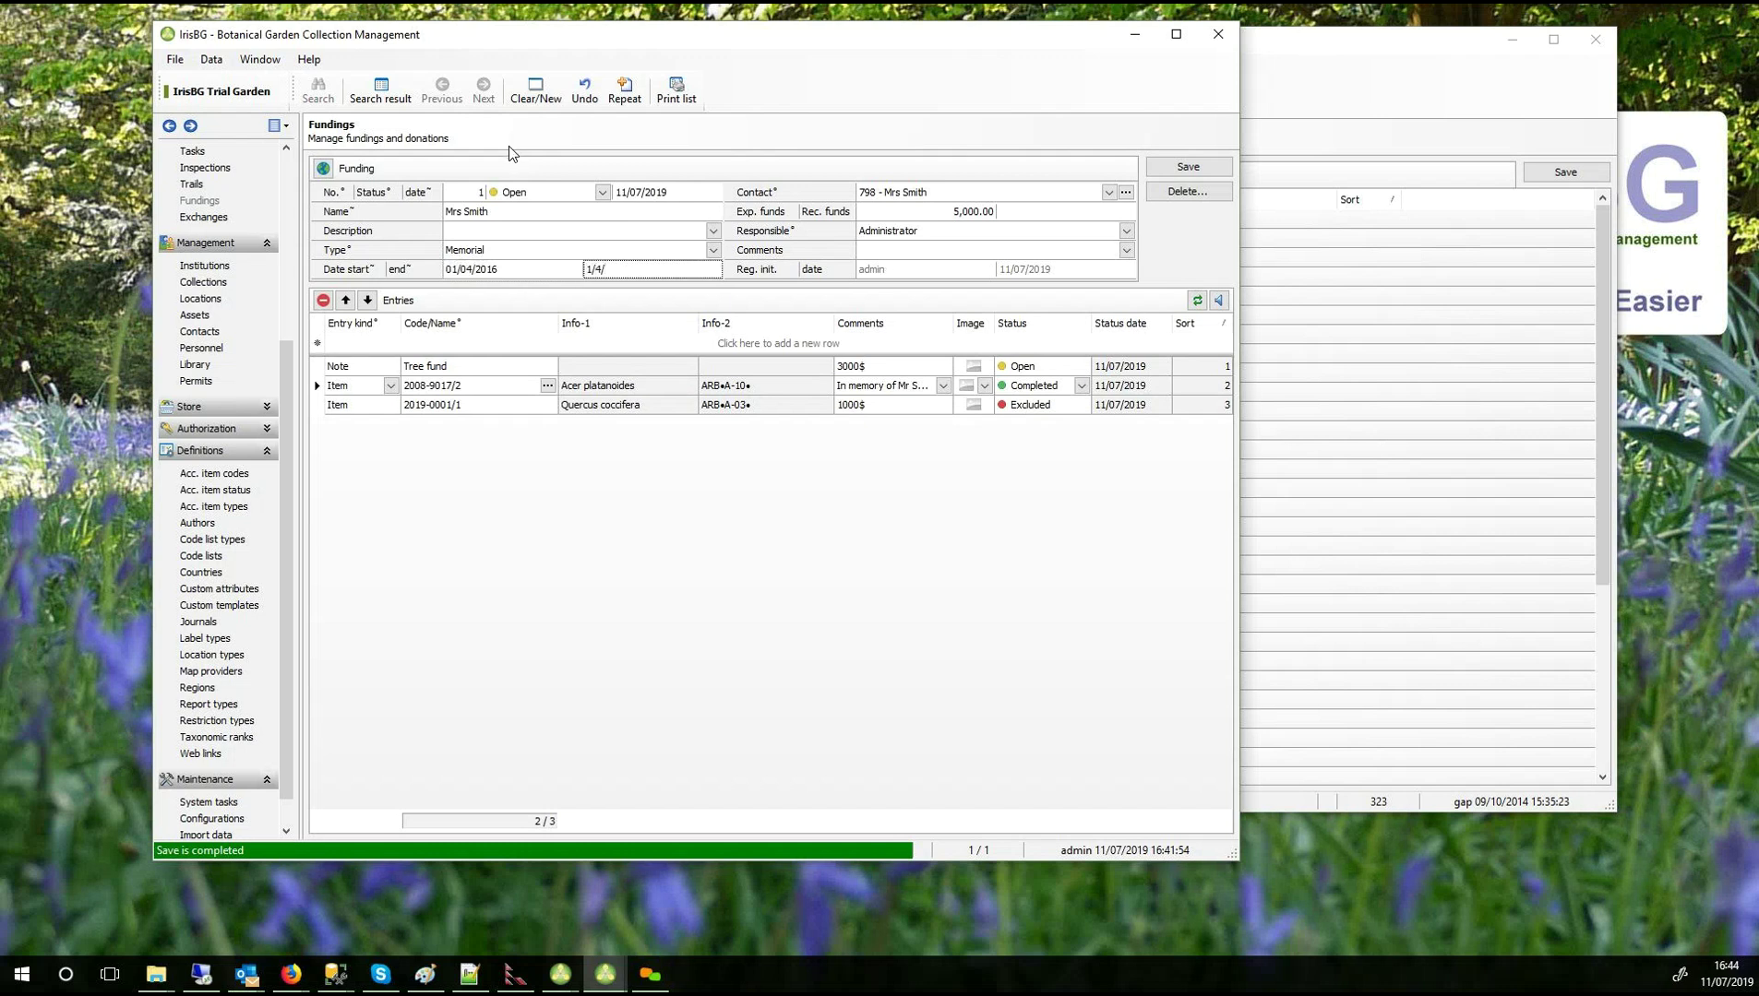
{"action": "type", "text": "26"}
{"action": "key", "text": "Tab"}
{"action": "left_click", "coordinate": [1199, 167]}
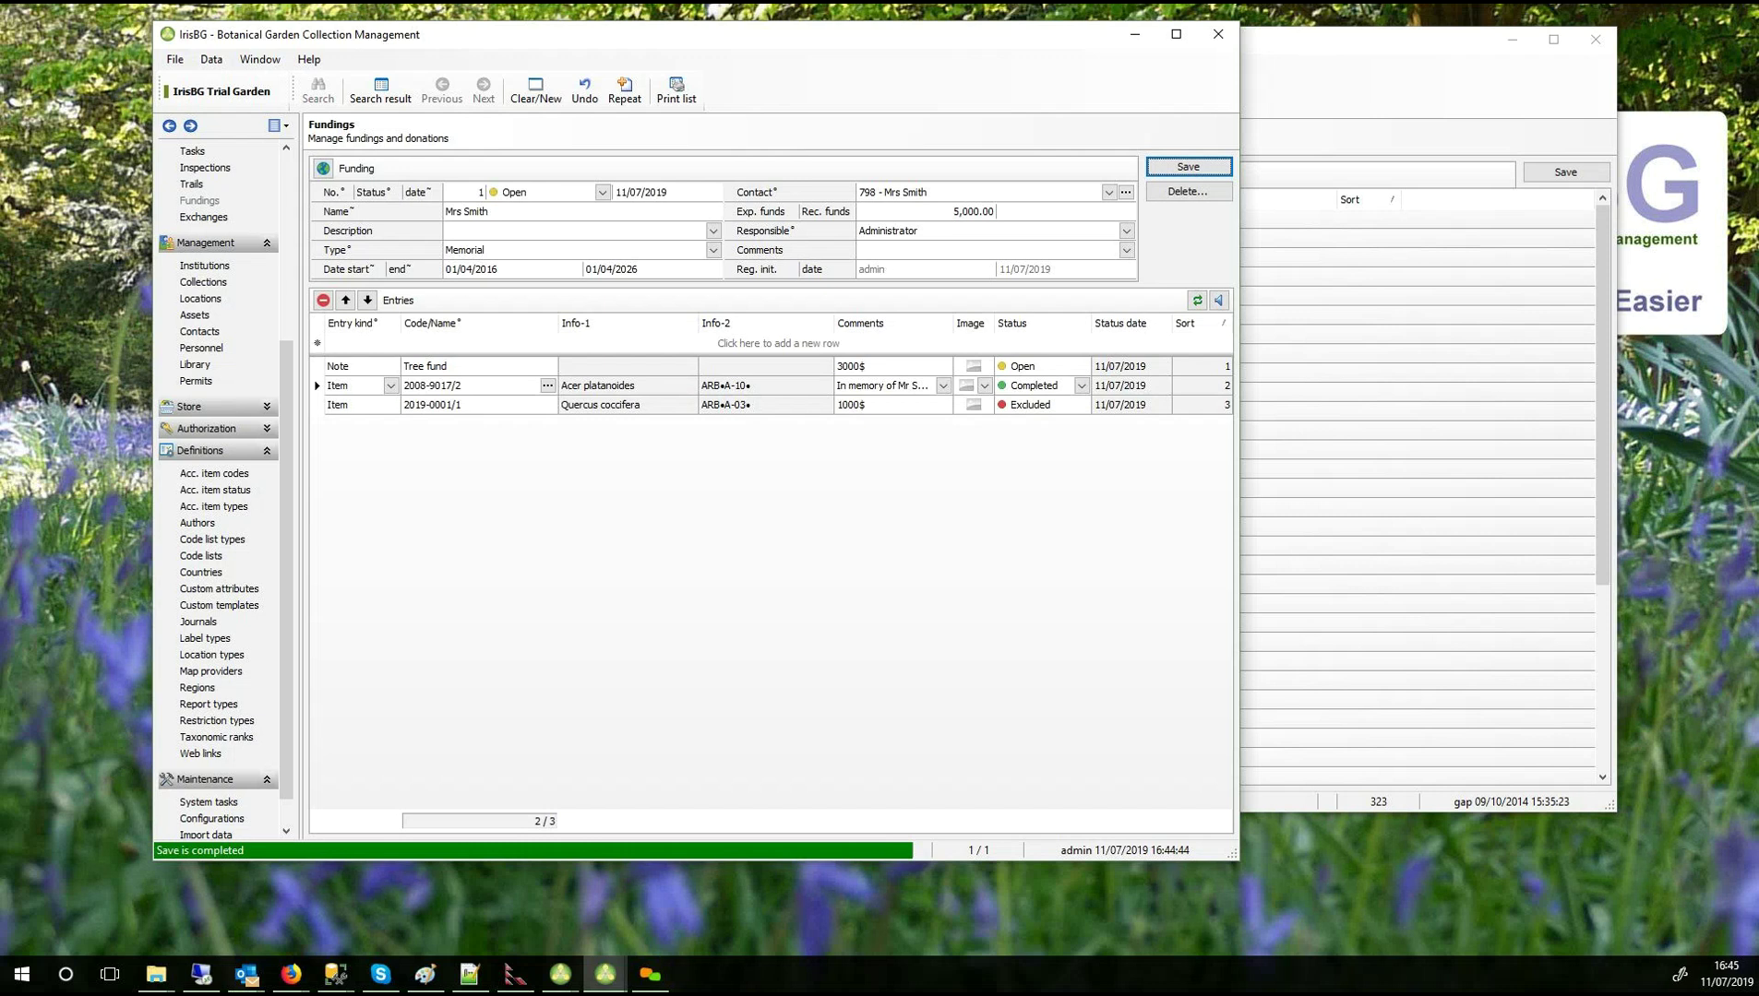
{"action": "key", "text": "alt+Tab"}
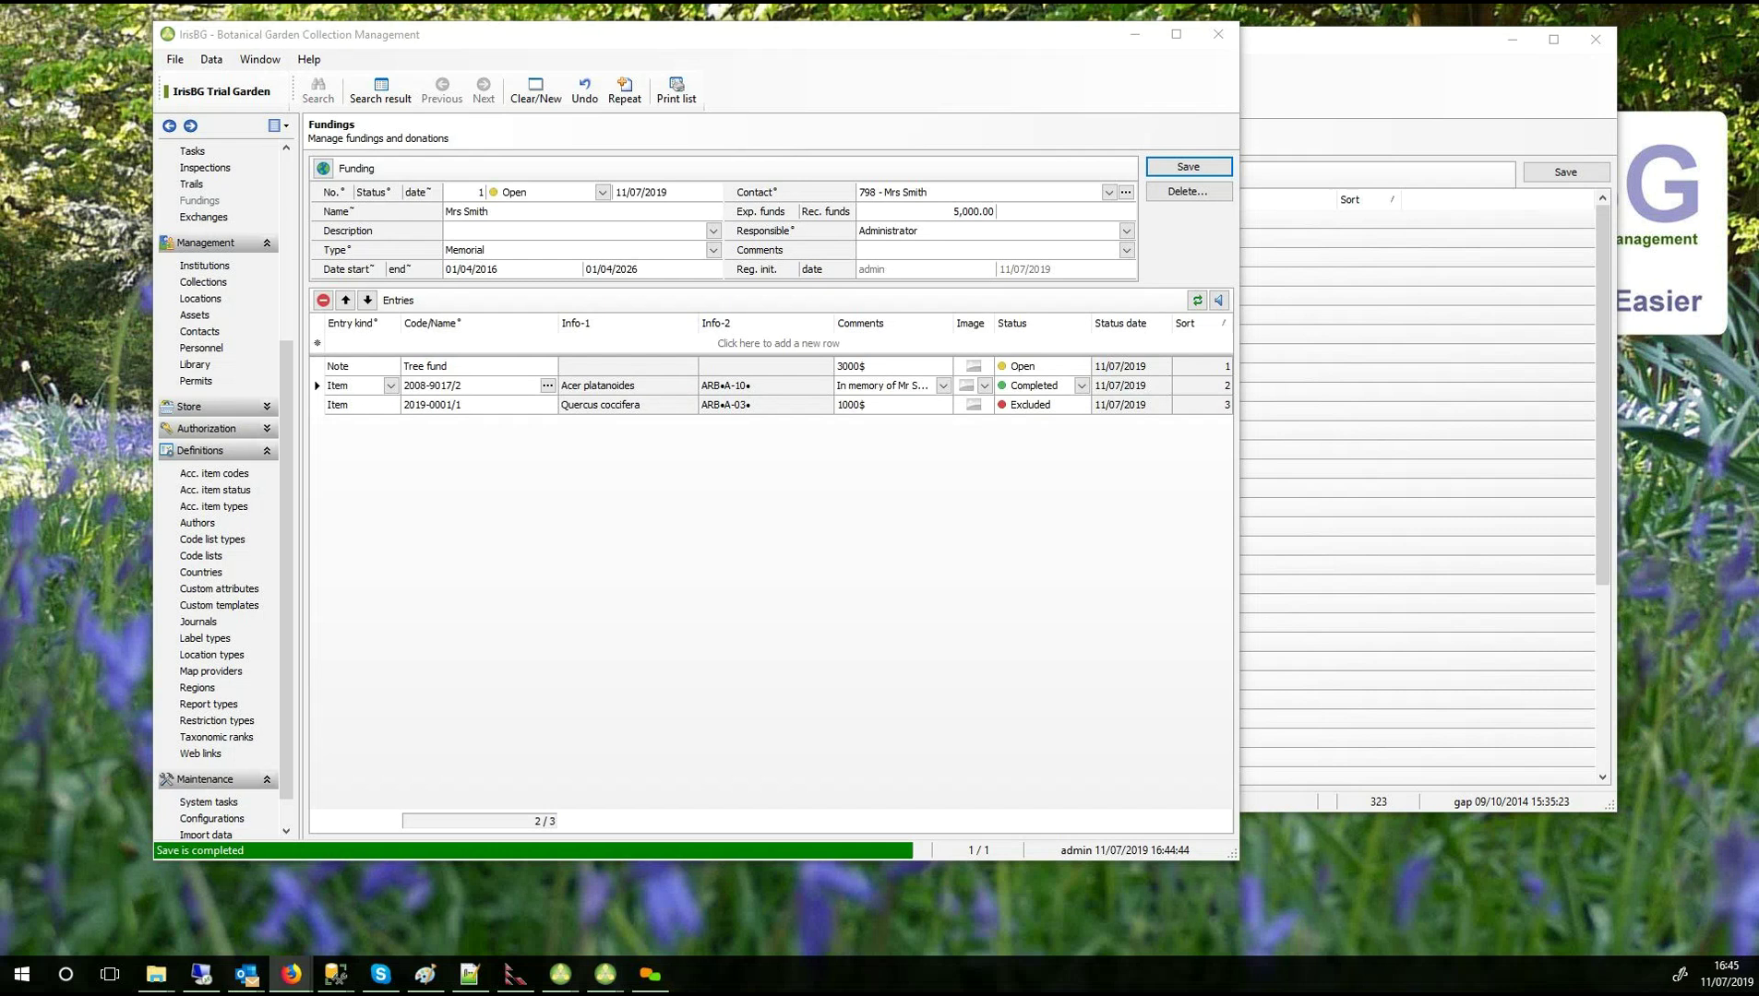
{"action": "key", "text": "alt+Tab"}
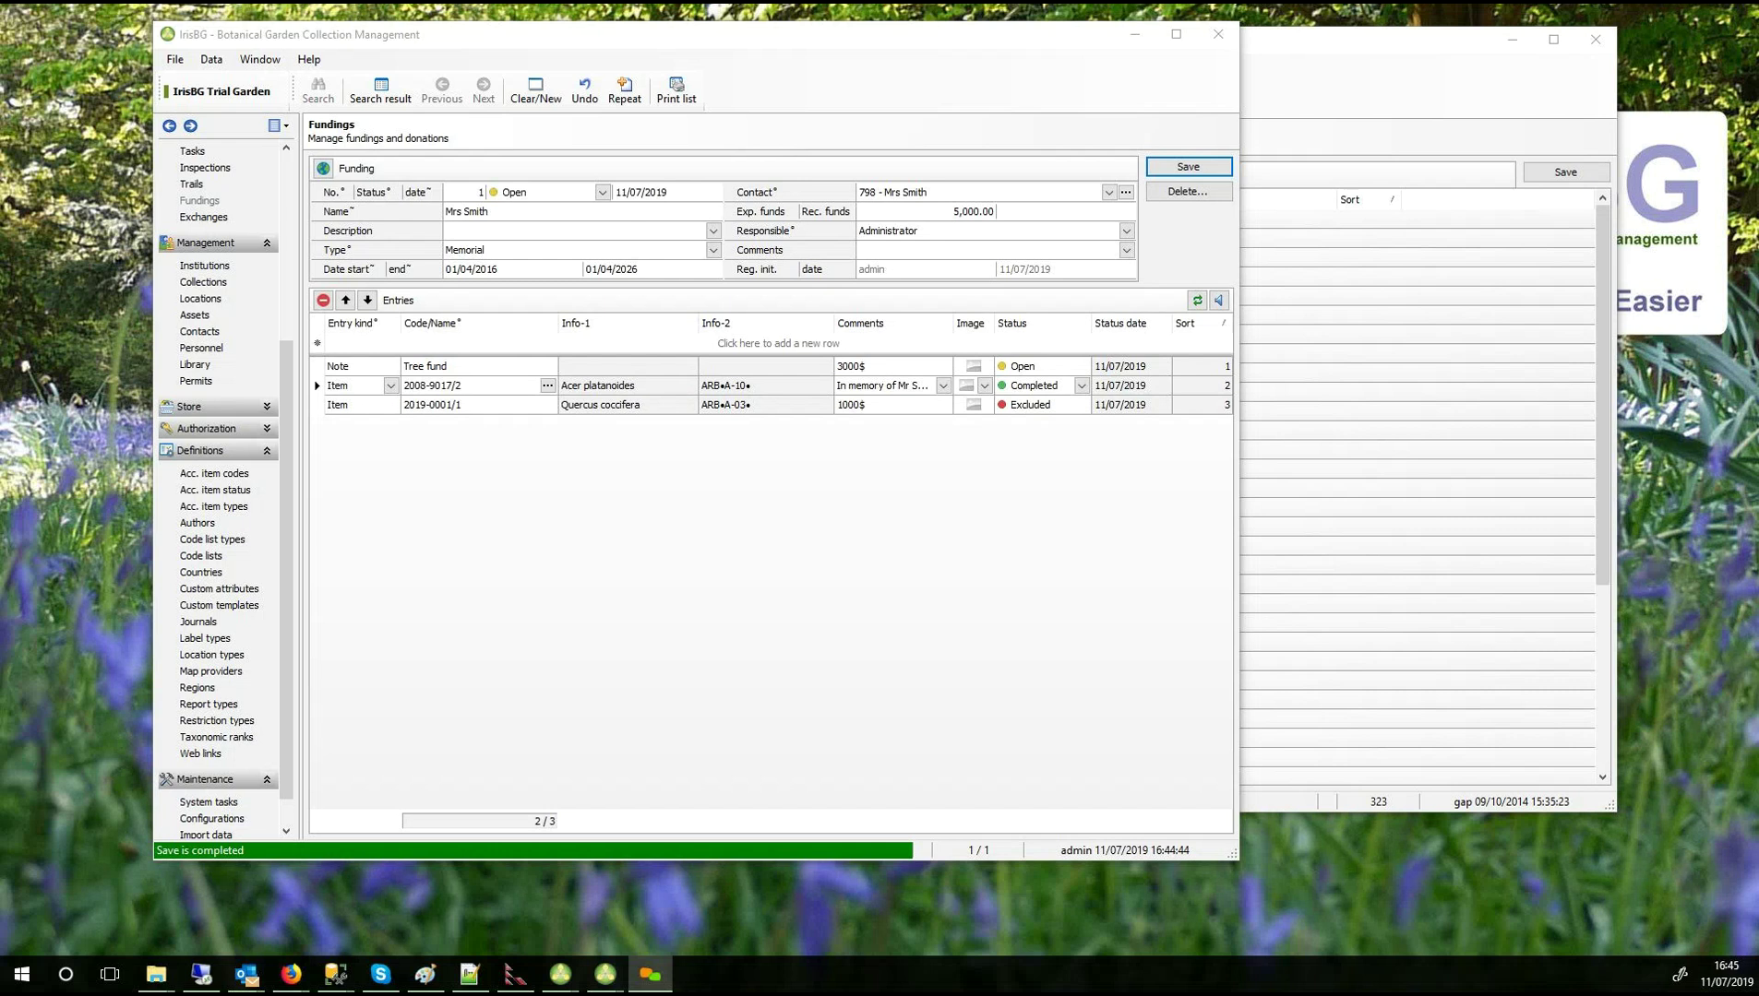
{"action": "key", "text": "alt+Tab"}
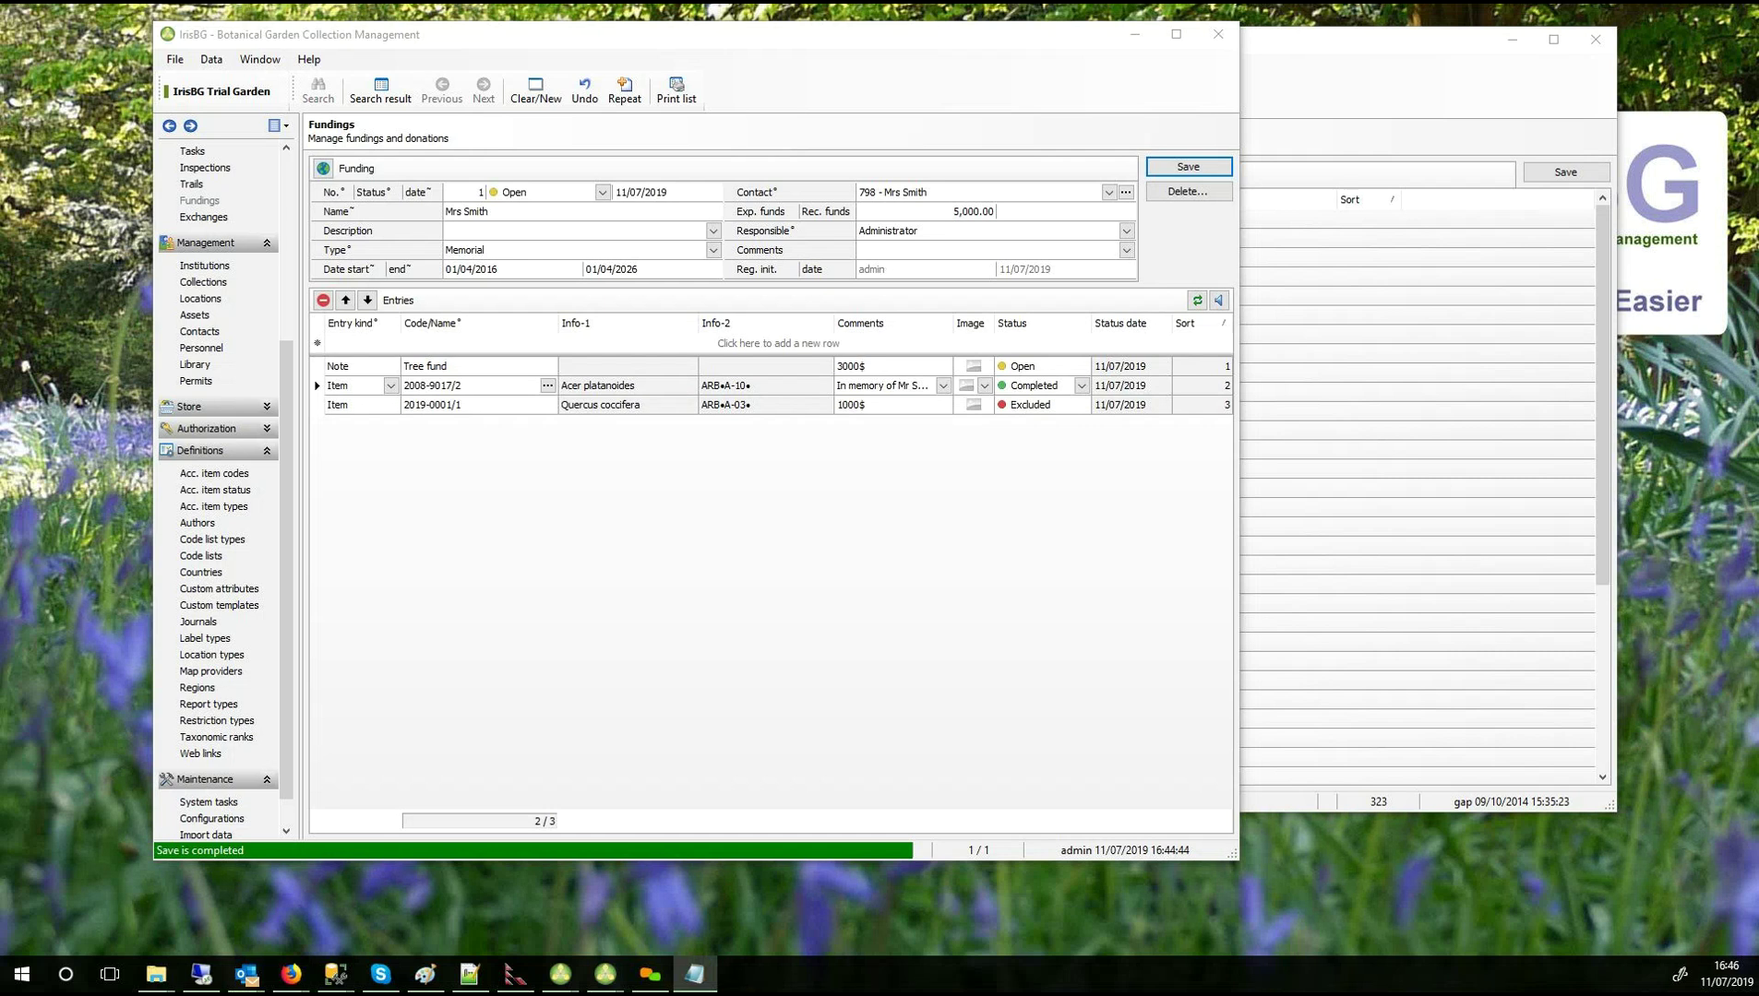
Open accession 1966-0141 from the accessions search result and show the available Purpose options in its material details.
{"action": "left_click", "coordinate": [280, 166]}
{"action": "left_click", "coordinate": [203, 174]}
{"action": "left_click", "coordinate": [468, 238]}
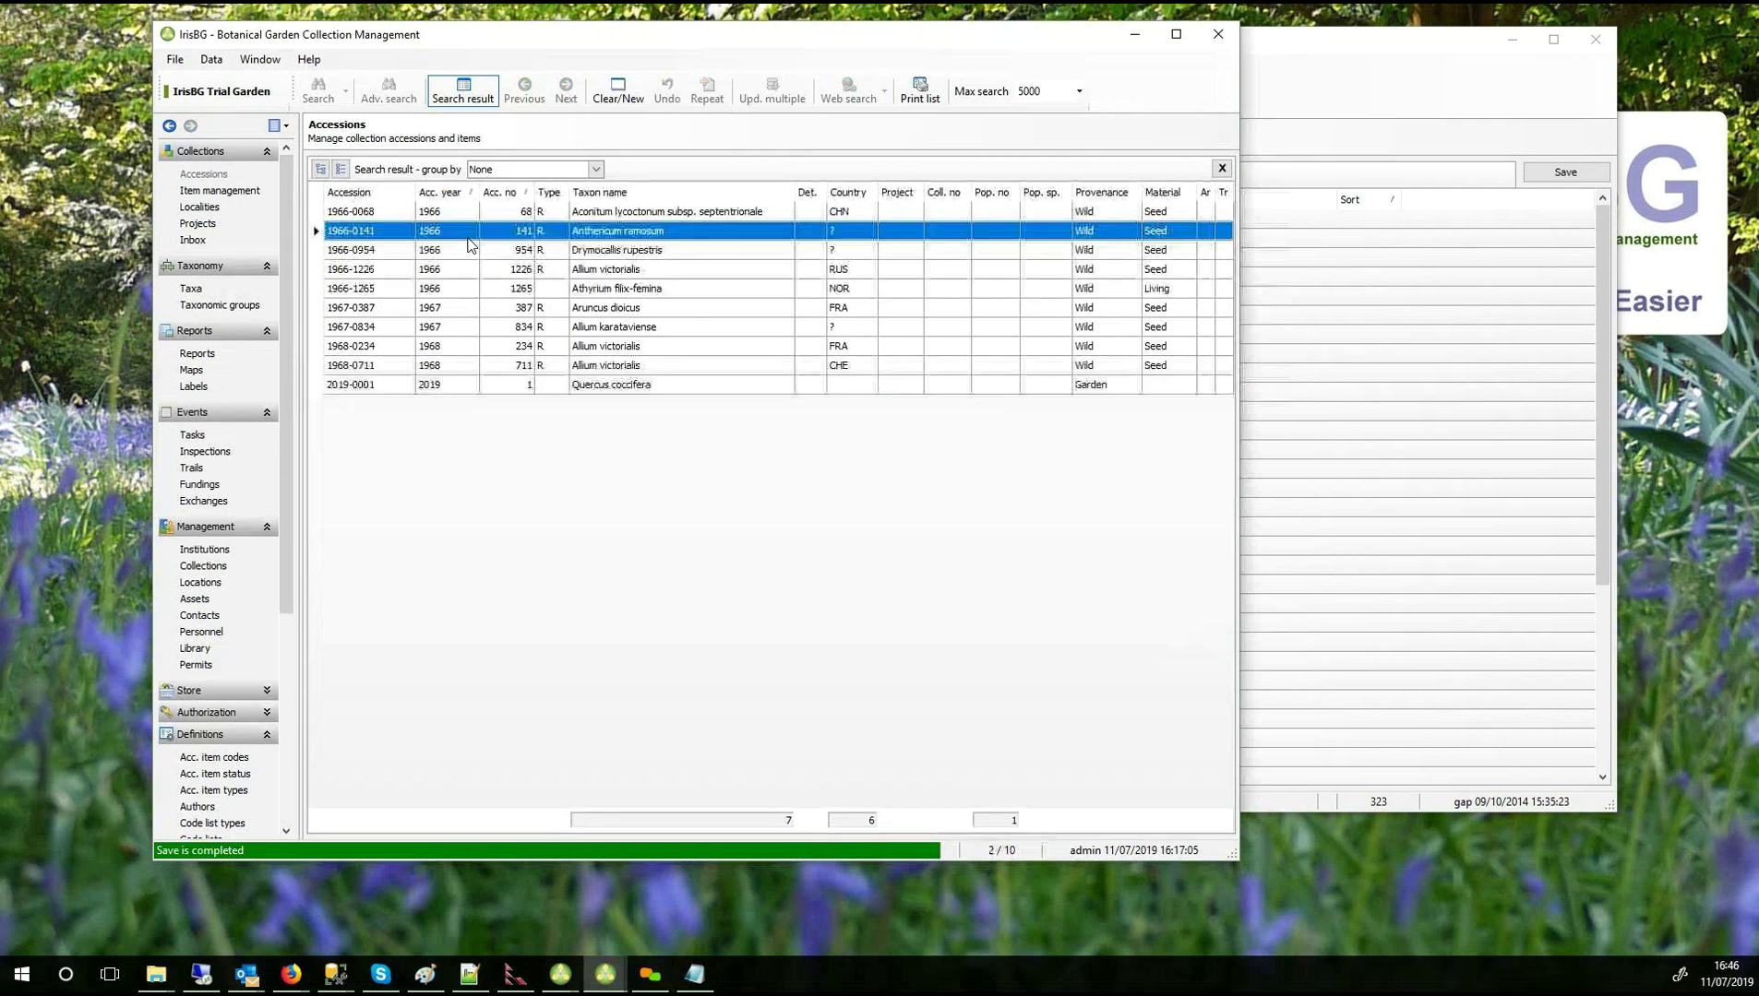
{"action": "double_click", "coordinate": [468, 238]}
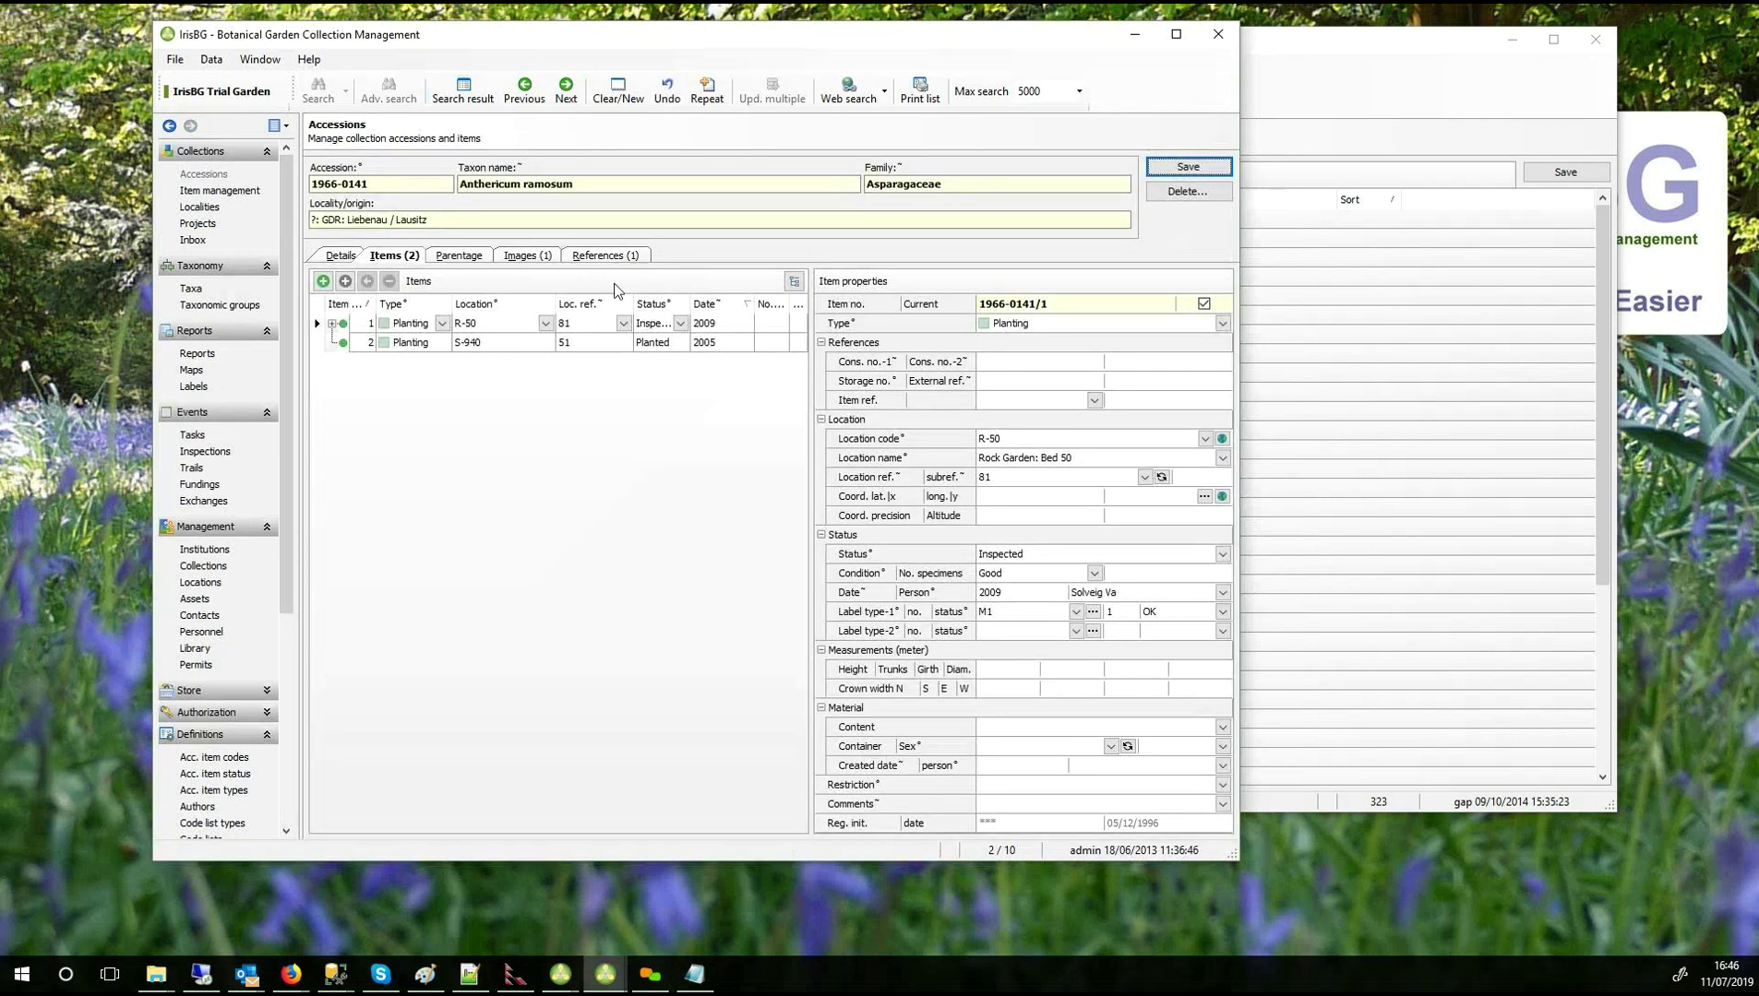
{"action": "left_click", "coordinate": [339, 257]}
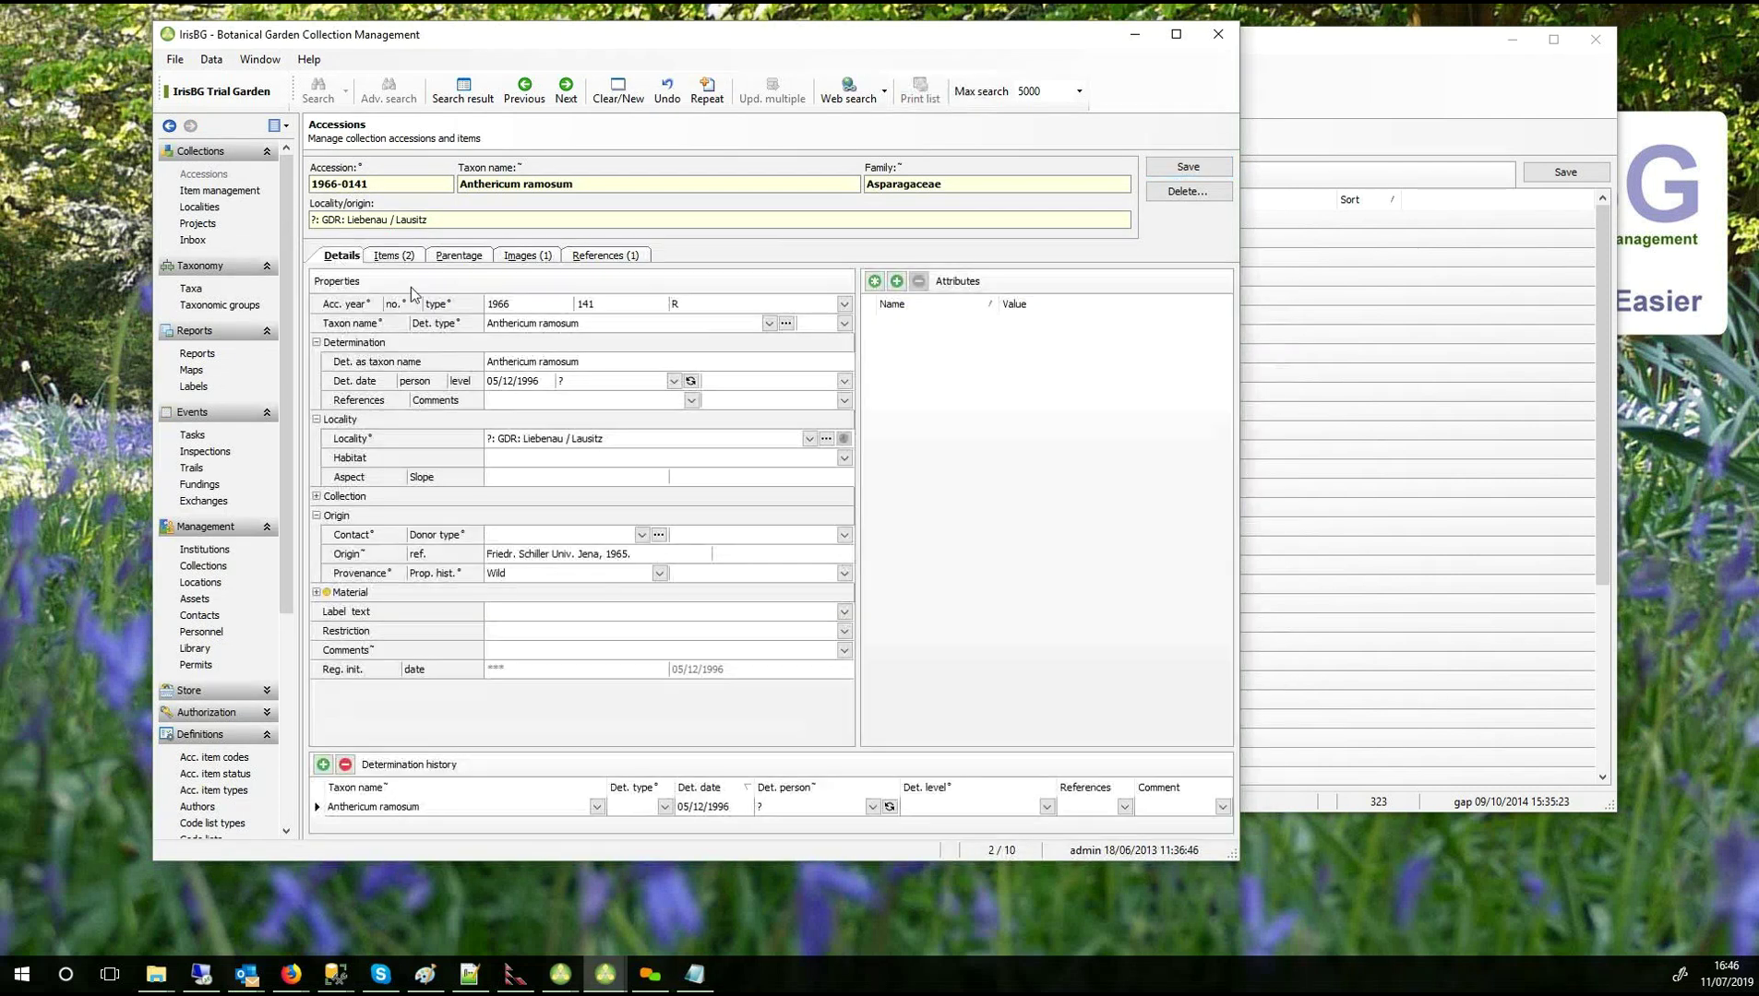
{"action": "left_click", "coordinate": [316, 593]}
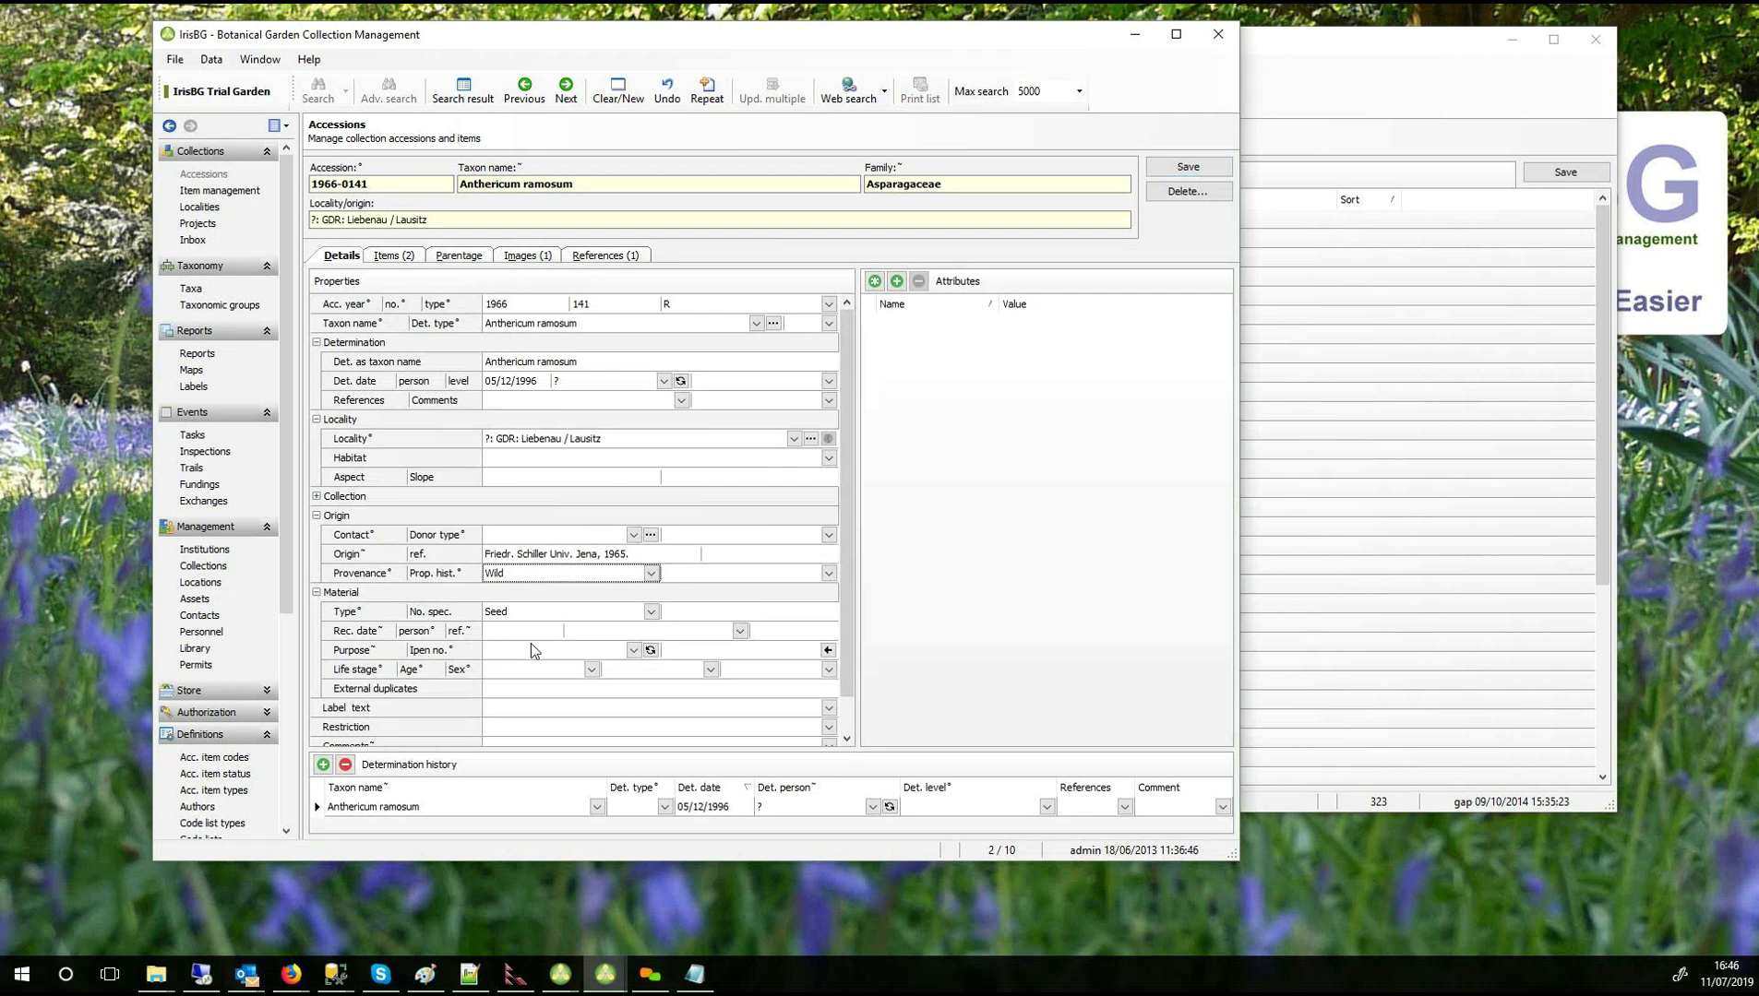
{"action": "left_click", "coordinate": [631, 652]}
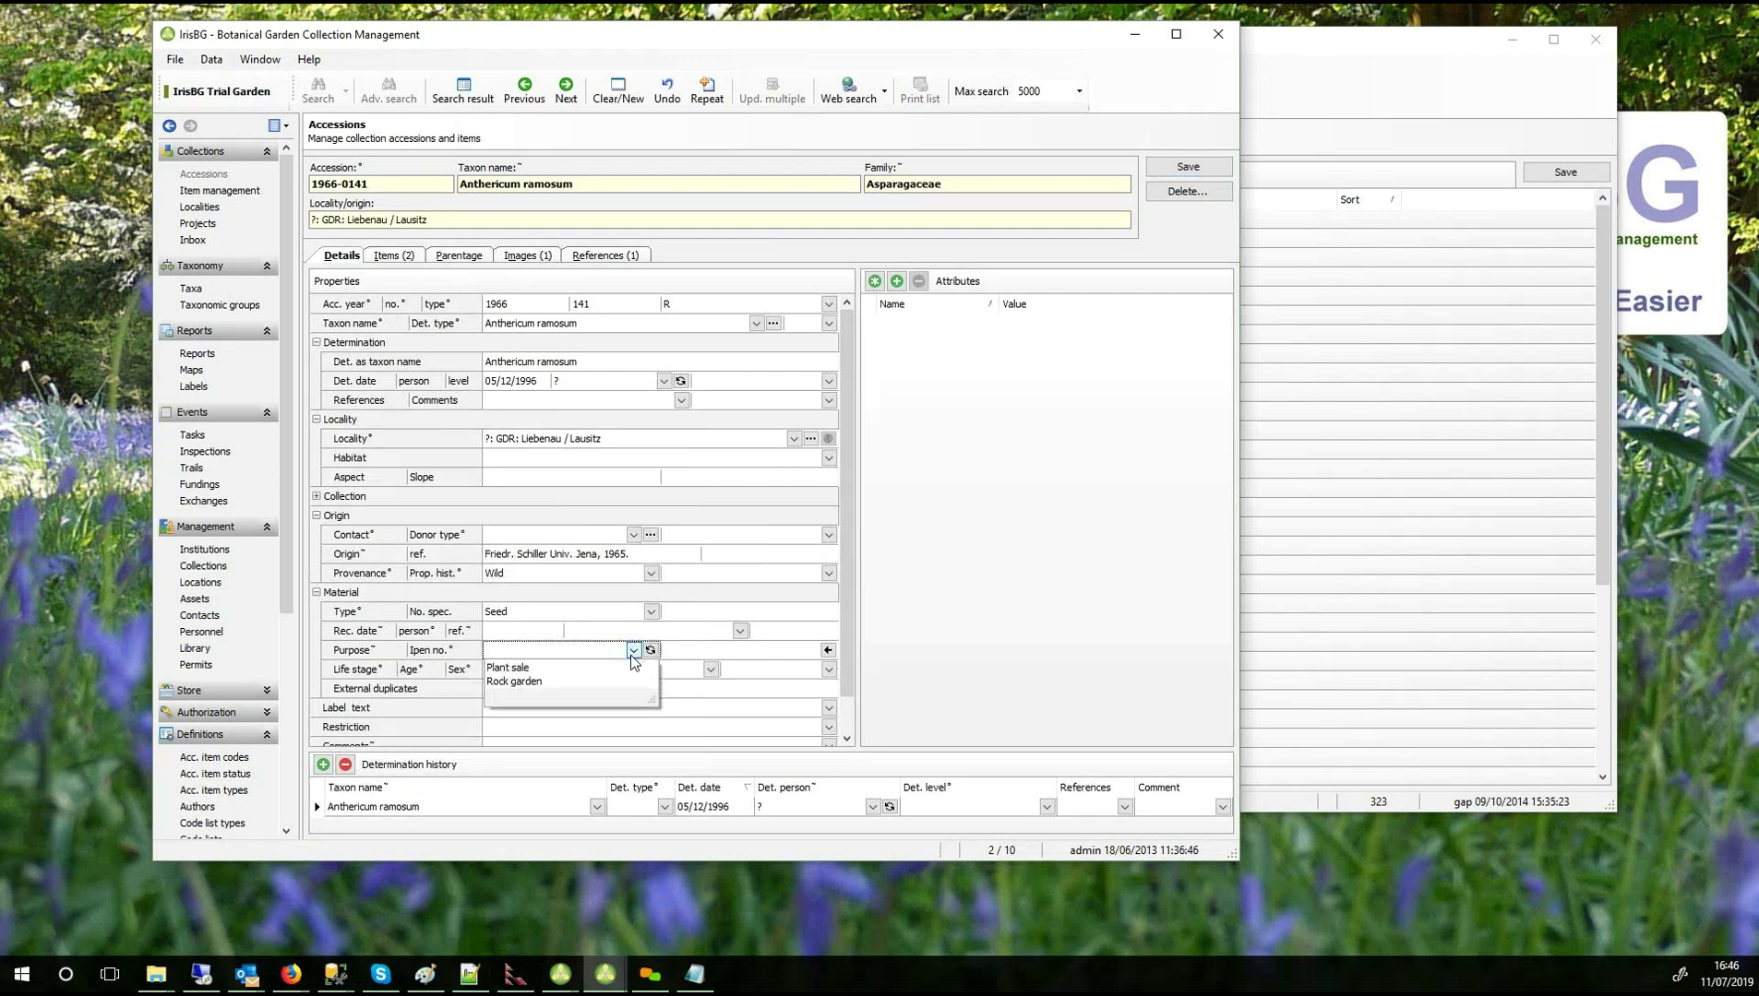
{"action": "left_click_drag", "start_coordinate": [648, 697], "coordinate": [653, 738]}
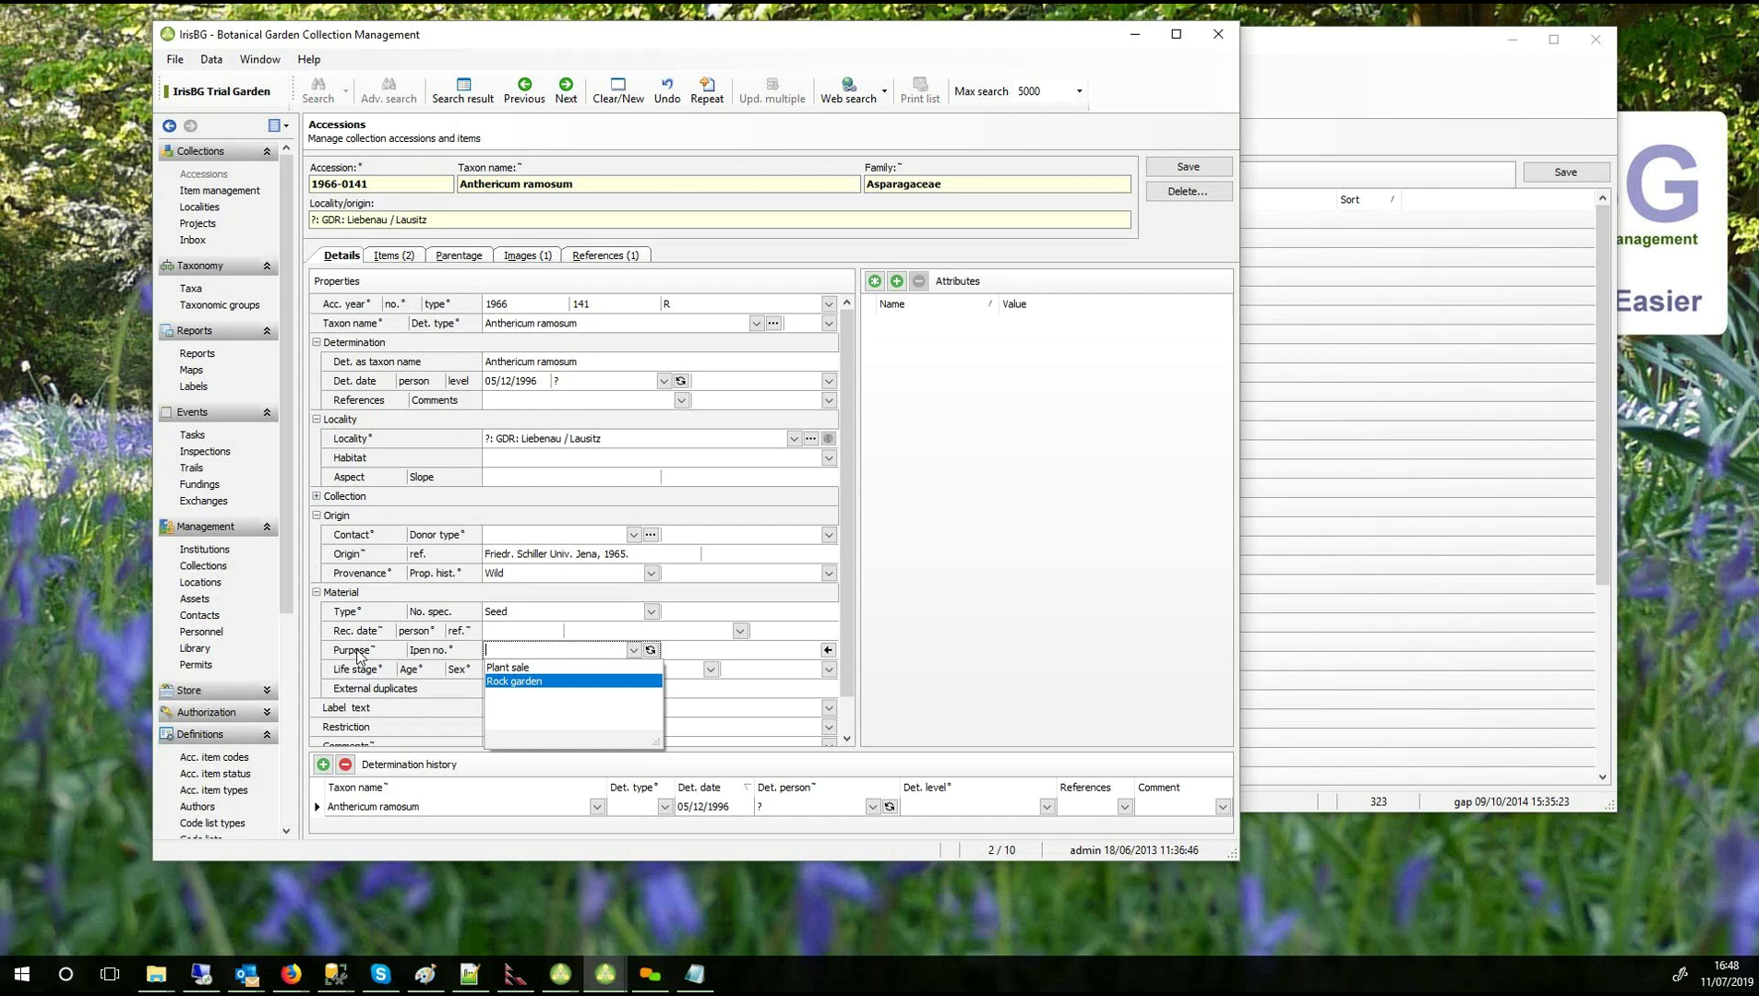
Check the Comments and material Content fields of item 1966-0141/1.
{"action": "left_click", "coordinate": [411, 263]}
{"action": "left_click", "coordinate": [410, 259]}
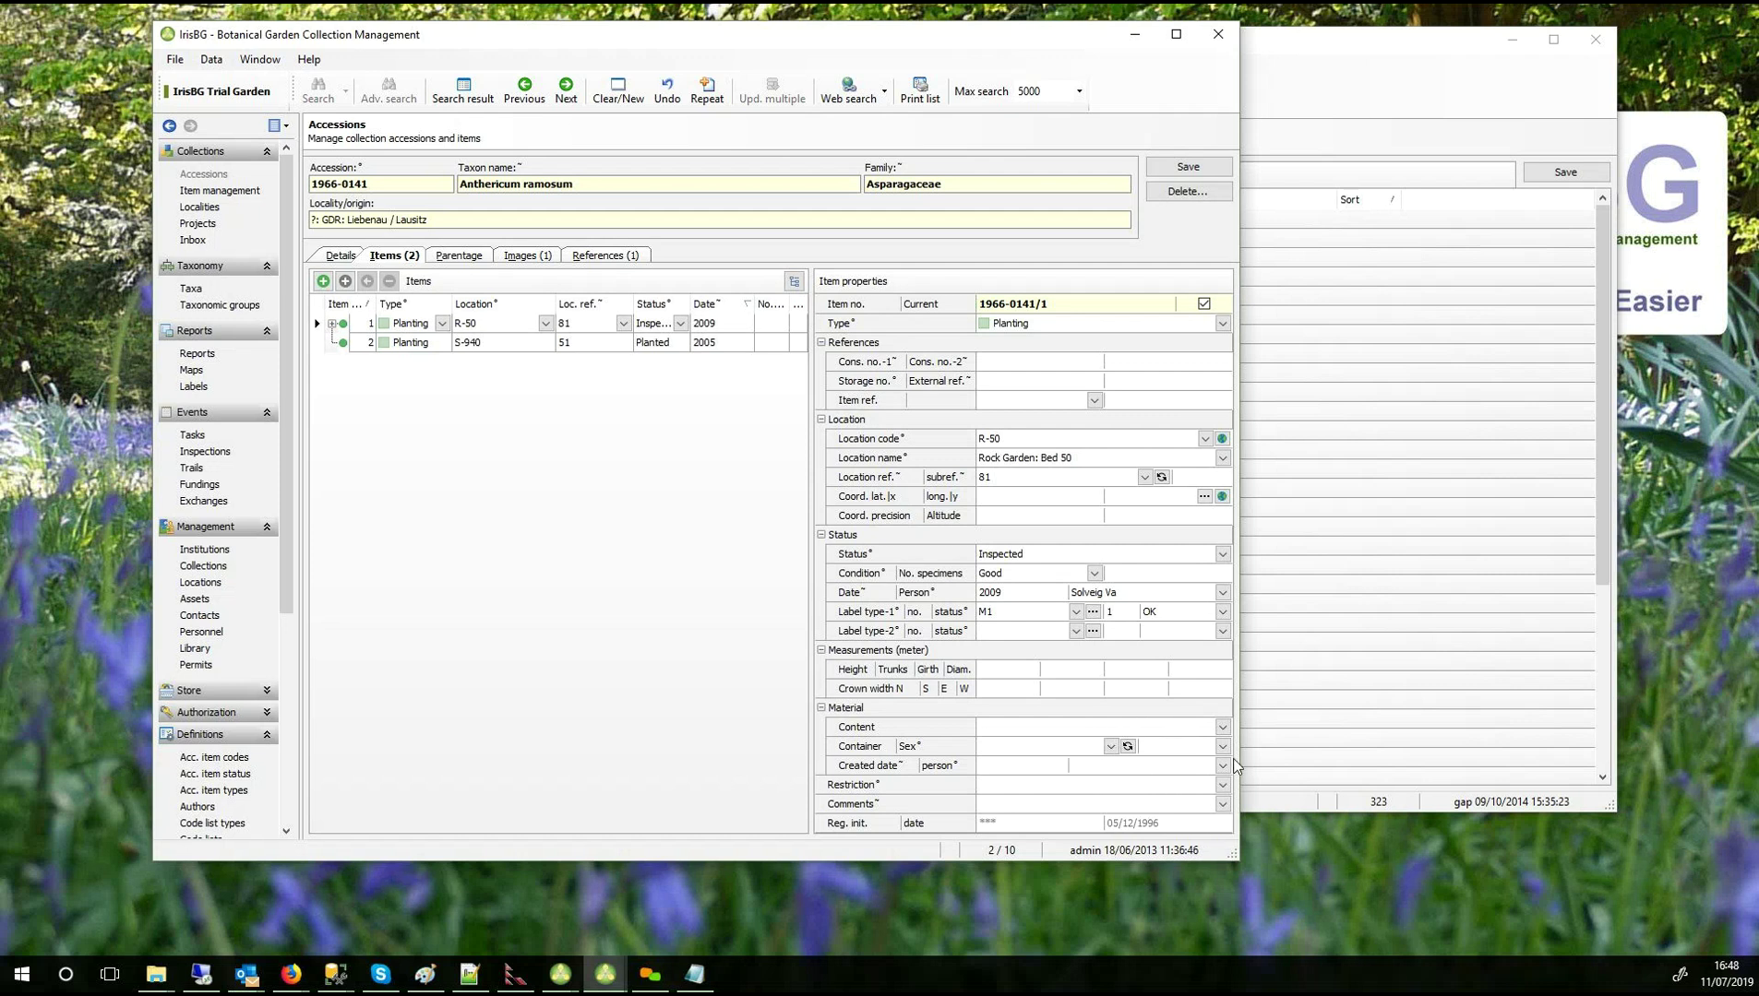
{"action": "left_click", "coordinate": [1222, 805]}
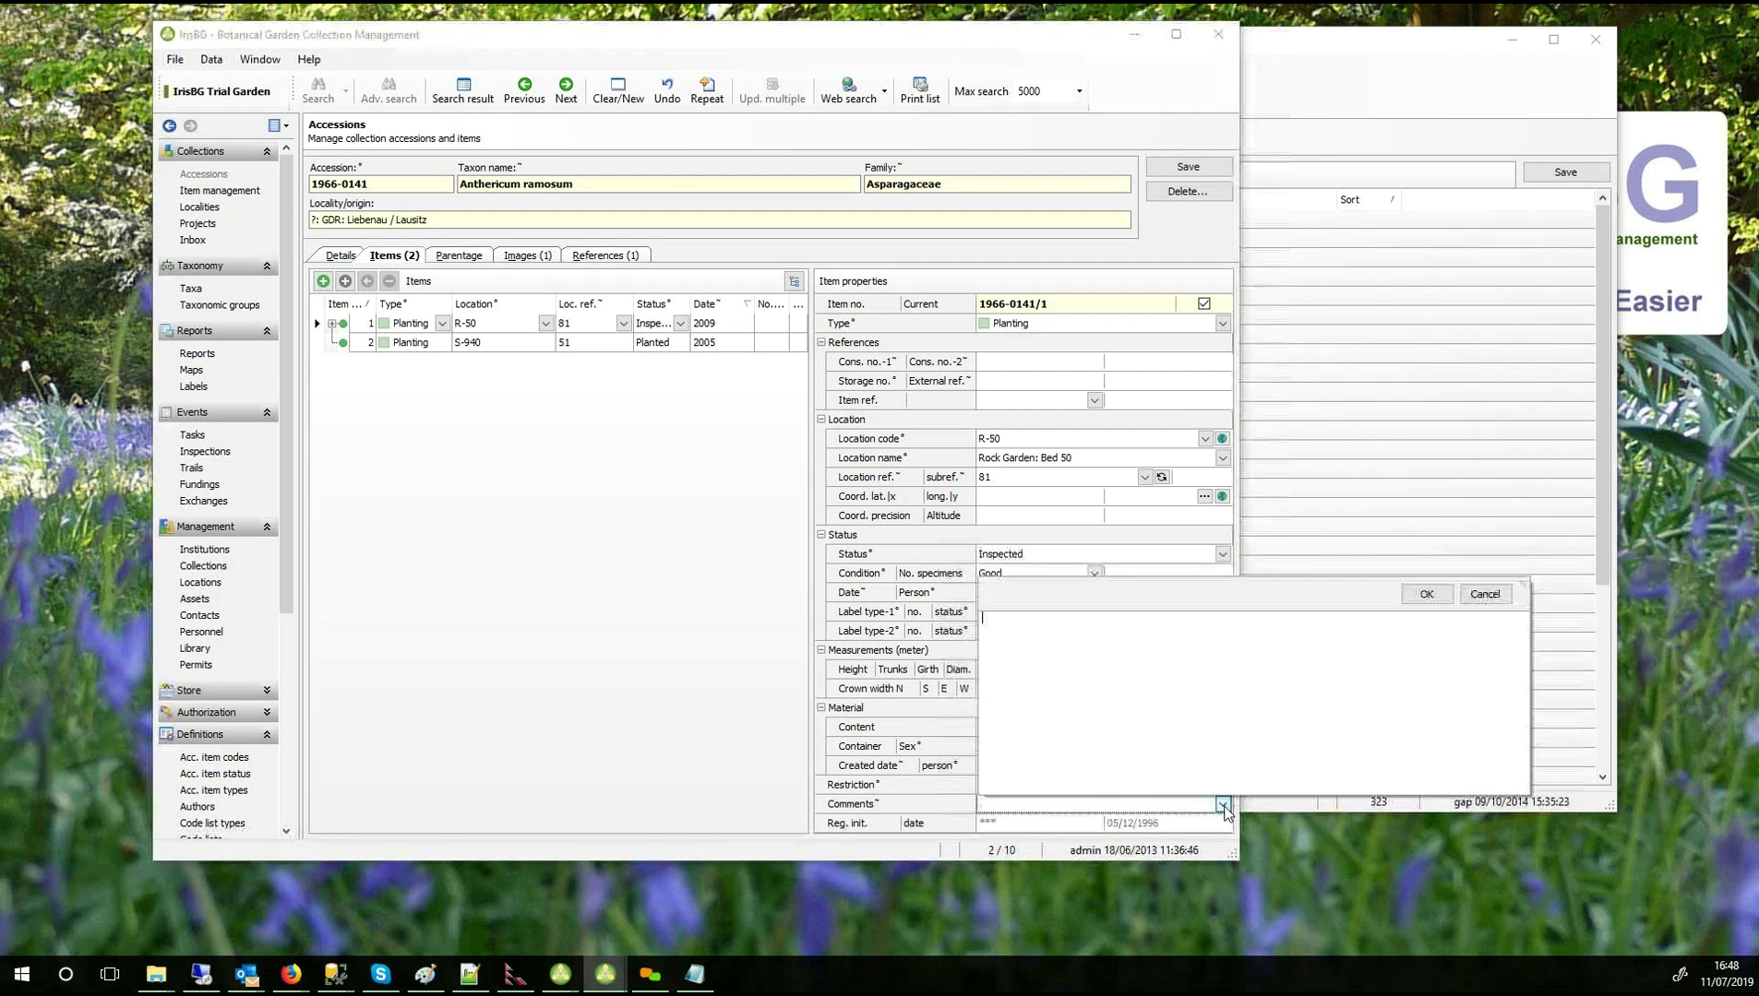
{"action": "left_click", "coordinate": [1222, 805]}
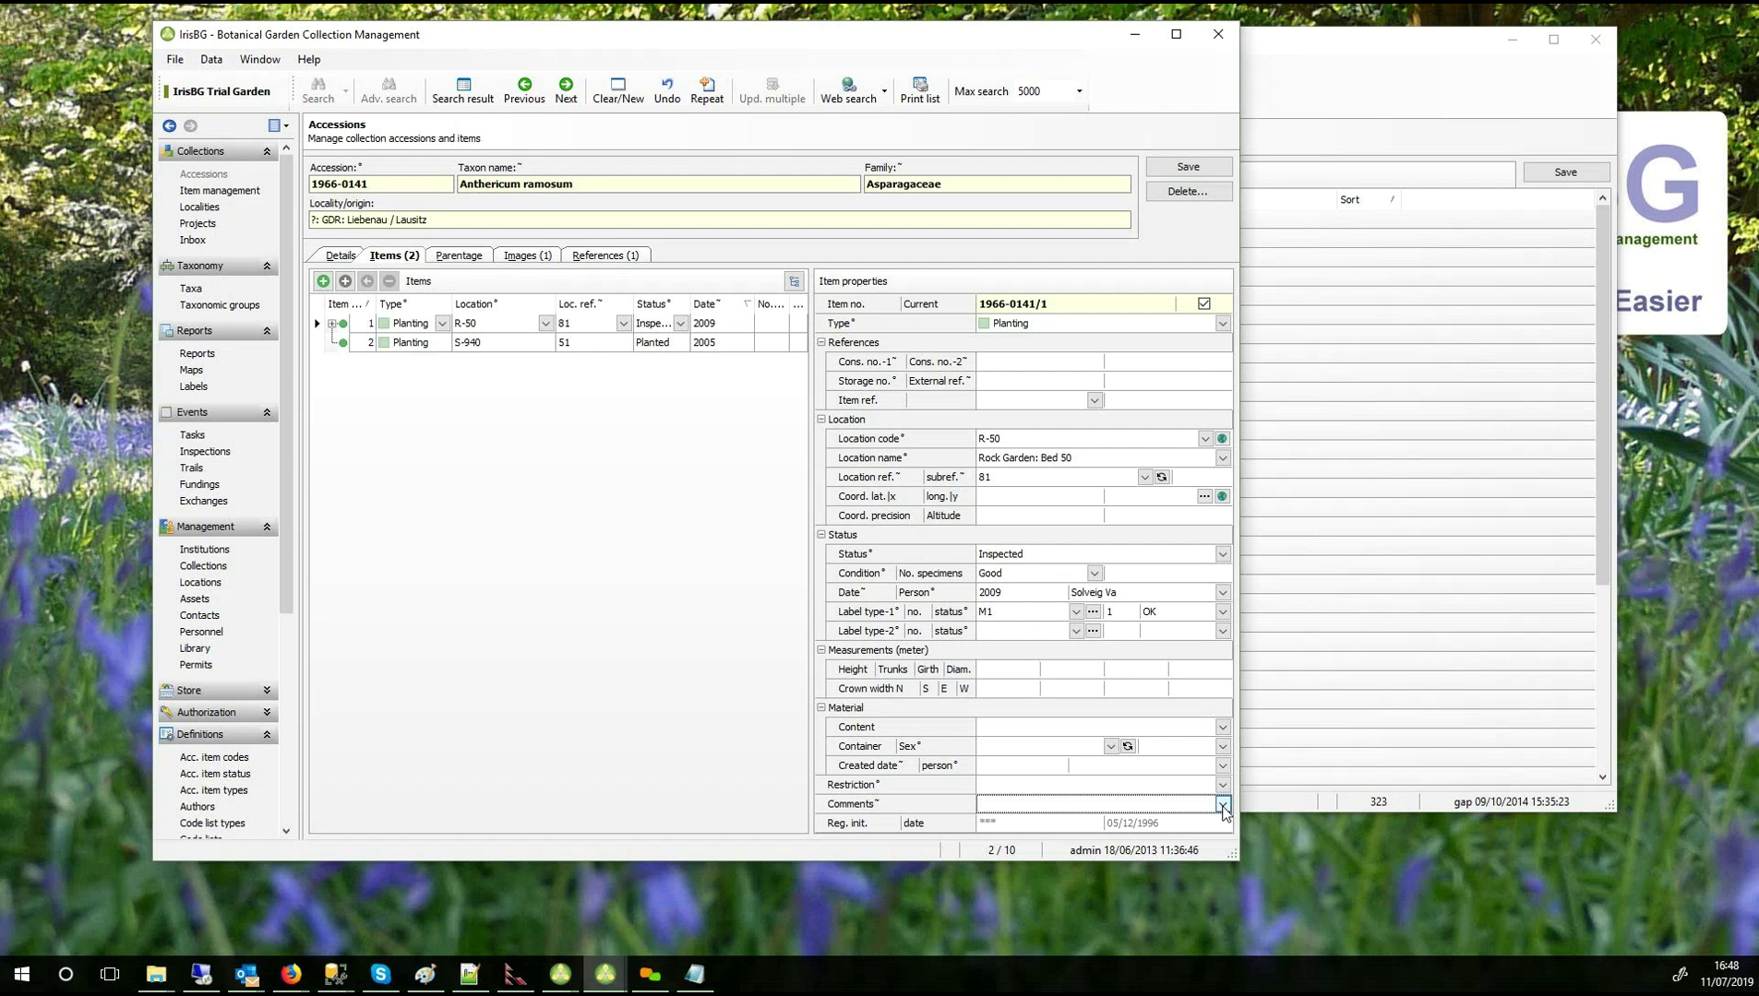
{"action": "left_click", "coordinate": [1222, 727]}
{"action": "left_click", "coordinate": [1224, 728]}
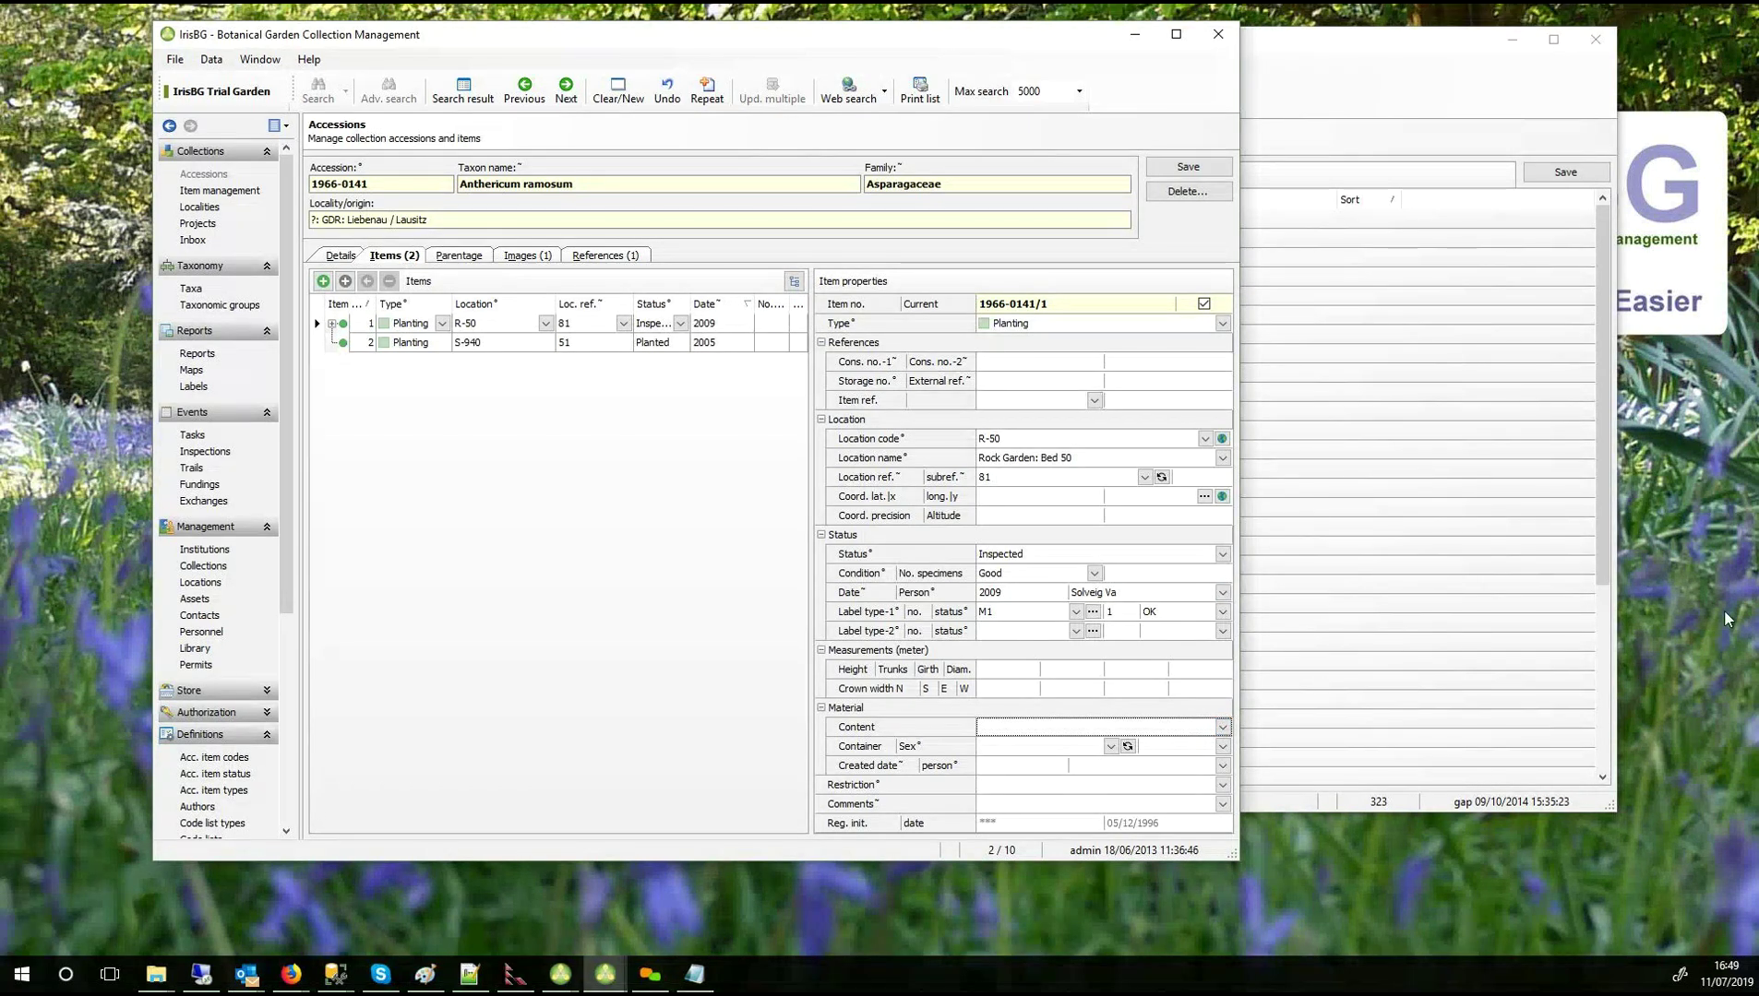
Try out free text in the material Content field of item 1966-0141/1 and cancel the entry.
{"action": "left_click", "coordinate": [339, 259]}
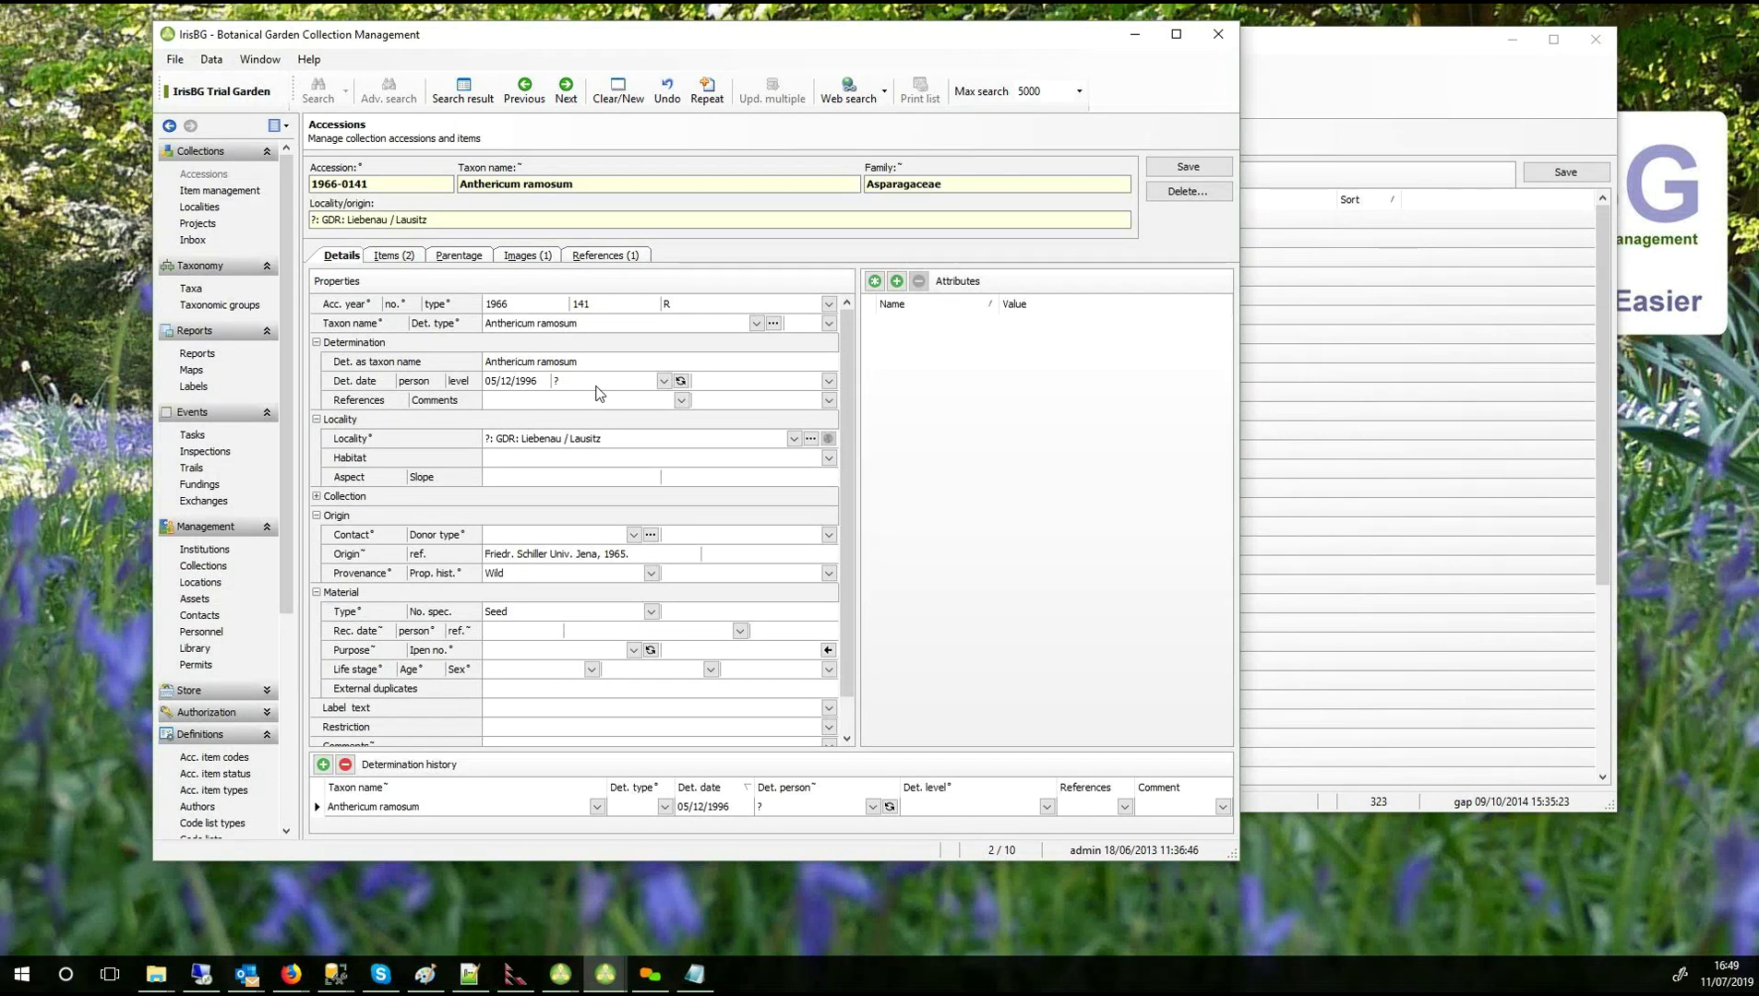
{"action": "left_click", "coordinate": [407, 257]}
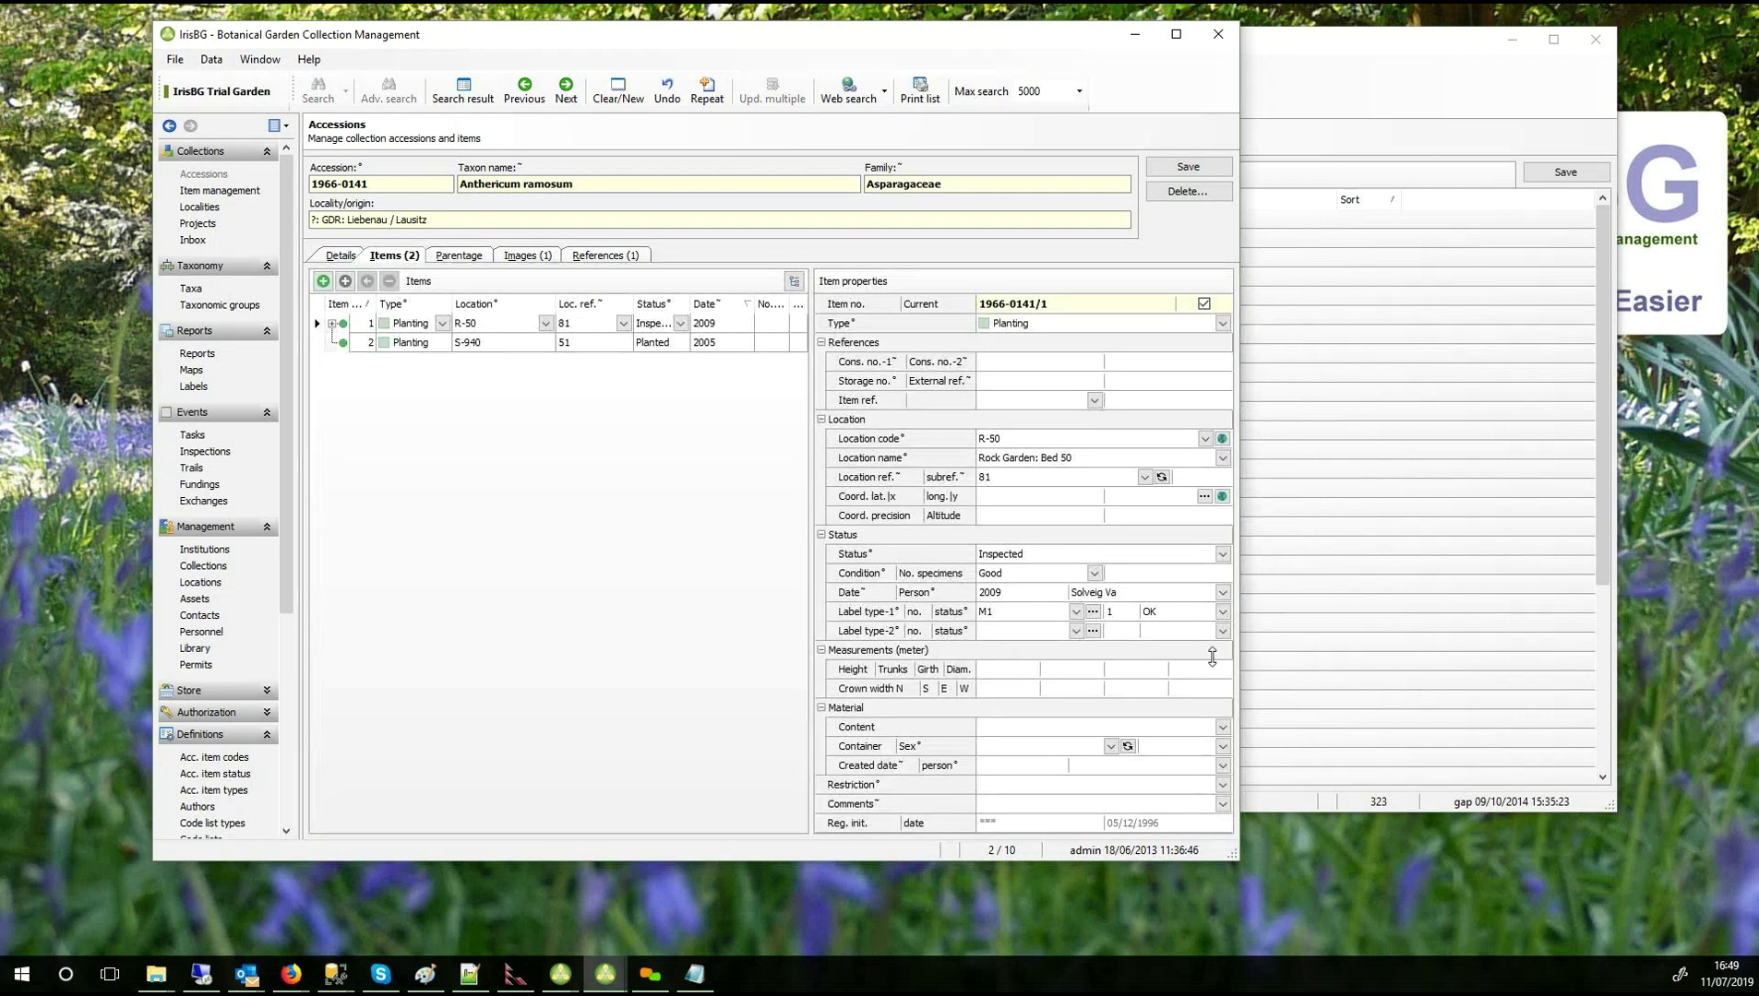
{"action": "left_click", "coordinate": [1222, 727]}
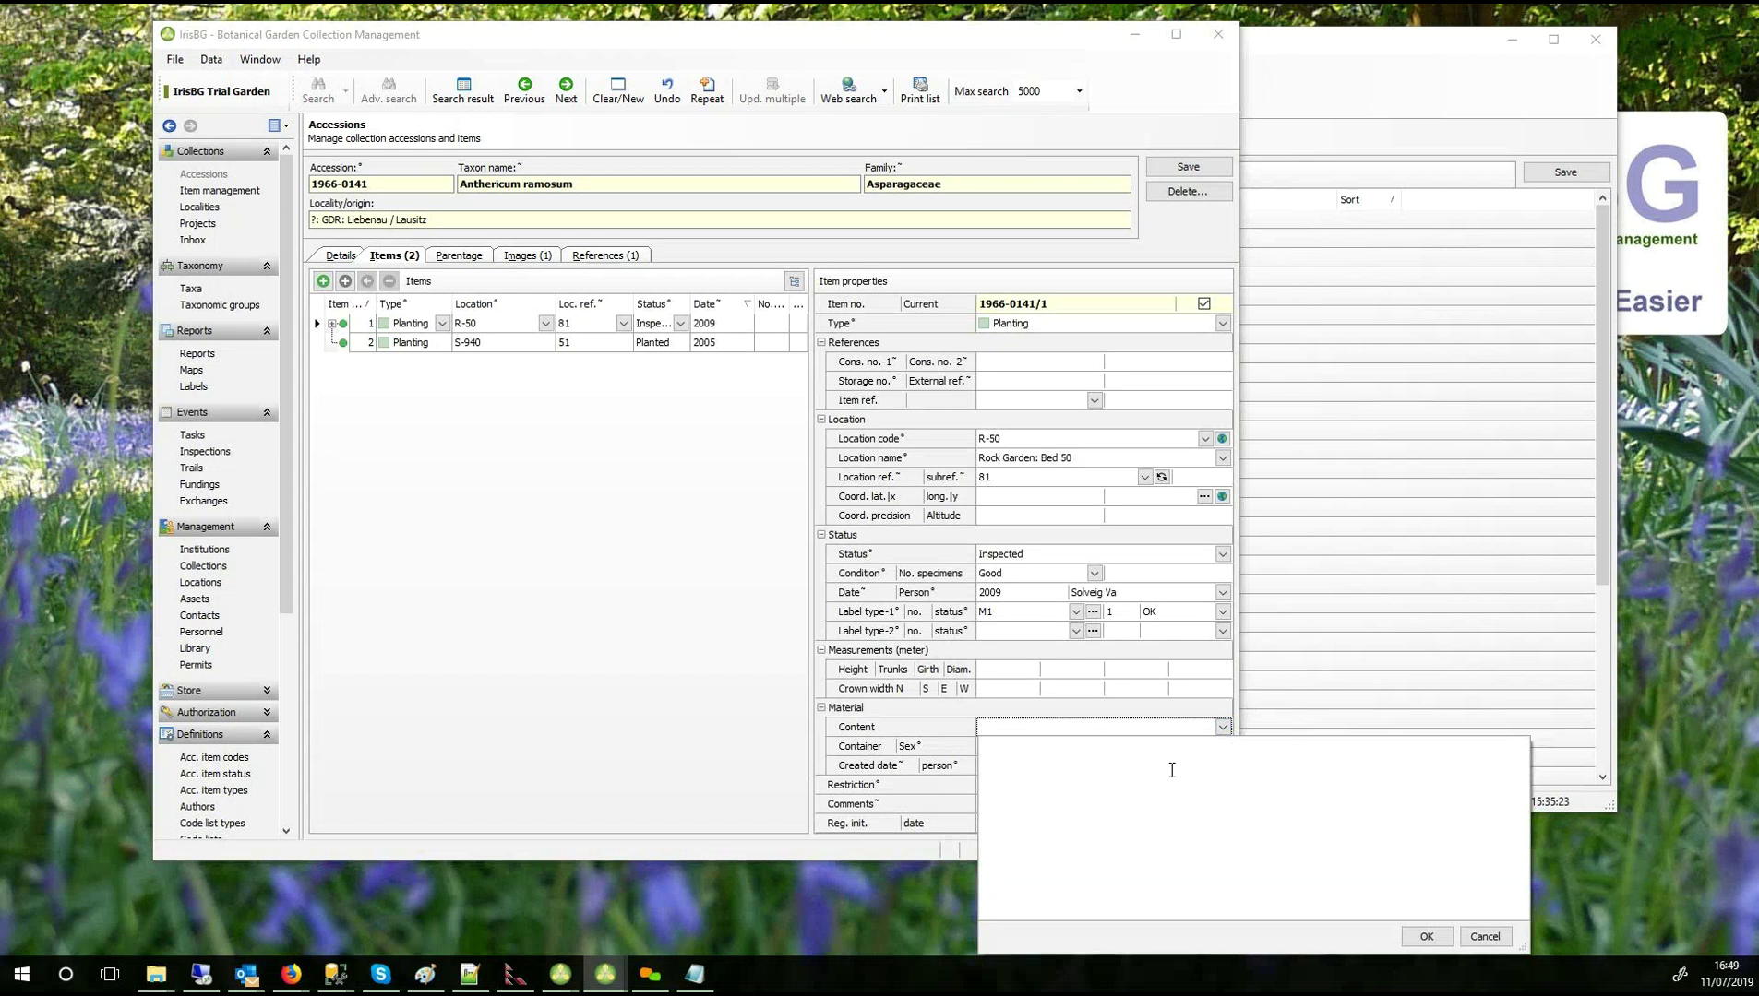
{"action": "type", "text": "lflasldfl 'l'asld 'æfla'sdlf 'las'df"}
{"action": "key", "text": "ctrl+a"}
{"action": "key", "text": "Delete"}
{"action": "type", "text": "ASDASD"}
{"action": "key", "text": "ctrl+a"}
{"action": "key", "text": "Delete"}
{"action": "left_click", "coordinate": [1483, 936]}
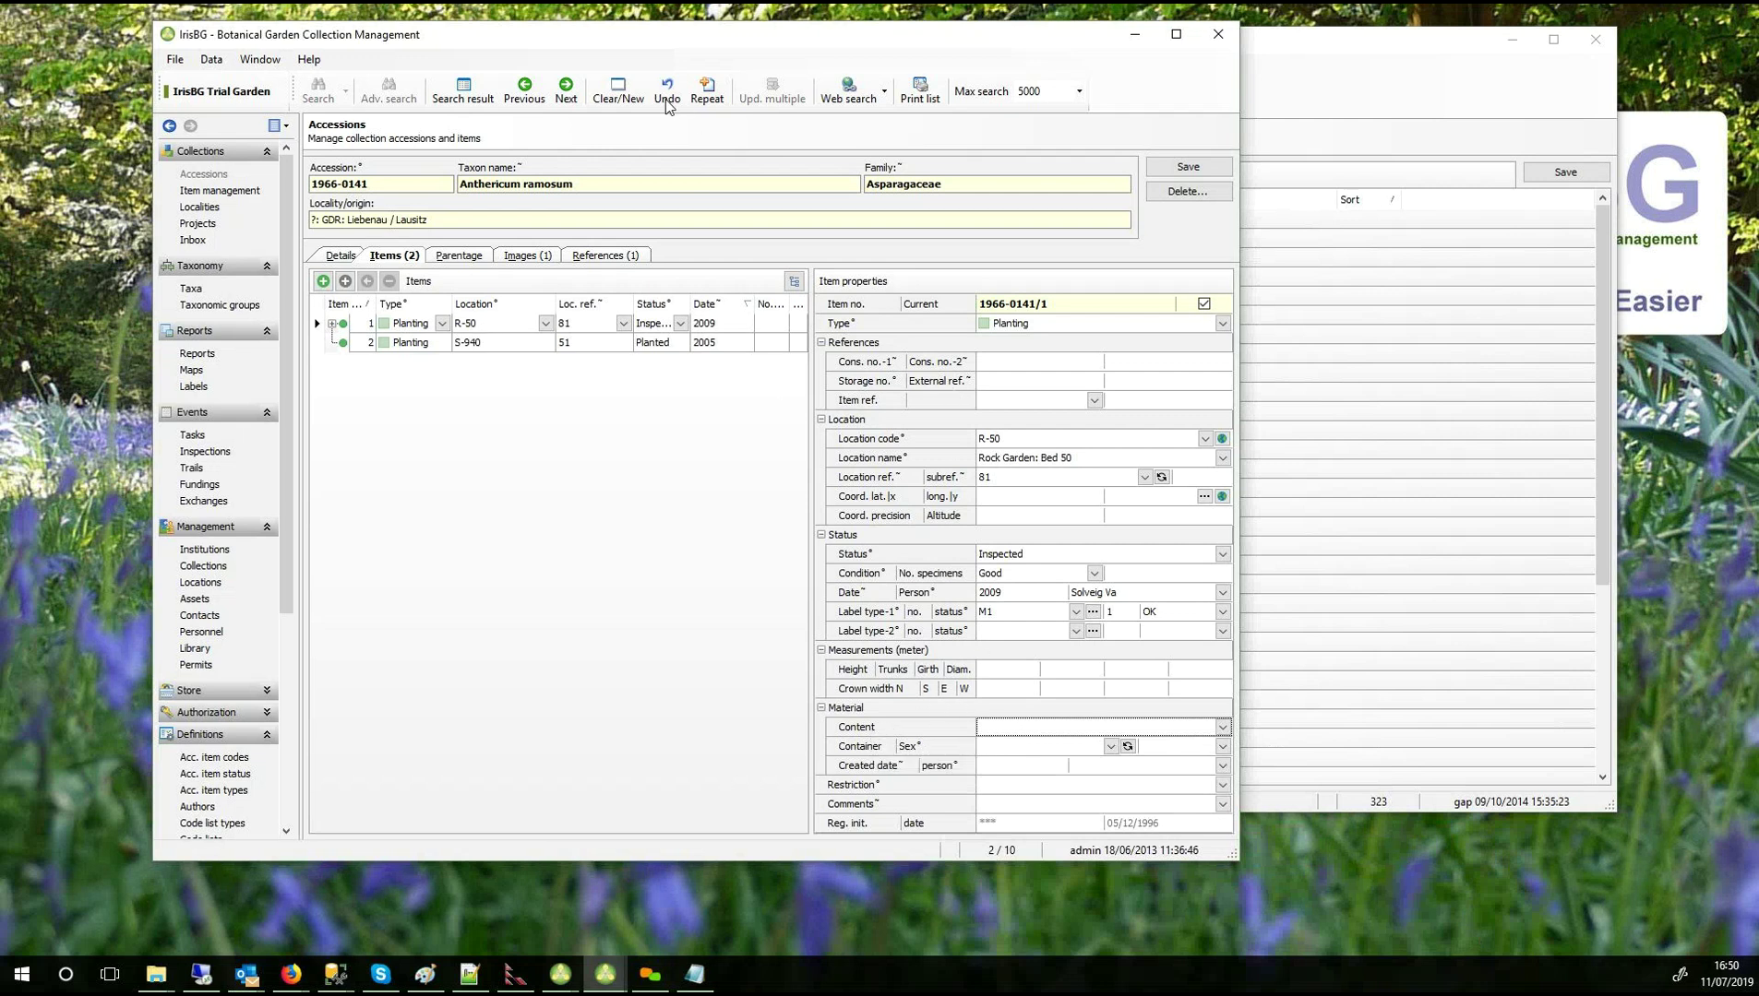
Clear the accession form and switch off the Event name criterion in the advanced search.
{"action": "left_click", "coordinate": [617, 90]}
{"action": "left_click", "coordinate": [378, 93]}
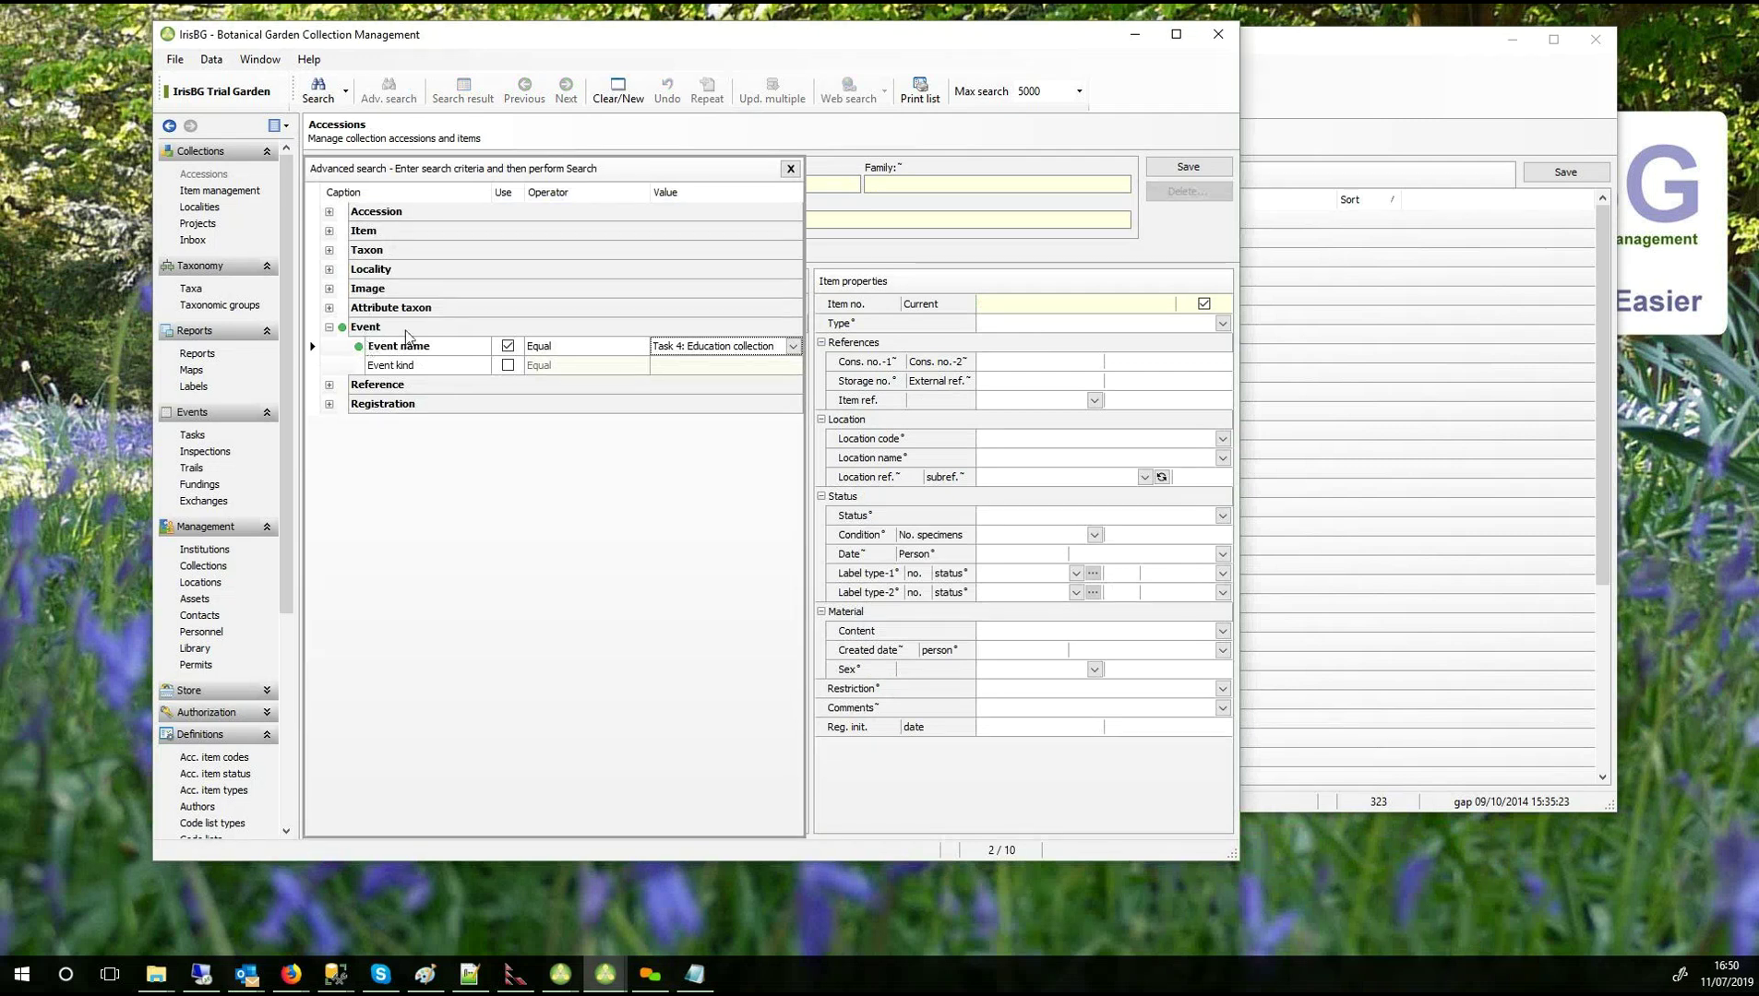
{"action": "left_click", "coordinate": [507, 346]}
Examine the Item criteria offered by the advanced search, collapse the Item type group and close the search.
{"action": "left_click", "coordinate": [329, 231]}
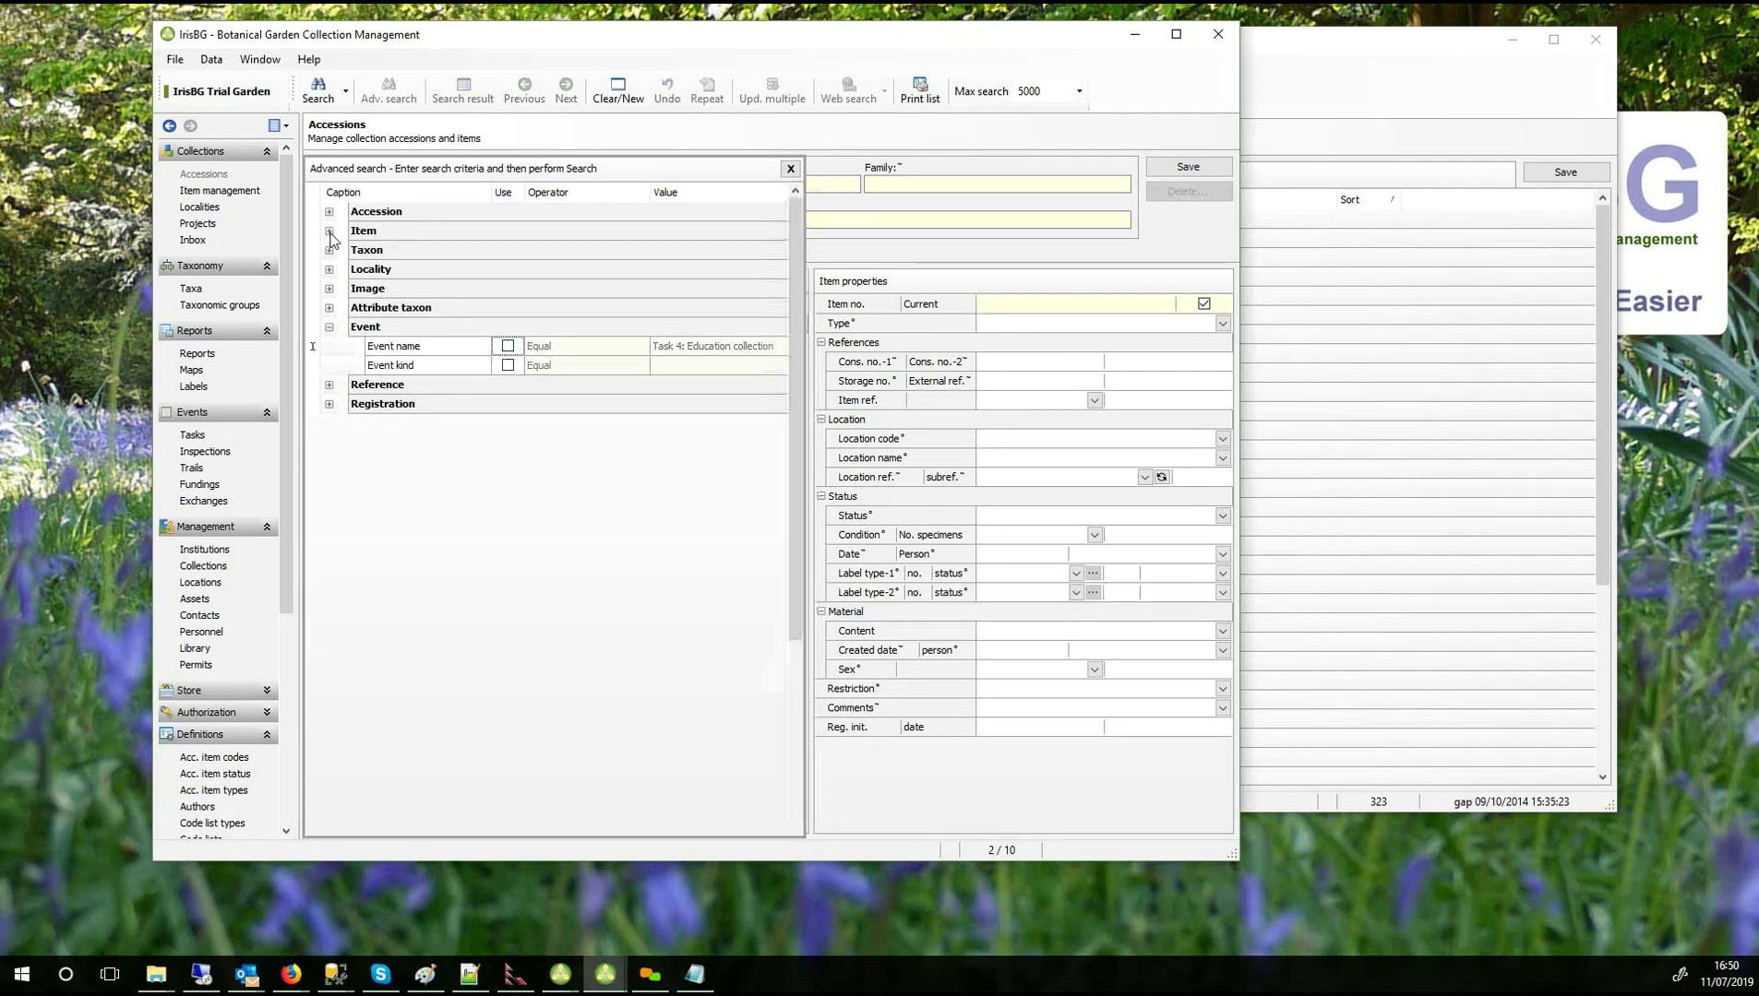
{"action": "scroll", "coordinate": [456, 553], "scroll_direction": "down", "scroll_amount": 3}
{"action": "scroll", "coordinate": [455, 566], "scroll_direction": "down", "scroll_amount": 1}
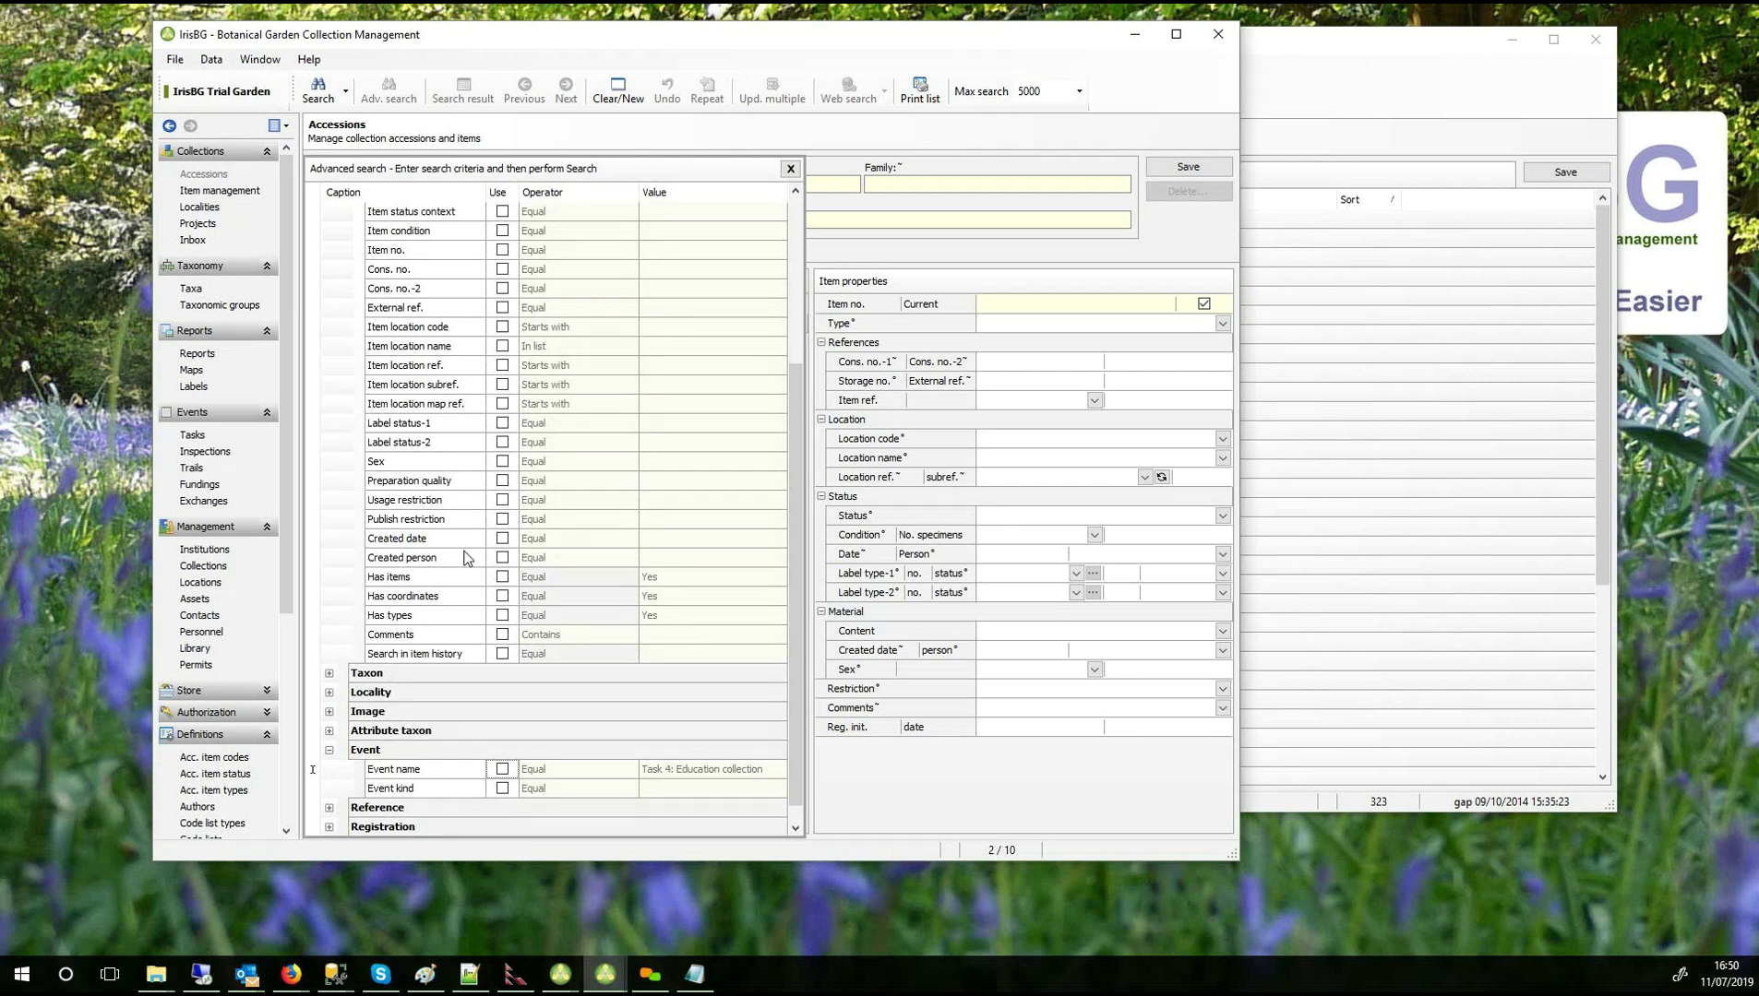
{"action": "scroll", "coordinate": [465, 557], "scroll_direction": "up", "scroll_amount": 3}
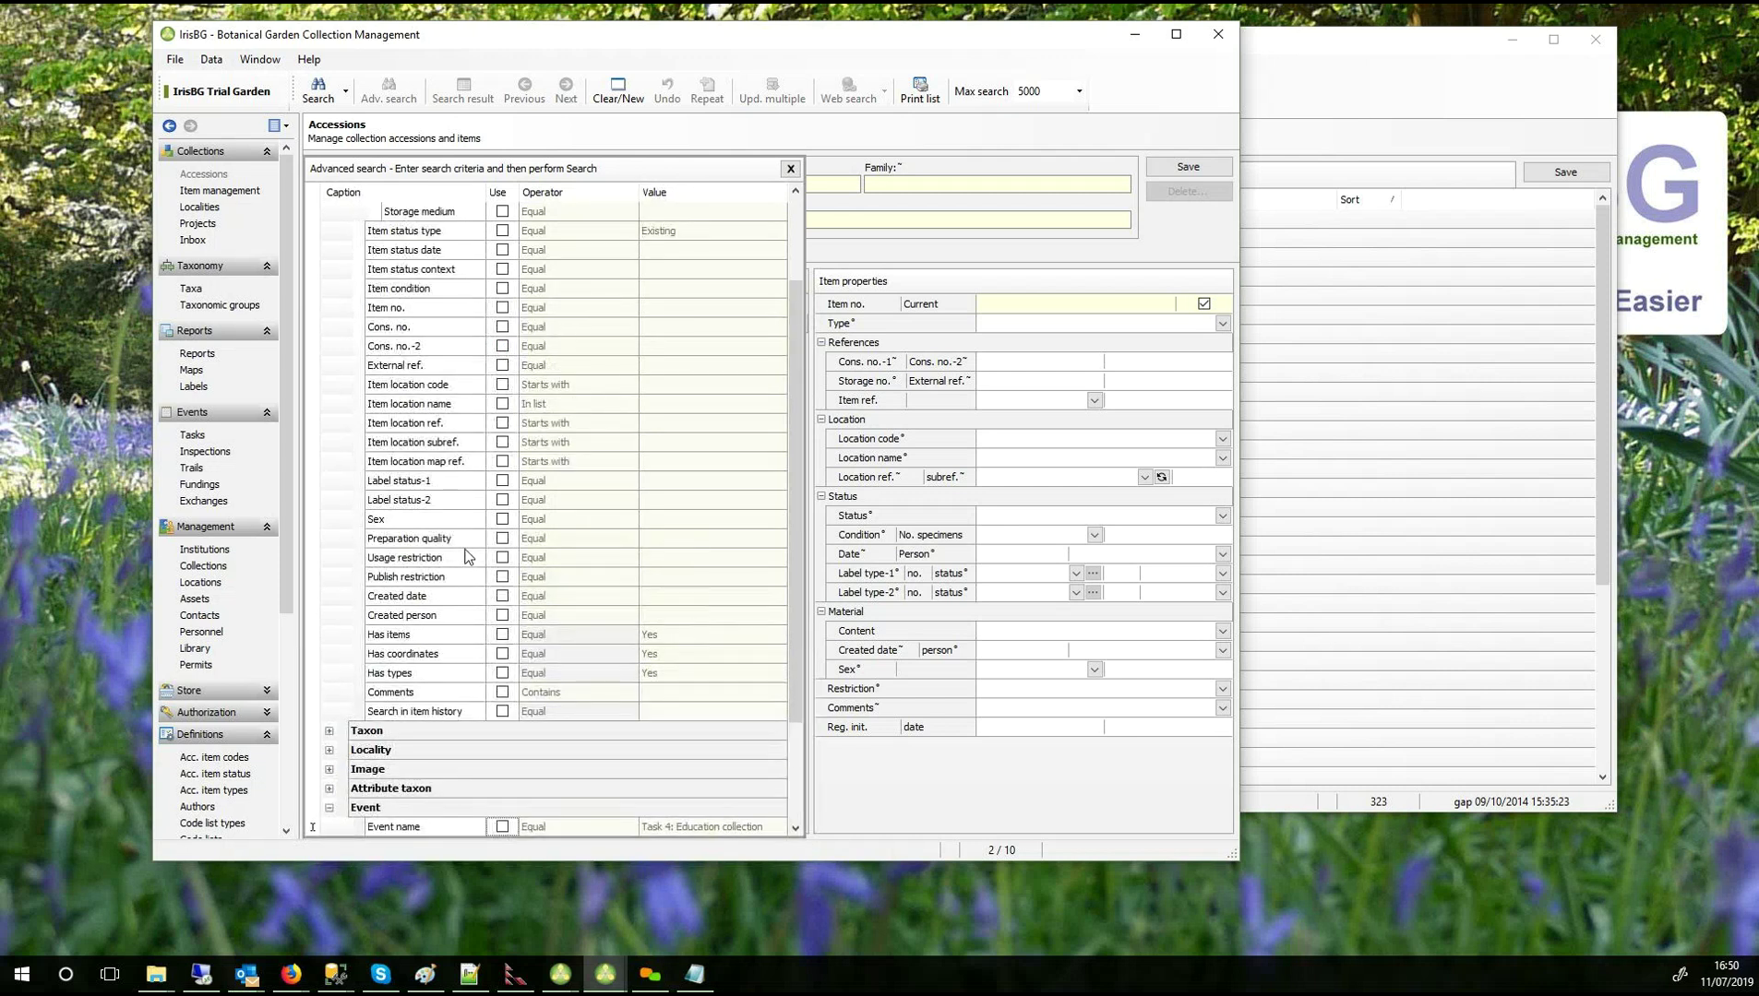
{"action": "scroll", "coordinate": [465, 557], "scroll_direction": "up", "scroll_amount": 1}
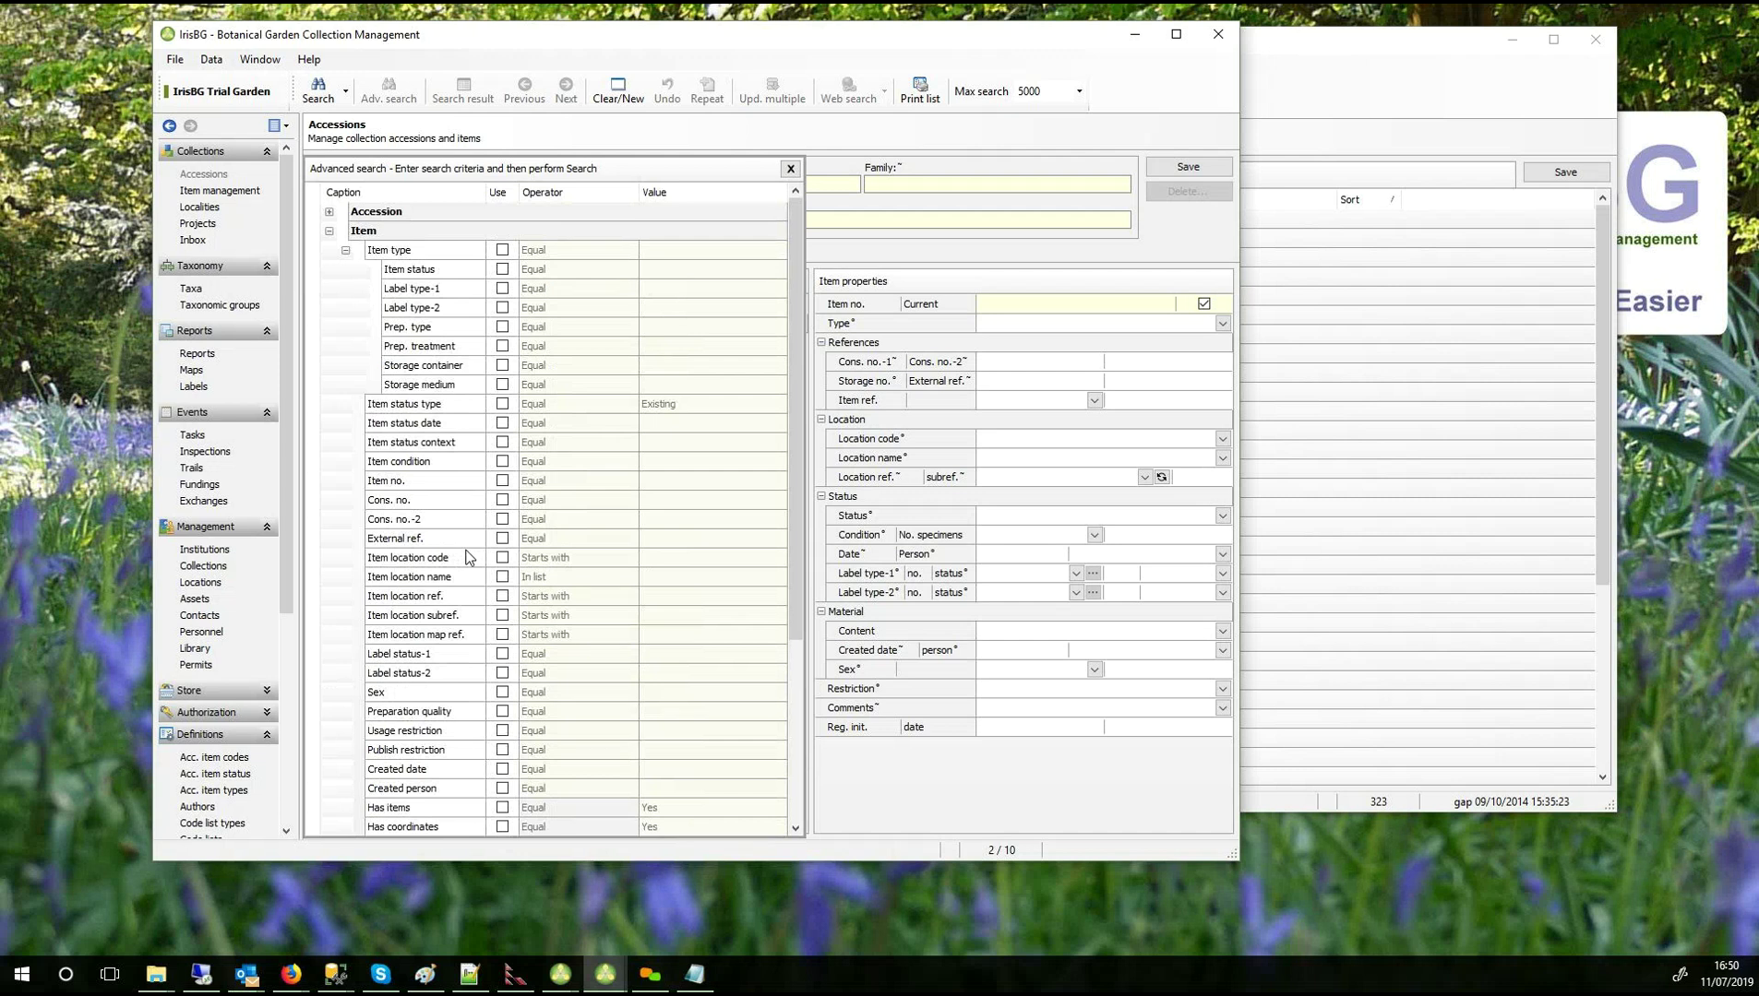
{"action": "left_click", "coordinate": [345, 251]}
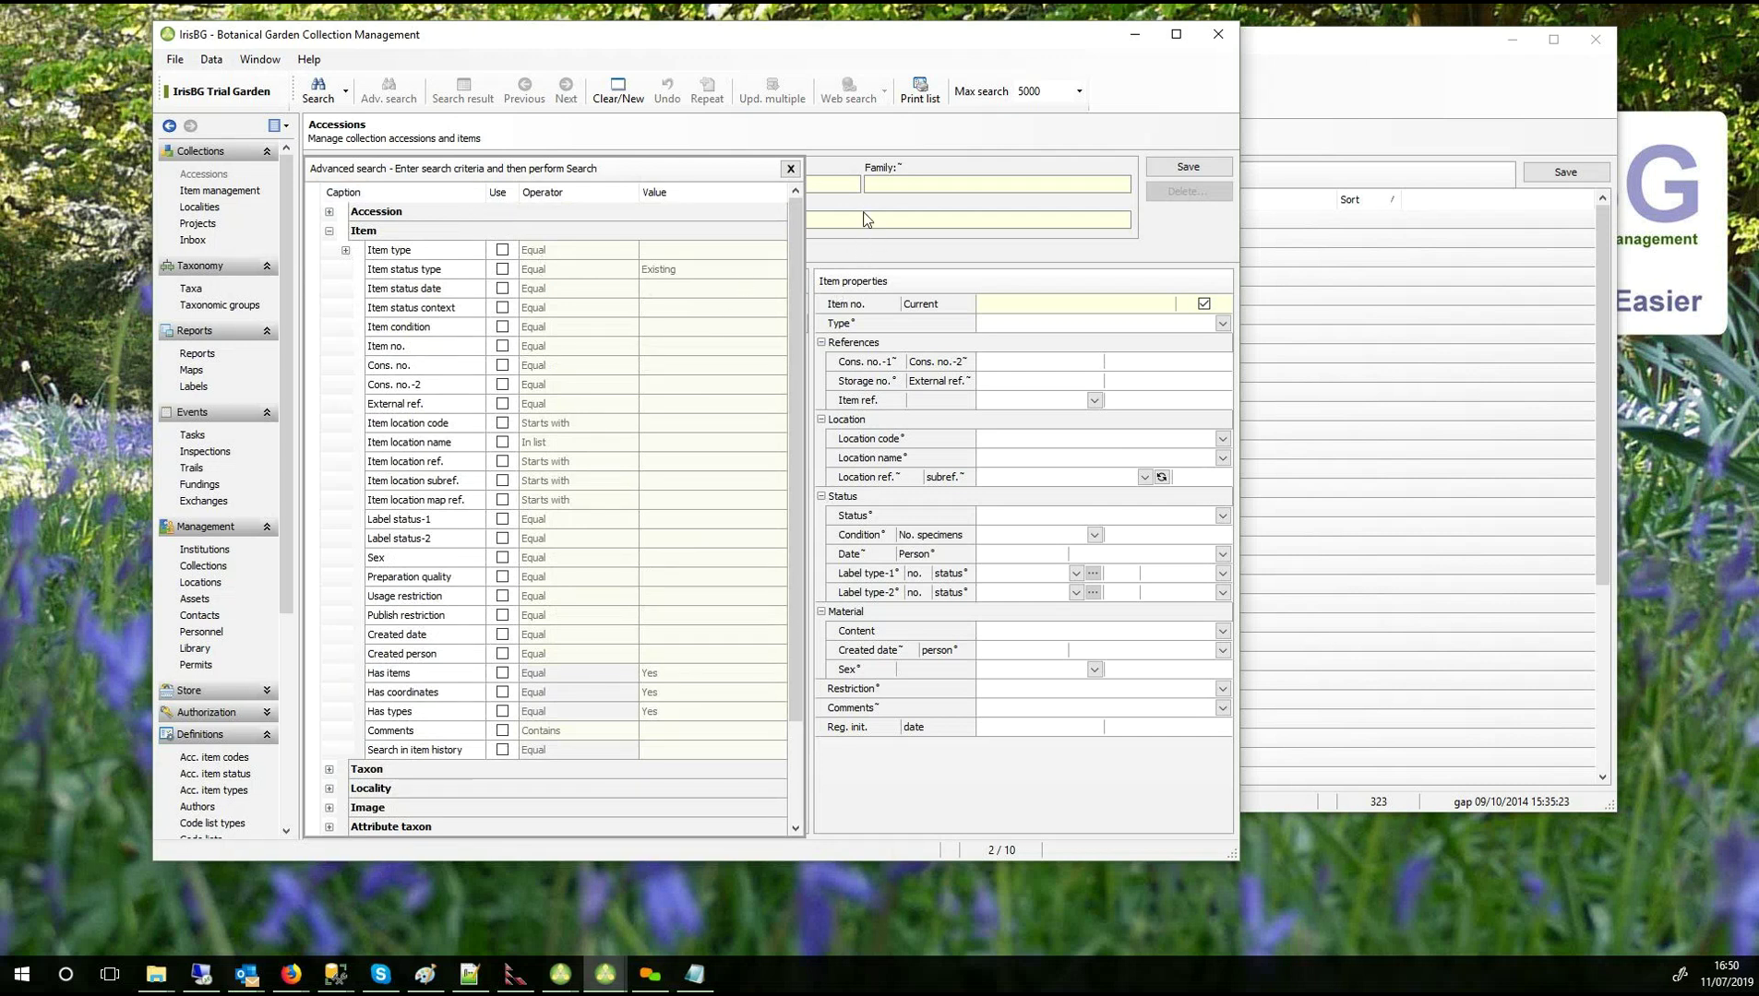
{"action": "left_click", "coordinate": [786, 175]}
Search all accessions without criteria and open the details of accession 1966-0092, Aster amellus.
{"action": "left_click", "coordinate": [345, 259]}
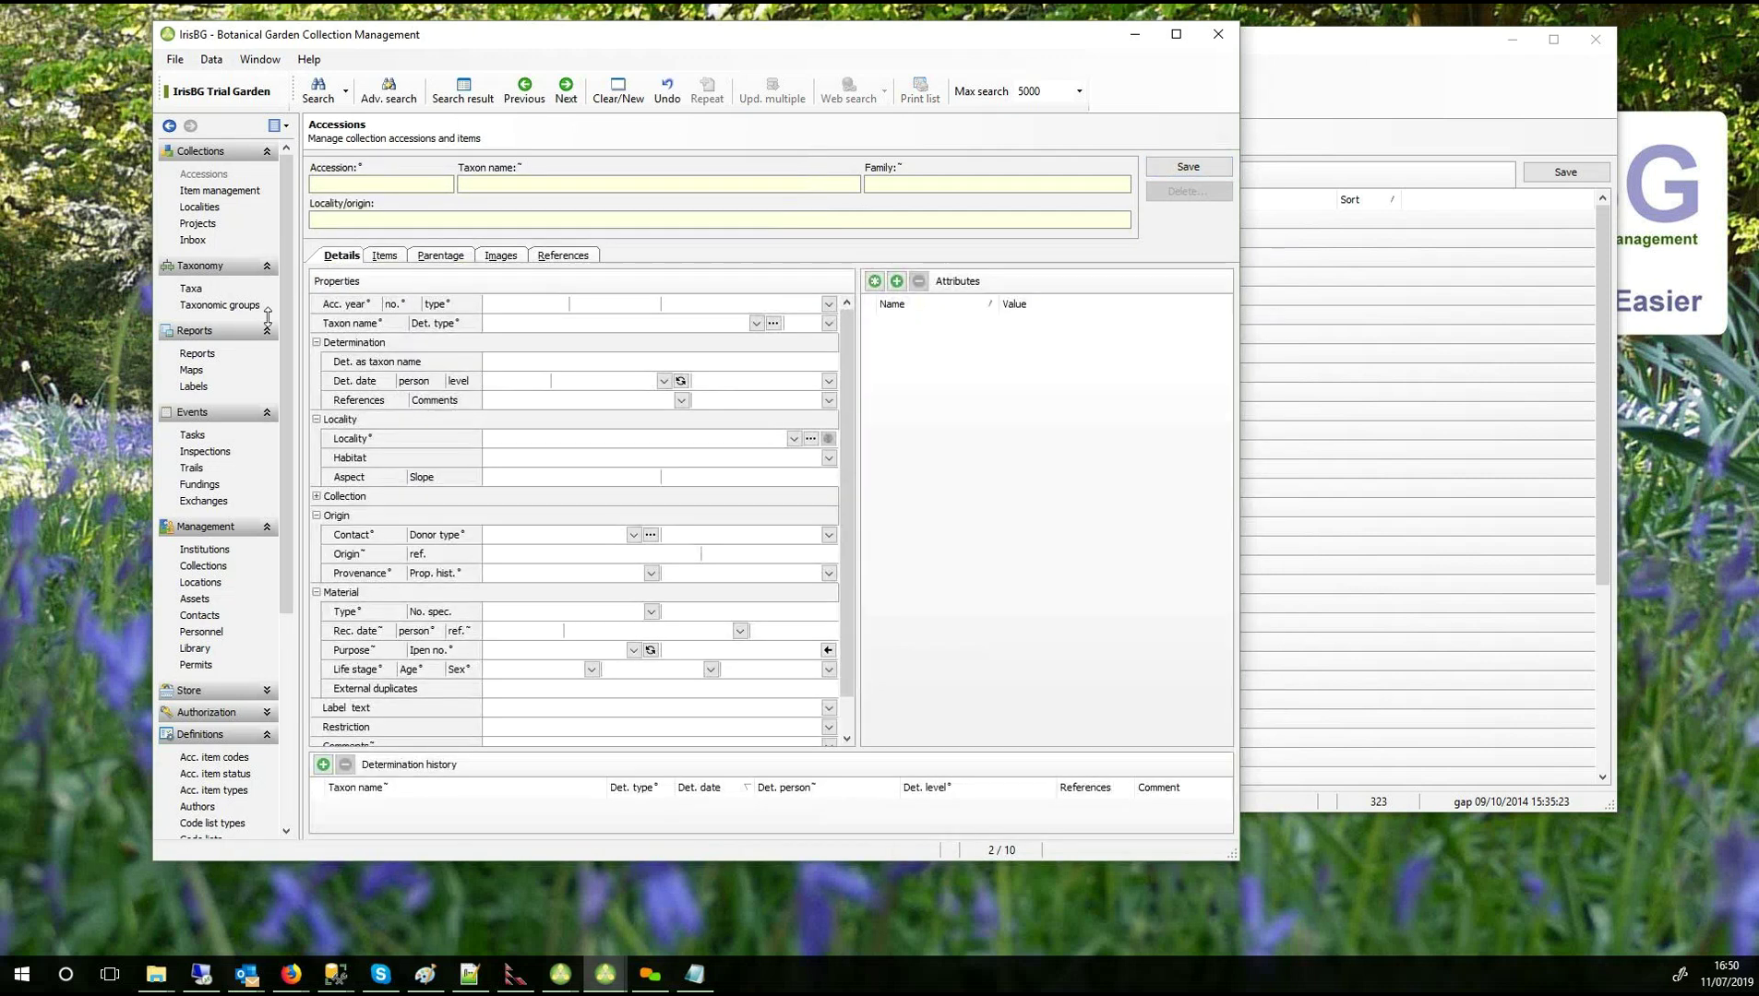
{"action": "left_click", "coordinate": [317, 93]}
{"action": "double_click", "coordinate": [540, 379]}
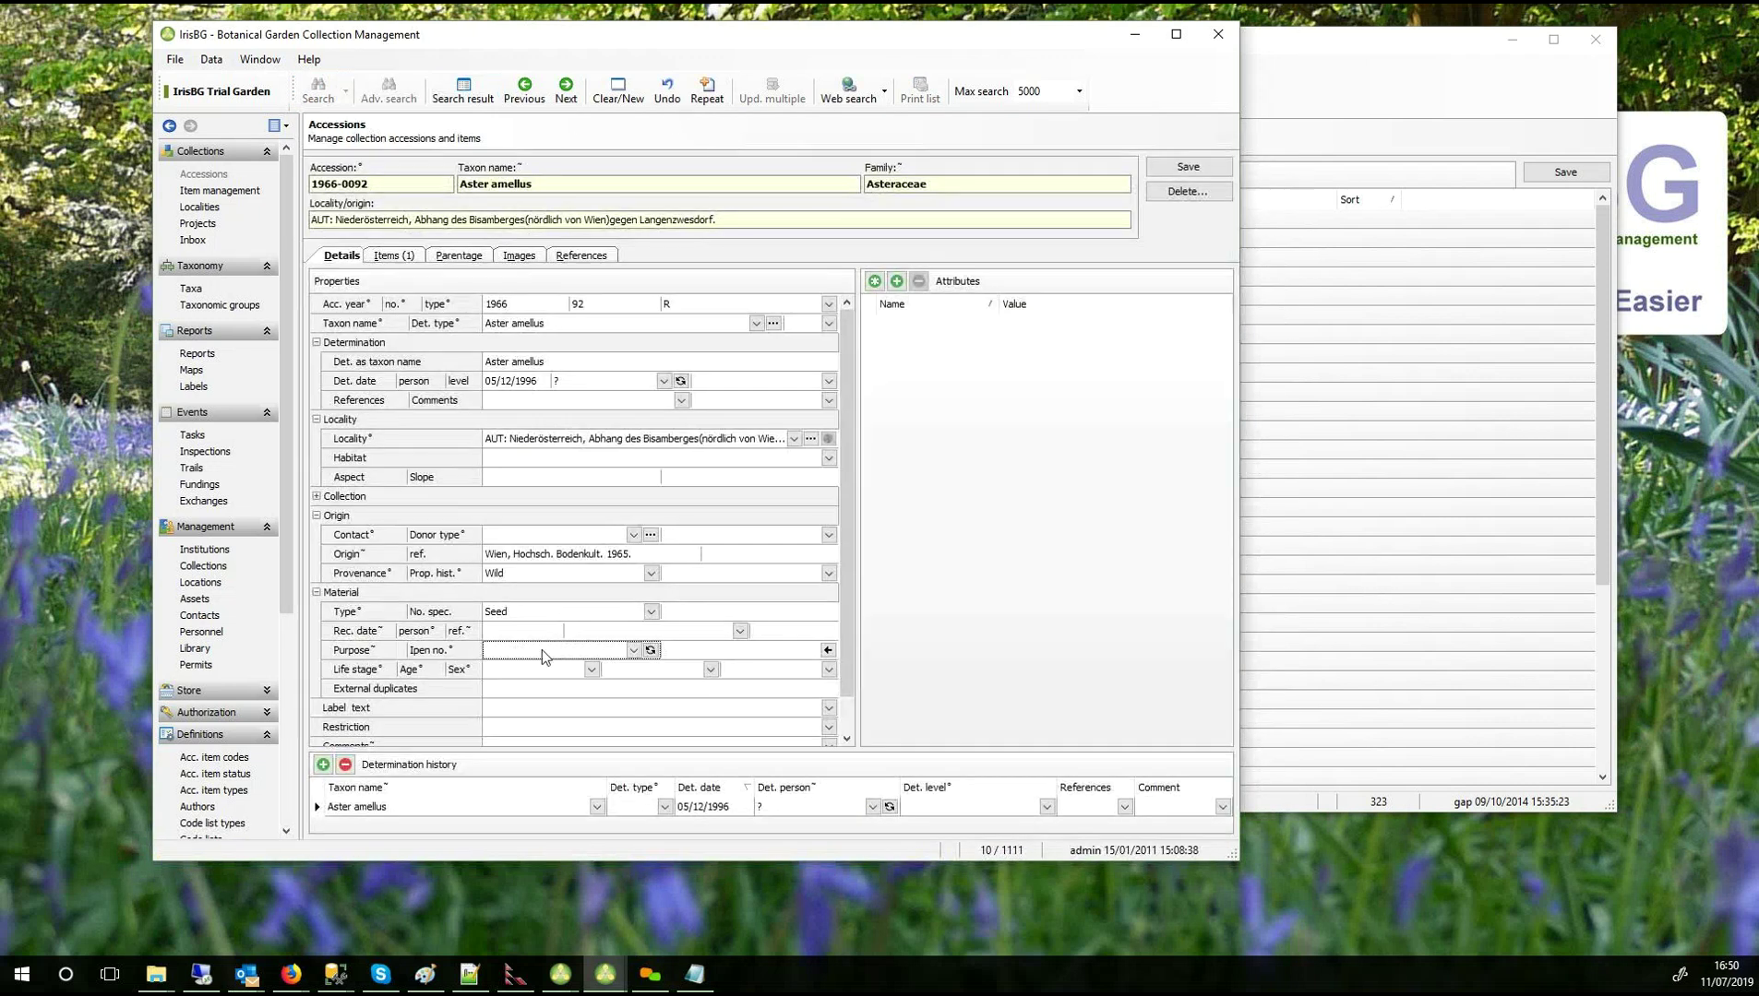
Set the material Purpose of accession 1966-0092 to Plant sale, Rock Garden and save the accession.
{"action": "left_click", "coordinate": [633, 650]}
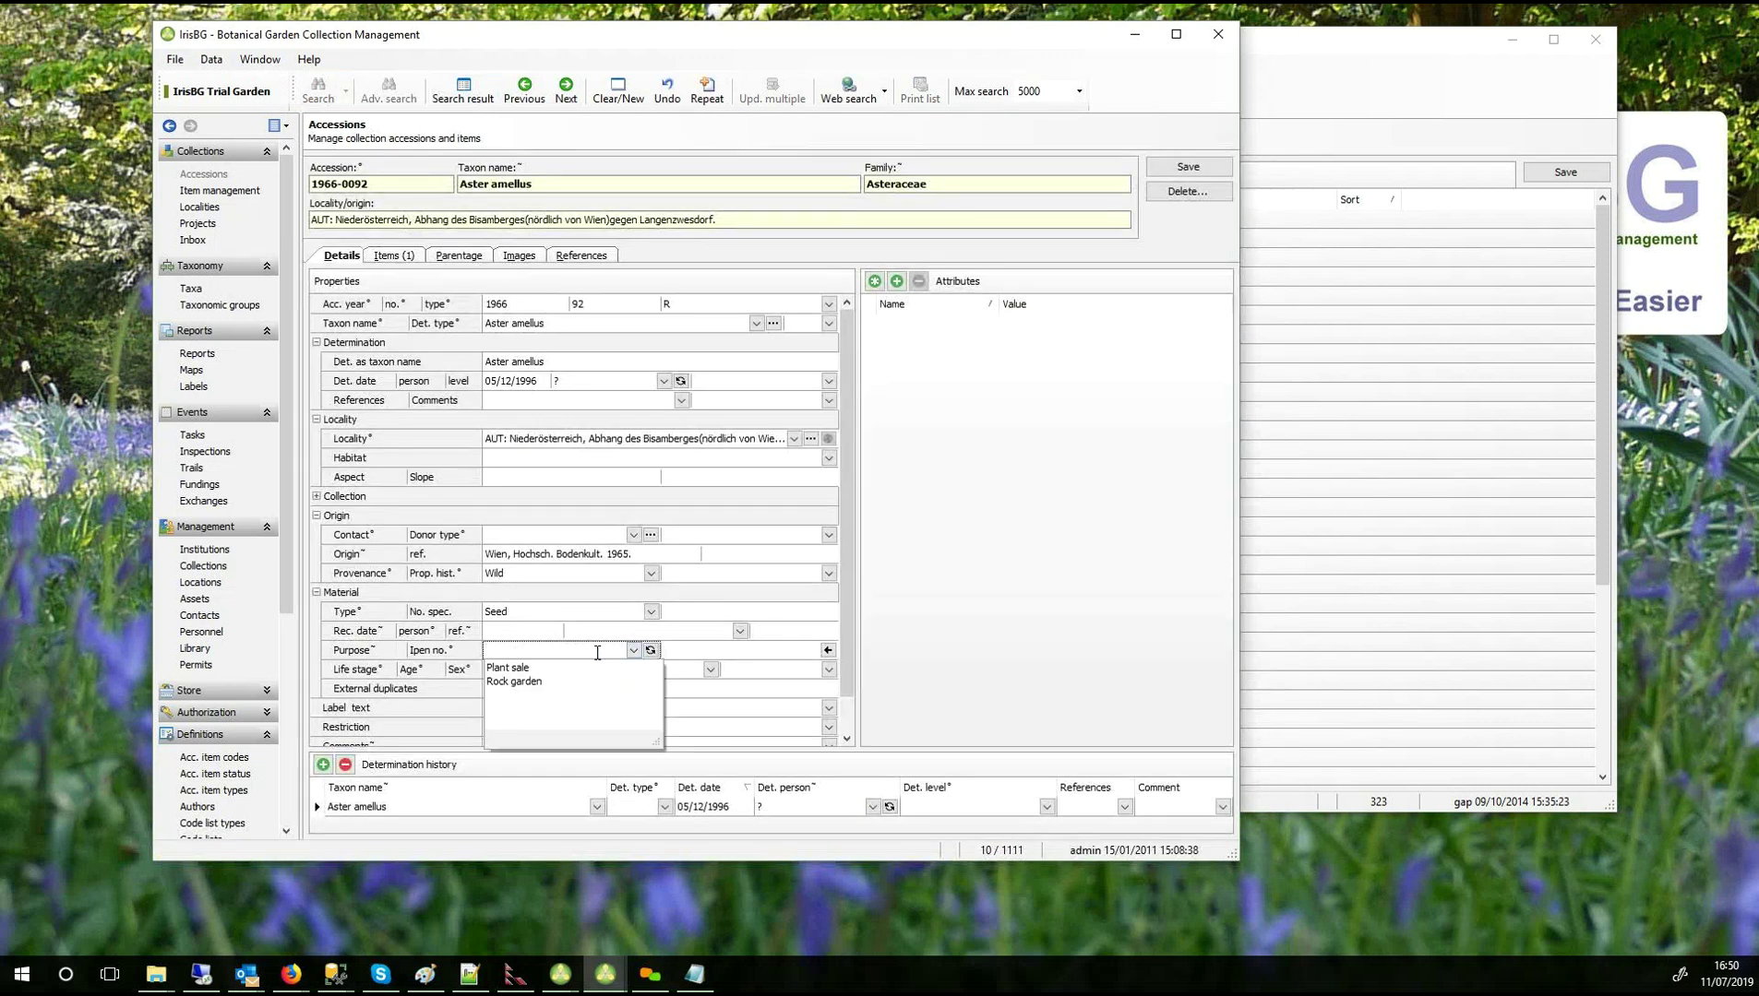
{"action": "left_click", "coordinate": [596, 654]}
{"action": "type", "text": "Plant sale"}
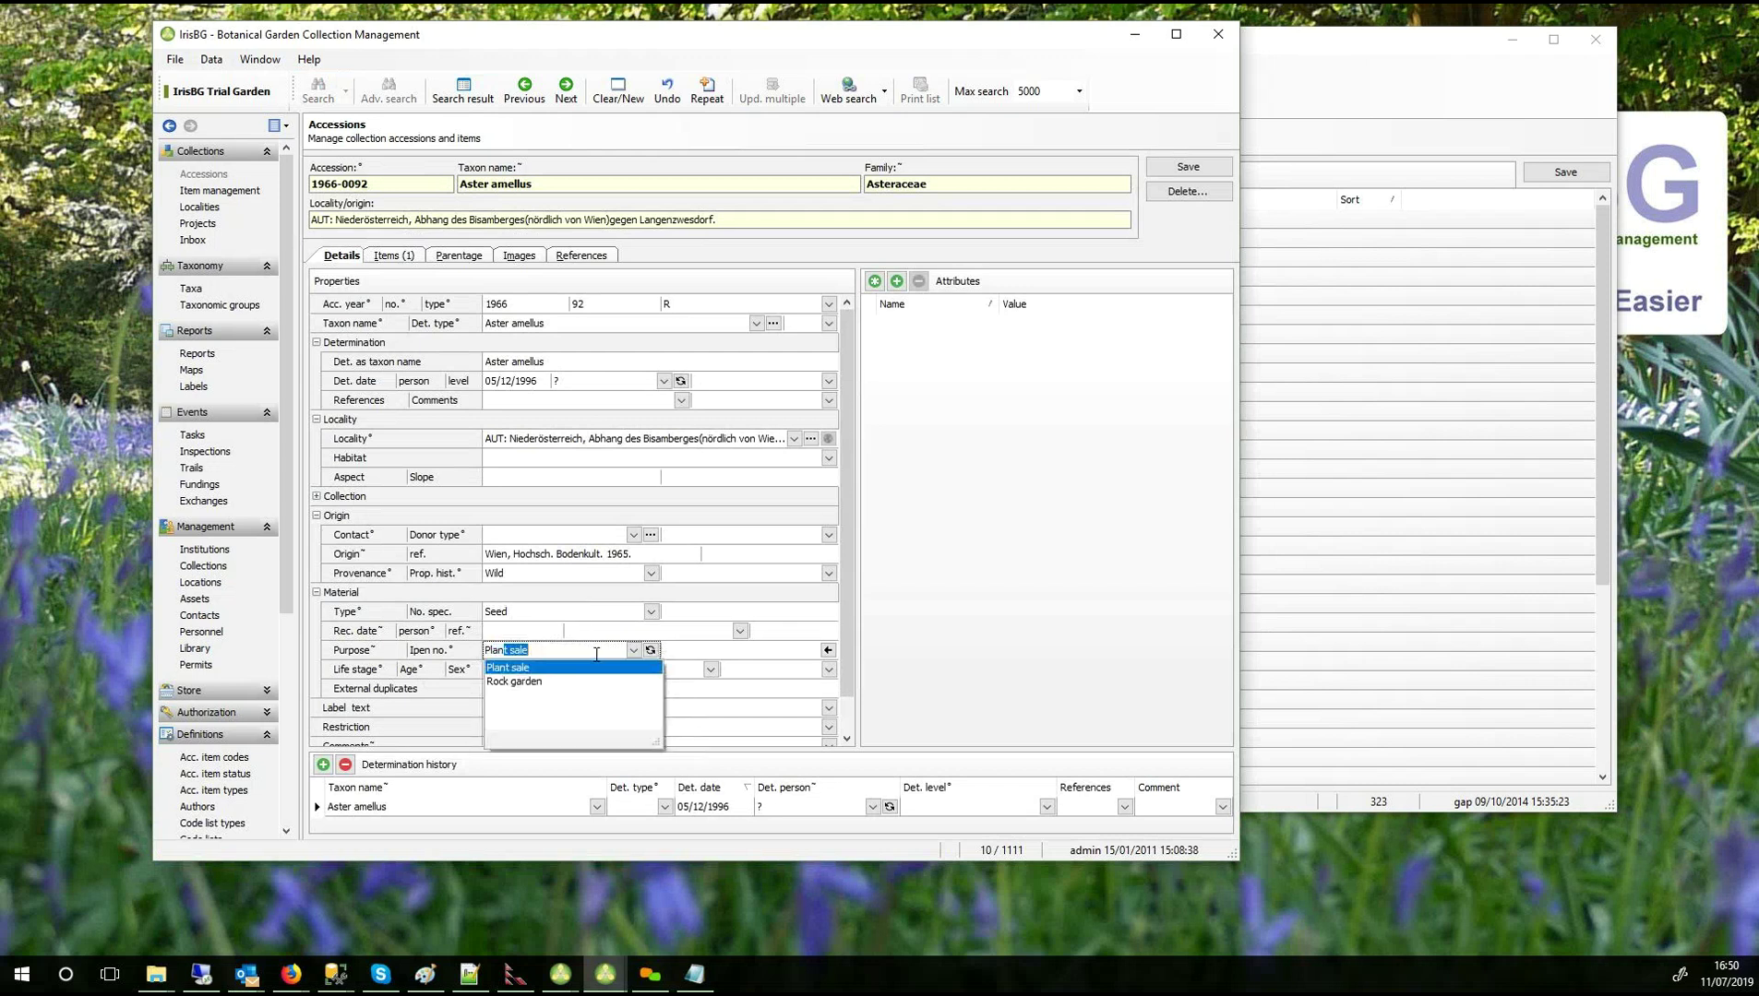
{"action": "type", "text": ", "}
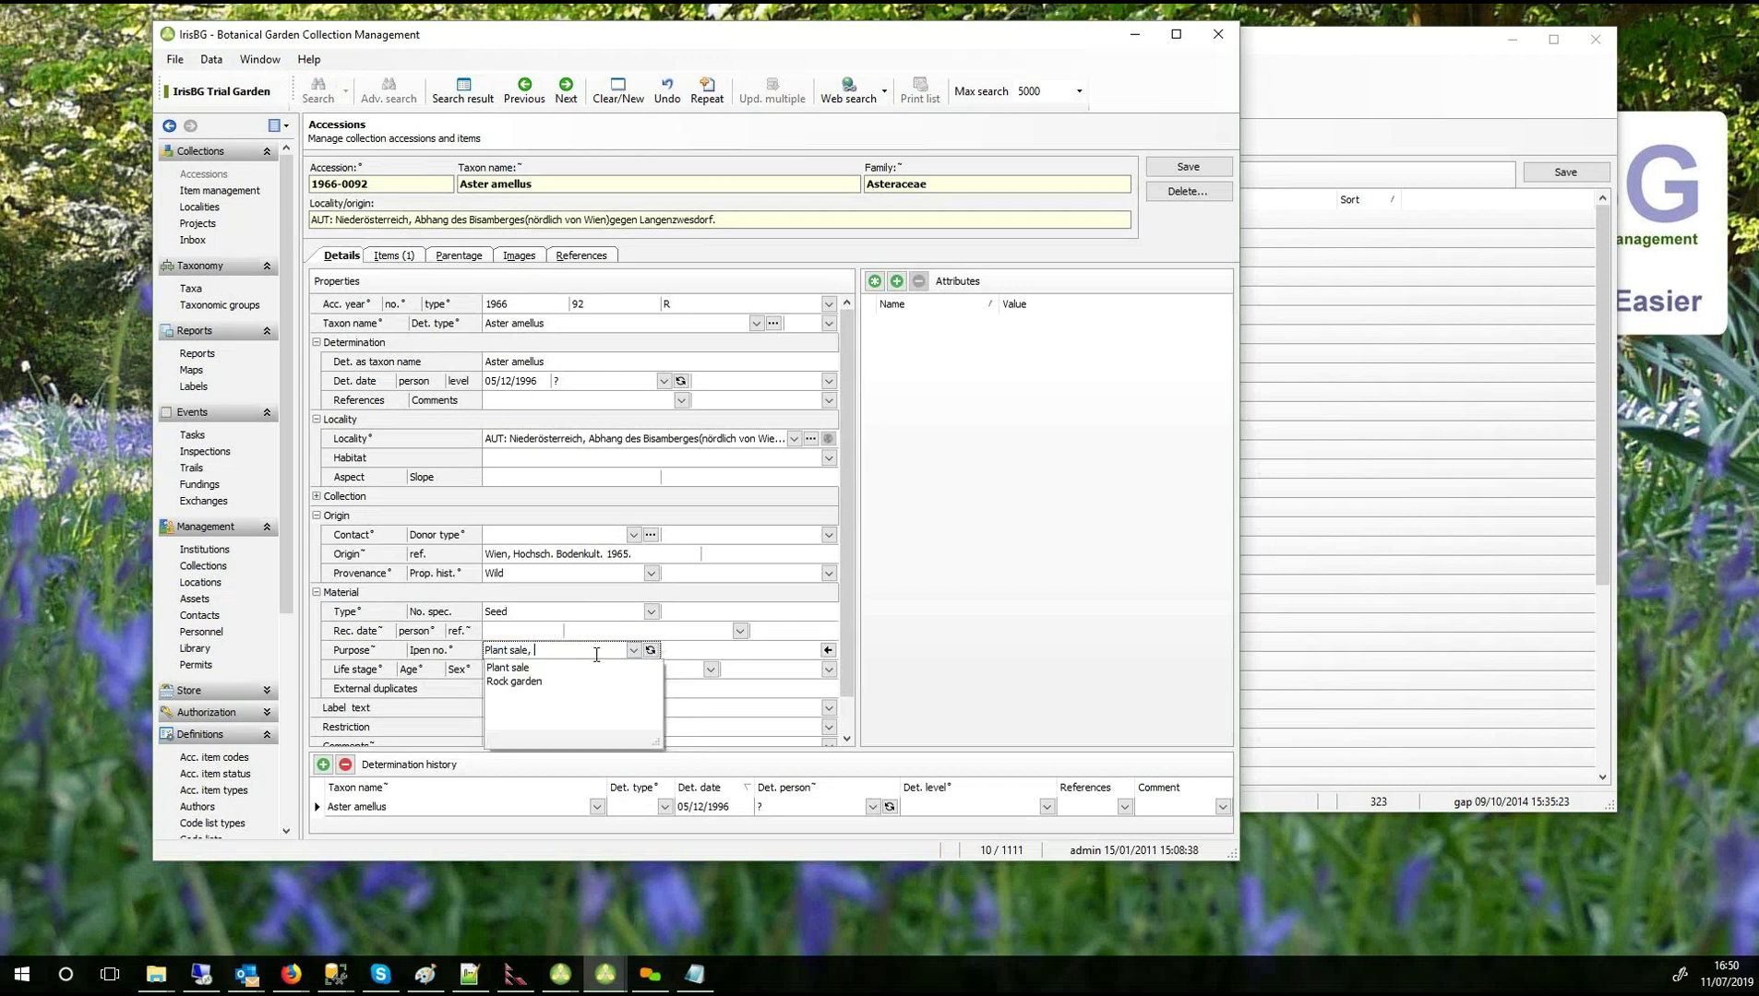
{"action": "type", "text": "Rock Garden"}
{"action": "key", "text": "ctrl+shift+Left"}
{"action": "key", "text": "ctrl+shift+Left"}
{"action": "left_click", "coordinate": [596, 656]}
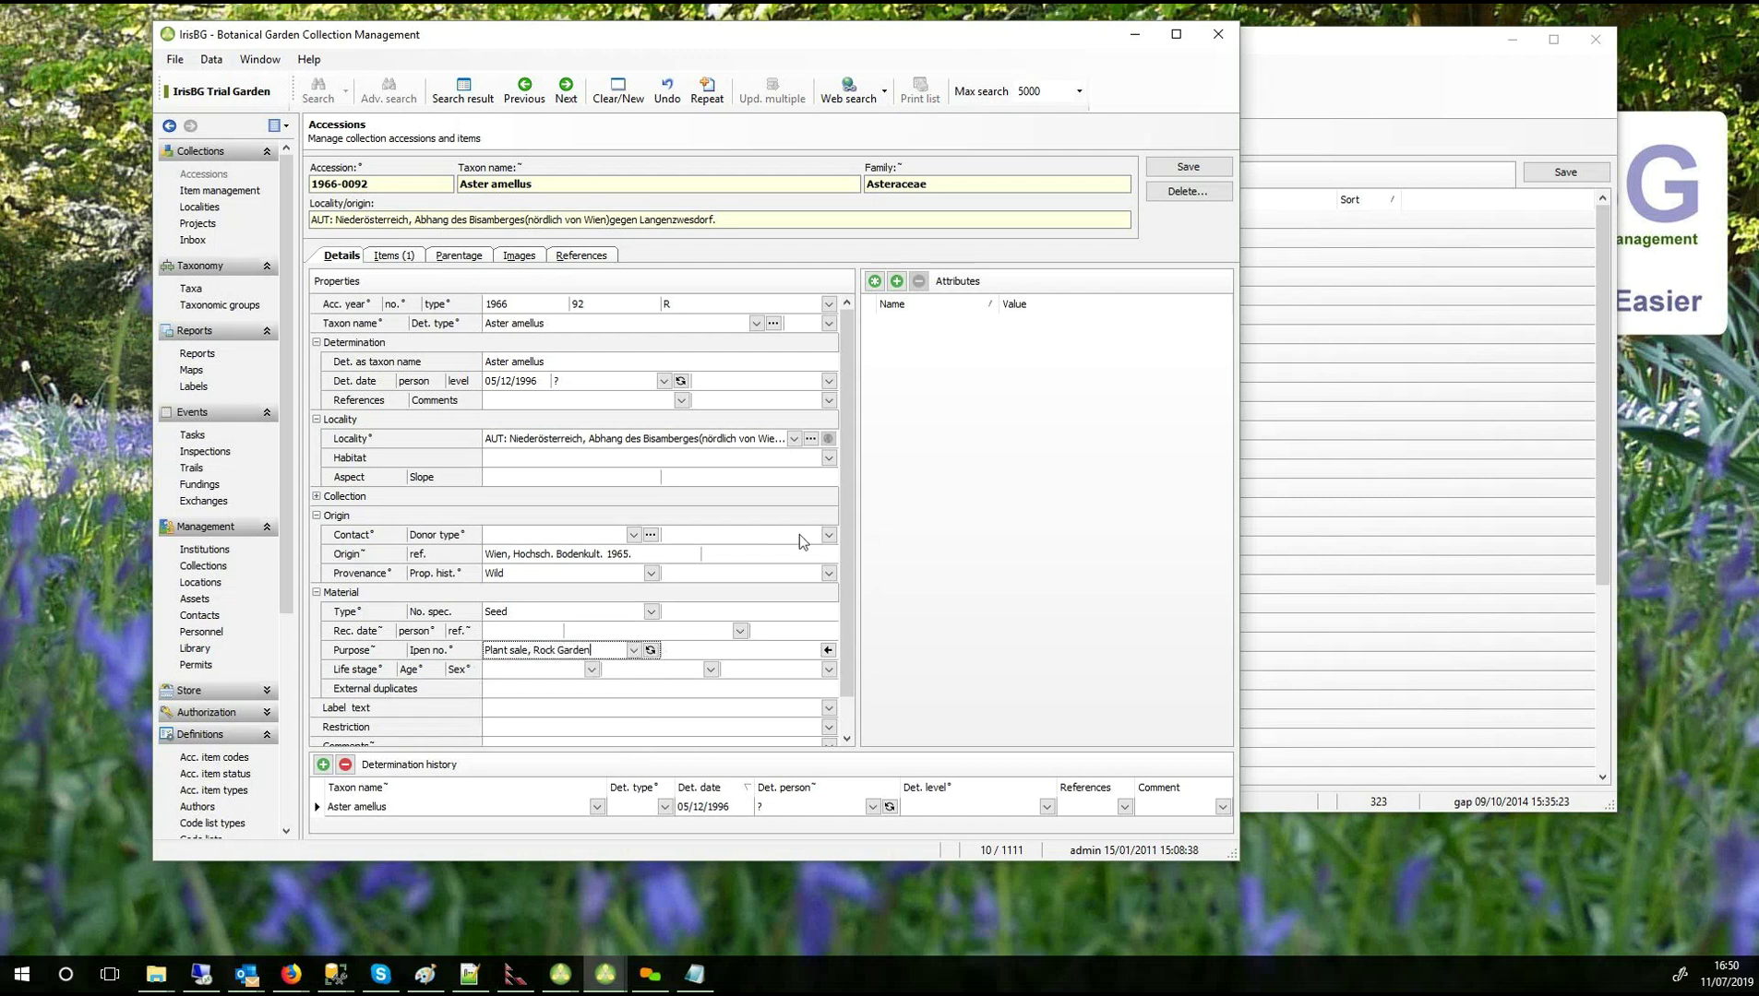
{"action": "left_click", "coordinate": [1189, 164]}
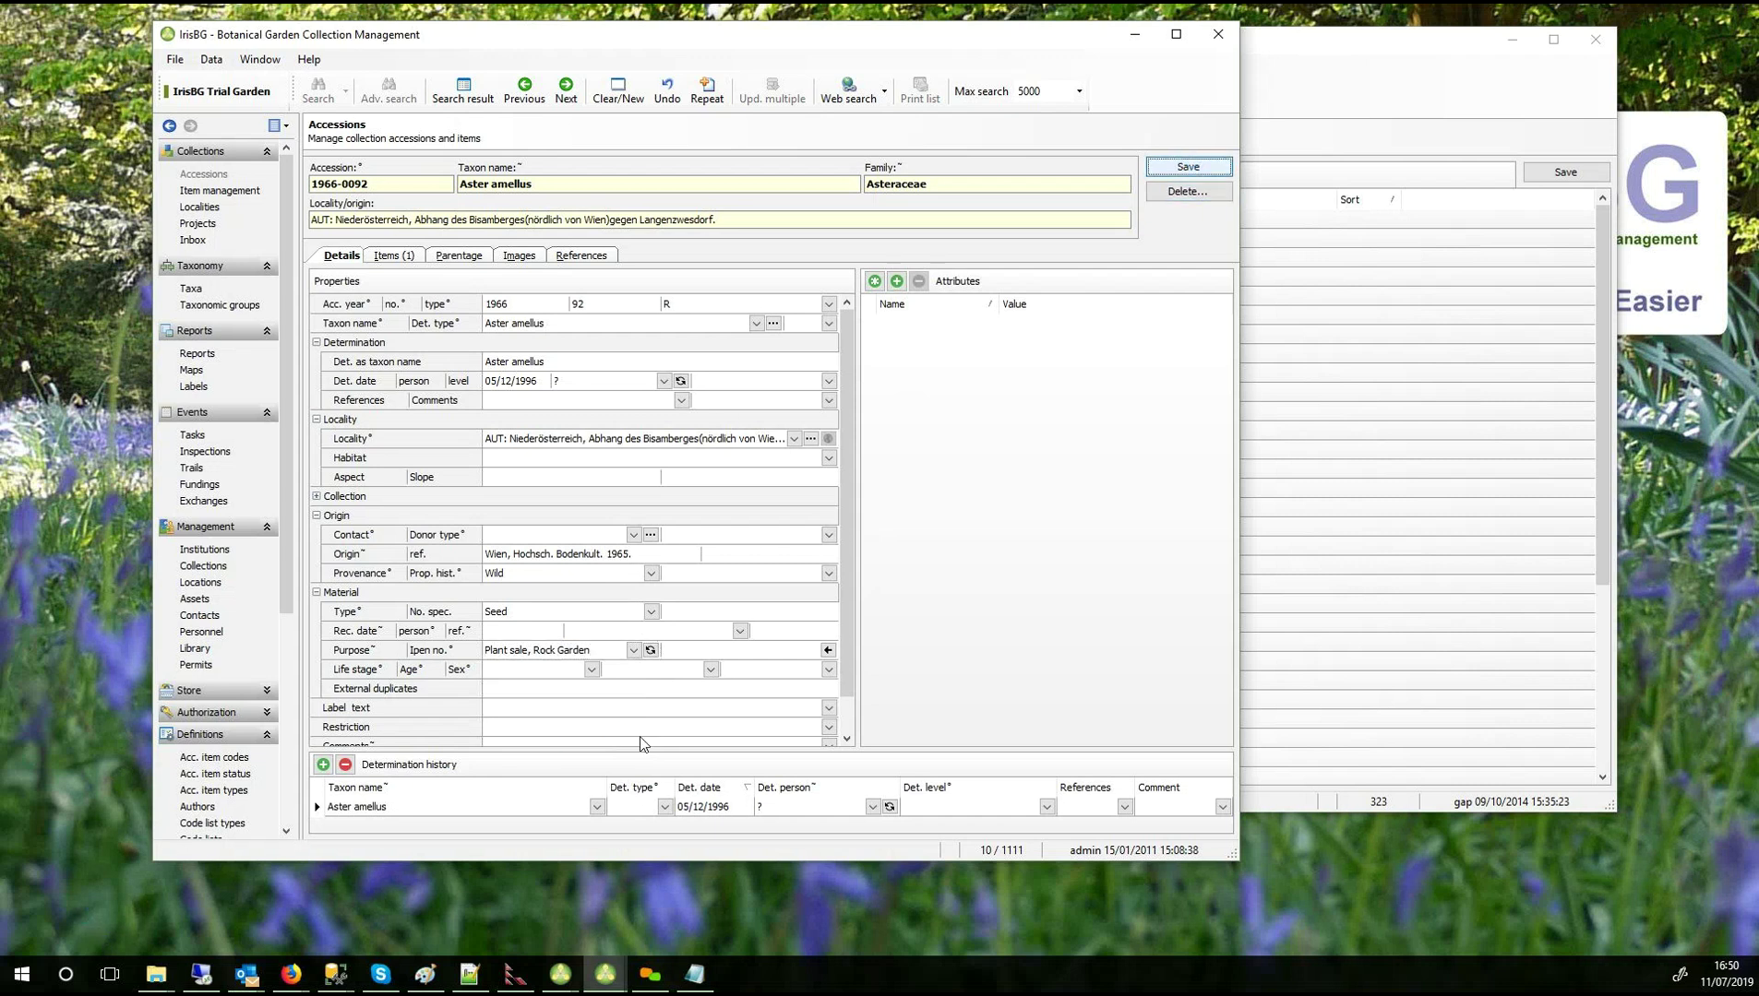
Clear the accession form, search for accessions whose Purpose matches %Rock garden and open accession 1966-0092.
{"action": "left_click", "coordinate": [633, 651]}
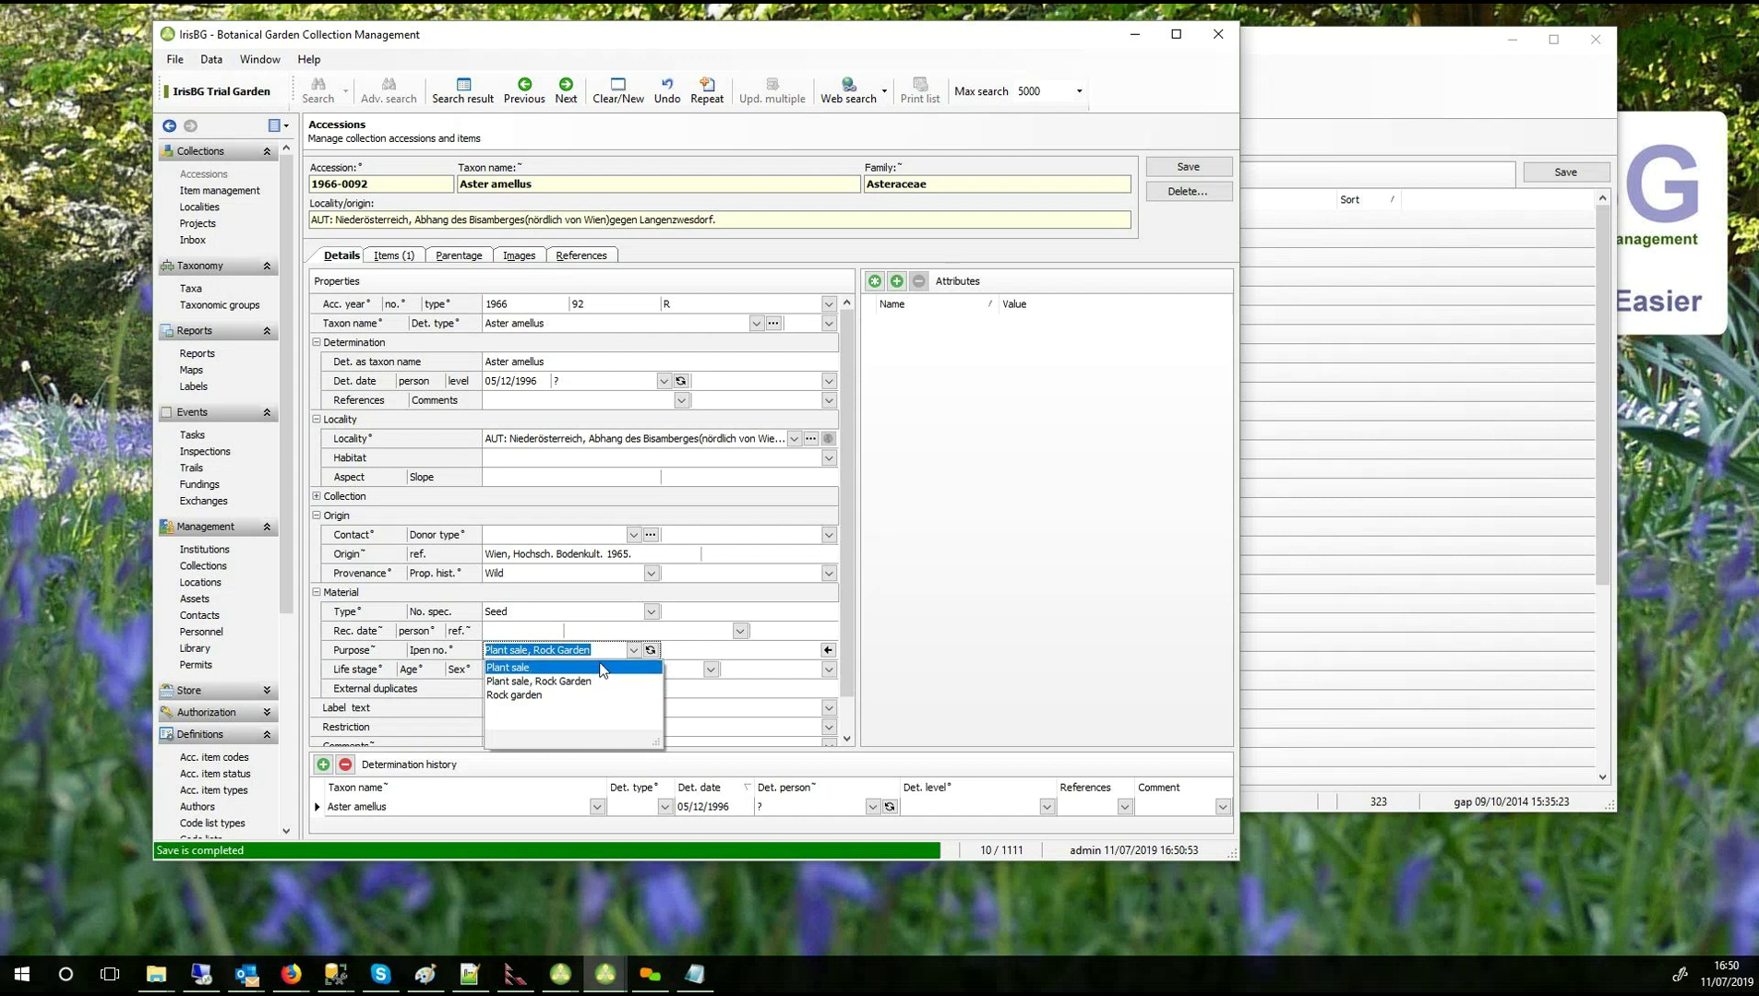
{"action": "left_click", "coordinate": [626, 94]}
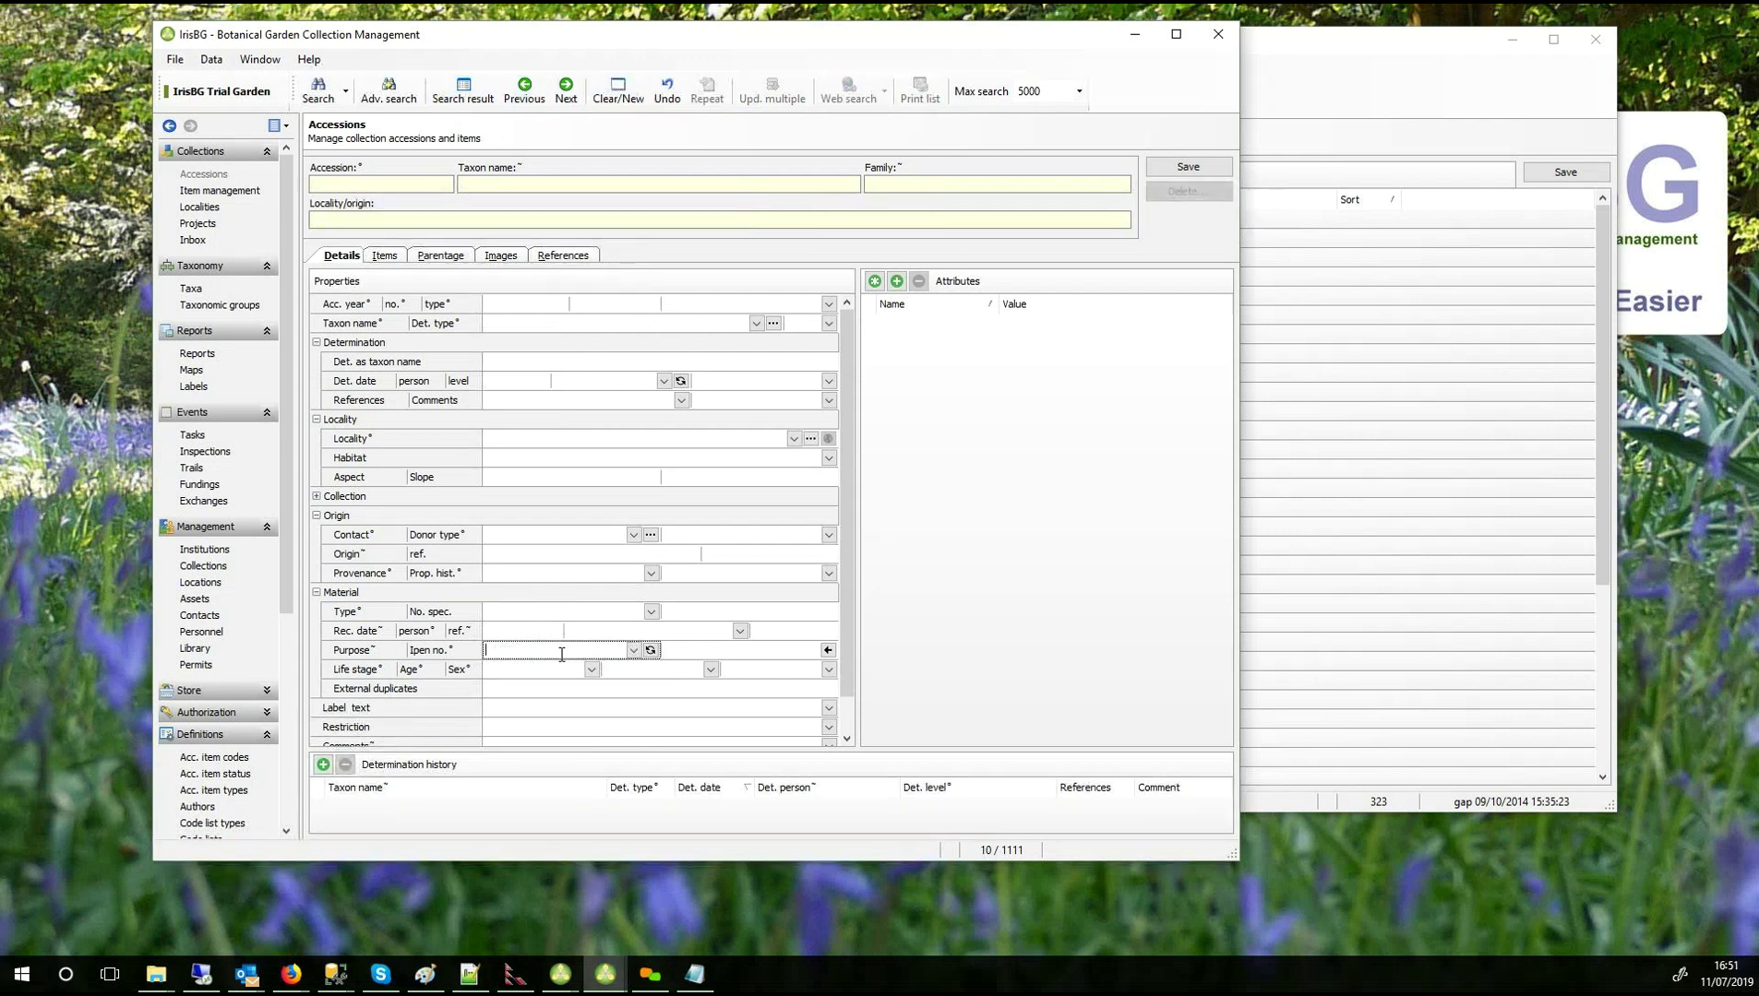
{"action": "type", "text": "%Roc gar"}
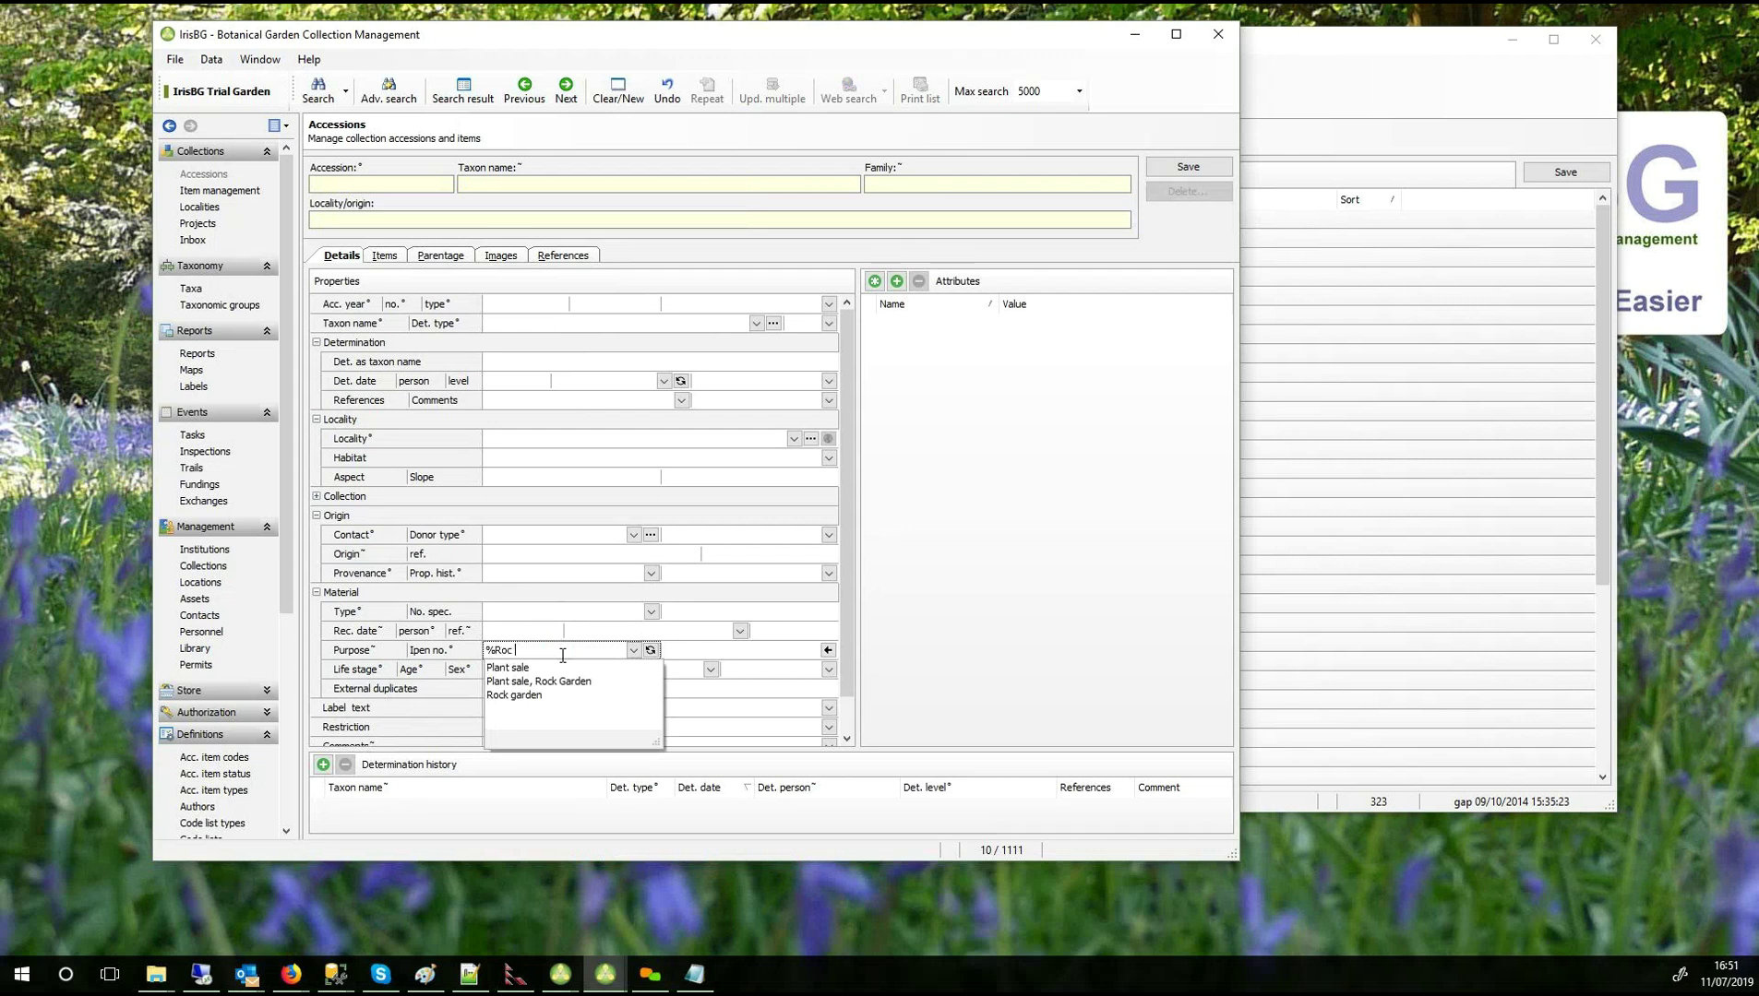
{"action": "key", "text": "BackSpace"}
{"action": "key", "text": "BackSpace"}
{"action": "key", "text": "BackSpace"}
{"action": "key", "text": "BackSpace"}
{"action": "type", "text": "k garden"}
{"action": "key", "text": "Return"}
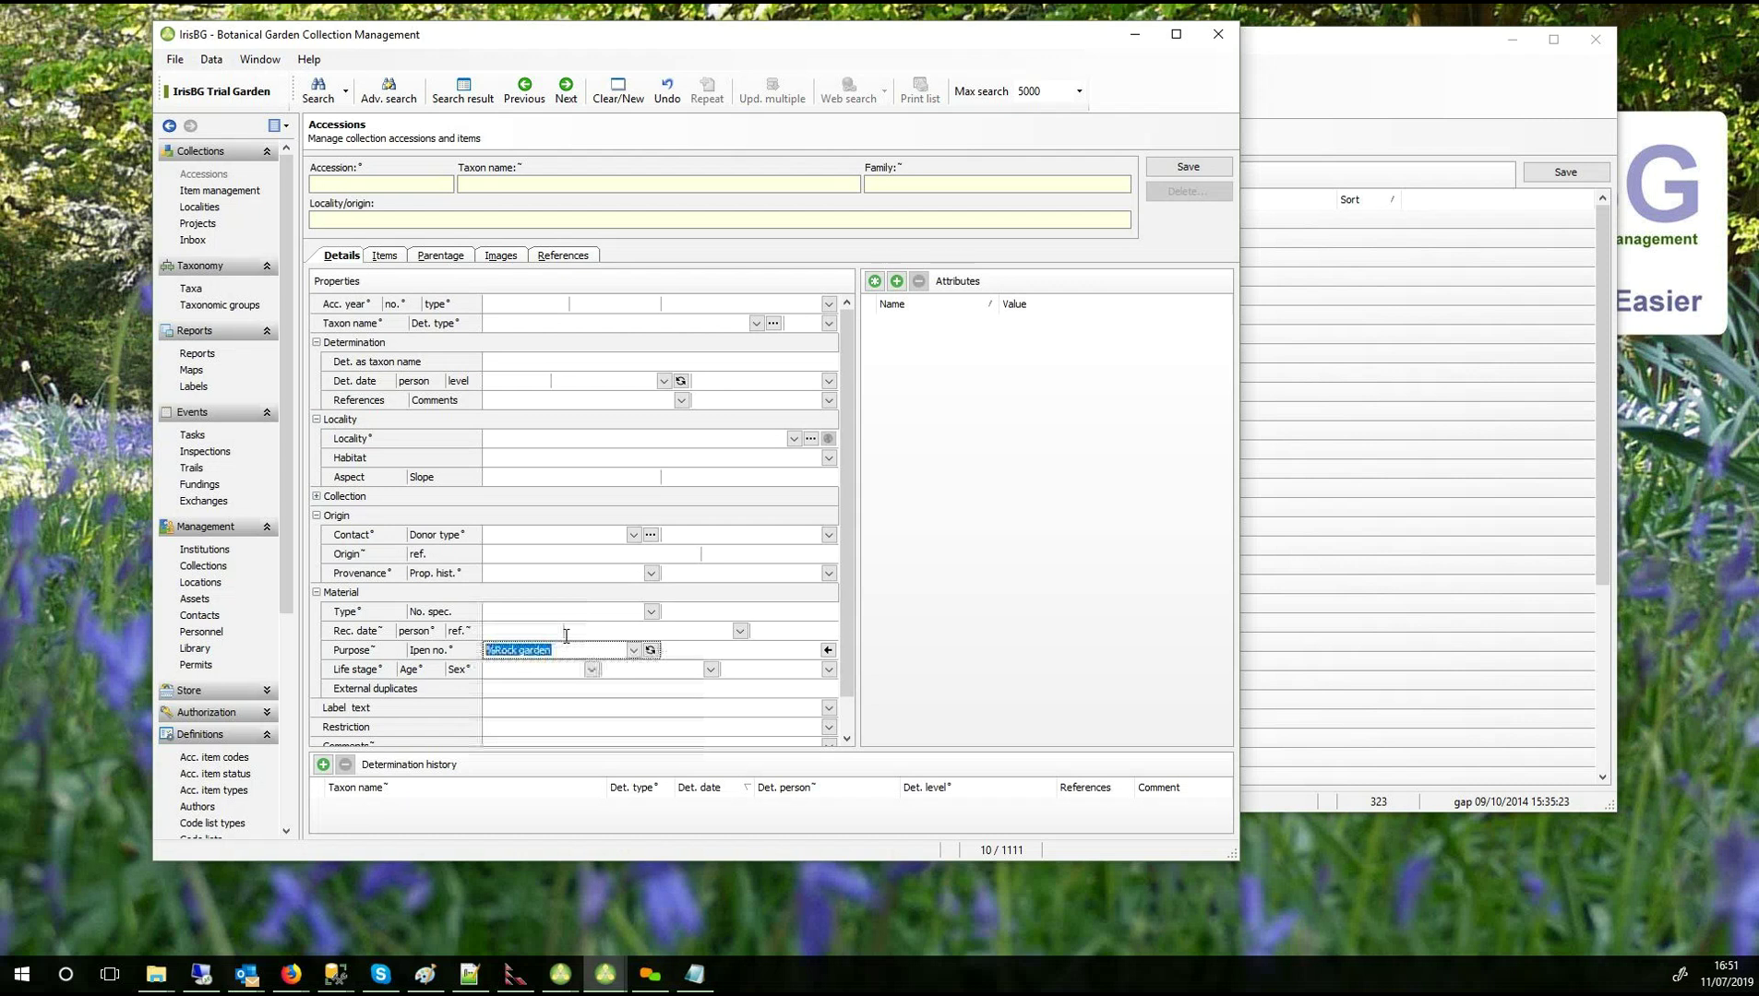
{"action": "left_click", "coordinate": [319, 92]}
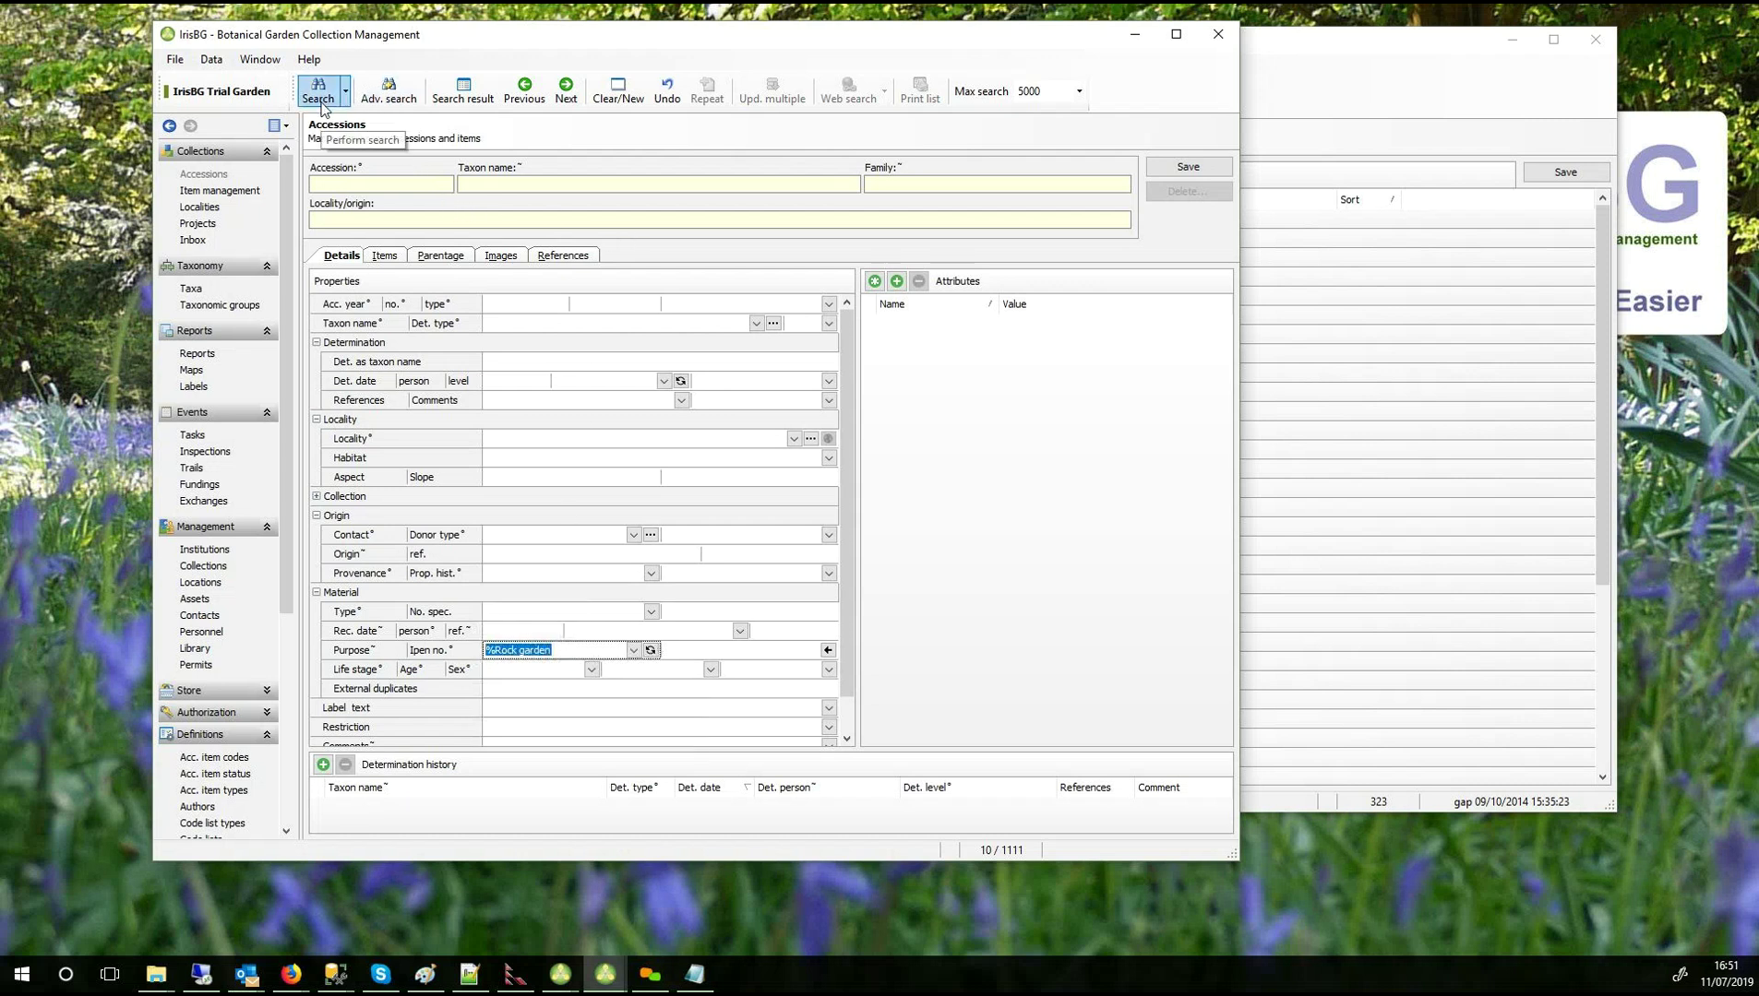
{"action": "double_click", "coordinate": [466, 214]}
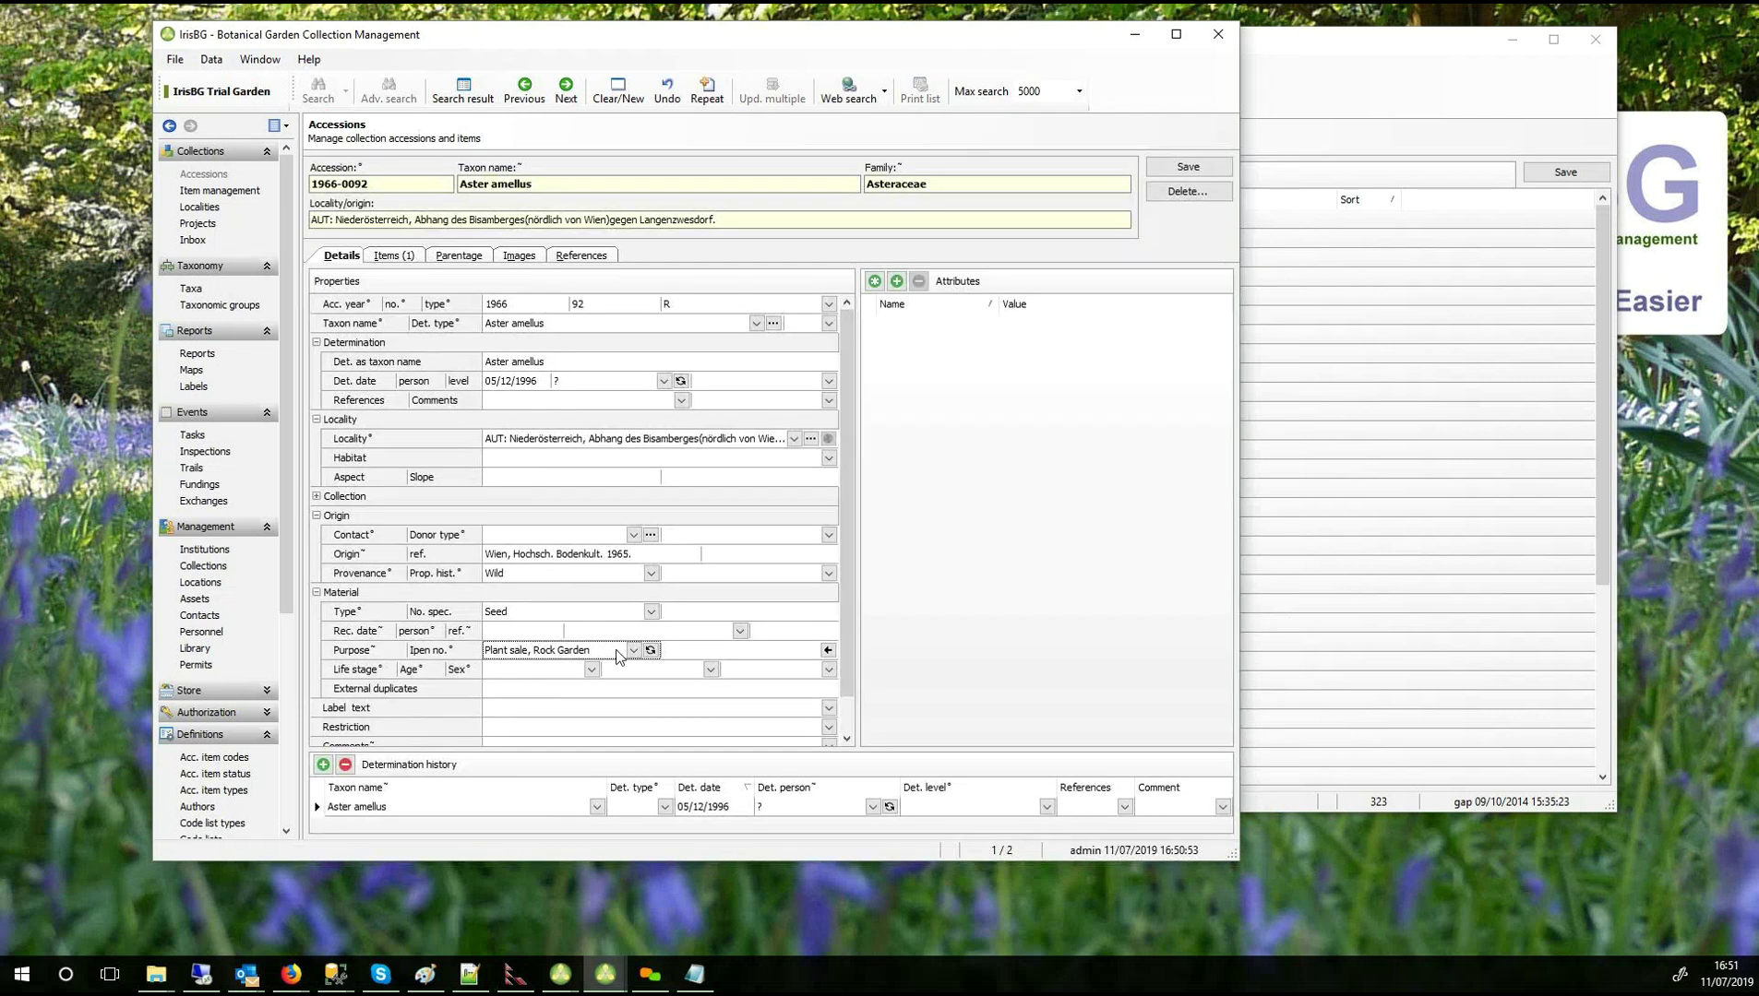
{"action": "left_click", "coordinate": [631, 651]}
Set the location subreference of item 1966-0092/1 to Rock and save the accession.
{"action": "left_click", "coordinate": [393, 256]}
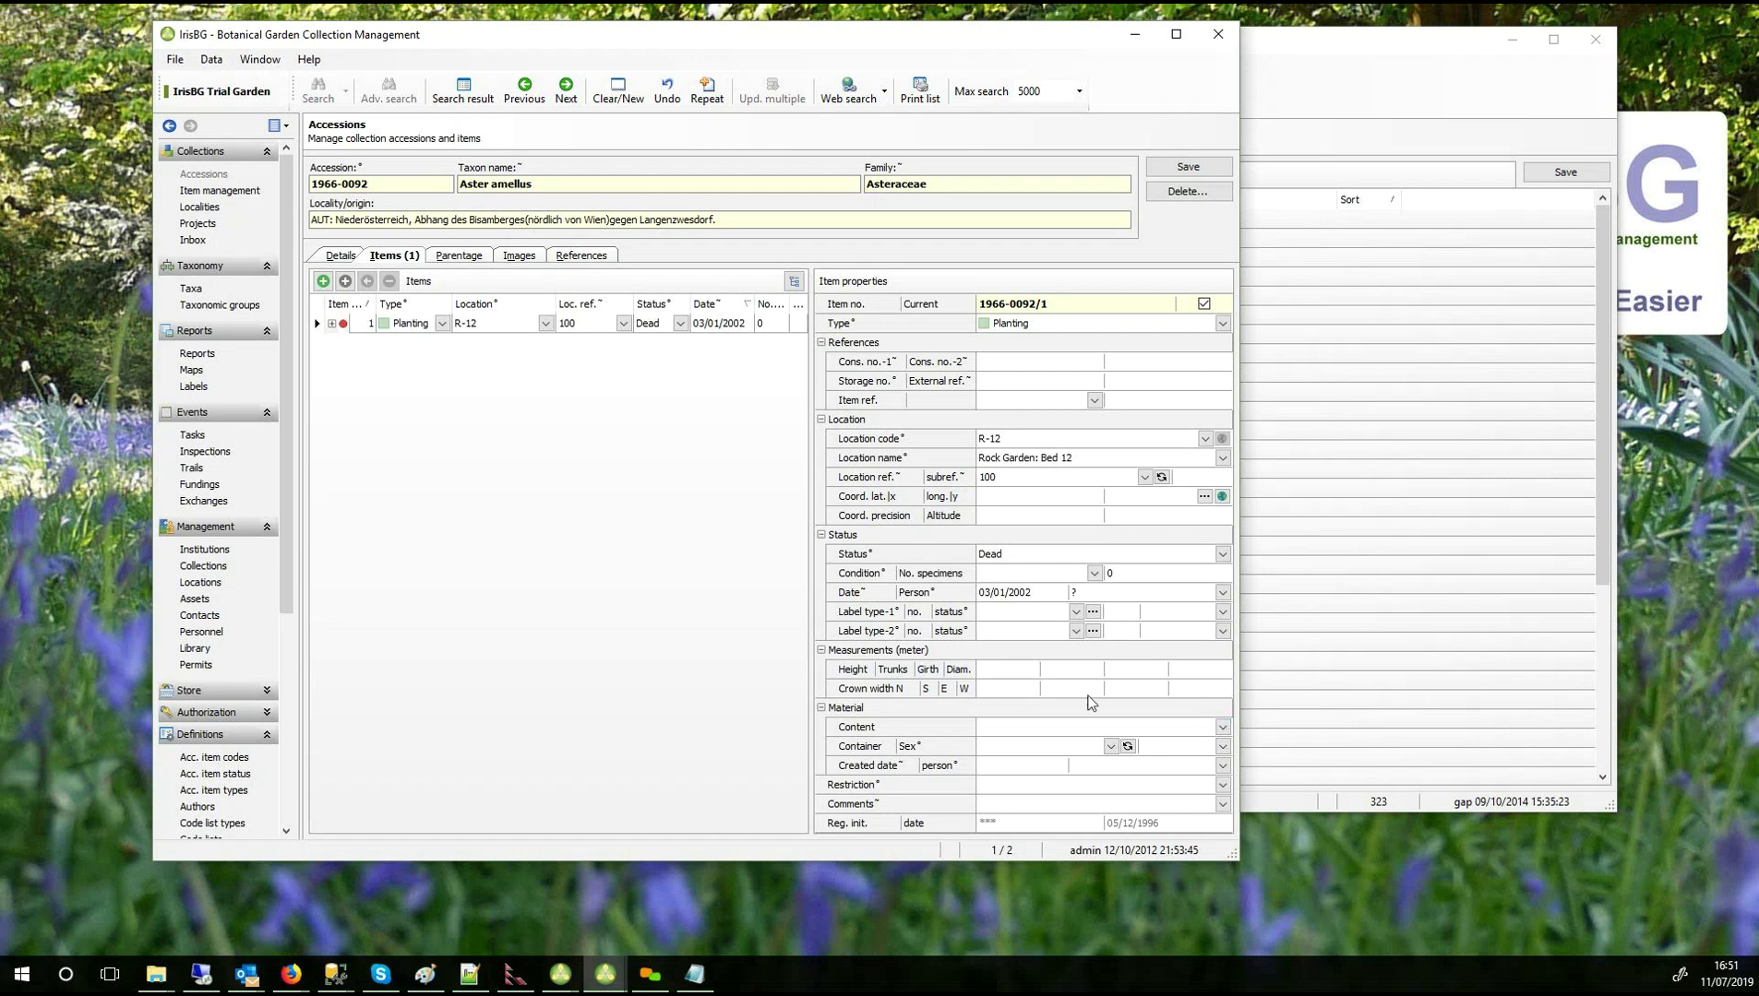
{"action": "left_click_drag", "start_coordinate": [1235, 856], "coordinate": [1247, 881]}
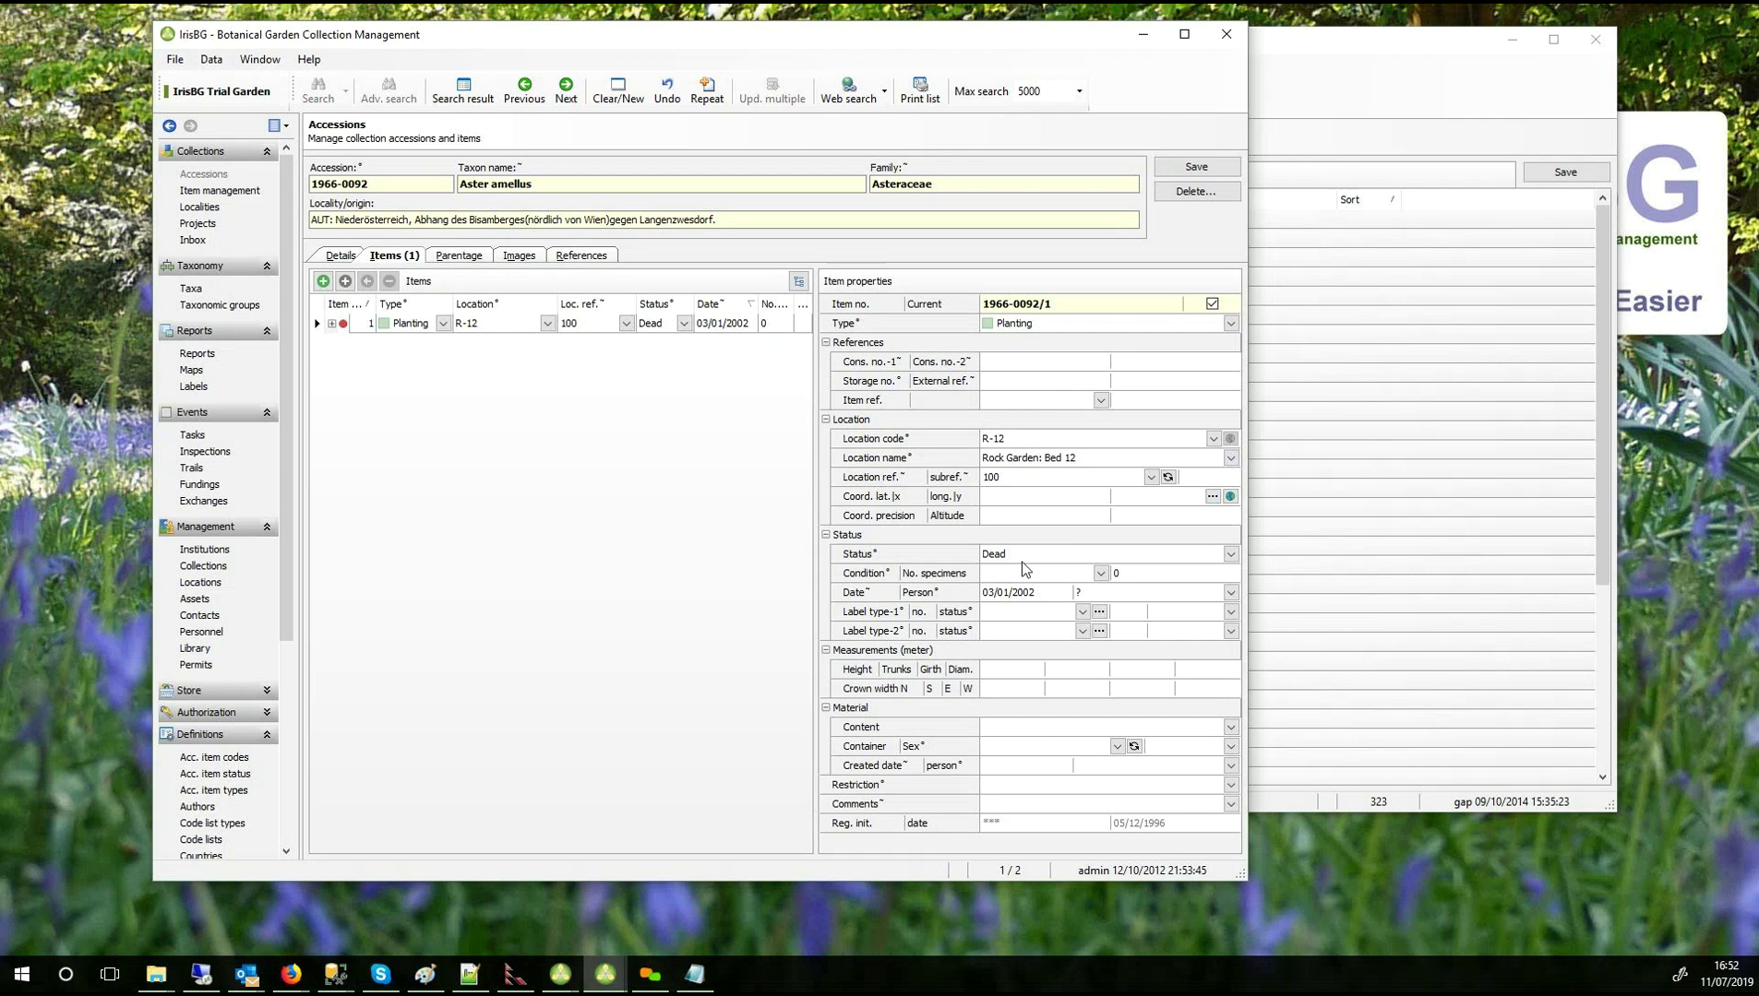
{"action": "left_click", "coordinate": [1208, 477]}
{"action": "type", "text": "Rock"}
{"action": "left_click", "coordinate": [1199, 168]}
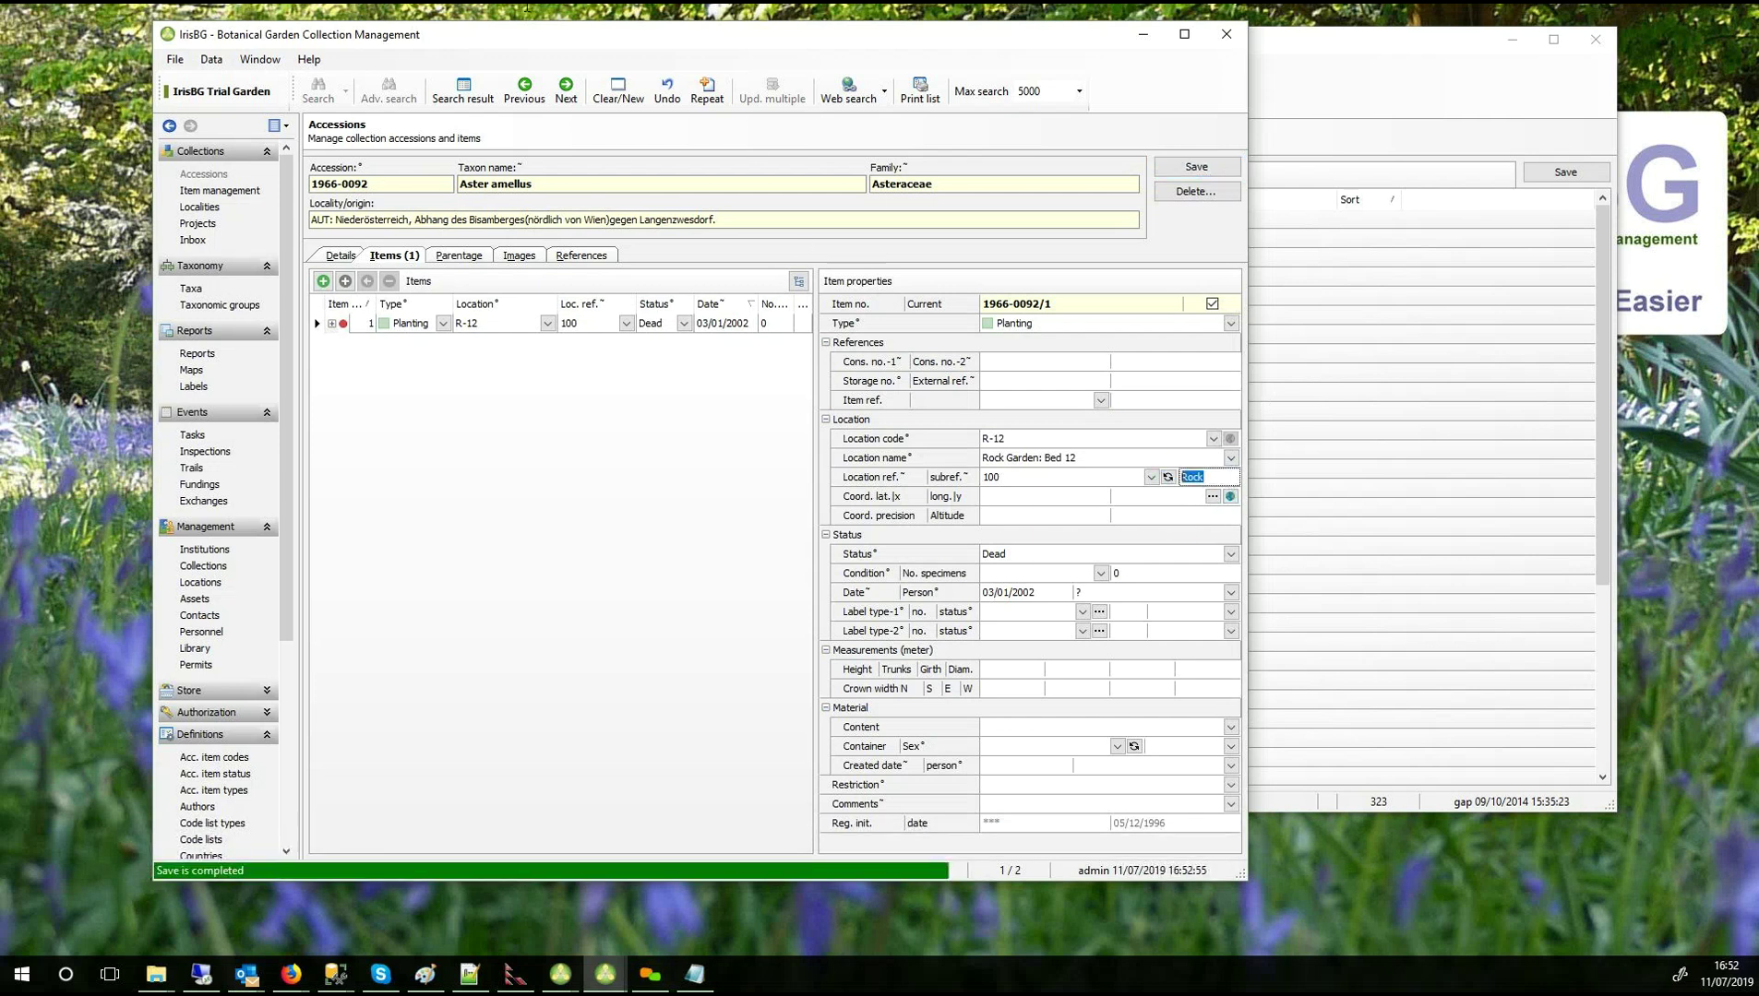
Clear the item form and search for items with Rock as the location subreference.
{"action": "left_click", "coordinate": [668, 92]}
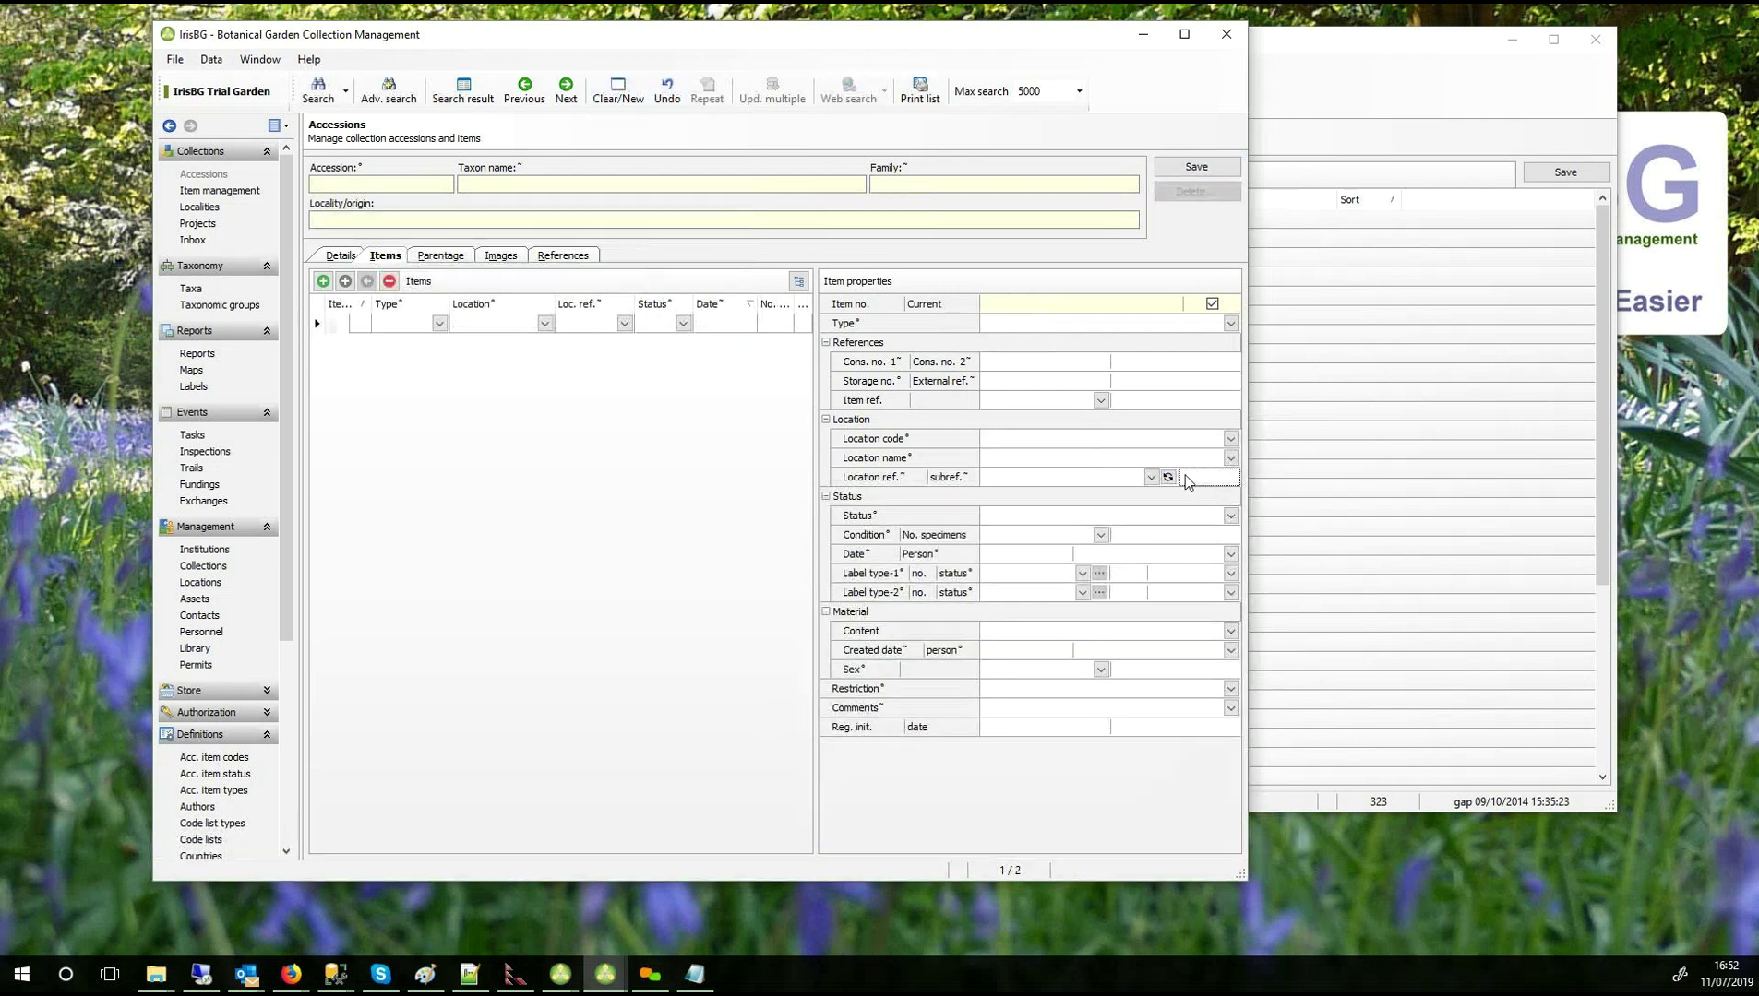
{"action": "type", "text": "Rock"}
{"action": "left_click", "coordinate": [330, 104]}
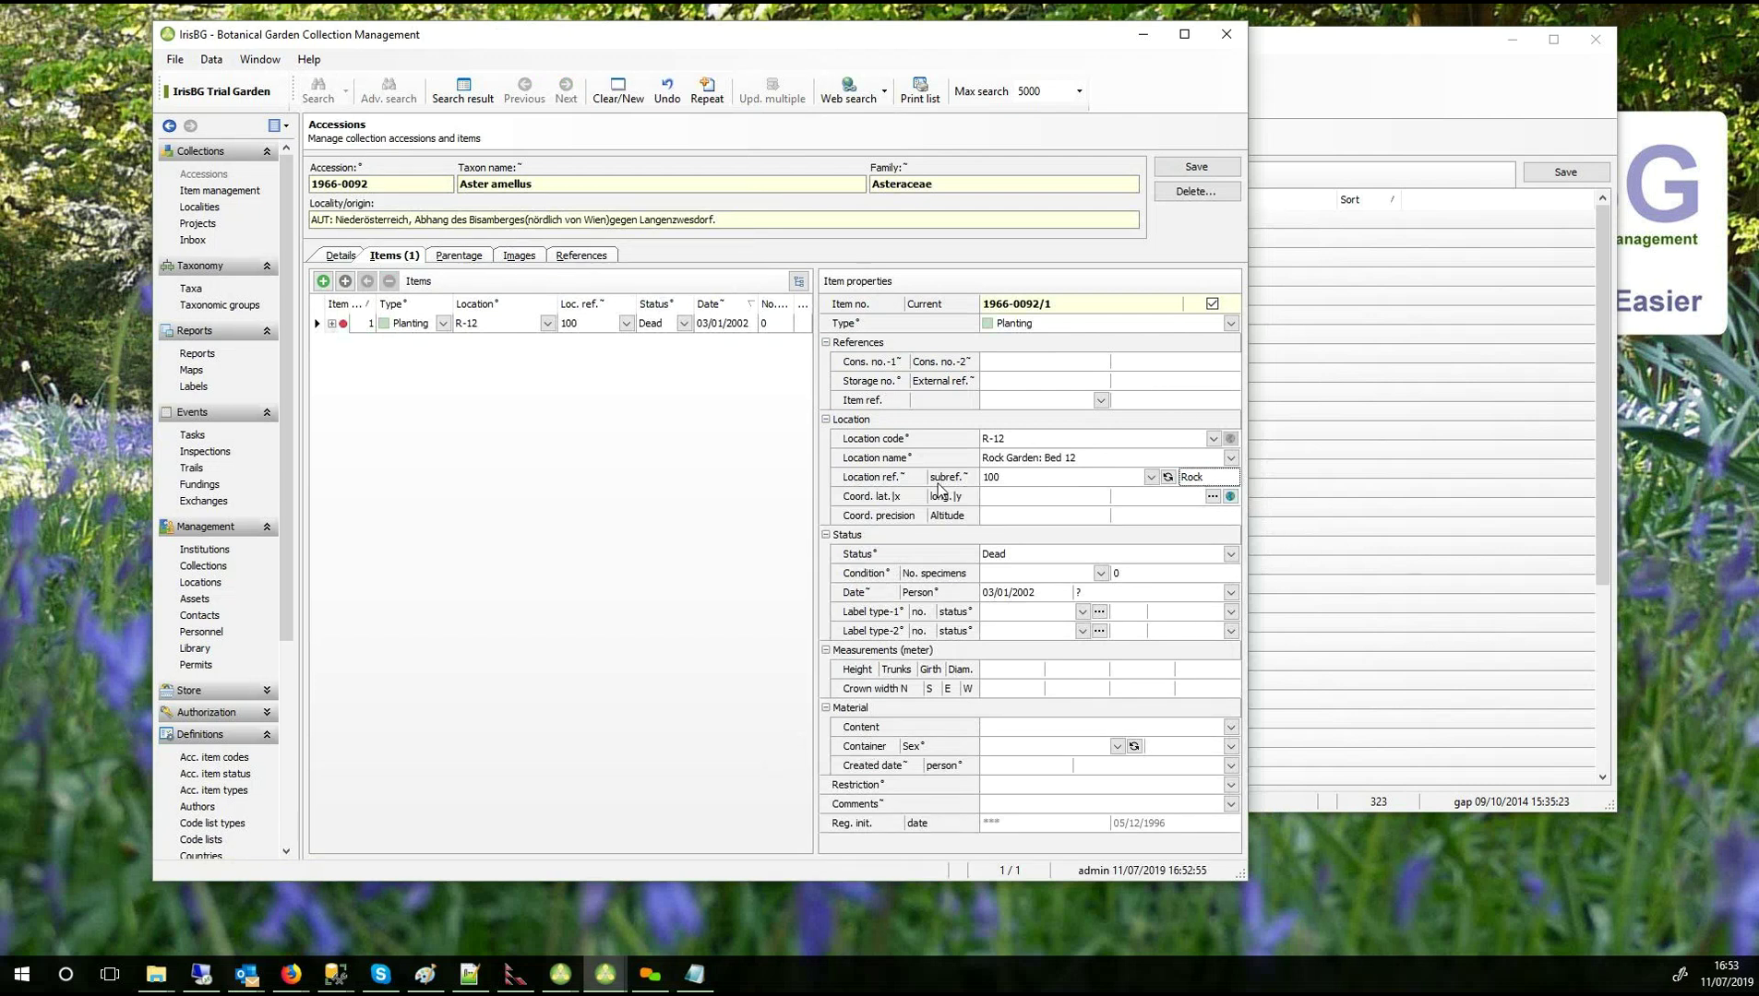
Extend the location subreference of item 1966-0092/1 to Rock, Paper and save the change.
{"action": "left_click", "coordinate": [1214, 478]}
{"action": "left_click", "coordinate": [1220, 476]}
{"action": "type", "text": ", Si"}
{"action": "key", "text": "BackSpace"}
{"action": "type", "text": "Paper"}
{"action": "left_click", "coordinate": [1201, 171]}
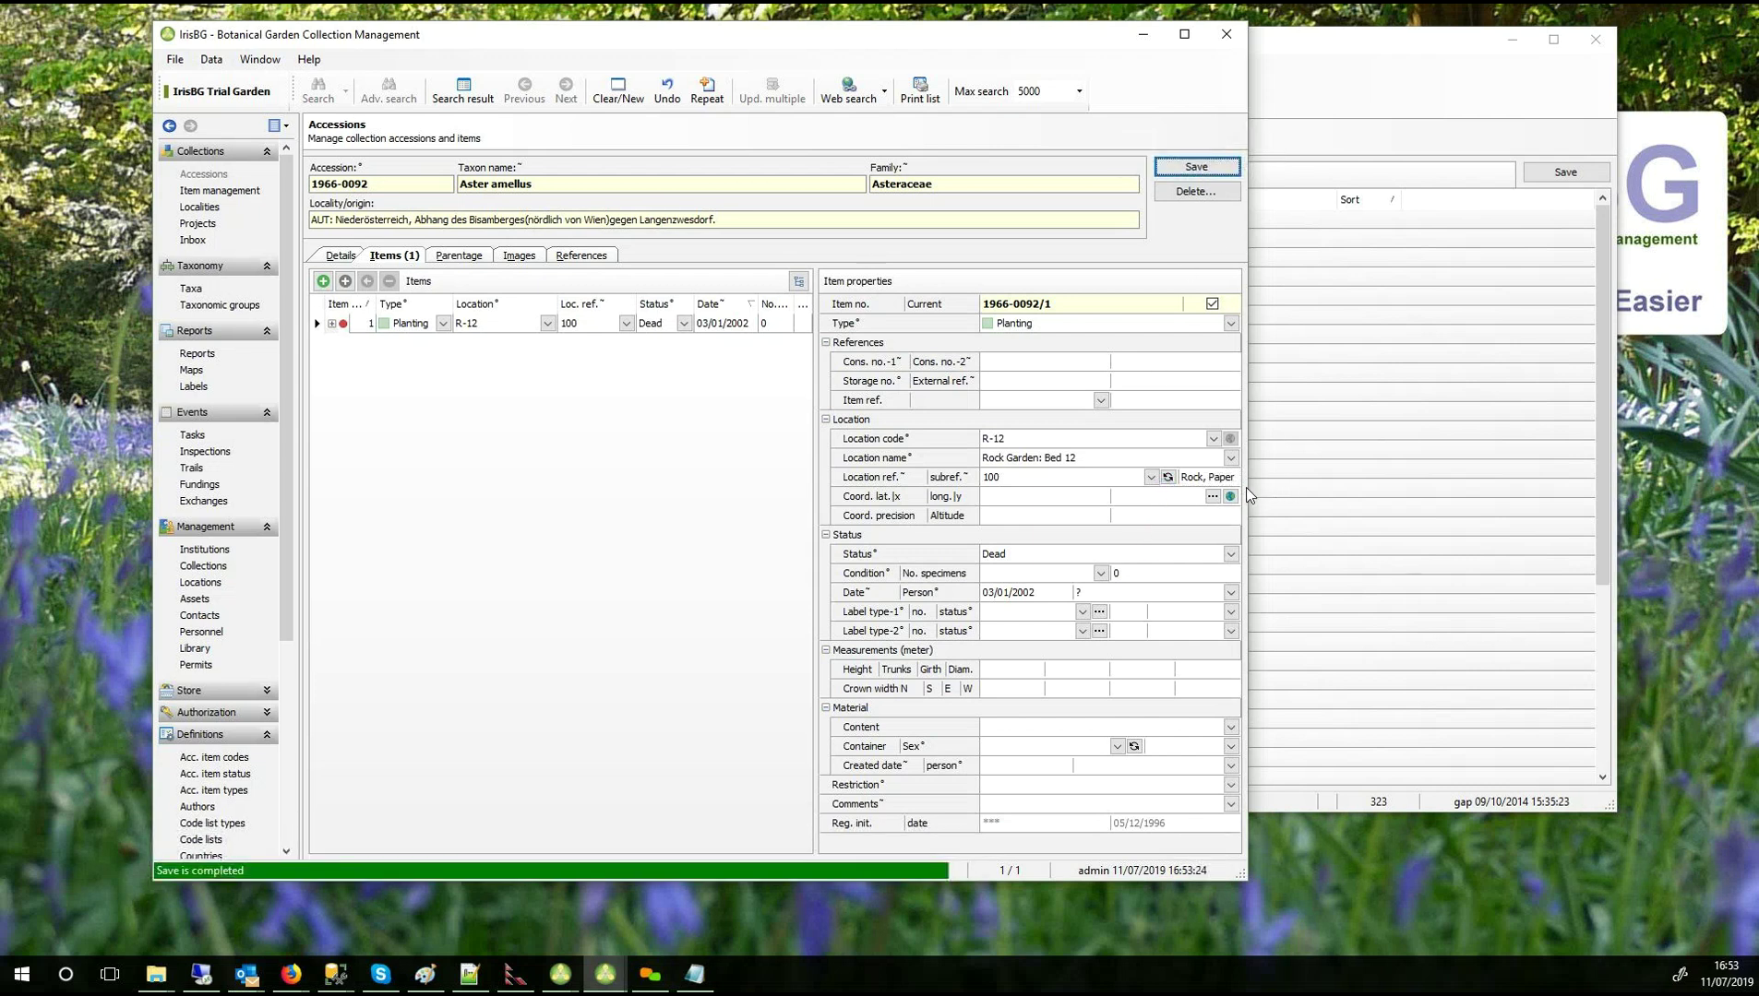
Widen the window and examine the full location subreference of item 1966-0092/1.
{"action": "mouse_move", "coordinate": [1247, 487]}
{"action": "left_mouse_down"}
{"action": "mouse_move", "coordinate": [1361, 482]}
{"action": "mouse_move", "coordinate": [1231, 478]}
{"action": "left_mouse_up"}
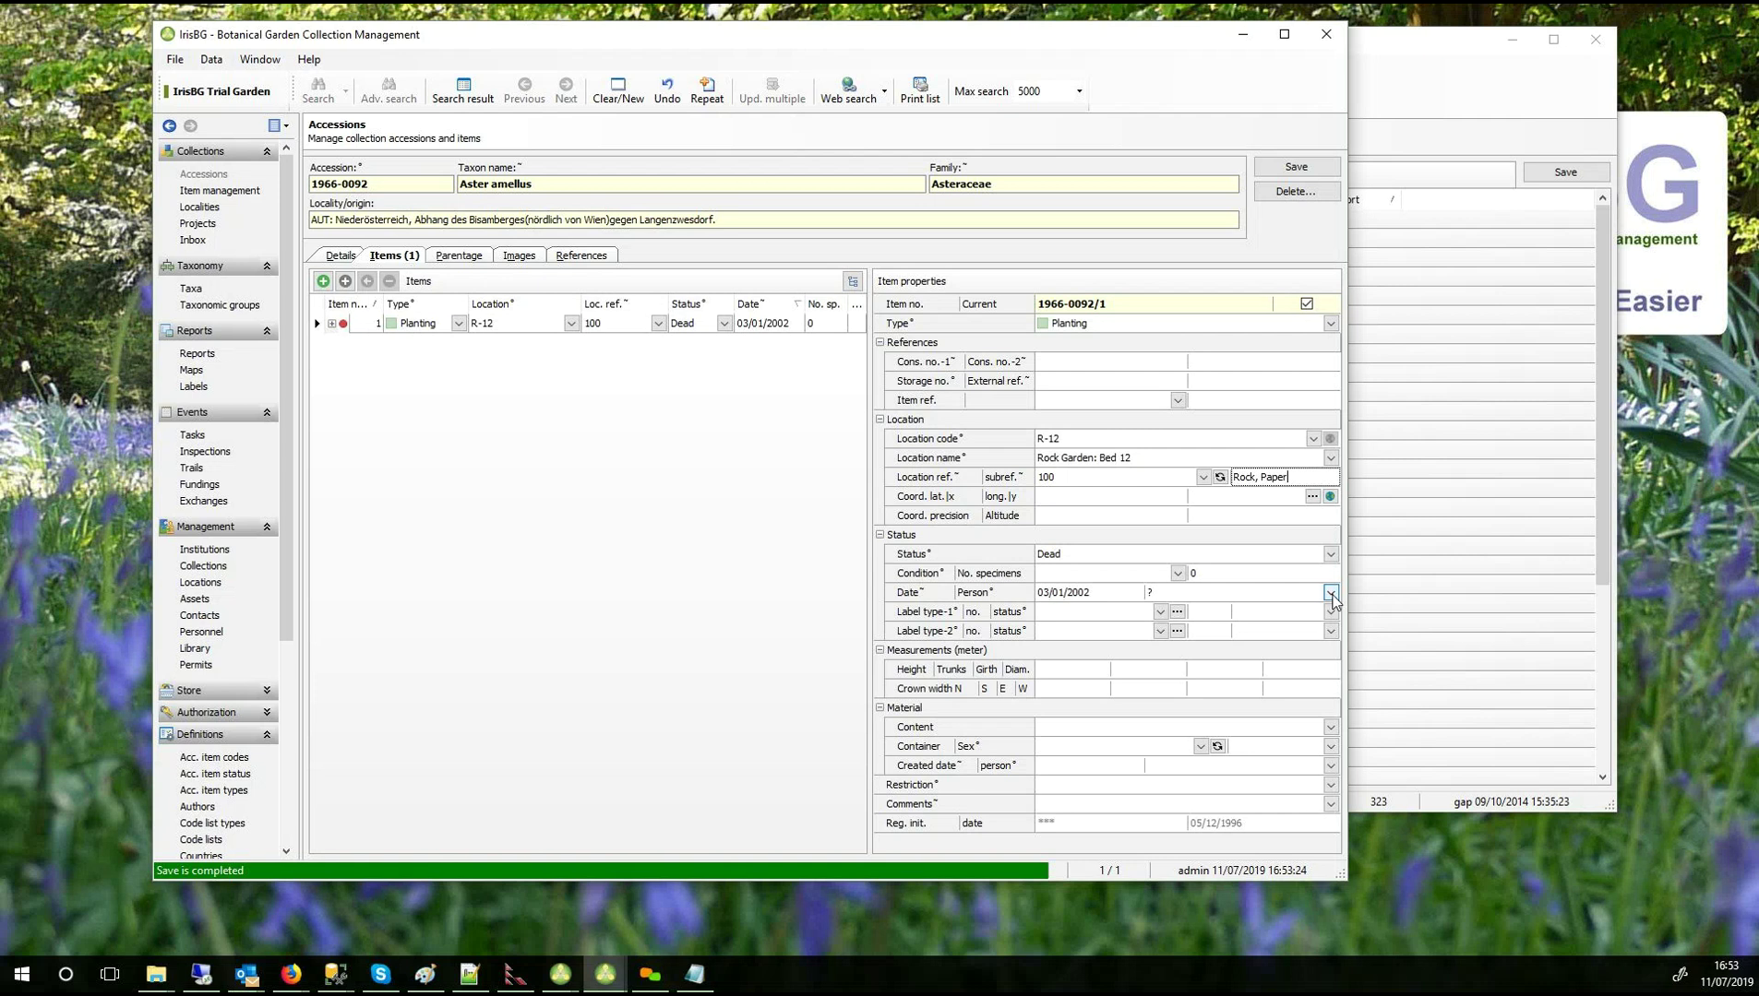
{"action": "key", "text": "ctrl+a"}
{"action": "left_click", "coordinate": [1286, 476]}
{"action": "double_click", "coordinate": [1255, 477]}
{"action": "key", "text": "alt+Tab"}
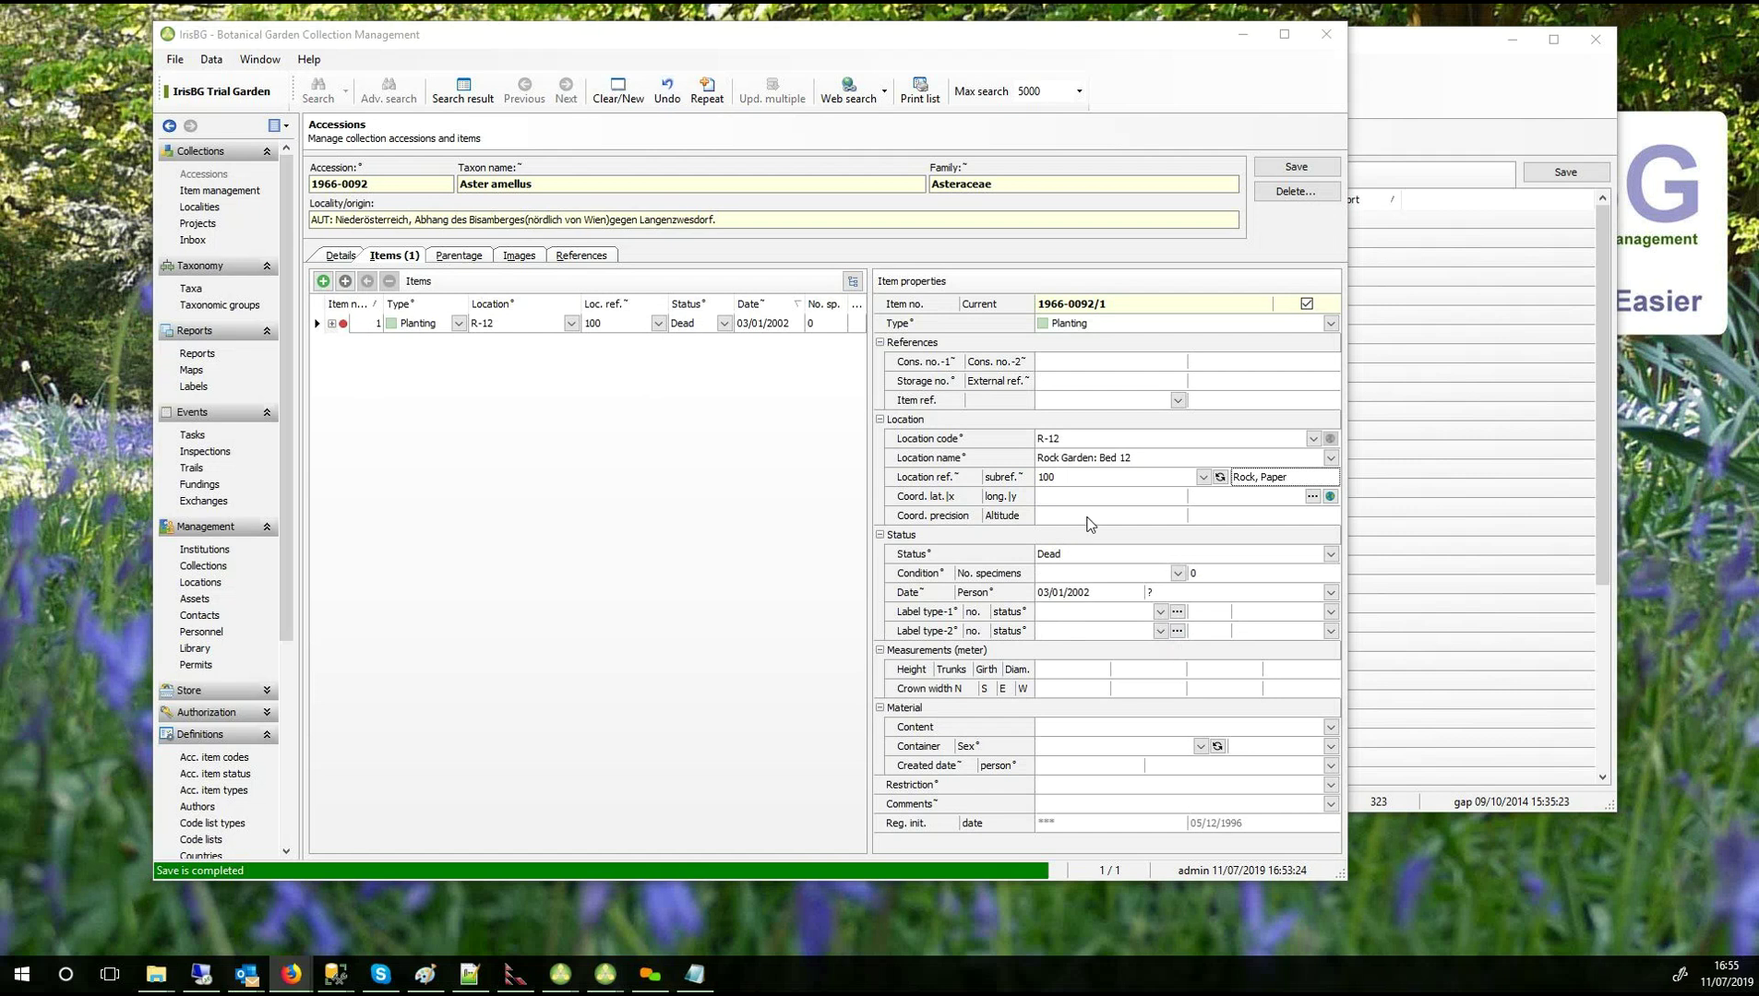
Place item 1966-0092/1 on the satellite map at about 59.9178, 10.7706 and accept the coordinates.
{"action": "left_click", "coordinate": [923, 498]}
{"action": "left_click", "coordinate": [1001, 498]}
{"action": "left_click", "coordinate": [1170, 498]}
{"action": "left_click", "coordinate": [1227, 498]}
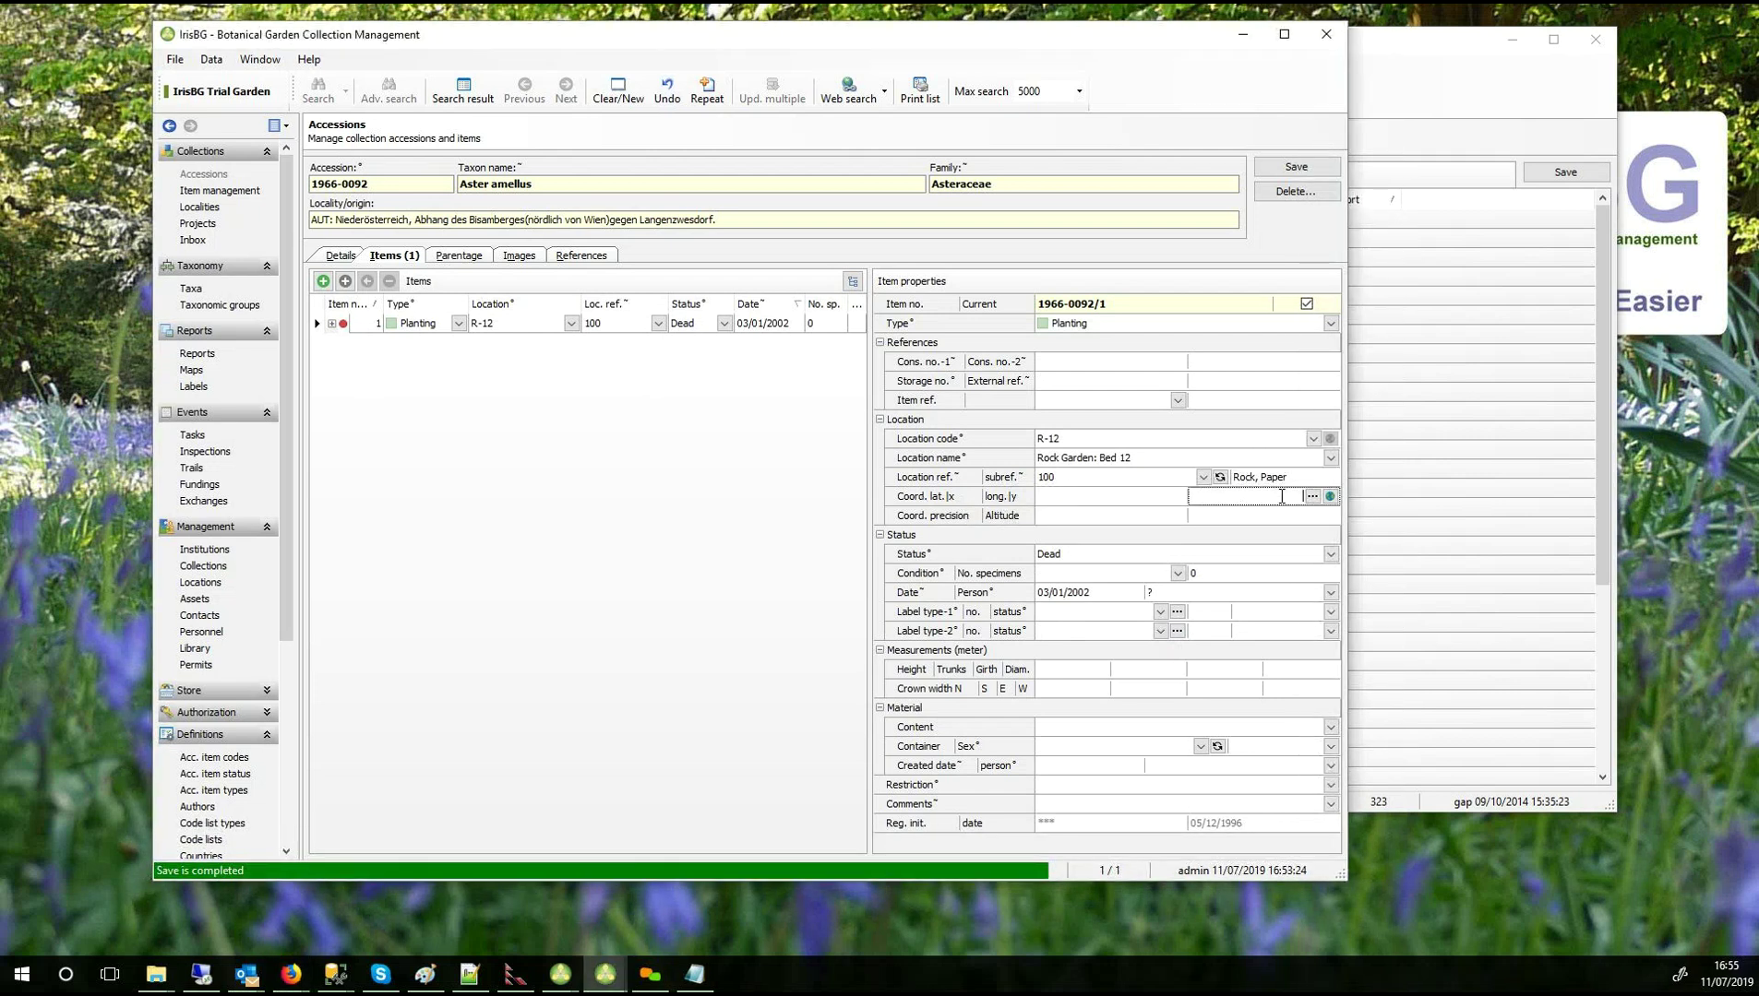
{"action": "left_click", "coordinate": [1328, 497]}
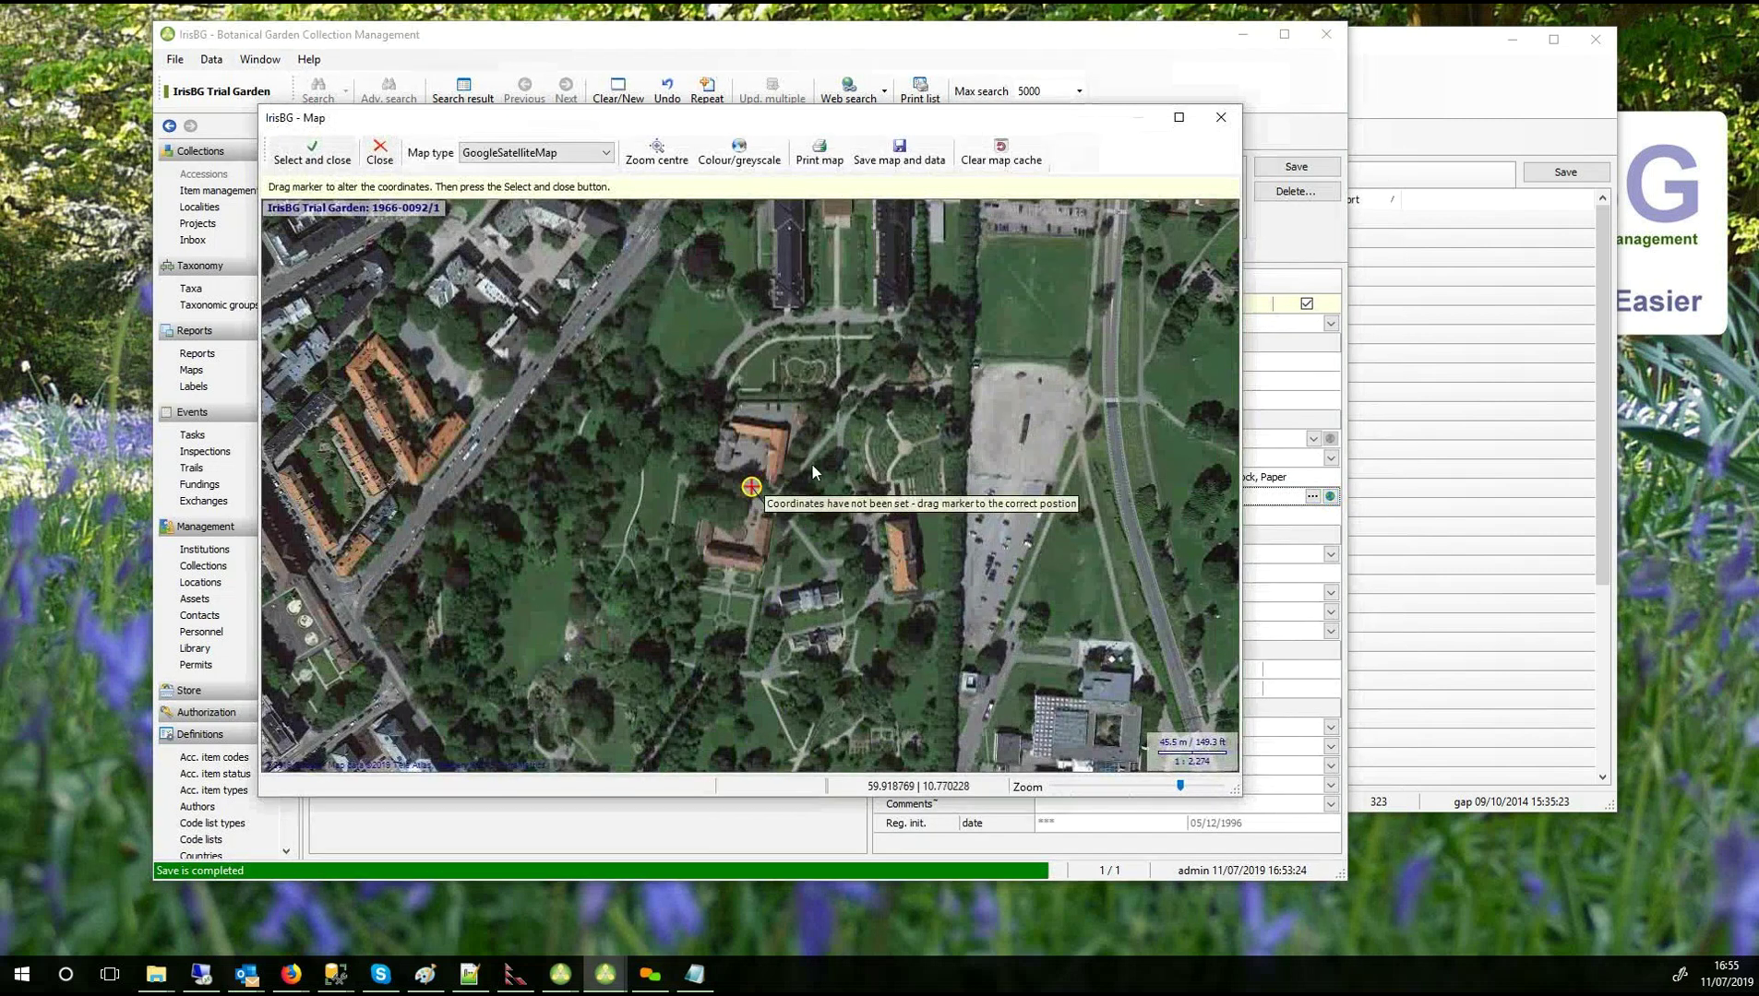
{"action": "mouse_move", "coordinate": [751, 487]}
{"action": "left_mouse_down"}
{"action": "mouse_move", "coordinate": [797, 467]}
{"action": "mouse_move", "coordinate": [804, 499]}
{"action": "mouse_move", "coordinate": [783, 585]}
{"action": "mouse_move", "coordinate": [740, 595]}
{"action": "left_mouse_up"}
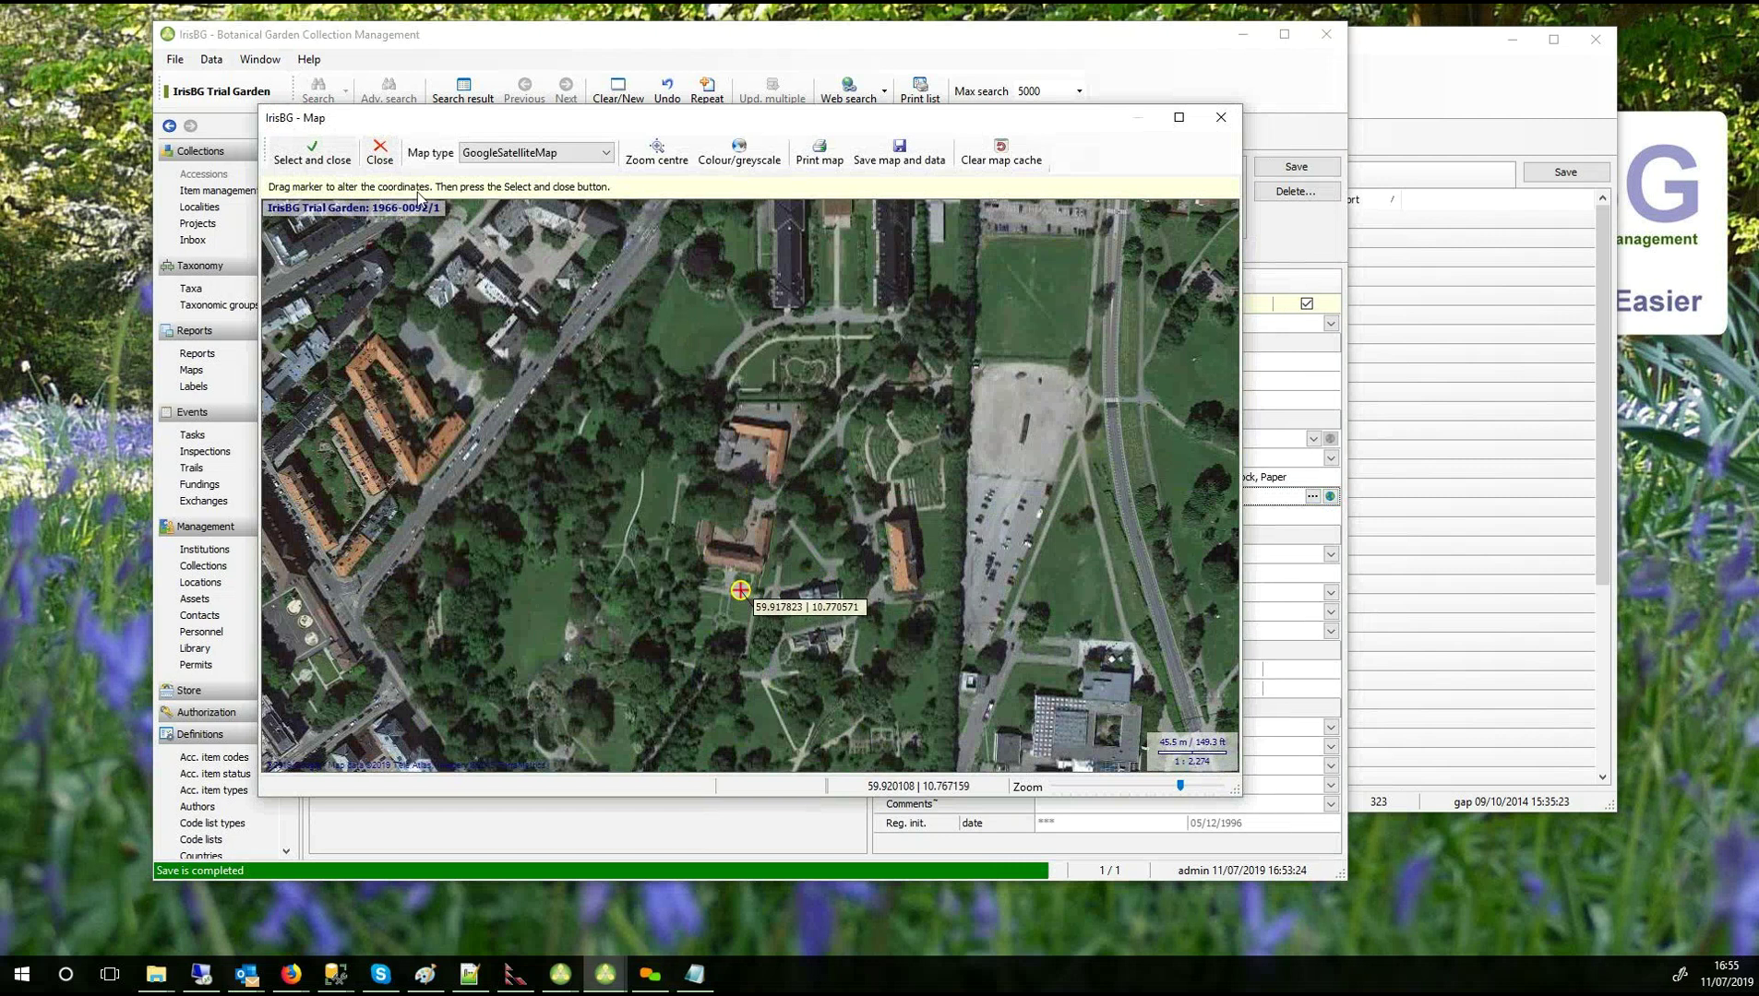
{"action": "left_click", "coordinate": [332, 165]}
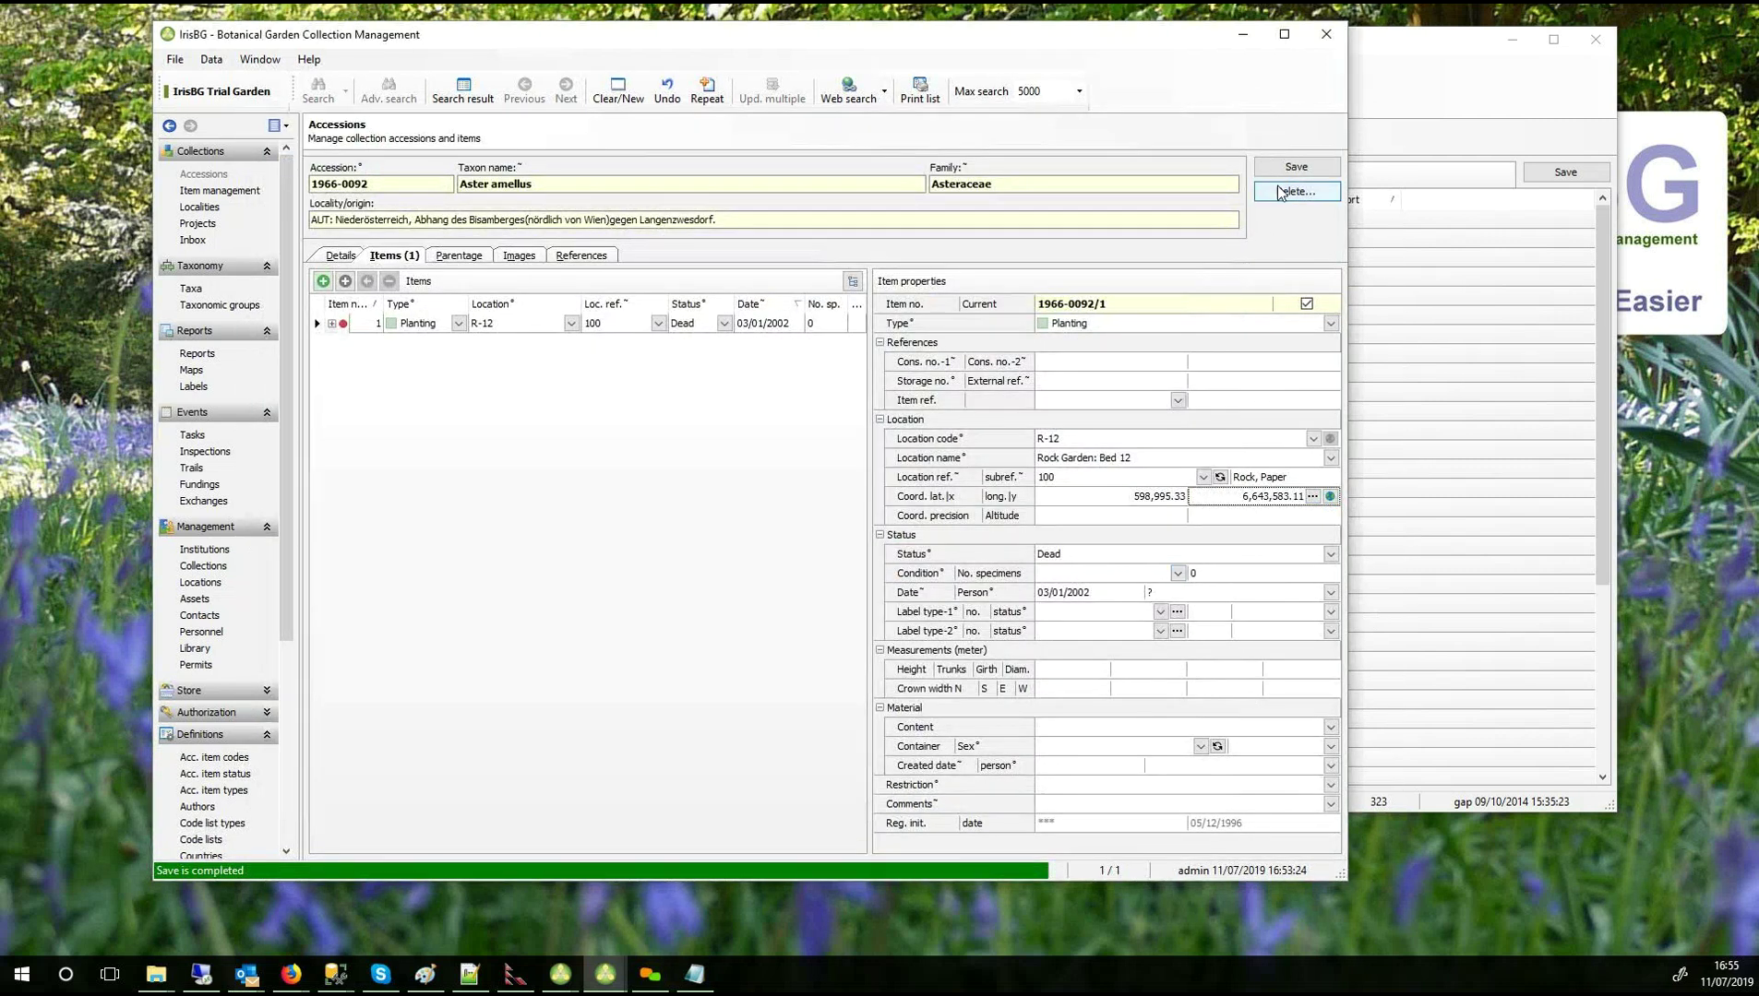
Reopen the map of item 1966-0092/1, enlarge its window and switch the map type to Oslo ArcGis.
{"action": "left_click", "coordinate": [1329, 497]}
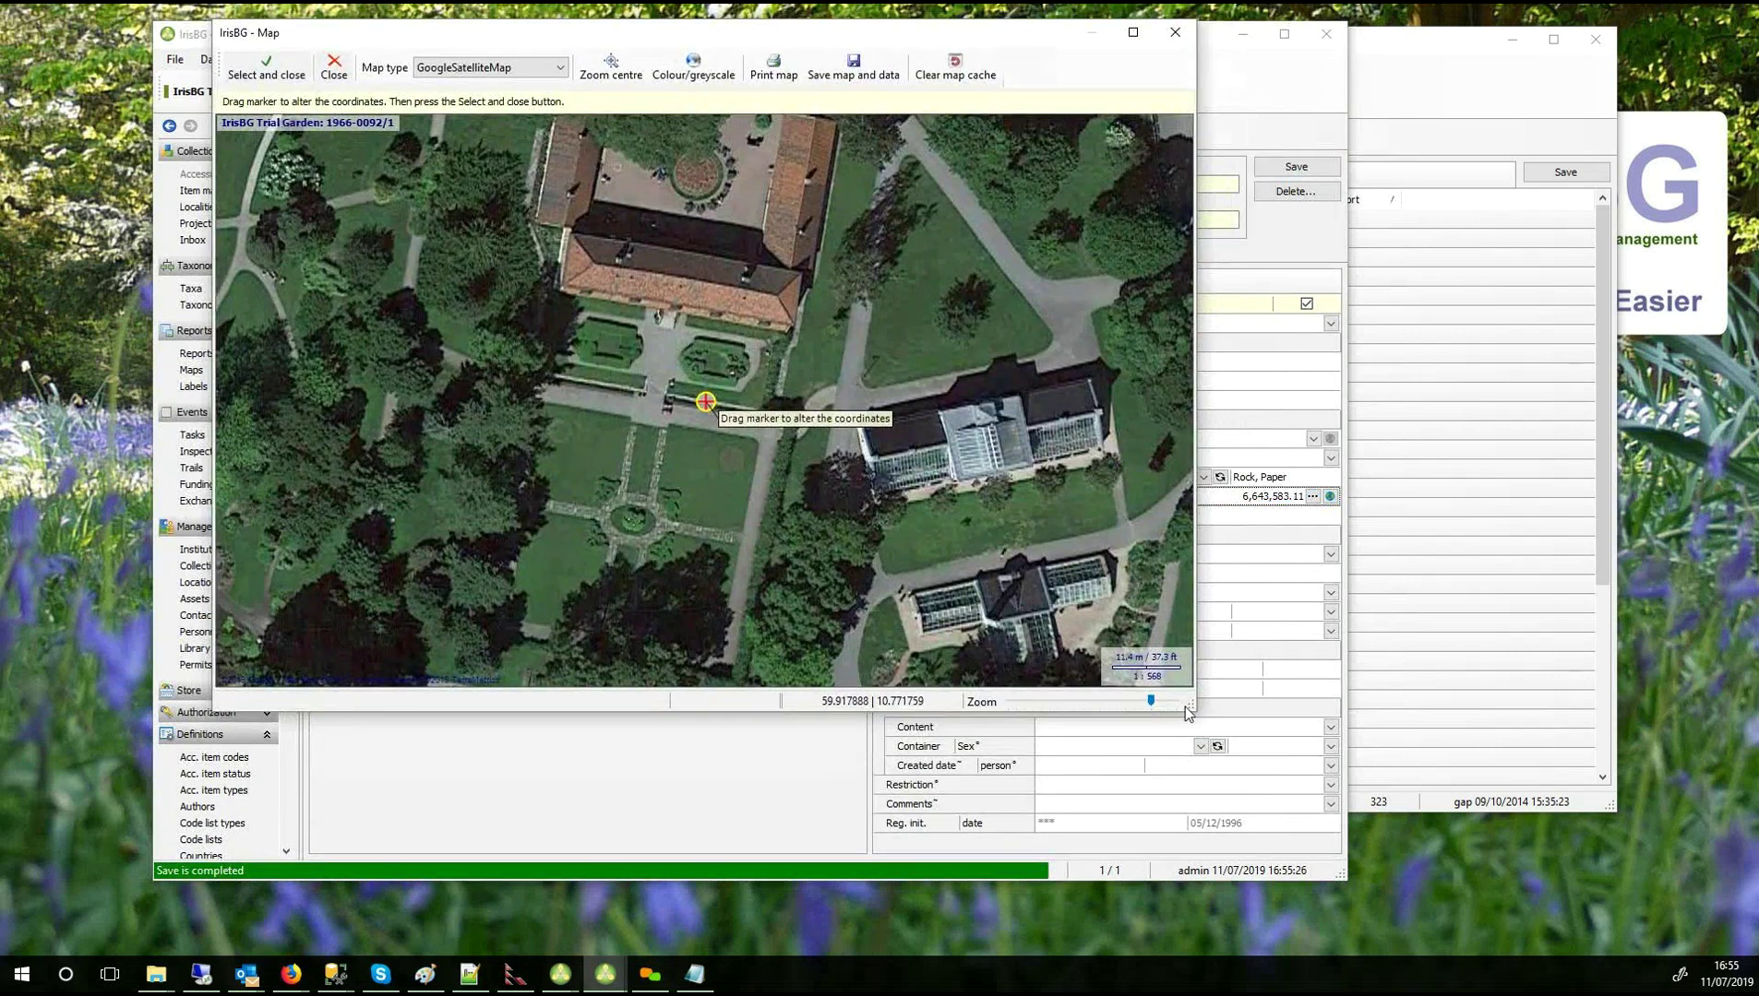
{"action": "left_click_drag", "start_coordinate": [1189, 707], "coordinate": [1276, 799]}
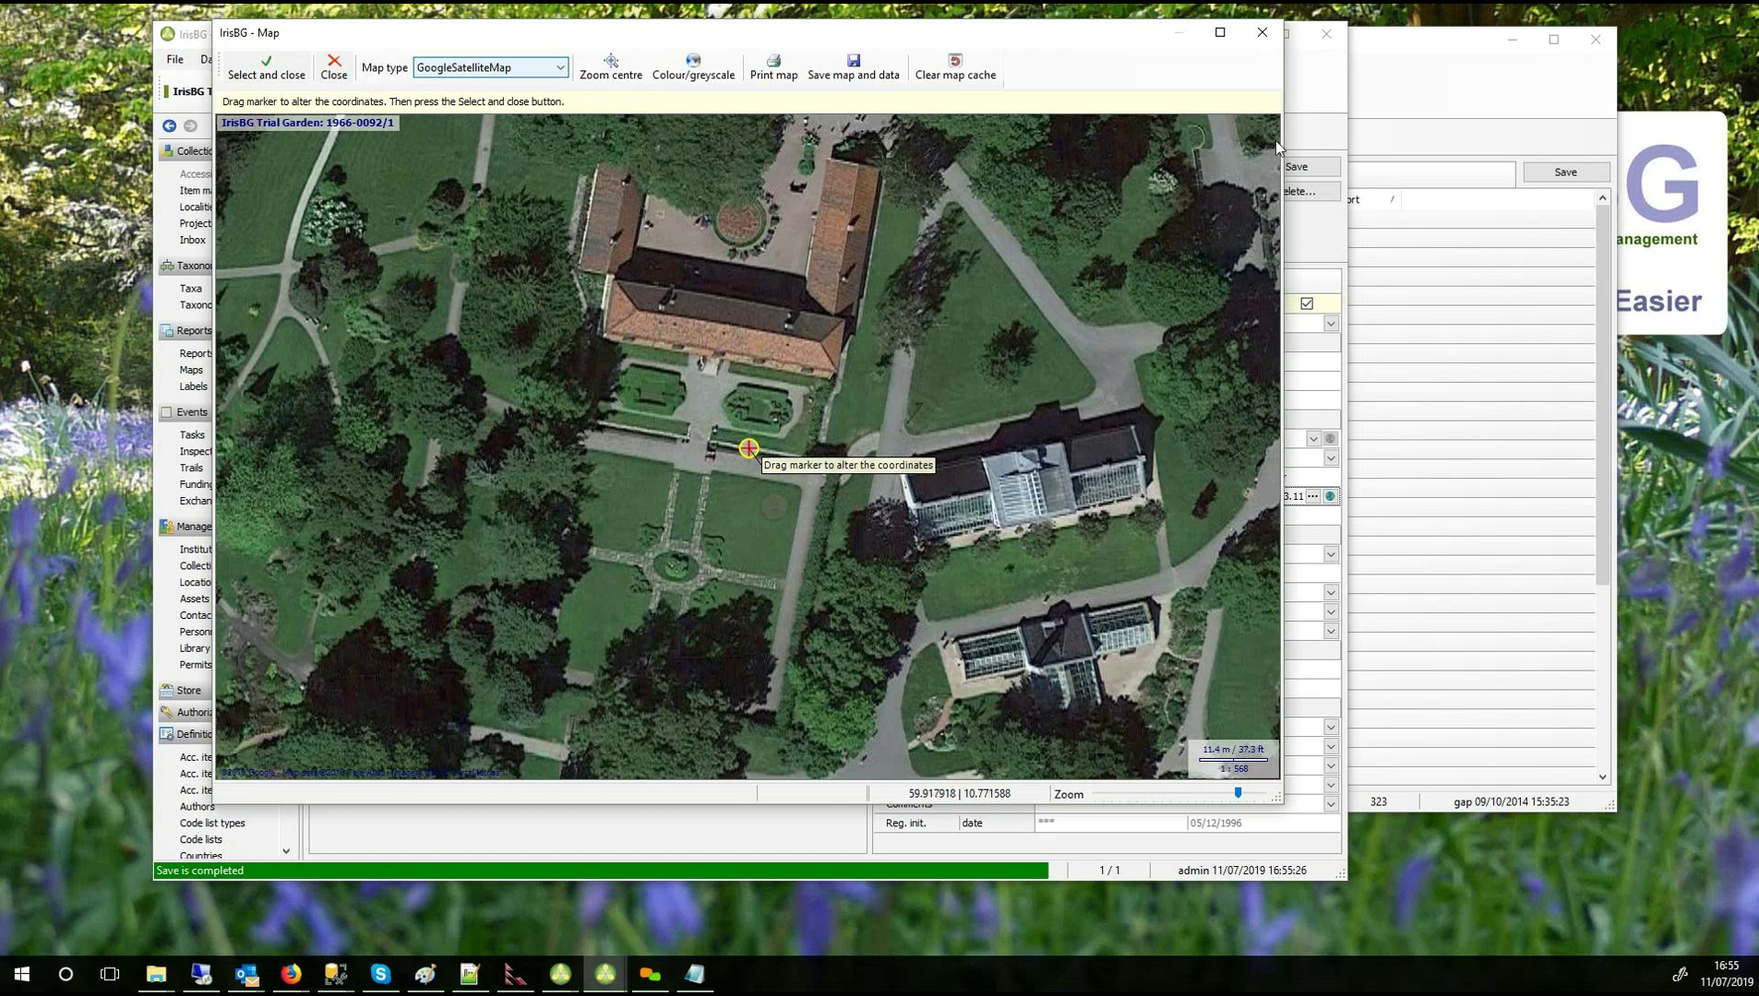
{"action": "left_click", "coordinate": [562, 74]}
{"action": "left_click", "coordinate": [489, 103]}
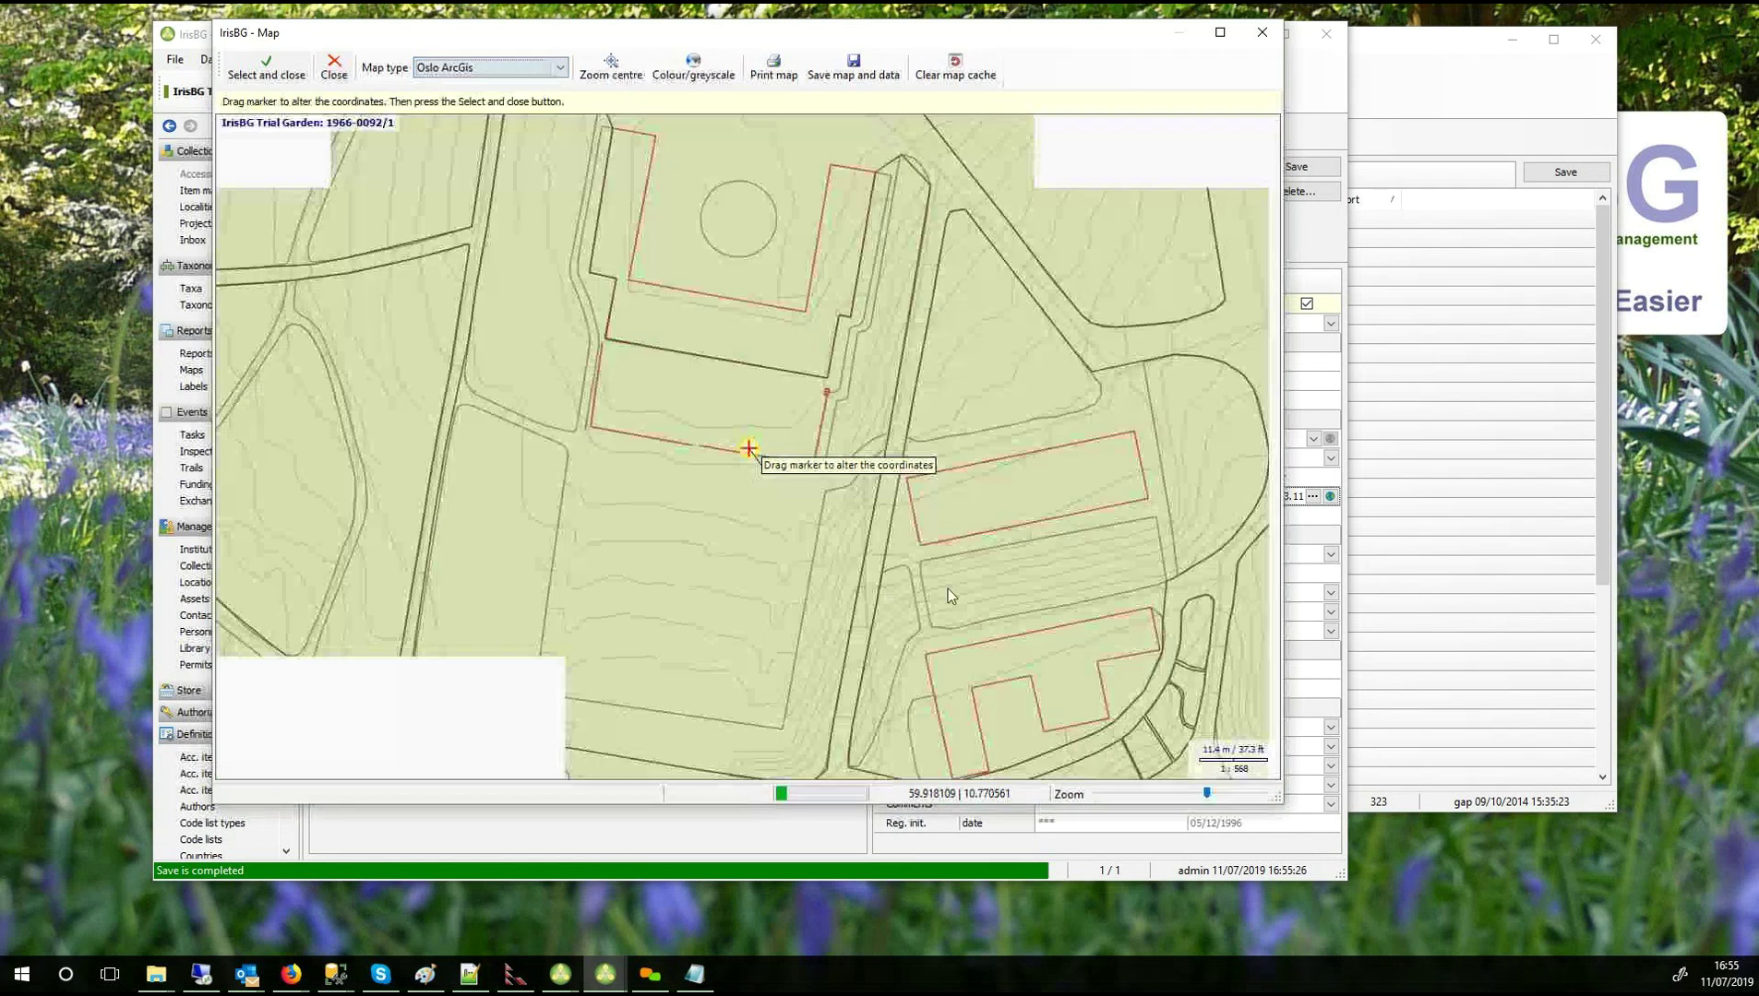
Move the item's marker to the garden's western part at about 59.9177, 10.7674, accept the coordinates and save the accession.
{"action": "scroll", "coordinate": [811, 411], "scroll_direction": "down", "scroll_amount": 2}
{"action": "scroll", "coordinate": [811, 394], "scroll_direction": "down", "scroll_amount": 1}
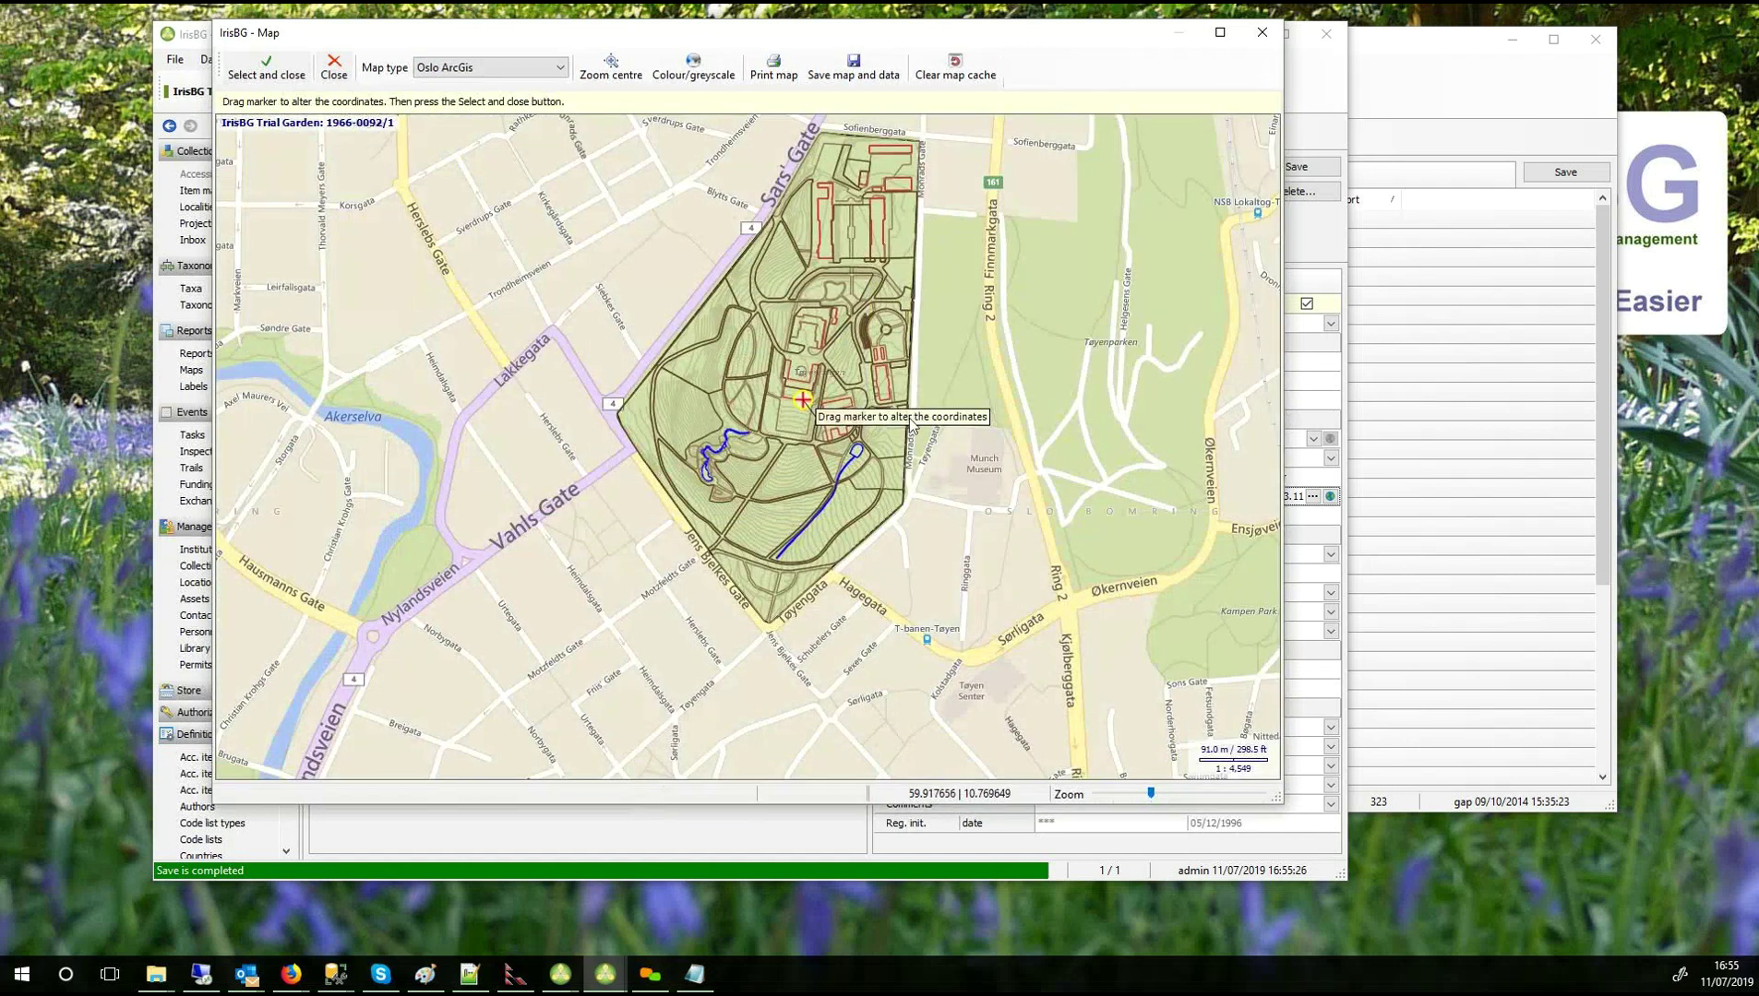
{"action": "scroll", "coordinate": [1005, 332], "scroll_direction": "up", "scroll_amount": 1}
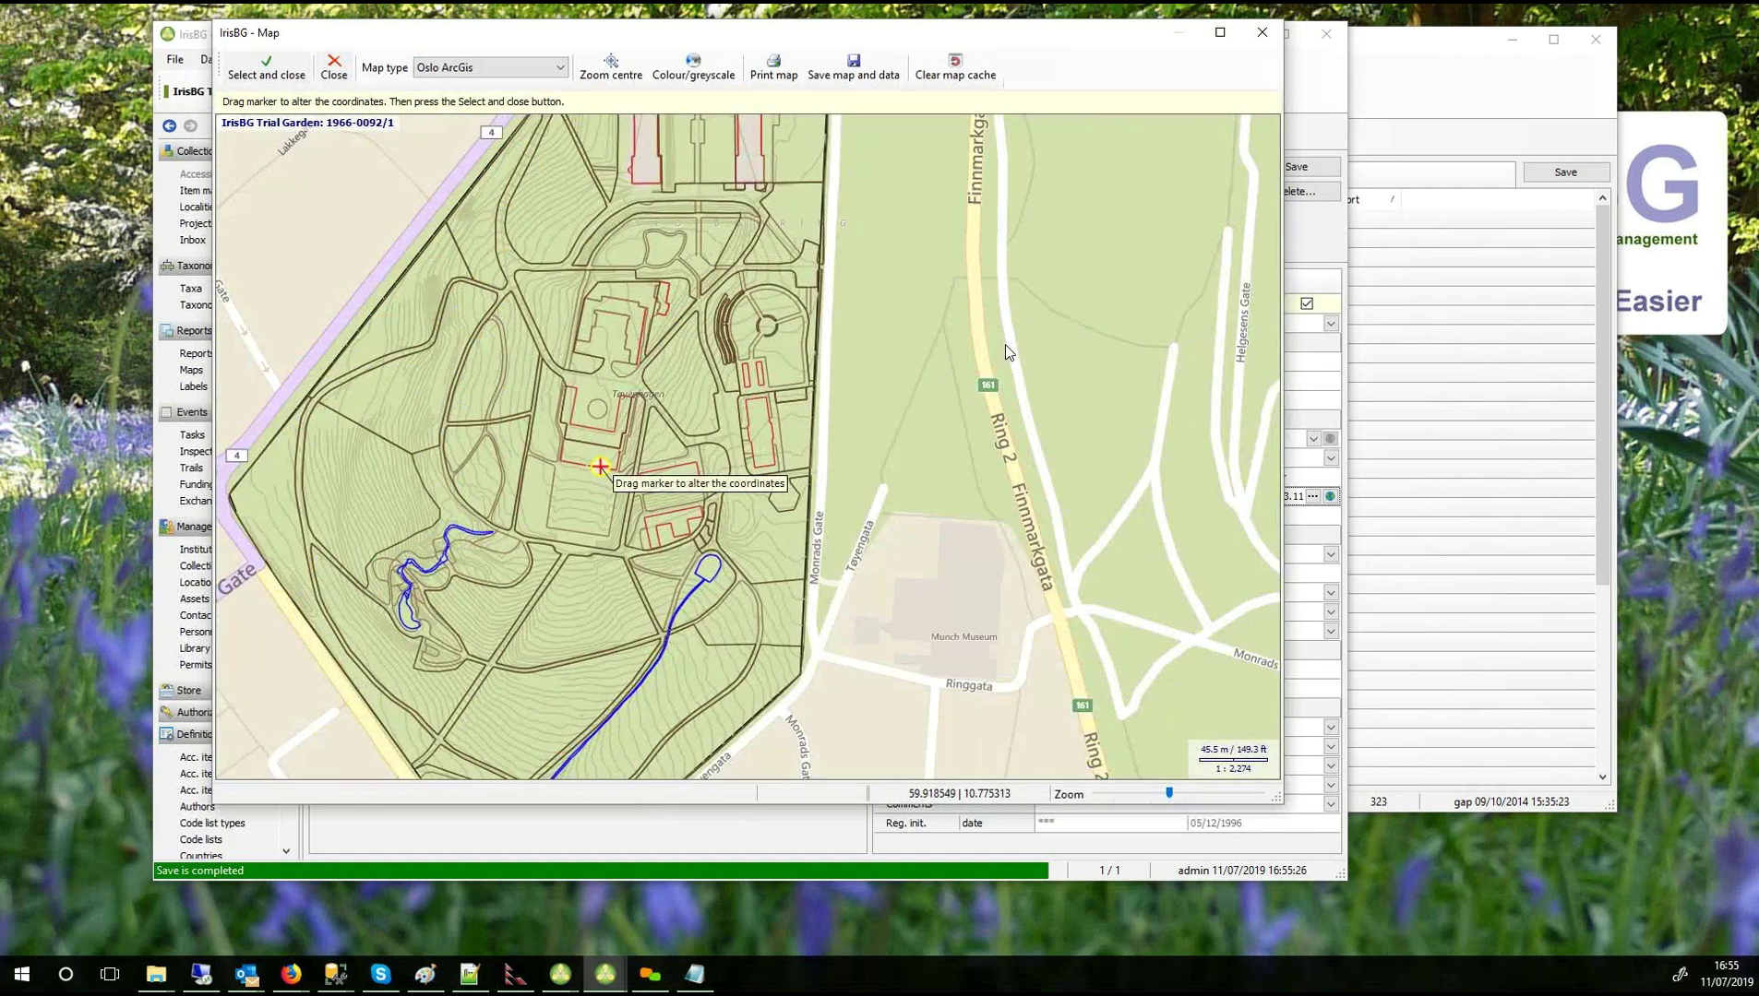
{"action": "scroll", "coordinate": [1004, 349], "scroll_direction": "down", "scroll_amount": 1}
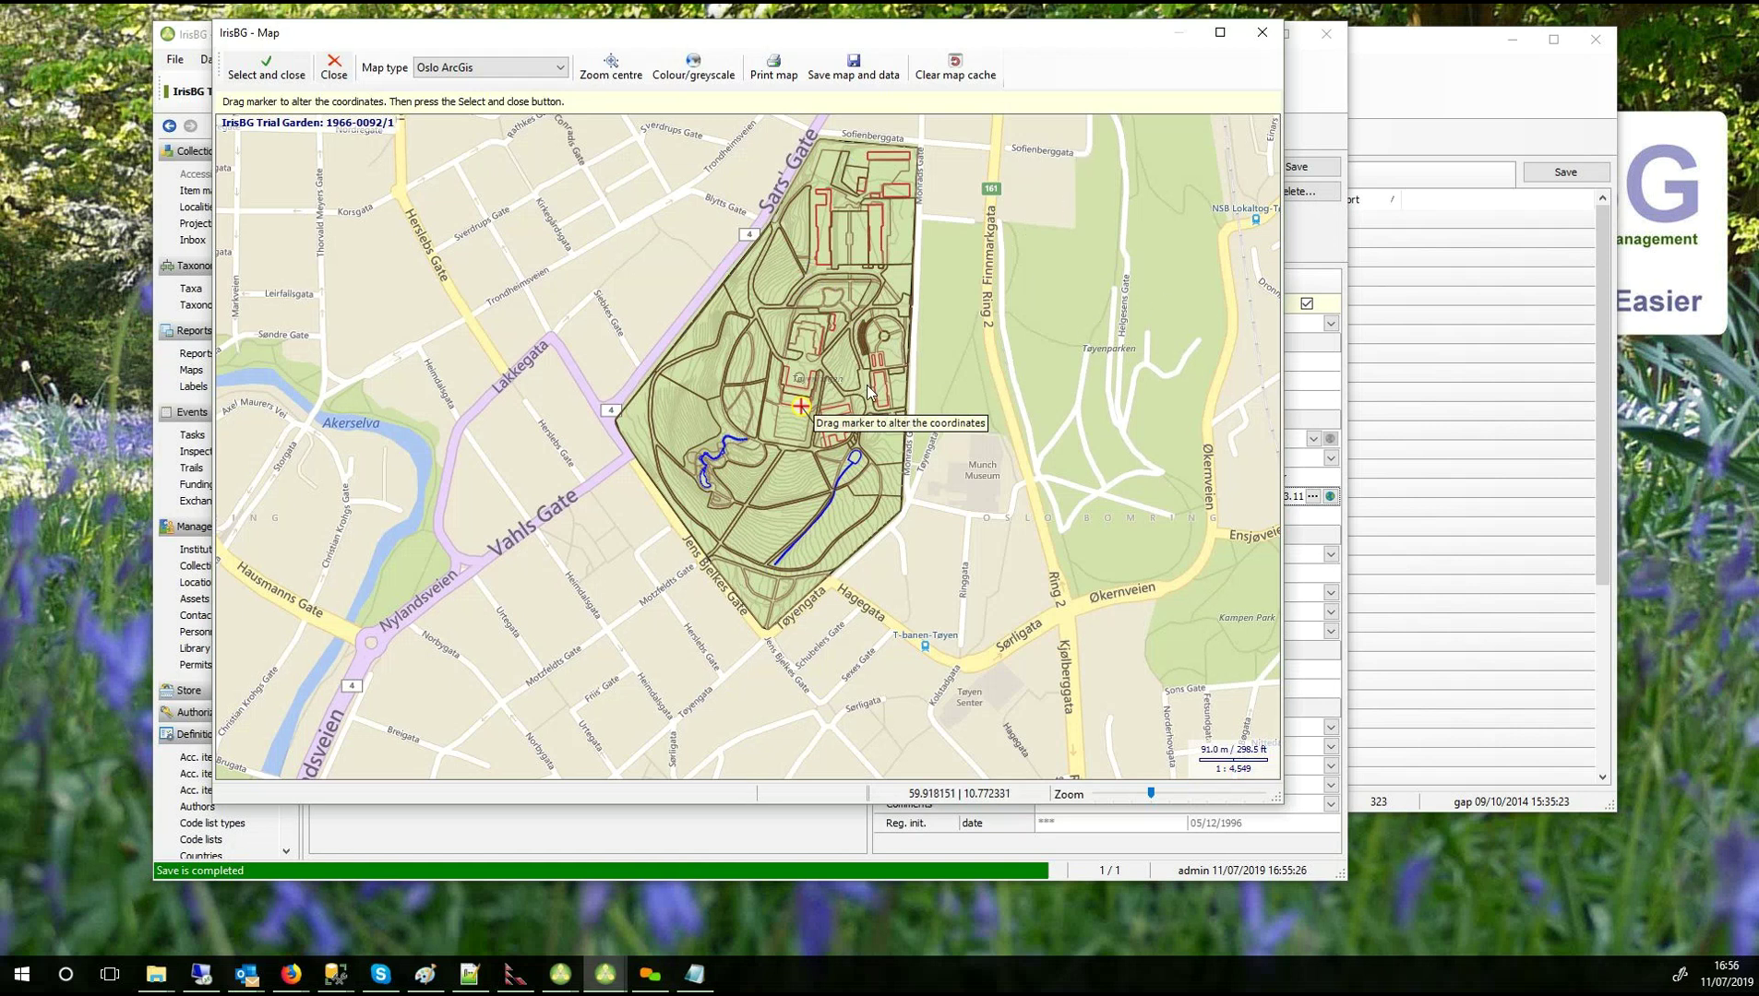
{"action": "mouse_move", "coordinate": [800, 406]}
{"action": "left_mouse_down"}
{"action": "mouse_move", "coordinate": [884, 381]}
{"action": "mouse_move", "coordinate": [674, 369]}
{"action": "mouse_move", "coordinate": [667, 424]}
{"action": "left_mouse_up"}
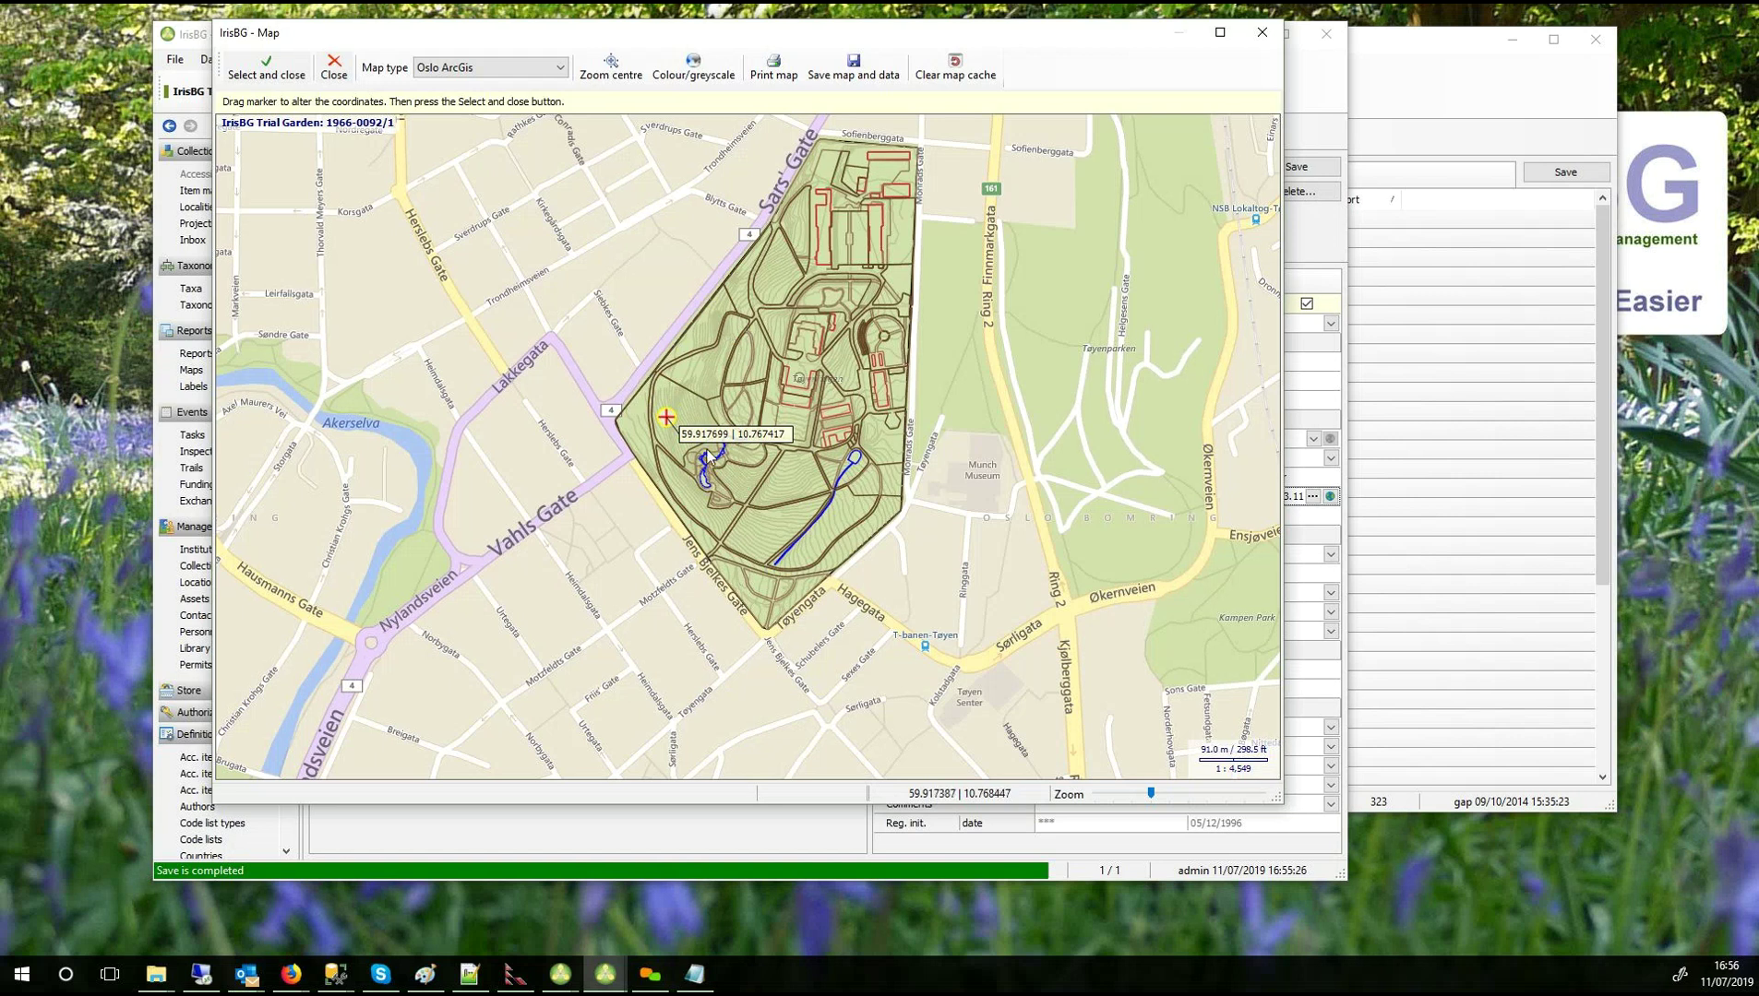
{"action": "left_click", "coordinate": [266, 68]}
{"action": "left_click", "coordinate": [1274, 171]}
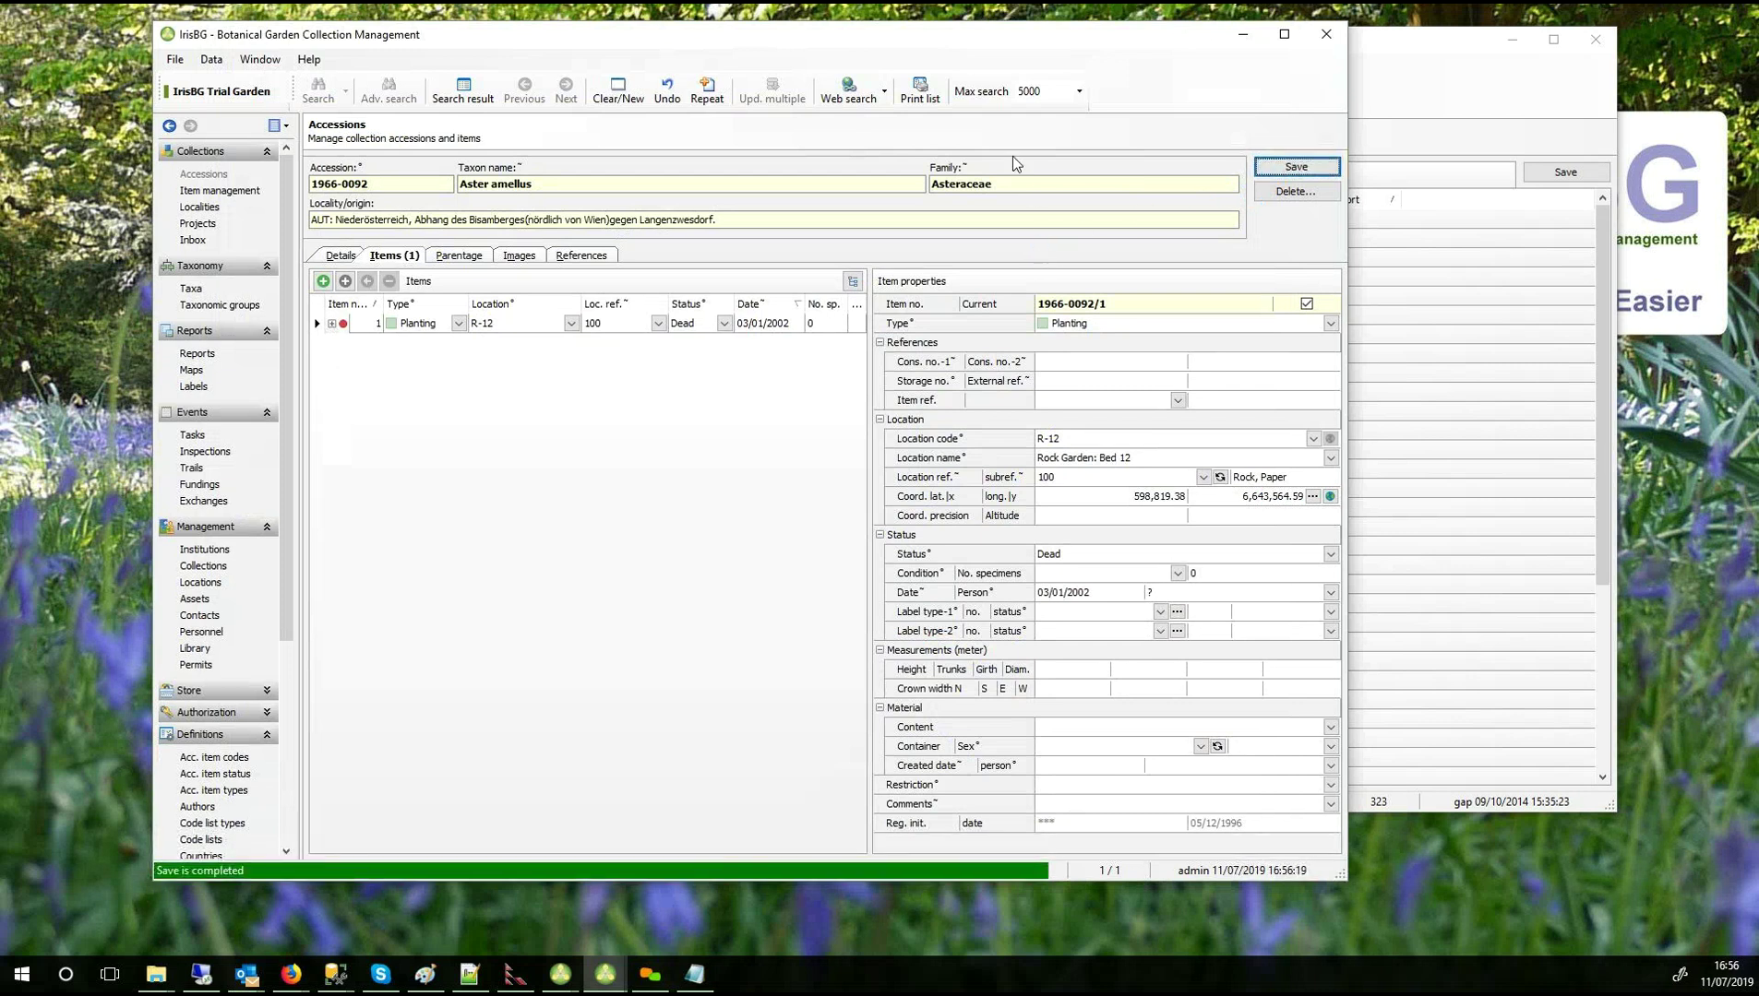
Open the map provider definitions and select the Oslo ArcGis custom map.
{"action": "left_click_drag", "start_coordinate": [877, 45], "coordinate": [812, 43]}
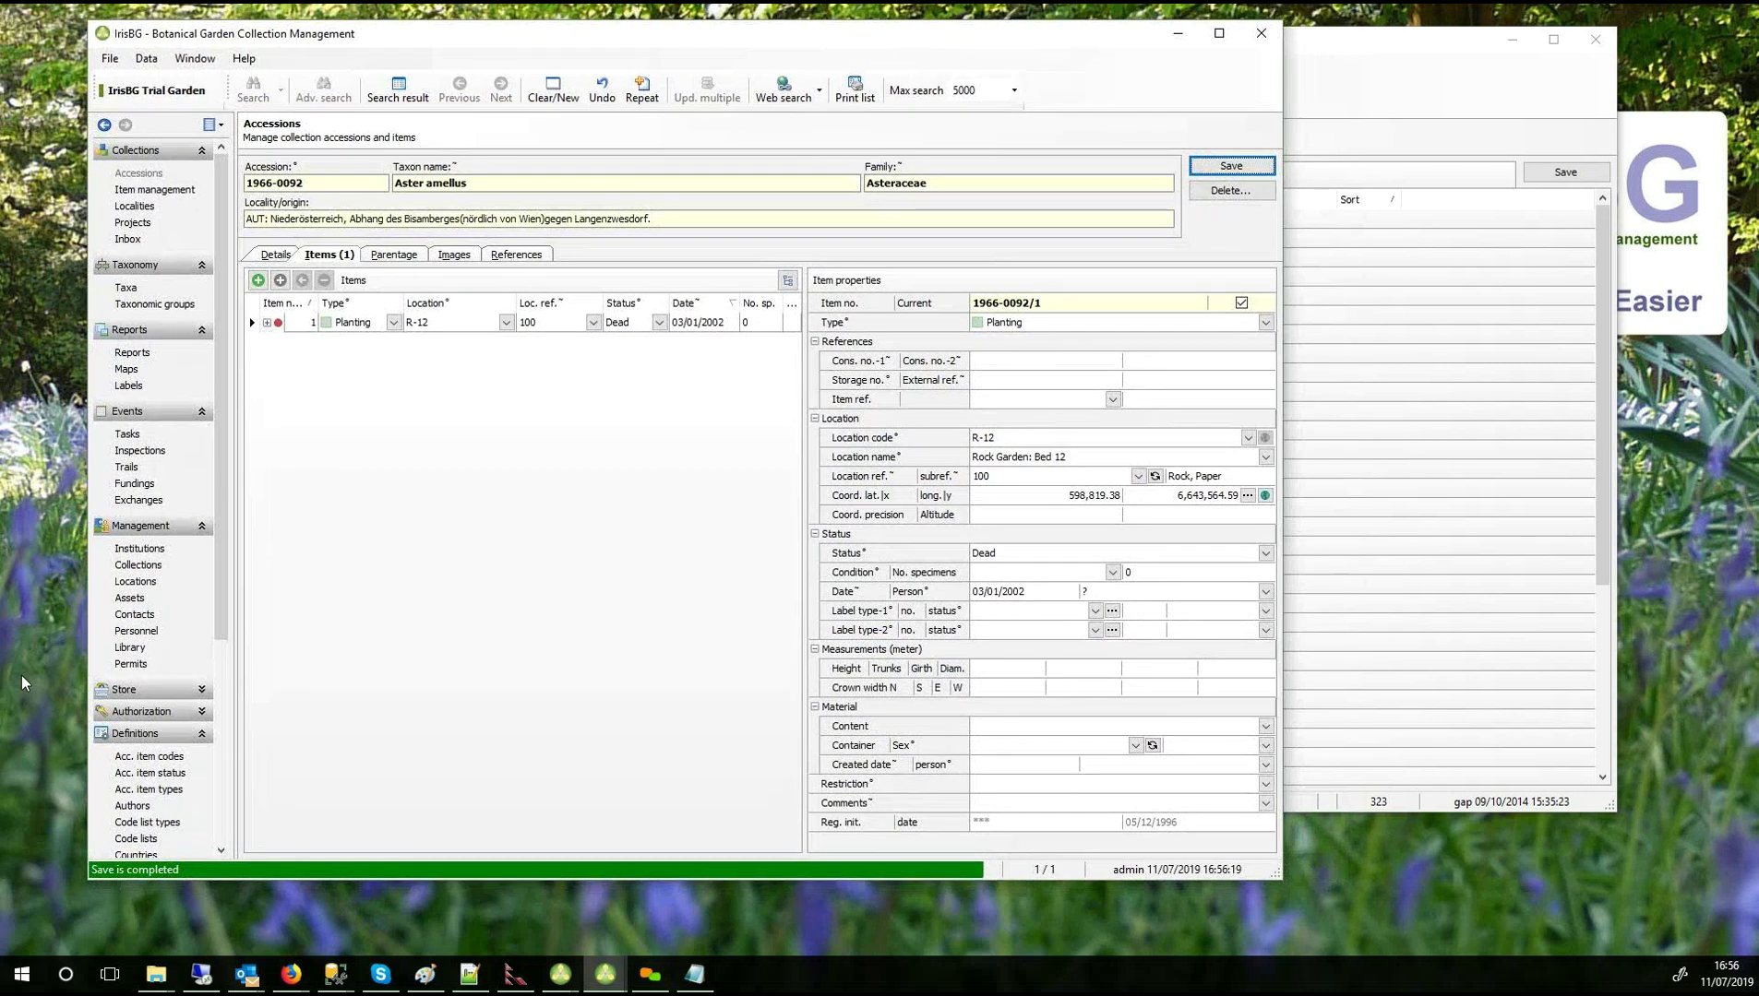
{"action": "left_click_drag", "start_coordinate": [218, 607], "coordinate": [220, 814]}
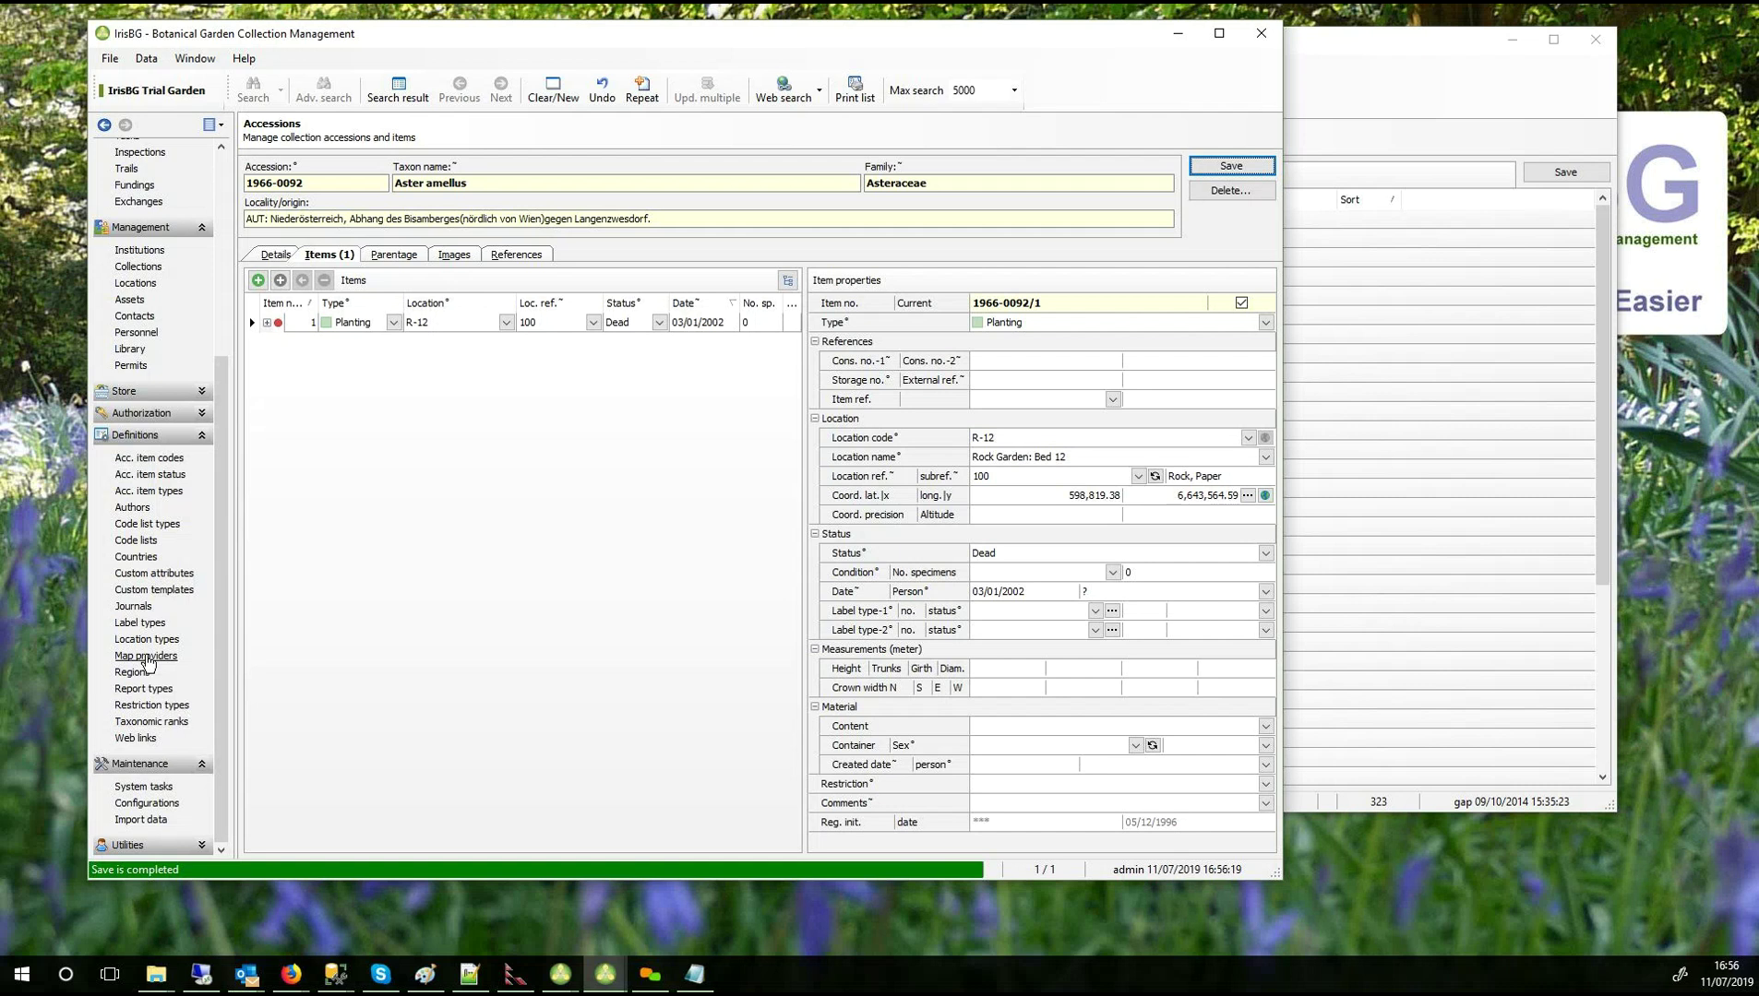
{"action": "left_click", "coordinate": [146, 657]}
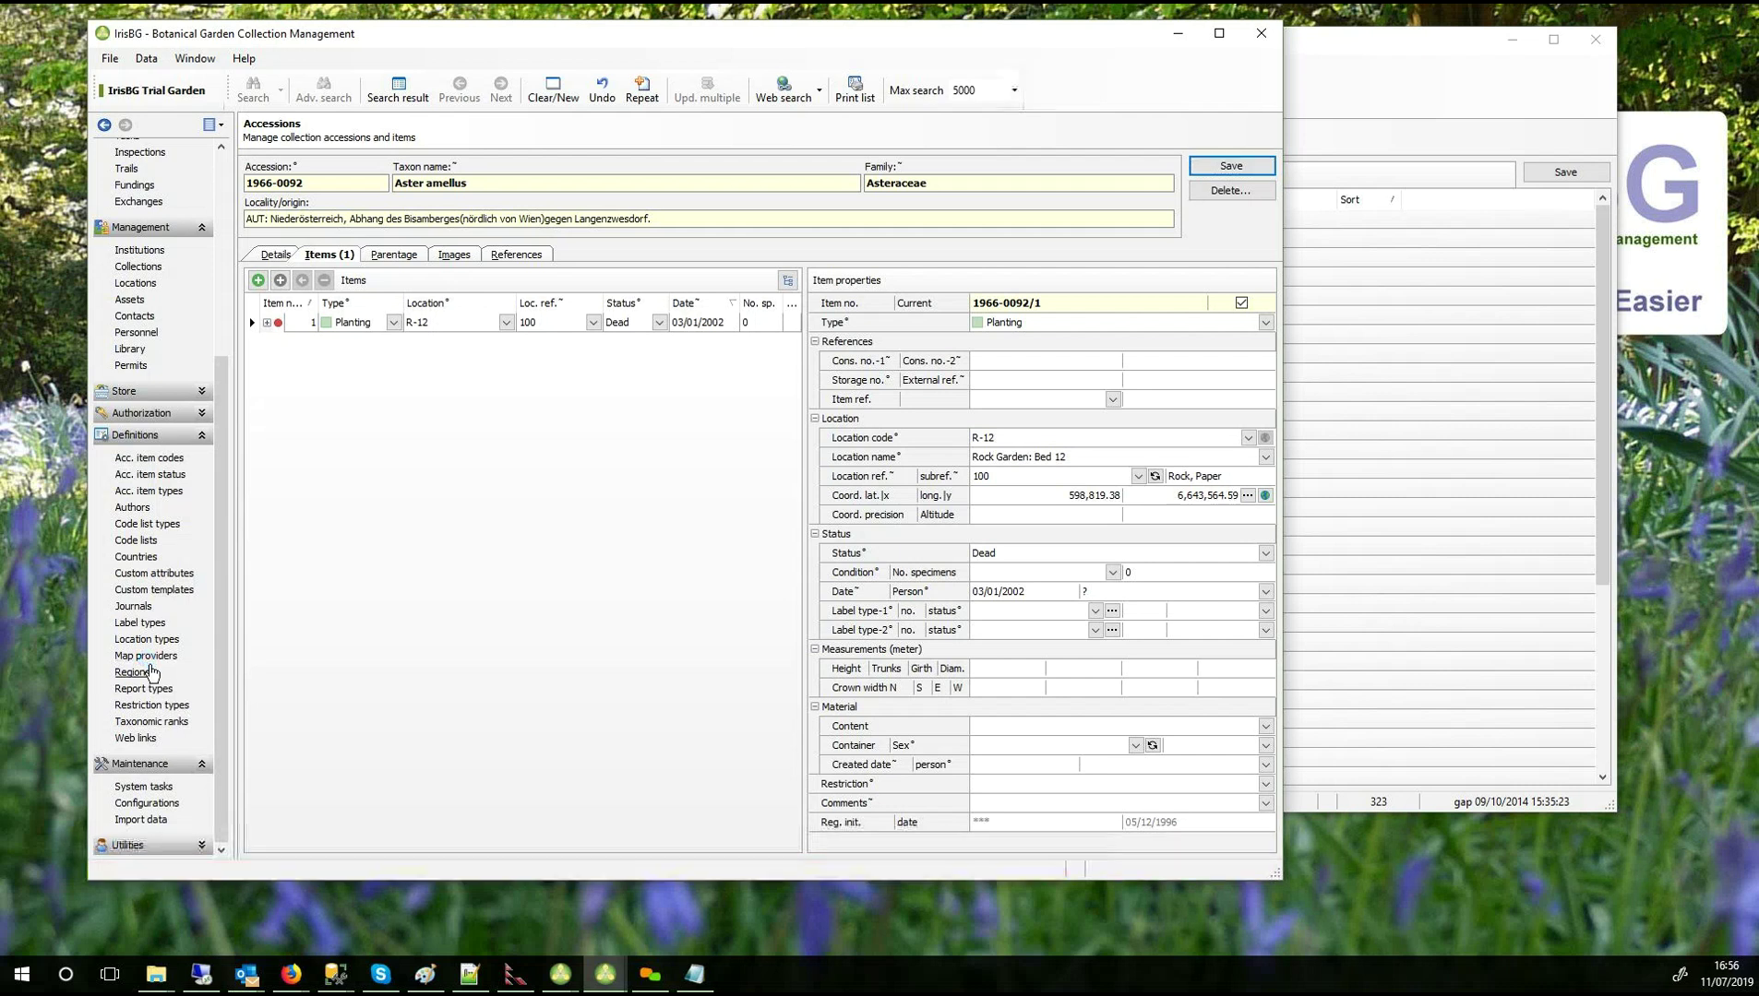
{"action": "left_click", "coordinate": [381, 232]}
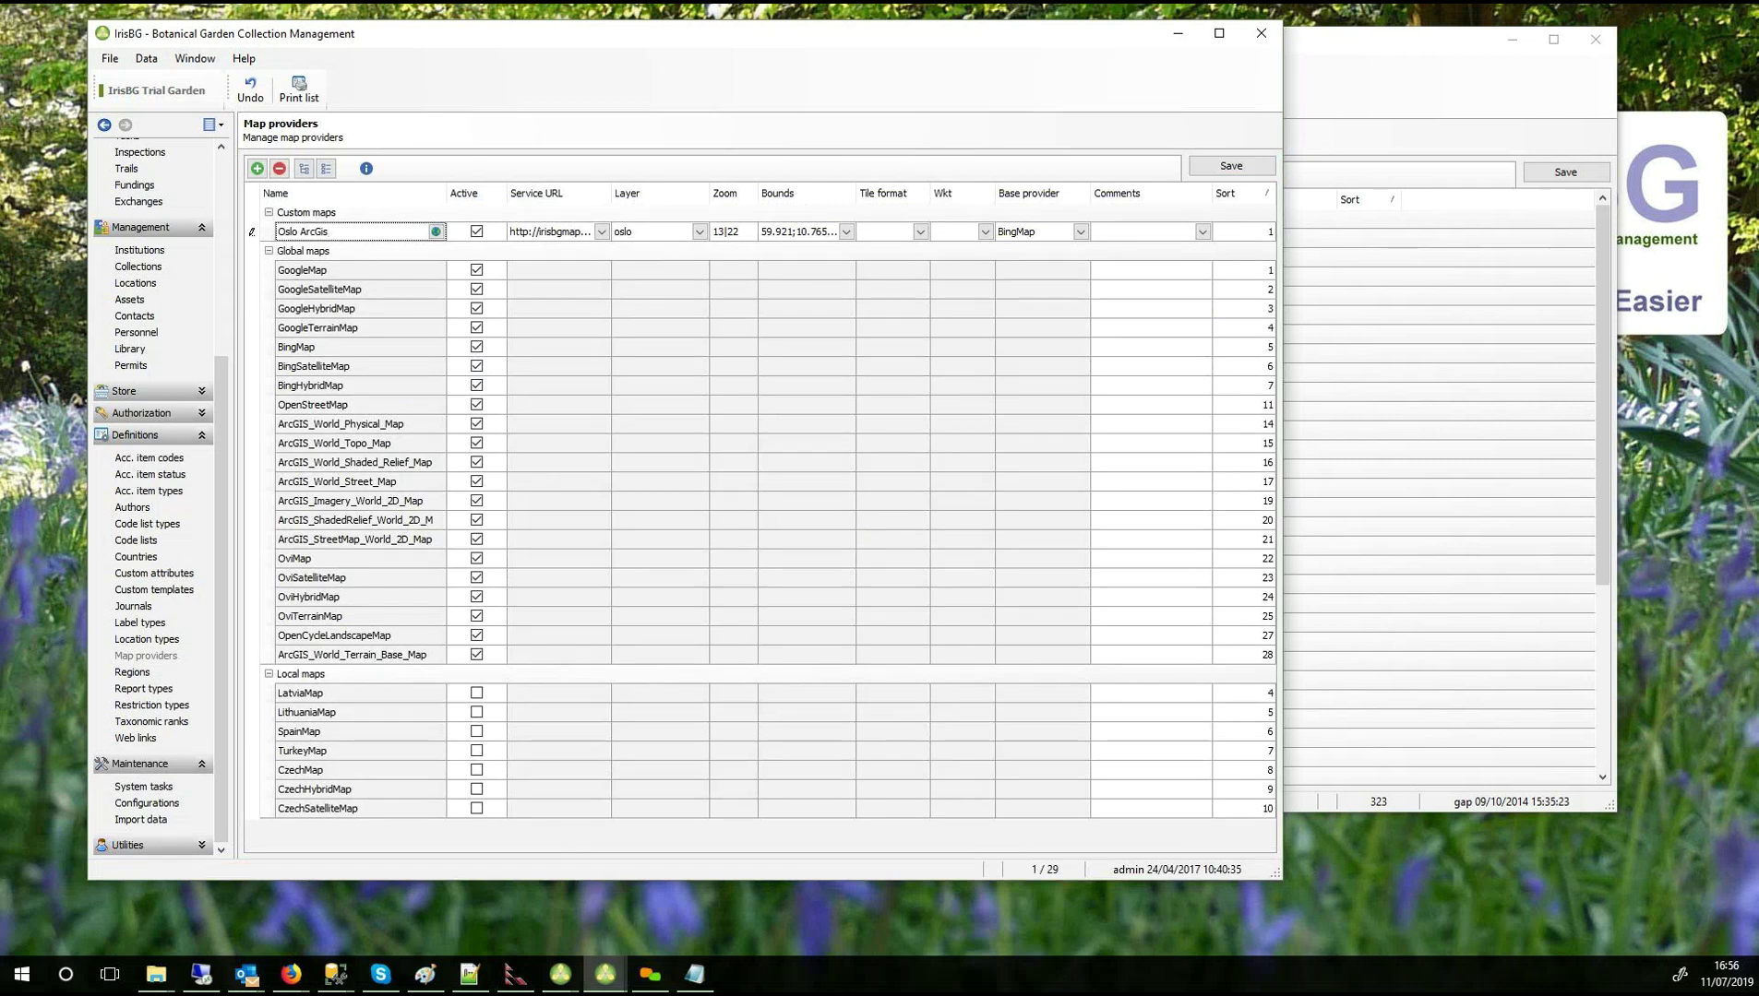
Switch to the Dawes Arboretum collection window and open its map provider definitions.
{"action": "key", "text": "alt+Tab"}
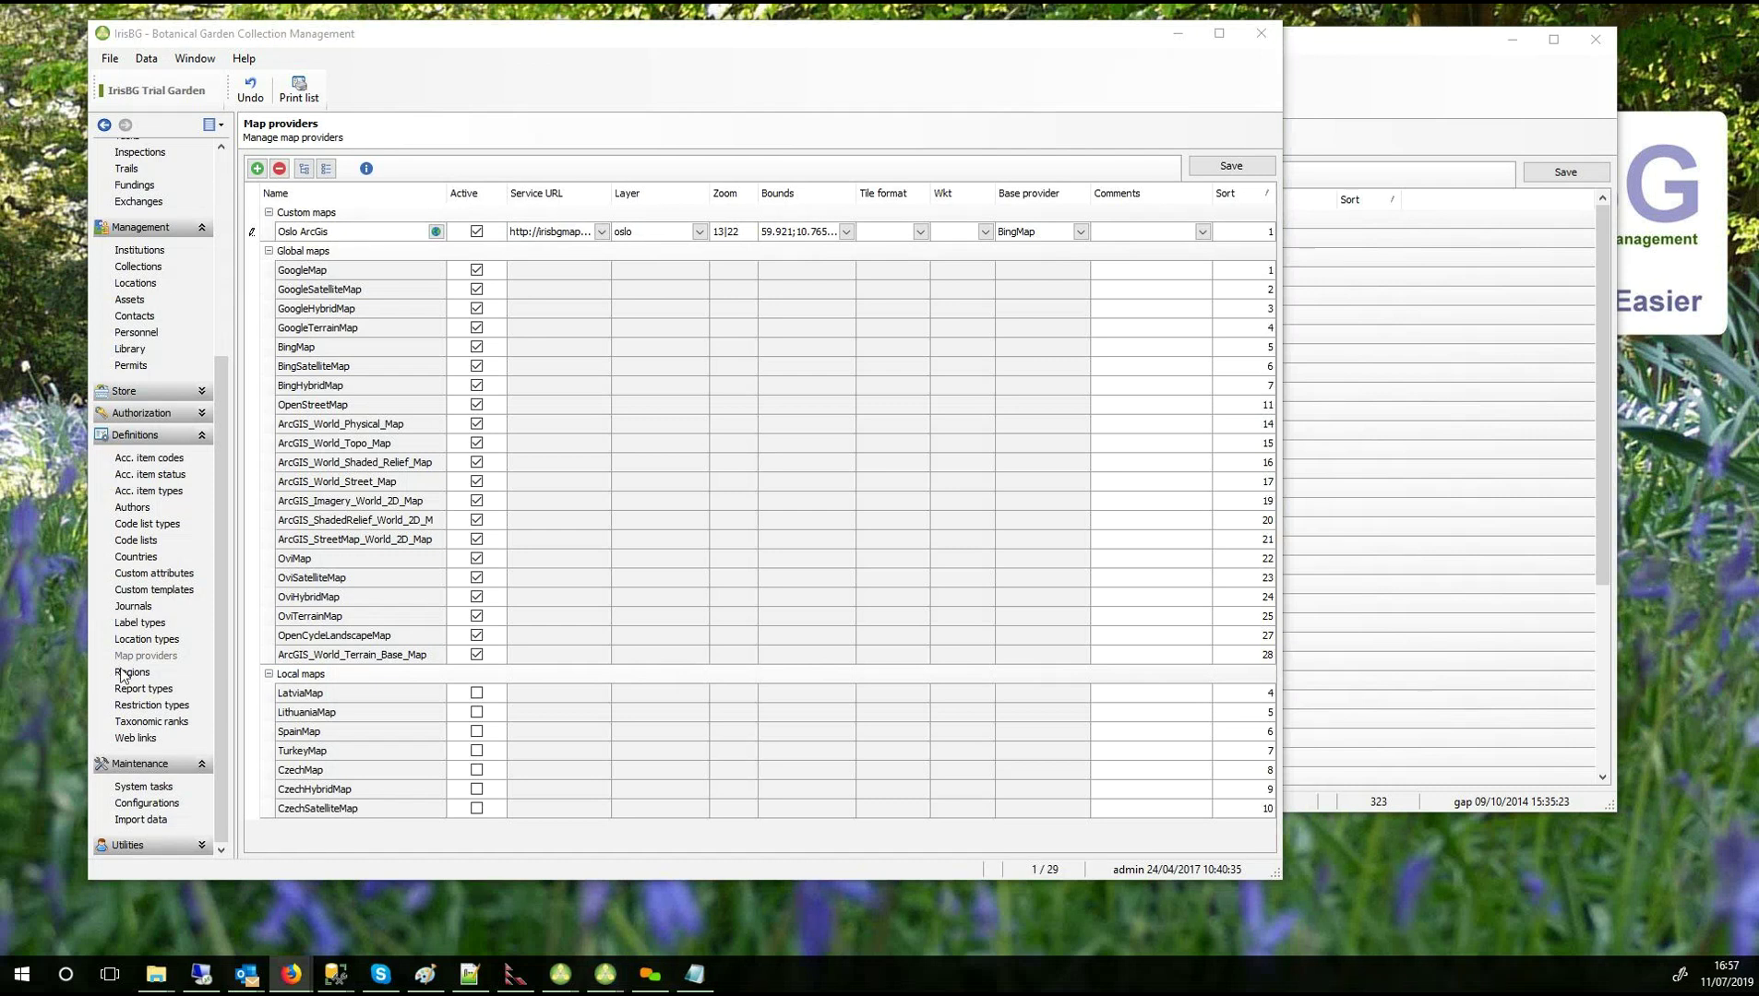
{"action": "left_click", "coordinate": [1349, 73]}
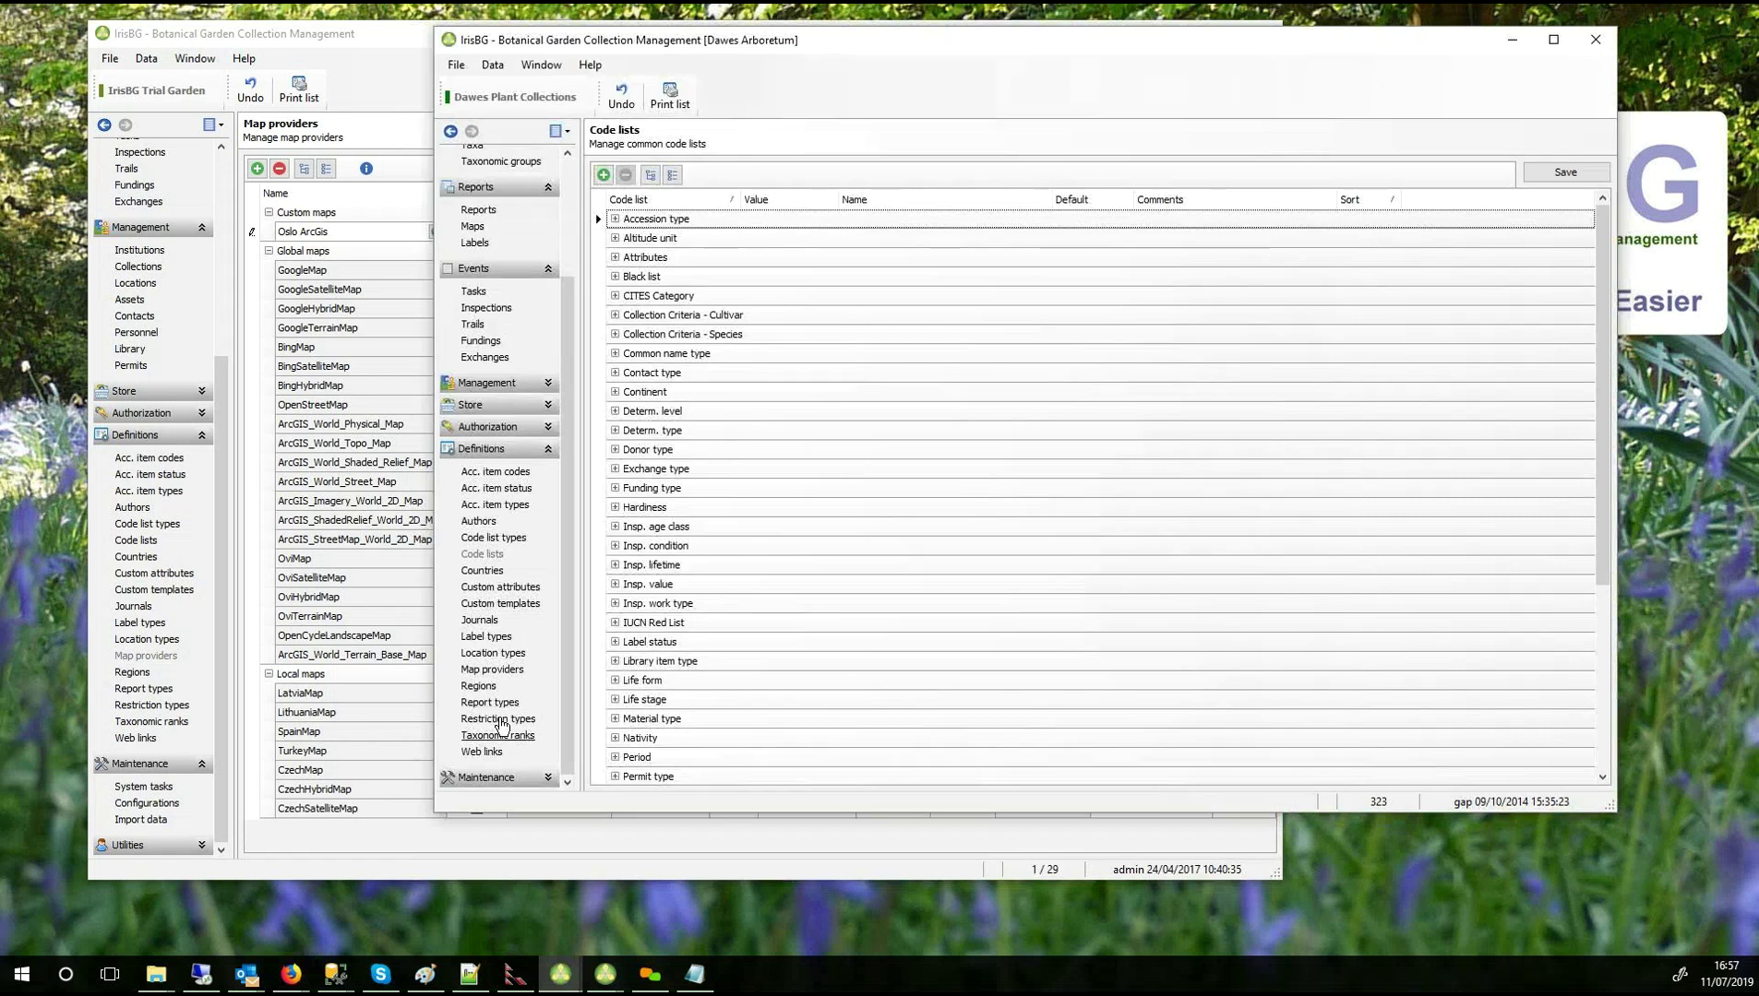
{"action": "left_click", "coordinate": [492, 670]}
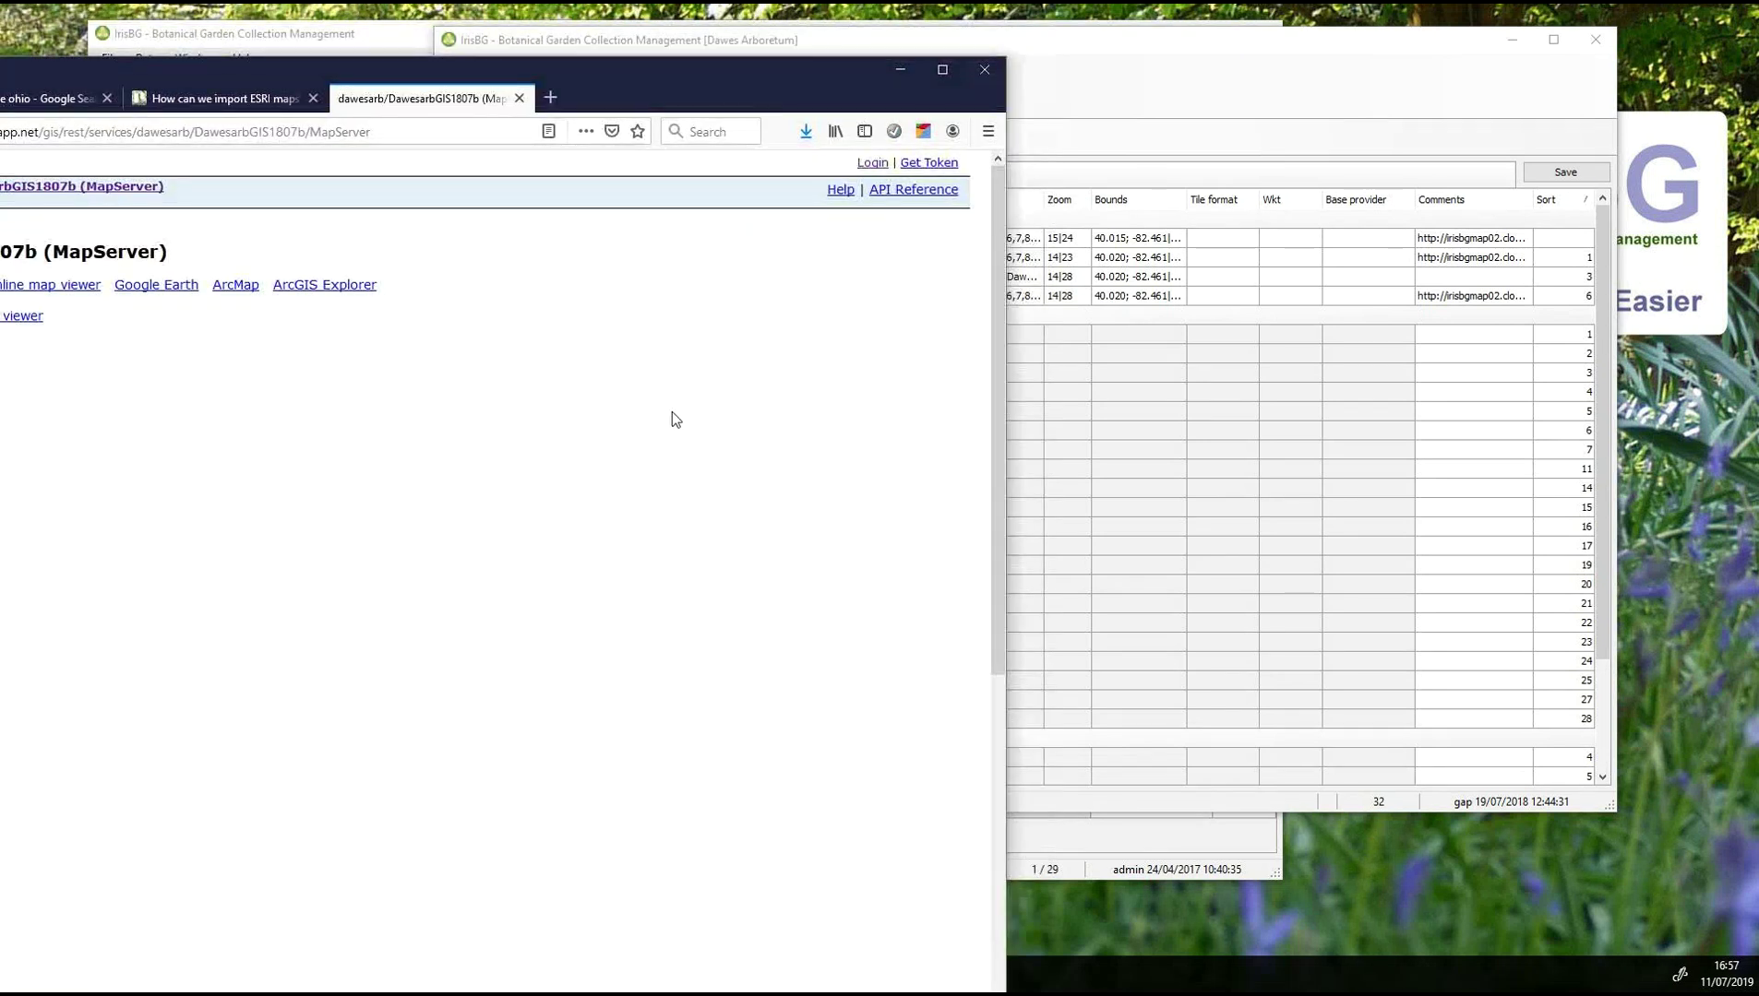
Examine the DawesarbGIS1807b MapServer page in the browser at full screen, highlighting its WMS link, and return to the map providers.
{"action": "key", "text": "F11"}
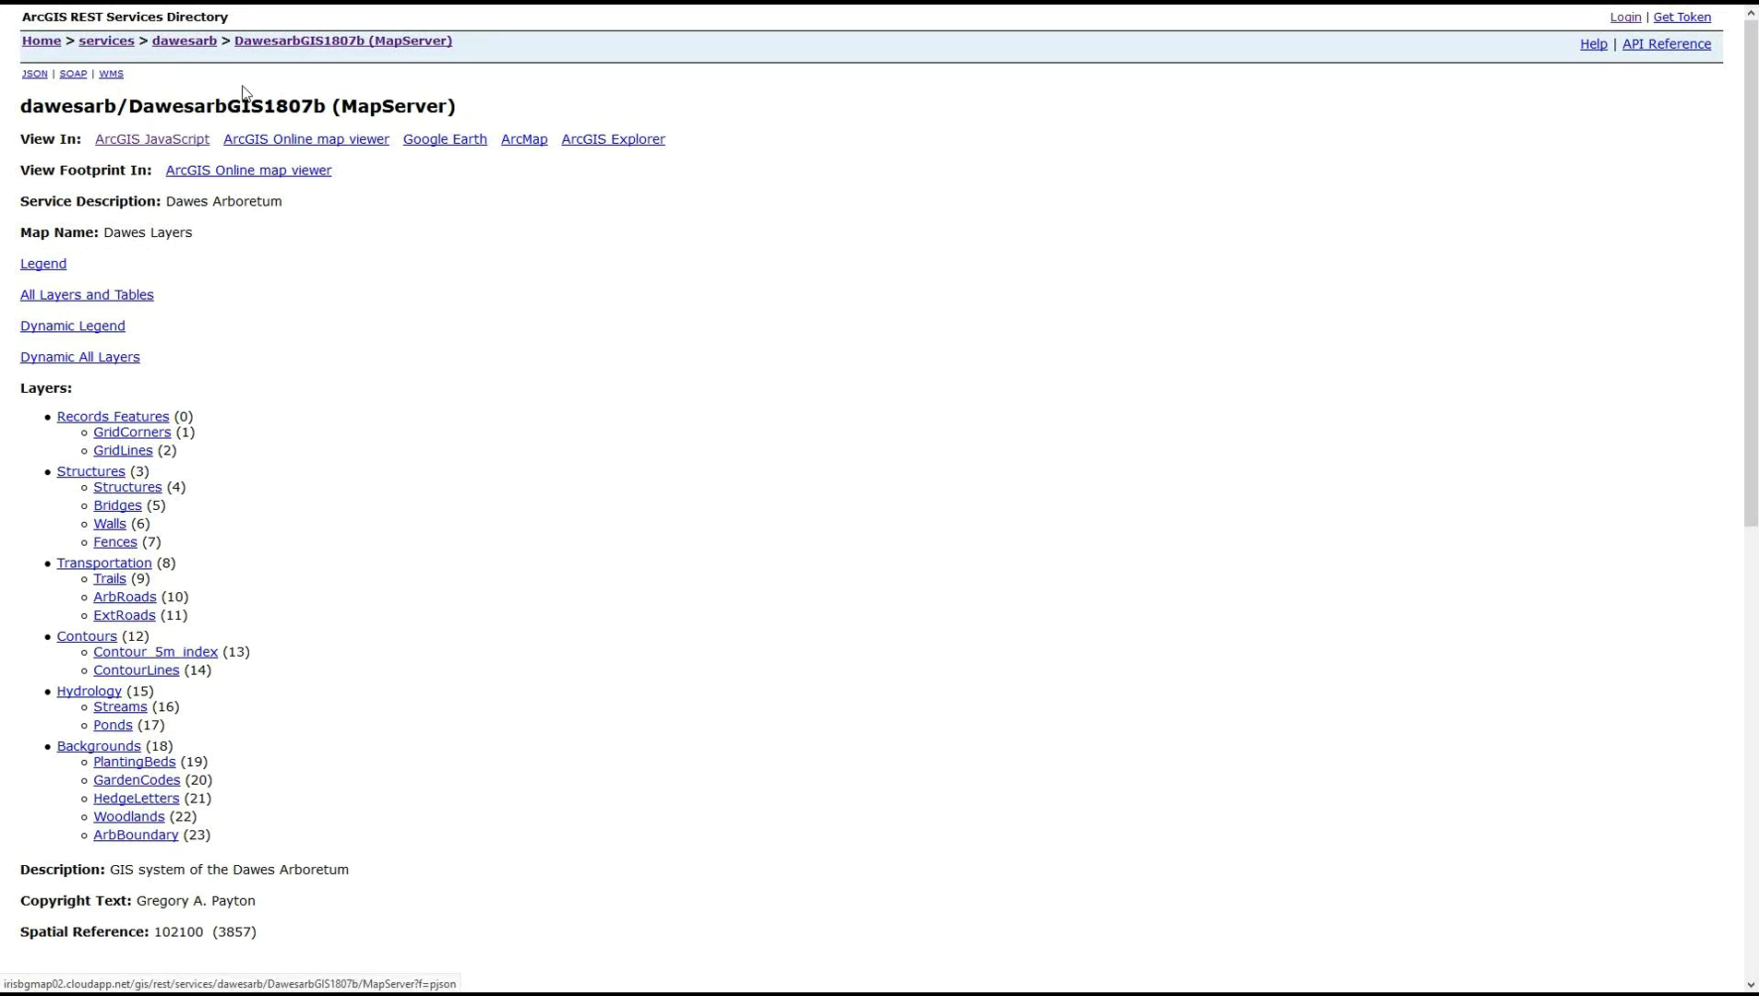
{"action": "left_click_drag", "start_coordinate": [126, 76], "coordinate": [104, 83]}
{"action": "key", "text": "F11"}
{"action": "key", "text": "F11"}
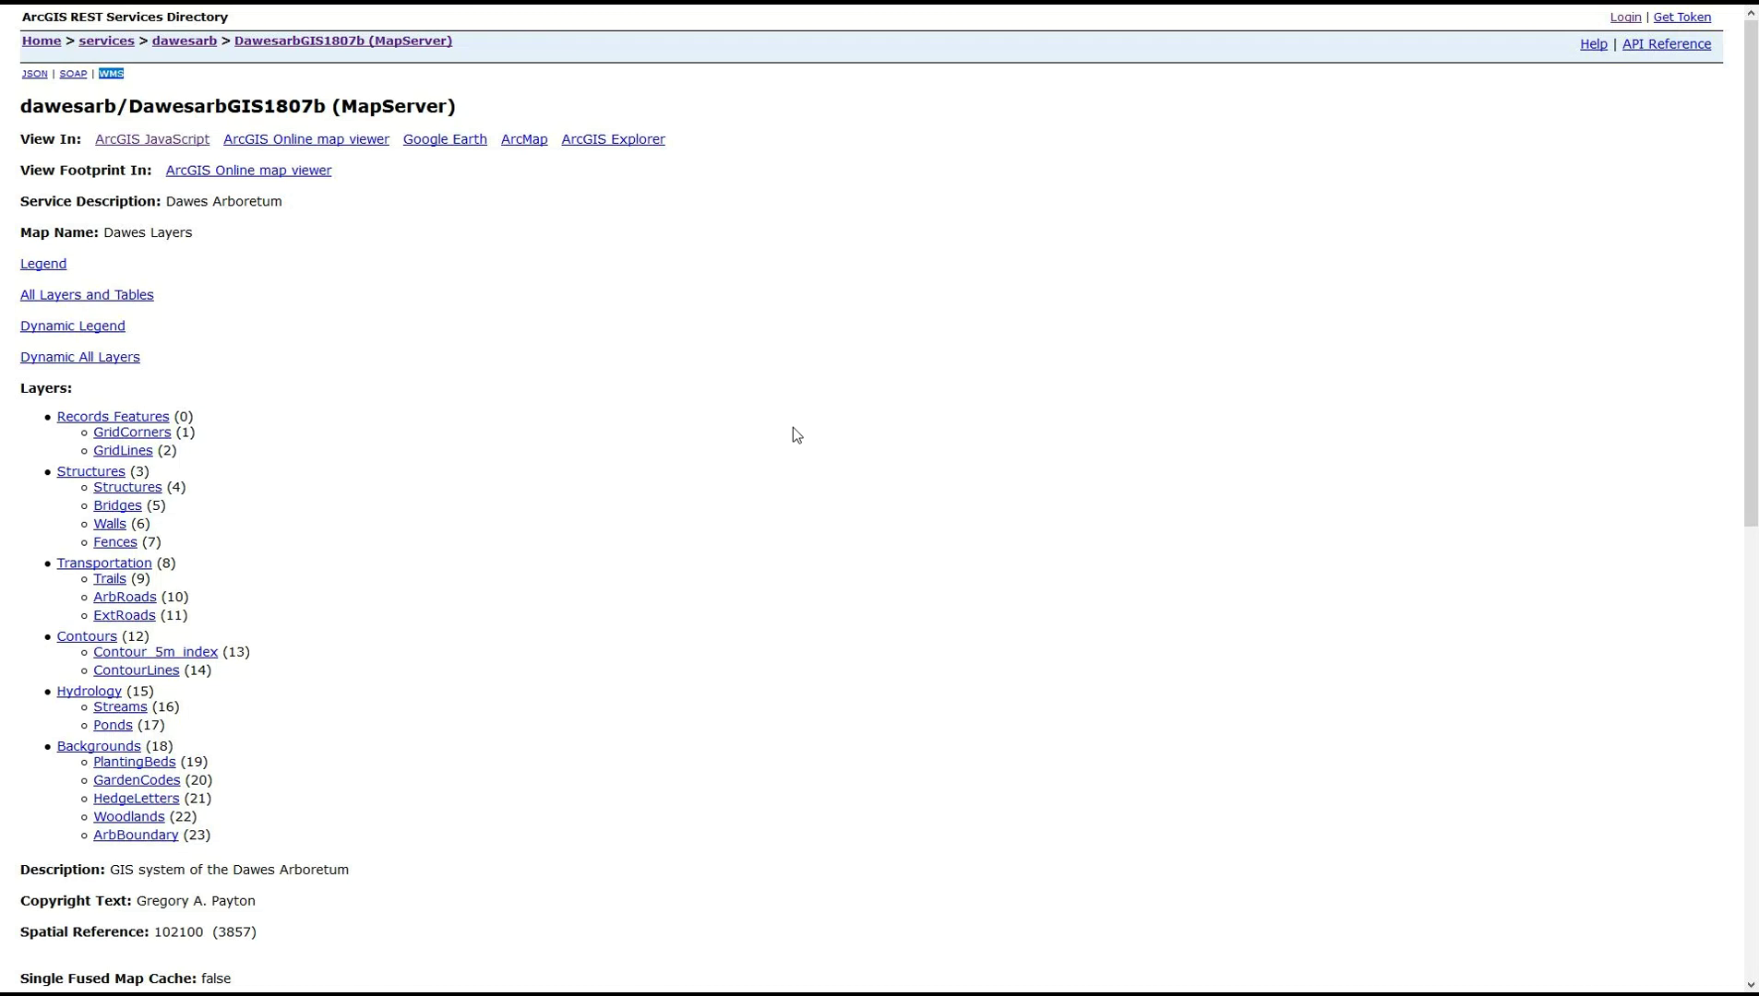
{"action": "key", "text": "F11"}
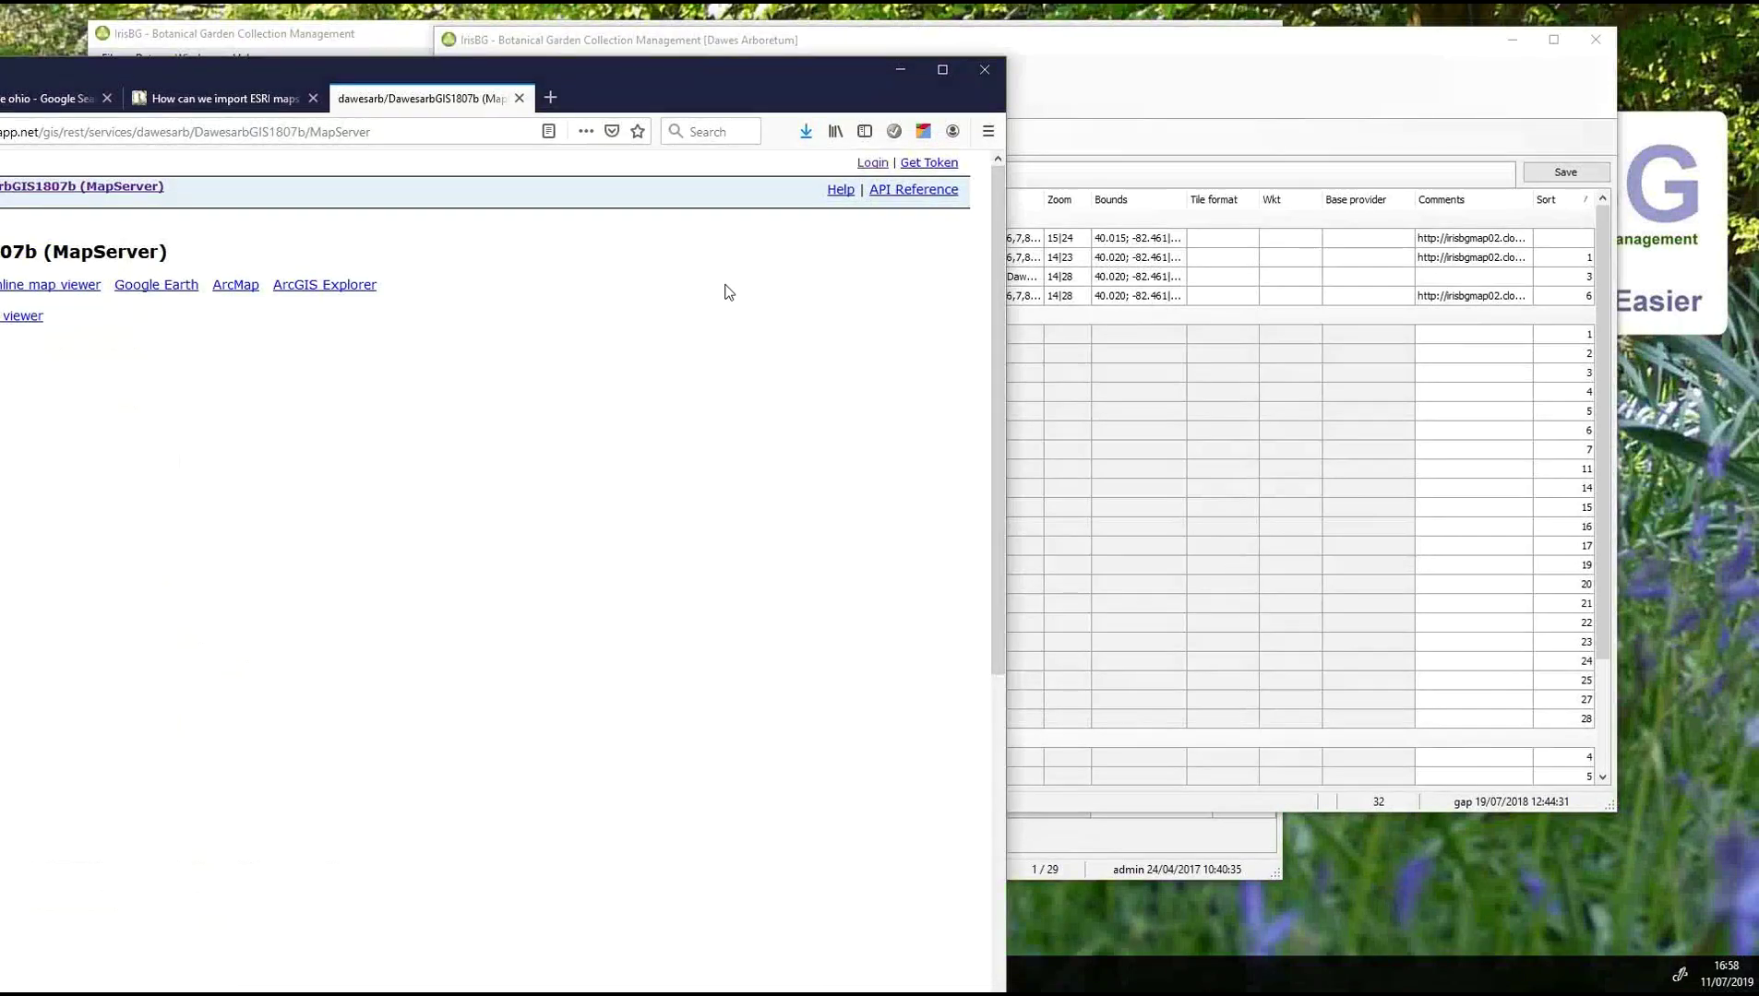
{"action": "left_click_drag", "start_coordinate": [720, 68], "coordinate": [0, 83]}
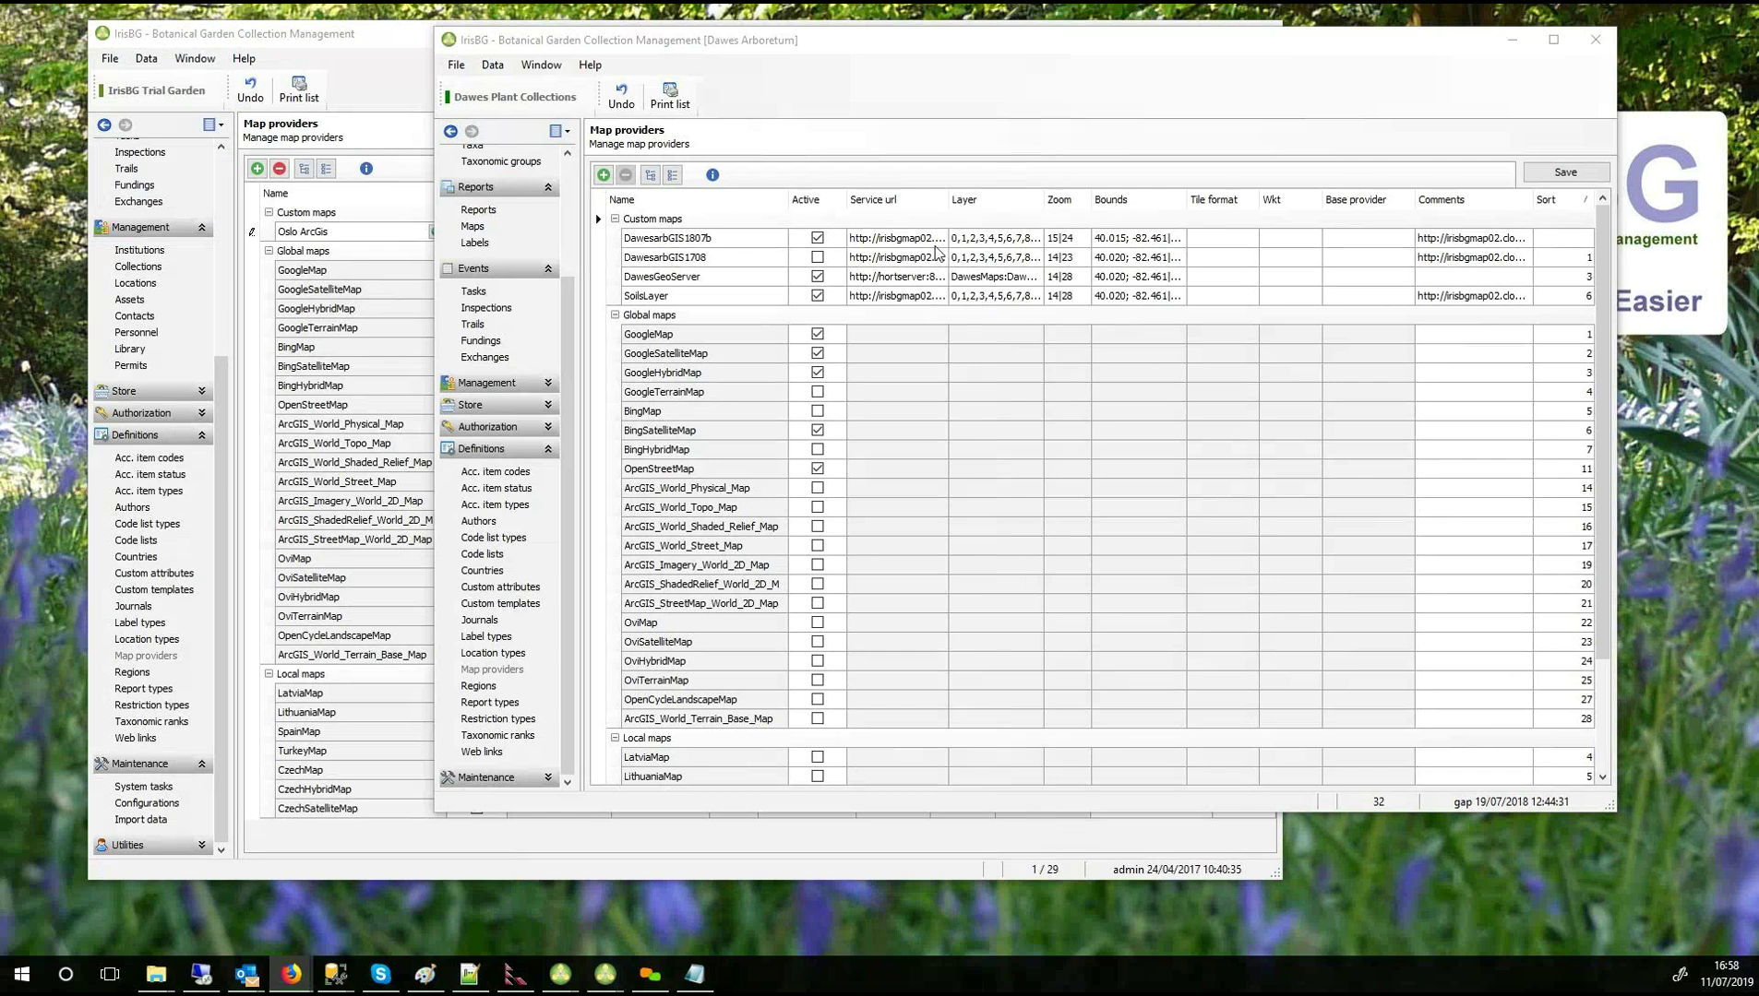
Inspect the full service URL of the DawesarbGIS1807b custom map and close it without changes.
{"action": "left_click", "coordinate": [938, 246]}
{"action": "key", "text": "ctrl+a"}
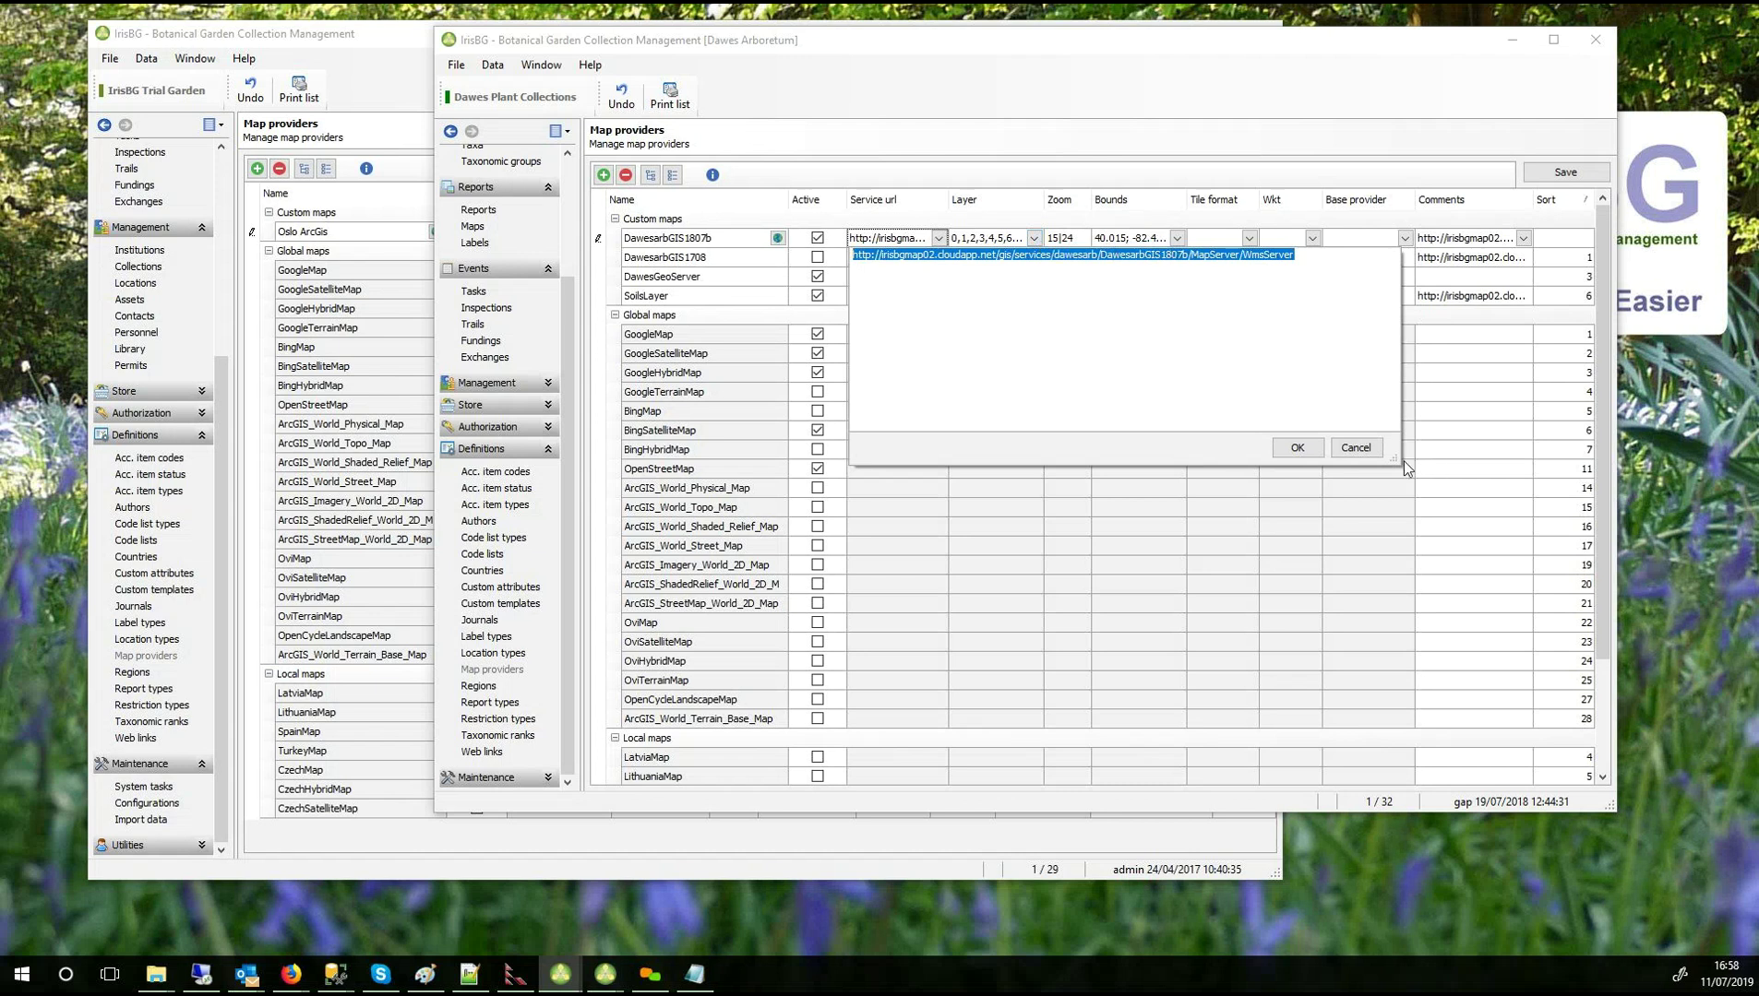
{"action": "left_click", "coordinate": [1372, 450]}
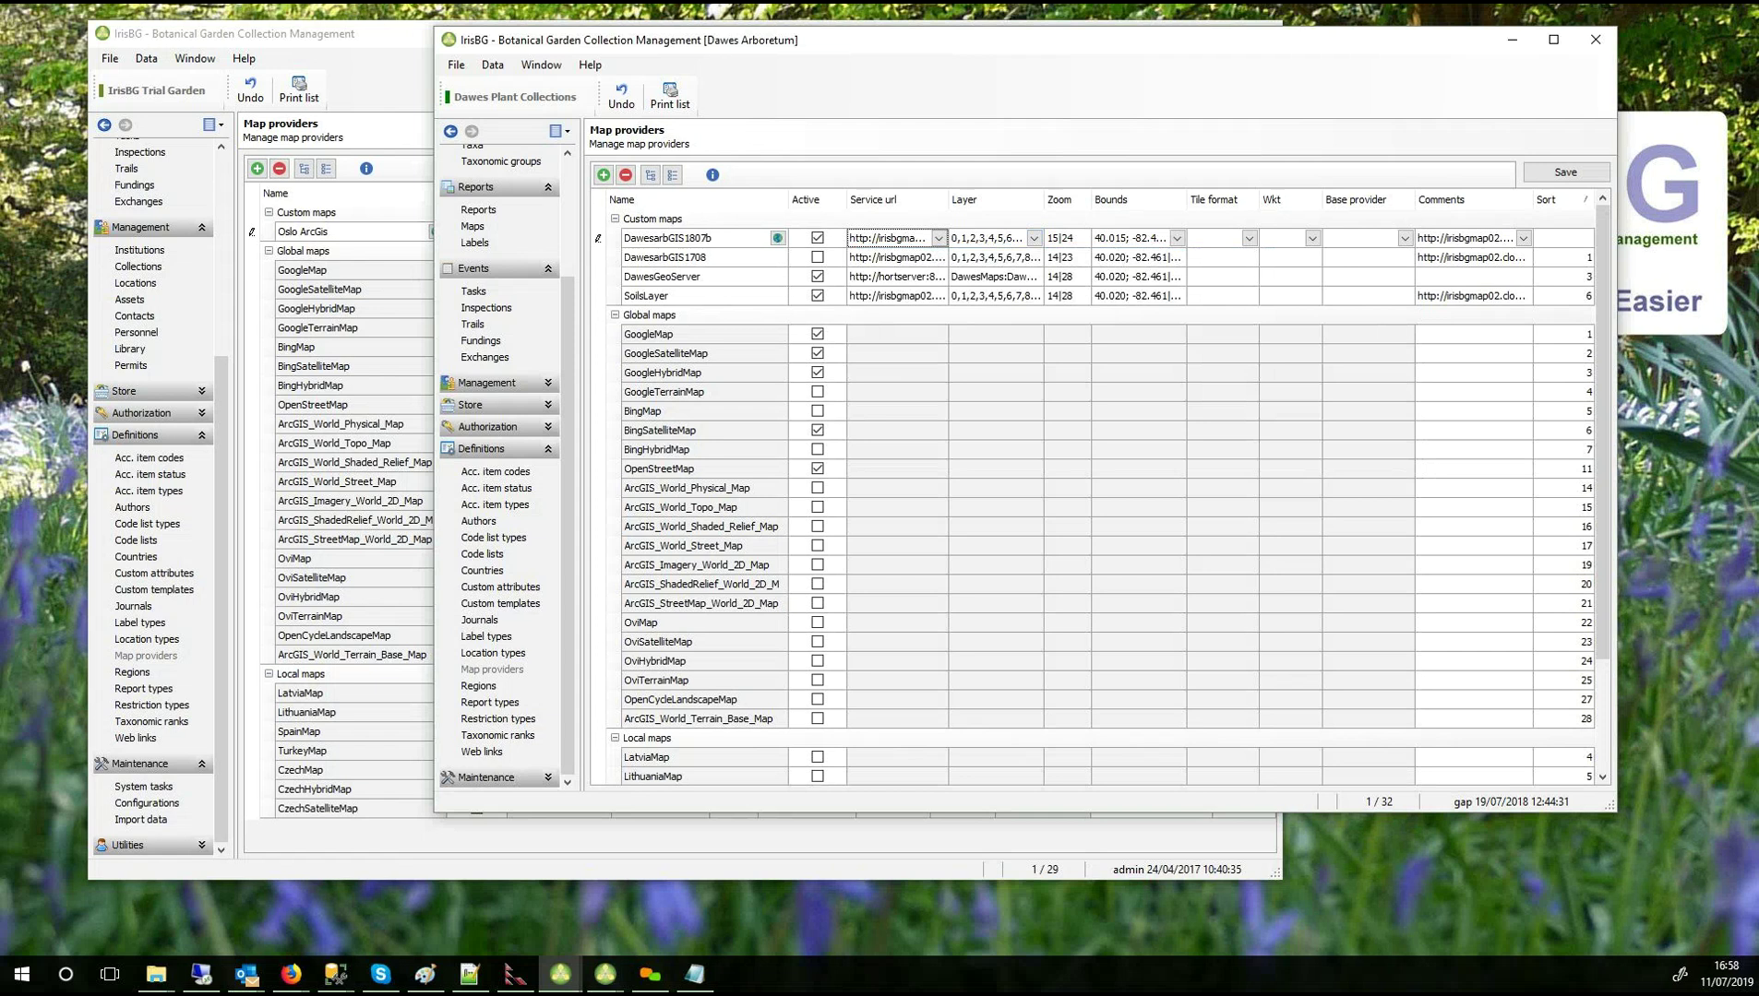
Switch to Firefox, open the Mapping product page on the IrisBG website and maximize the browser window.
{"action": "left_click", "coordinate": [290, 974]}
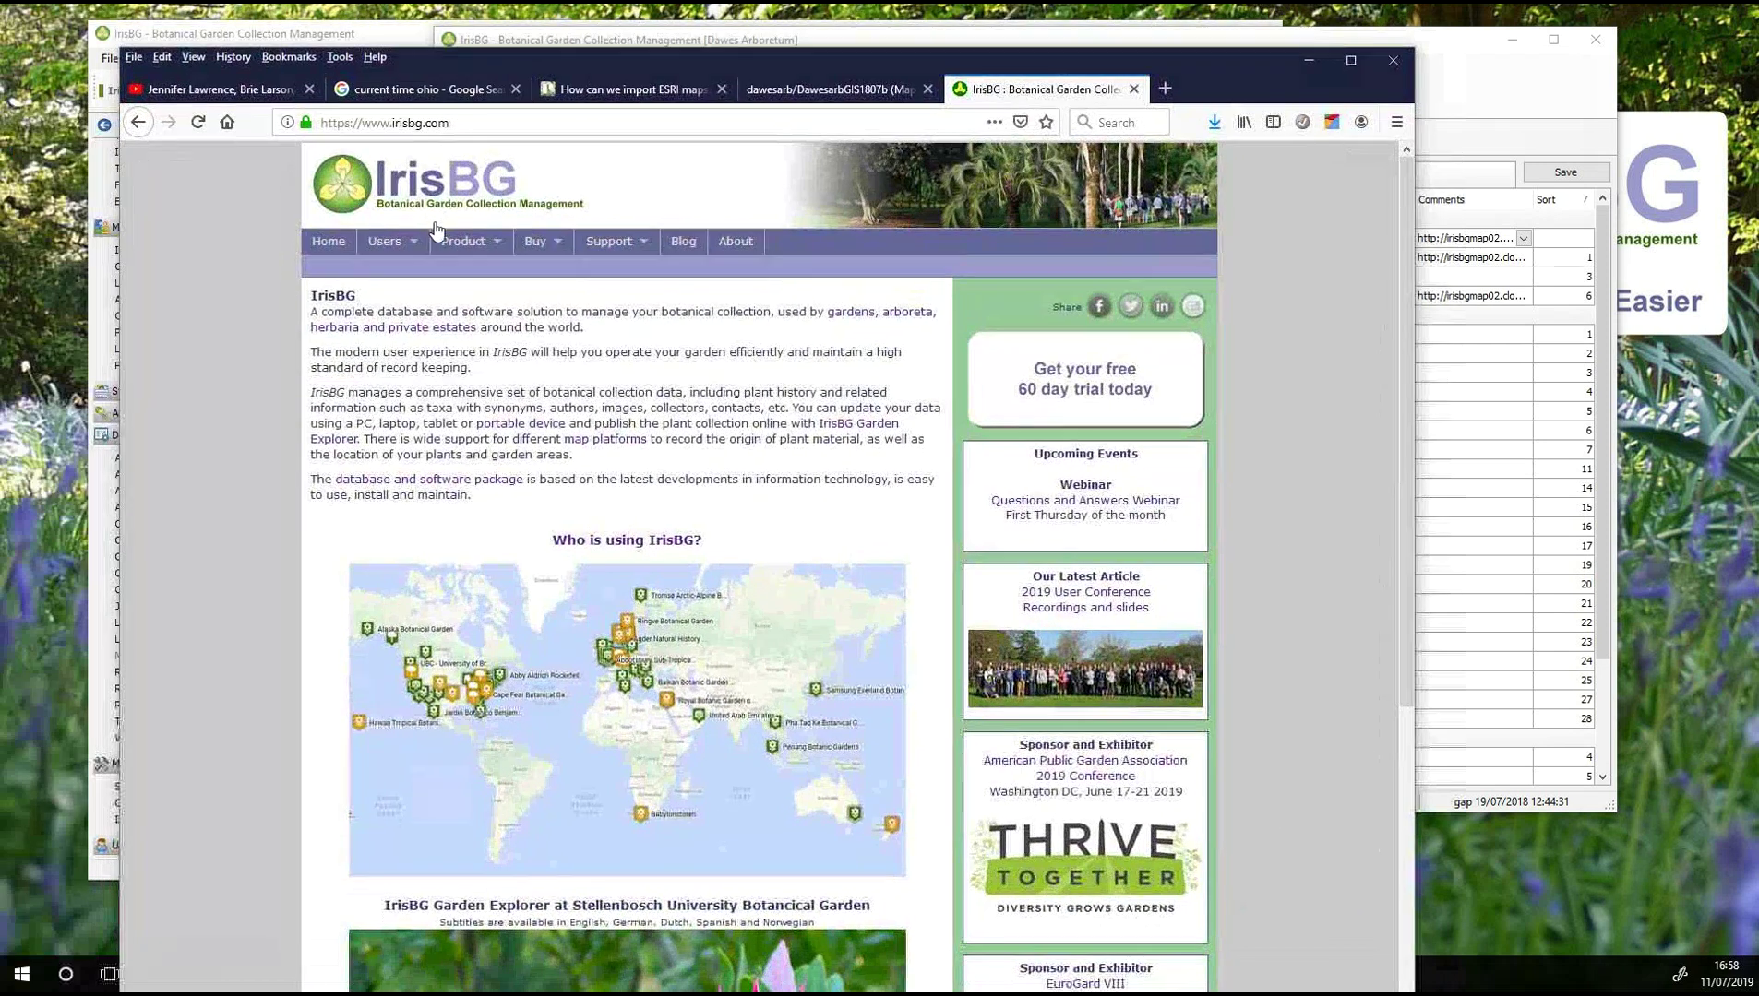
{"action": "mouse_move", "coordinate": [431, 246]}
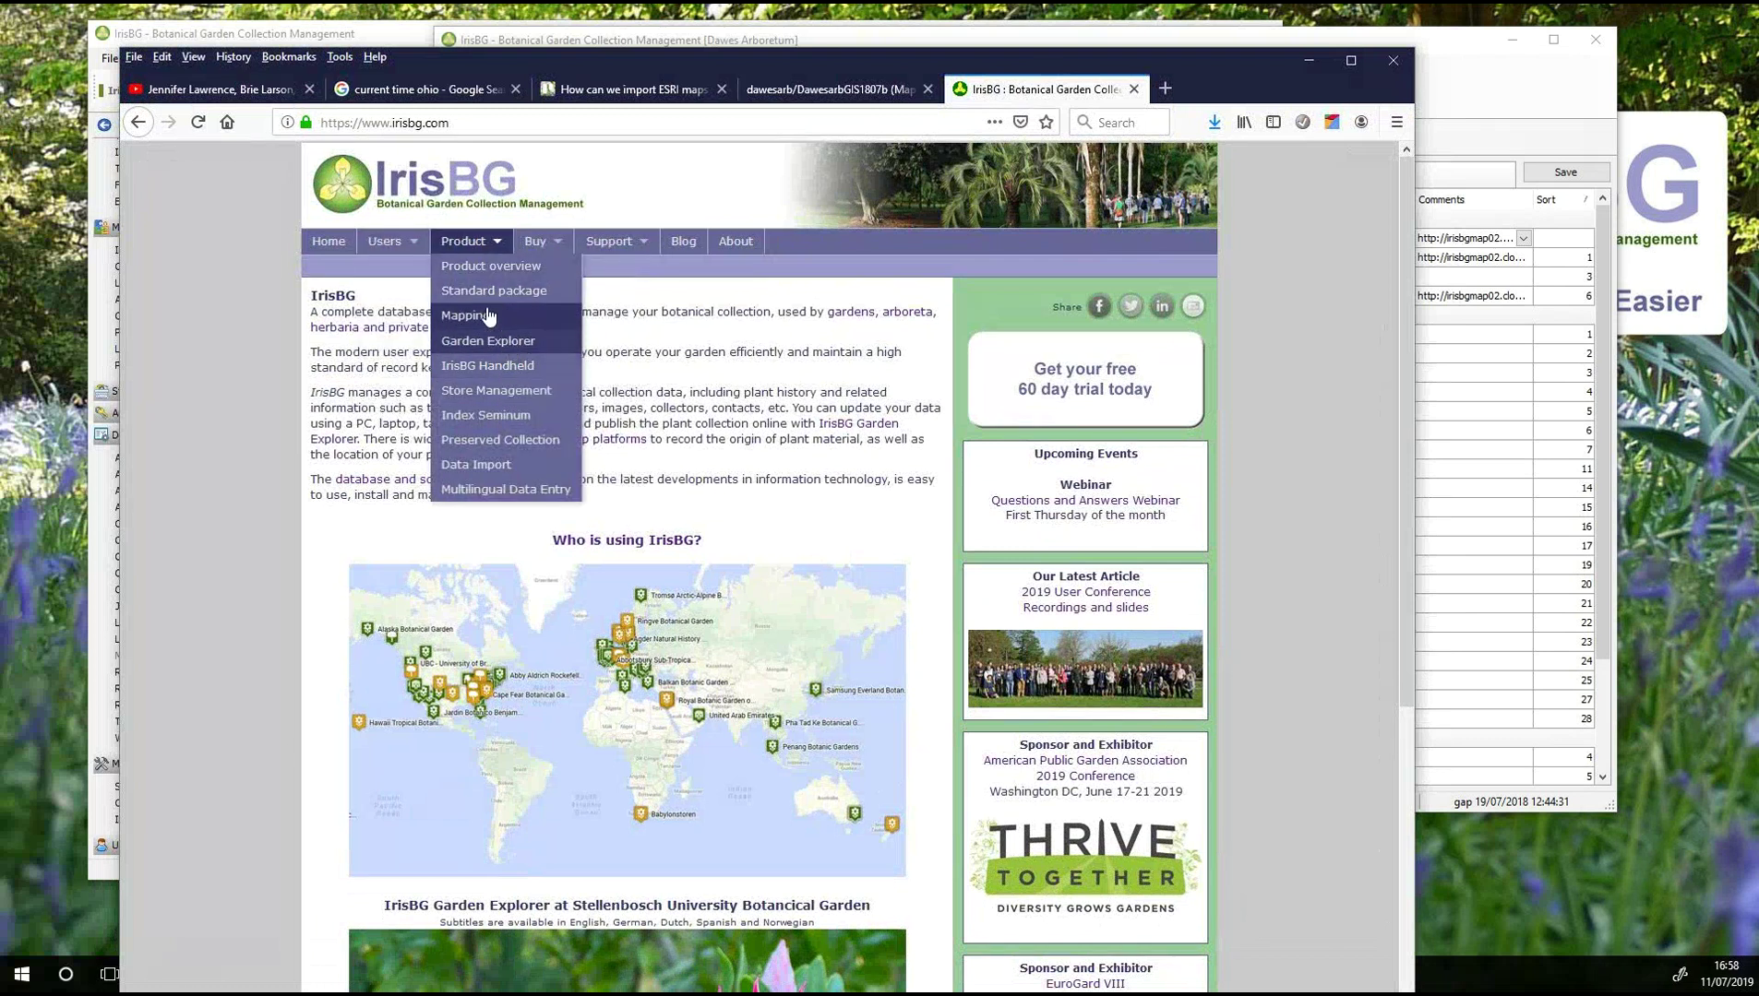
{"action": "left_click", "coordinate": [485, 318]}
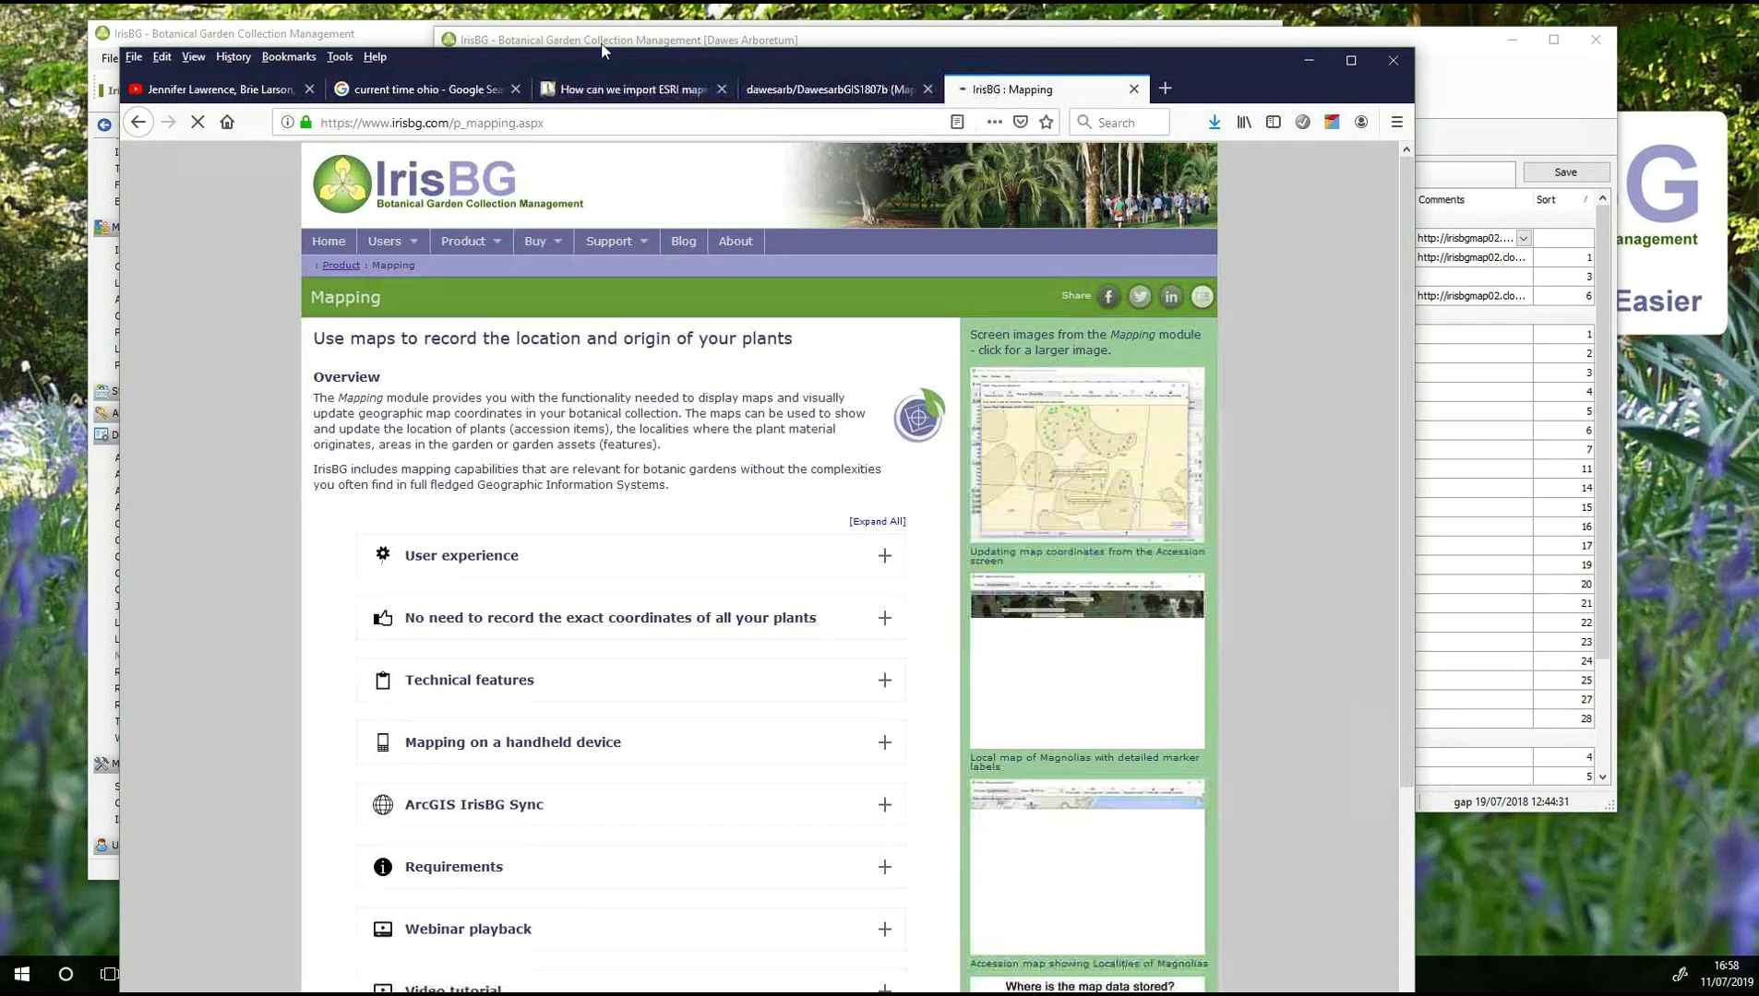
{"action": "double_click", "coordinate": [601, 59]}
{"action": "scroll", "coordinate": [603, 694], "scroll_direction": "down", "scroll_amount": 3}
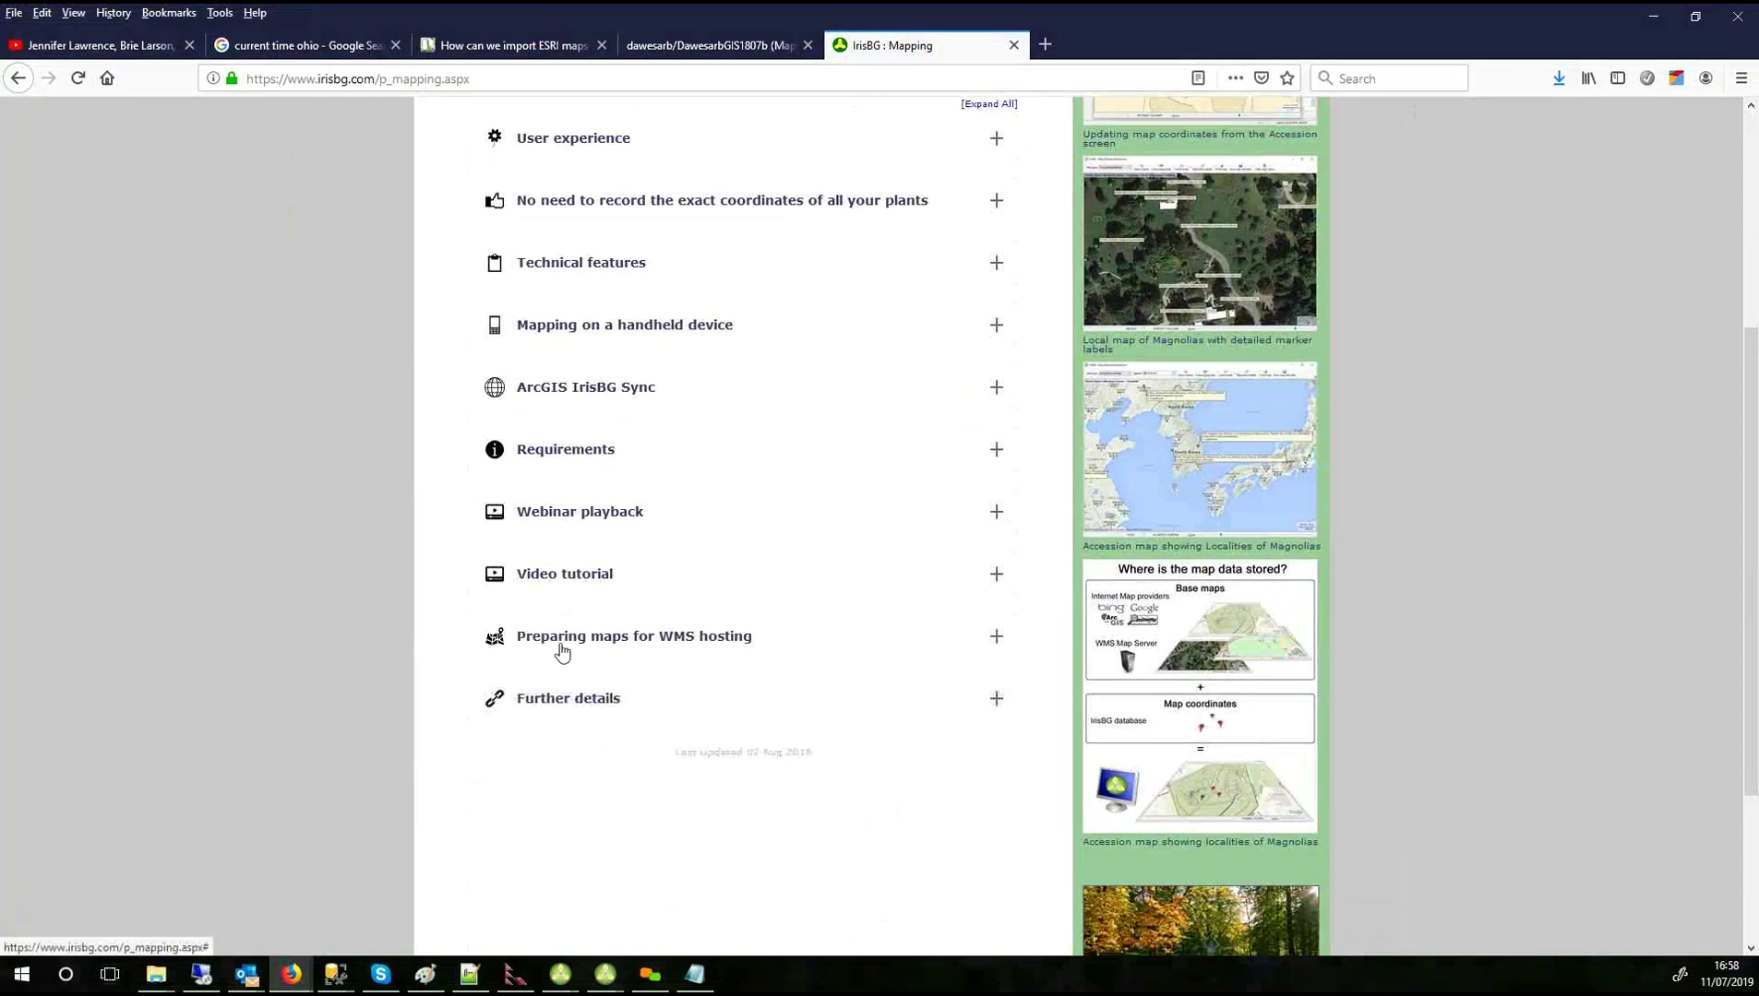
Expand the section on preparing maps for WMS hosting and read its guidelines for visual appearance.
{"action": "left_click", "coordinate": [675, 651]}
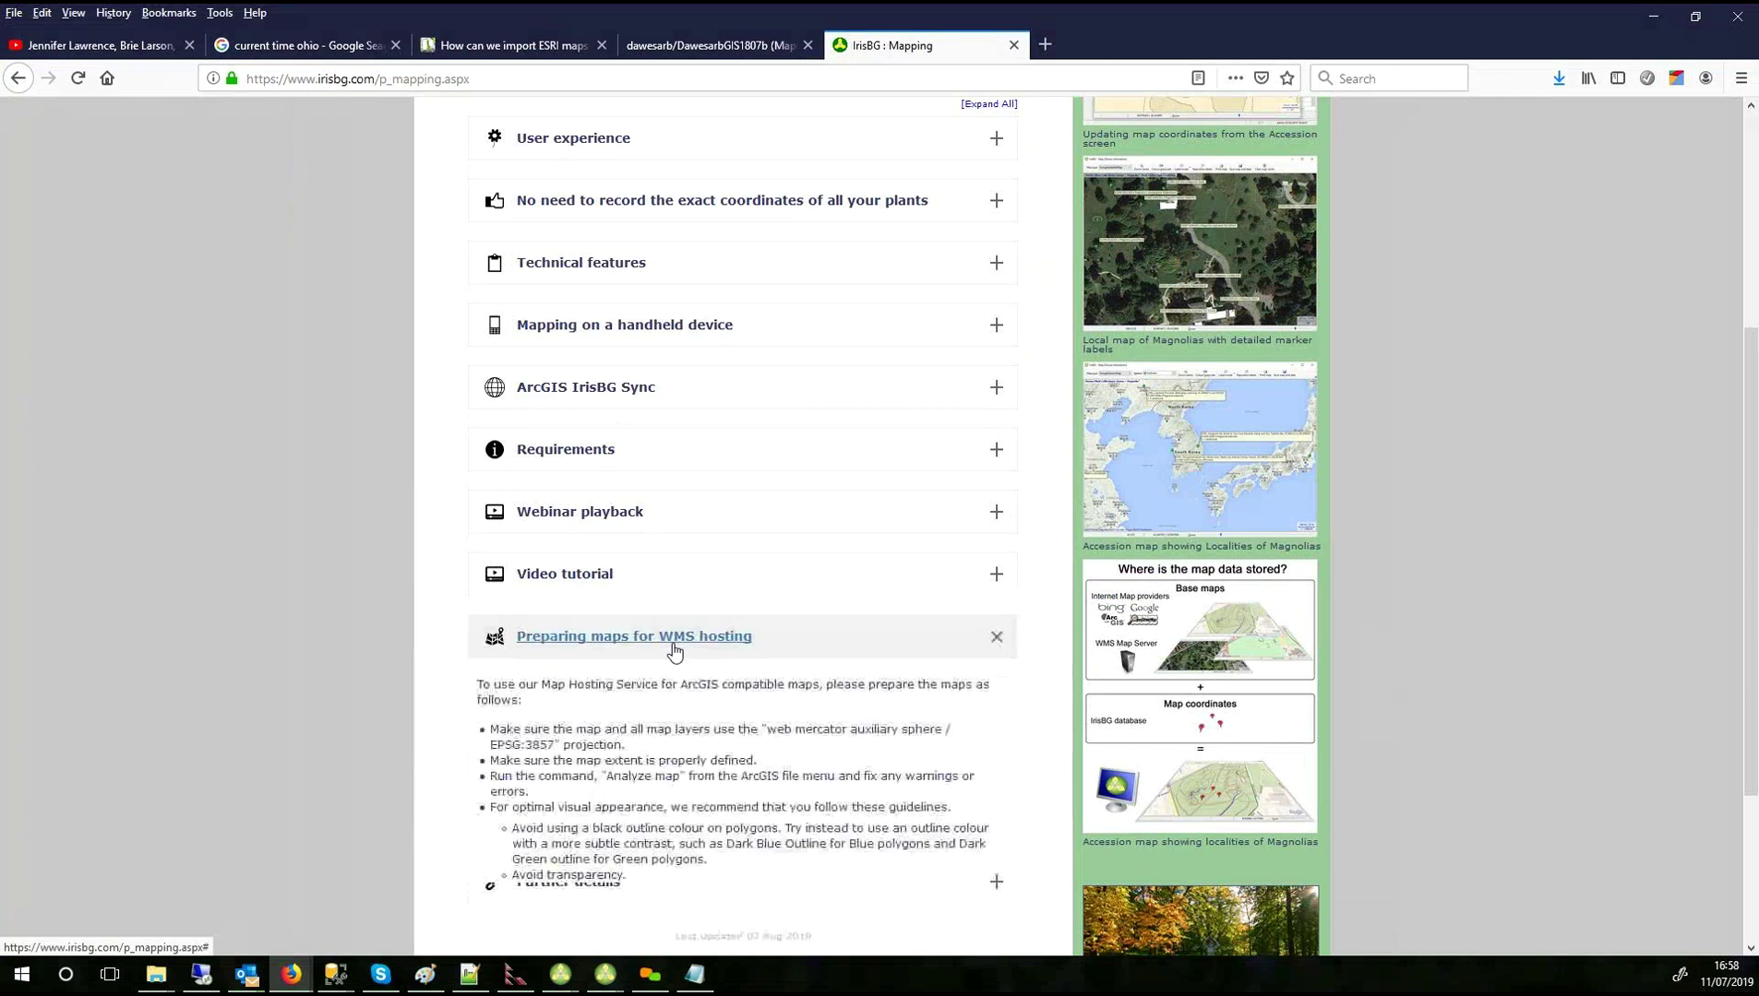
{"action": "scroll", "coordinate": [674, 650], "scroll_direction": "down", "scroll_amount": 2}
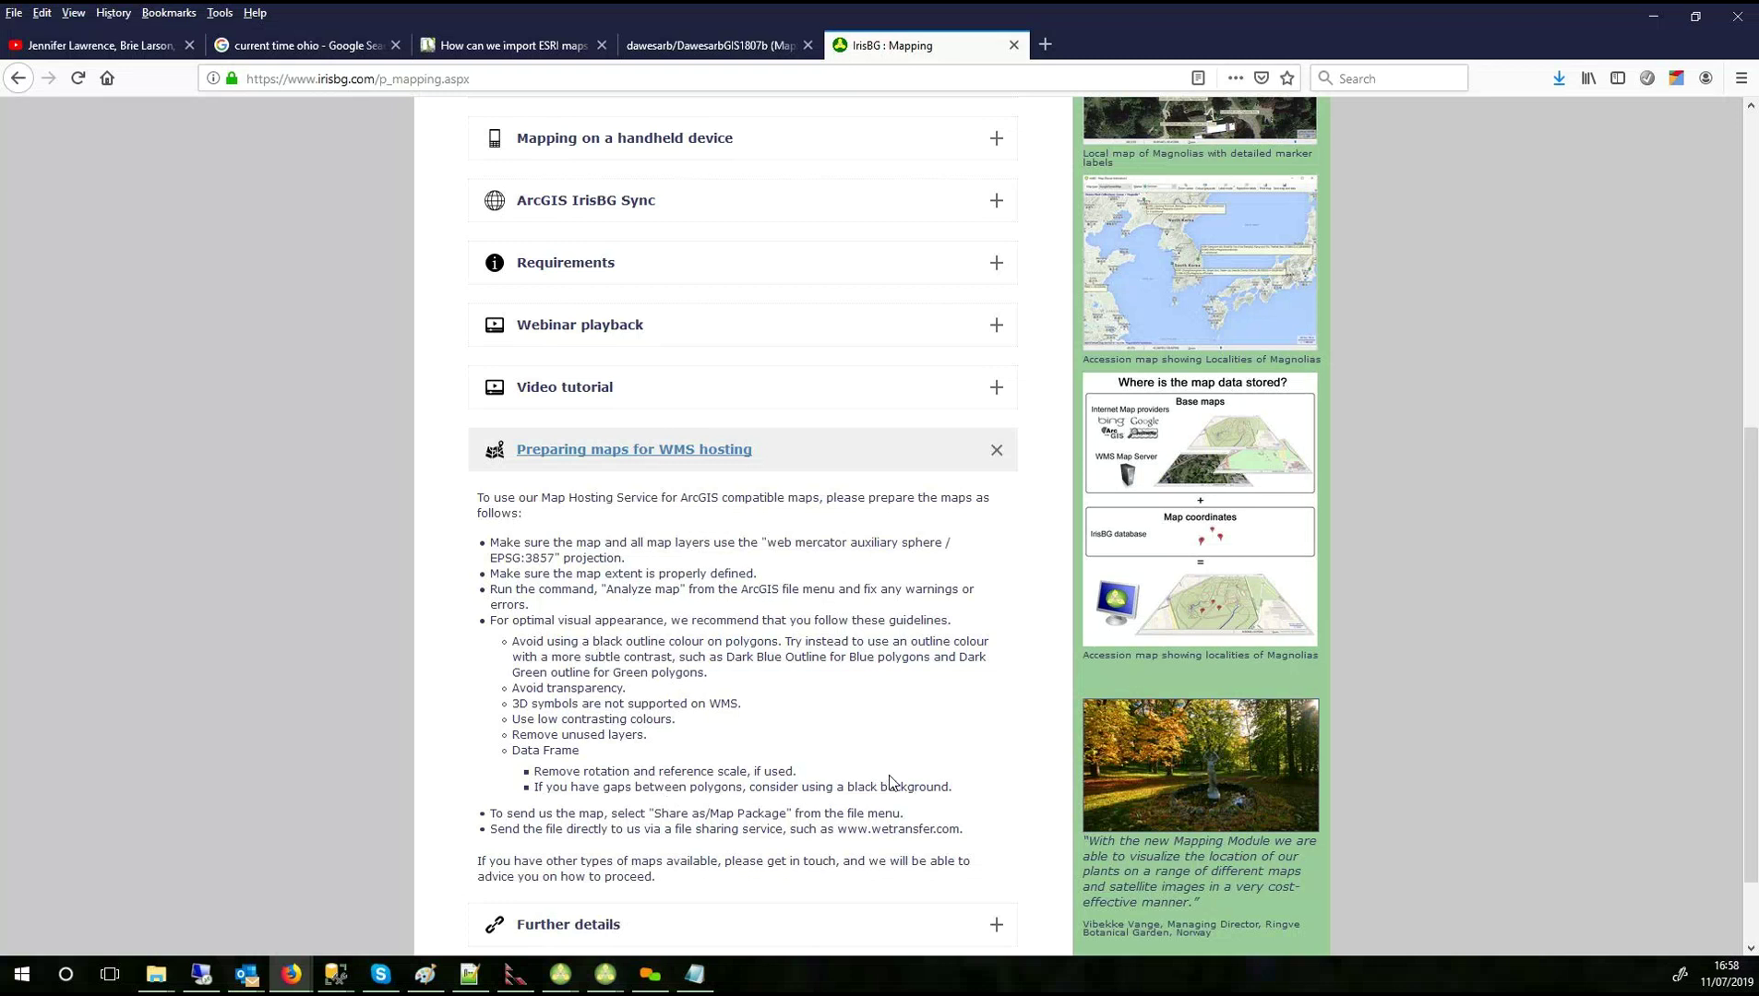
{"action": "left_click_drag", "start_coordinate": [959, 792], "coordinate": [581, 657]}
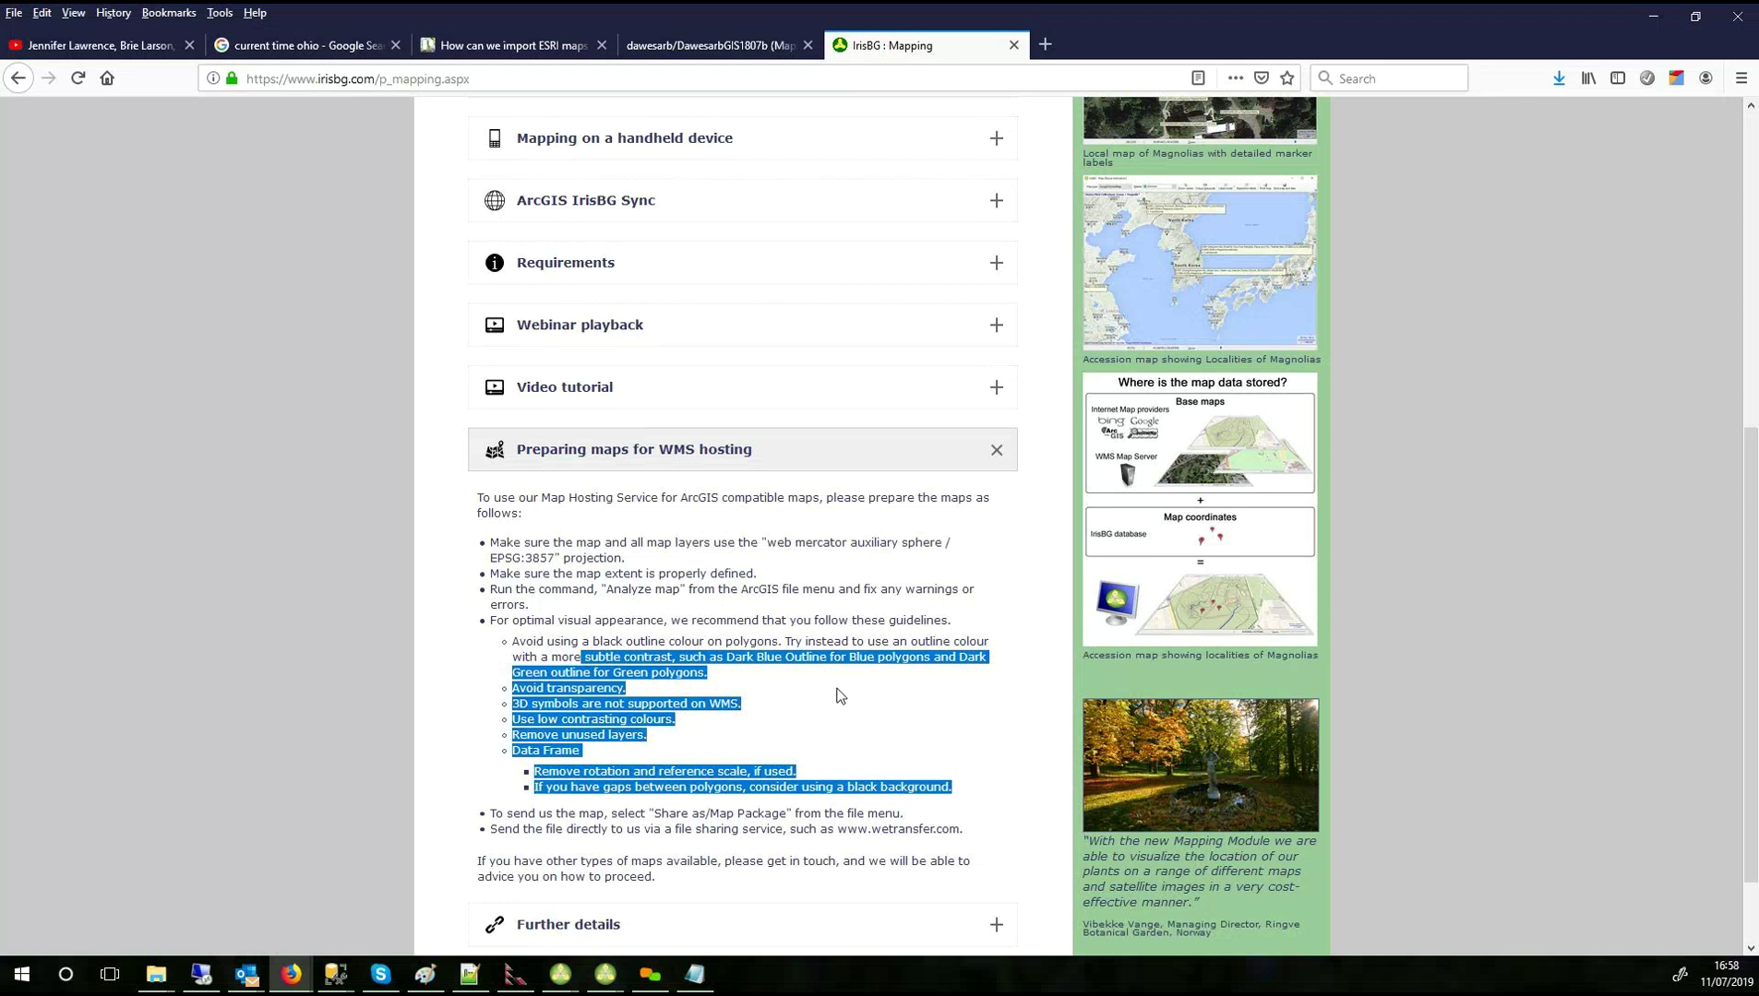
{"action": "left_click", "coordinate": [812, 706]}
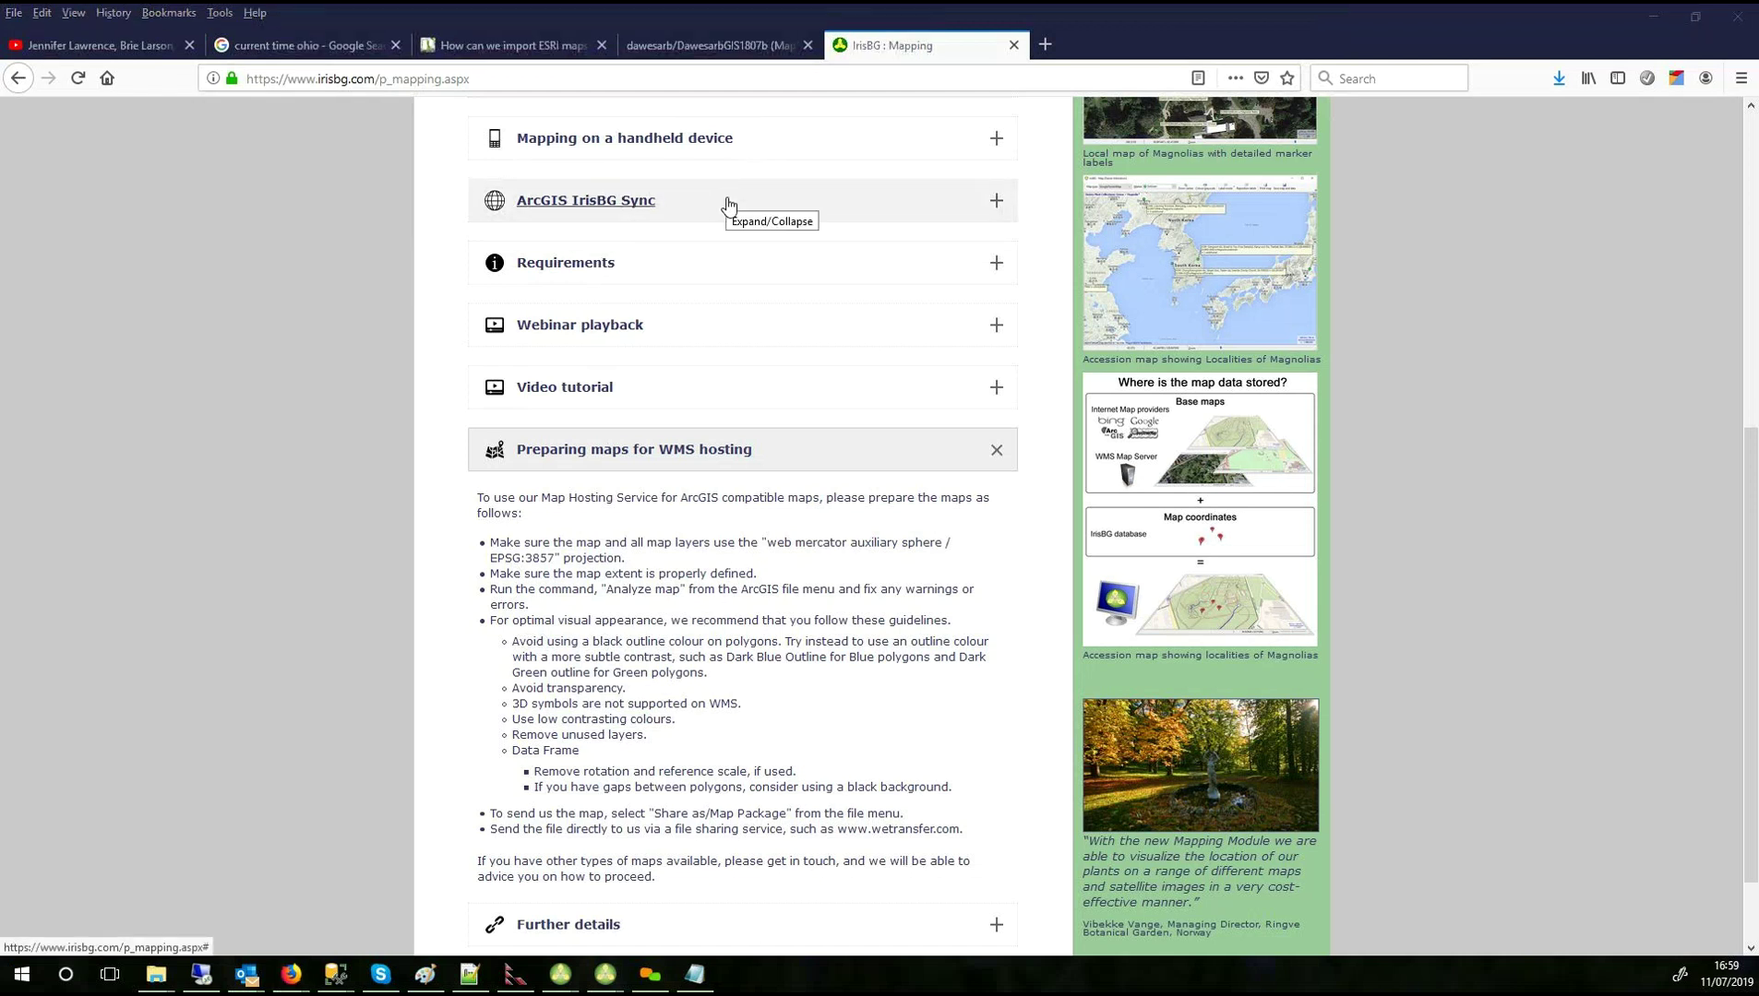
Return to the Dawes map providers in IrisBG, preview the DawesarbGIS1807b map and enlarge the area around the lake and car park.
{"action": "key", "text": "alt+Tab"}
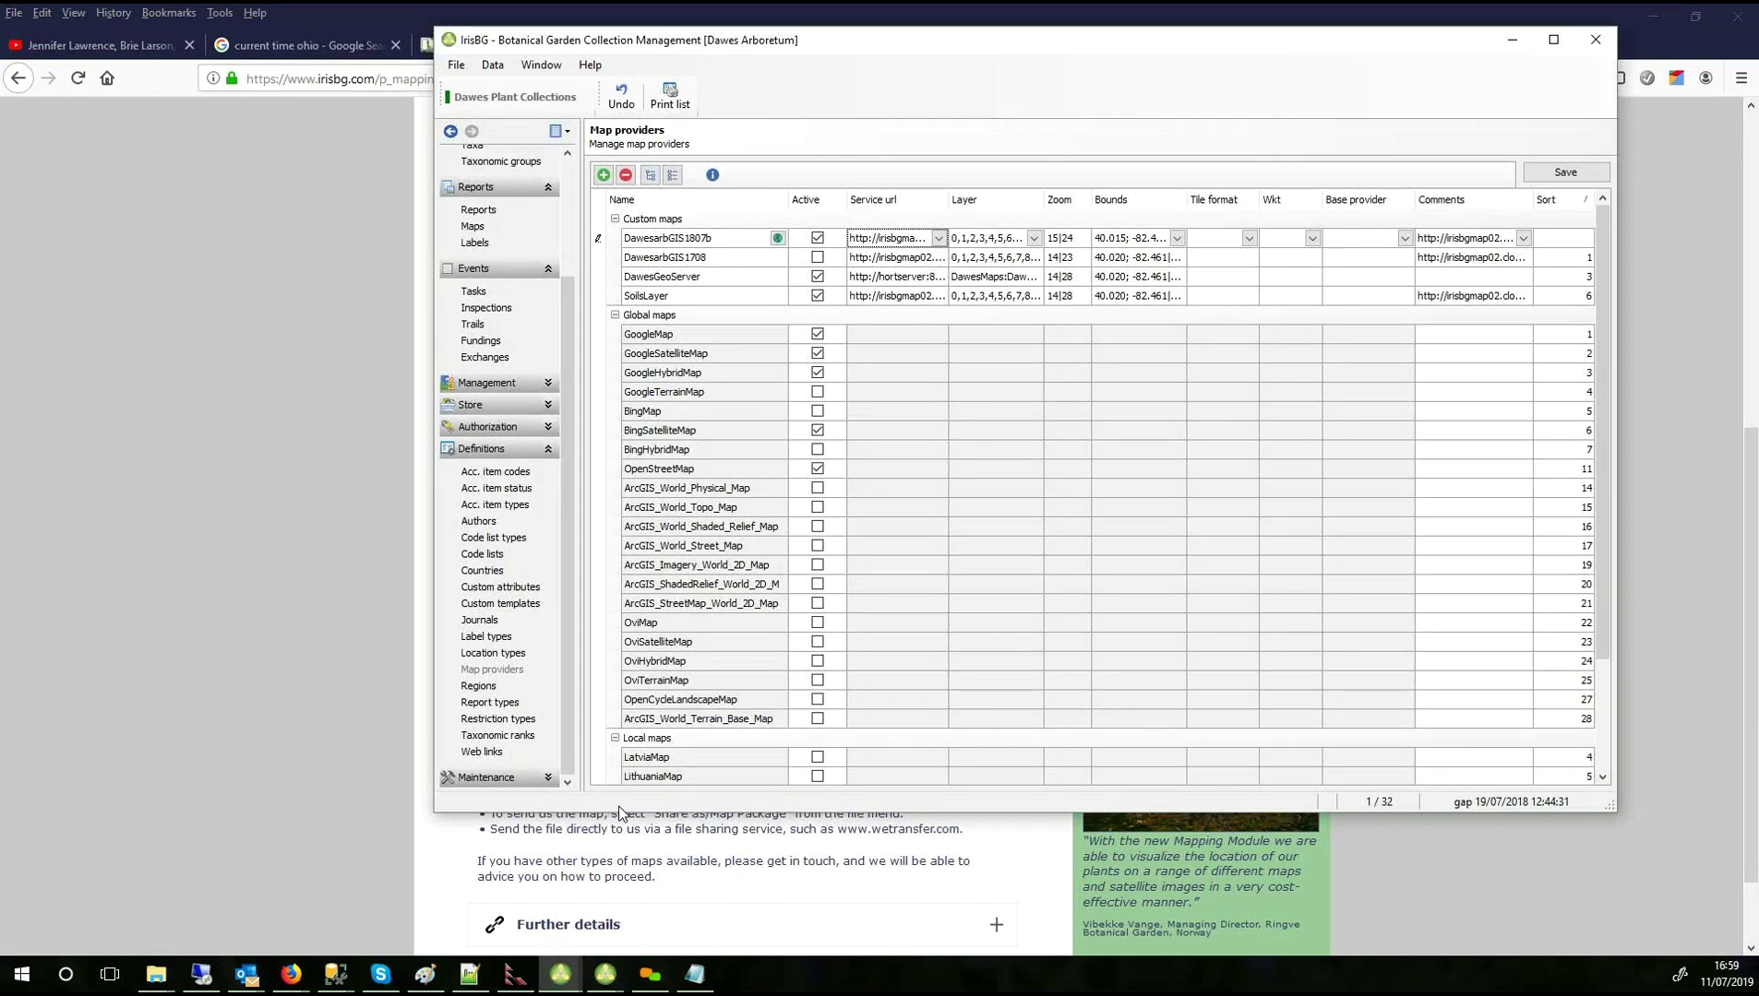
{"action": "left_click", "coordinate": [778, 239]}
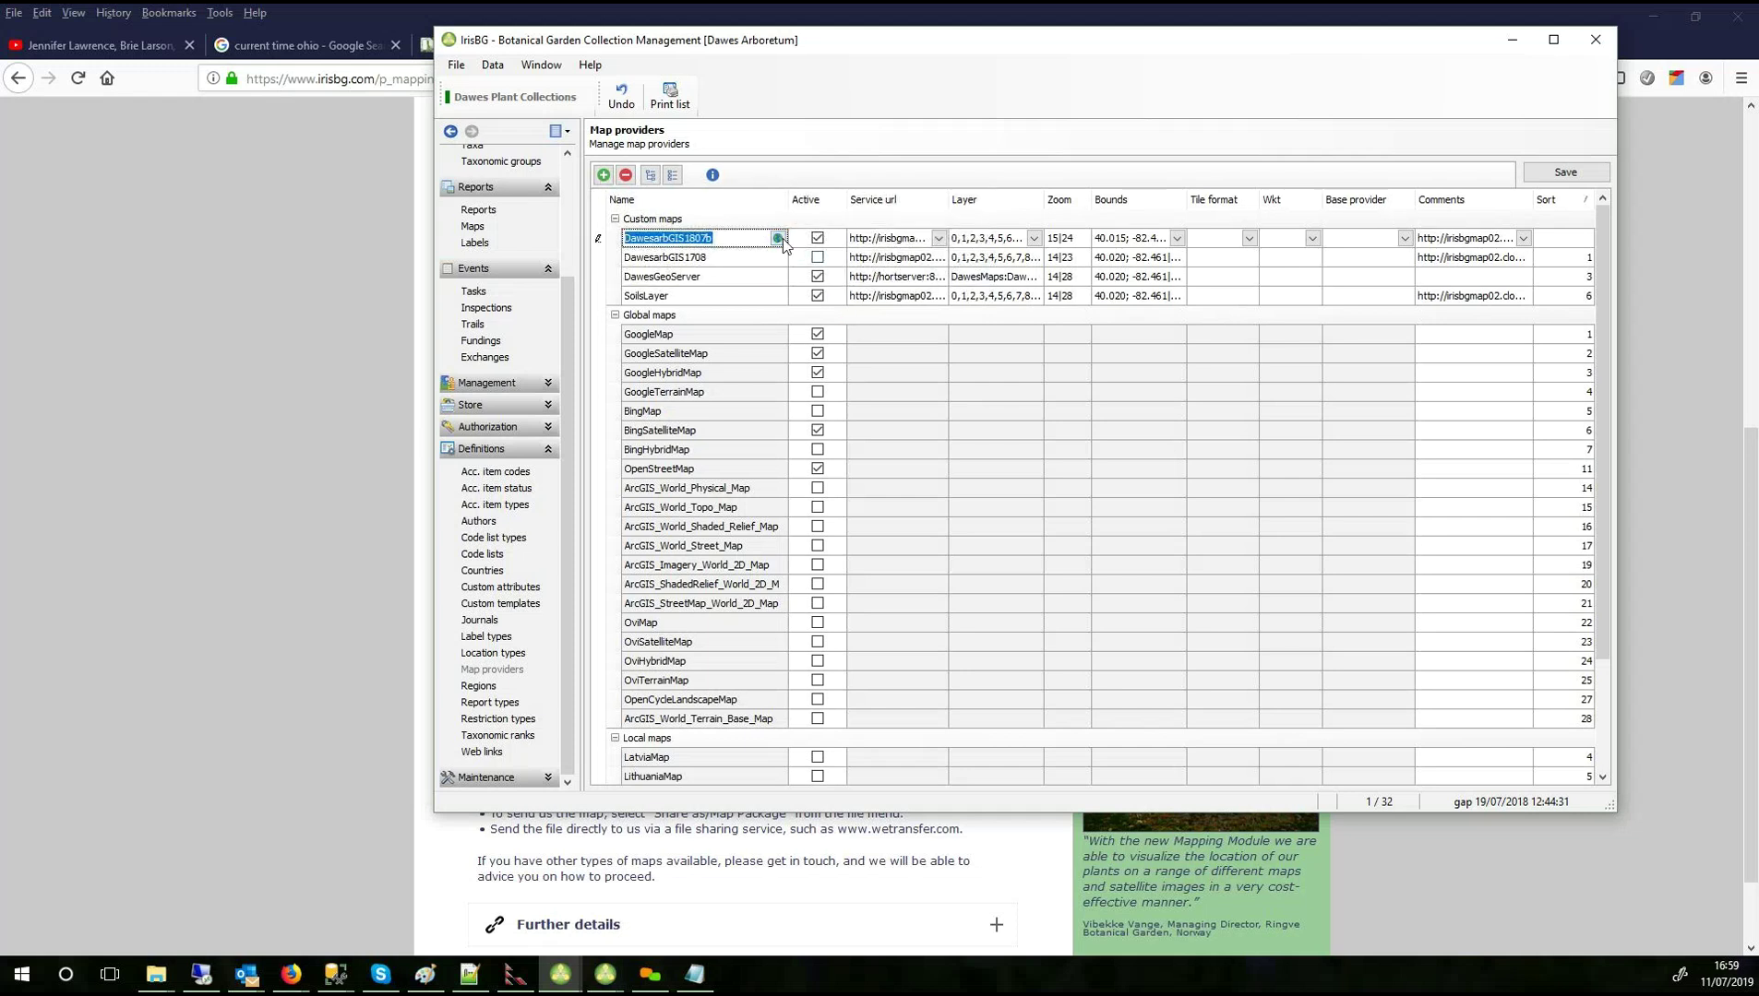
{"action": "scroll", "coordinate": [1015, 435], "scroll_direction": "up", "scroll_amount": 1}
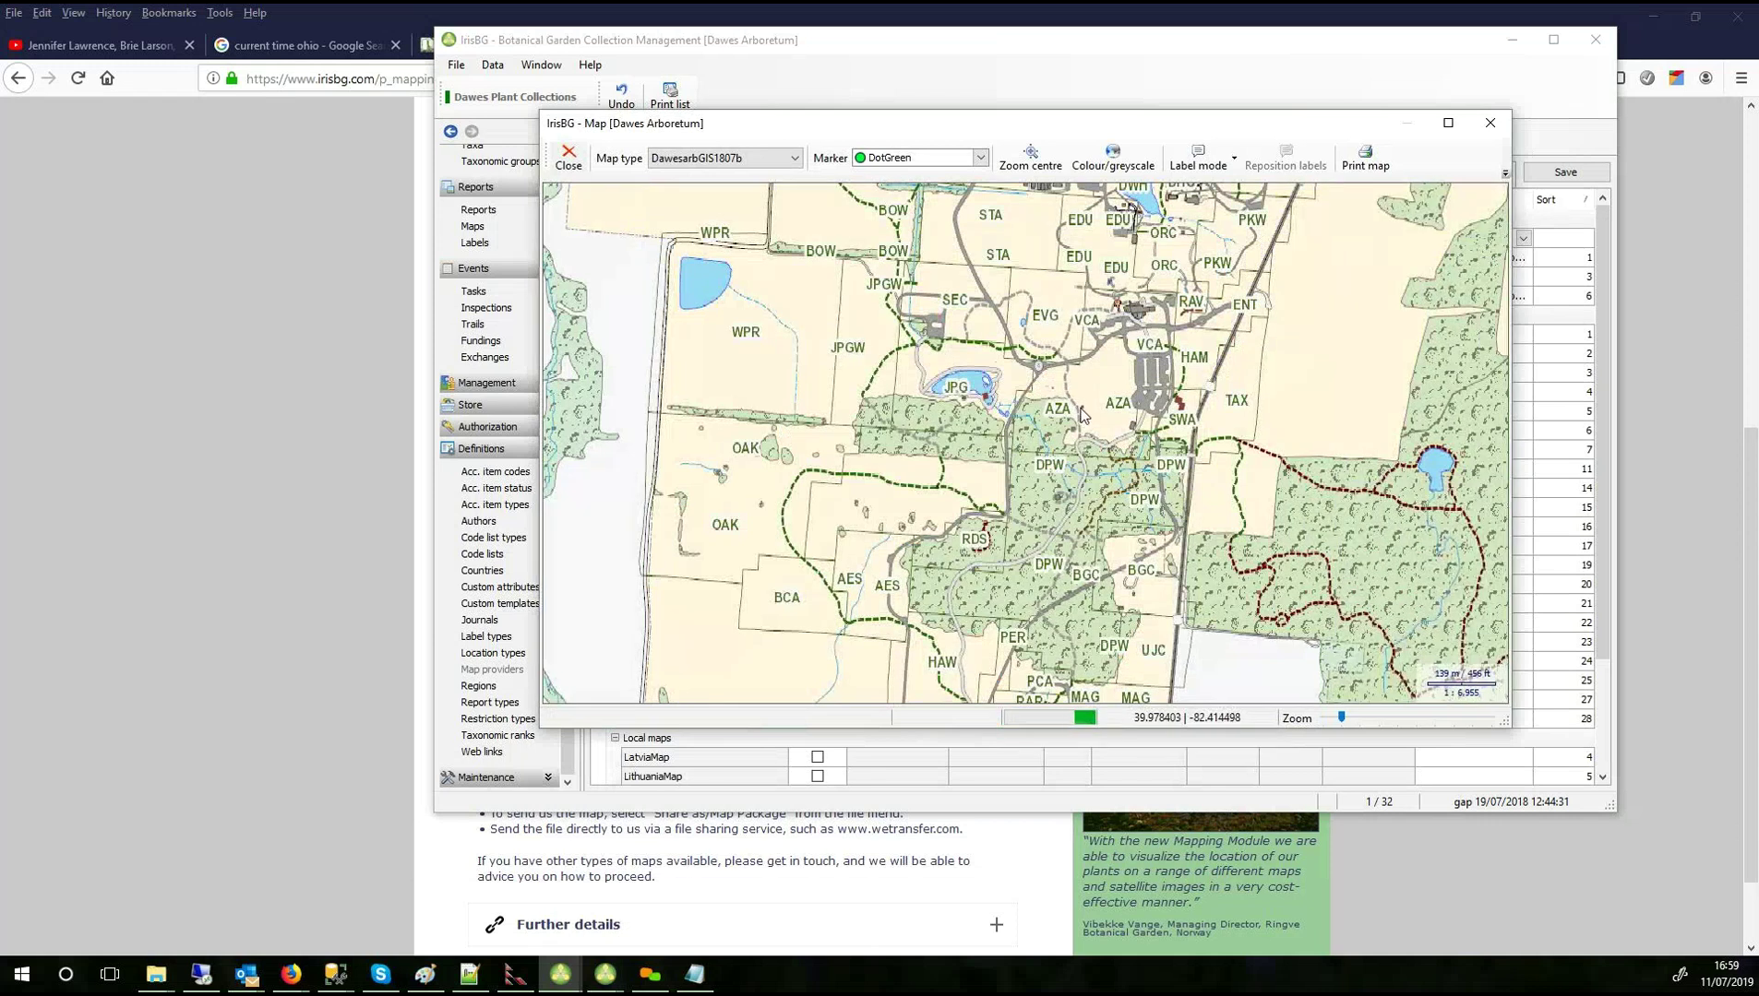
{"action": "scroll", "coordinate": [1087, 417], "scroll_direction": "up", "scroll_amount": 1}
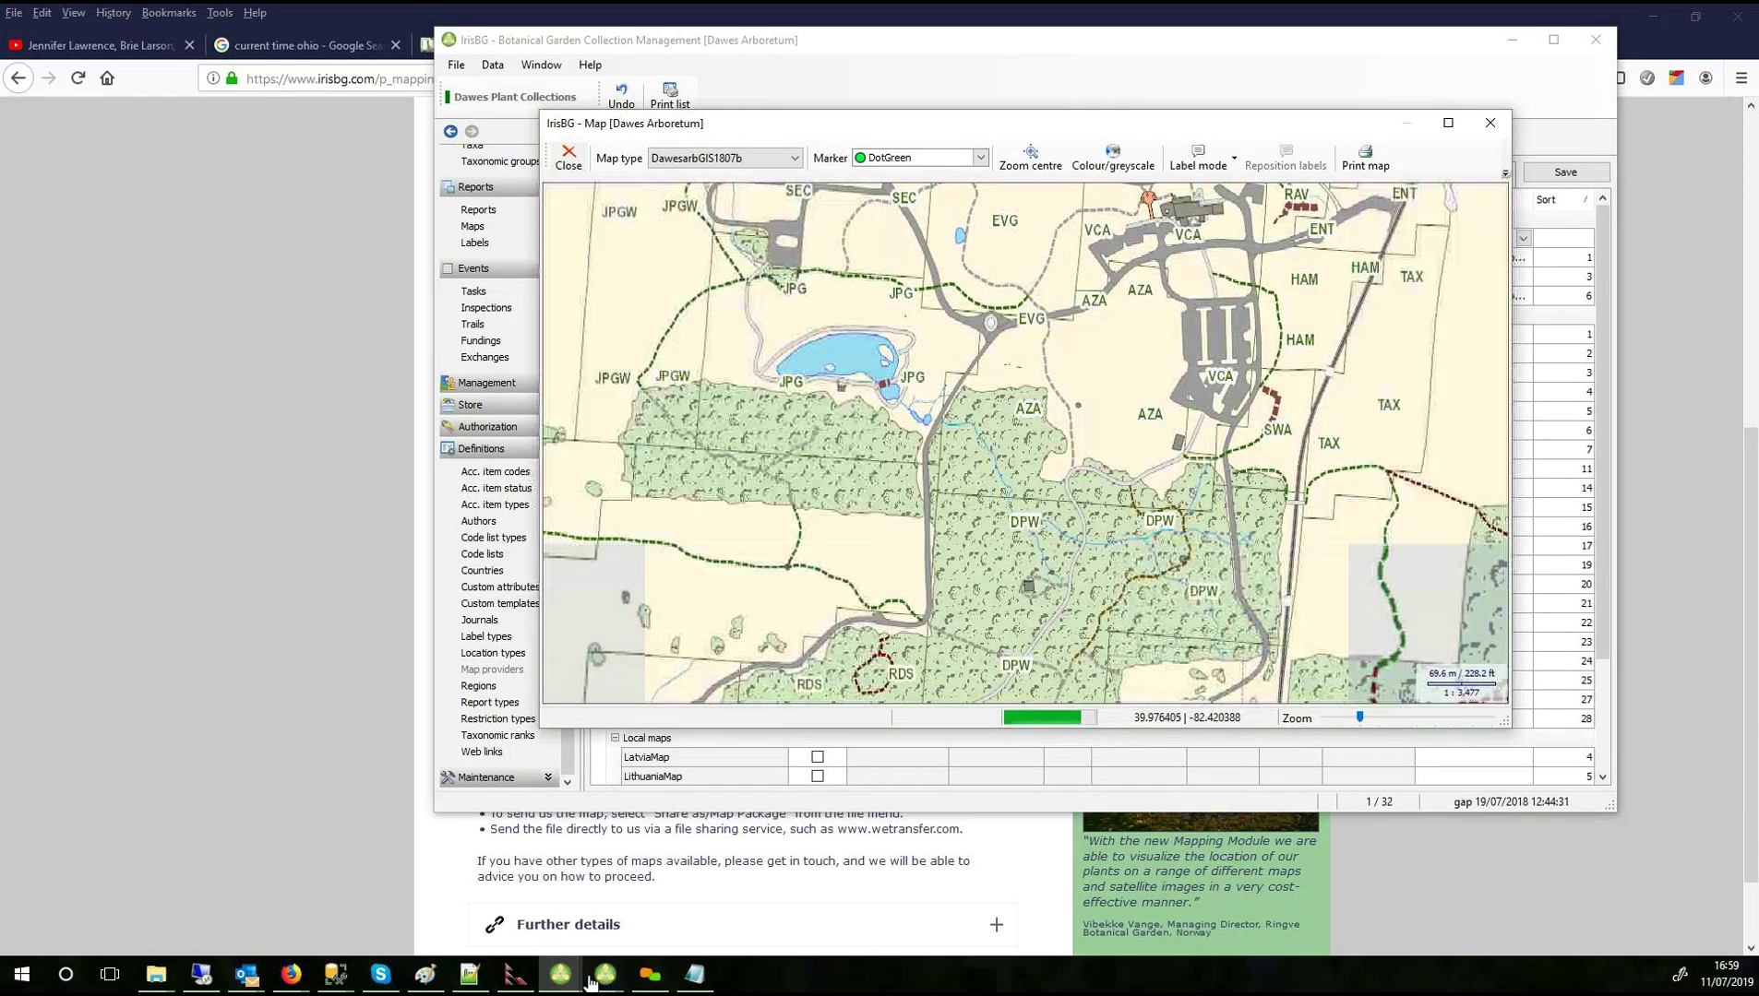
{"action": "left_click", "coordinate": [701, 889]}
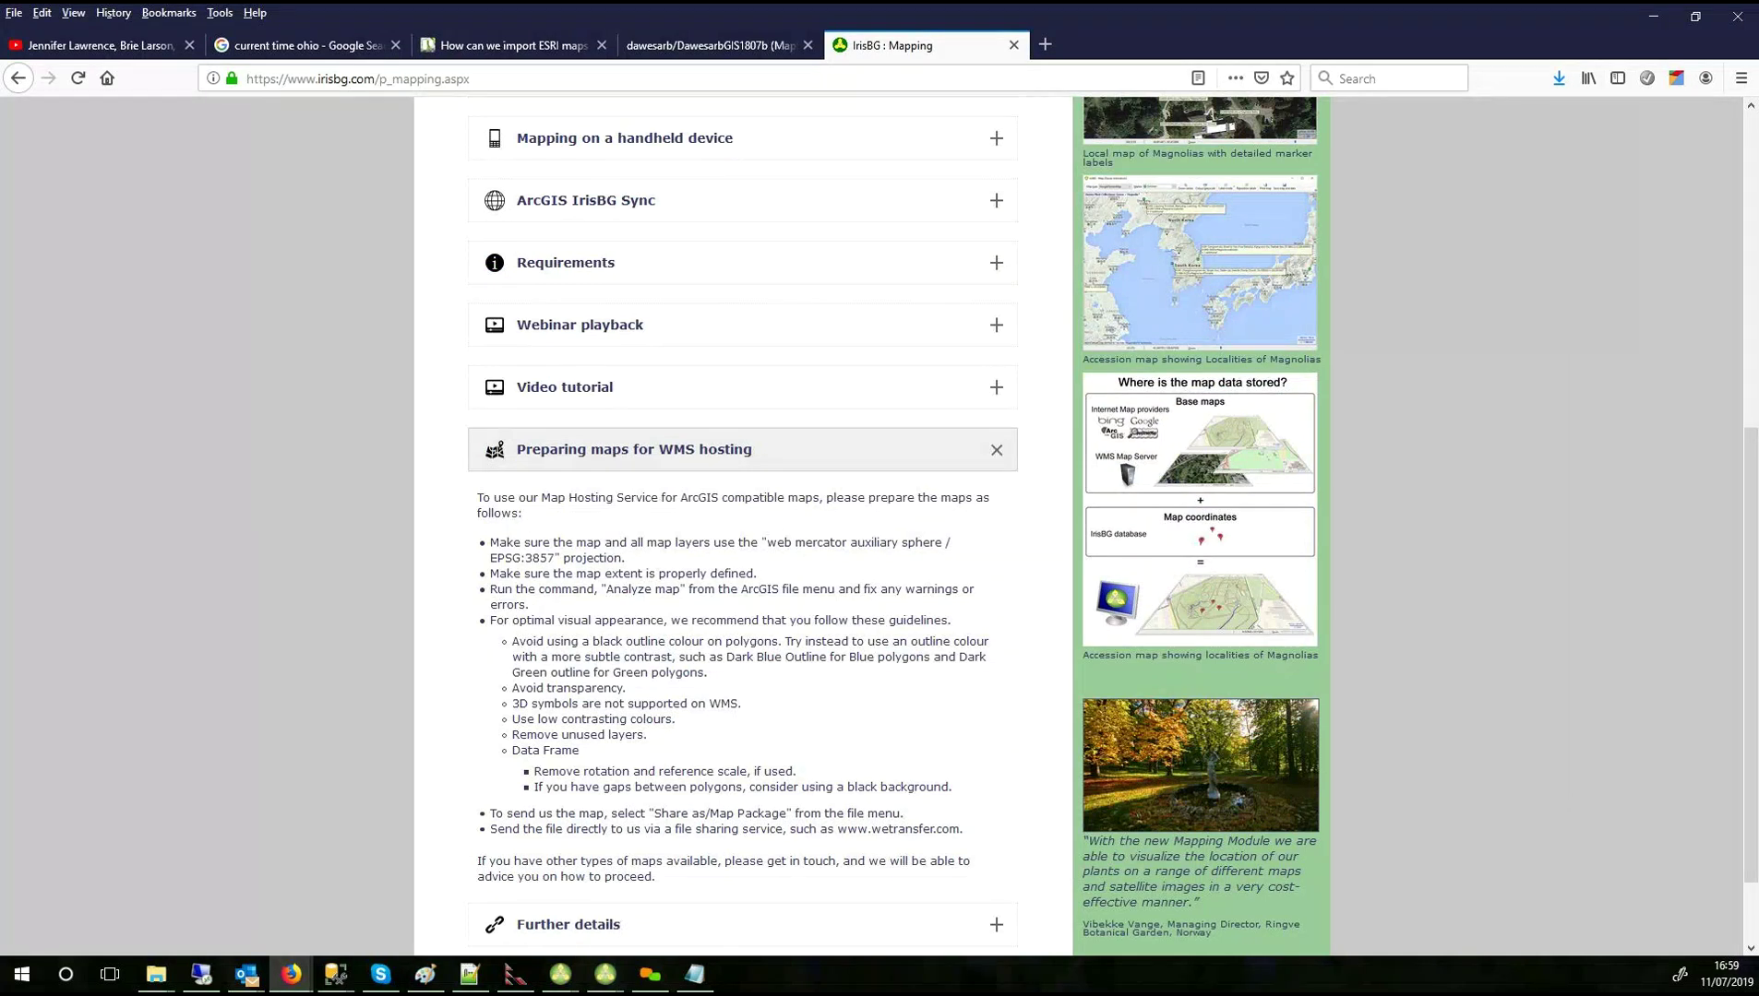
Switch the map type of the Dawes Arboretum map to SoilsLayer.
{"action": "key", "text": "alt+Tab"}
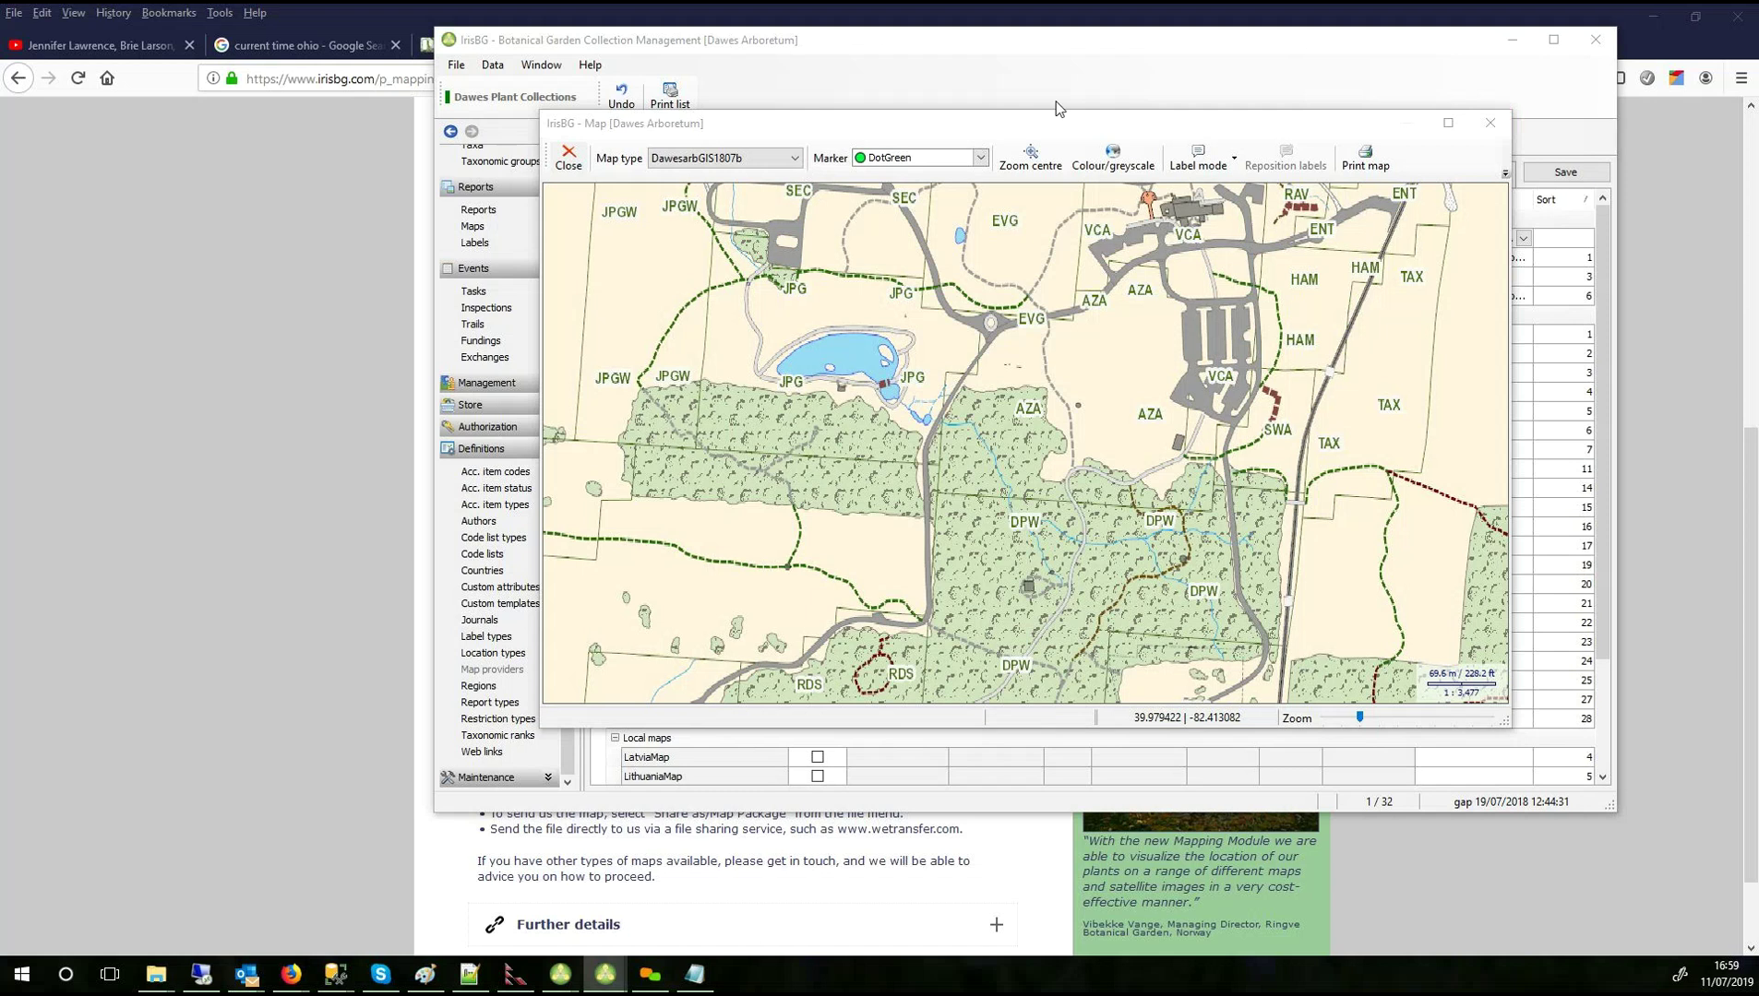
{"action": "left_click", "coordinate": [795, 160]}
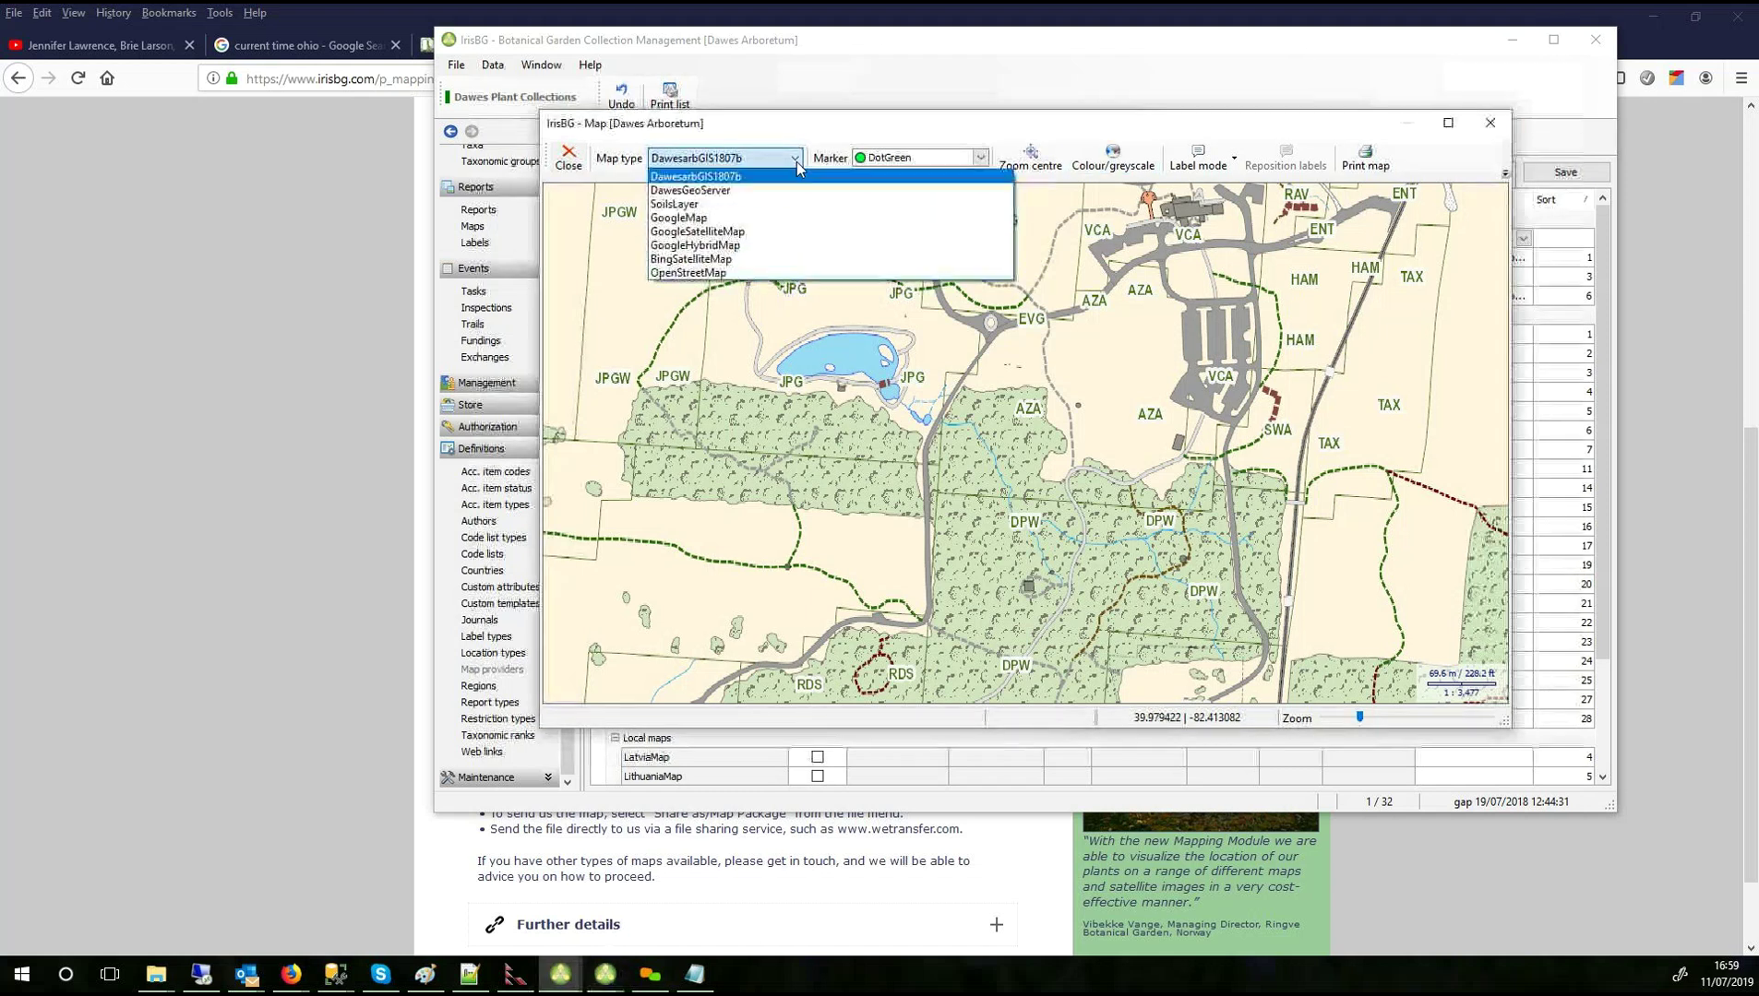
{"action": "left_click", "coordinate": [781, 205]}
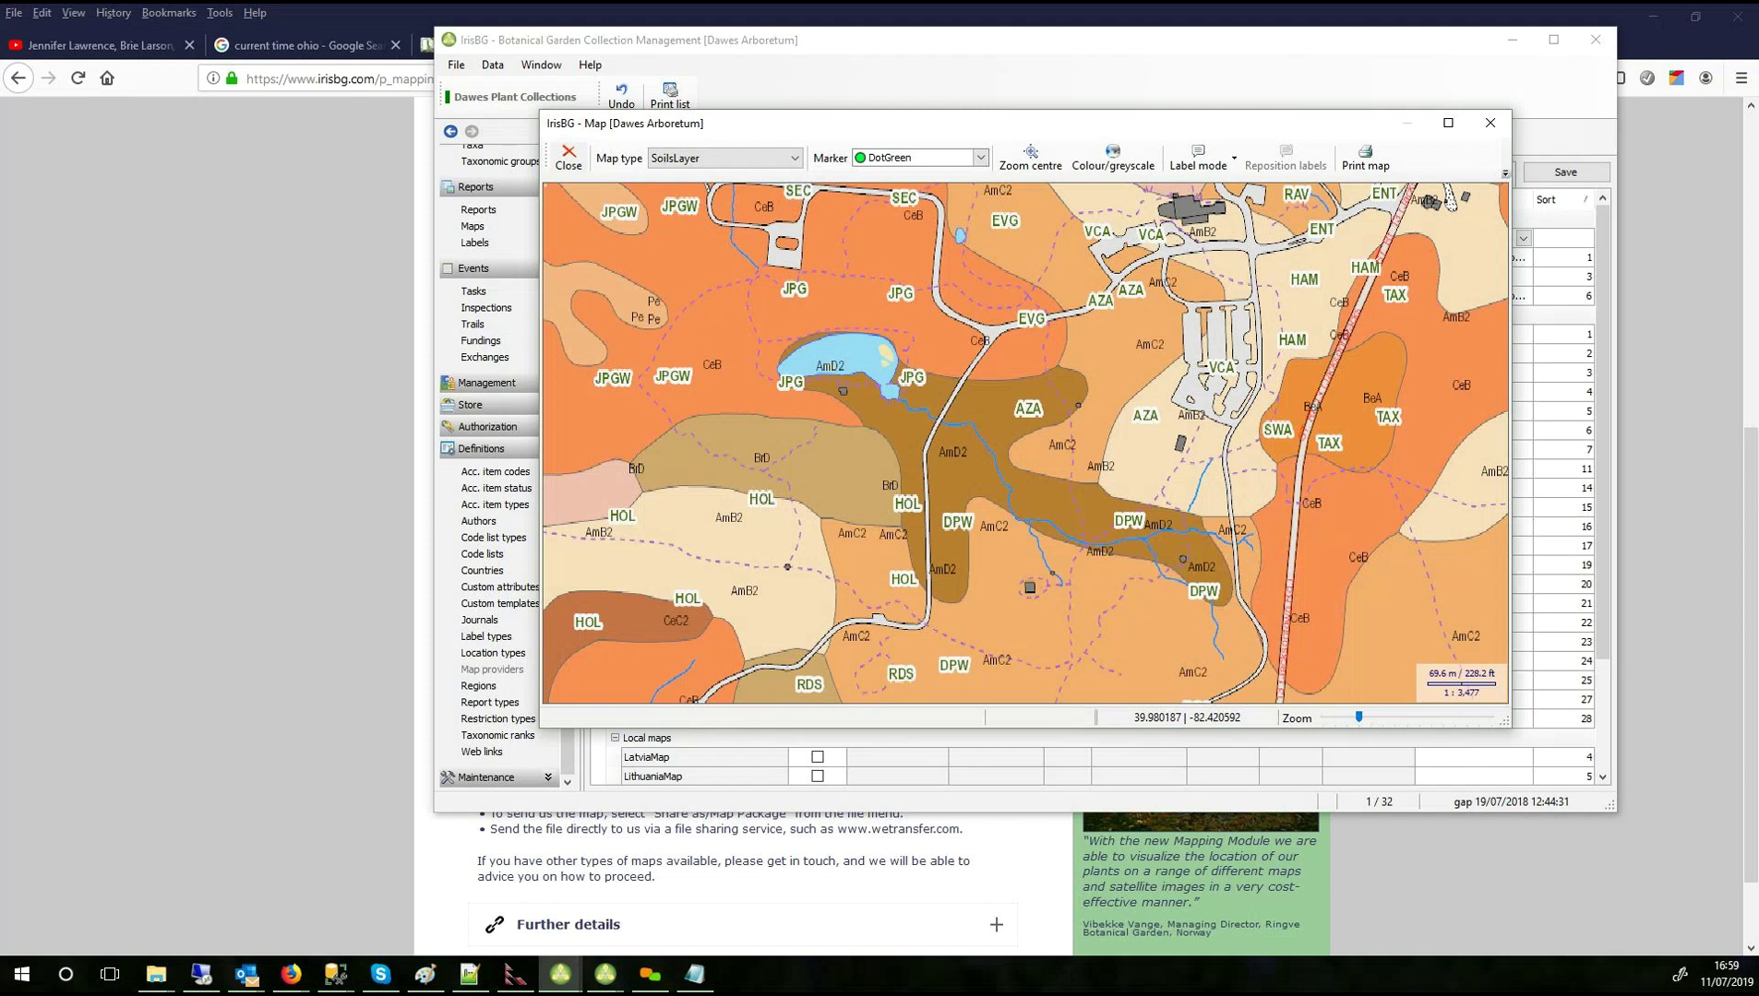
View the bench features on the Dawes Arboretum Explorer website's map and return to the IrisBG map window.
{"action": "key", "text": "alt+Tab"}
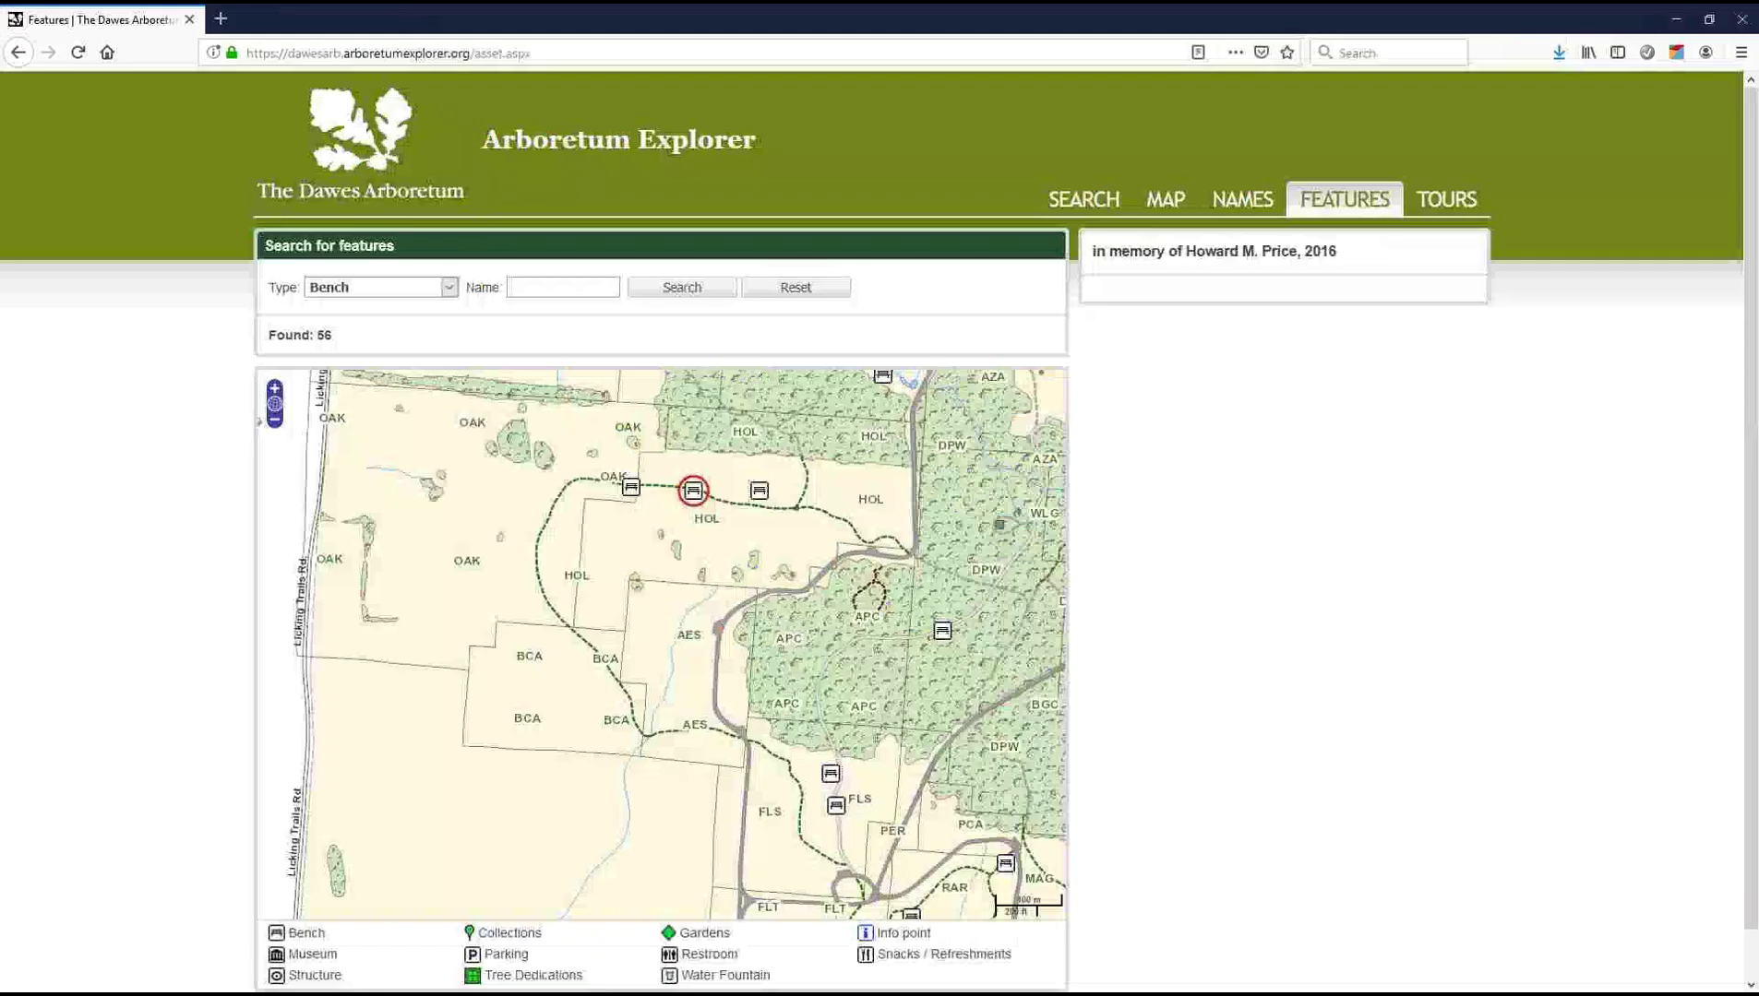
{"action": "key", "text": "alt+Tab"}
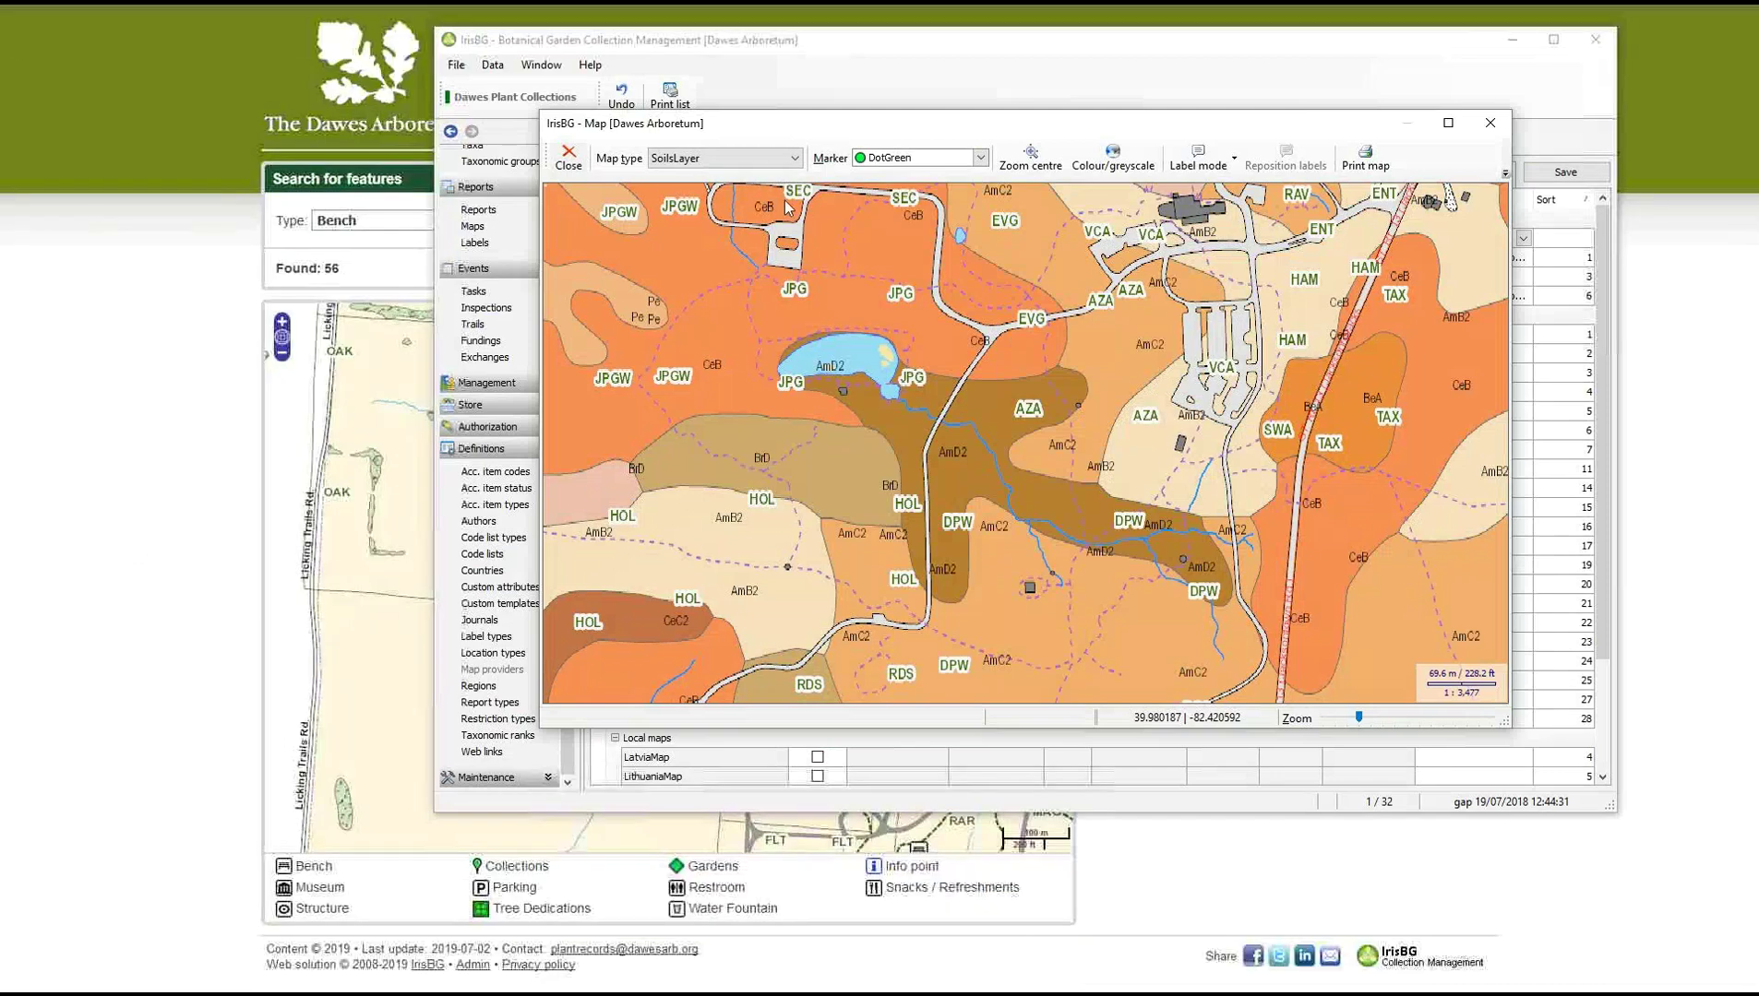
{"action": "left_click", "coordinate": [1679, 27]}
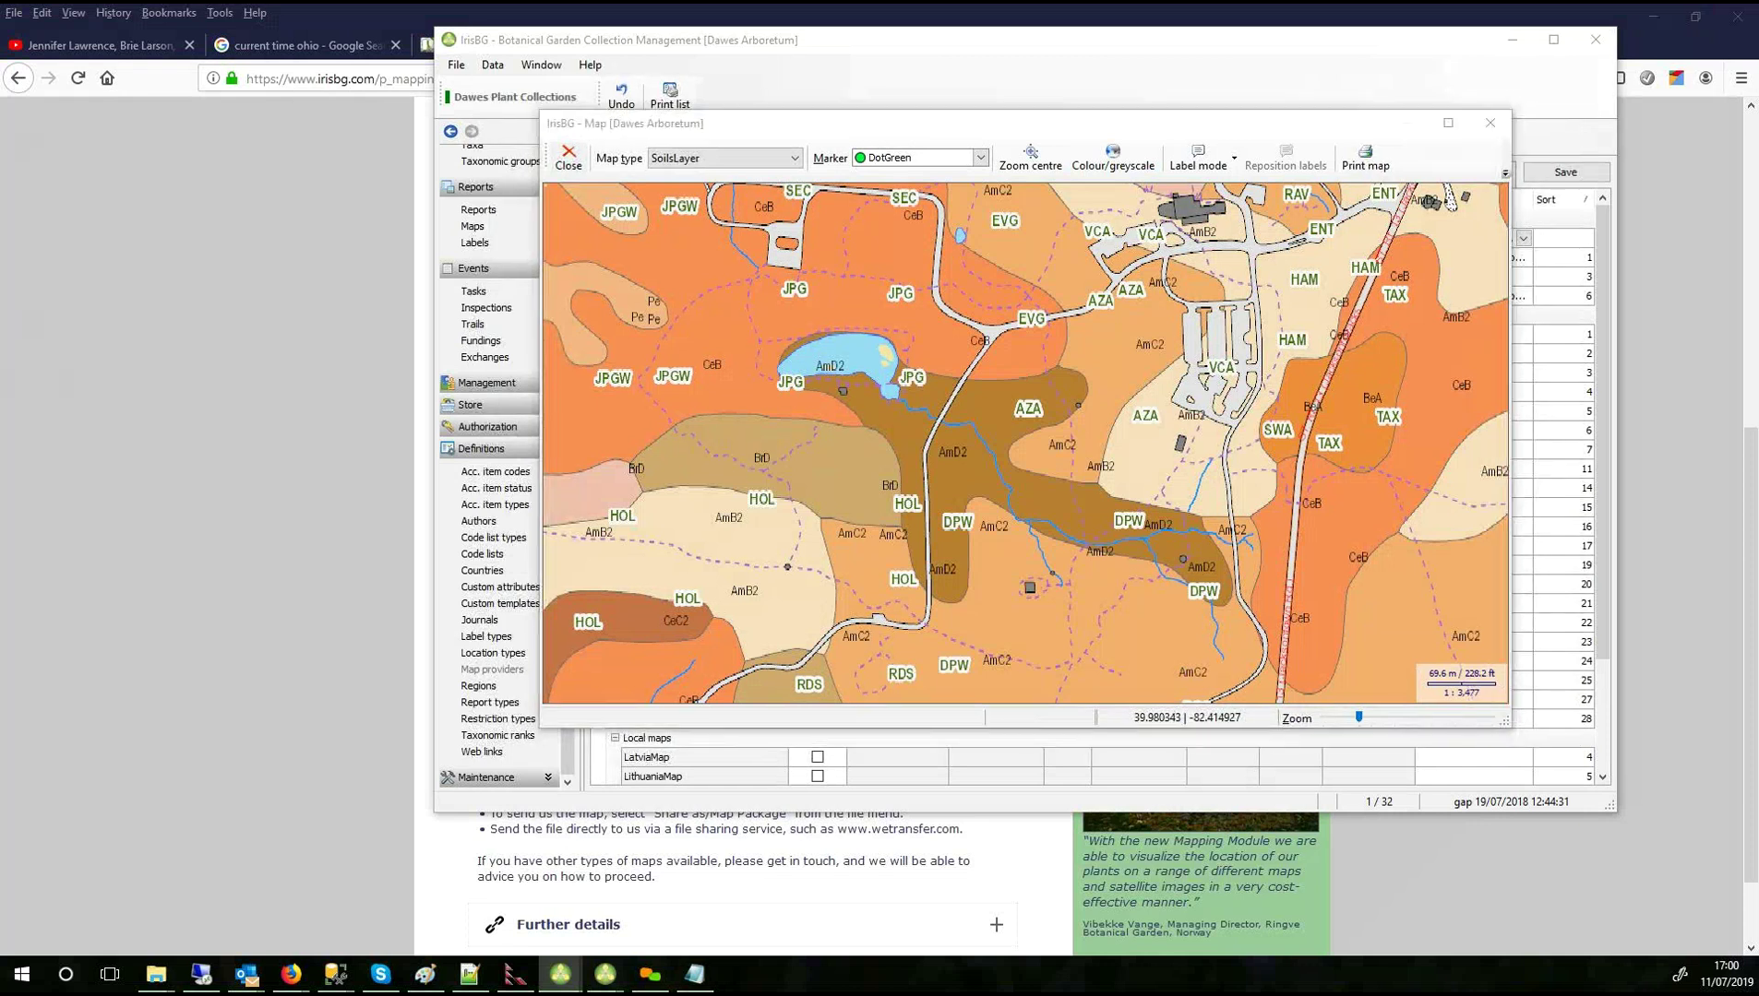
Review the numbered layer list on the DawesarbGIS1807b MapServer page in the browser and return to the IrisBG soils map.
{"action": "key", "text": "alt+Tab"}
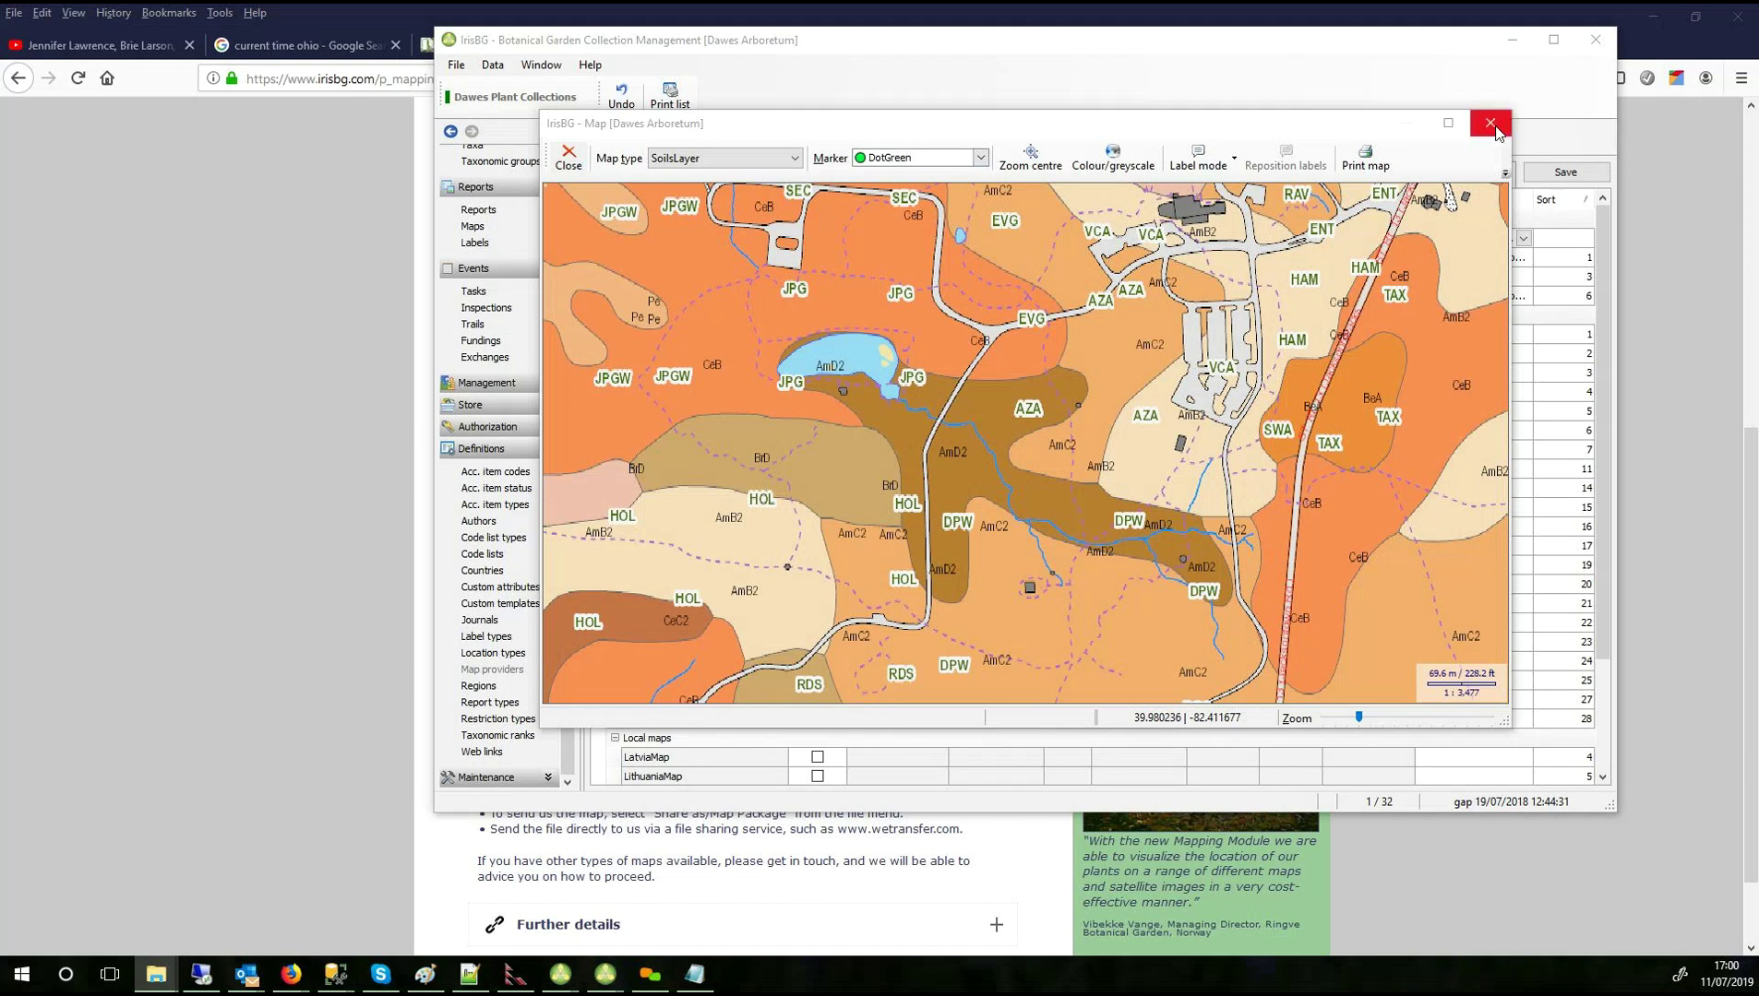
{"action": "left_click", "coordinate": [231, 191]}
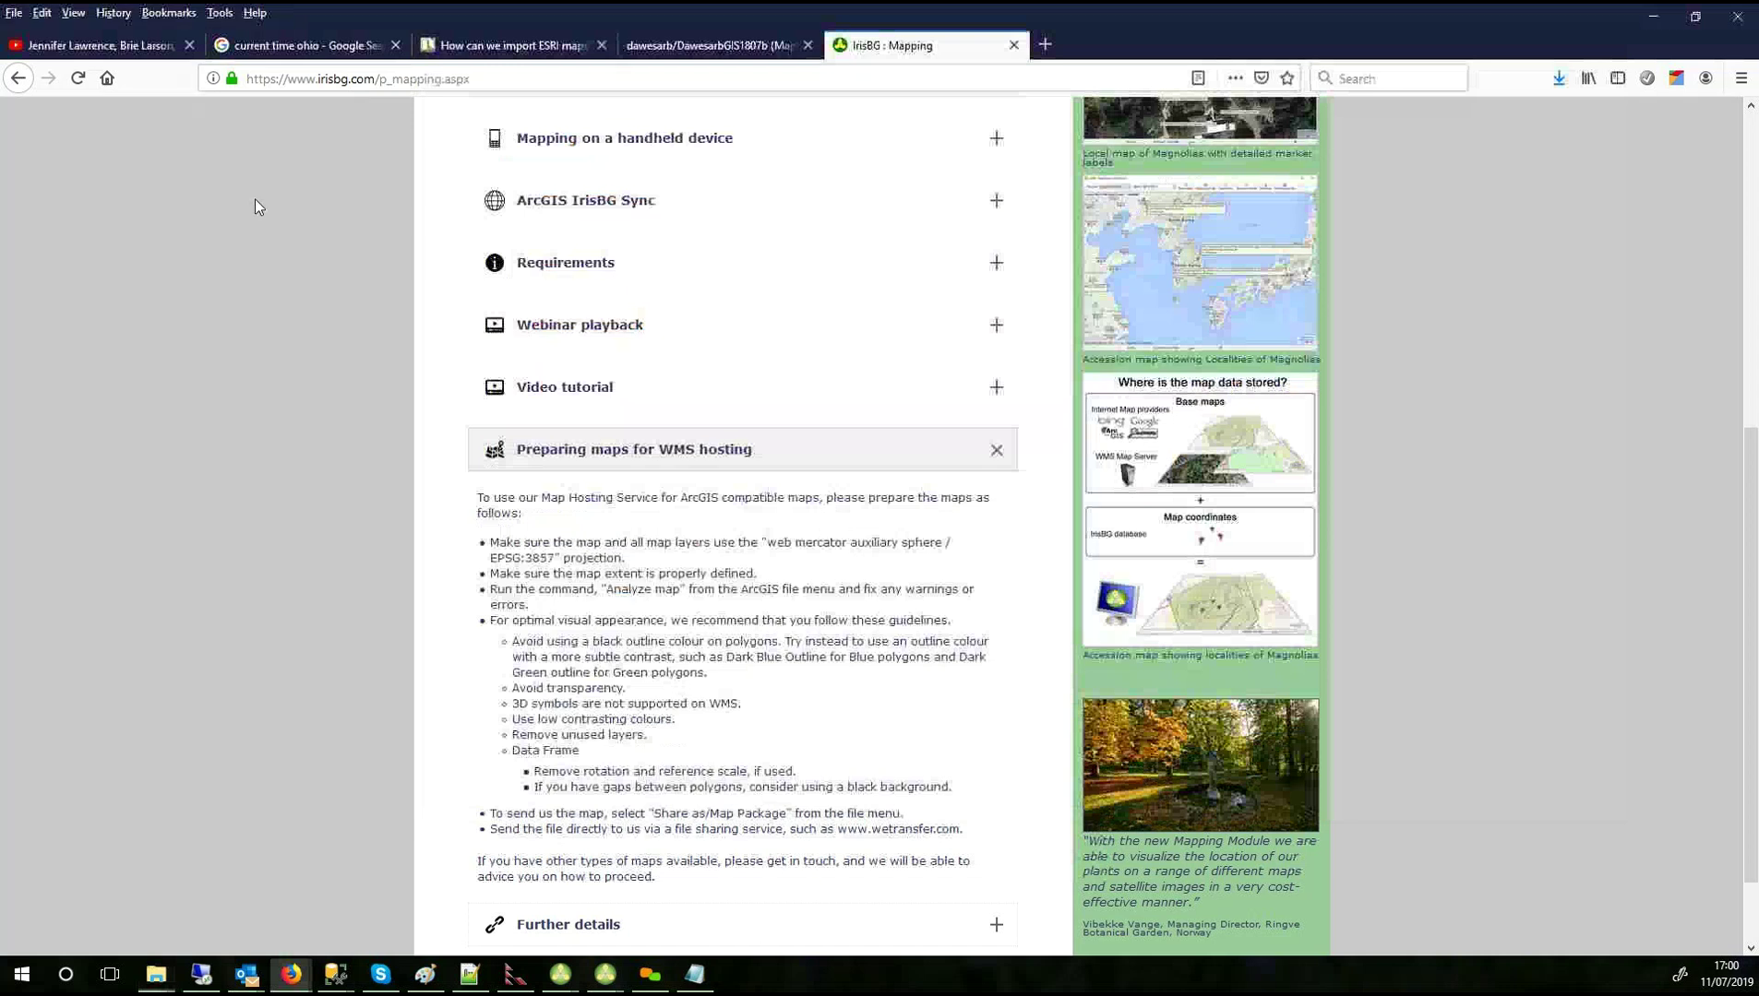
{"action": "left_click", "coordinate": [729, 45]}
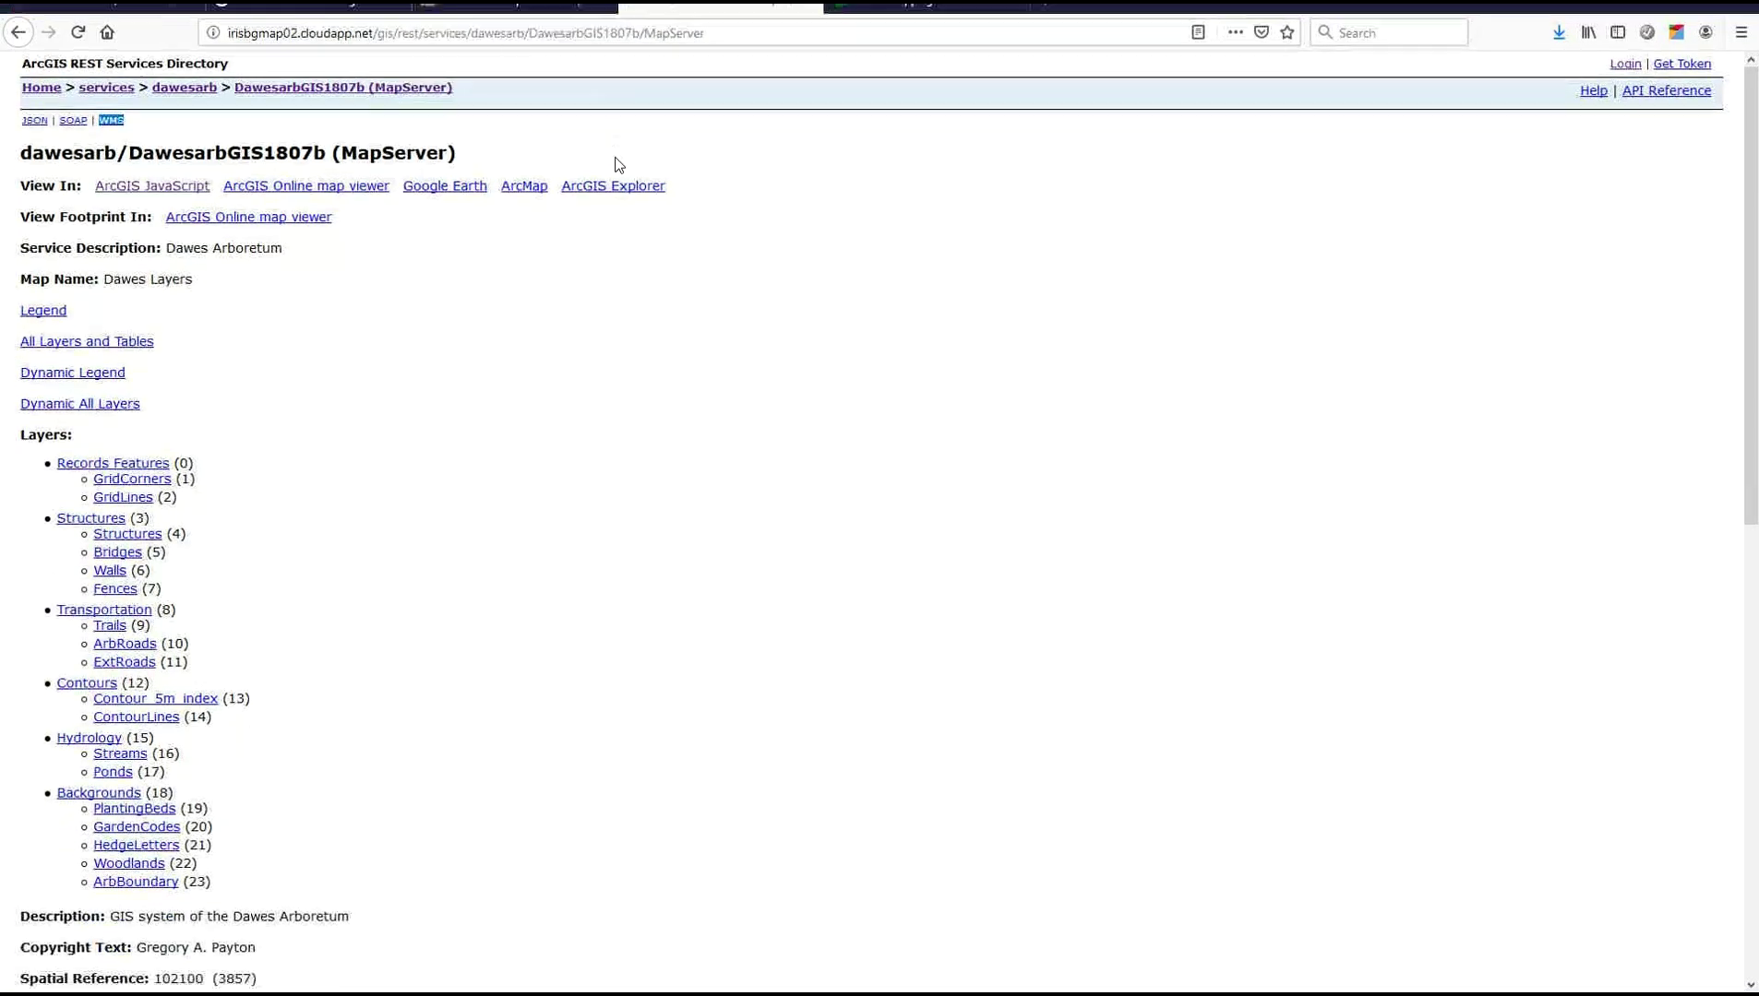
{"action": "key", "text": "F11"}
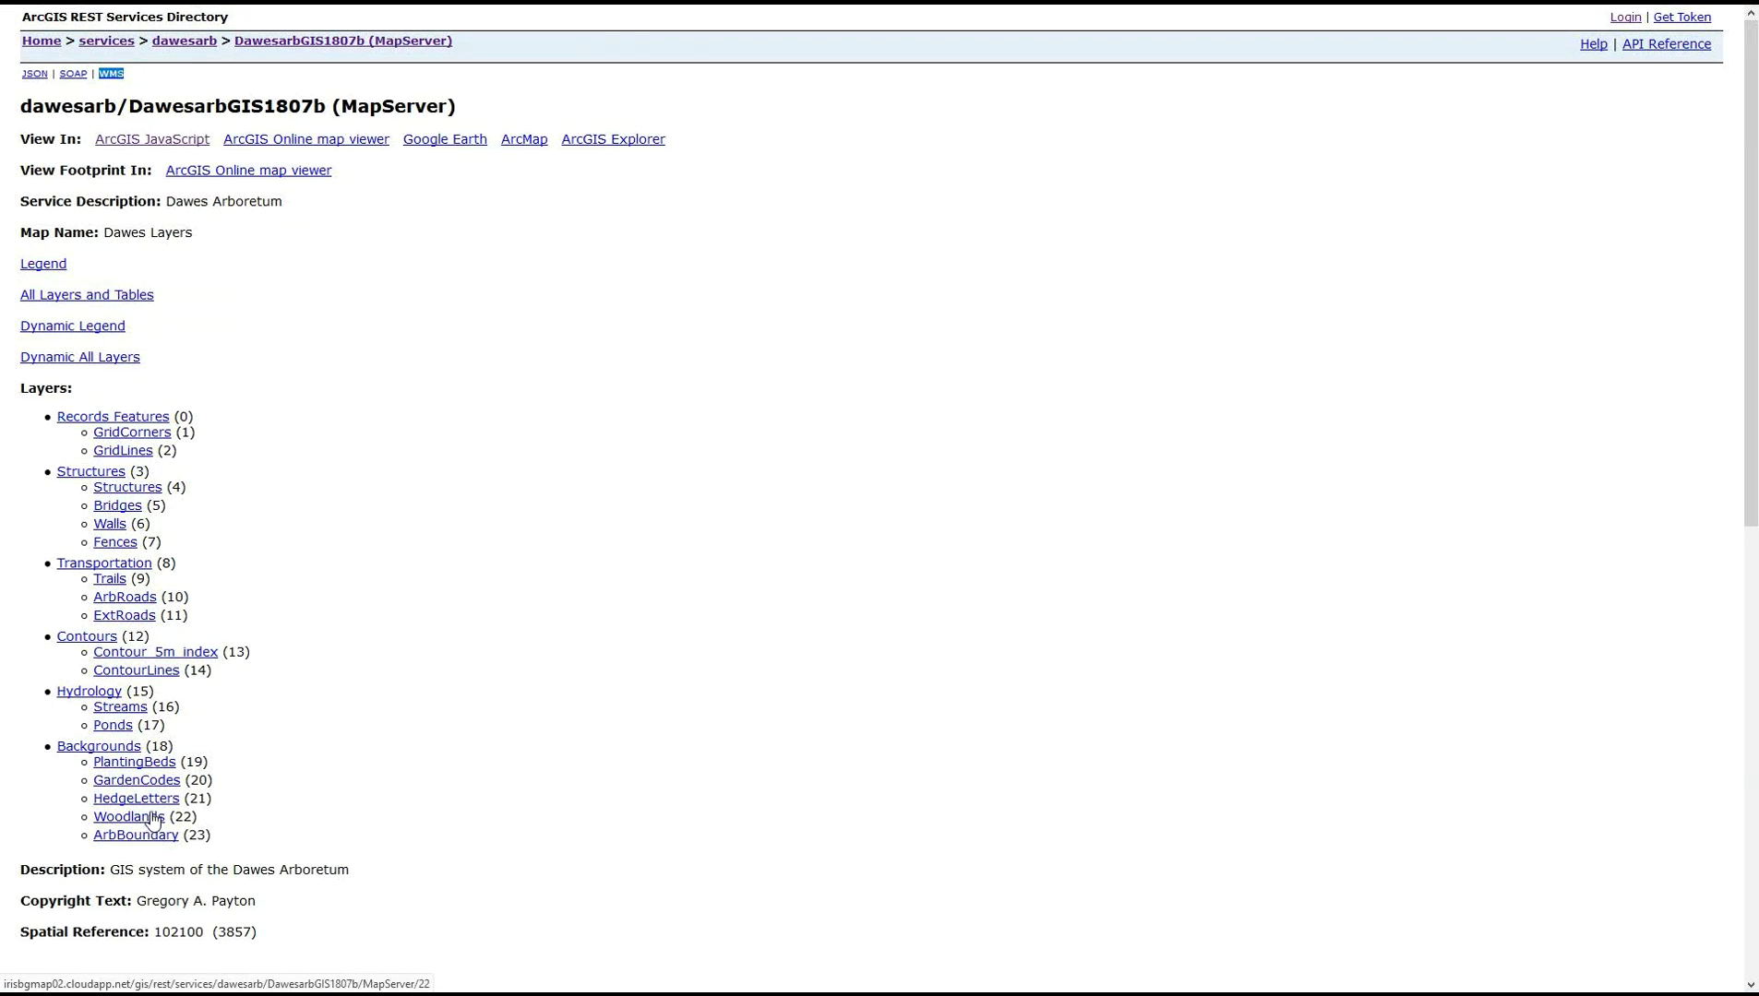
{"action": "left_click_drag", "start_coordinate": [179, 417], "coordinate": [189, 711]}
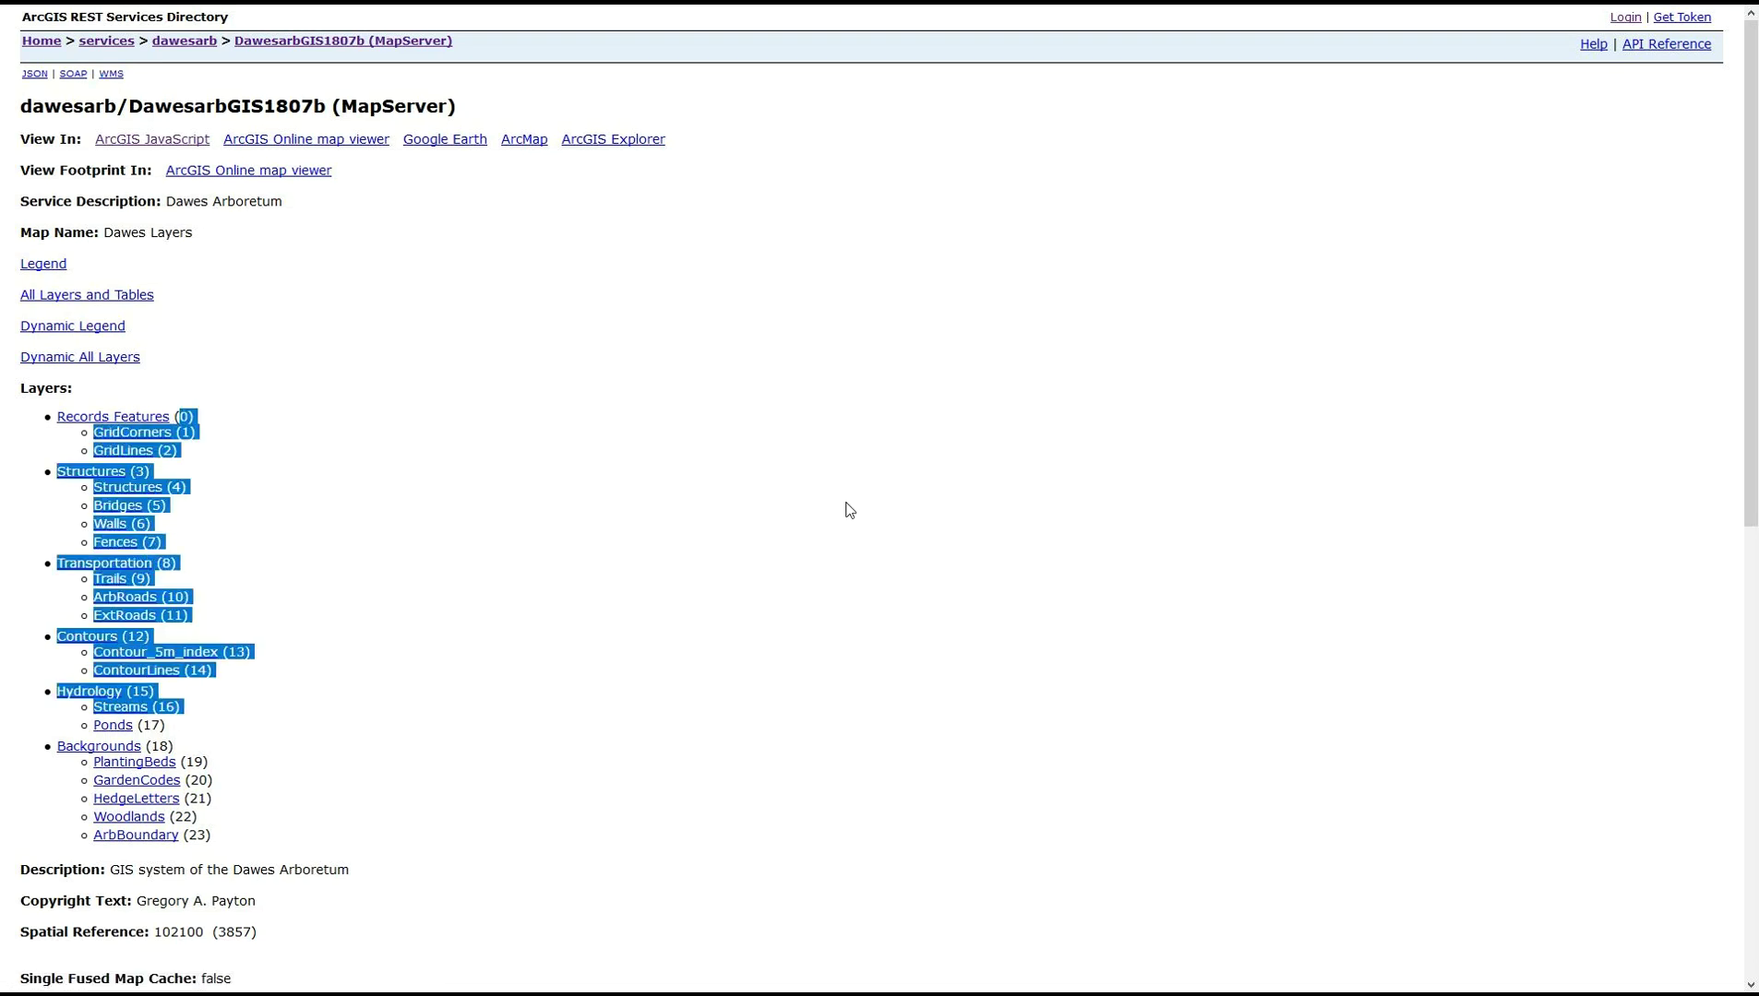
{"action": "key", "text": "alt+Tab"}
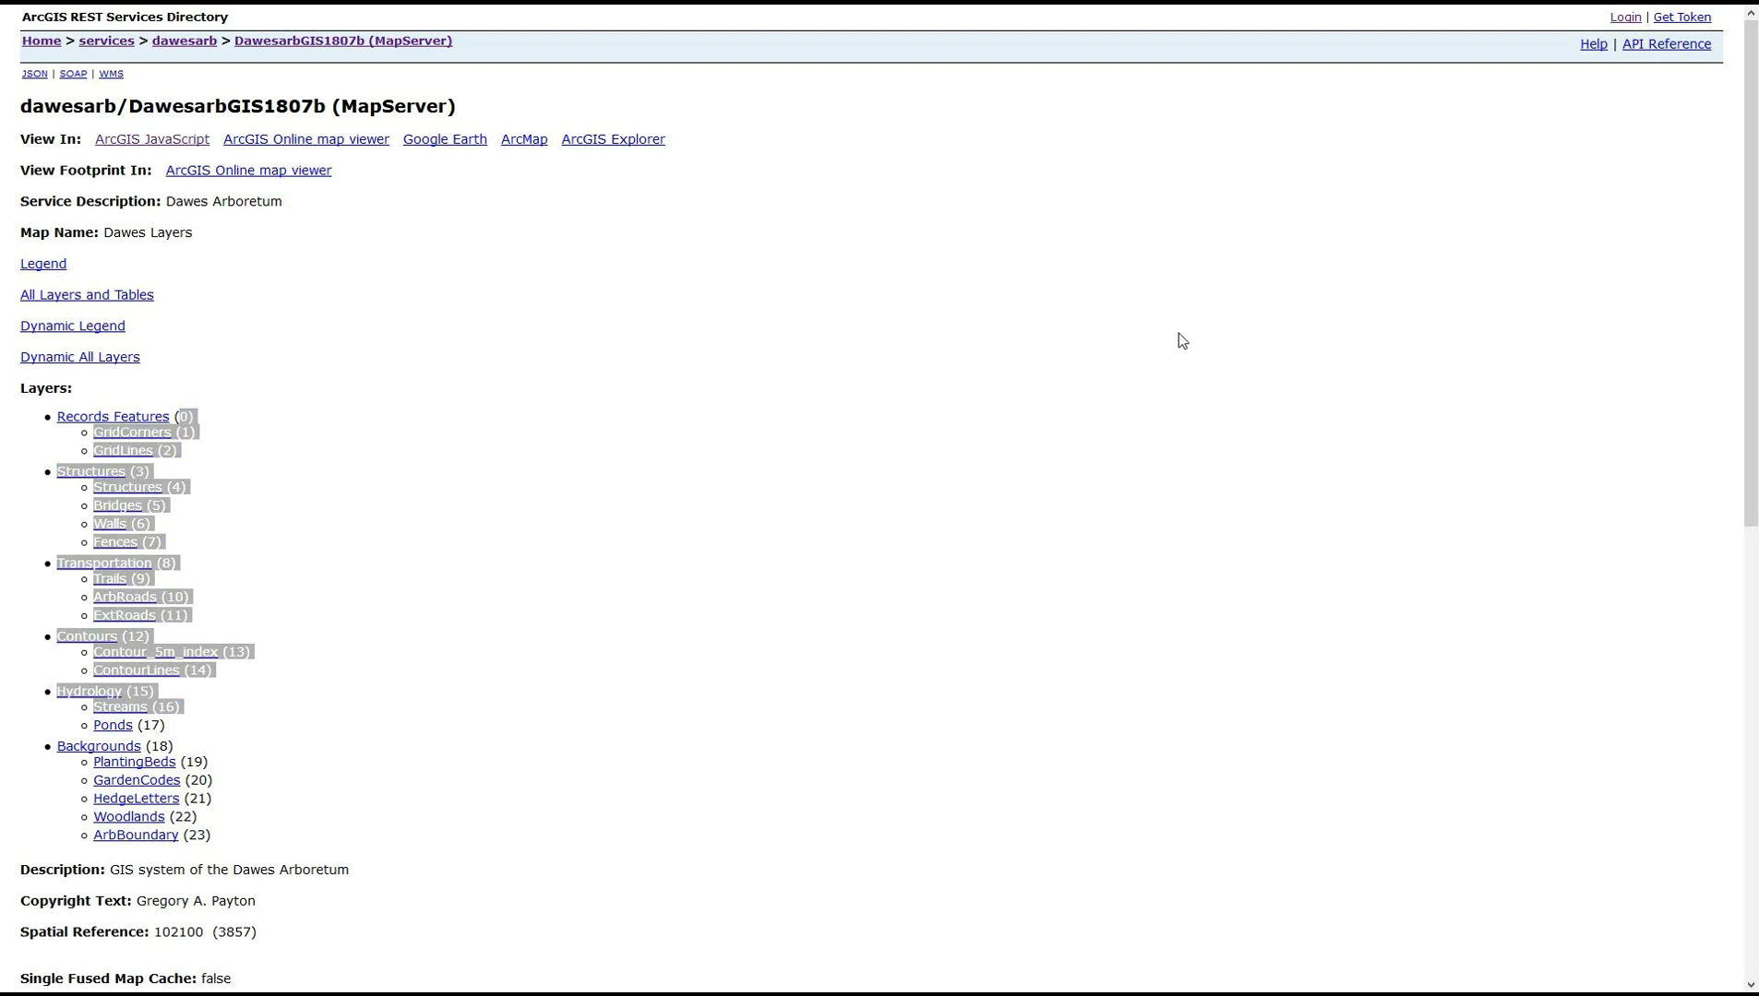
{"action": "key", "text": "alt+Tab"}
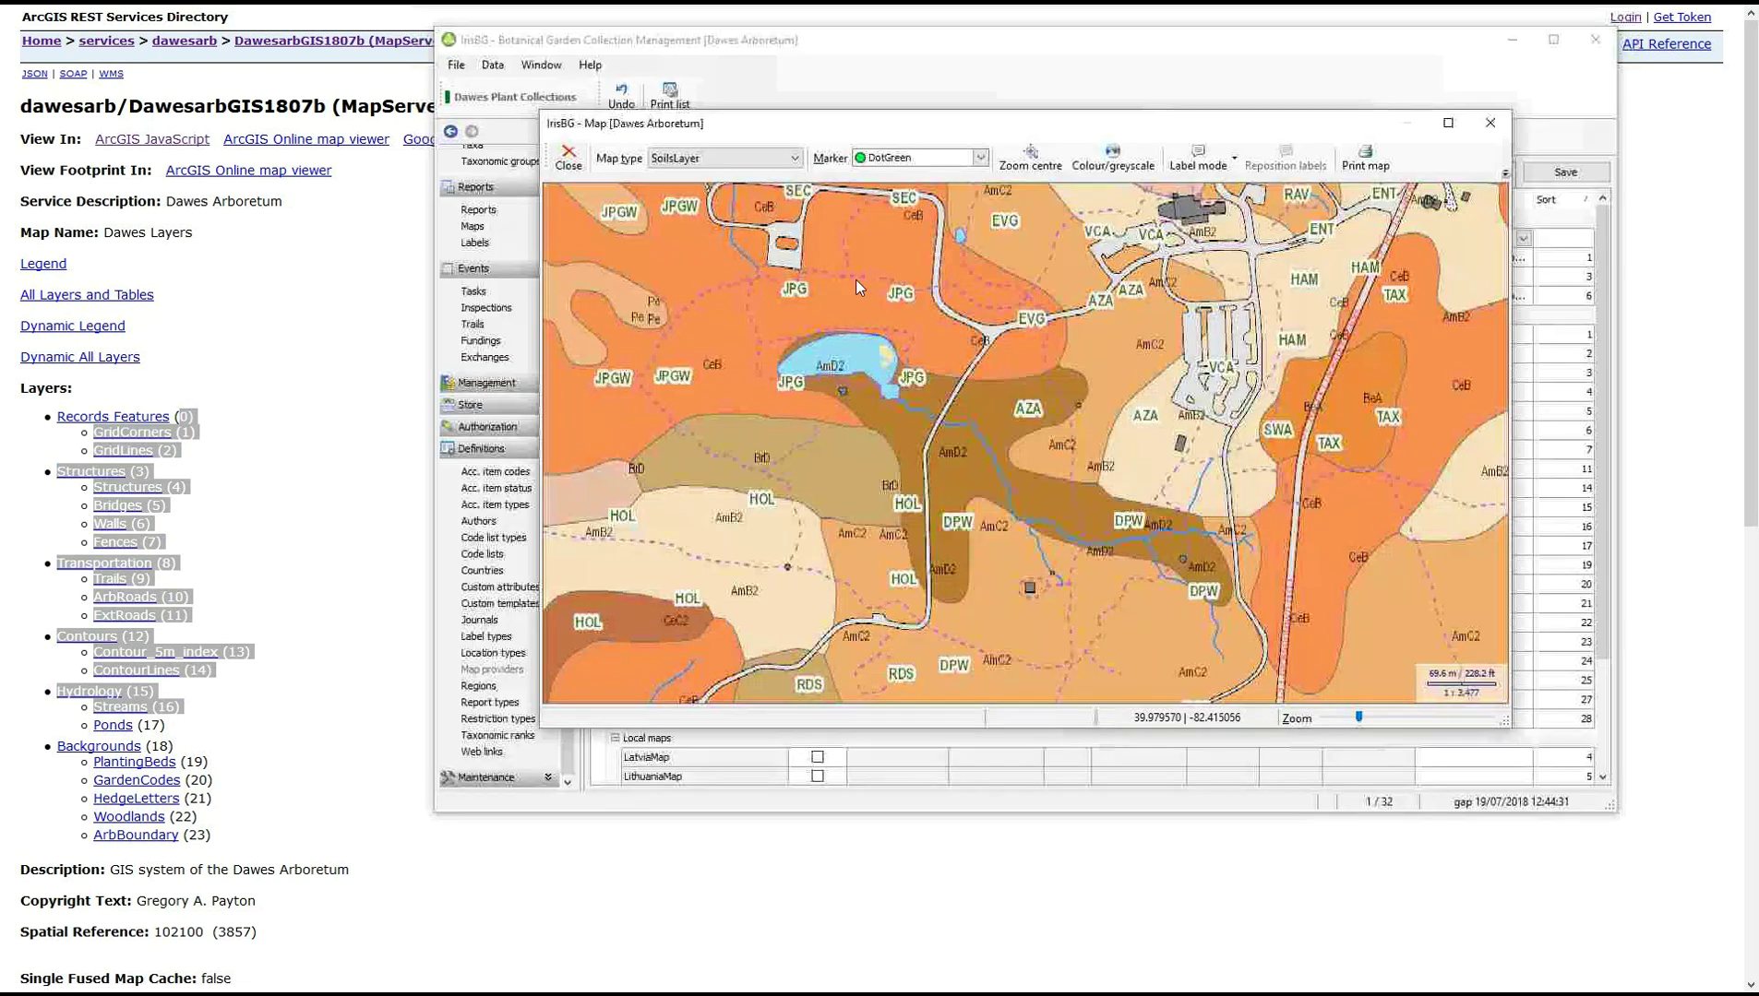
Close the soils map window and view the full layer list of the DawesarbGIS1807b map provider.
{"action": "left_click", "coordinate": [1504, 121]}
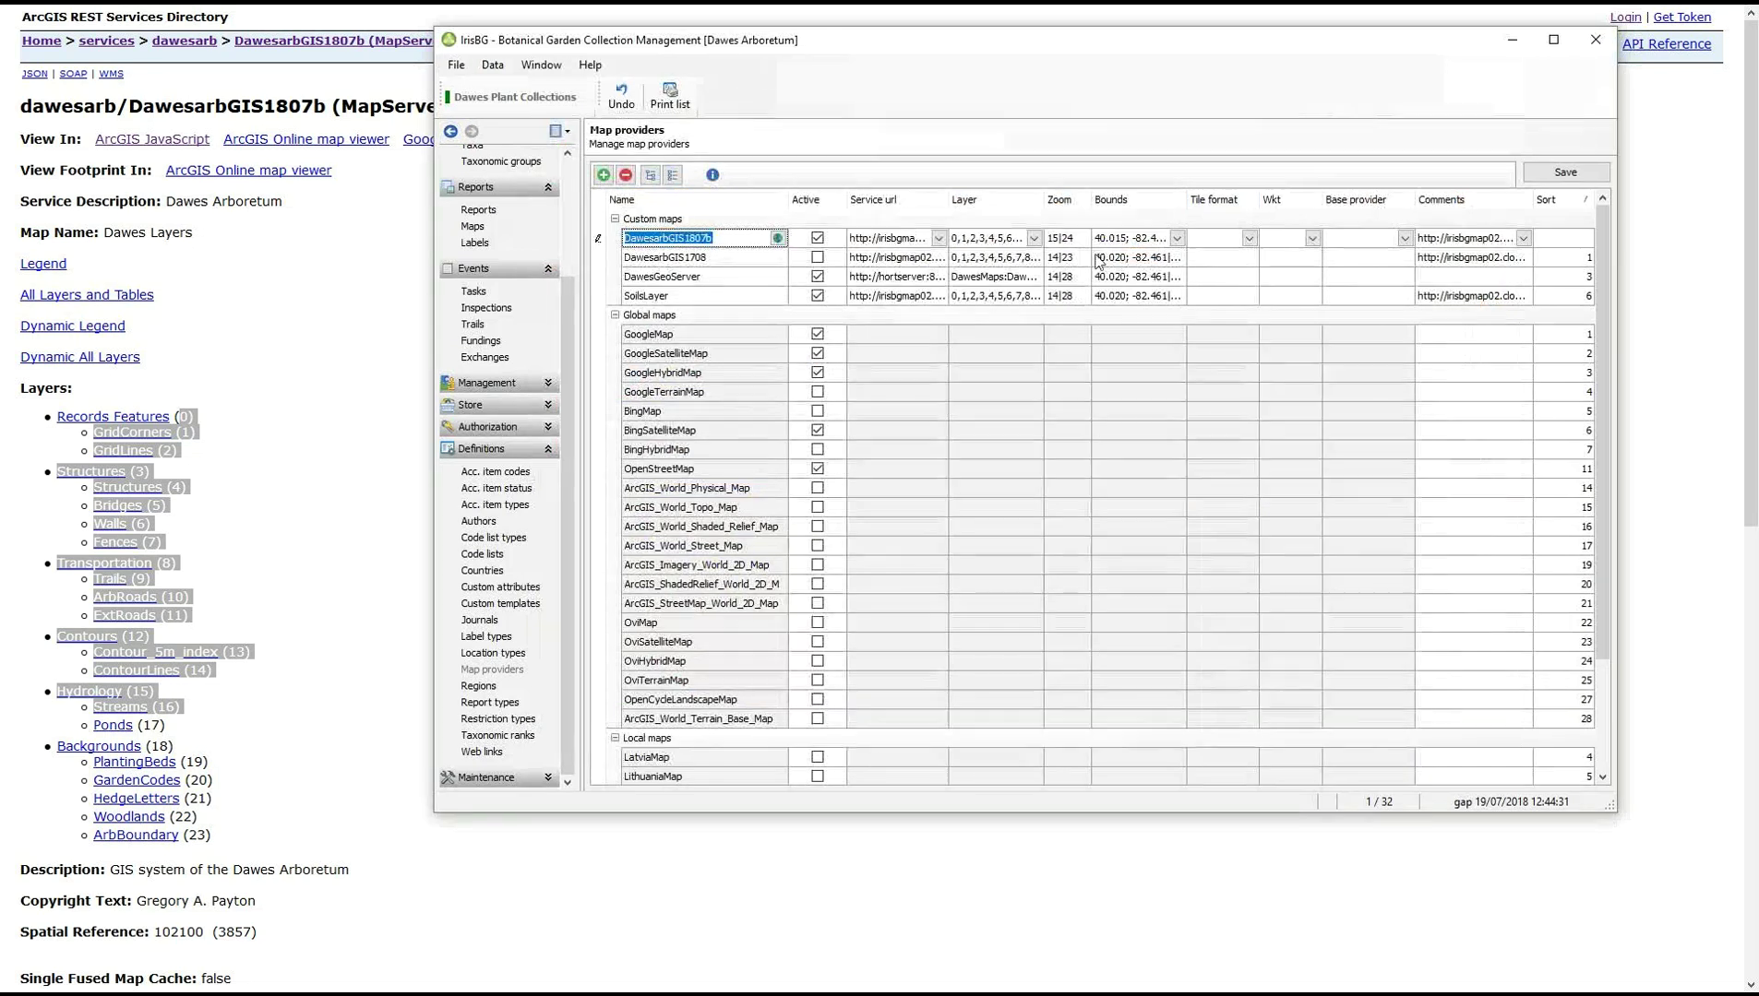
{"action": "left_click", "coordinate": [1034, 238]}
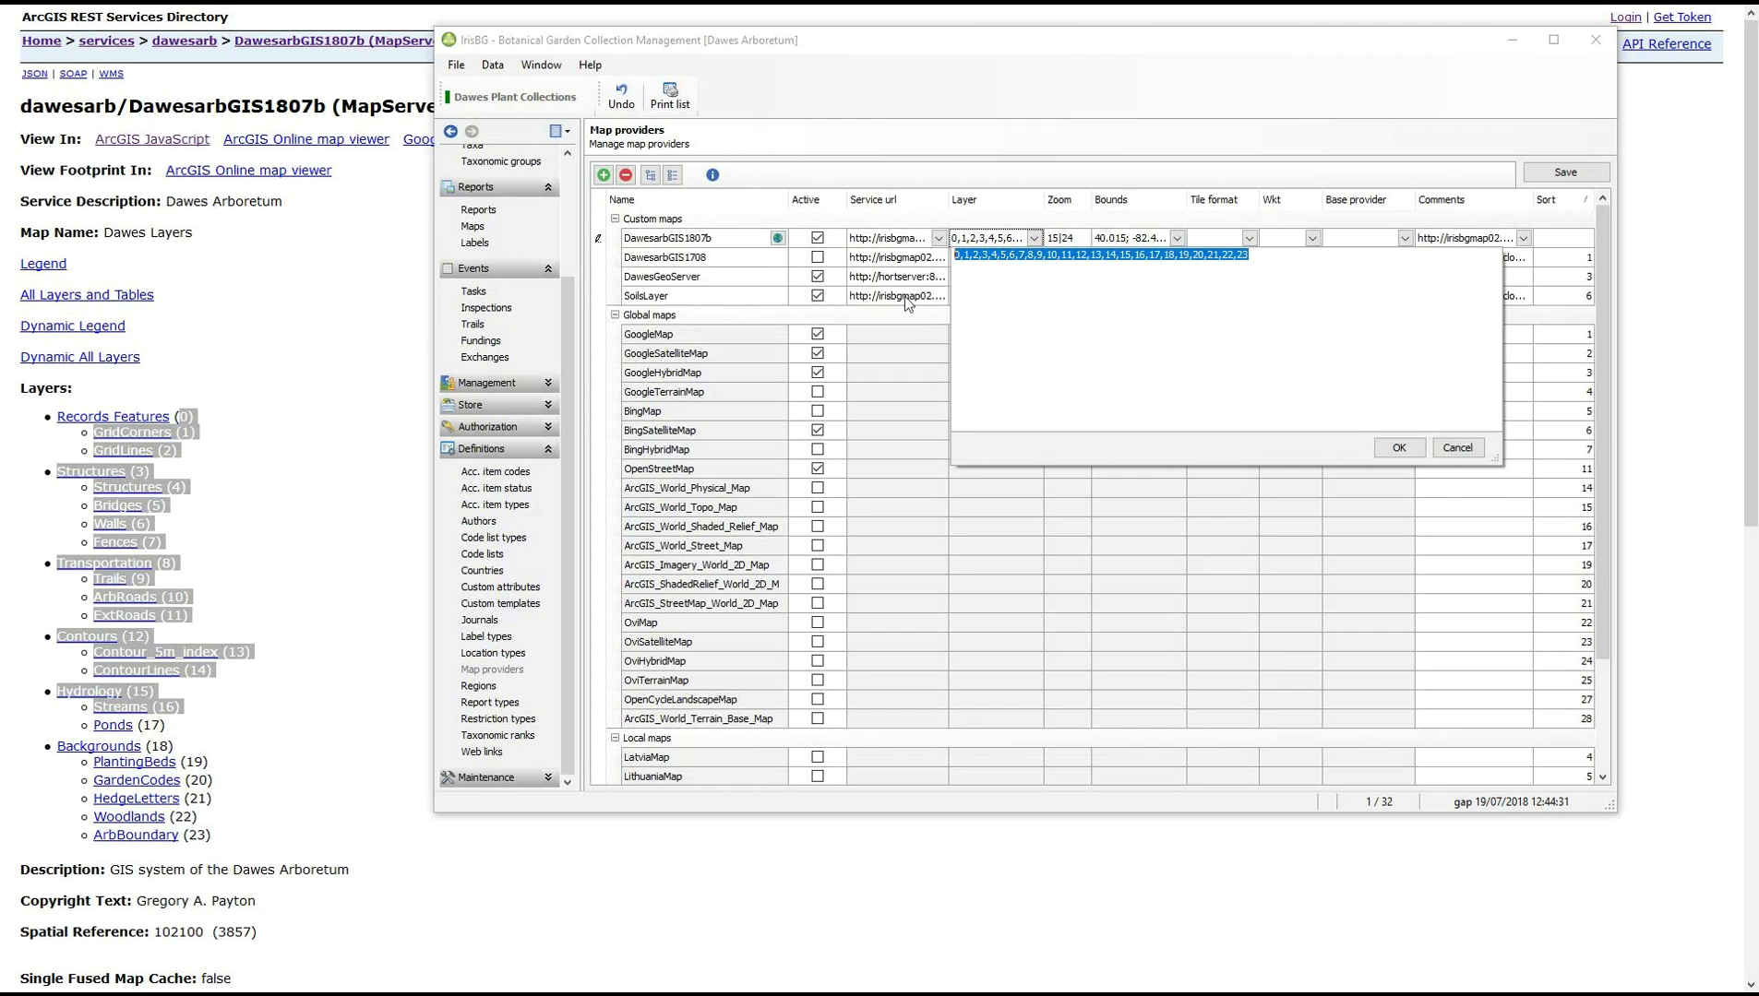
{"action": "key", "text": "Escape"}
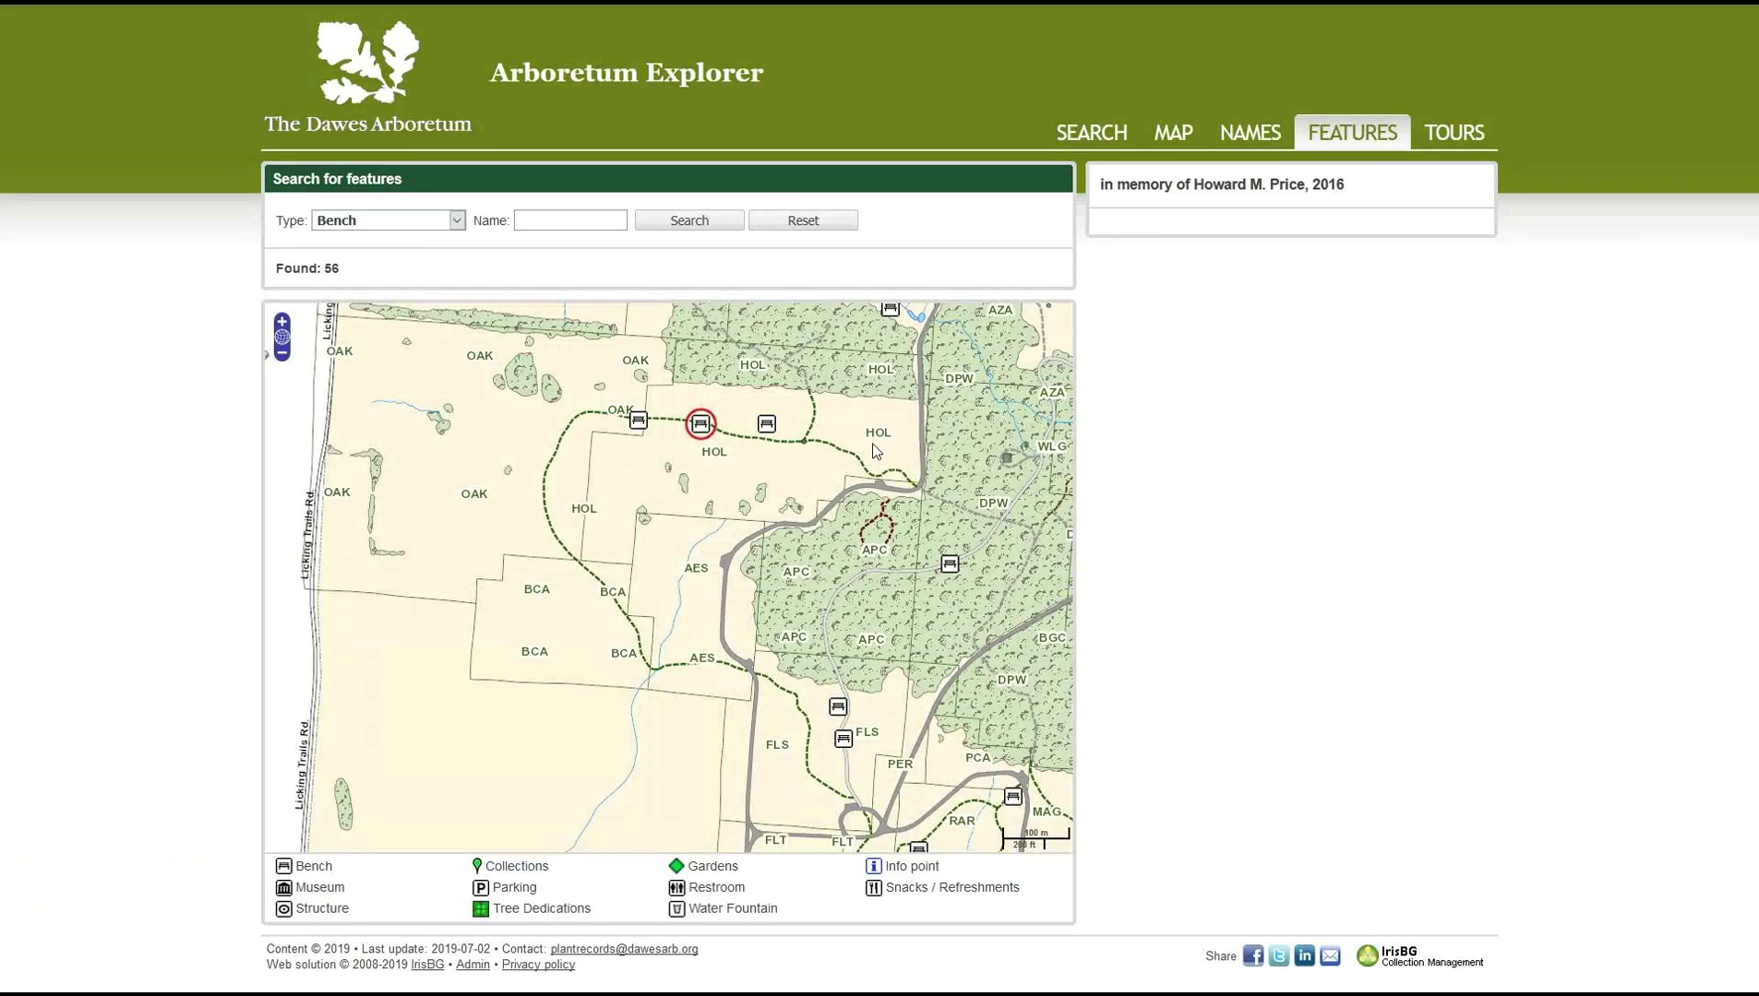
Explore the bench map on the Arboretum Explorer website around the trails and woodland, and return to the IrisBG map providers.
{"action": "scroll", "coordinate": [810, 534], "scroll_direction": "up", "scroll_amount": 1}
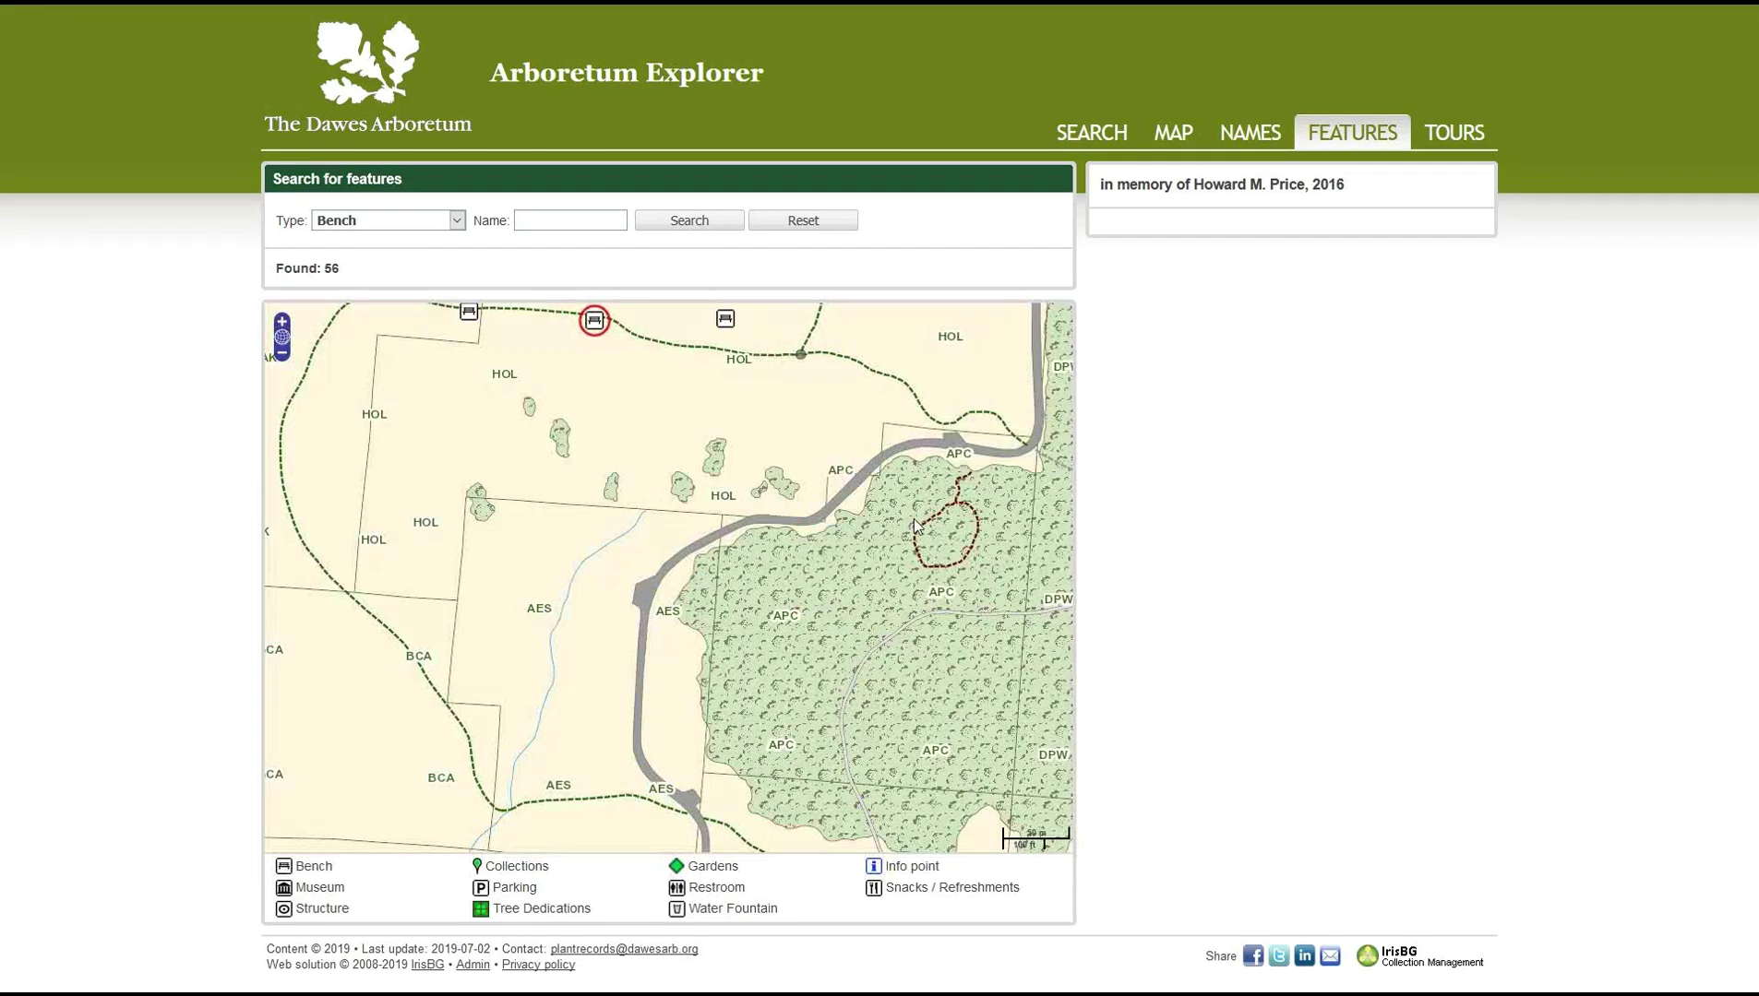
{"action": "left_click_drag", "start_coordinate": [809, 533], "coordinate": [613, 577]}
{"action": "scroll", "coordinate": [676, 479], "scroll_direction": "down", "scroll_amount": 2}
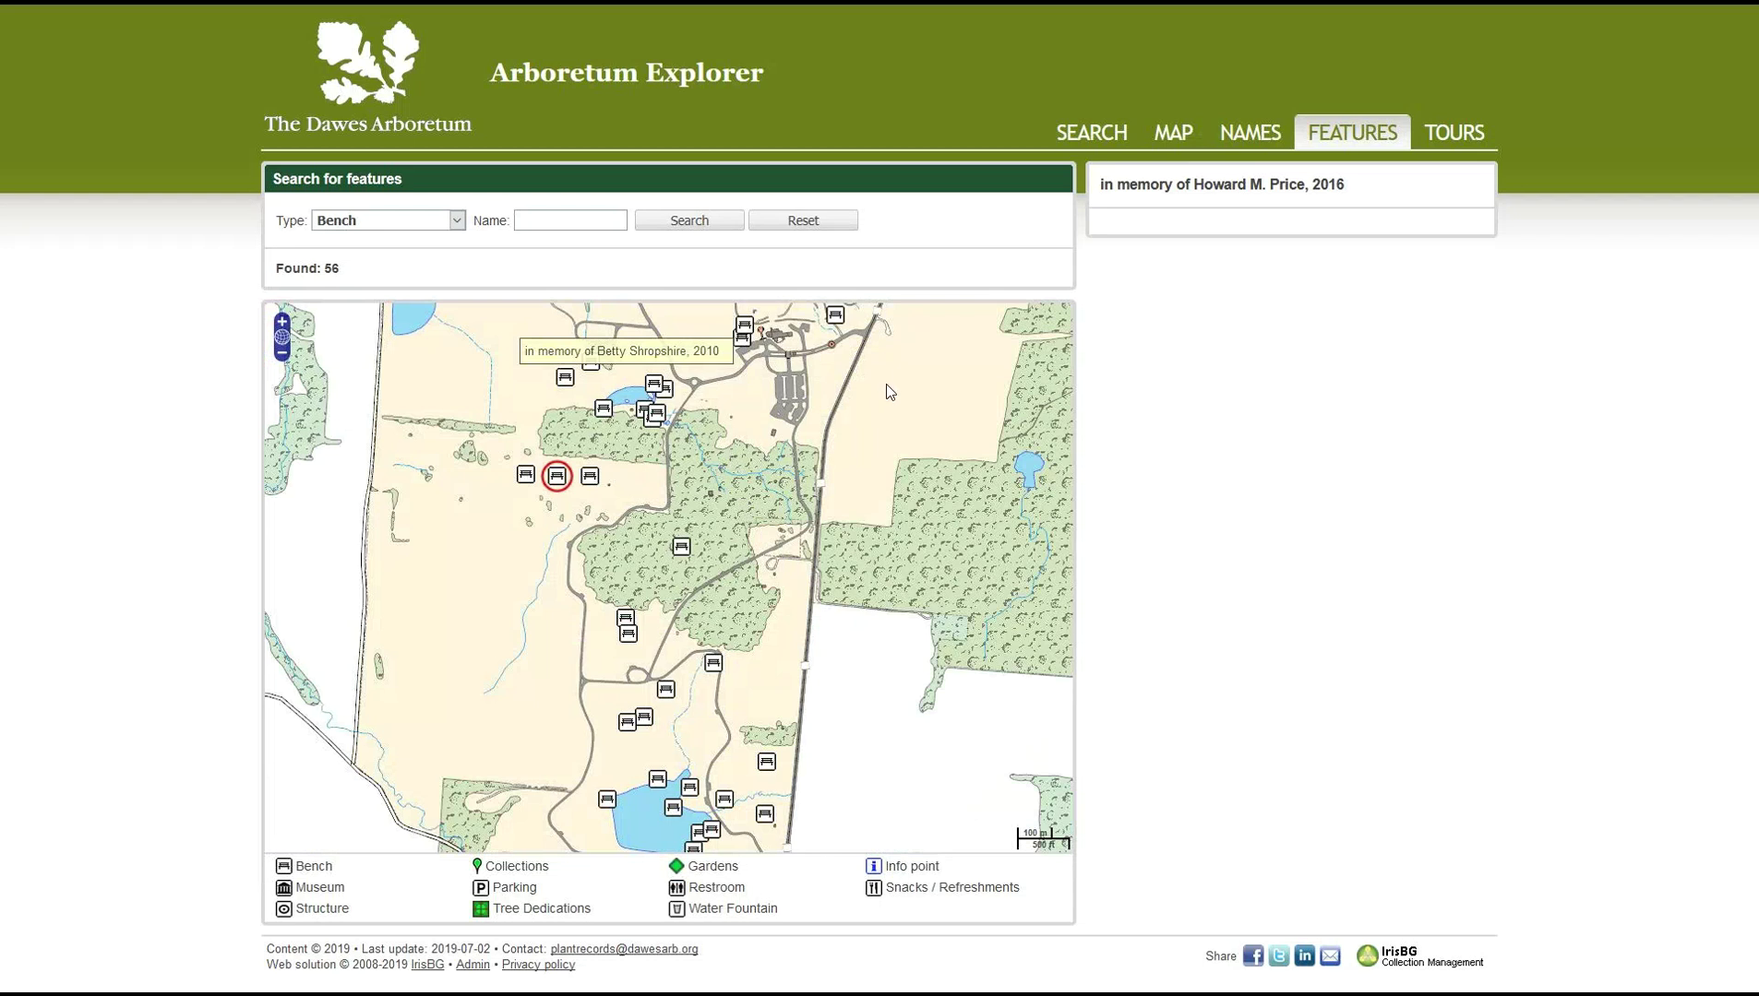
{"action": "key", "text": "alt+Tab"}
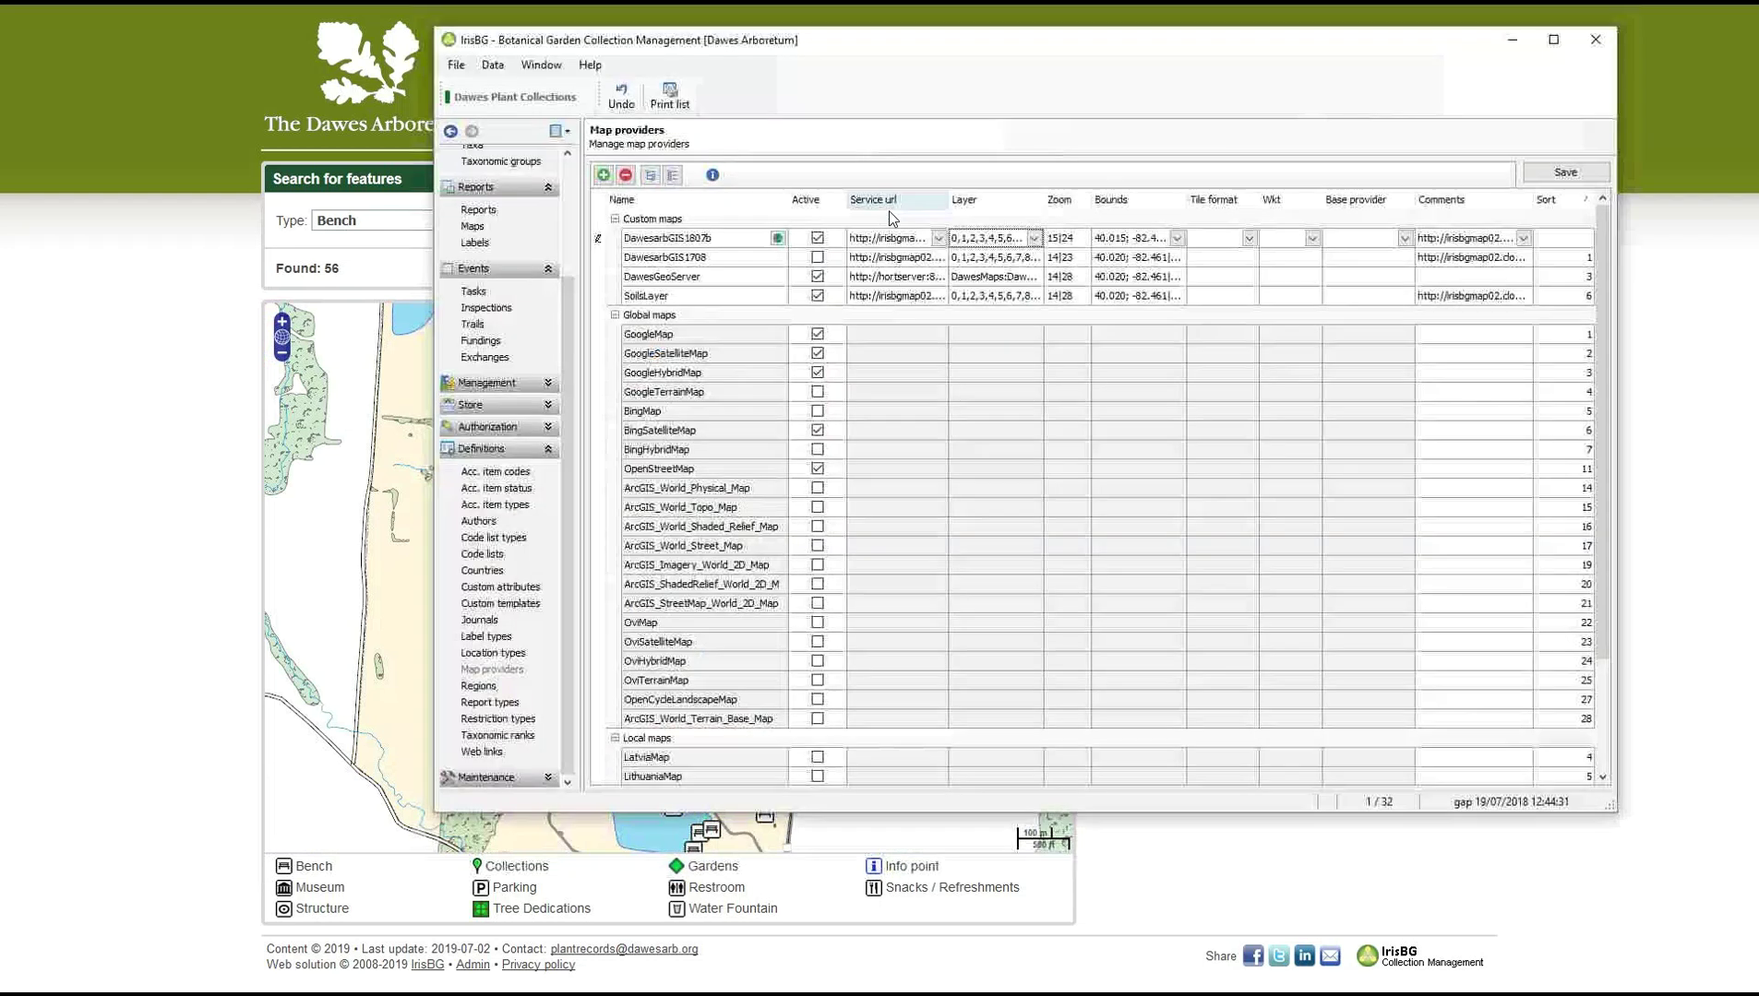
Preview the DawesGeoServer map, close it, minimise the browser with the MapServer page and view the DawesGeoServer provider's service URL.
{"action": "double_click", "coordinate": [783, 273]}
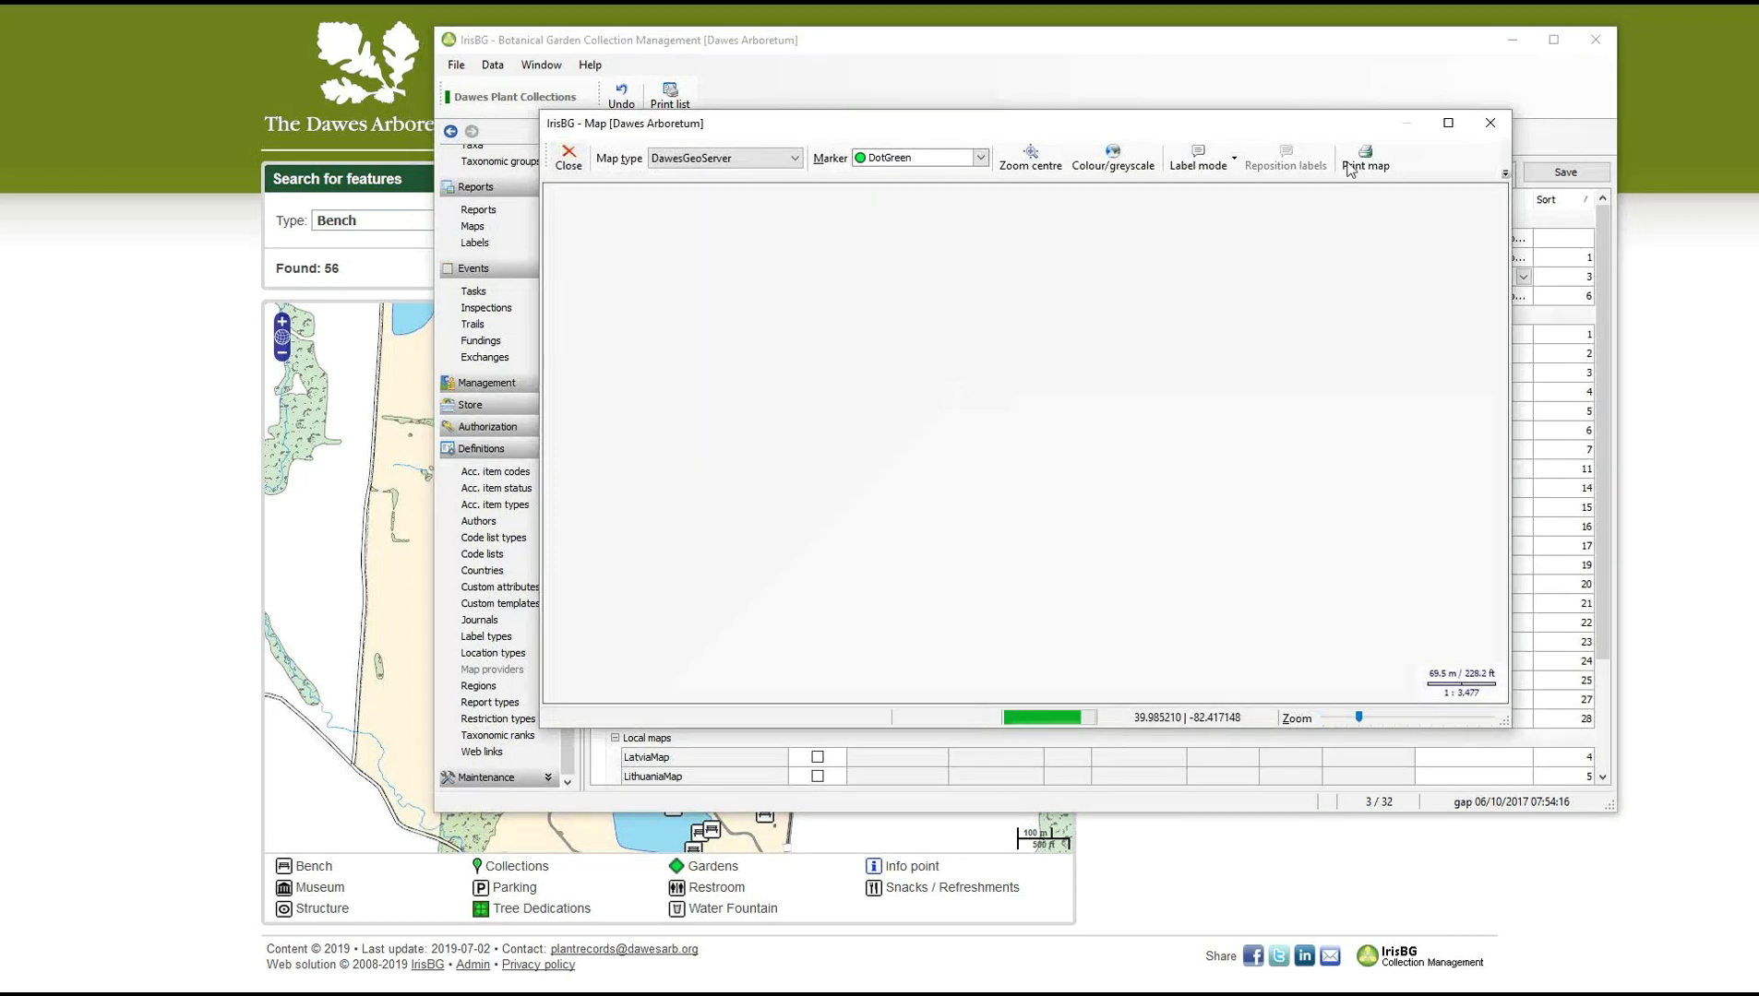
{"action": "left_click", "coordinate": [1487, 130]}
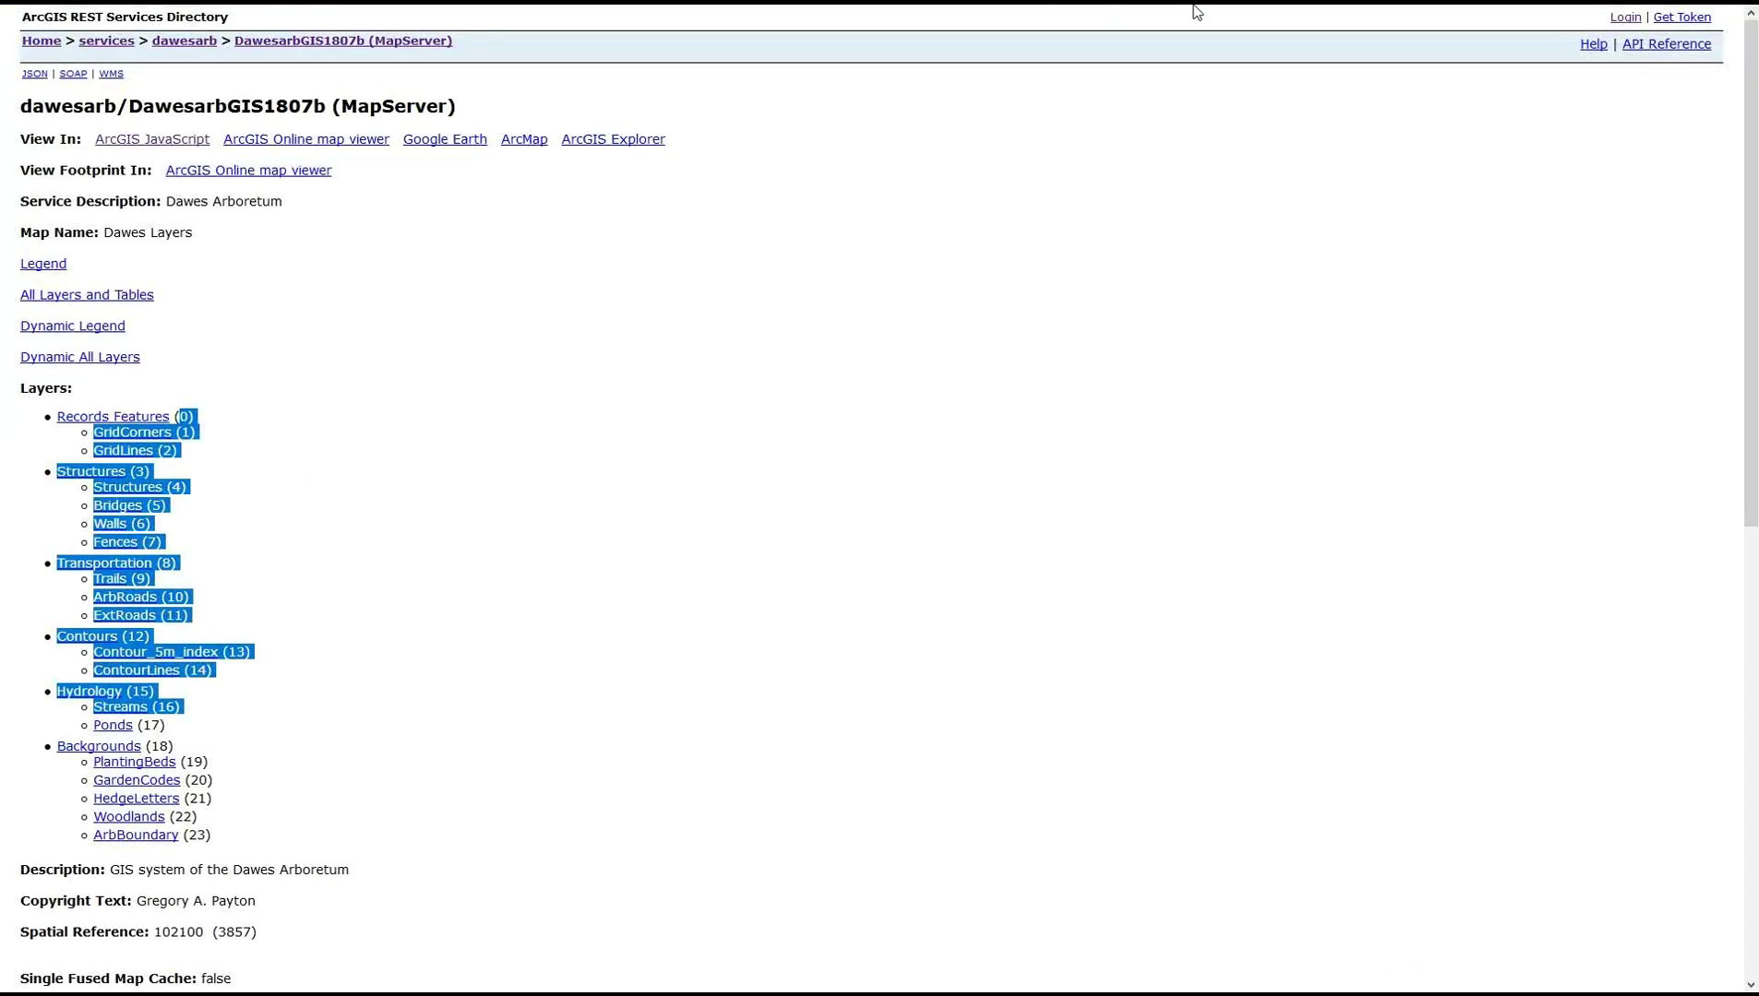
{"action": "mouse_move", "coordinate": [1197, 10]}
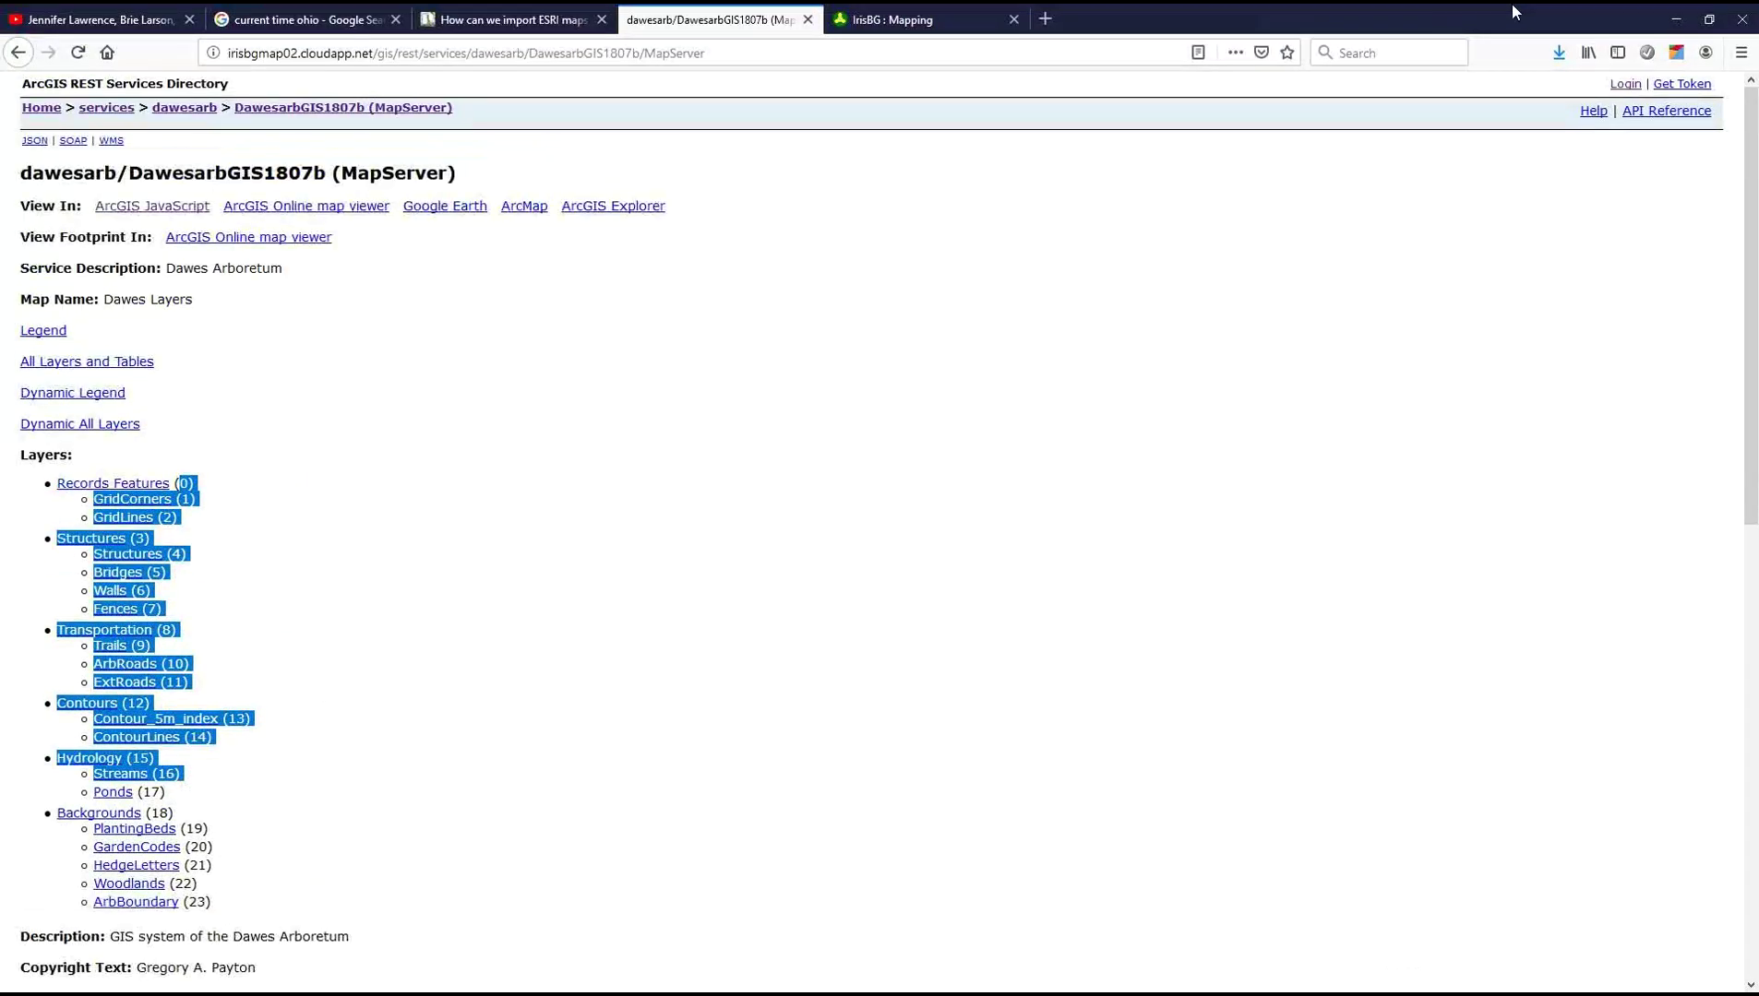
{"action": "left_click", "coordinate": [1676, 19]}
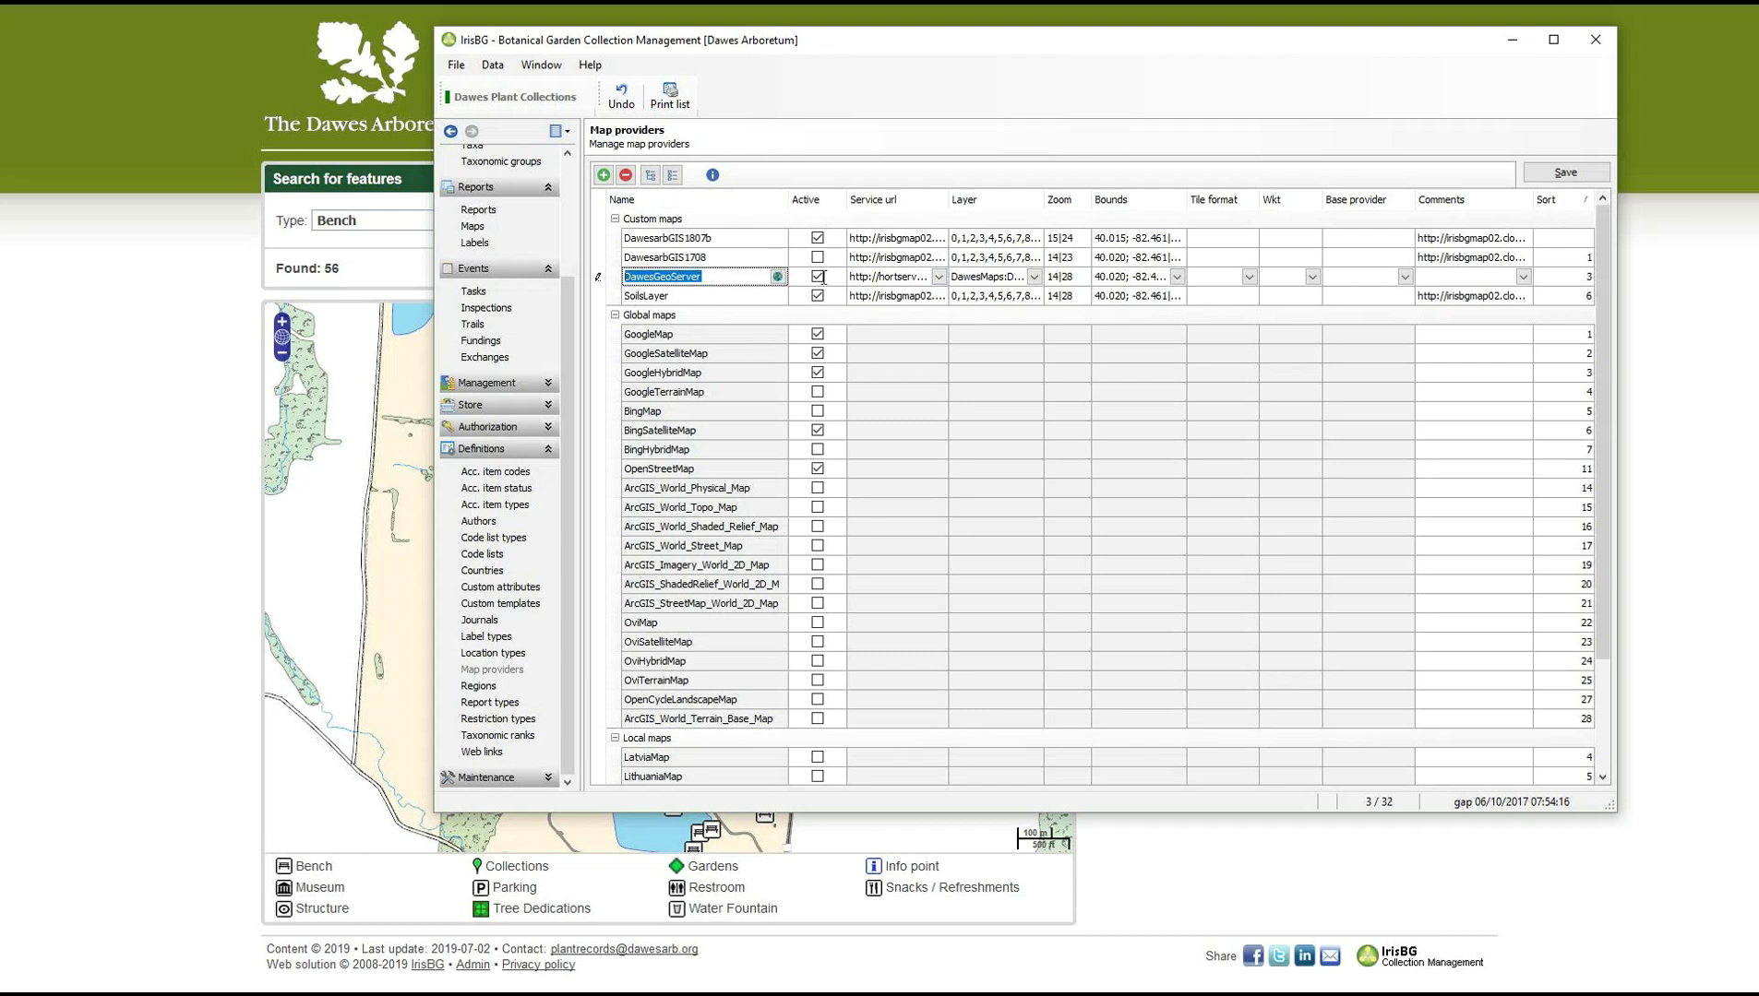
{"action": "left_click", "coordinate": [939, 277]}
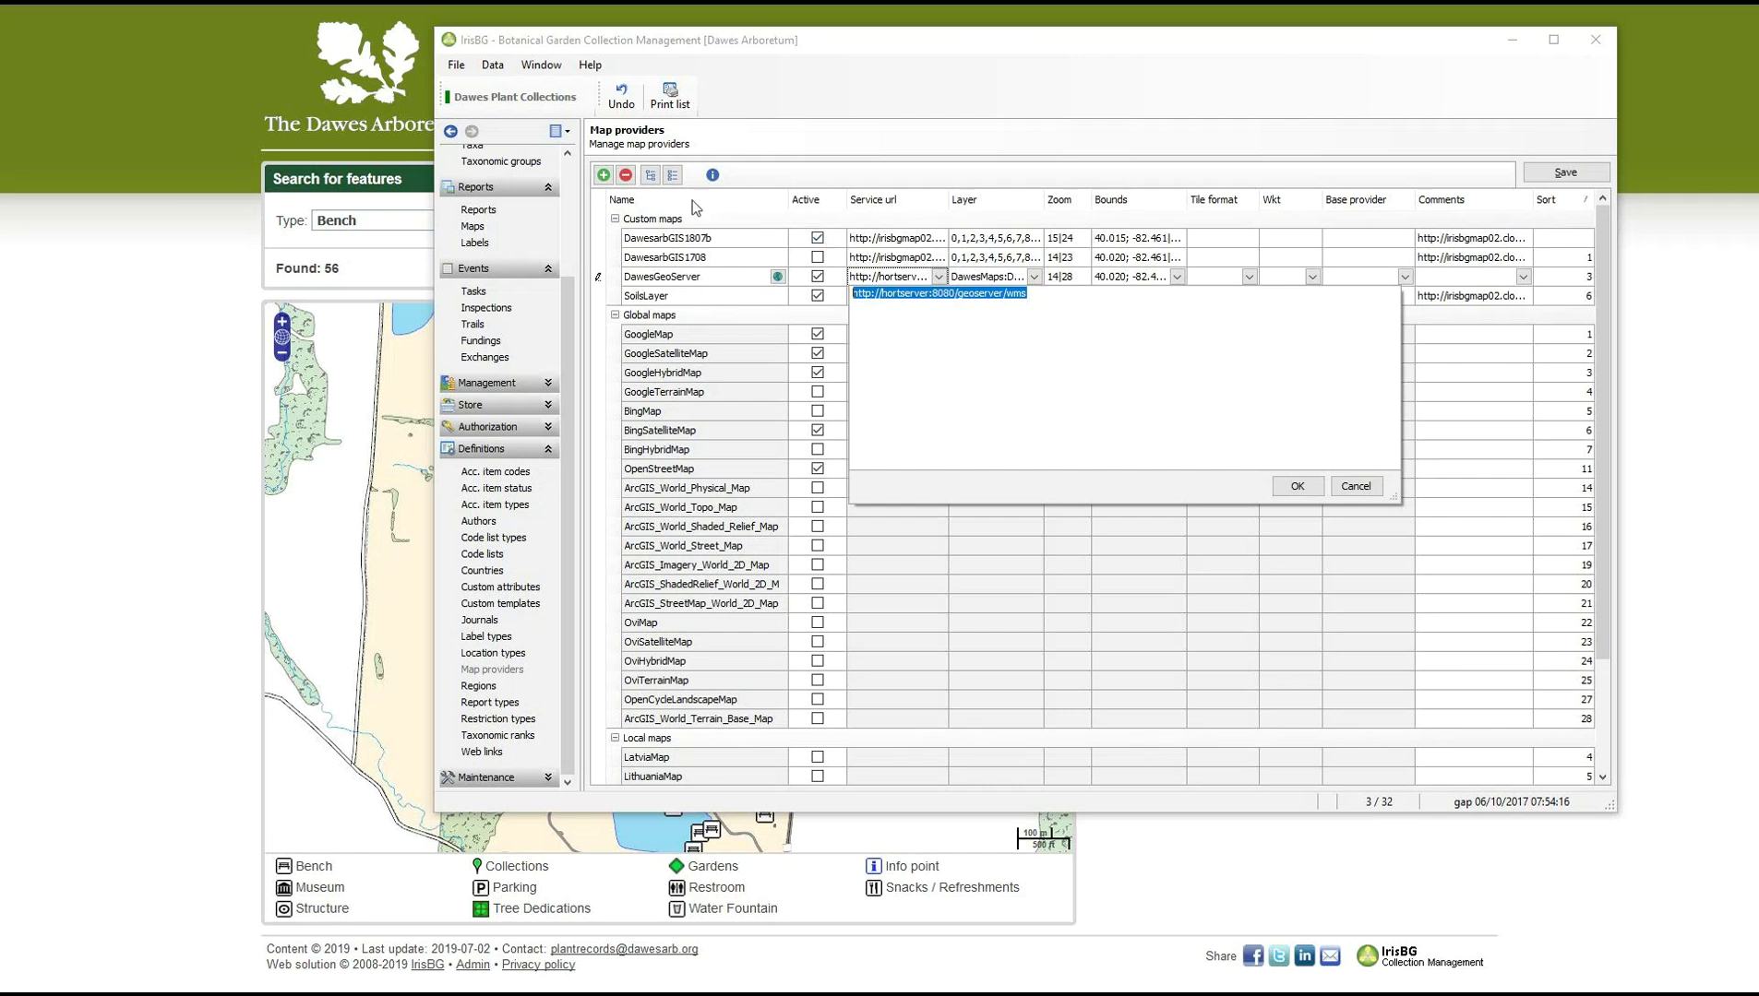
{"action": "left_click", "coordinate": [723, 298]}
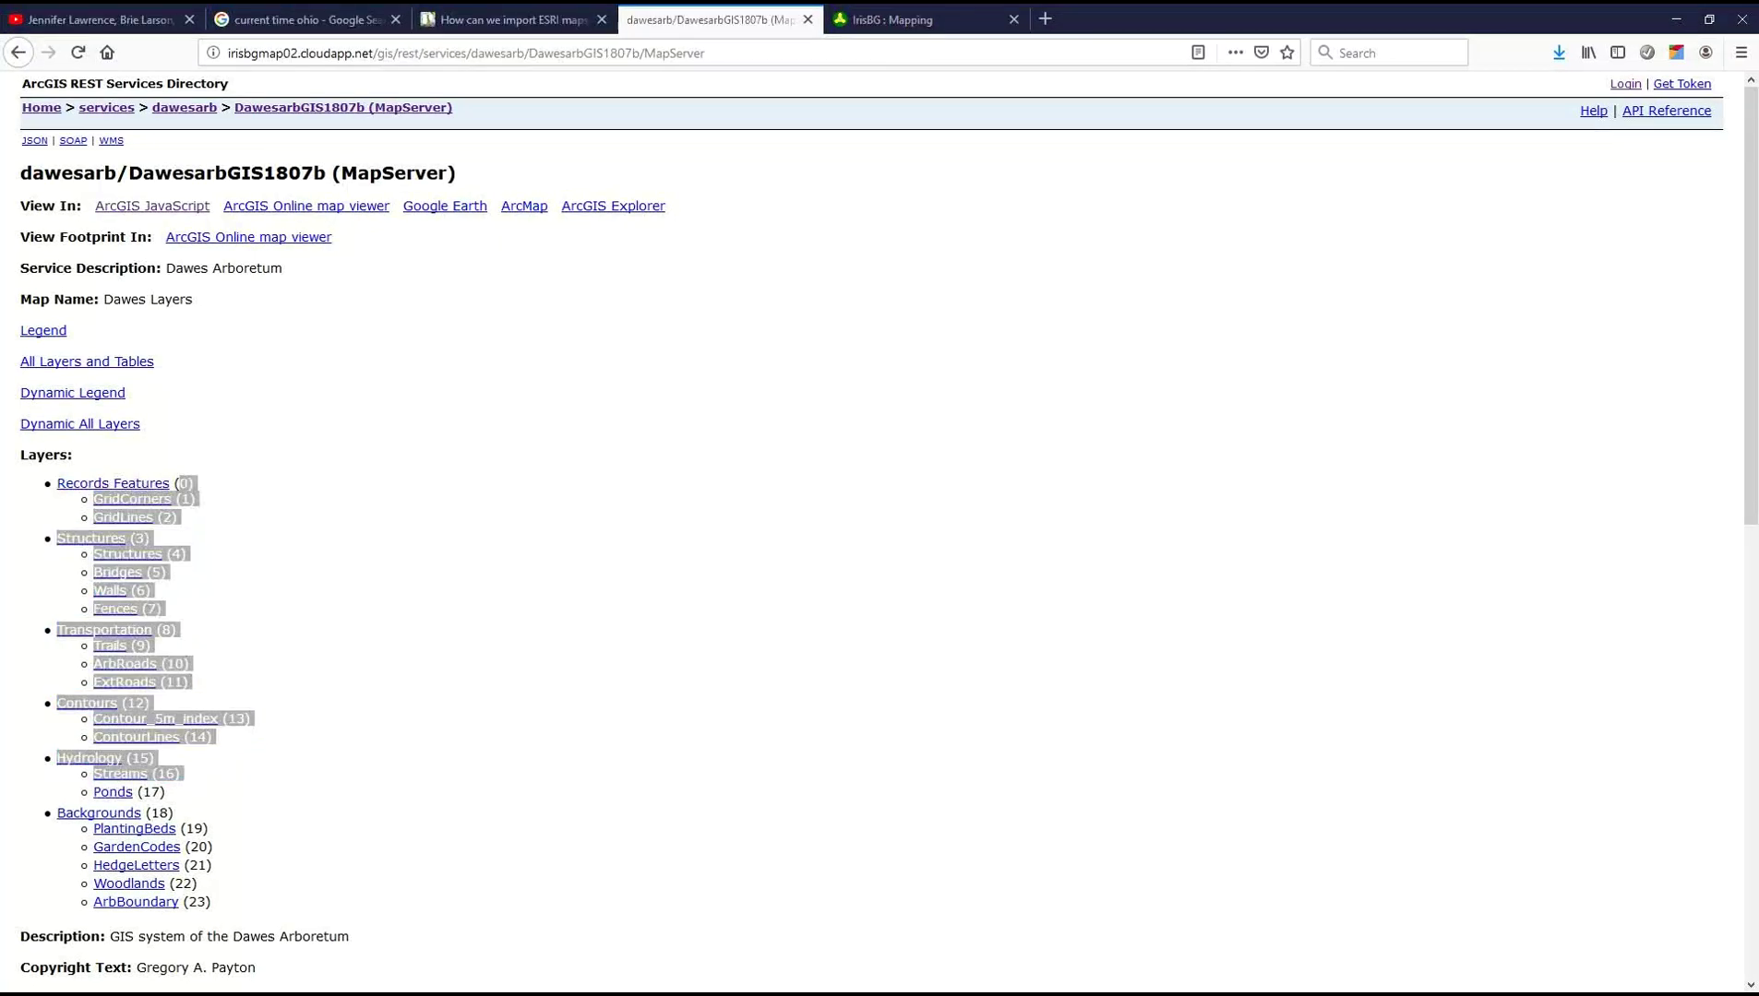
Switch from the MapServer page to the Arboretum Explorer features page in the browser and show it full screen.
{"action": "left_click", "coordinate": [1211, 7]}
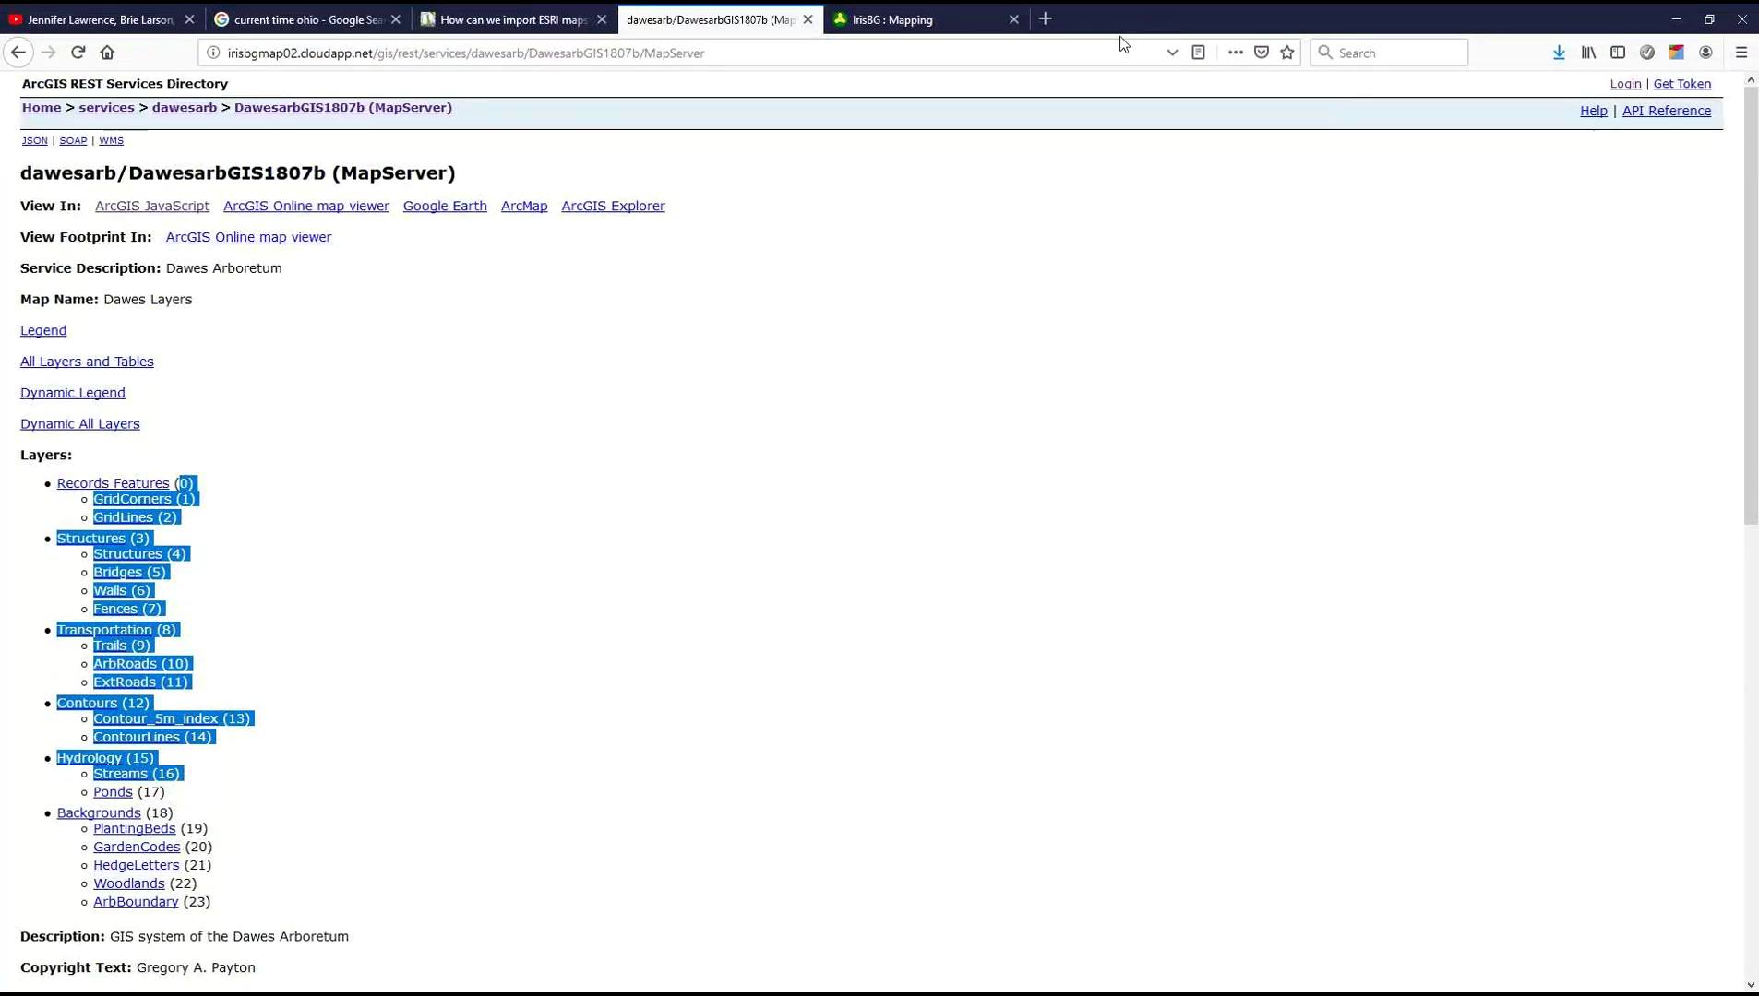
{"action": "key", "text": "F11"}
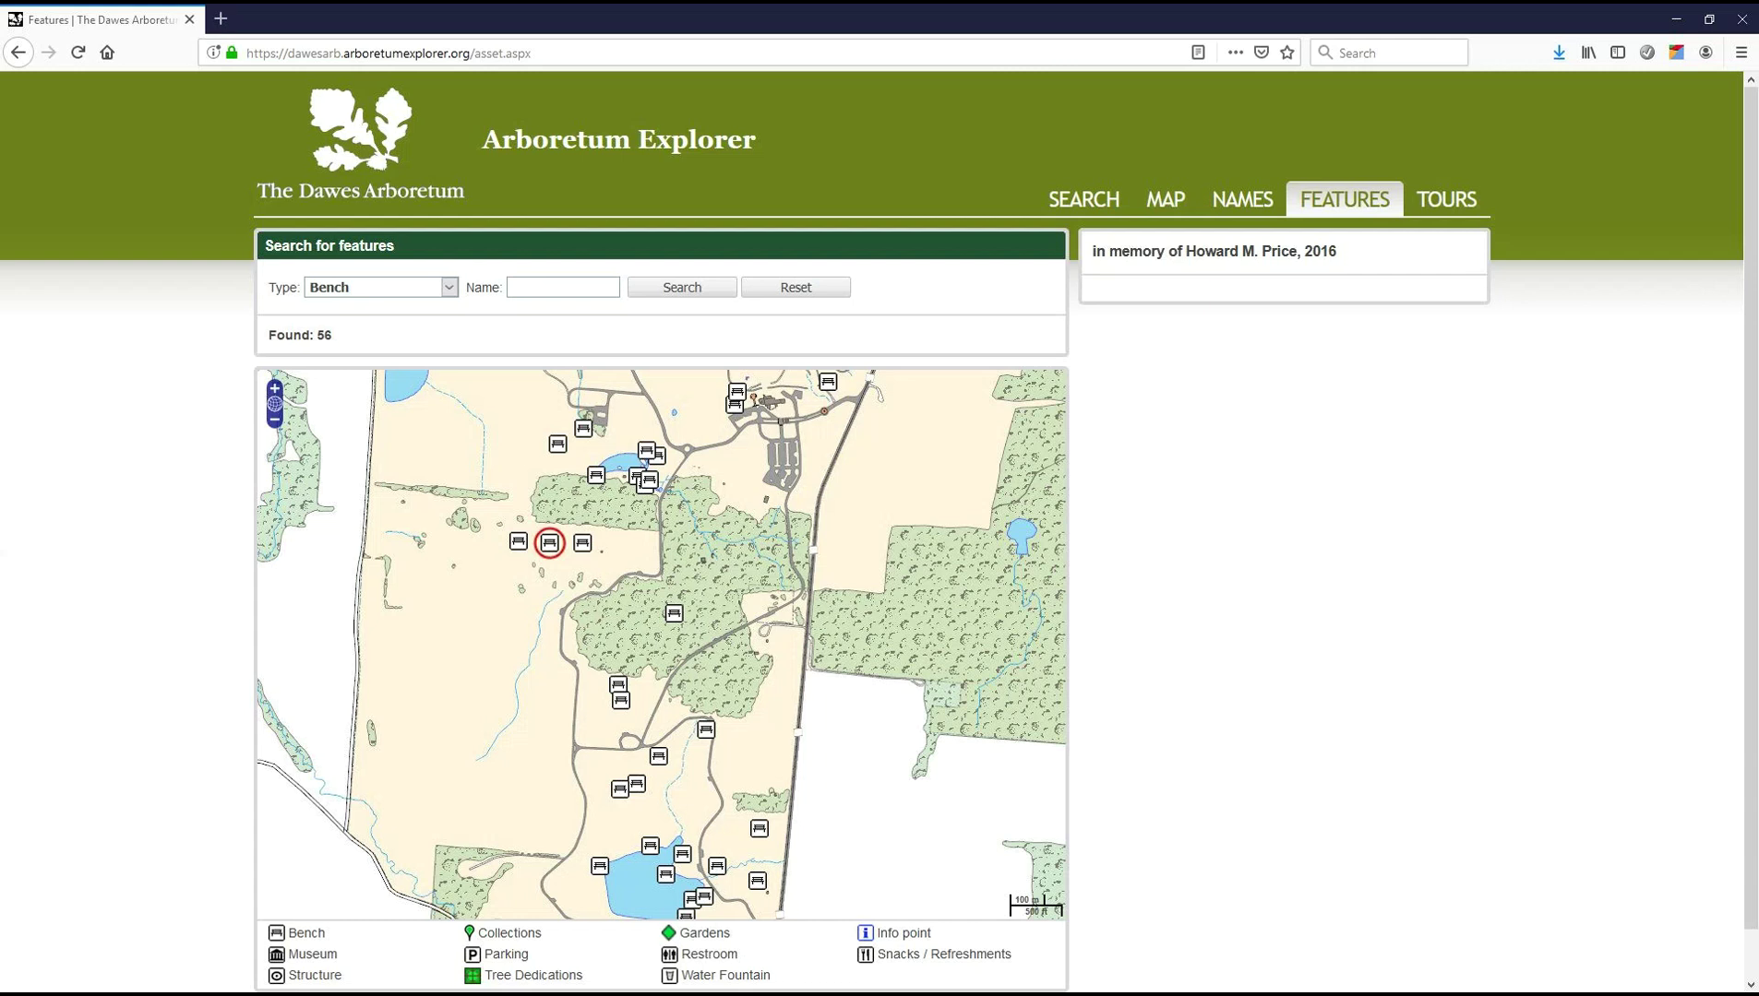
{"action": "key", "text": "F11"}
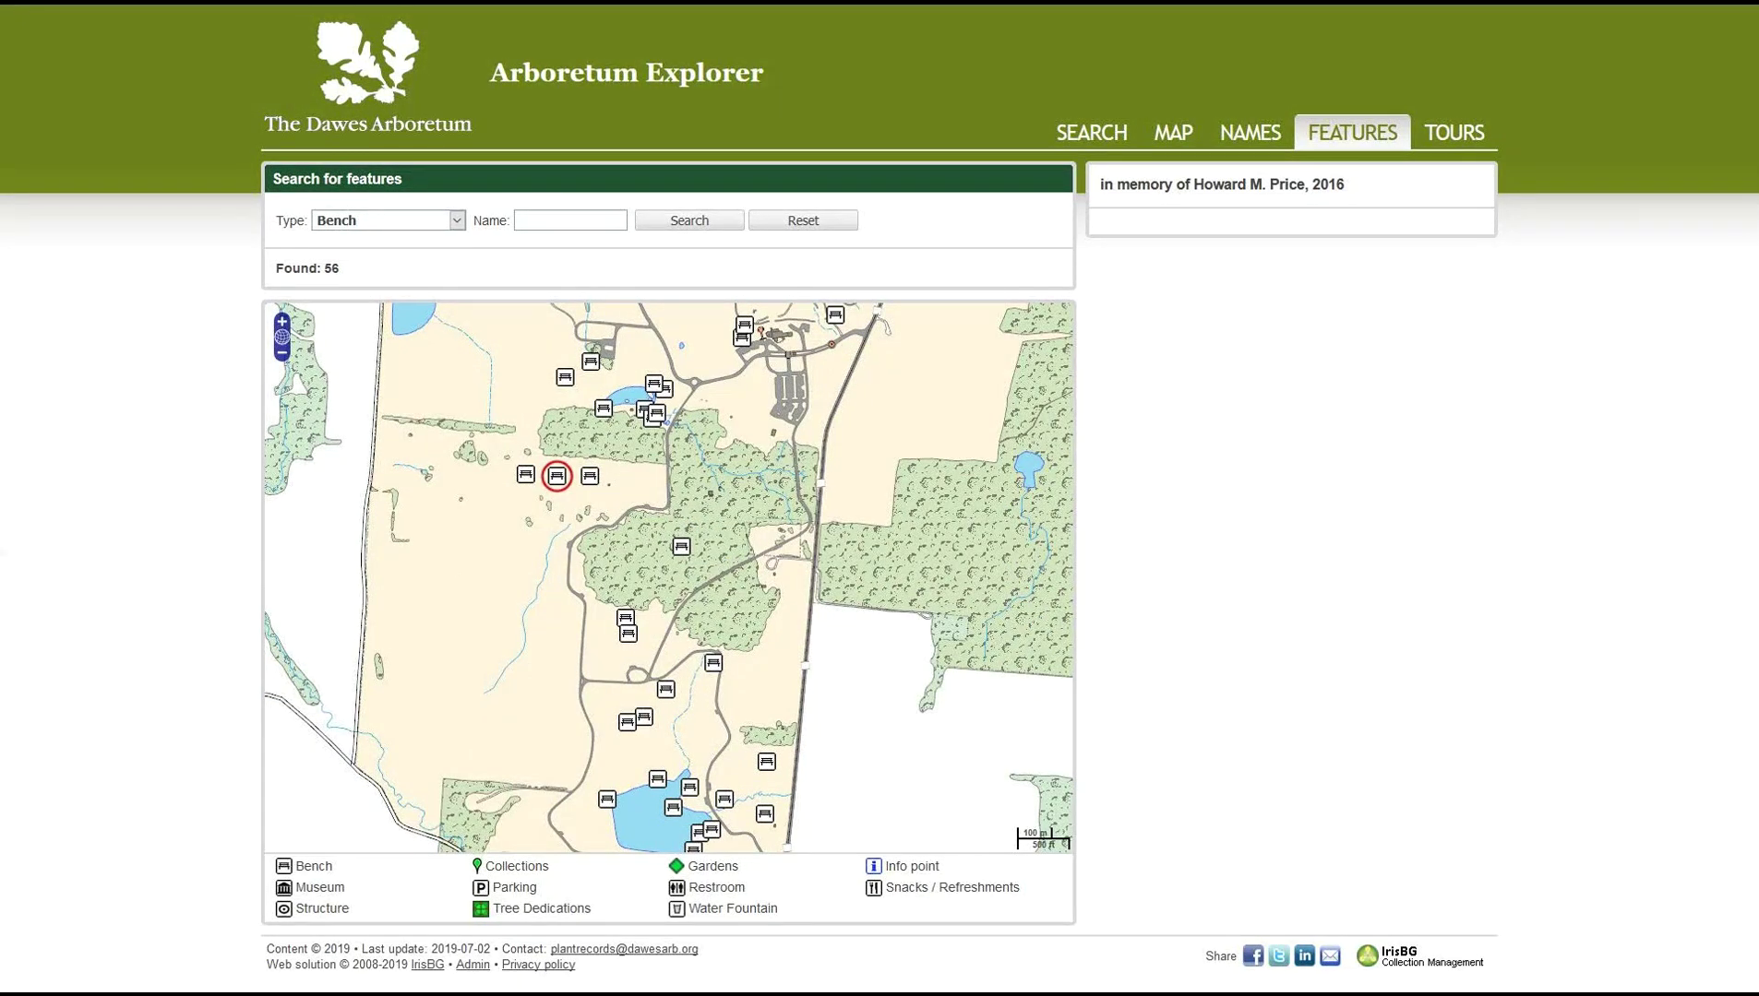